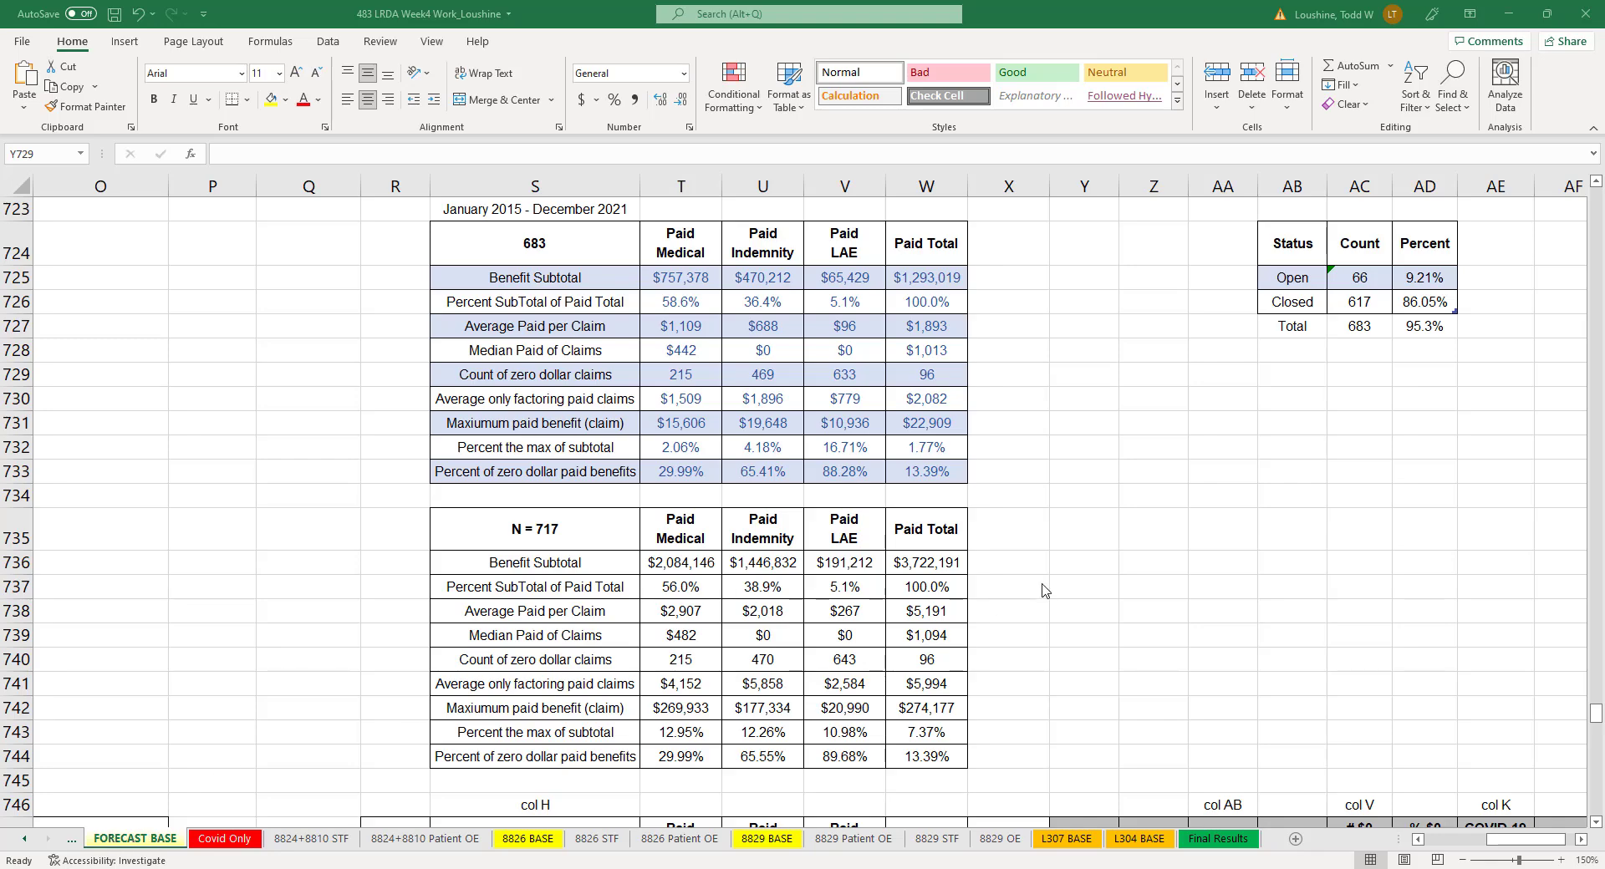
# - Review the FORECAST BASE summary tables for paid benefits, years, class codes, accident locations, accident sources and new cause codes
pyautogui.scroll(4, 1070, 577)
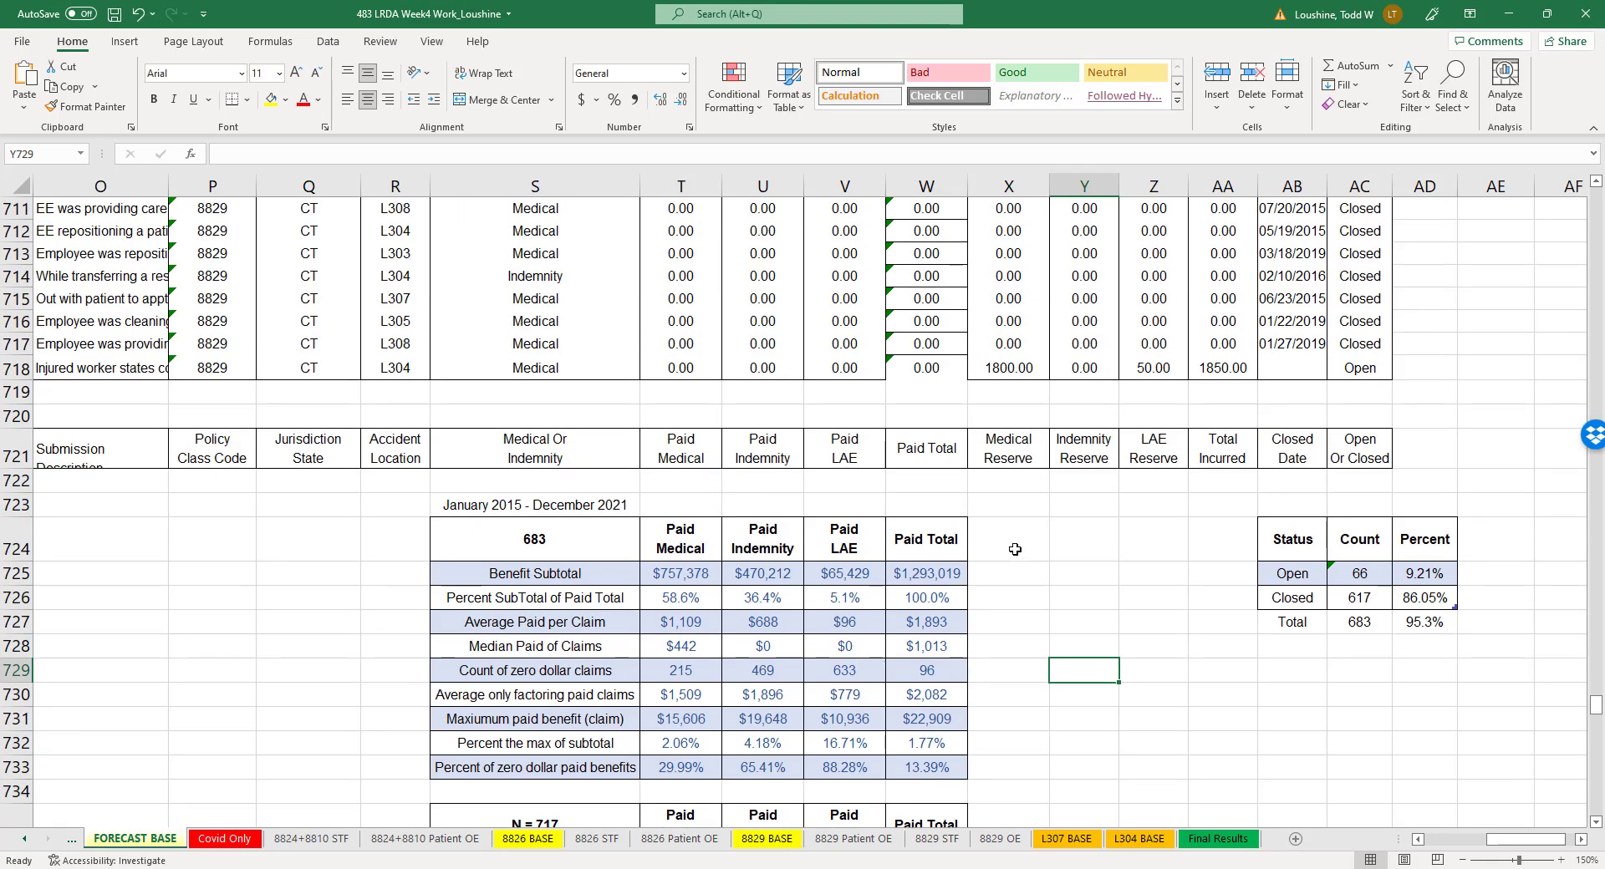
pyautogui.scroll(-4, 1015, 549)
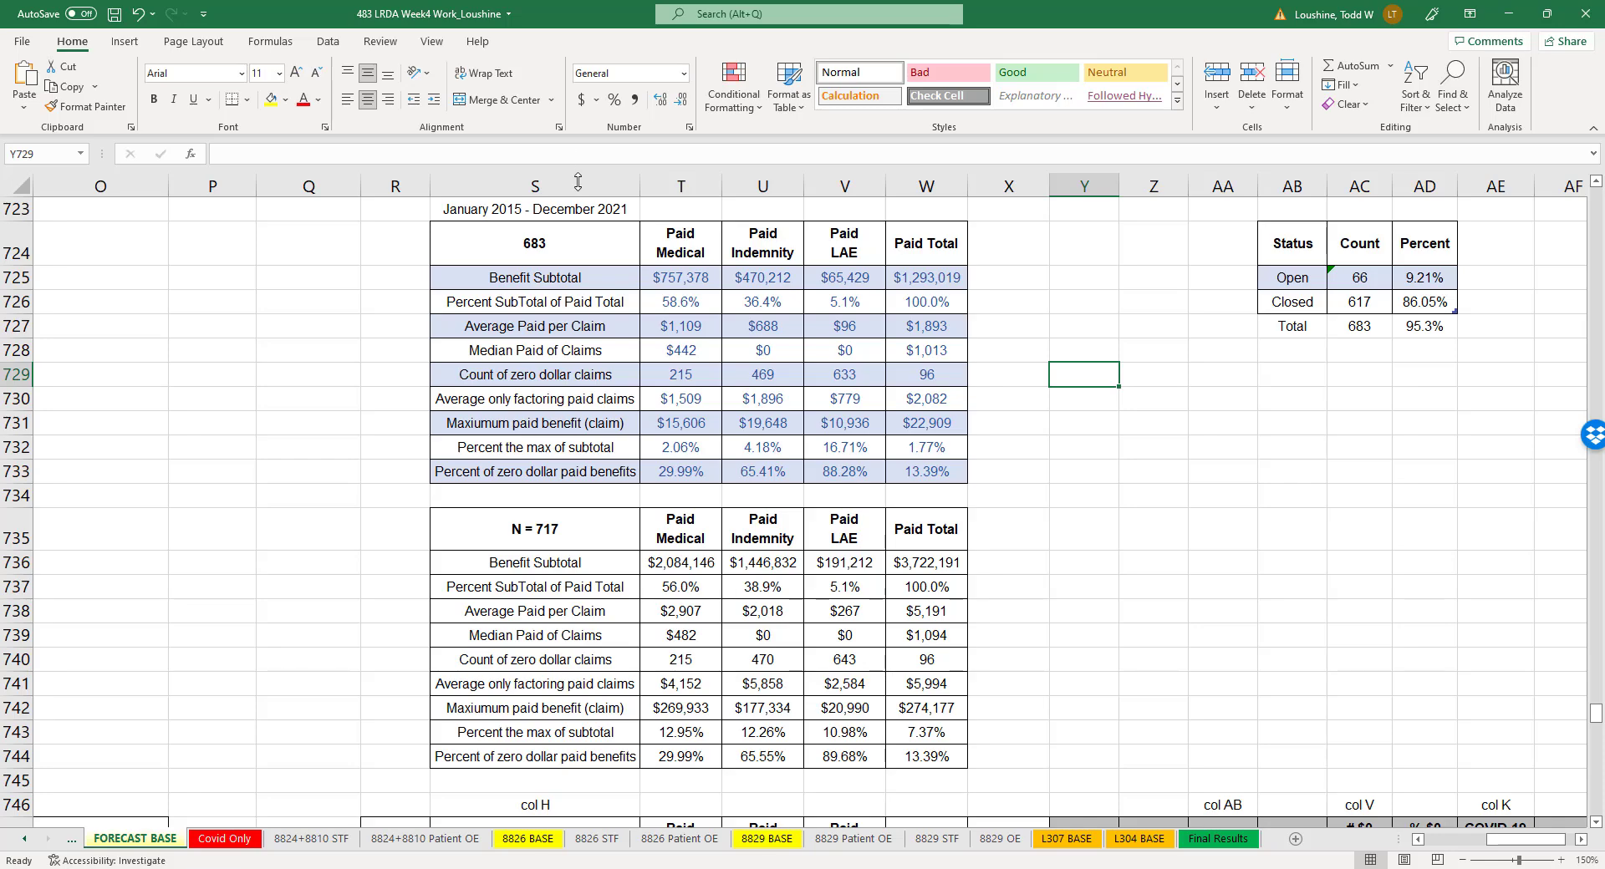
pyautogui.click(1125, 575)
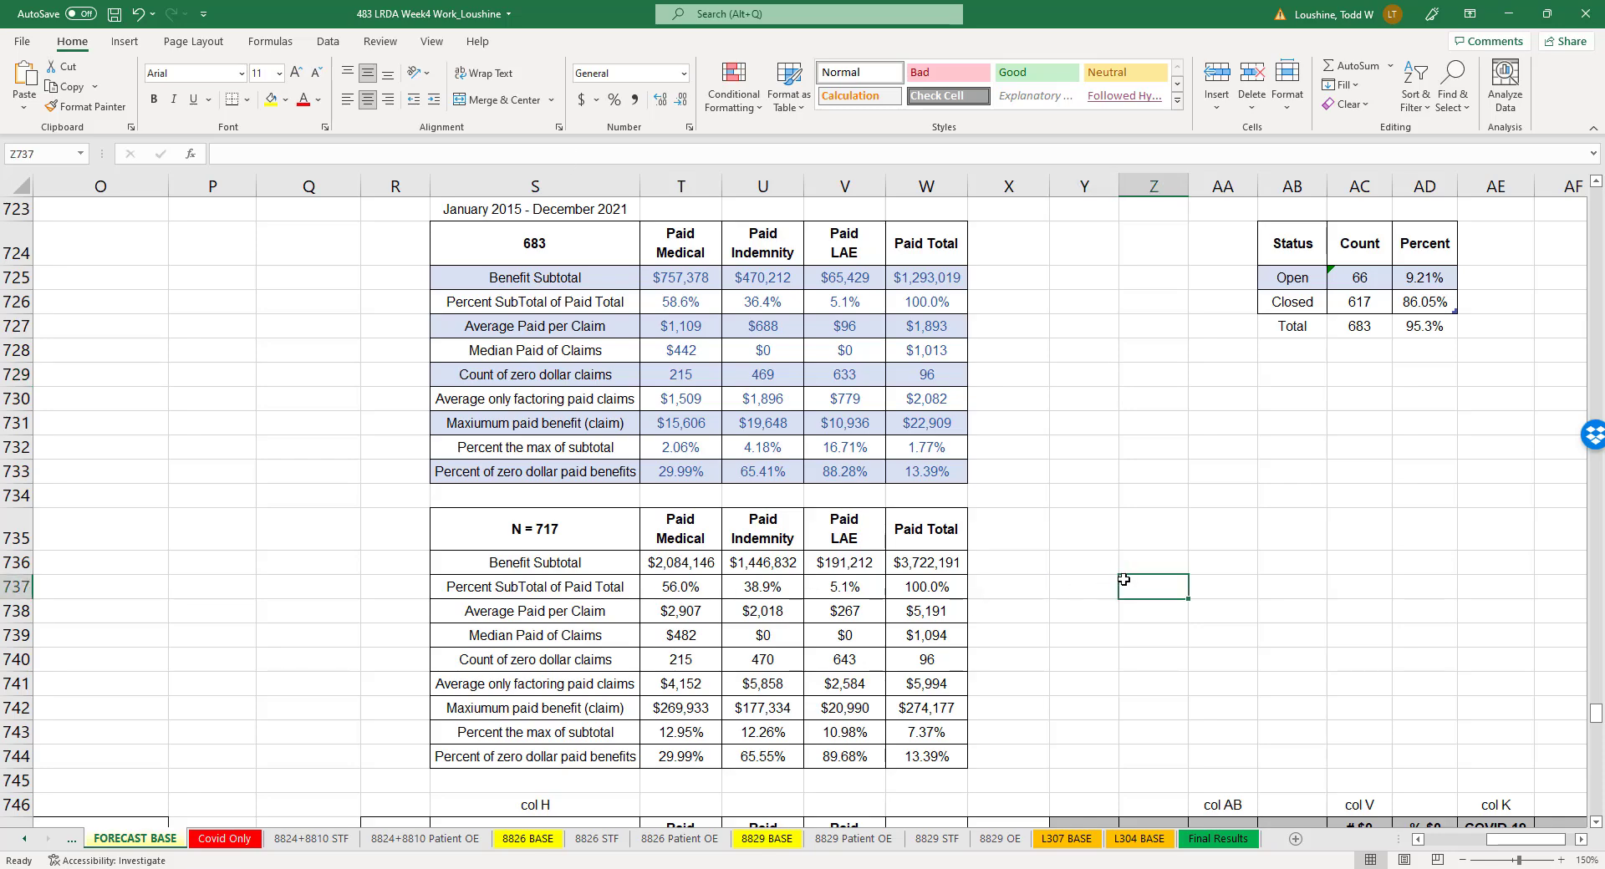
pyautogui.scroll(-6, 1103, 560)
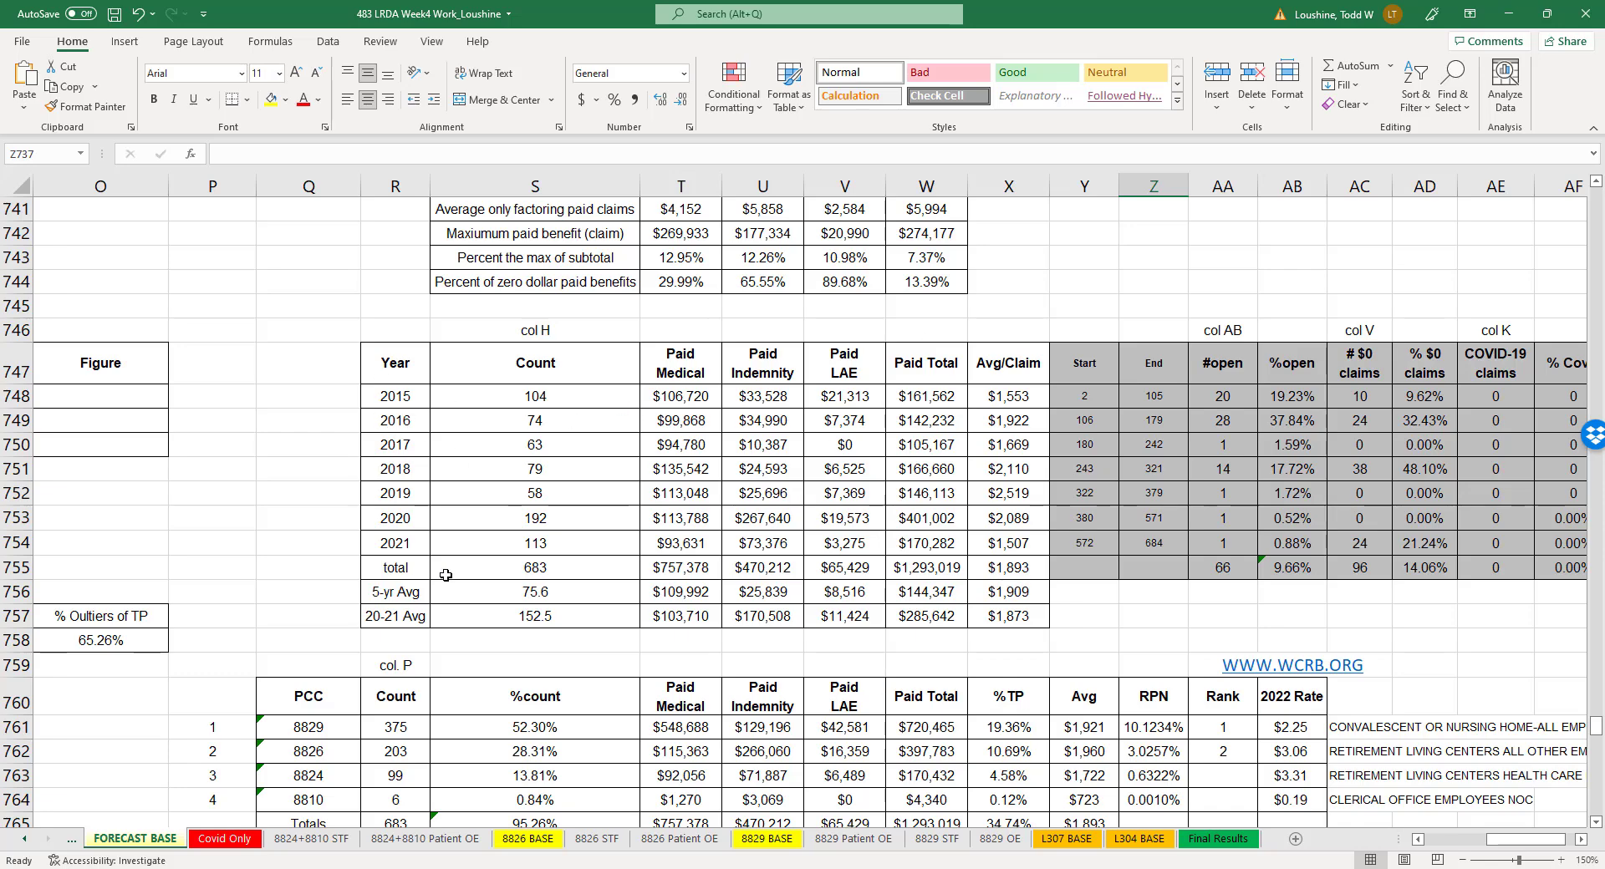
pyautogui.scroll(-4, 504, 570)
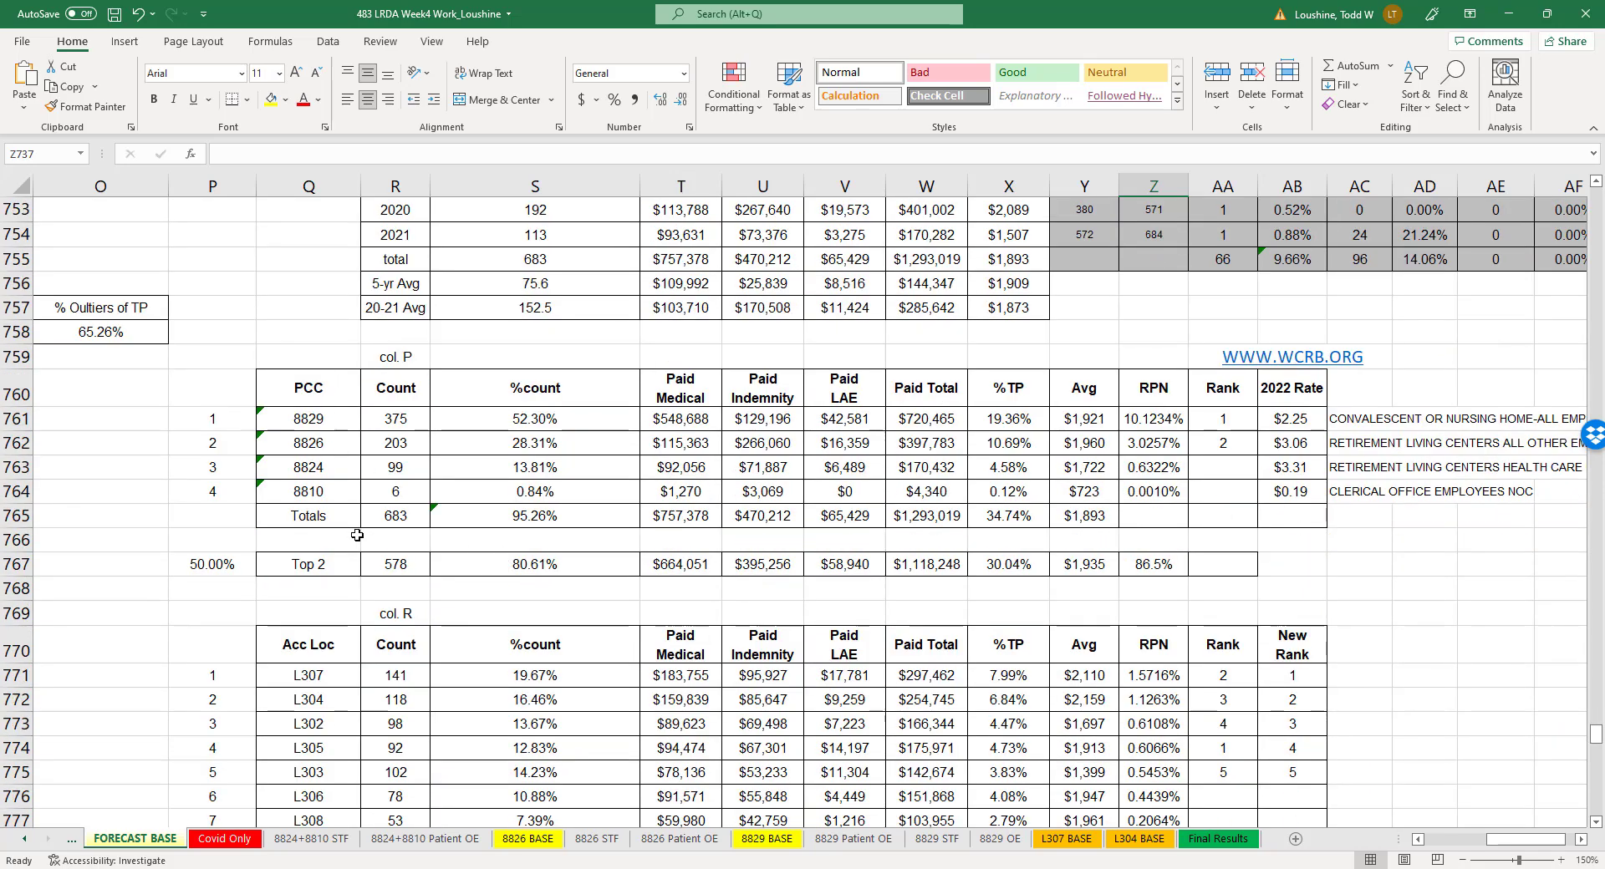
pyautogui.scroll(-1, 418, 553)
pyautogui.scroll(-3, 422, 552)
pyautogui.scroll(-5, 431, 632)
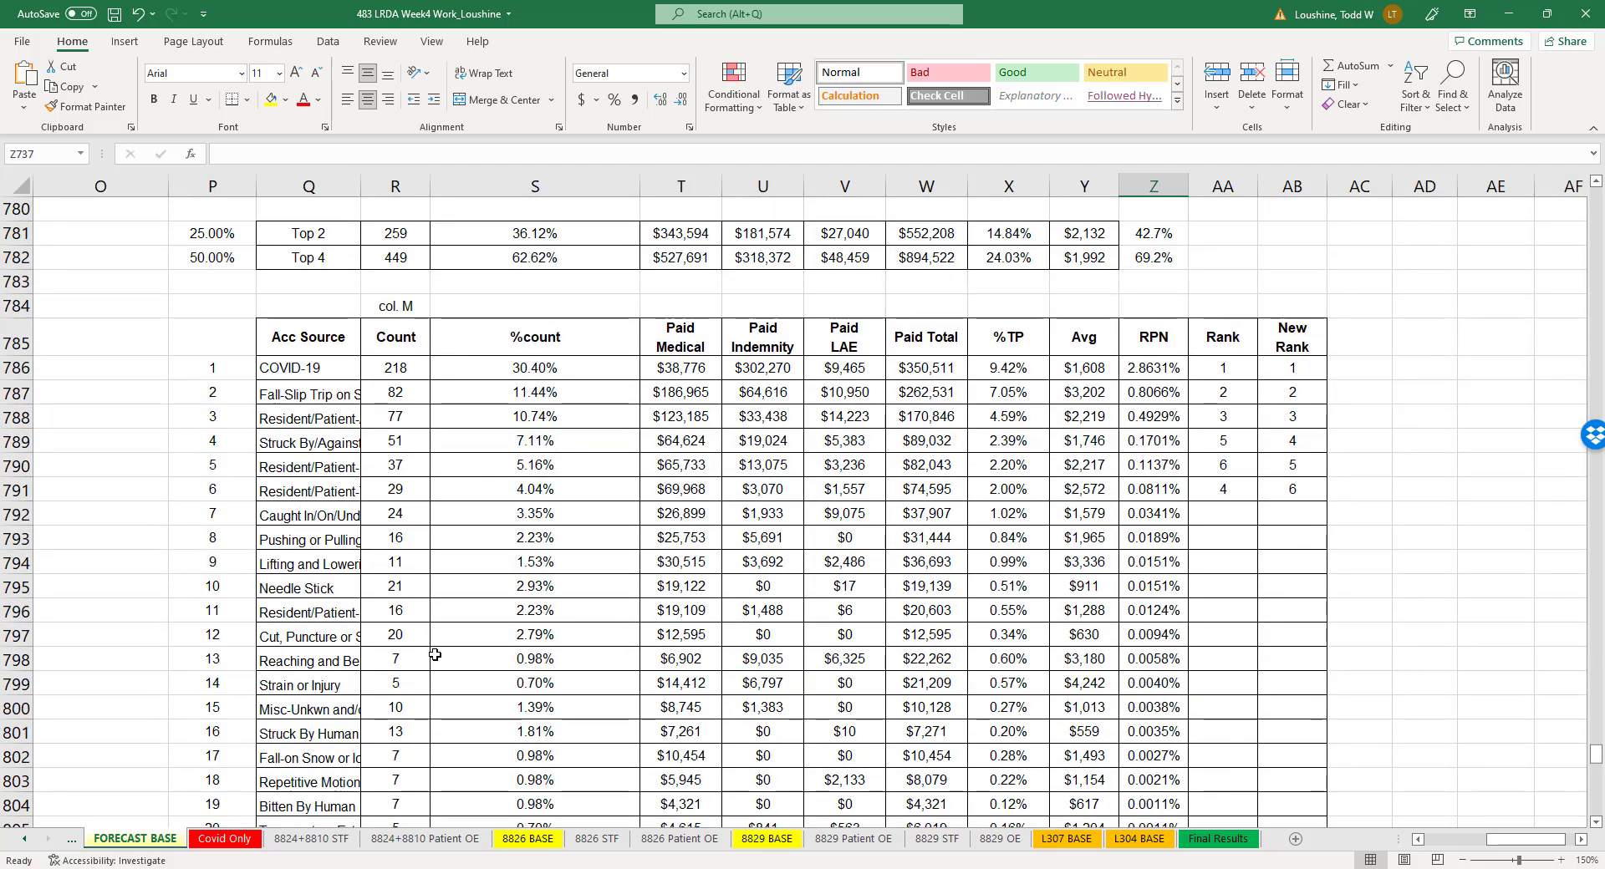
pyautogui.scroll(-12, 362, 590)
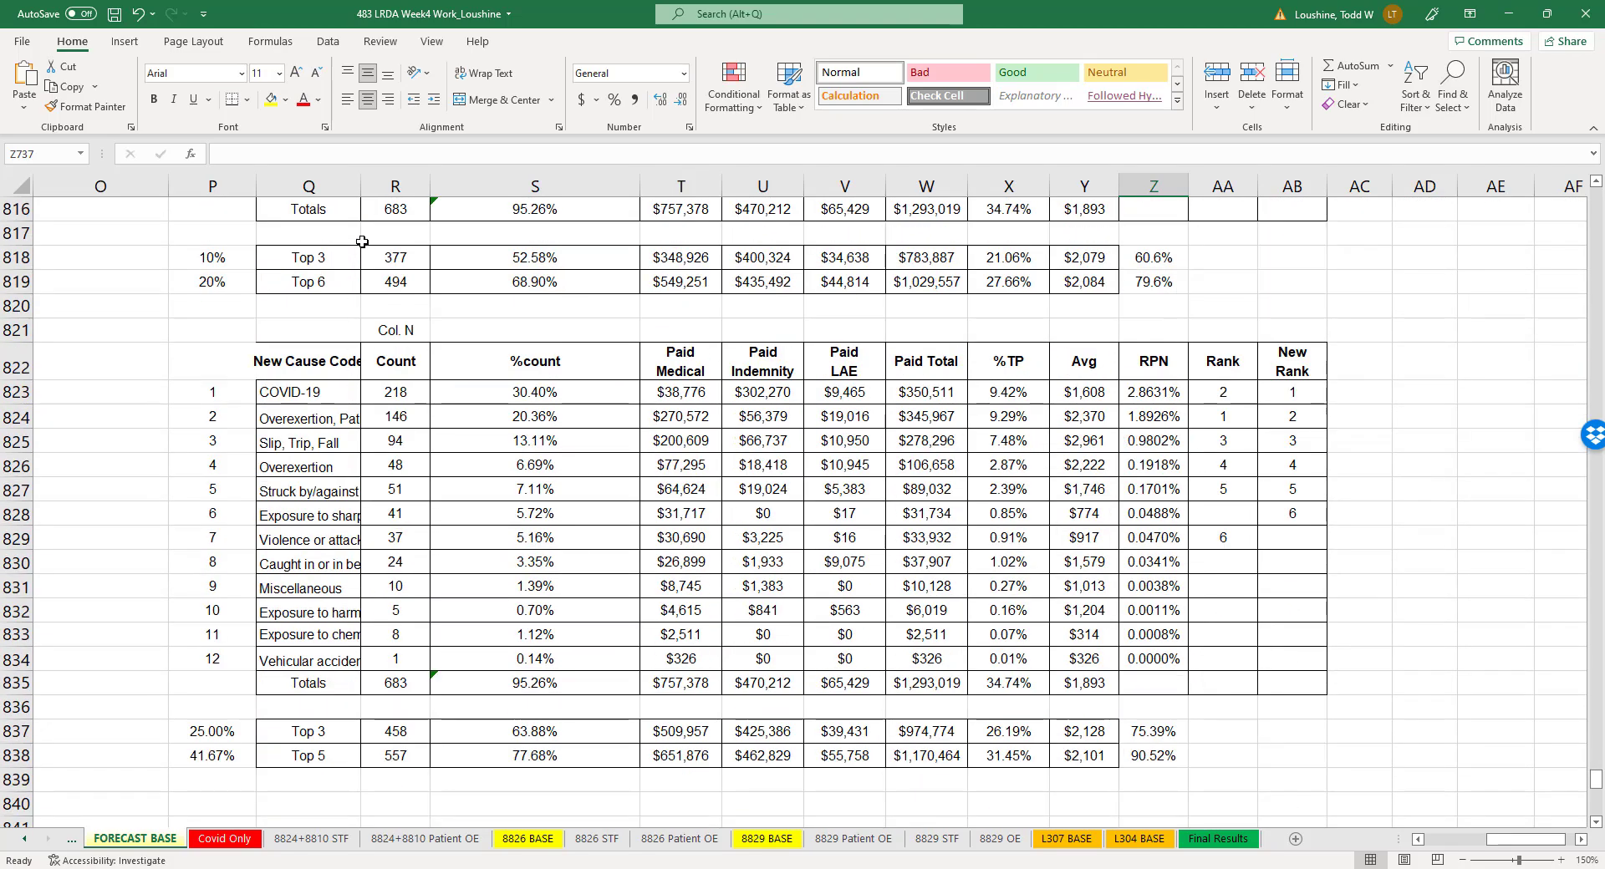
# - Widen column Q so more of the cause code names fit, and narrow the %count column S to its contents
pyautogui.moveTo(361, 188); pyautogui.dragTo(438, 189)
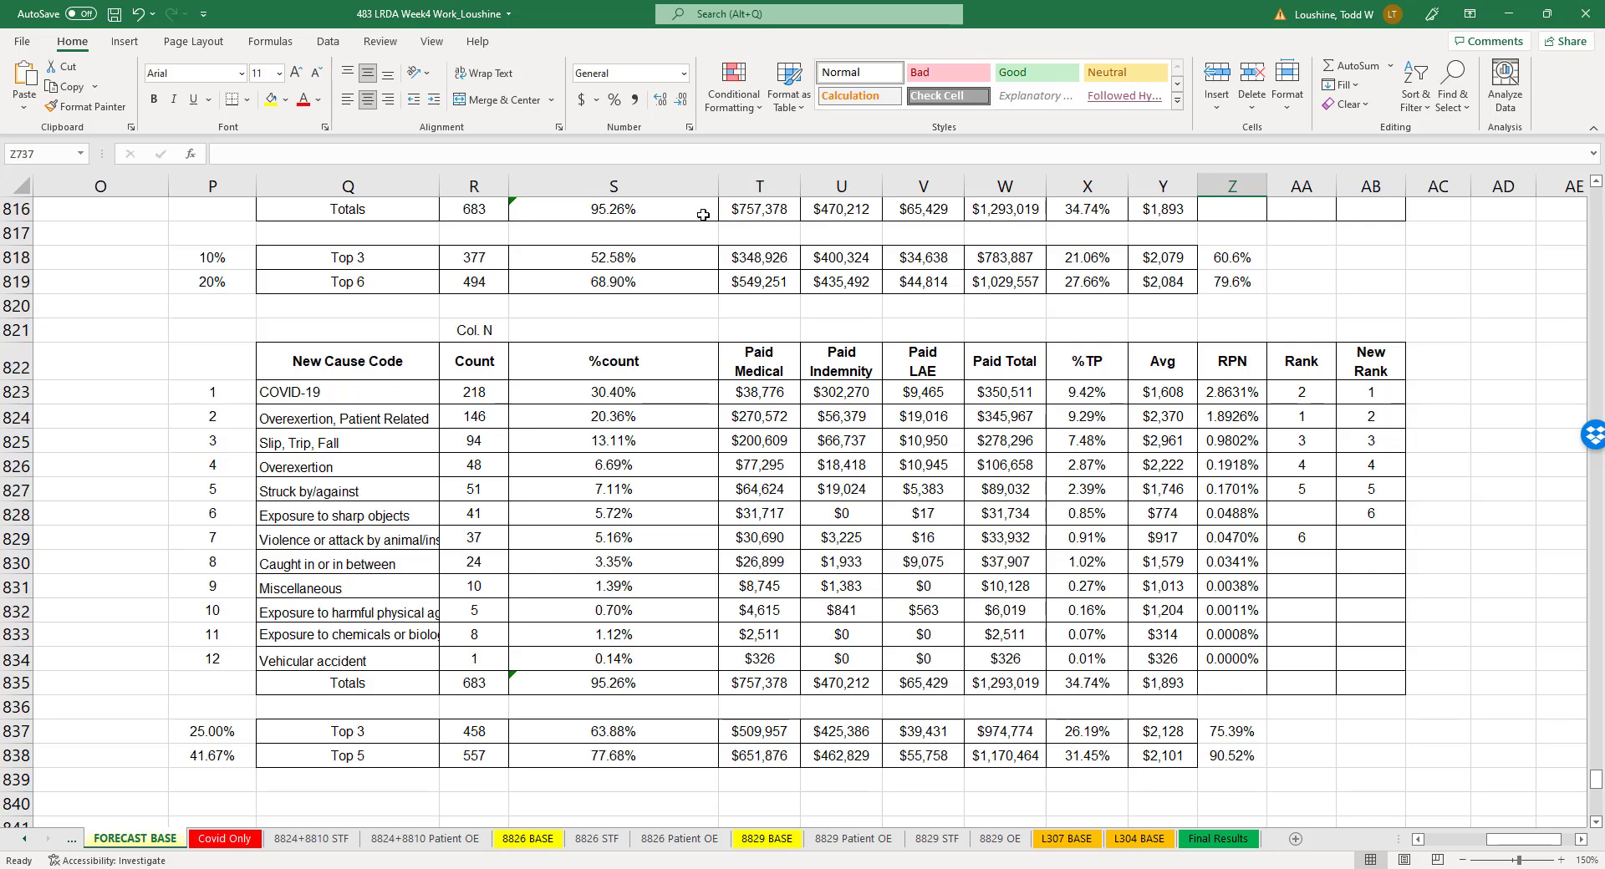
pyautogui.moveTo(717, 189); pyautogui.dragTo(581, 188)
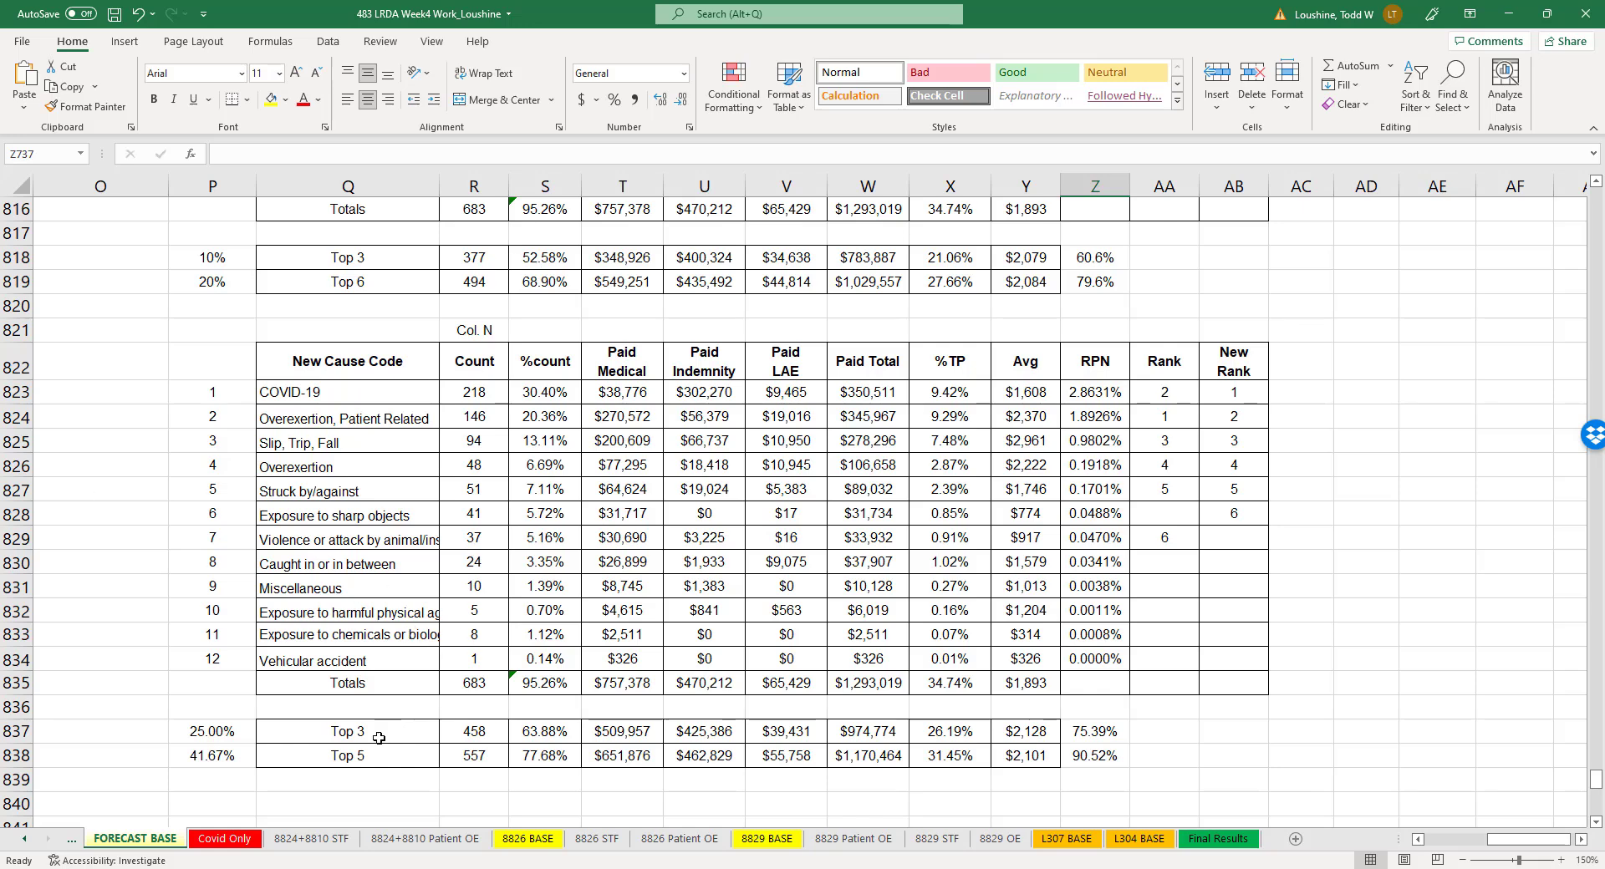
pyautogui.click(1110, 734)
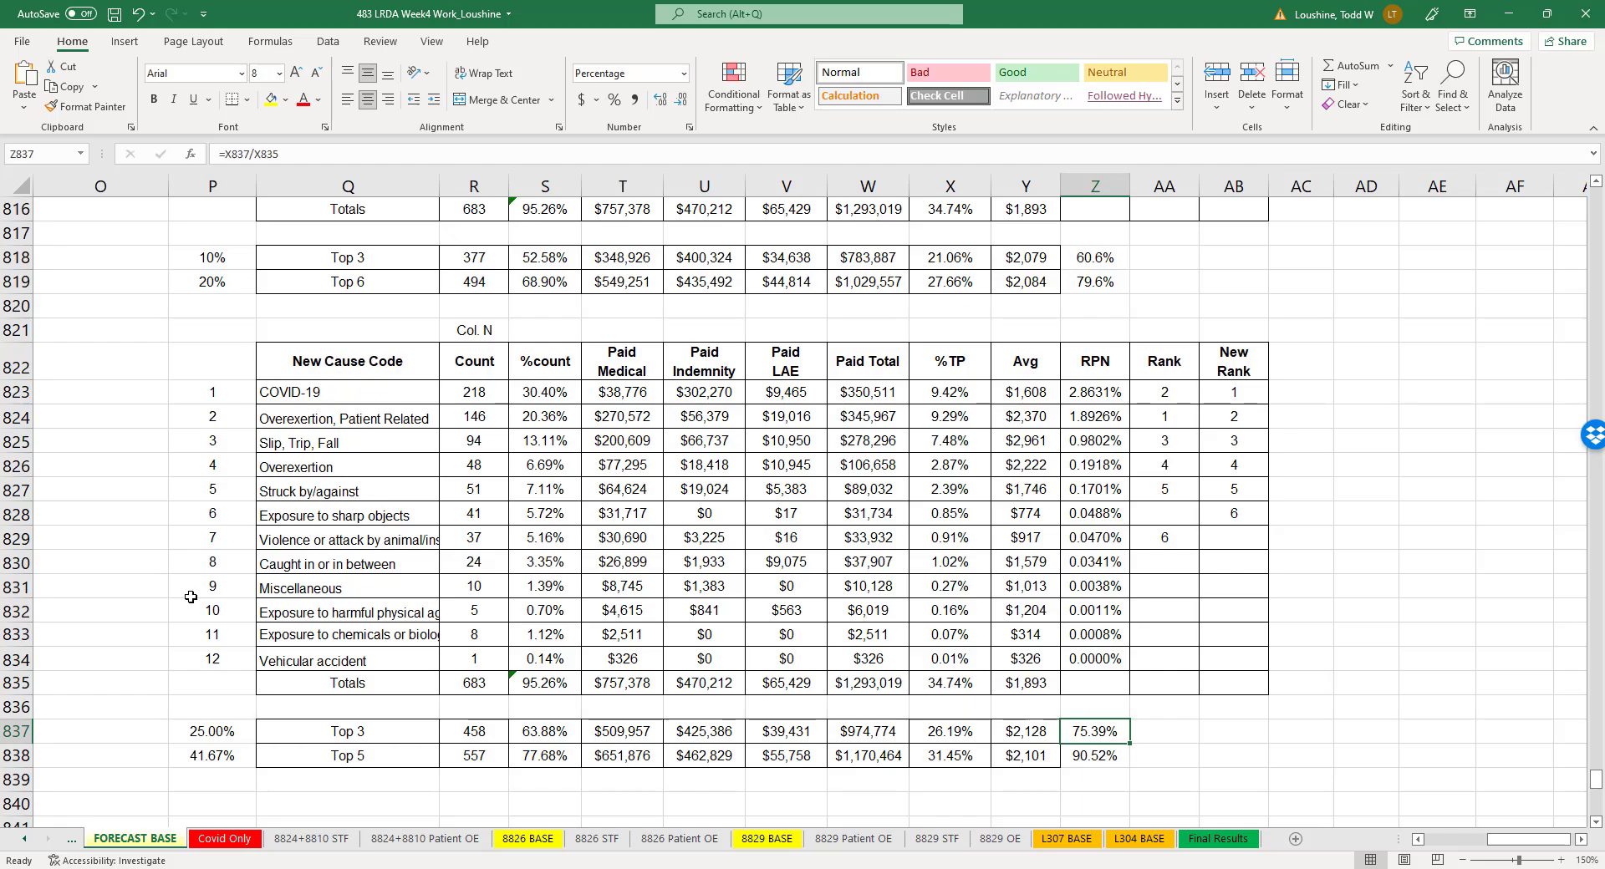
# - Change the loss label in cell M750 of the Forecasted table to "2023 Forecasted Loss"
pyautogui.scroll(20, 191, 597)
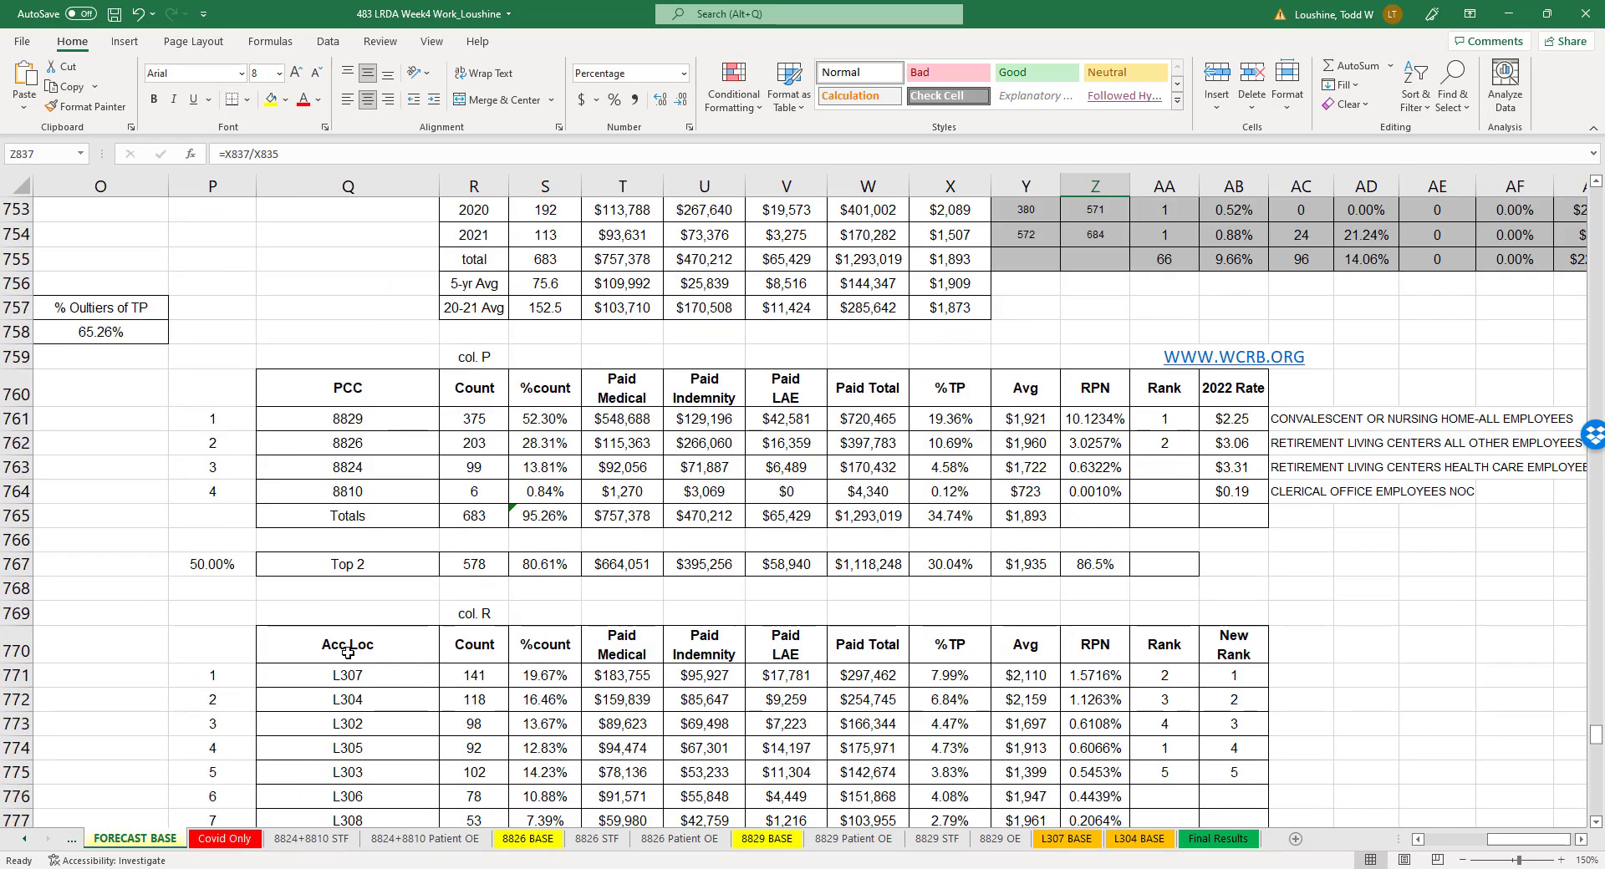
pyautogui.hscroll(-5, 1498, 846)
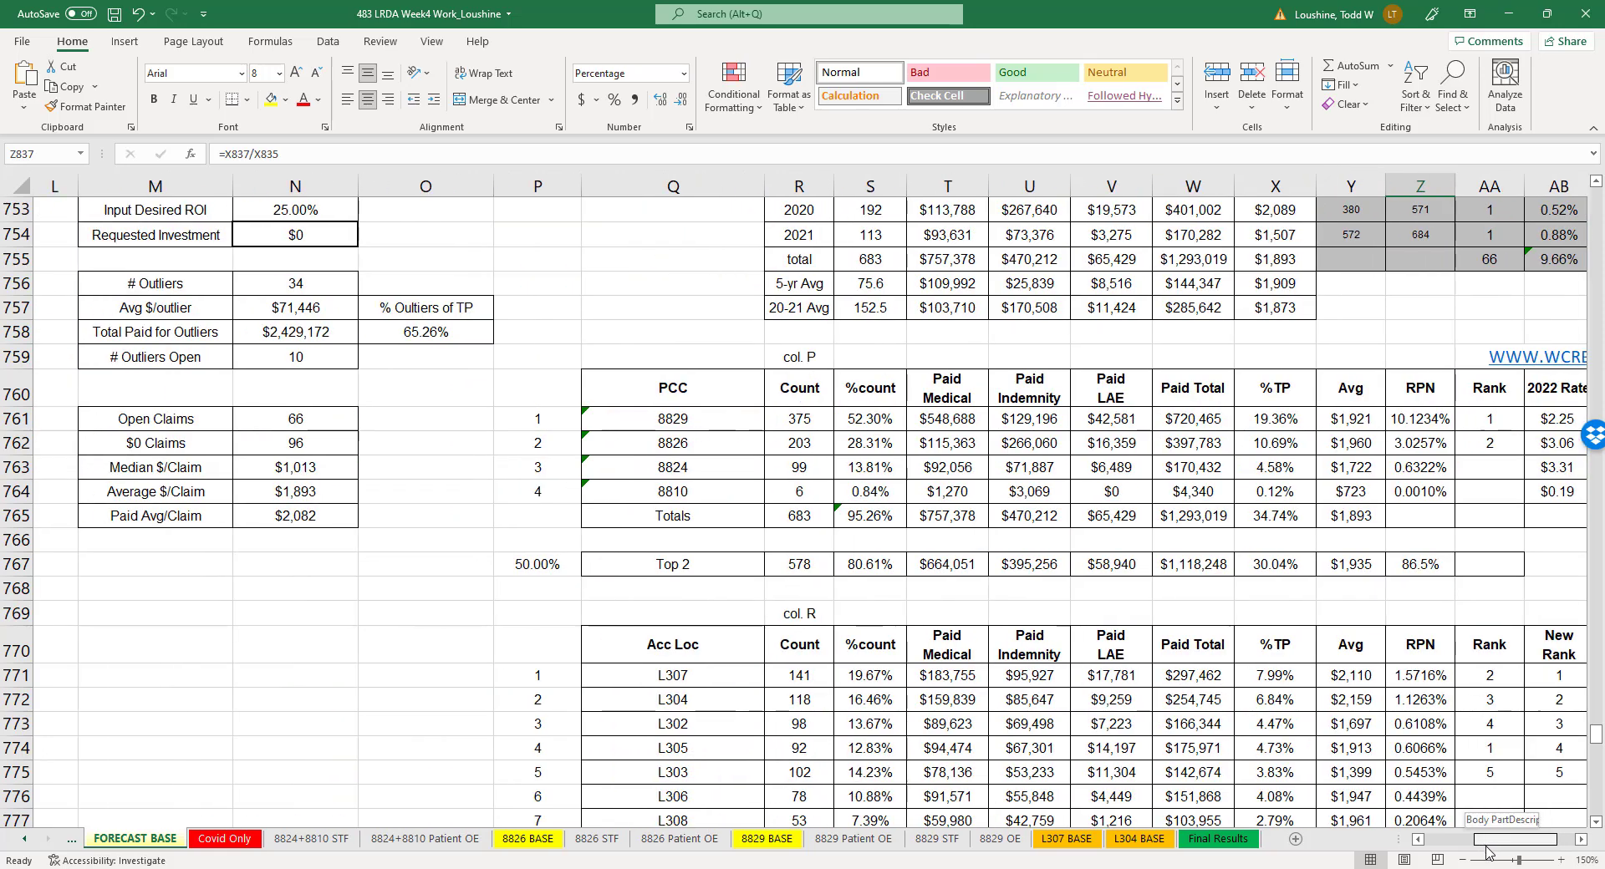
pyautogui.scroll(4, 921, 629)
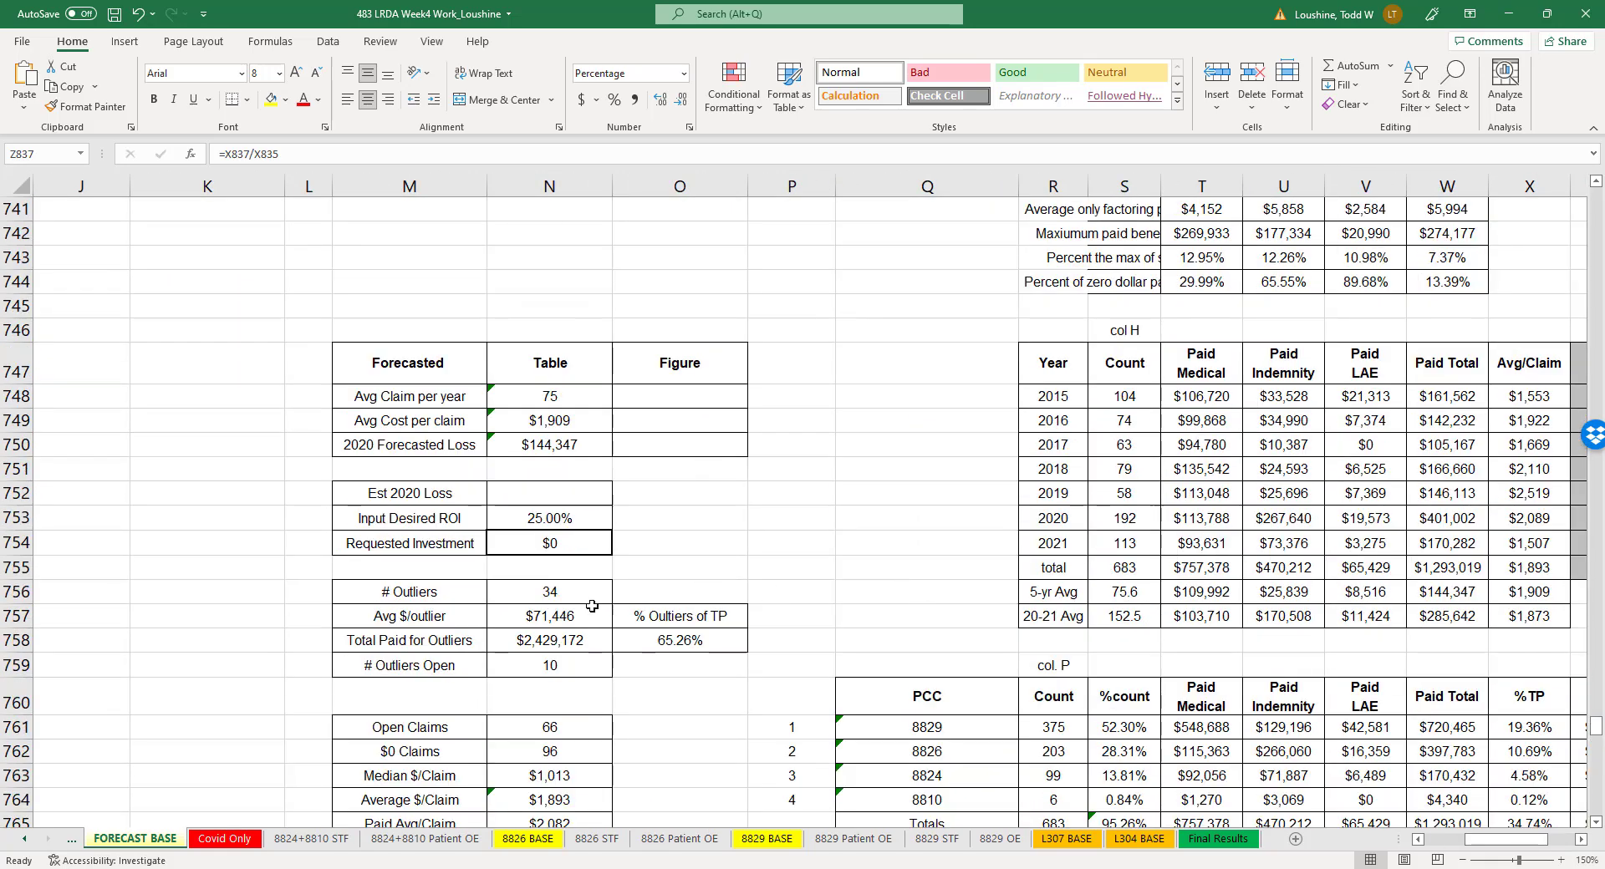
pyautogui.click(407, 443)
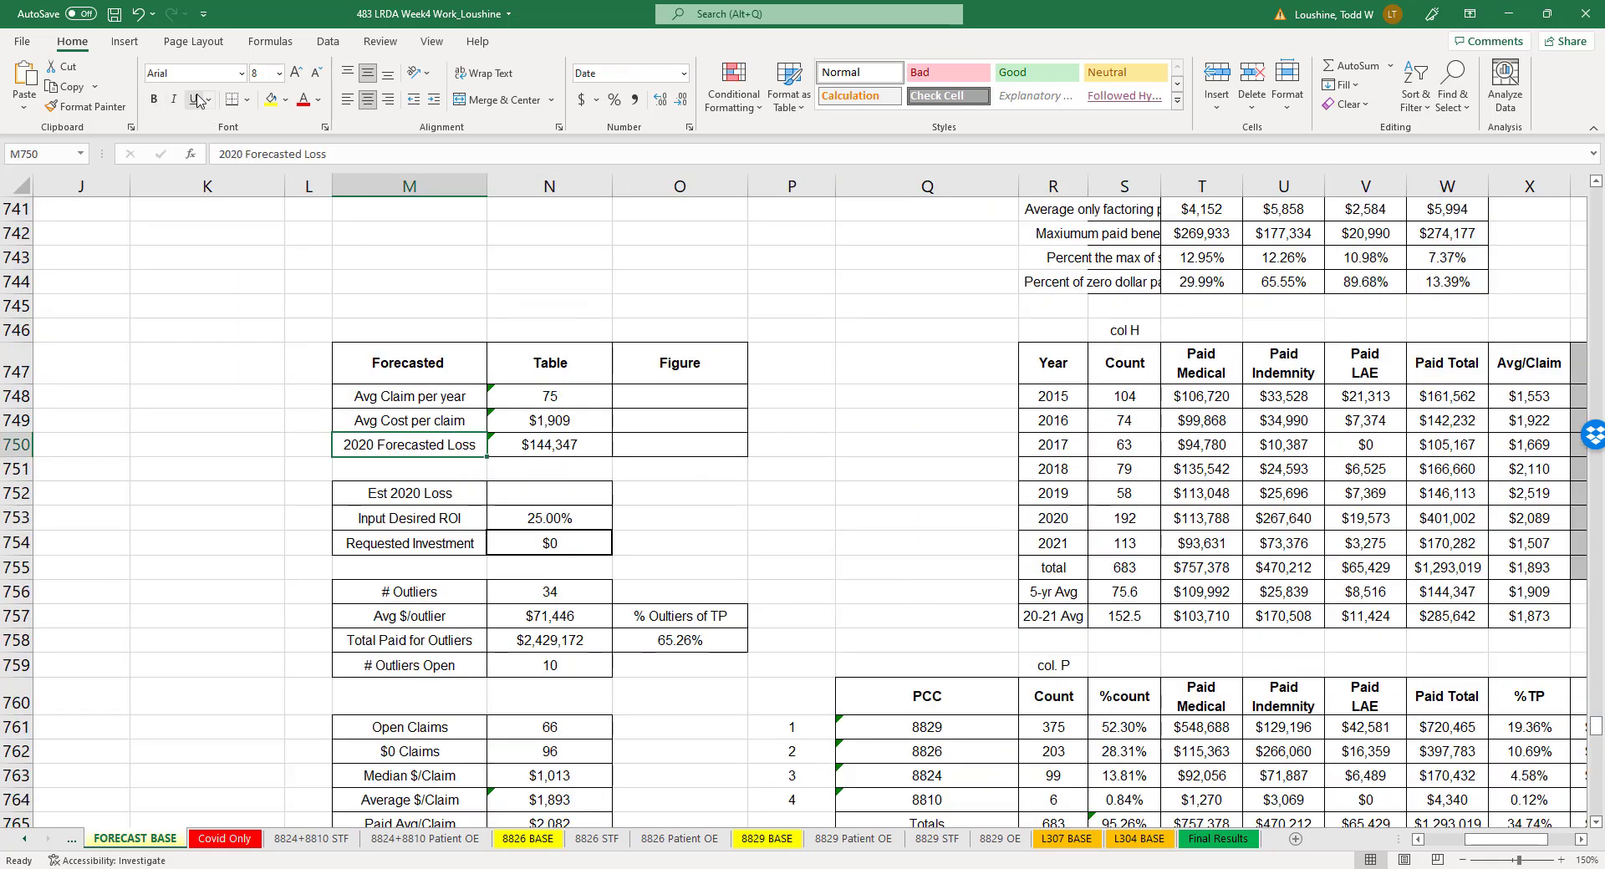
pyautogui.click(244, 154)
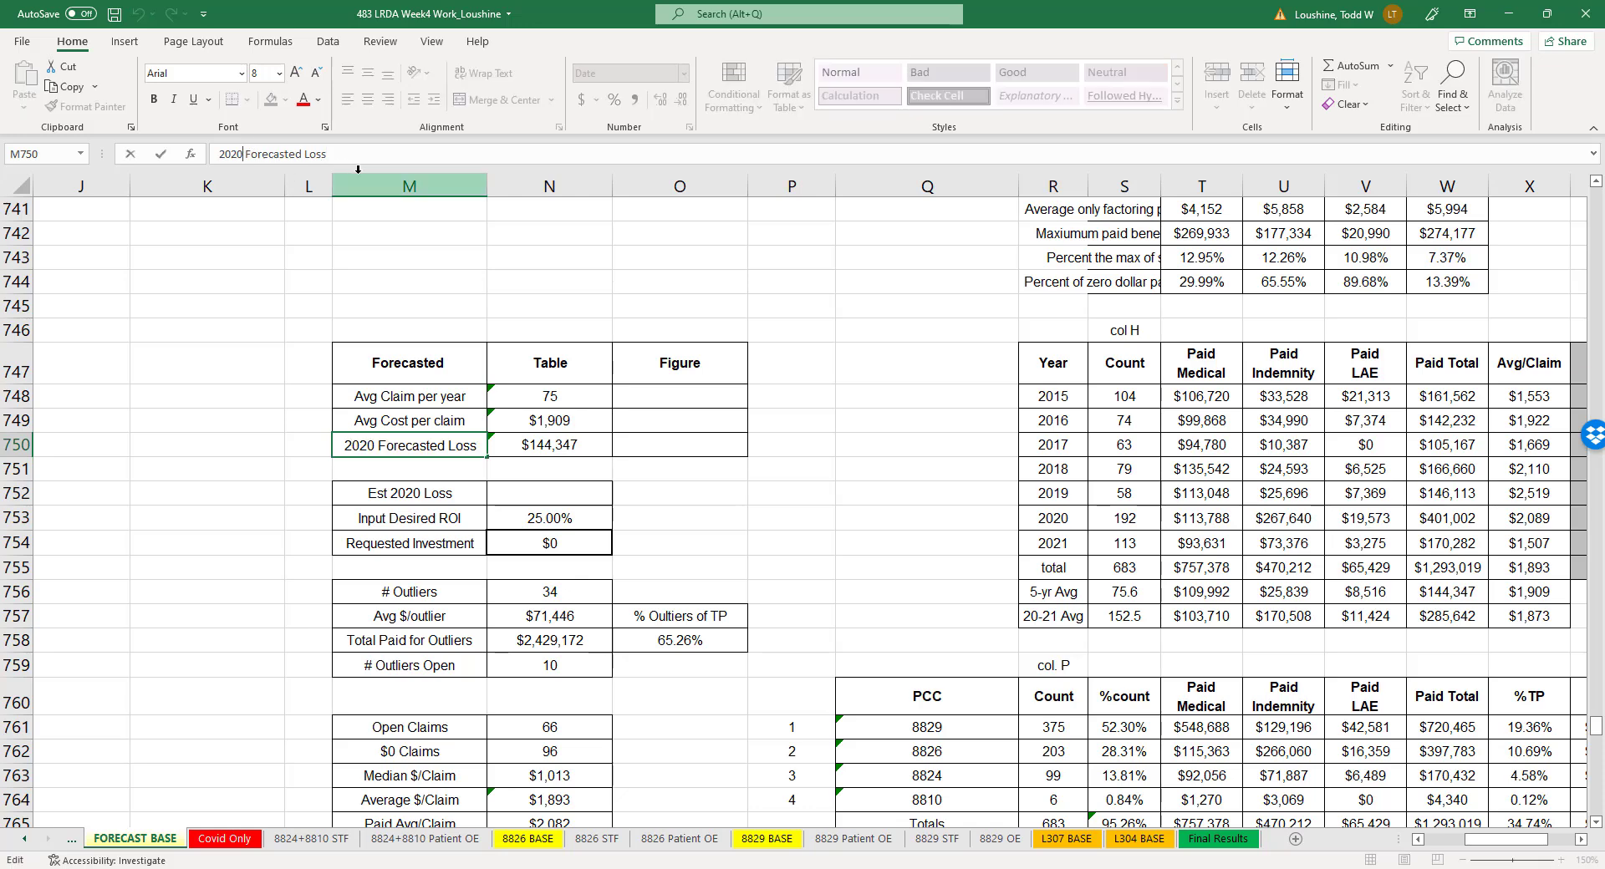
pyautogui.press('BackSpace')
pyautogui.write('3')
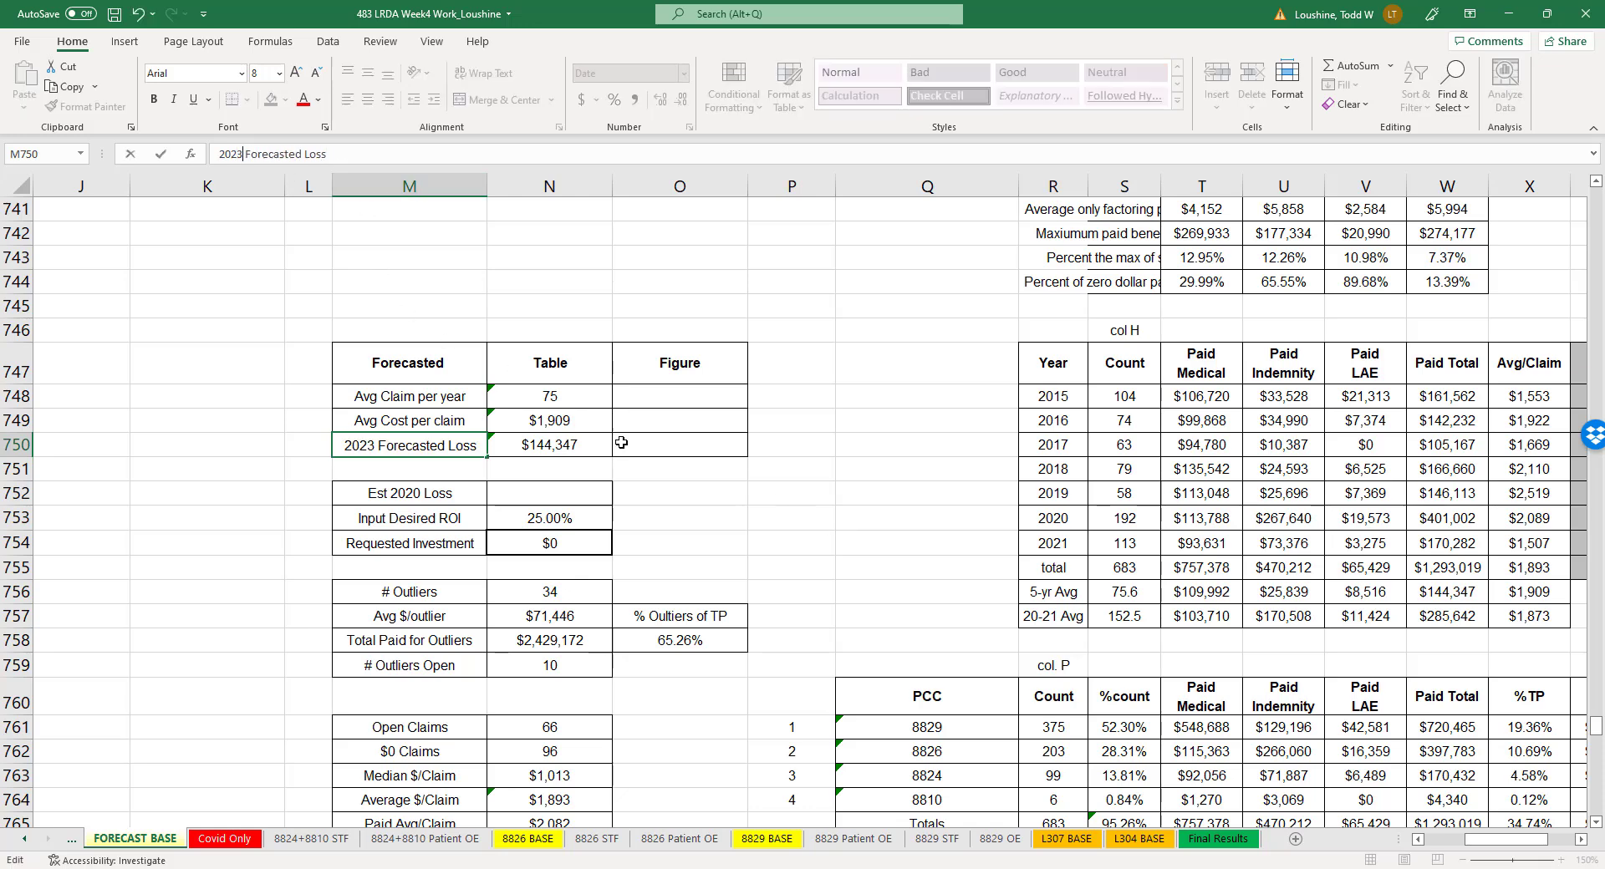
pyautogui.click(905, 543)
# - Change the estimated loss label in cell M752 to "Est 2023 Loss"
pyautogui.click(442, 497)
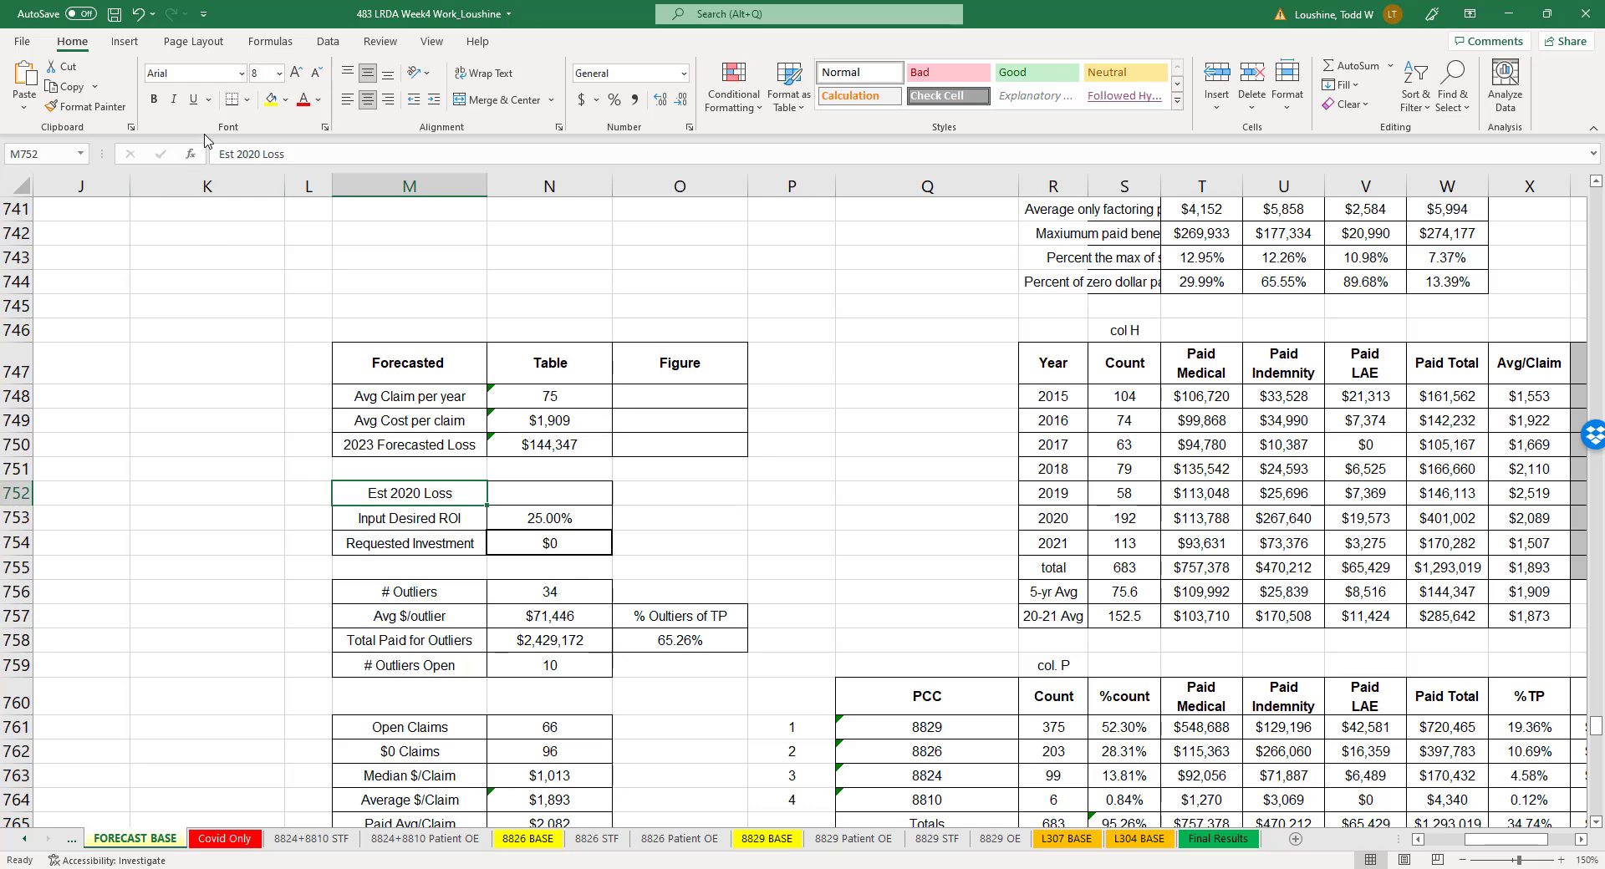
pyautogui.click(259, 153)
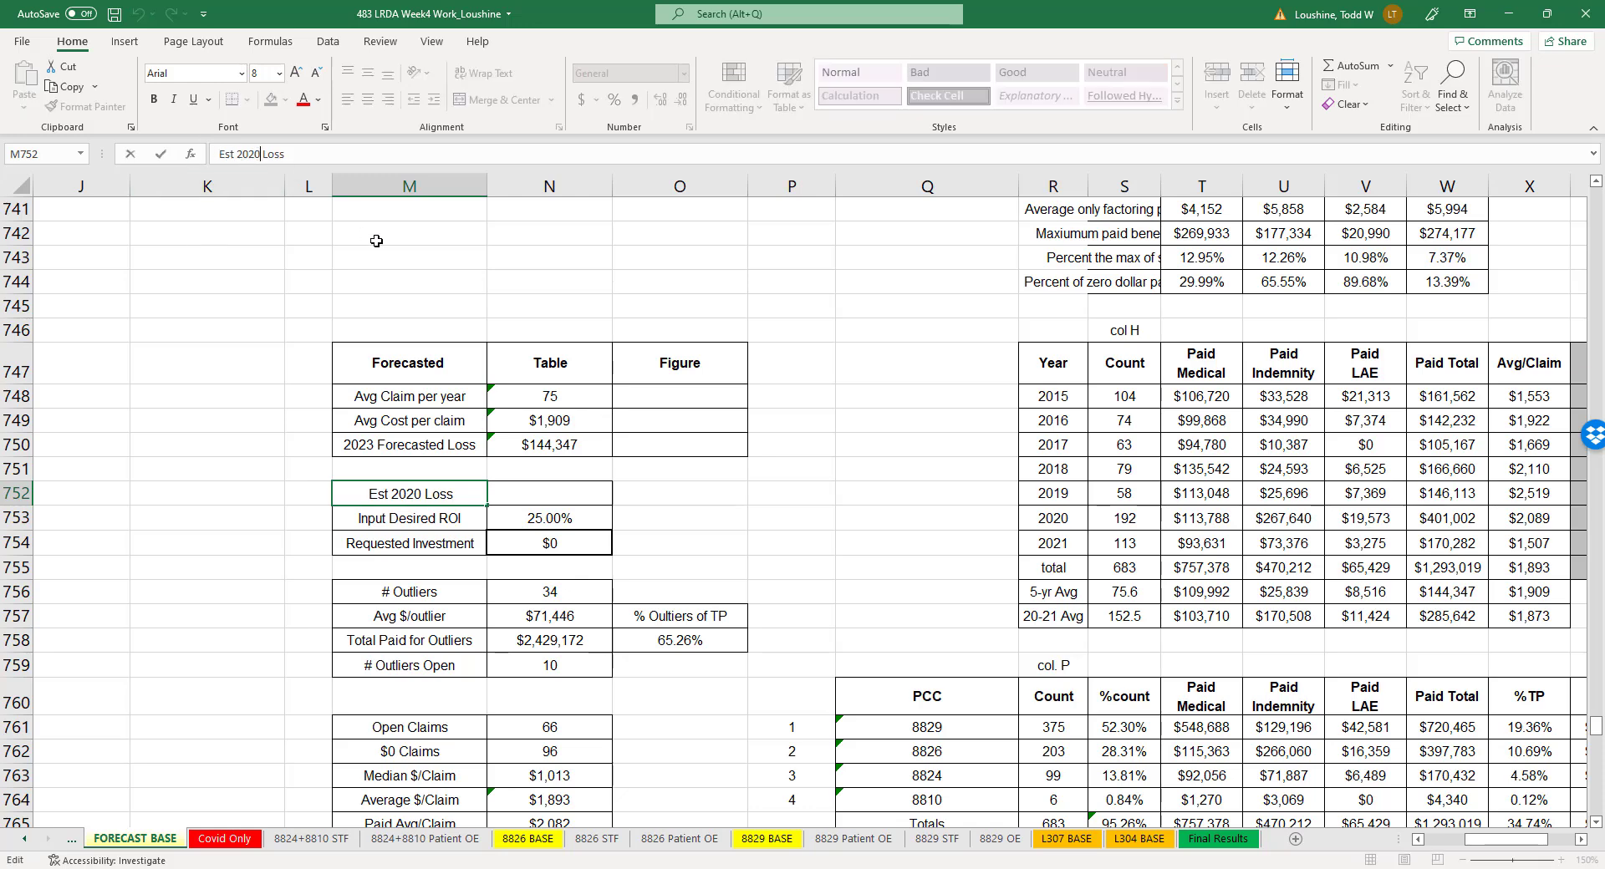
pyautogui.press('BackSpace')
pyautogui.write('3')
pyautogui.click(809, 495)
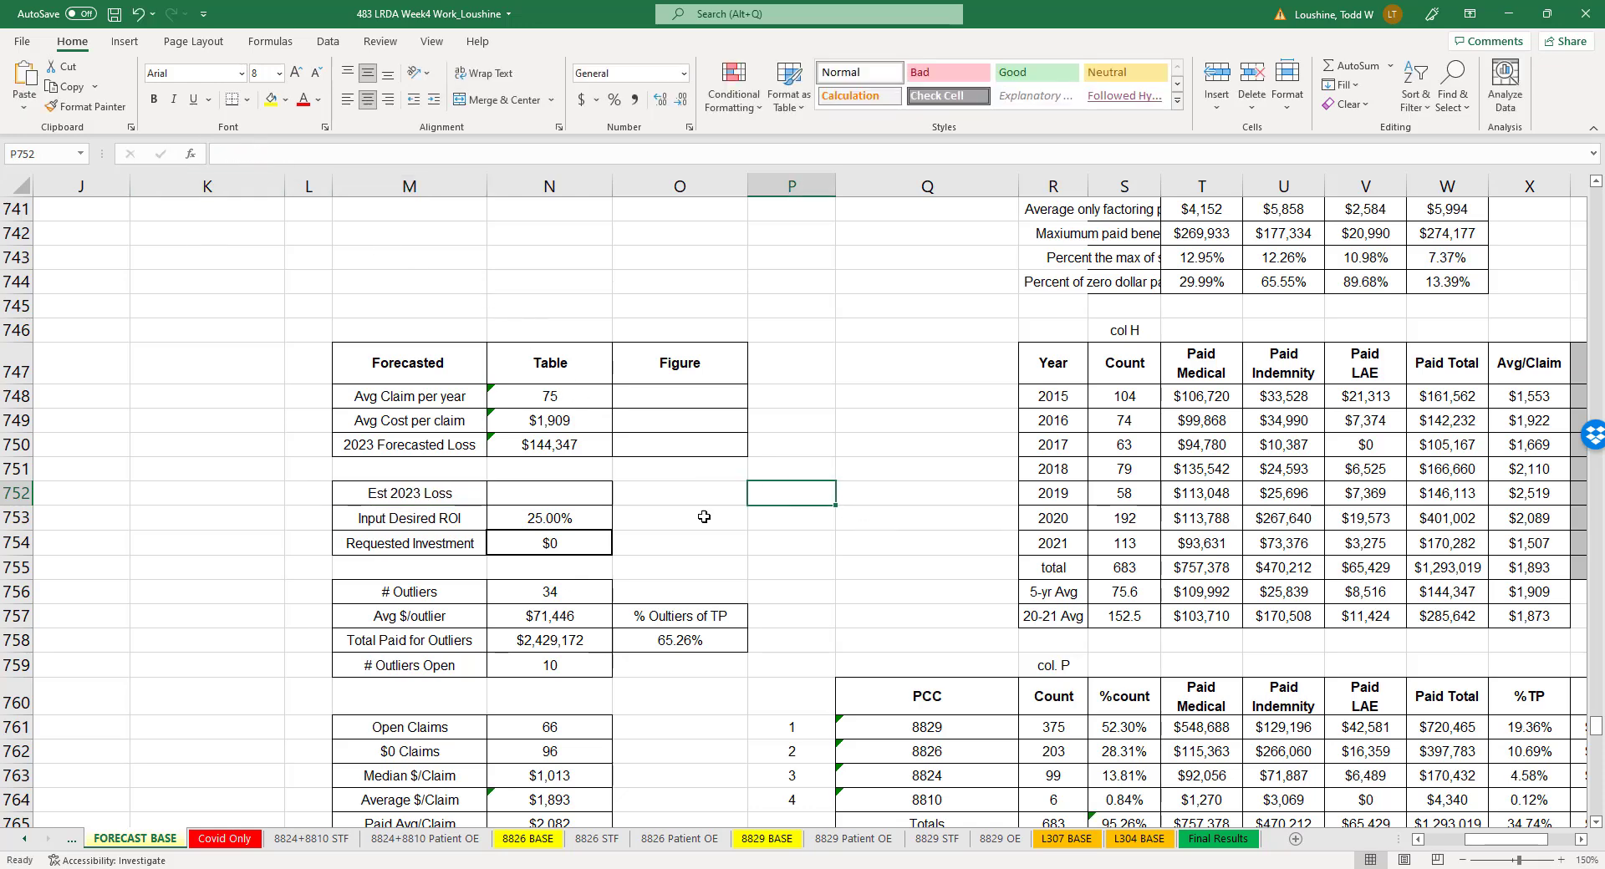
# - Inspect the formulas behind the average claims per year, average cost per claim and 2023 forecasted loss in the Forecasted table
pyautogui.click(558, 399)
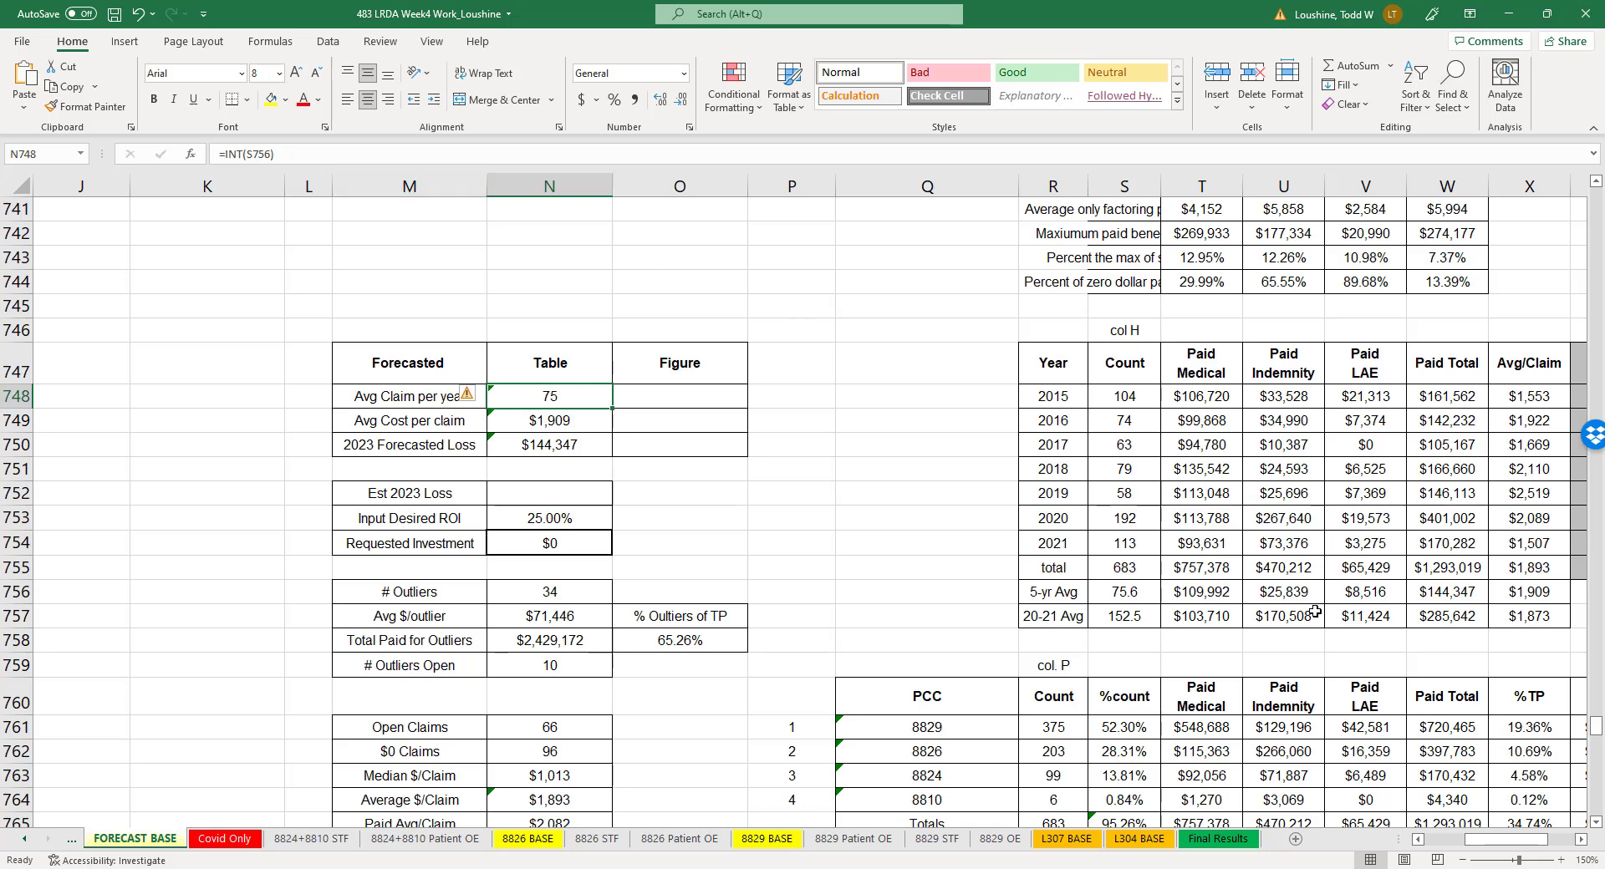
pyautogui.doubleClick(561, 391)
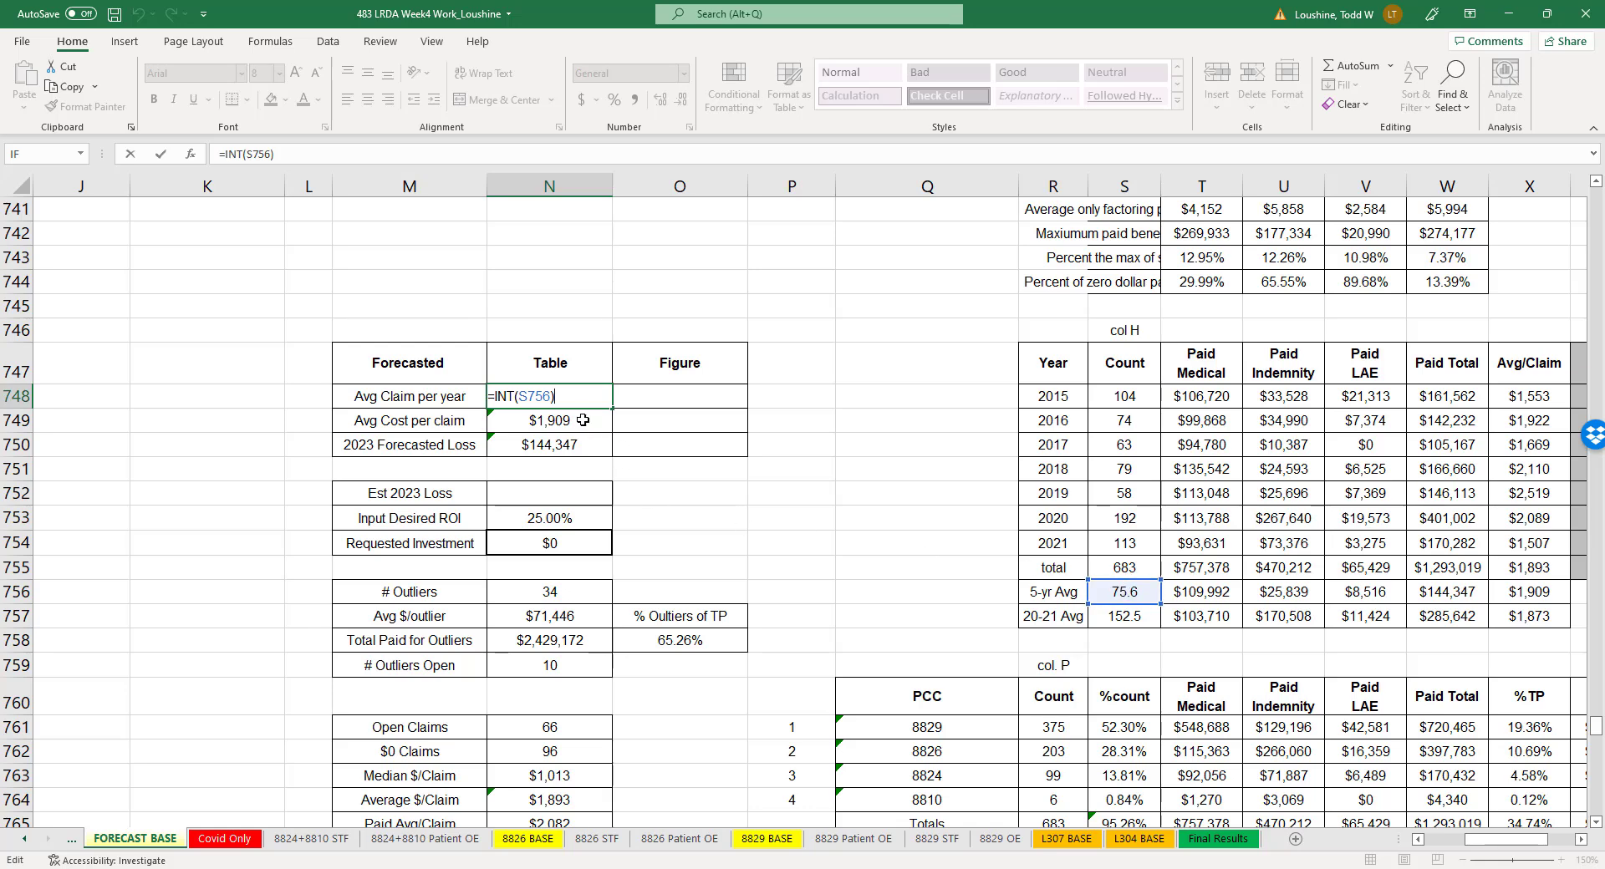
pyautogui.press('Return')
pyautogui.write('=X756')
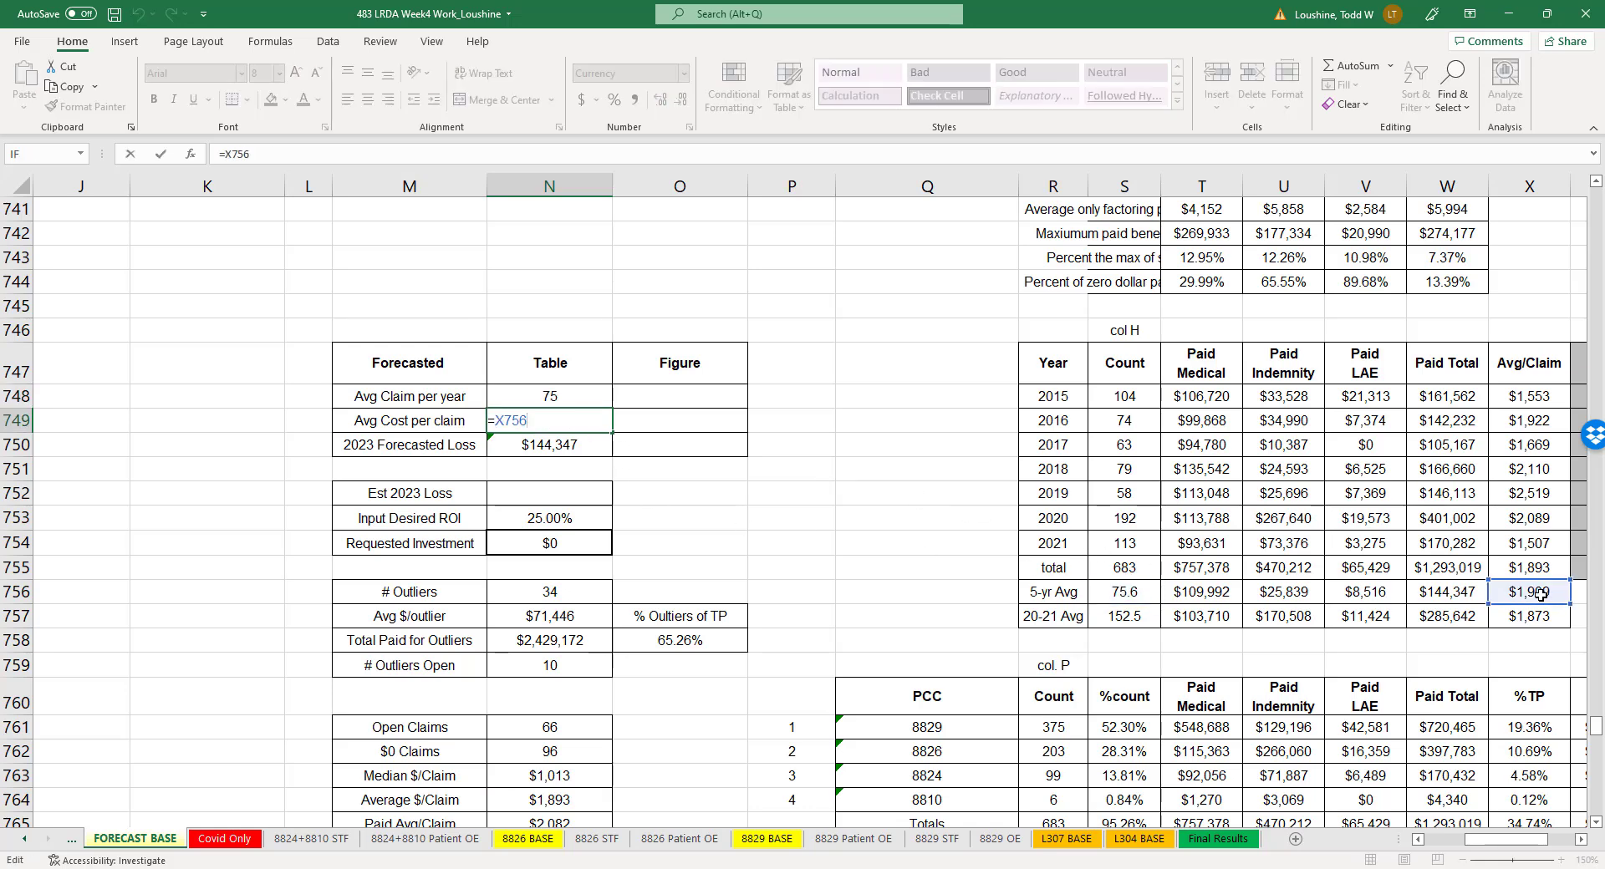
pyautogui.press('Return')
pyautogui.write('=W756')
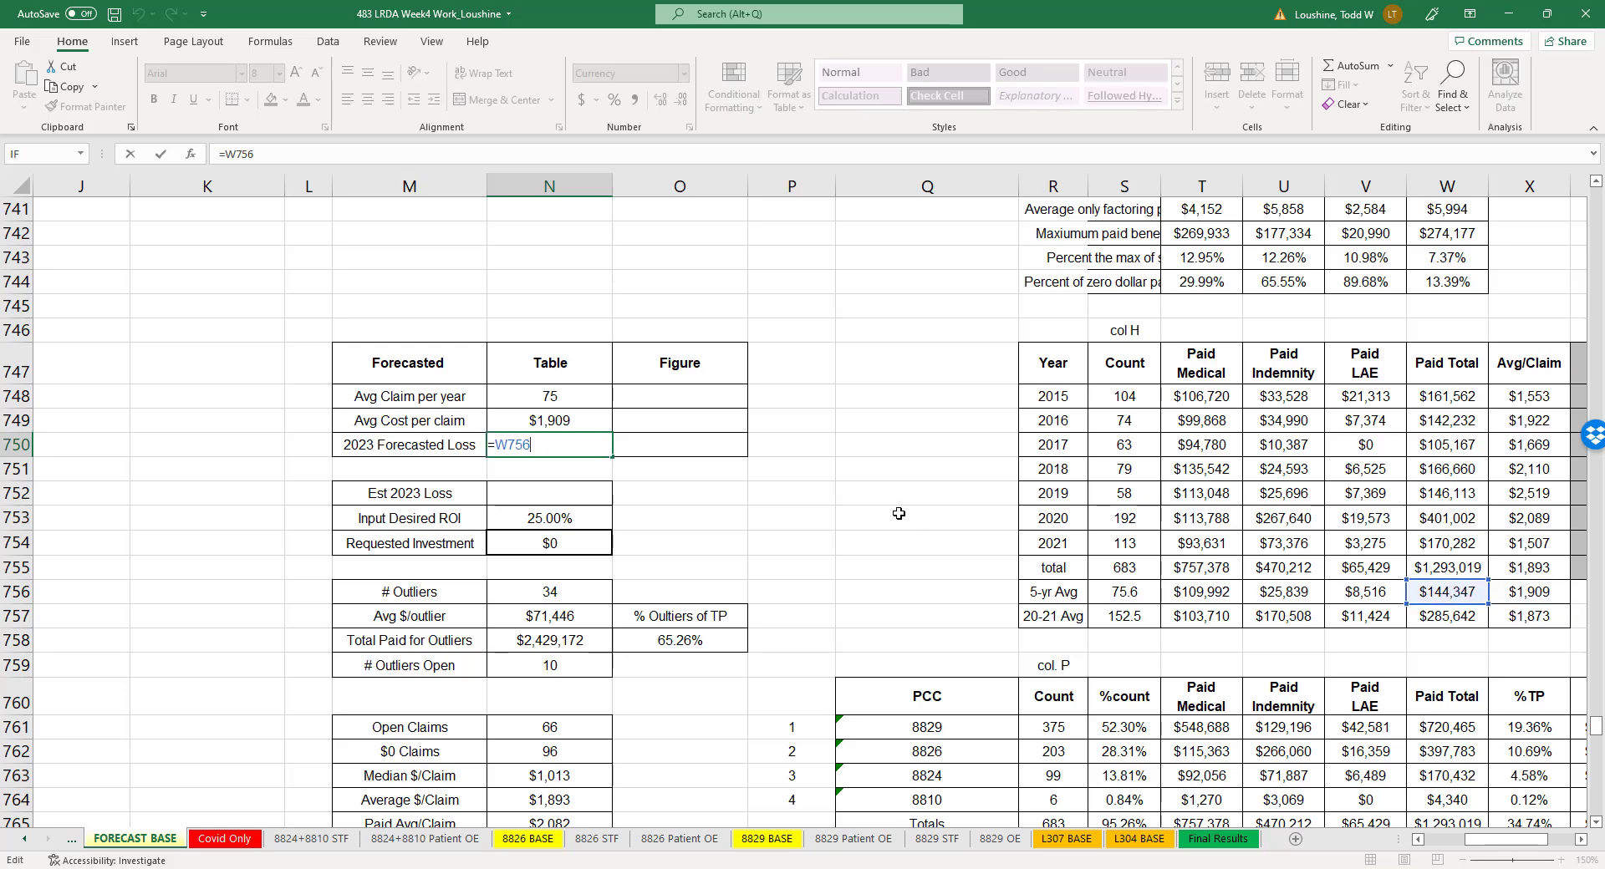
pyautogui.click(843, 518)
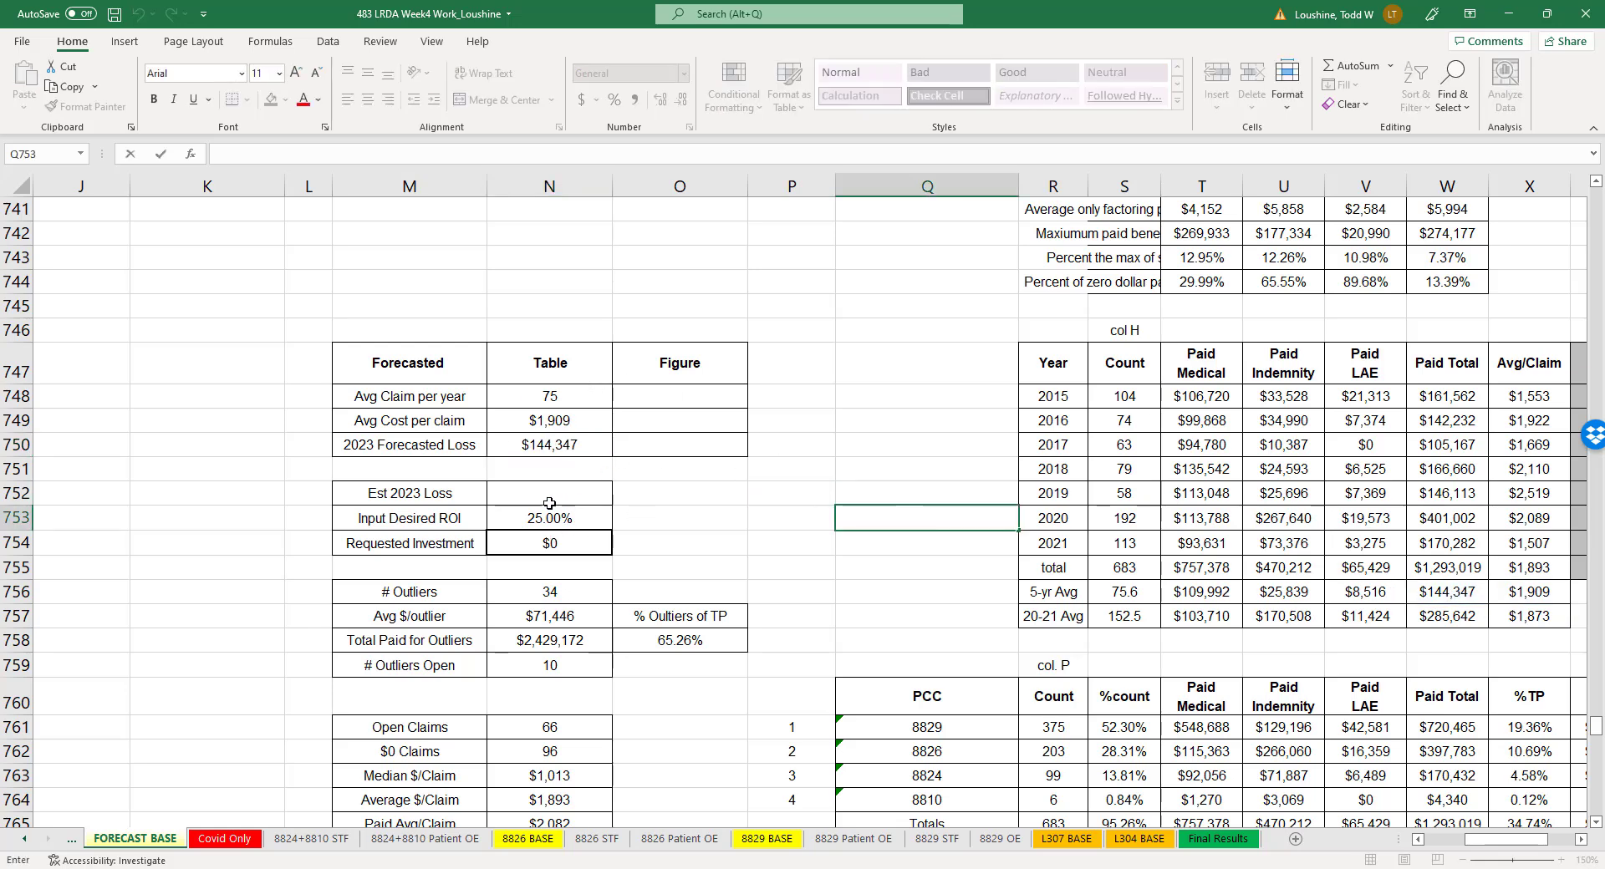
# - Examine the outlier summary tables by year and class code, including the count formula for class code 8829
pyautogui.scroll(-1, 601, 543)
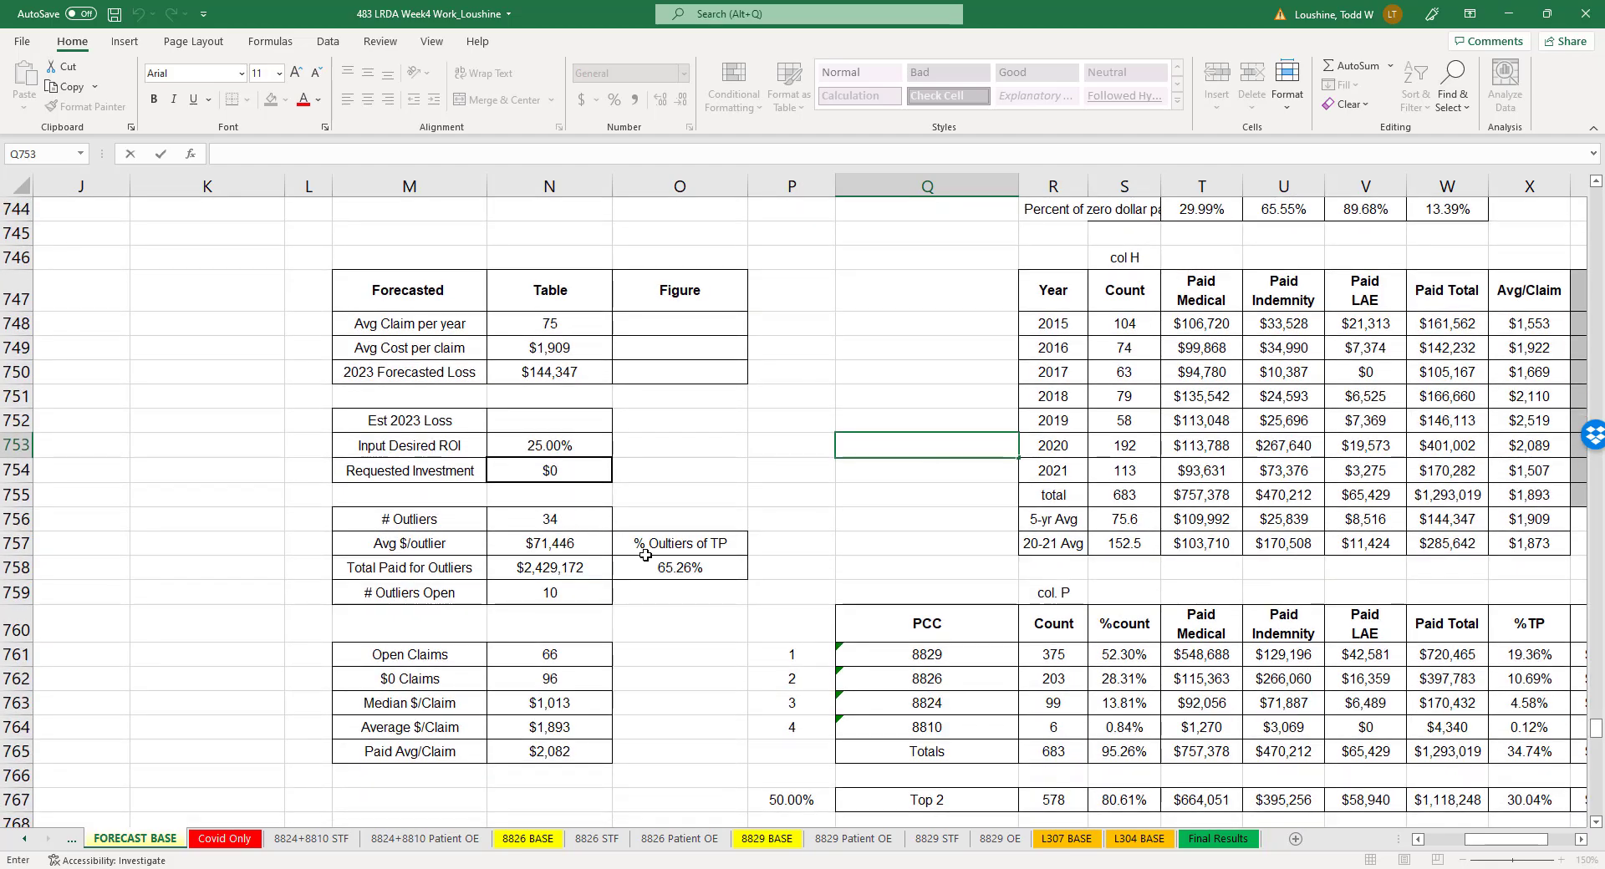
pyautogui.scroll(-19, 656, 548)
pyautogui.scroll(-10, 659, 550)
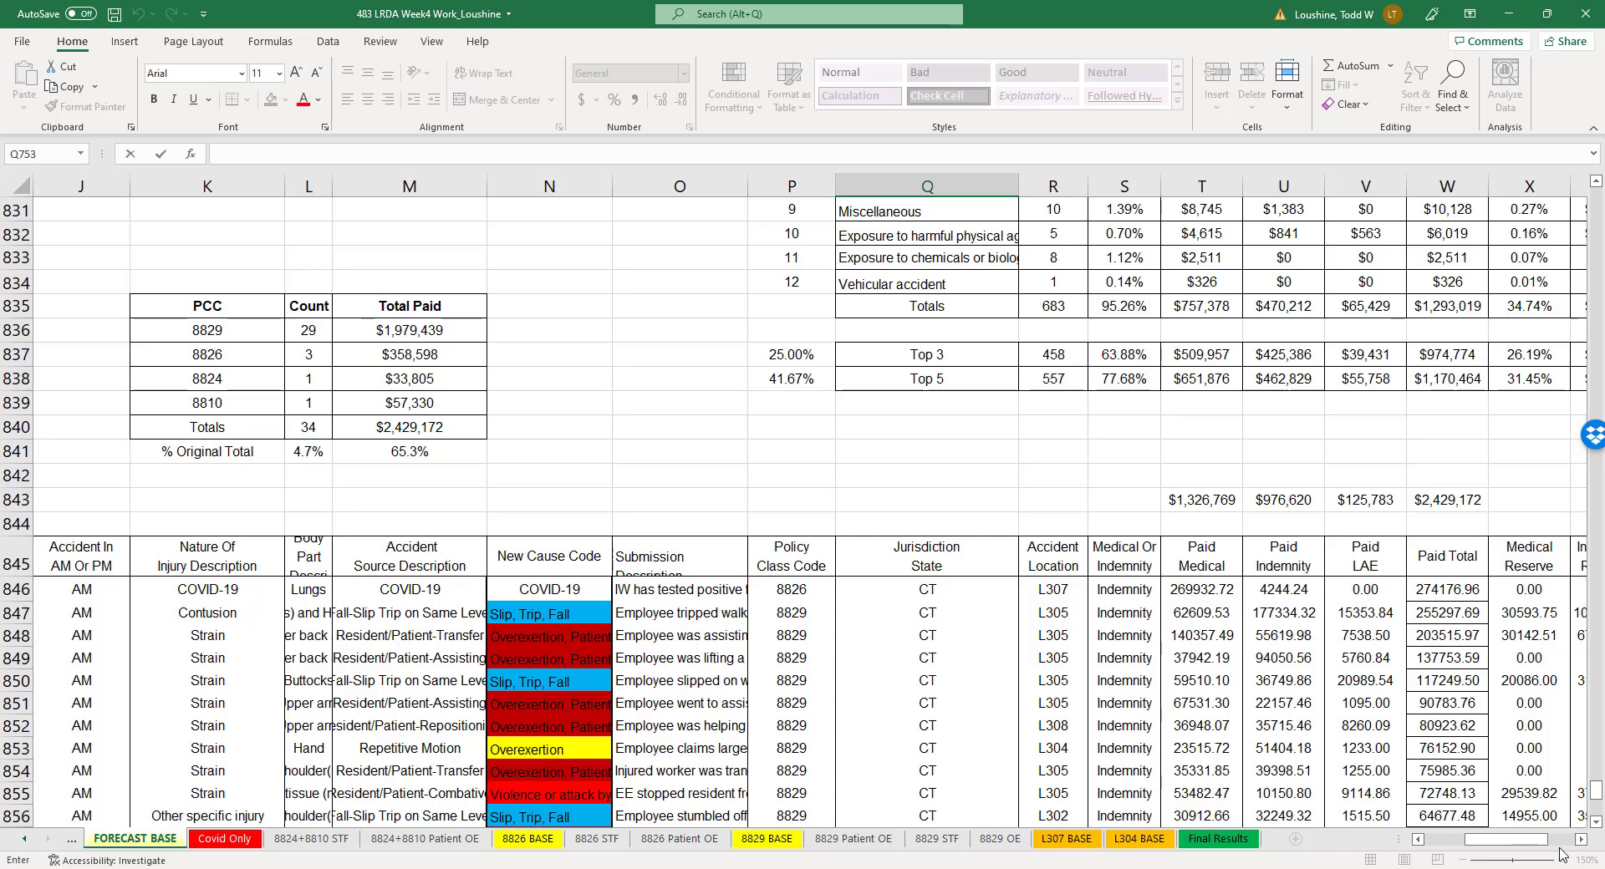
pyautogui.moveTo(1512, 840); pyautogui.dragTo(1494, 840)
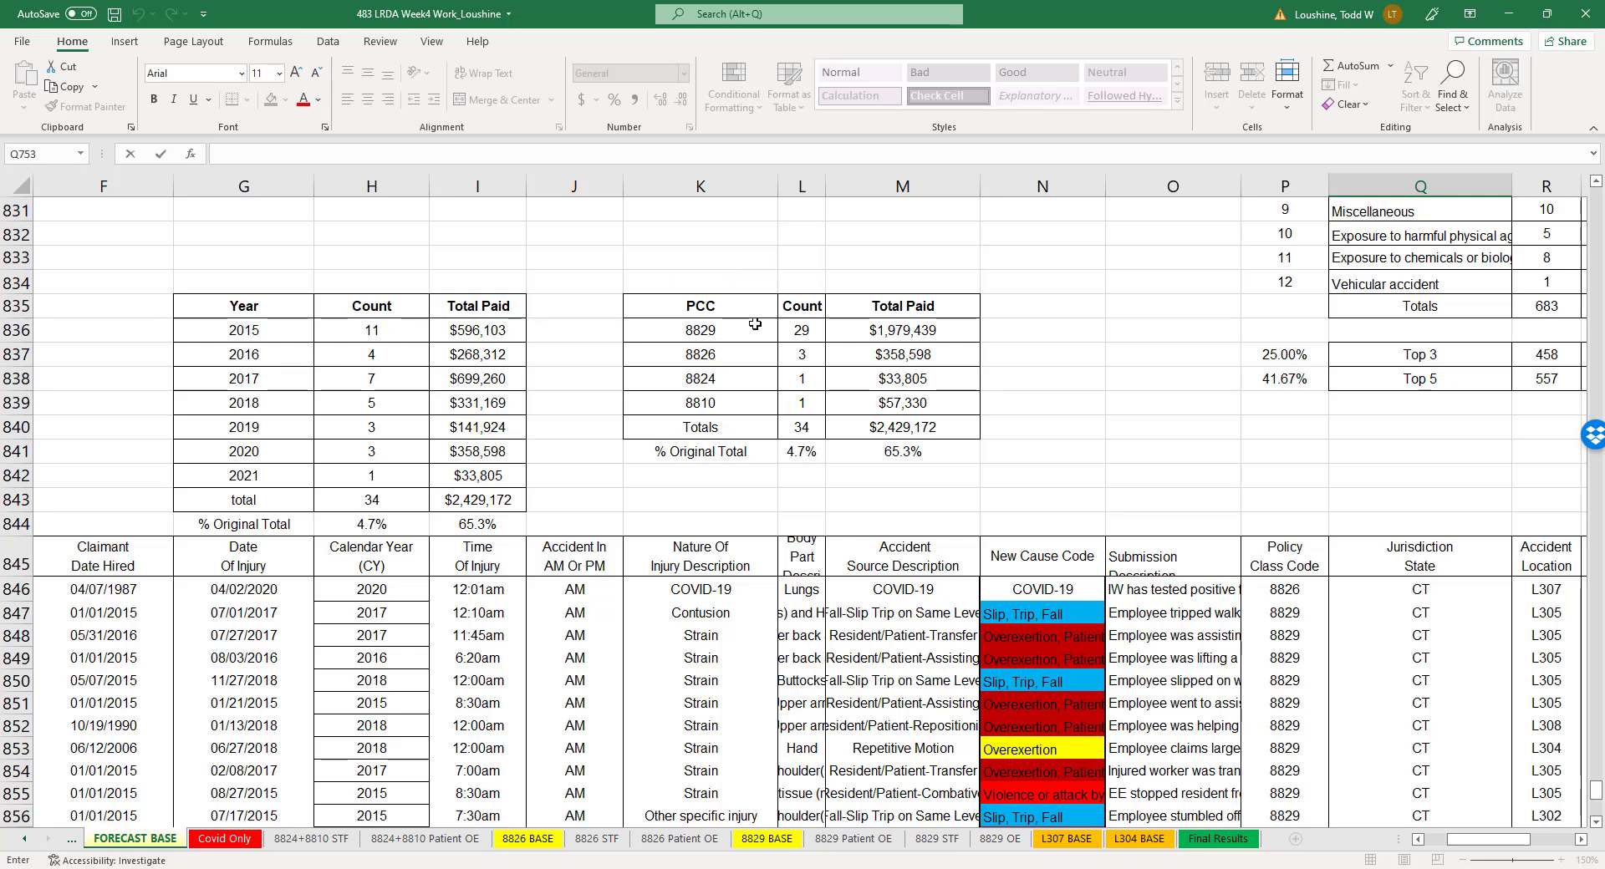
pyautogui.click(801, 333)
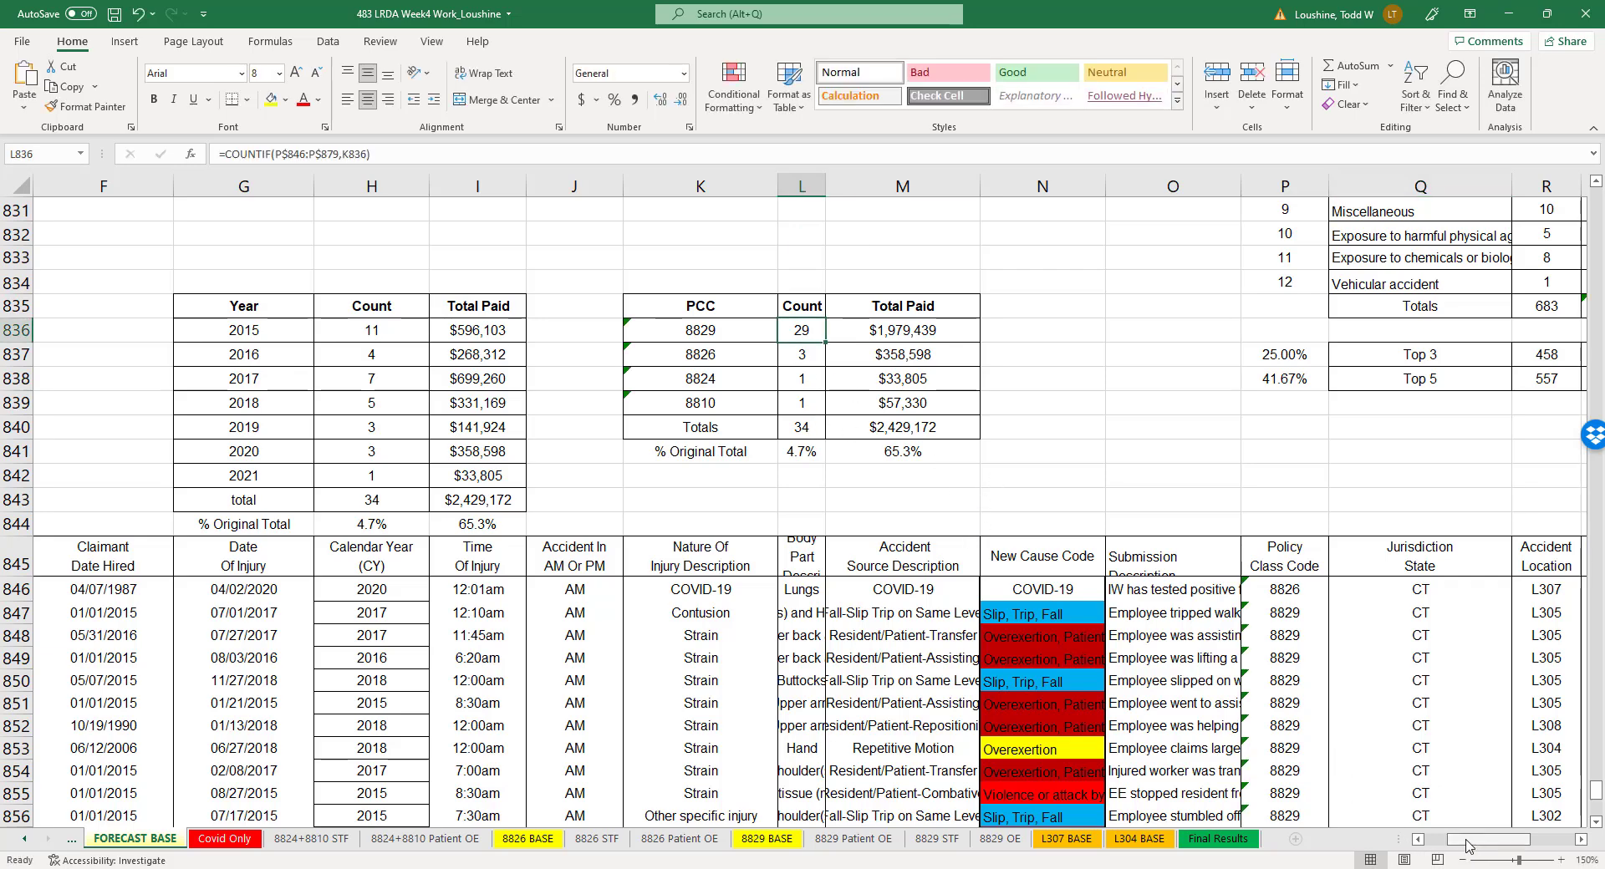
# - Check the #OPEN and #OL count formulas, look through the outlier claims list, and return to the PCC summary table
pyautogui.moveTo(1478, 840); pyautogui.dragTo(1521, 844)
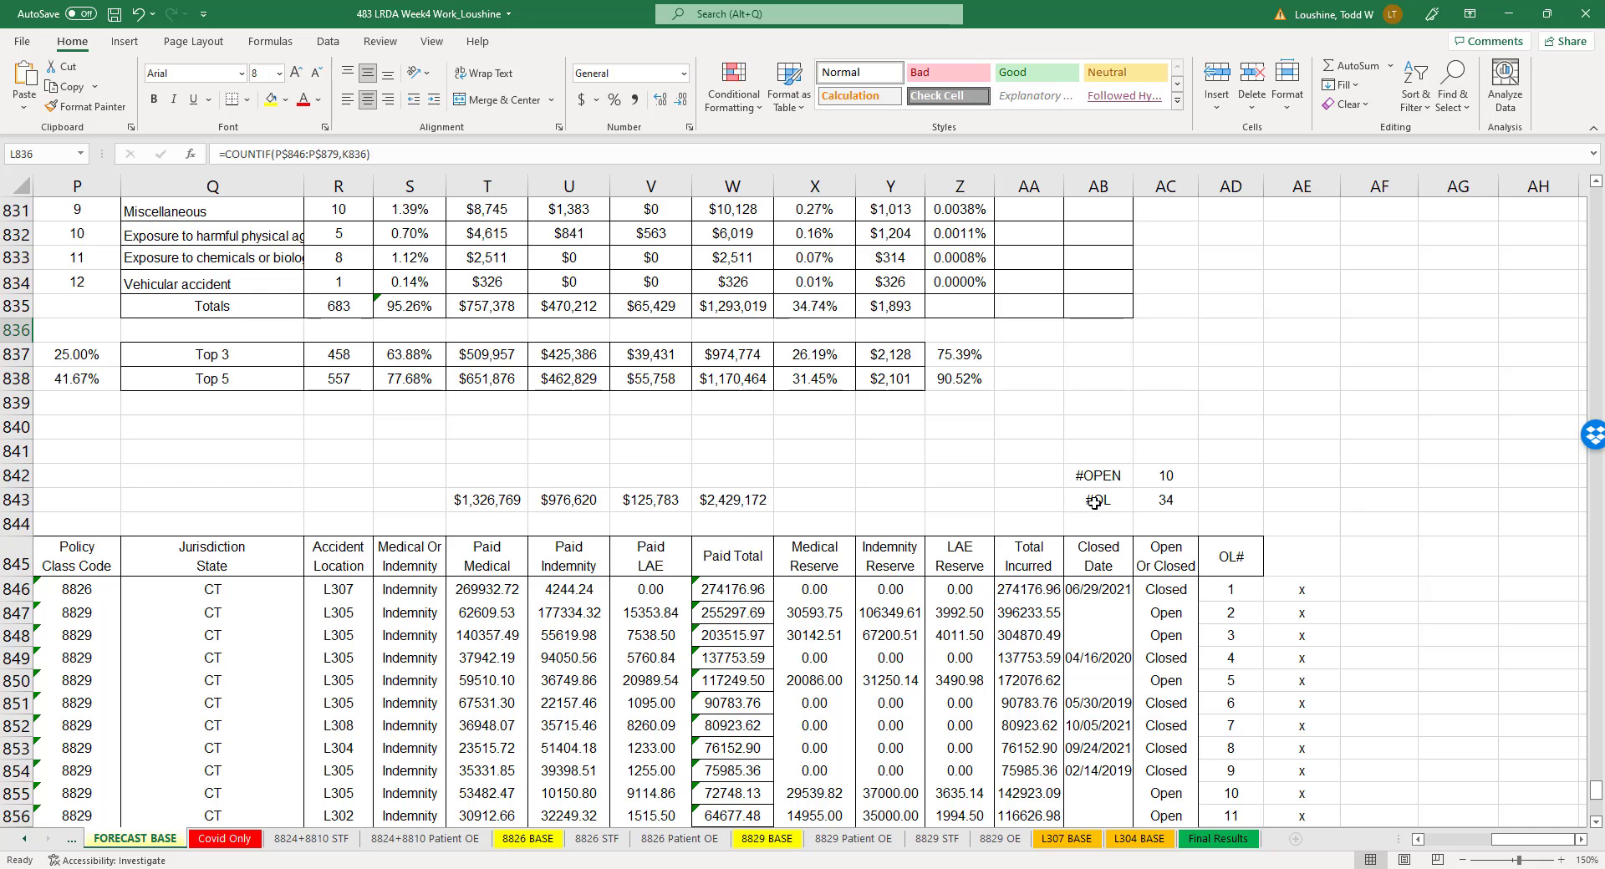
pyautogui.click(1172, 478)
pyautogui.click(1175, 499)
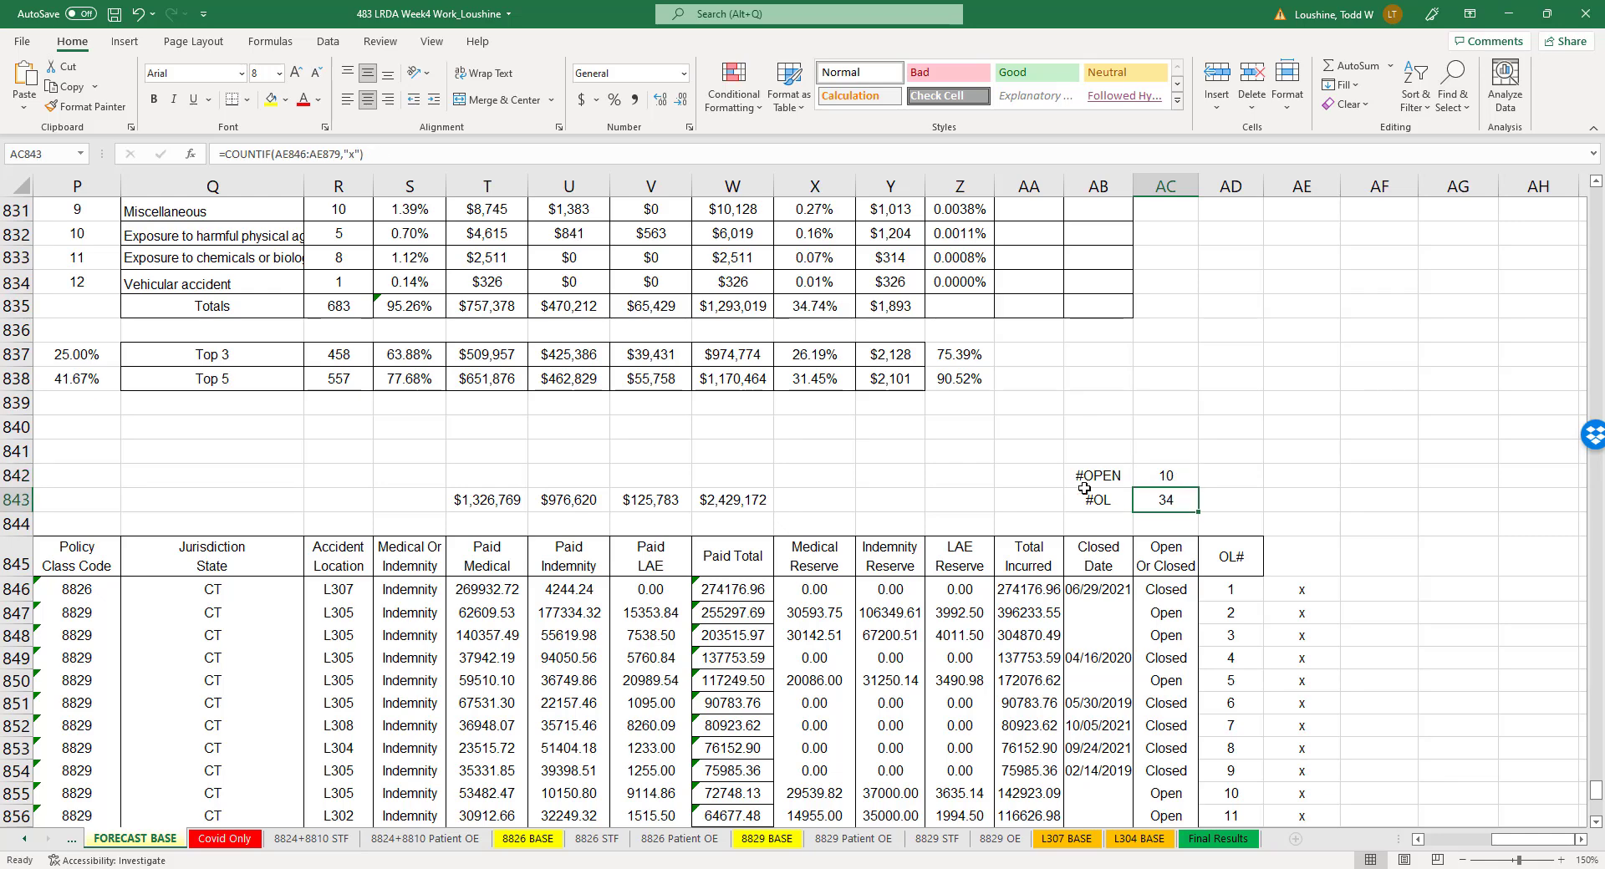
pyautogui.click(1451, 560)
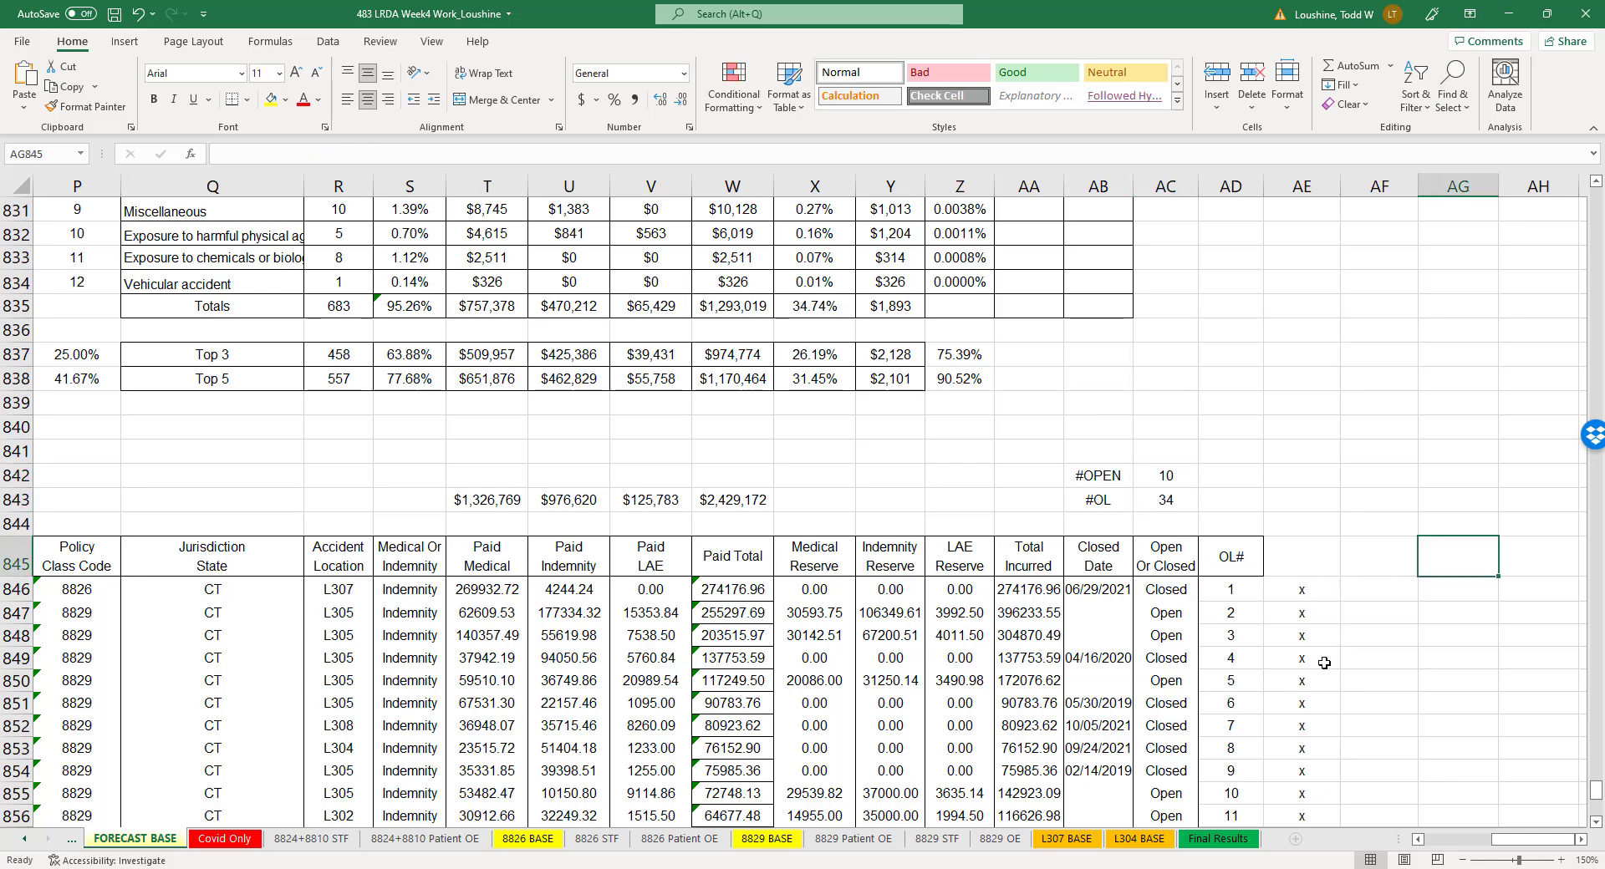
pyautogui.scroll(-10, 1324, 663)
pyautogui.scroll(5, 1323, 663)
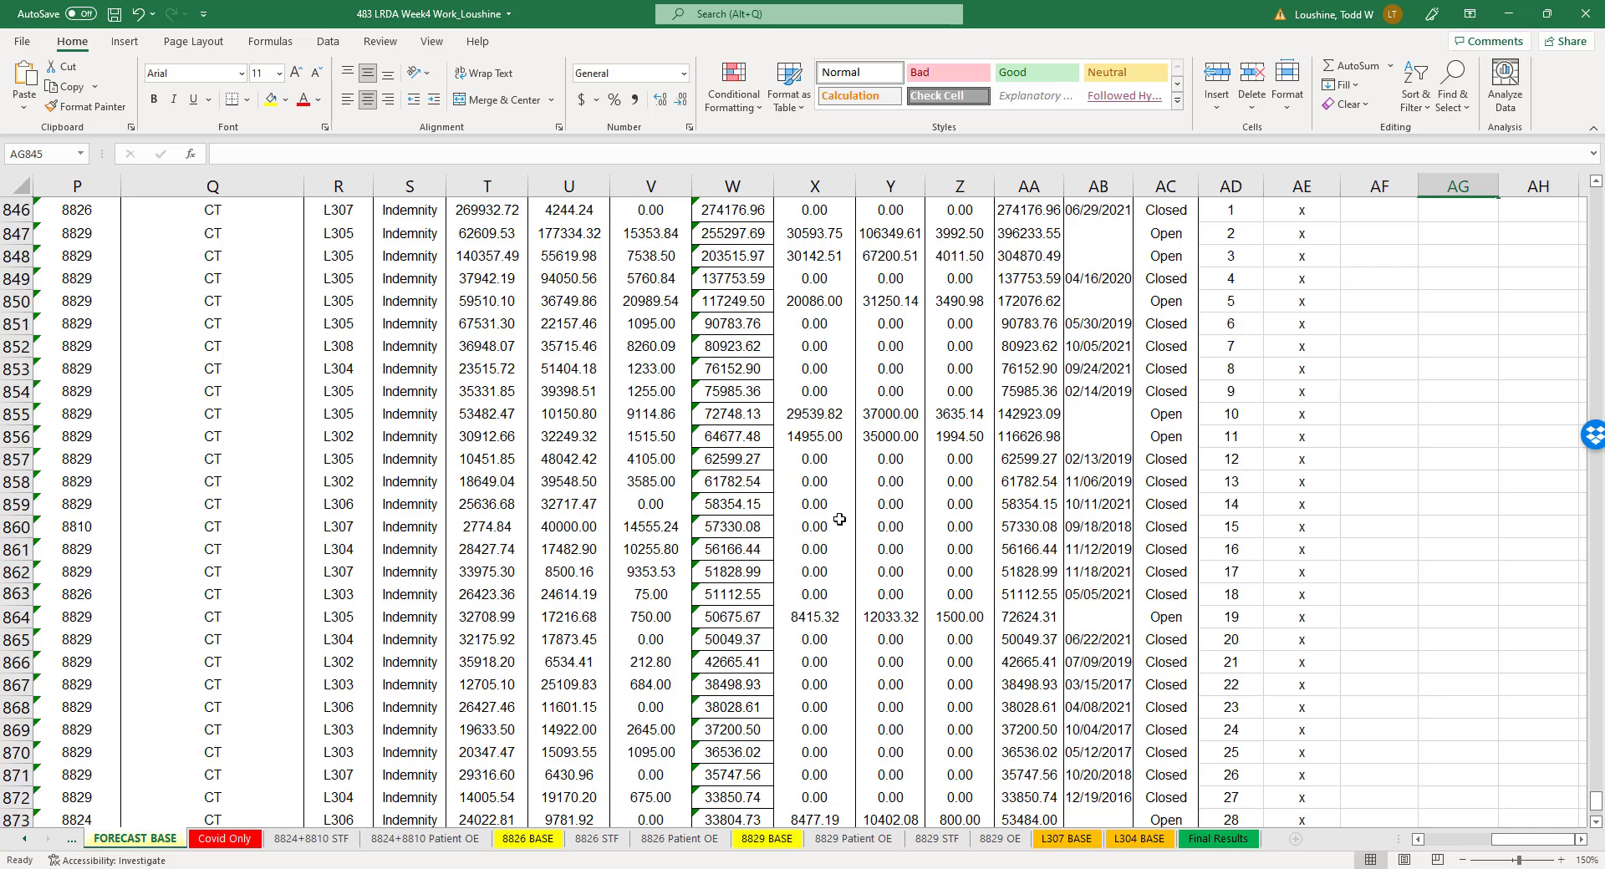
pyautogui.scroll(6, 839, 519)
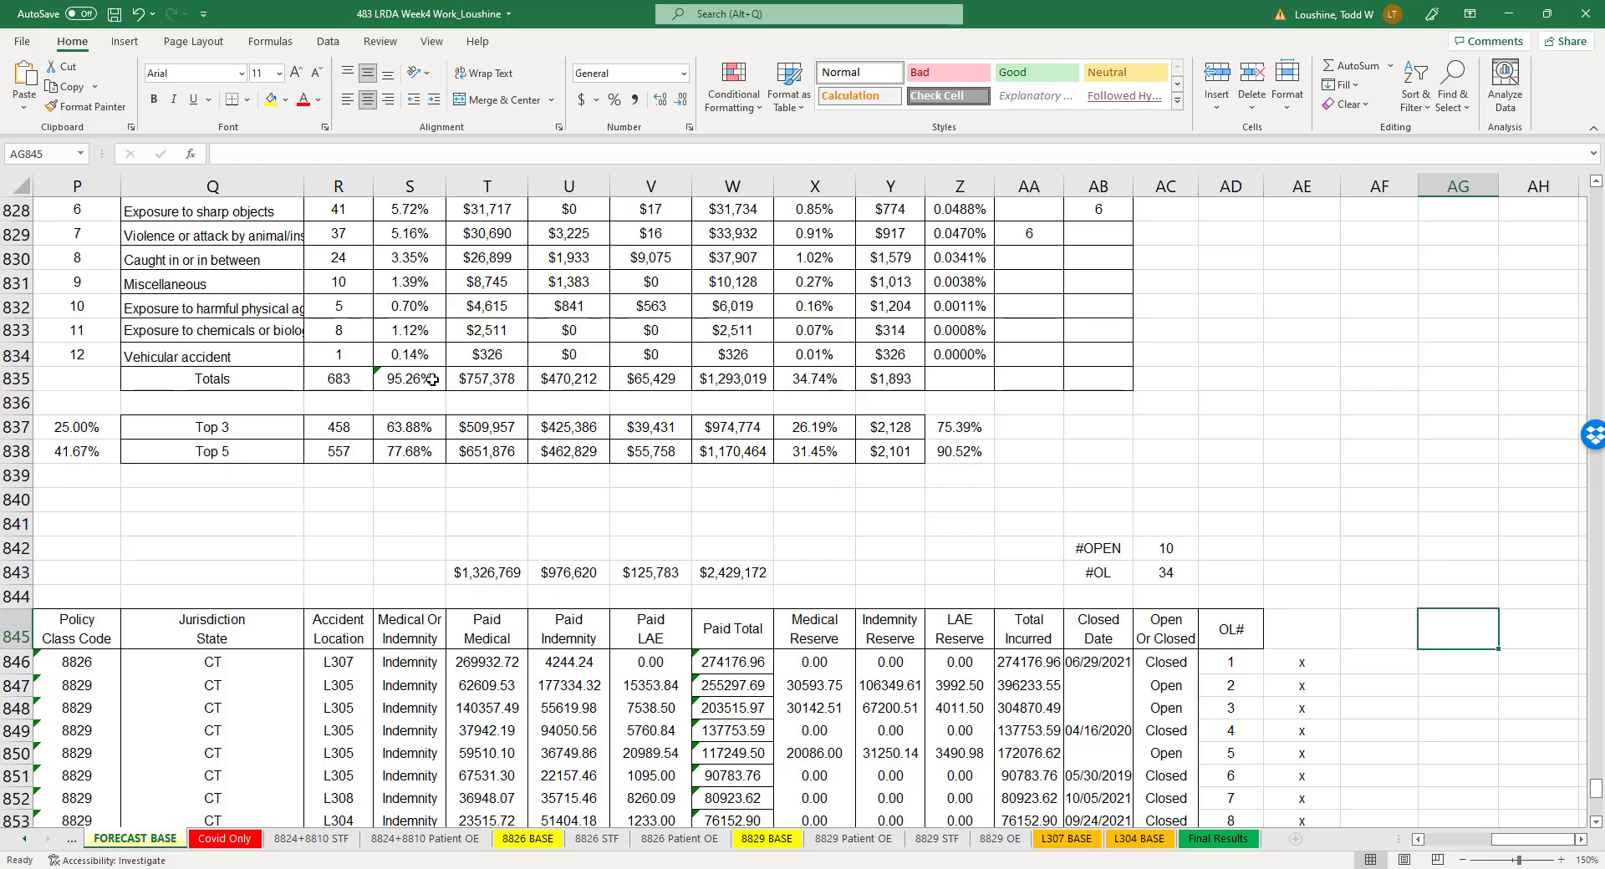
pyautogui.scroll(20, 500, 472)
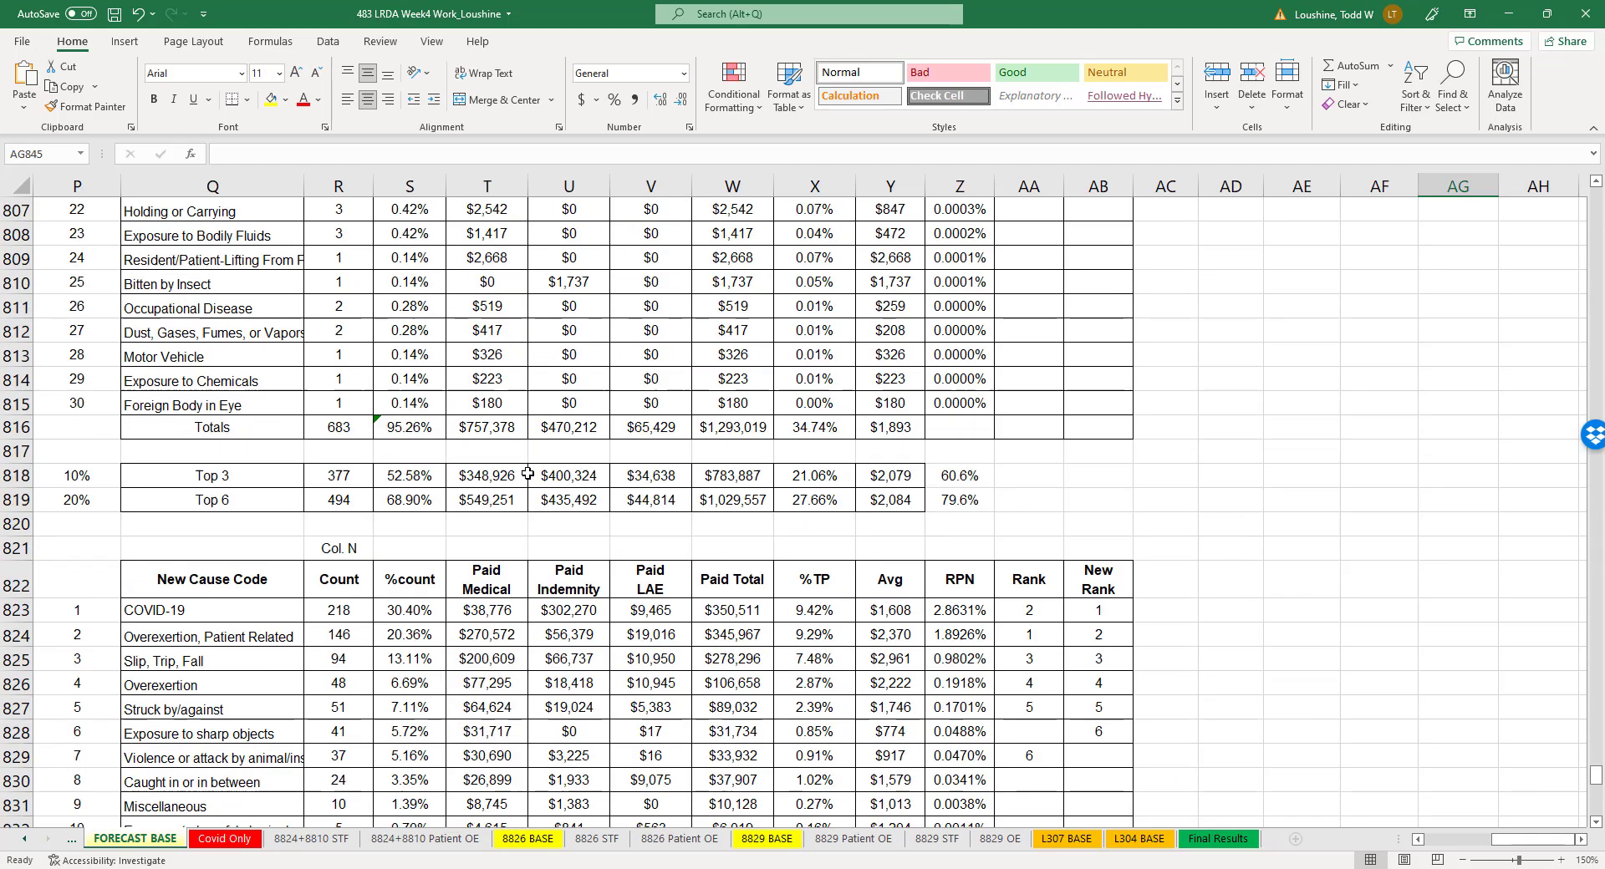
pyautogui.scroll(3, 550, 488)
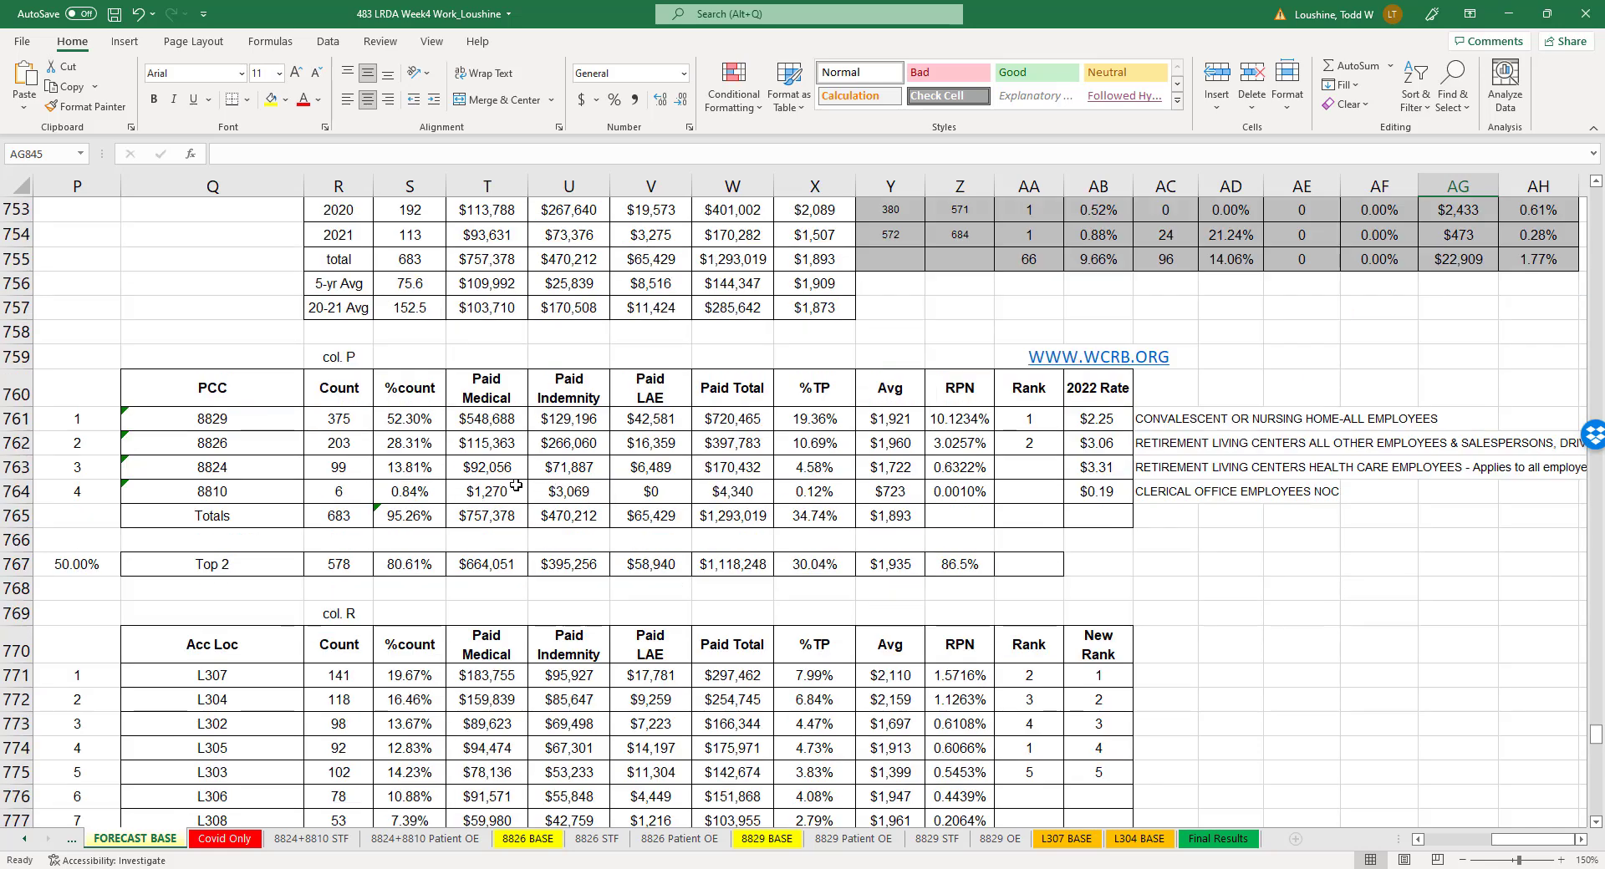
# - Open the 8826 BASE sheet and look through its class code 8826 claims list down to the outlier claims
pyautogui.click(527, 838)
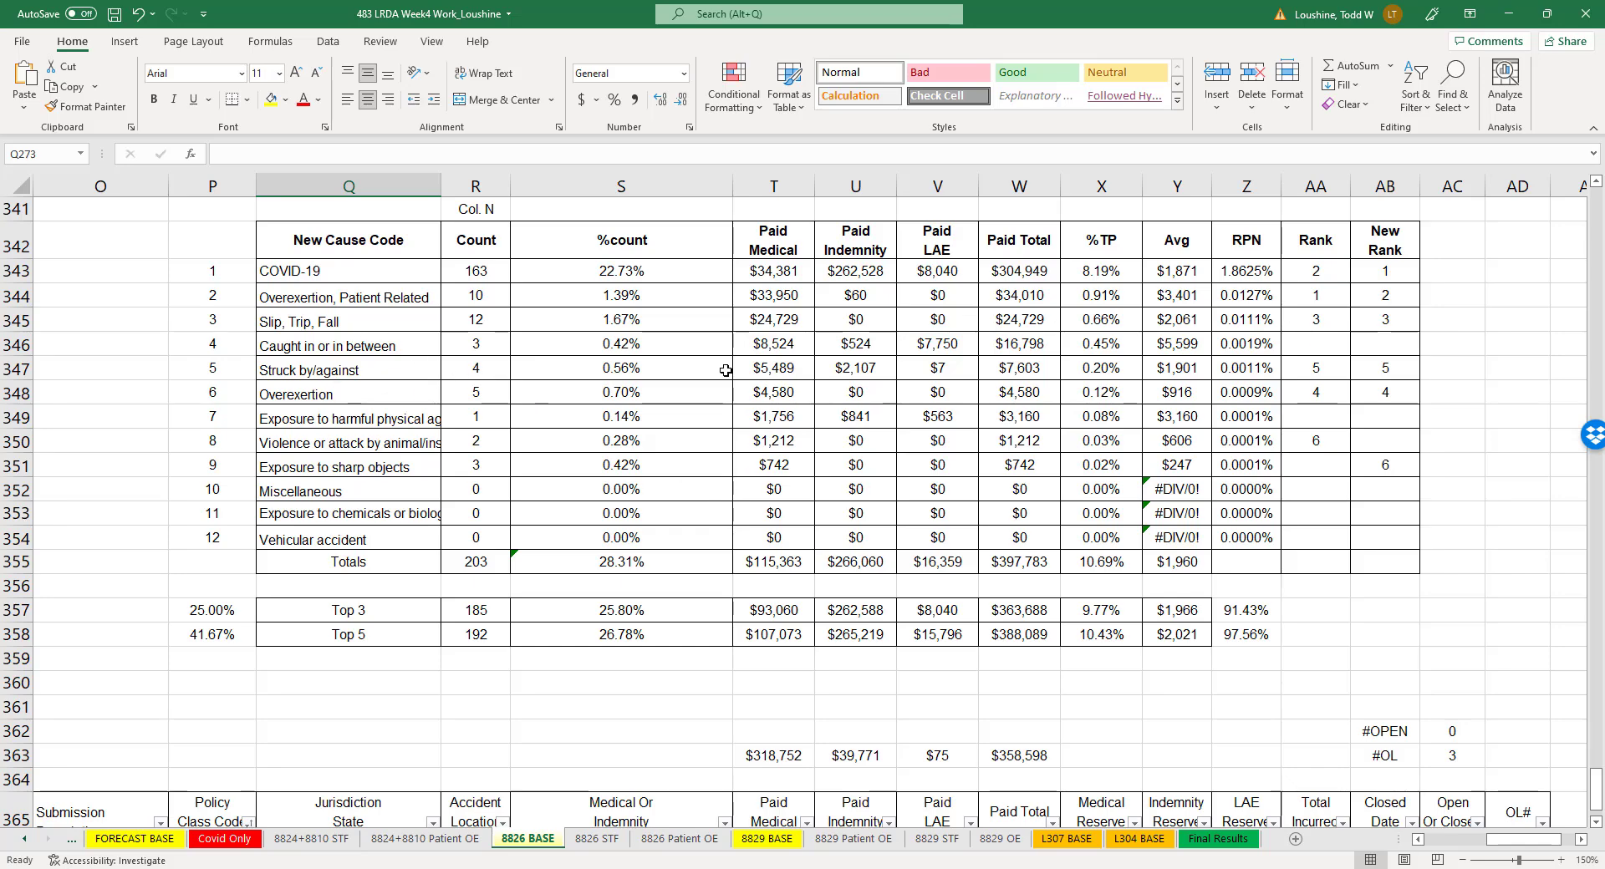
pyautogui.moveTo(1594, 790); pyautogui.dragTo(1584, 194)
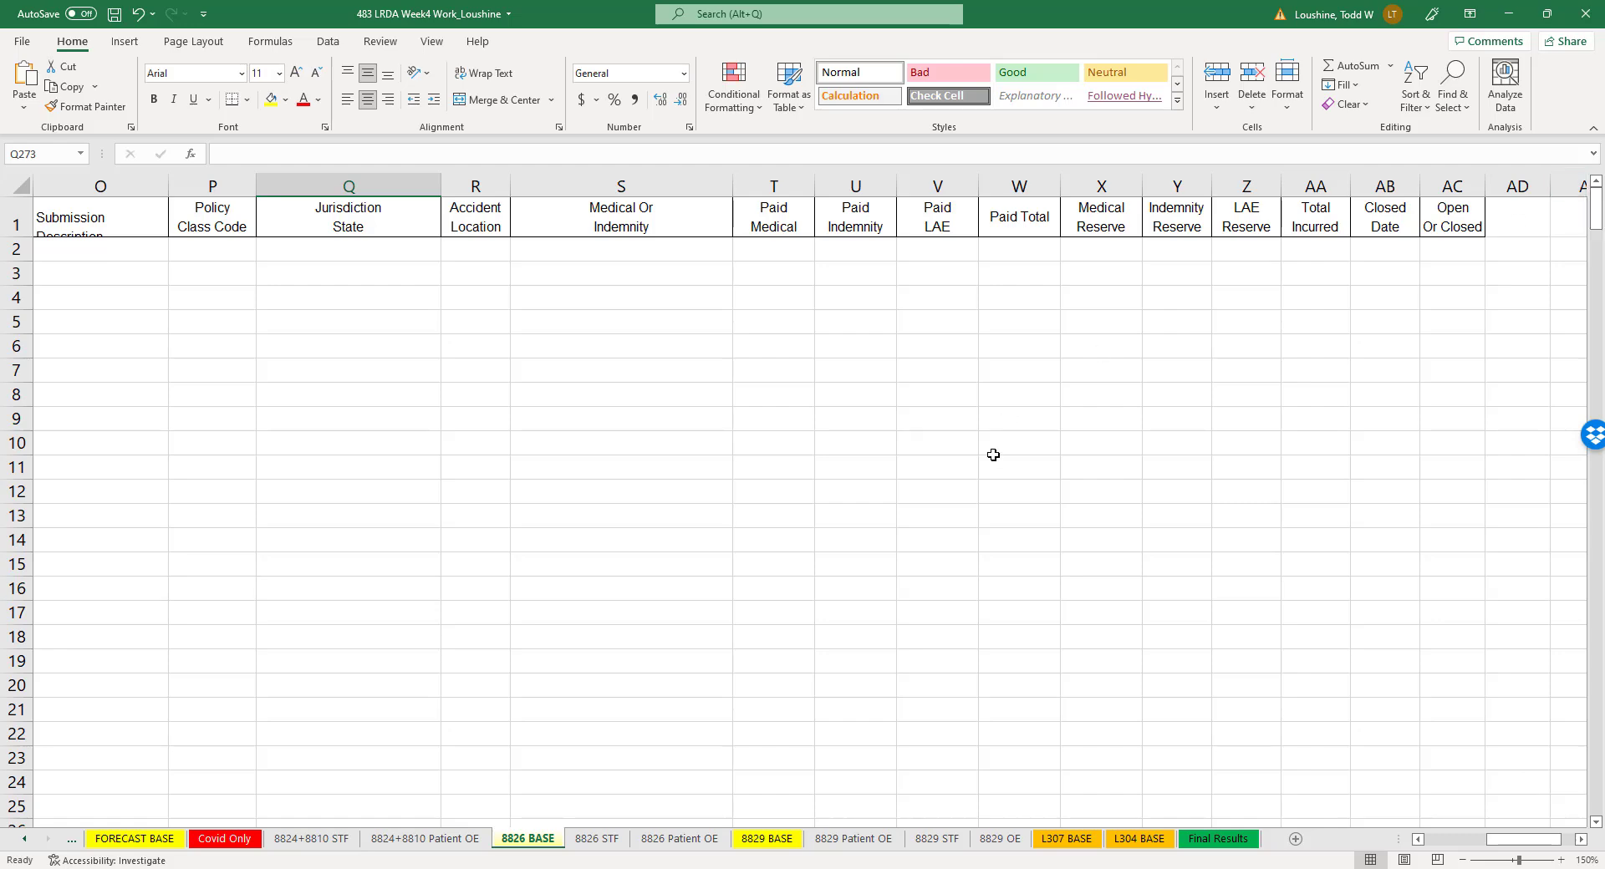
pyautogui.scroll(-10, 1014, 479)
pyautogui.click(17, 321)
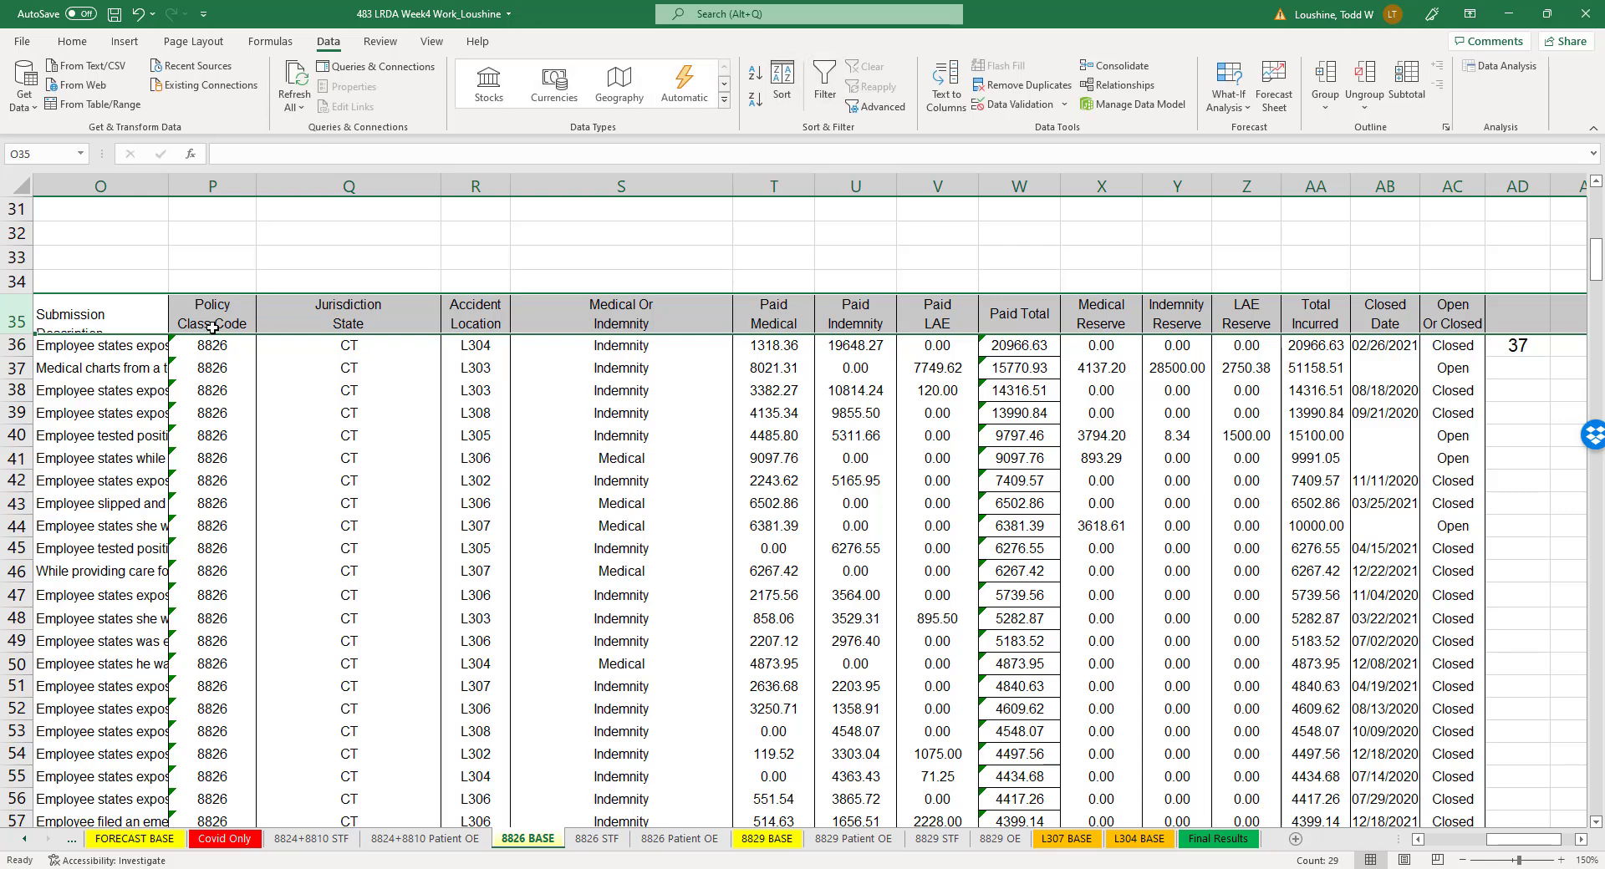
pyautogui.scroll(-16, 241, 478)
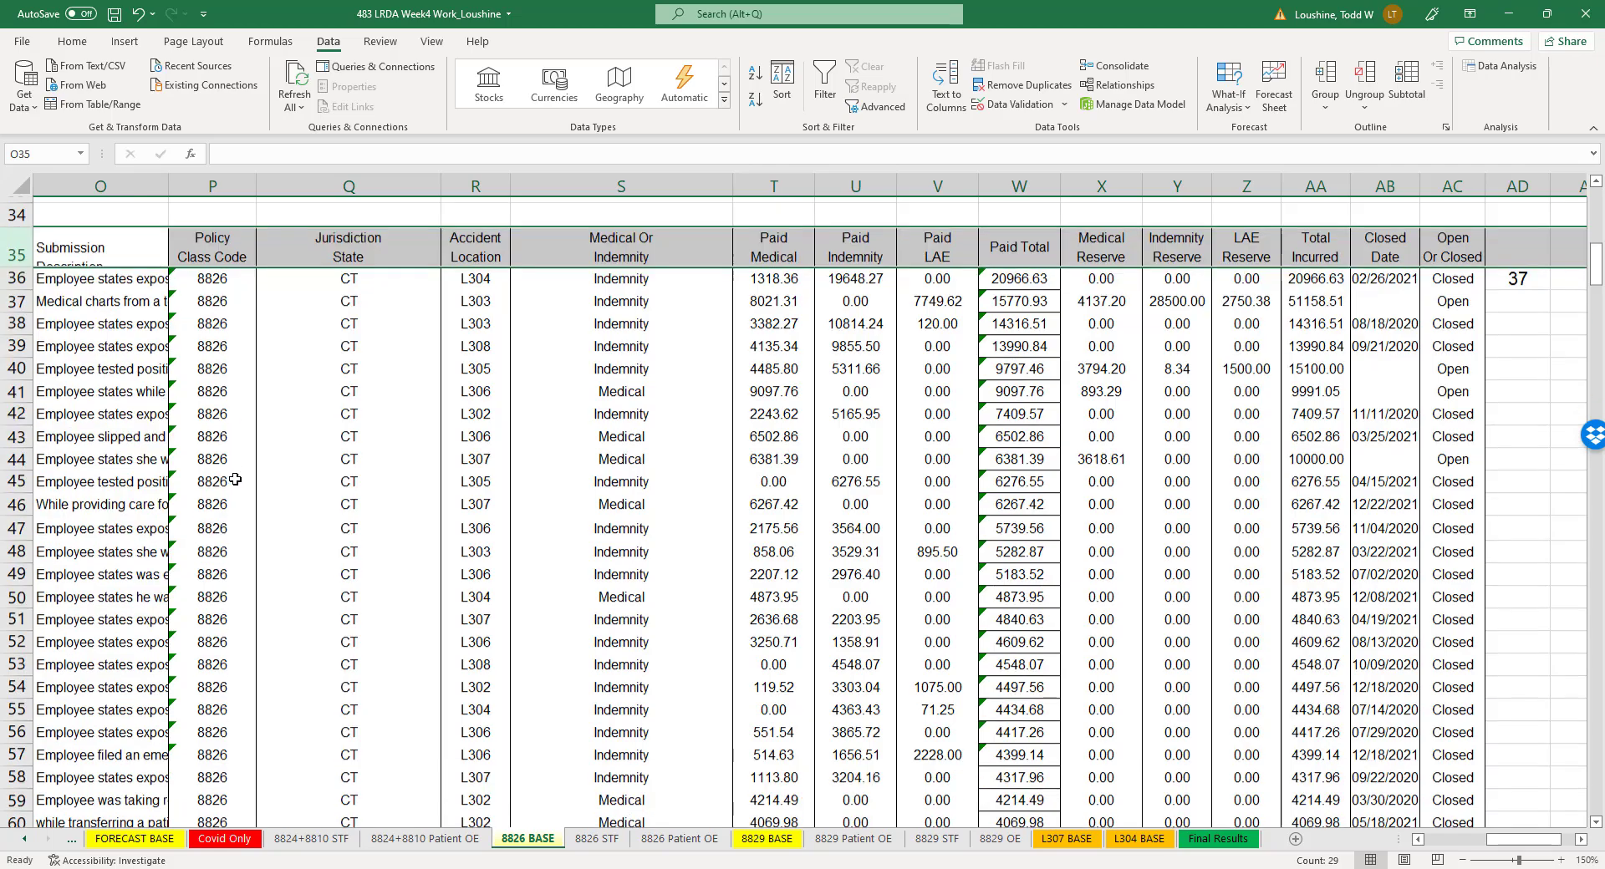
pyautogui.scroll(-5, 240, 478)
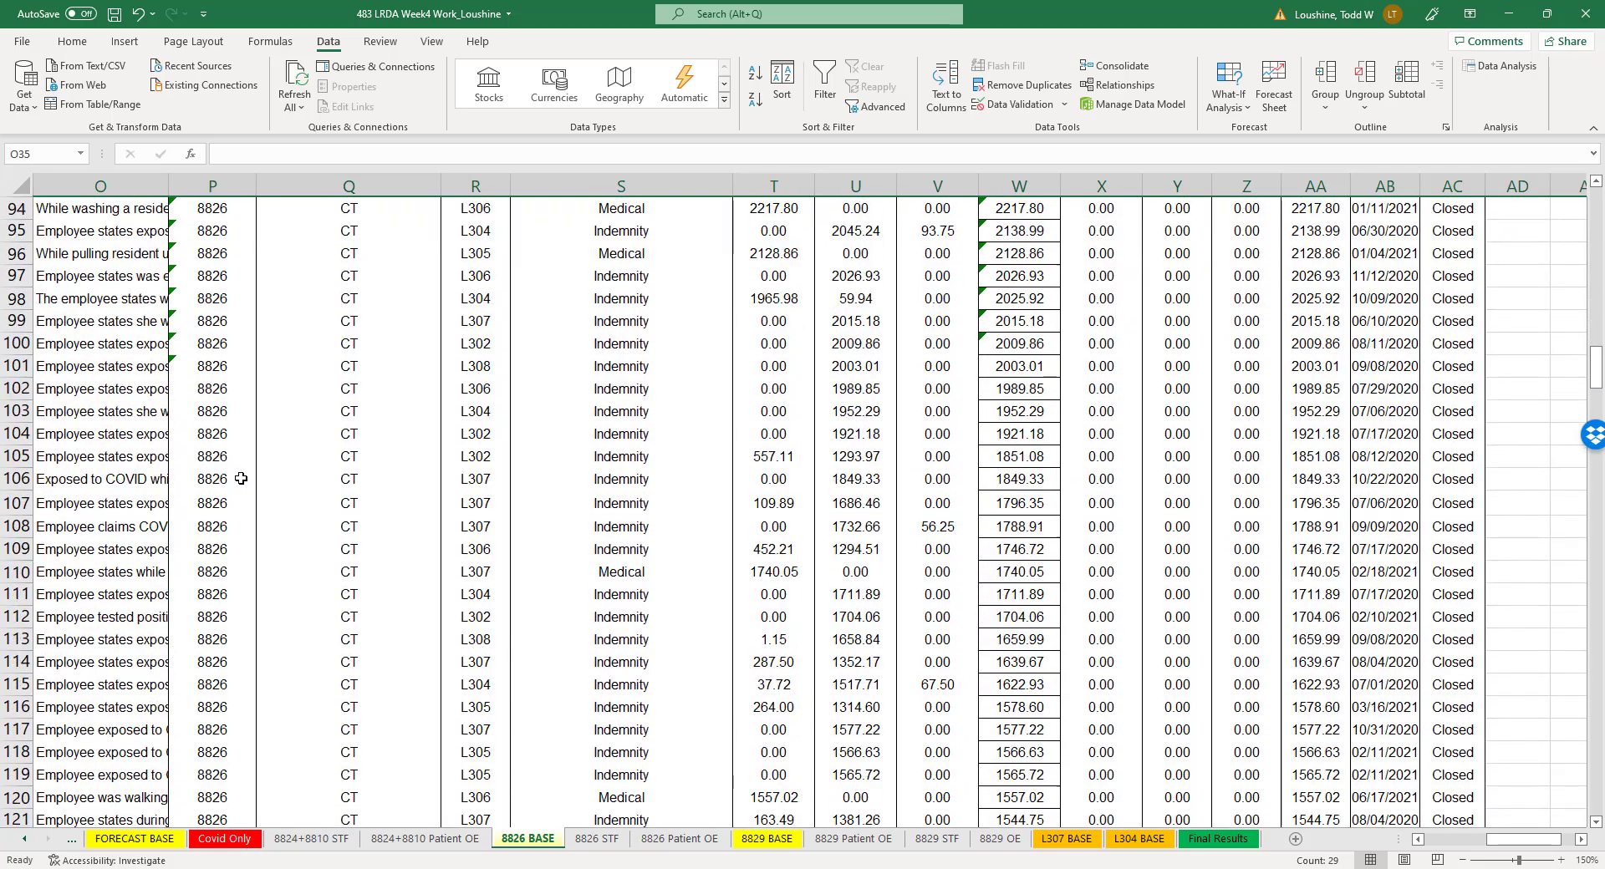
pyautogui.scroll(-16, 236, 548)
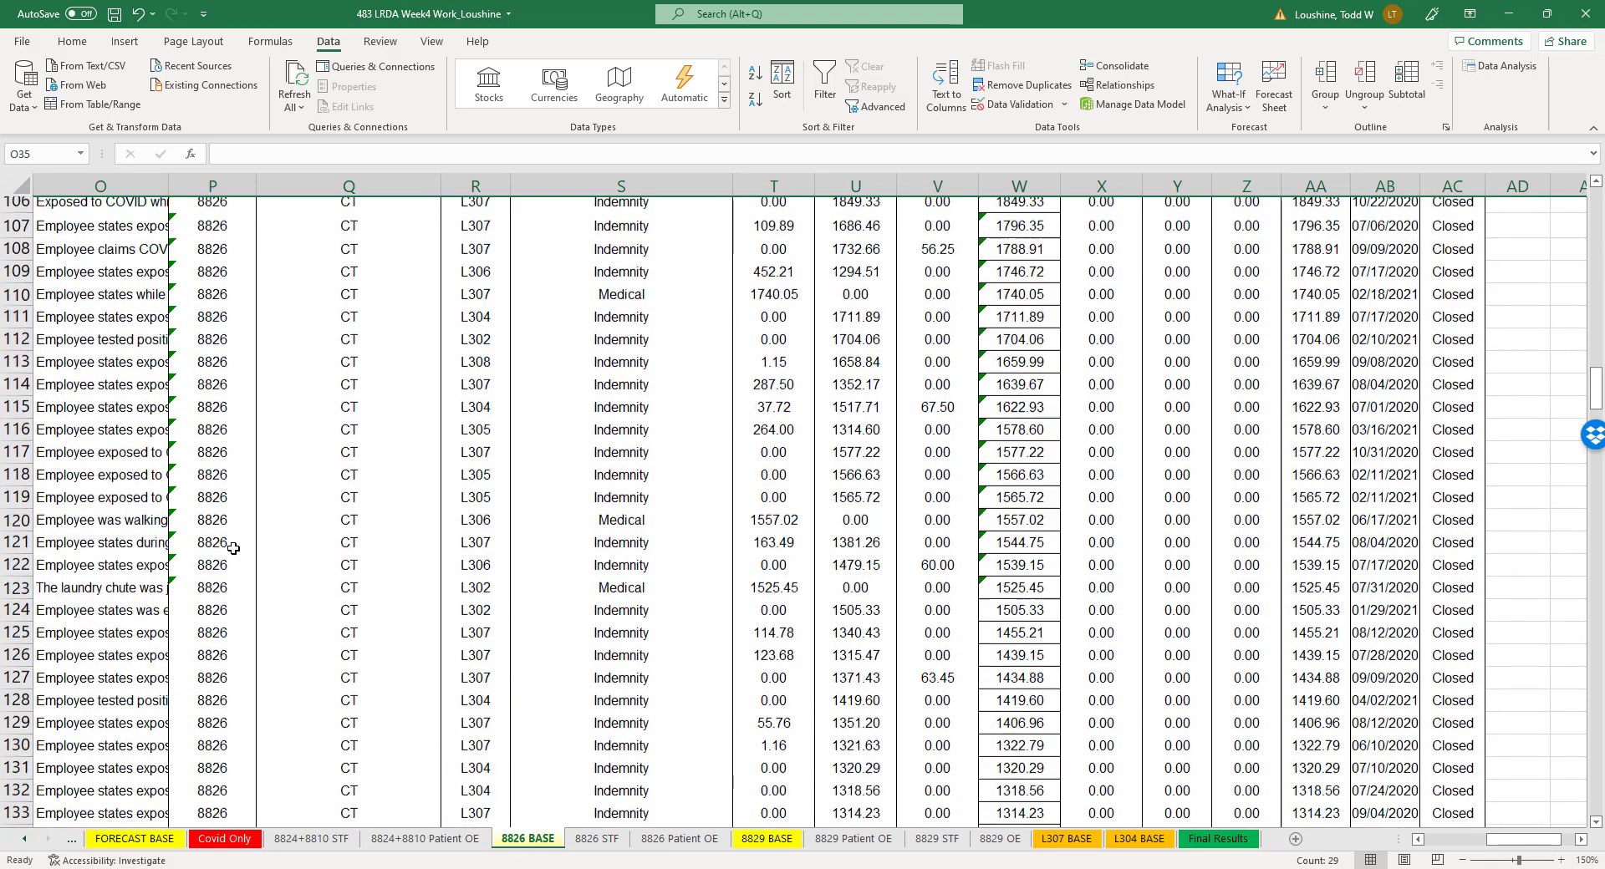
pyautogui.scroll(-20, 236, 548)
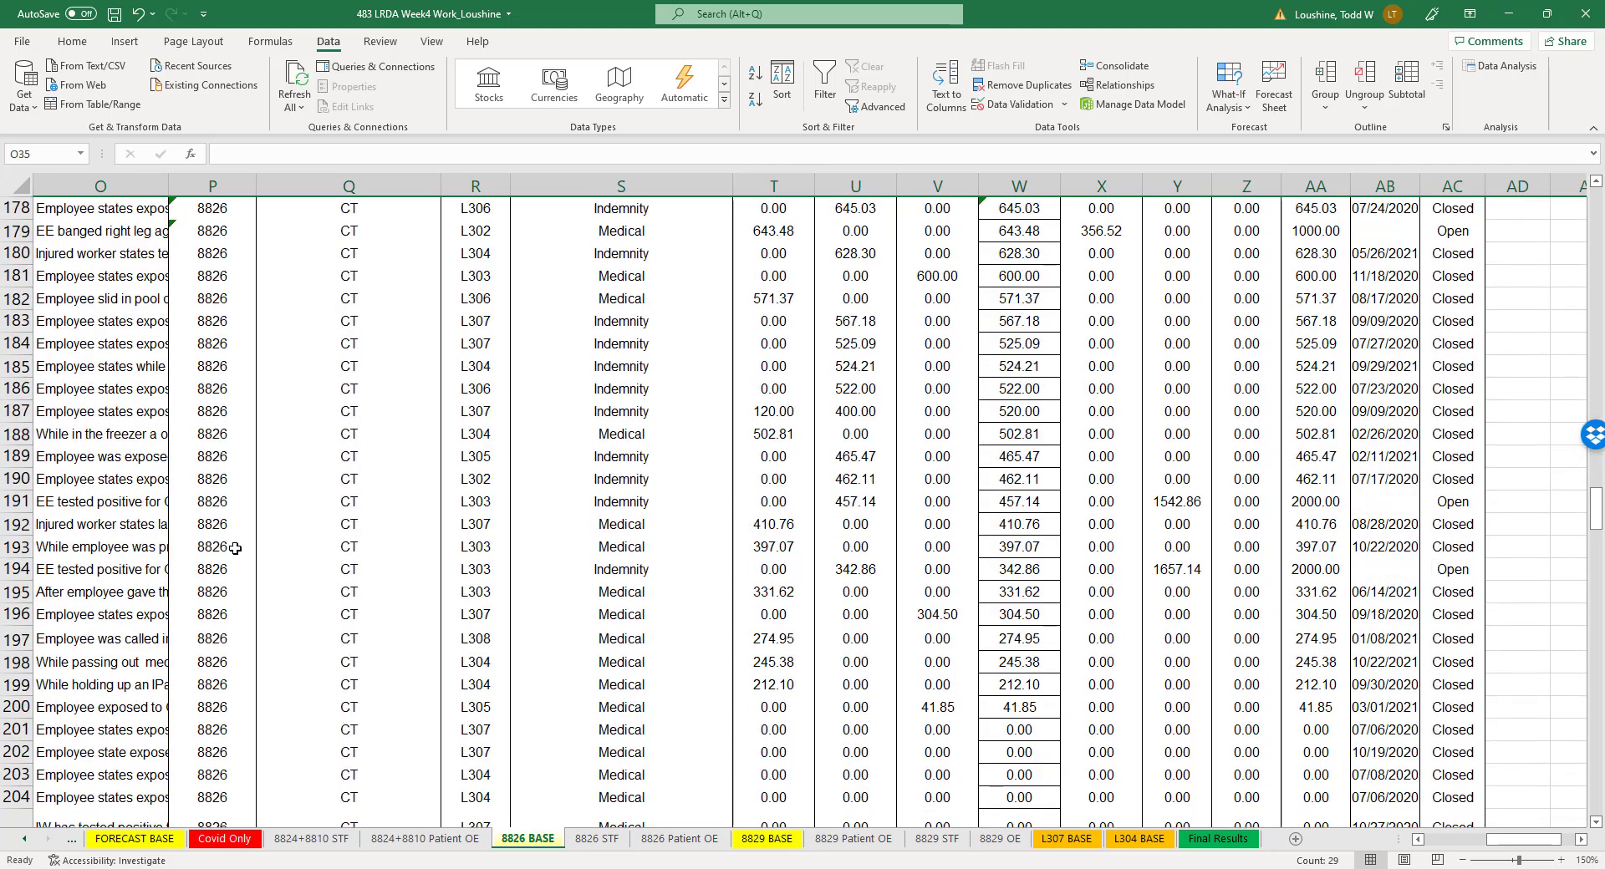
pyautogui.scroll(-19, 236, 548)
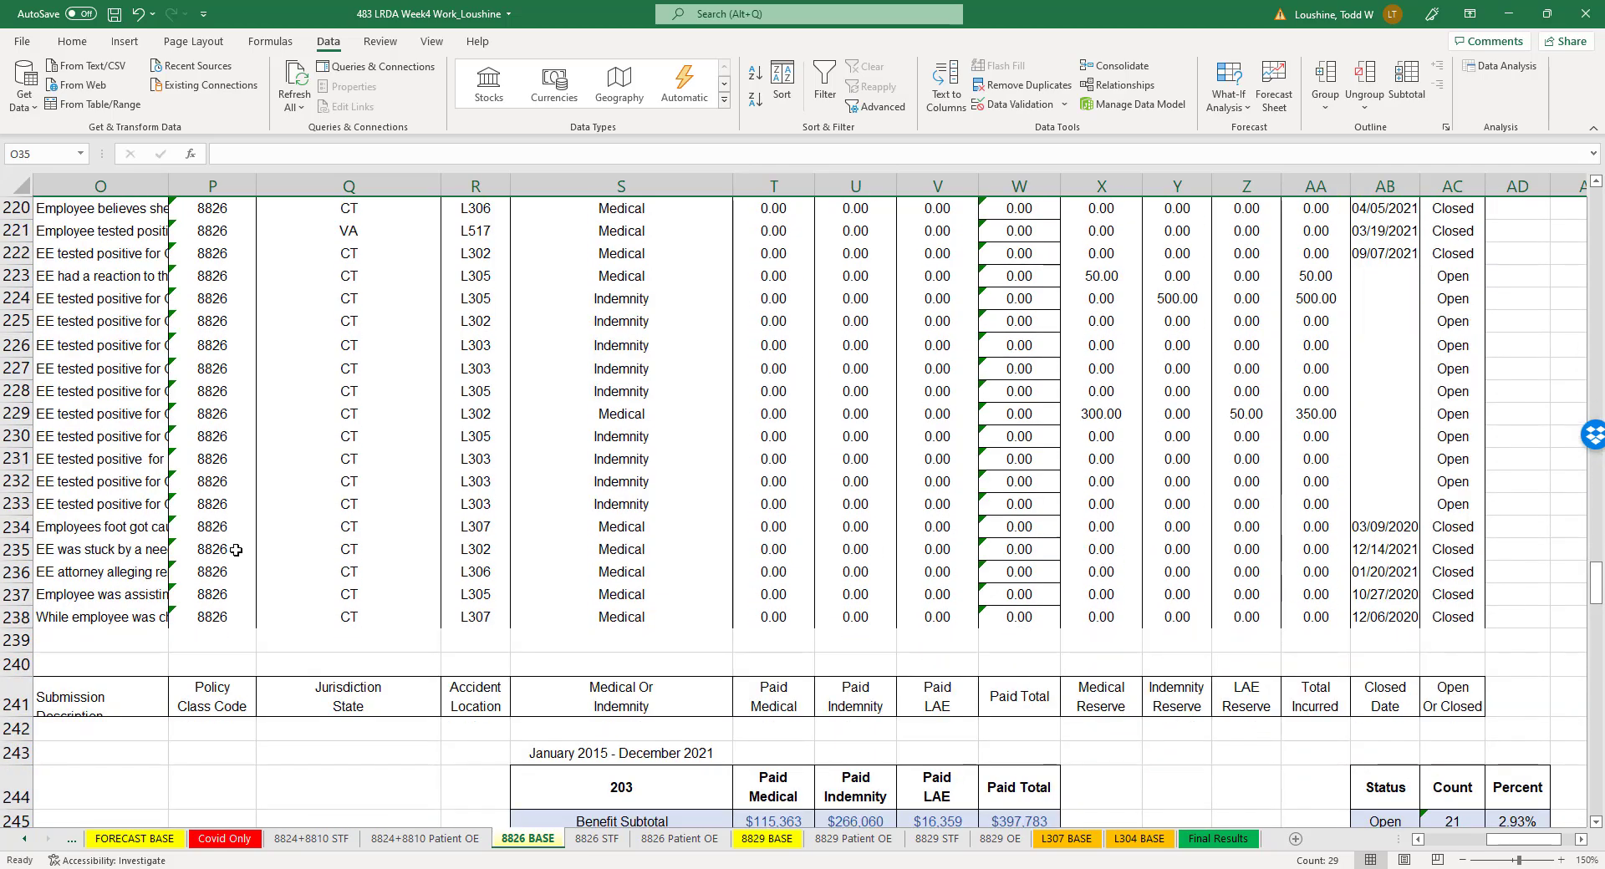
pyautogui.scroll(-20, 246, 549)
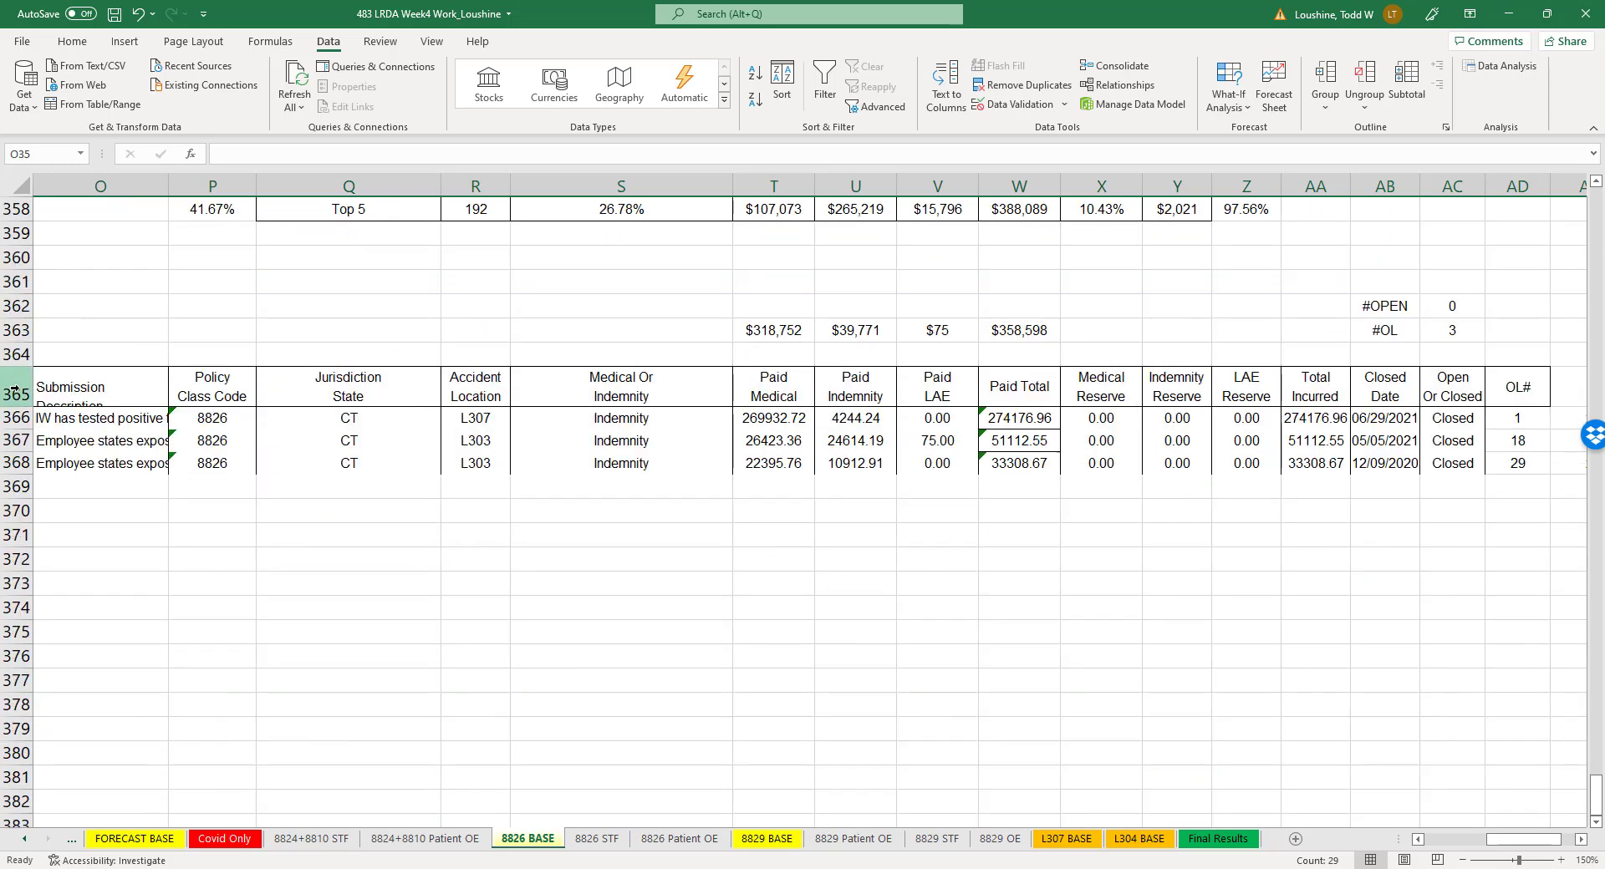
# - Turn on filtering for the outlier claims header in row 365
pyautogui.click(14, 388)
pyautogui.click(821, 83)
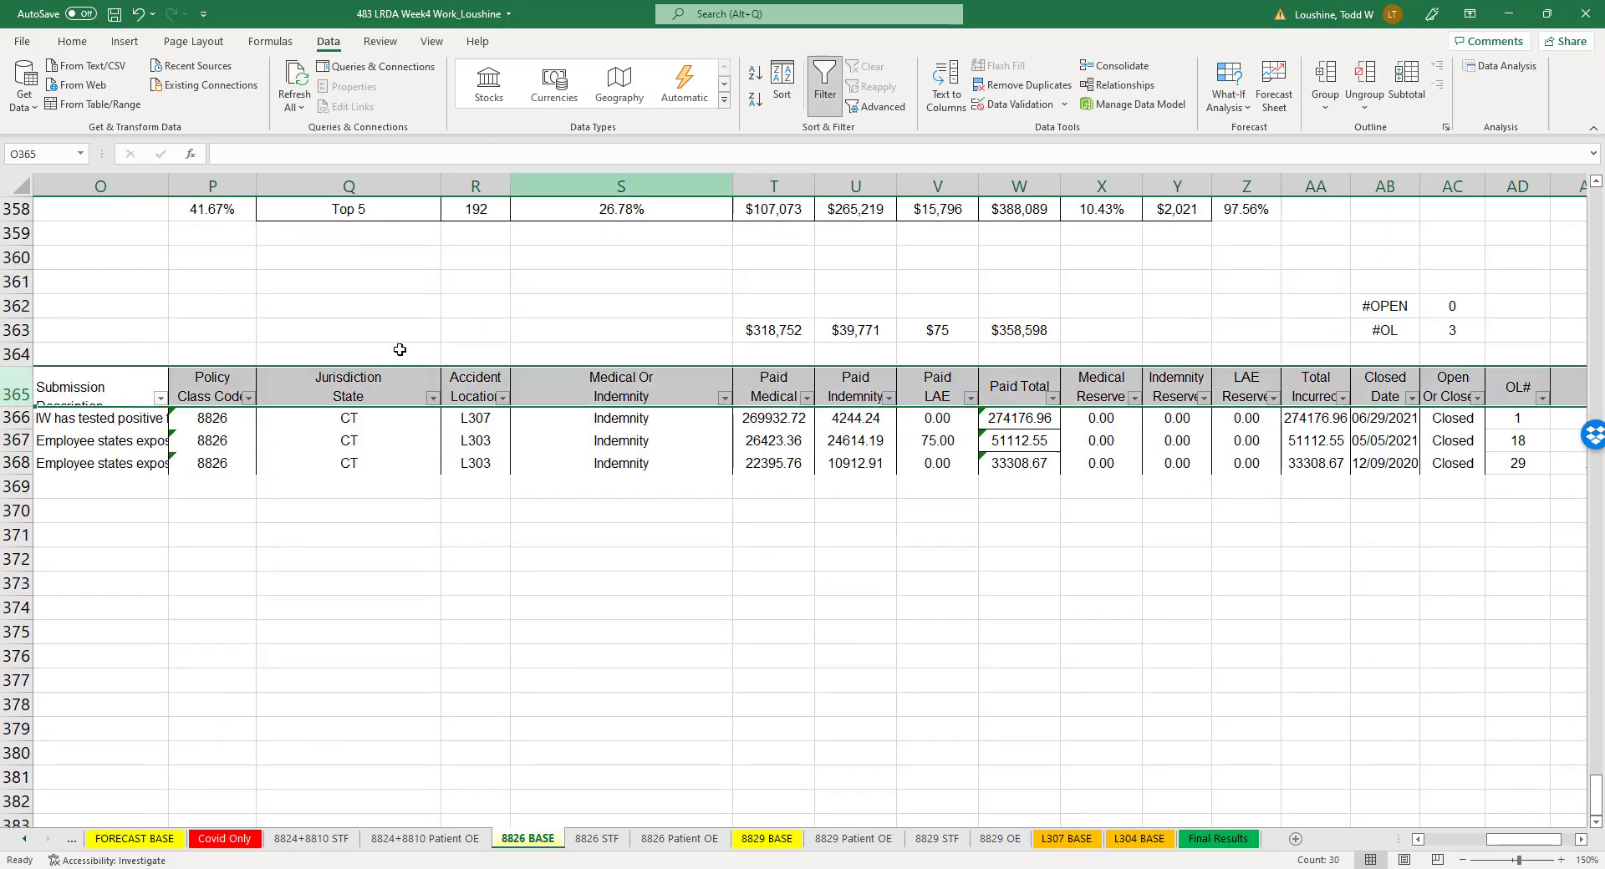
pyautogui.click(278, 534)
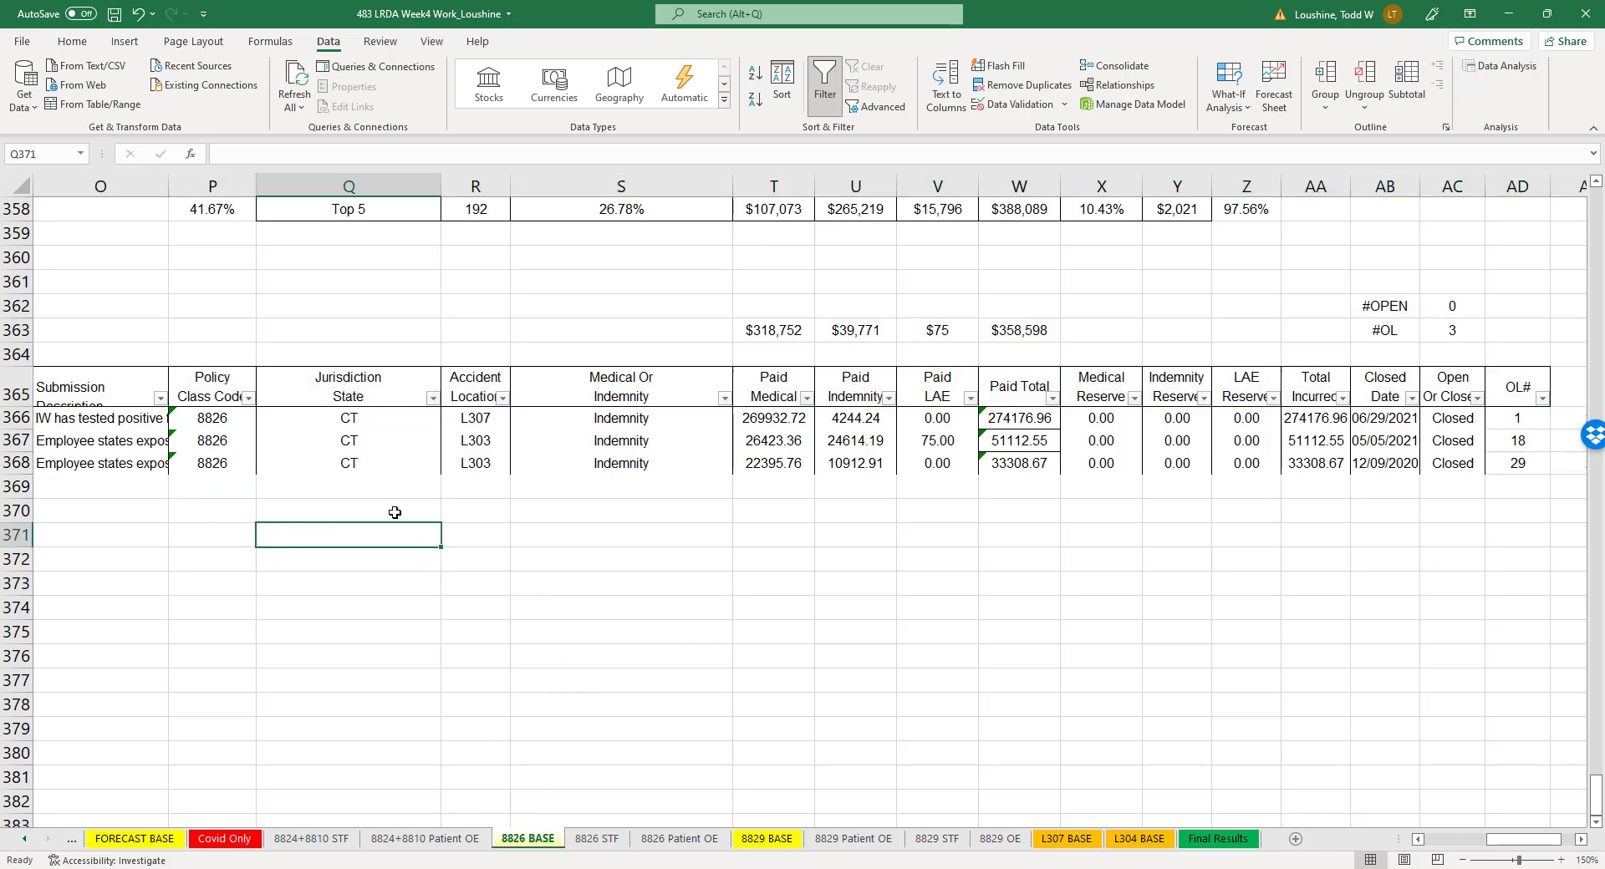
# - Check the sort settings for the New Cause Code rows Q343 to AB354 and close them without sorting
pyautogui.scroll(7, 673, 539)
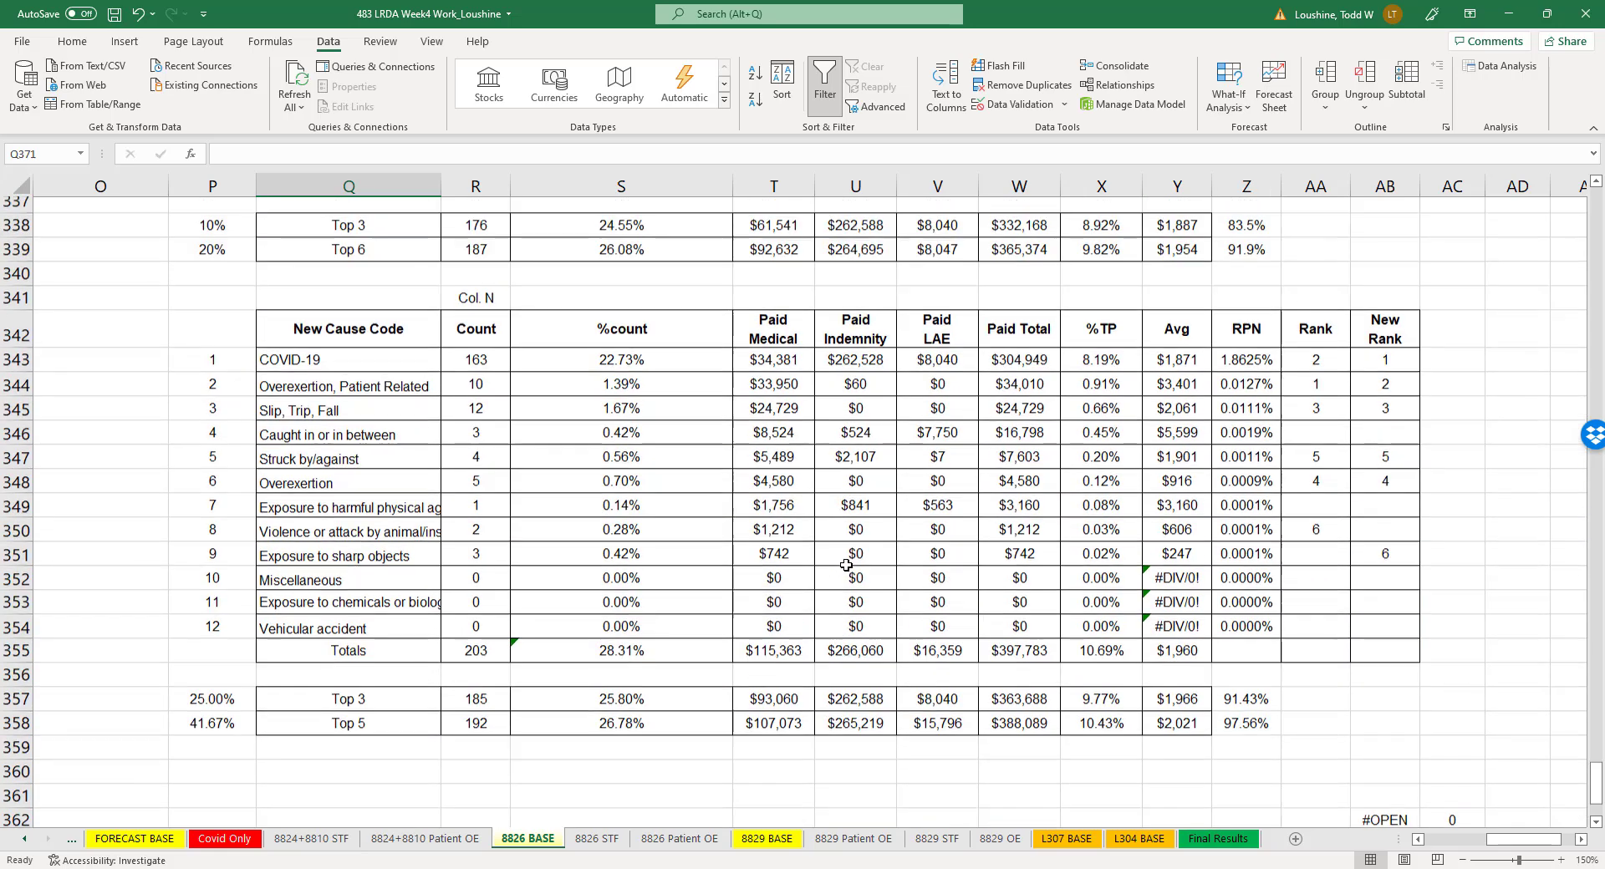
pyautogui.scroll(-1, 647, 489)
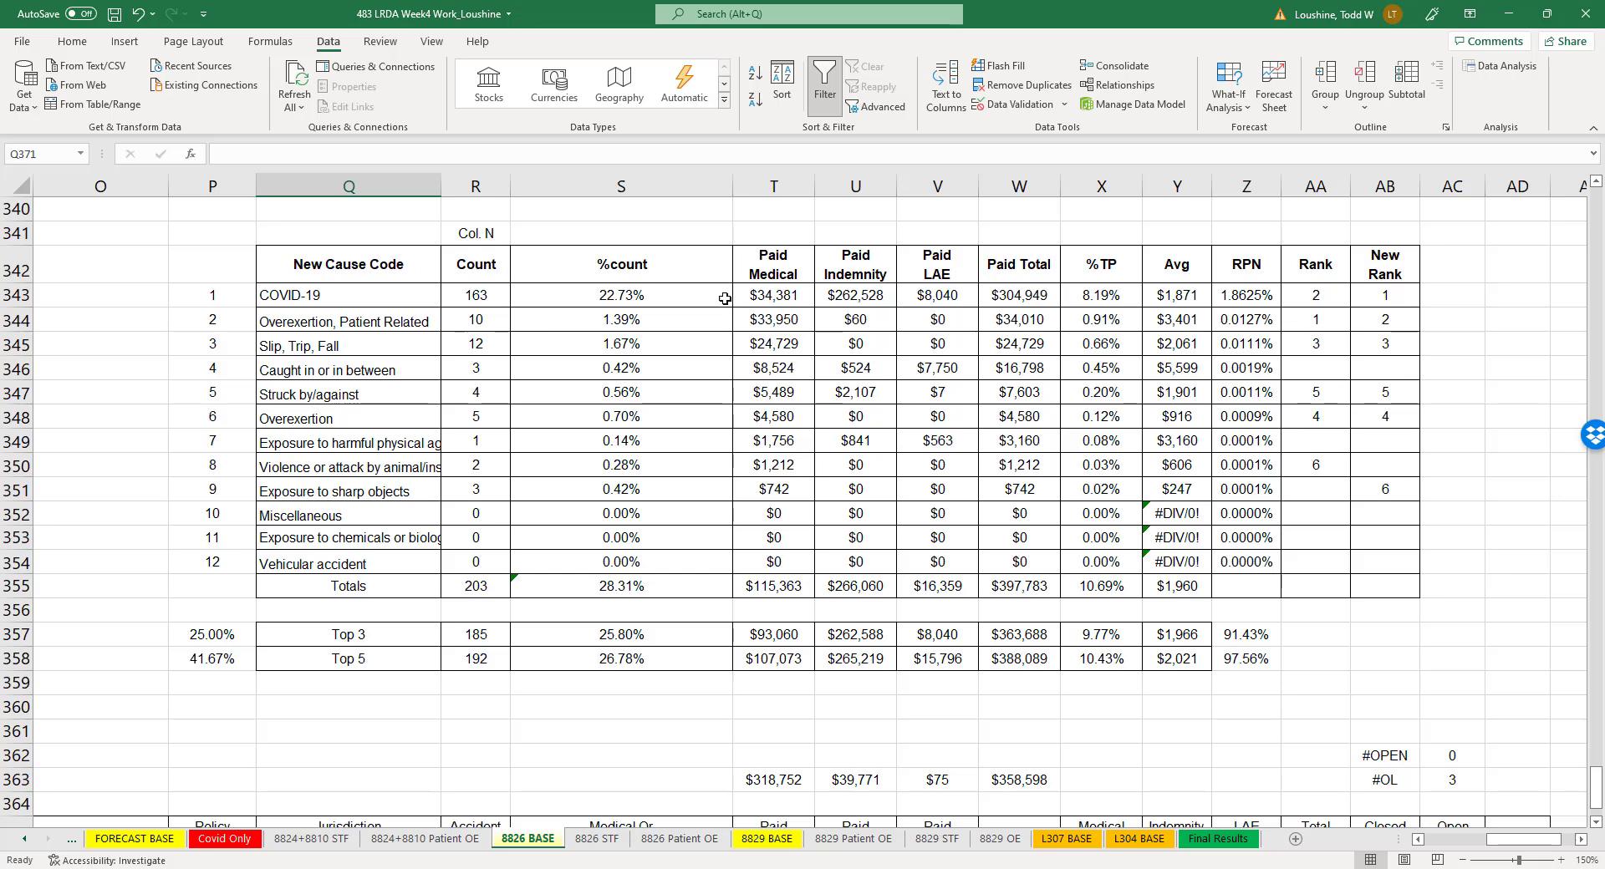
pyautogui.moveTo(334, 294); pyautogui.dragTo(1370, 565)
pyautogui.click(775, 77)
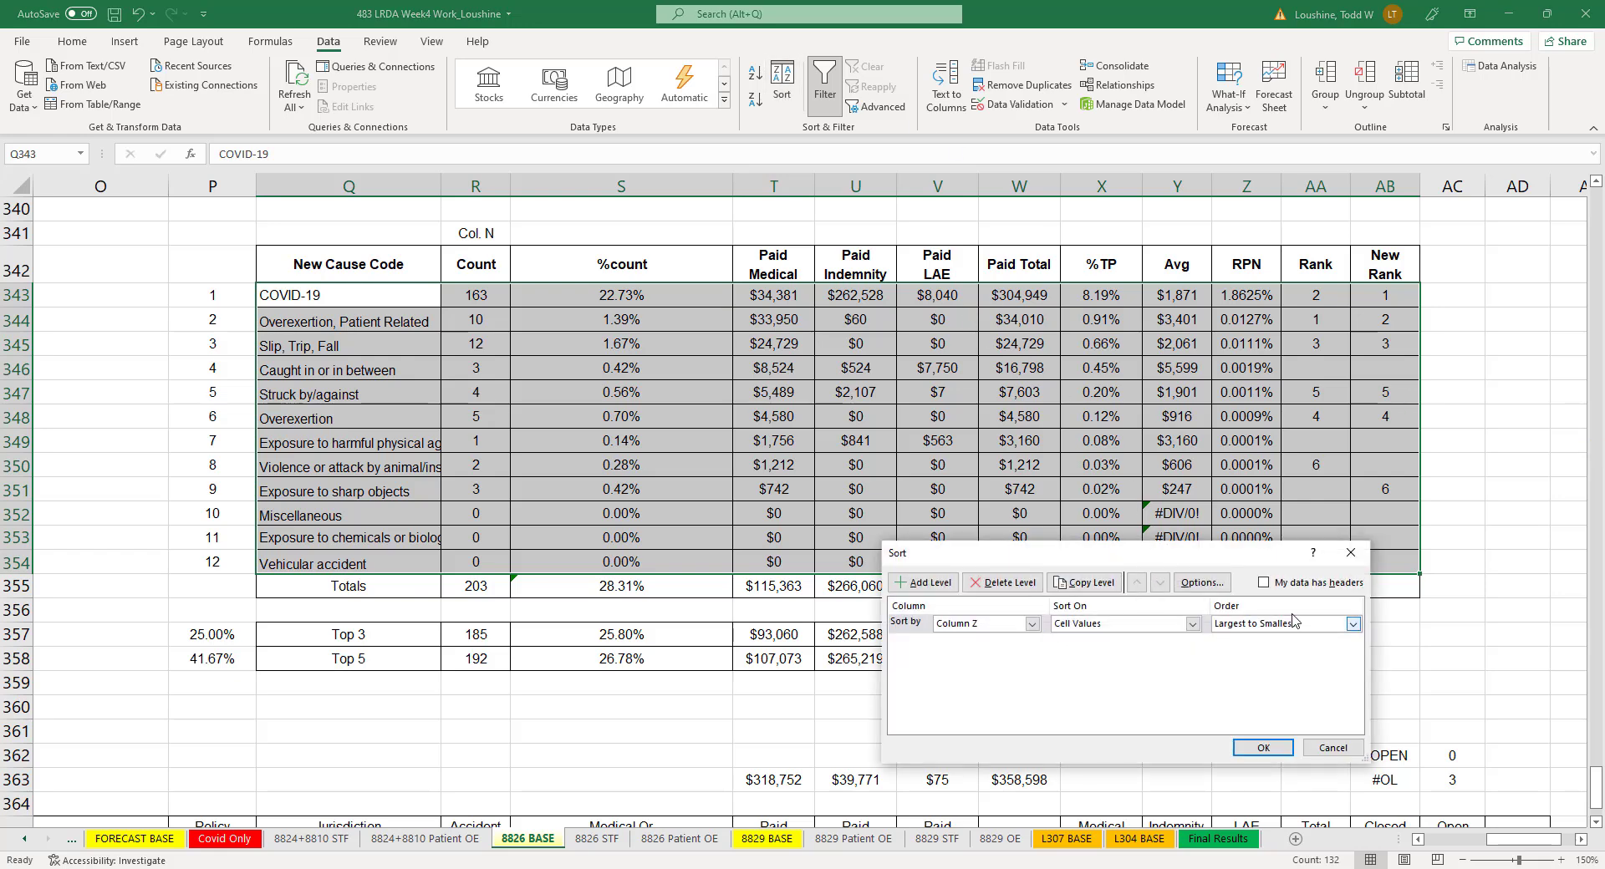
pyautogui.click(1333, 748)
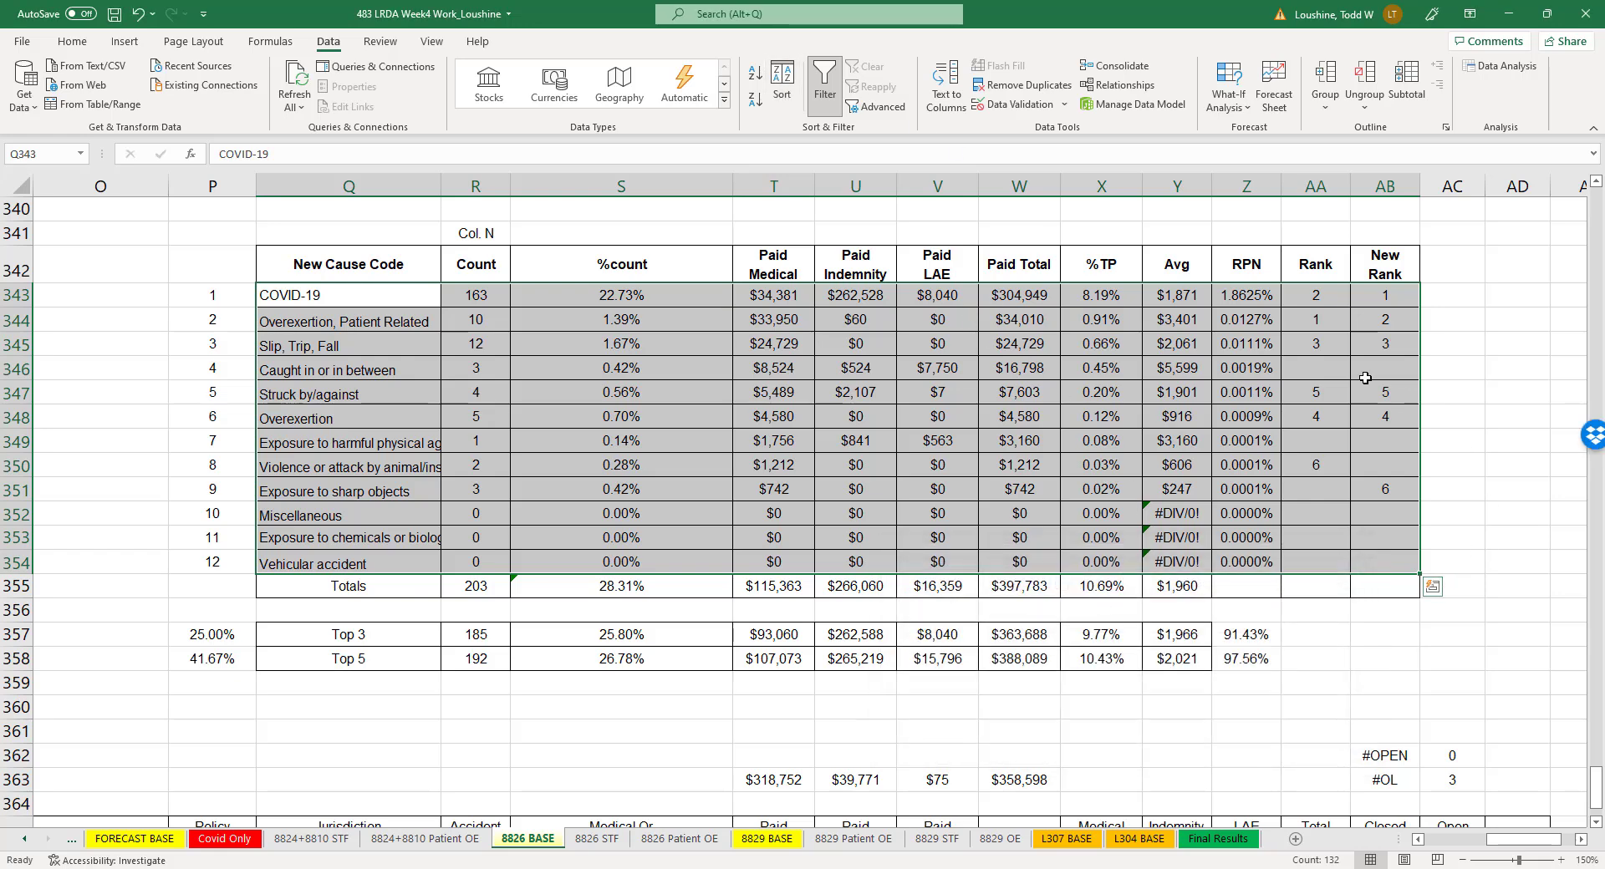
pyautogui.click(1523, 467)
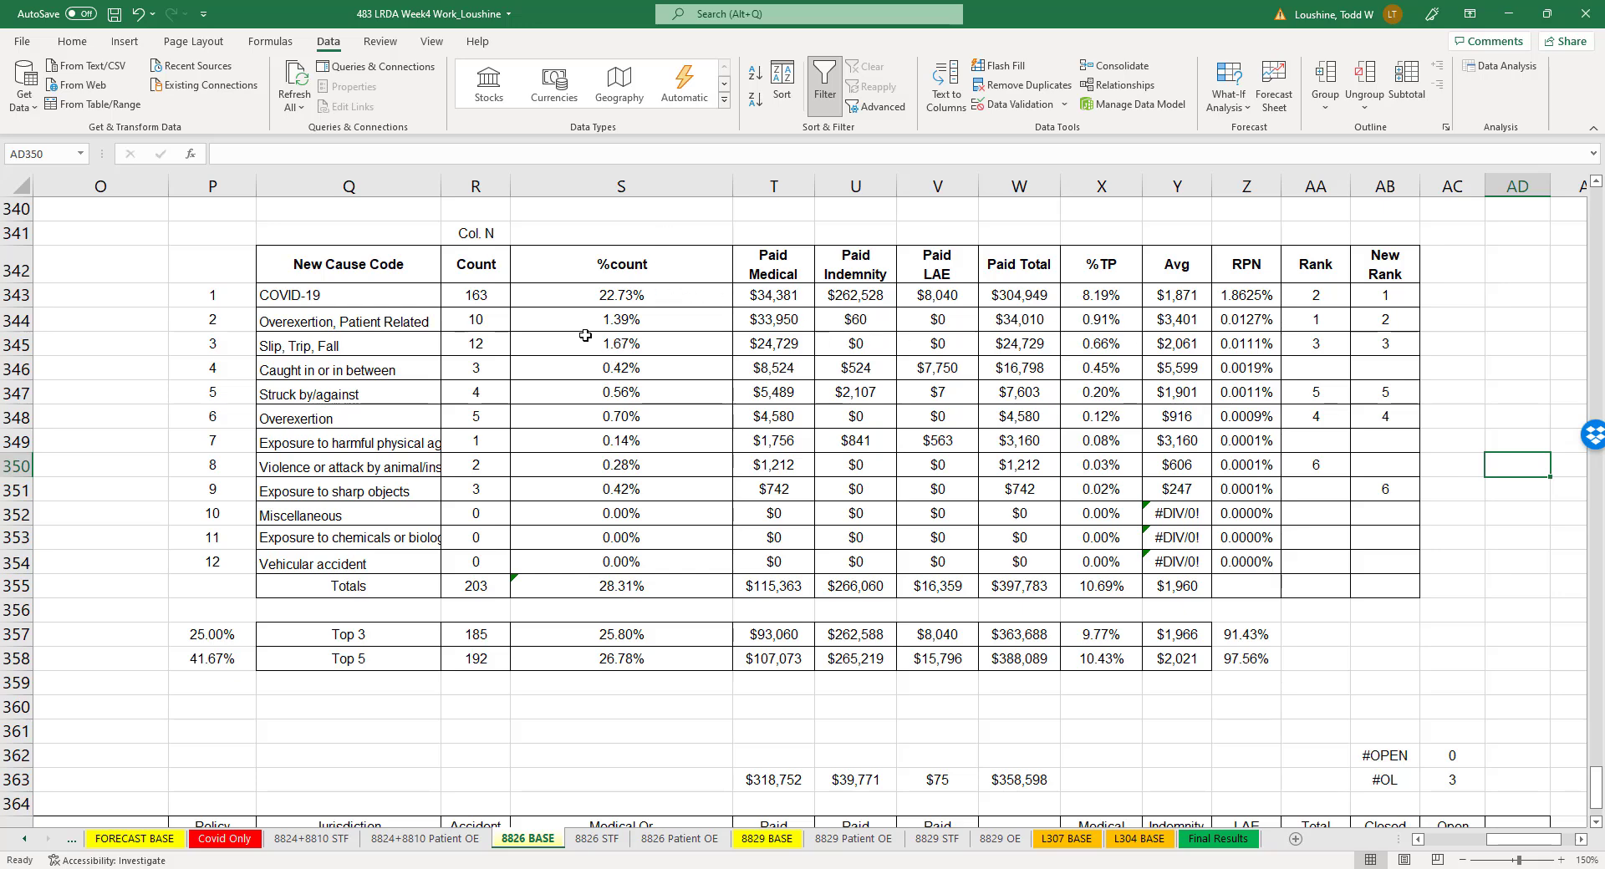
# - Calculate the COVID-19 share of the total claim count in cell R360 with the formula =R343/R355
pyautogui.moveTo(268, 294); pyautogui.dragTo(1391, 296)
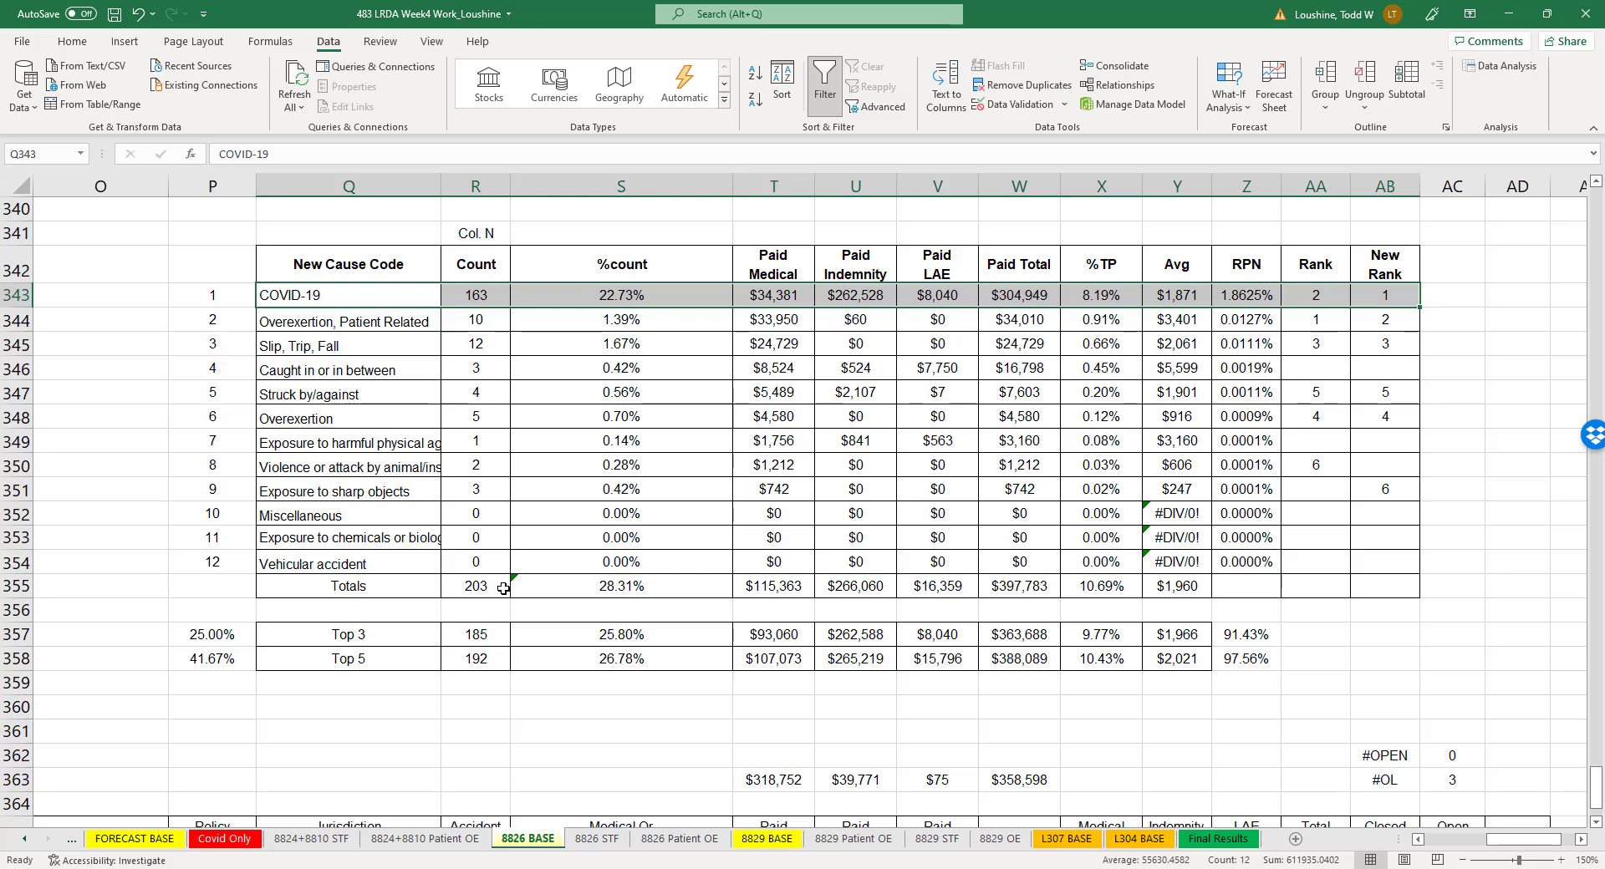
pyautogui.click(484, 714)
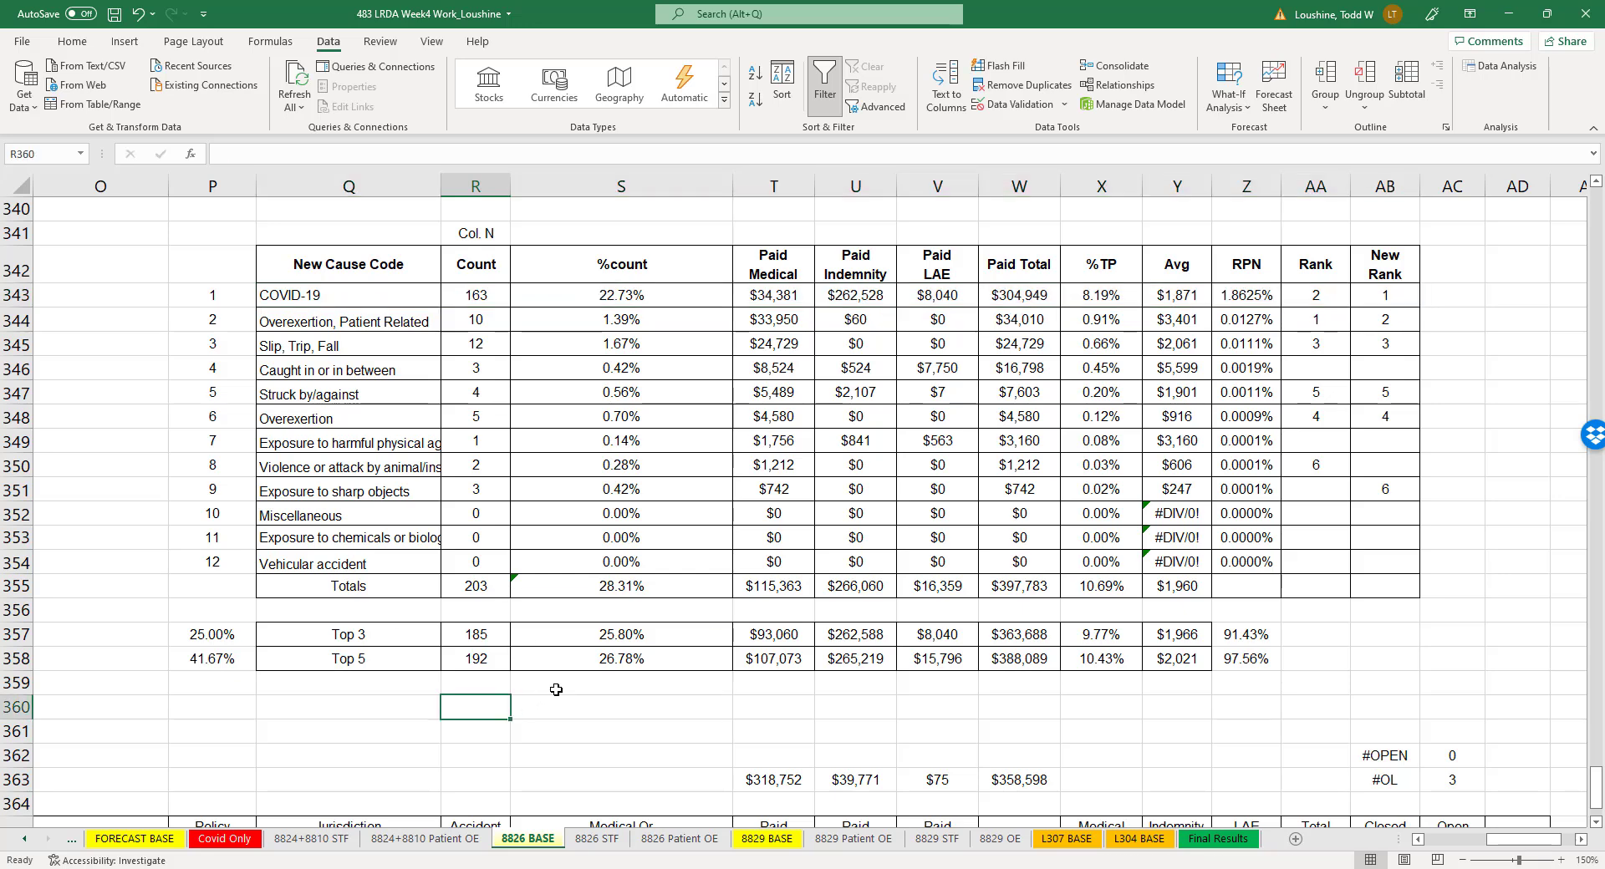
pyautogui.write('=')
pyautogui.click(477, 297)
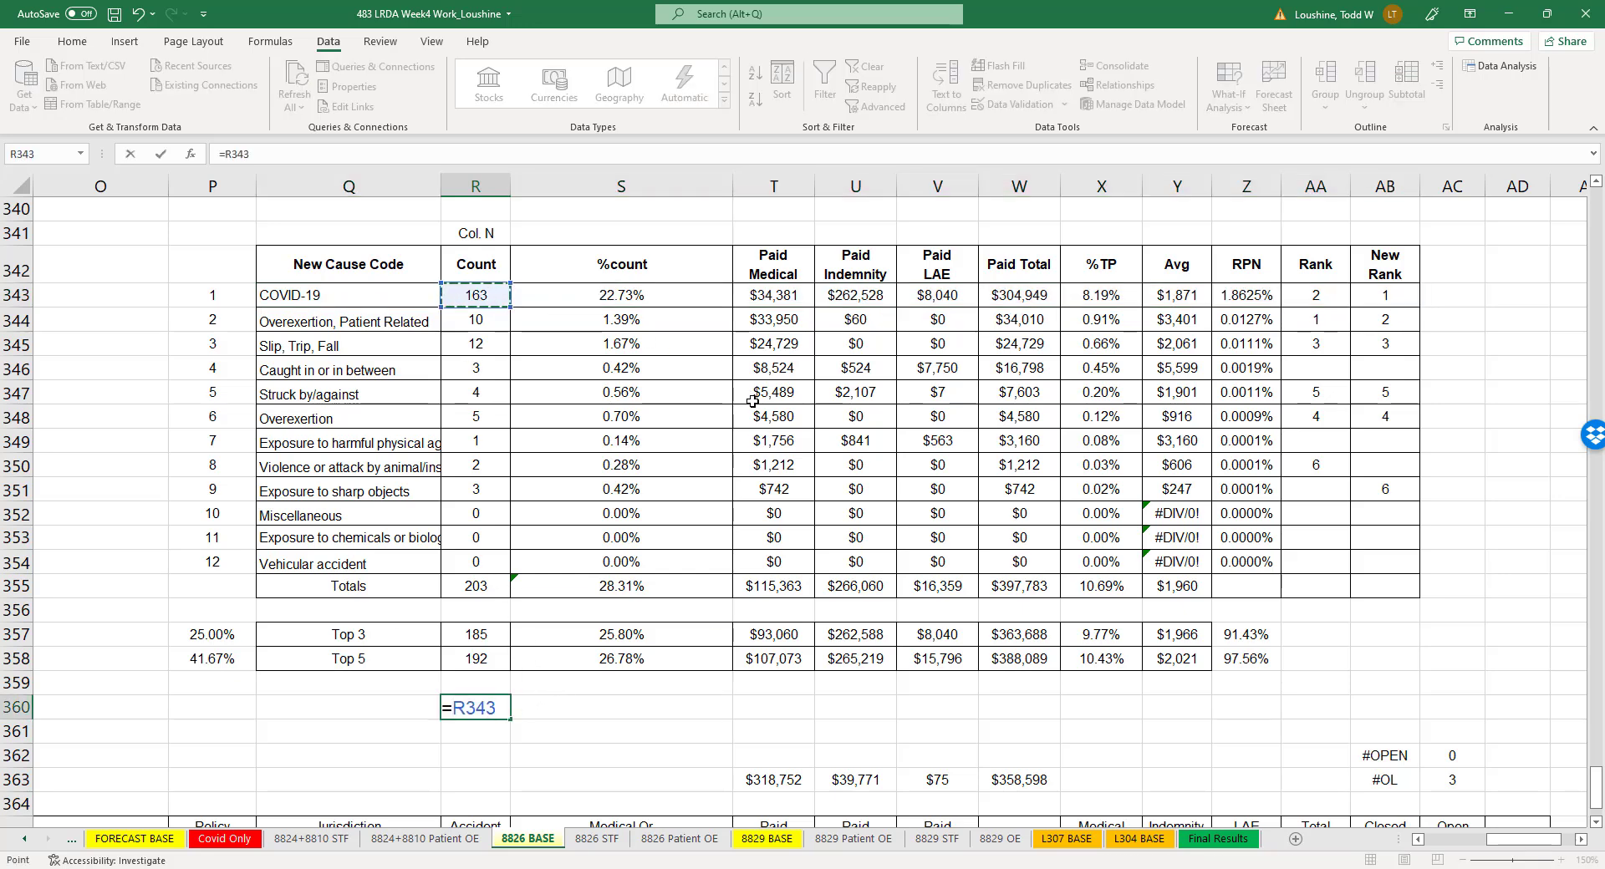
pyautogui.write('/')
pyautogui.click(484, 584)
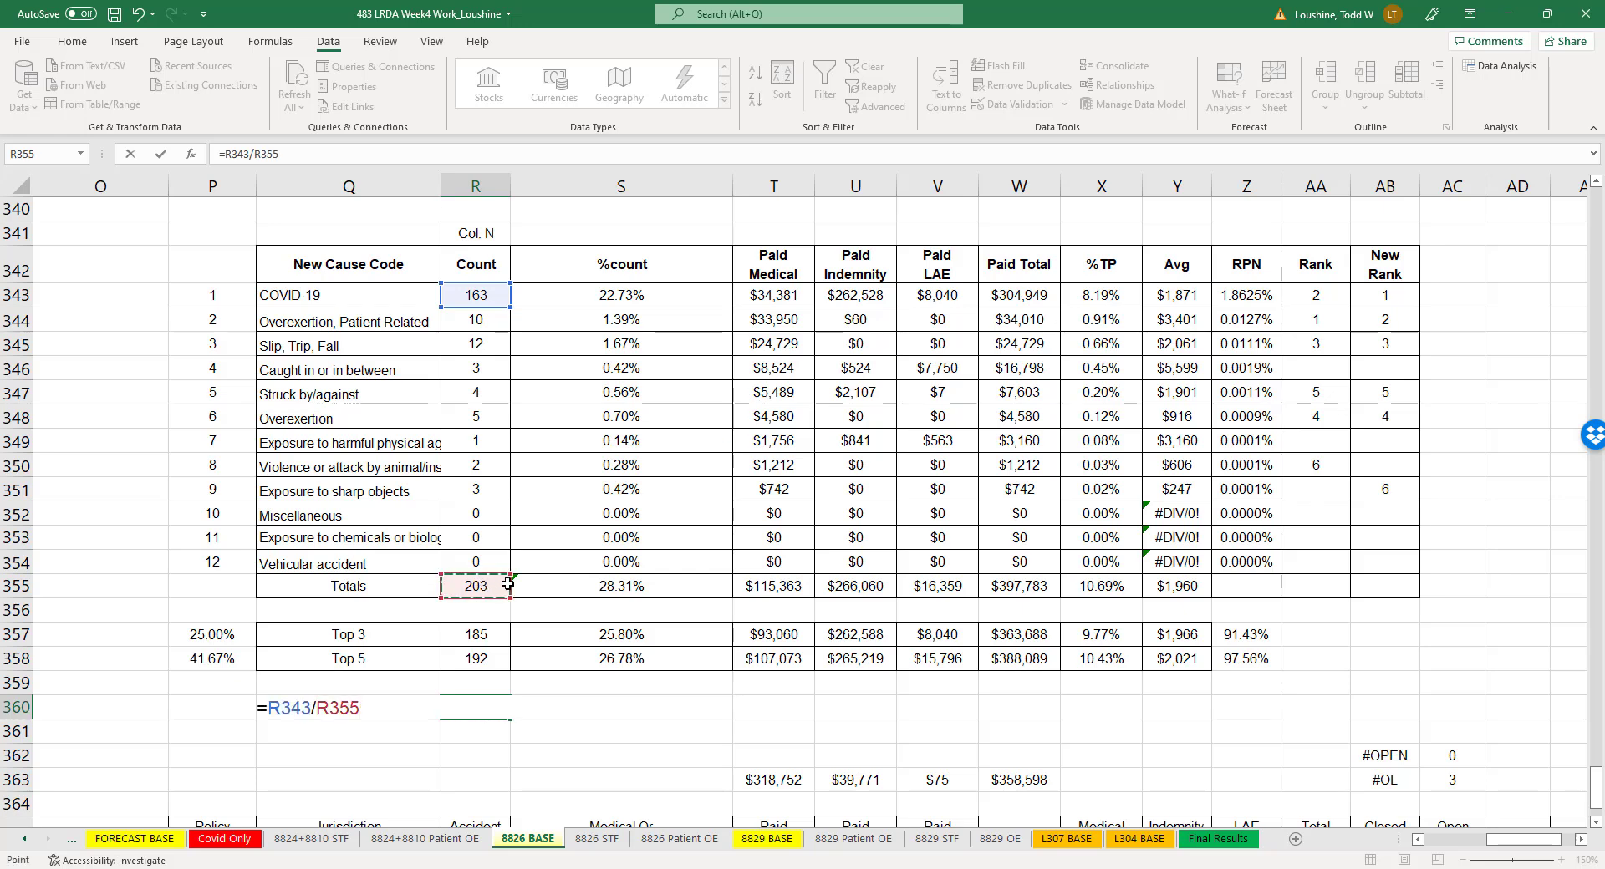
pyautogui.press('Return')
pyautogui.click(491, 709)
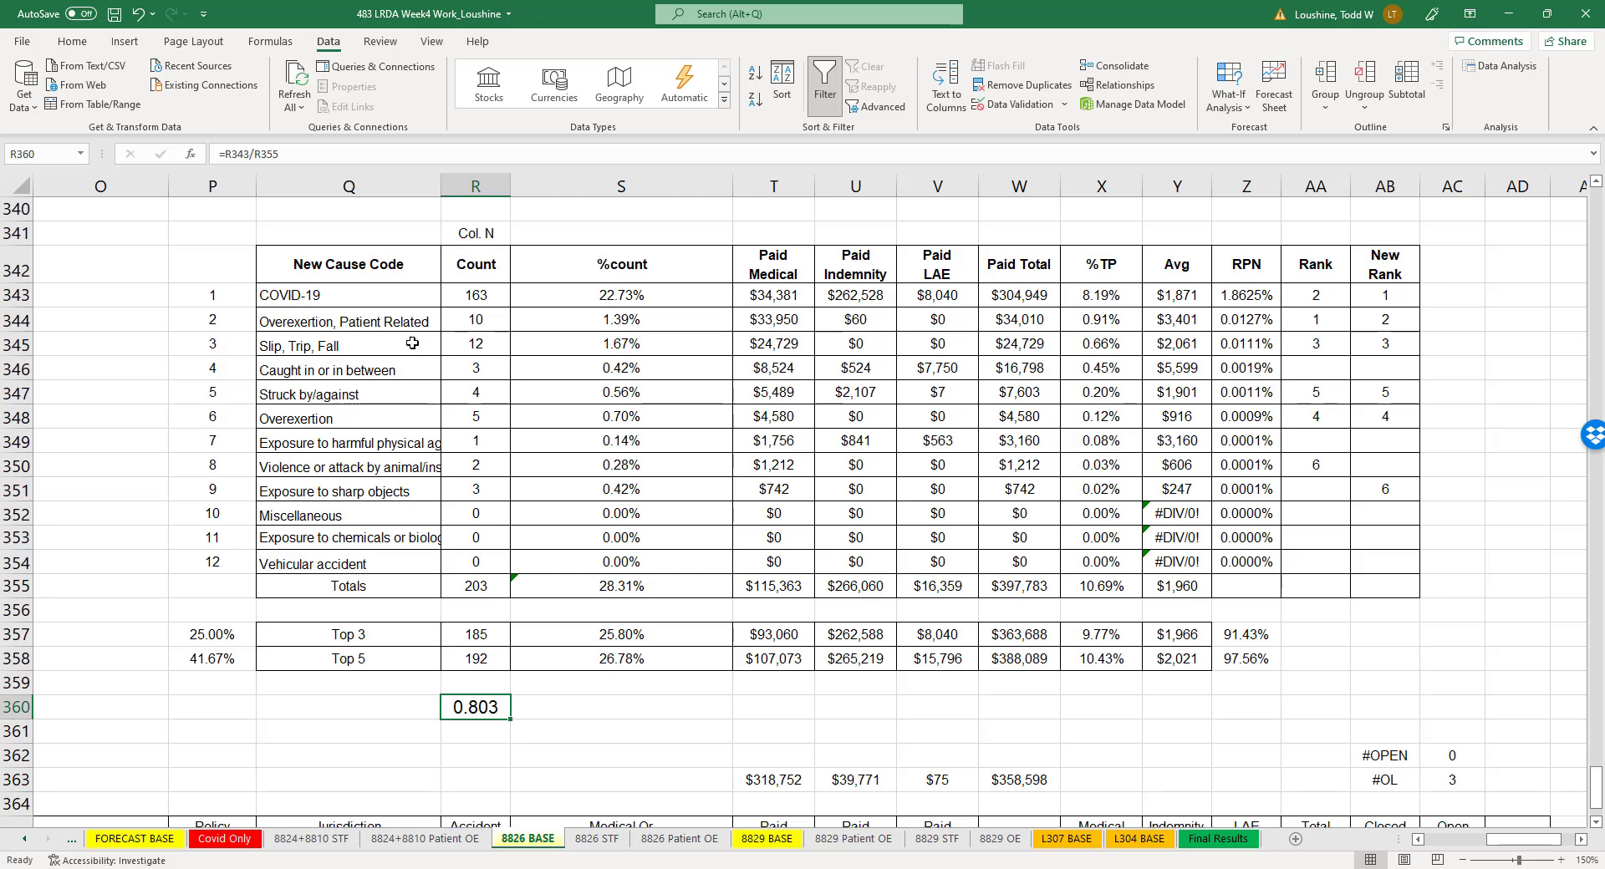
# - Open the 8826 STF sheet and examine its 2020 and 2021 claim counts, Forecasted table values and paid total formulas
pyautogui.moveTo(489, 321); pyautogui.dragTo(488, 345)
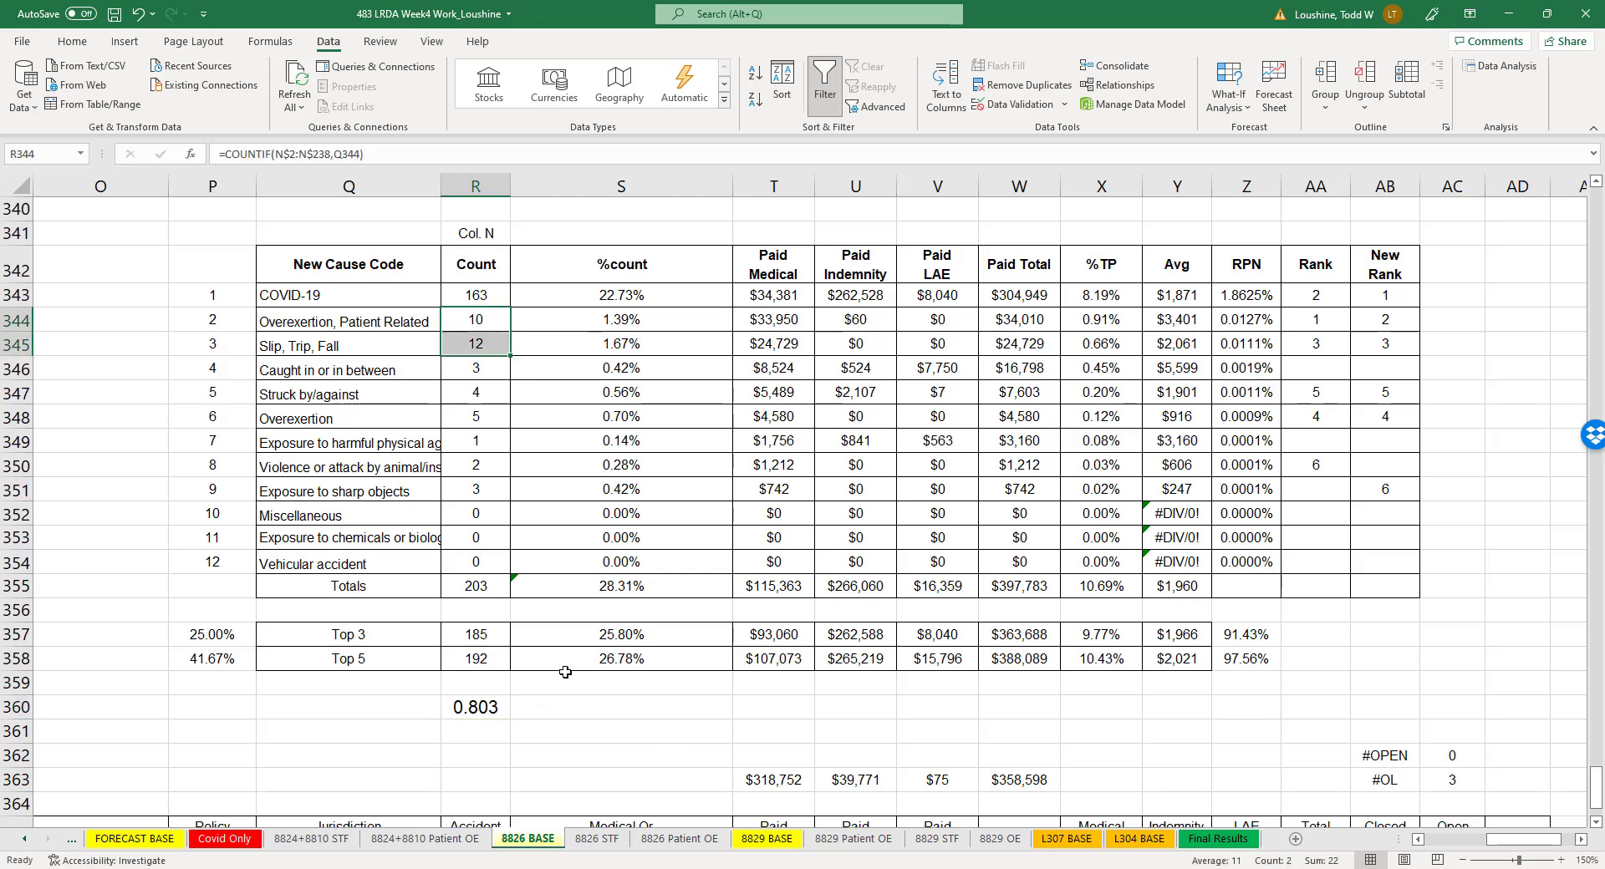
pyautogui.click(602, 844)
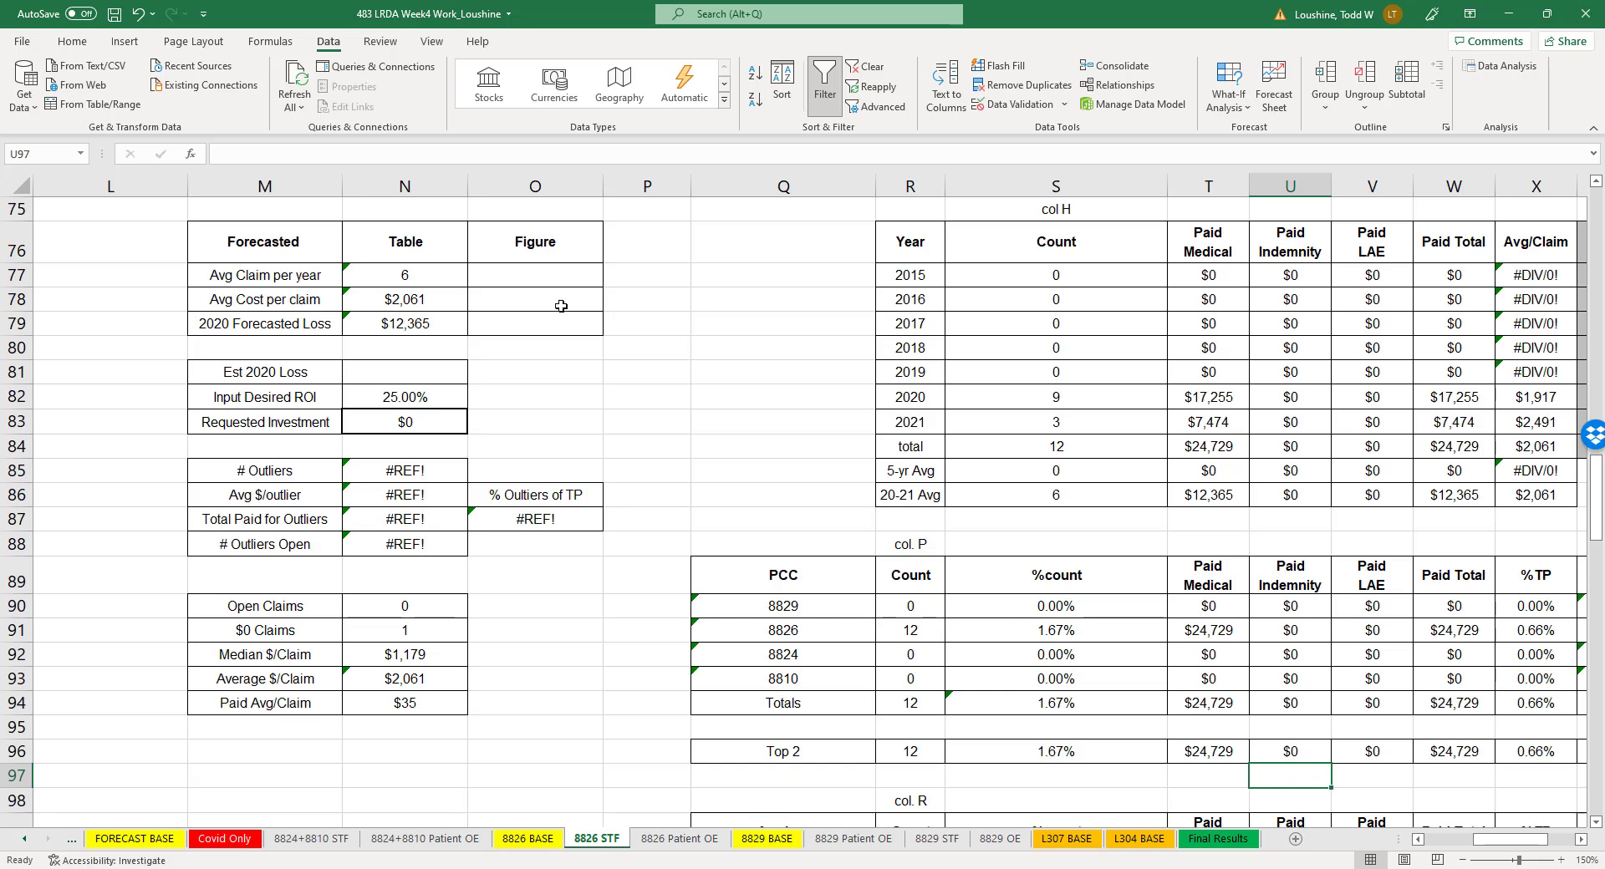
pyautogui.moveTo(1097, 408); pyautogui.dragTo(1095, 419)
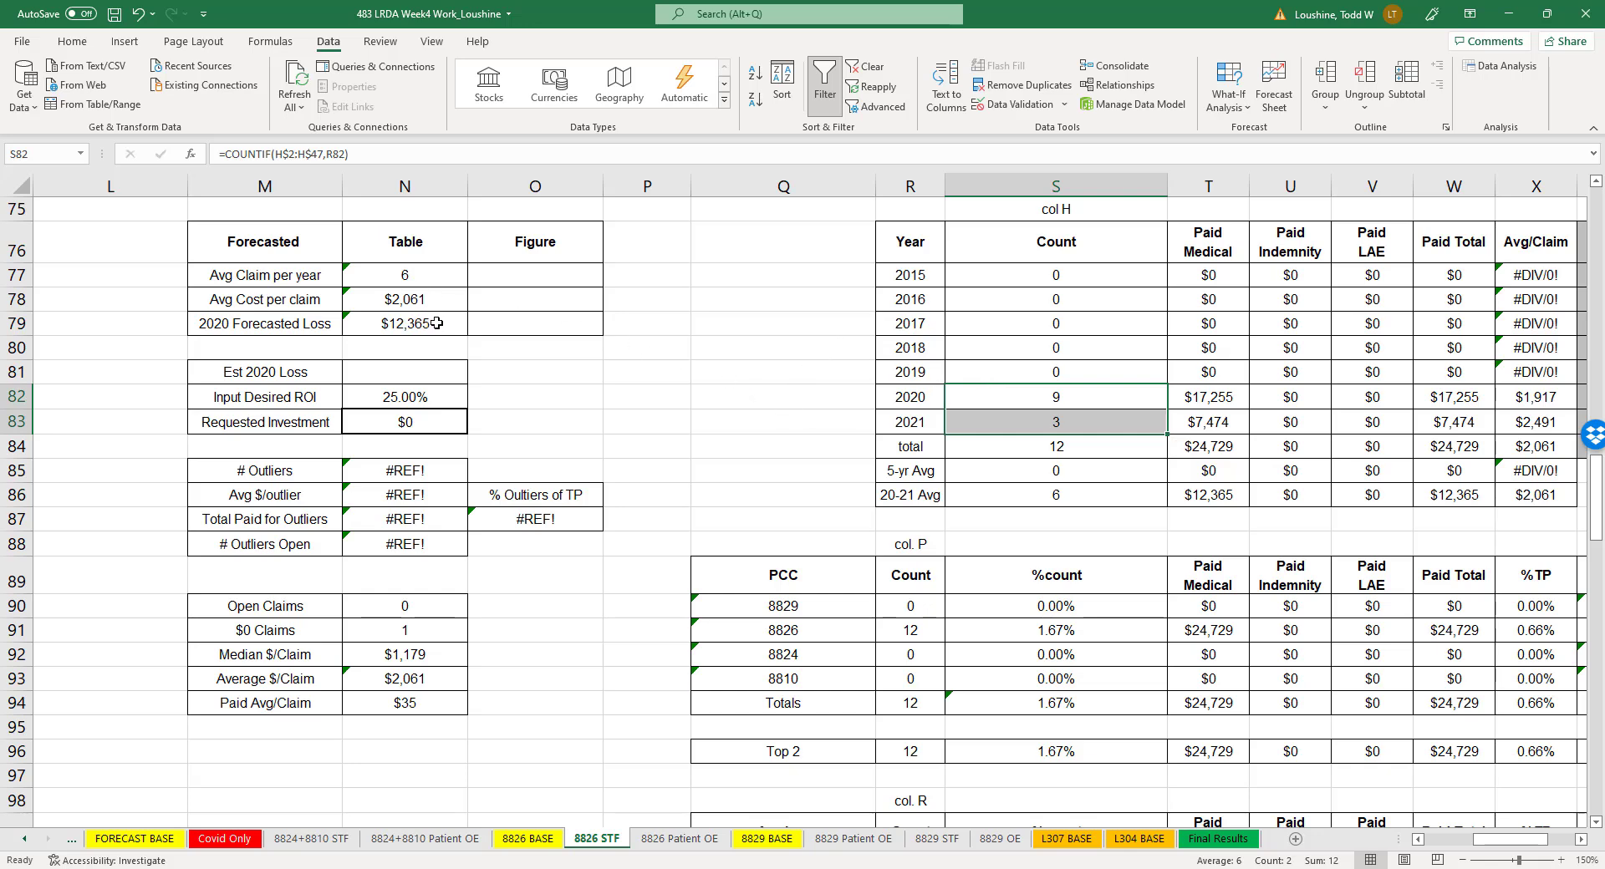
pyautogui.moveTo(436, 275); pyautogui.dragTo(435, 323)
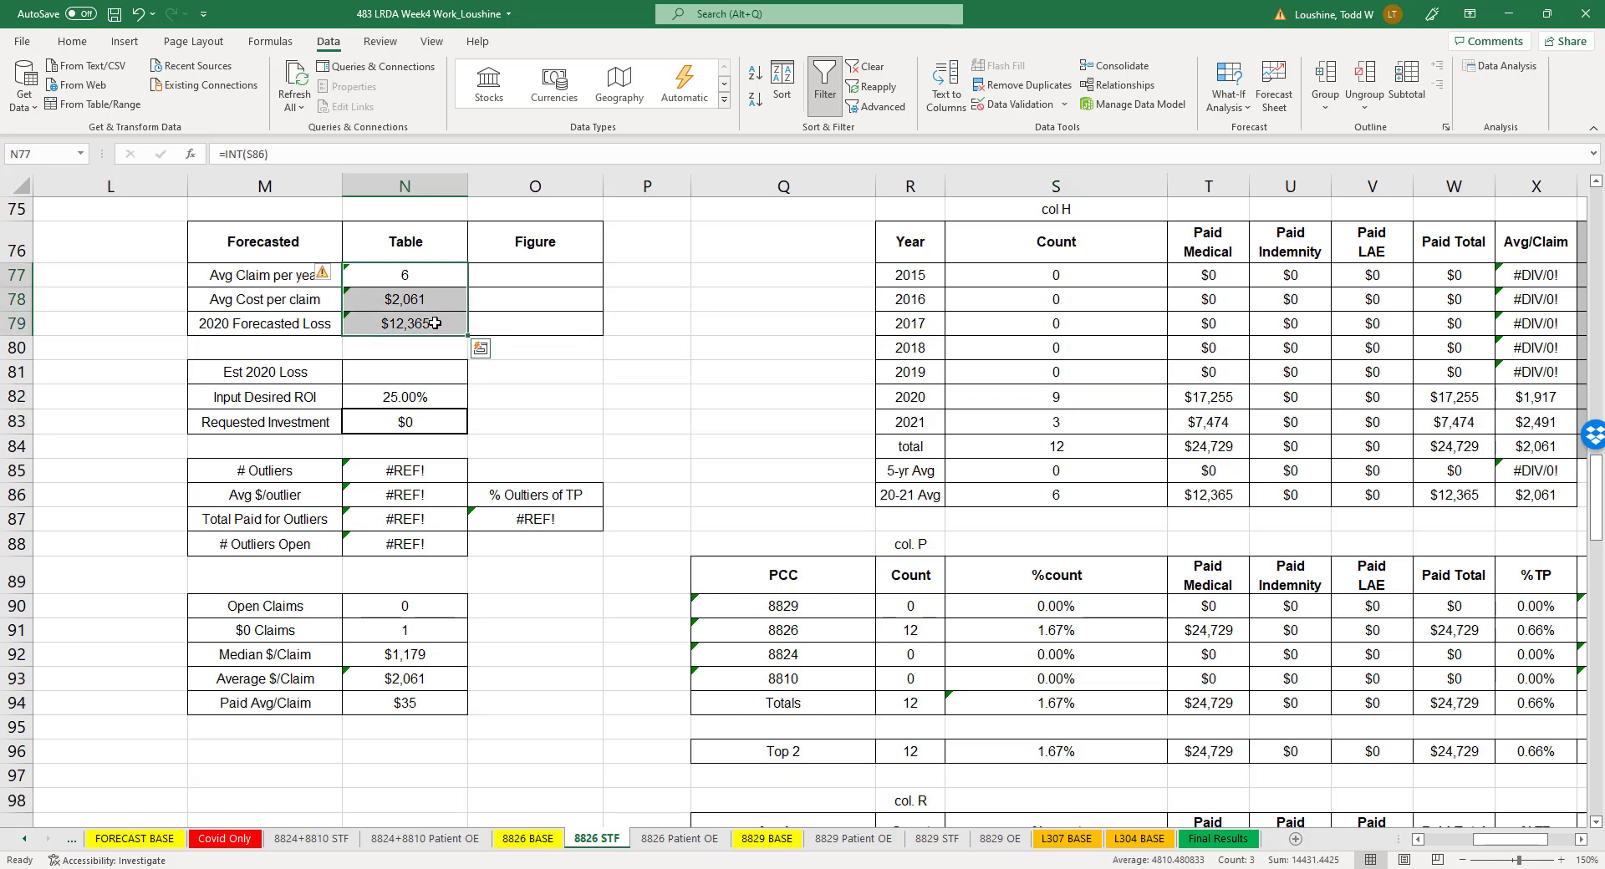
pyautogui.click(755, 373)
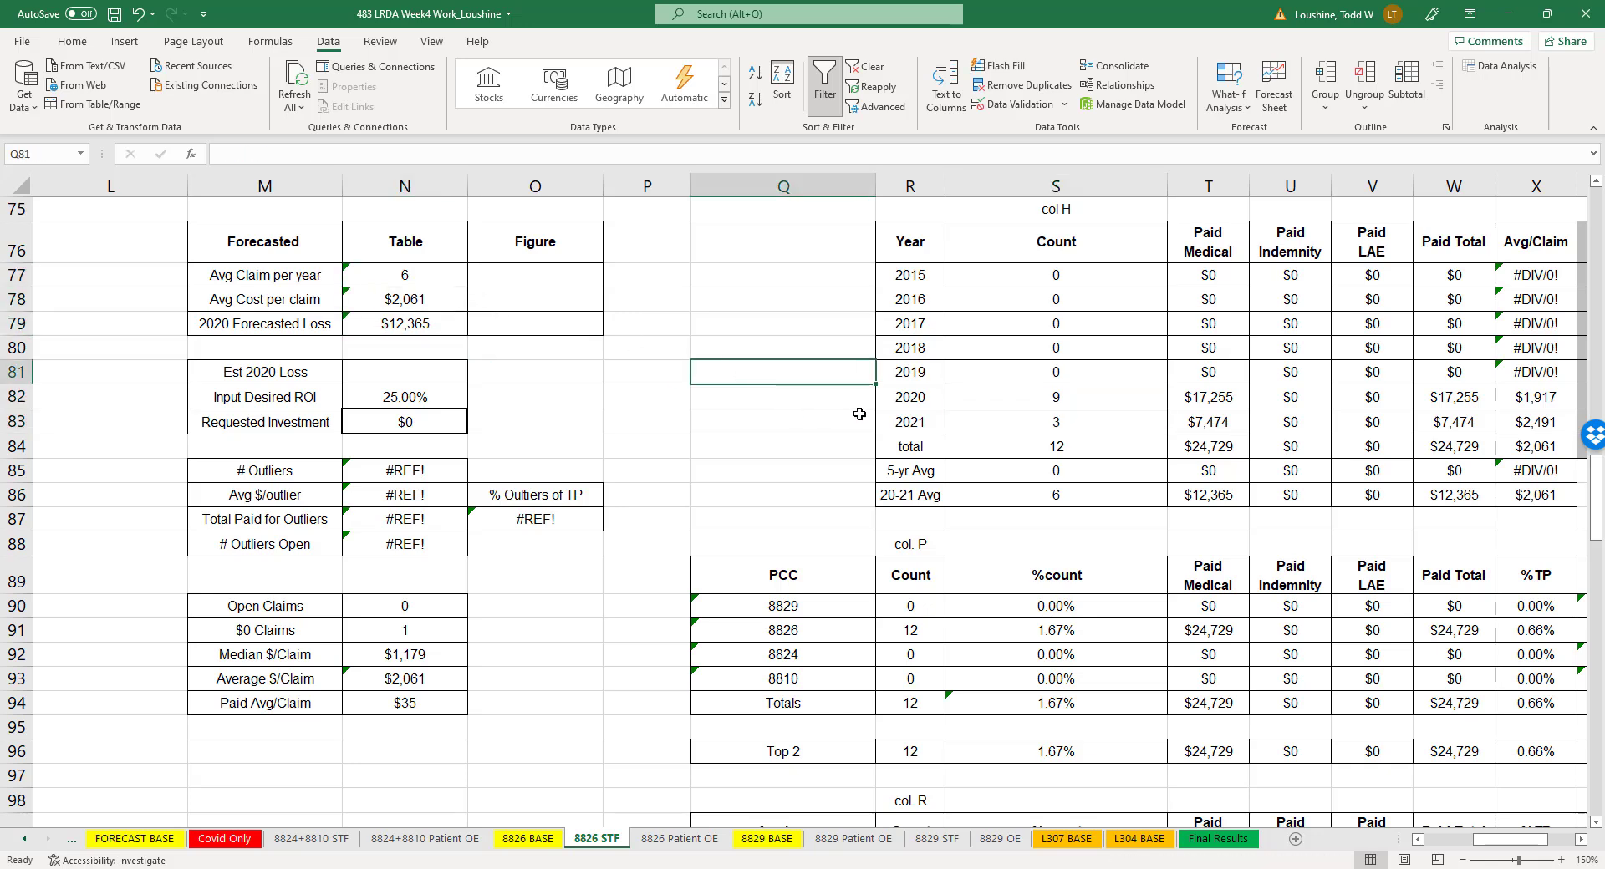
pyautogui.click(1208, 399)
pyautogui.click(1478, 397)
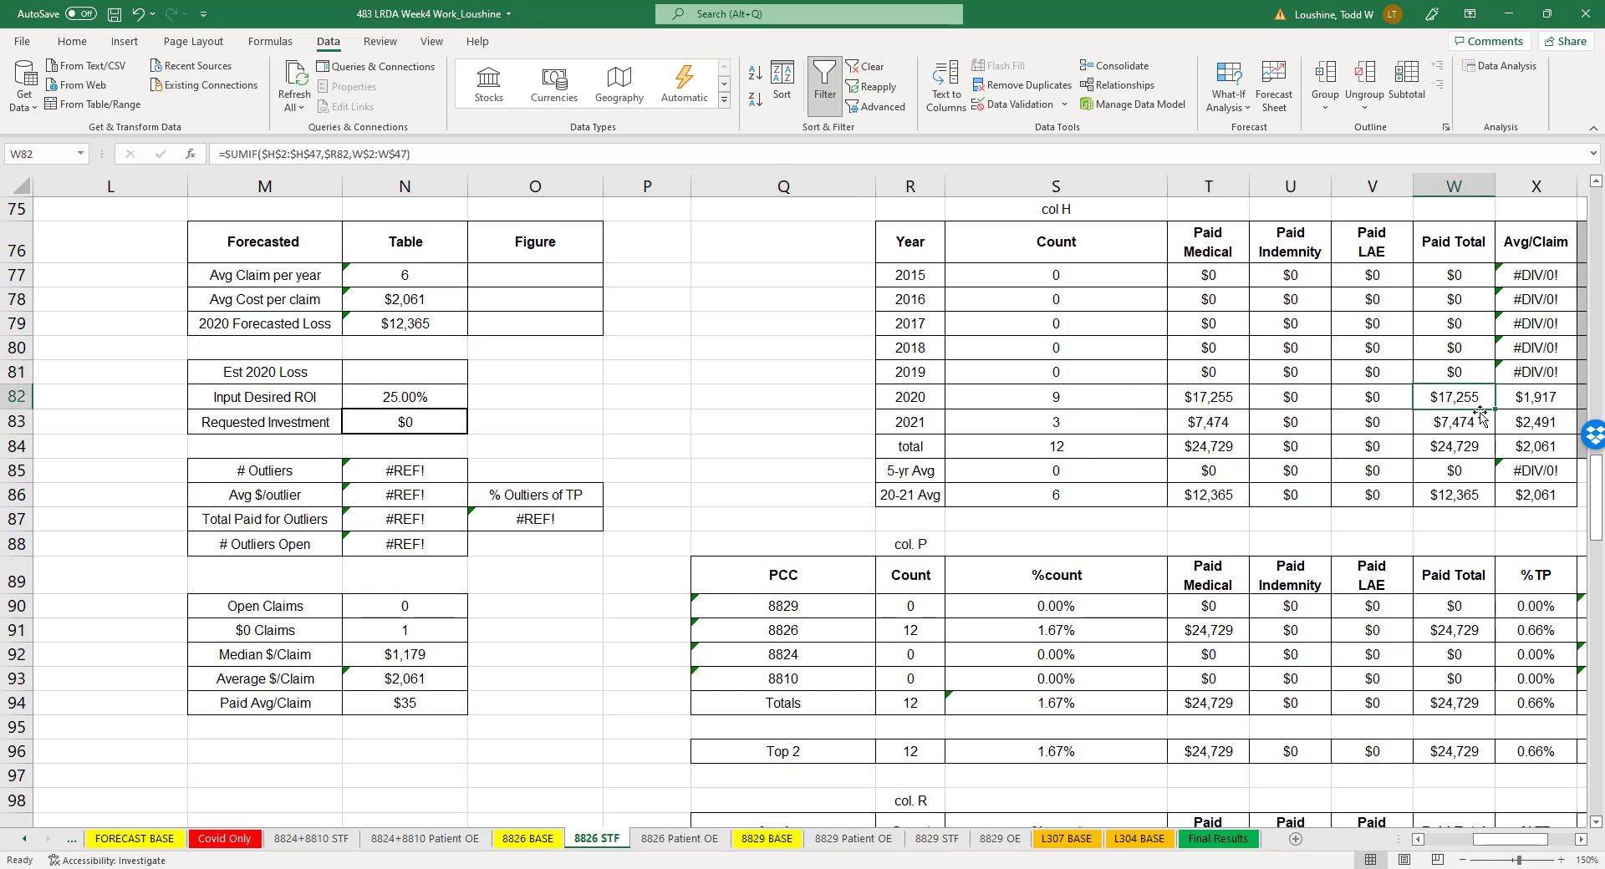
pyautogui.click(1470, 427)
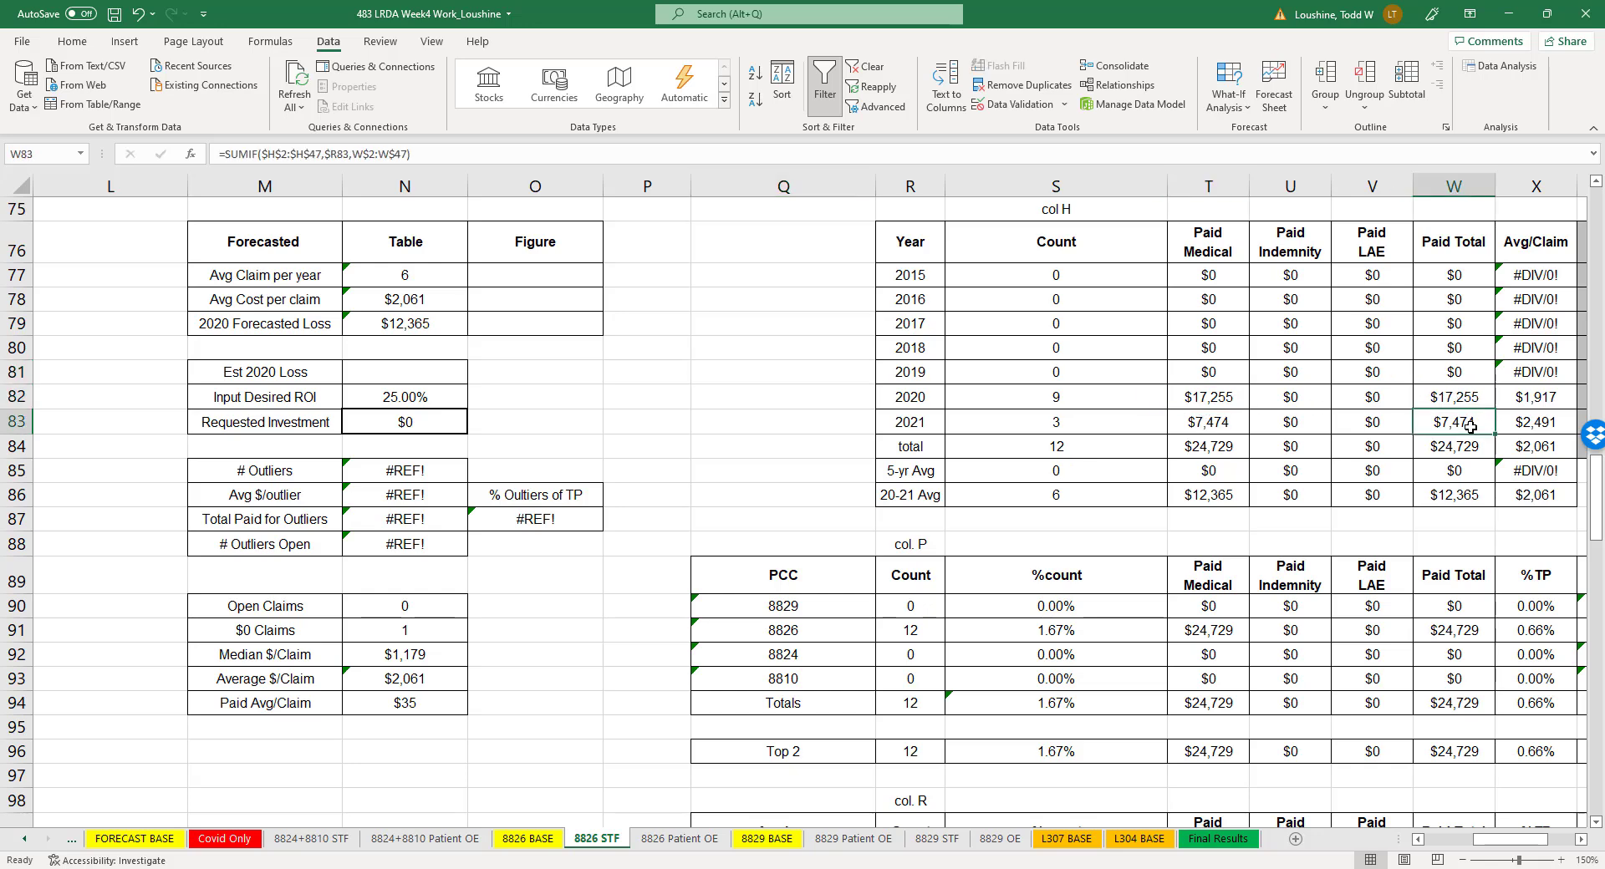
# - Look through the PCC, accident location, accident source and cause code summary tables of the 8826 STF sheet
pyautogui.click(746, 504)
pyautogui.scroll(-2, 745, 497)
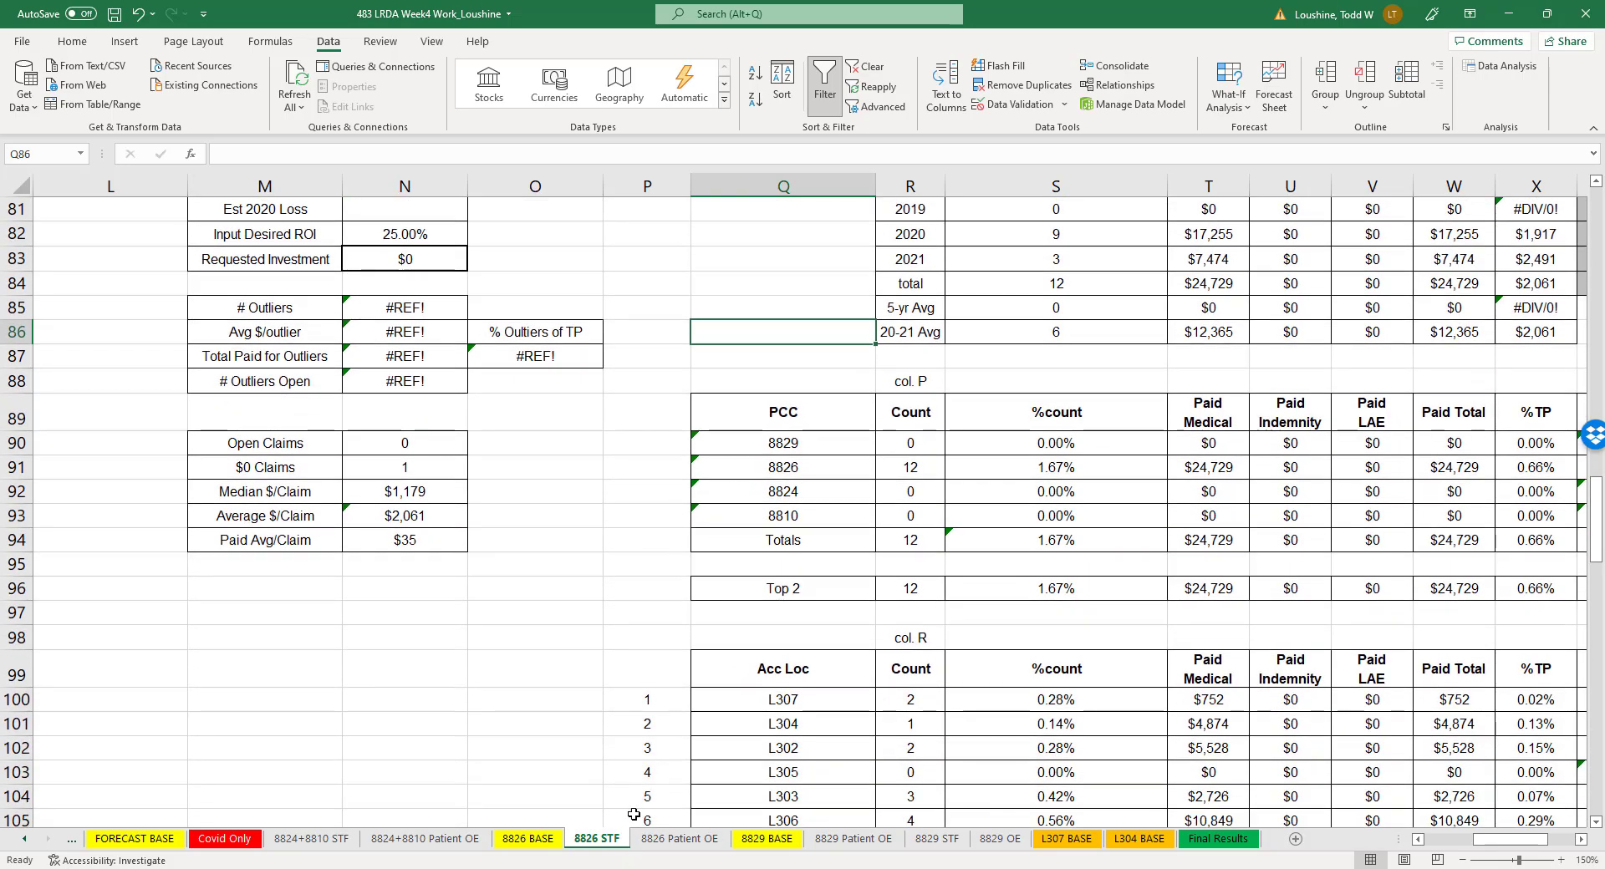
pyautogui.scroll(-6, 659, 631)
pyautogui.scroll(-5, 658, 631)
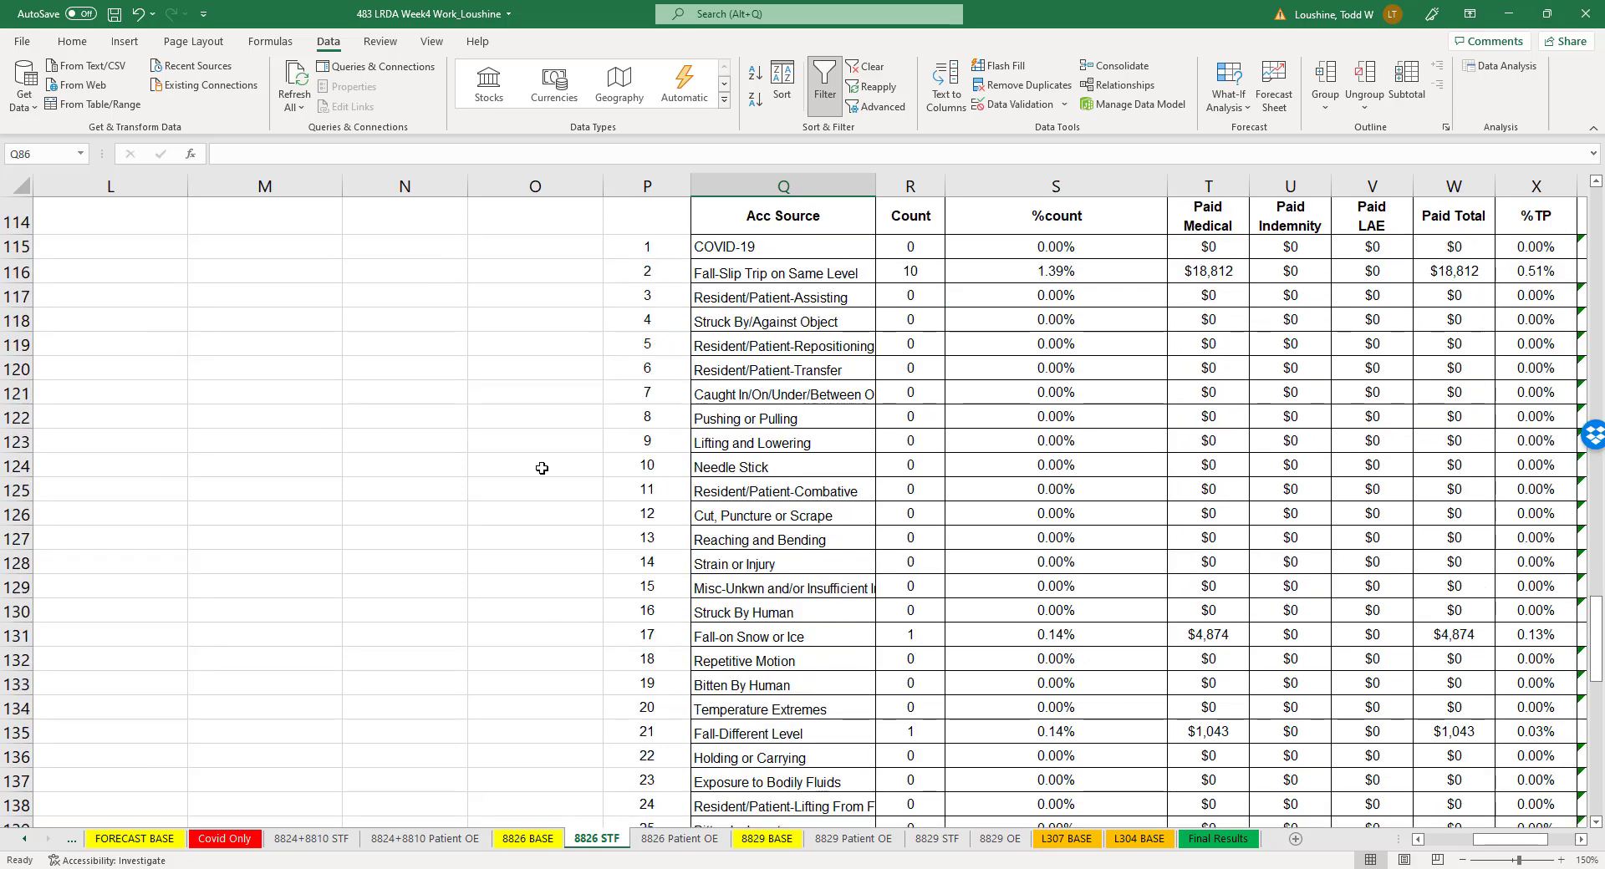
pyautogui.scroll(-10, 401, 552)
pyautogui.scroll(-3, 405, 553)
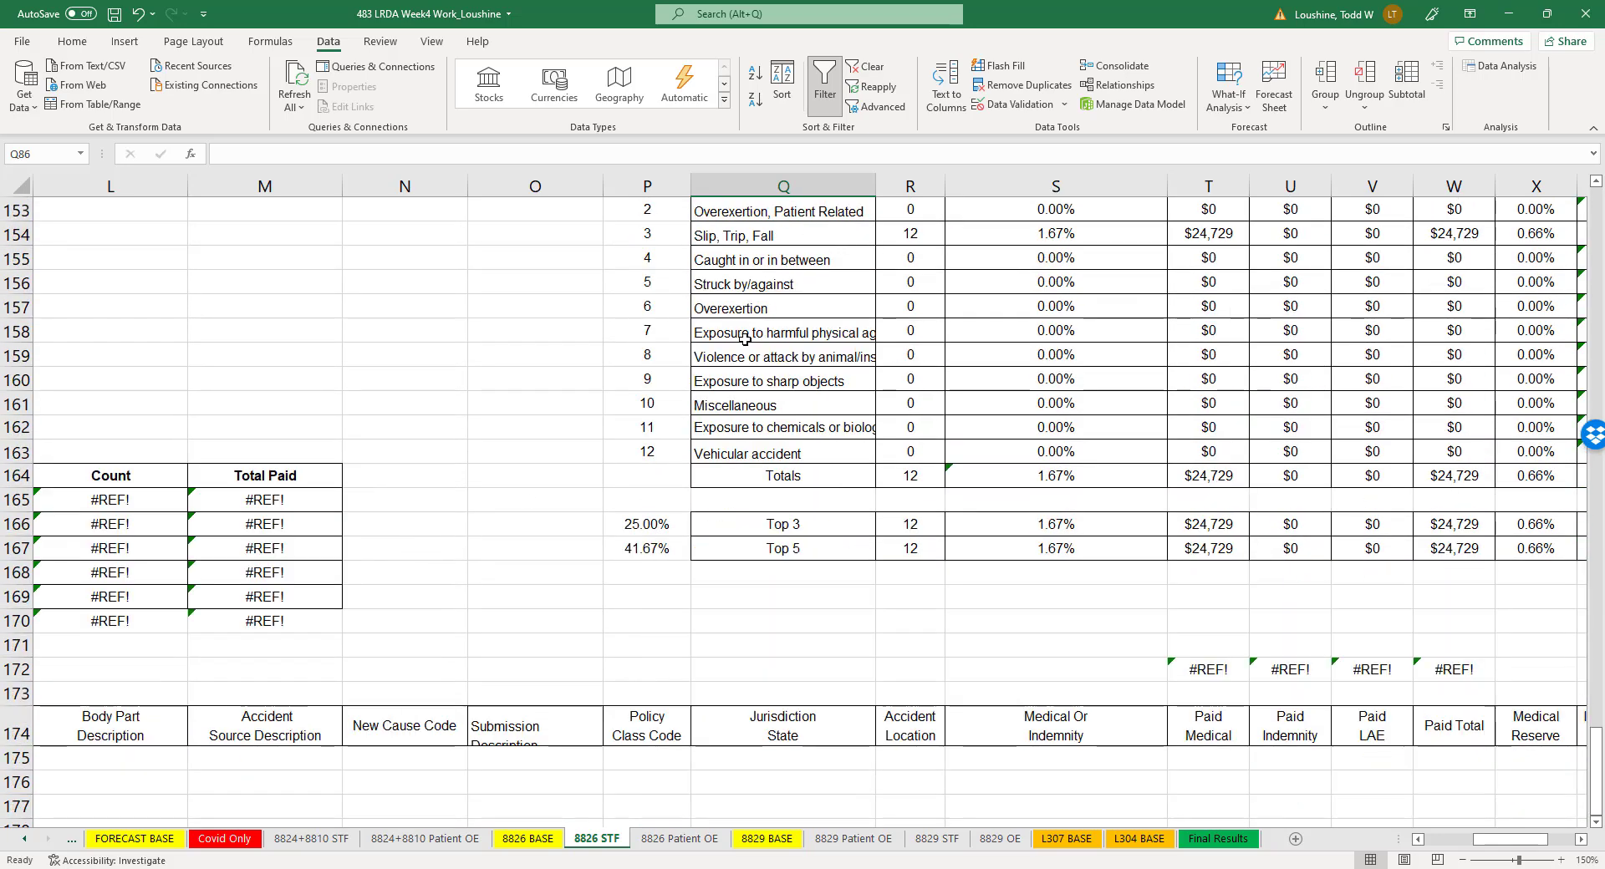
pyautogui.scroll(-1, 422, 552)
pyautogui.scroll(20, 414, 579)
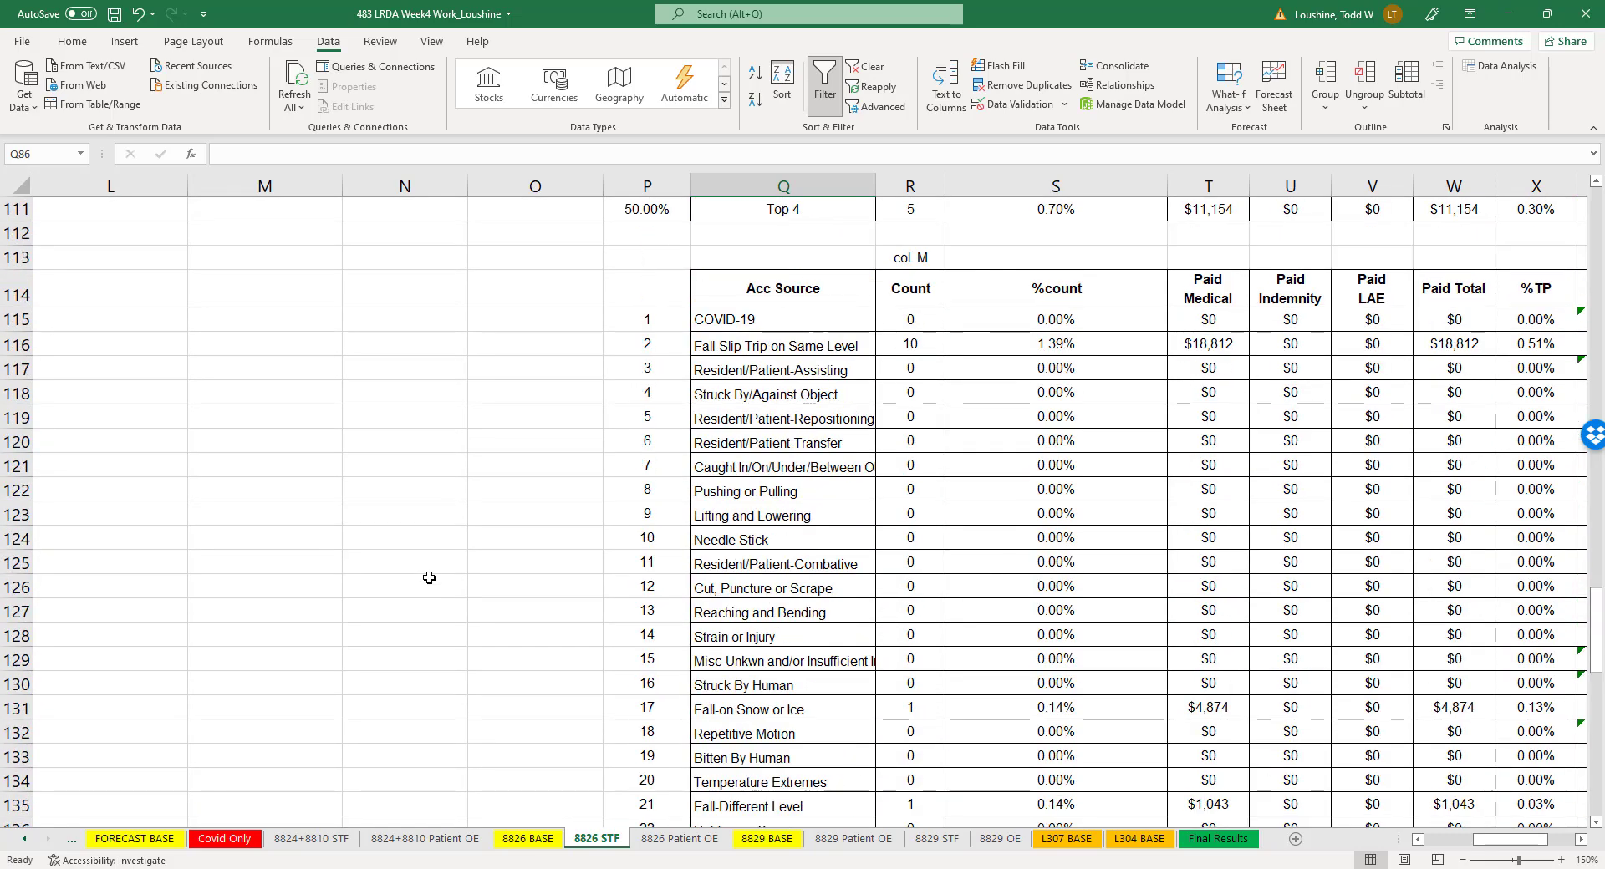
# - Set the Est 2020 Loss in cell N81 of the 8826 STF sheet to 12000
pyautogui.scroll(3, 435, 556)
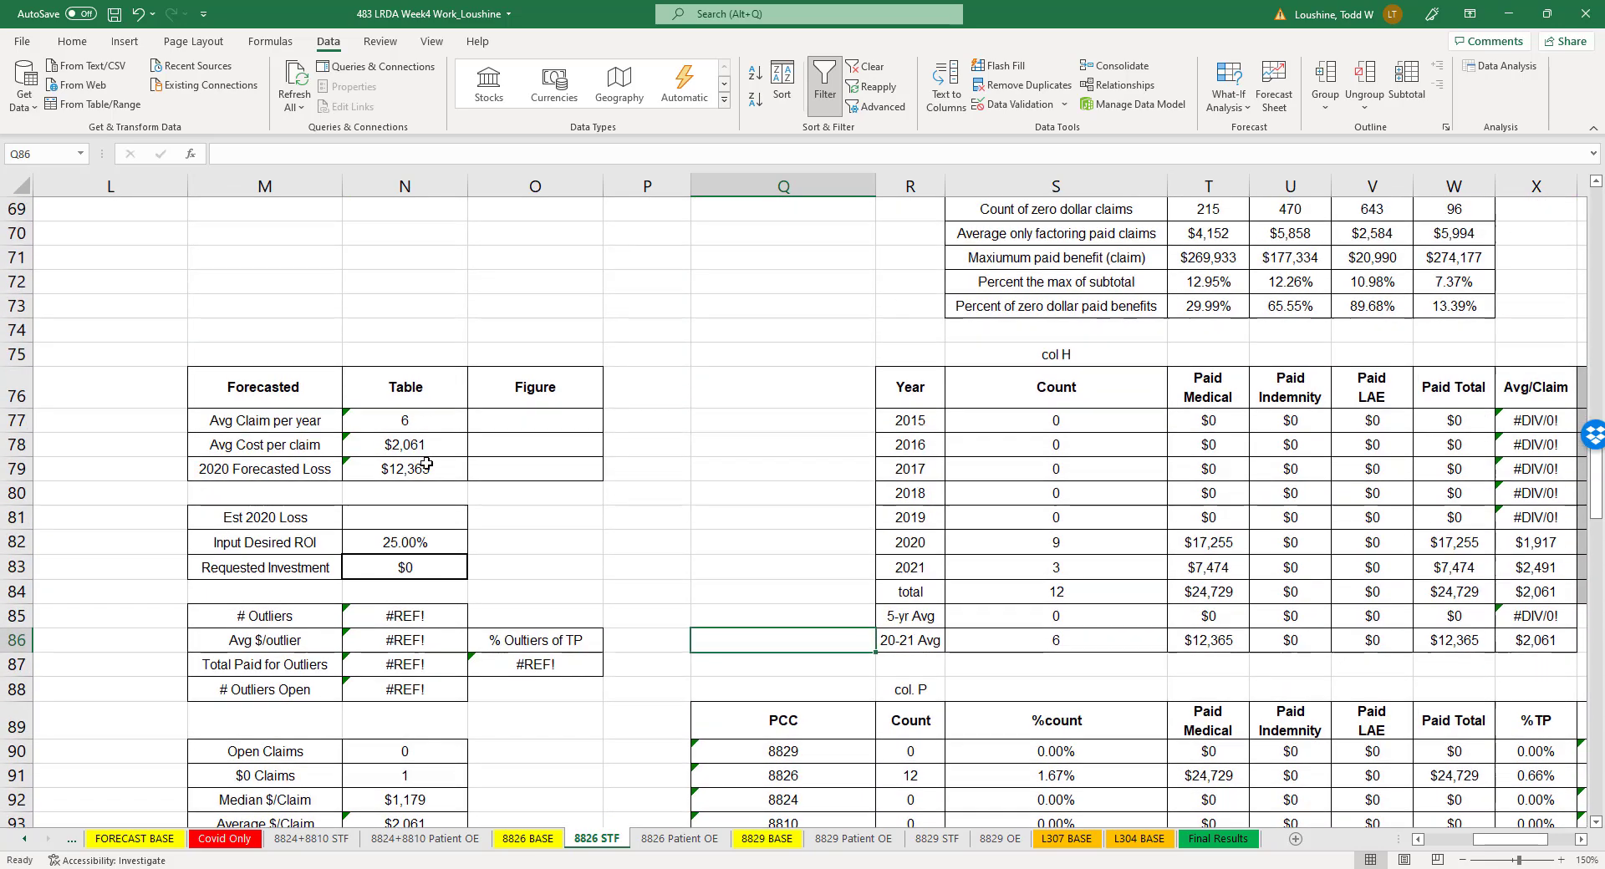
pyautogui.click(414, 520)
pyautogui.write('12000')
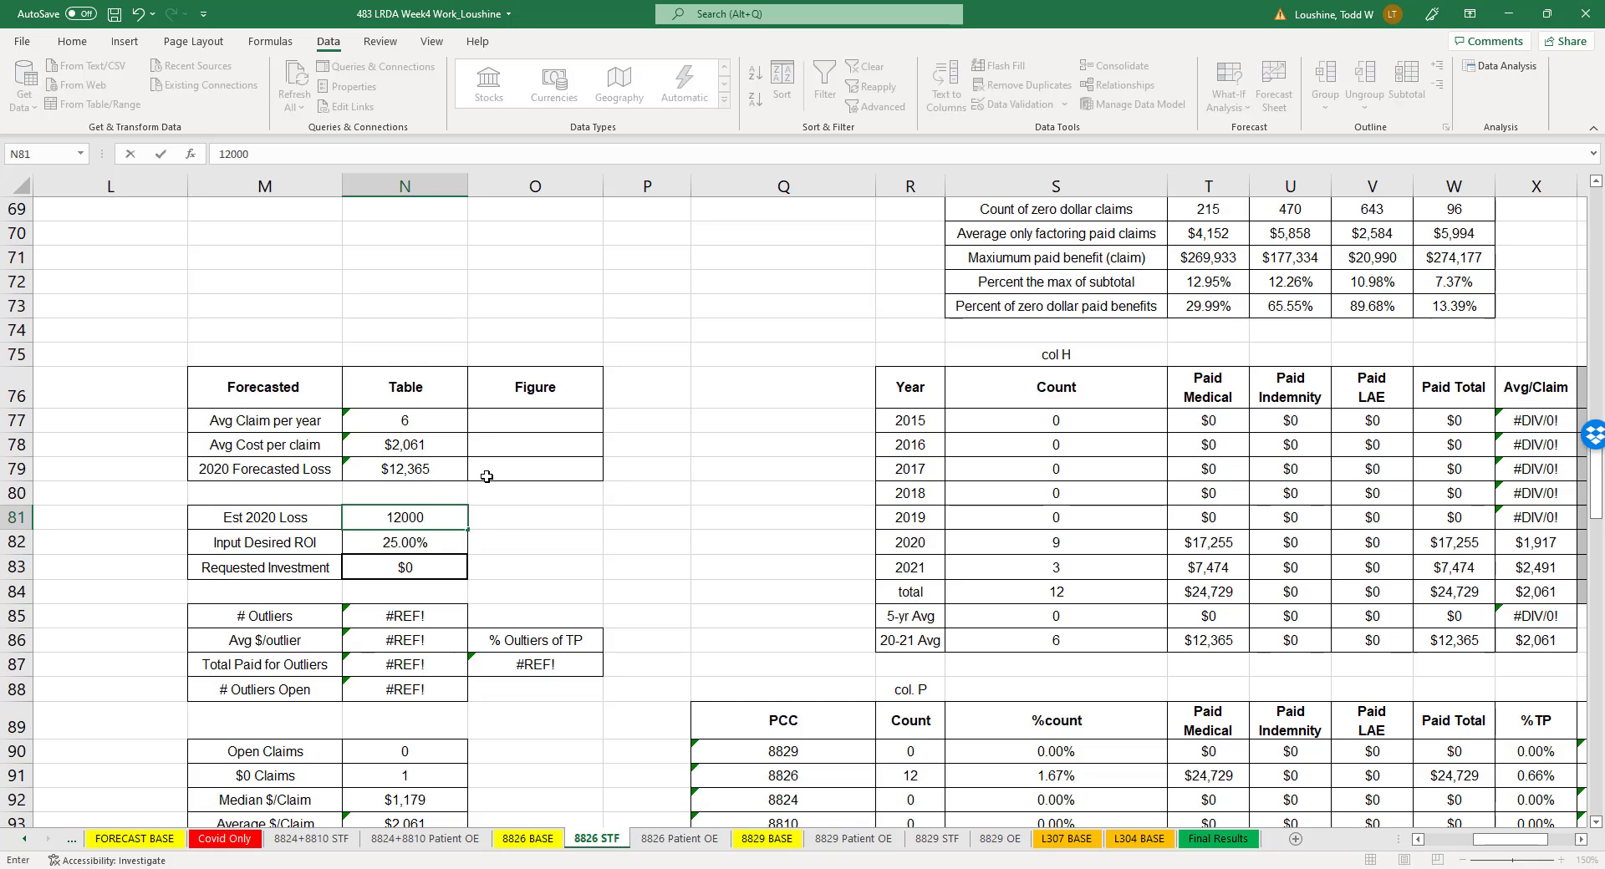
pyautogui.press('Return')
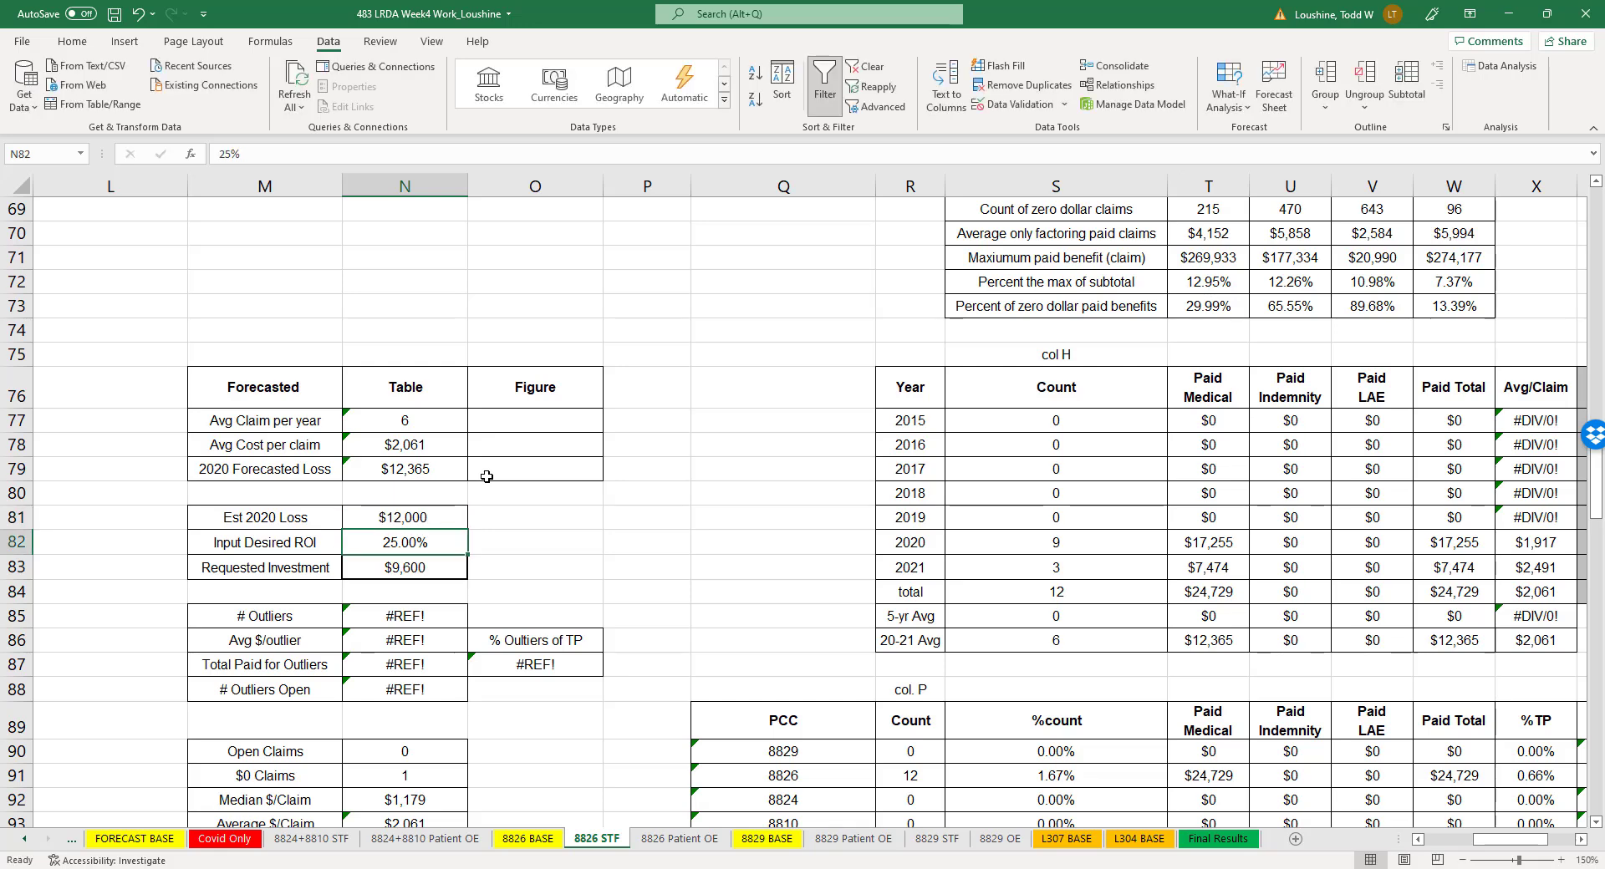
# - Compare the 2021 claim count and 2020 paid total with the Est 2020 Loss on the 8826 STF sheet
pyautogui.click(614, 562)
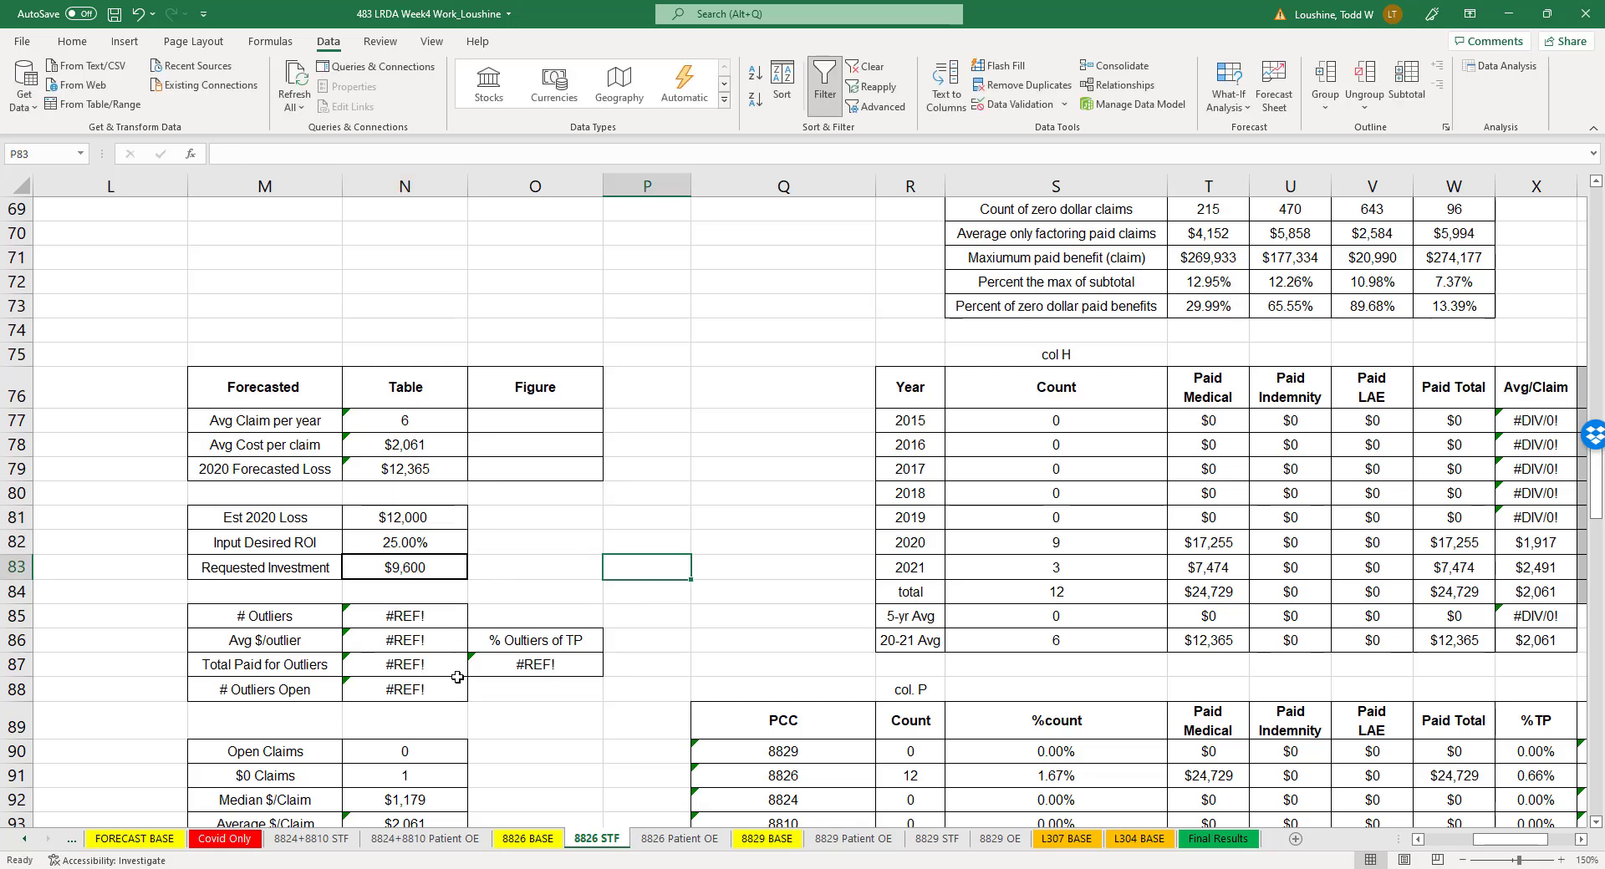
pyautogui.scroll(-2, 468, 602)
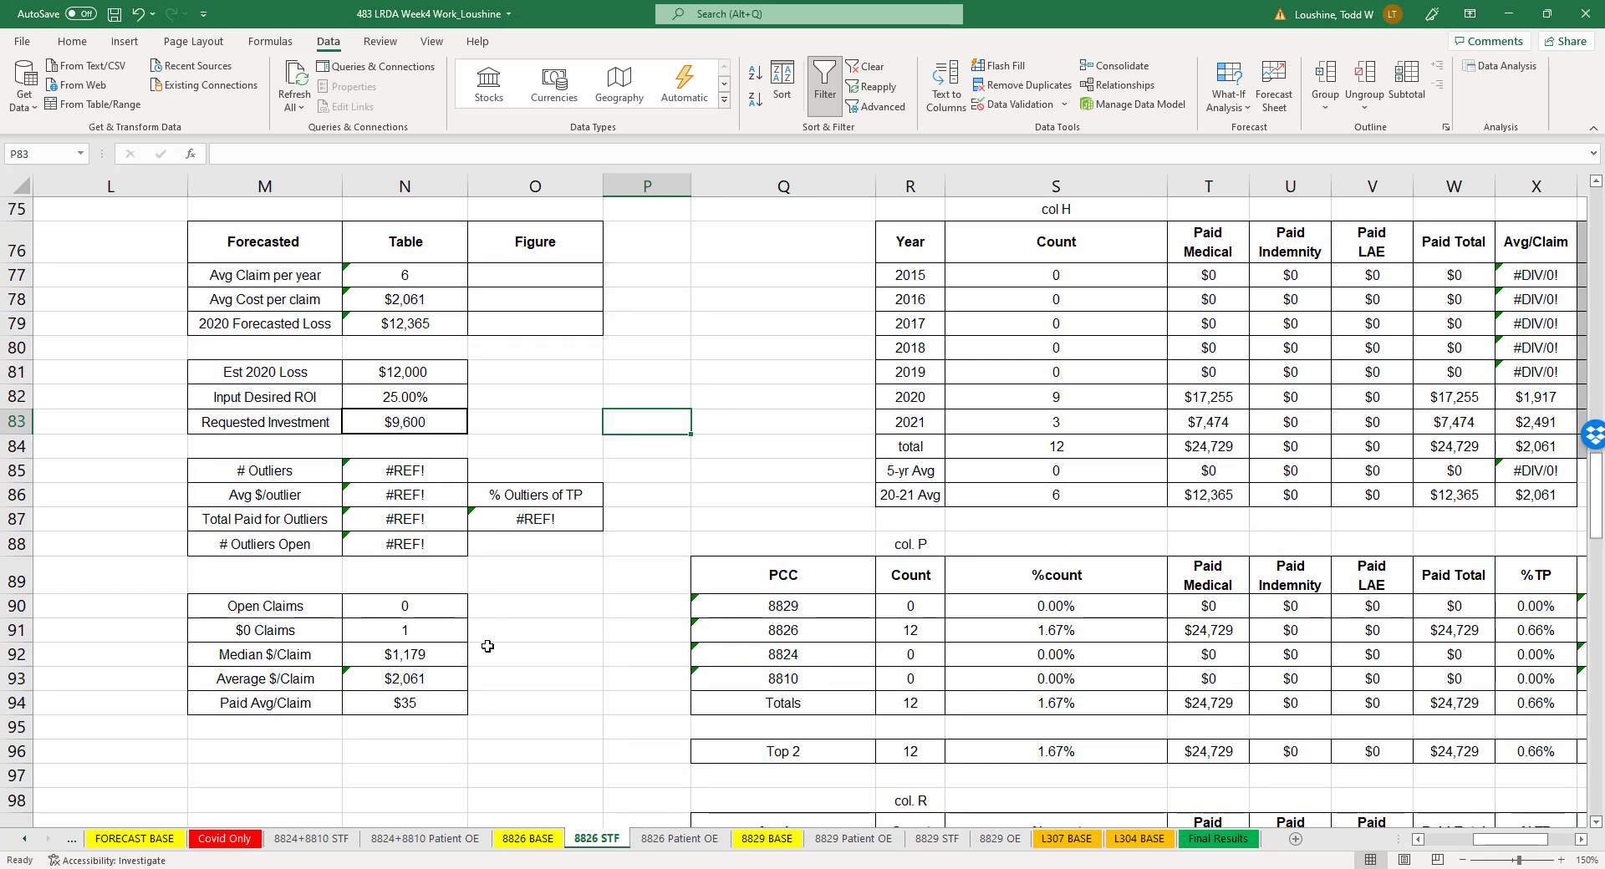
pyautogui.scroll(2, 527, 660)
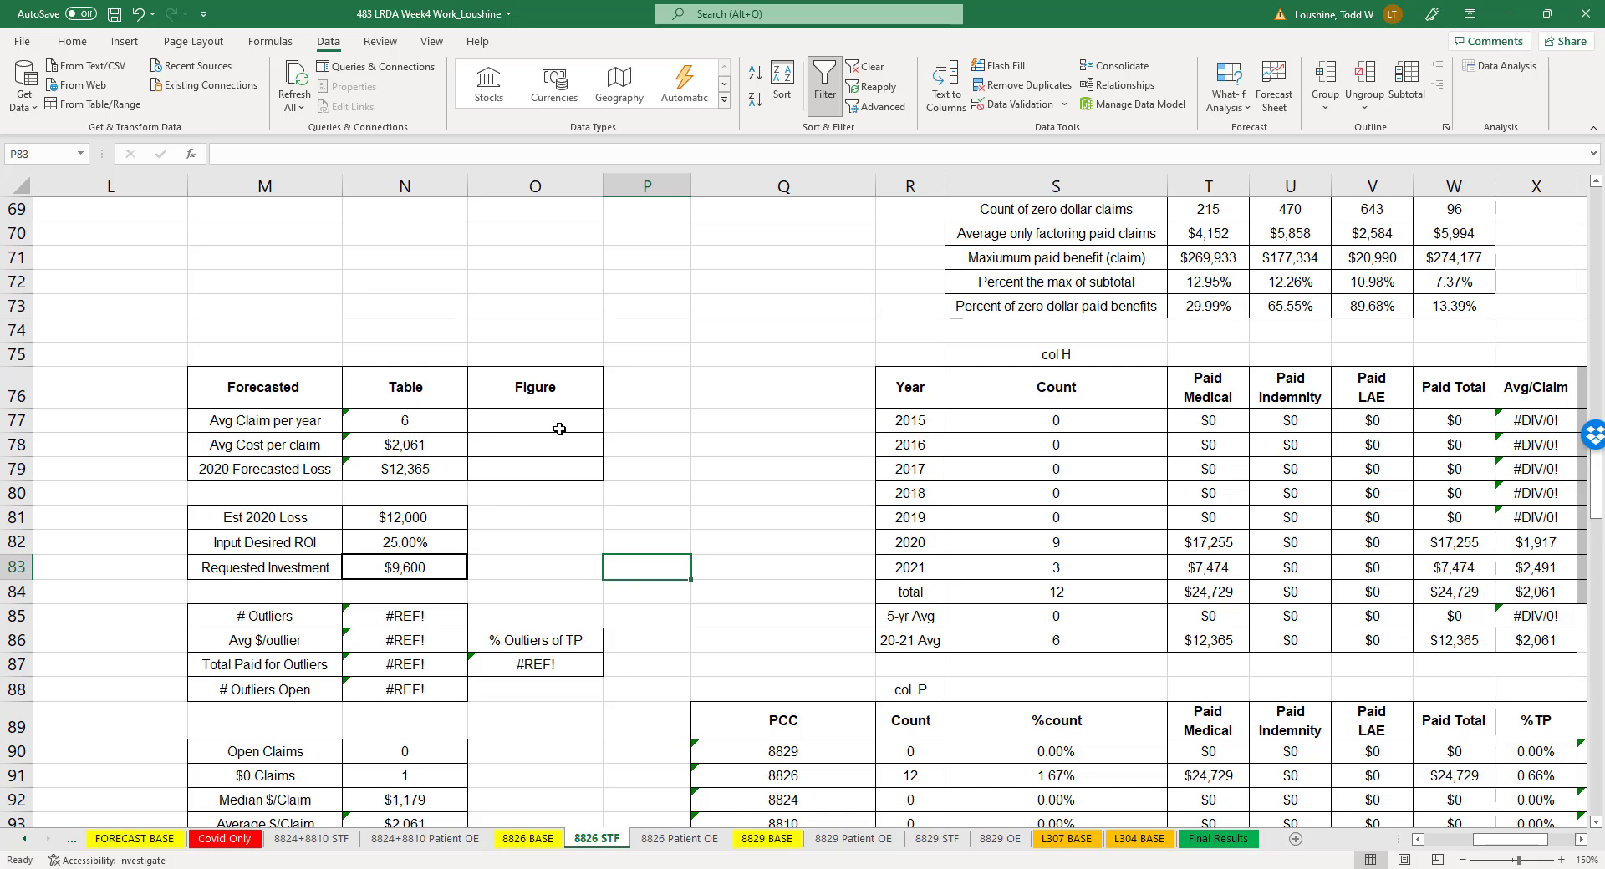
pyautogui.click(1095, 572)
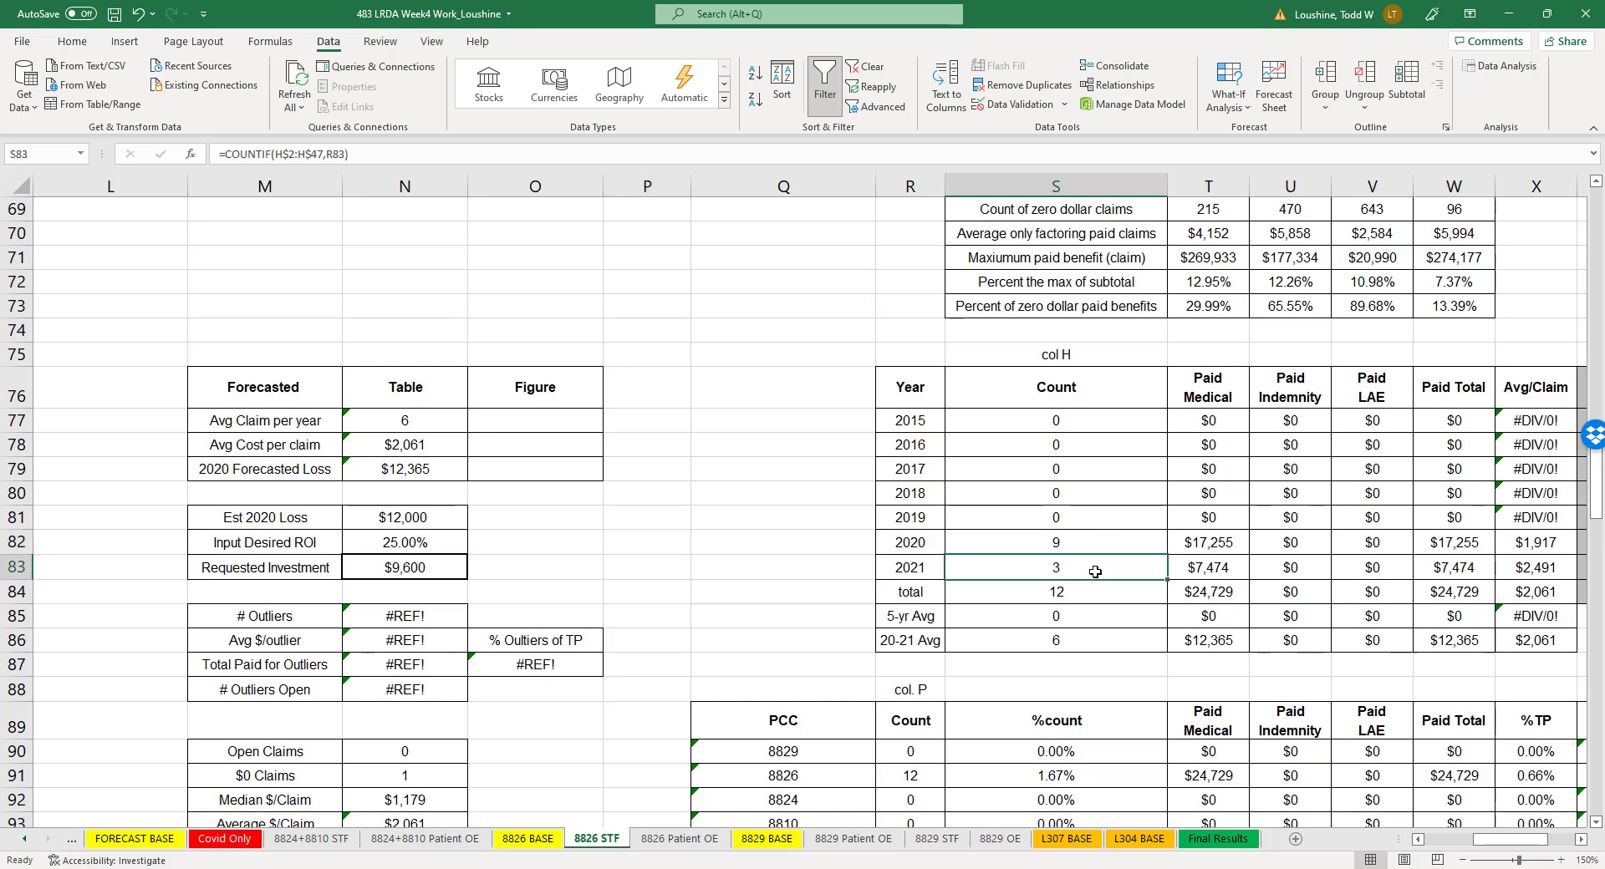
pyautogui.click(1459, 564)
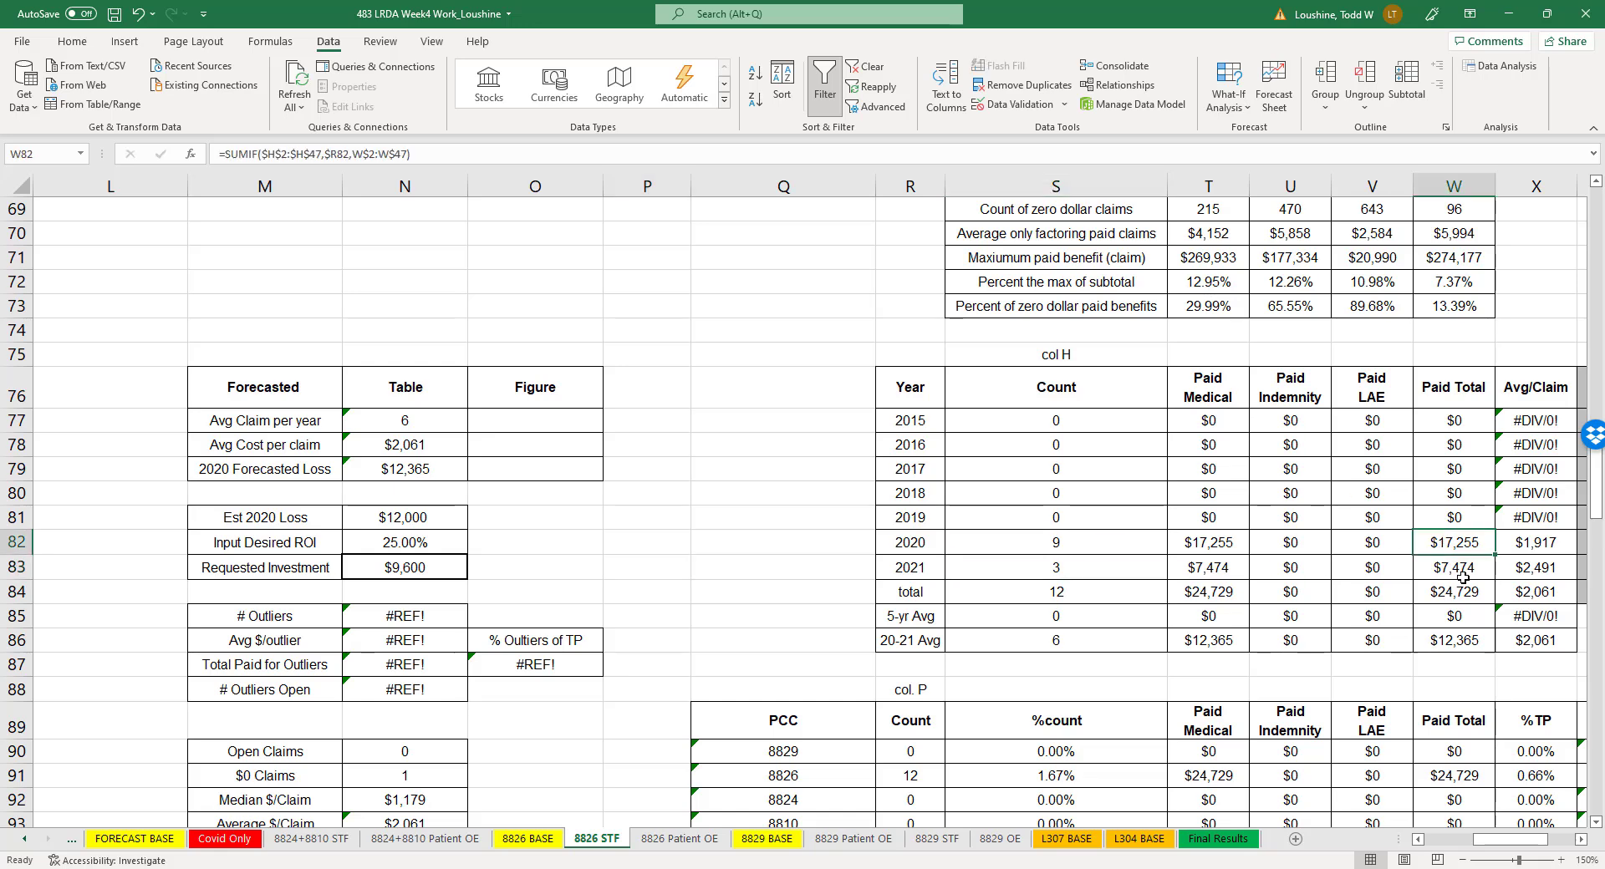
pyautogui.click(581, 522)
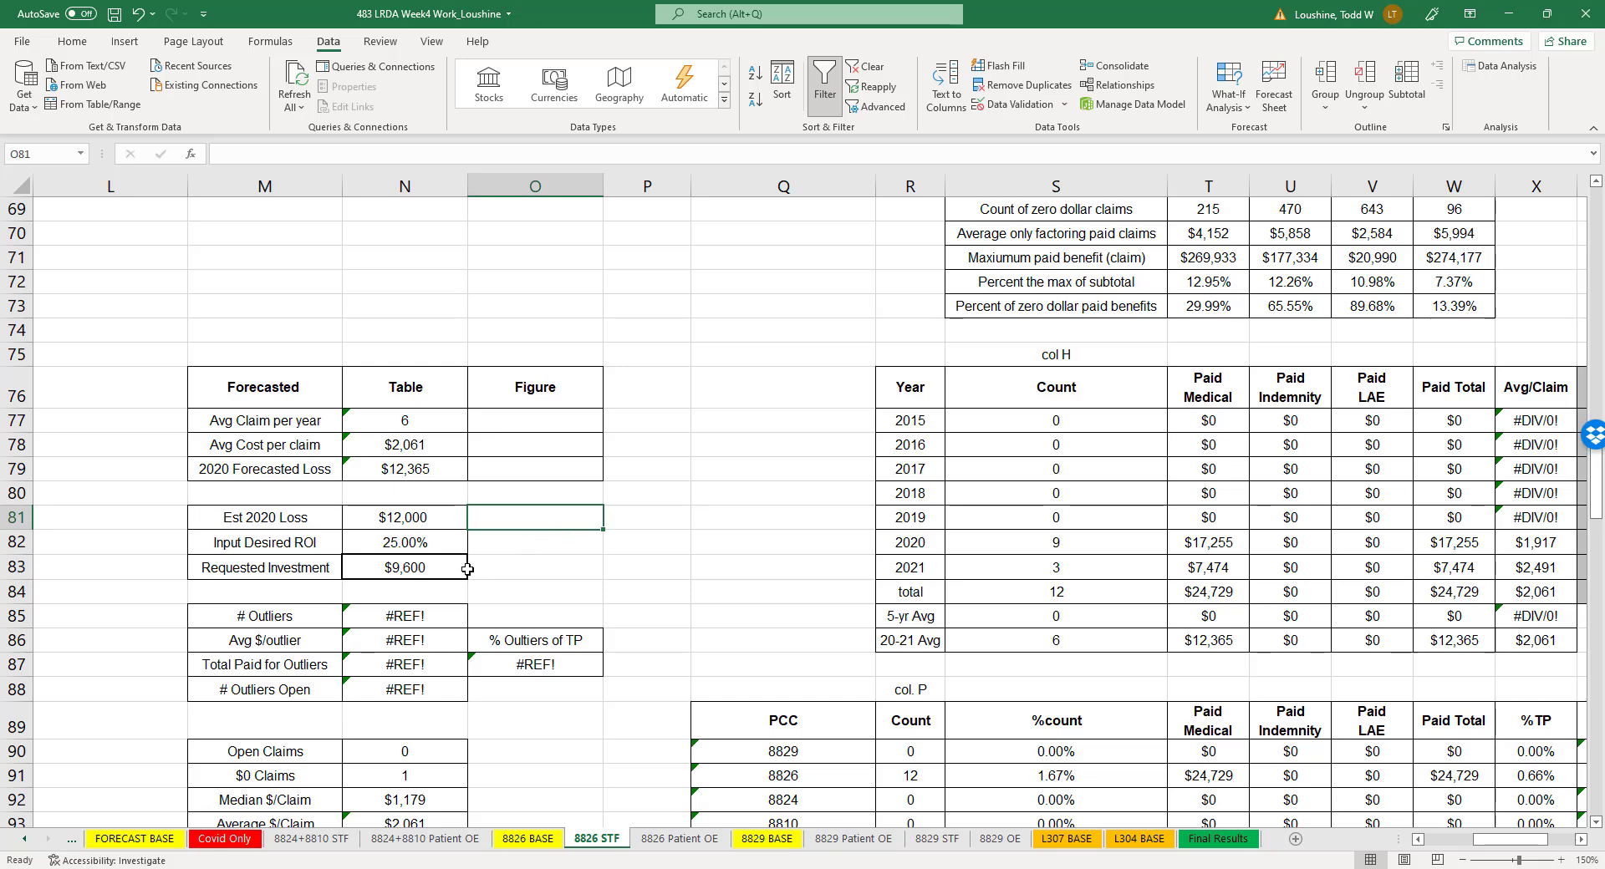
pyautogui.click(448, 515)
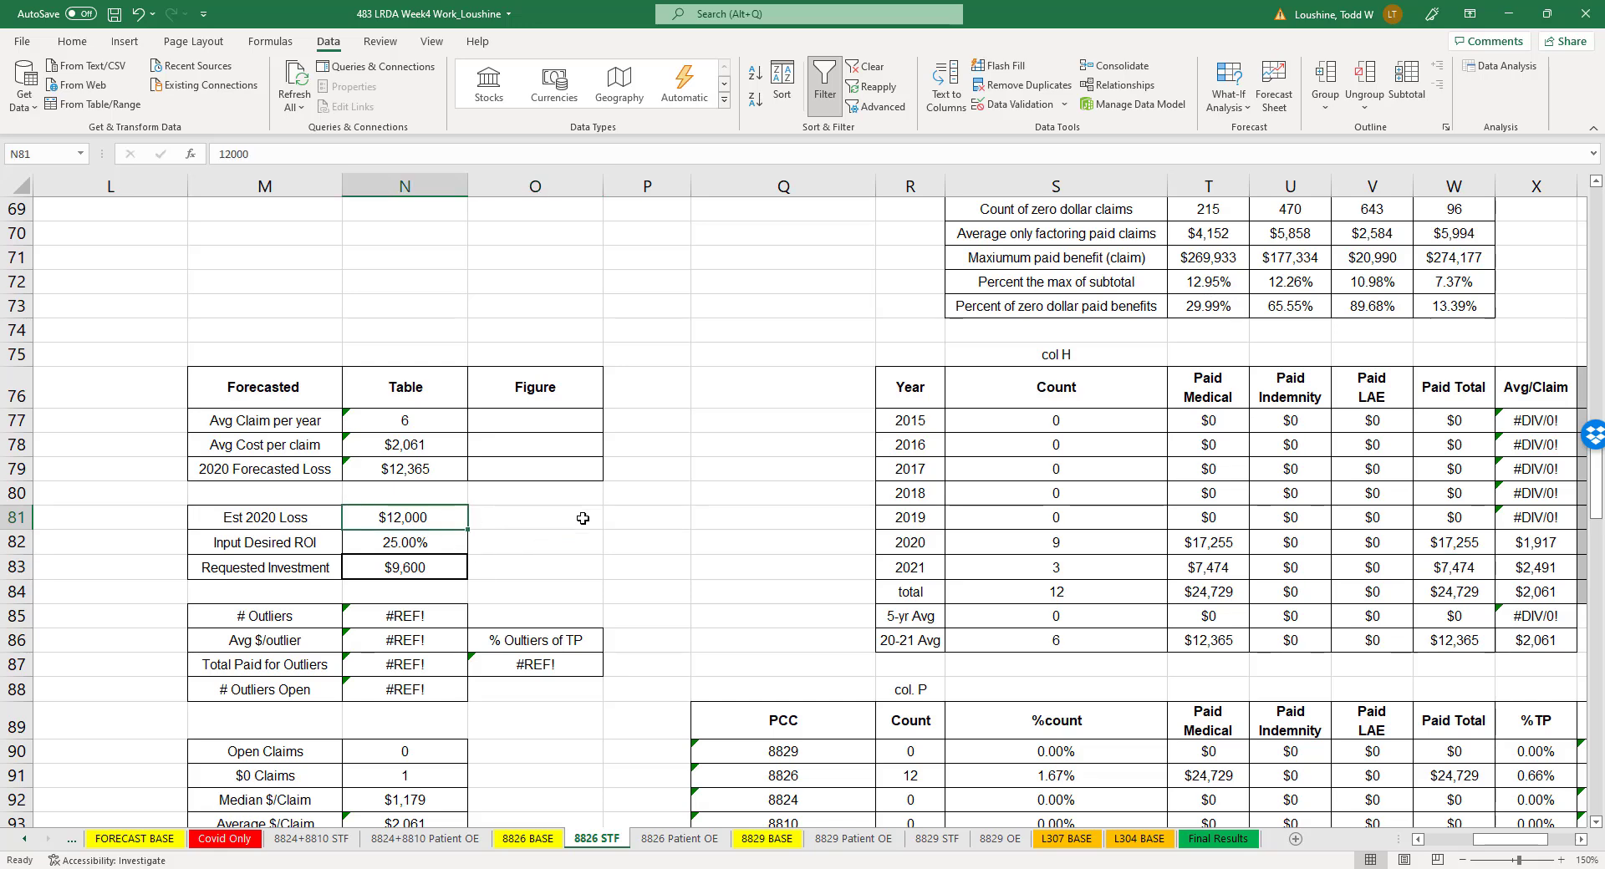
pyautogui.click(665, 512)
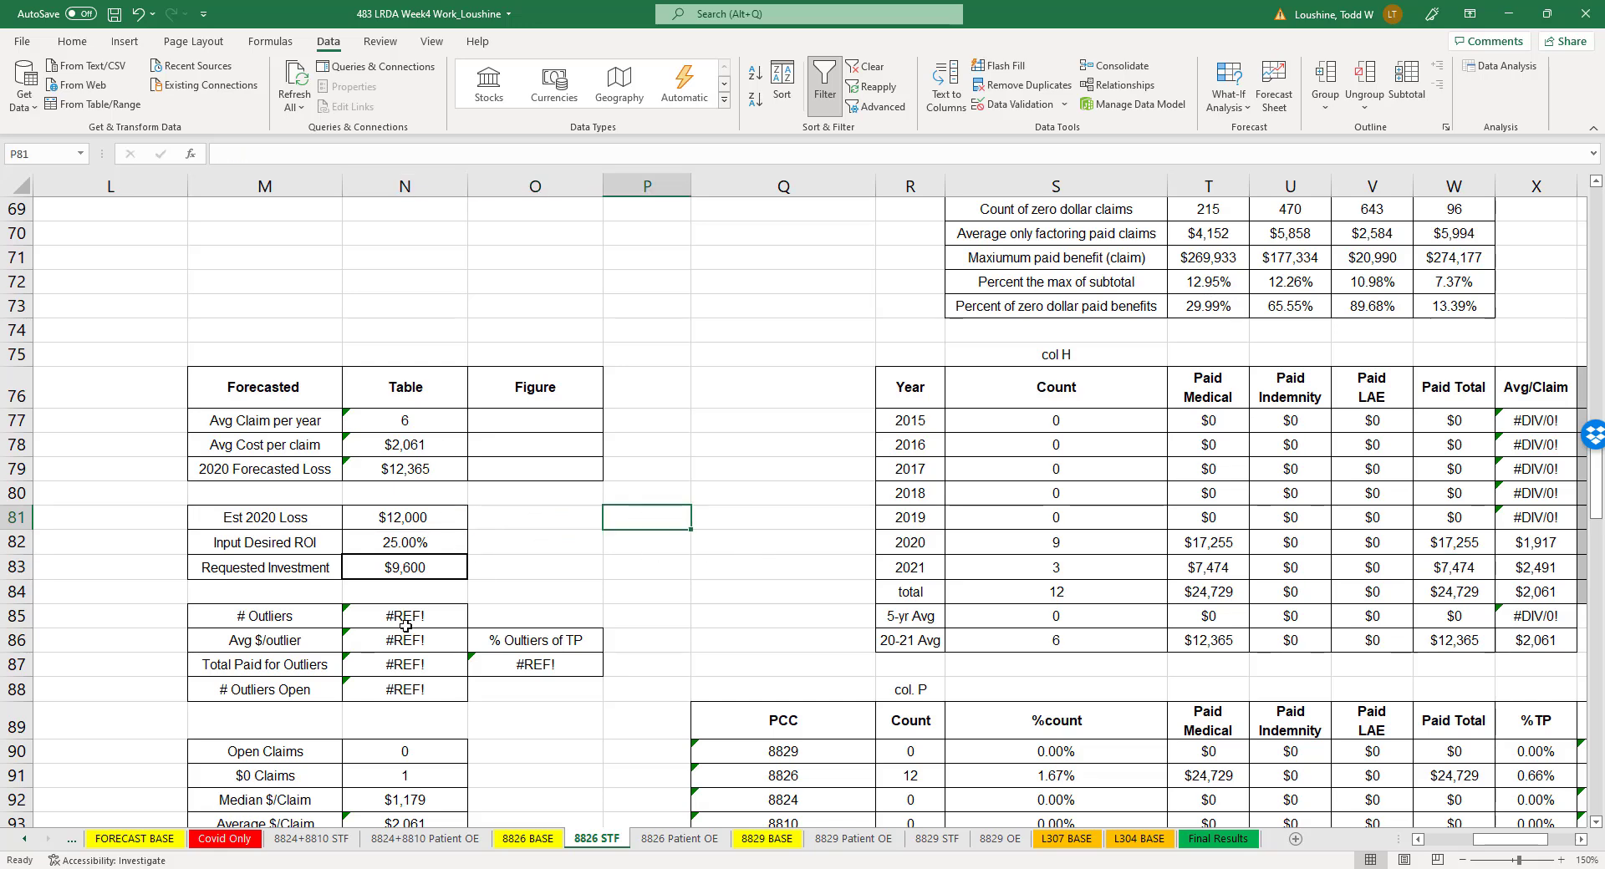
# - Set the Est 2020 Loss in cell N79 of the 8826 Patient OE sheet to 6500
pyautogui.click(707, 838)
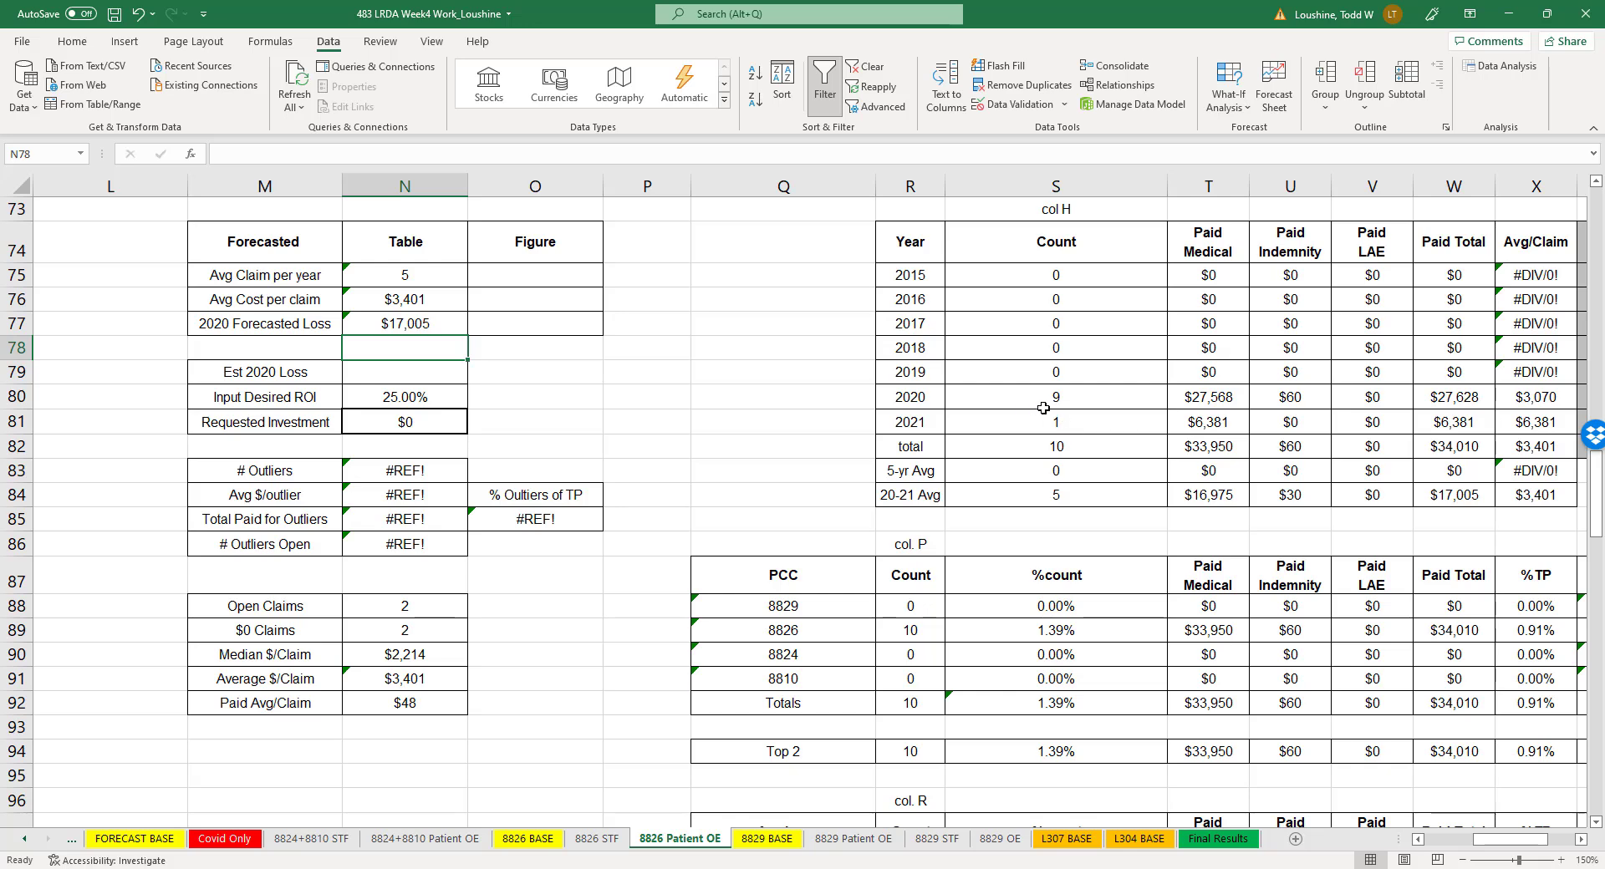
pyautogui.click(1482, 396)
pyautogui.click(681, 406)
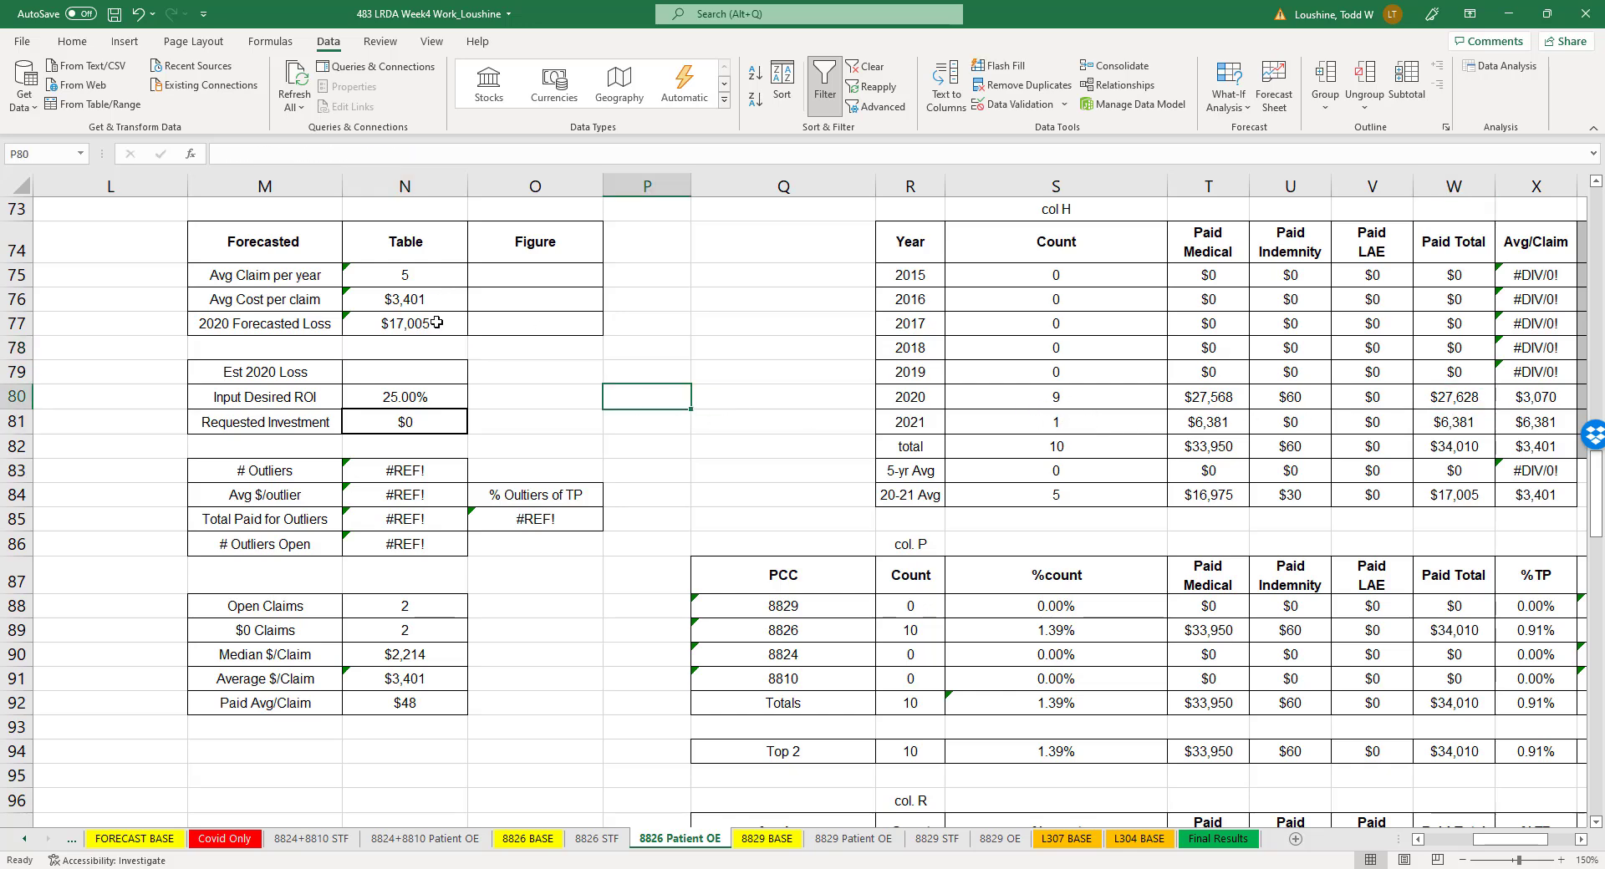
pyautogui.click(431, 370)
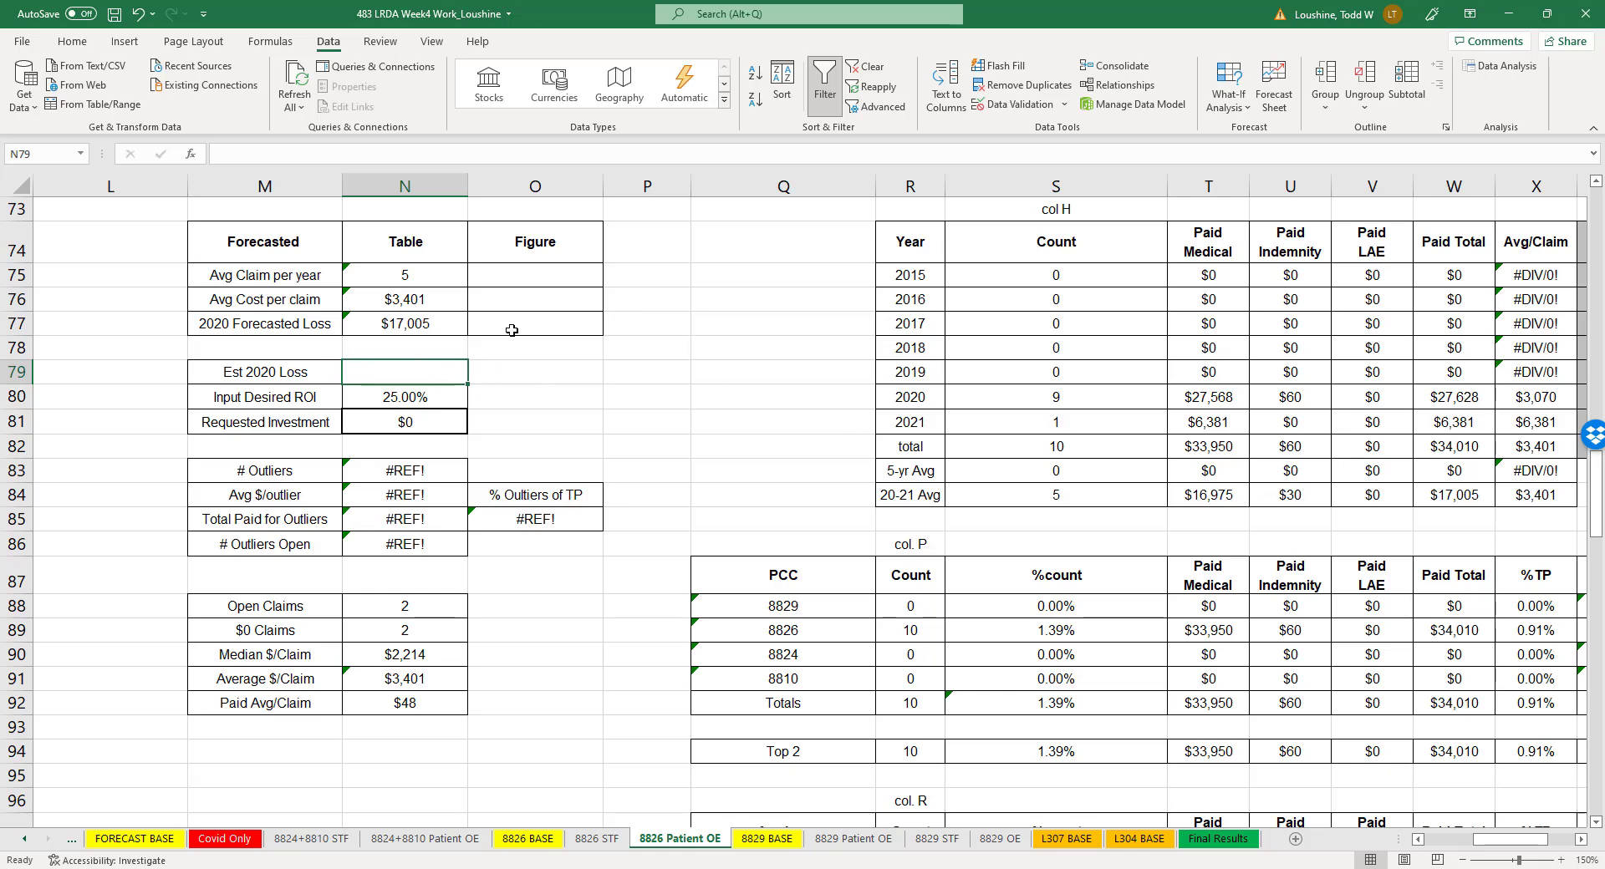
pyautogui.write('6500')
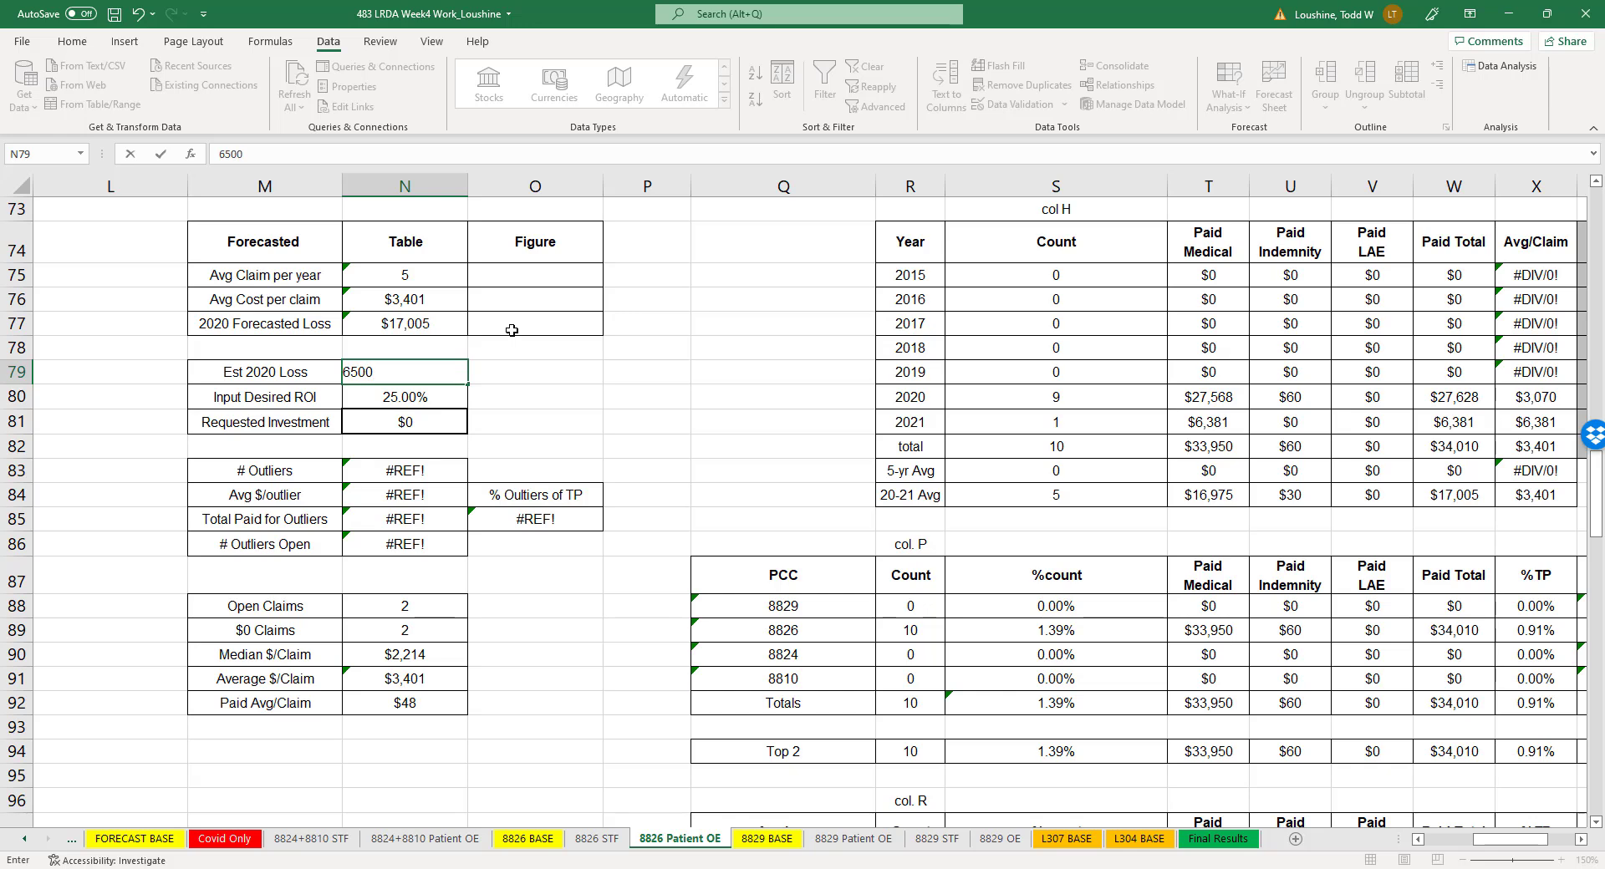
pyautogui.press('Return')
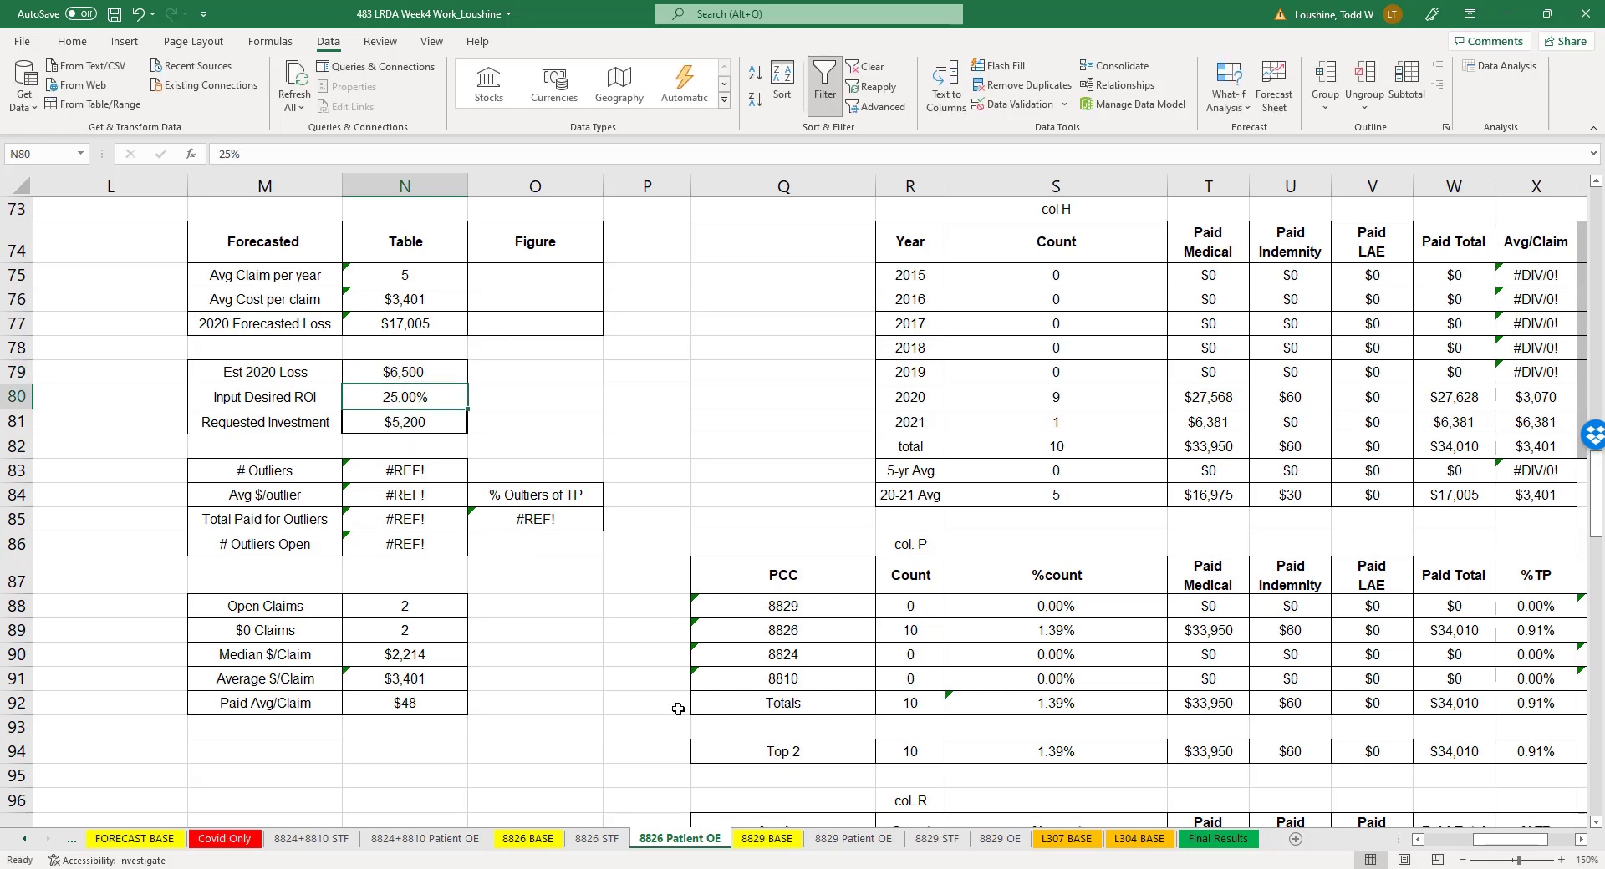
# - Change the Est 2020 Loss in cell N81 of the 8826 STF sheet to 7000
pyautogui.click(596, 838)
pyautogui.scroll(-2, 611, 532)
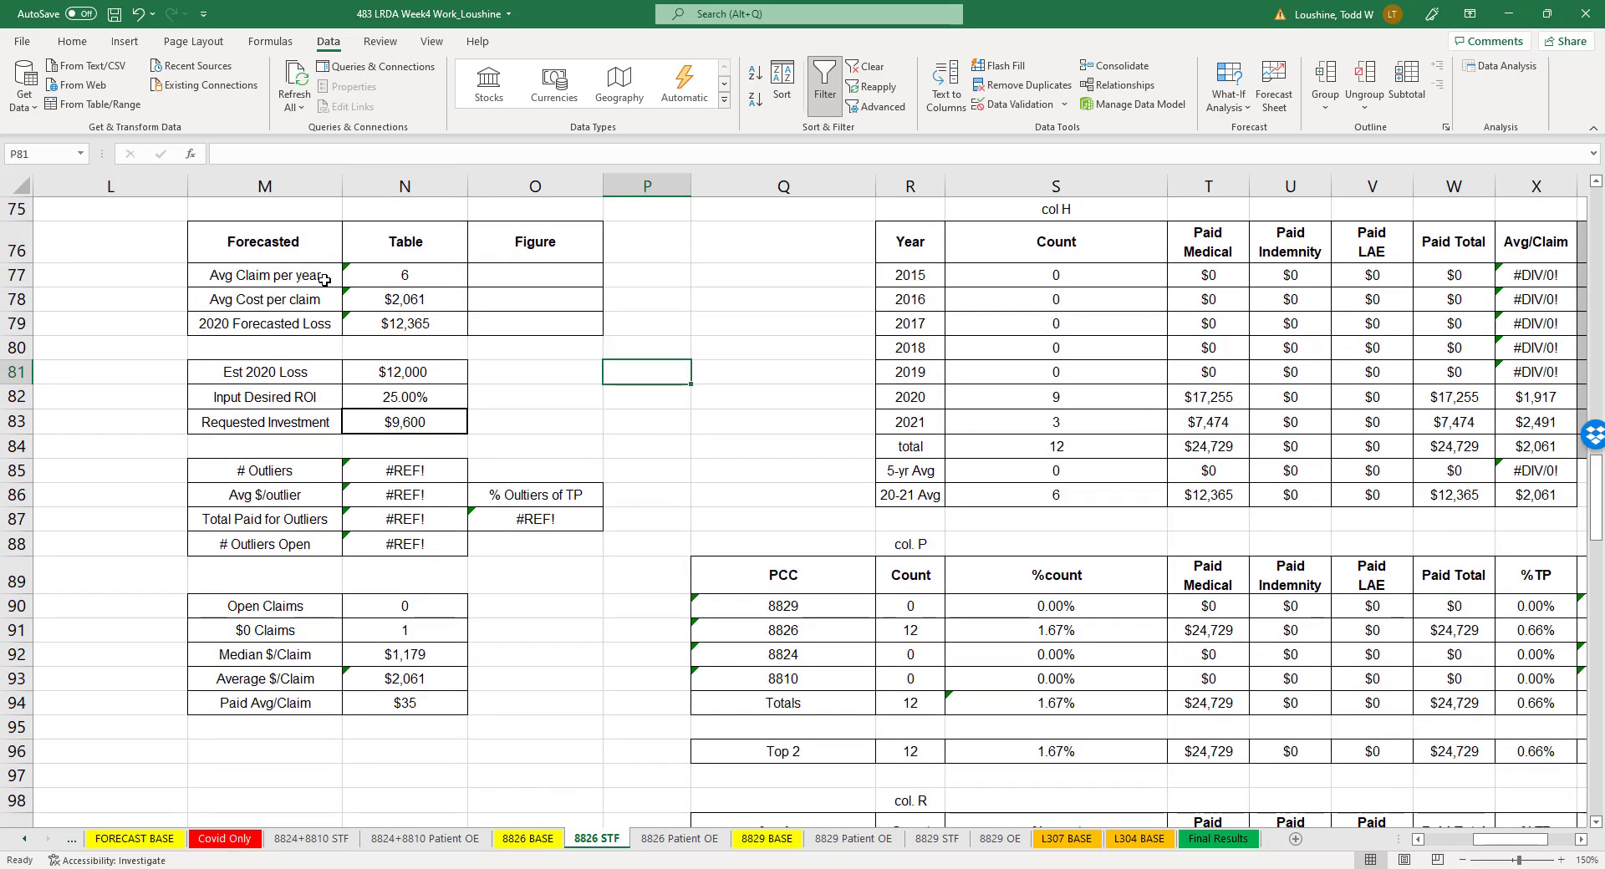
pyautogui.click(396, 276)
pyautogui.click(425, 326)
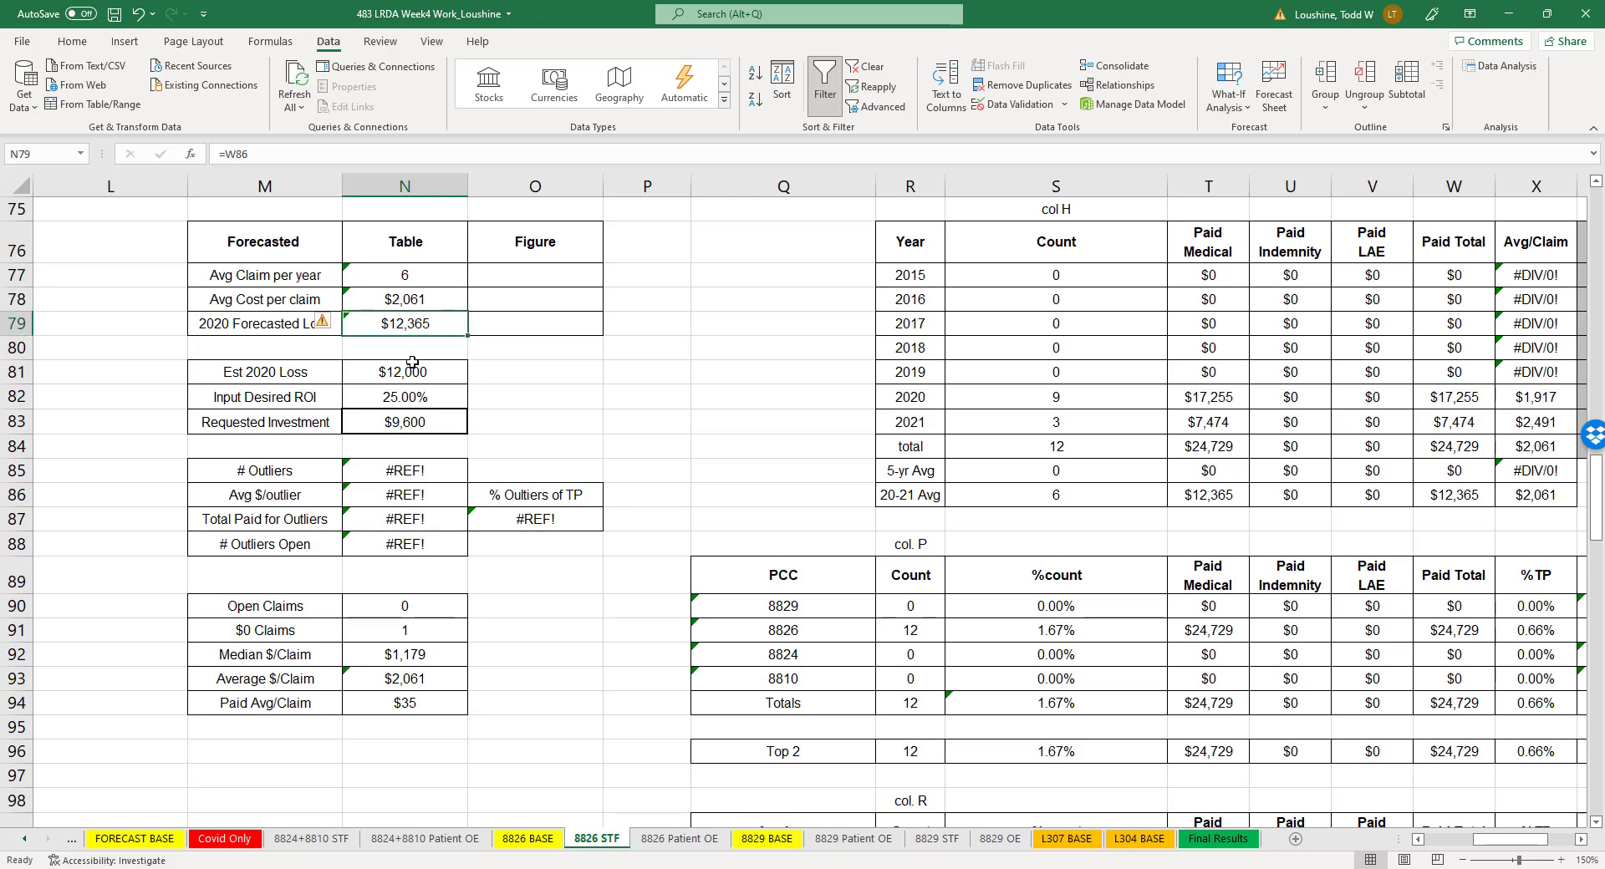
pyautogui.click(412, 363)
pyautogui.write('7')
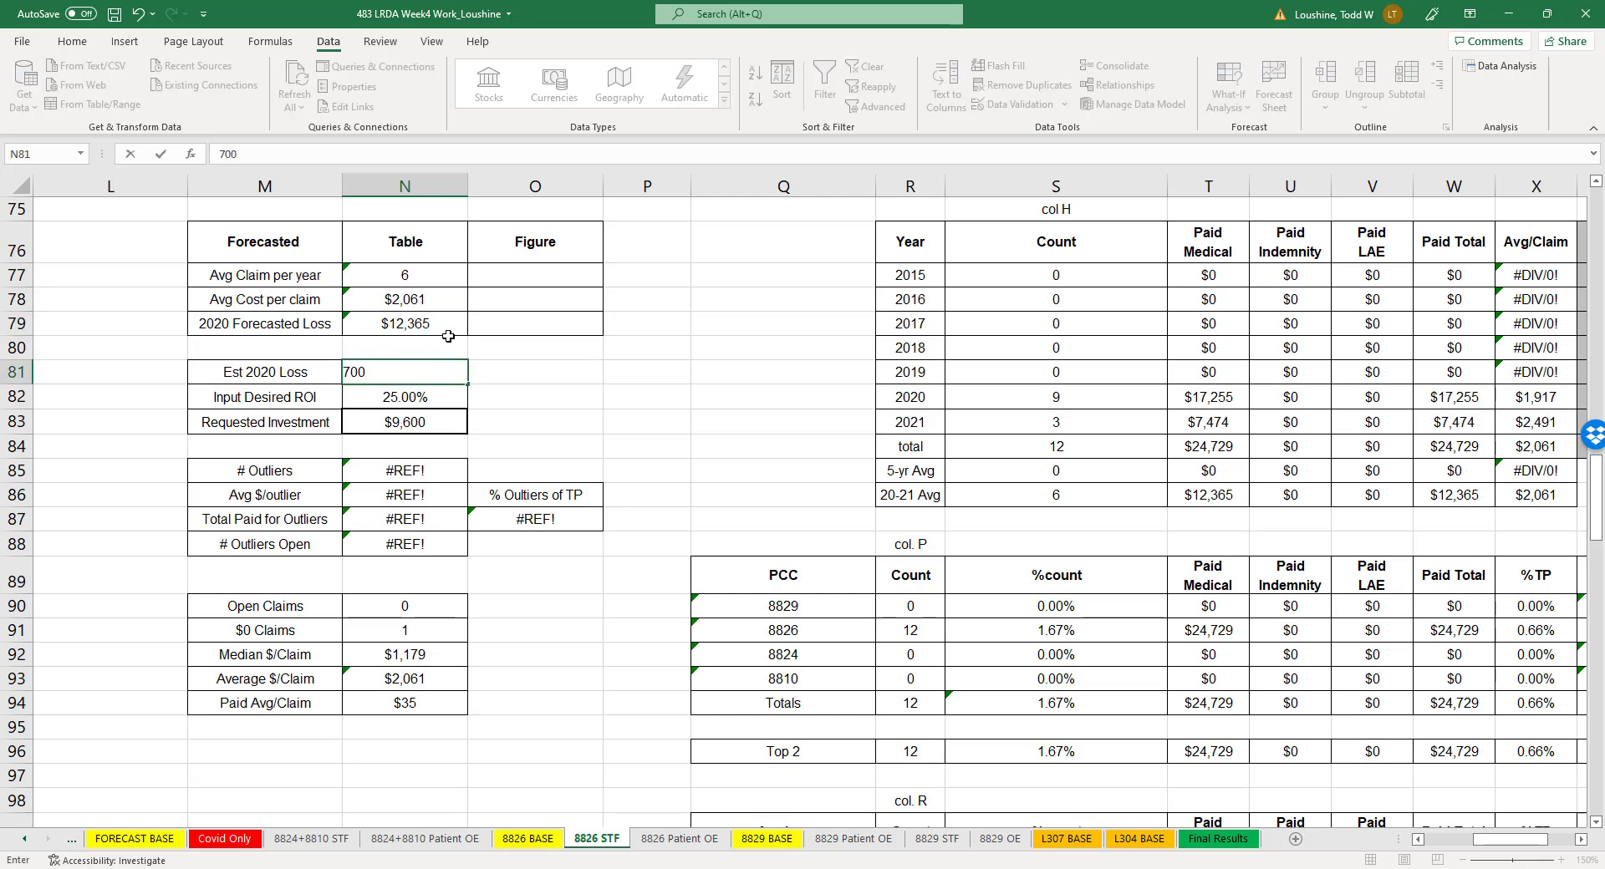
pyautogui.press('Return')
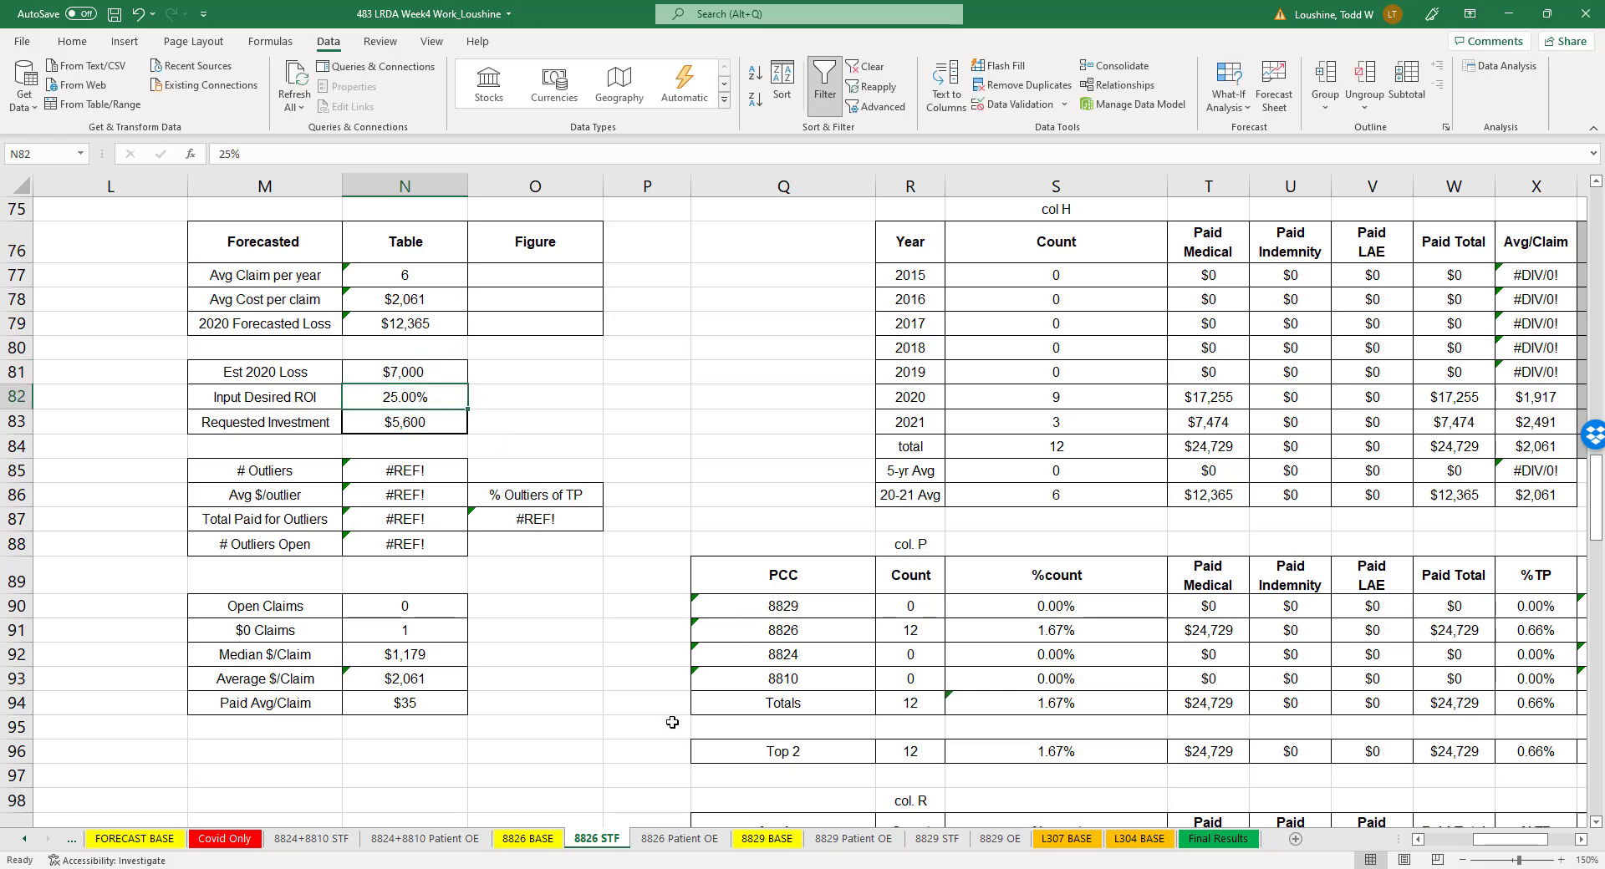
# - Check the 8826 Patient OE estimate, and examine the 2020 and 2021 counts and 2021 paid total on the 8824+8810 STF sheet
pyautogui.click(677, 838)
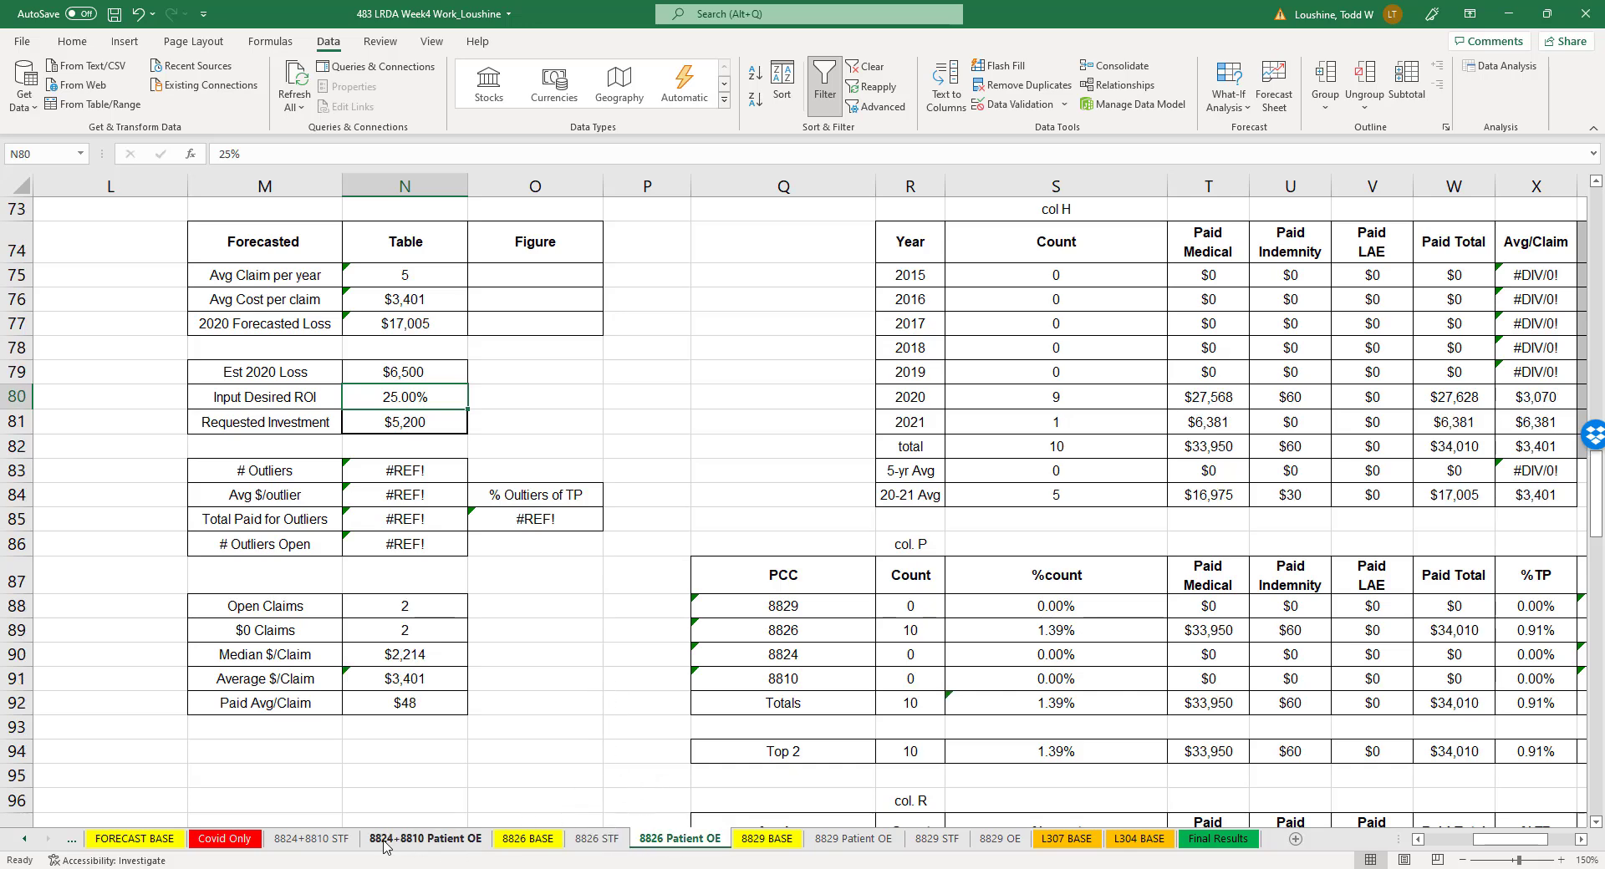
pyautogui.click(314, 844)
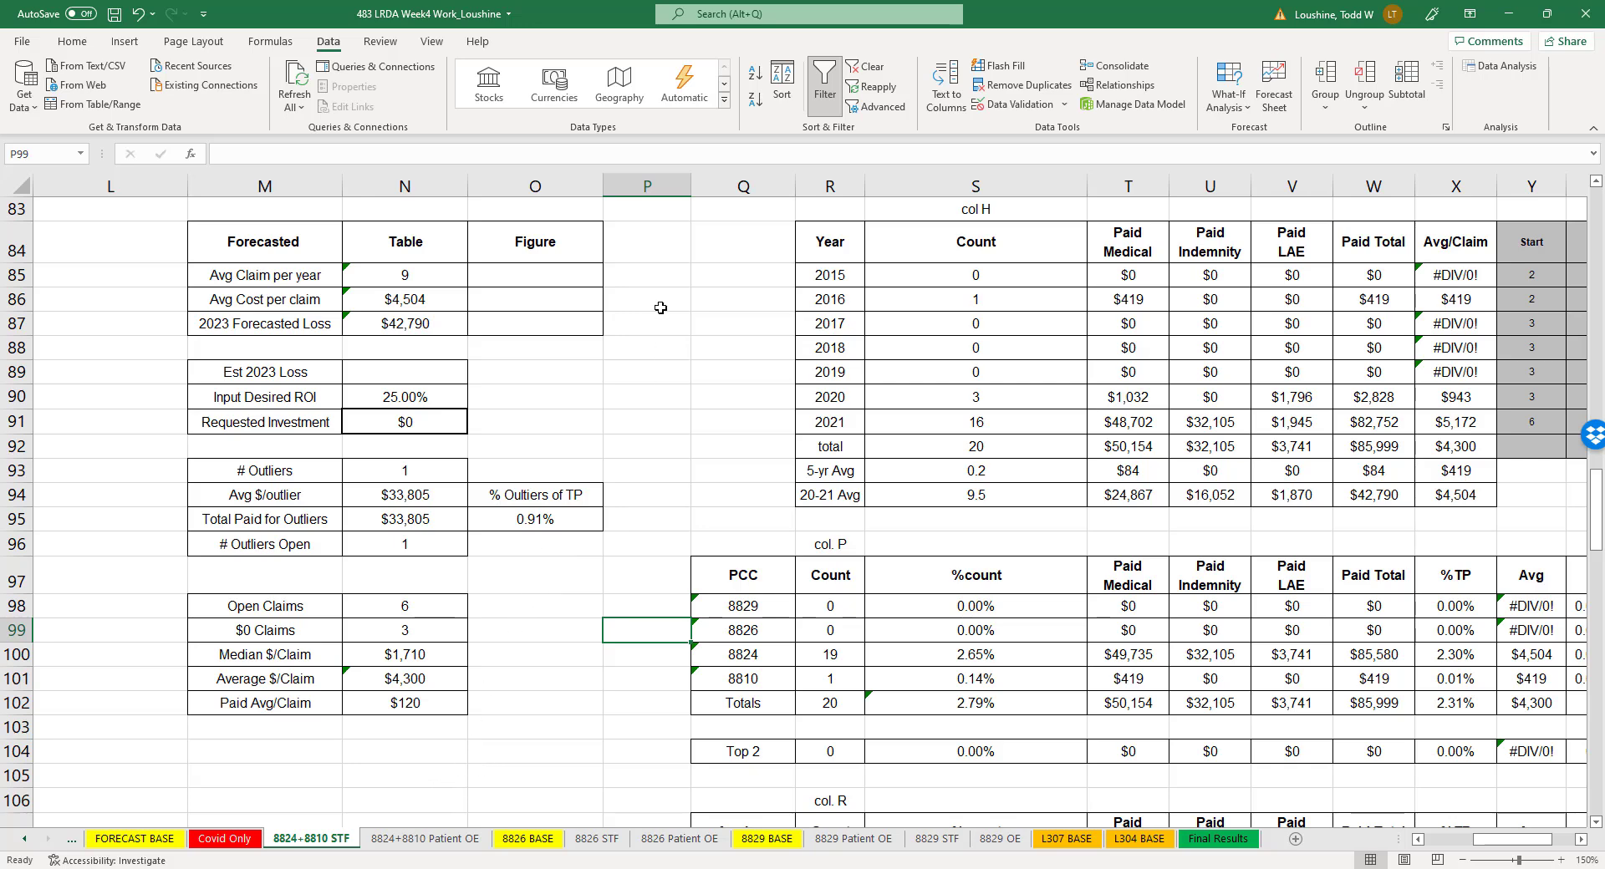
pyautogui.click(986, 395)
pyautogui.click(1000, 419)
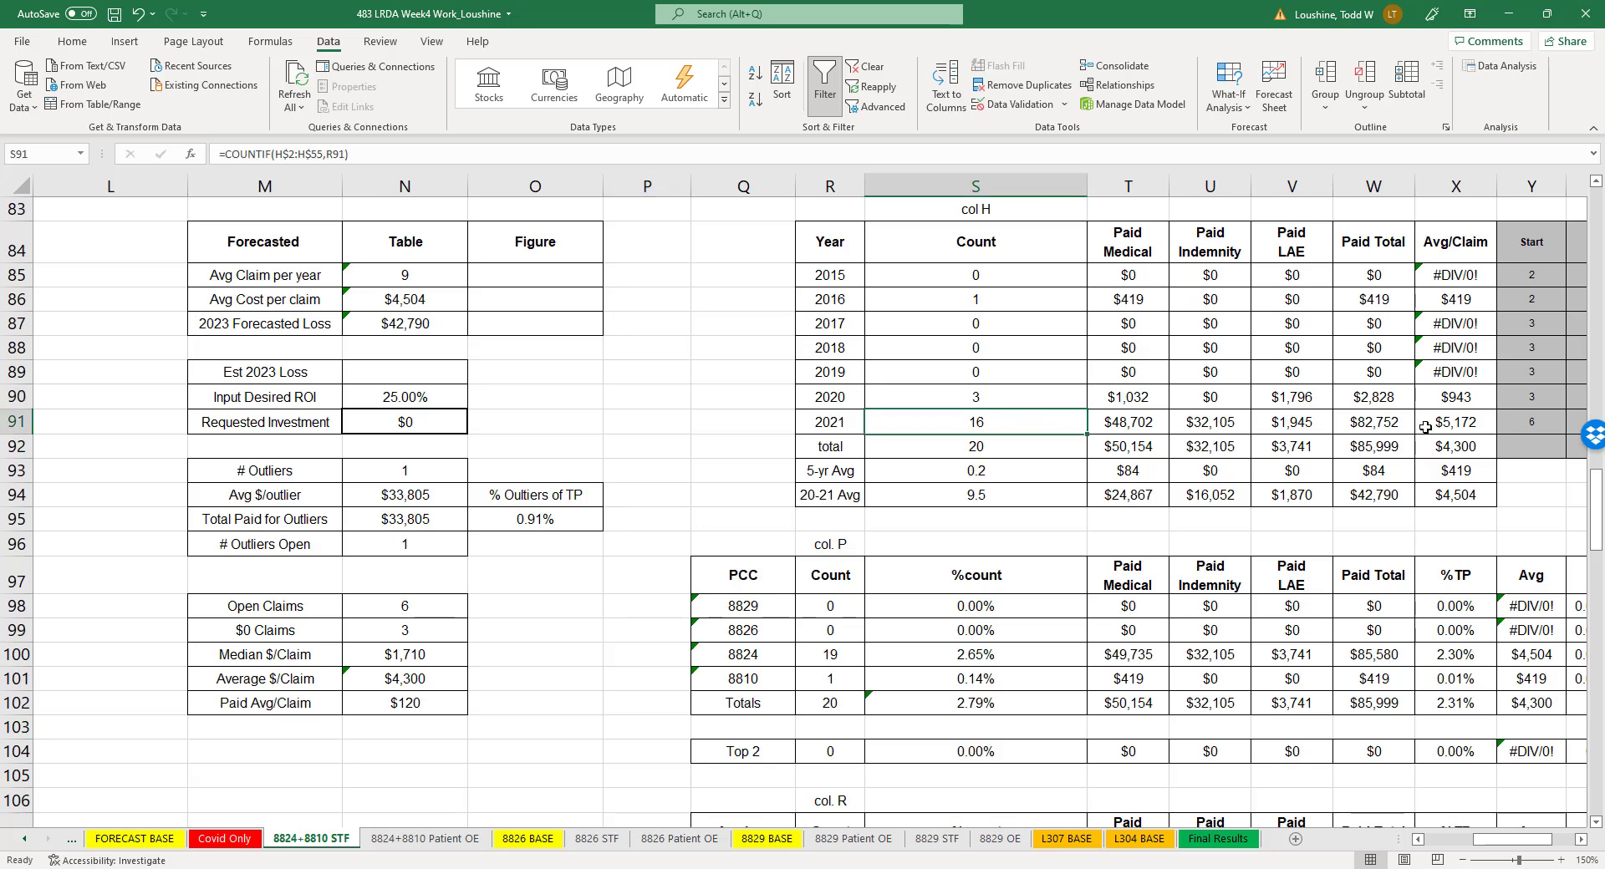
pyautogui.click(1385, 424)
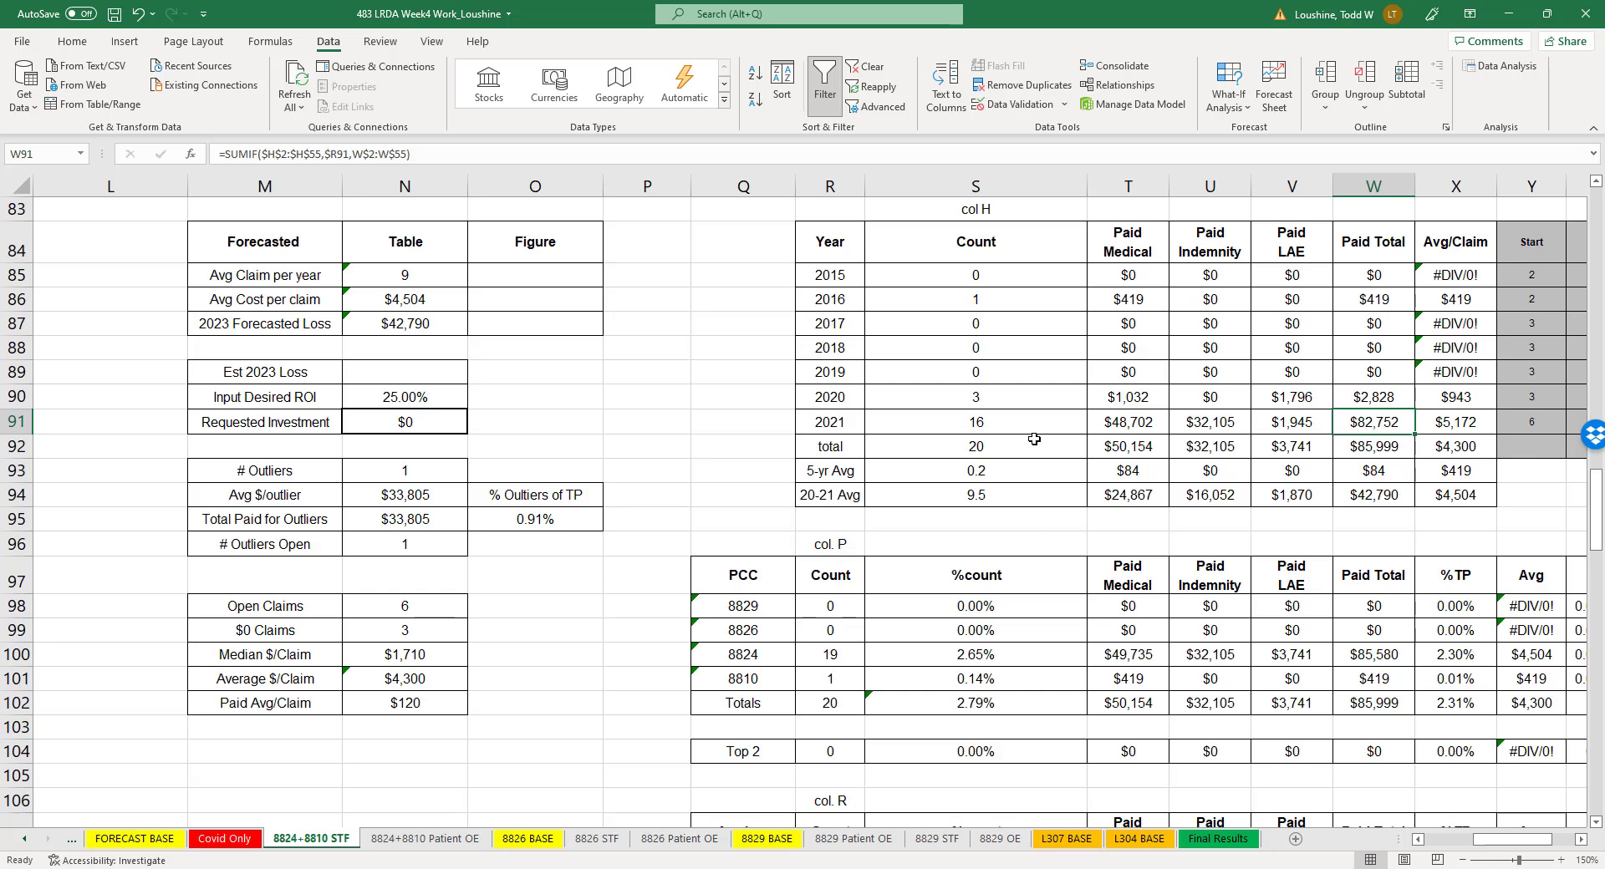
# - Set the Est 2023 Loss in cell N79 of the 8824+8810 Patient OE sheet to 3500
pyautogui.click(410, 845)
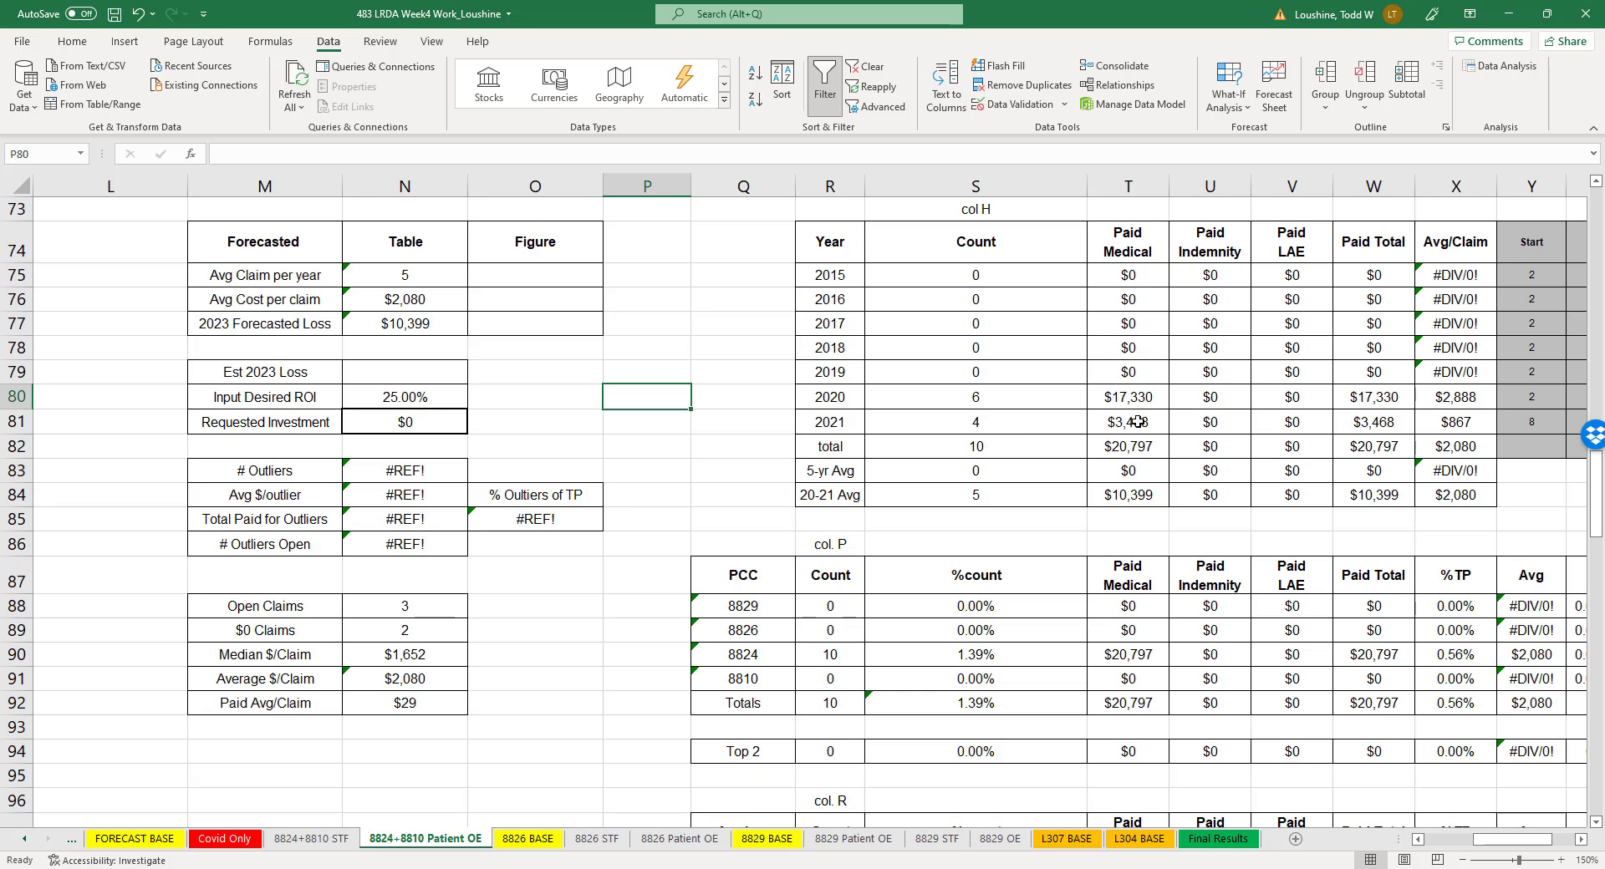
pyautogui.click(379, 371)
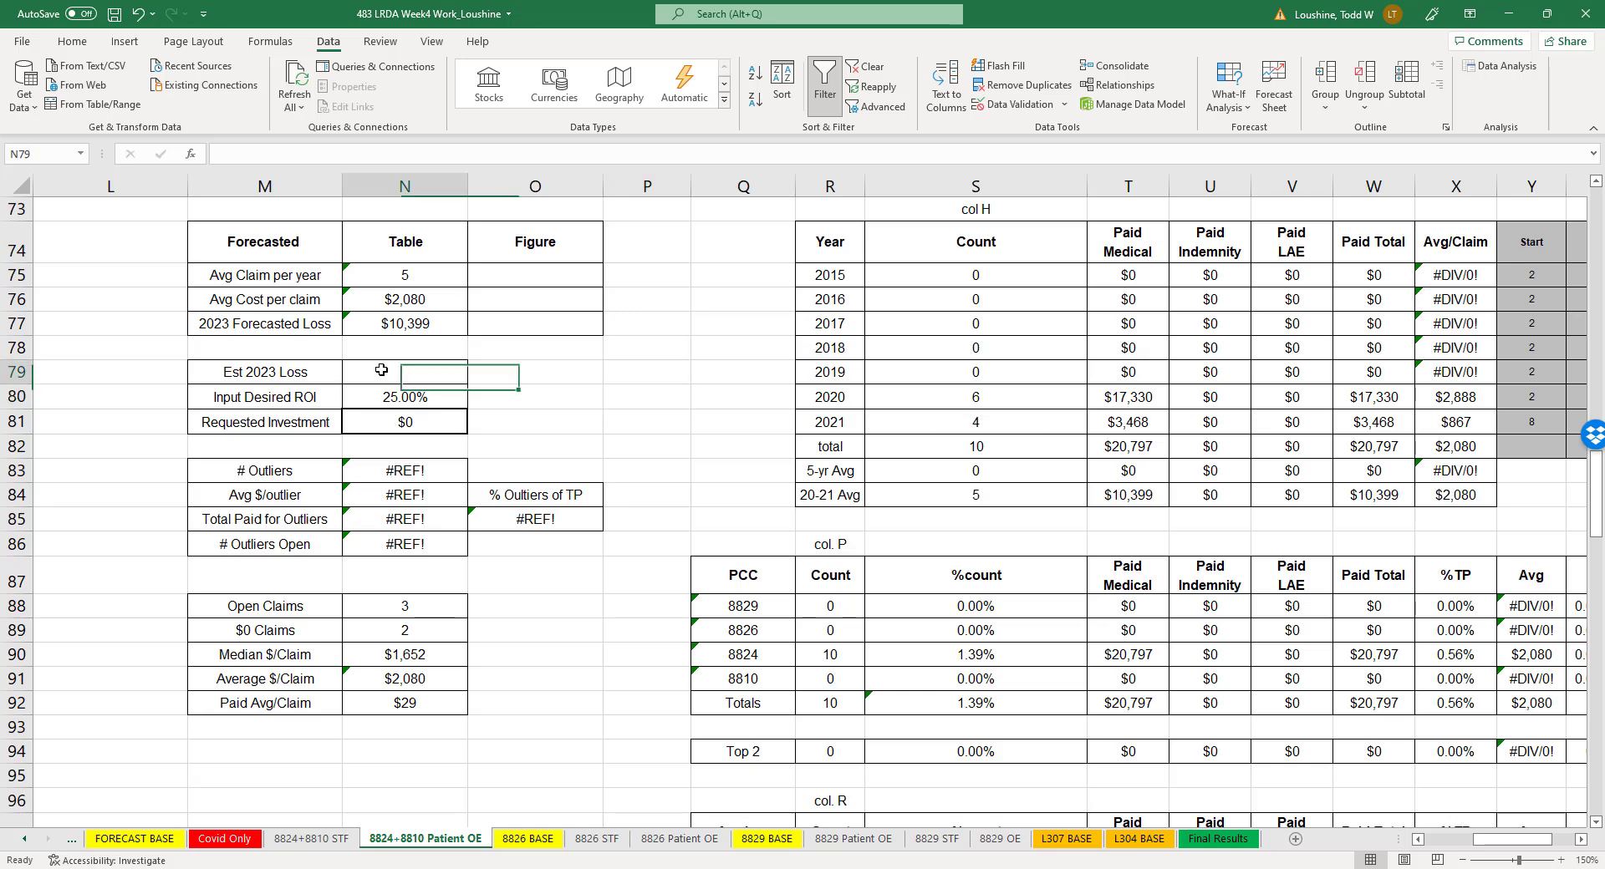
pyautogui.write('3,500')
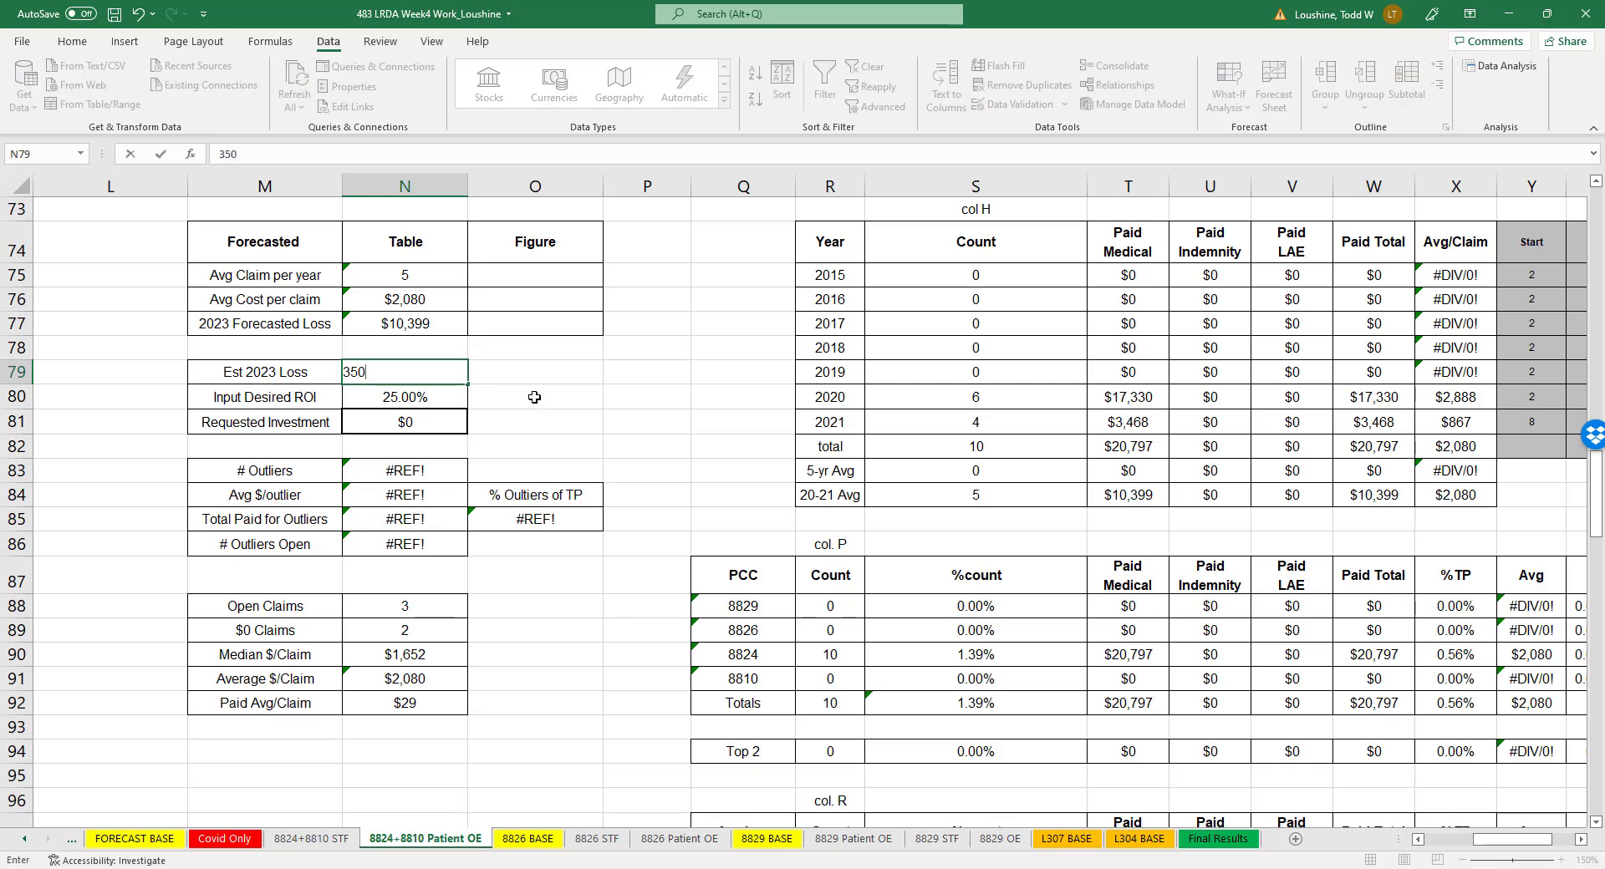
pyautogui.click(537, 398)
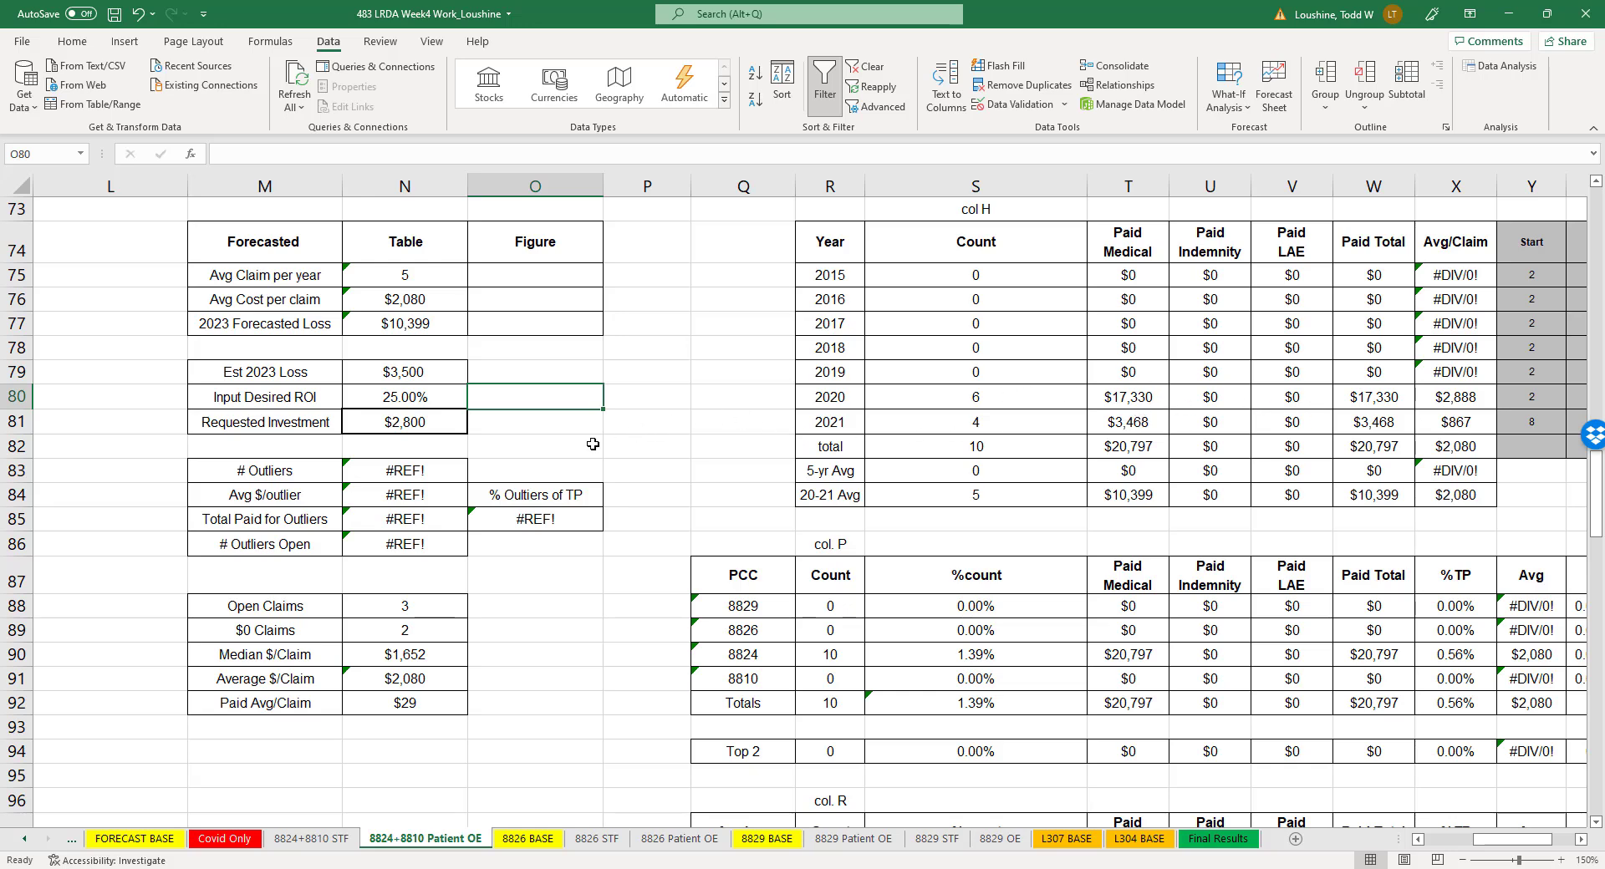
# - Examine the average outlier cost, 2020 claim count and average cost per claim on the 8824+8810 STF sheet
pyautogui.click(316, 840)
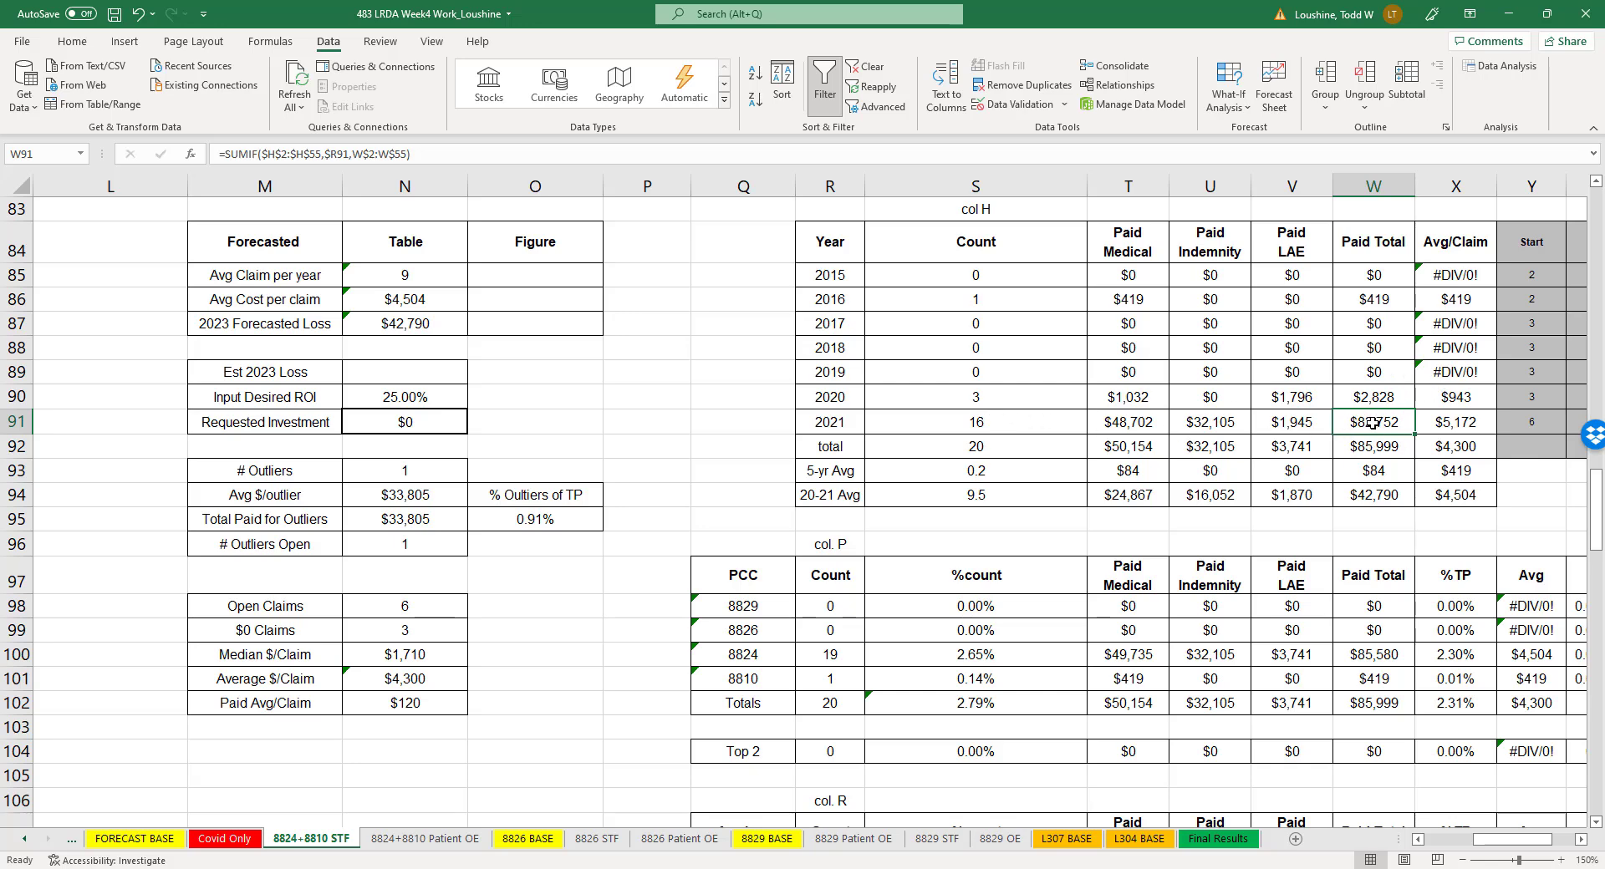
pyautogui.click(399, 499)
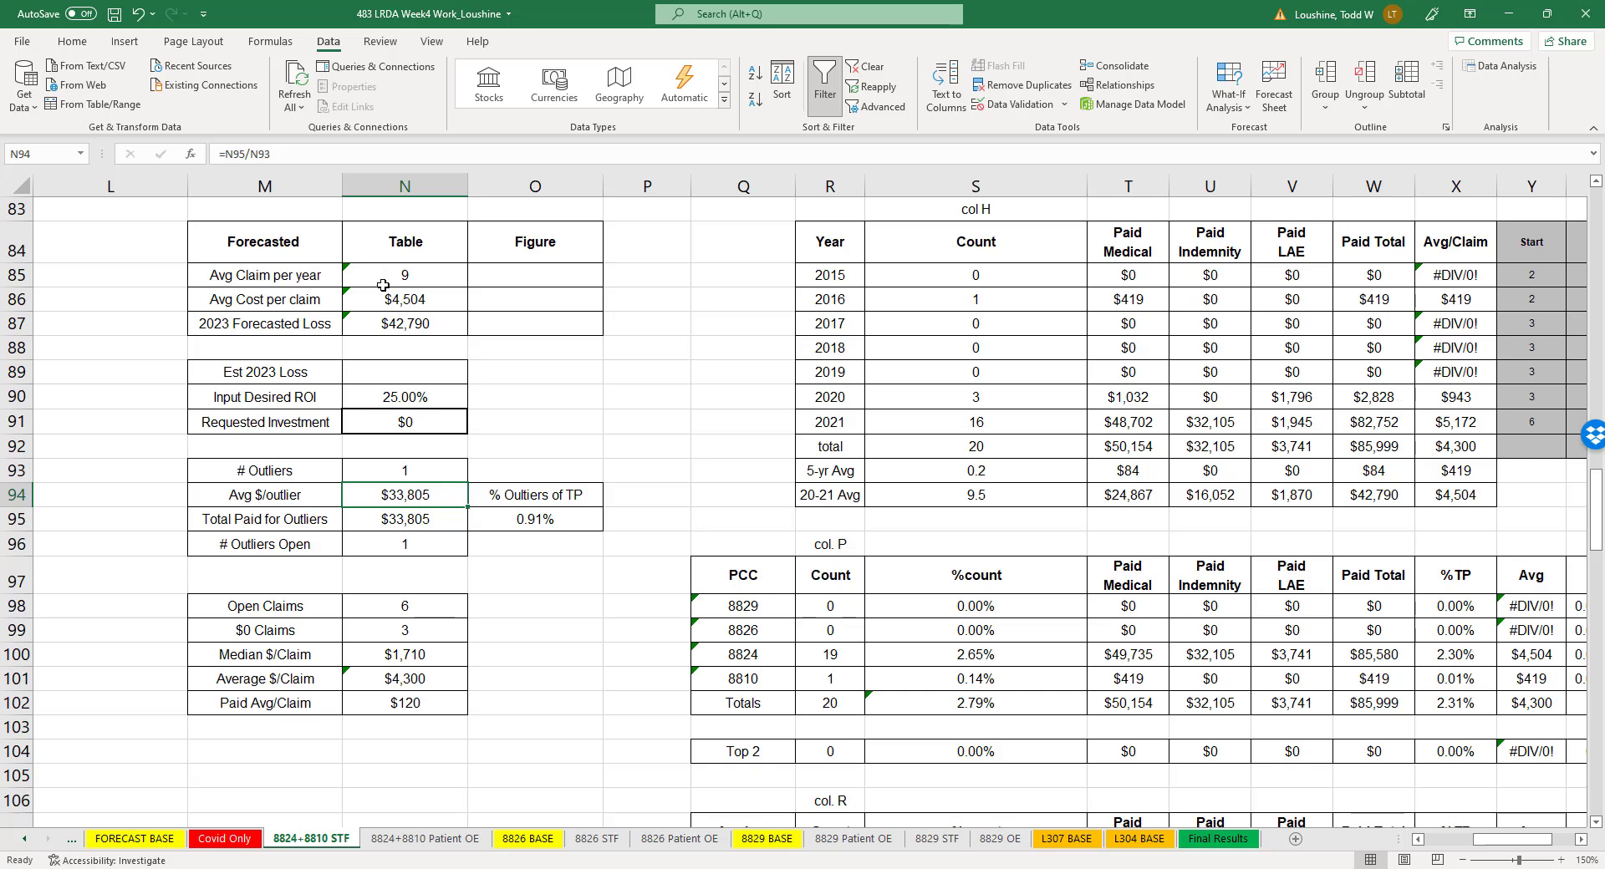
pyautogui.click(1000, 398)
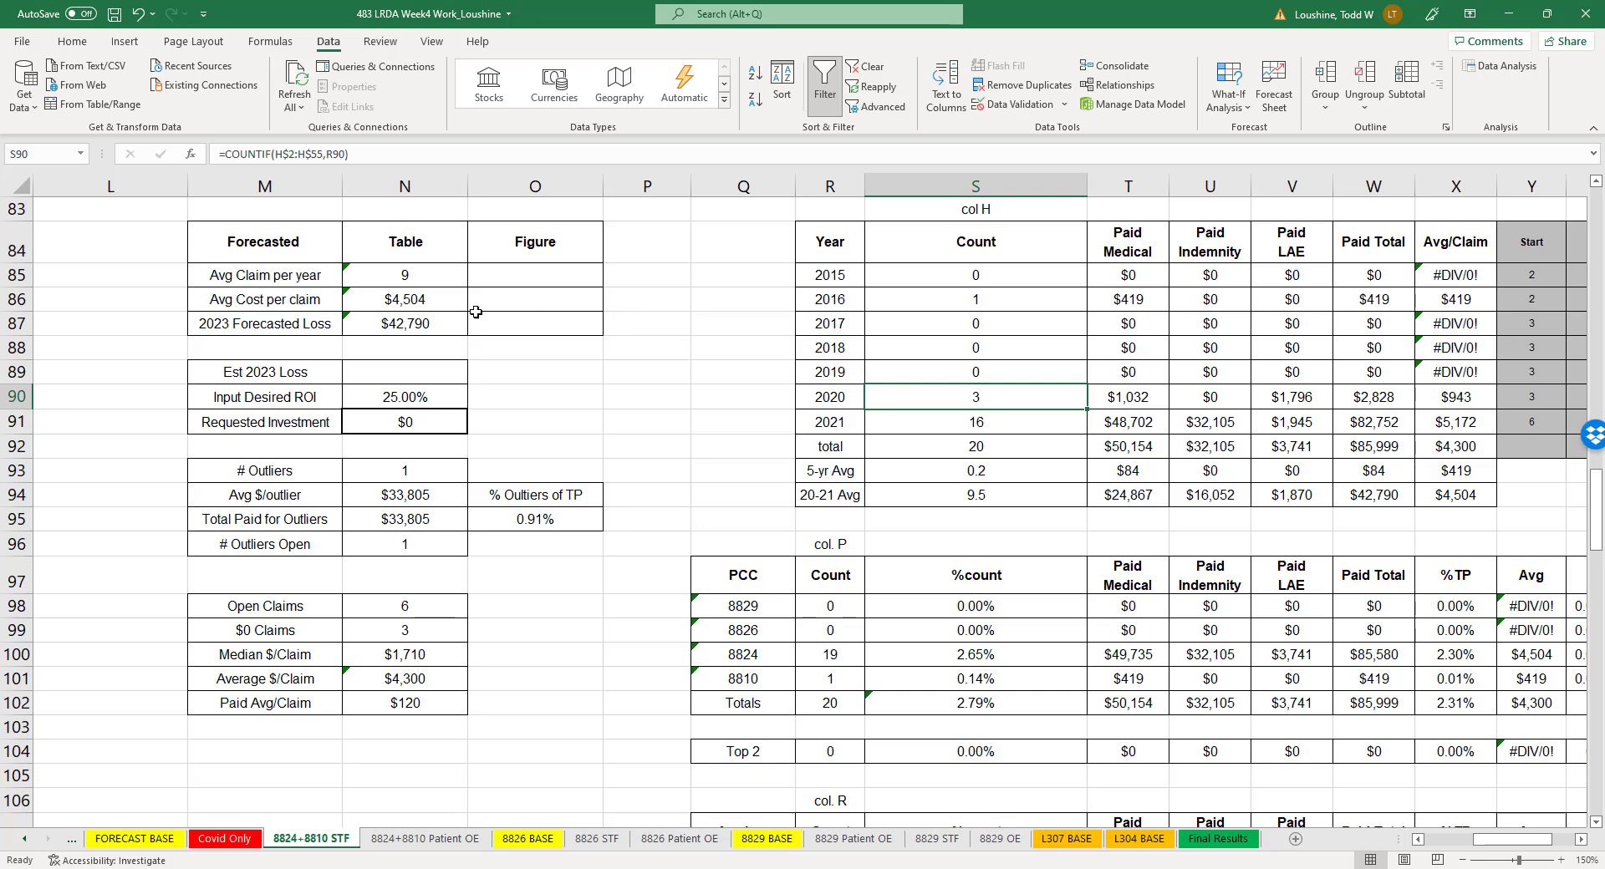
pyautogui.click(434, 301)
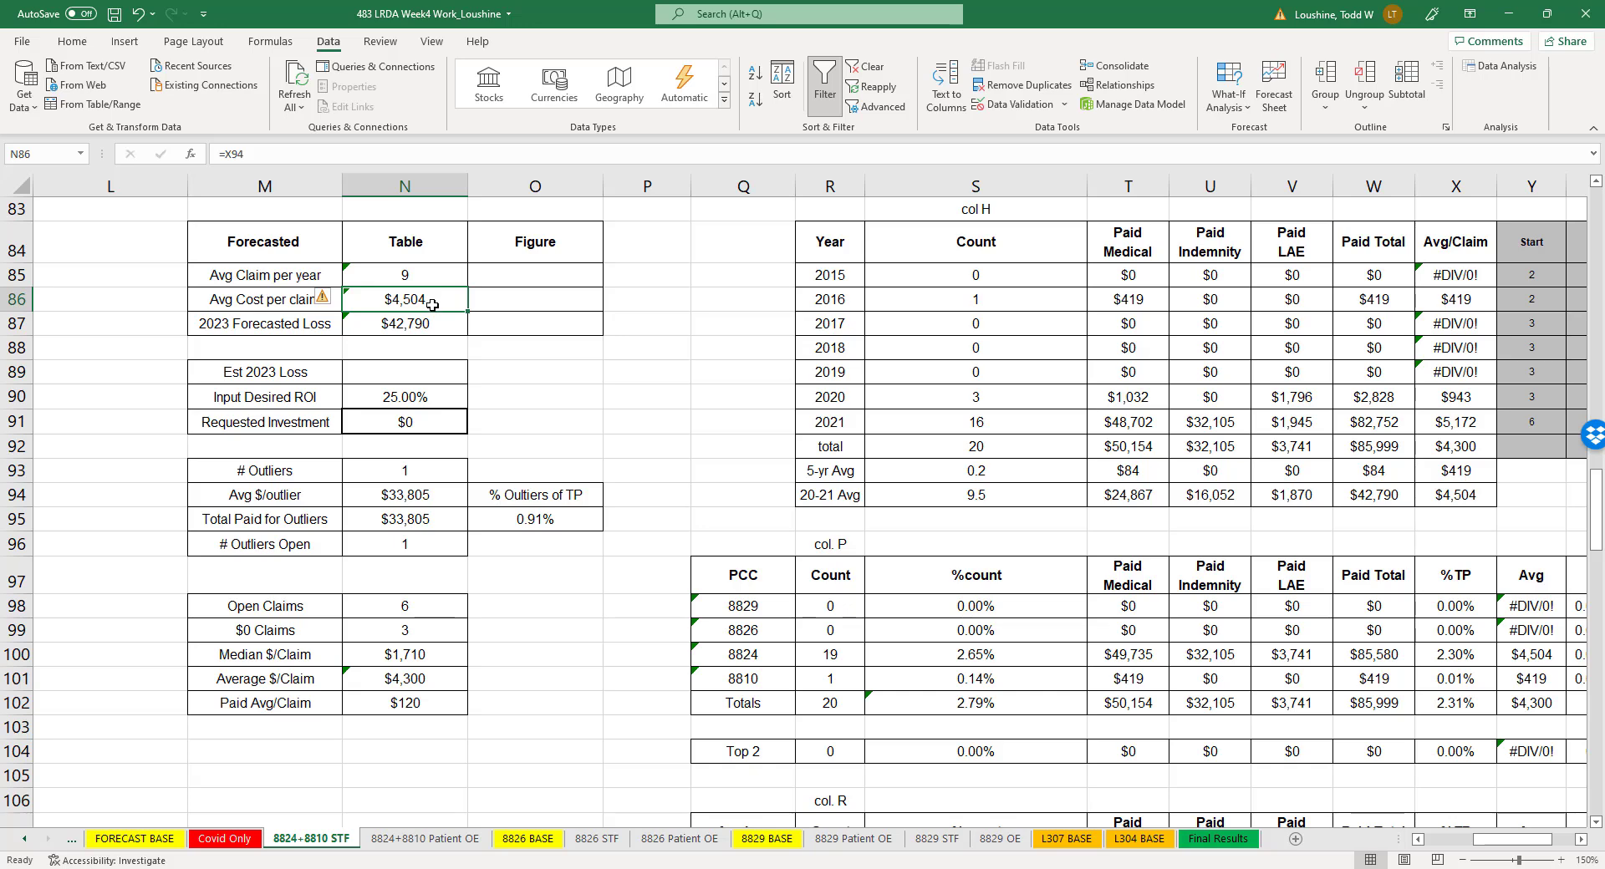
# - Try 9000 as the Est 2023 Loss in cell N89 of the 8824+8810 STF sheet, and clear the entry
pyautogui.click(434, 376)
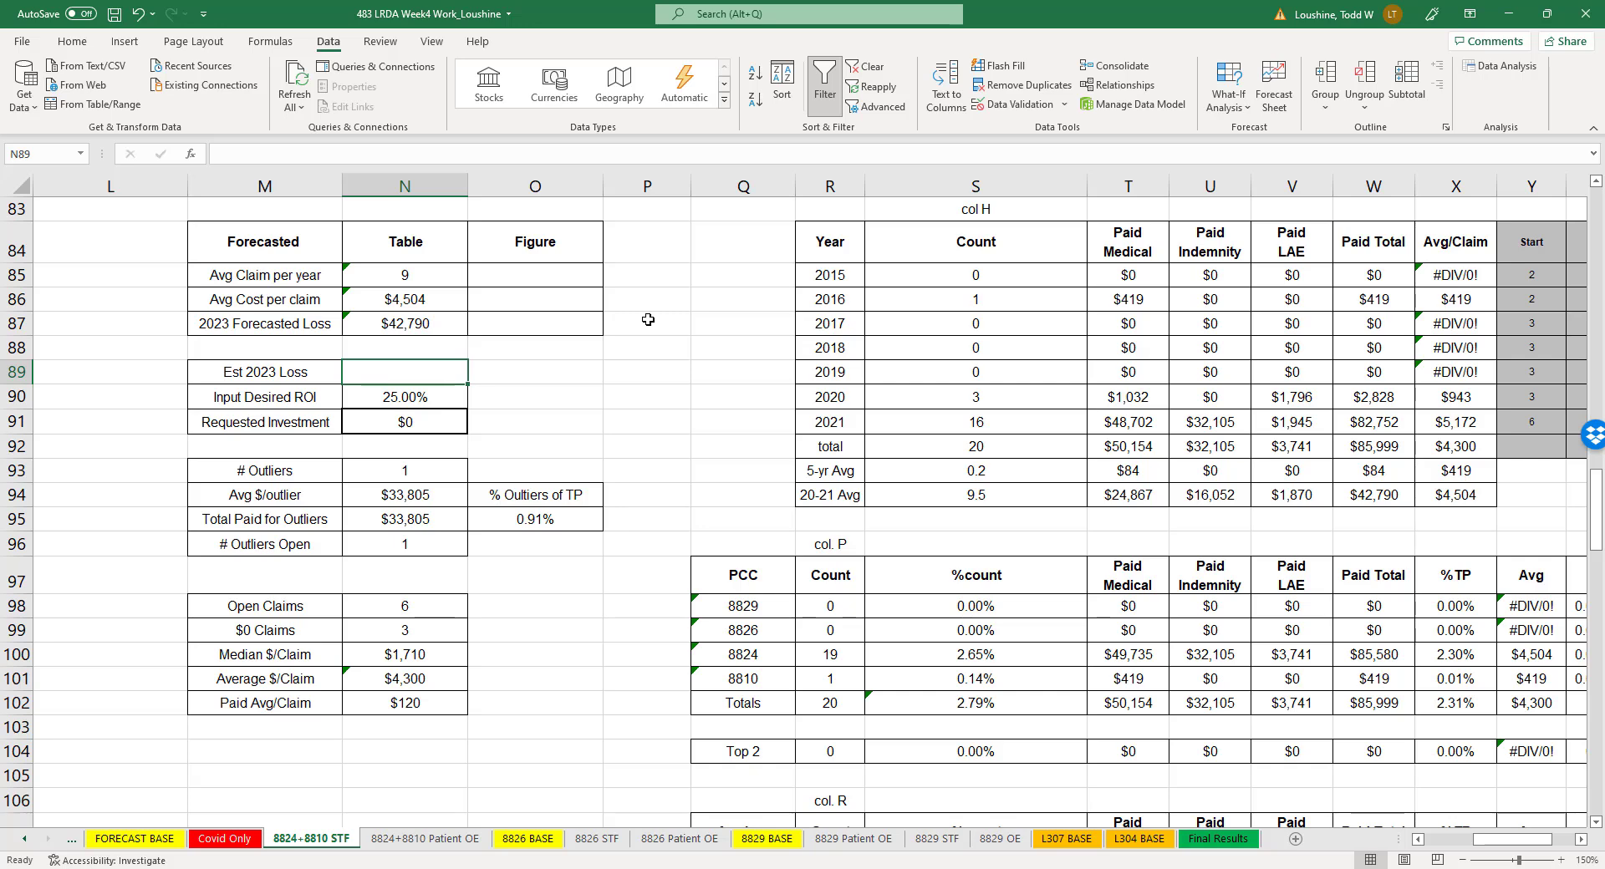
pyautogui.write('9000')
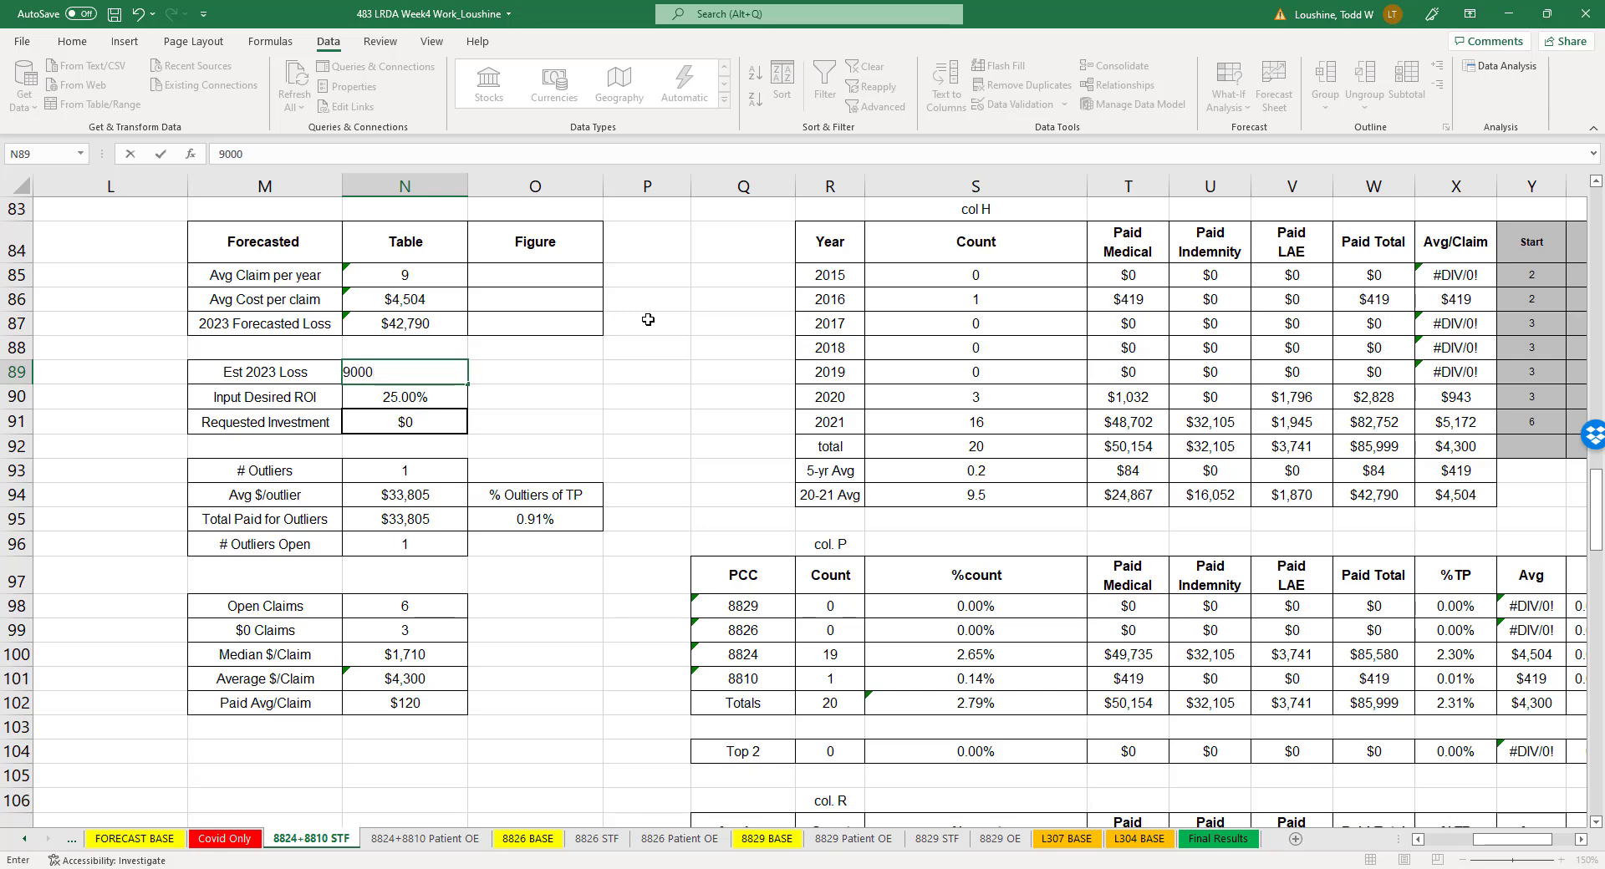
pyautogui.press('Return')
pyautogui.click(461, 366)
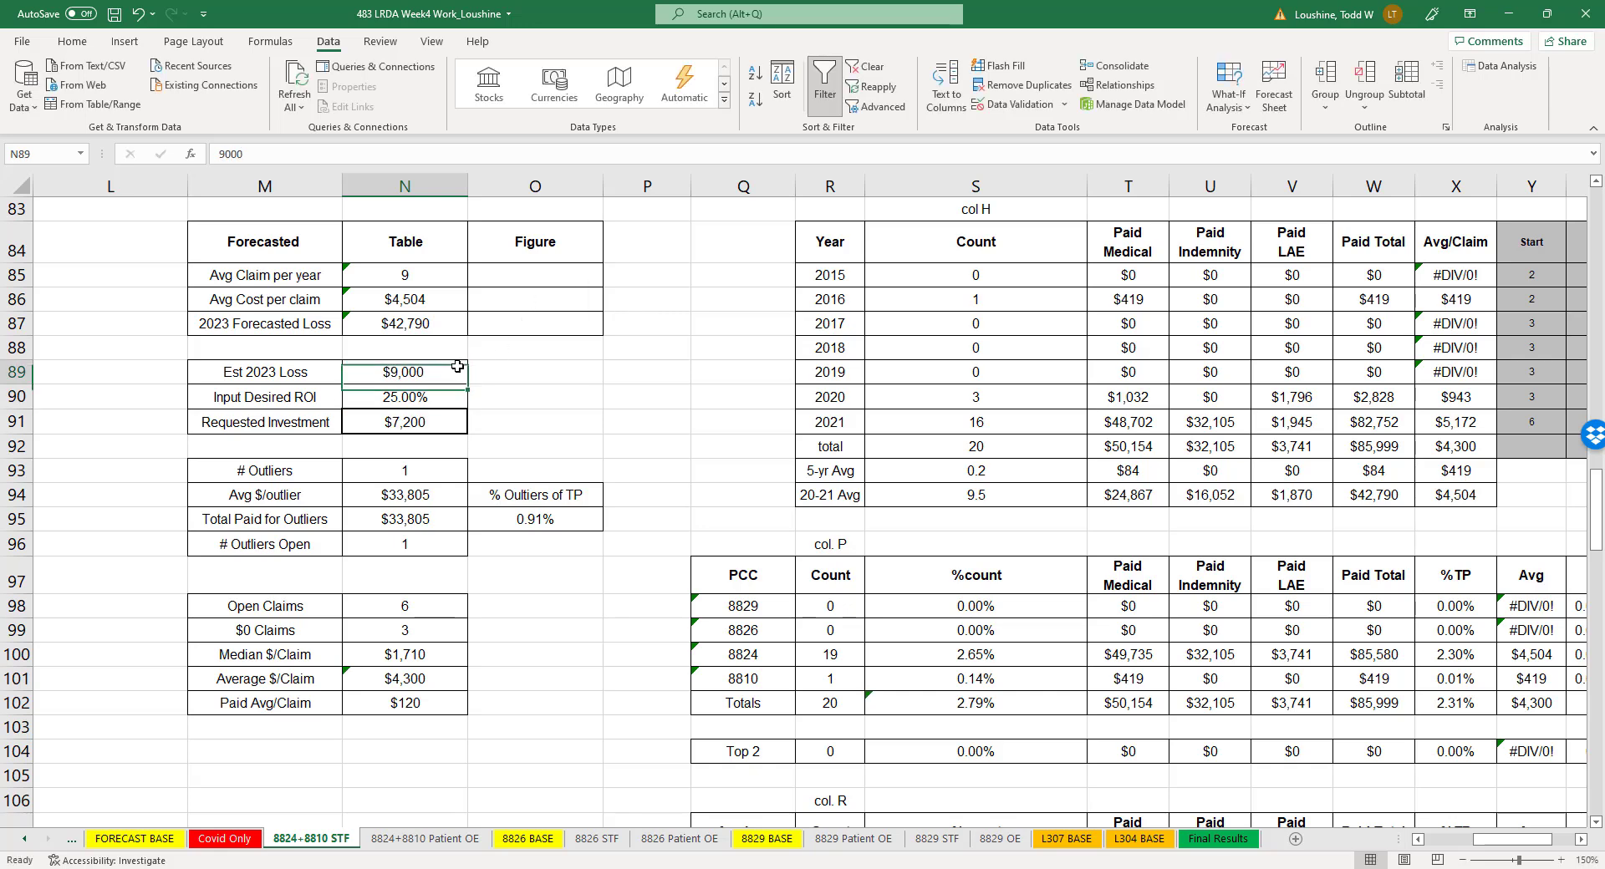
pyautogui.press('Delete')
# - Inspect the 2020 paid total formula in cell W90 of the 8824+8810 STF sheet
pyautogui.click(577, 377)
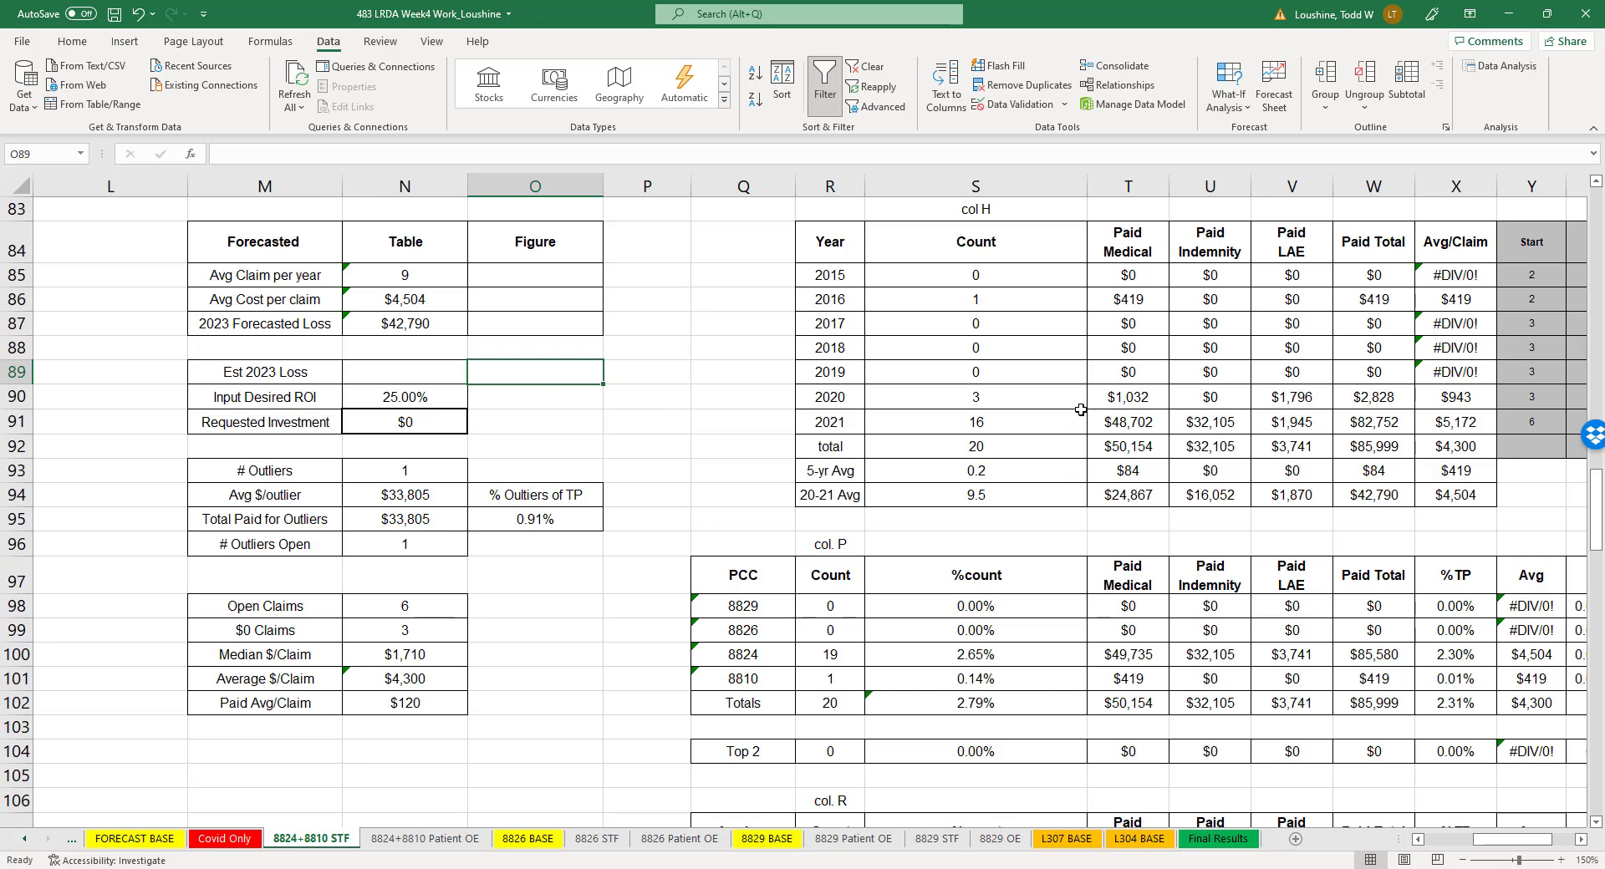
pyautogui.click(1378, 399)
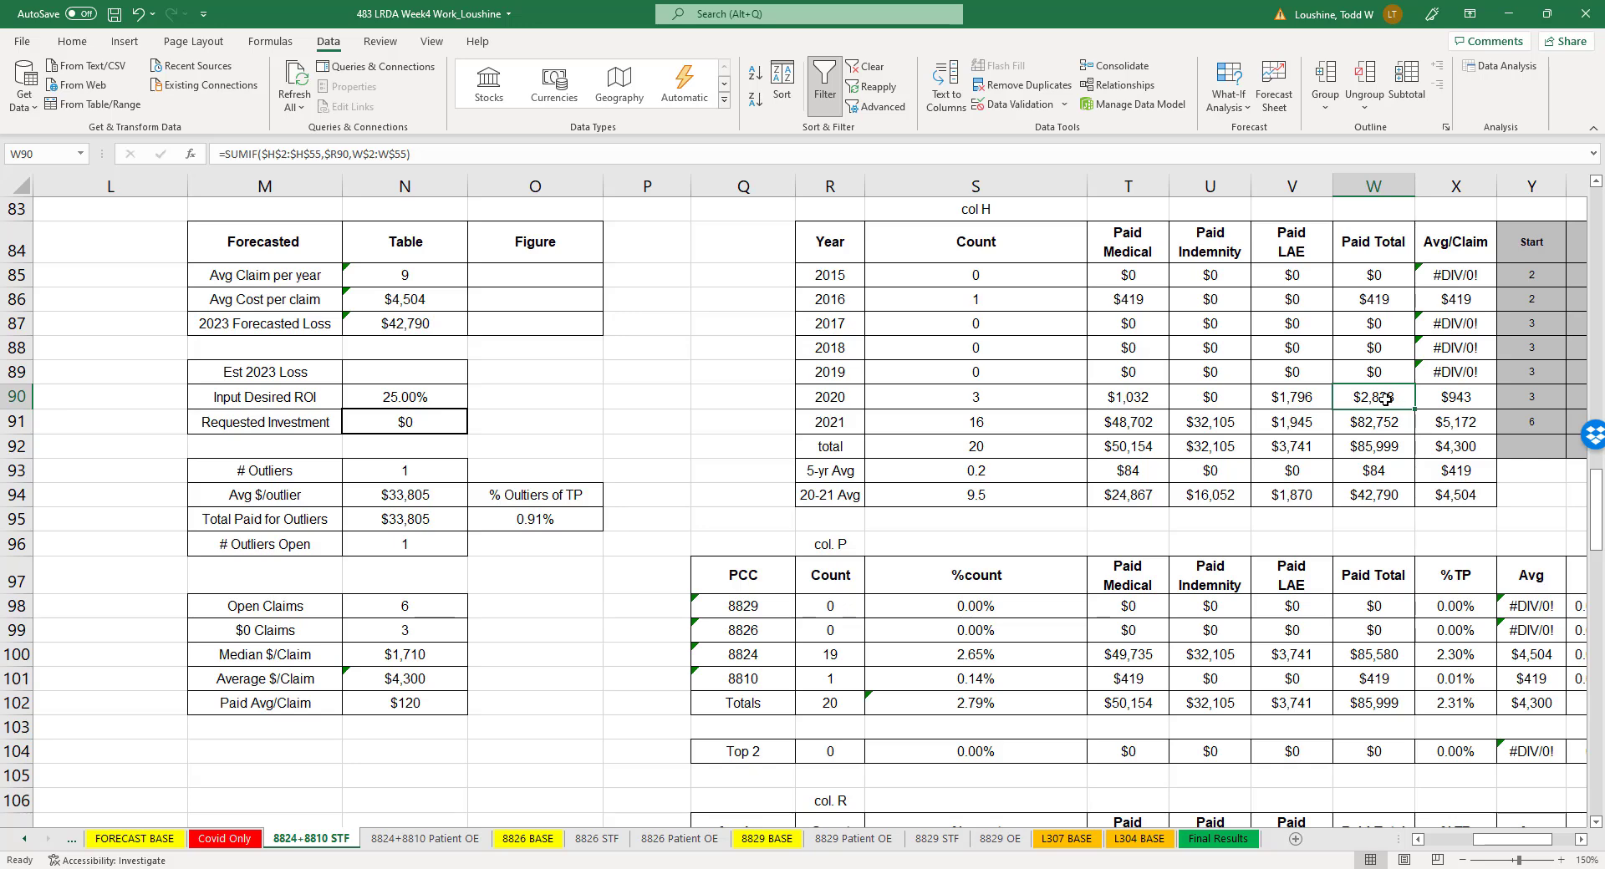
pyautogui.click(535, 399)
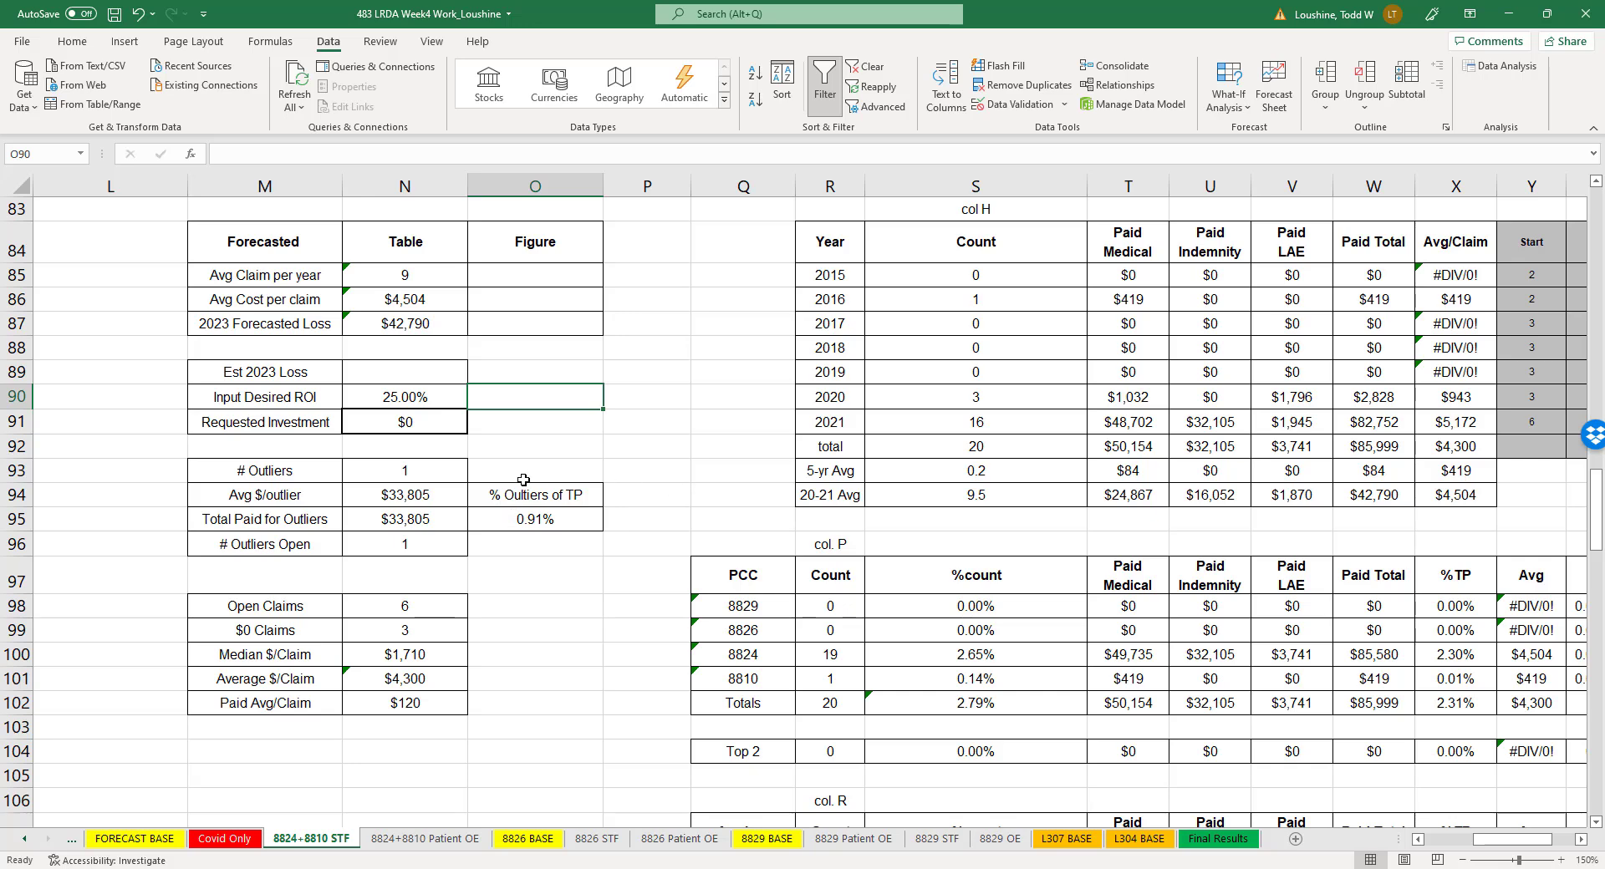
# - Set the Est 2023 Loss in cell N89 of the 8824+8810 STF sheet to 10000
pyautogui.click(441, 368)
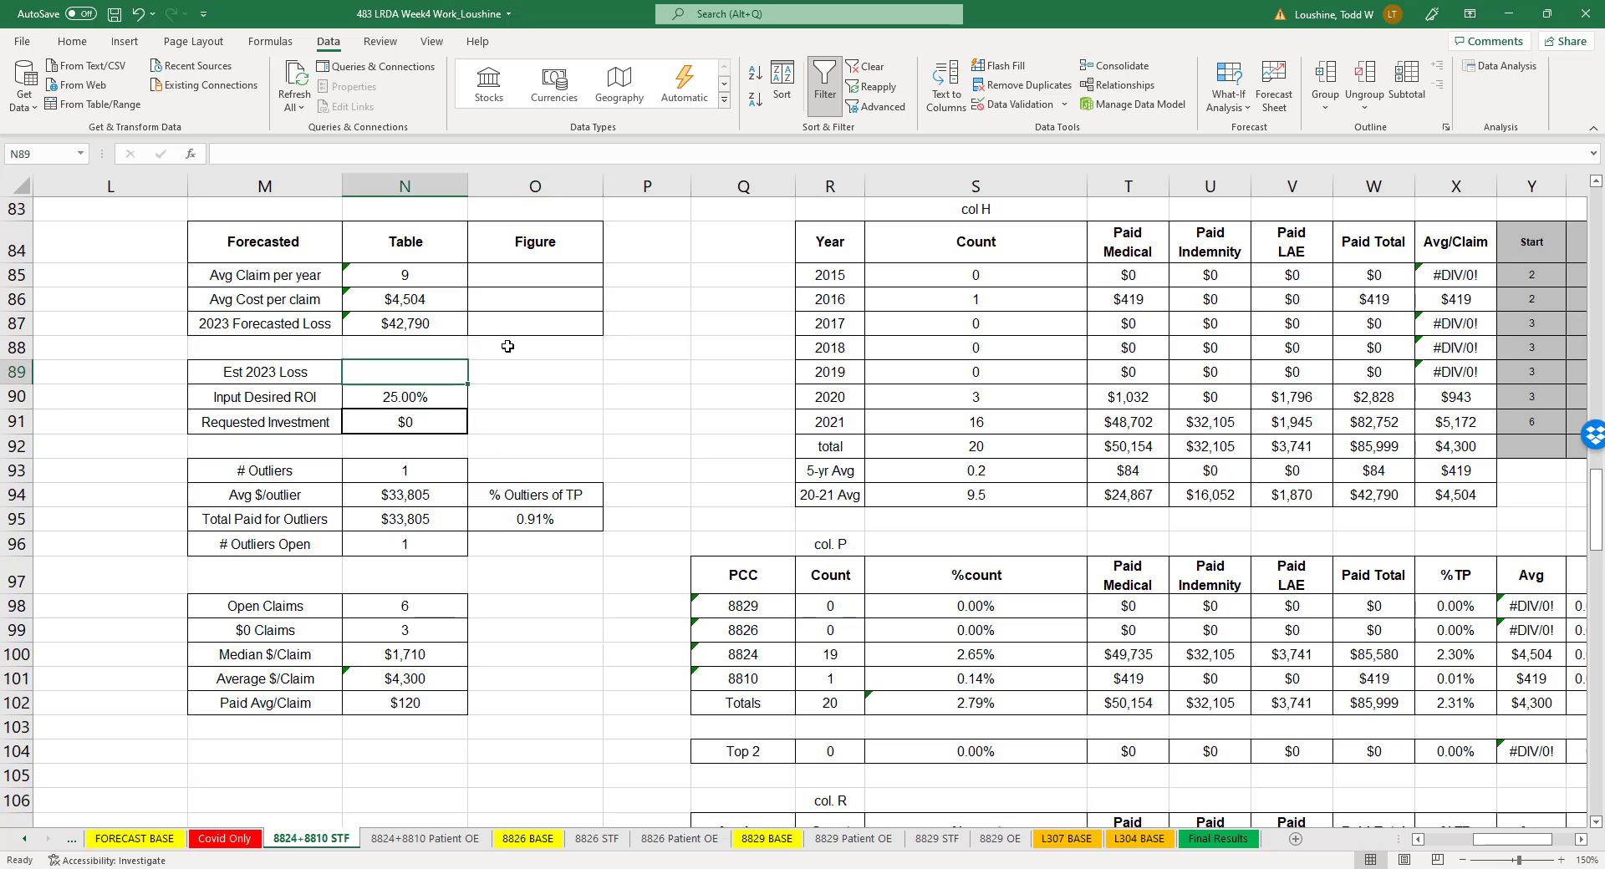
pyautogui.write('1')
pyautogui.write('0')
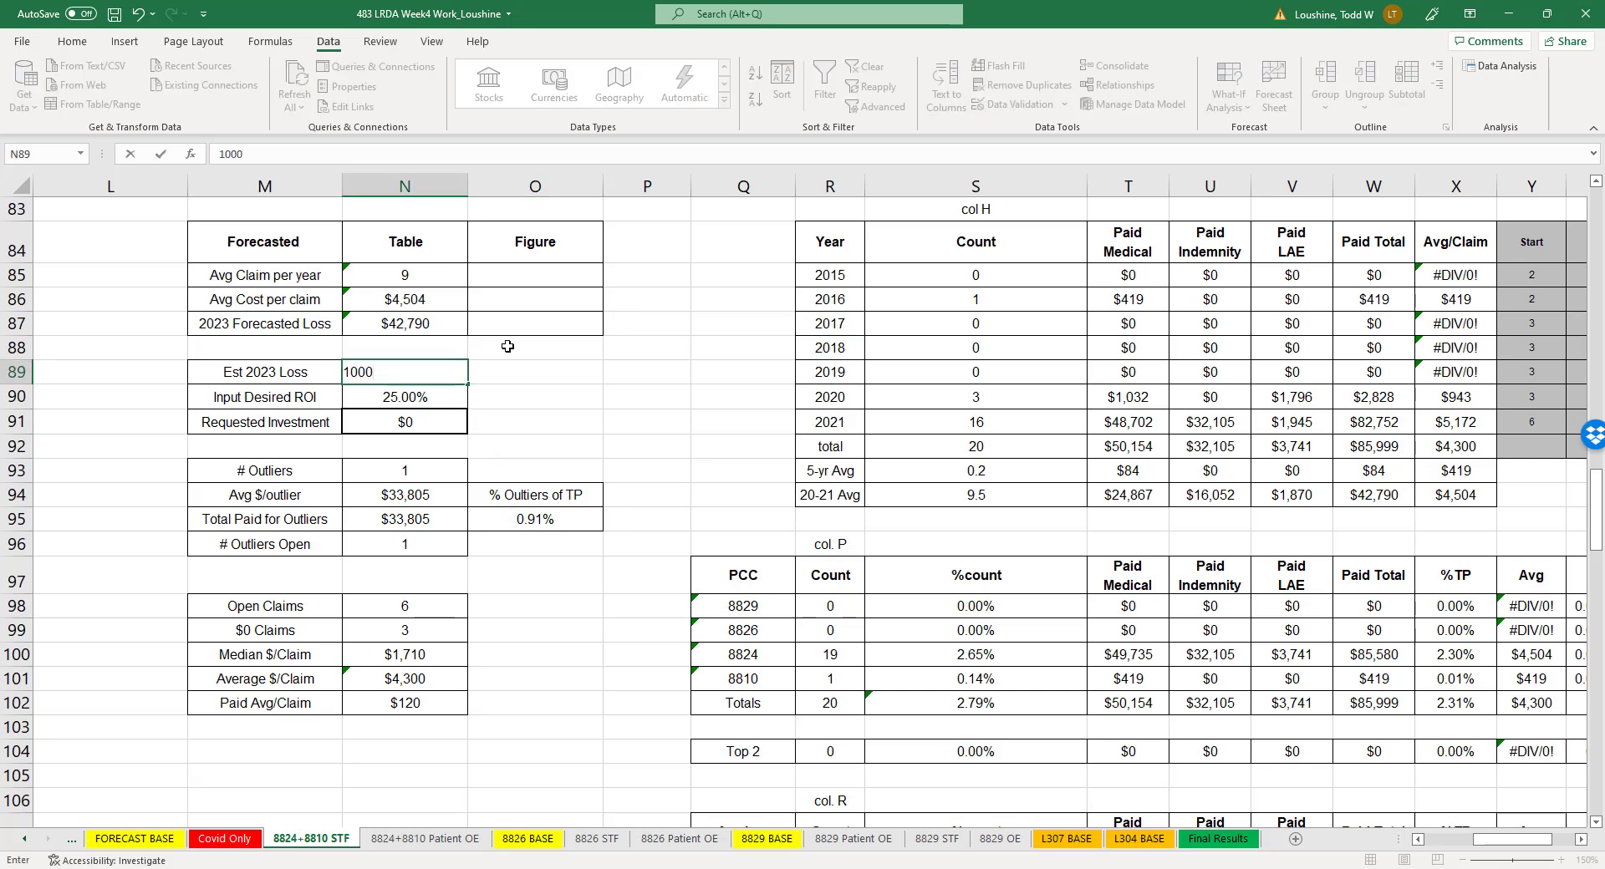
pyautogui.write(',000')
pyautogui.press('Return')
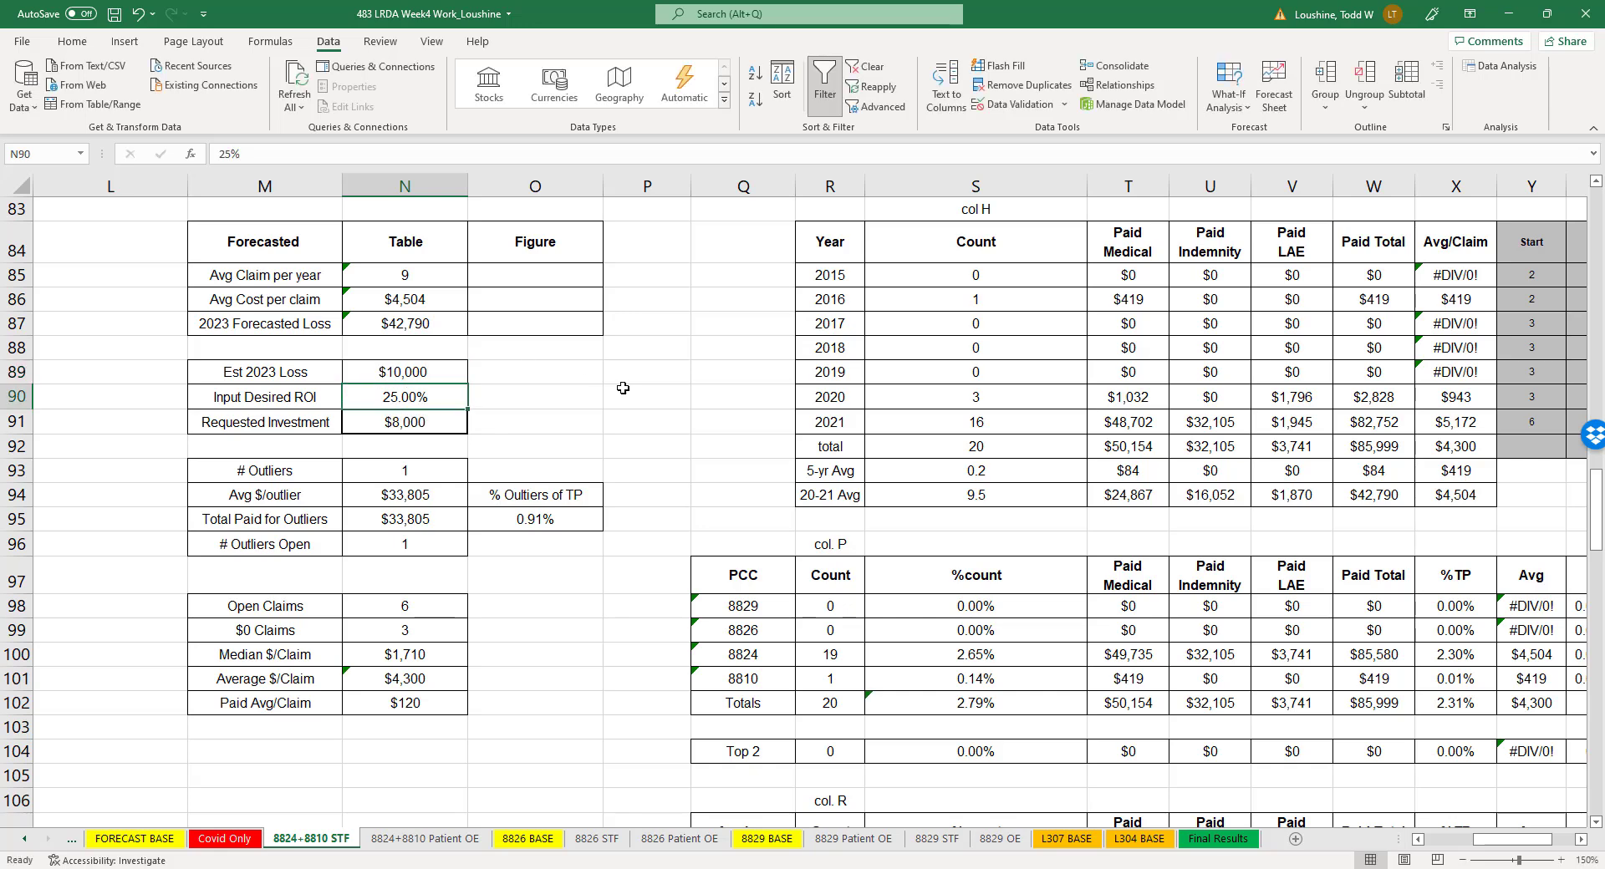
# - Enter the note "unjustifed, SWAG" in cell O89, beside the Est 2023 Loss
pyautogui.click(524, 368)
pyautogui.write('unjuust')
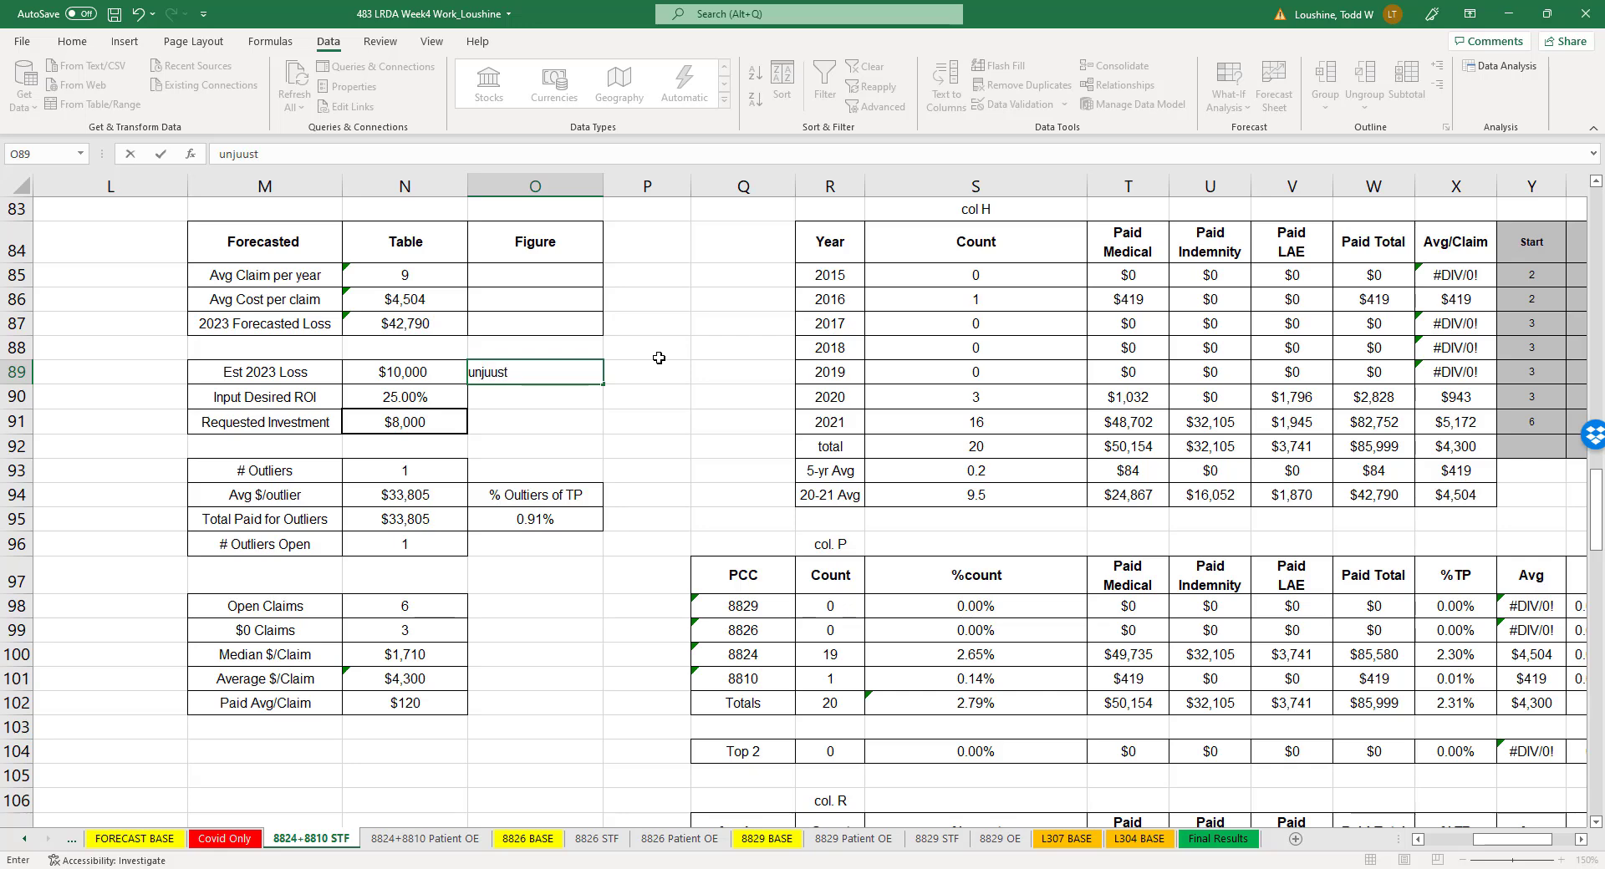
pyautogui.press('BackSpace')
pyautogui.write('stu')
pyautogui.write('fed, WAG')
pyautogui.press('Return')
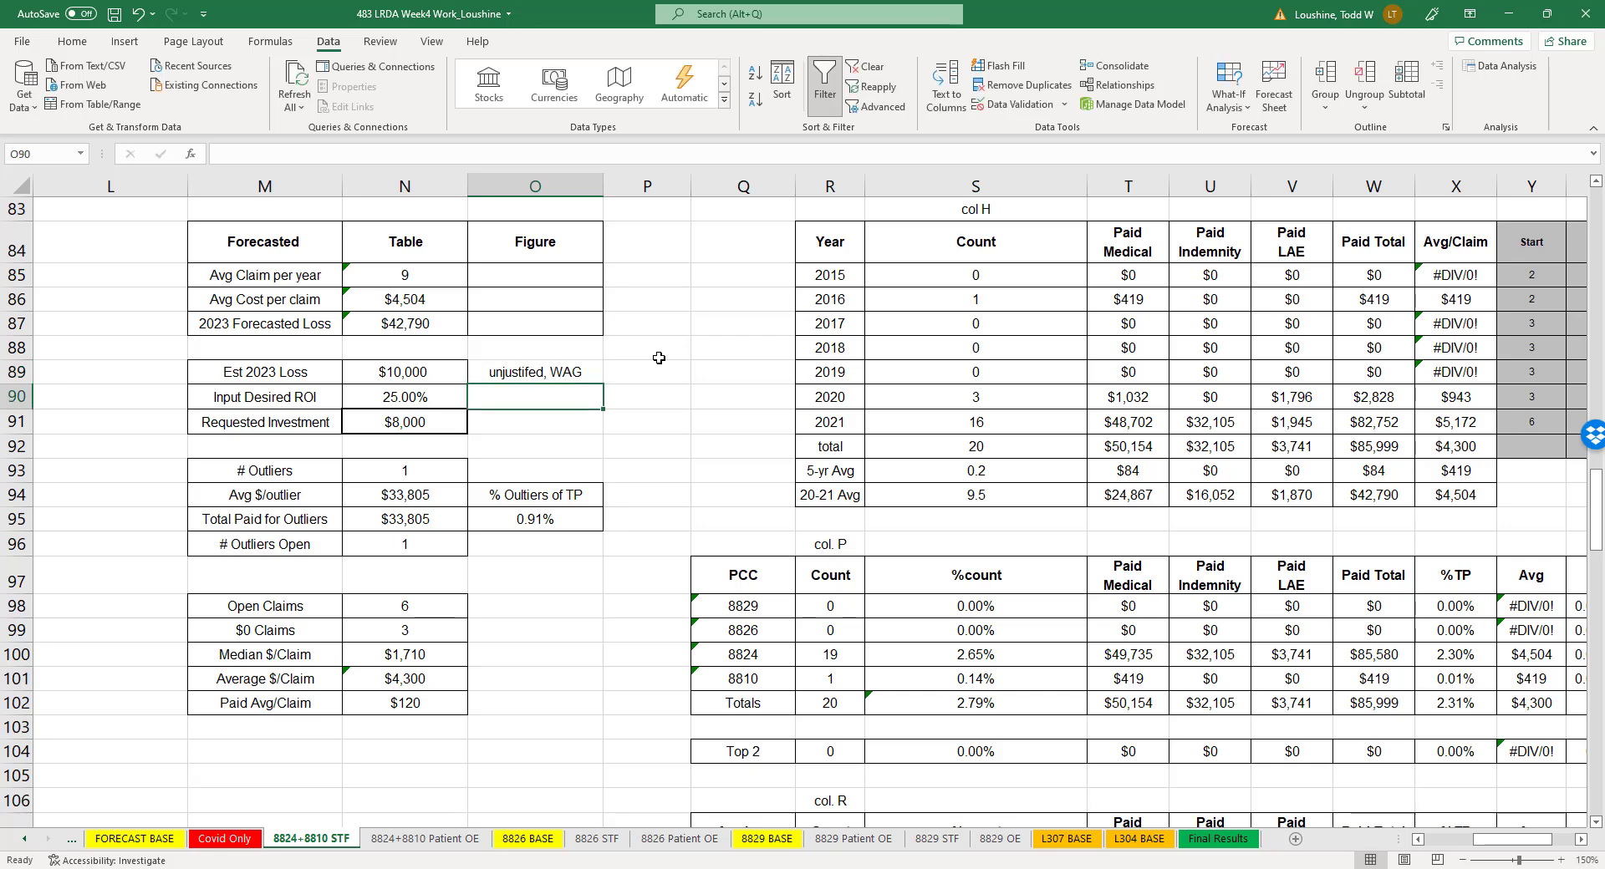
pyautogui.click(564, 376)
pyautogui.click(278, 154)
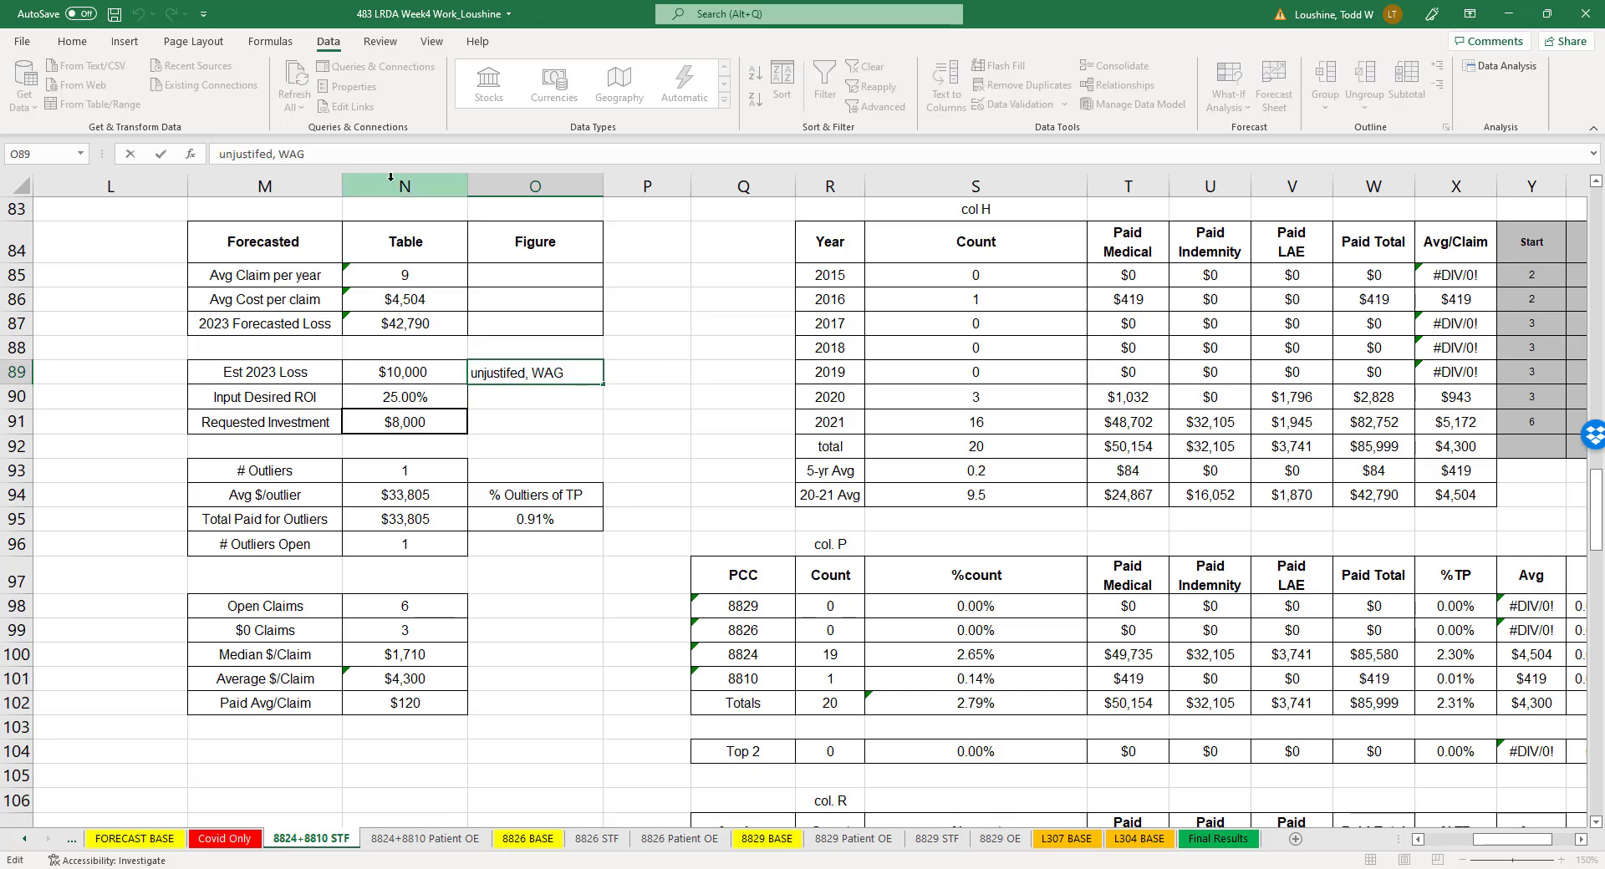
pyautogui.write('S')
pyautogui.click(724, 317)
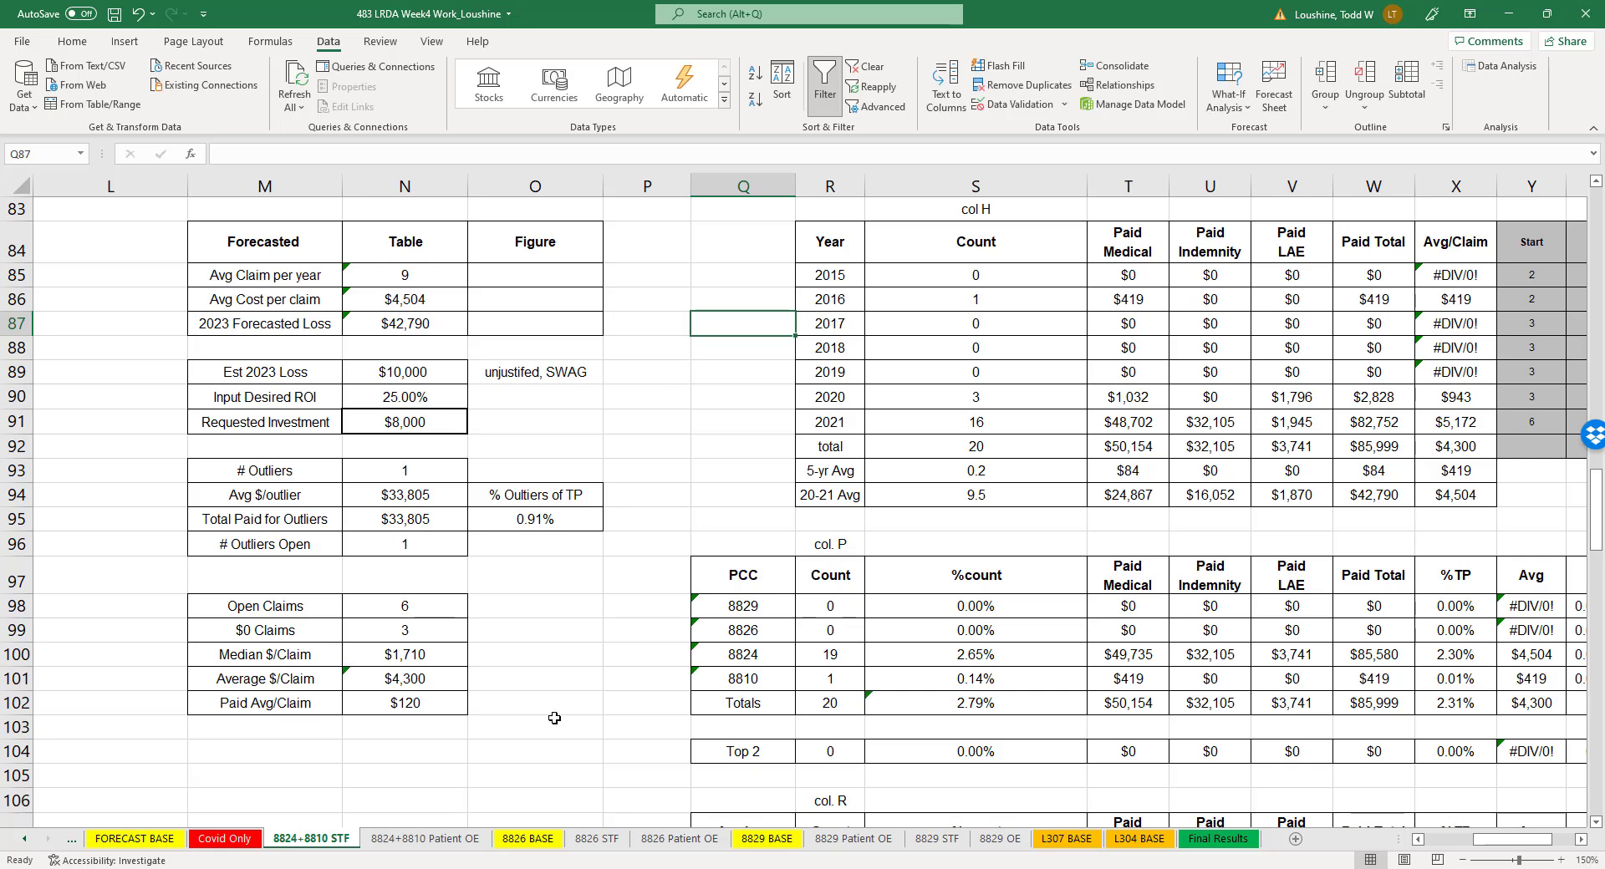
# - Look over the 8824+8810 Patient OE and 8826 BASE sheets, and open the New Cause Code table on the 8829 BASE sheet
pyautogui.click(399, 839)
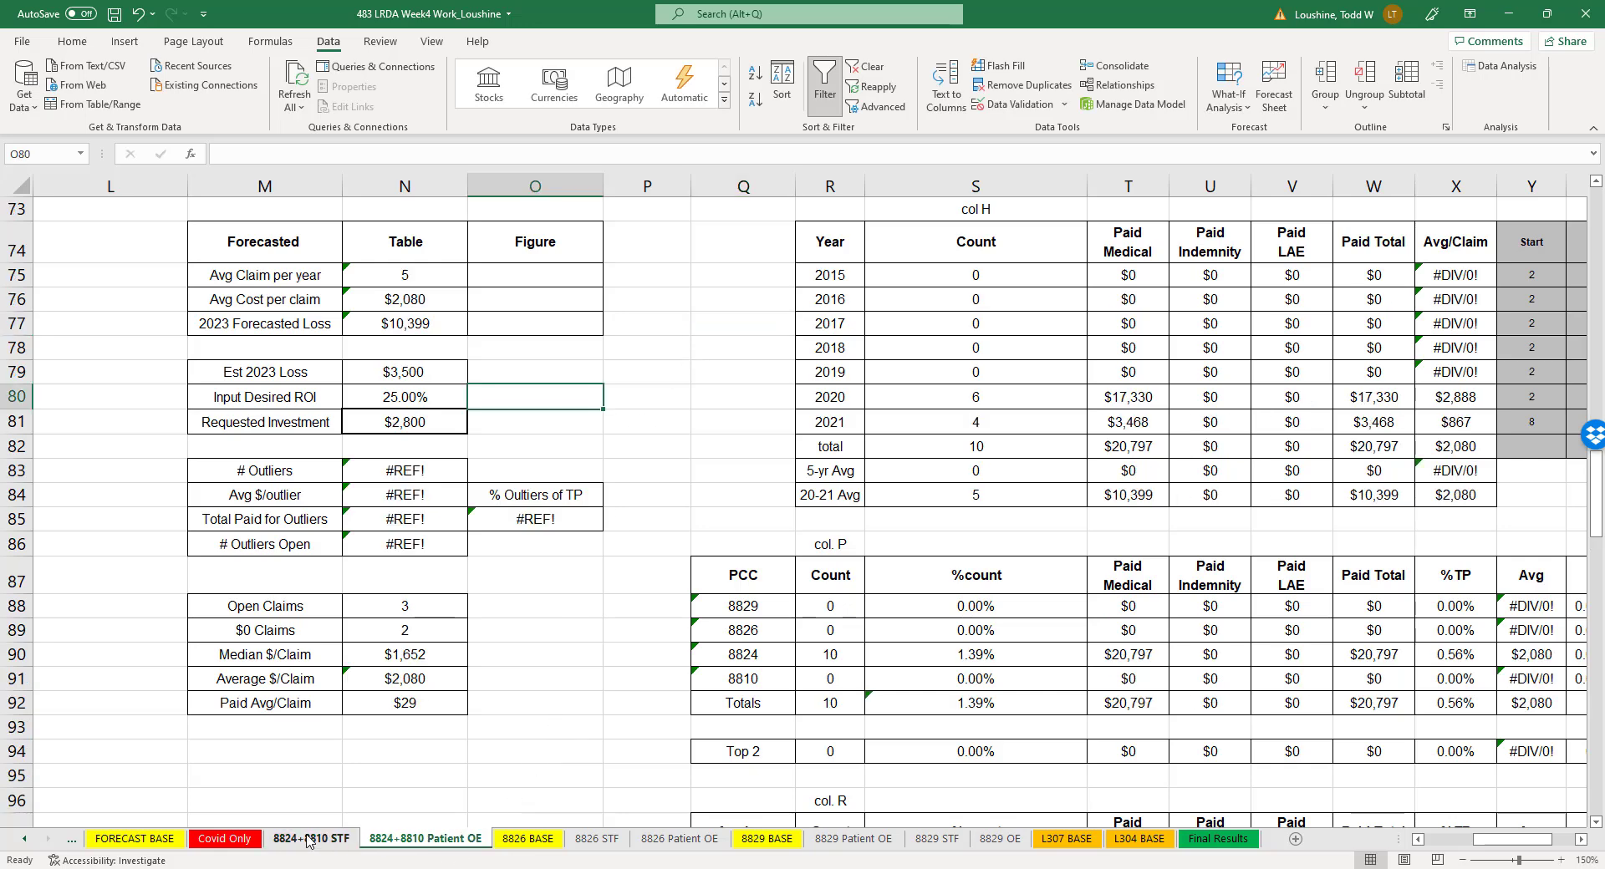
pyautogui.click(339, 837)
pyautogui.click(381, 841)
pyautogui.click(538, 840)
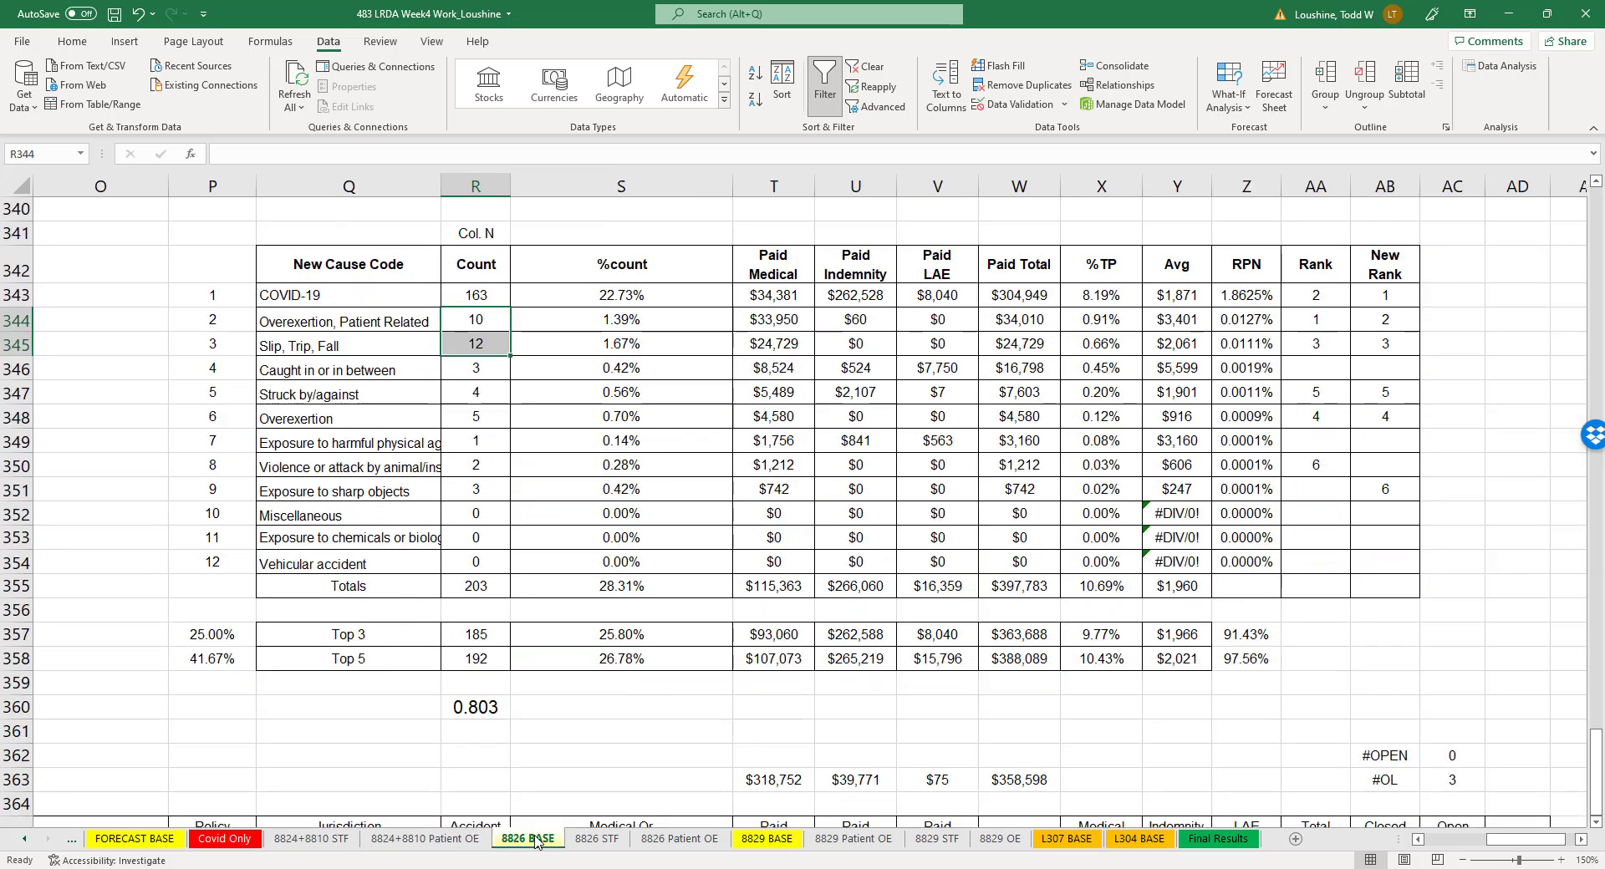
pyautogui.click(773, 840)
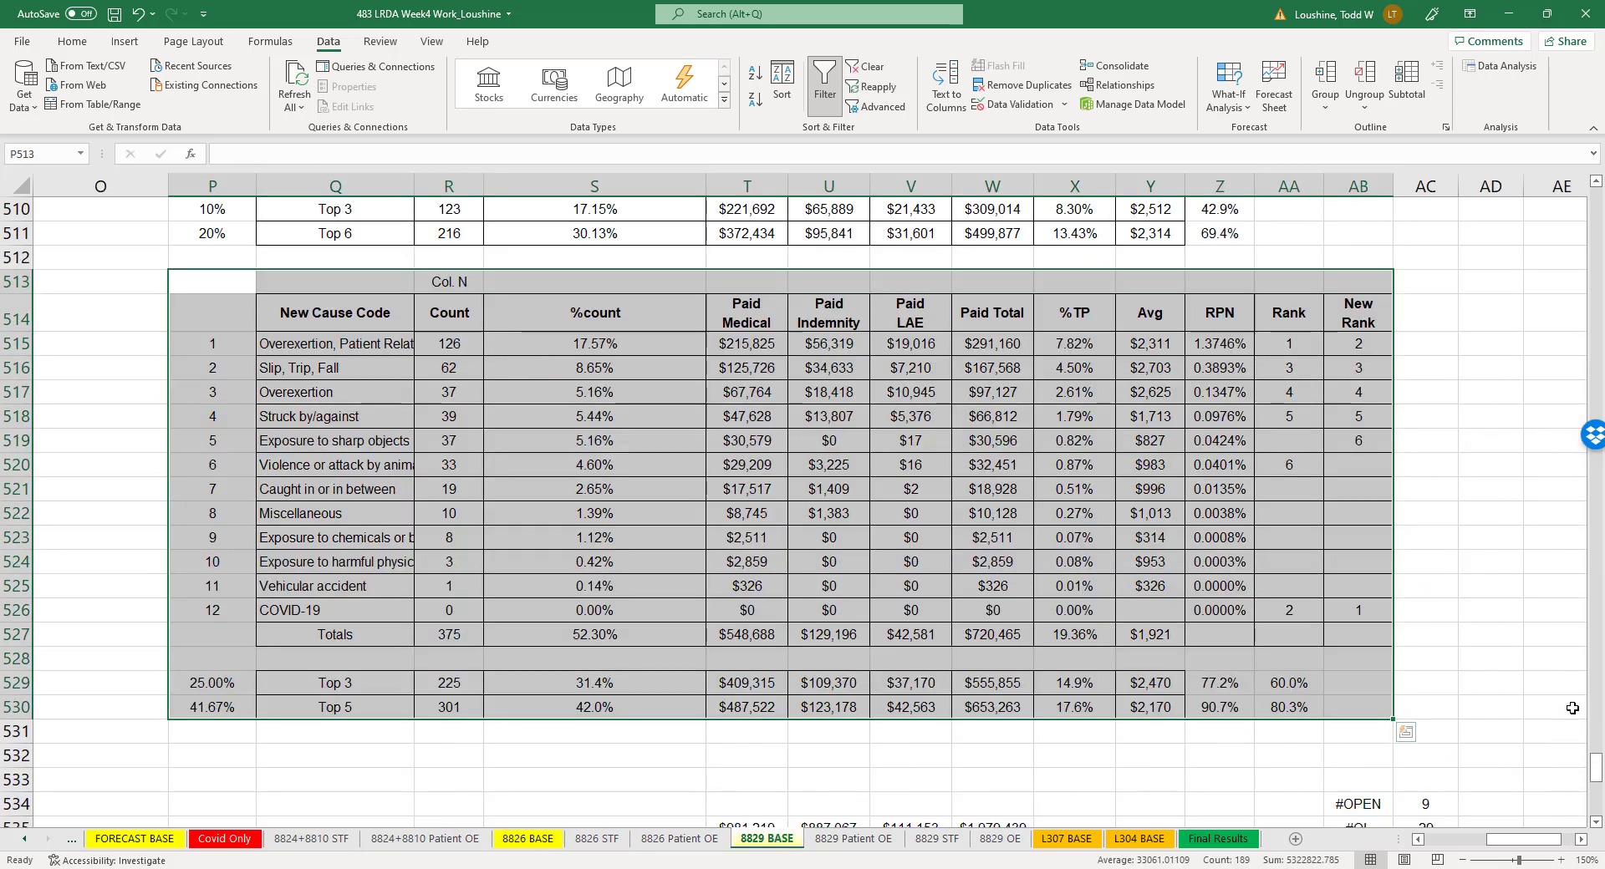
pyautogui.click(1486, 538)
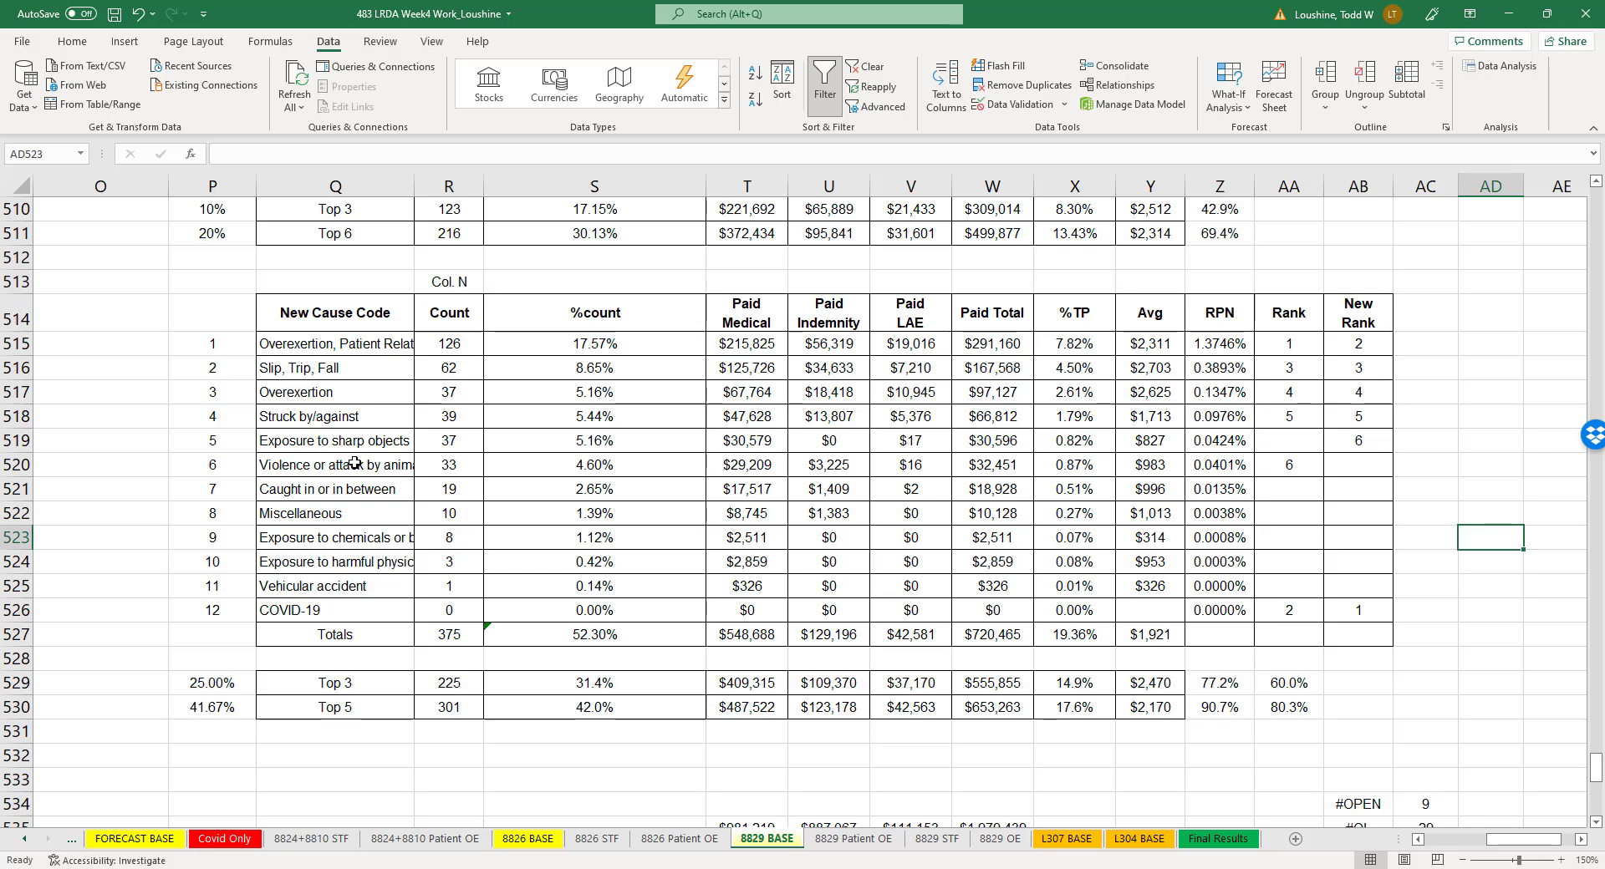
# - Widen the New Cause Code column Q to fit its text and narrow the %count column S on the 8829 BASE sheet
pyautogui.moveTo(411, 180); pyautogui.dragTo(496, 193)
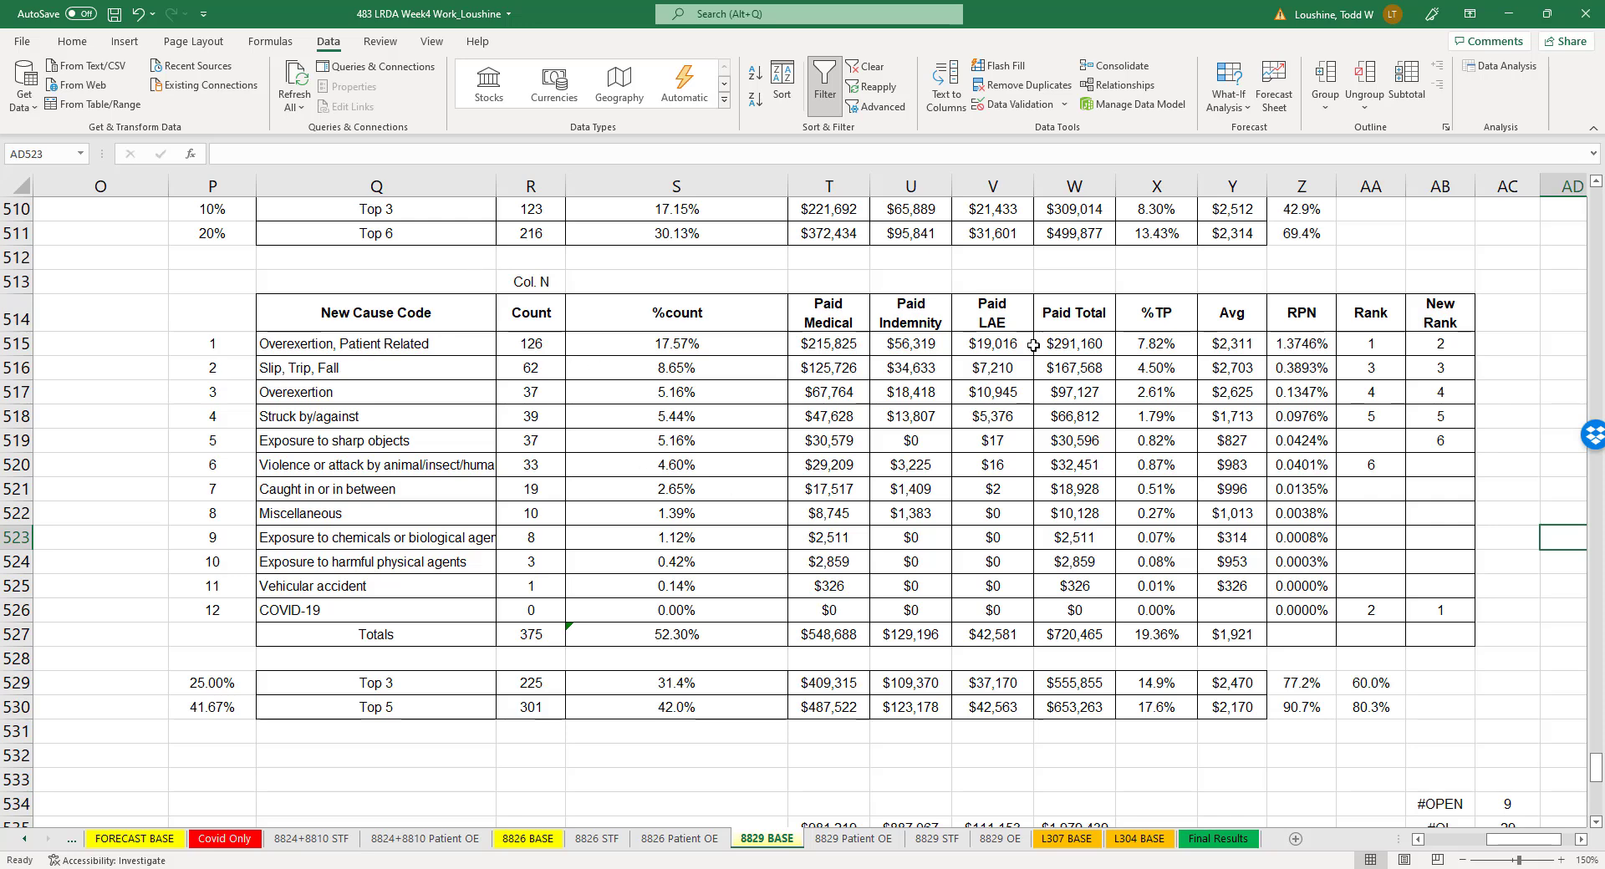
pyautogui.click(399, 346)
pyautogui.click(401, 366)
pyautogui.click(412, 387)
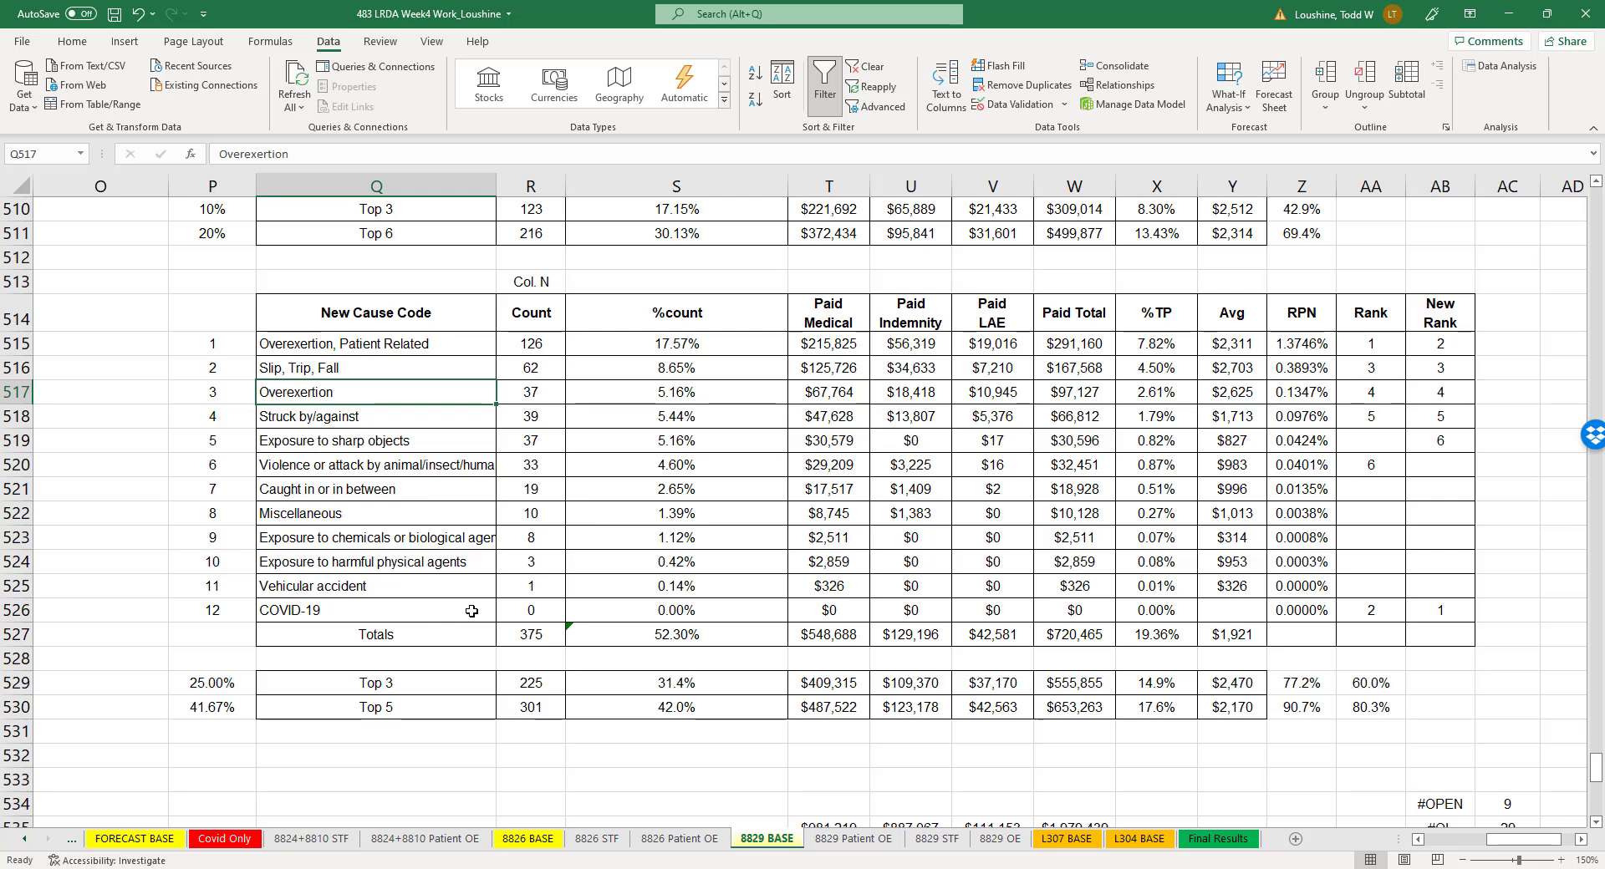
pyautogui.doubleClick(497, 186)
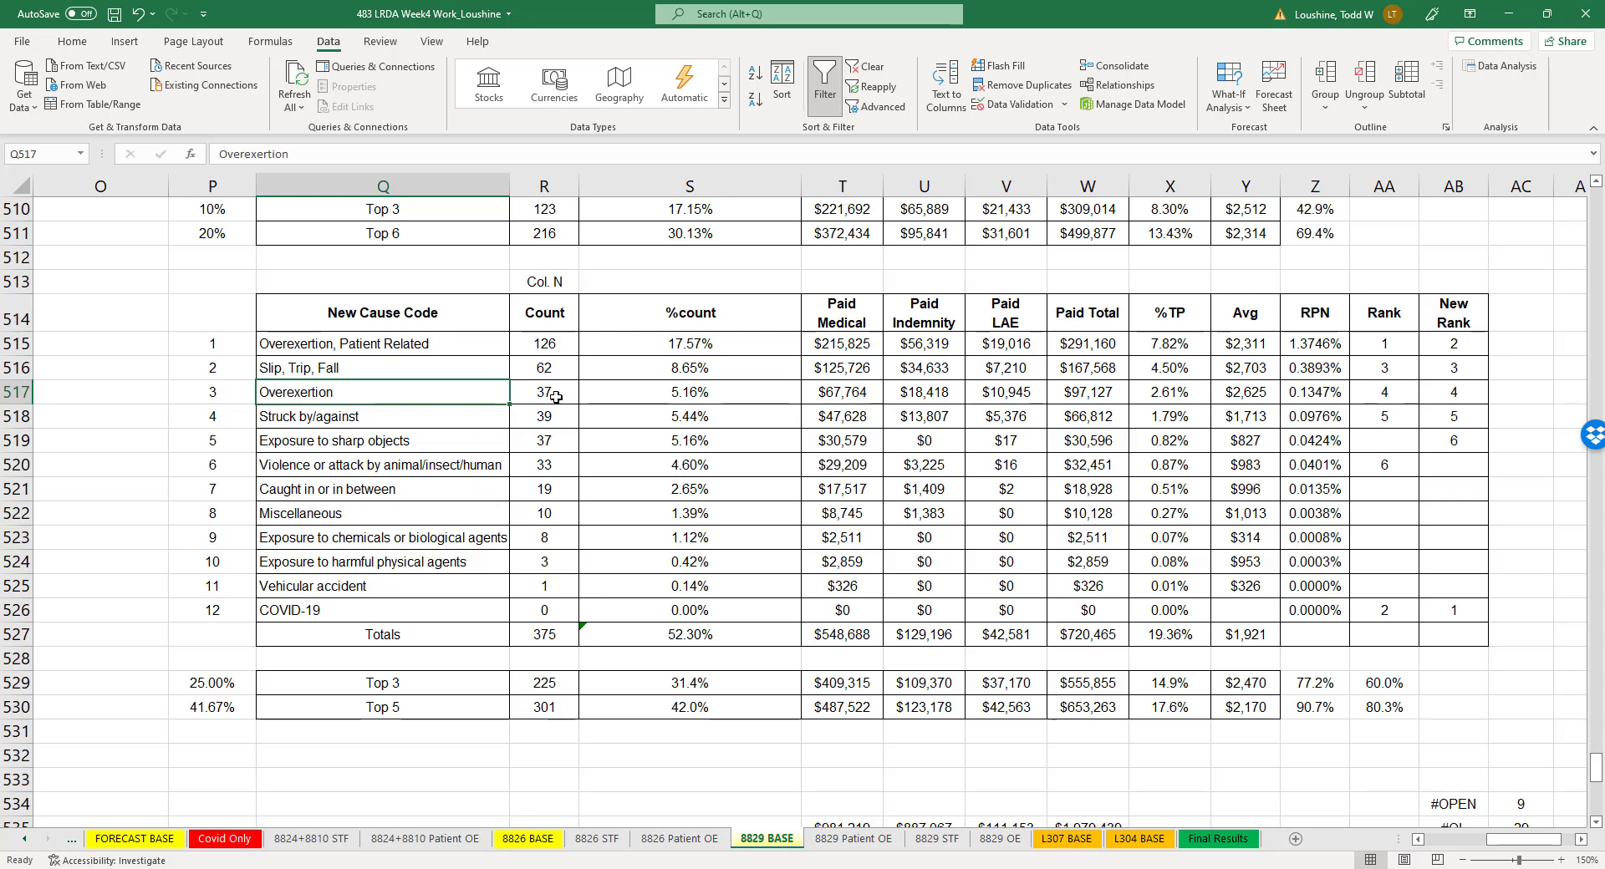
pyautogui.moveTo(801, 185); pyautogui.dragTo(657, 195)
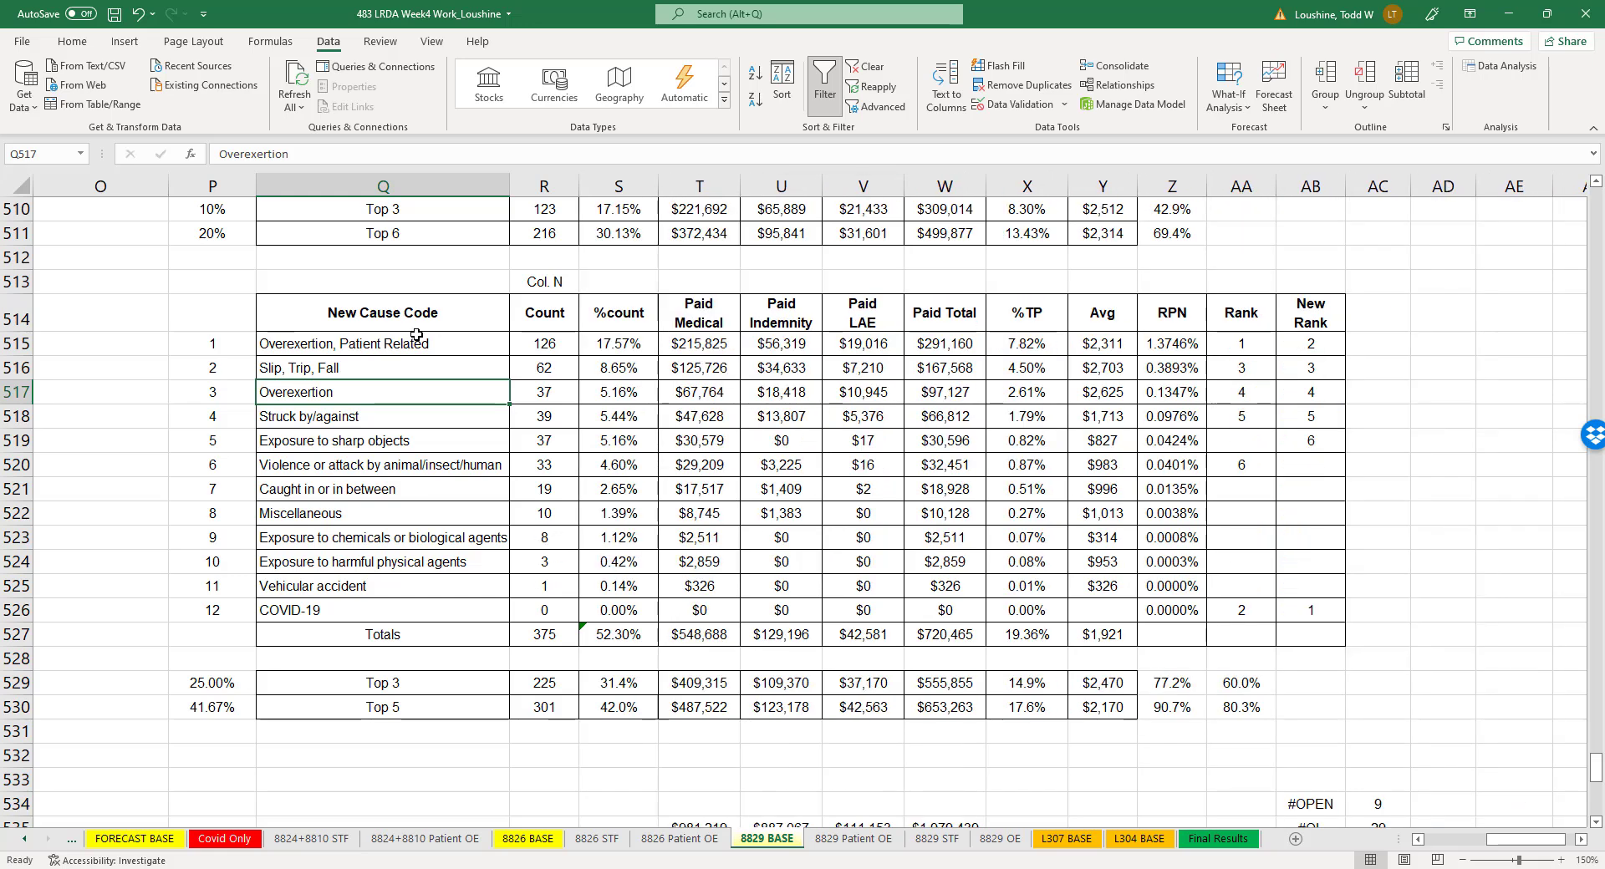
# - Inspect the Top 3 RPN and count shares, and the Struck by/against row's count and paid total on the 8829 BASE sheet
pyautogui.click(1170, 682)
pyautogui.click(1241, 681)
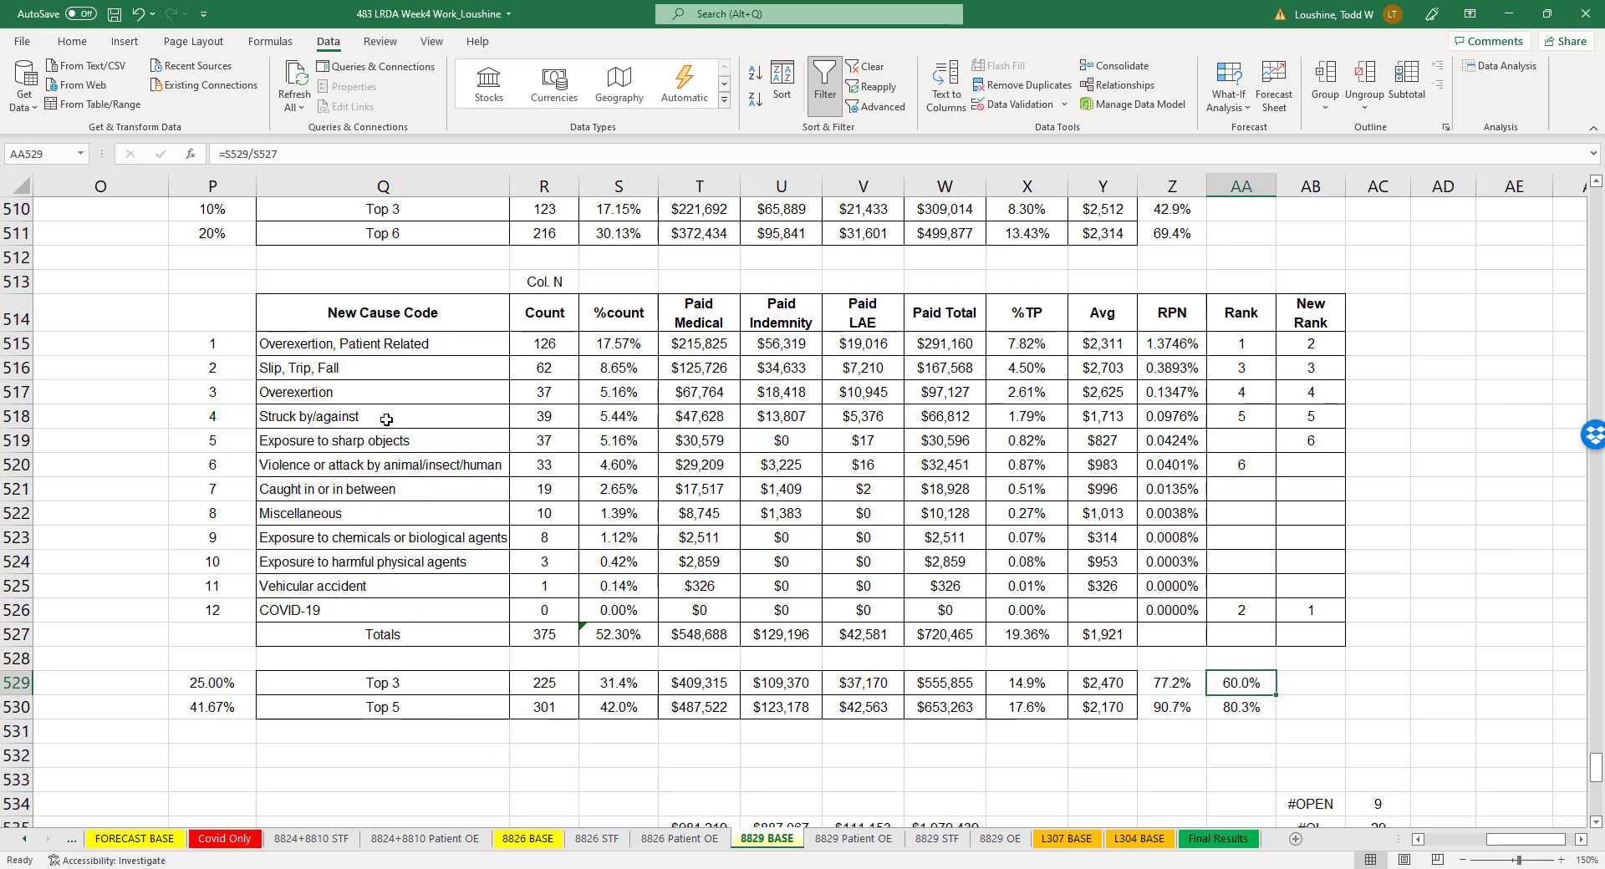
pyautogui.moveTo(386, 419); pyautogui.dragTo(1170, 417)
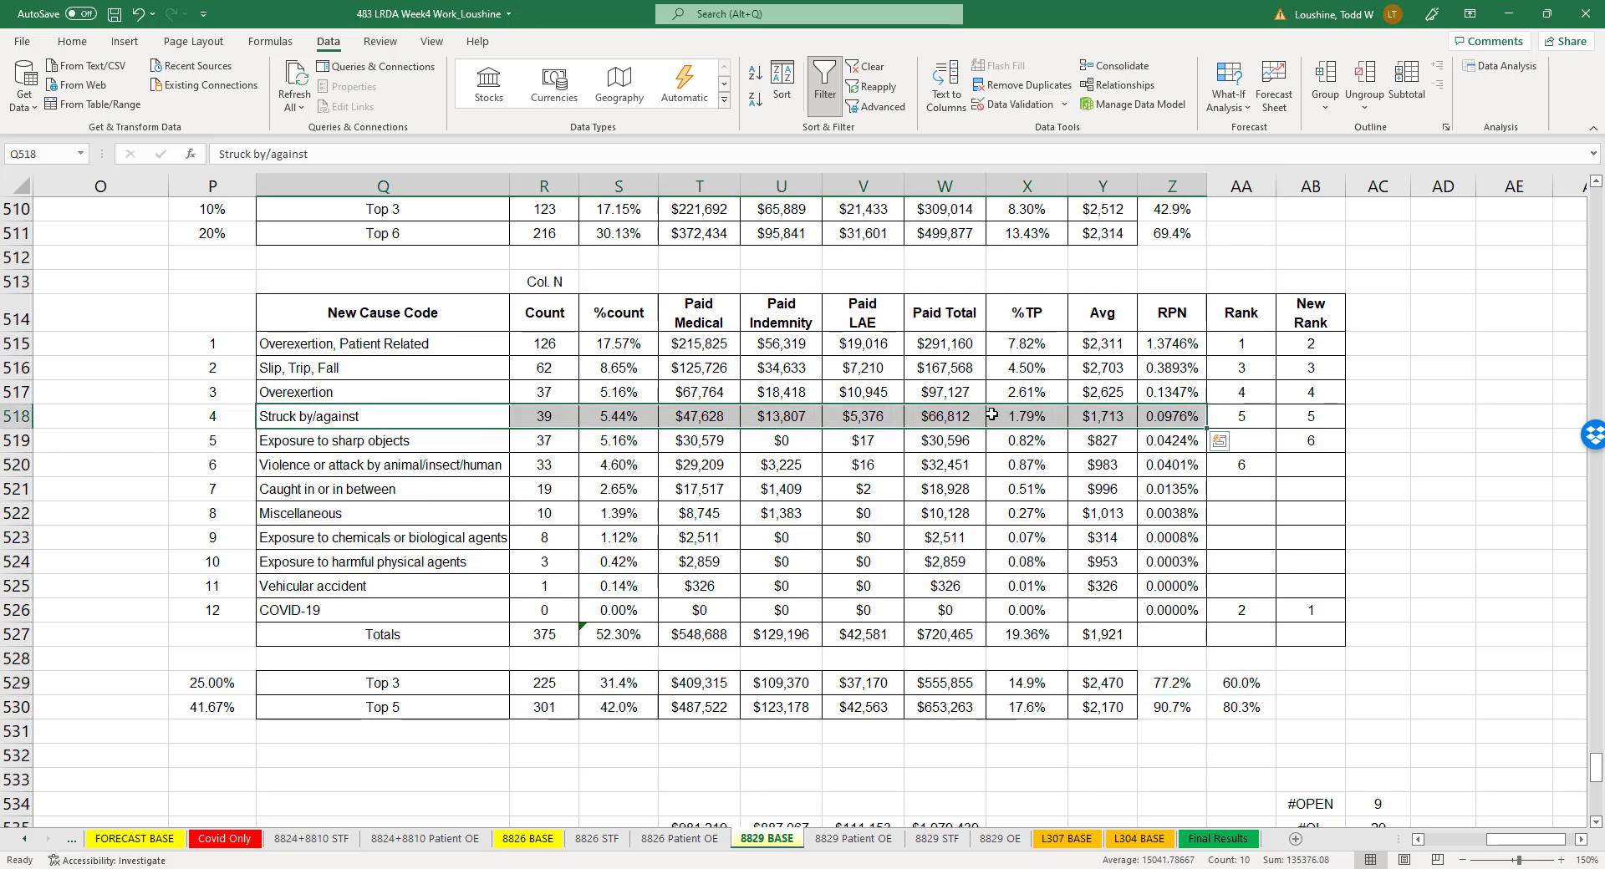
pyautogui.click(955, 415)
pyautogui.click(541, 416)
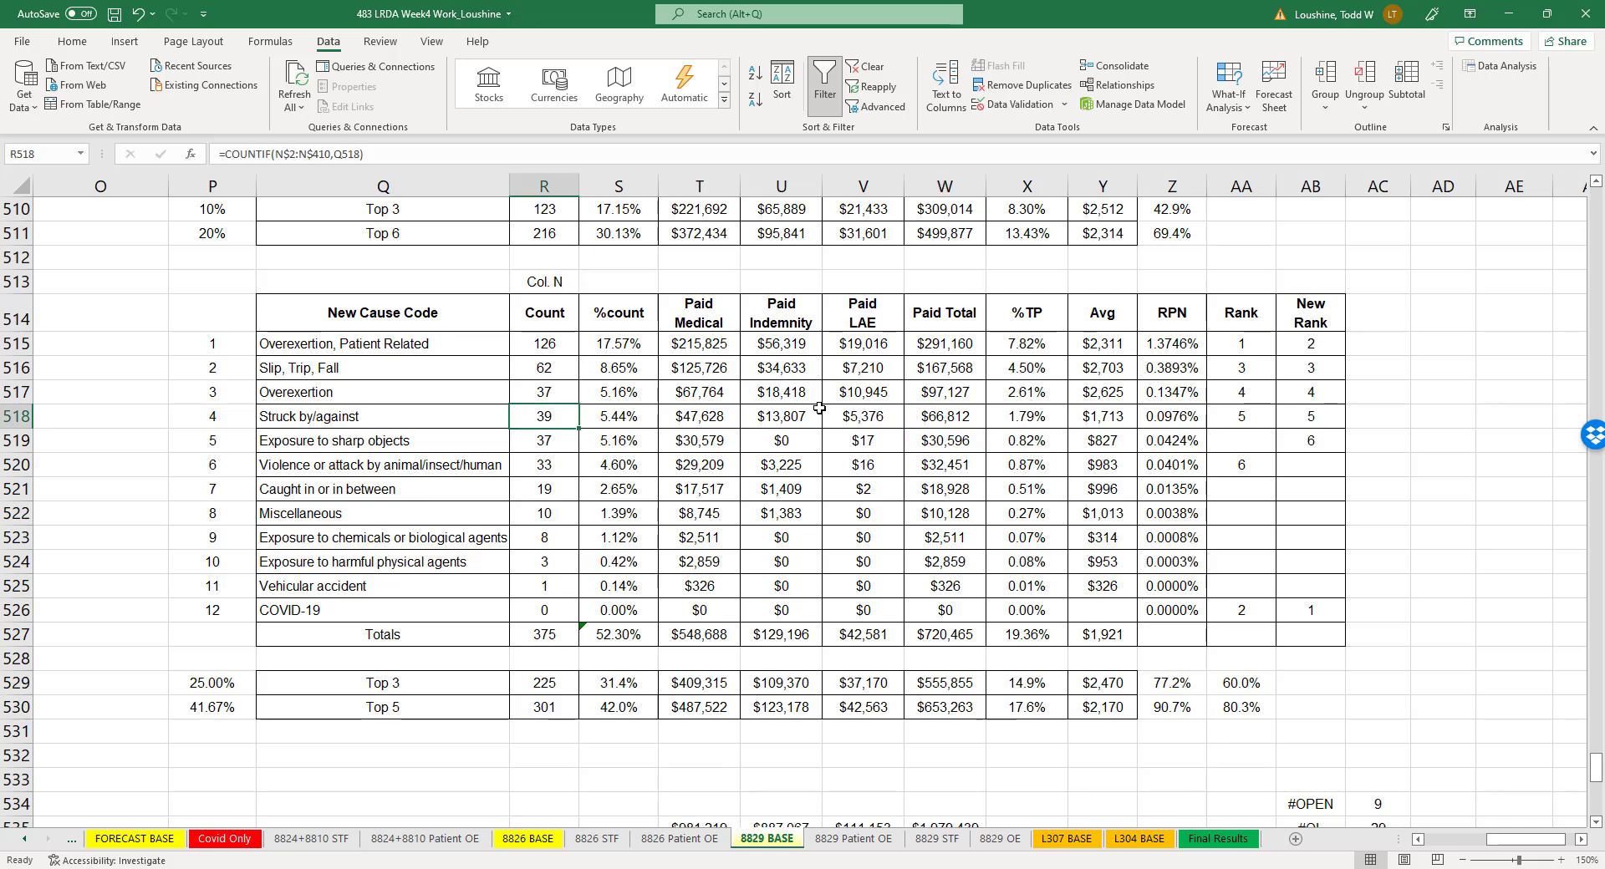
pyautogui.click(960, 418)
pyautogui.click(537, 419)
# - Review the 8829 Patient OE sheet's trend charts, Est 2020 Loss and Requested Investment formula
pyautogui.click(839, 839)
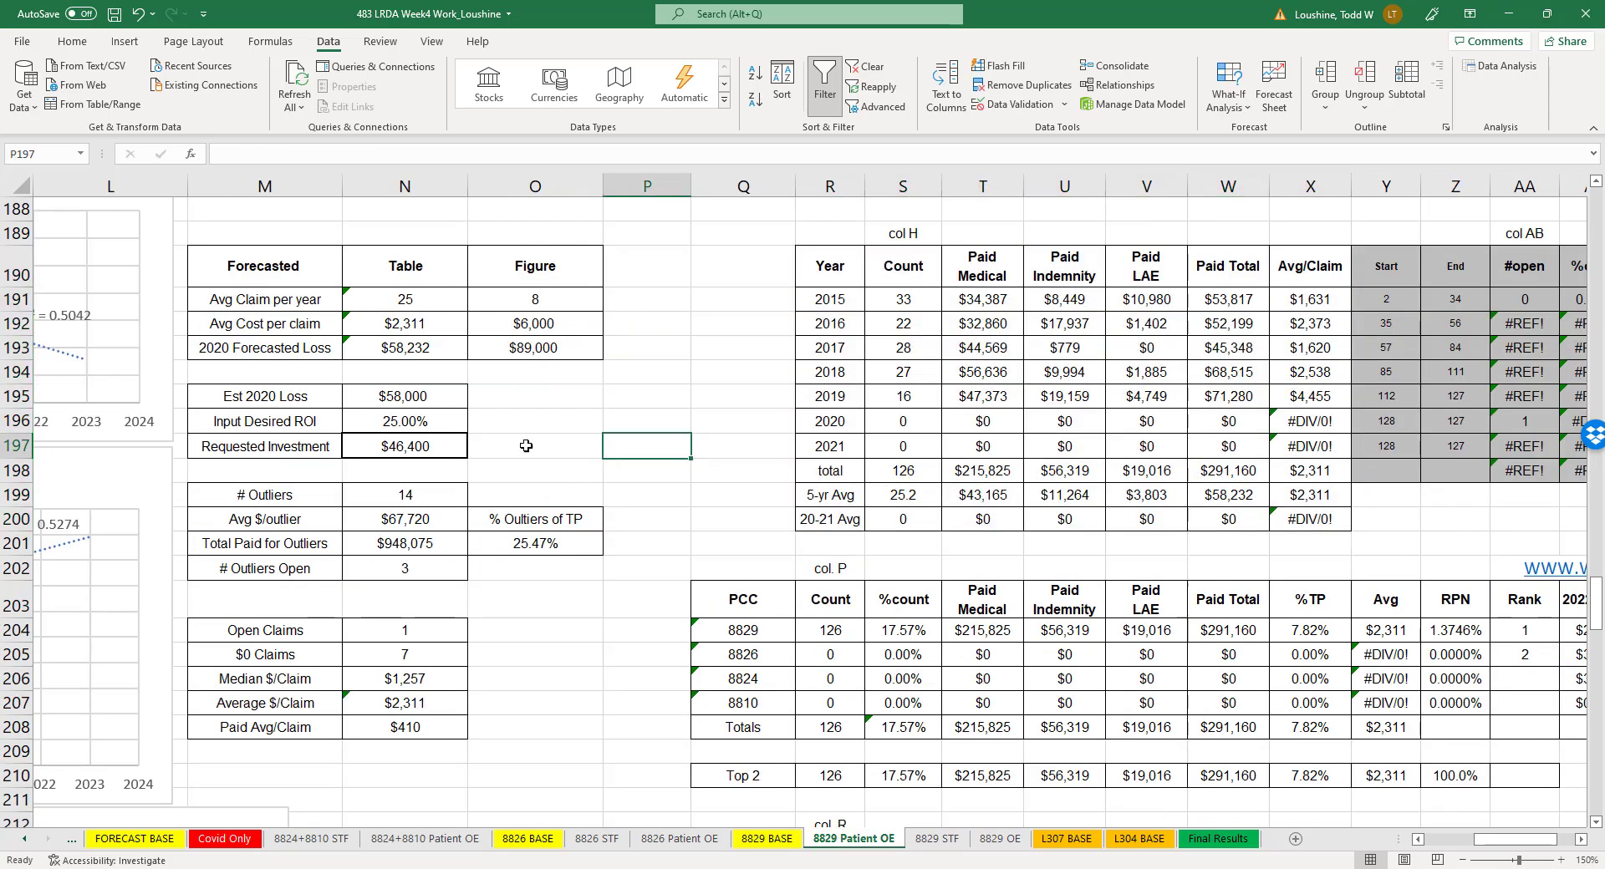
pyautogui.moveTo(1496, 843); pyautogui.dragTo(1473, 843)
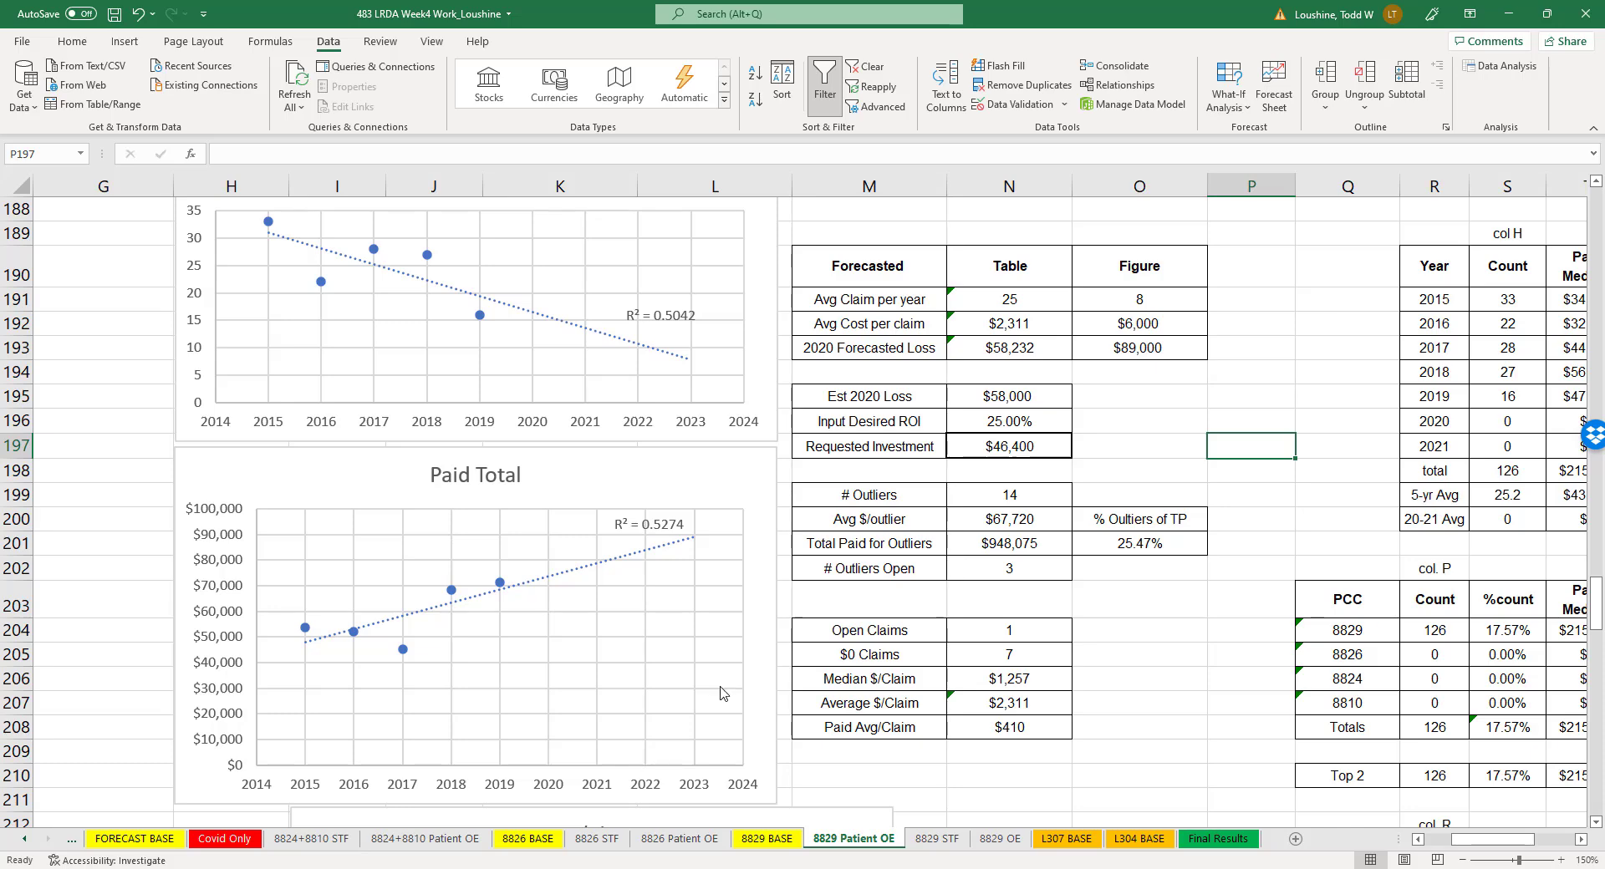
pyautogui.scroll(-2, 623, 781)
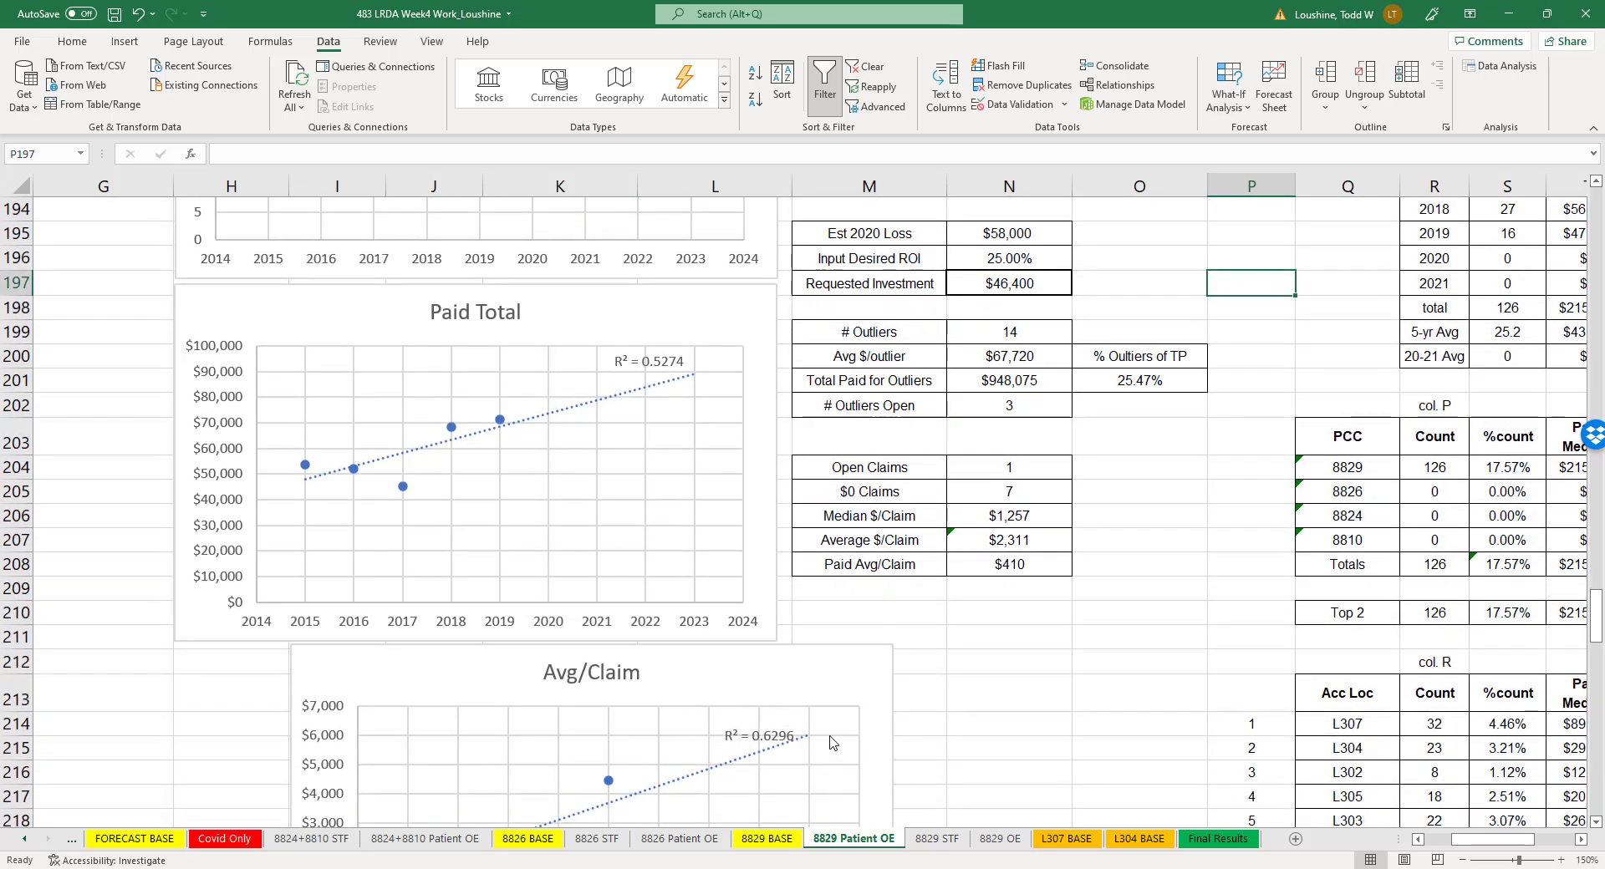
pyautogui.scroll(-1, 831, 739)
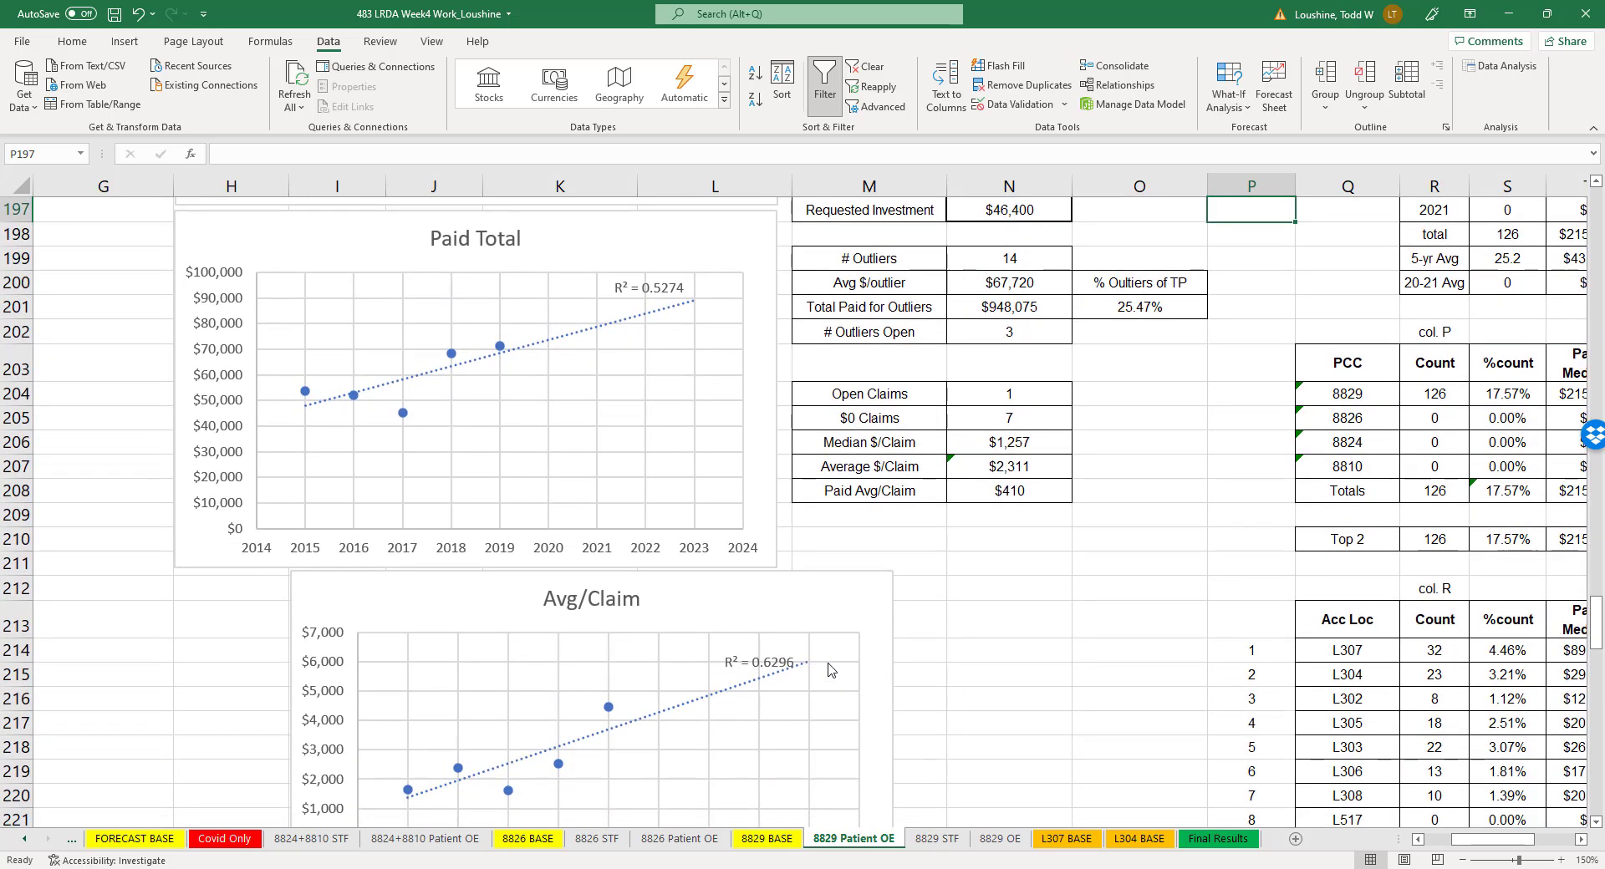
pyautogui.scroll(3, 824, 663)
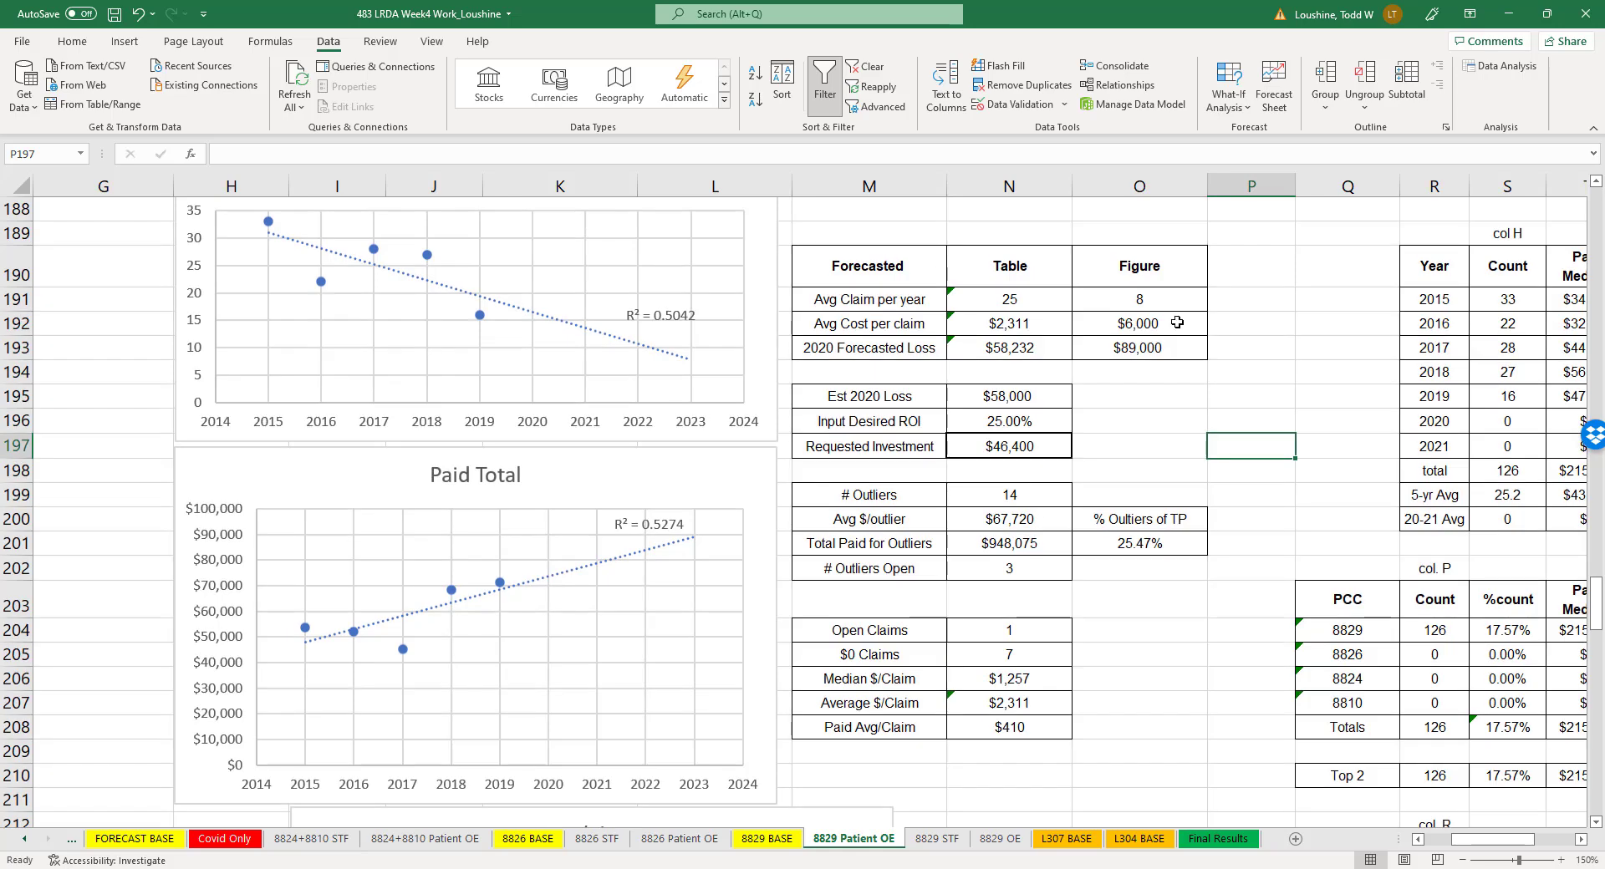
pyautogui.click(1016, 400)
pyautogui.click(1028, 446)
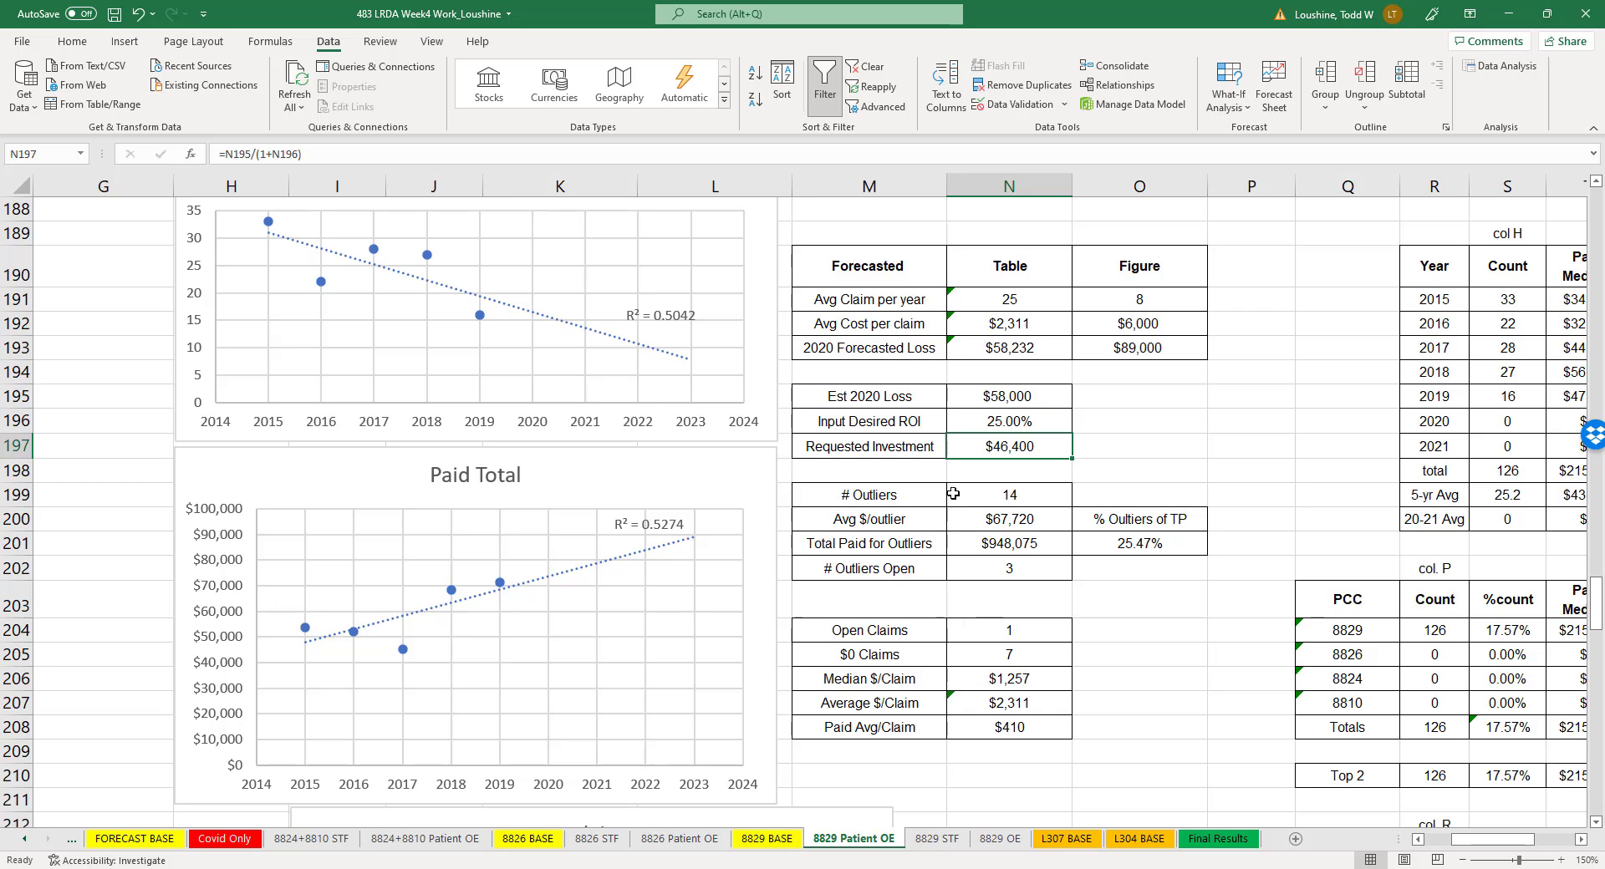
# - Compare the 8829 STF sheet's count, paid total and average-per-claim trend charts with its table and figure forecasts of the 2020 loss
pyautogui.click(938, 839)
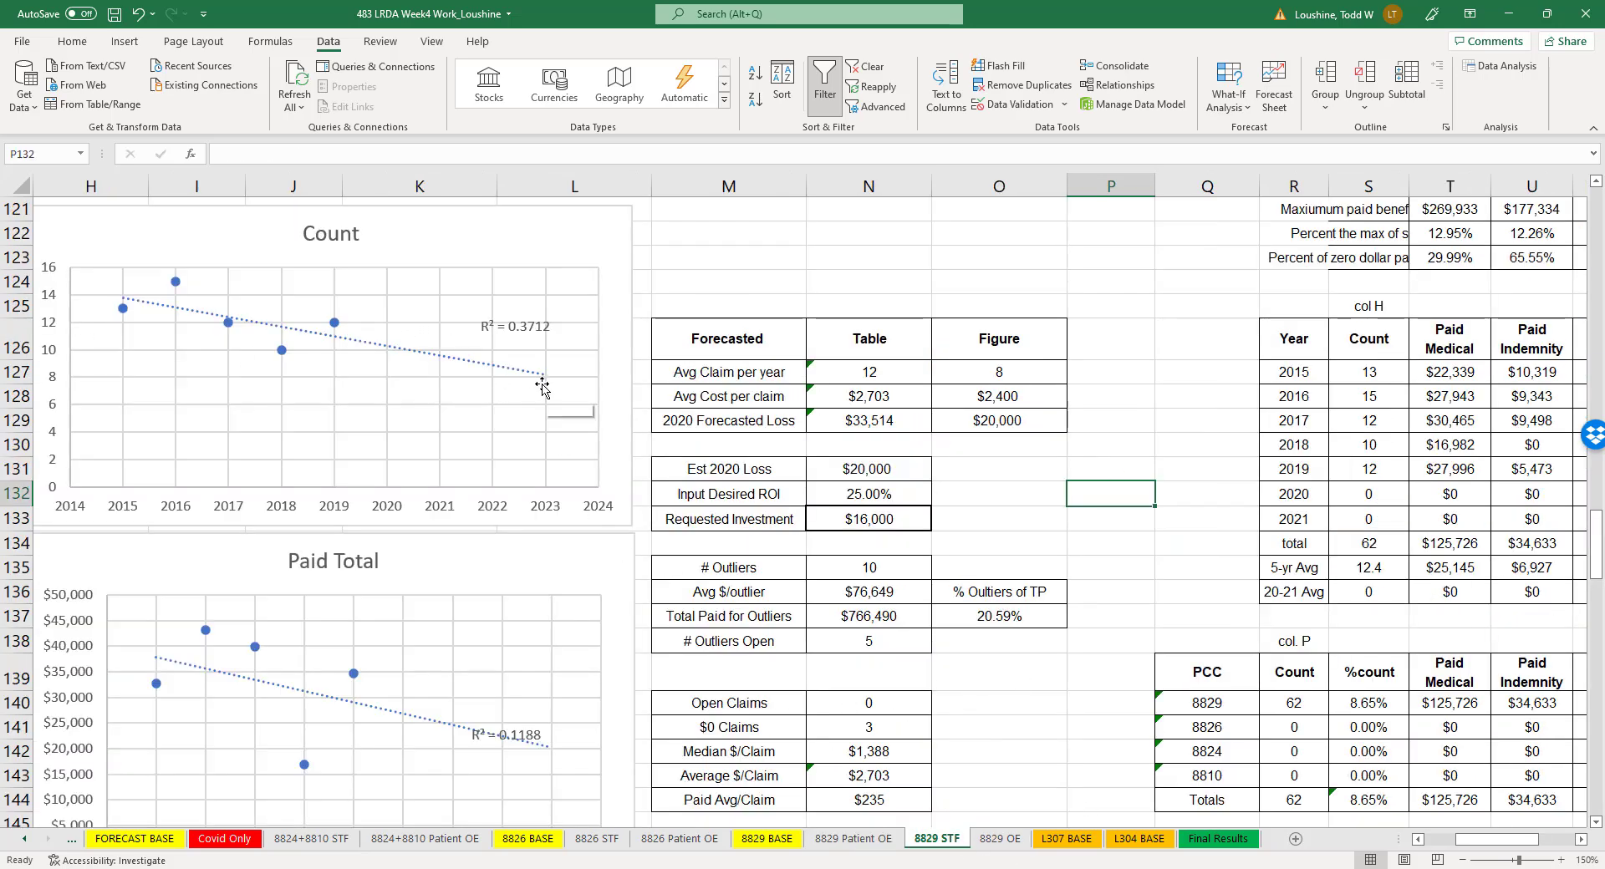
pyautogui.scroll(-1, 501, 465)
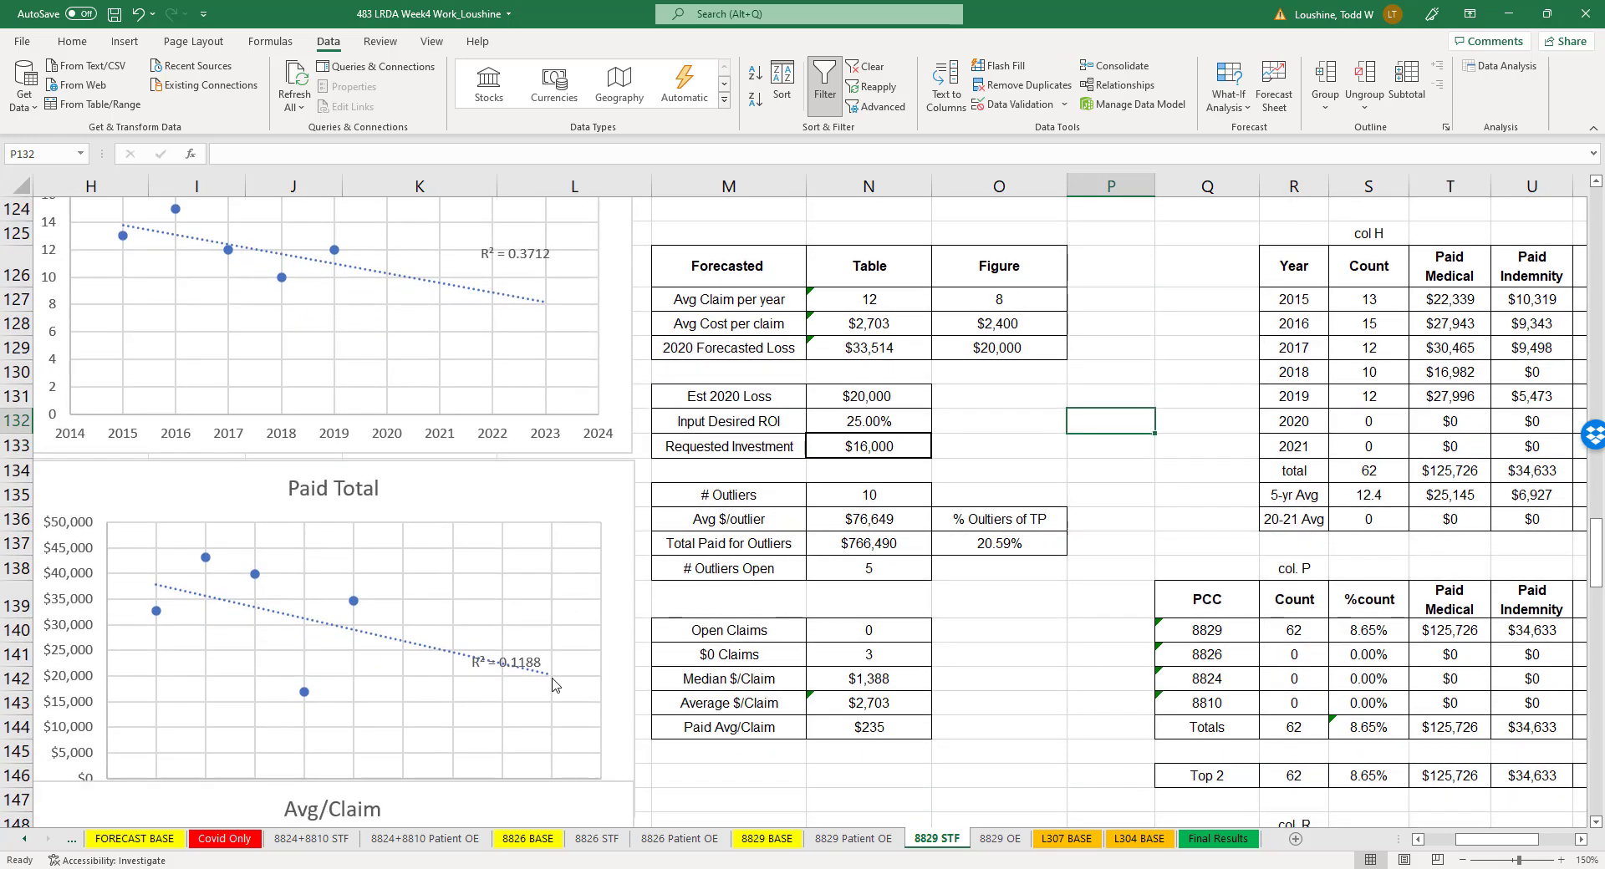
pyautogui.scroll(-3, 551, 685)
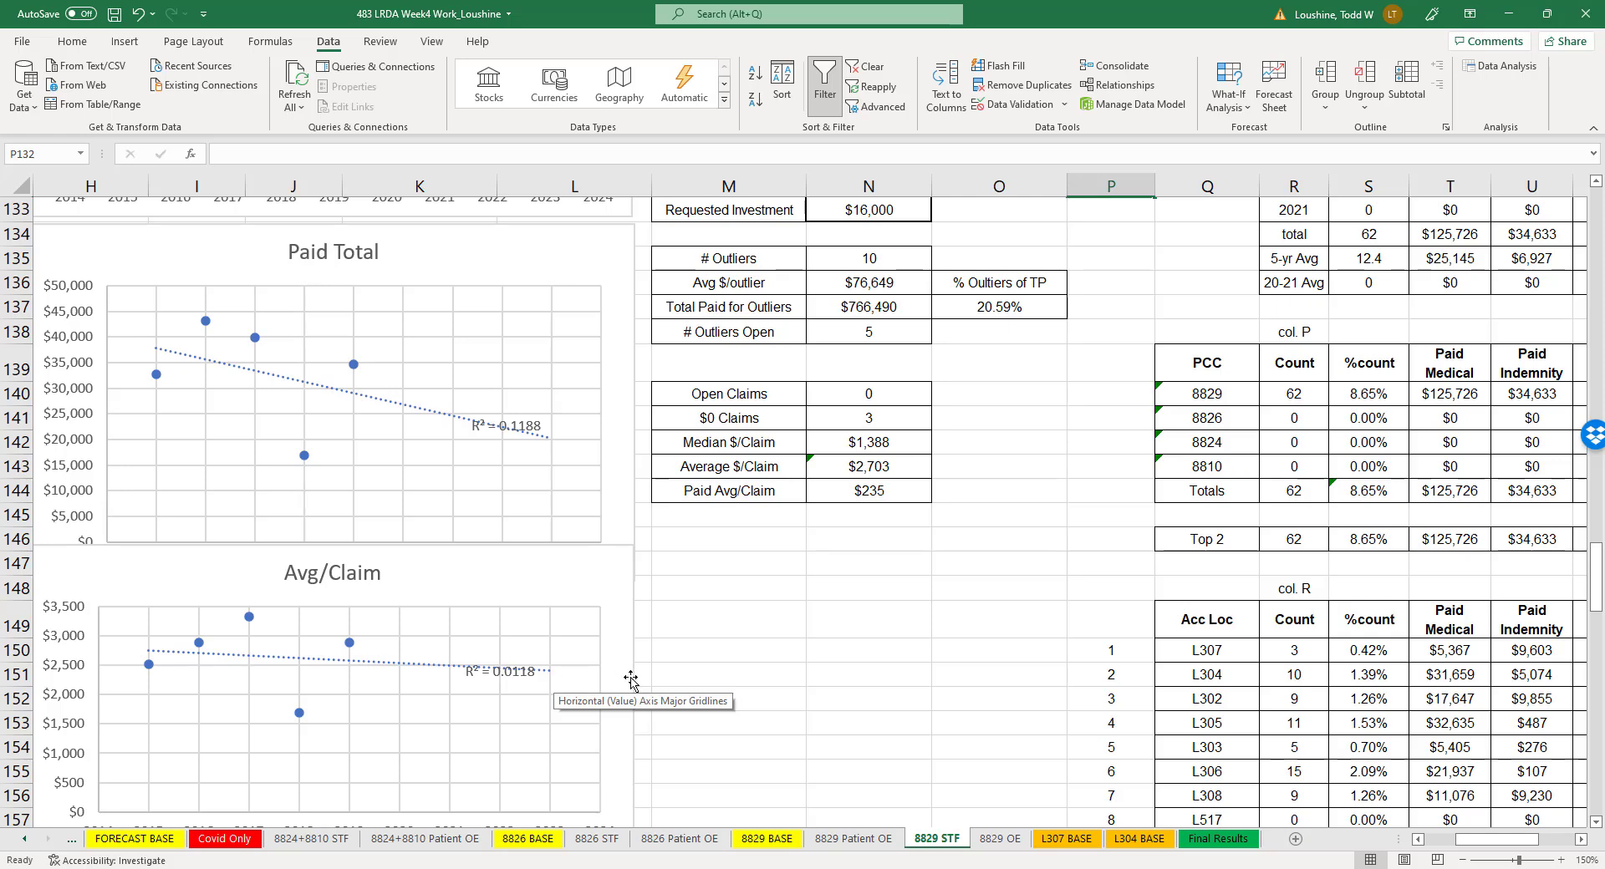
pyautogui.scroll(2, 806, 639)
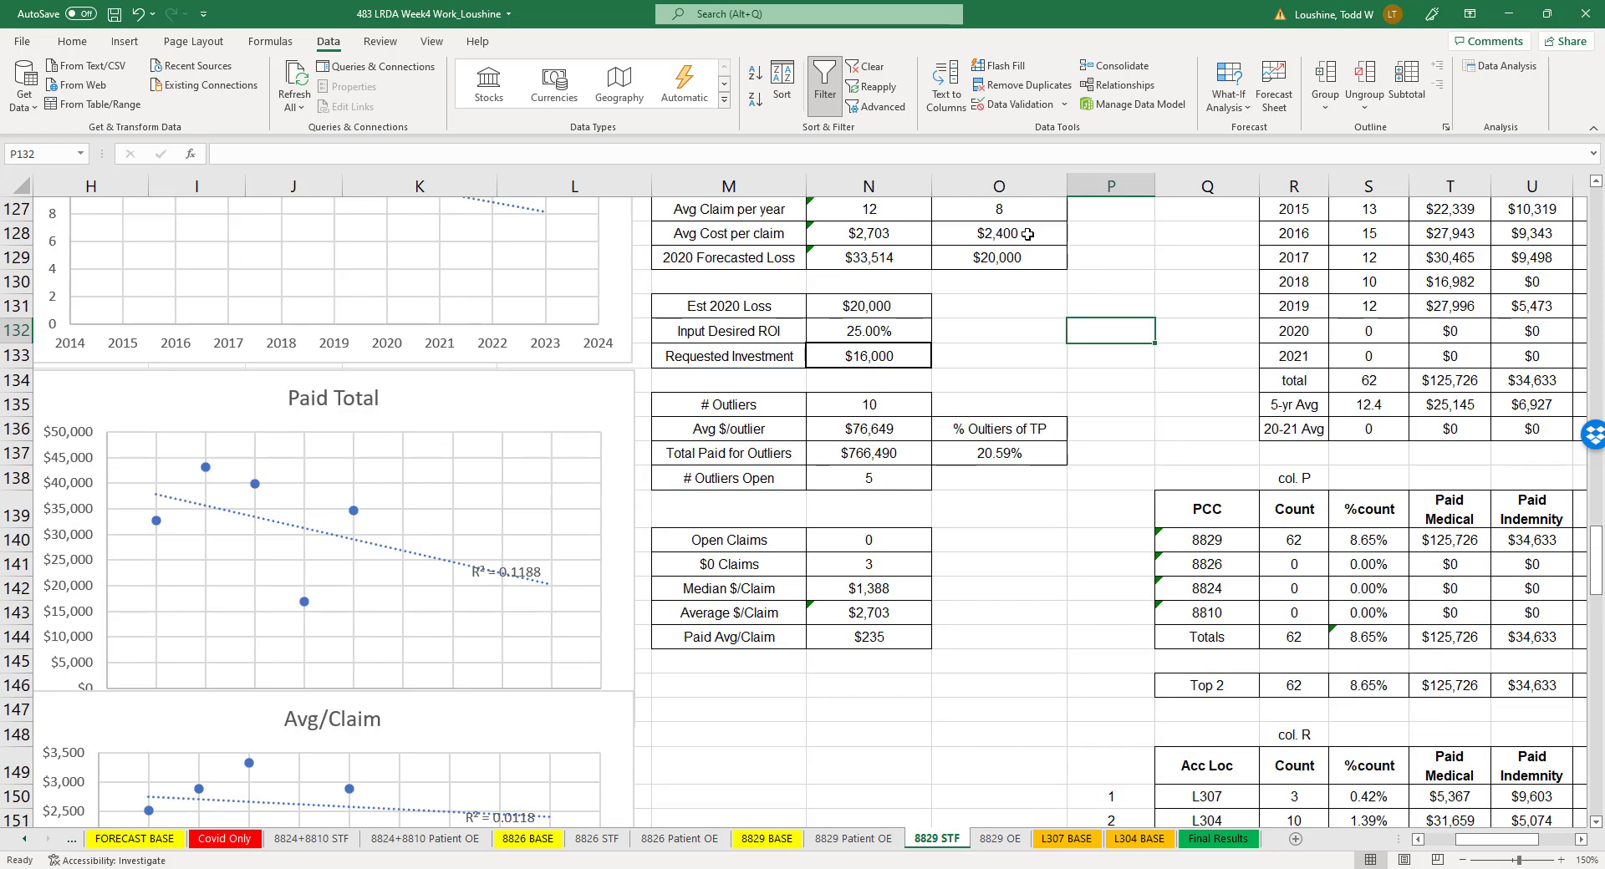
pyautogui.click(900, 264)
pyautogui.click(1008, 263)
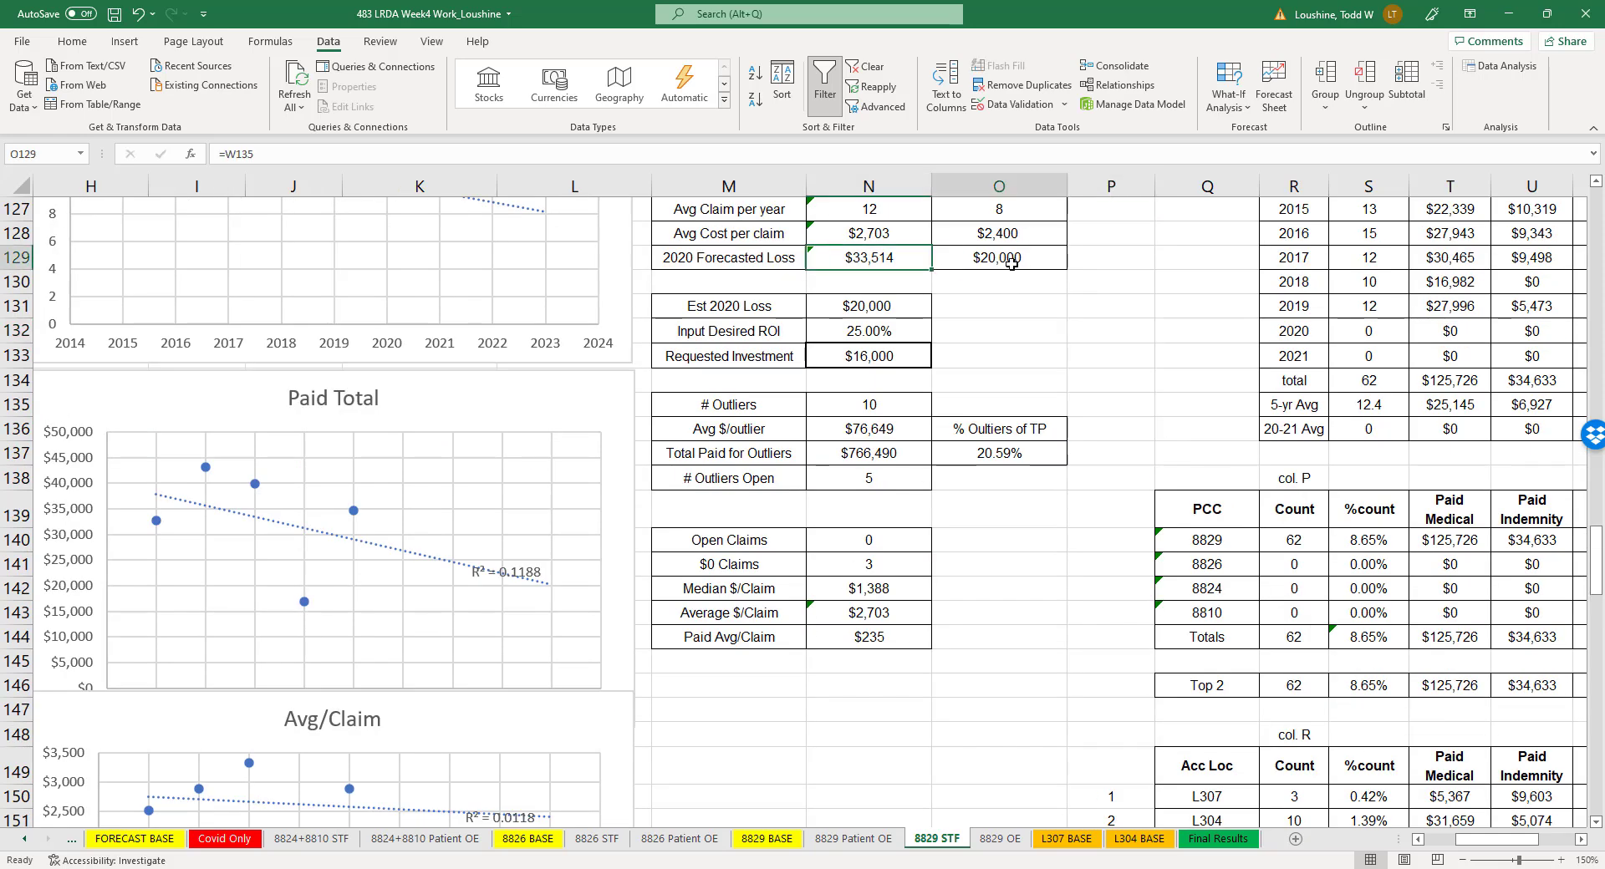
# - Inspect the desired ROI, Requested Investment formula and outlier costs on the 8829 STF sheet
pyautogui.click(900, 330)
pyautogui.click(889, 355)
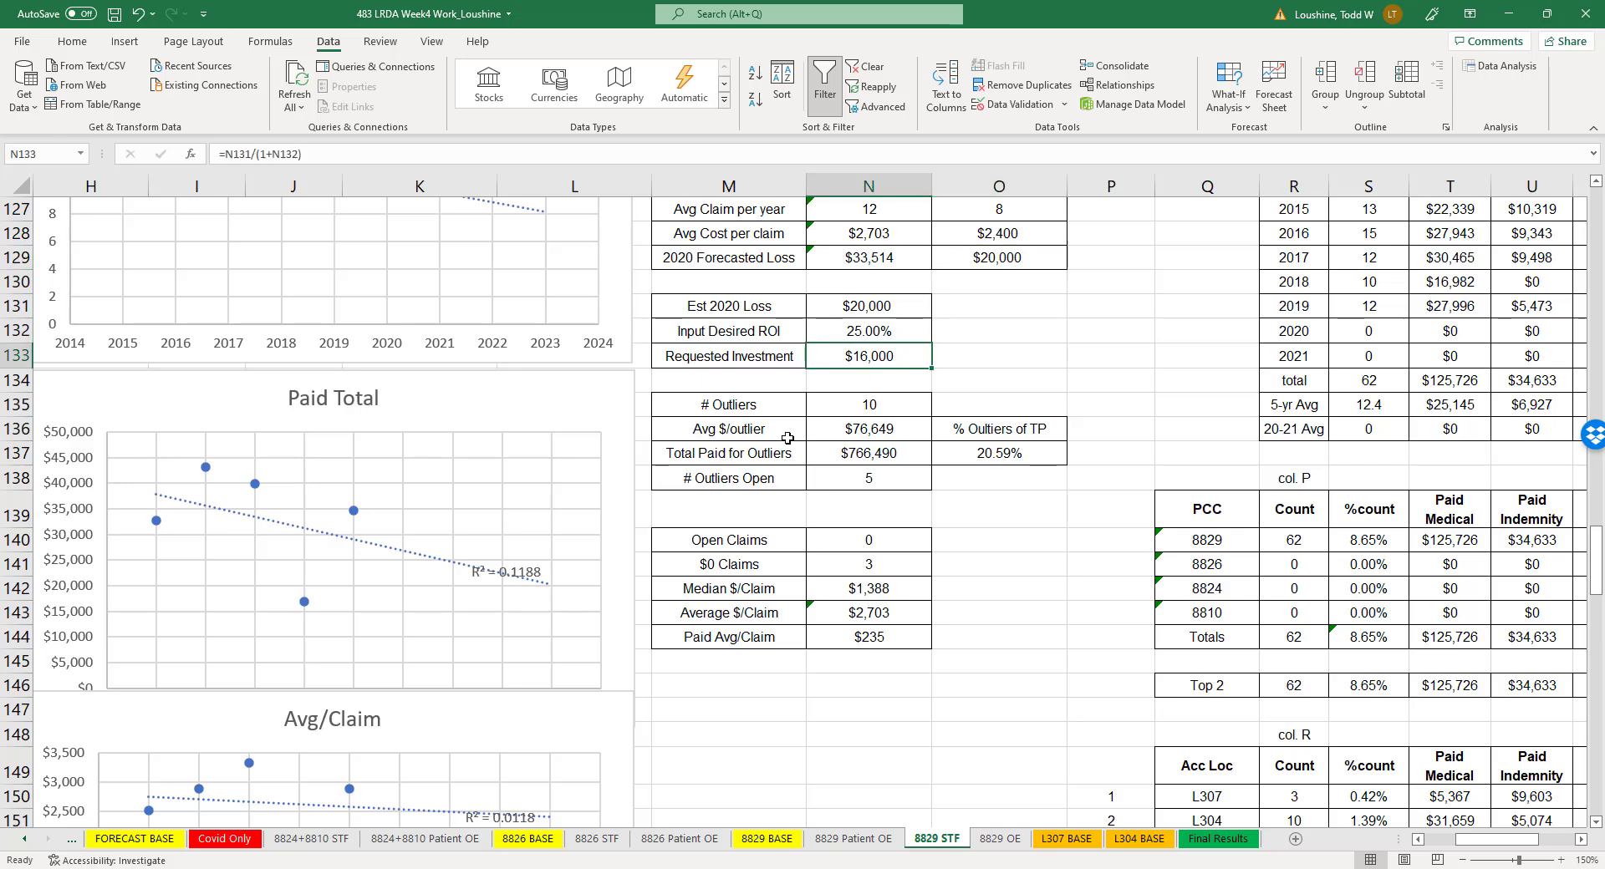
pyautogui.moveTo(873, 431); pyautogui.dragTo(873, 455)
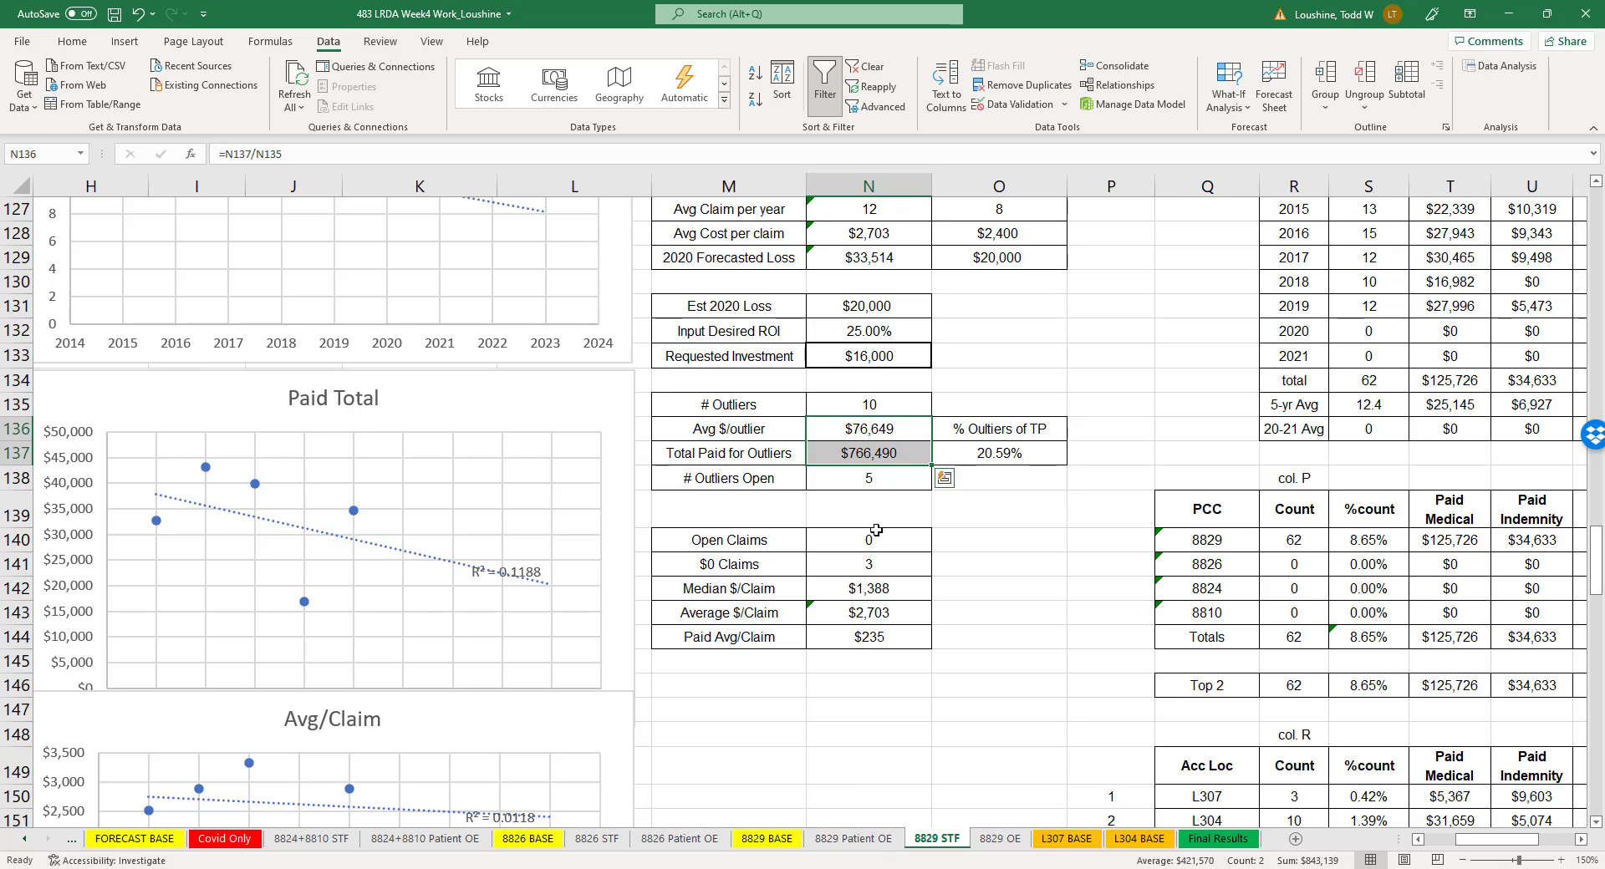
pyautogui.click(985, 362)
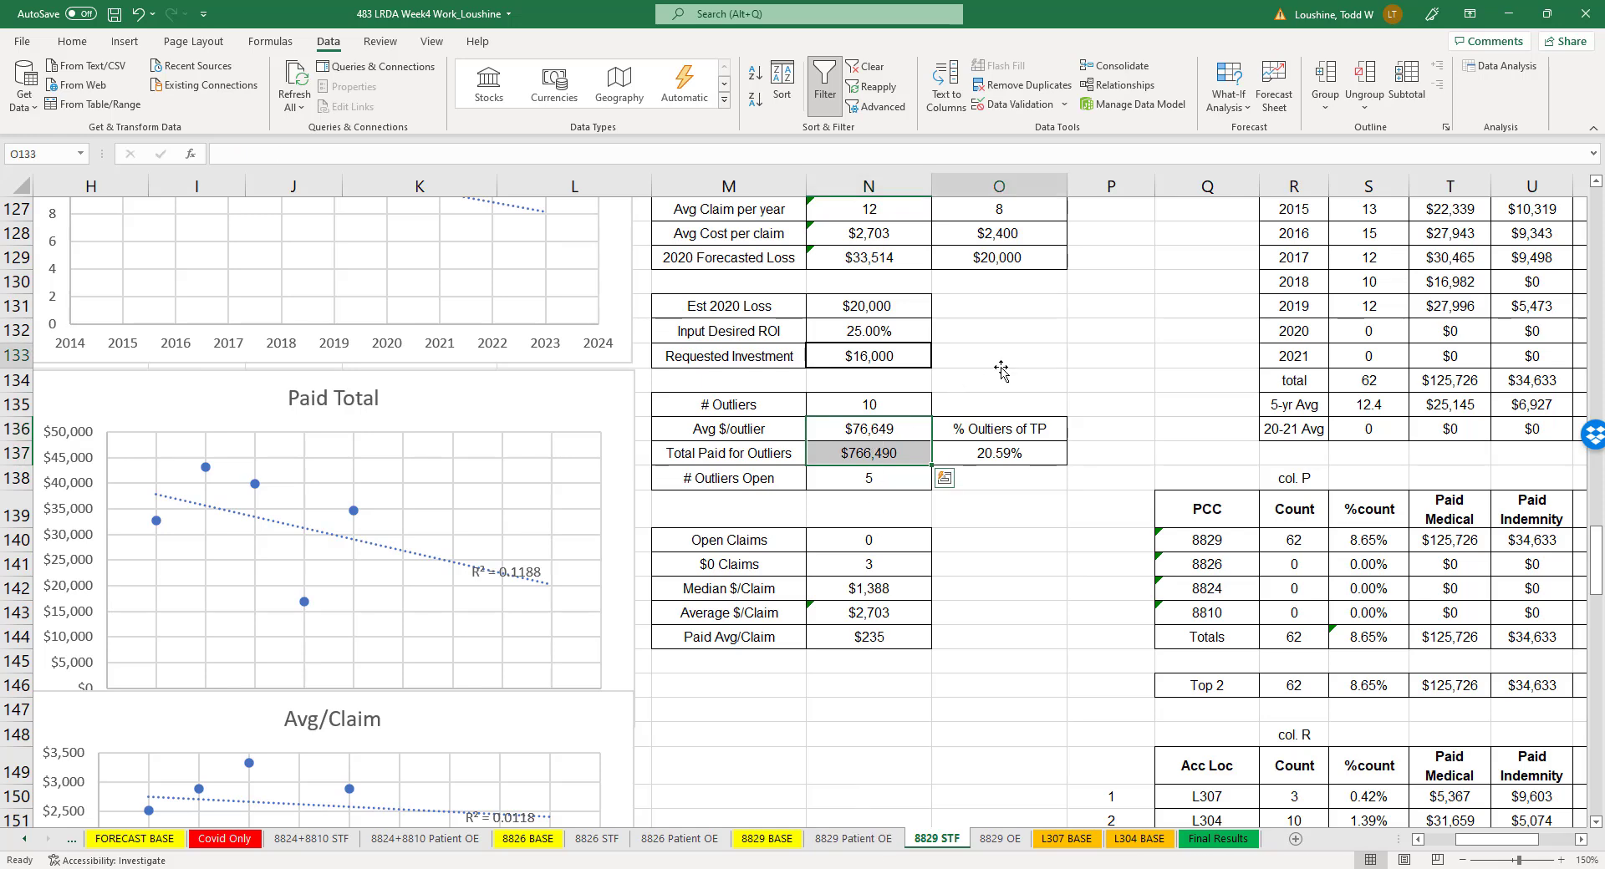
pyautogui.scroll(2, 984, 364)
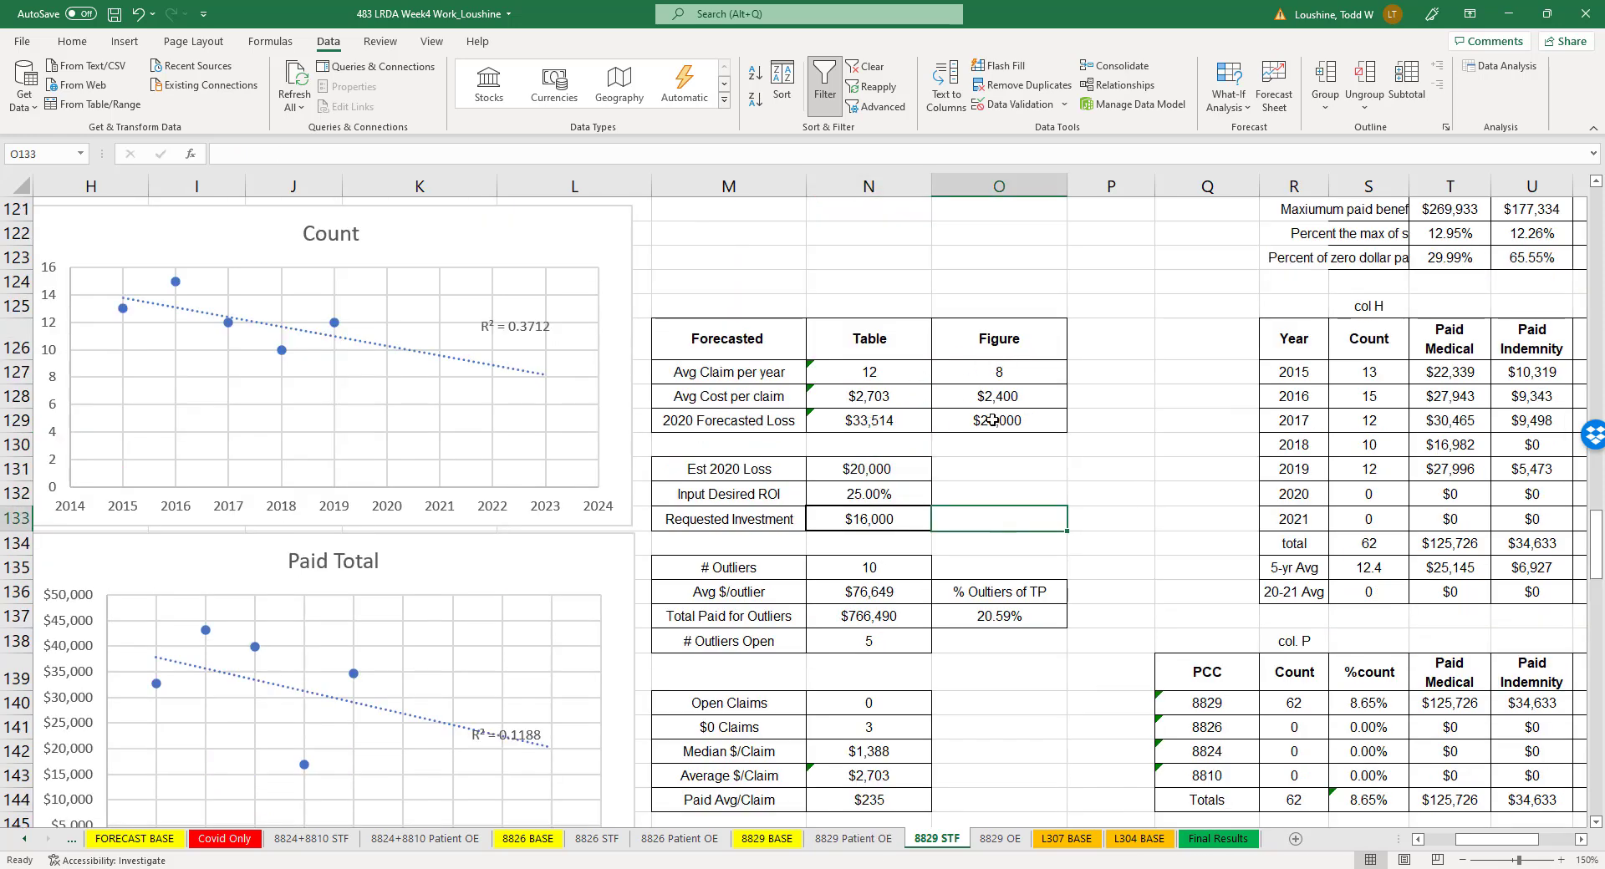
pyautogui.click(1089, 502)
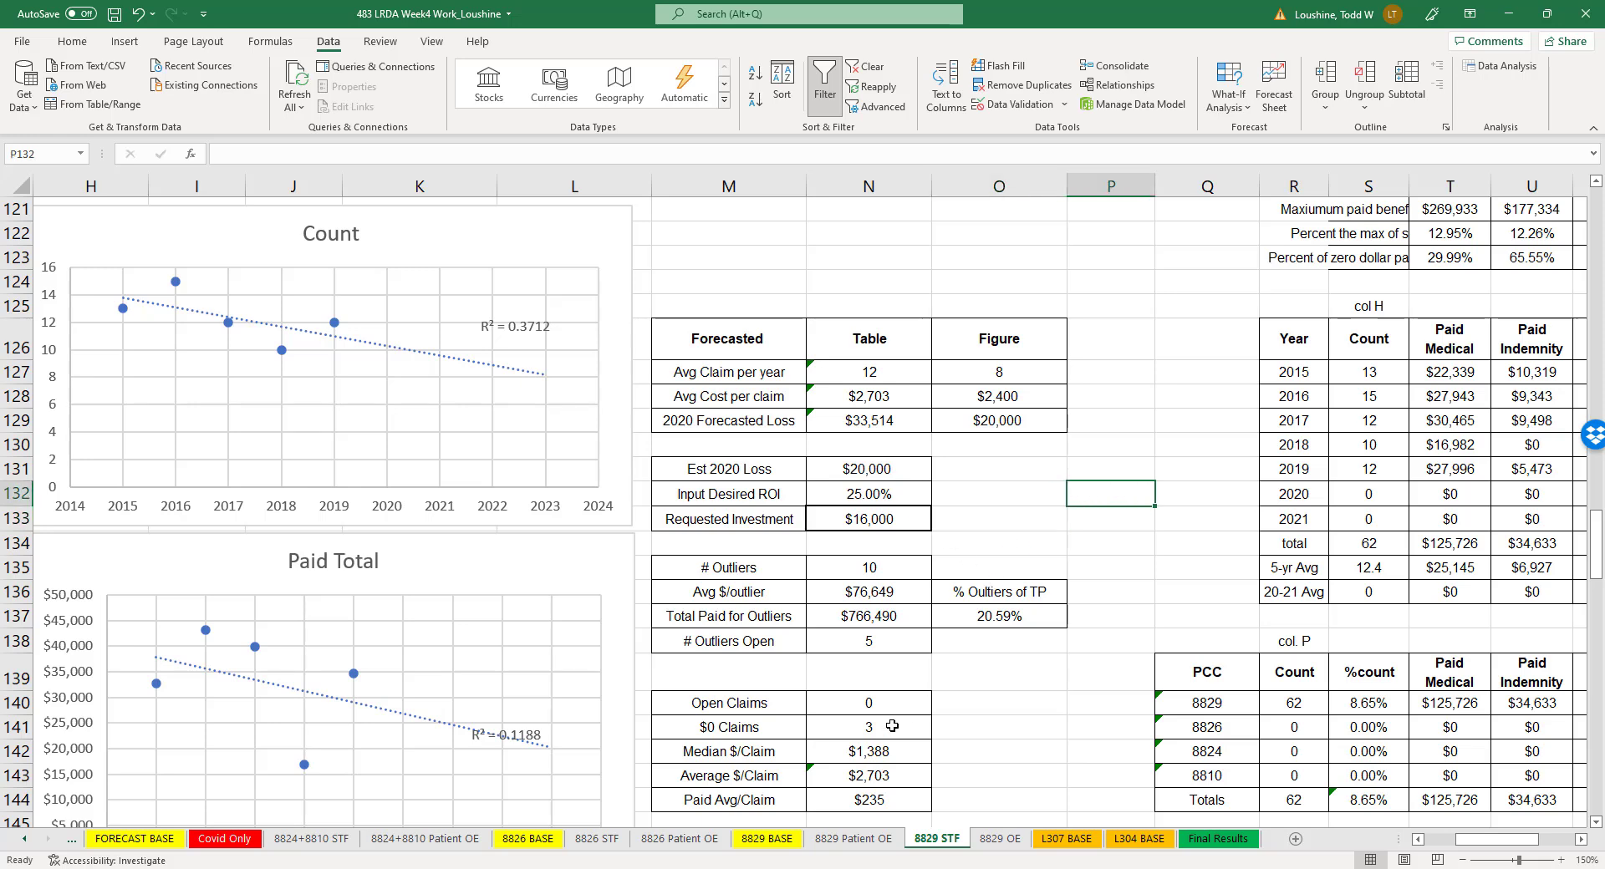
# - On the 8829 OE sheet, set the Figure forecast's average claims per year to 0, following the Count trend chart
pyautogui.click(997, 839)
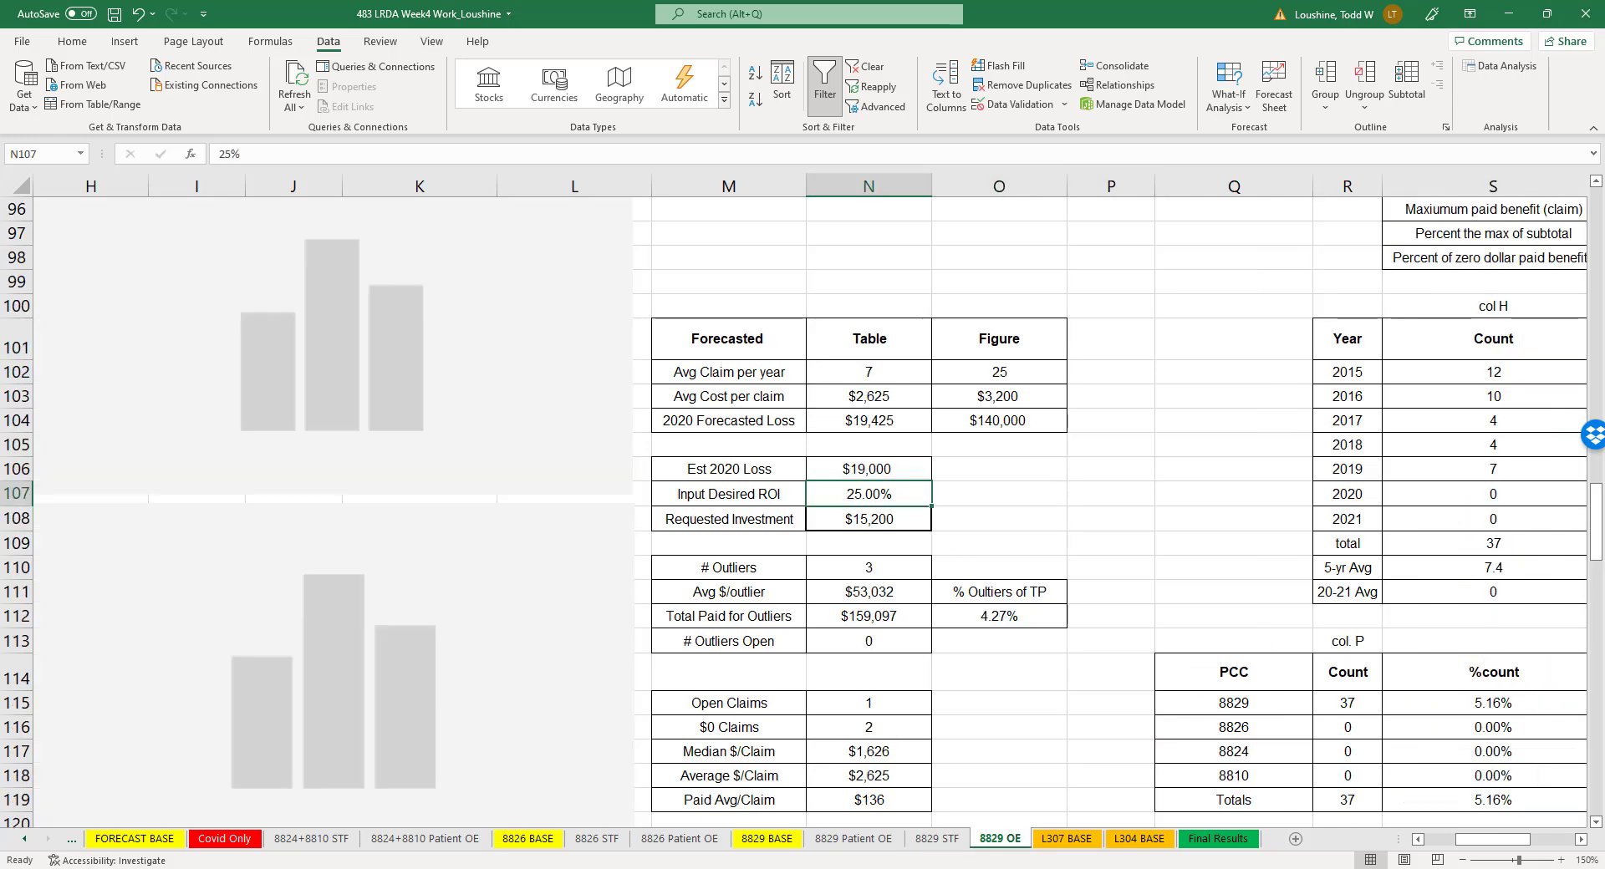
pyautogui.scroll(2, 429, 393)
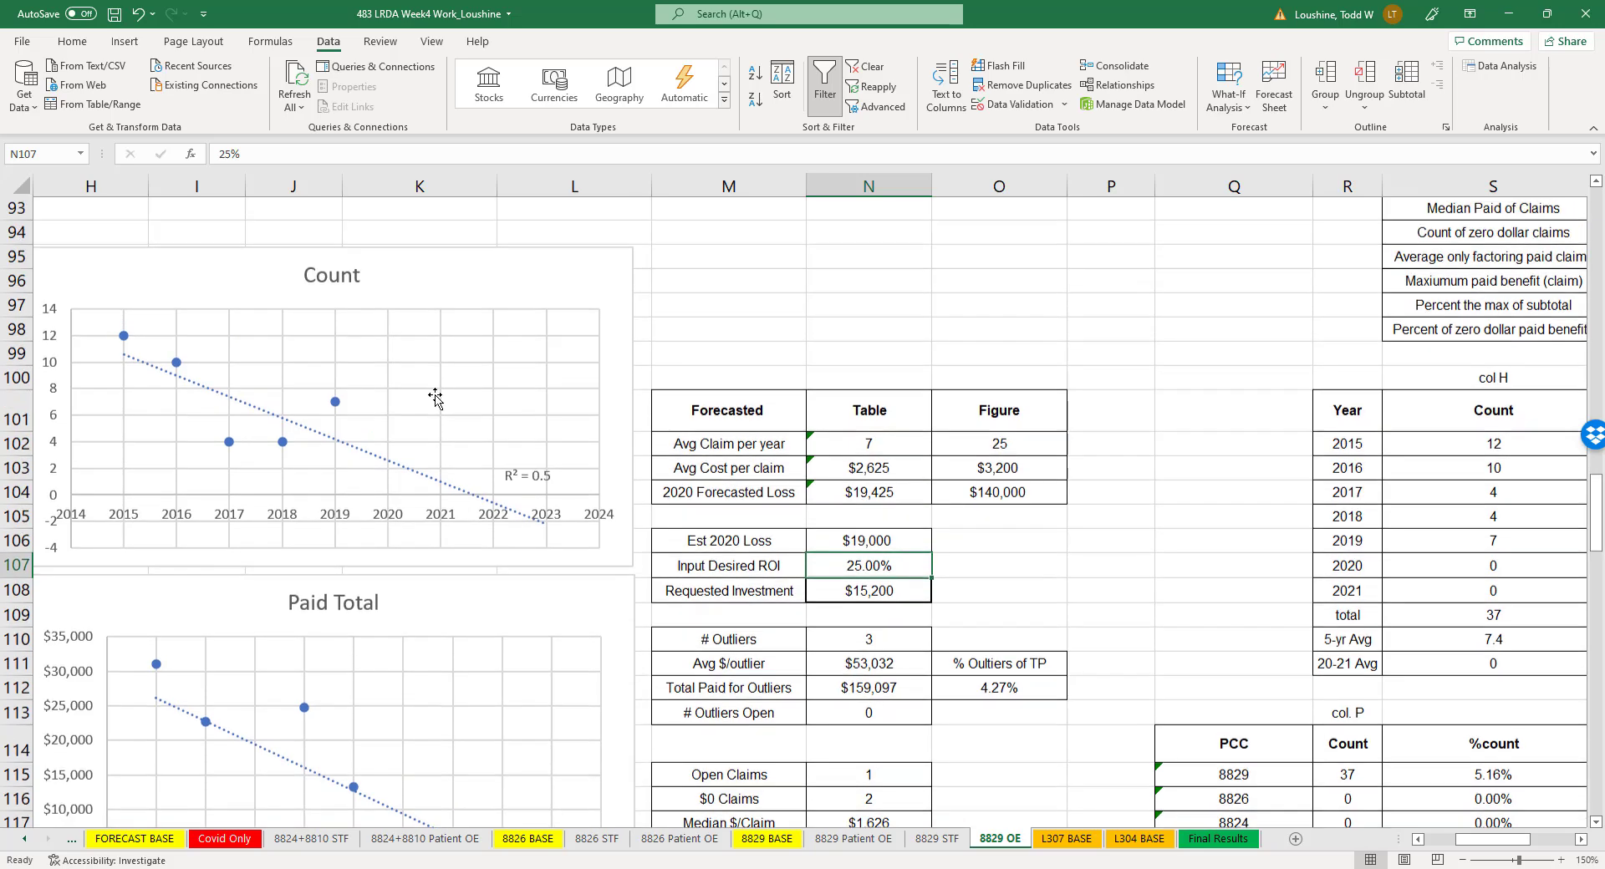
pyautogui.scroll(-2, 310, 418)
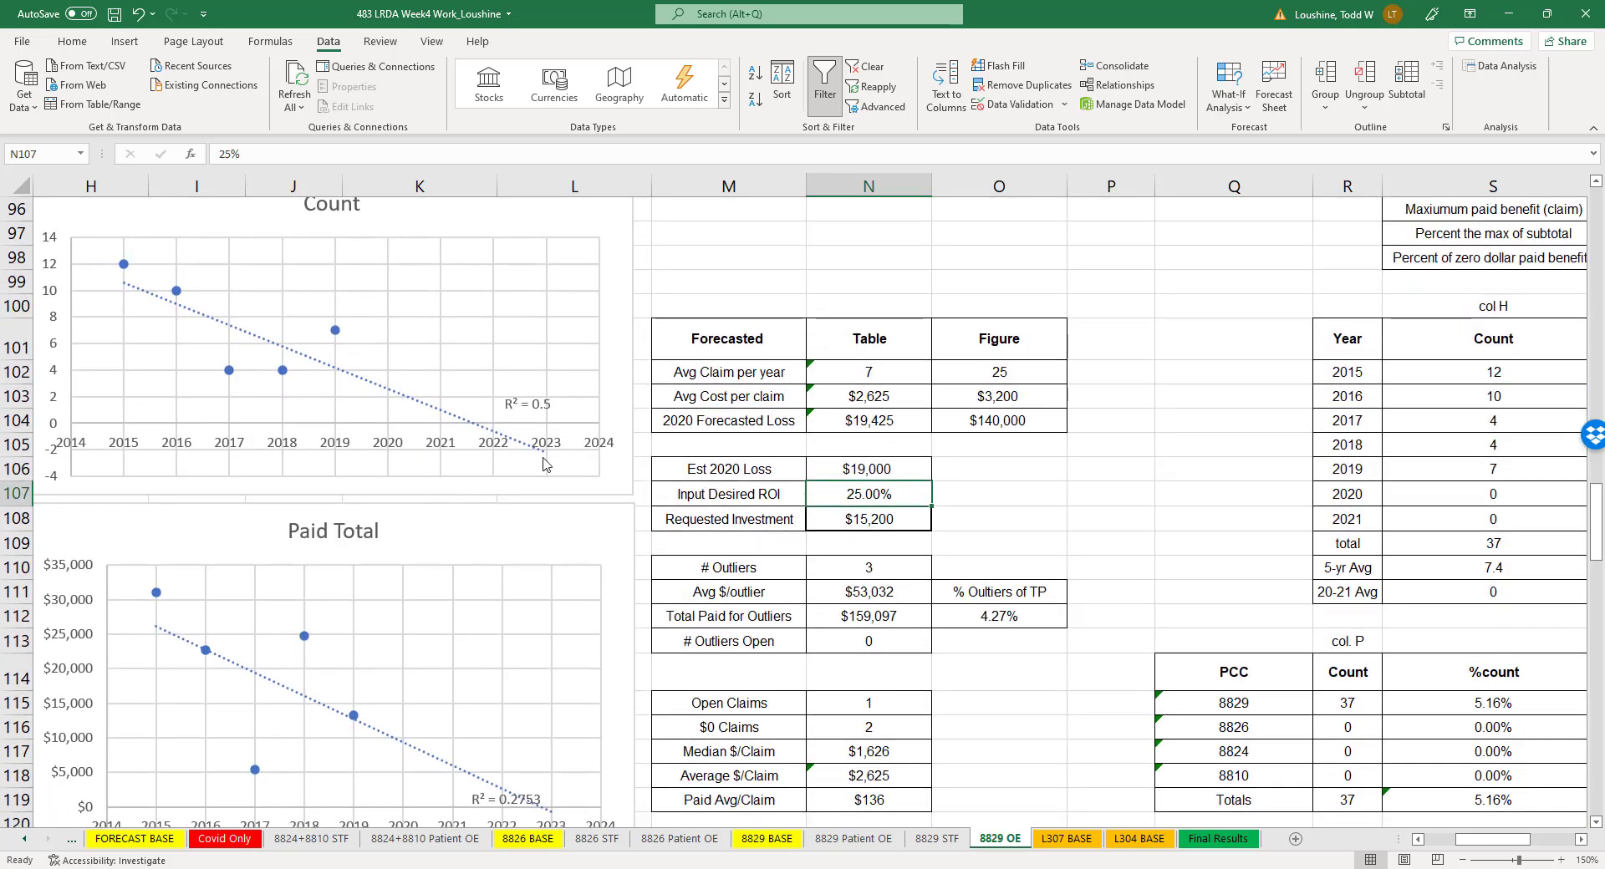
pyautogui.click(1006, 375)
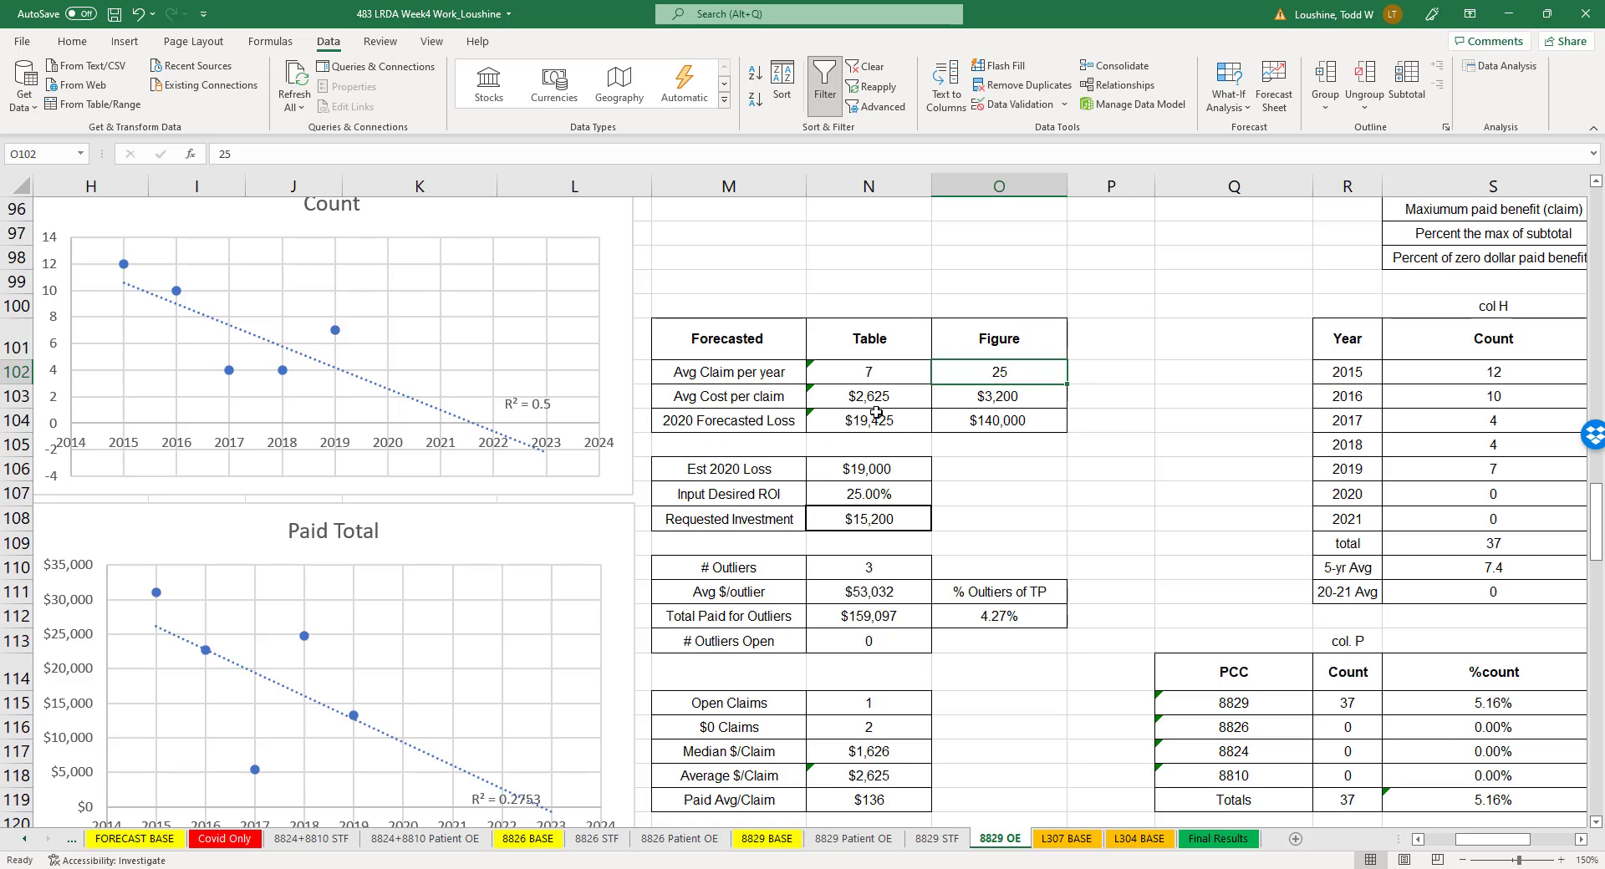
pyautogui.write('0')
pyautogui.press('Return')
# - Set the Figure column's 2020 Forecasted Loss to 0 on the 8829 OE sheet
pyautogui.scroll(-3, 561, 684)
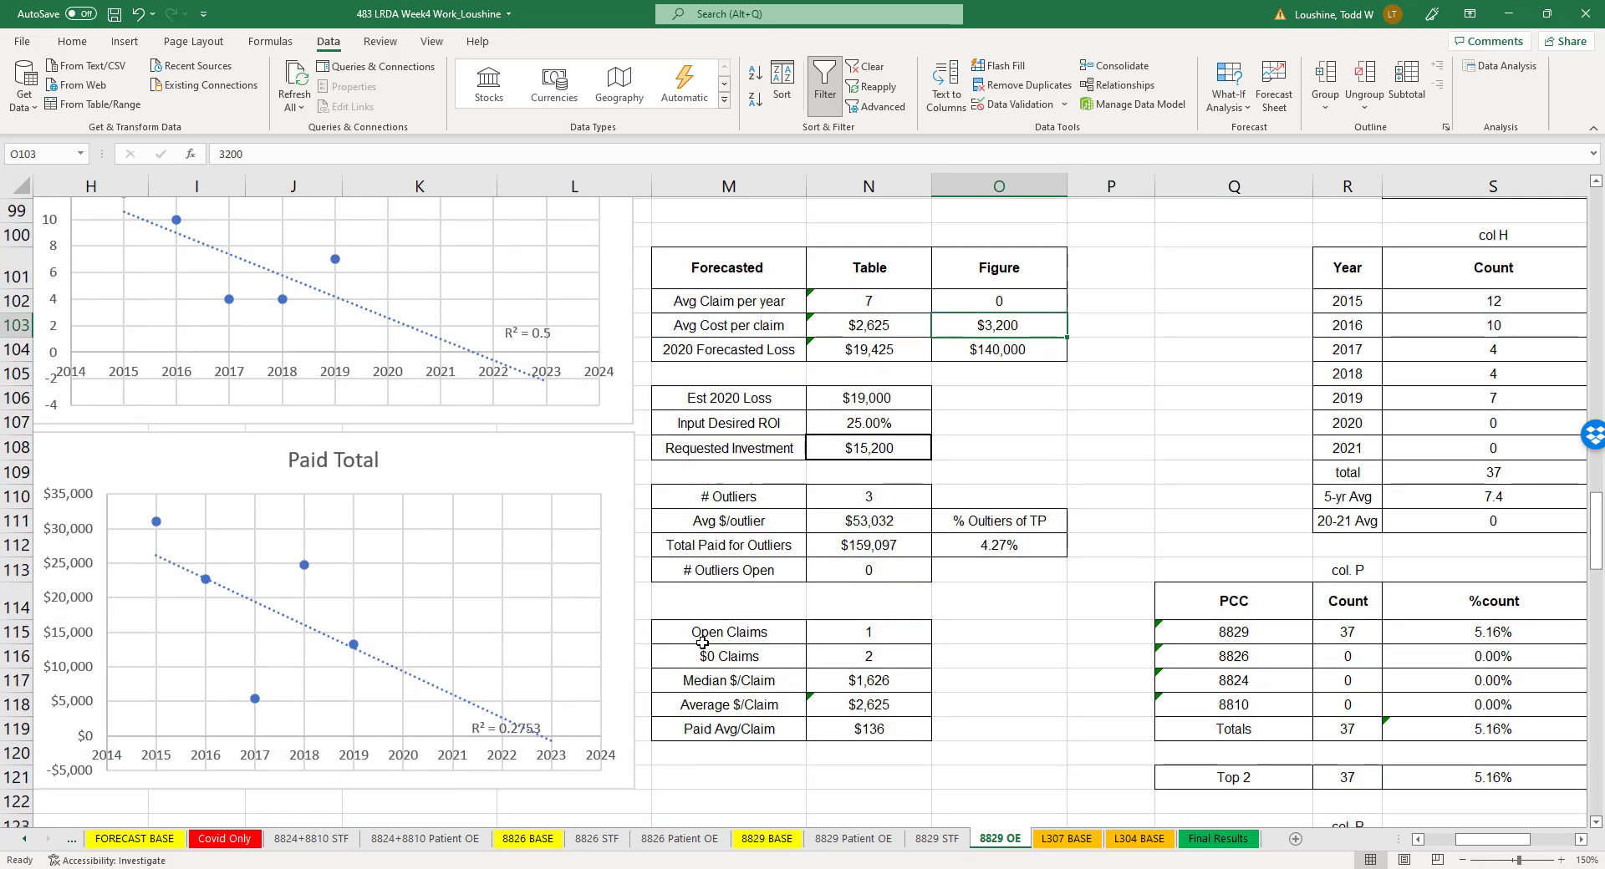
pyautogui.scroll(2, 1046, 357)
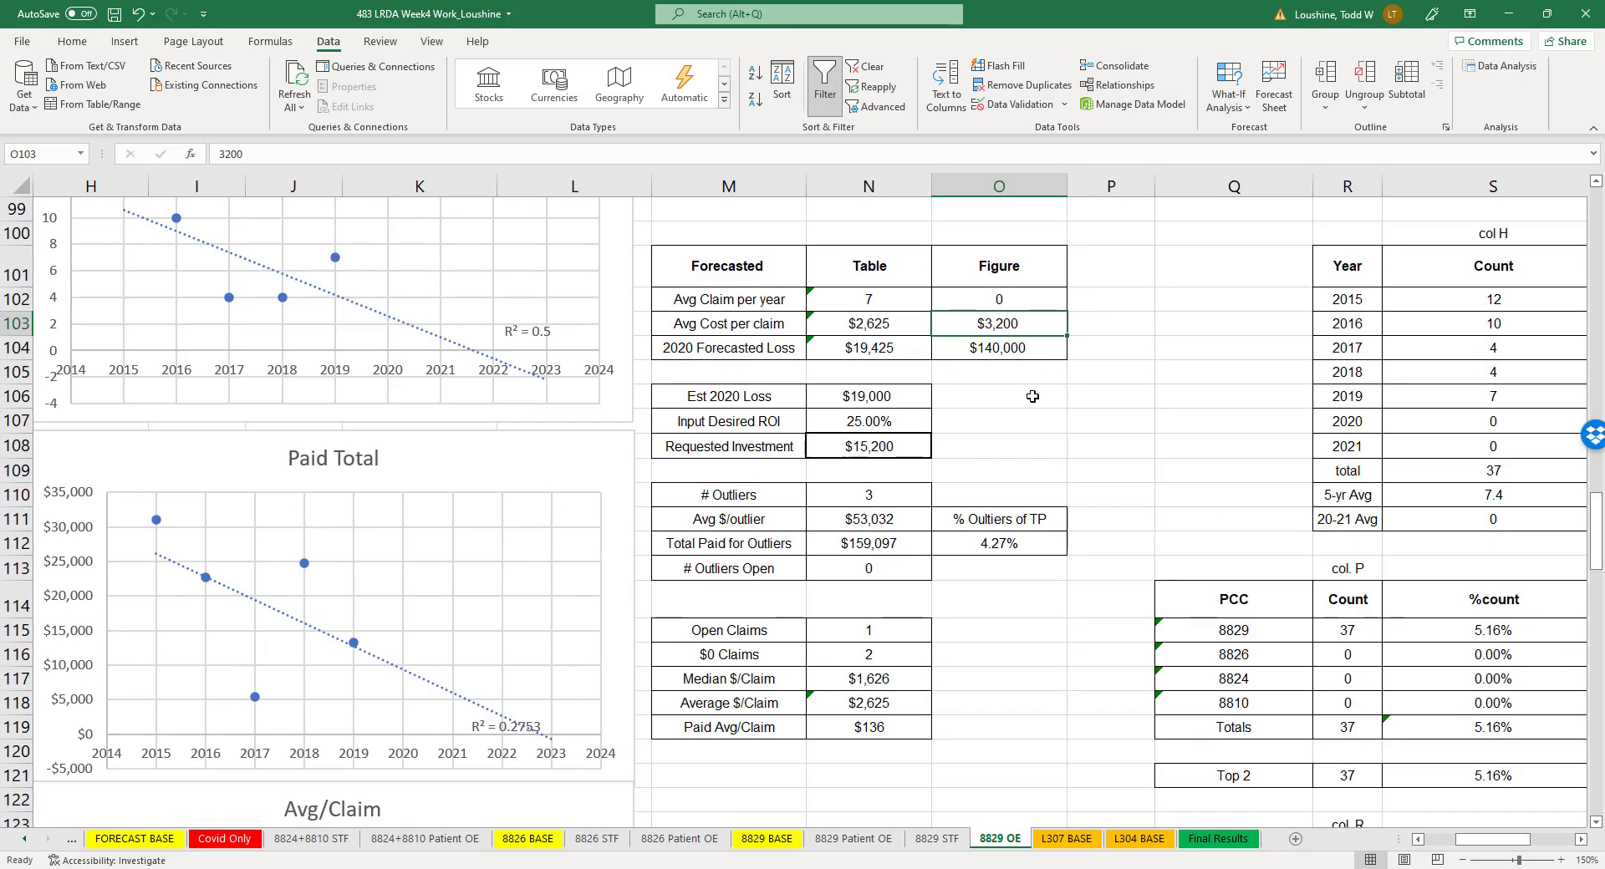
pyautogui.click(1015, 350)
pyautogui.write('0')
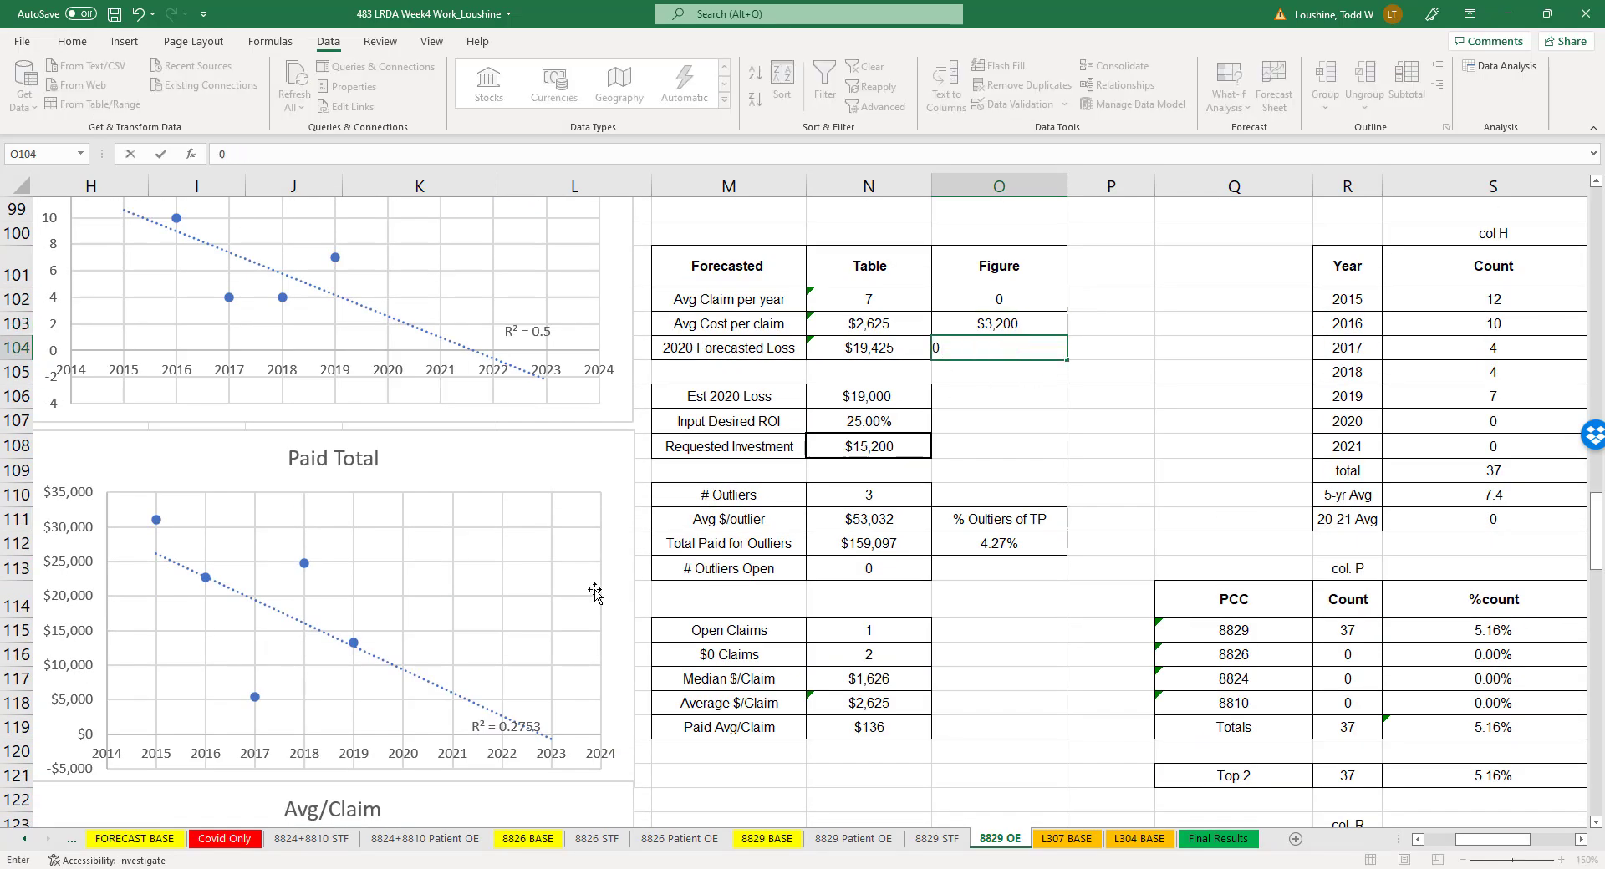
# - Read the Avg/Claim trend chart and set the Figure forecast's average cost per claim to 4,500
pyautogui.scroll(-5, 598, 585)
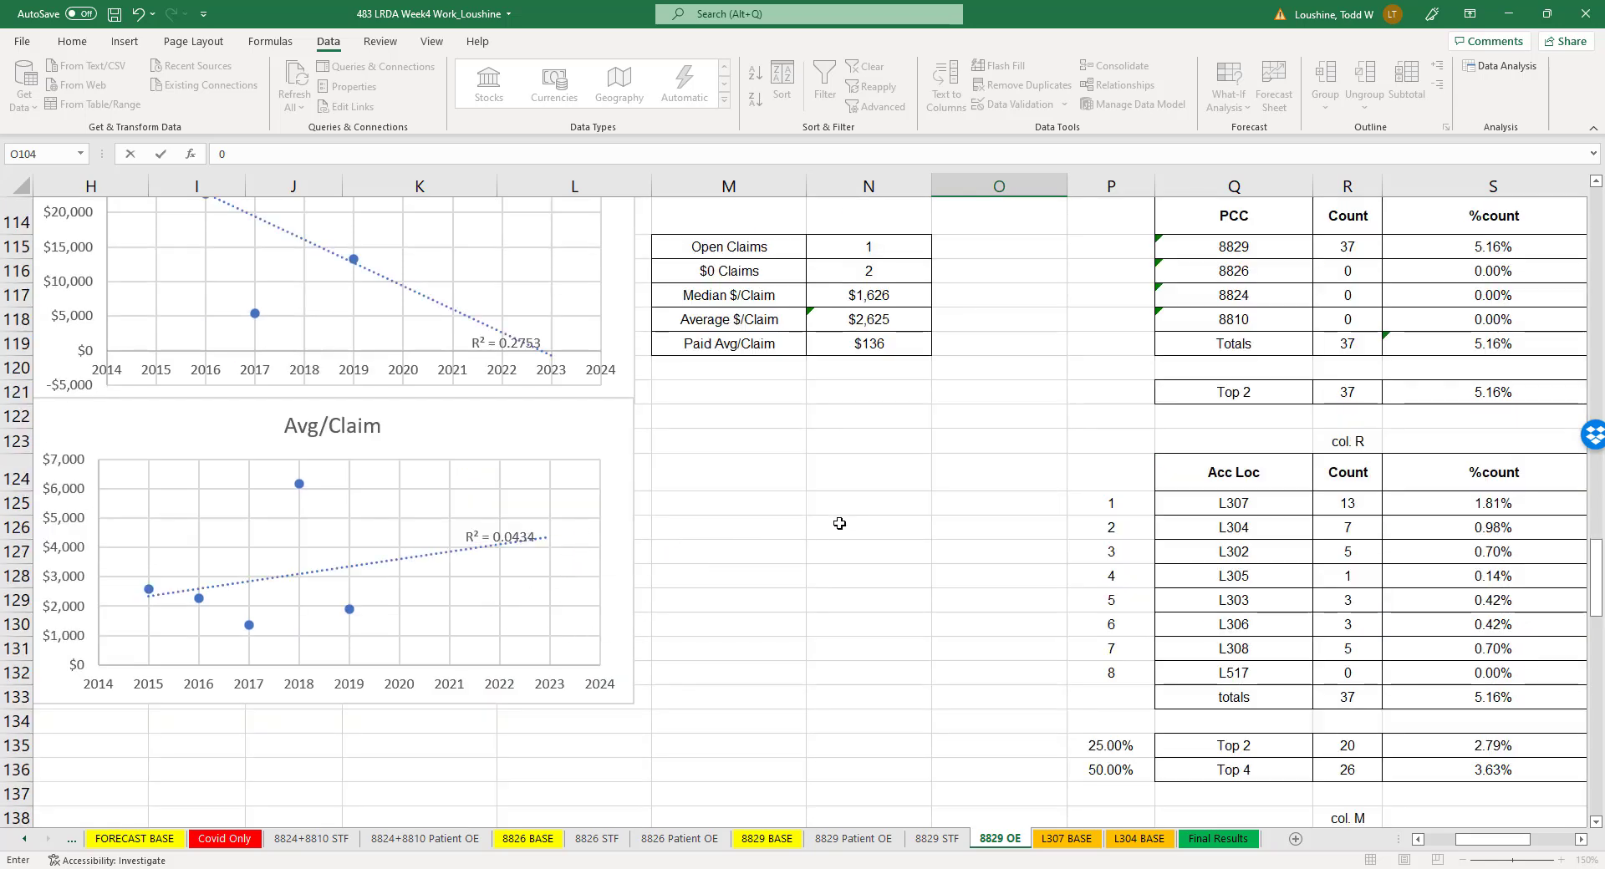
pyautogui.scroll(4, 834, 522)
pyautogui.click(1033, 236)
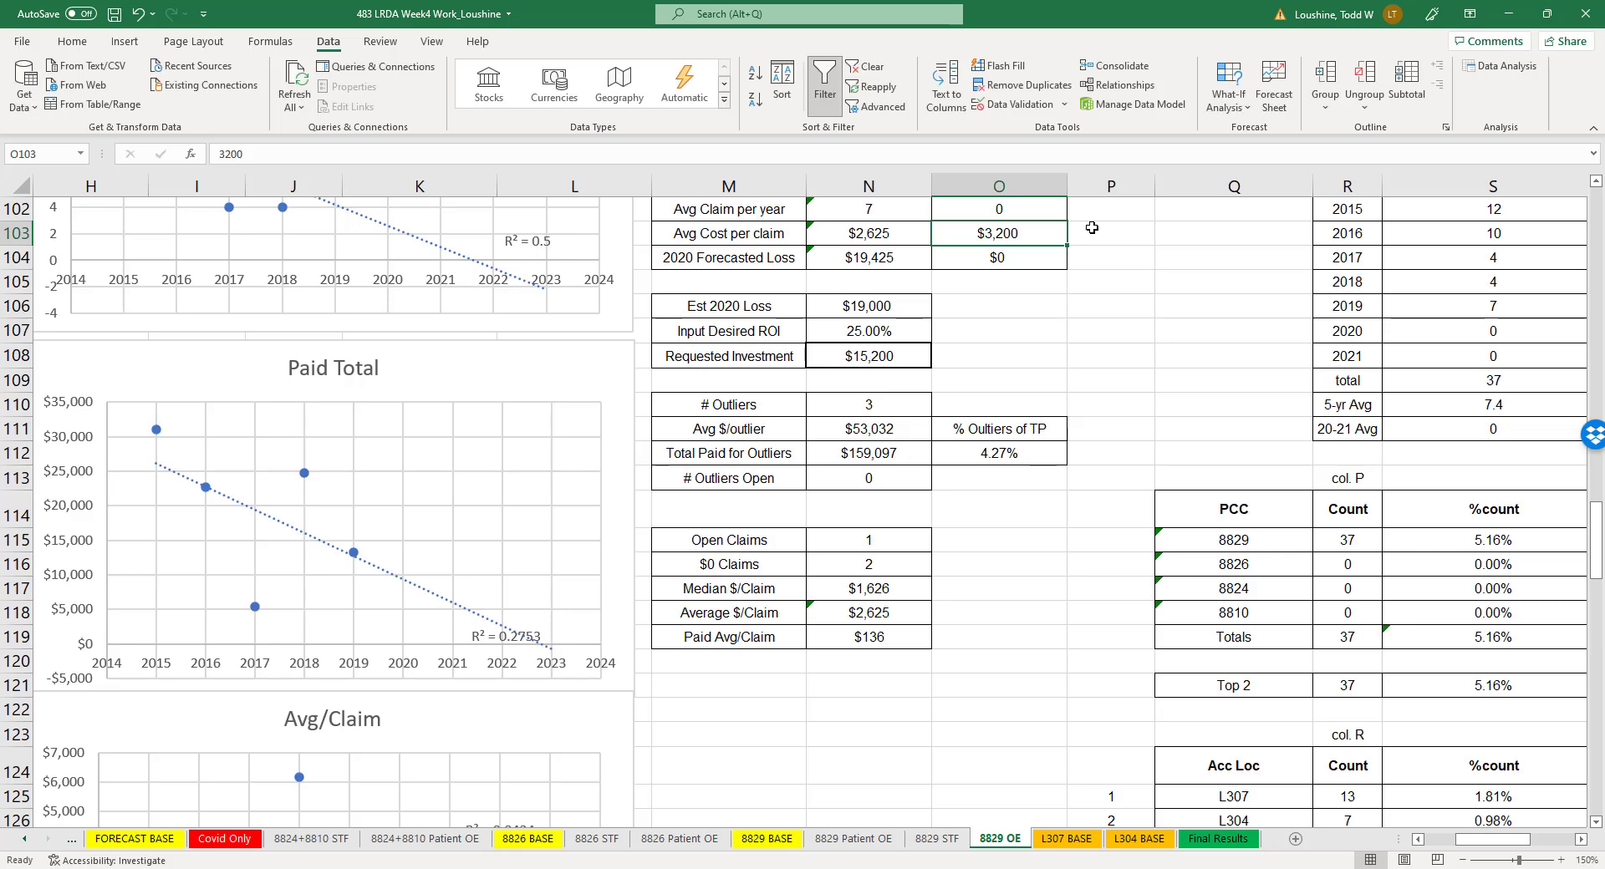
pyautogui.write('4,500')
pyautogui.click(1130, 283)
pyautogui.scroll(3, 1103, 360)
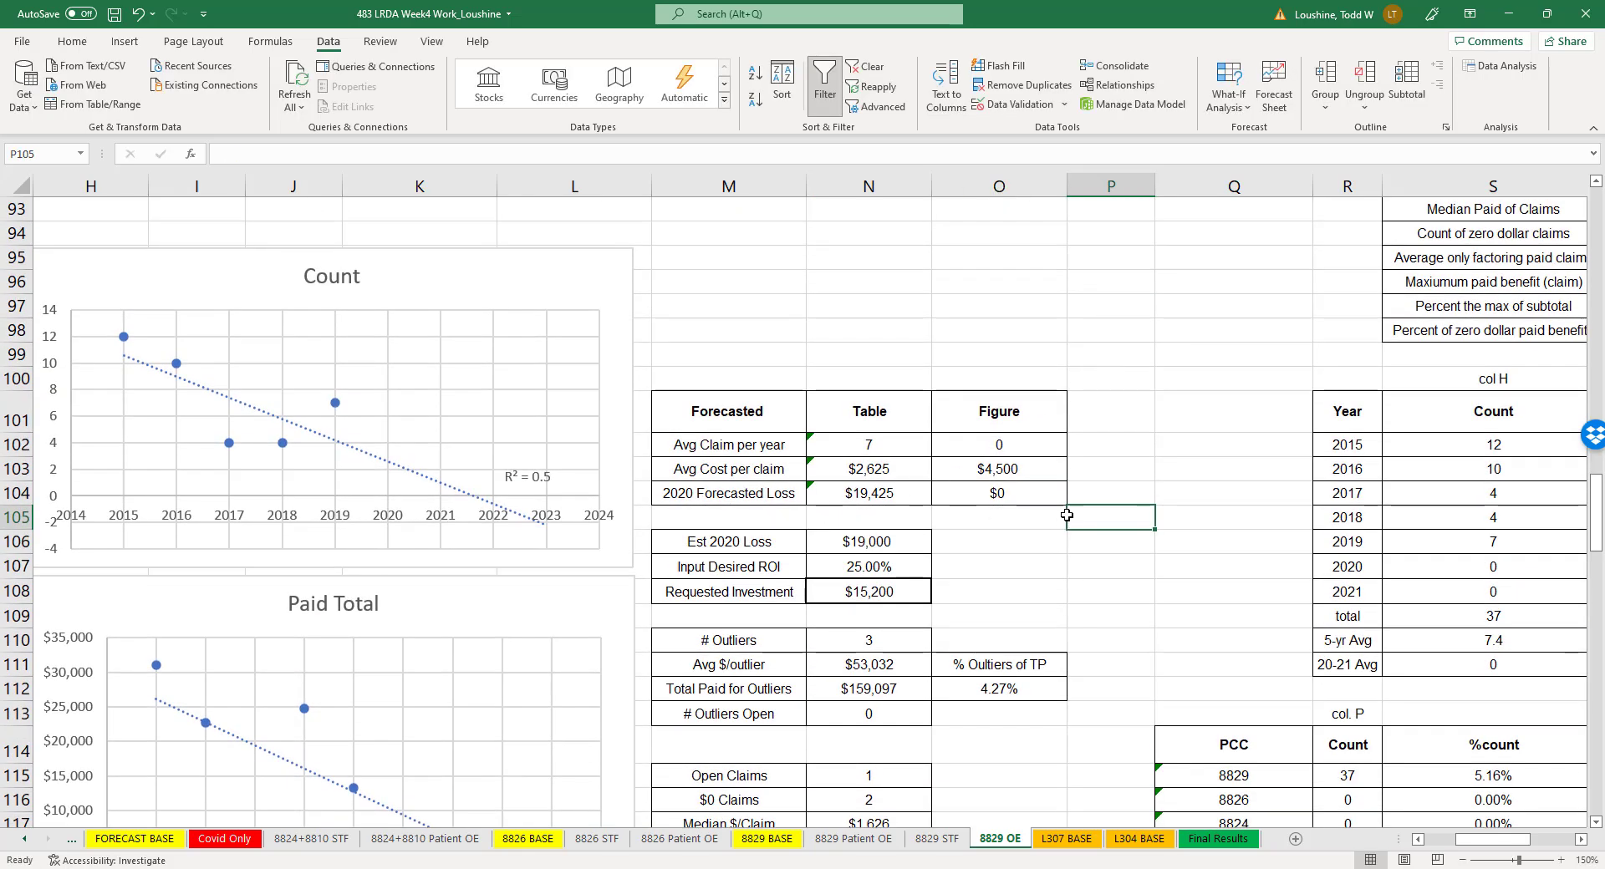
# - Set the Est 2020 Loss on the 8829 OE sheet to 10,000
pyautogui.scroll(-3, 1066, 515)
pyautogui.scroll(1, 1010, 479)
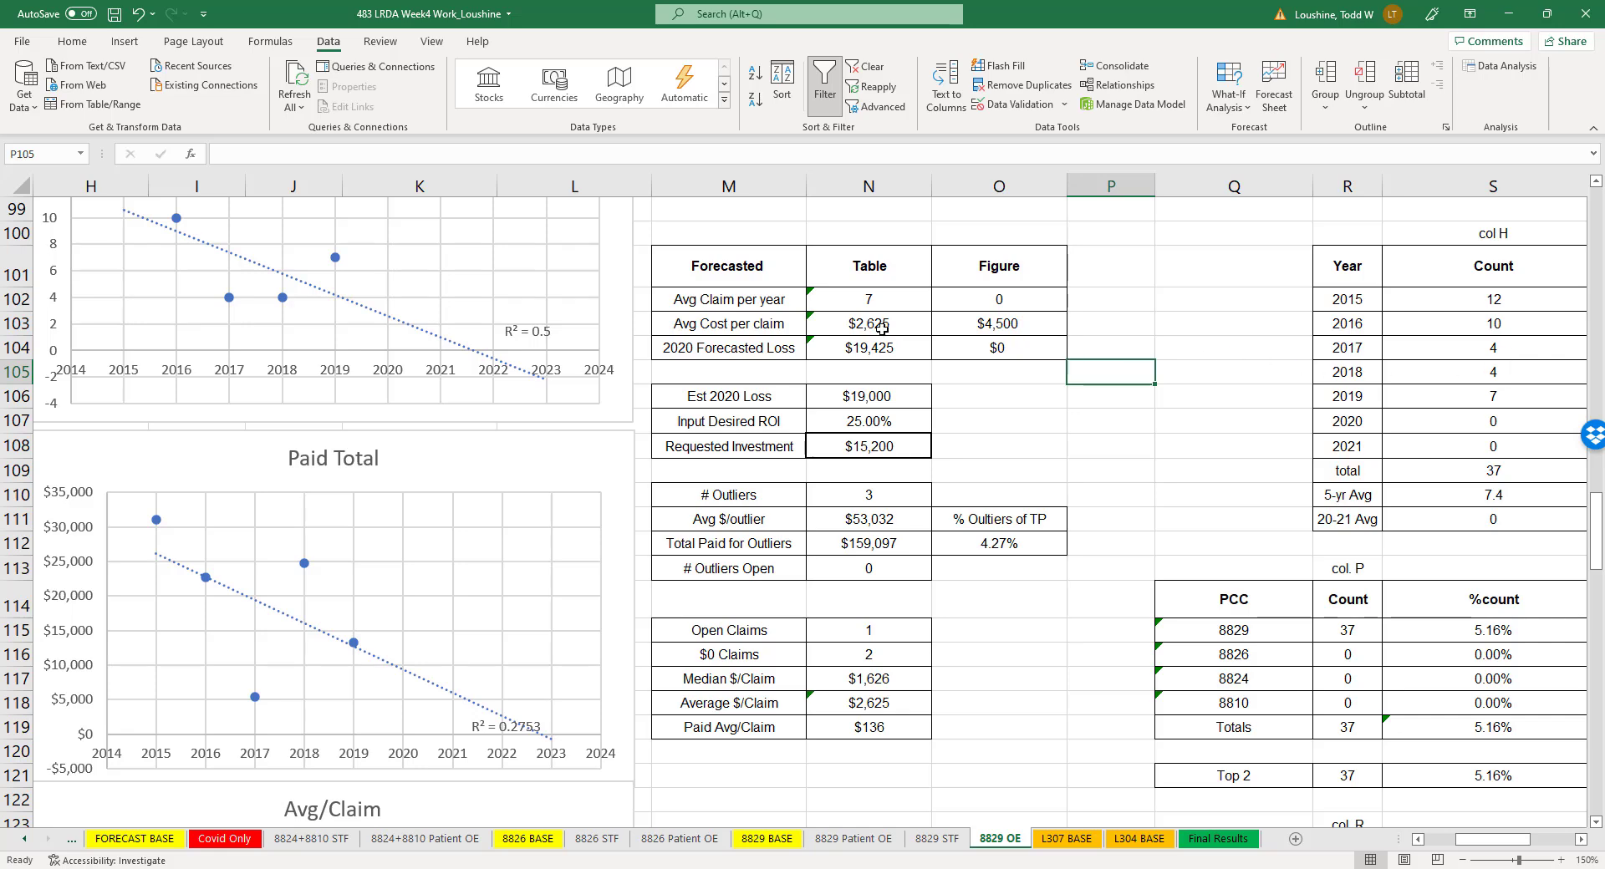
pyautogui.click(902, 389)
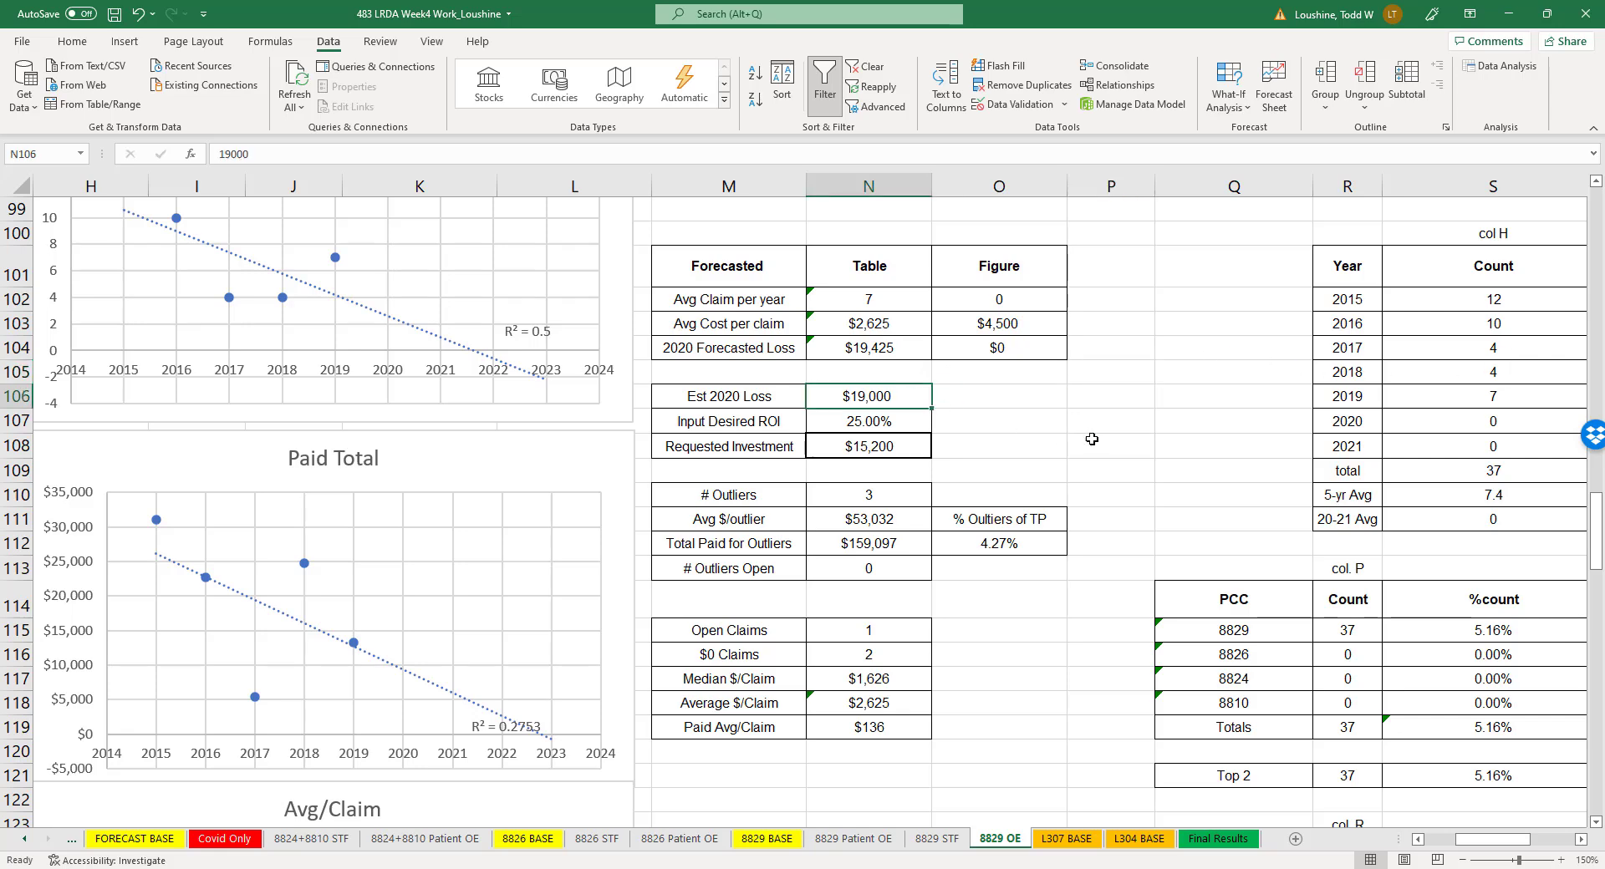
pyautogui.write('10,000')
pyautogui.click(1104, 446)
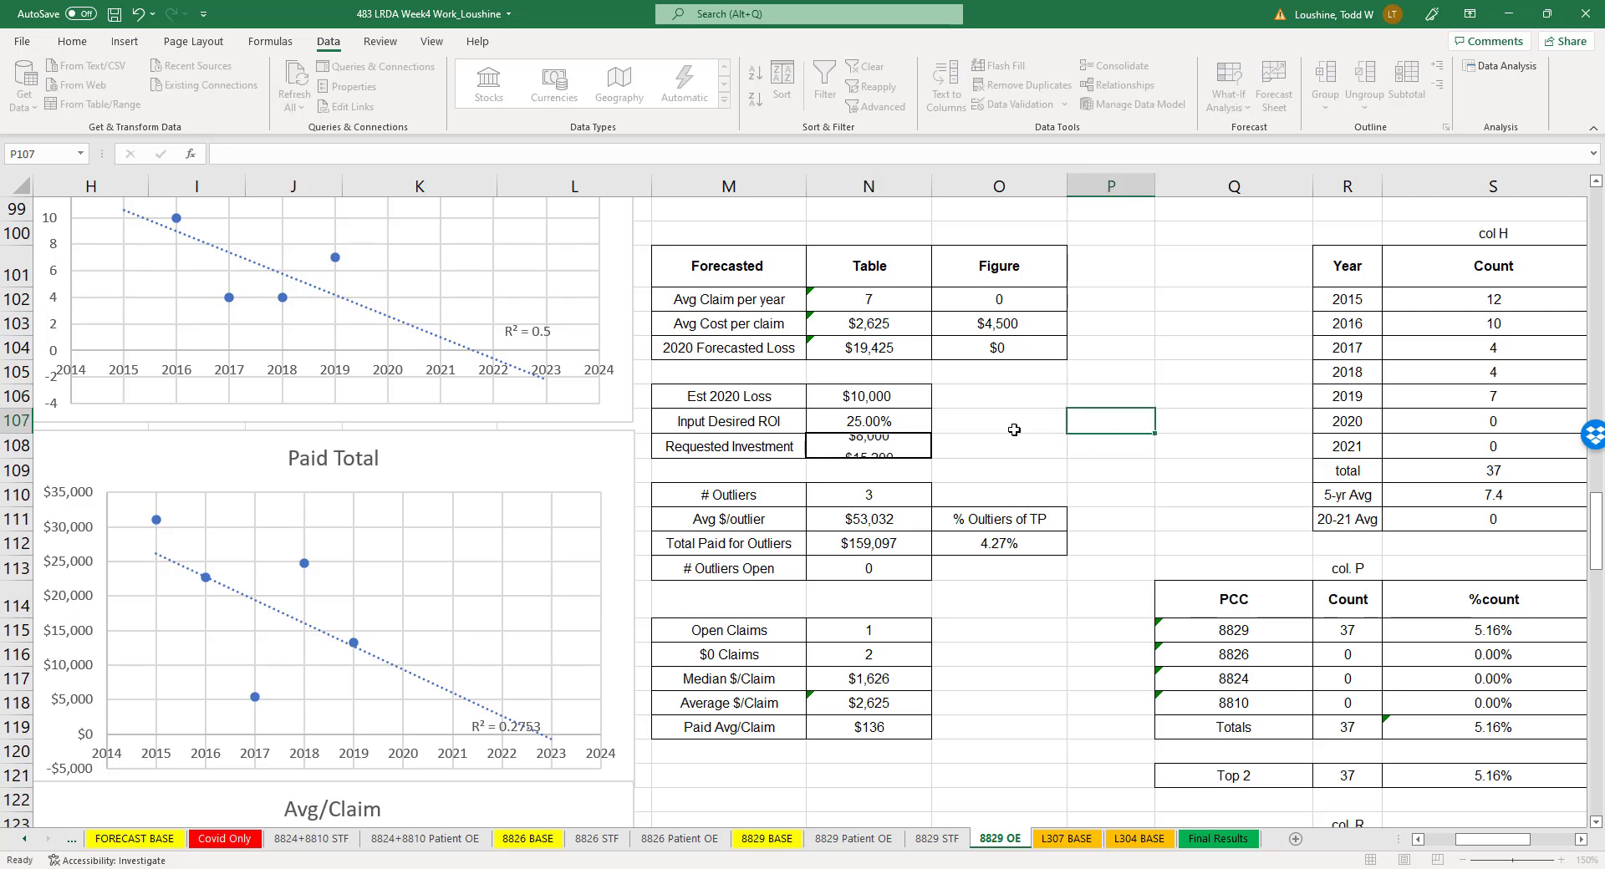
# - Add the note "unjustified, SWAG" in cell O106 beside the Est 2020 Loss value
pyautogui.click(1007, 384)
pyautogui.write('u')
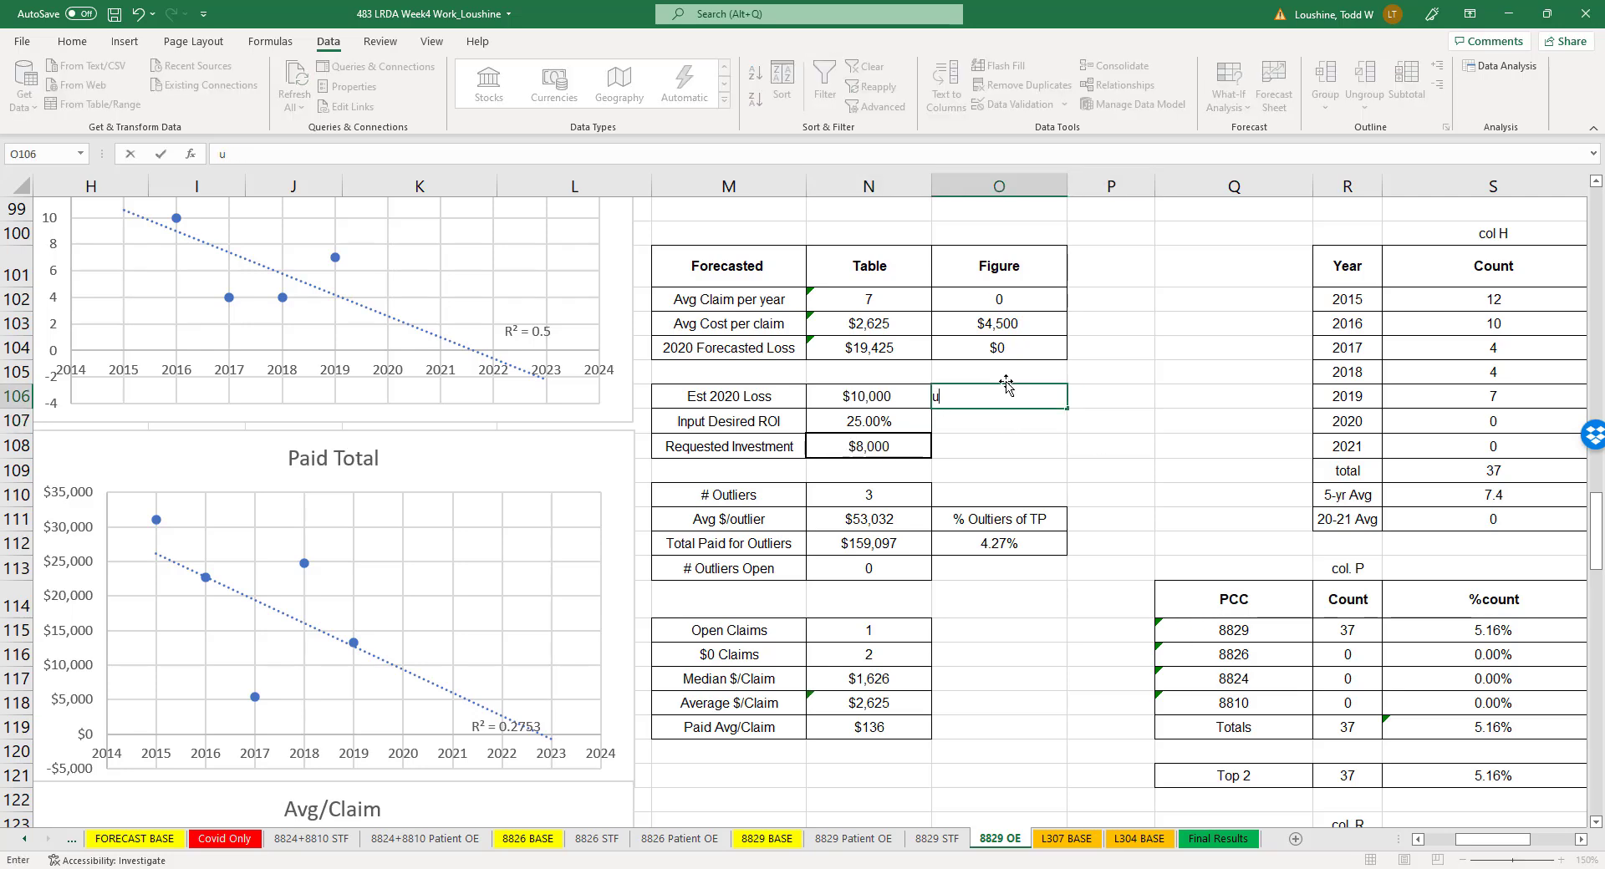
pyautogui.write('njustified, SWAG')
pyautogui.press('Return')
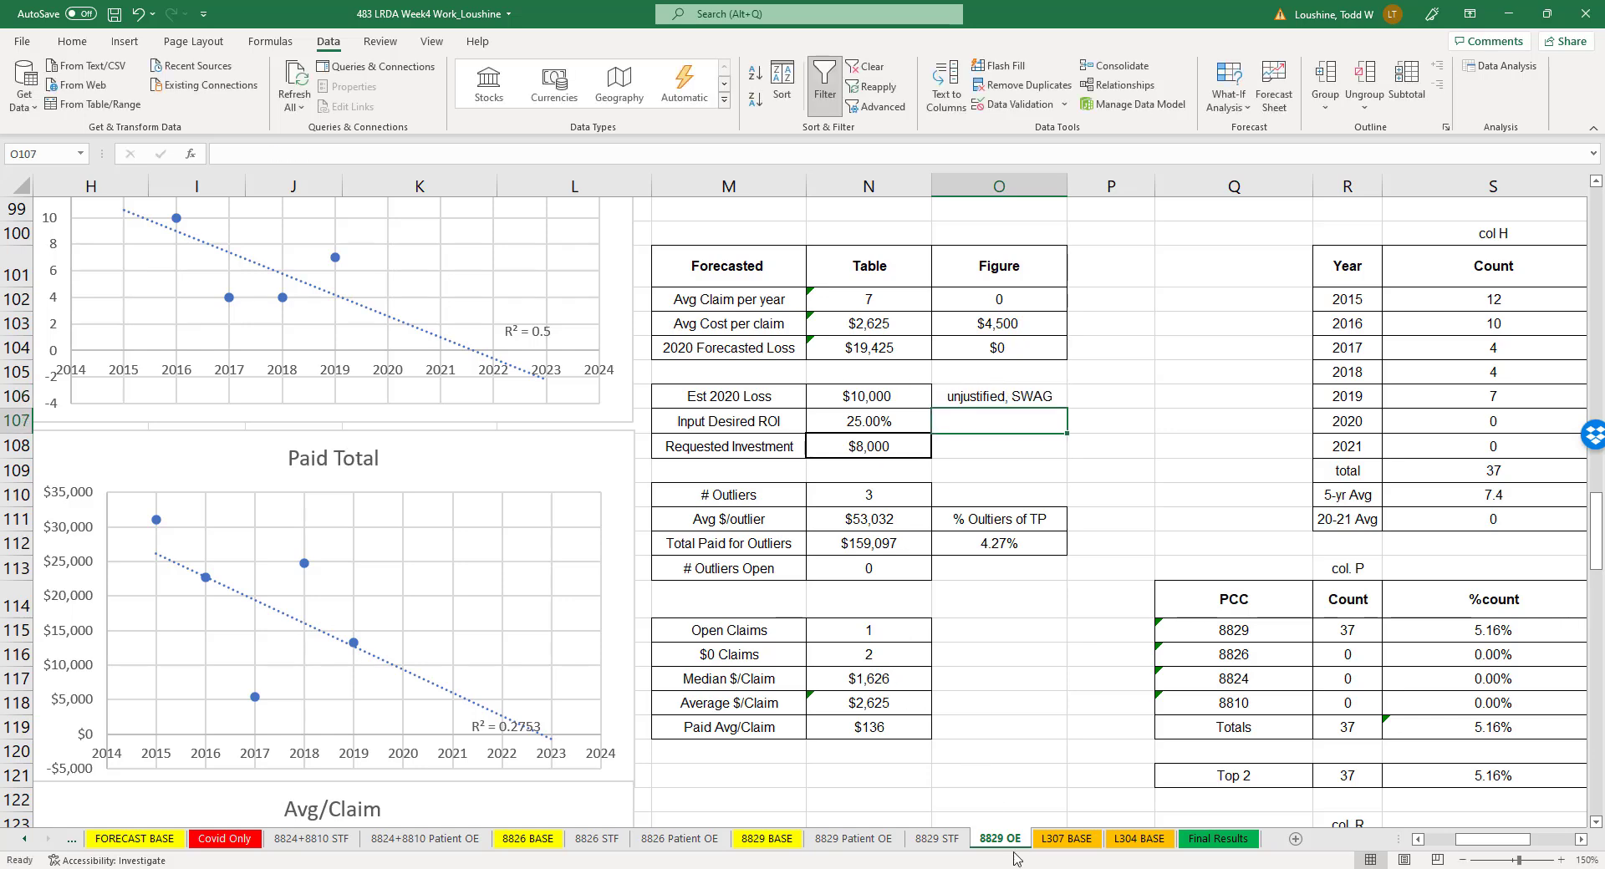
pyautogui.click(1054, 607)
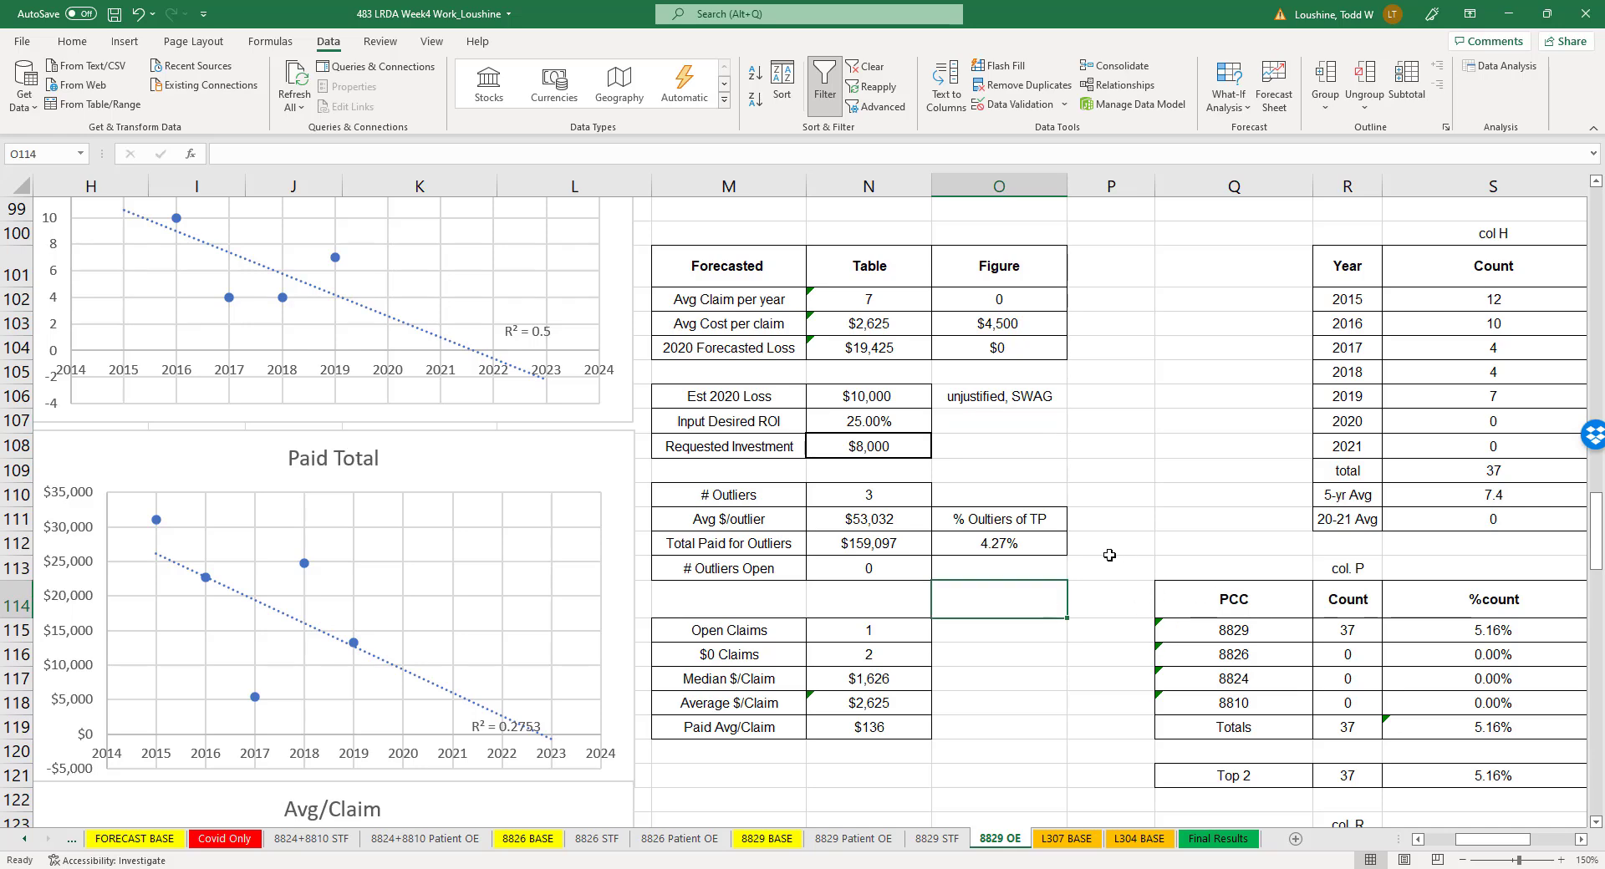
# - Copy the entire contents of the 8829 BASE sheet into a newly added sheet and look over the pasted claim rows
pyautogui.click(764, 839)
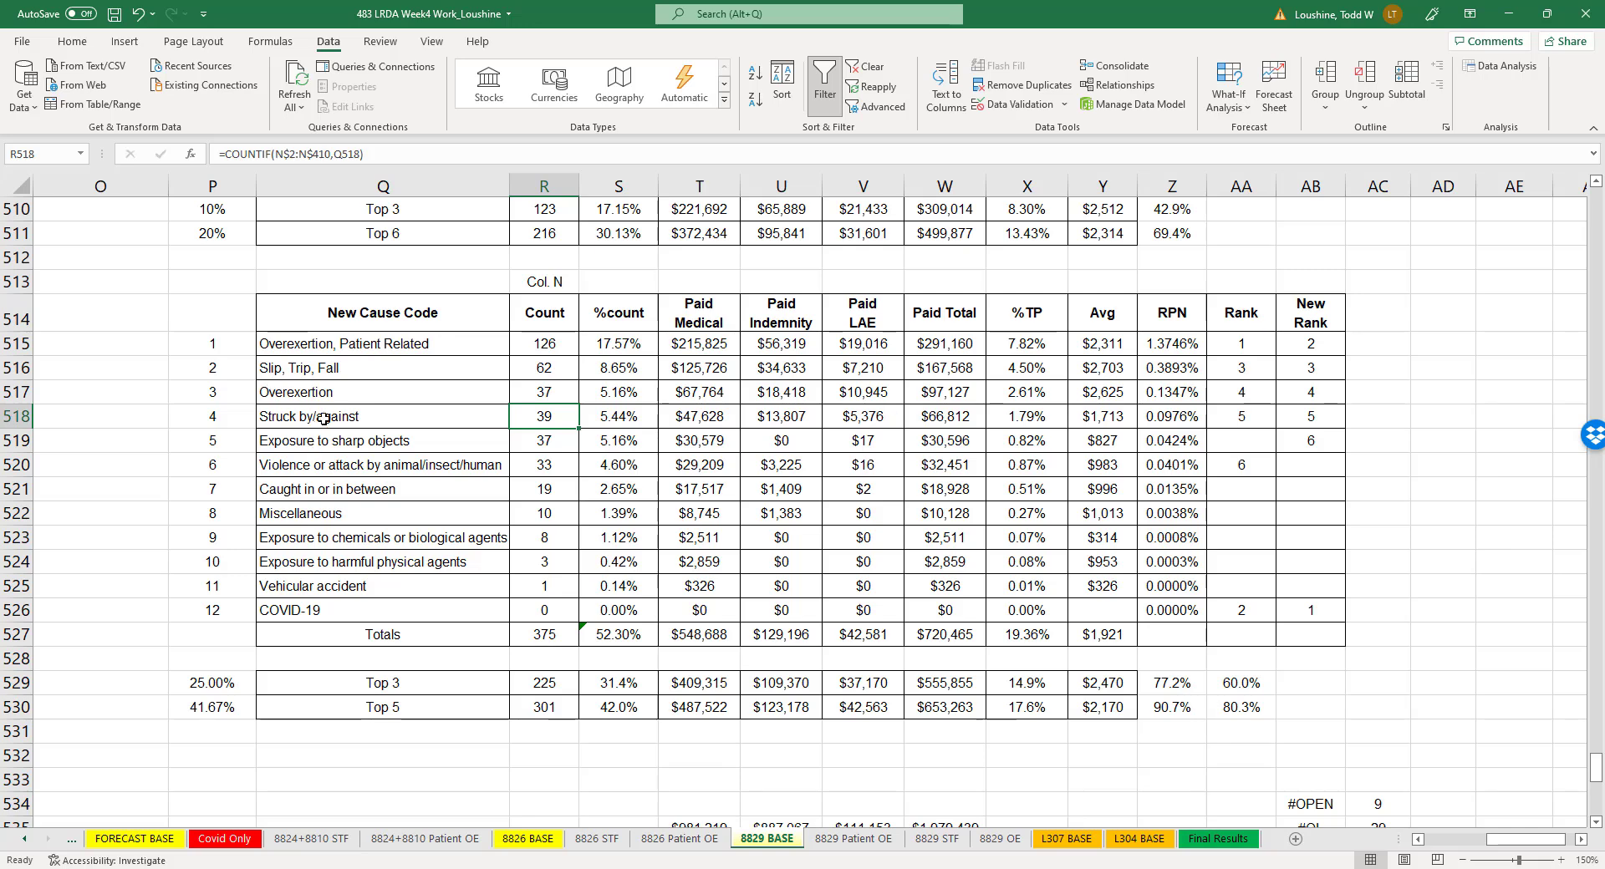
pyautogui.click(20, 185)
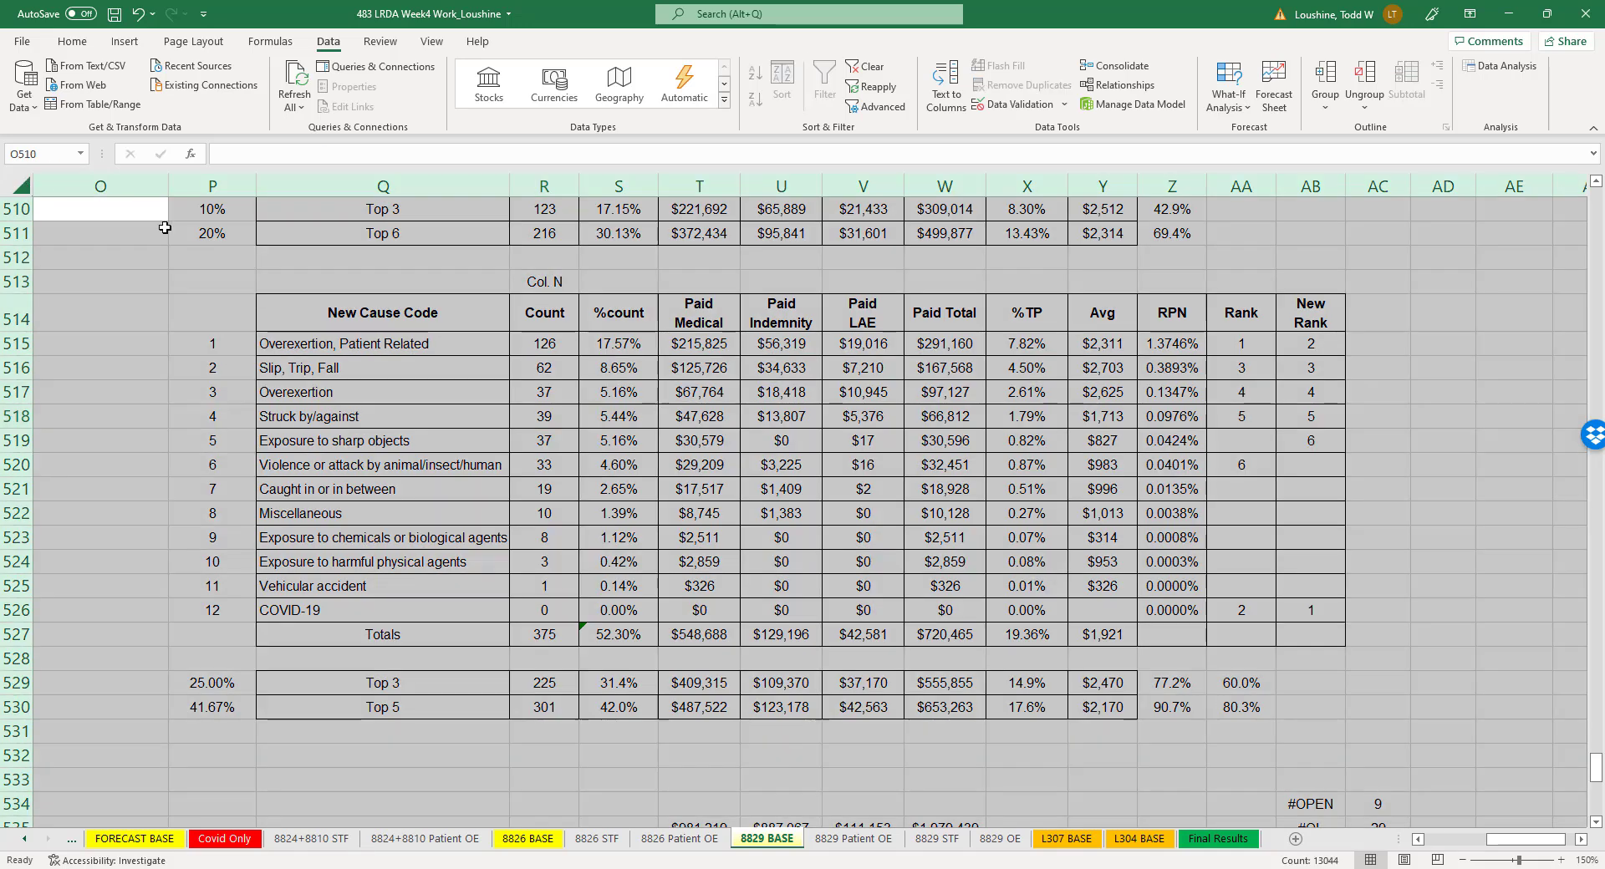
pyautogui.hotkey('ctrl', 'c')
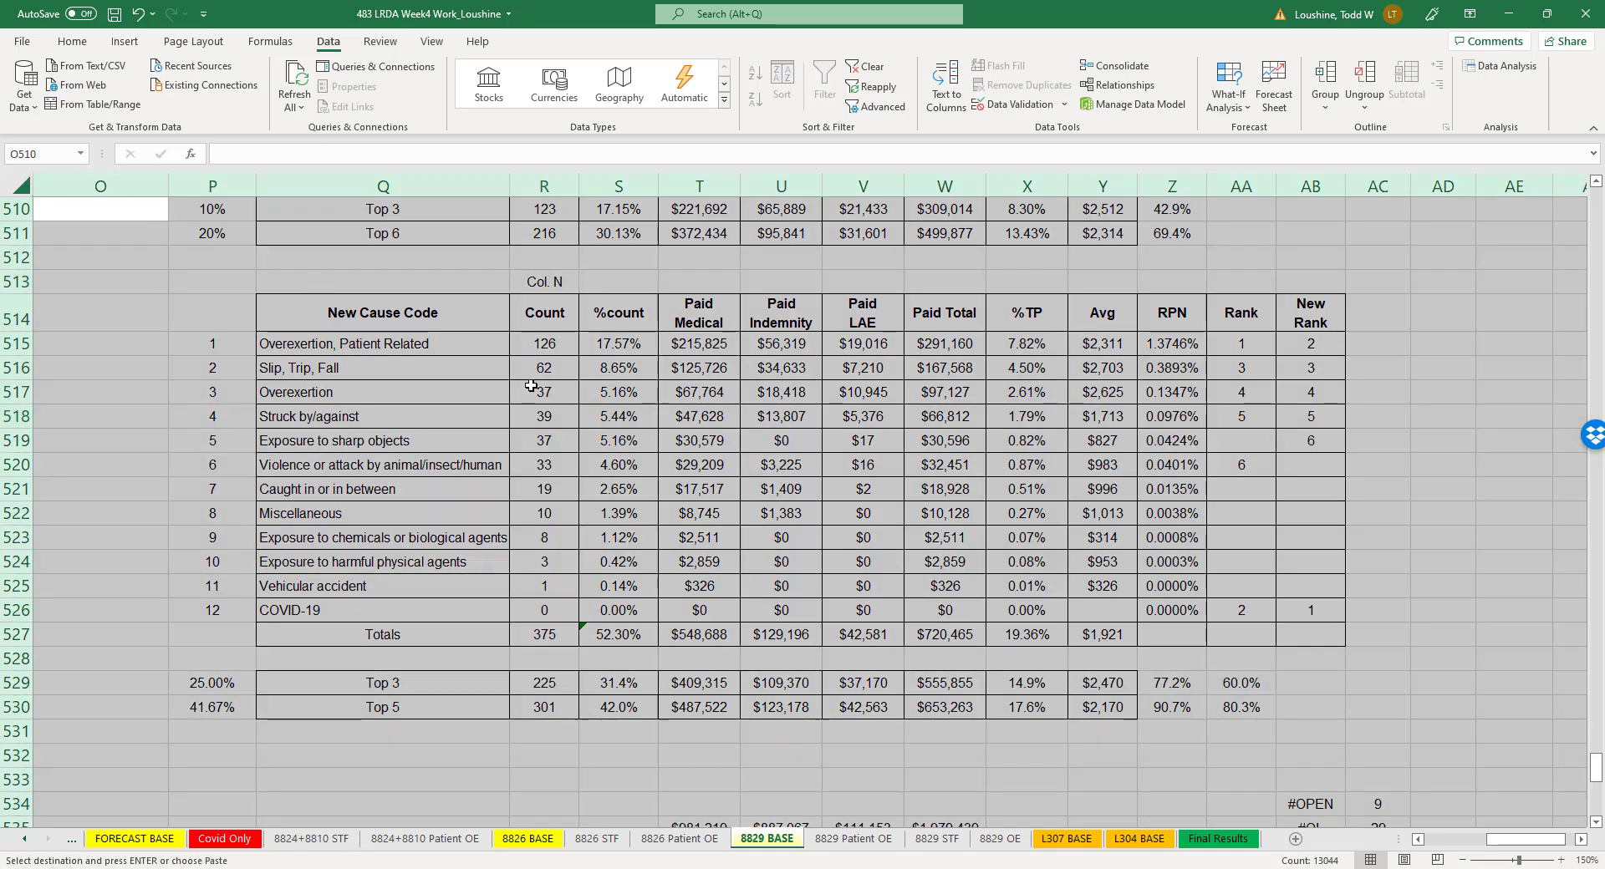
pyautogui.click(1295, 839)
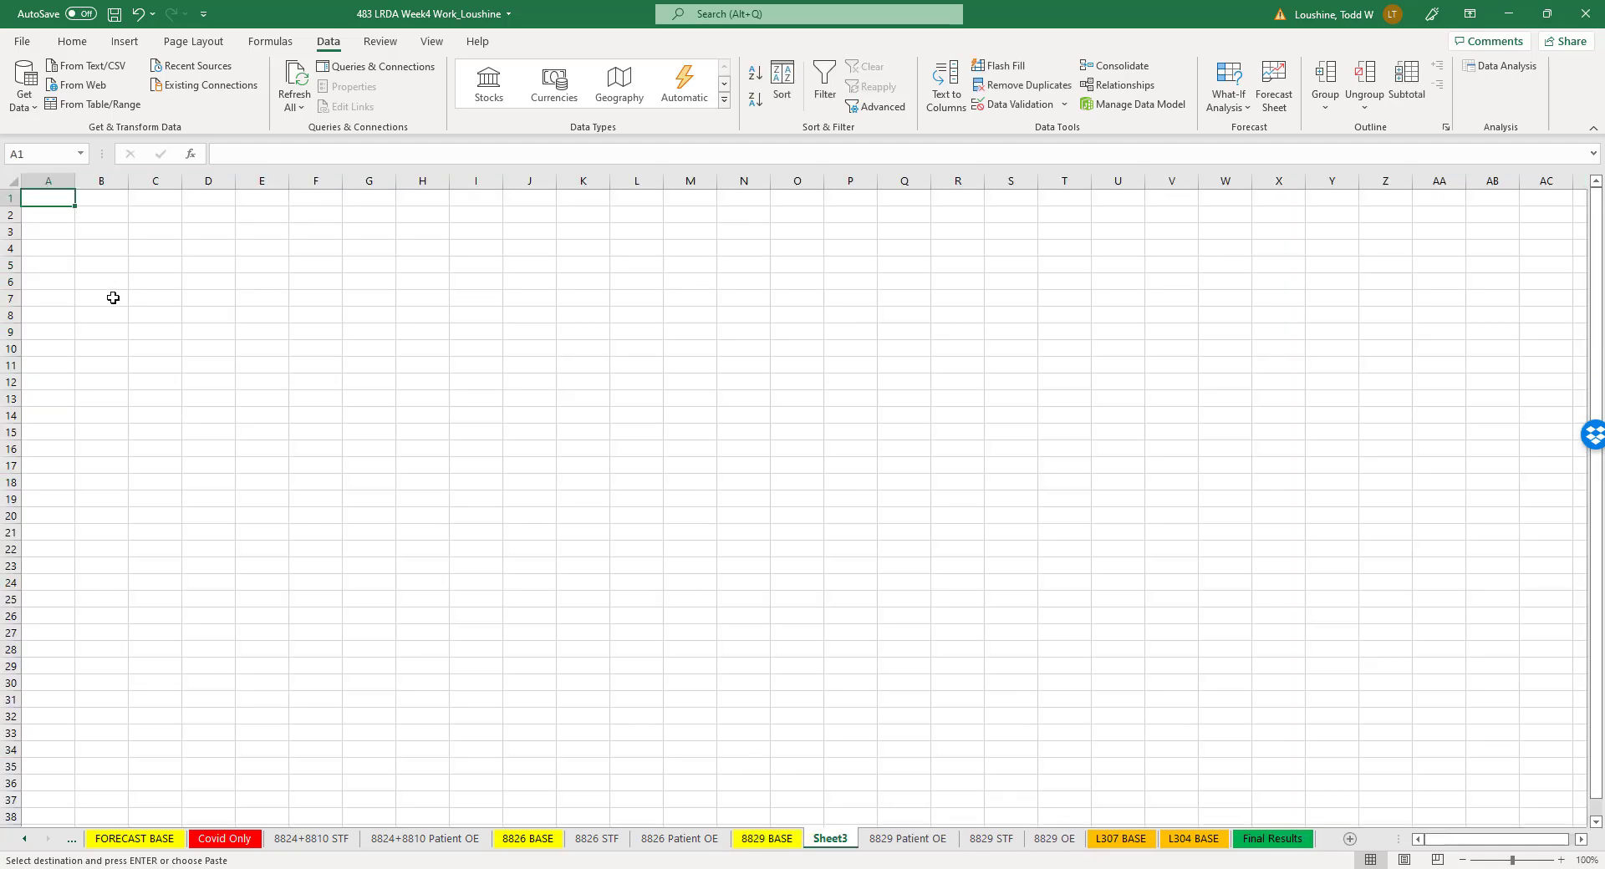
pyautogui.hotkey('ctrl', 'a')
pyautogui.hotkey('ctrl', 'v')
pyautogui.click(780, 548)
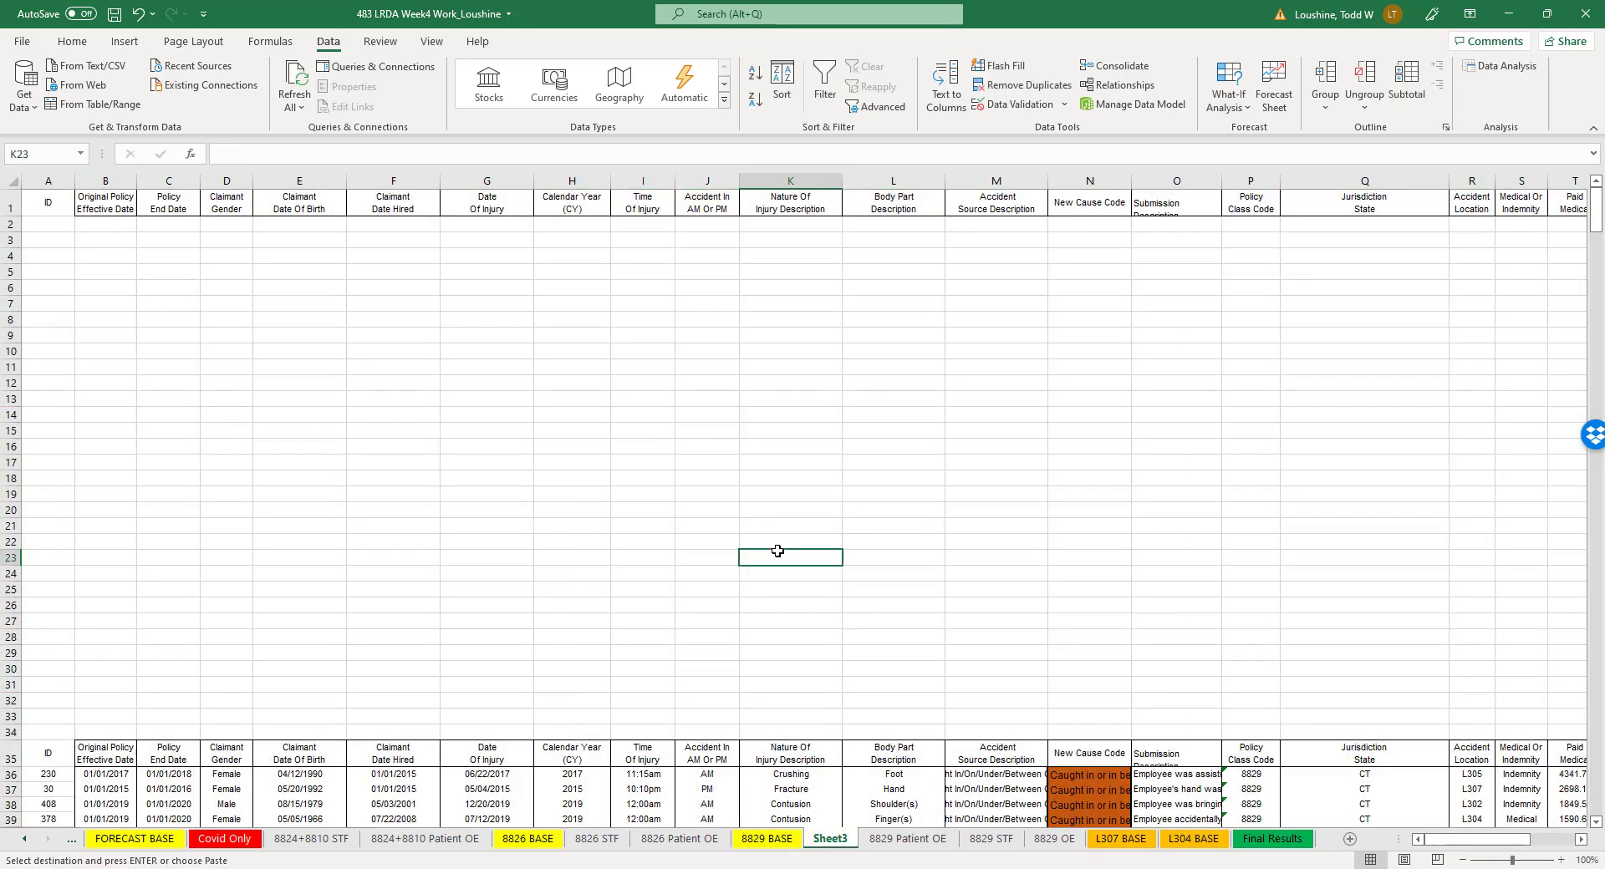
pyautogui.scroll(-6, 163, 483)
pyautogui.click(11, 458)
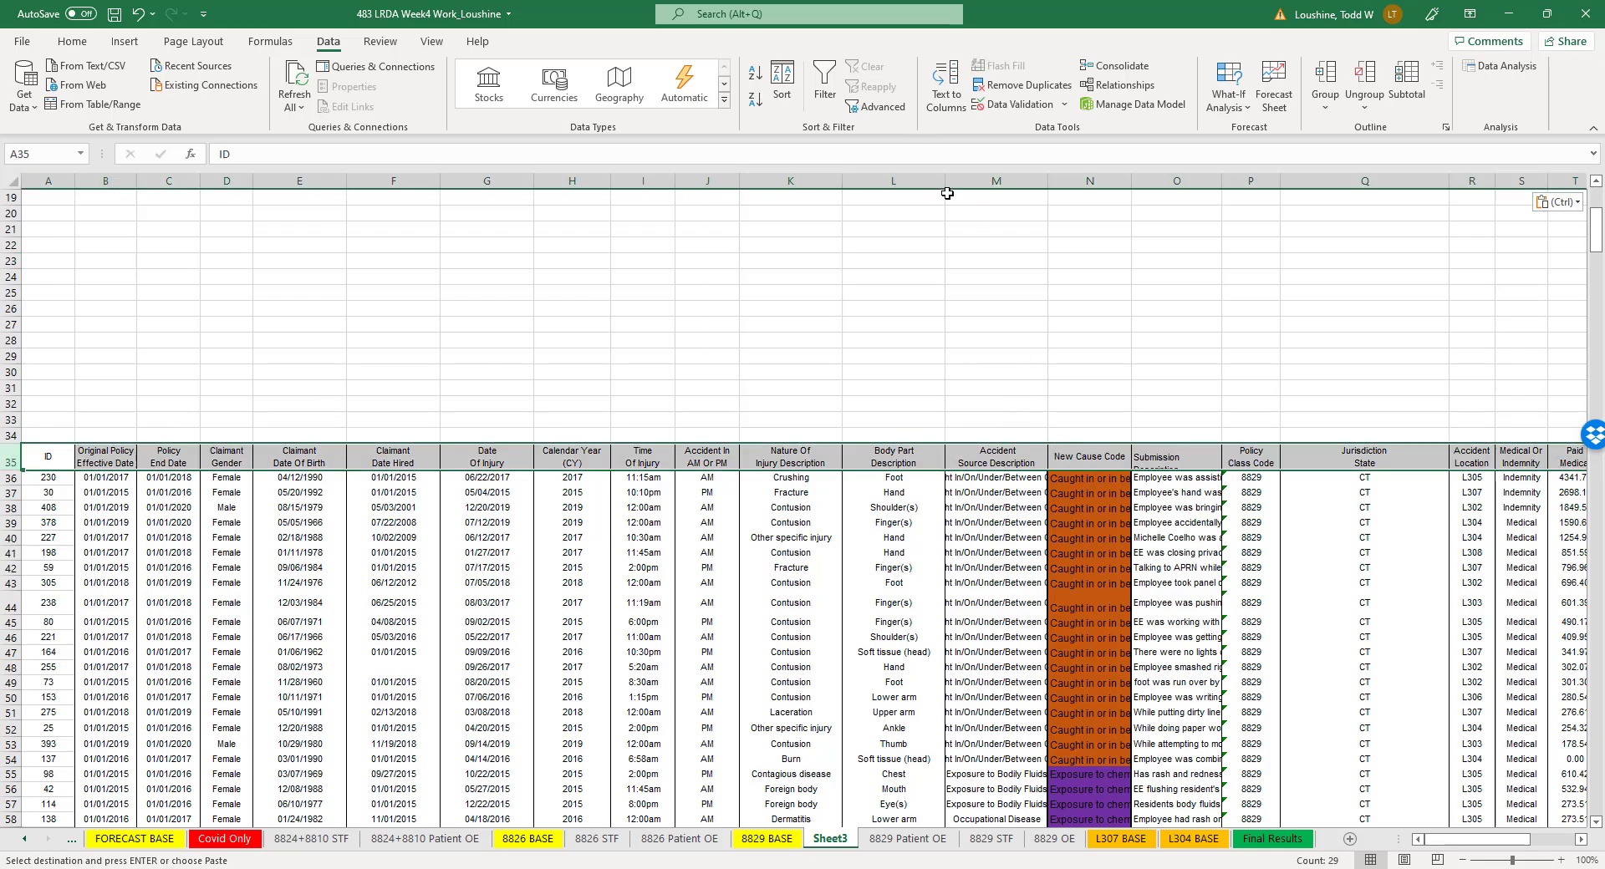
pyautogui.scroll(-20, 790, 481)
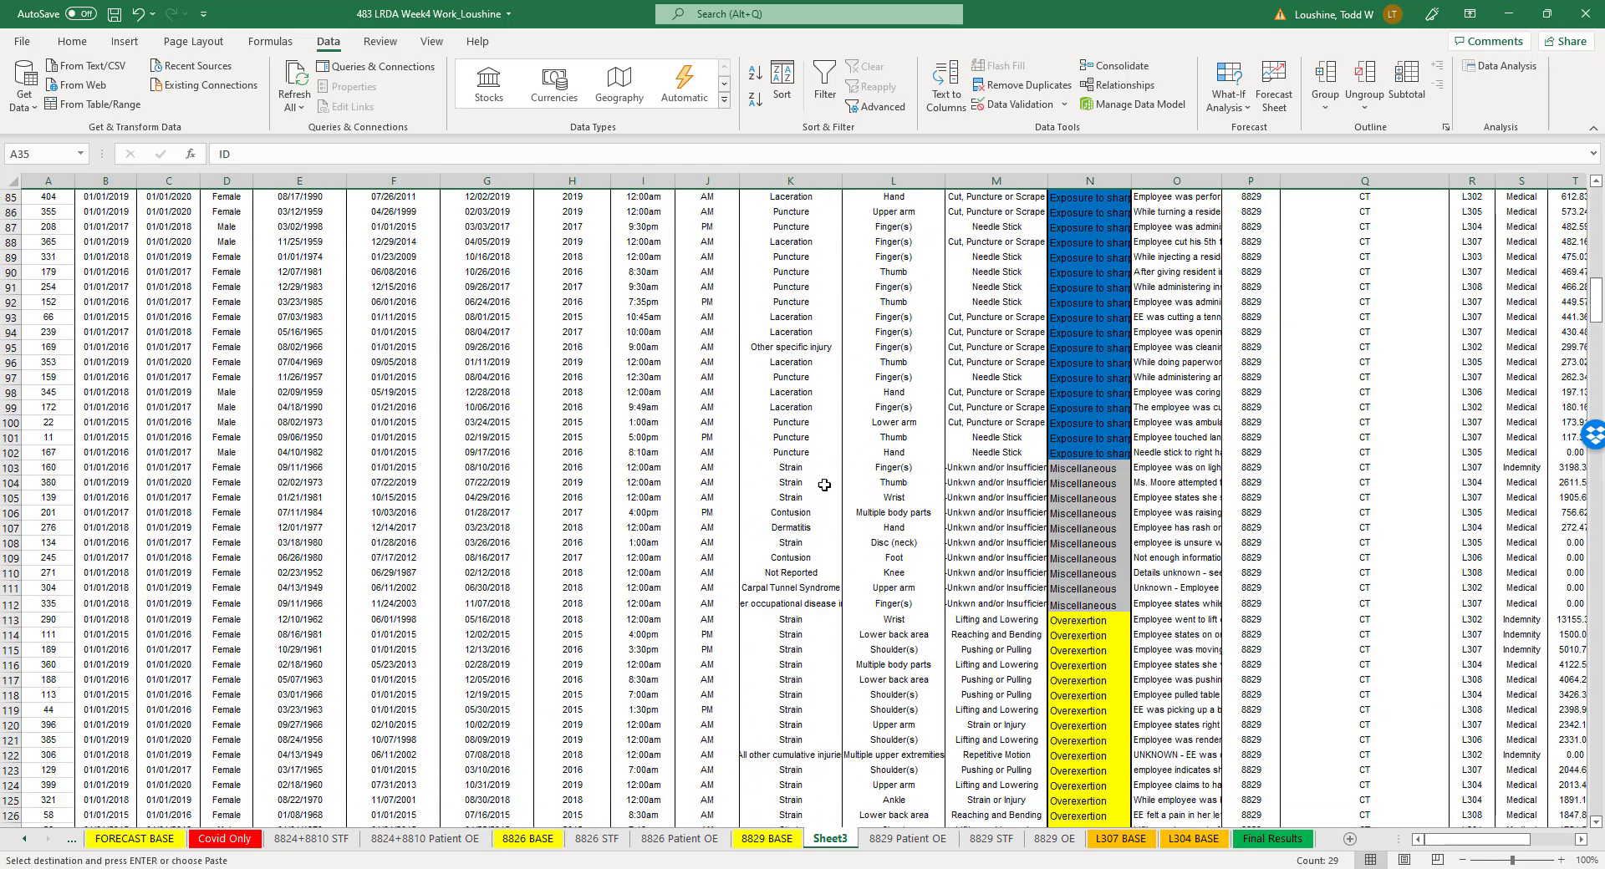
pyautogui.scroll(-9, 826, 483)
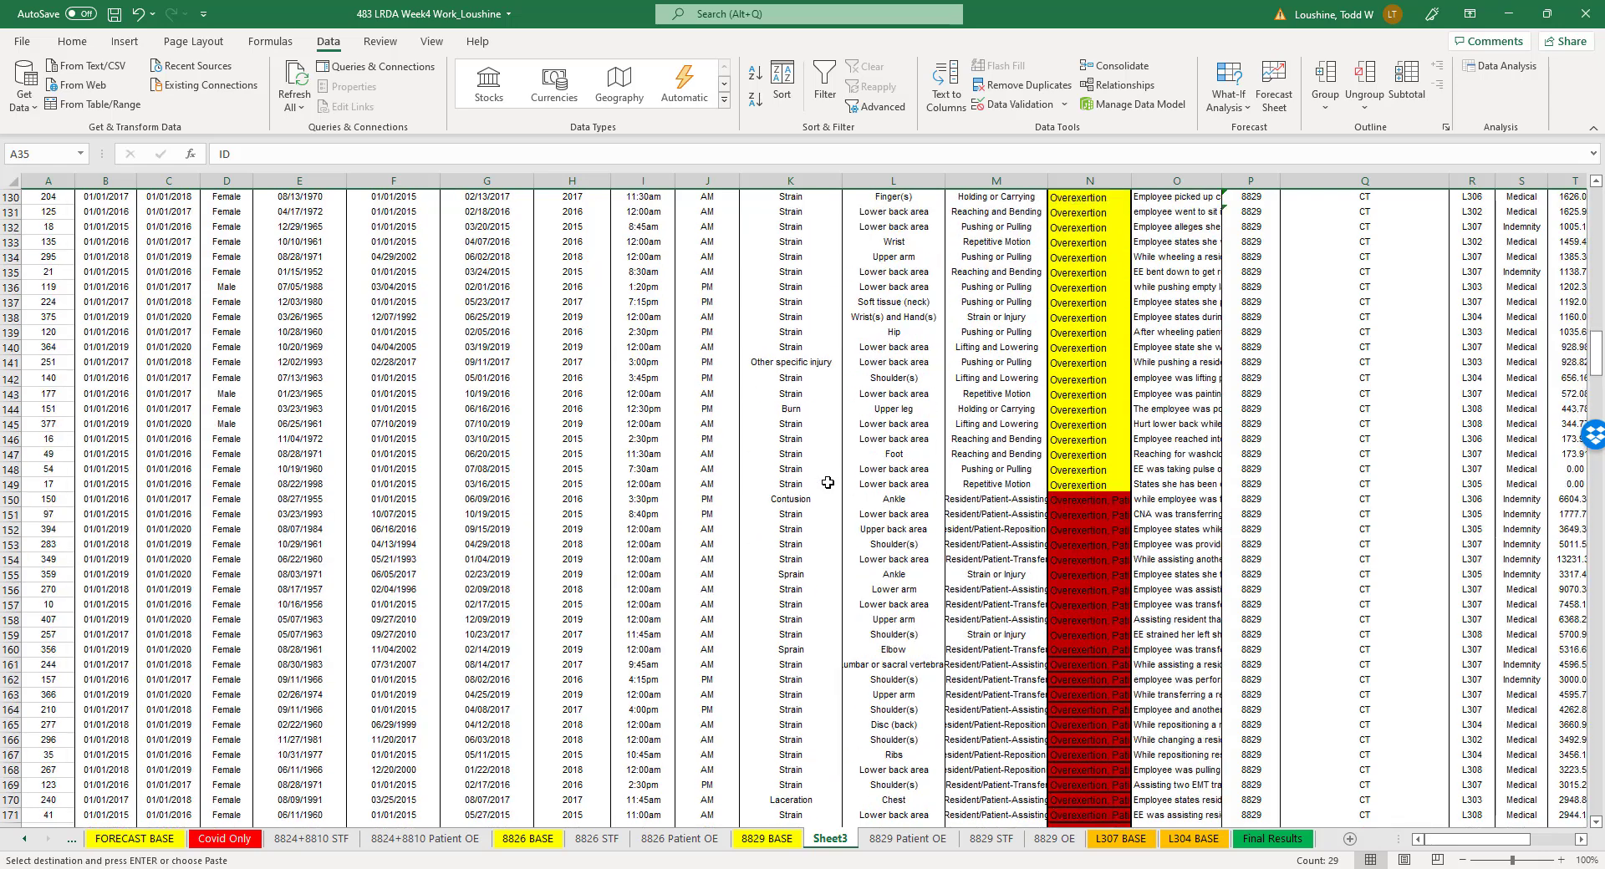
# - Rename the new sheet that holds the copied 8829 data as "8829 StckBy"
pyautogui.click(766, 838)
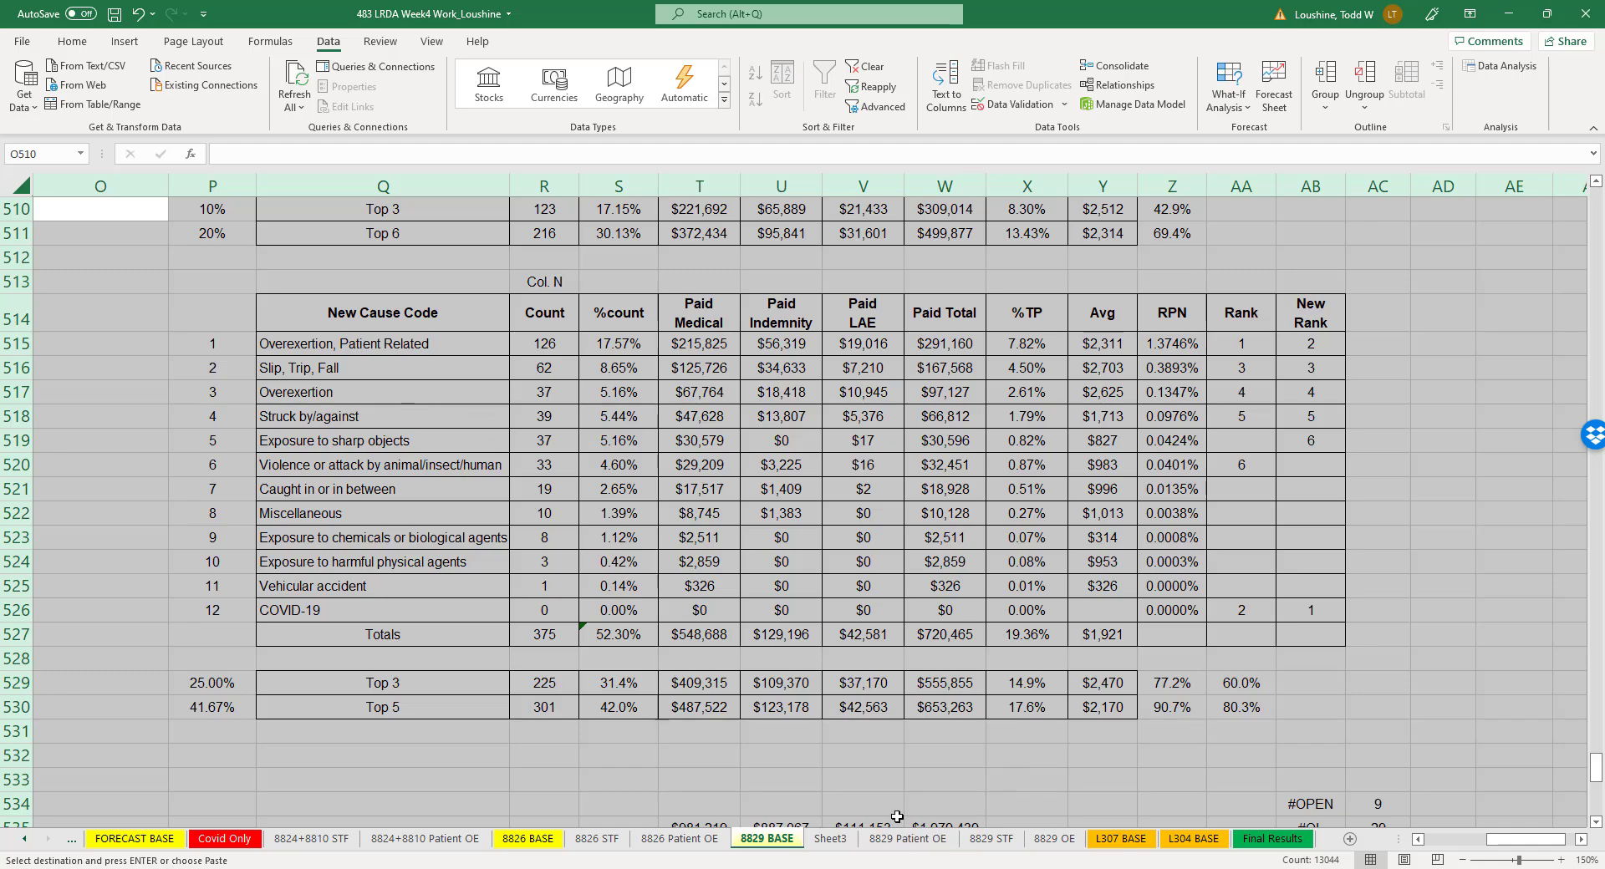
pyautogui.click(830, 838)
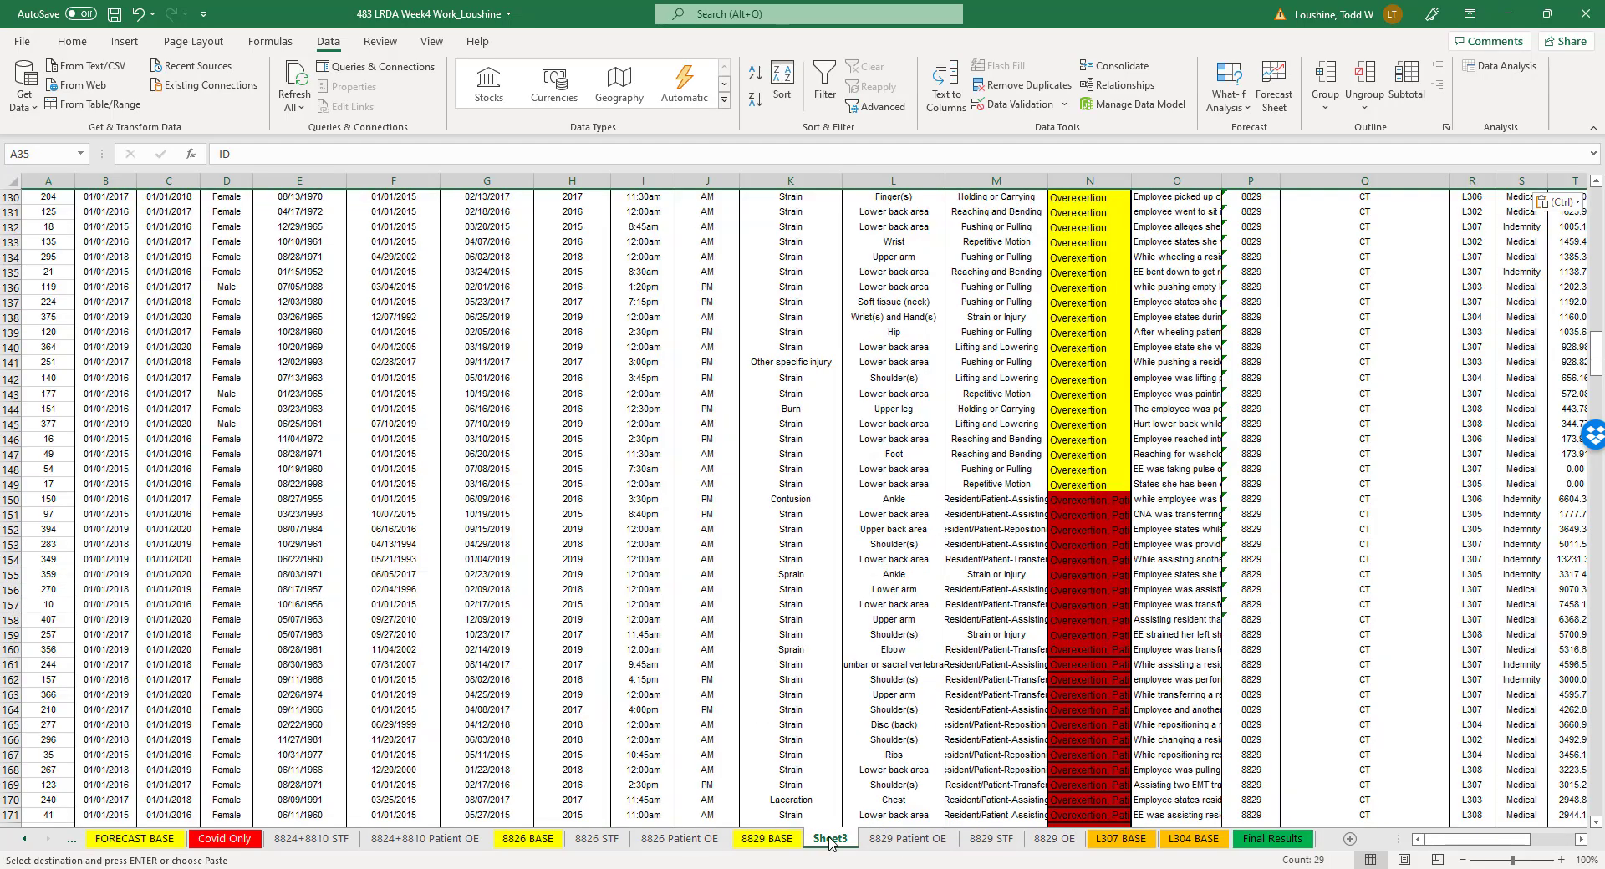
pyautogui.write('8829')
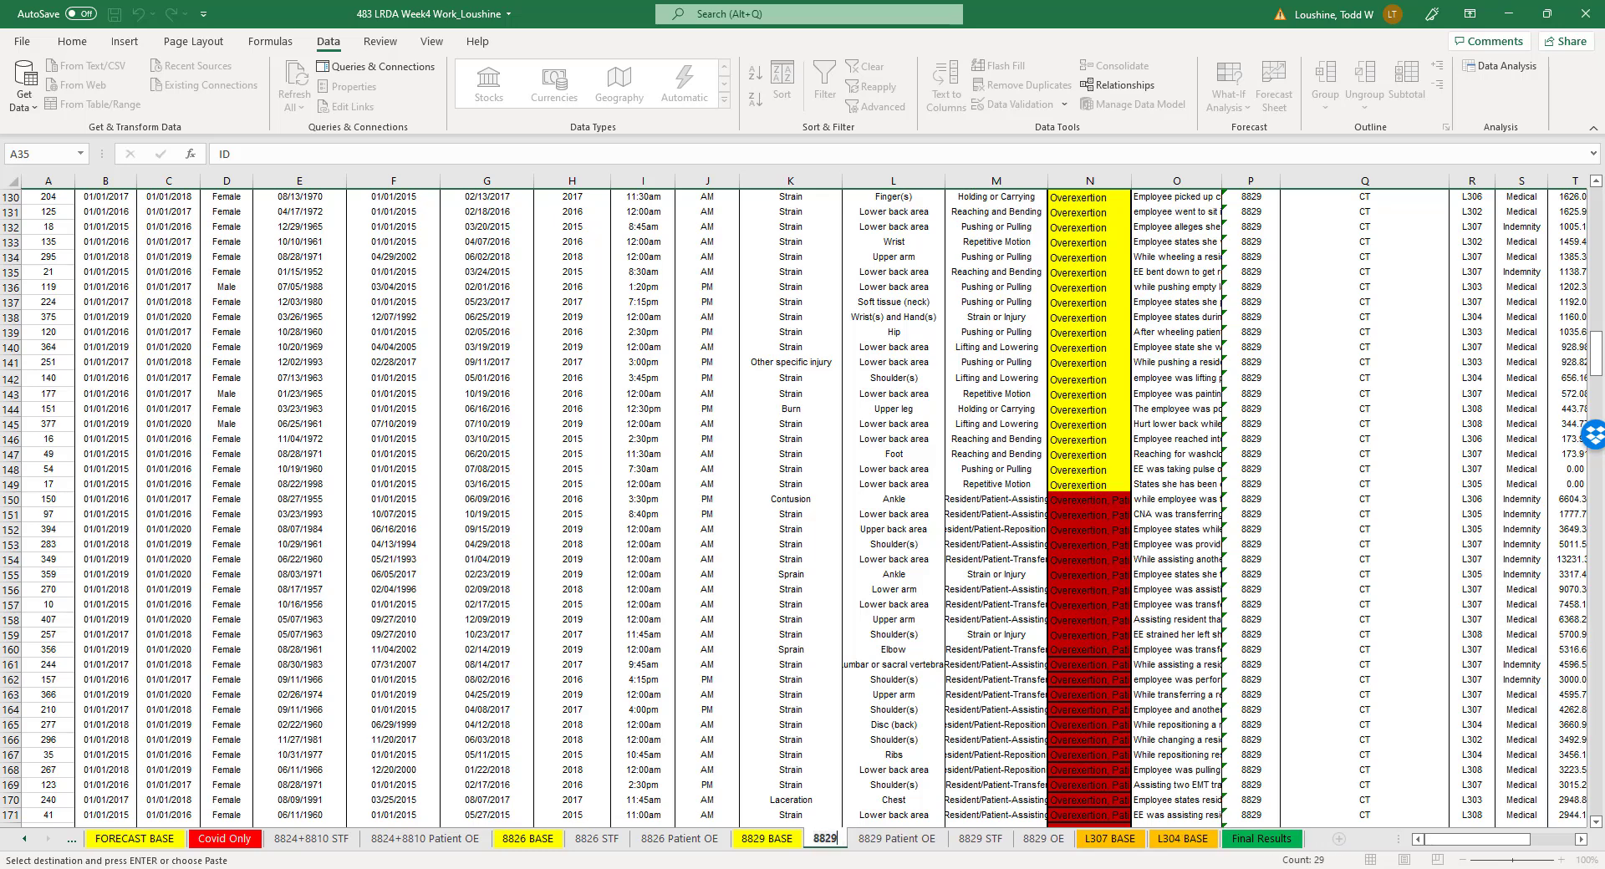
pyautogui.press('Return')
pyautogui.write('S')
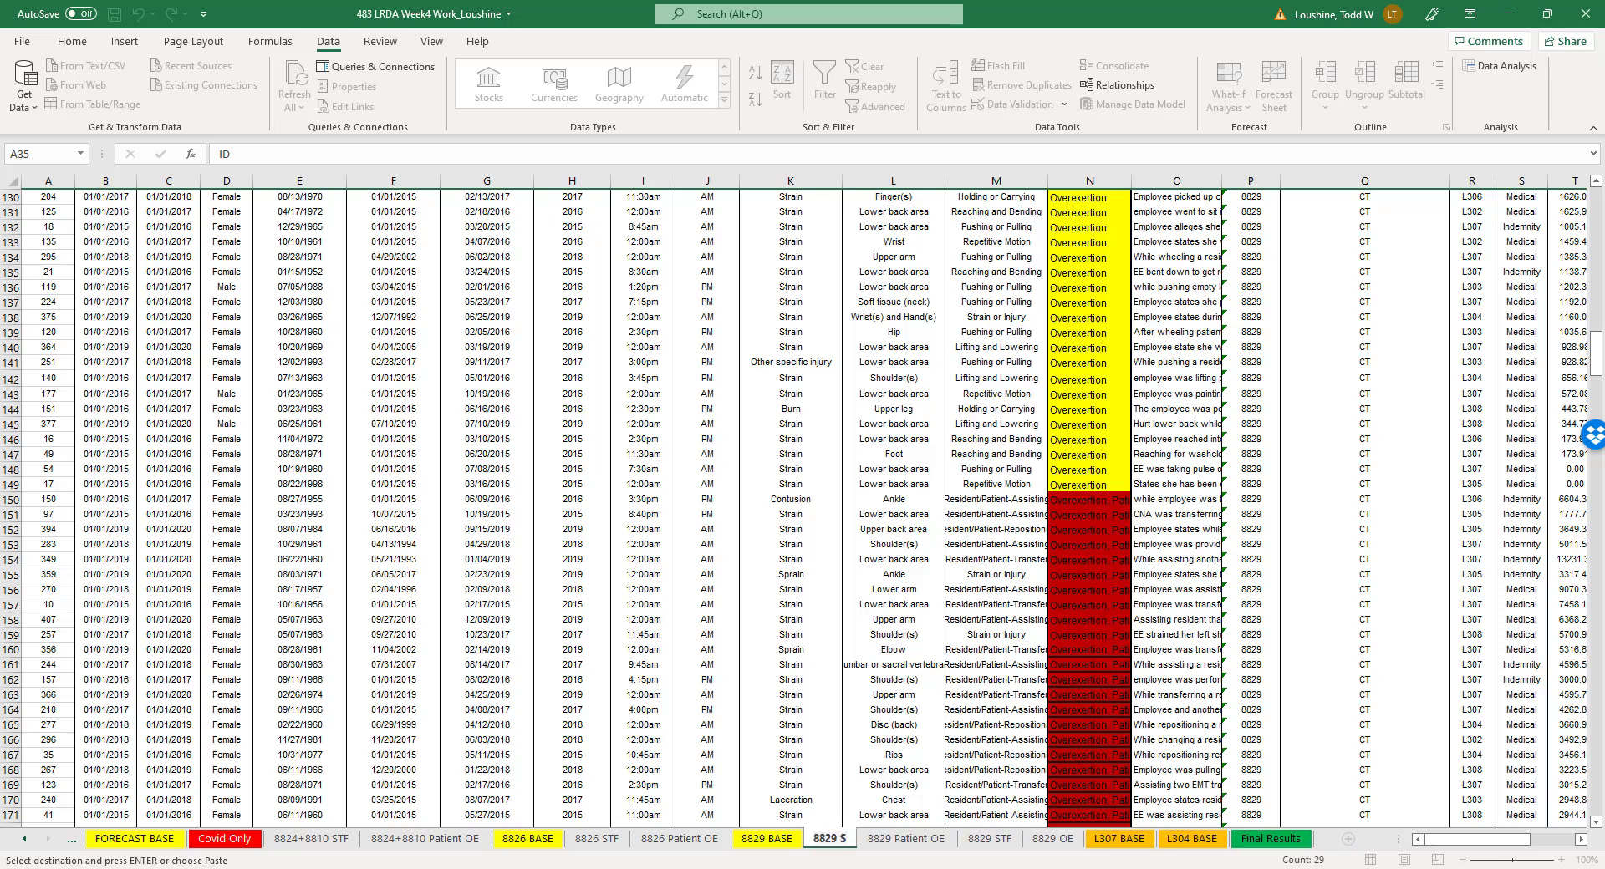
pyautogui.write('tck')
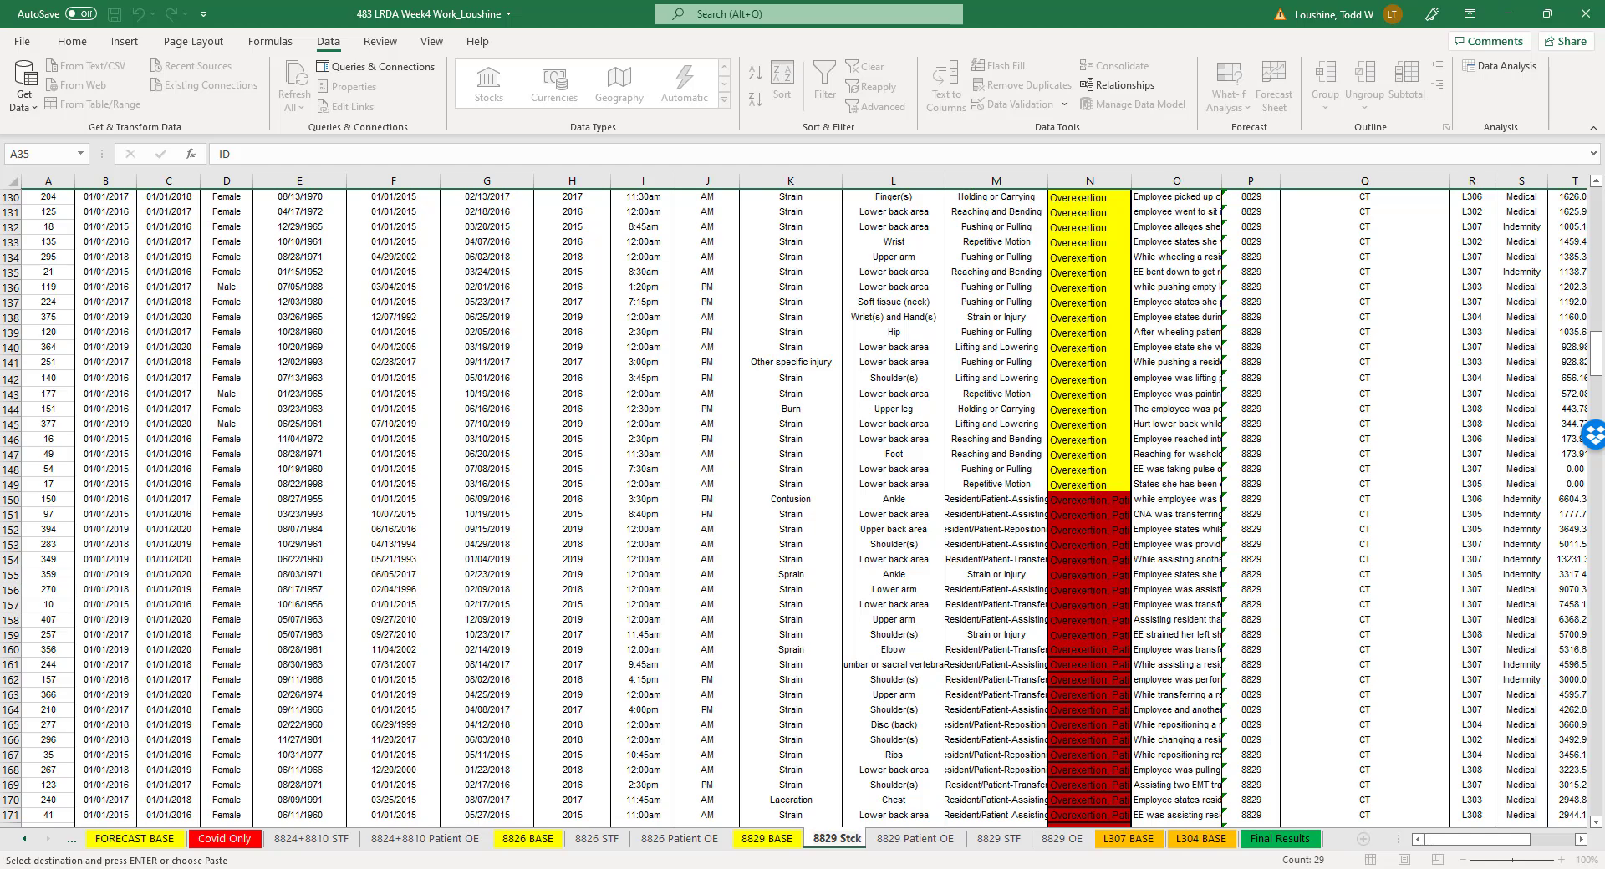
pyautogui.write('By')
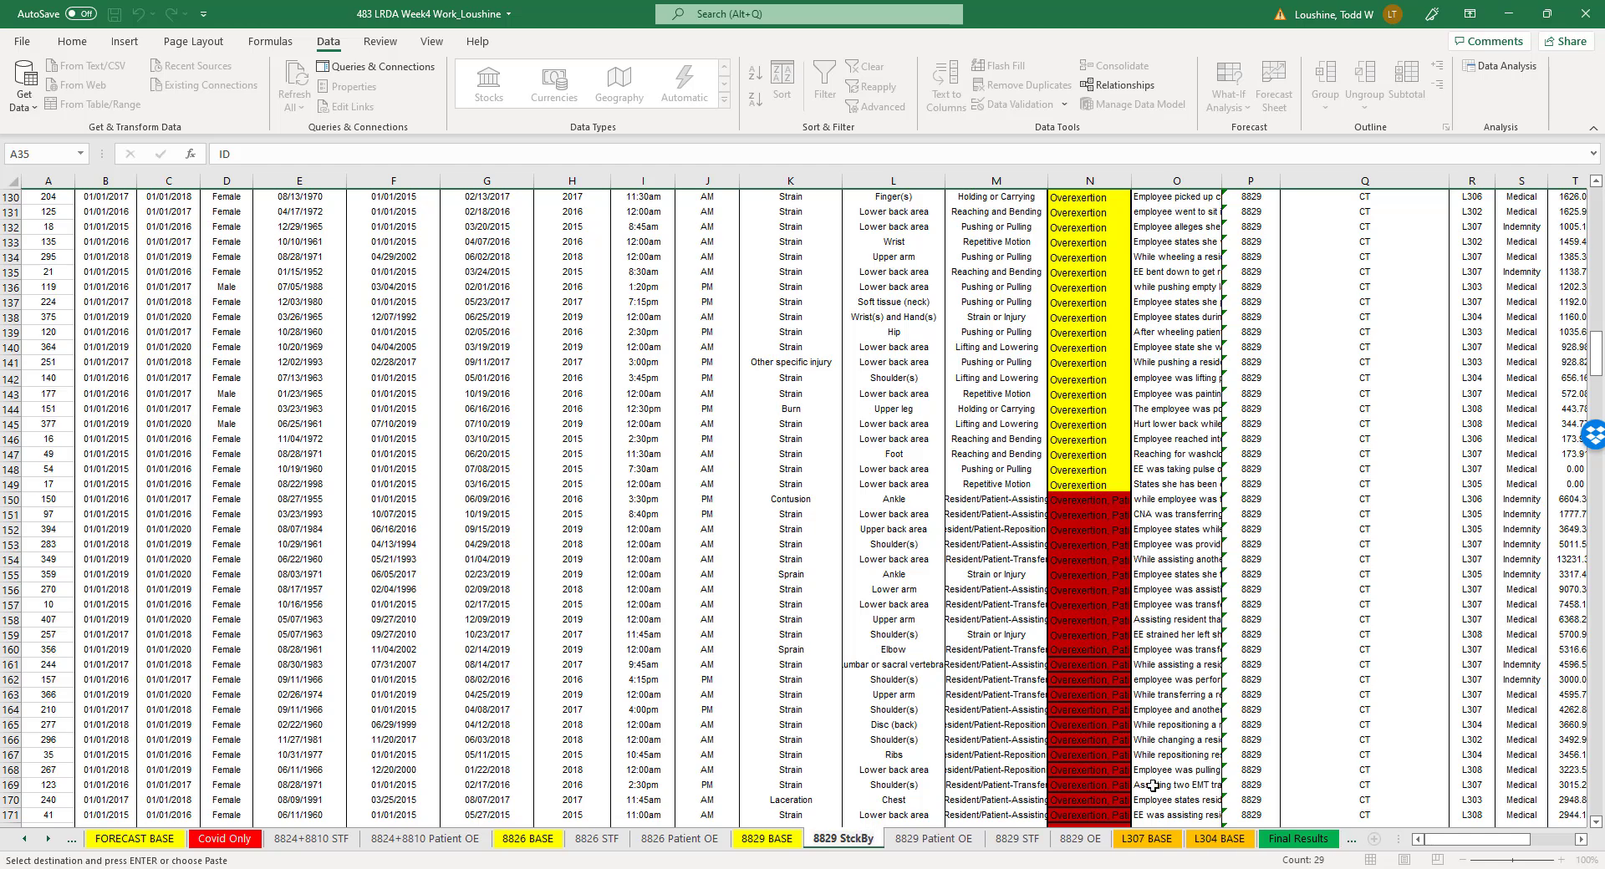
pyautogui.click(1205, 514)
# - Delete the vehicular accident and violence or attack claim rows, 377 to 410, below the Struck by/against claims
pyautogui.scroll(-20, 1203, 543)
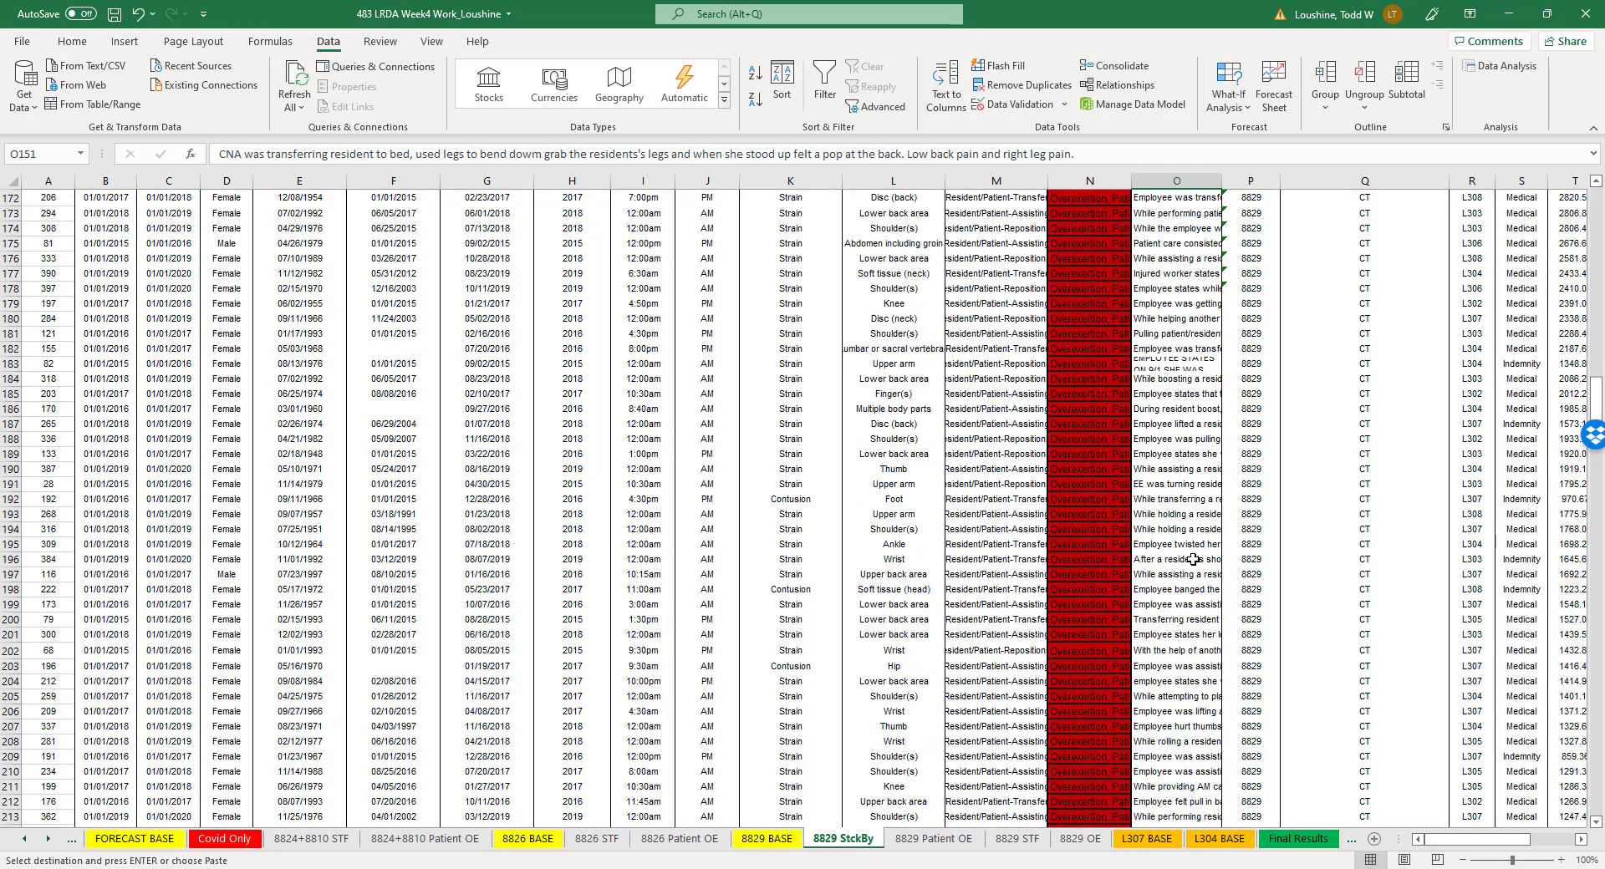
pyautogui.scroll(-20, 1199, 569)
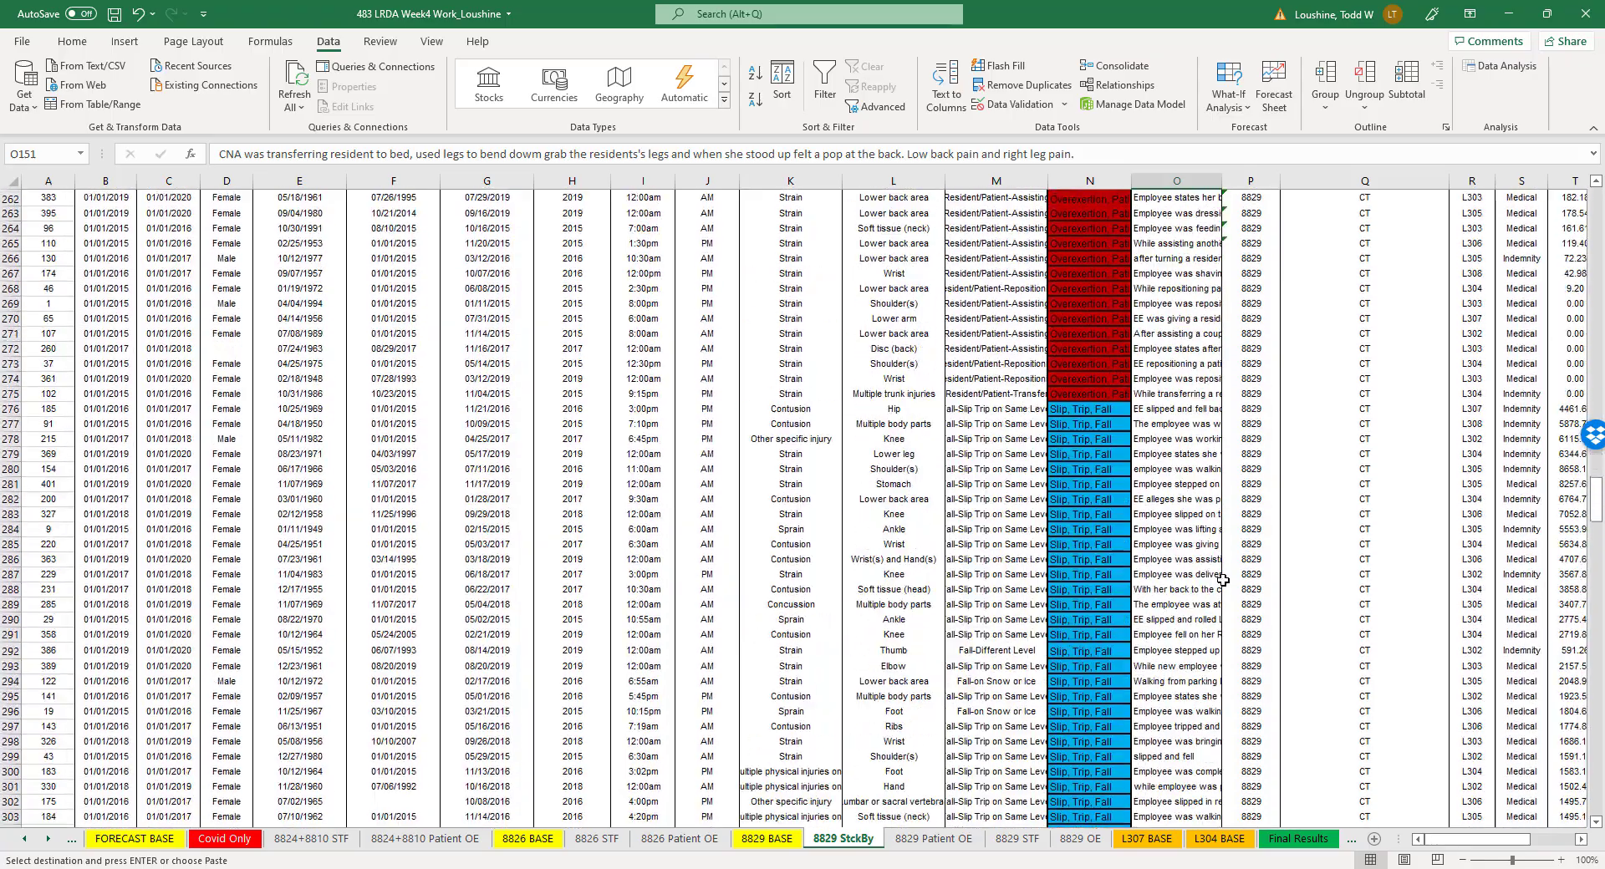
pyautogui.scroll(-20, 1220, 578)
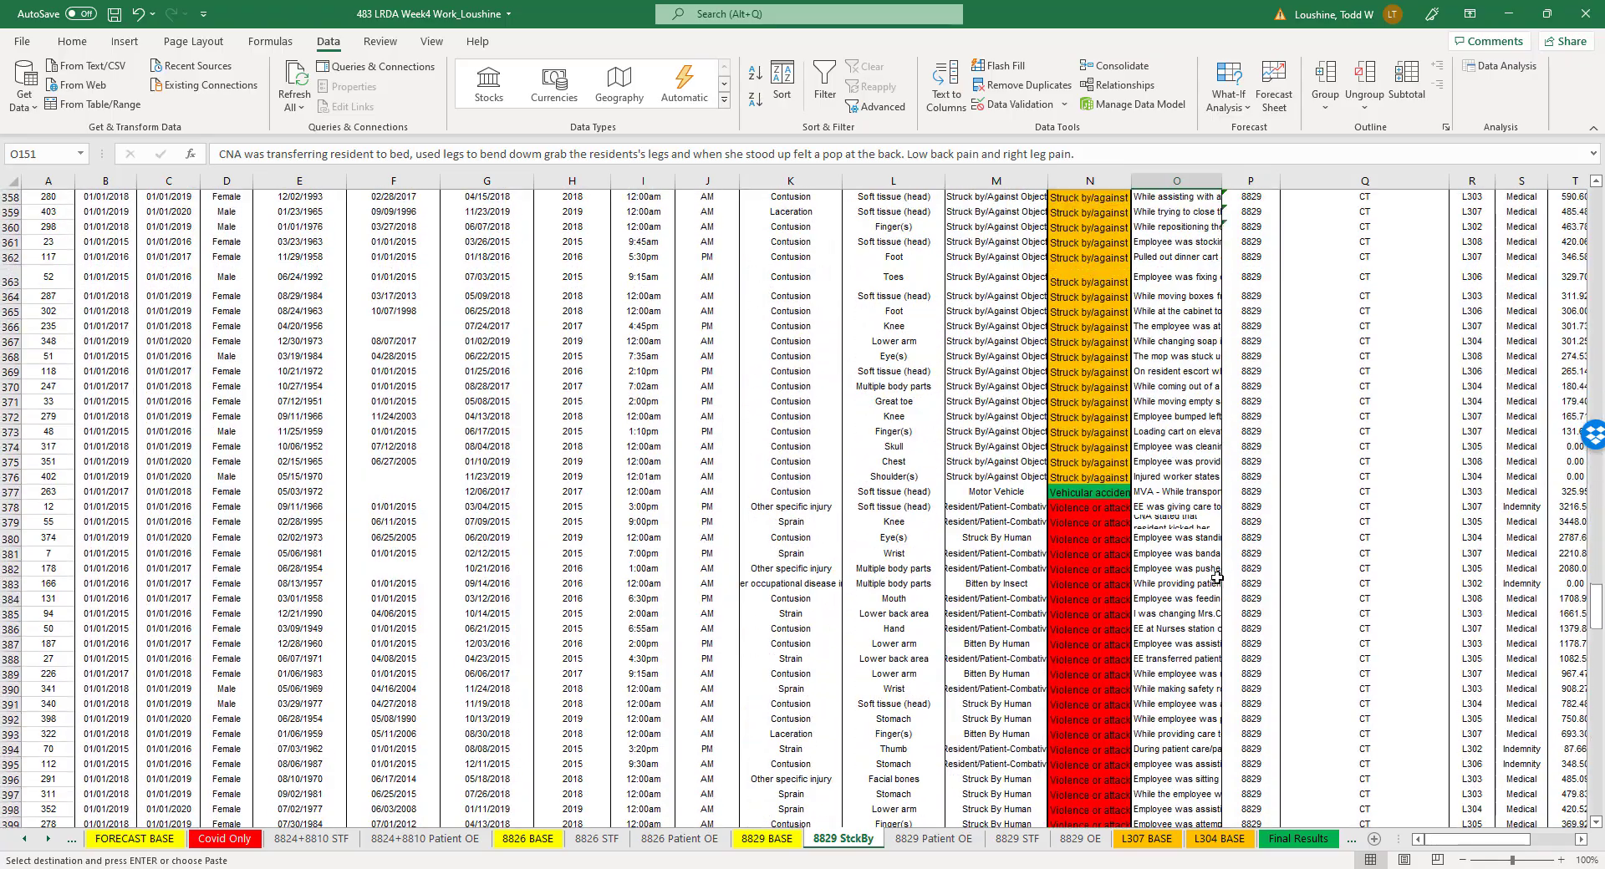
pyautogui.scroll(-6, 348, 725)
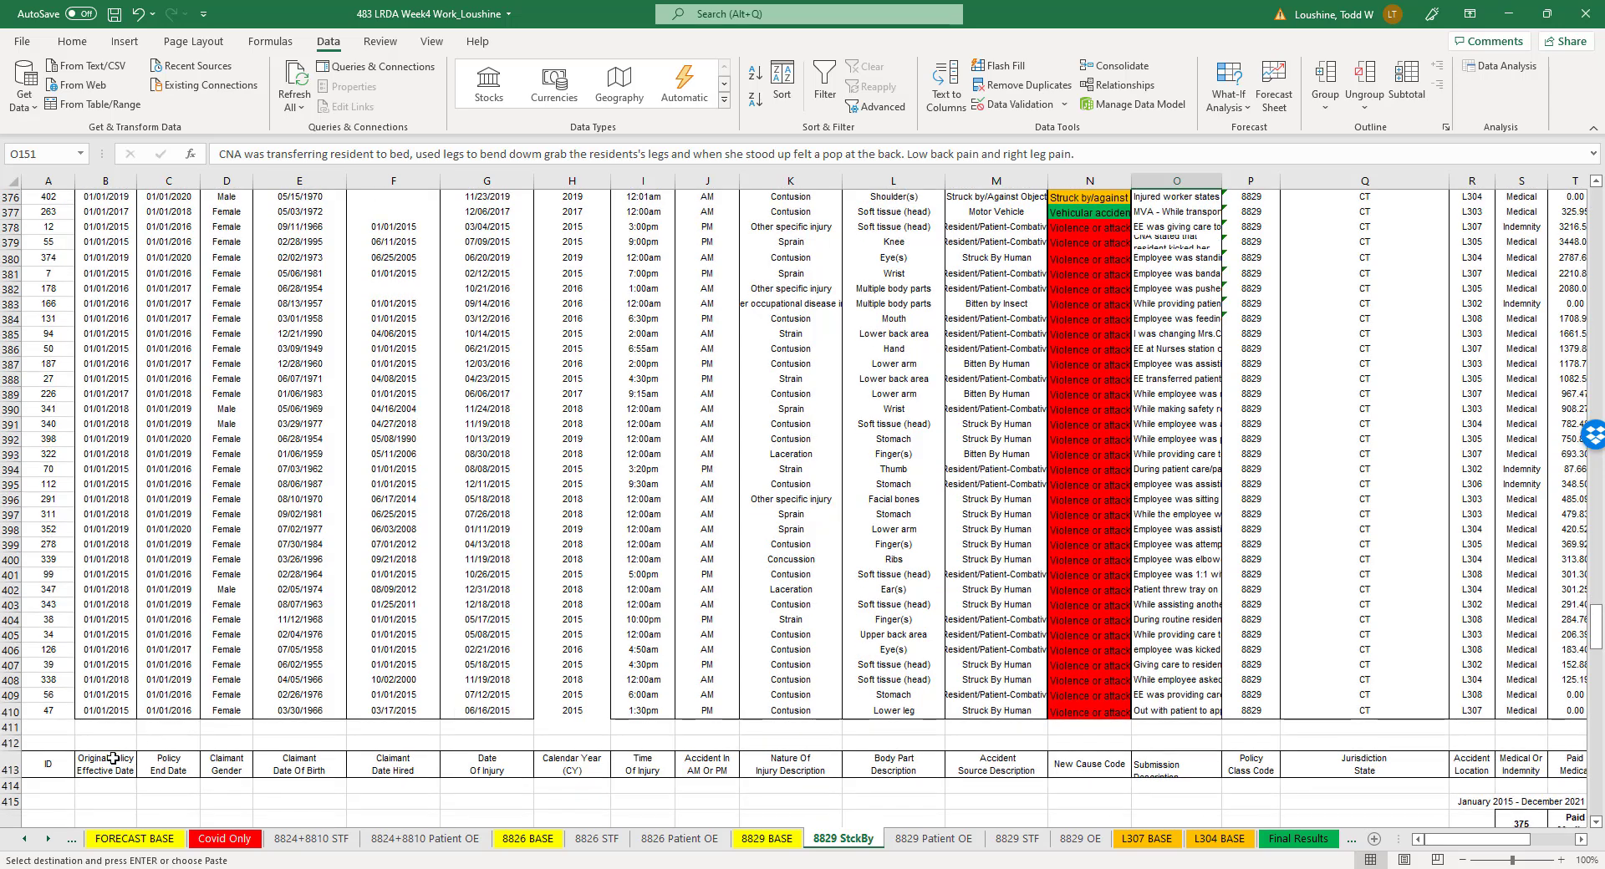
pyautogui.moveTo(11, 711); pyautogui.dragTo(15, 211)
pyautogui.rightClick(12, 331)
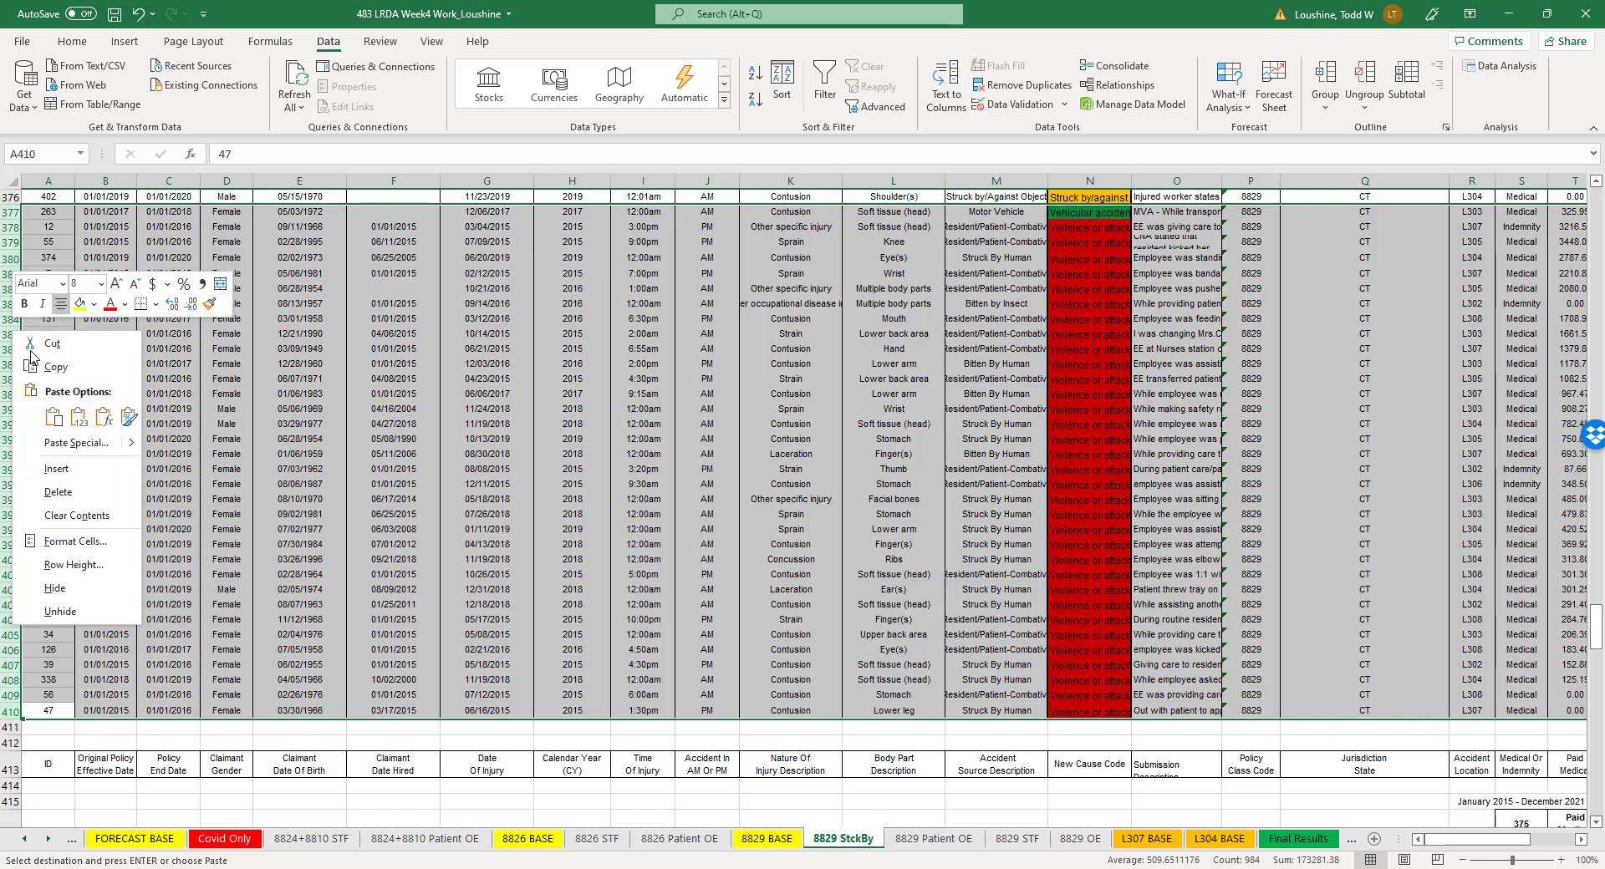
pyautogui.click(50, 469)
pyautogui.click(483, 565)
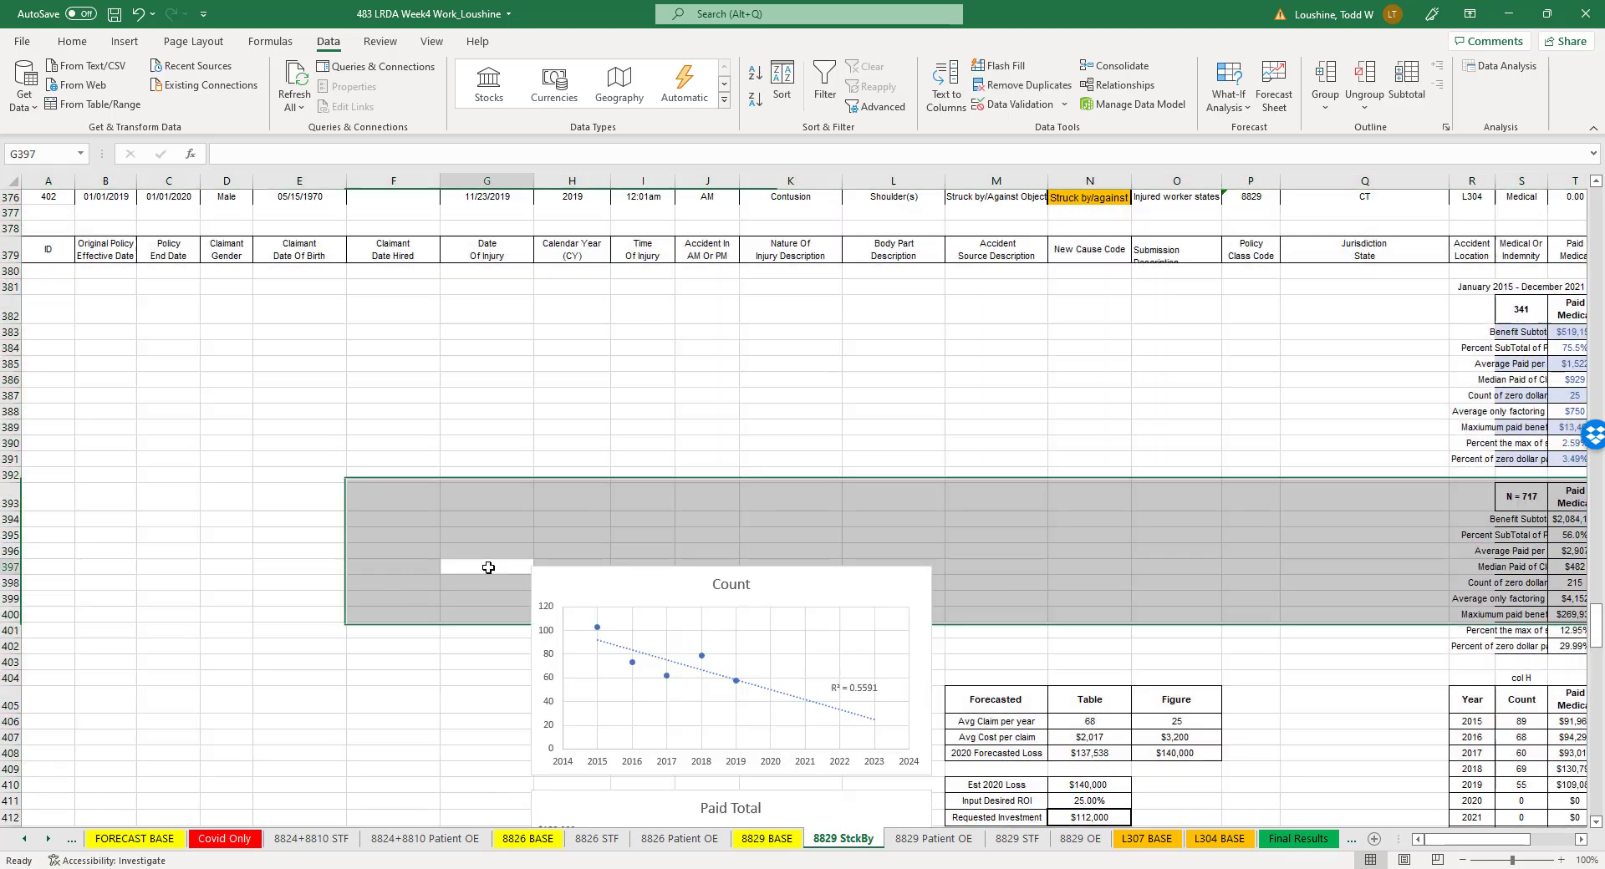
# - Delete claim rows 36 to 337 above the Struck by/against claims, from caught in or in between through slip, trip, fall
pyautogui.scroll(17, 312, 567)
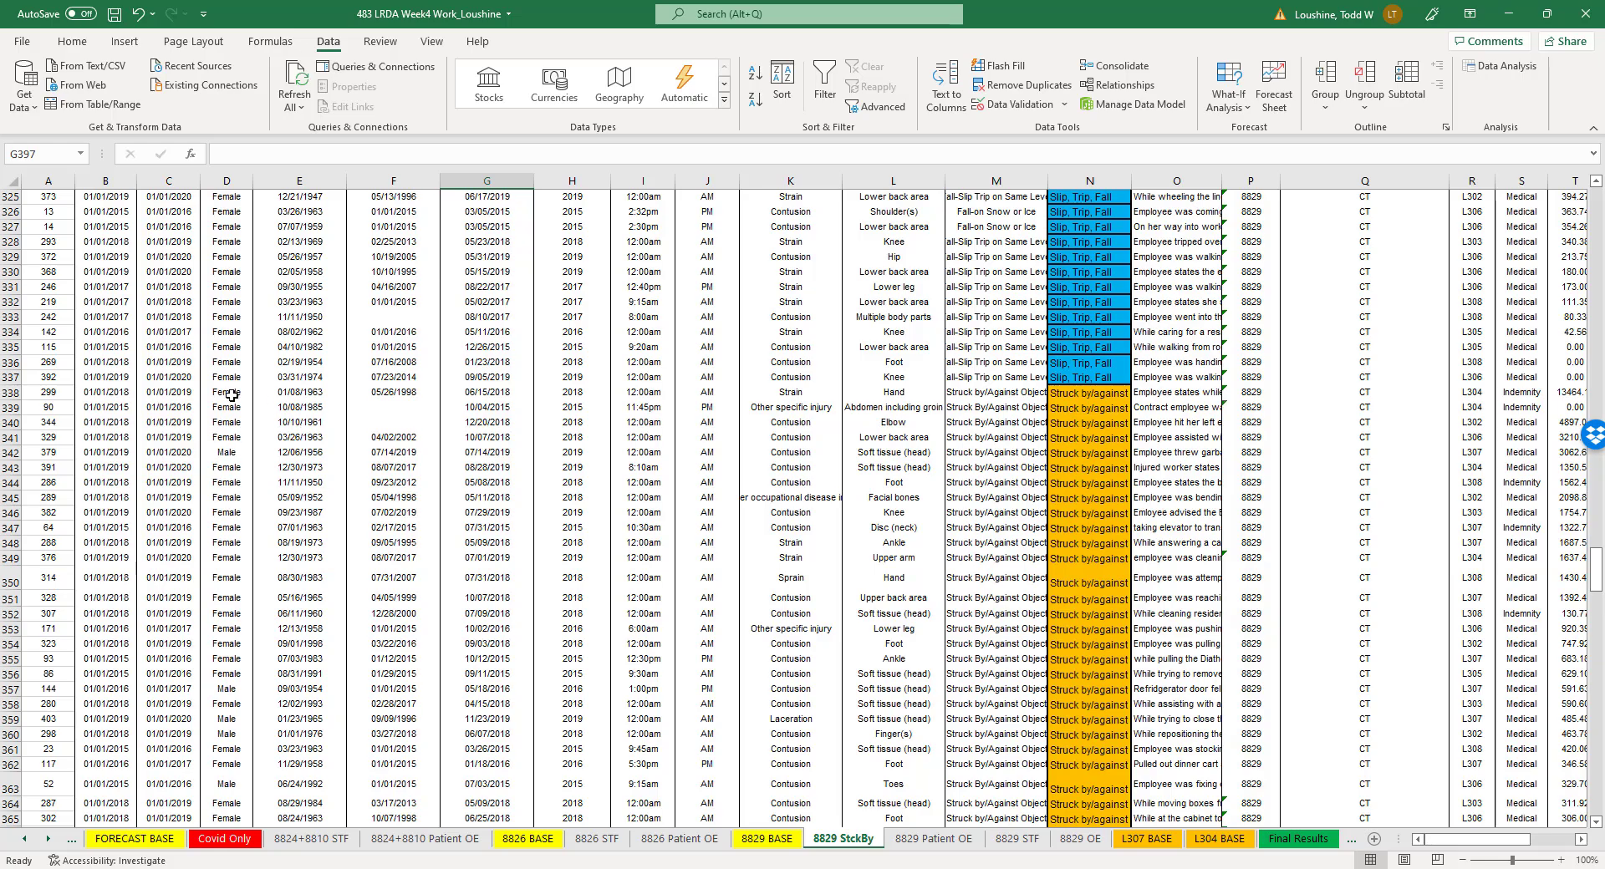
pyautogui.moveTo(12, 377); pyautogui.dragTo(35, 253)
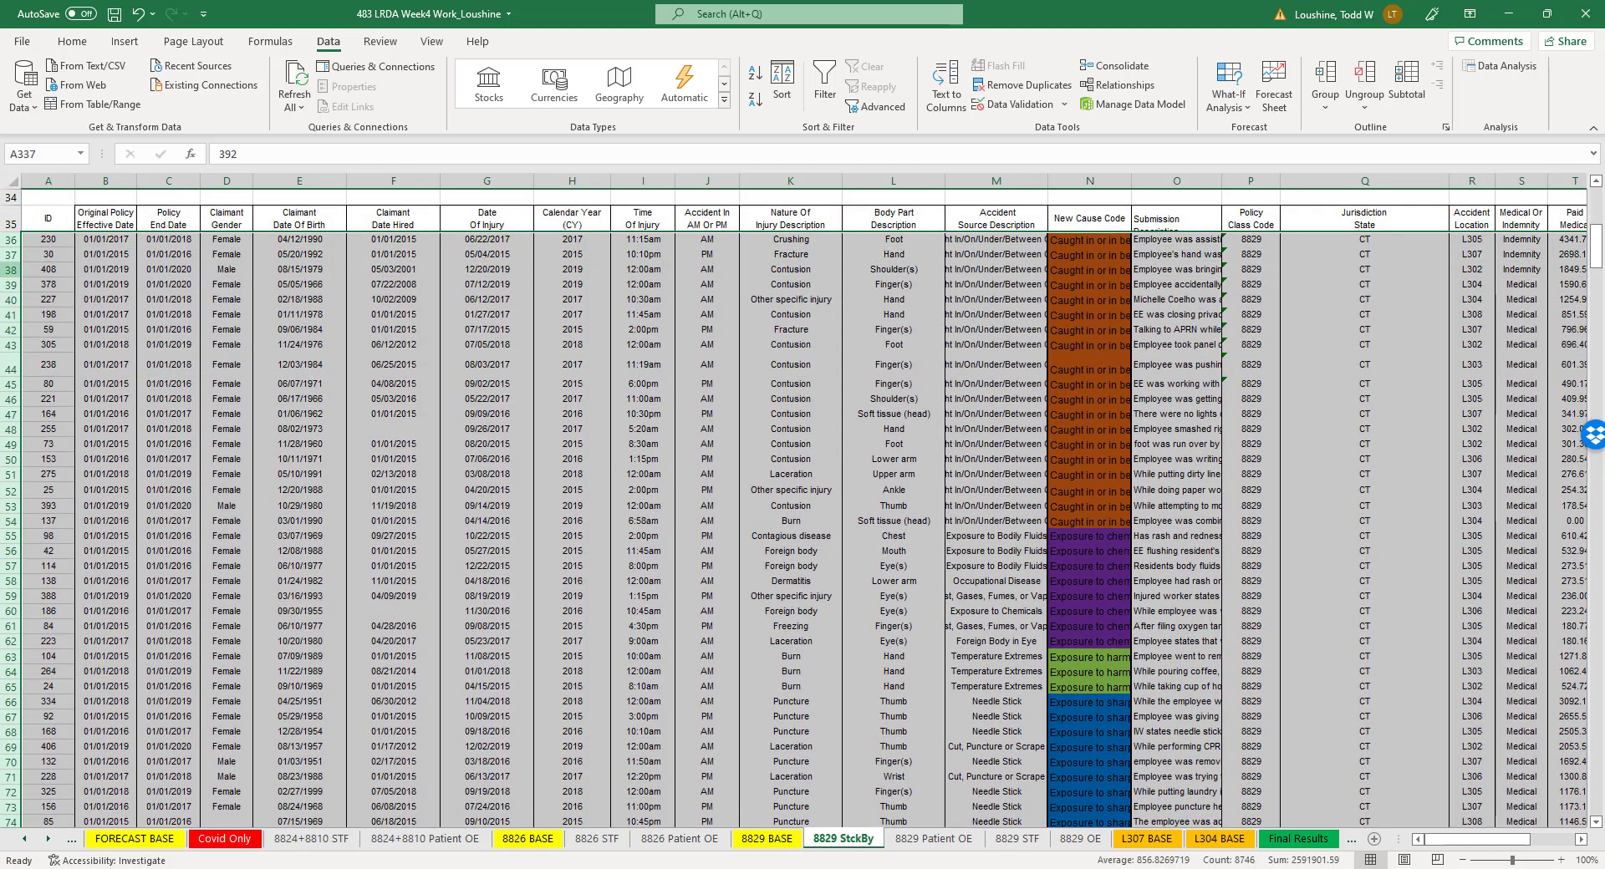
pyautogui.rightClick(34, 259)
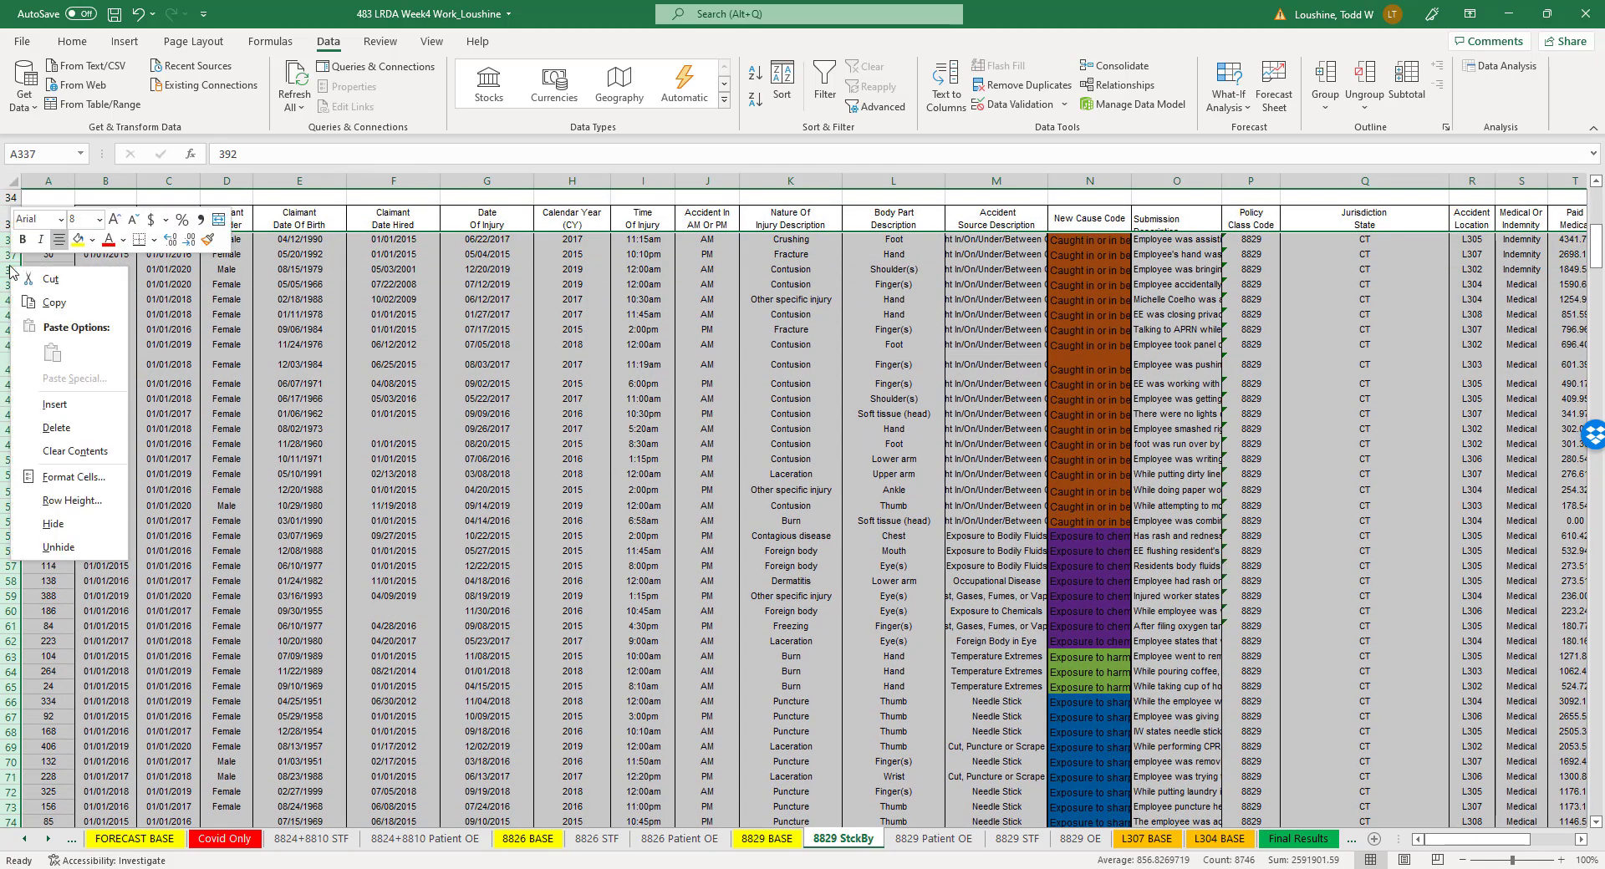
pyautogui.click(82, 435)
pyautogui.click(914, 631)
# - Add filters to the header row of the outlier claims table, row 201, and sort it by New Cause Code from A to Z
pyautogui.scroll(-17, 936, 627)
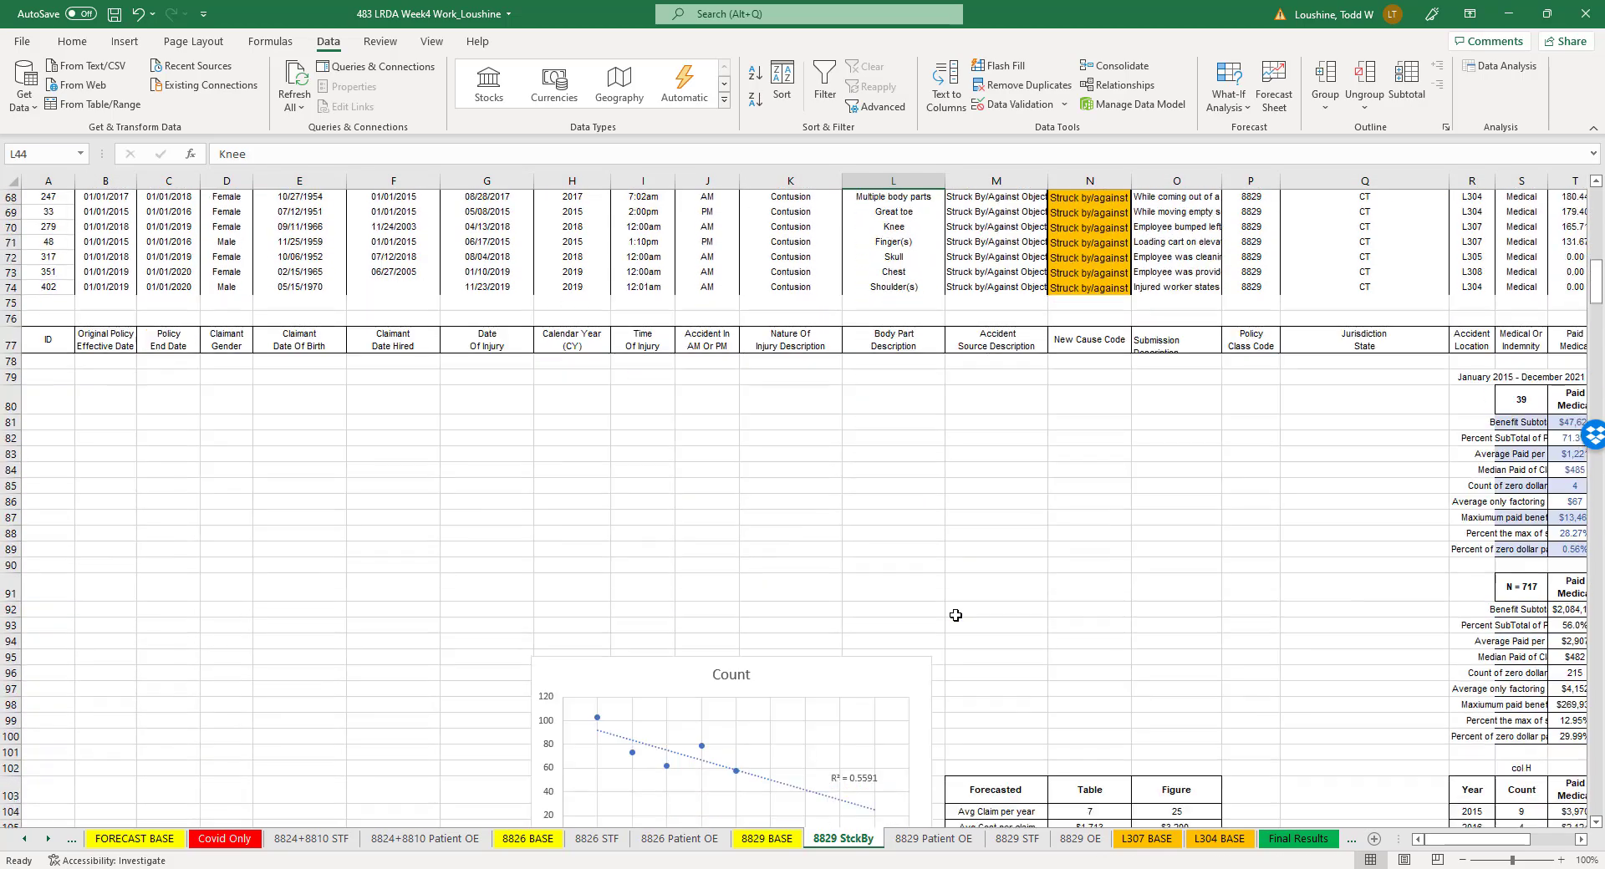
pyautogui.scroll(-8, 955, 615)
pyautogui.moveTo(1463, 840); pyautogui.dragTo(1500, 840)
pyautogui.scroll(-3, 917, 452)
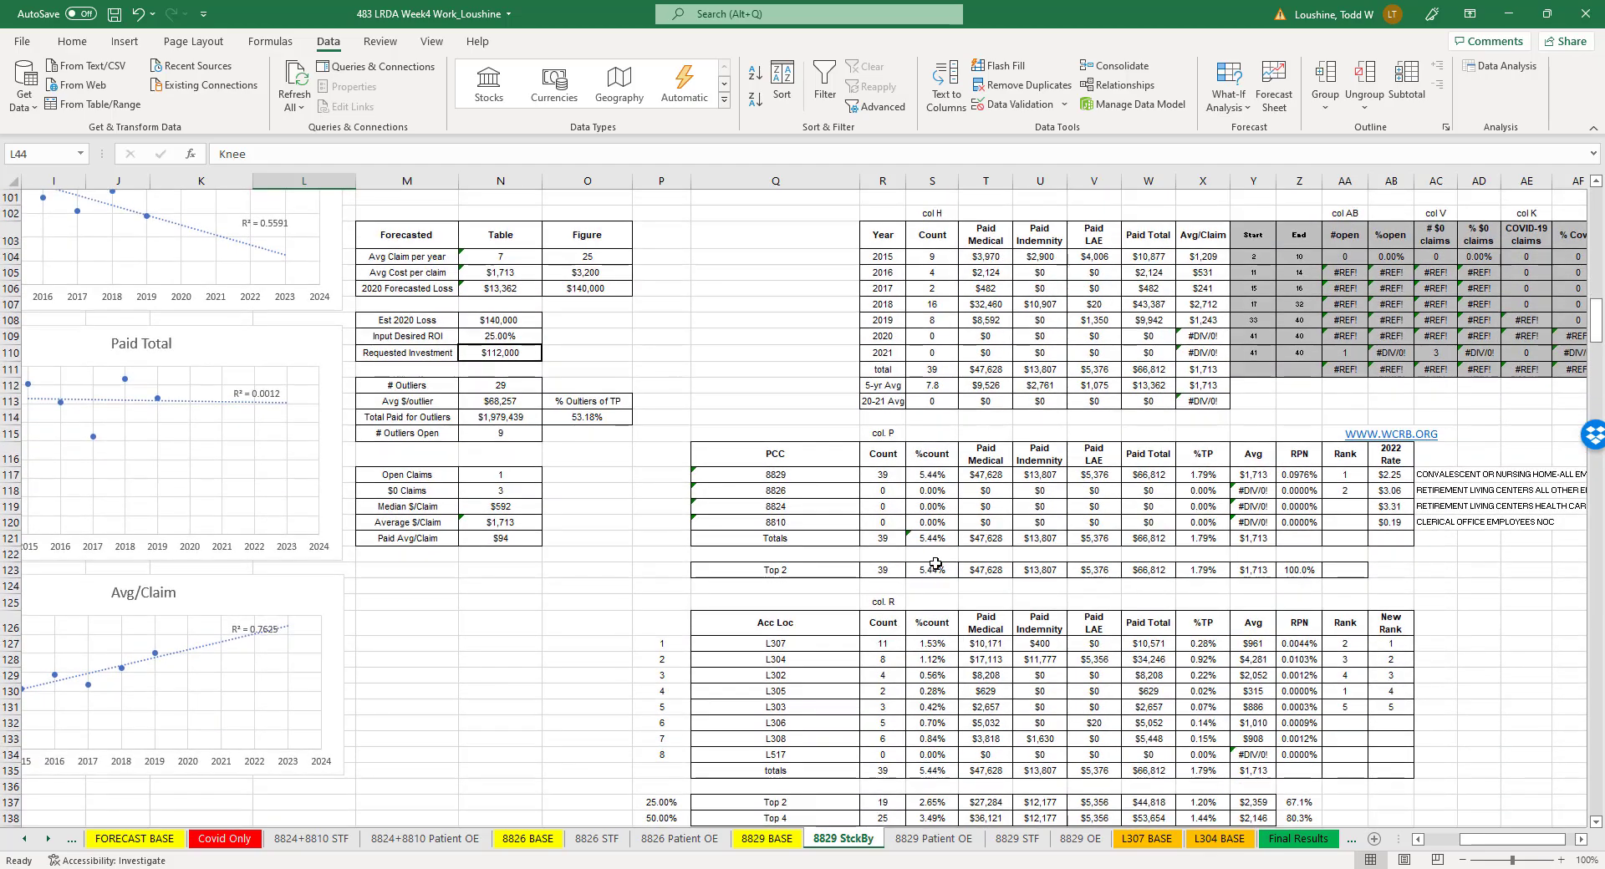
pyautogui.scroll(-10, 934, 565)
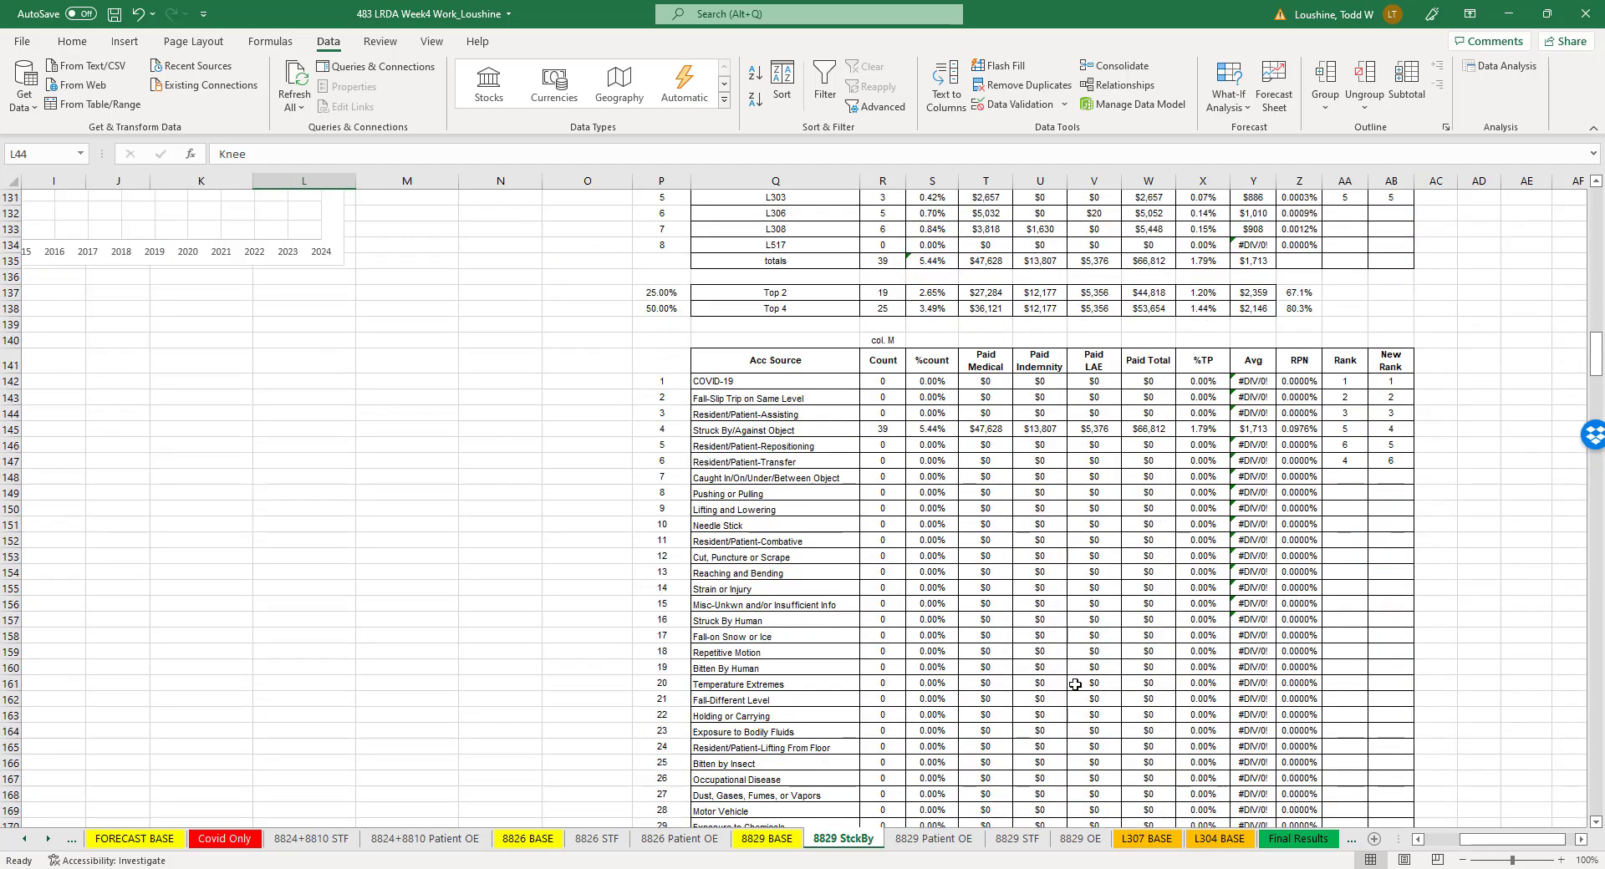
pyautogui.scroll(-3, 1075, 685)
pyautogui.scroll(-8, 920, 718)
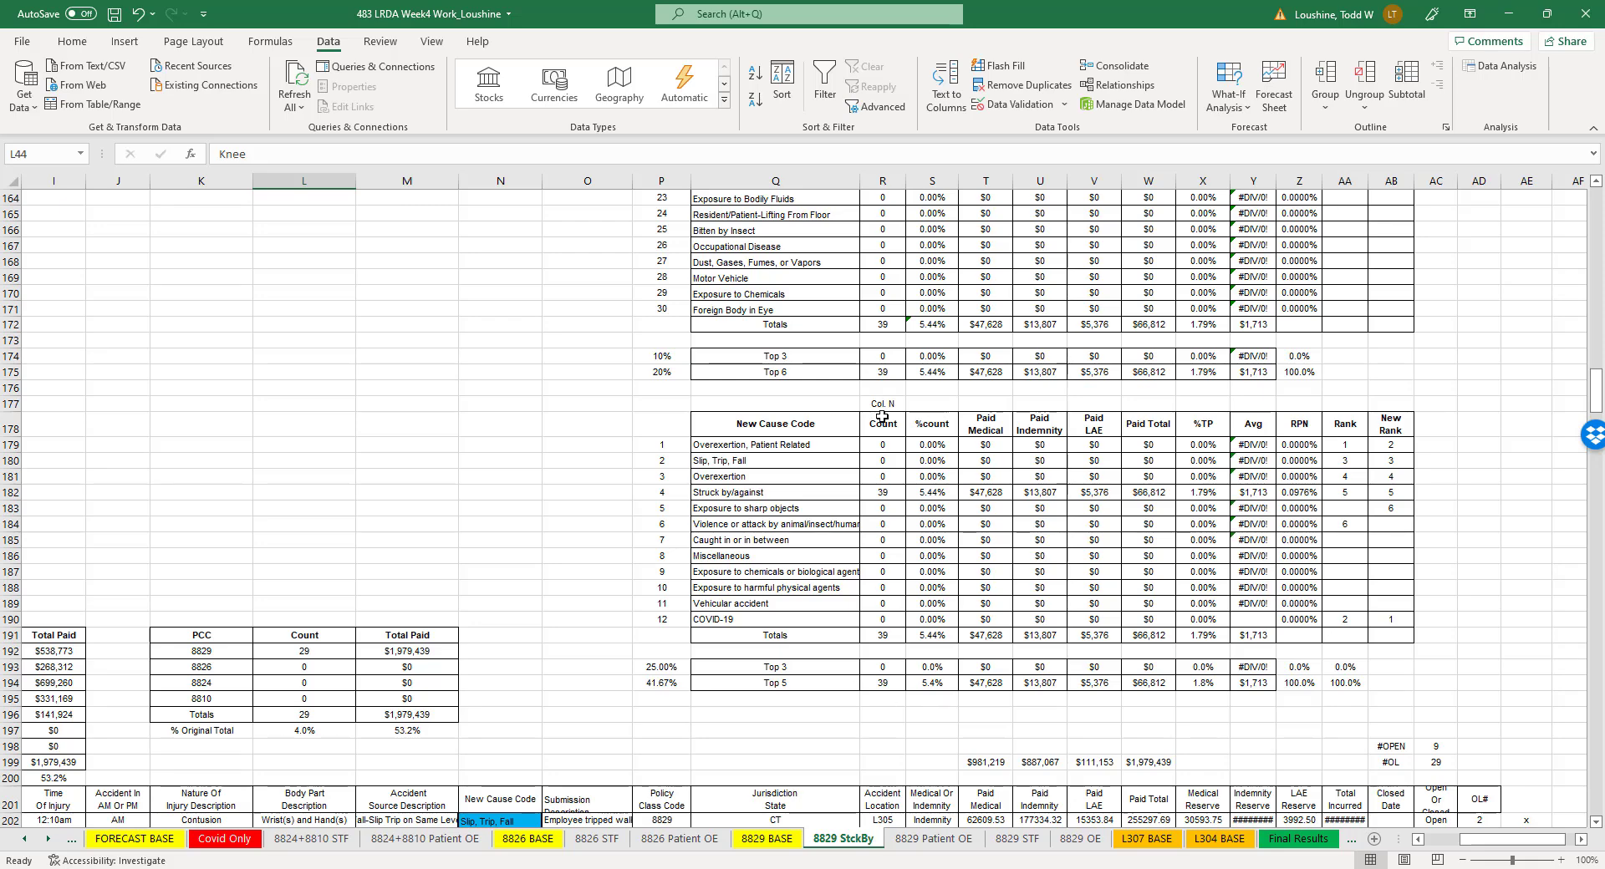
pyautogui.scroll(-5, 854, 571)
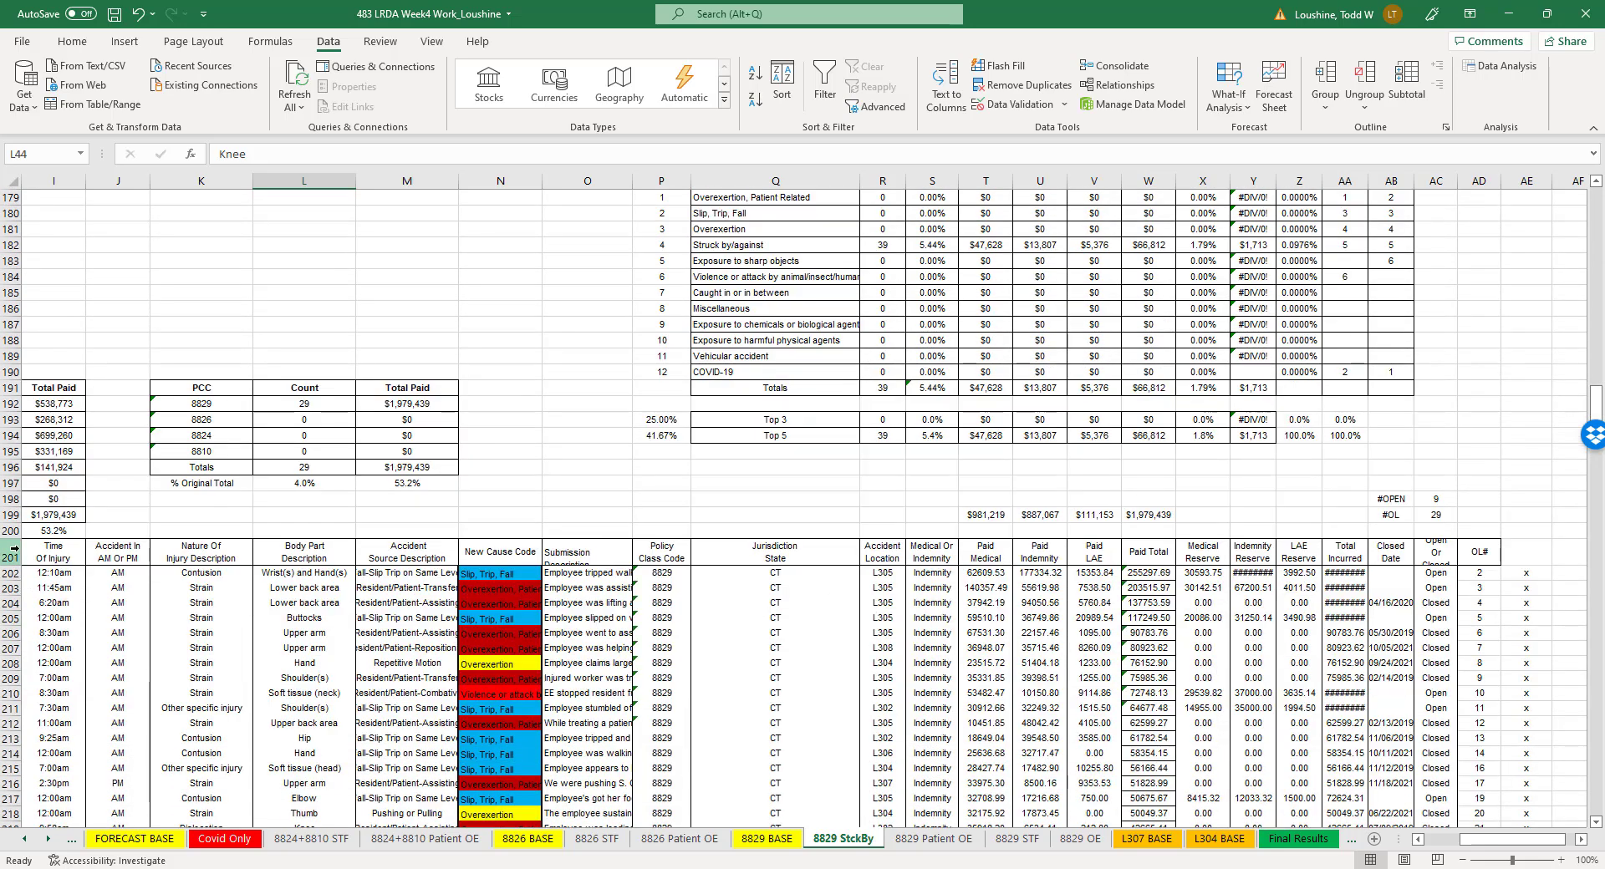
pyautogui.click(14, 551)
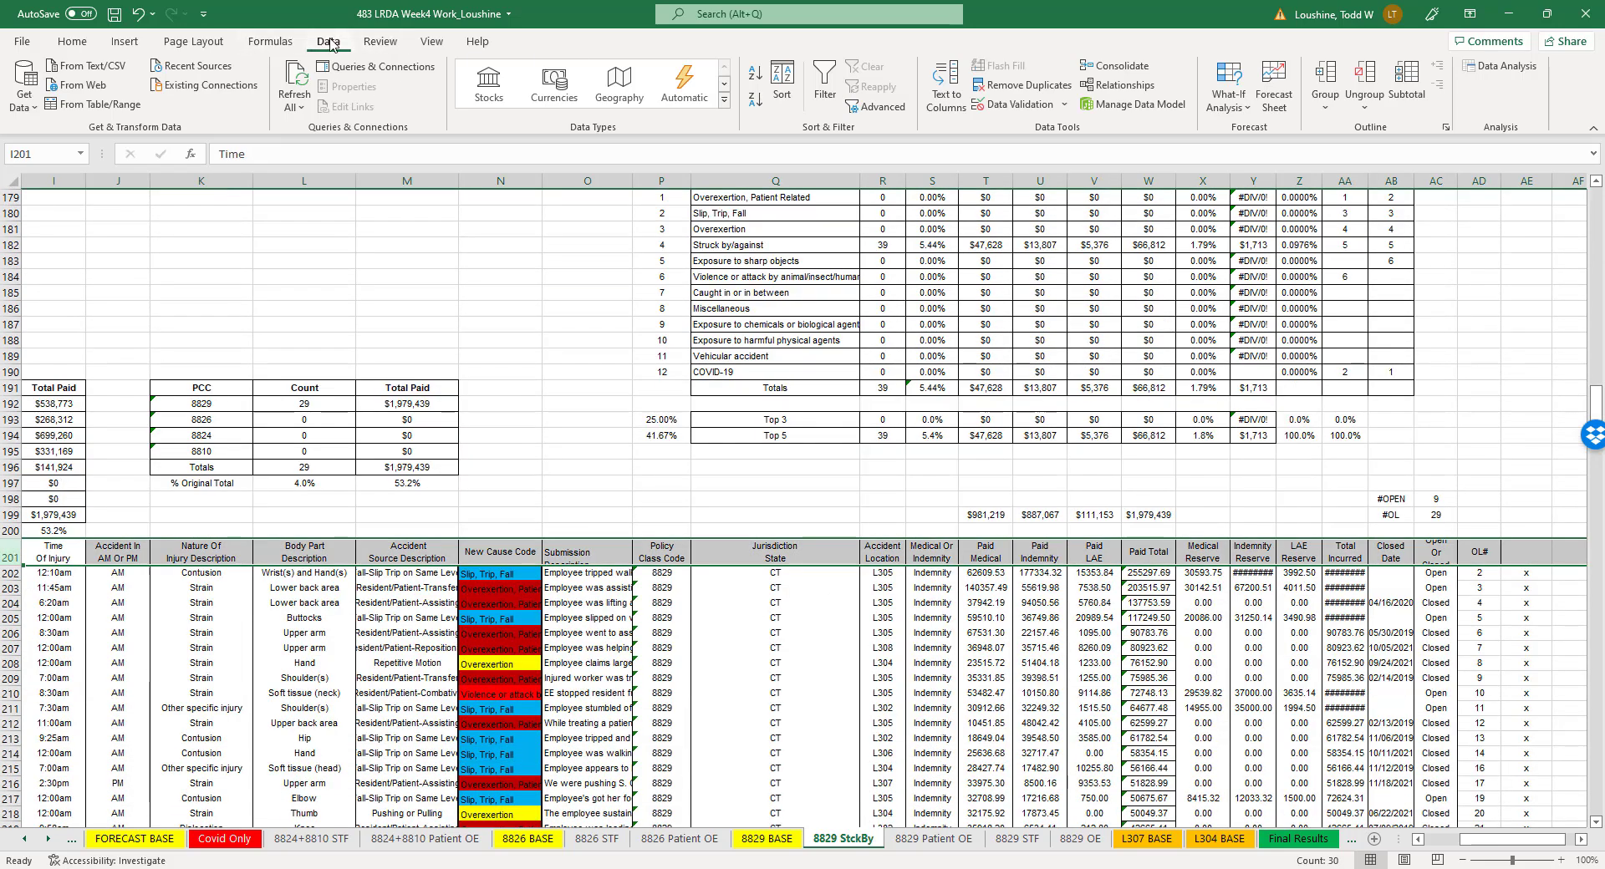
pyautogui.click(825, 84)
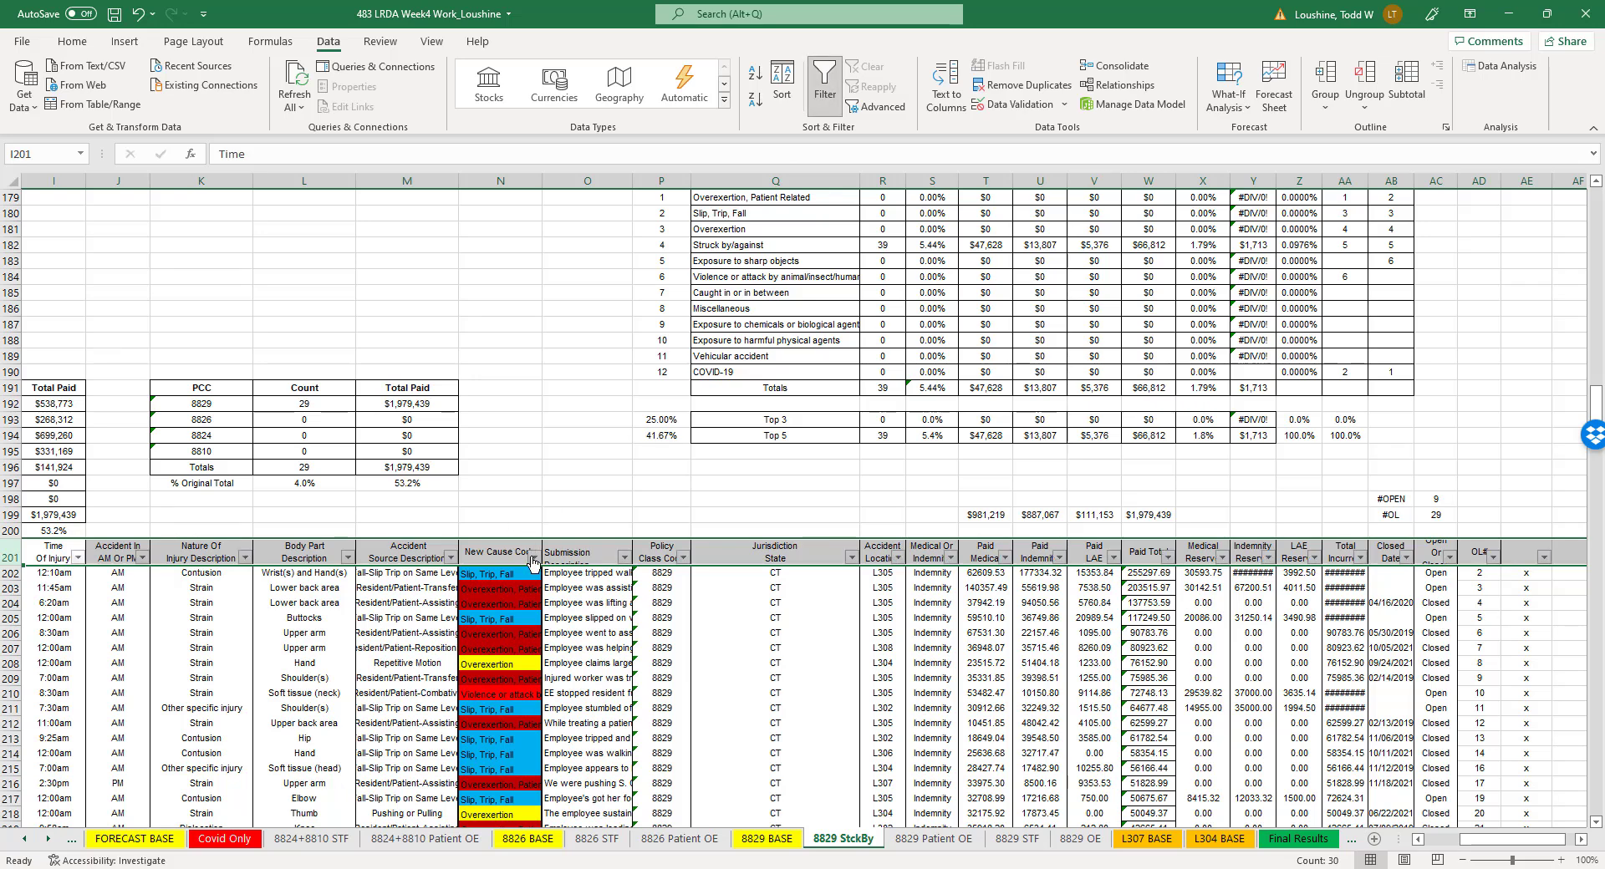
pyautogui.click(533, 559)
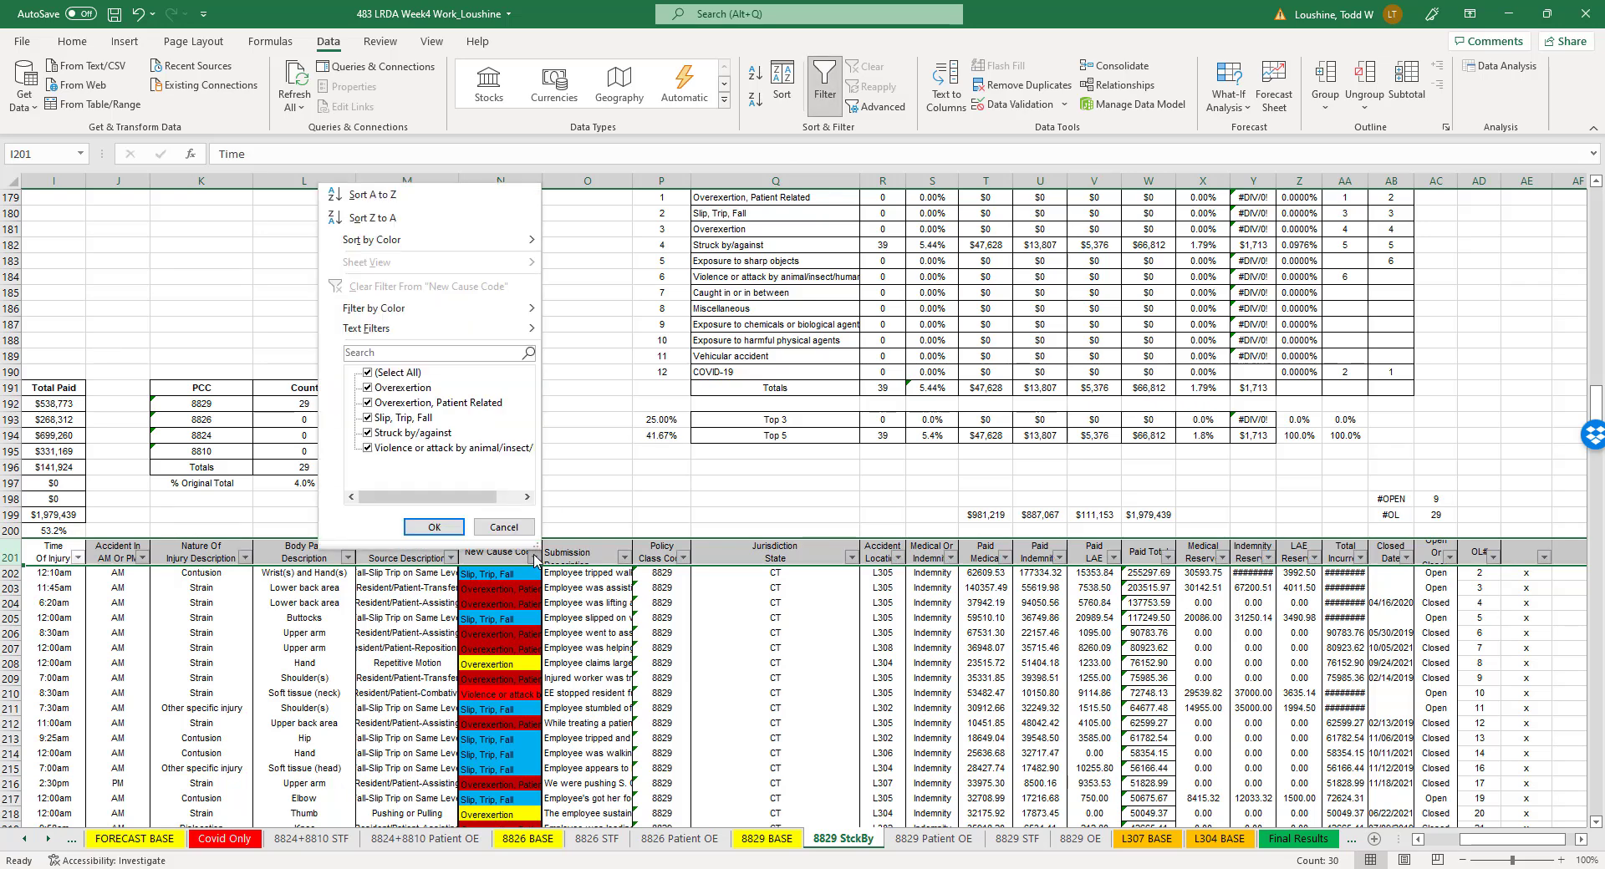
pyautogui.click(373, 195)
# - Delete the overexertion, patient-related overexertion, slip/trip/fall and violence rows from the outlier table, keeping only the Struck by/against claim
pyautogui.scroll(-1, 331, 674)
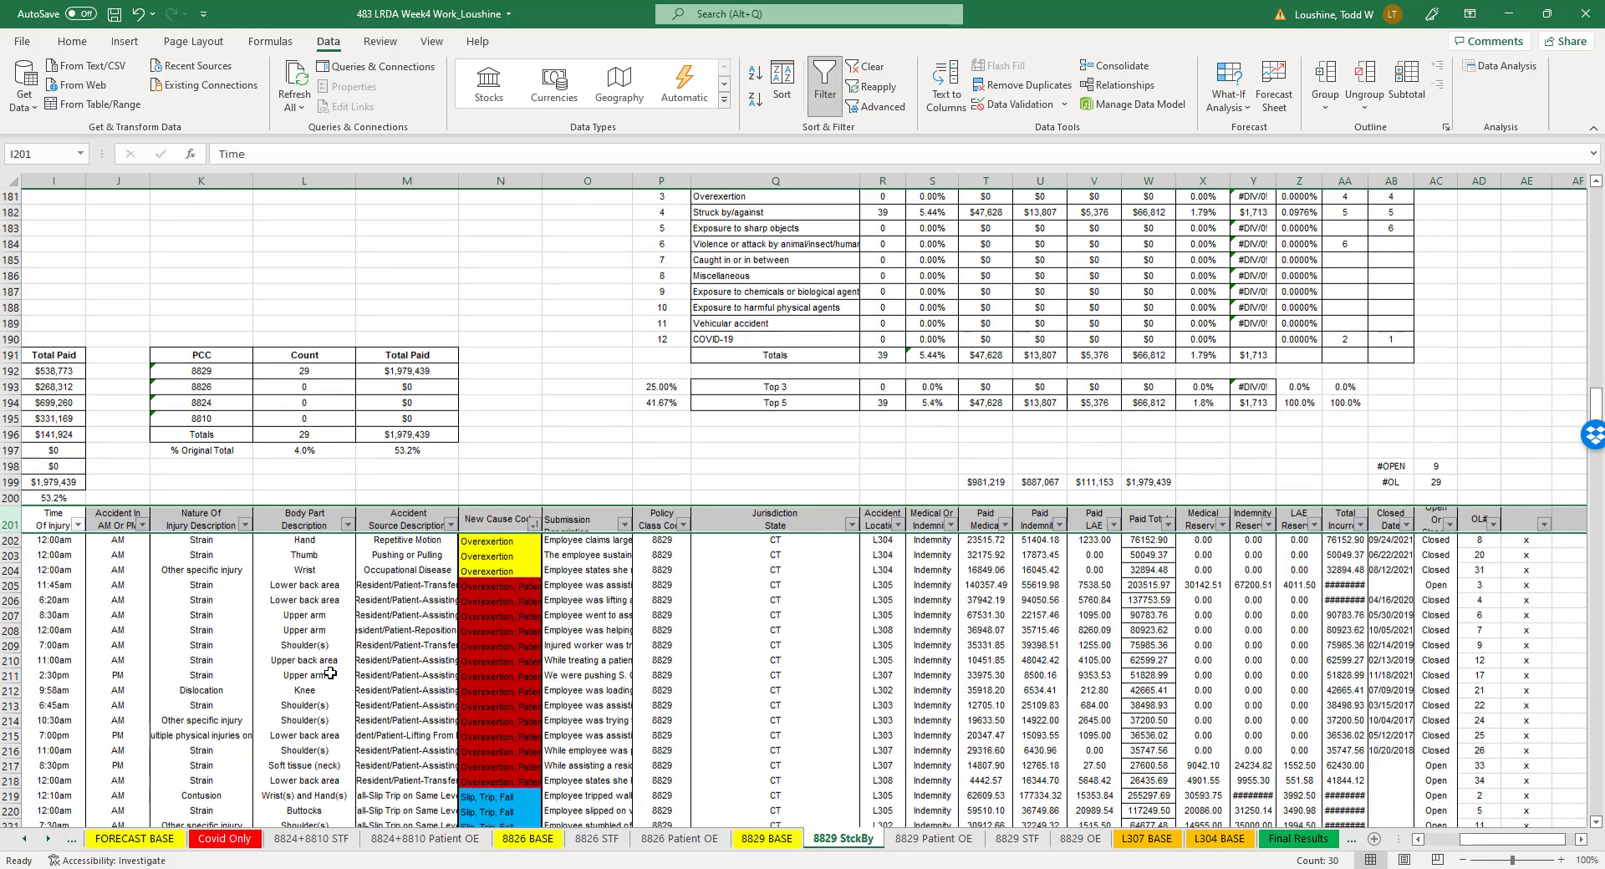
pyautogui.scroll(-2, 331, 674)
pyautogui.moveTo(4, 477); pyautogui.dragTo(57, 775)
pyautogui.rightClick(4, 735)
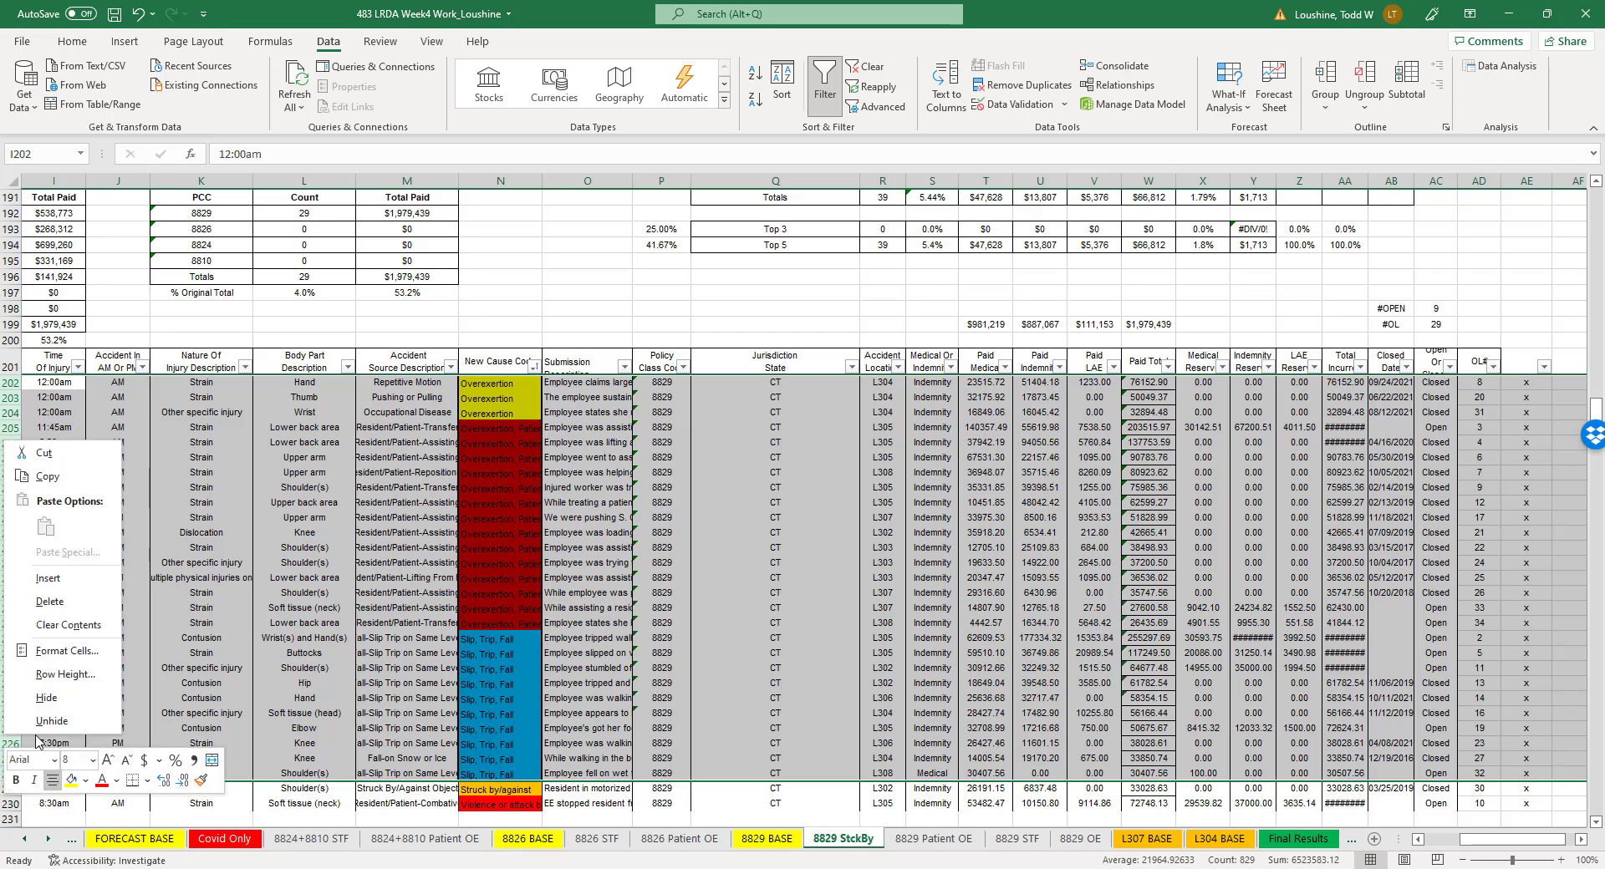
pyautogui.click(68, 610)
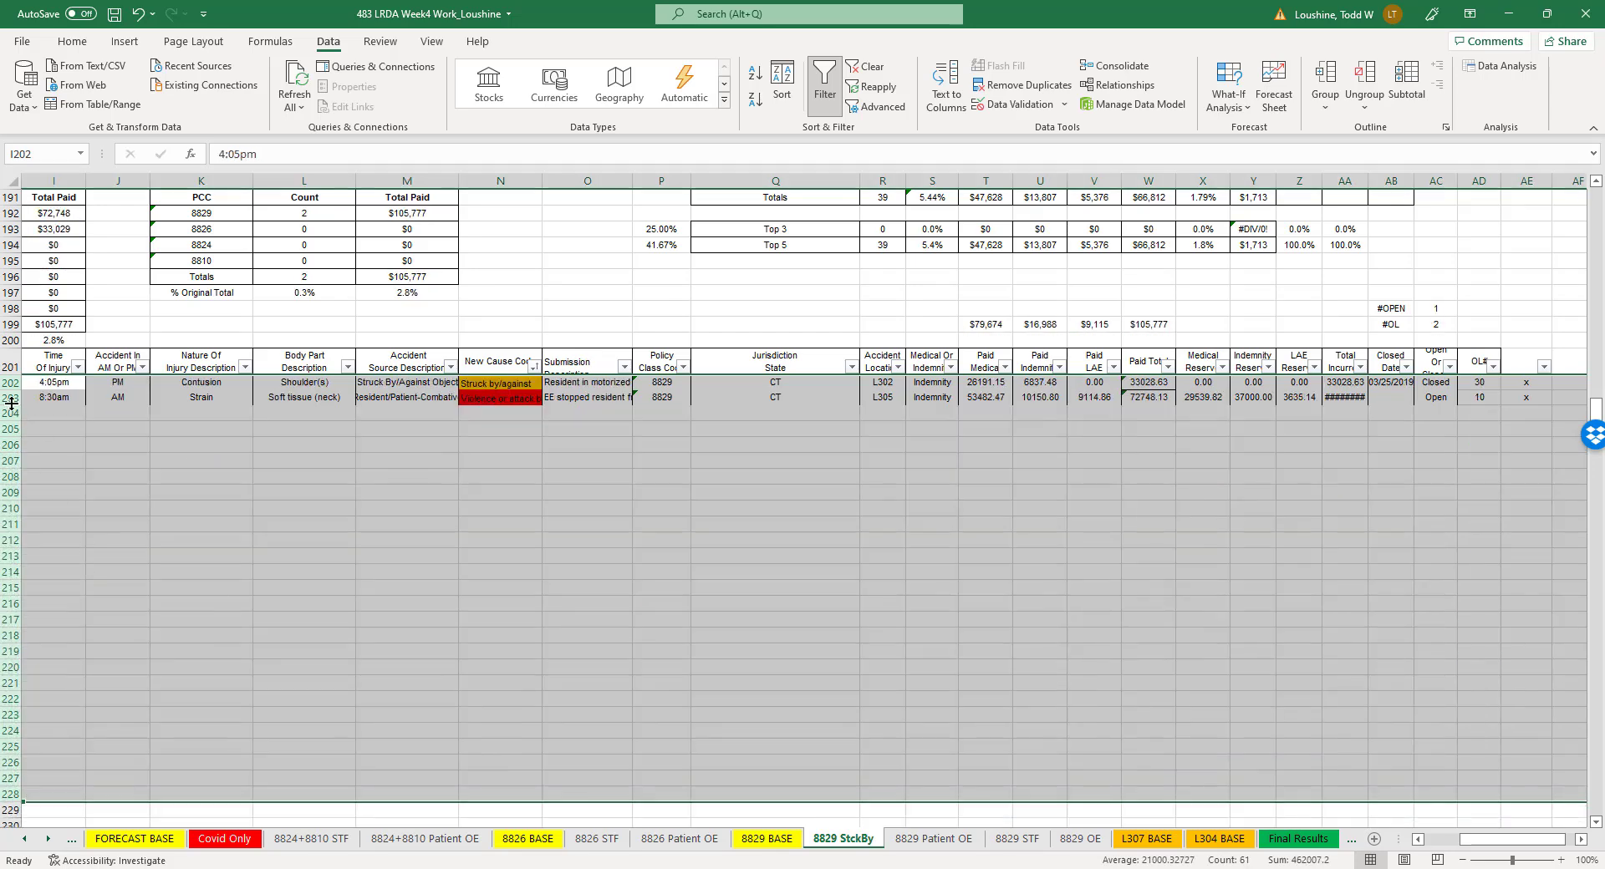
pyautogui.click(9, 397)
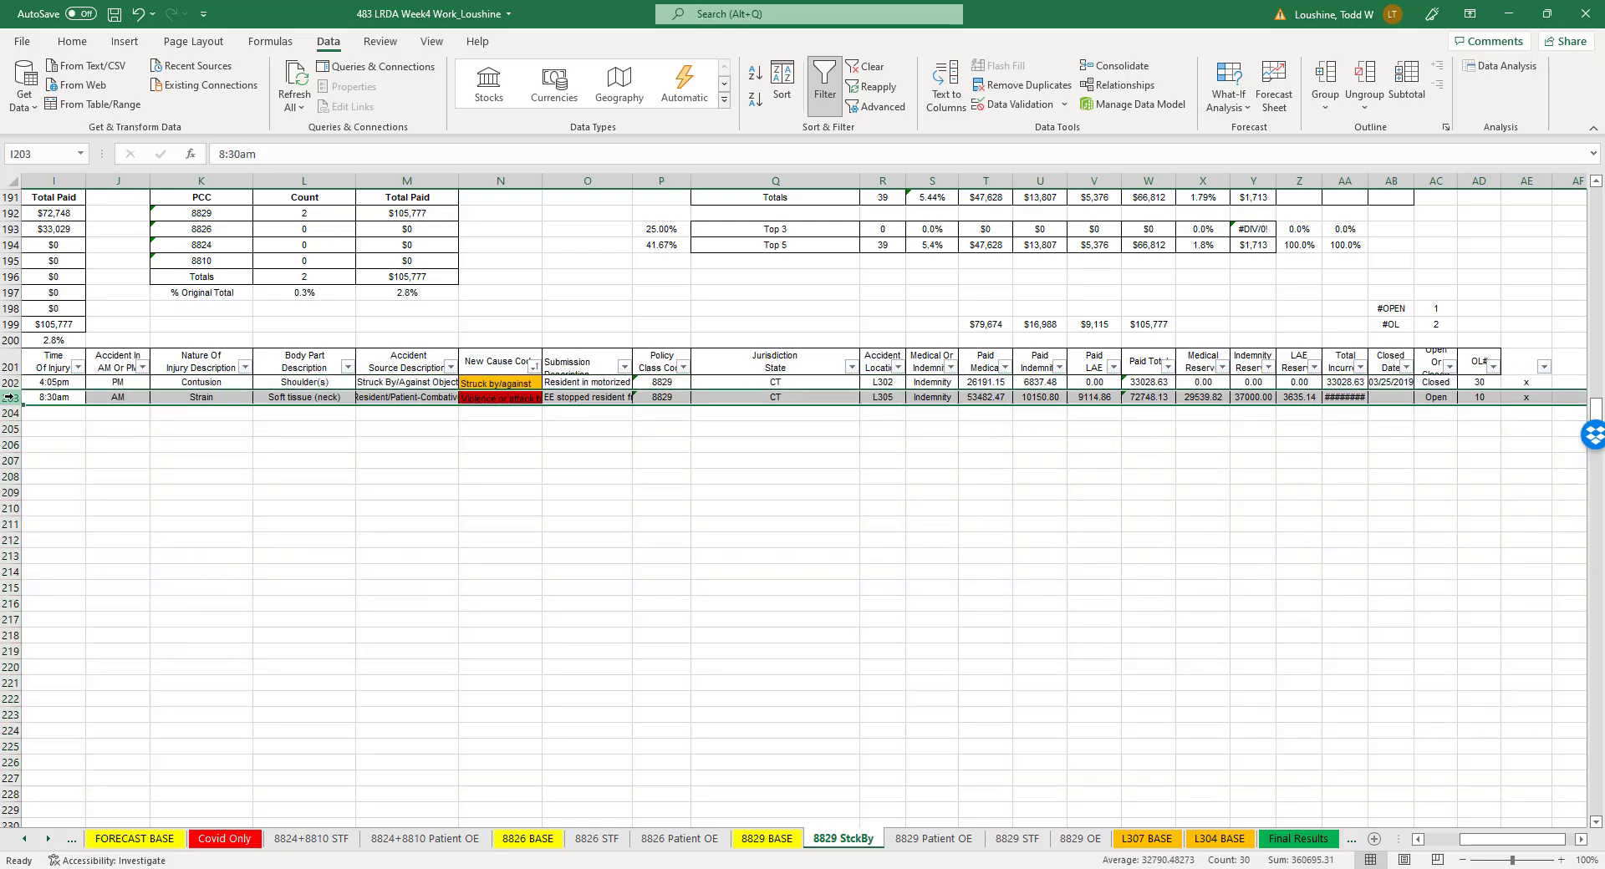
pyautogui.rightClick(9, 398)
pyautogui.click(59, 558)
pyautogui.click(282, 548)
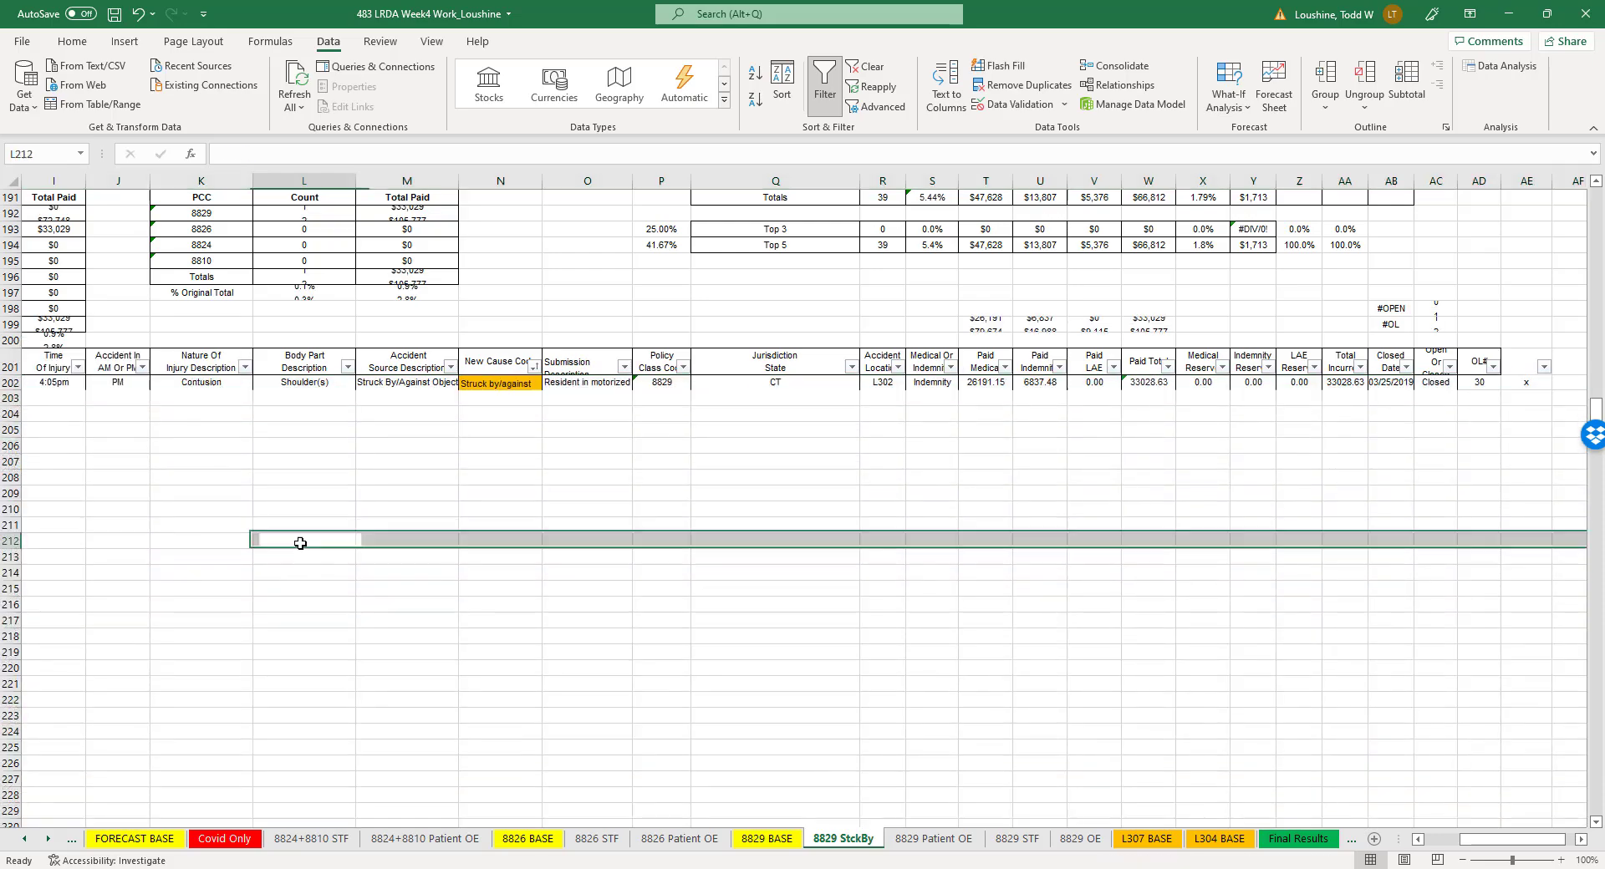
# - Enlarge the sheet to 150% and review the cause, location, outlier and forecast summaries beside the trend charts
pyautogui.scroll(10, 309, 535)
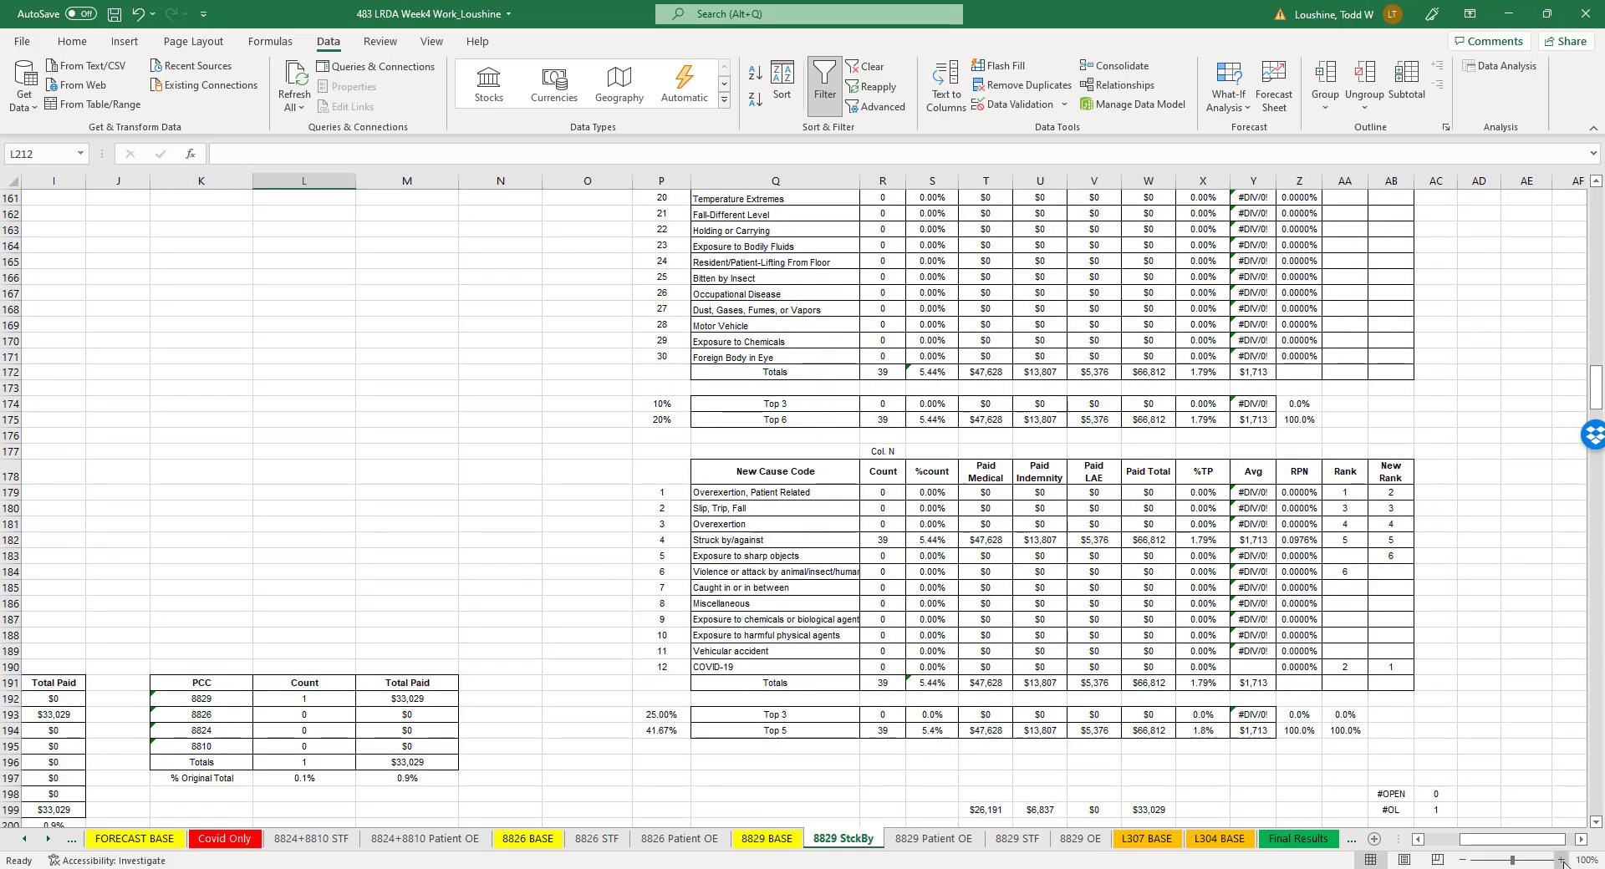
pyautogui.click(1560, 860)
pyautogui.click(1561, 860)
pyautogui.click(1560, 860)
pyautogui.click(1560, 860)
pyautogui.click(1560, 860)
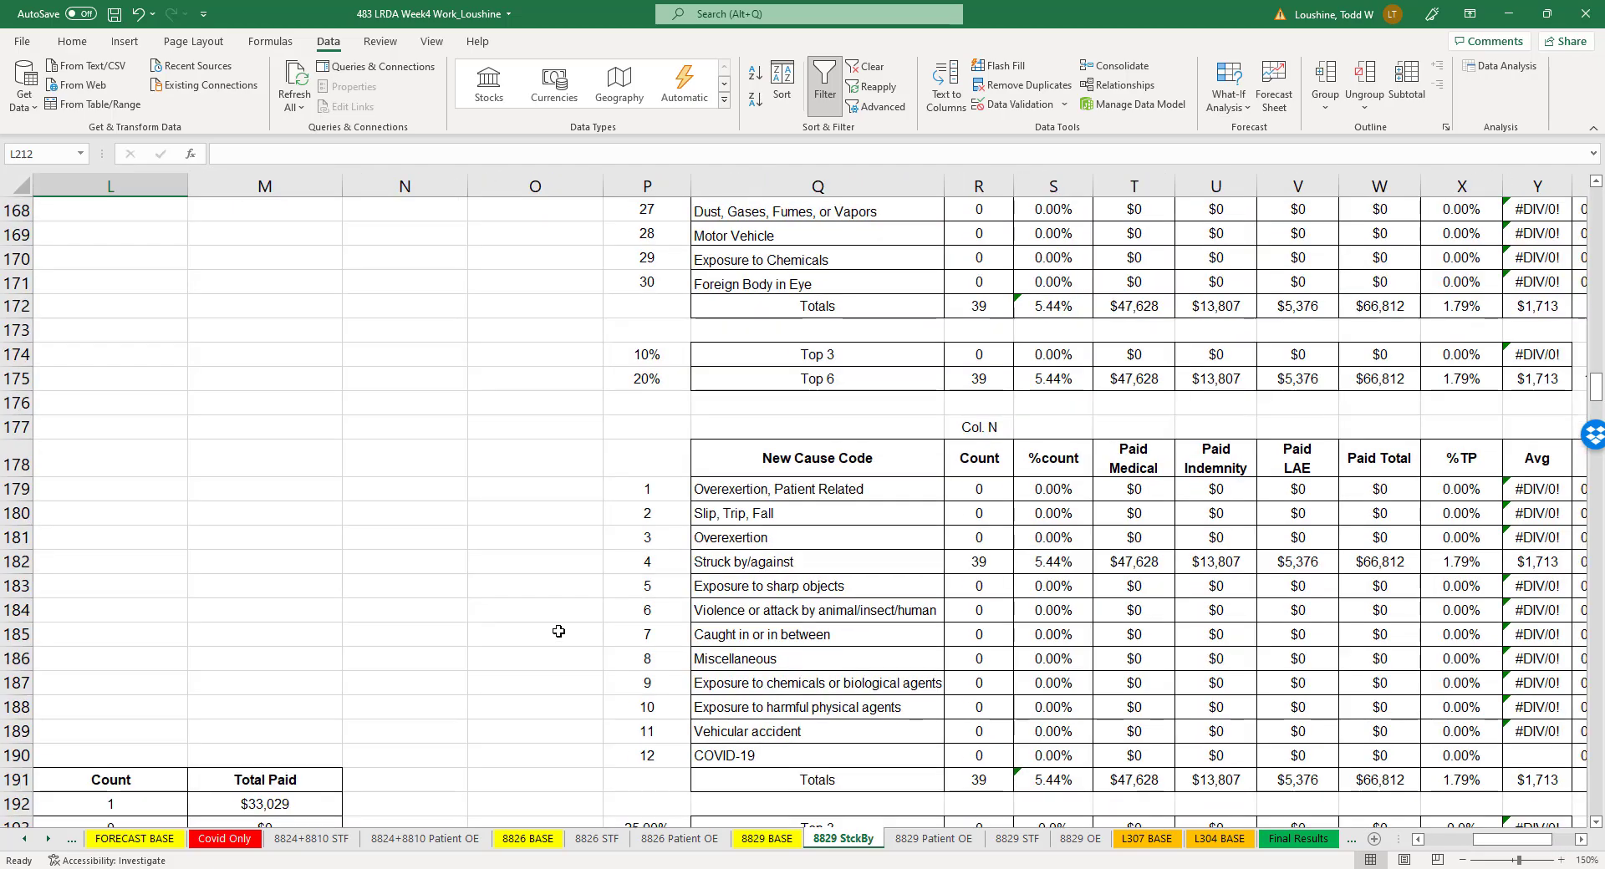
pyautogui.scroll(19, 558, 631)
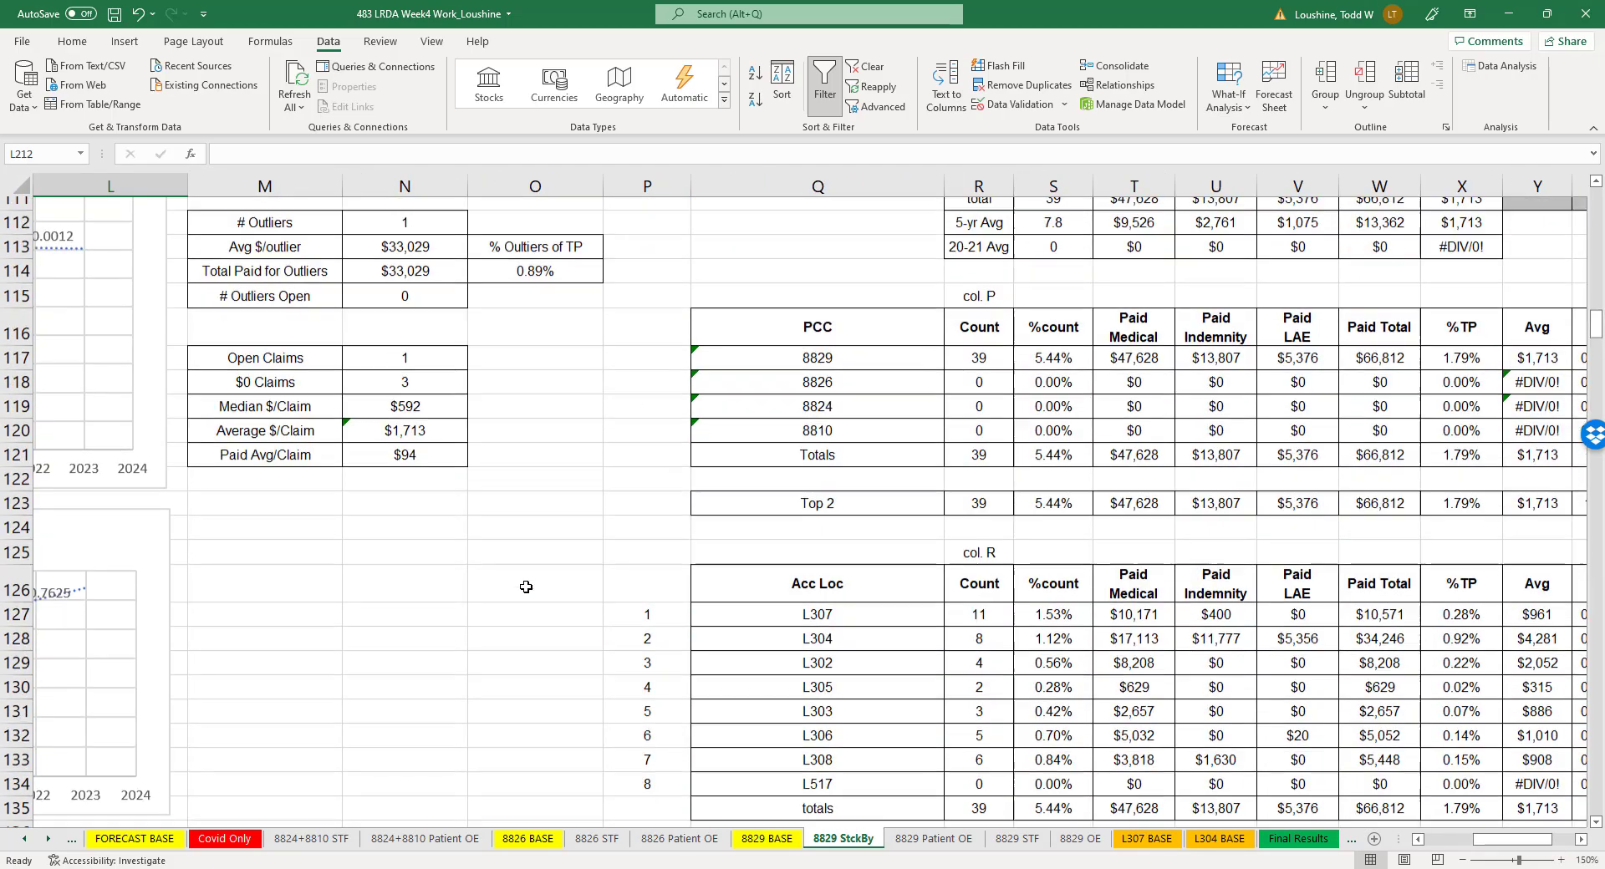
pyautogui.scroll(1, 525, 587)
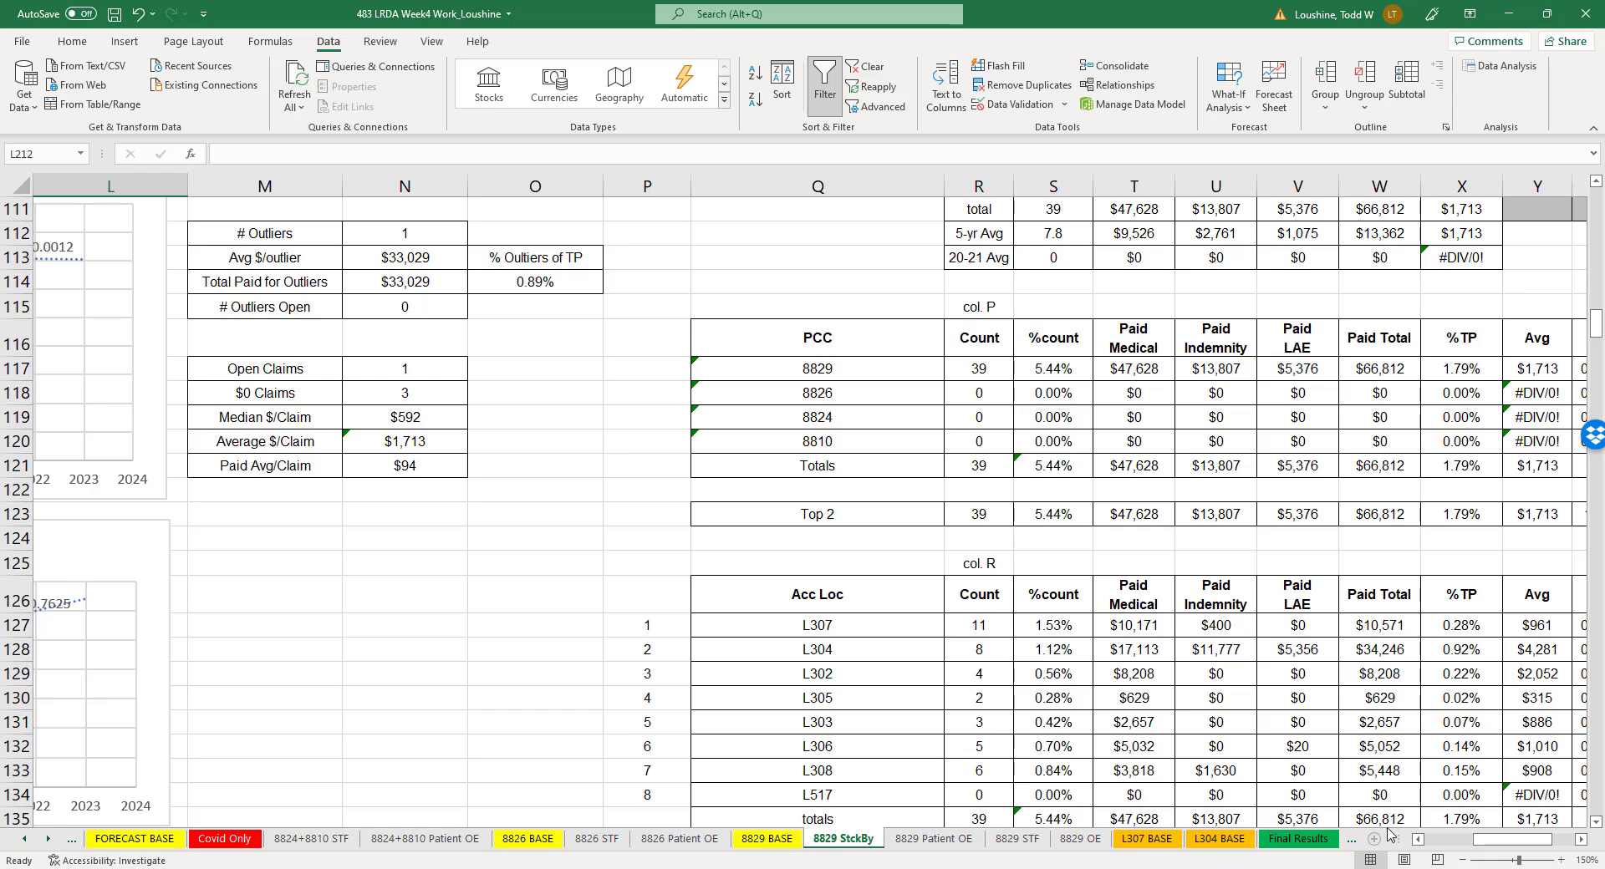
pyautogui.moveTo(1504, 839); pyautogui.dragTo(1478, 858)
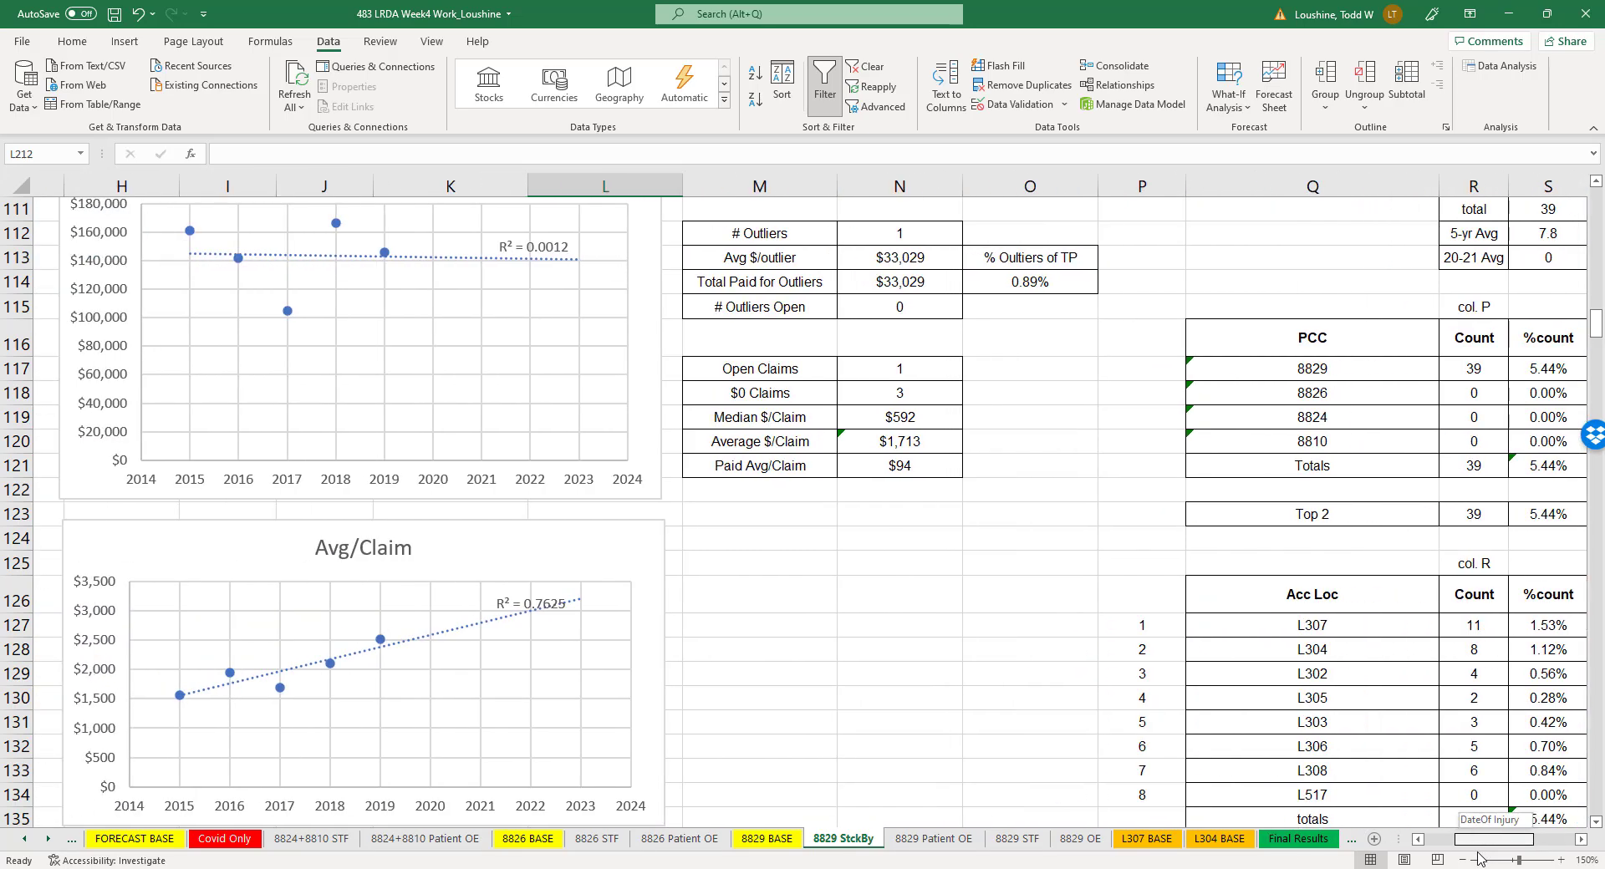
pyautogui.scroll(5, 461, 493)
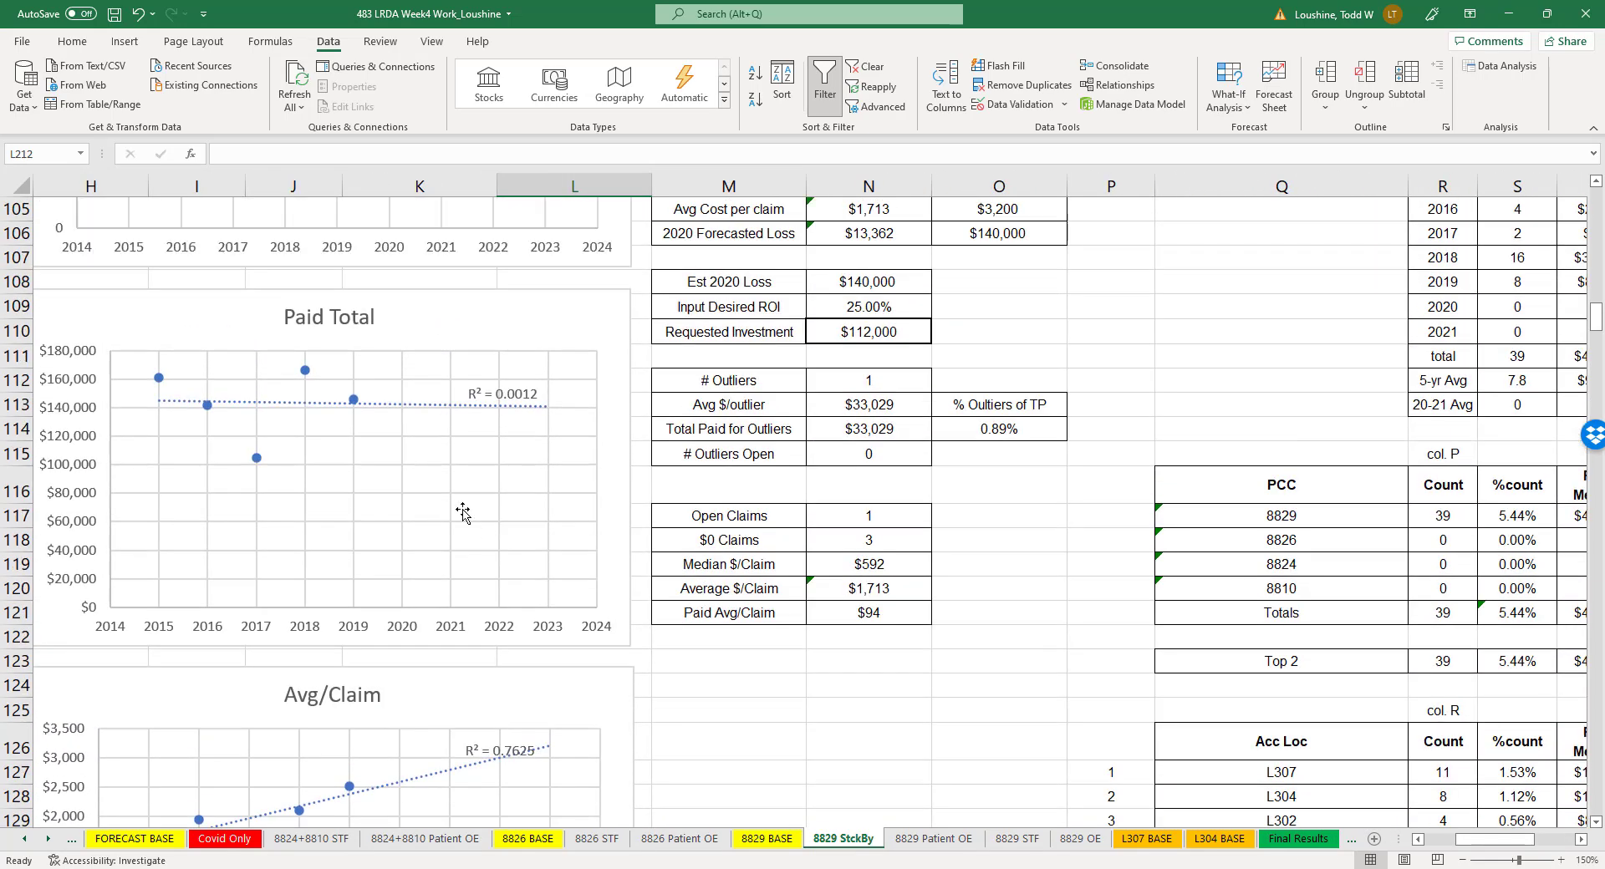
pyautogui.scroll(1, 417, 443)
# - Point the Count chart's series Y values to the 2015–2019 counts in S104:S108 of the 8829 StckBy sheet
pyautogui.rightClick(289, 392)
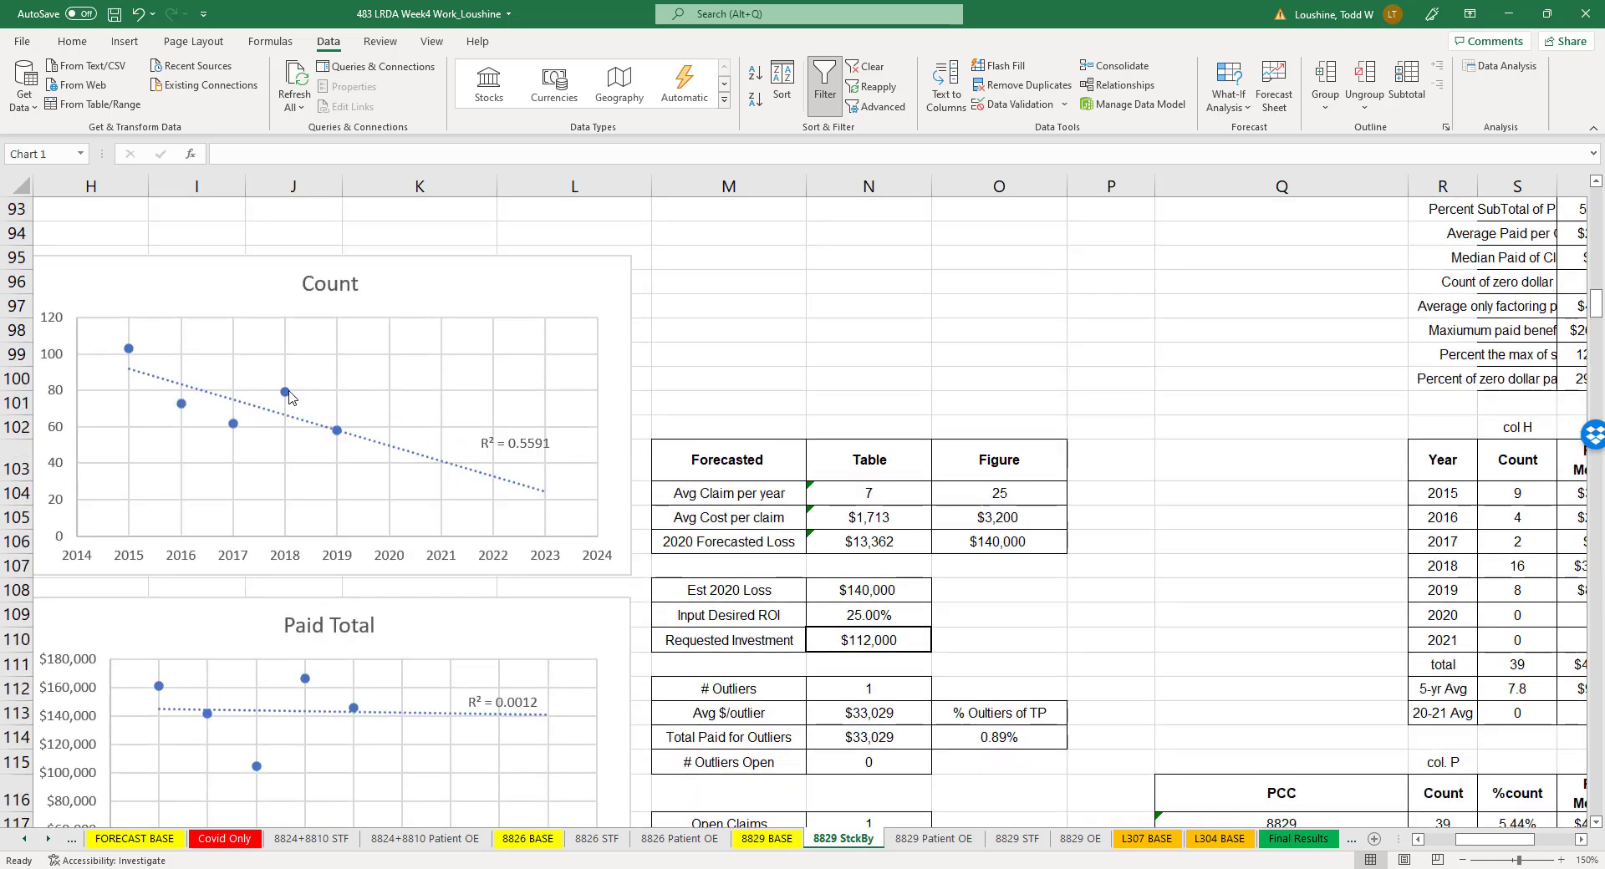
pyautogui.click(350, 476)
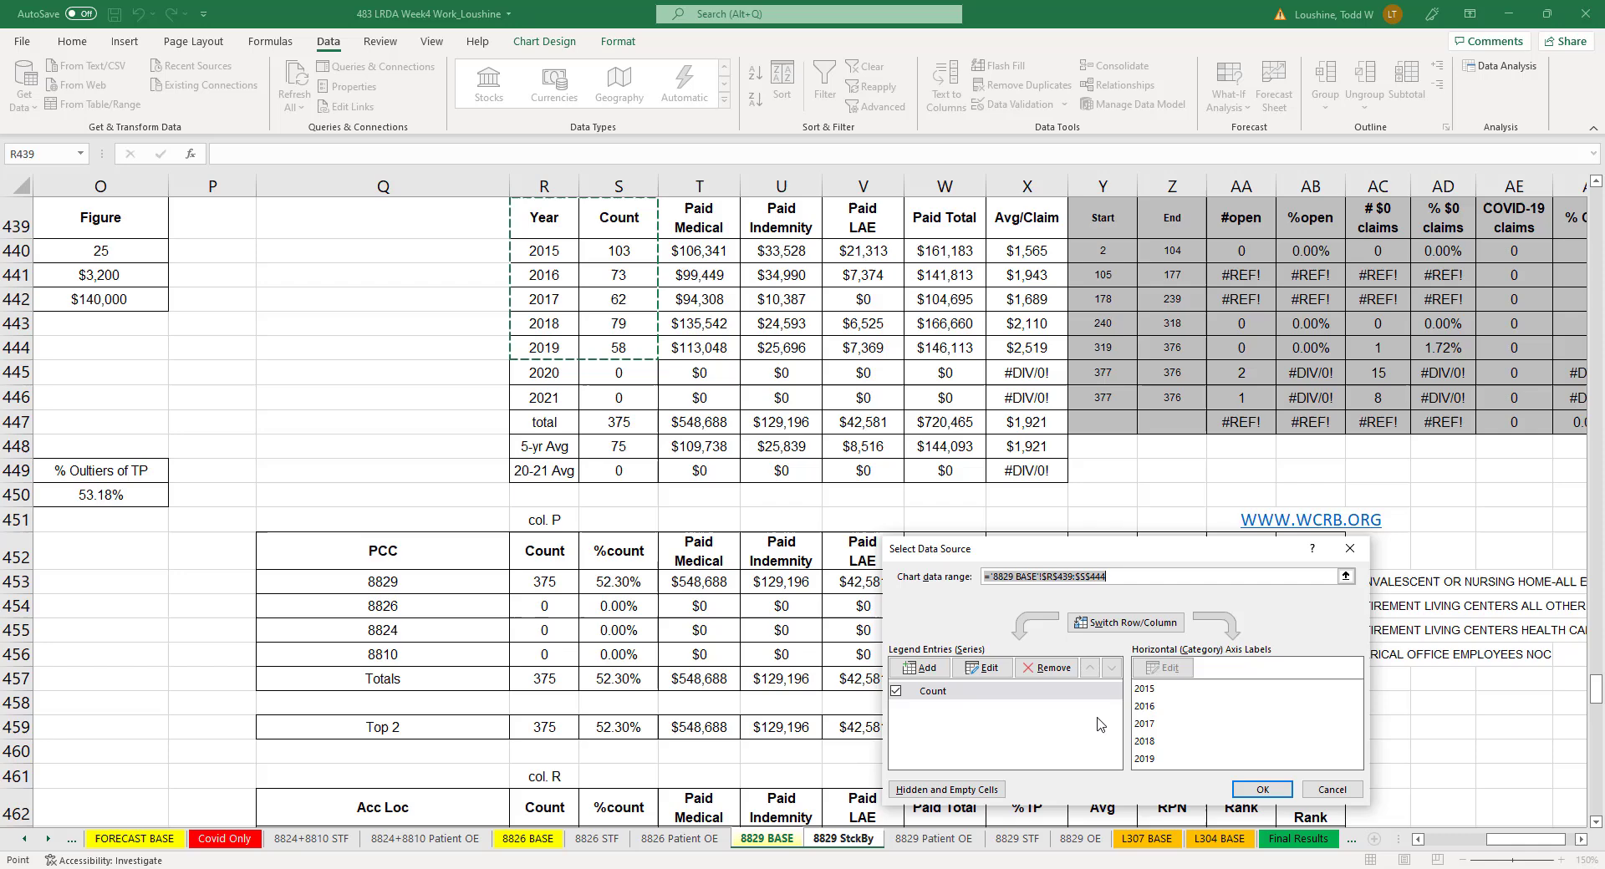
pyautogui.click(982, 667)
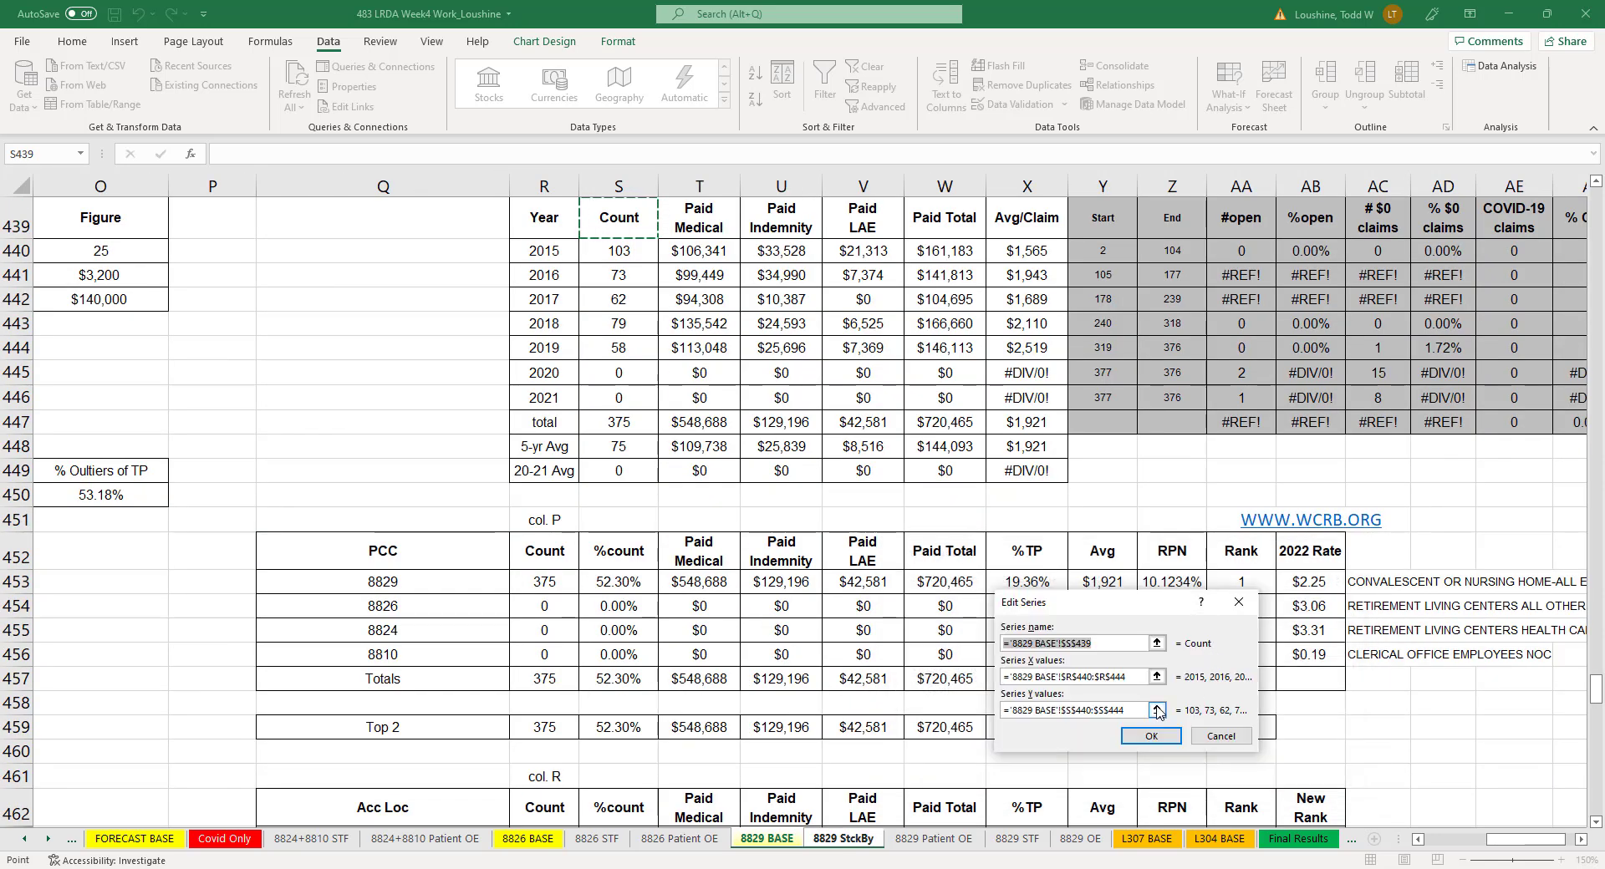
pyautogui.click(1156, 710)
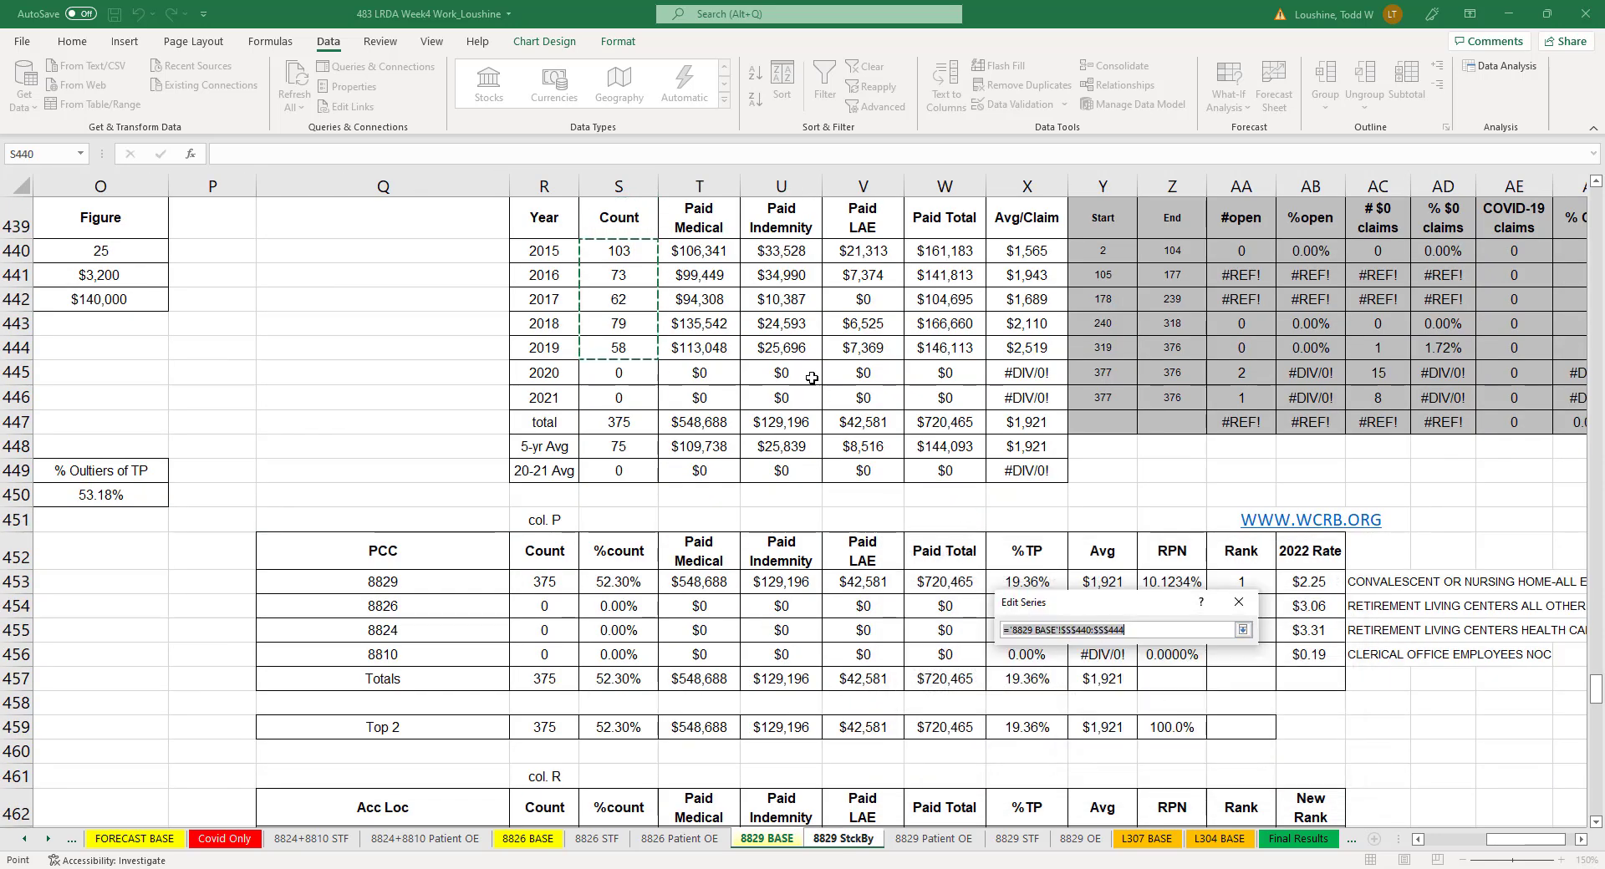
pyautogui.click(854, 839)
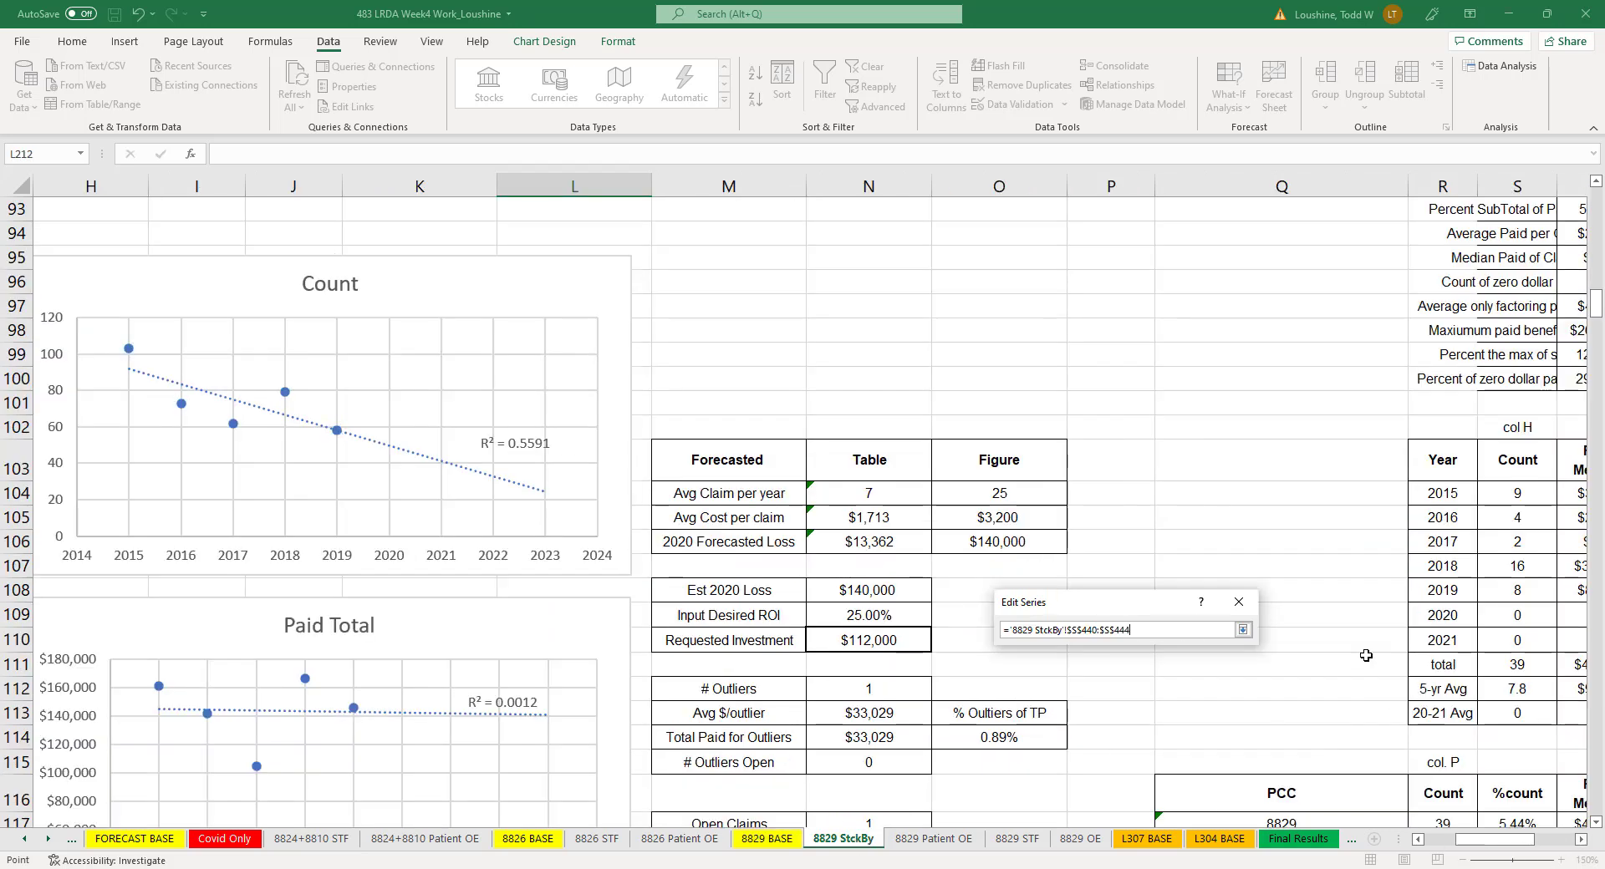
pyautogui.moveTo(1516, 495); pyautogui.dragTo(1522, 591)
pyautogui.click(1242, 631)
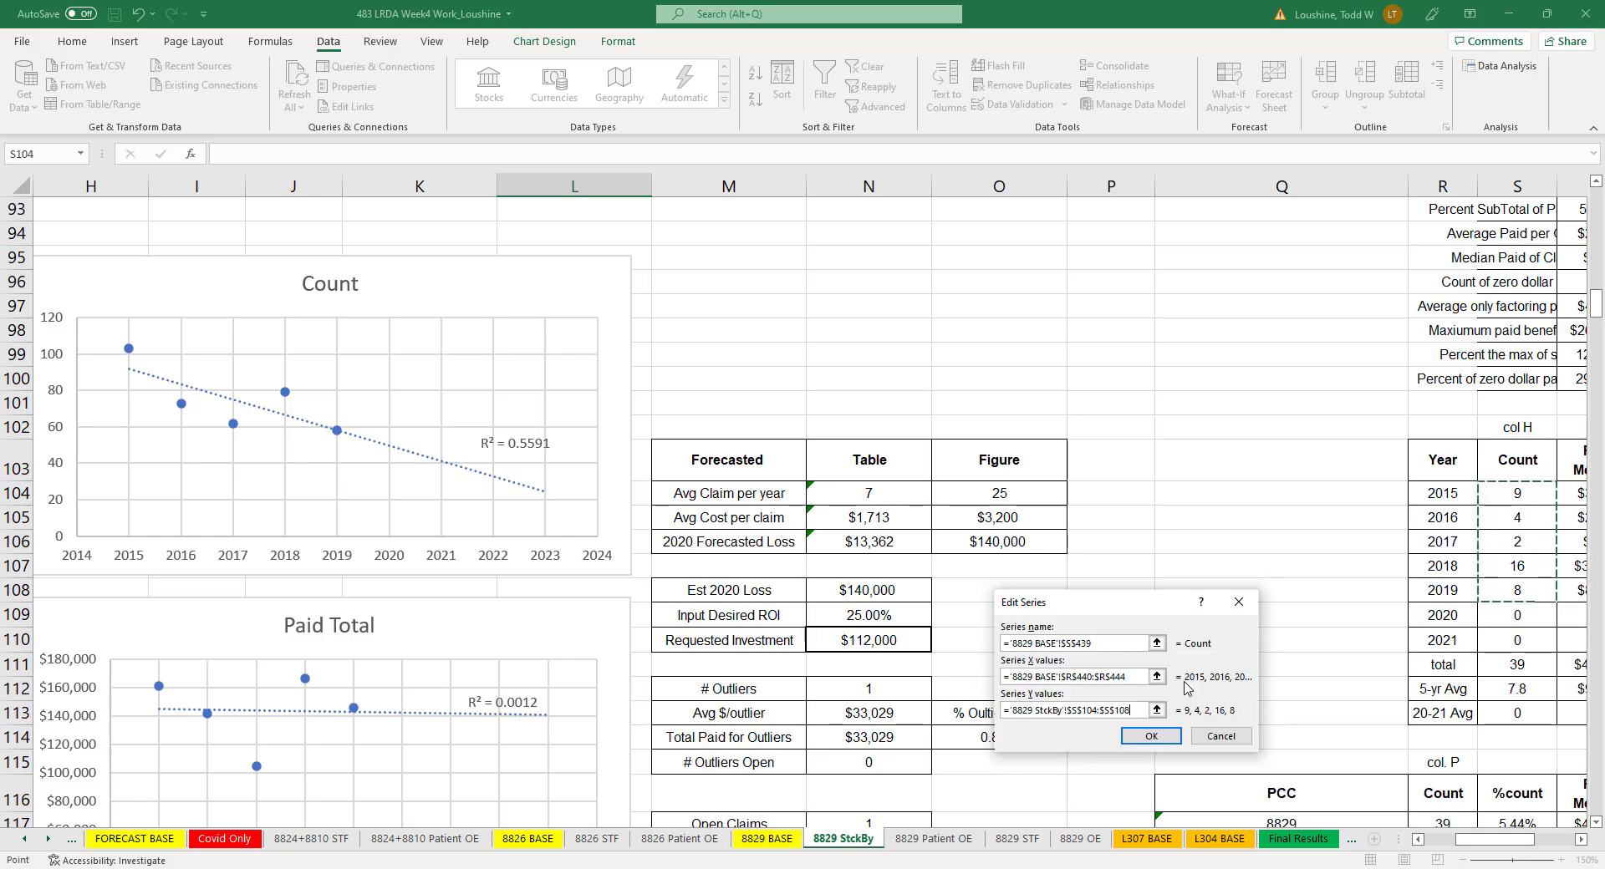
pyautogui.click(1152, 739)
pyautogui.click(1262, 789)
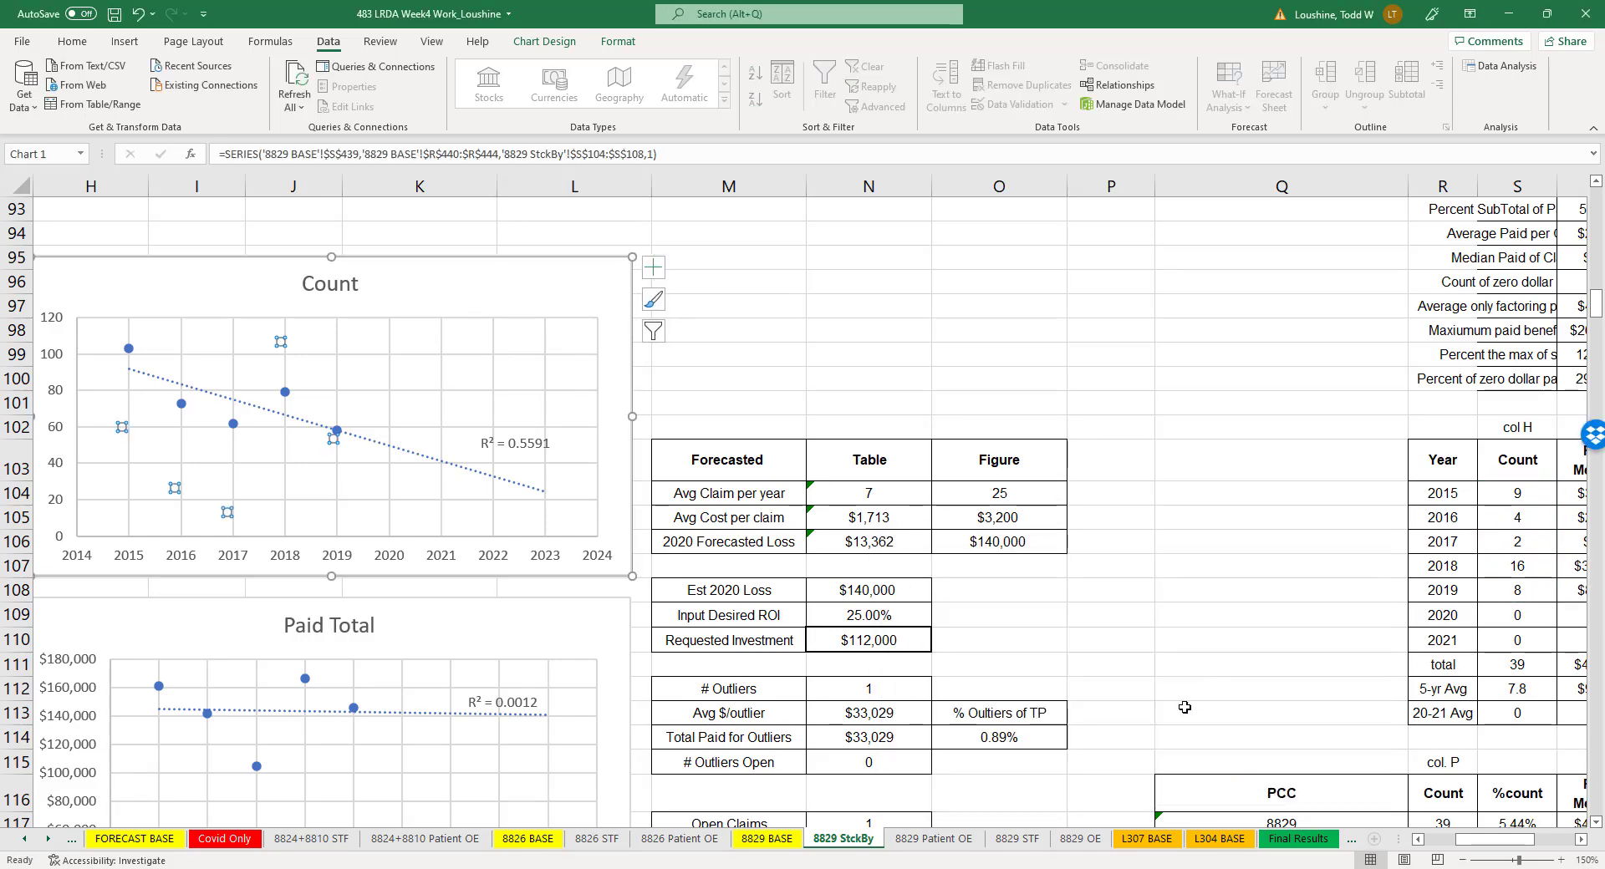
# - Point the Paid Total chart's series Y values to the 2015–2019 paid totals in W104:W108 of the 8829 StckBy sheet
pyautogui.click(1189, 660)
pyautogui.scroll(-3, 651, 590)
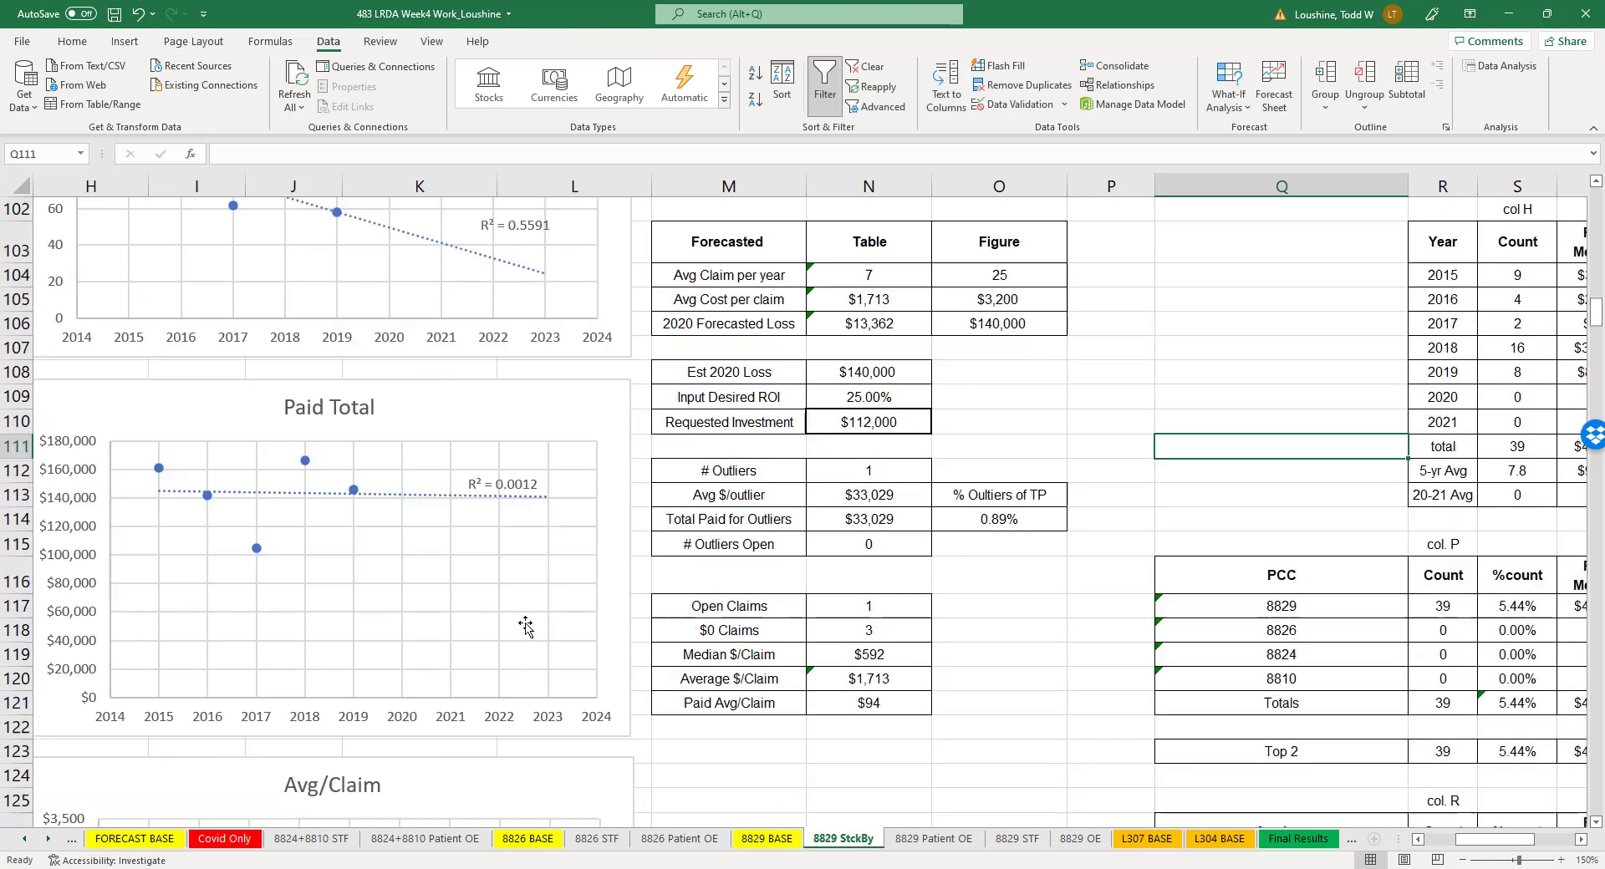
pyautogui.rightClick(308, 465)
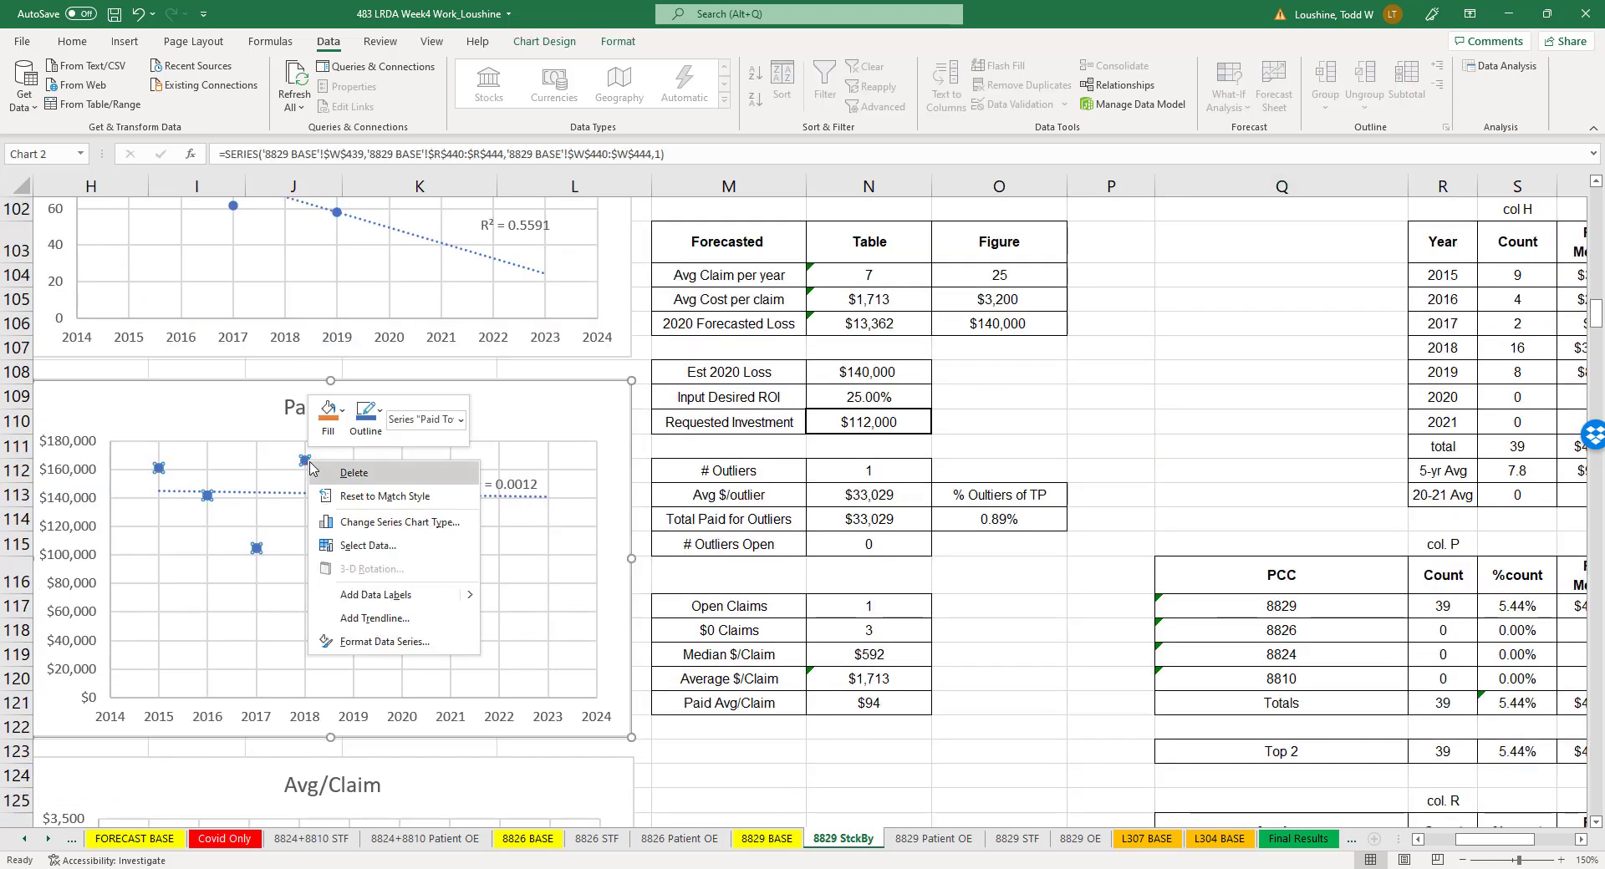
pyautogui.click(386, 552)
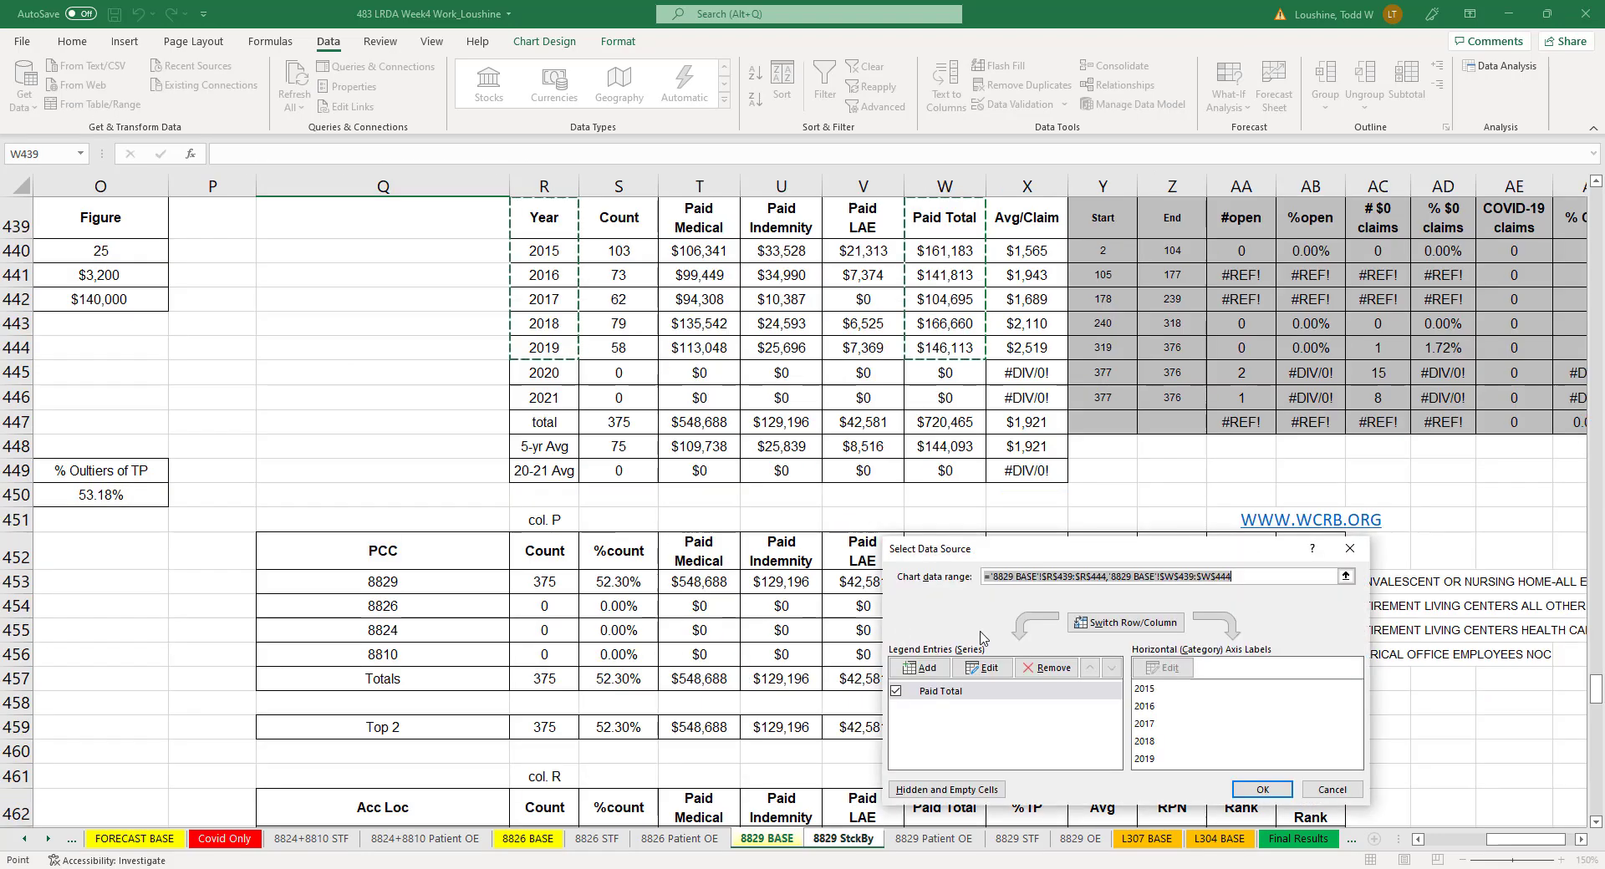
pyautogui.click(983, 672)
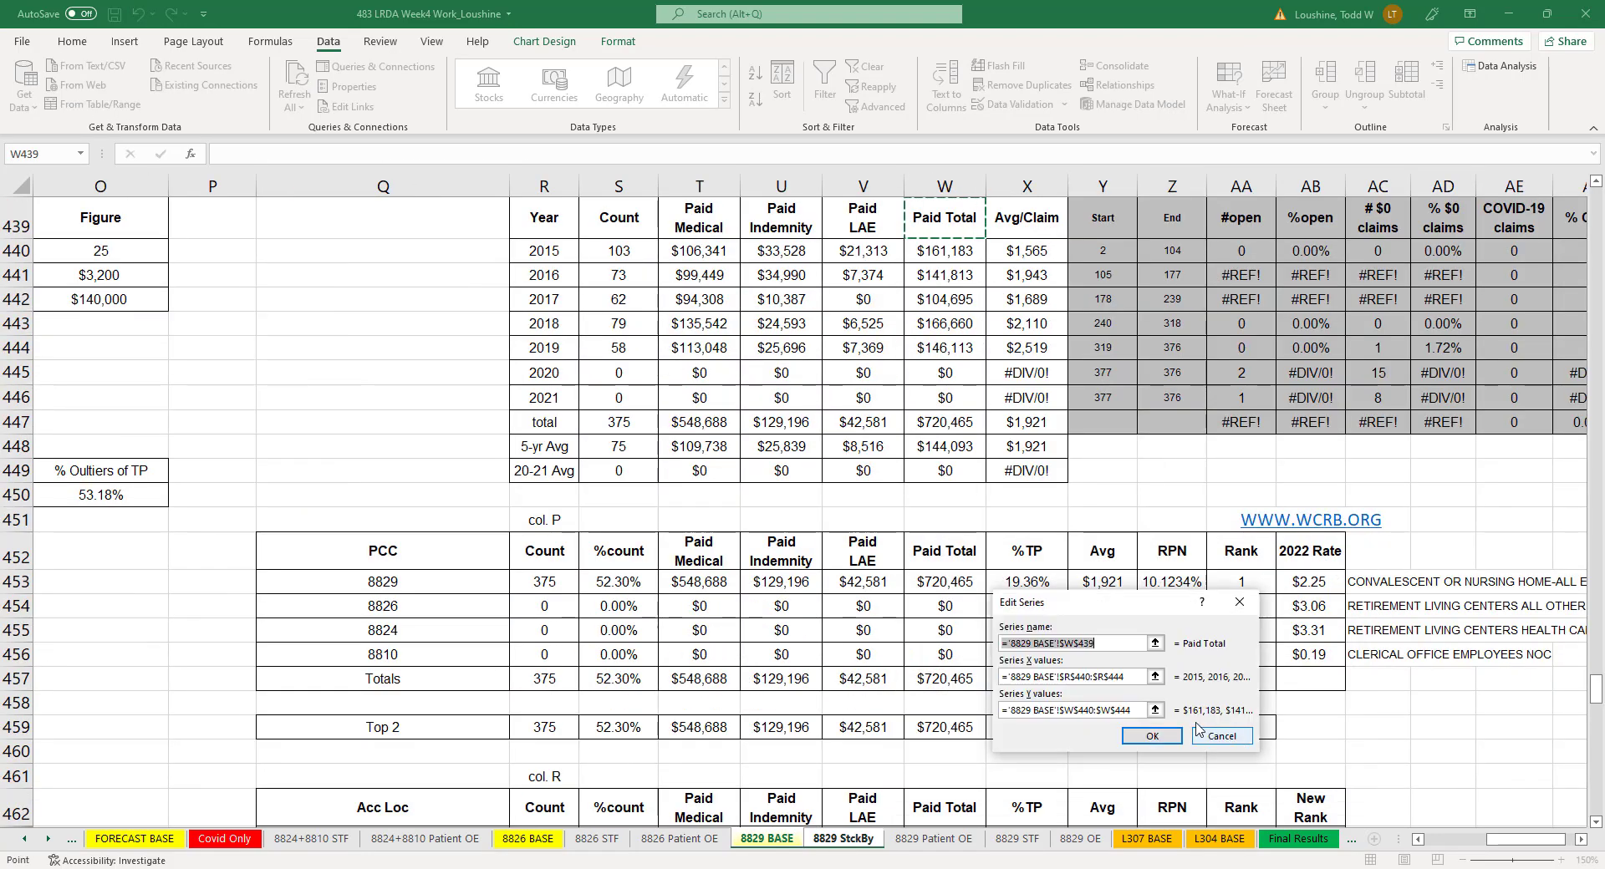
pyautogui.click(1155, 710)
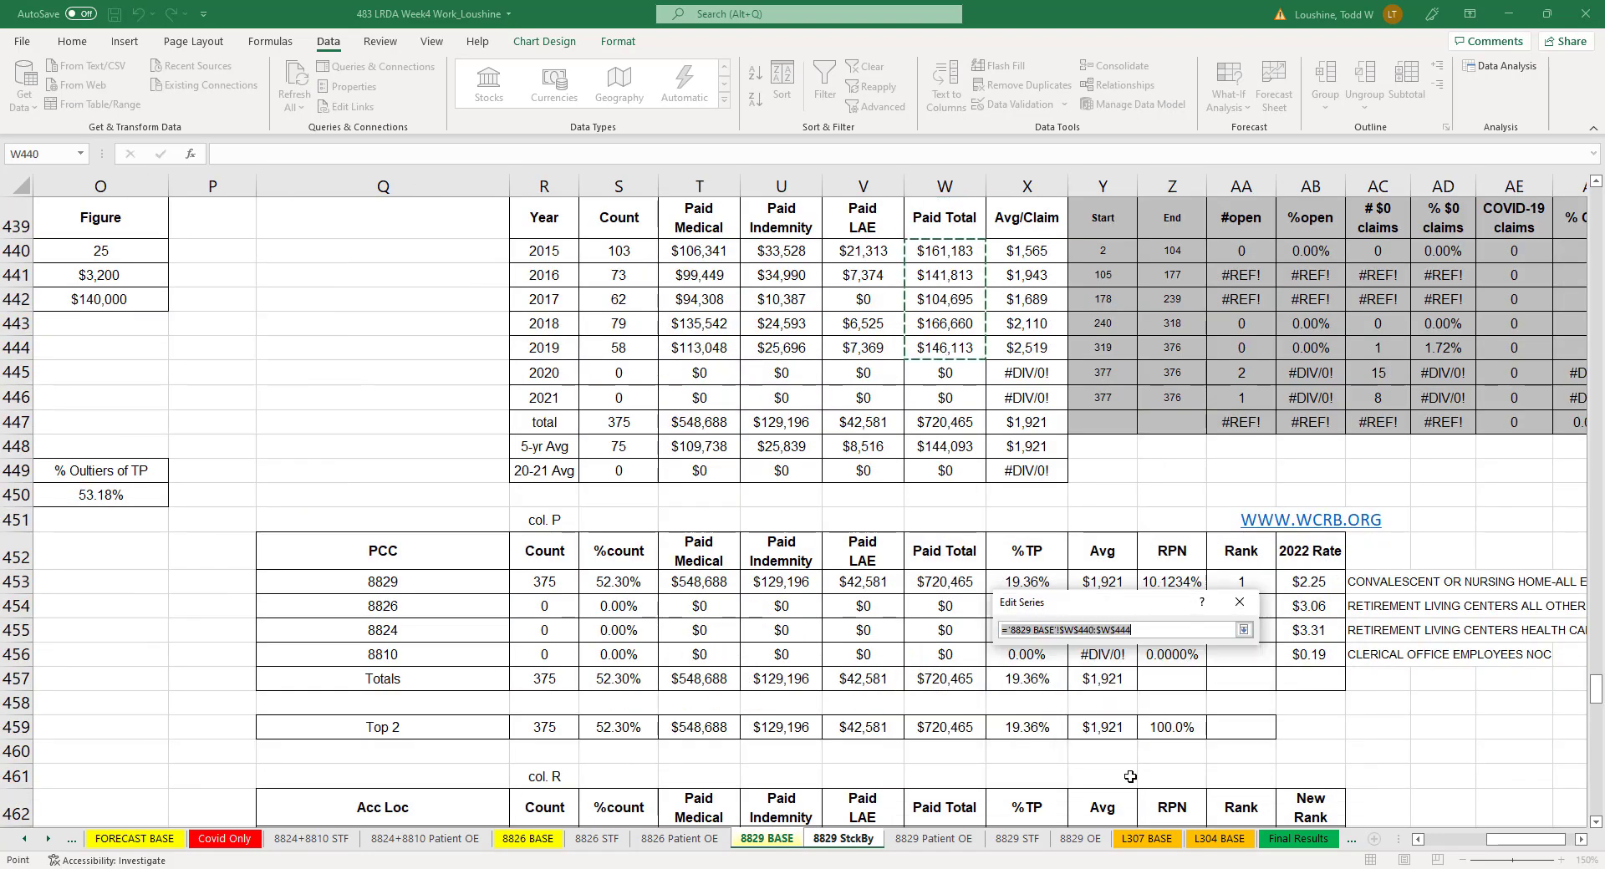
pyautogui.click(851, 839)
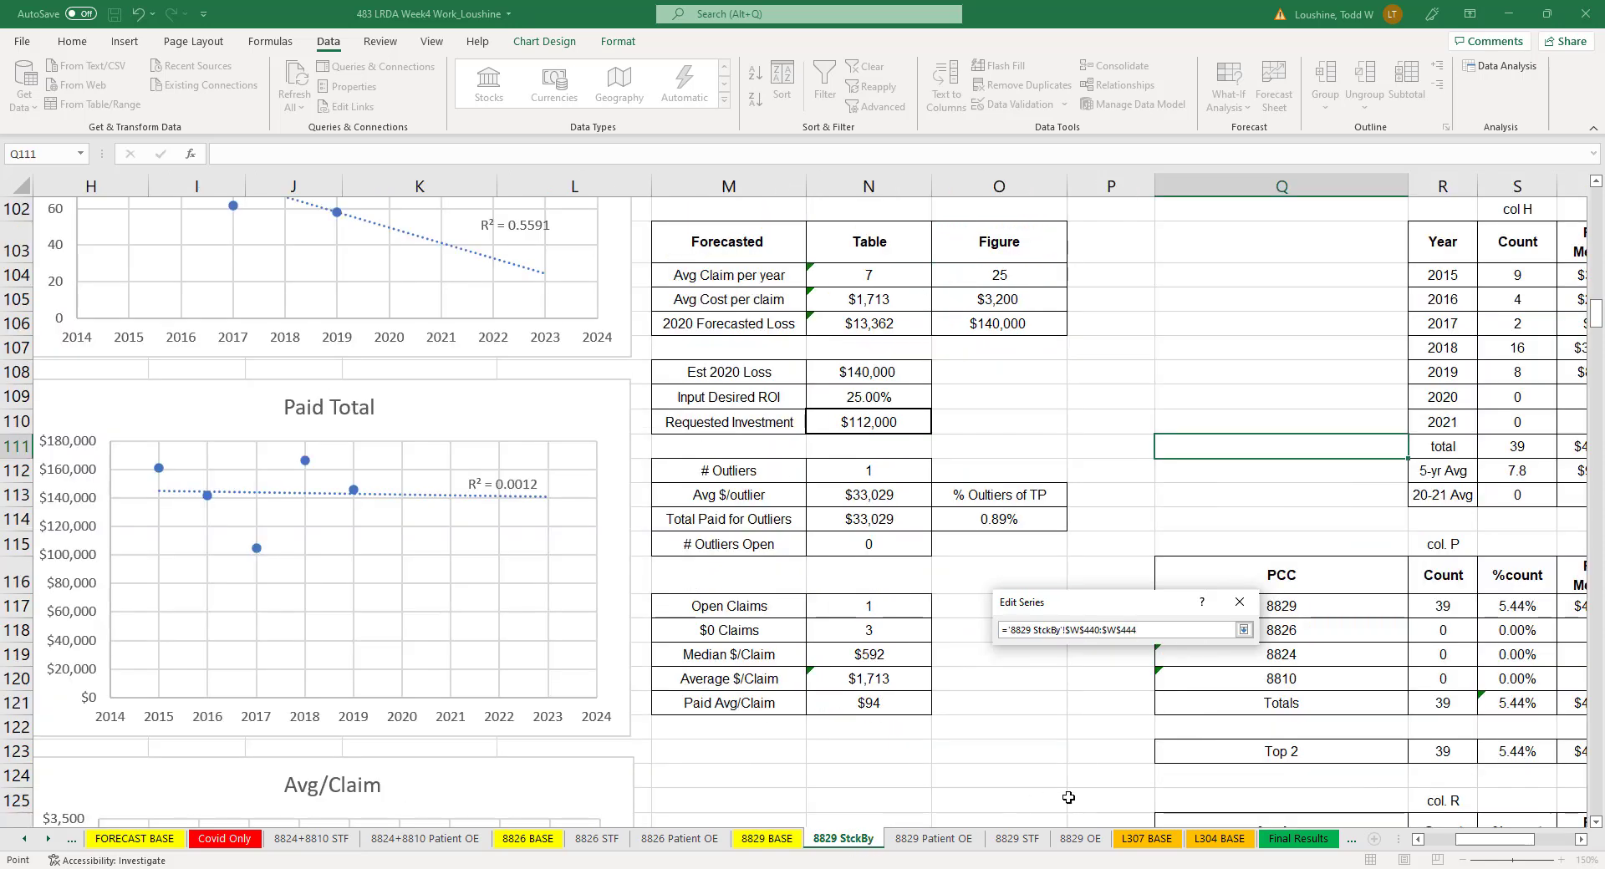
pyautogui.click(1581, 839)
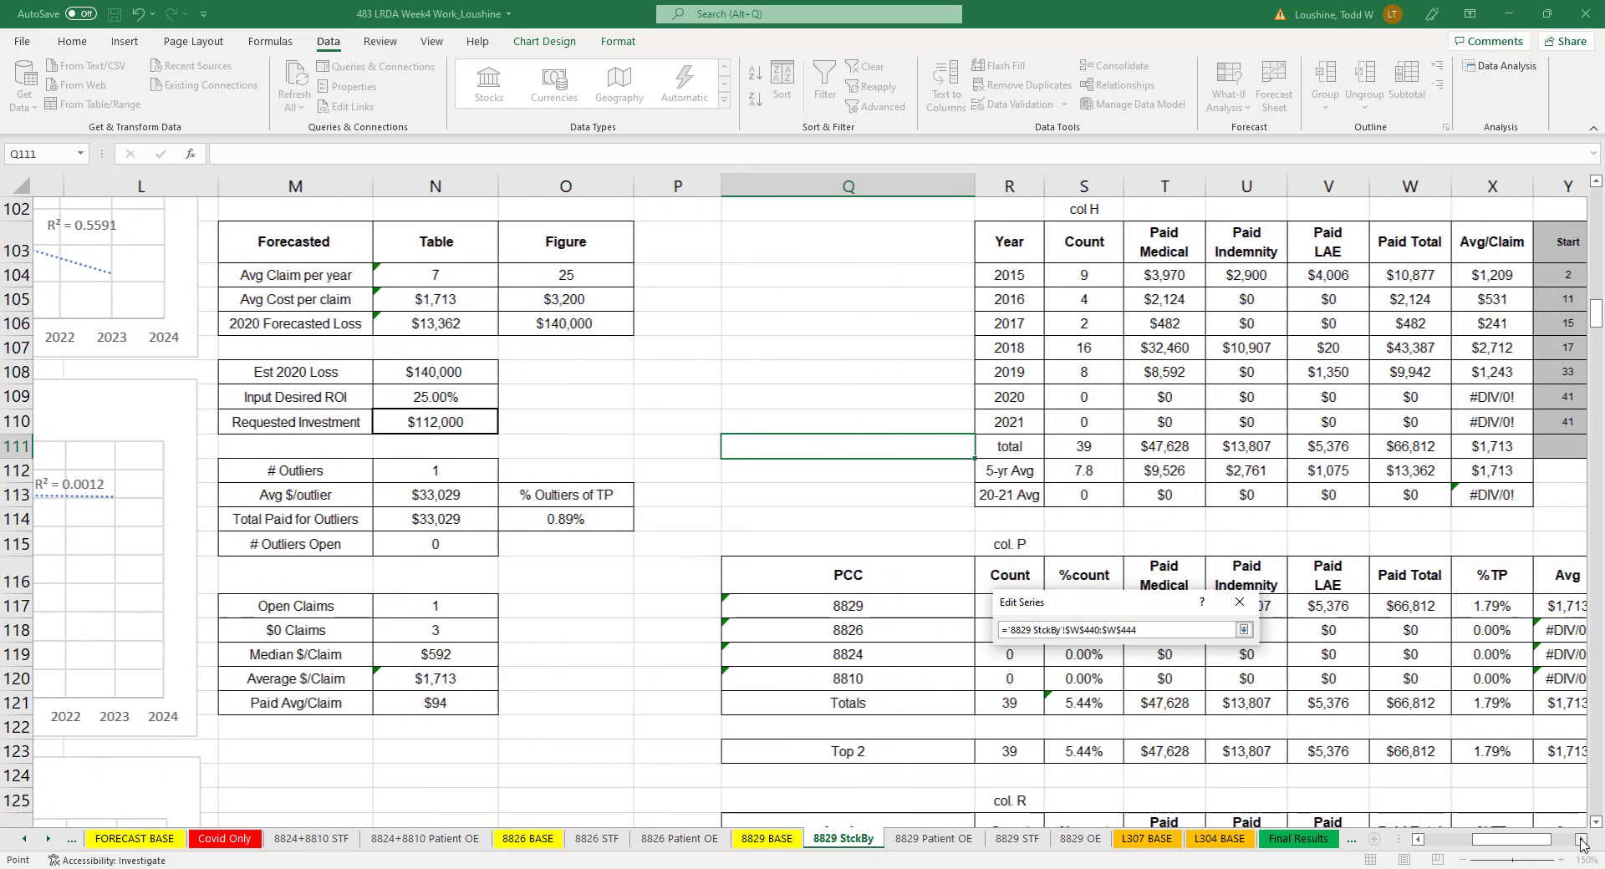
pyautogui.moveTo(1381, 275); pyautogui.dragTo(1381, 372)
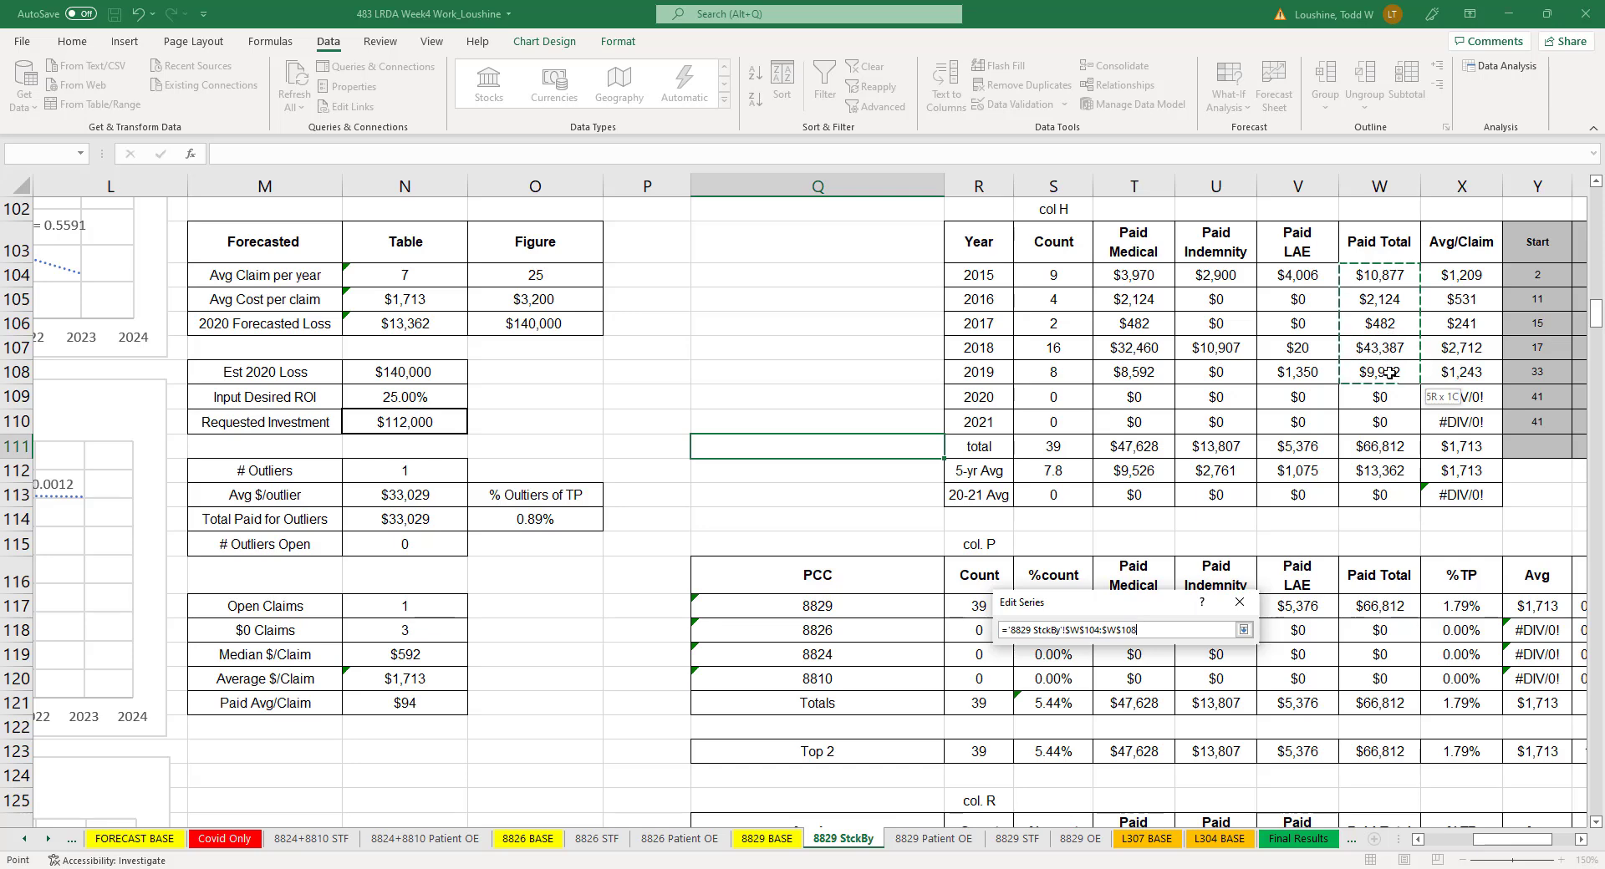
pyautogui.click(1244, 629)
pyautogui.click(1147, 738)
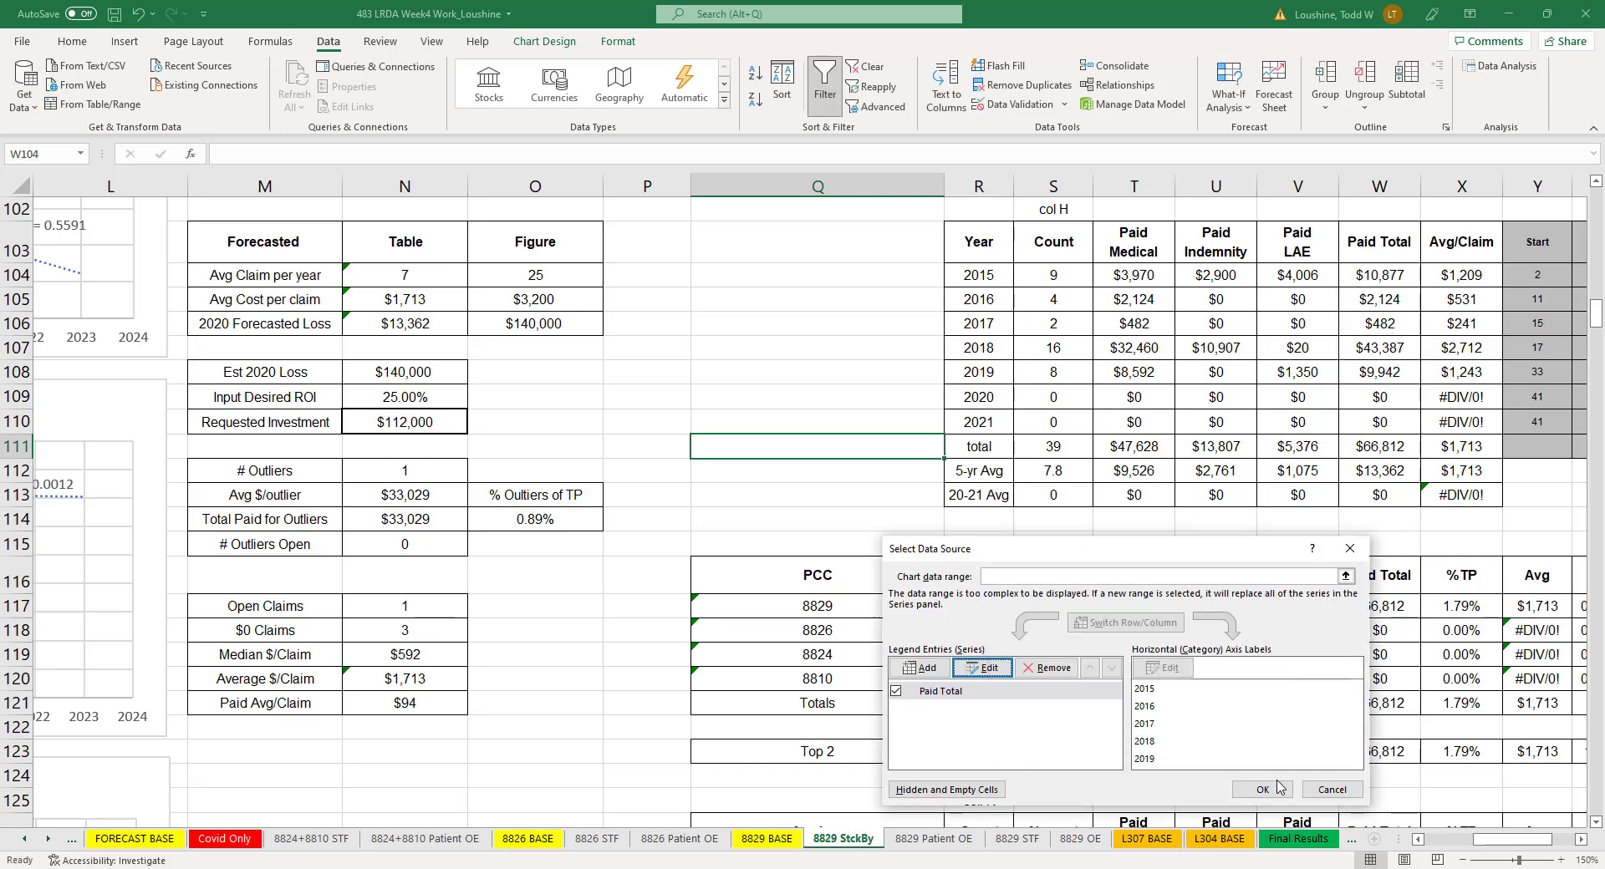
pyautogui.click(1262, 789)
# - Point the Avg/Claim chart's series Y values to the 2015–2019 averages in X104:X108 of the 8829 StckBy sheet
pyautogui.scroll(-2, 532, 680)
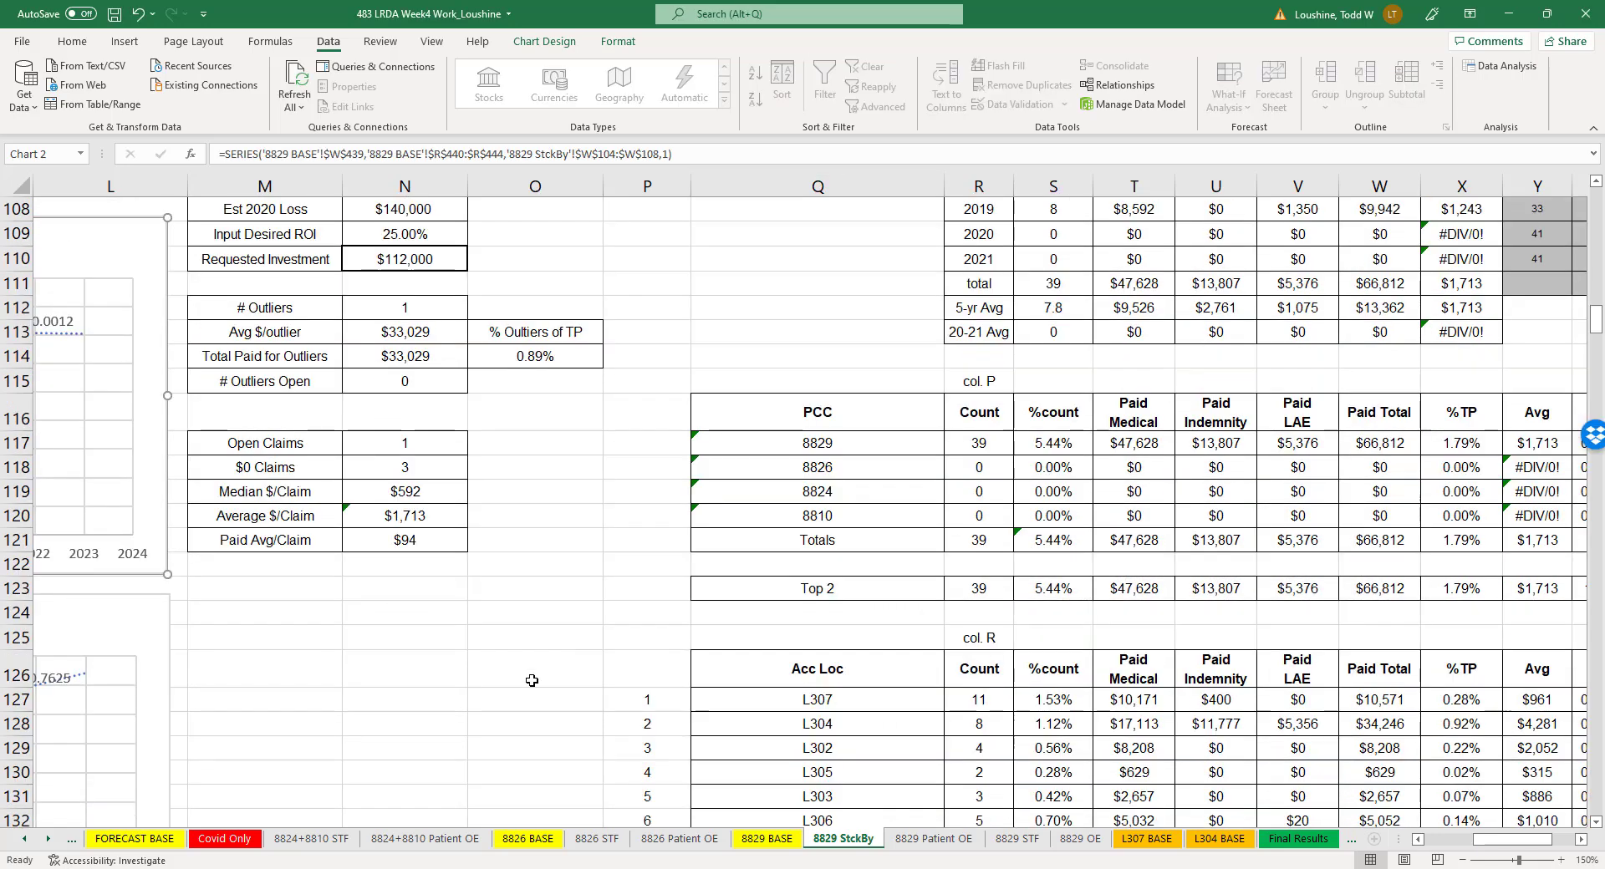
pyautogui.scroll(-3, 531, 680)
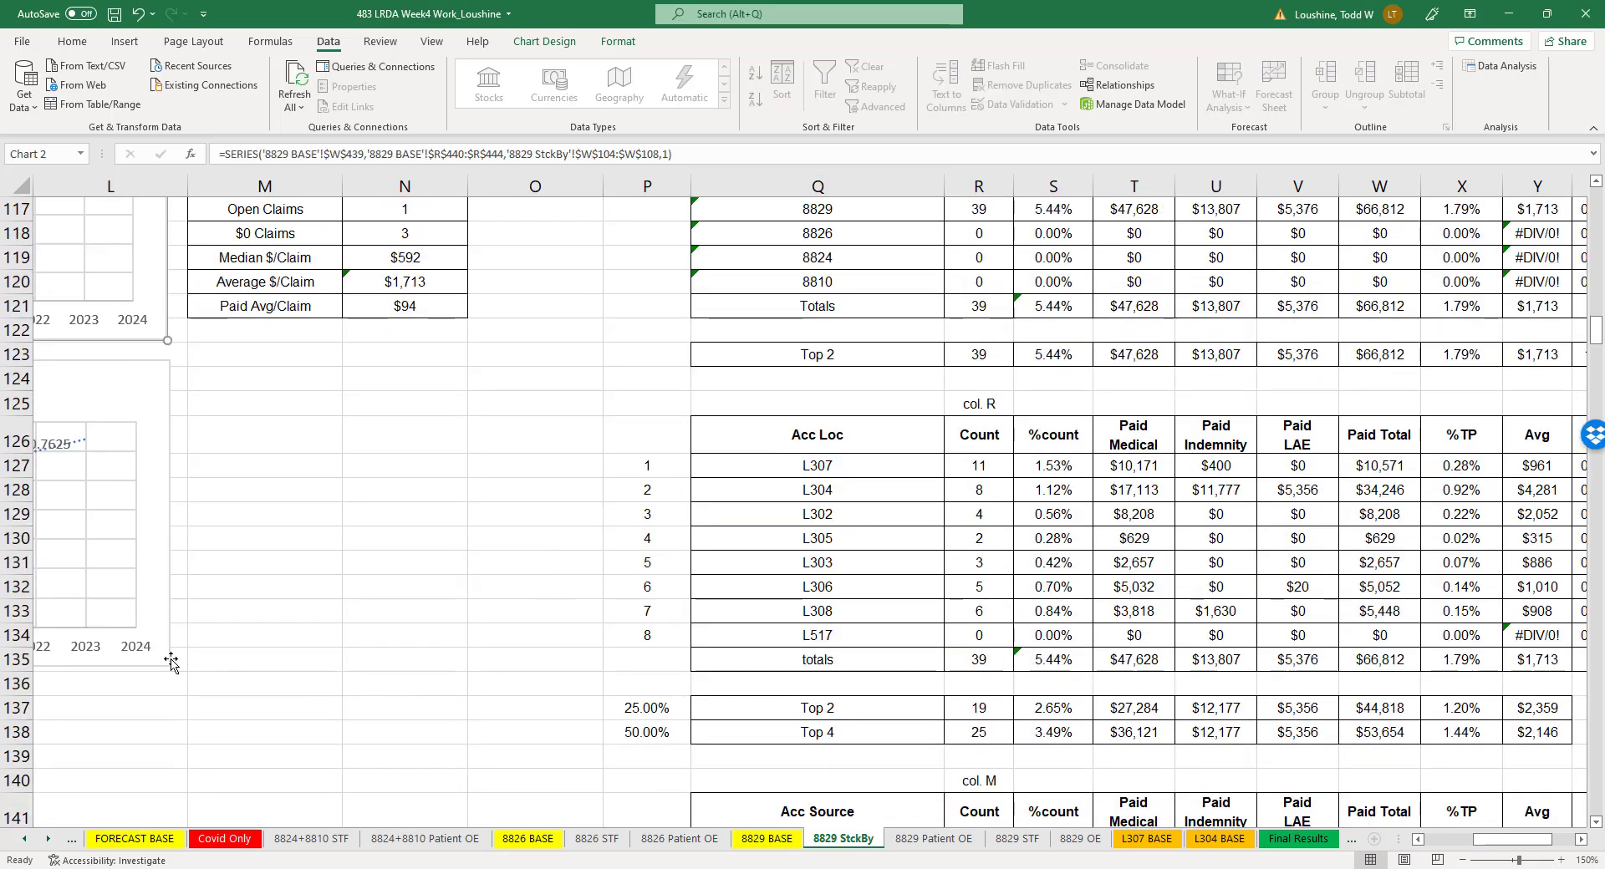
pyautogui.click(1418, 840)
pyautogui.hscroll(-3, 662, 579)
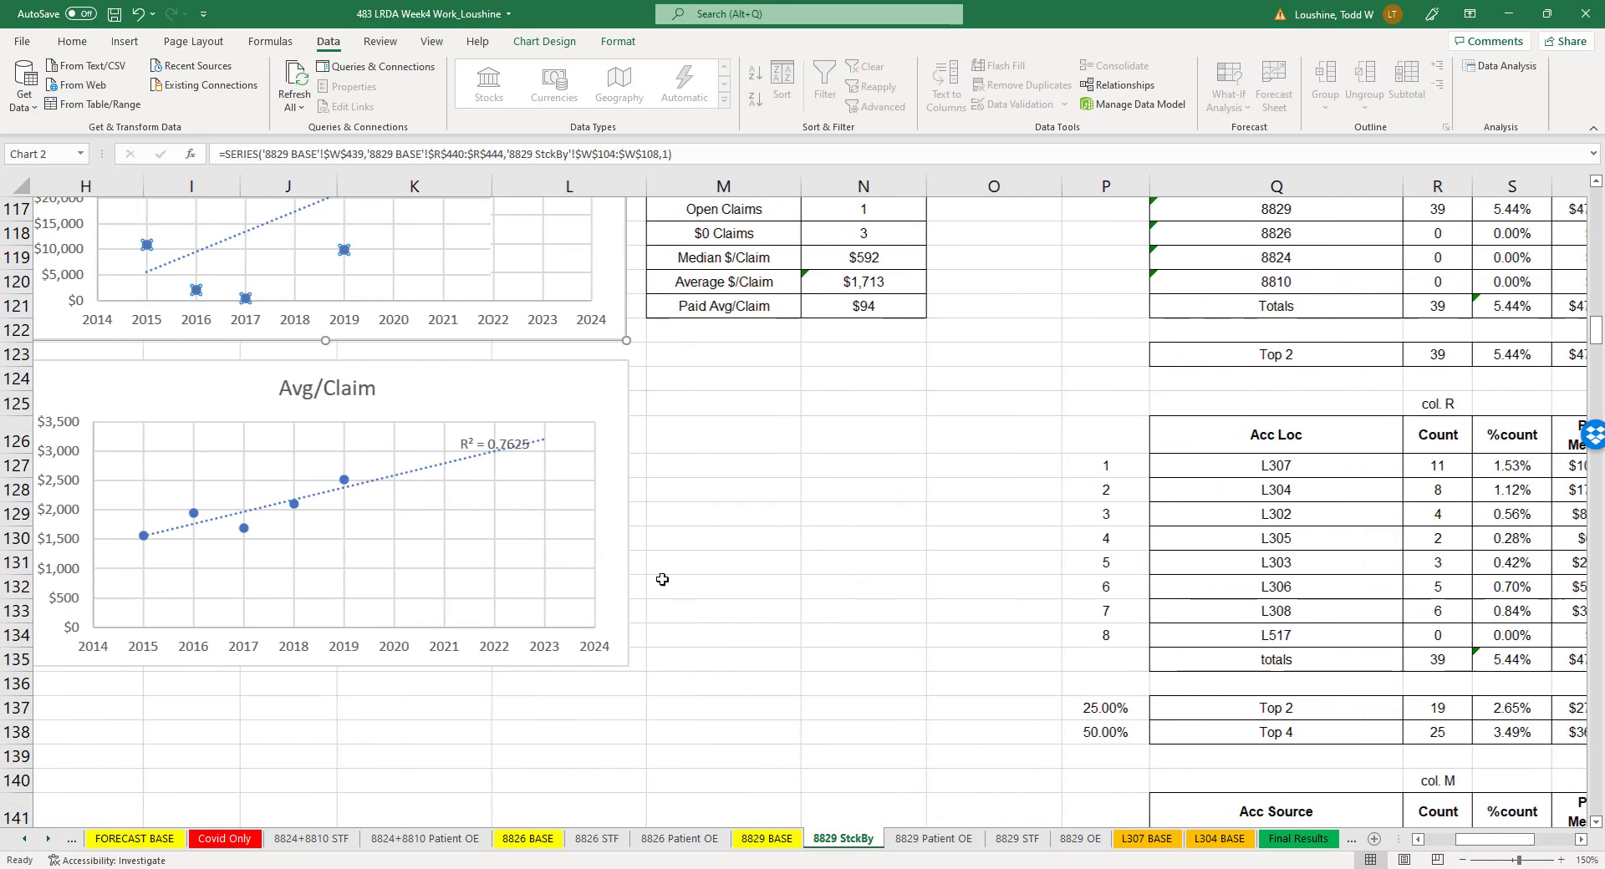
pyautogui.rightClick(352, 478)
pyautogui.click(457, 568)
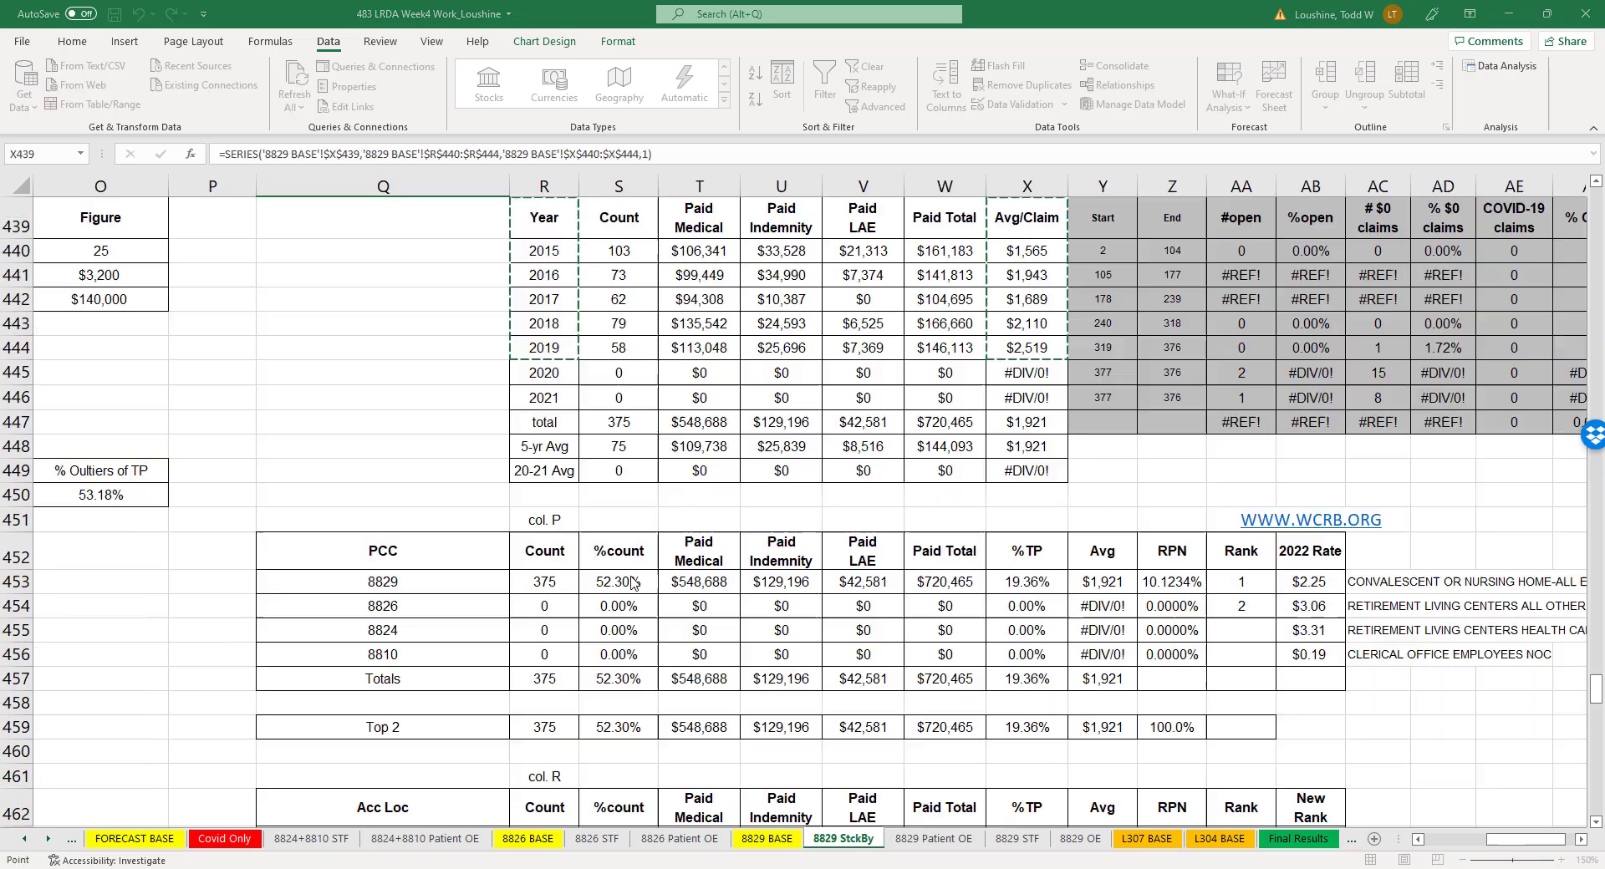
pyautogui.click(982, 666)
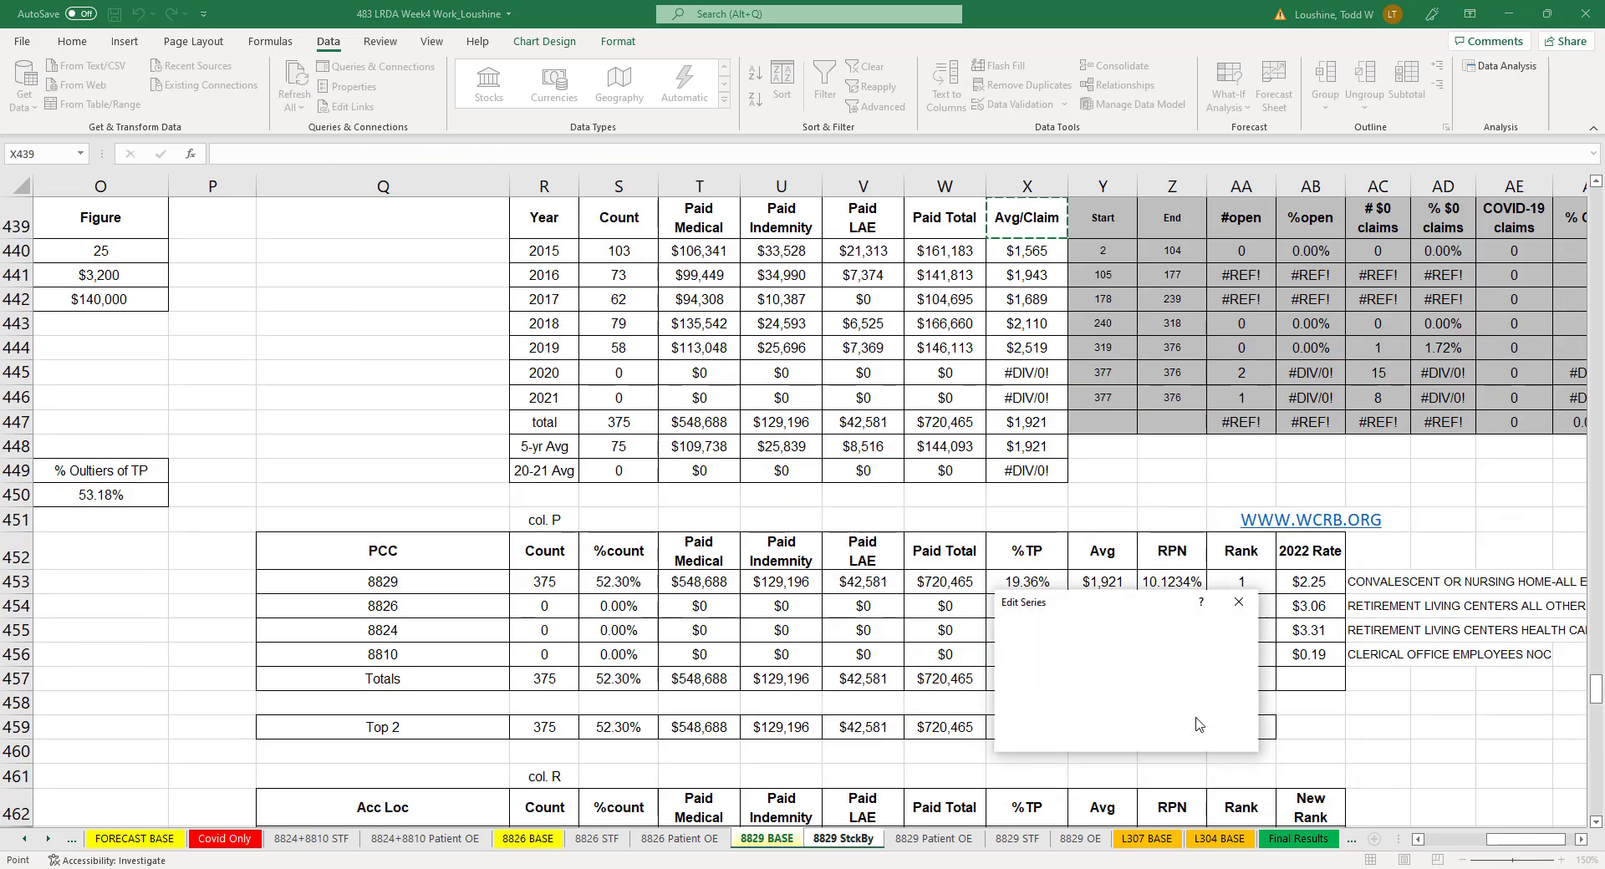
pyautogui.click(1156, 712)
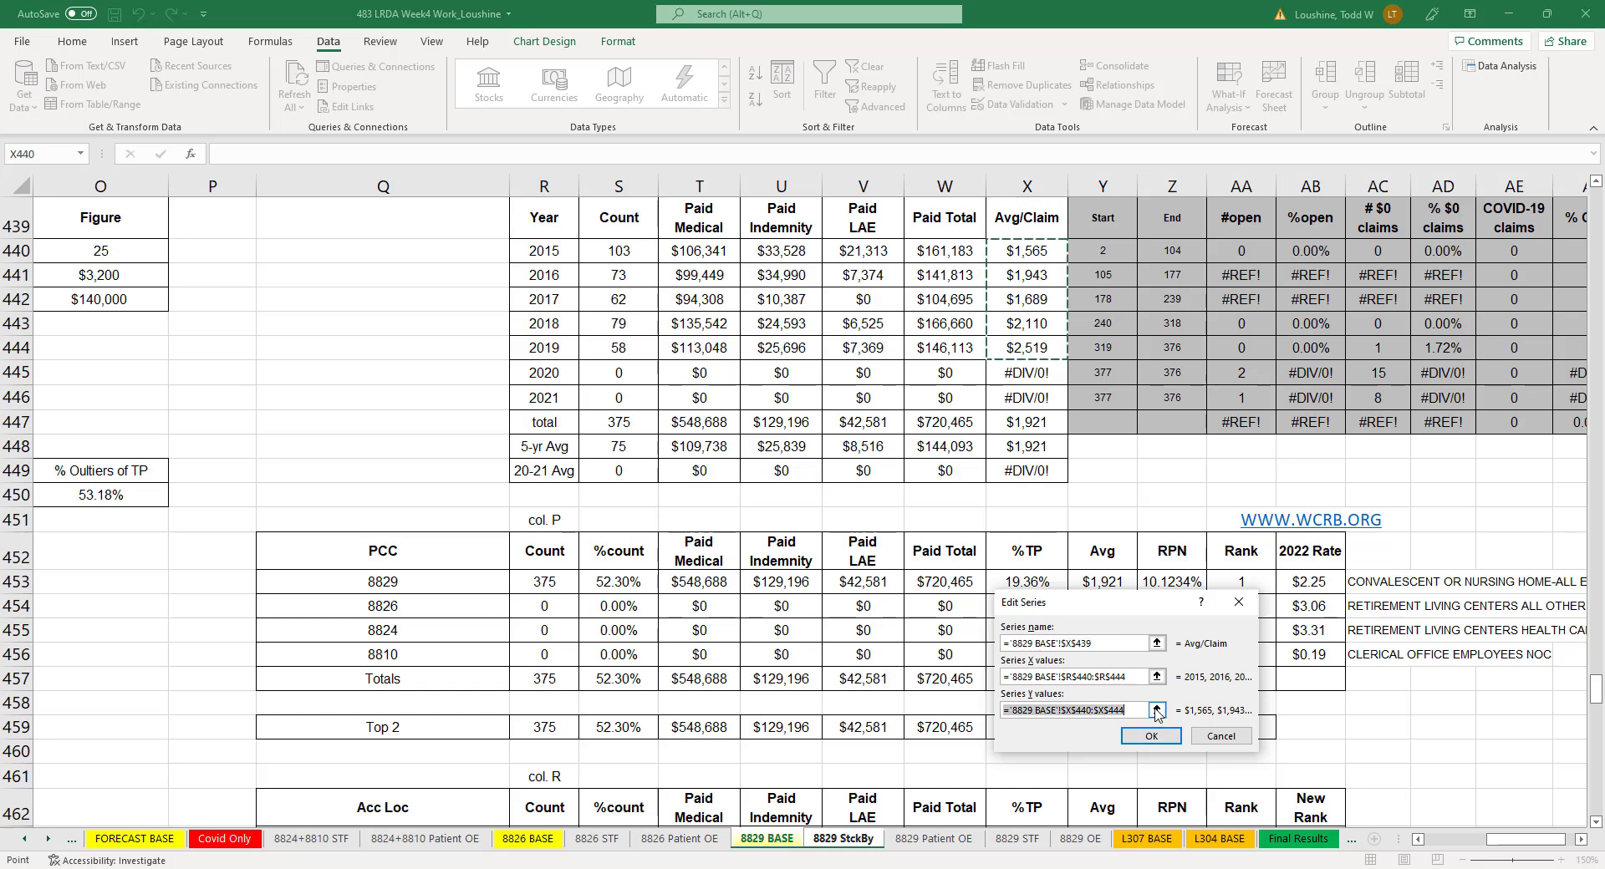
pyautogui.click(841, 840)
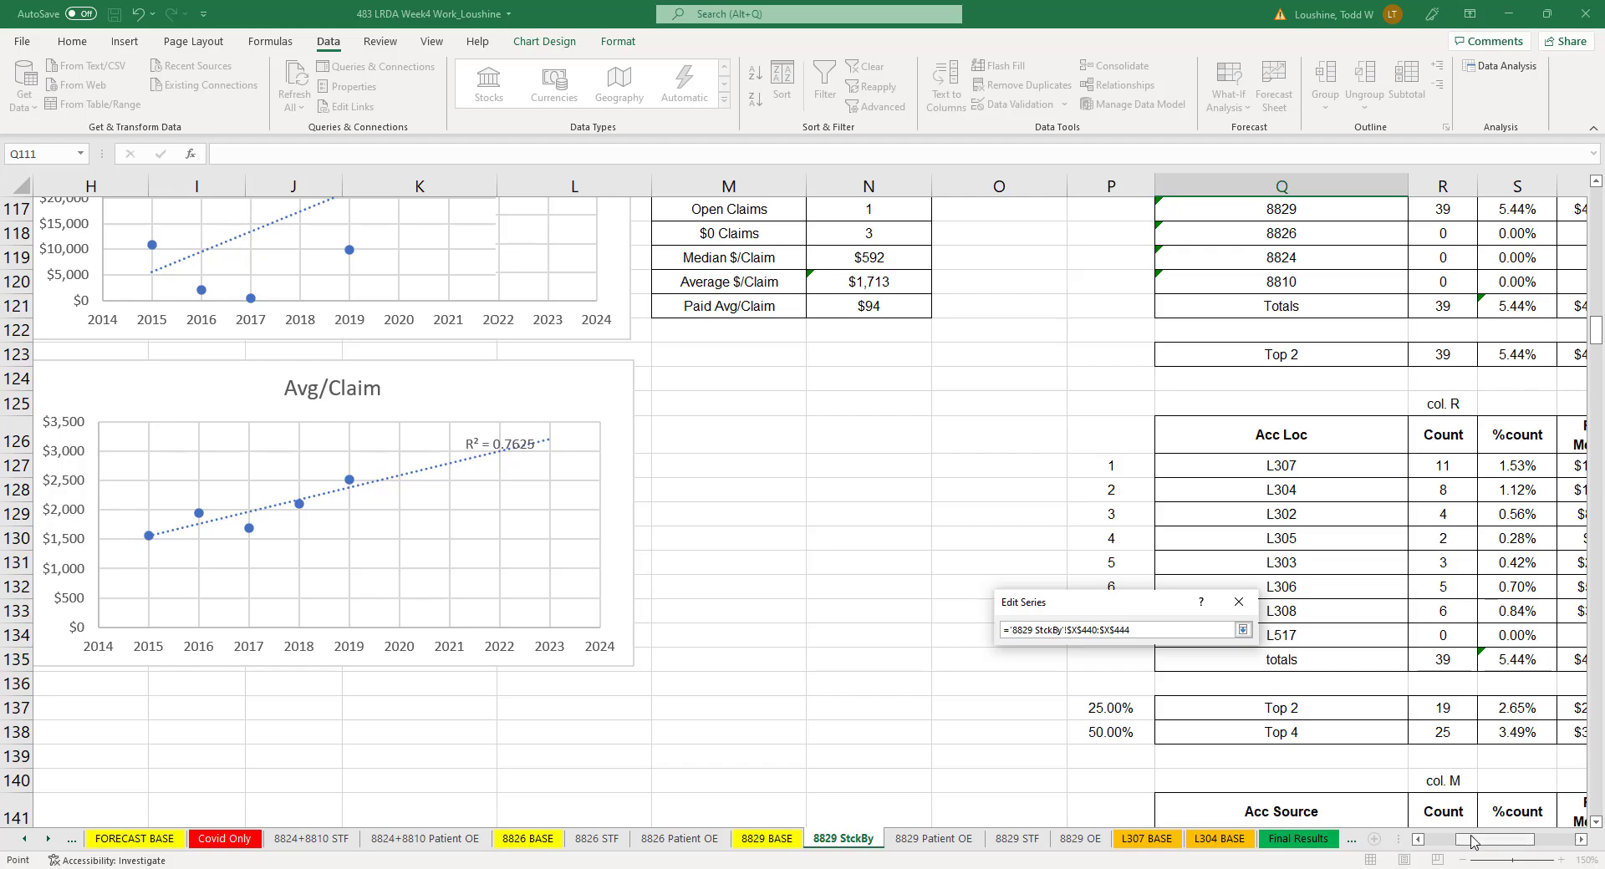
pyautogui.moveTo(1473, 840); pyautogui.dragTo(1500, 840)
pyautogui.scroll(7, 1253, 605)
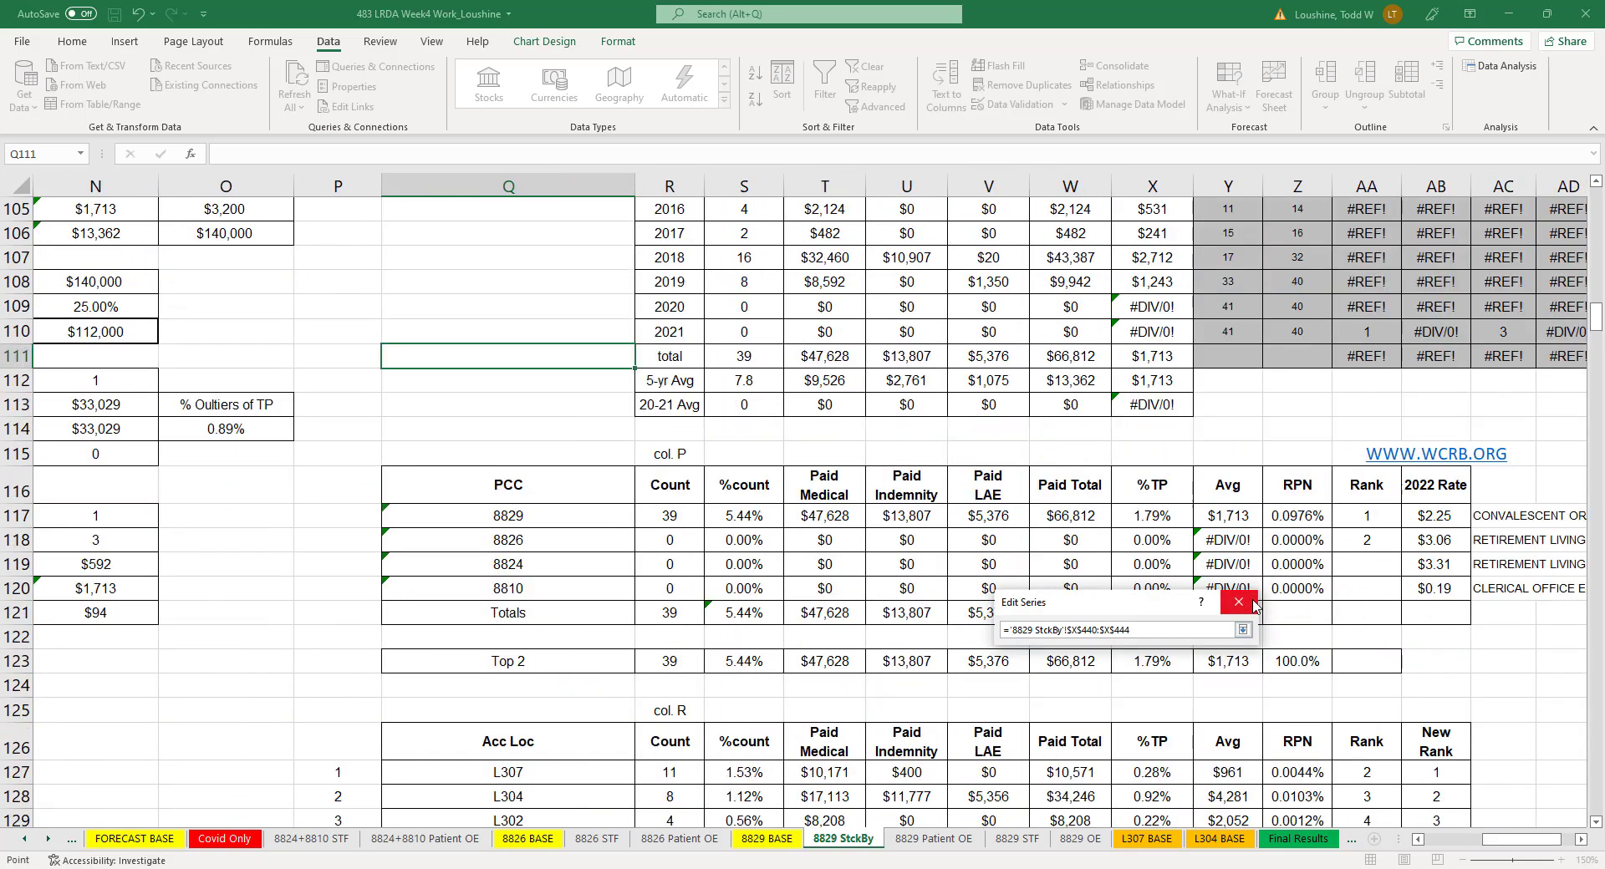
pyautogui.click(1150, 419)
pyautogui.moveTo(1151, 419); pyautogui.dragTo(1138, 519)
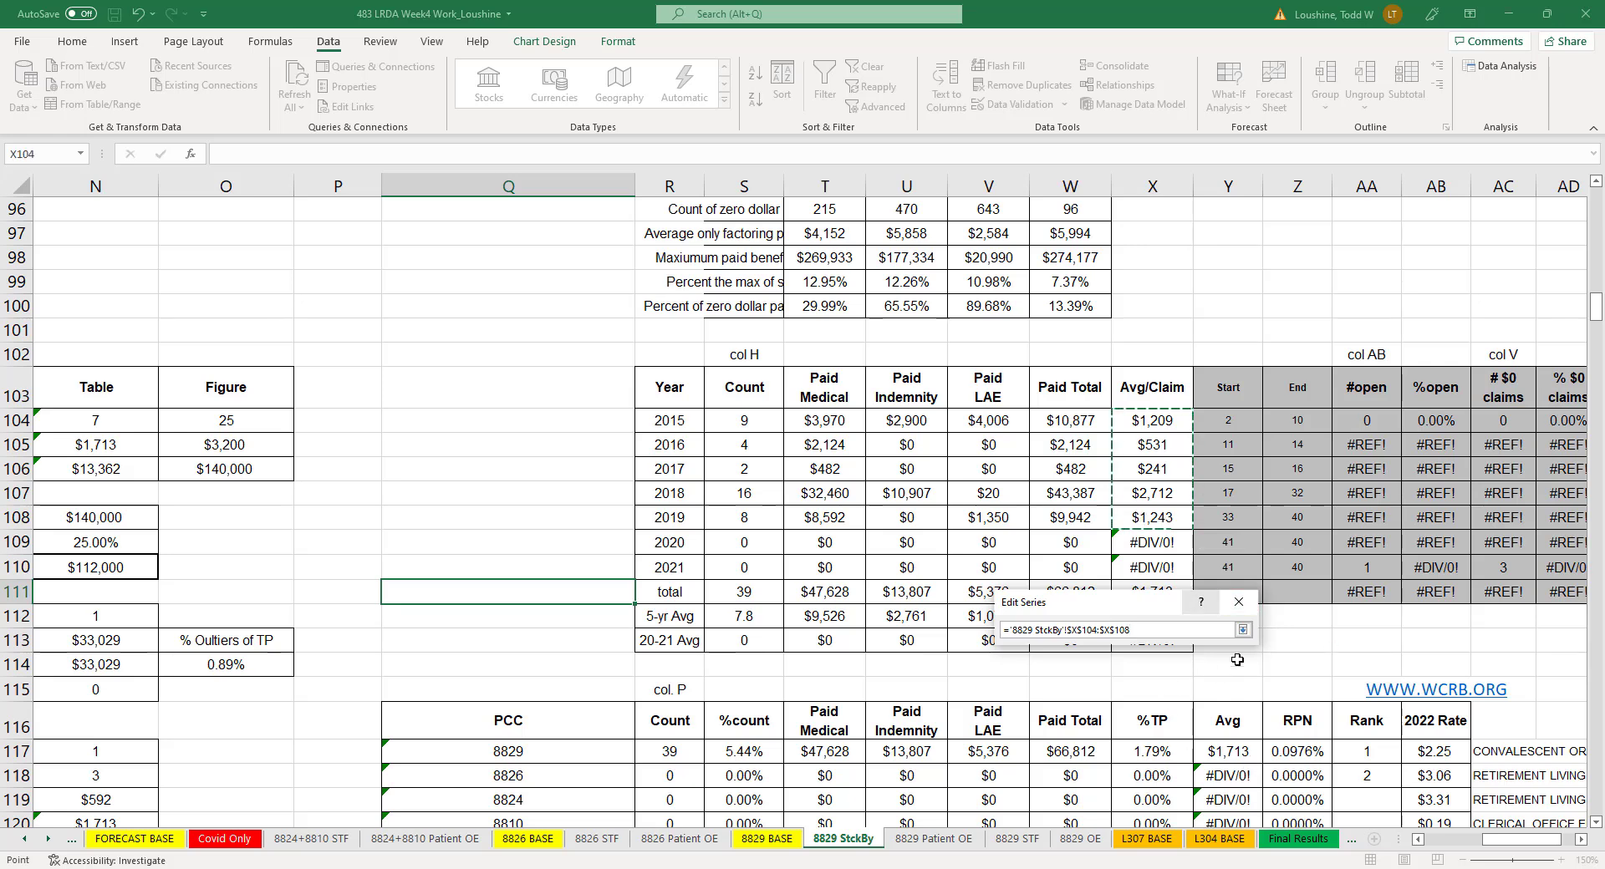
pyautogui.click(1242, 629)
pyautogui.click(1152, 735)
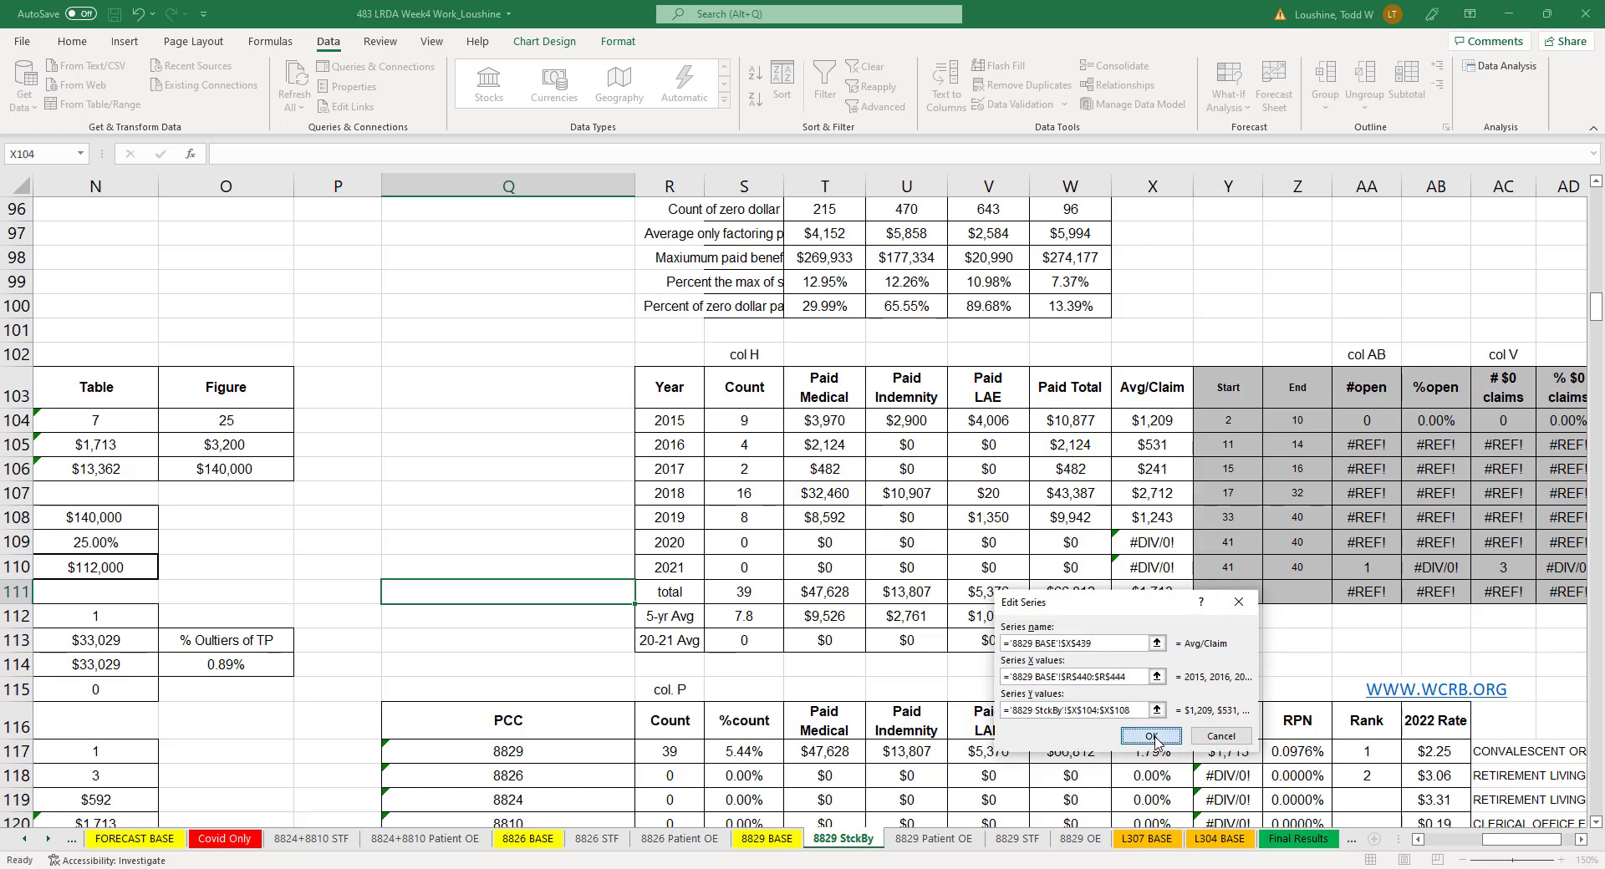
pyautogui.click(1264, 794)
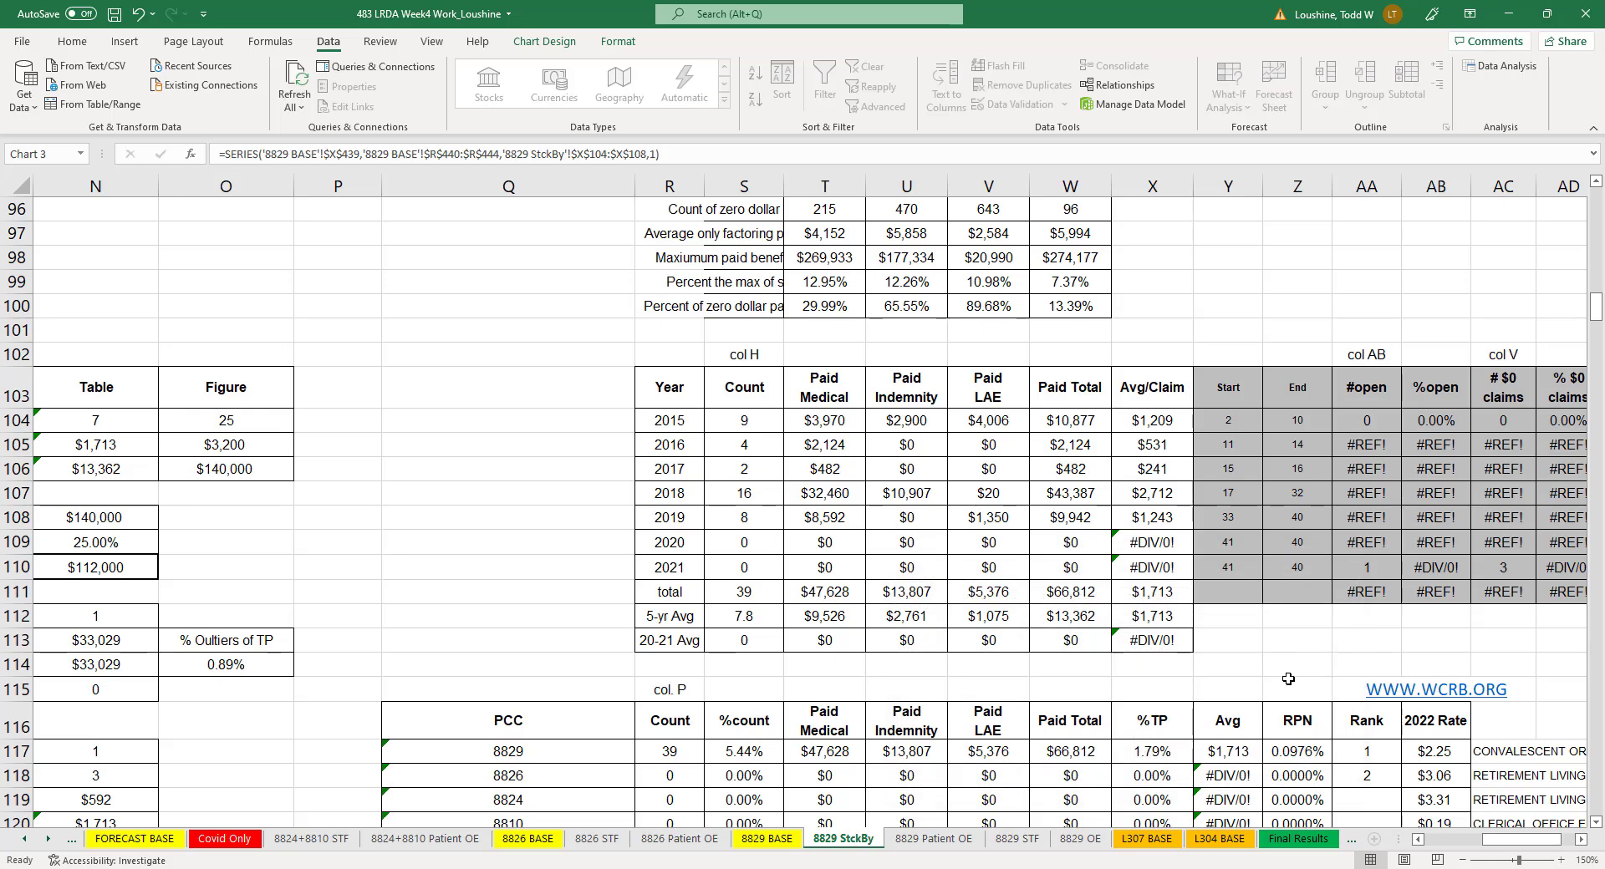
pyautogui.click(1297, 690)
# - Set the Figure value for Avg Claim per year in the Forecasted table to 14, based on the Count chart's trendline
pyautogui.moveTo(1517, 839); pyautogui.dragTo(1482, 854)
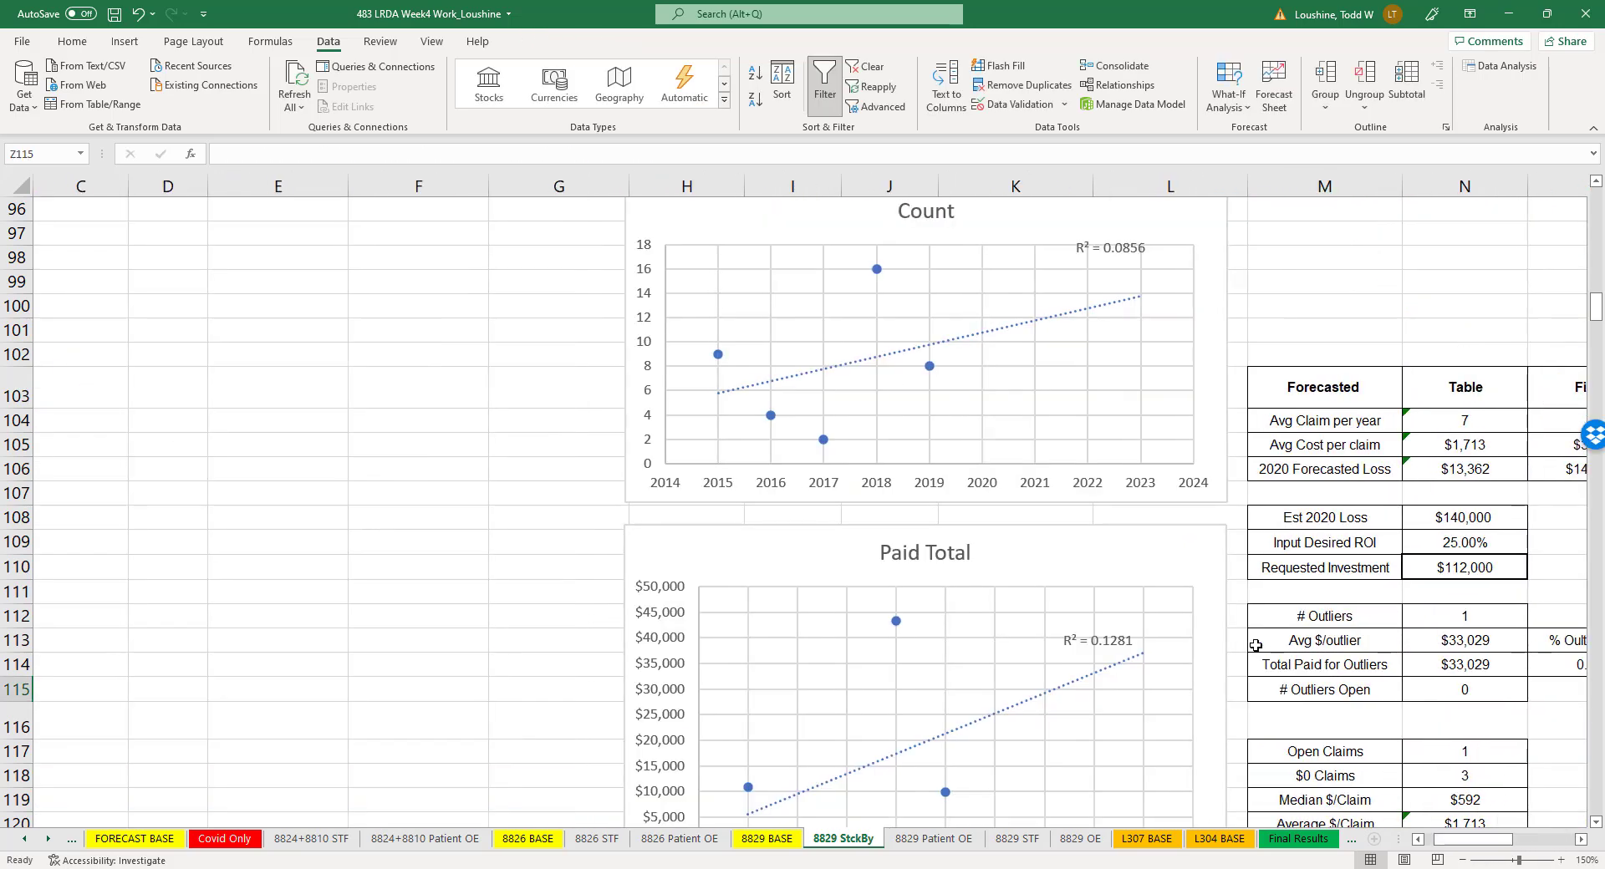
pyautogui.scroll(1, 1228, 619)
pyautogui.scroll(-4, 1228, 619)
pyautogui.scroll(-4, 1242, 624)
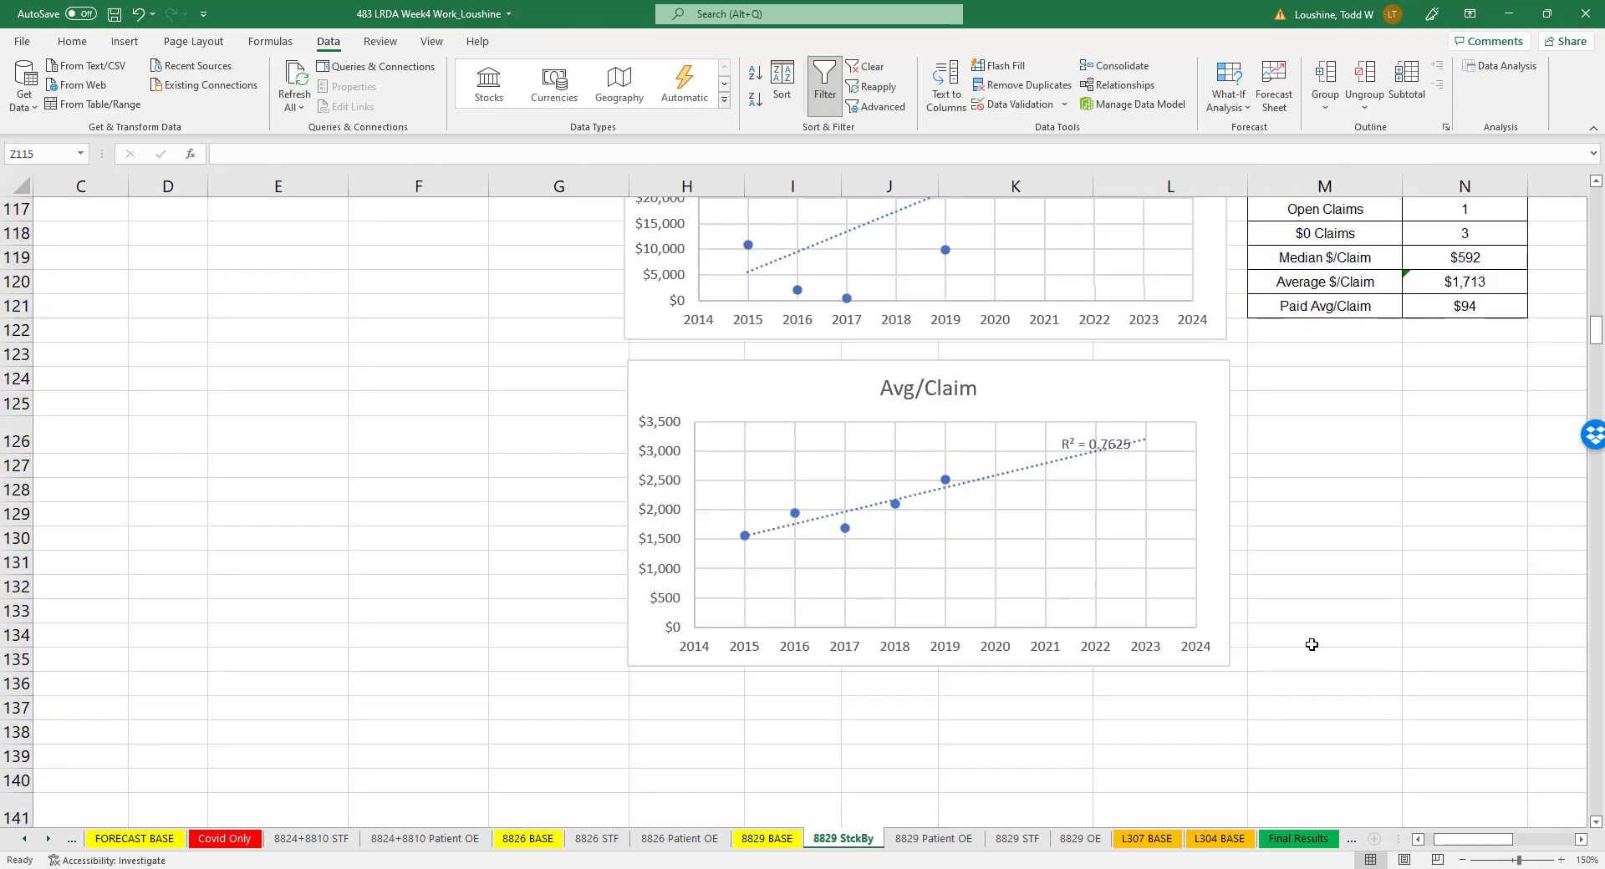
pyautogui.scroll(6, 1501, 616)
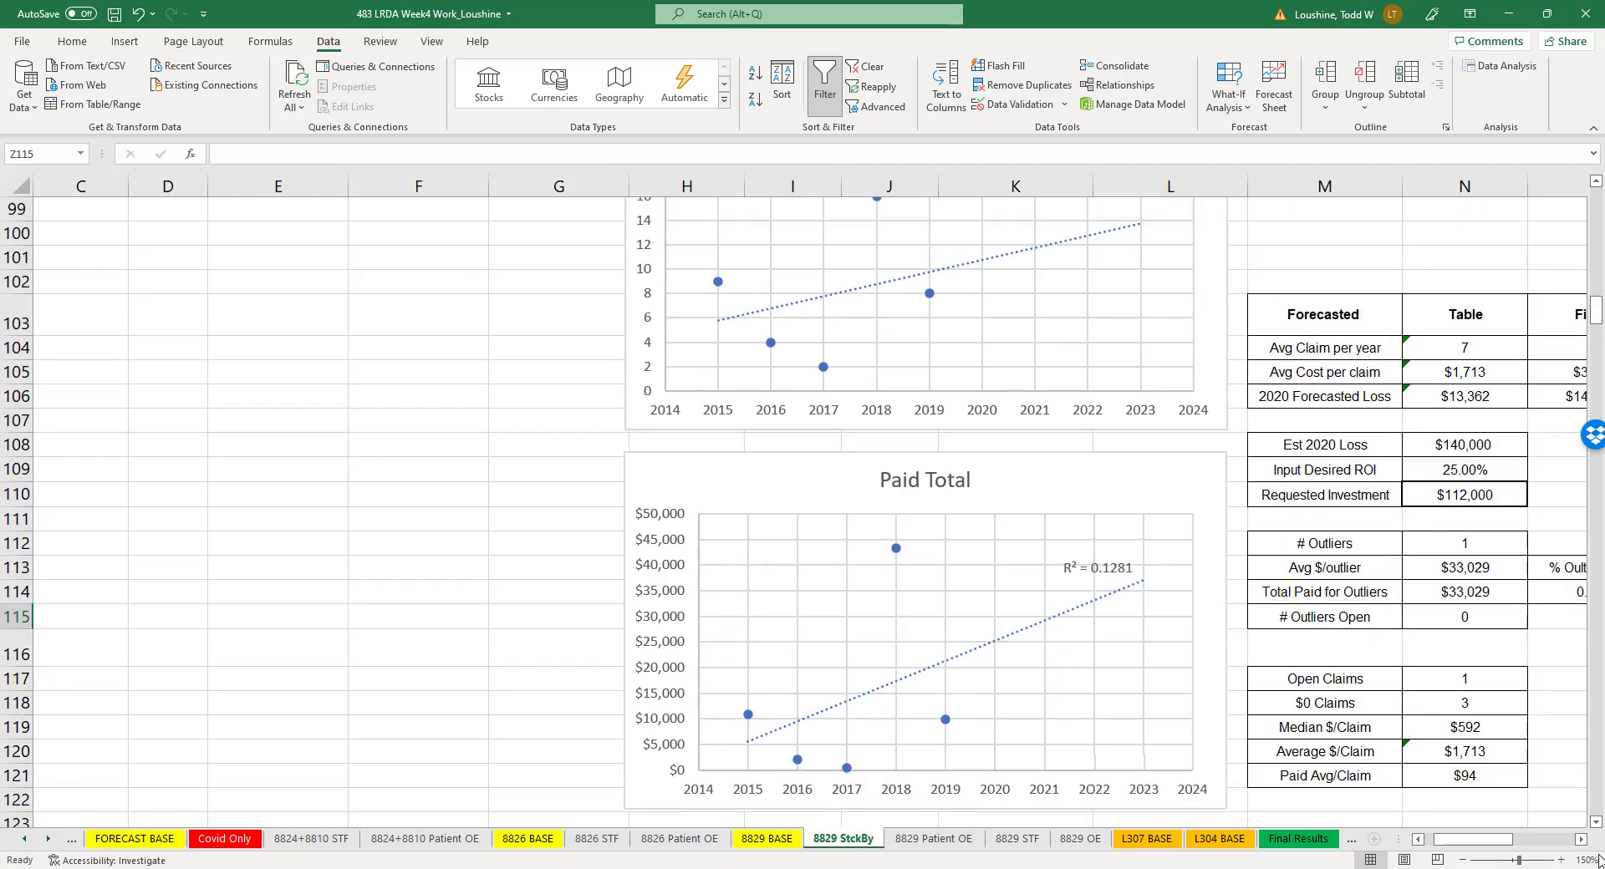
pyautogui.click(1582, 839)
pyautogui.click(1582, 839)
pyautogui.click(1582, 839)
pyautogui.scroll(2, 805, 418)
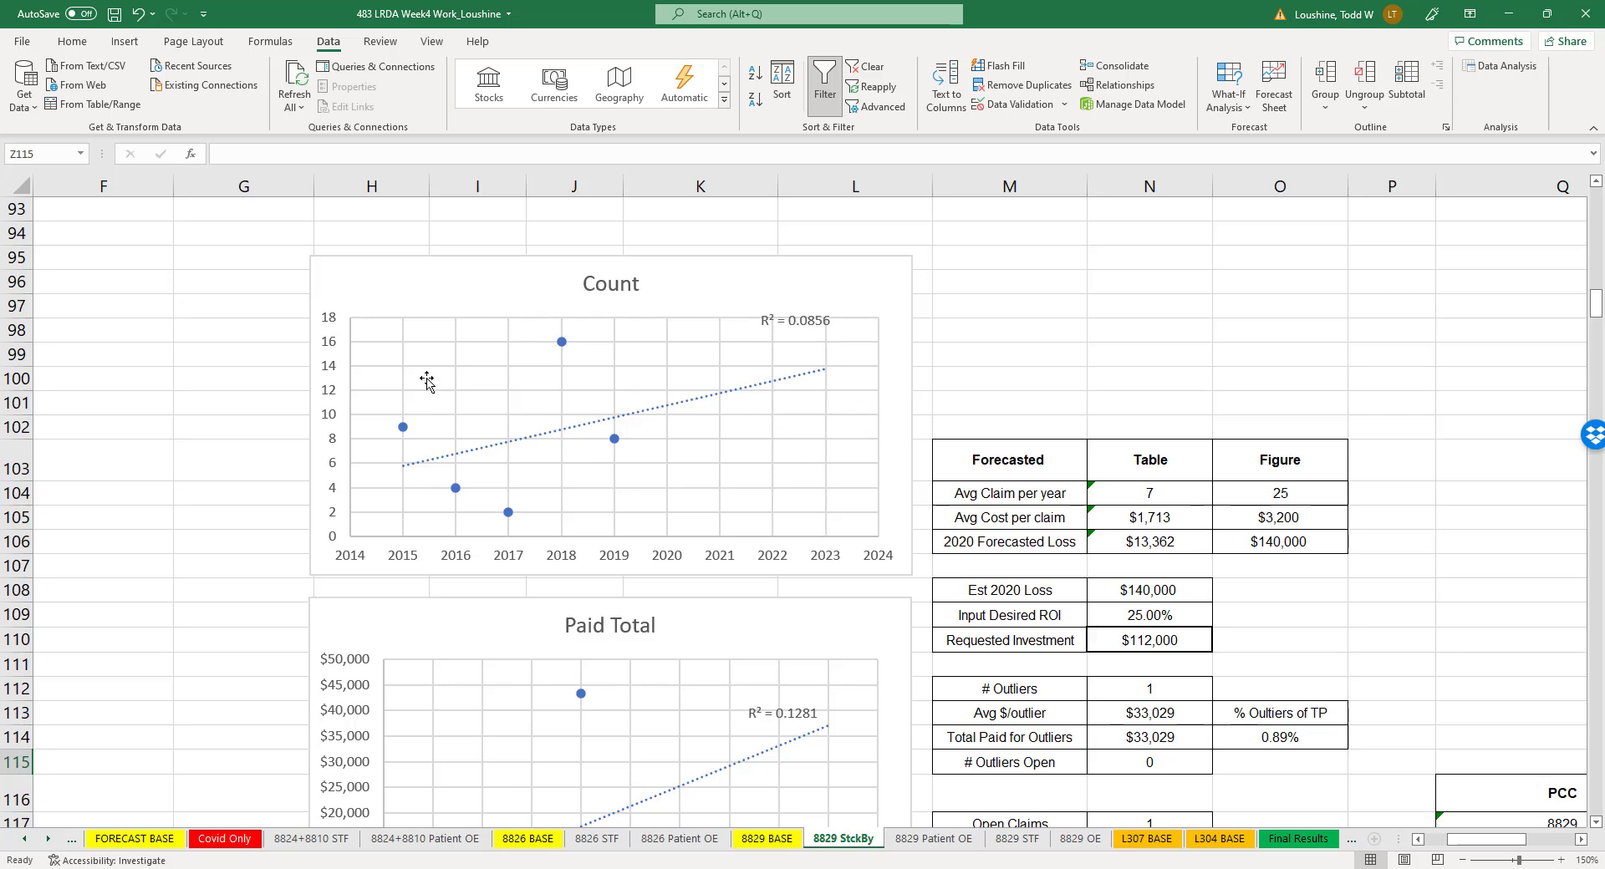
pyautogui.click(1292, 487)
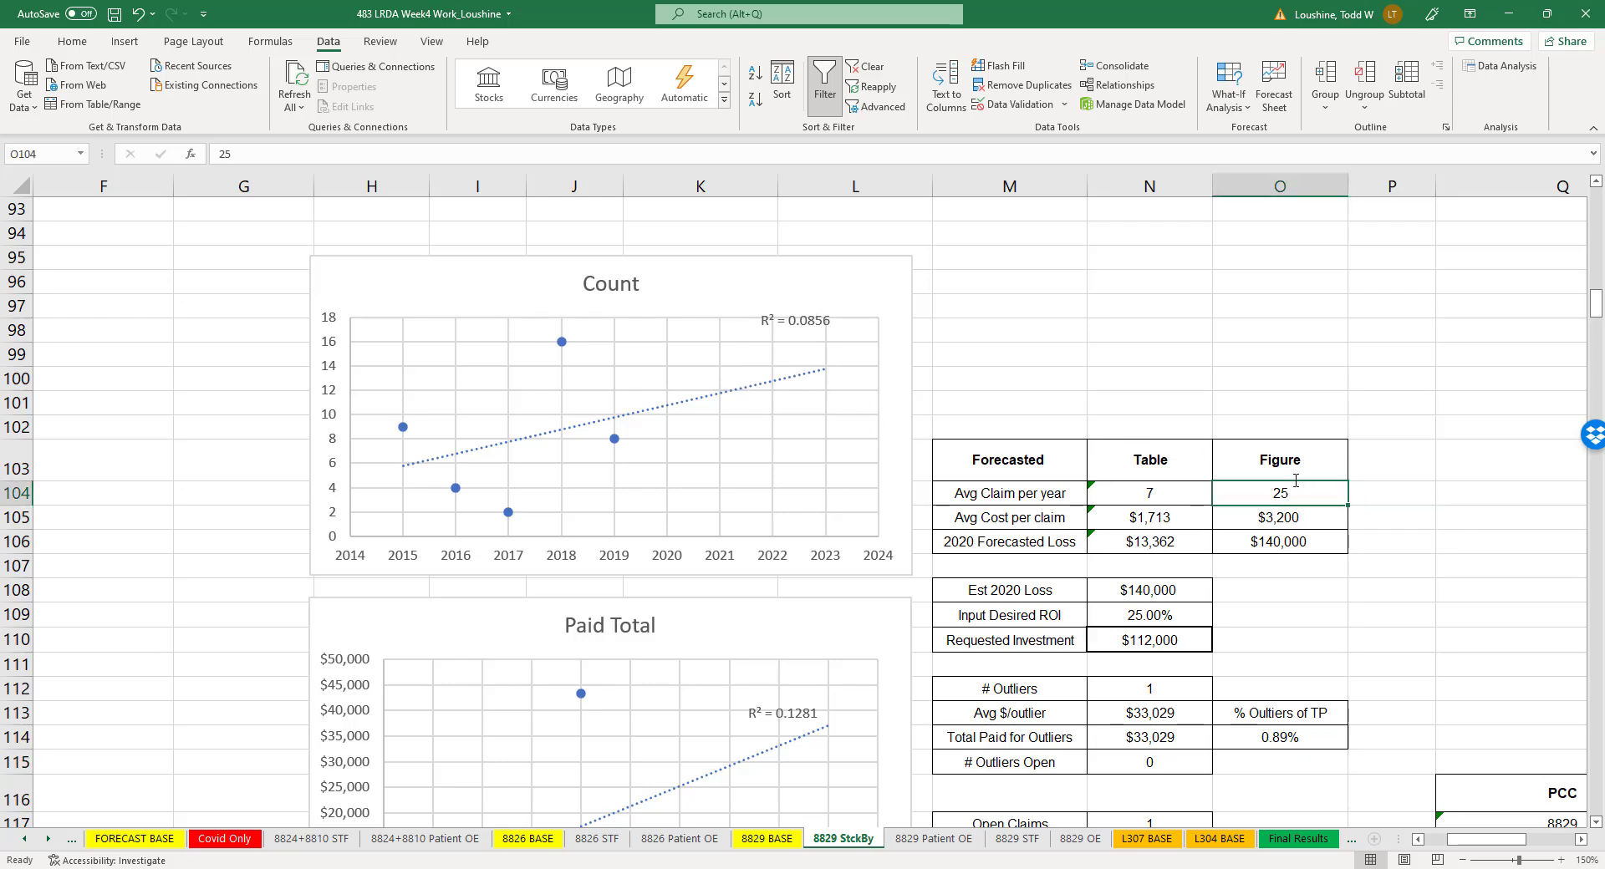
pyautogui.write('14')
pyautogui.click(1468, 515)
# - Set the Figure value for 2020 Forecasted Loss to $37,000, based on the Paid Total chart's trendline
pyautogui.scroll(-4, 1468, 516)
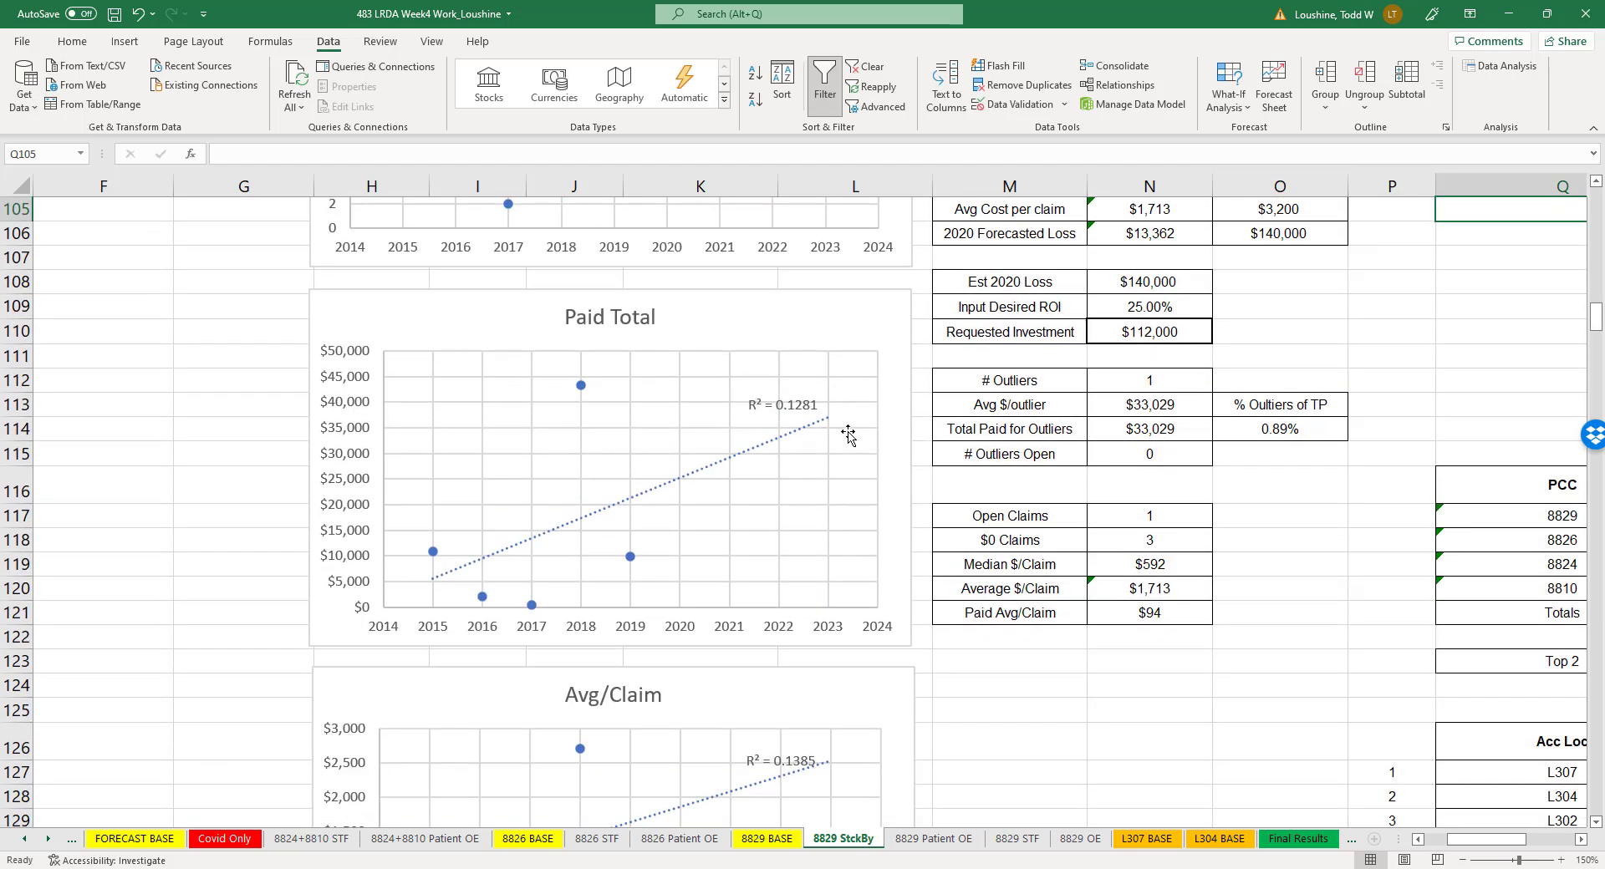
pyautogui.click(1287, 209)
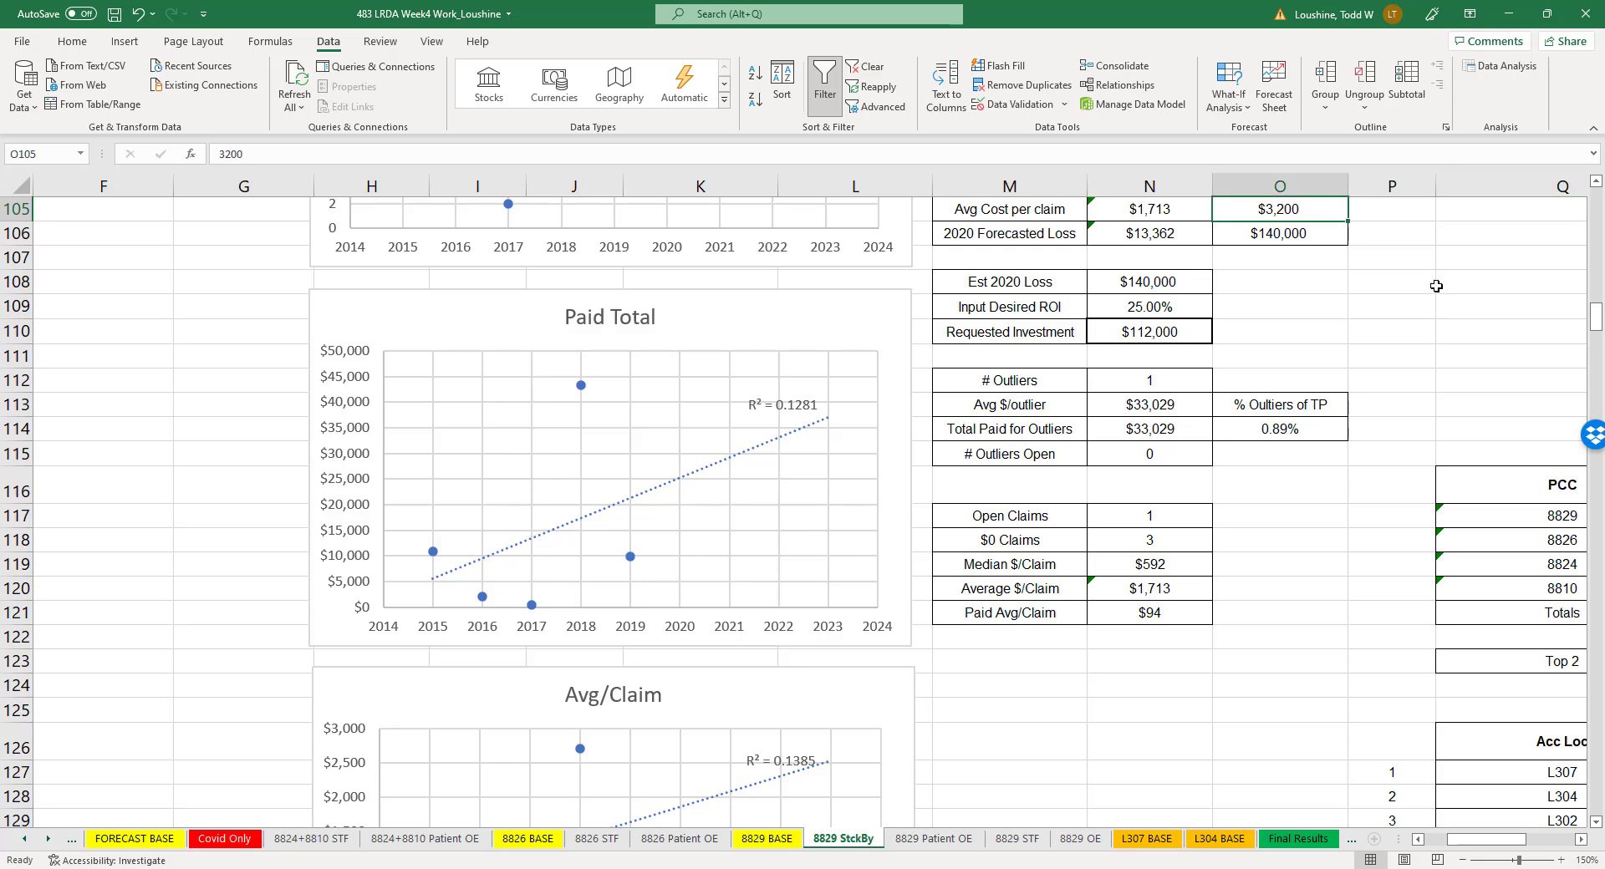
pyautogui.click(1319, 233)
pyautogui.write('37')
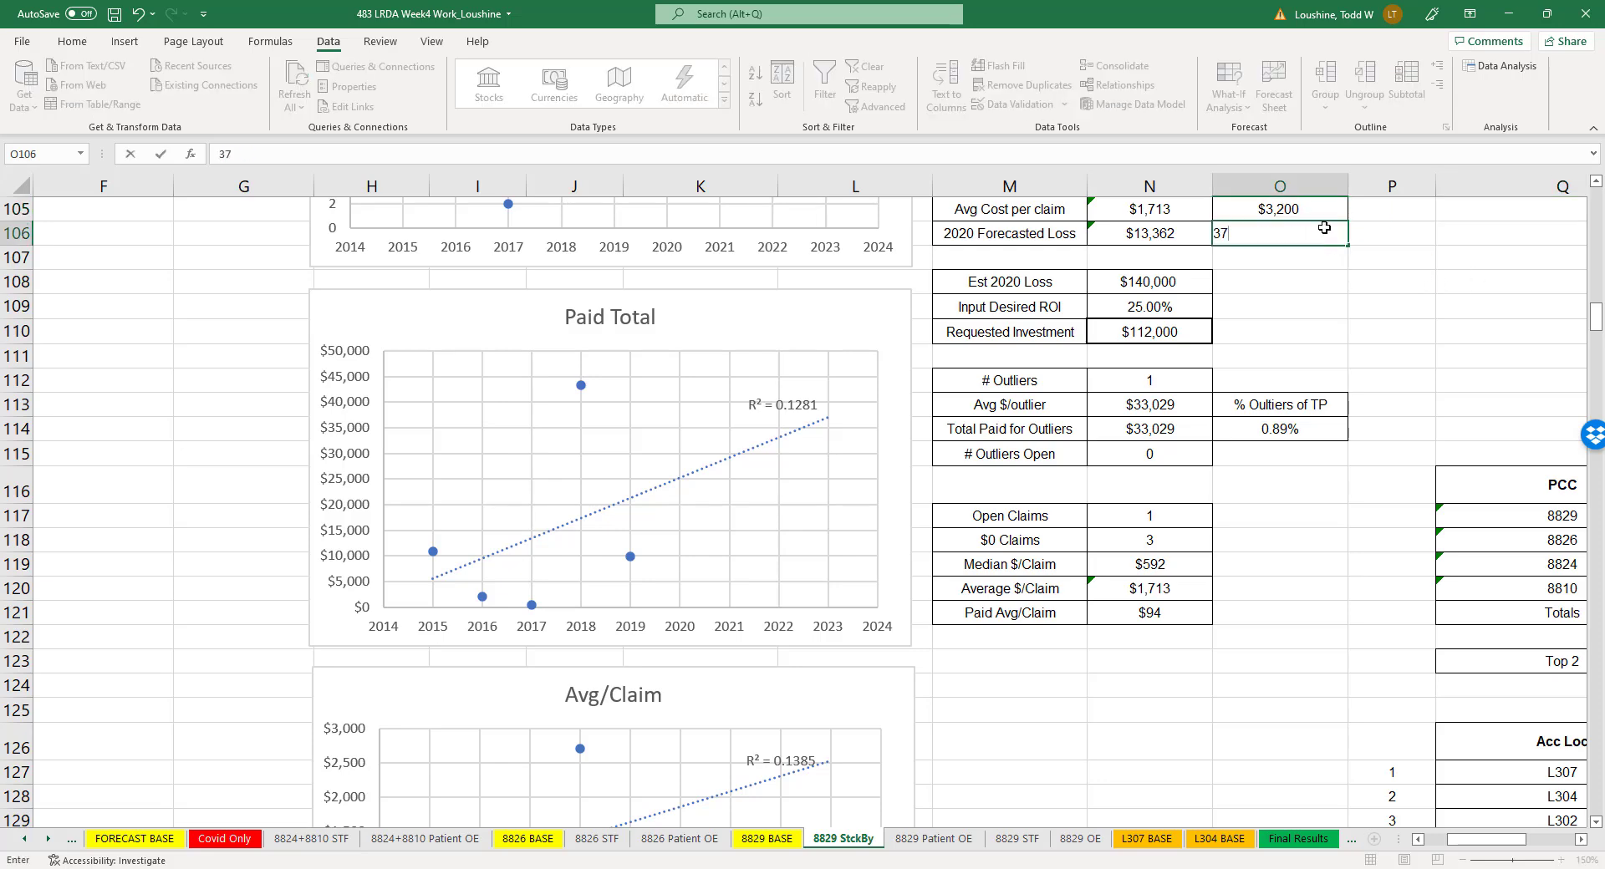
pyautogui.write(',000')
pyautogui.click(1365, 324)
# - Set the Figure value for Avg Cost per claim to $2,500, based on the Avg/Claim chart's trendline
pyautogui.scroll(3, 1370, 334)
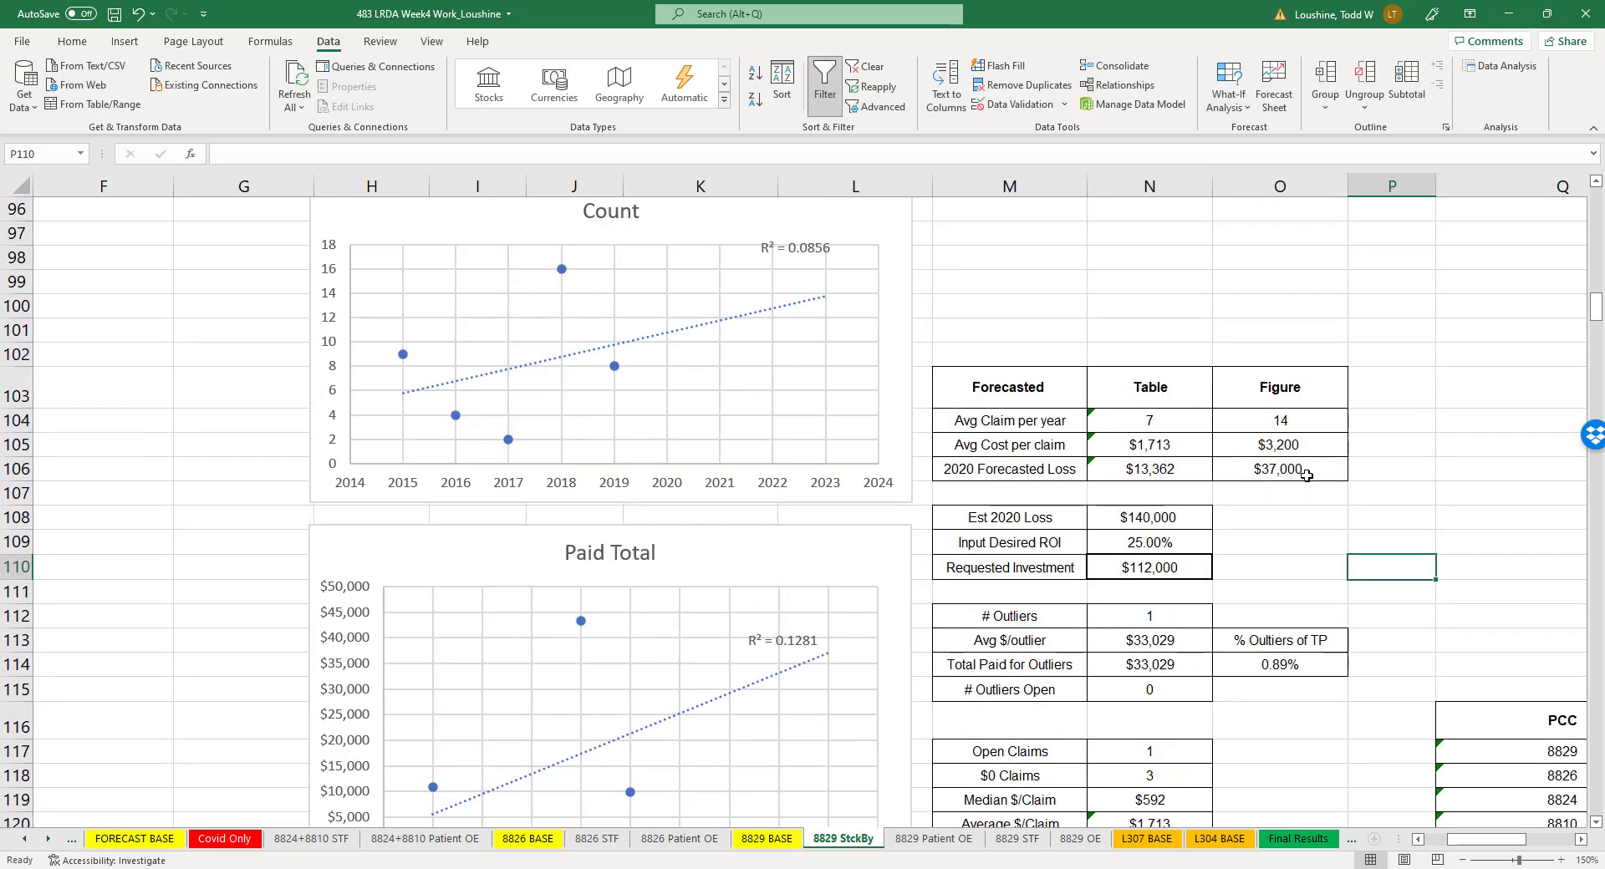
pyautogui.scroll(-7, 824, 547)
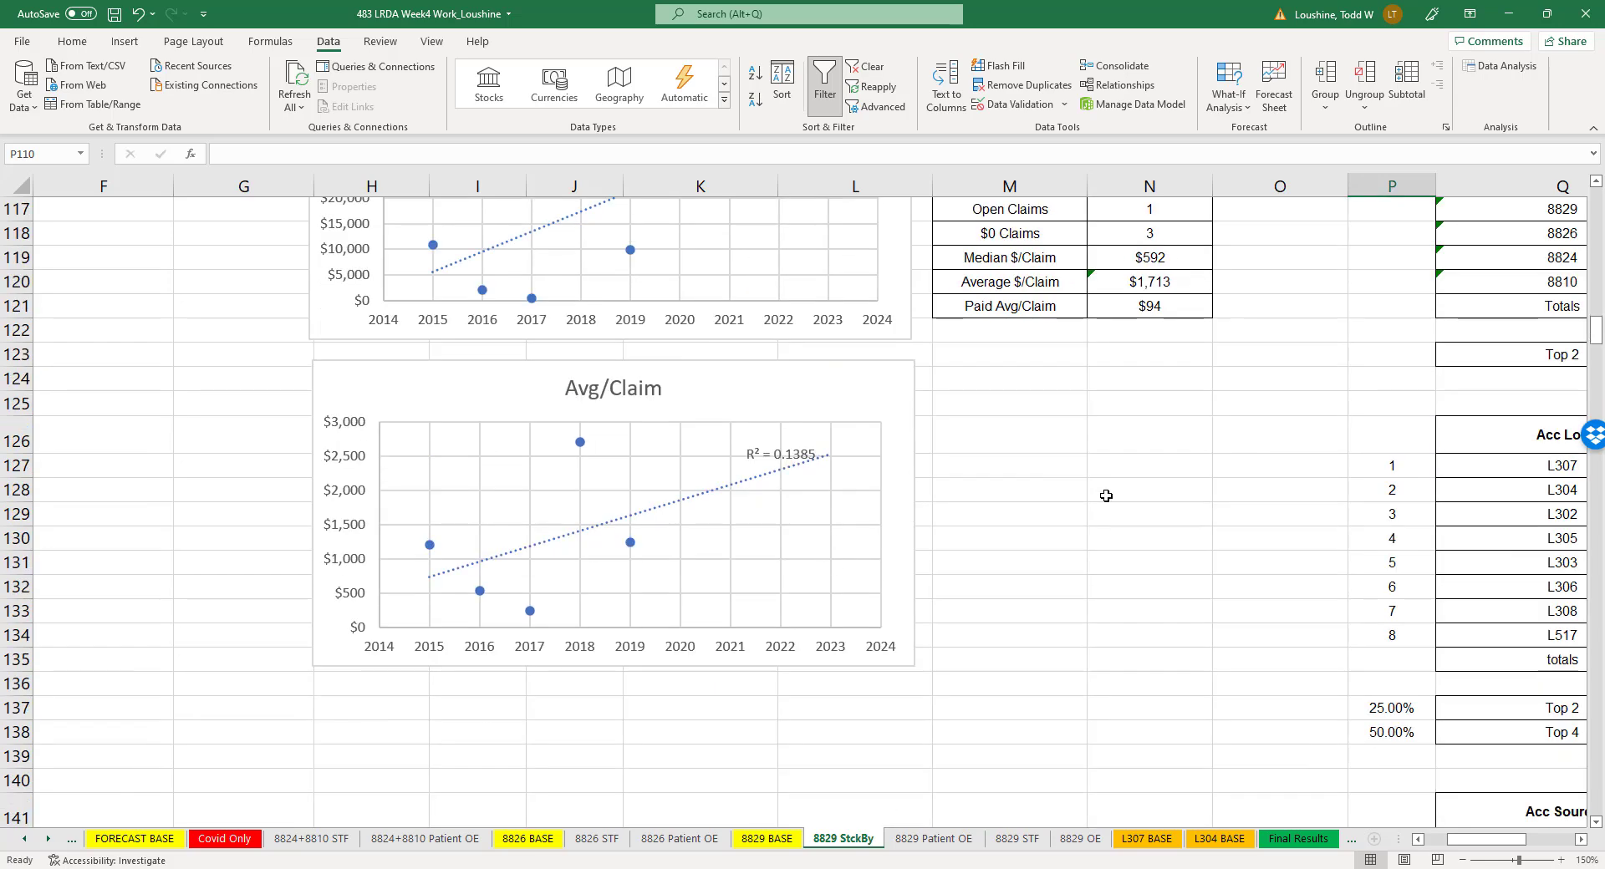
pyautogui.scroll(4, 1253, 506)
pyautogui.click(1268, 211)
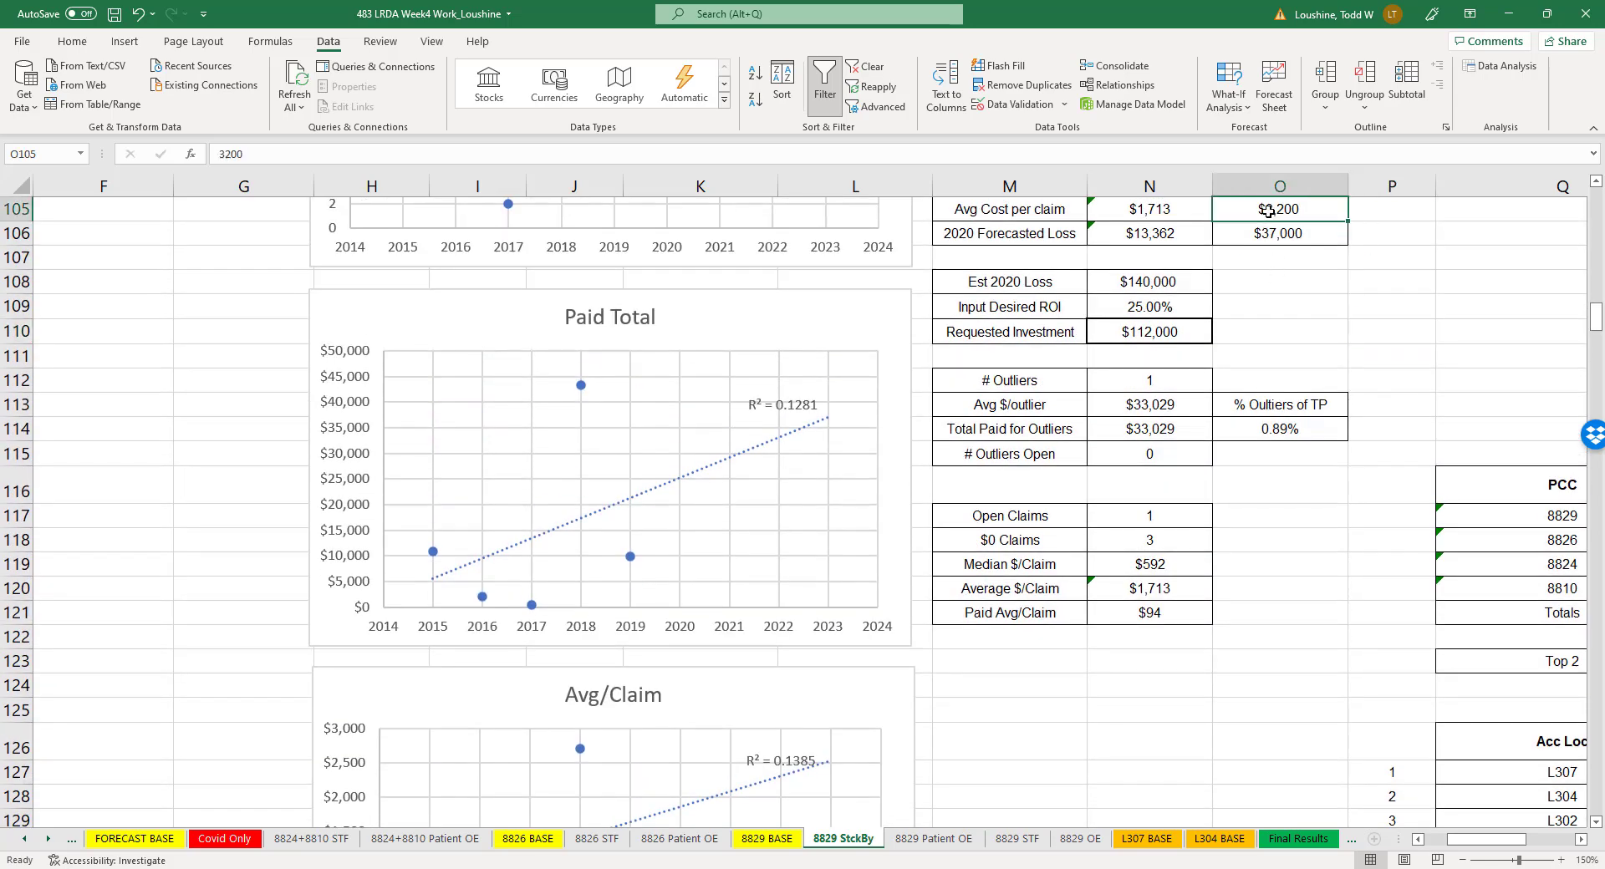
pyautogui.write('2500')
pyautogui.click(1341, 306)
# - Set the Est 2020 Loss above the desired ROI to $13,000 and select the average cost per outlier
pyautogui.scroll(2, 1236, 349)
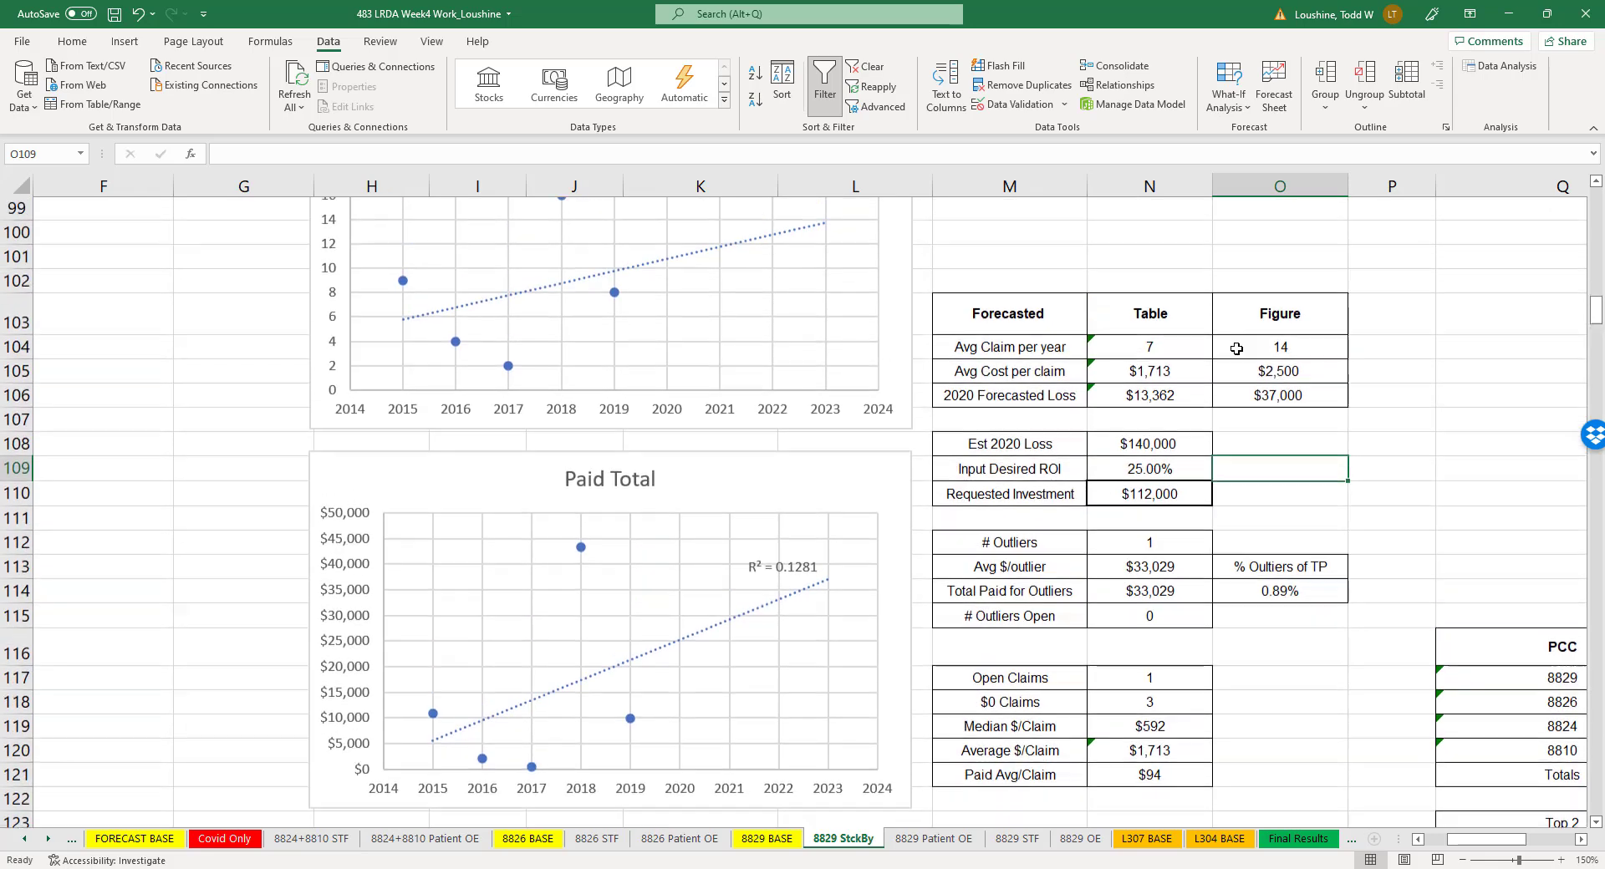
pyautogui.click(1175, 441)
pyautogui.write('13')
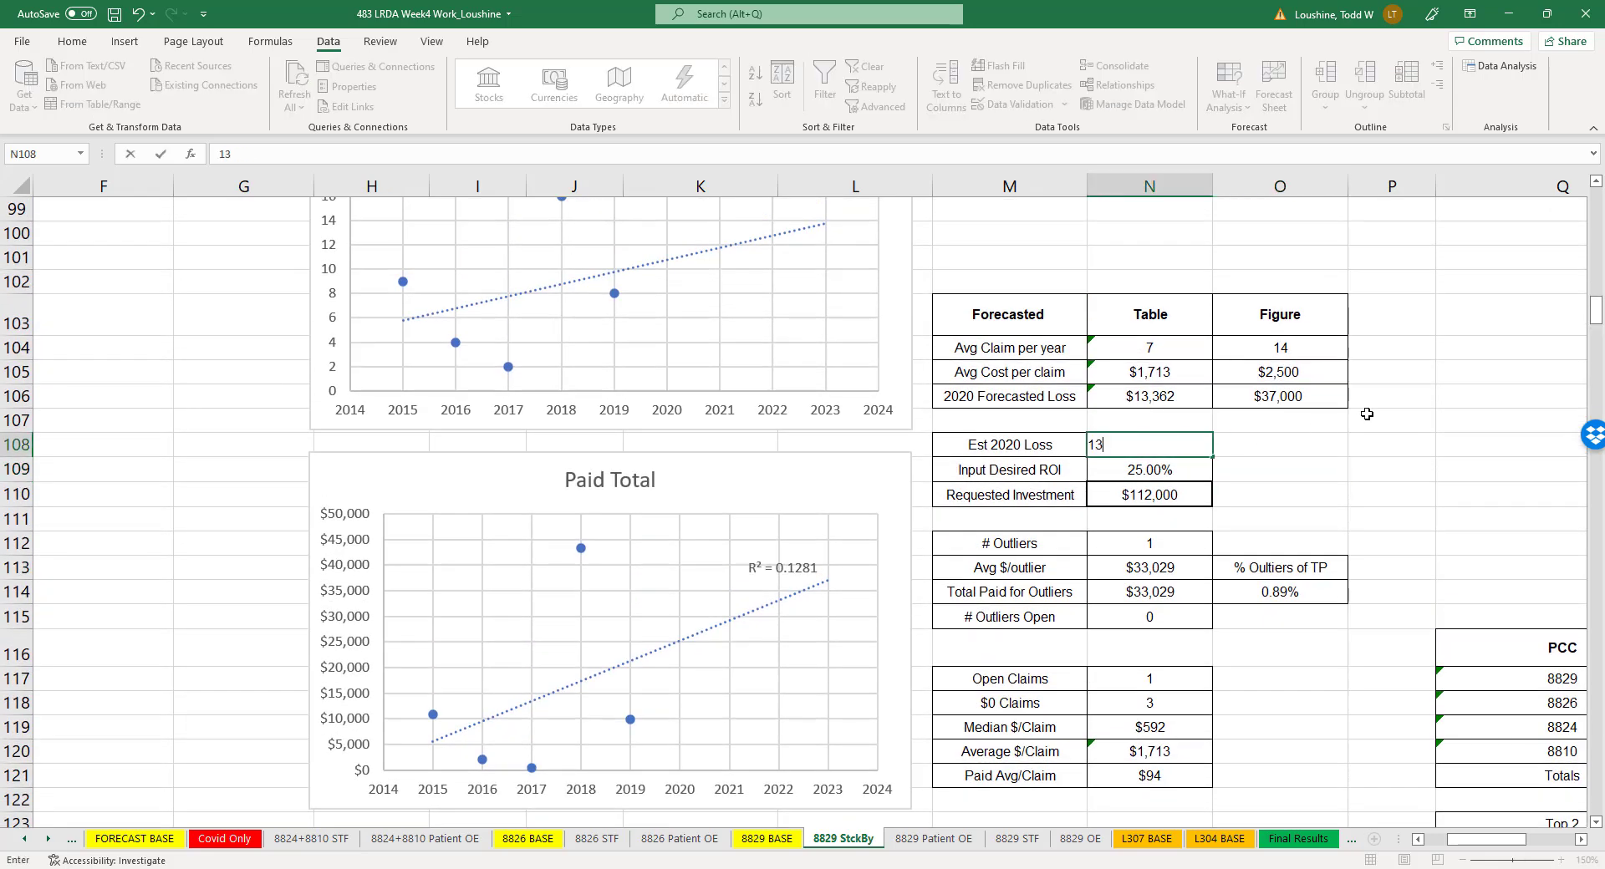
pyautogui.write(',000')
pyautogui.click(1343, 469)
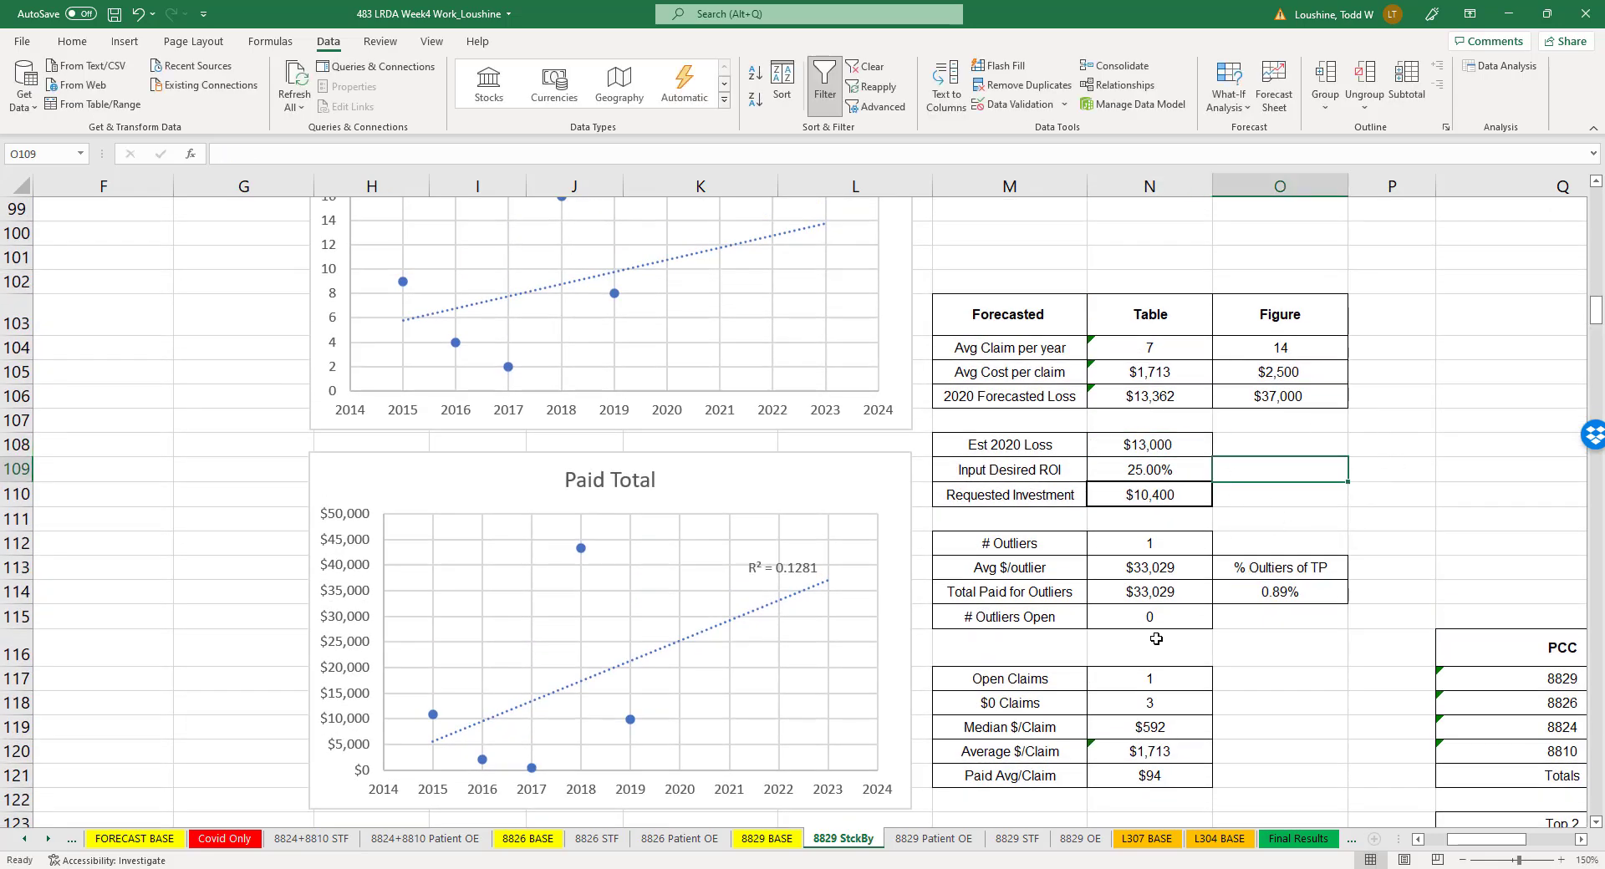
pyautogui.click(1180, 573)
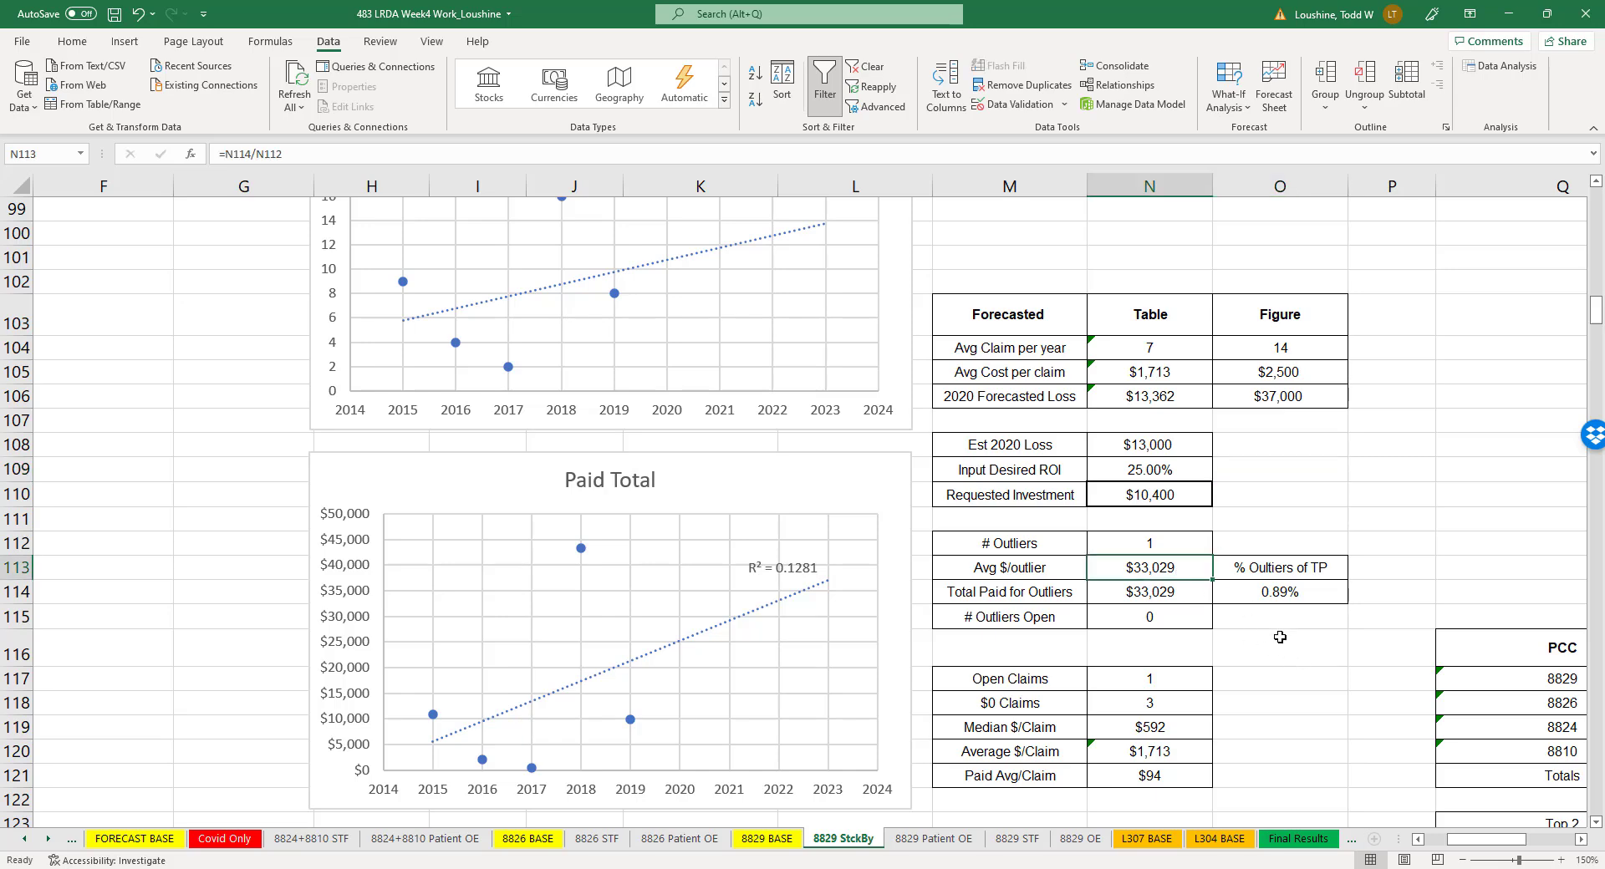
# - Move the 8829 StckBy sheet to directly after the 8829 OE sheet
pyautogui.click(1280, 637)
pyautogui.scroll(-1, 1285, 652)
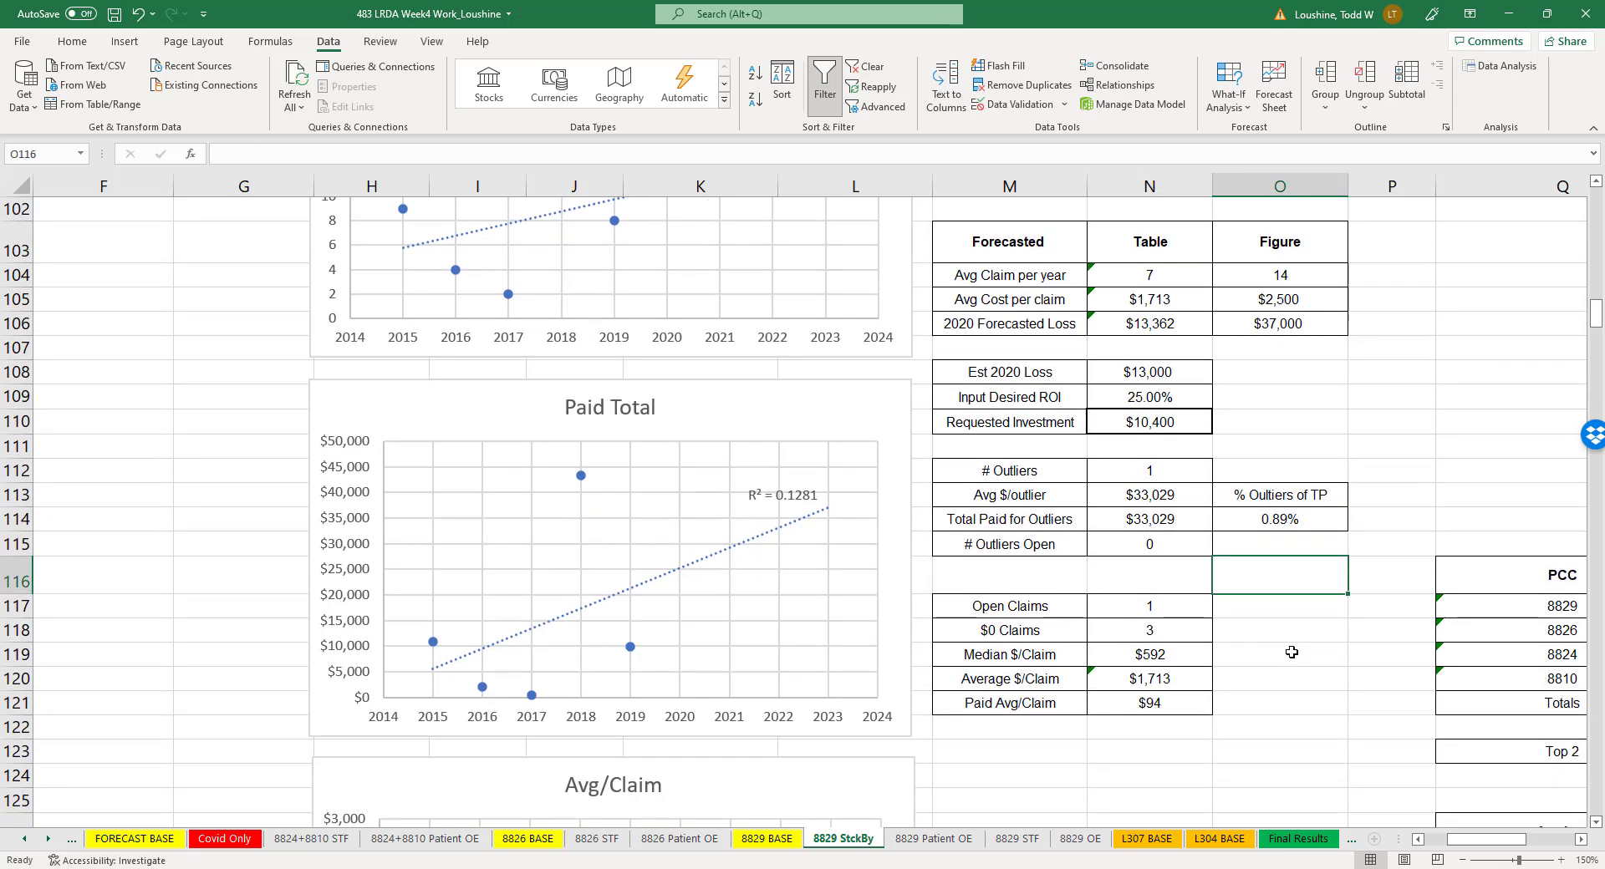
pyautogui.scroll(1, 1297, 652)
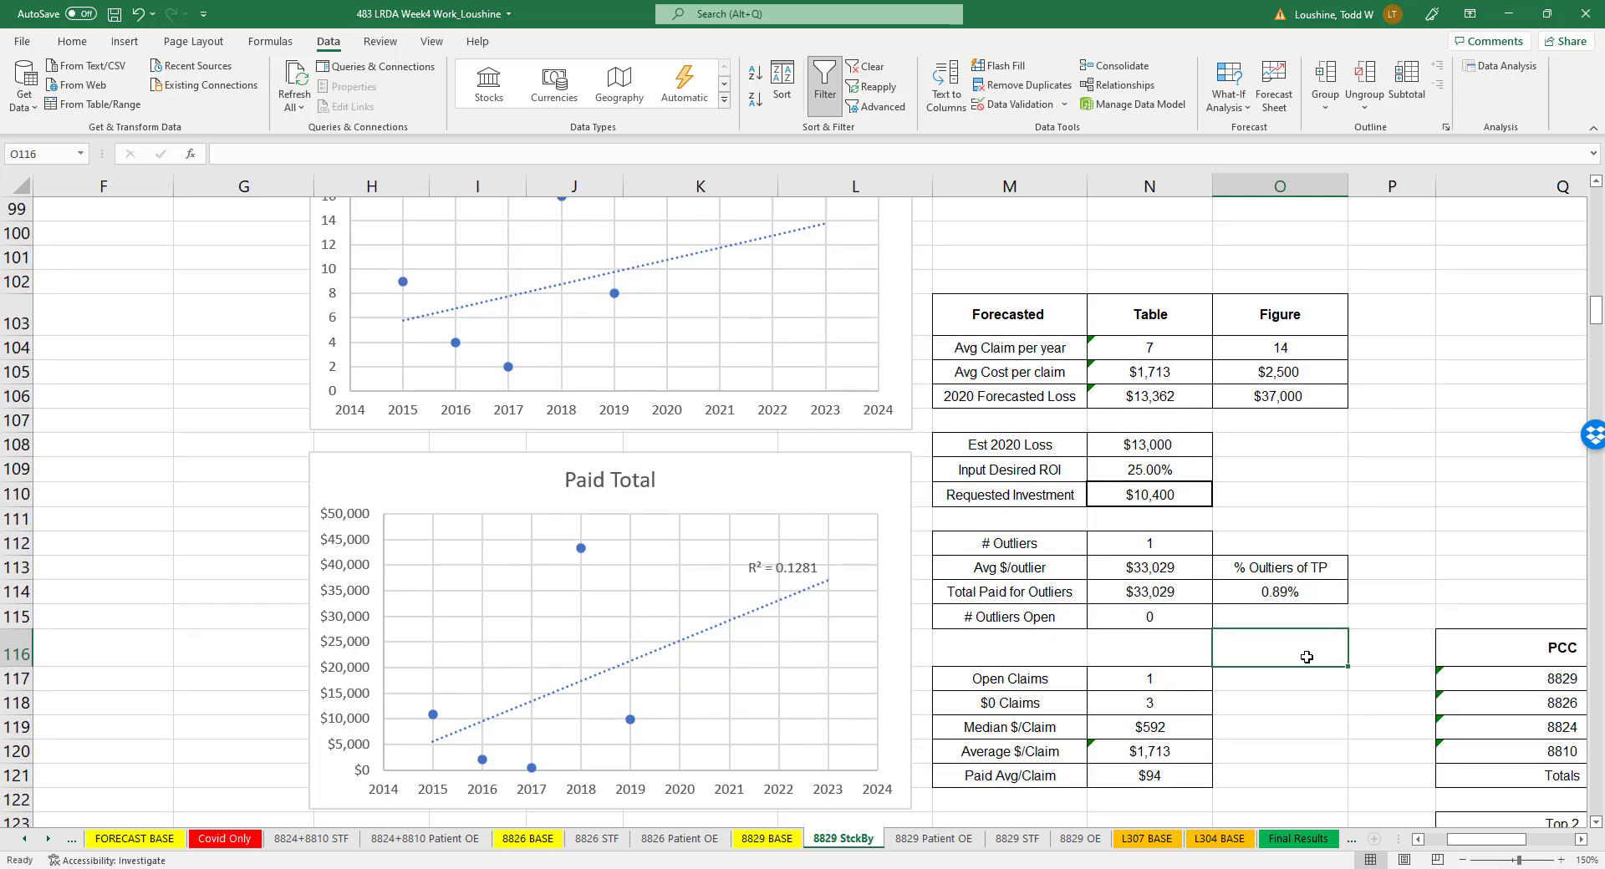
pyautogui.moveTo(879, 849)
pyautogui.mouseDown()
pyautogui.moveTo(861, 848)
pyautogui.moveTo(1114, 848)
pyautogui.mouseUp()
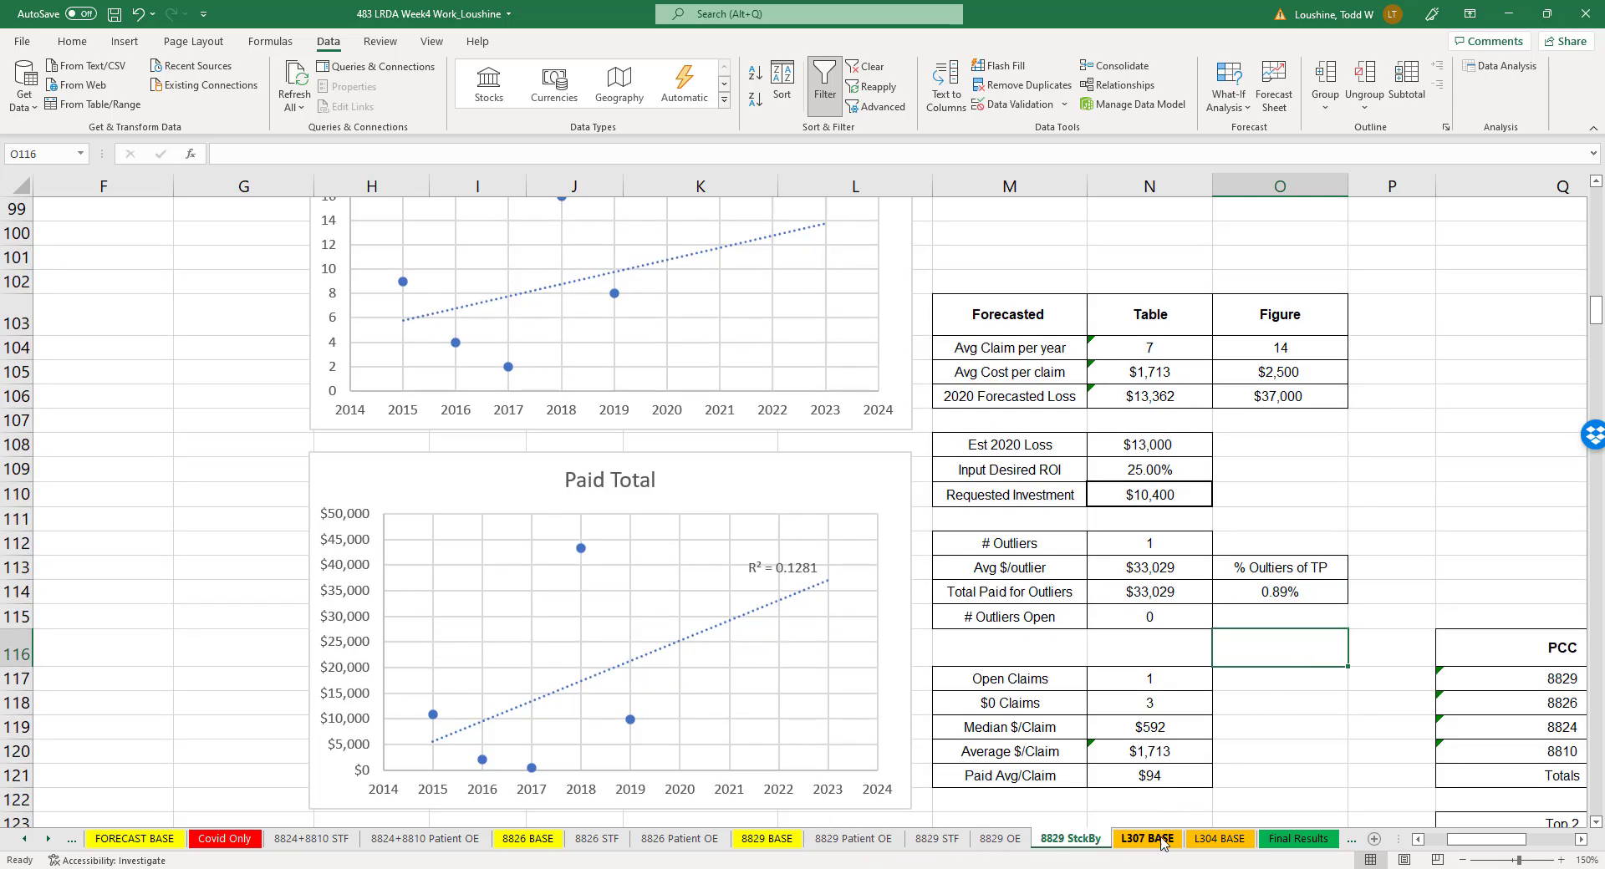
pyautogui.click(1229, 775)
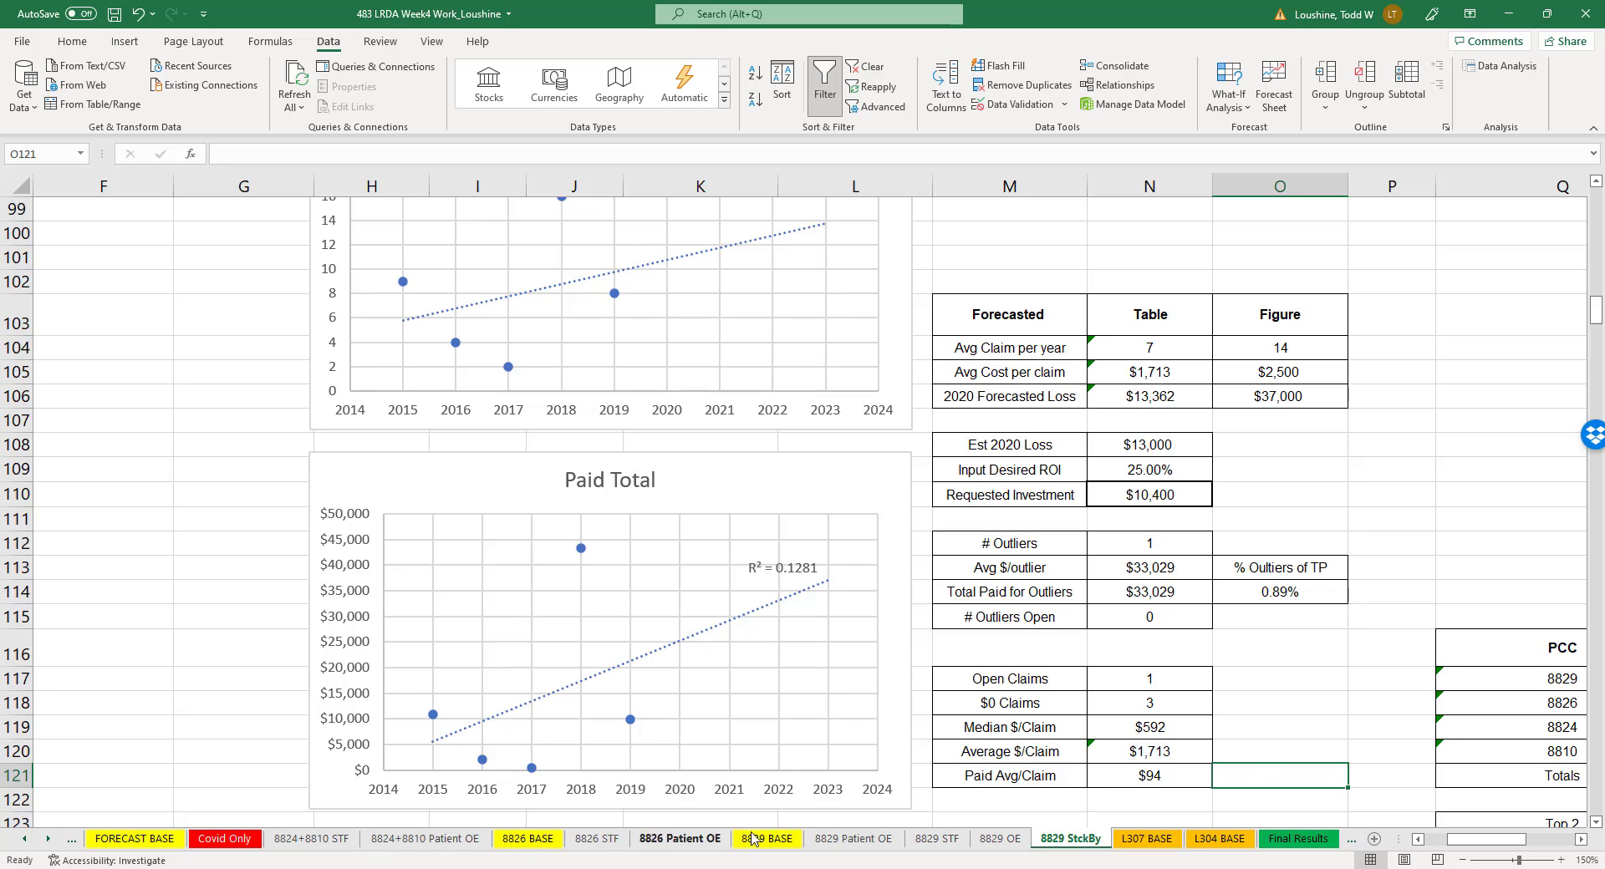
# - Look through the L307 BASE and L304 BASE sheets, and open the Covid Only sheet at its PCC table
pyautogui.click(1147, 839)
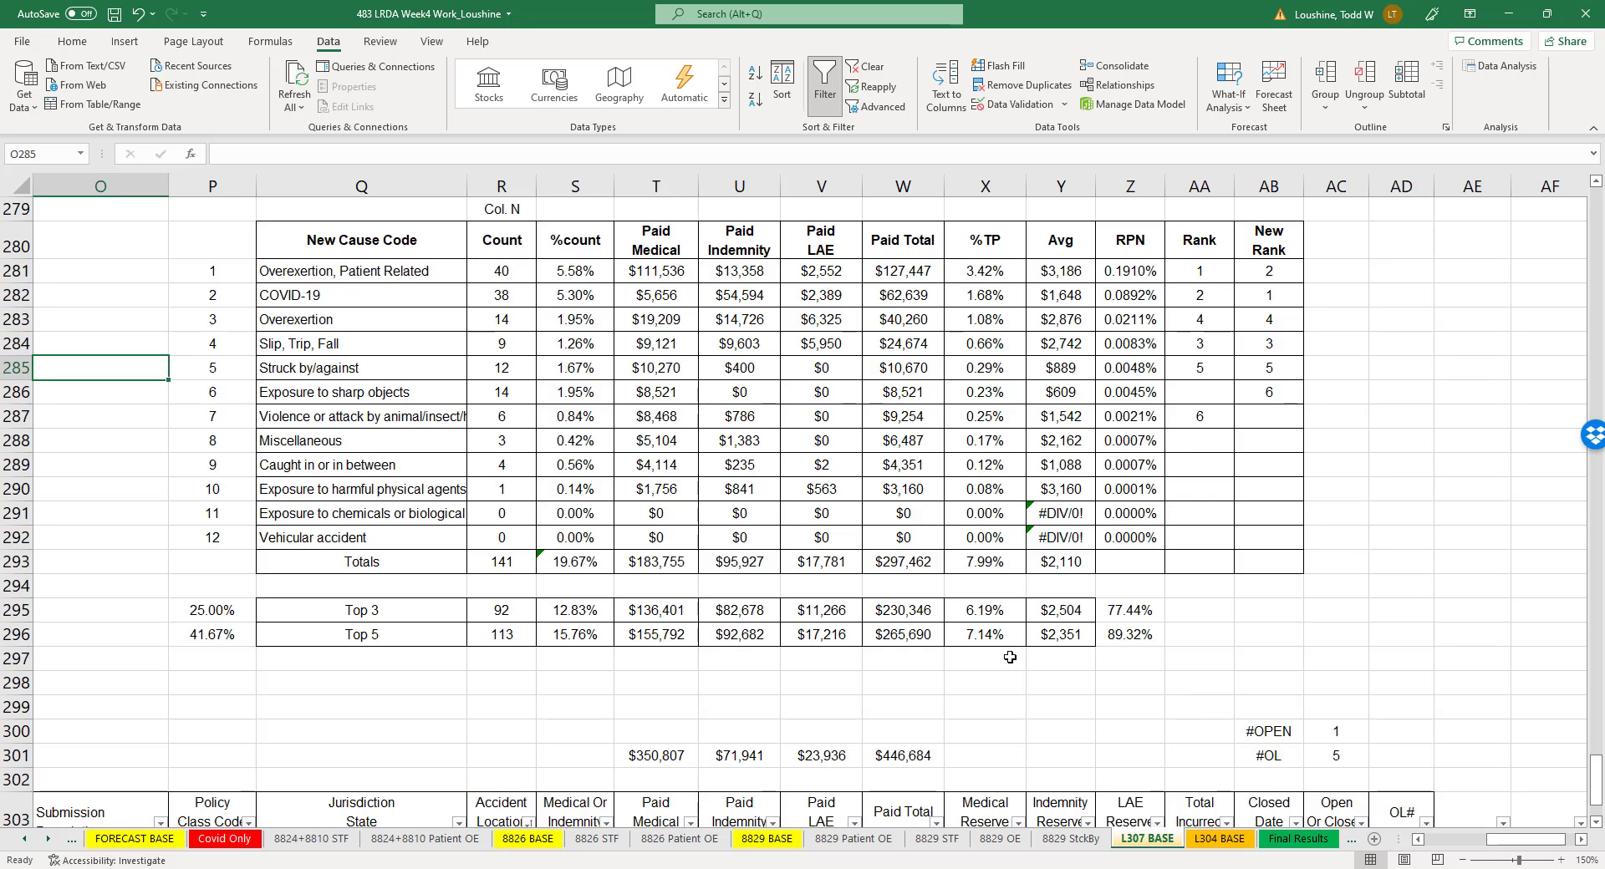
pyautogui.click(1218, 840)
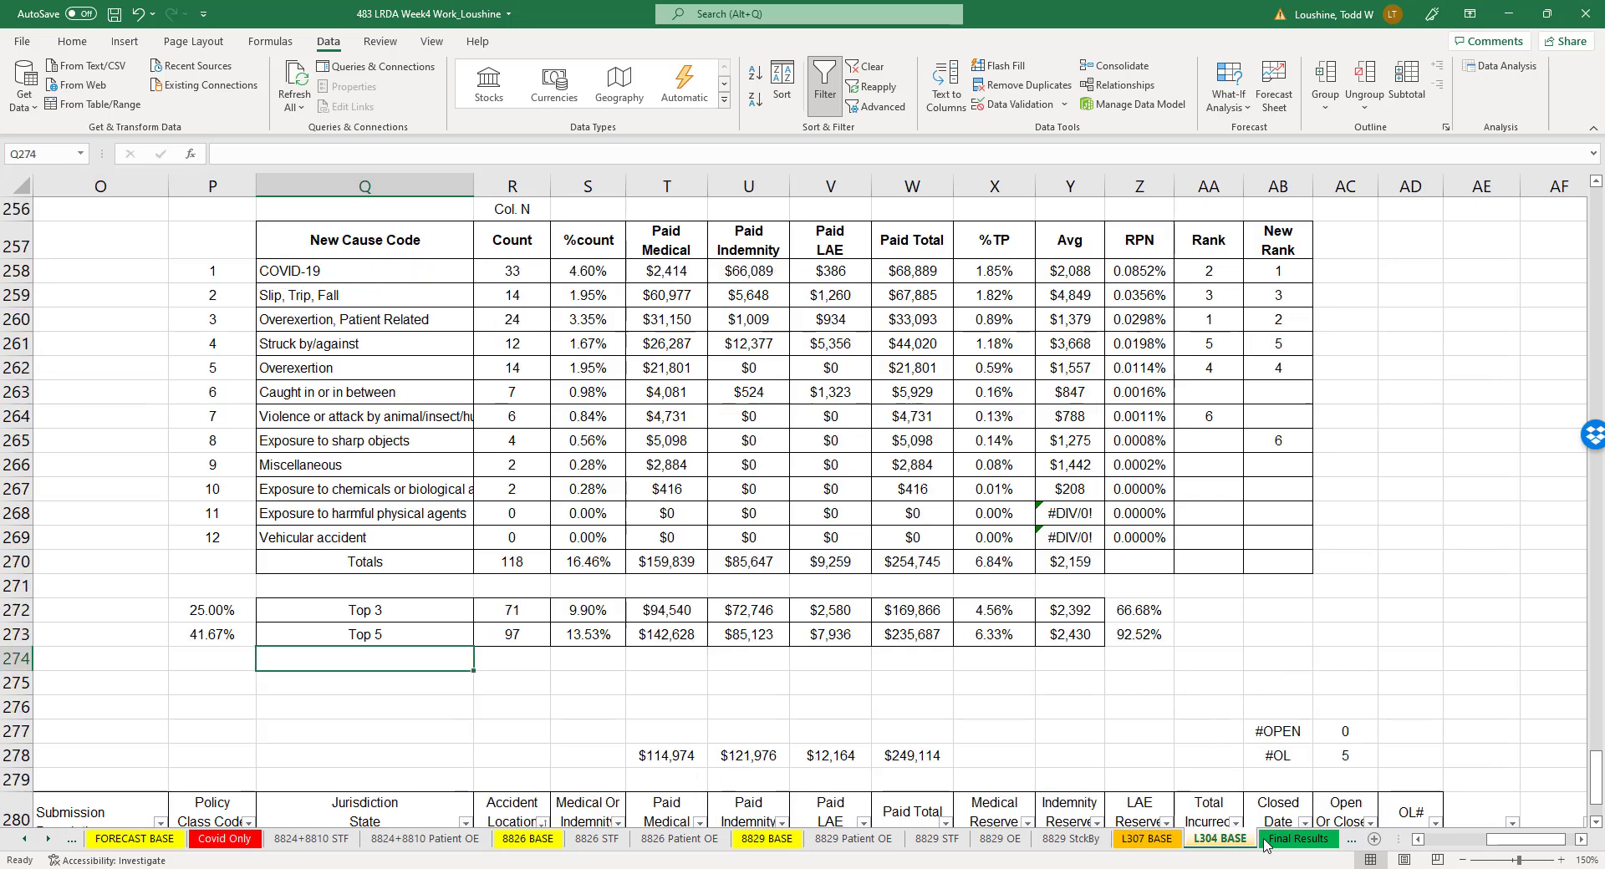
pyautogui.click(1291, 839)
pyautogui.click(1055, 839)
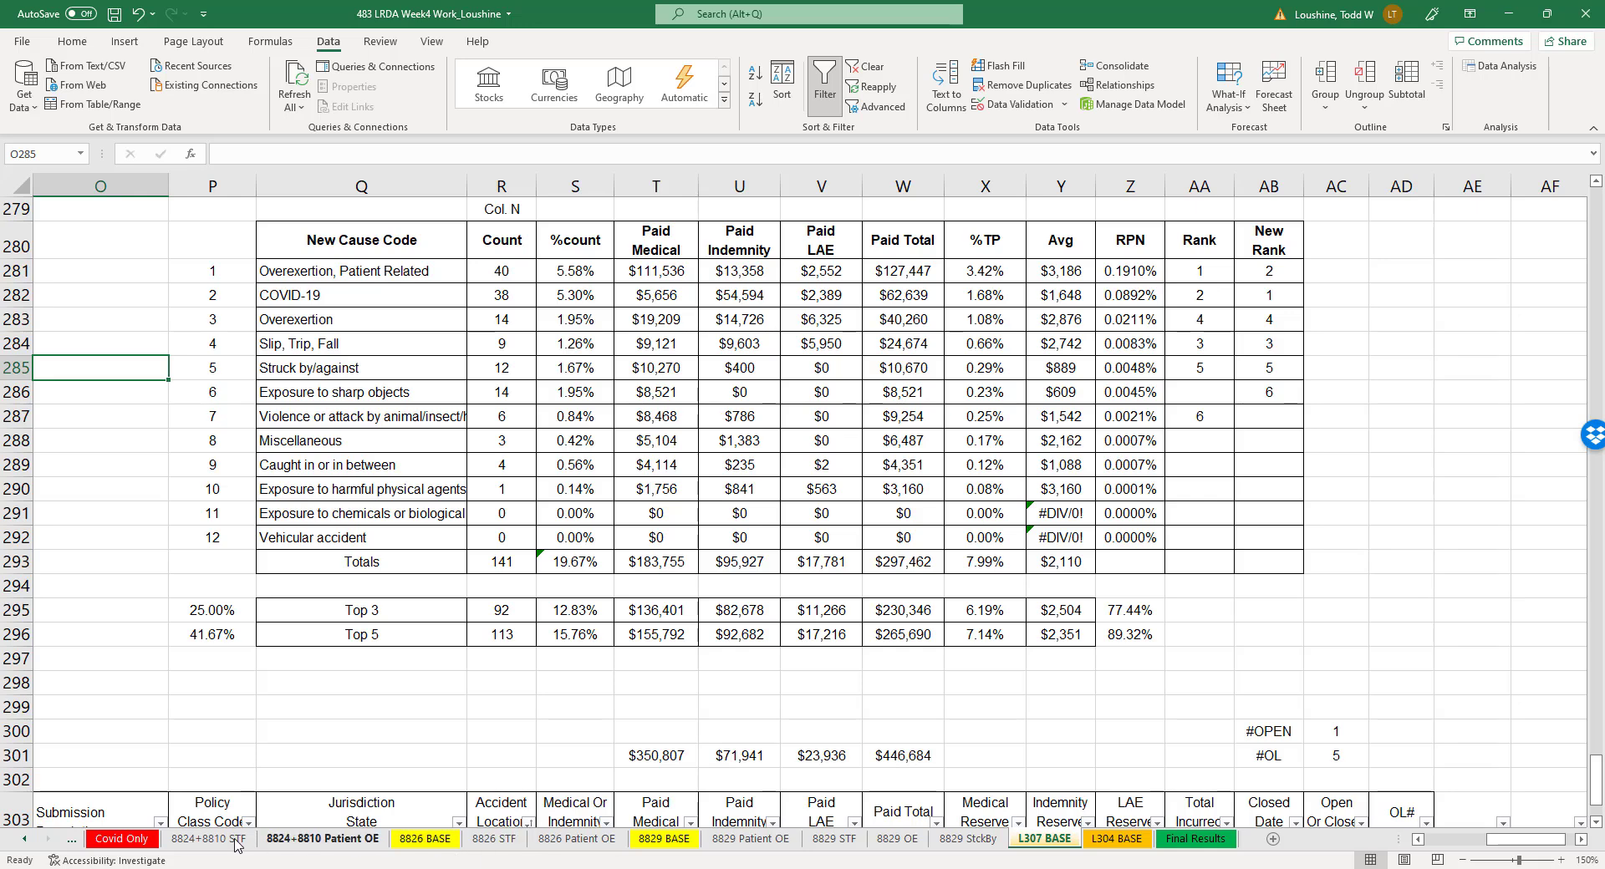
pyautogui.click(128, 840)
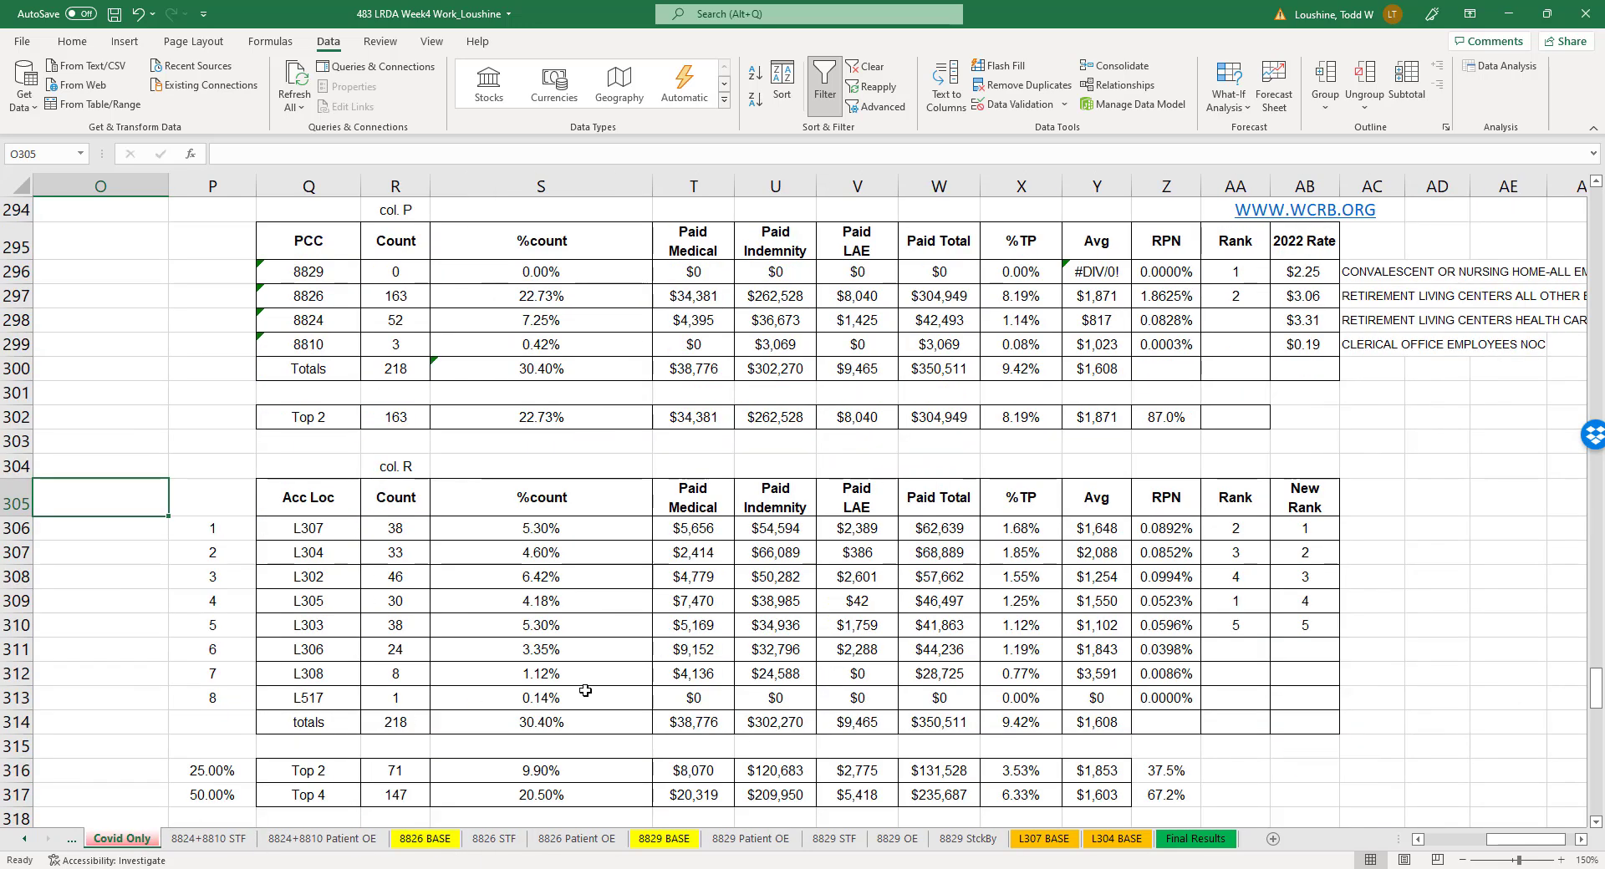
pyautogui.click(1406, 595)
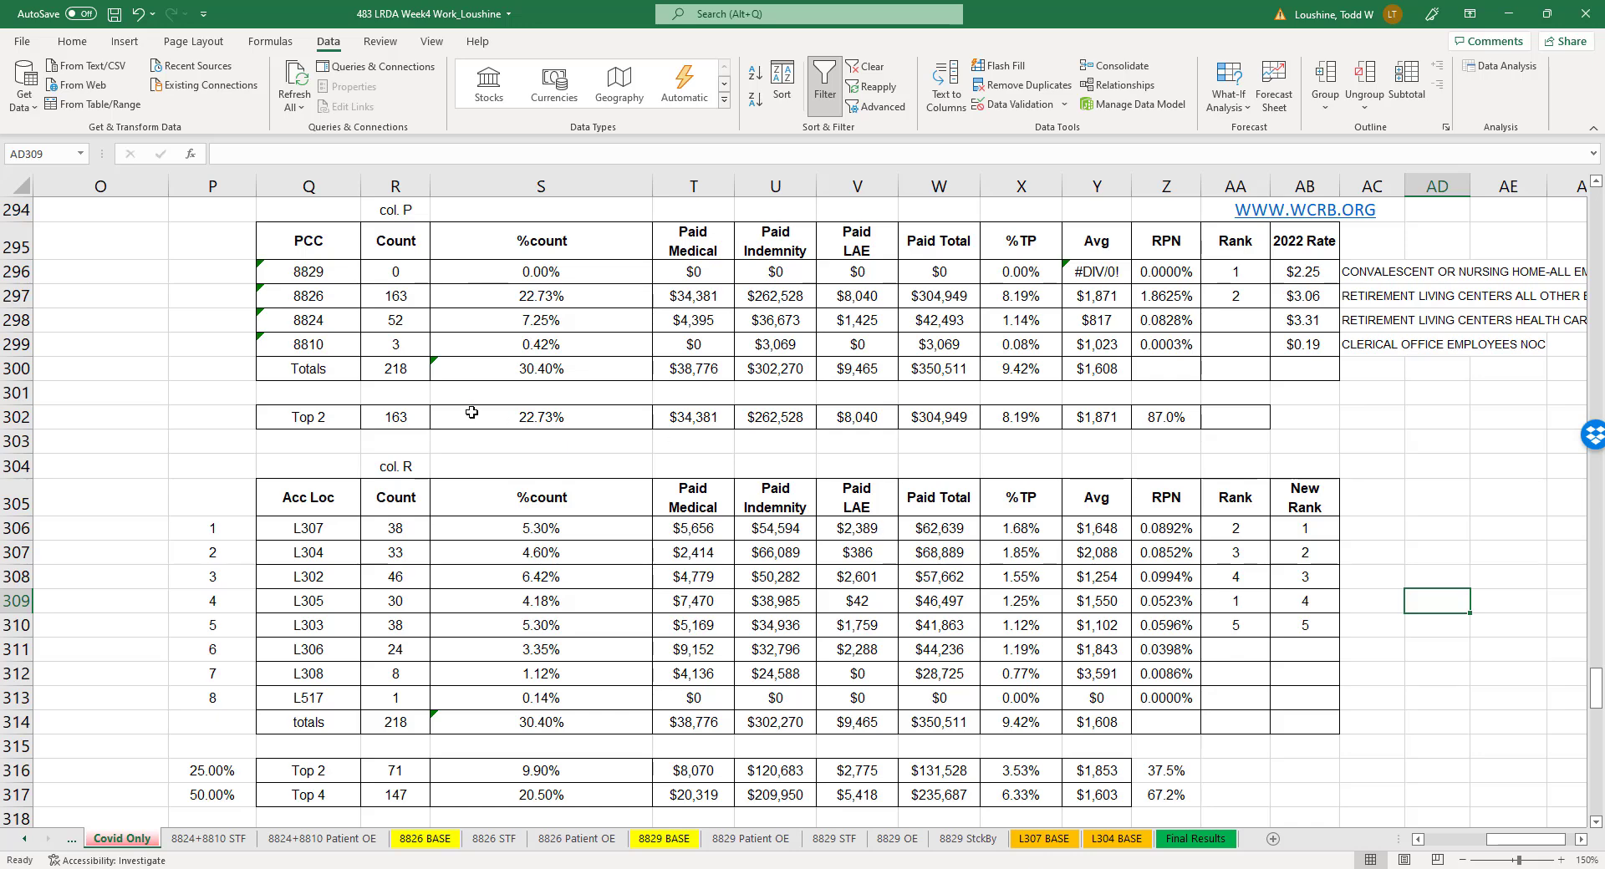
# - Calculate 8826's share of the total Covid claim count with =R297/R300 in R301, and clear the scratch values from row 301
pyautogui.moveTo(305, 295); pyautogui.dragTo(401, 299)
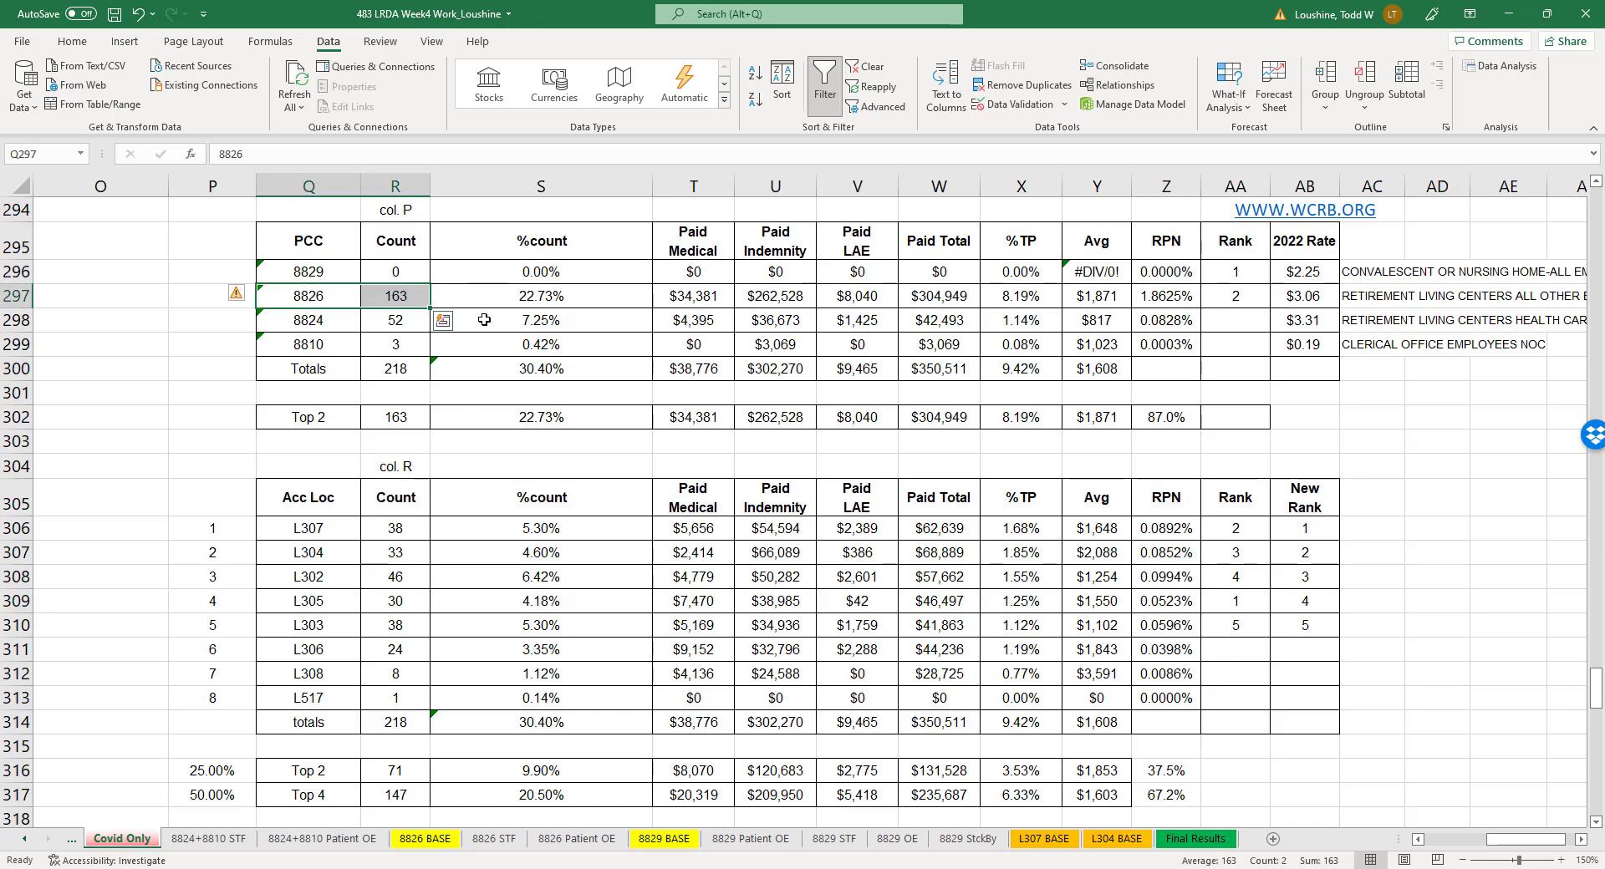
pyautogui.click(414, 371)
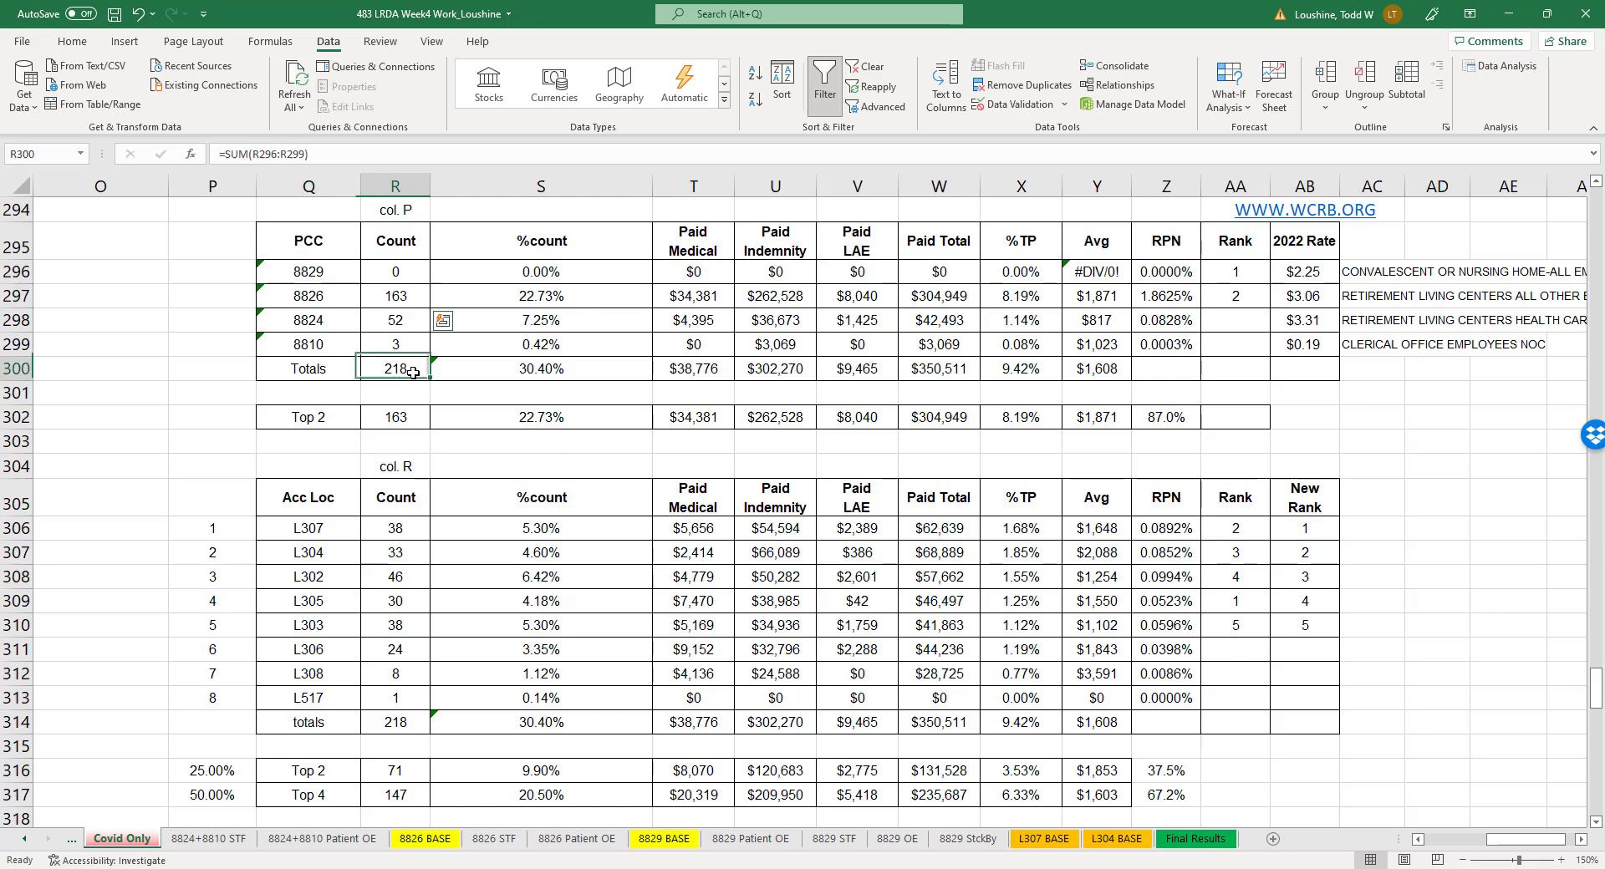
pyautogui.click(412, 394)
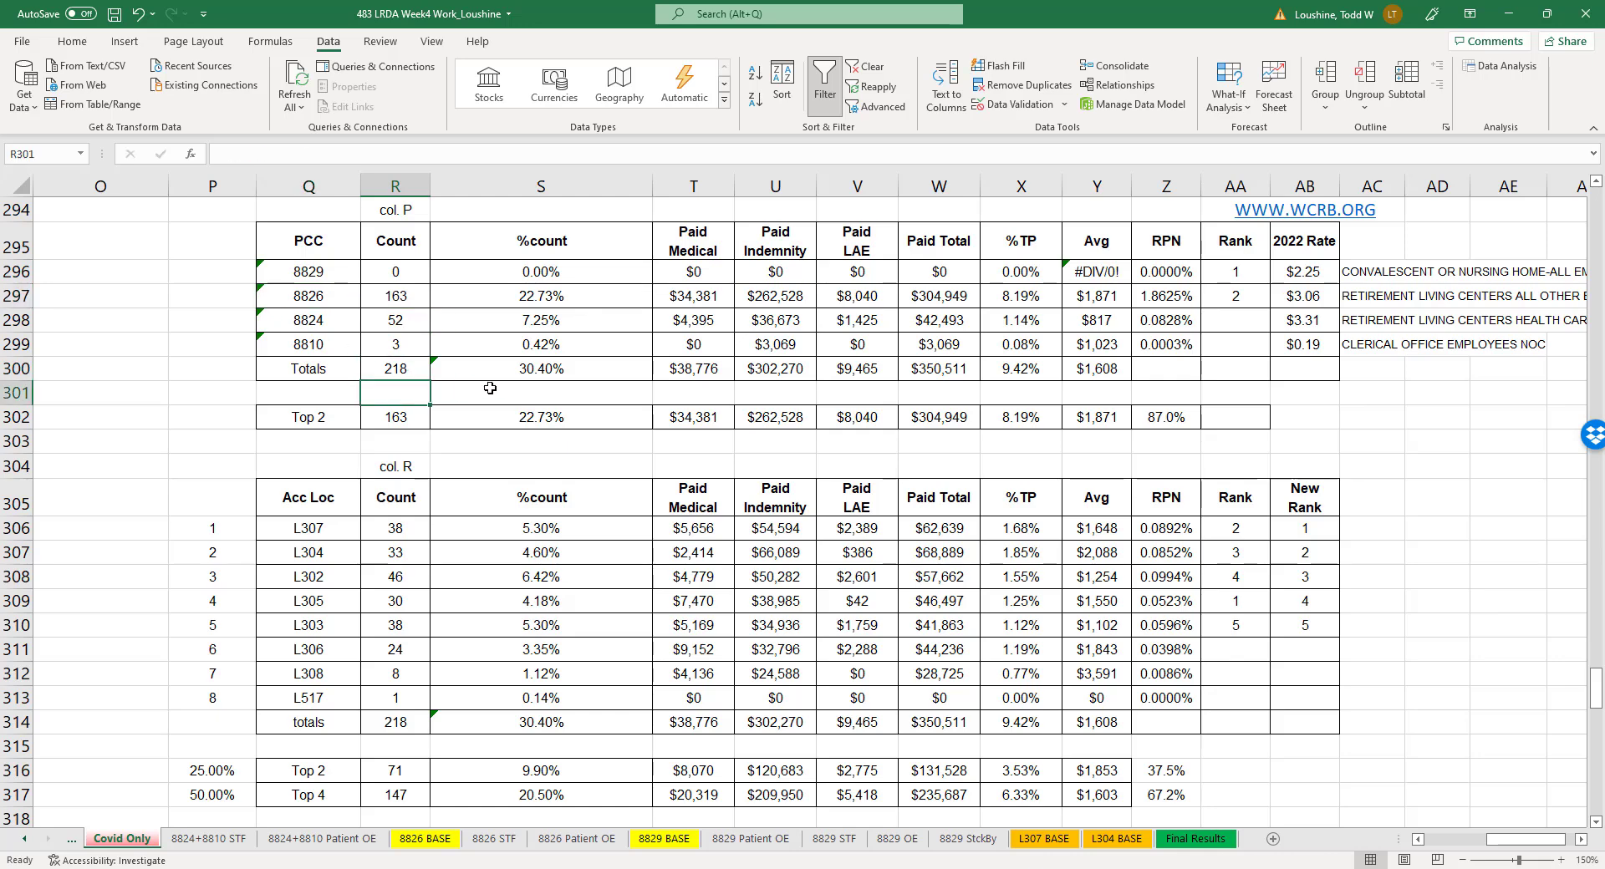
pyautogui.write('=')
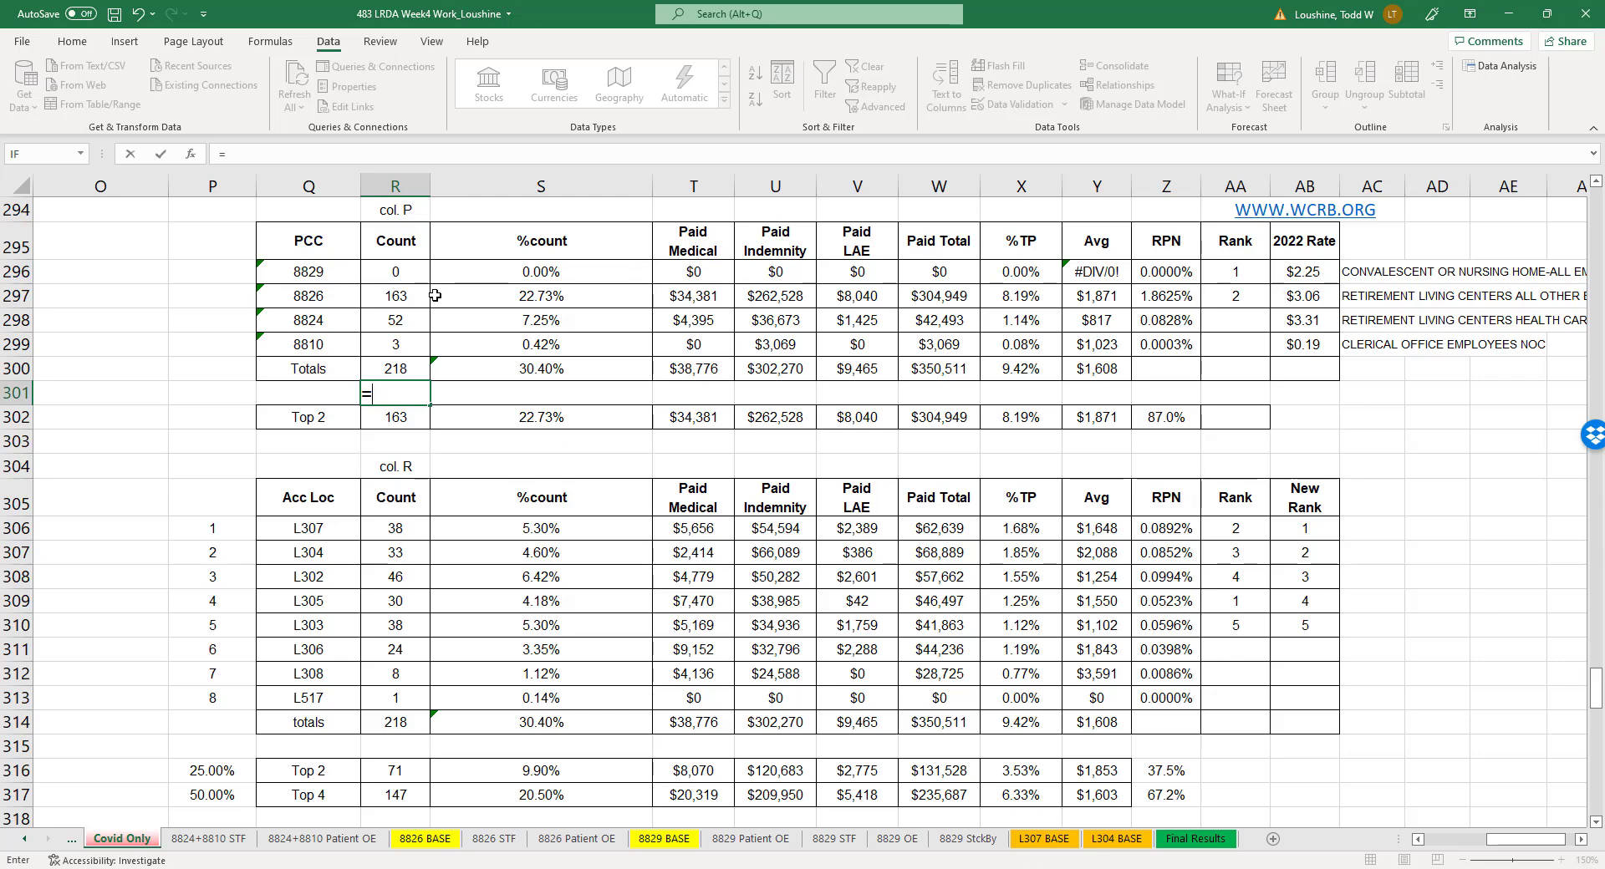
pyautogui.click(393, 296)
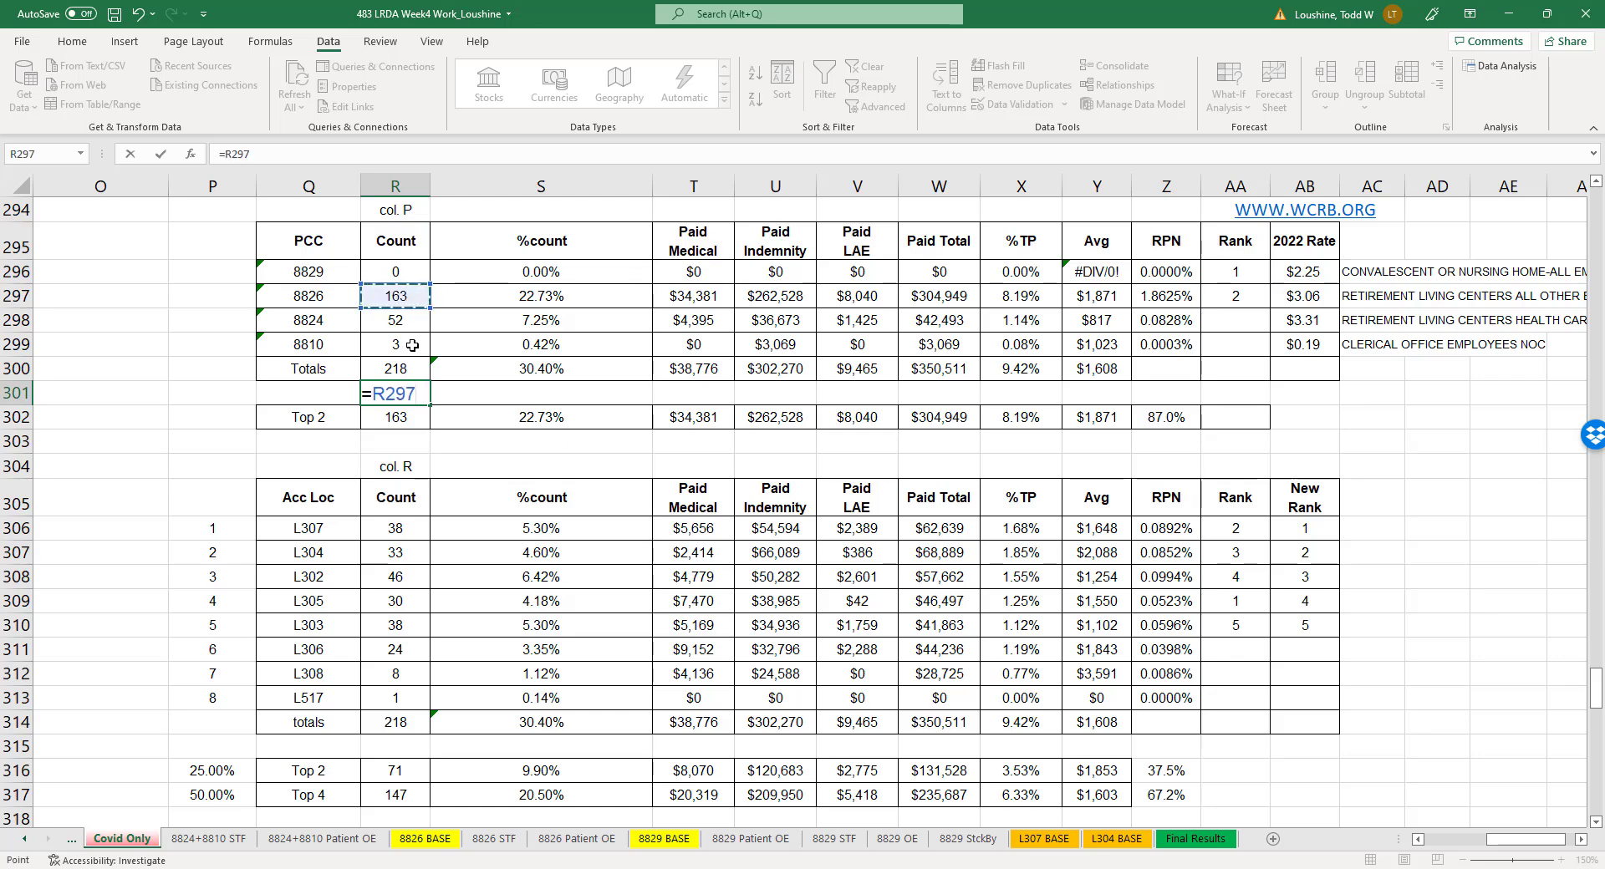
pyautogui.write('/')
pyautogui.click(421, 375)
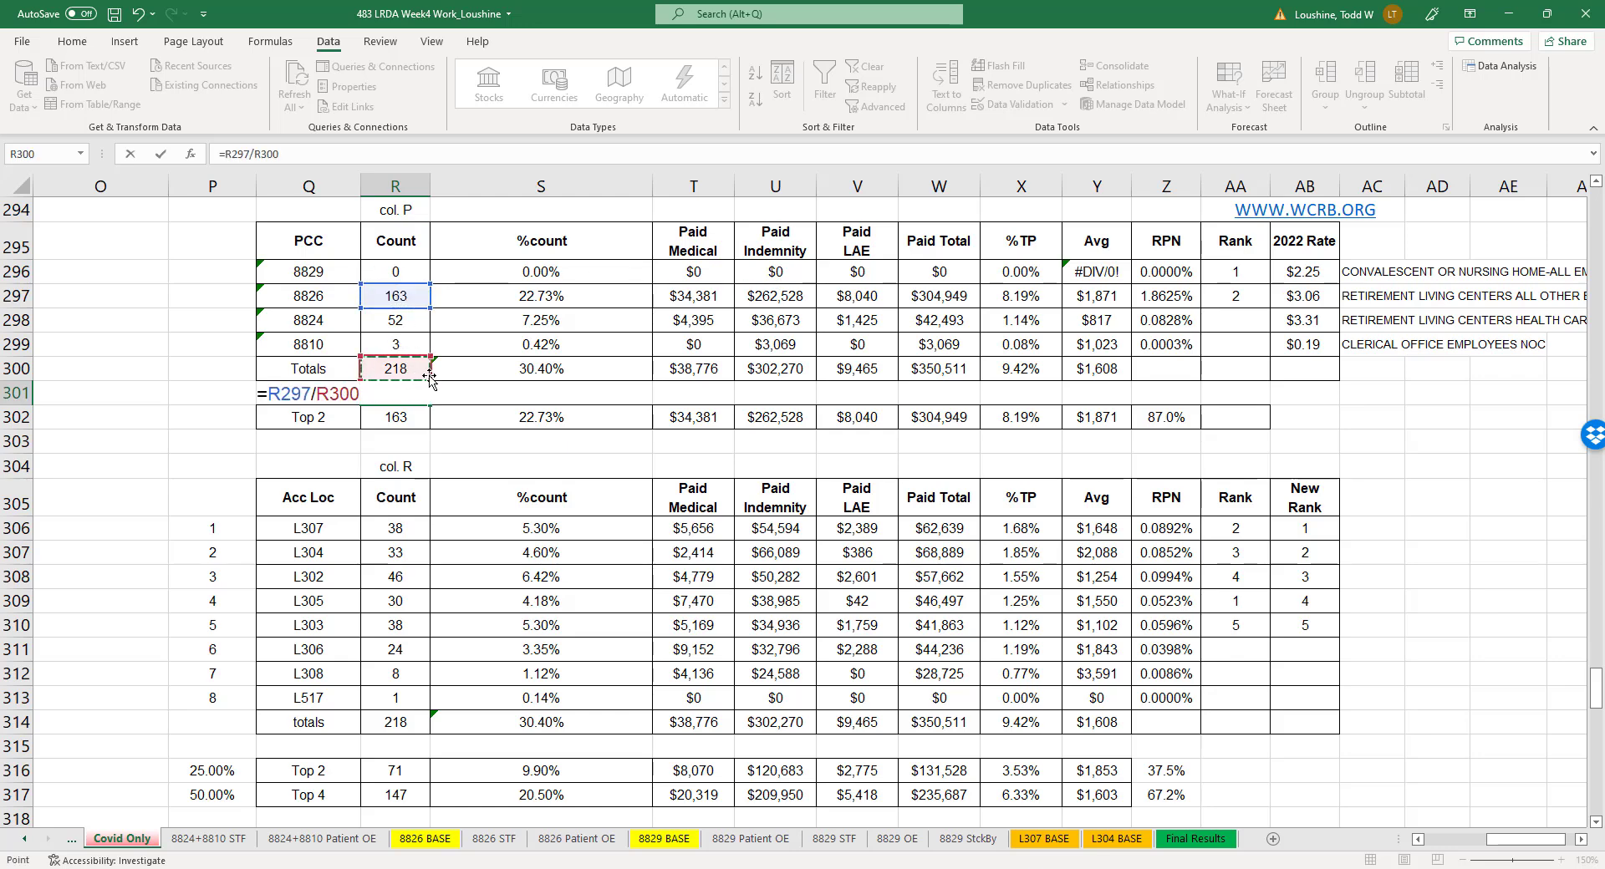
pyautogui.press('Return')
pyautogui.click(412, 392)
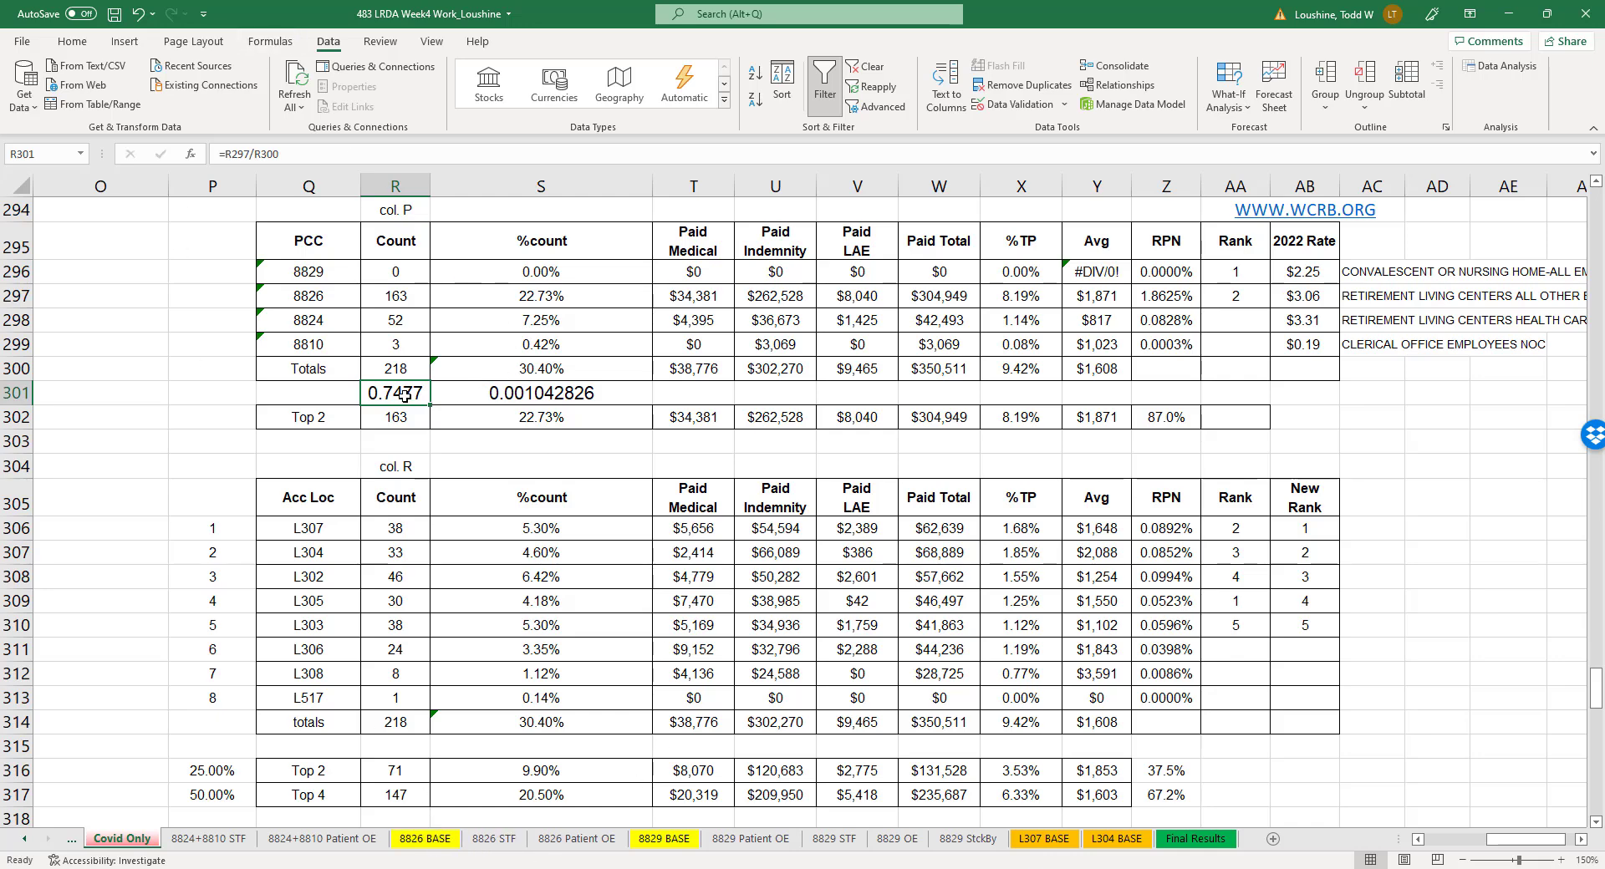
pyautogui.press('Delete')
pyautogui.click(529, 394)
pyautogui.press('Delete')
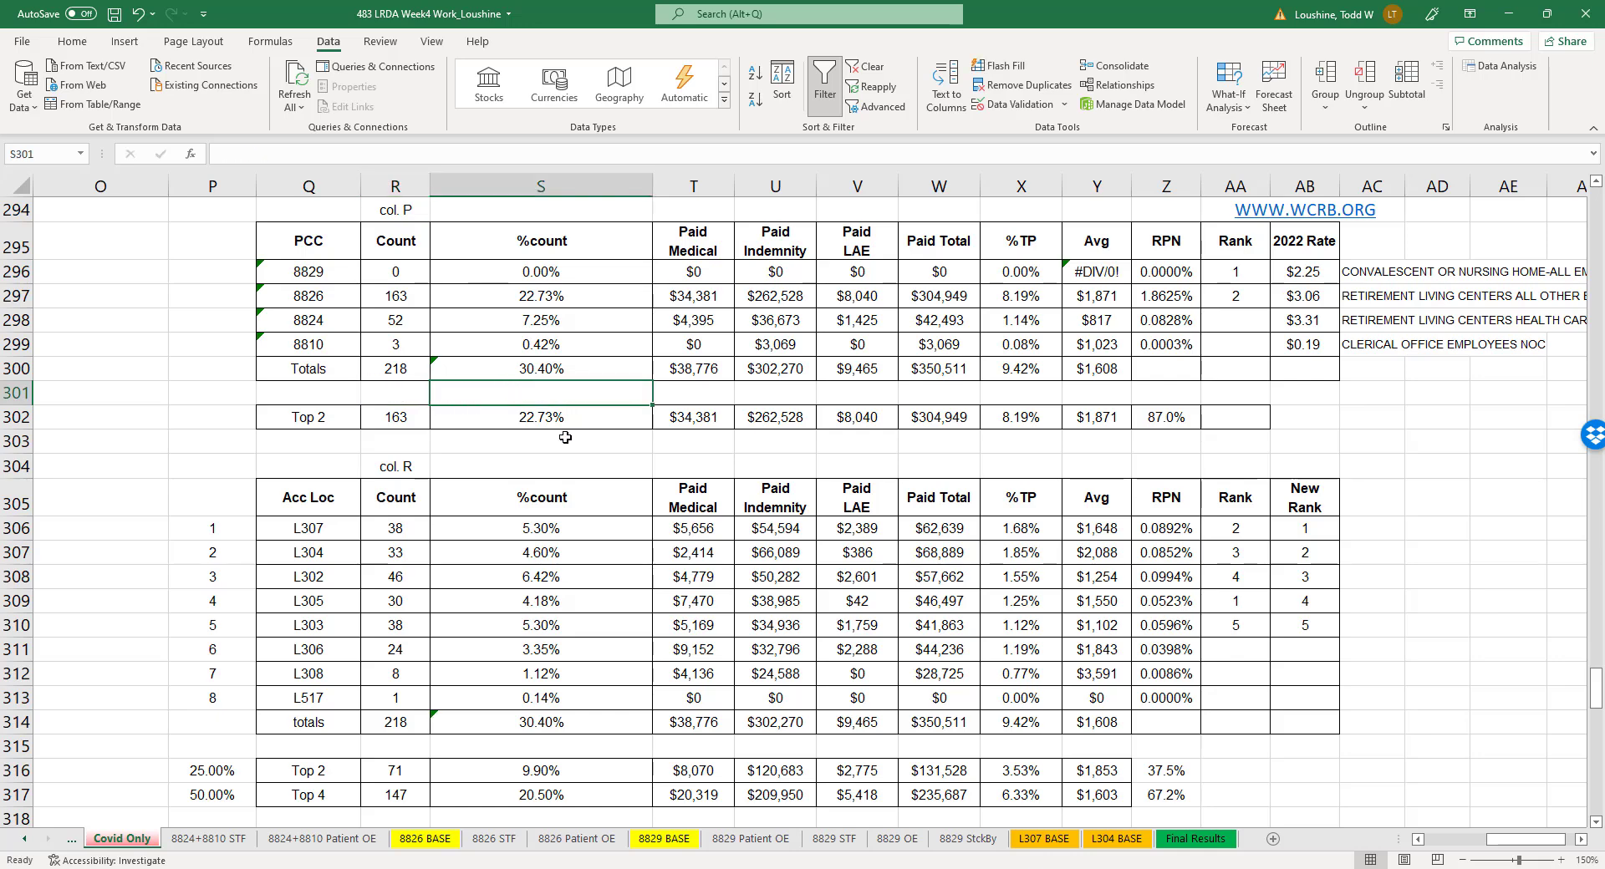
# - Examine the Covid claim counts by class code and the Top 2 accident locations' RPN share formula
pyautogui.click(400, 276)
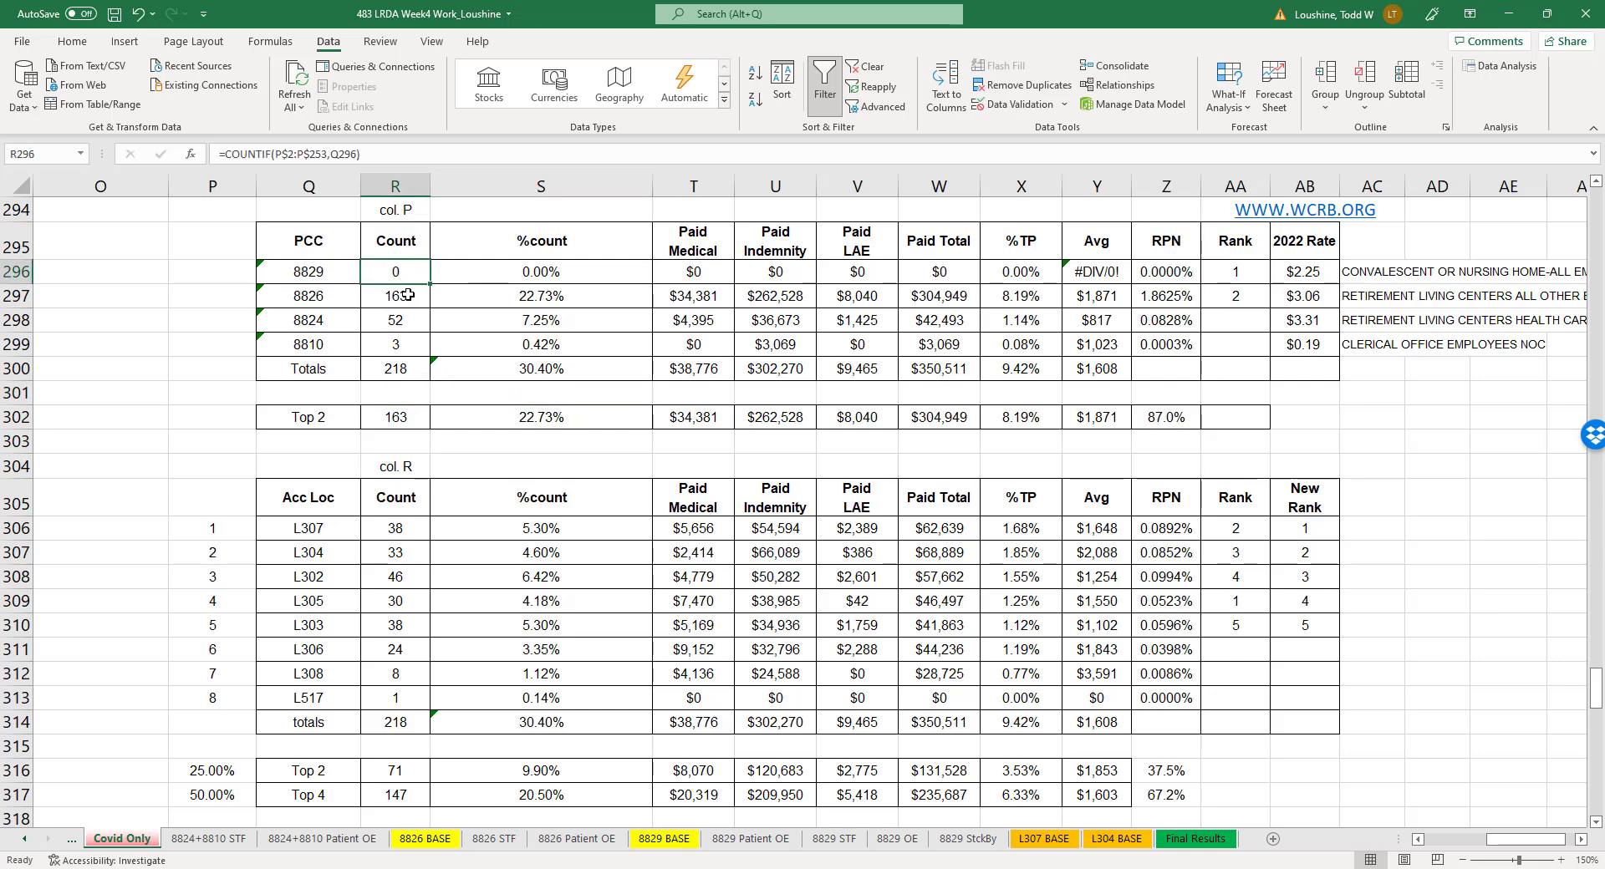
pyautogui.click(408, 294)
pyautogui.click(404, 324)
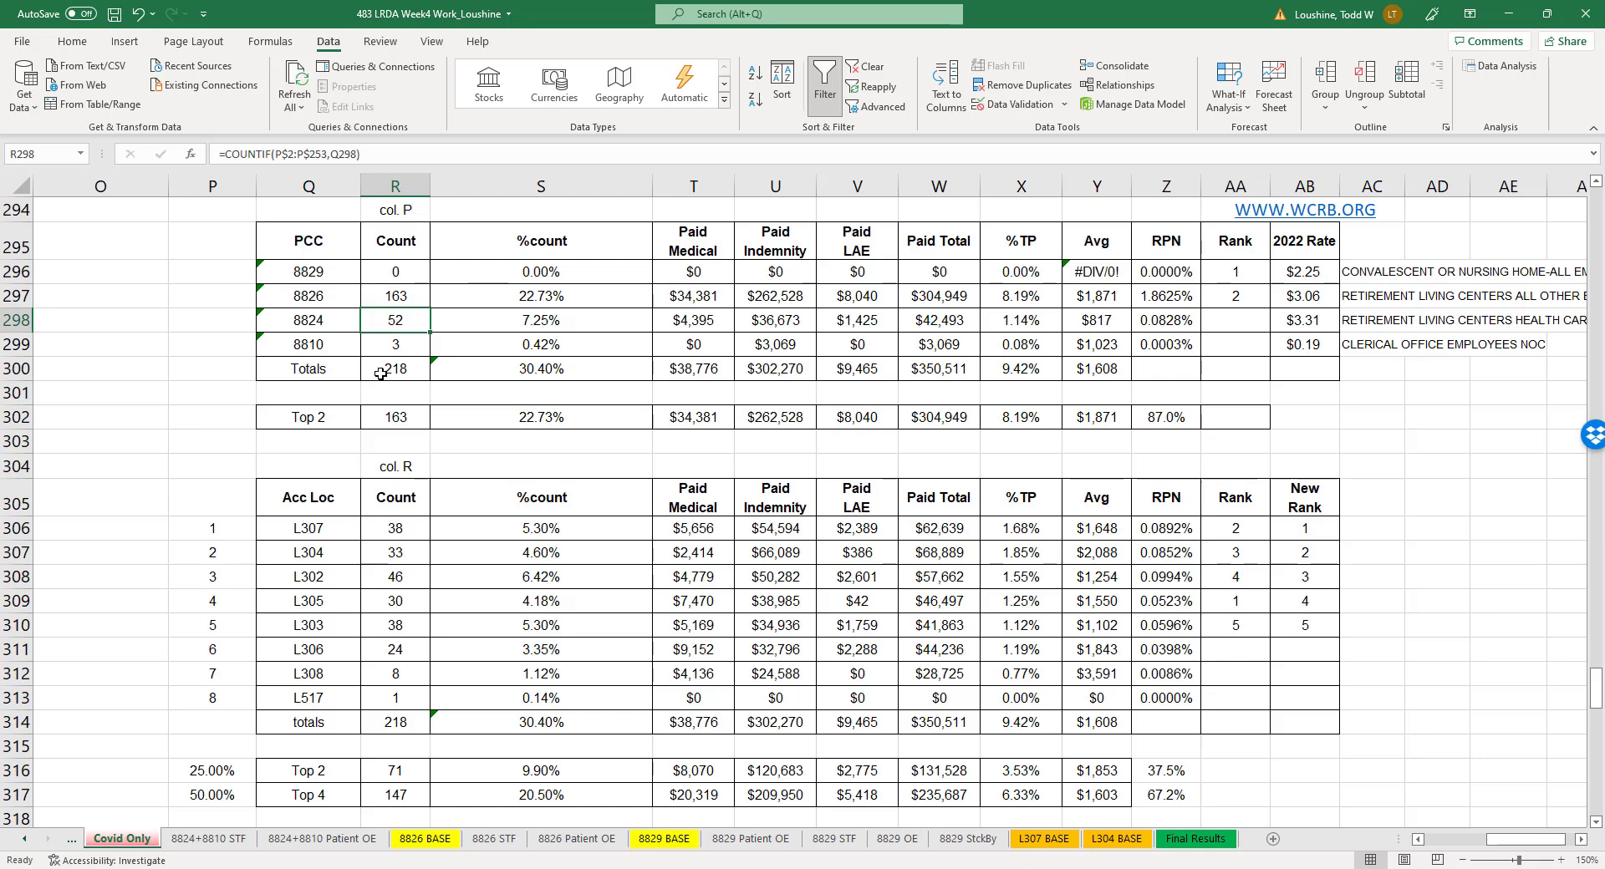
pyautogui.click(172, 528)
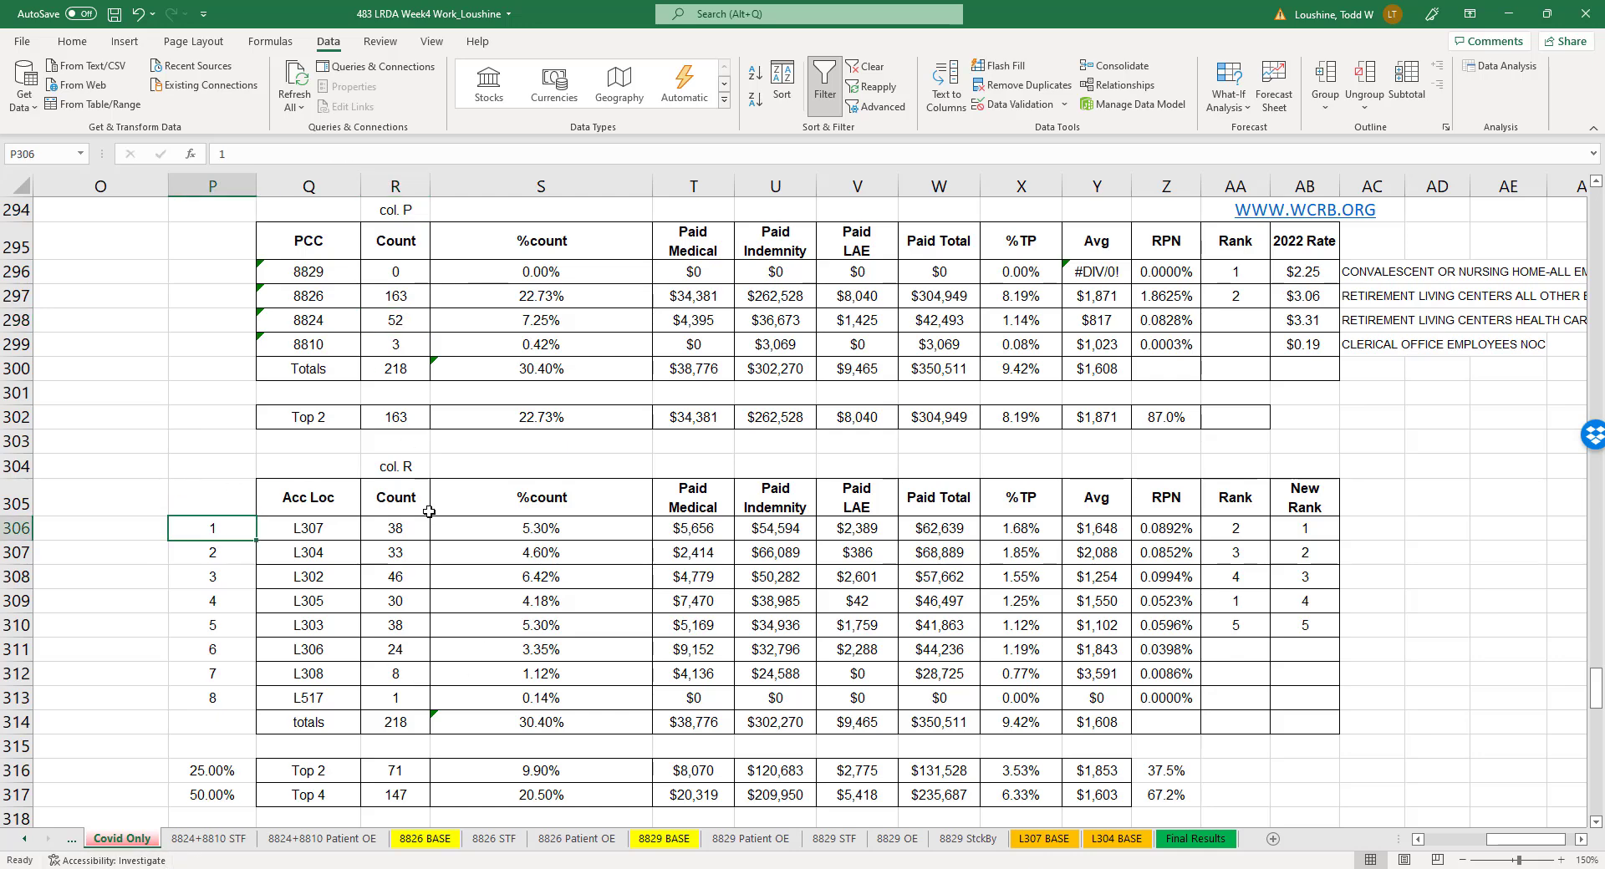
pyautogui.scroll(-2, 461, 514)
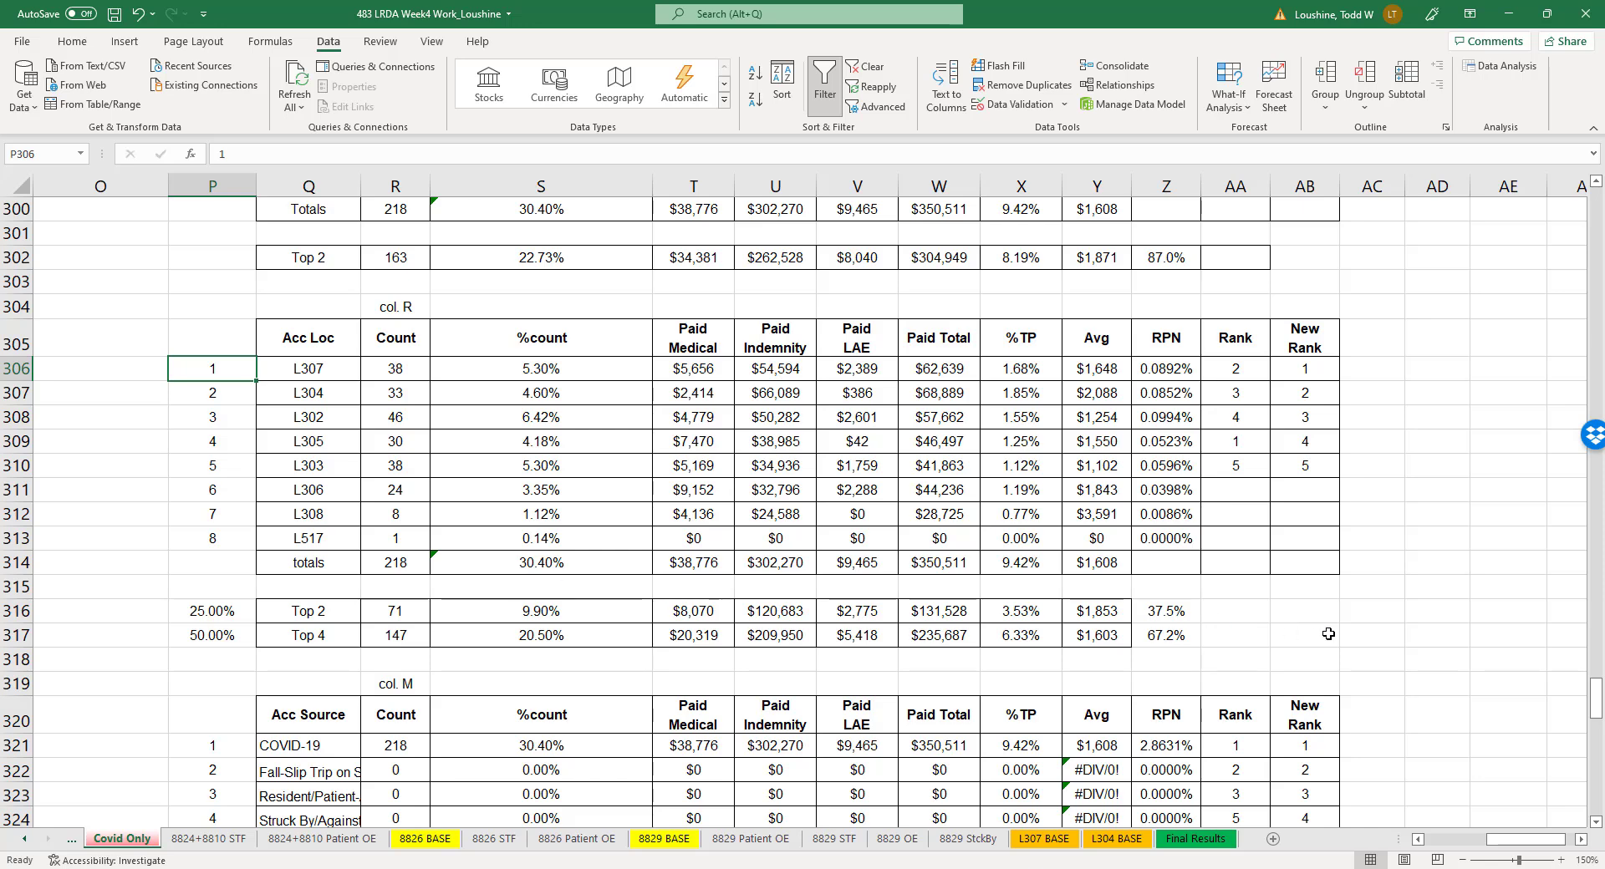
pyautogui.scroll(-1, 1328, 634)
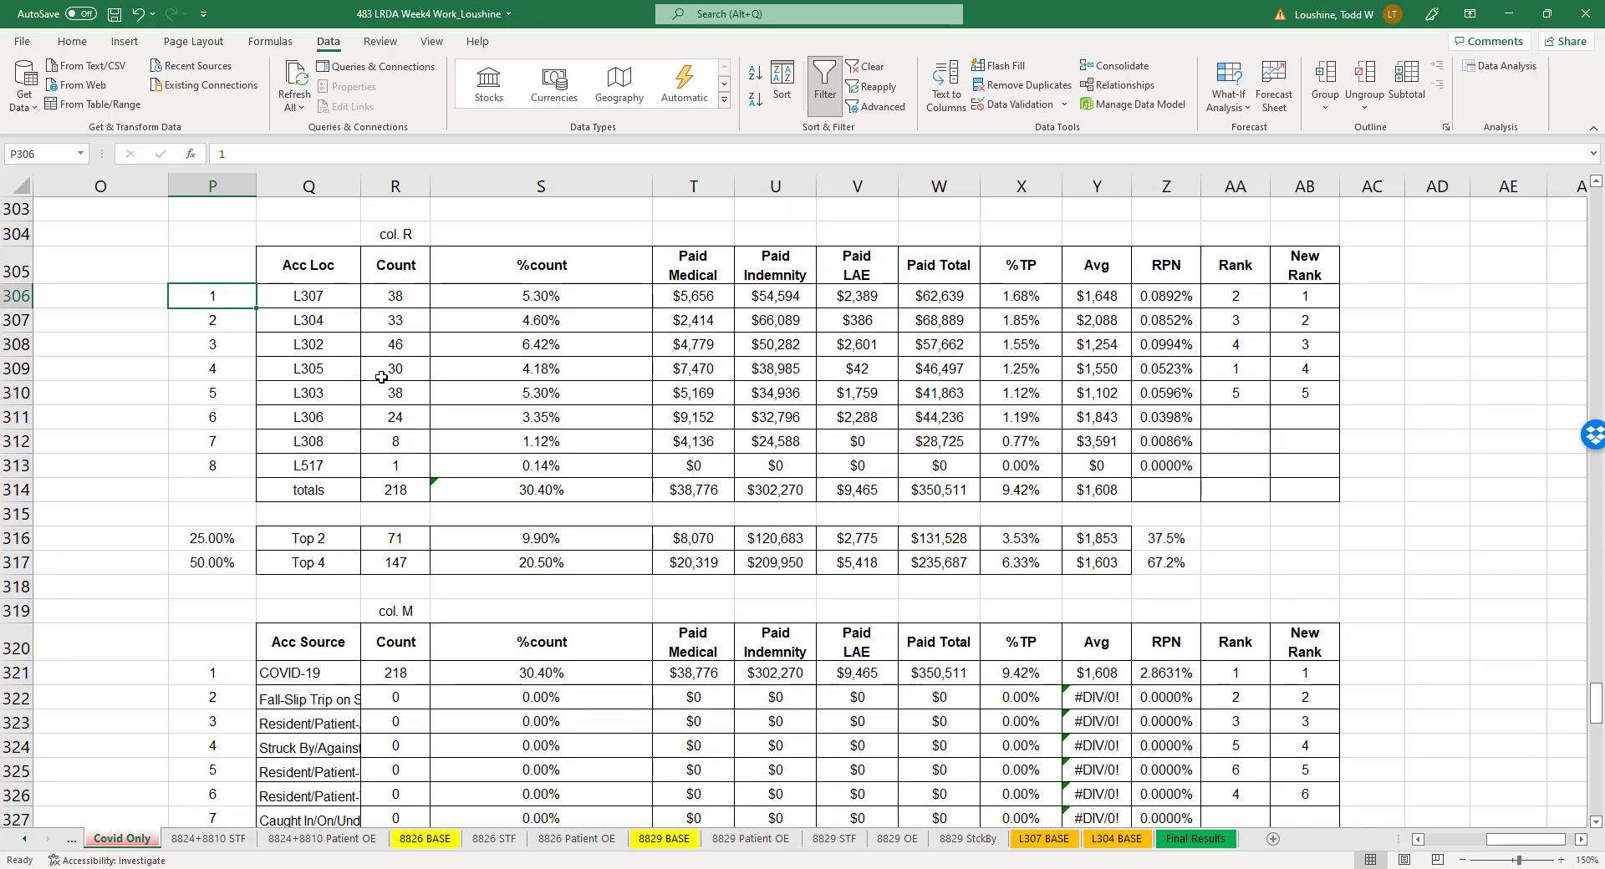
pyautogui.click(321, 543)
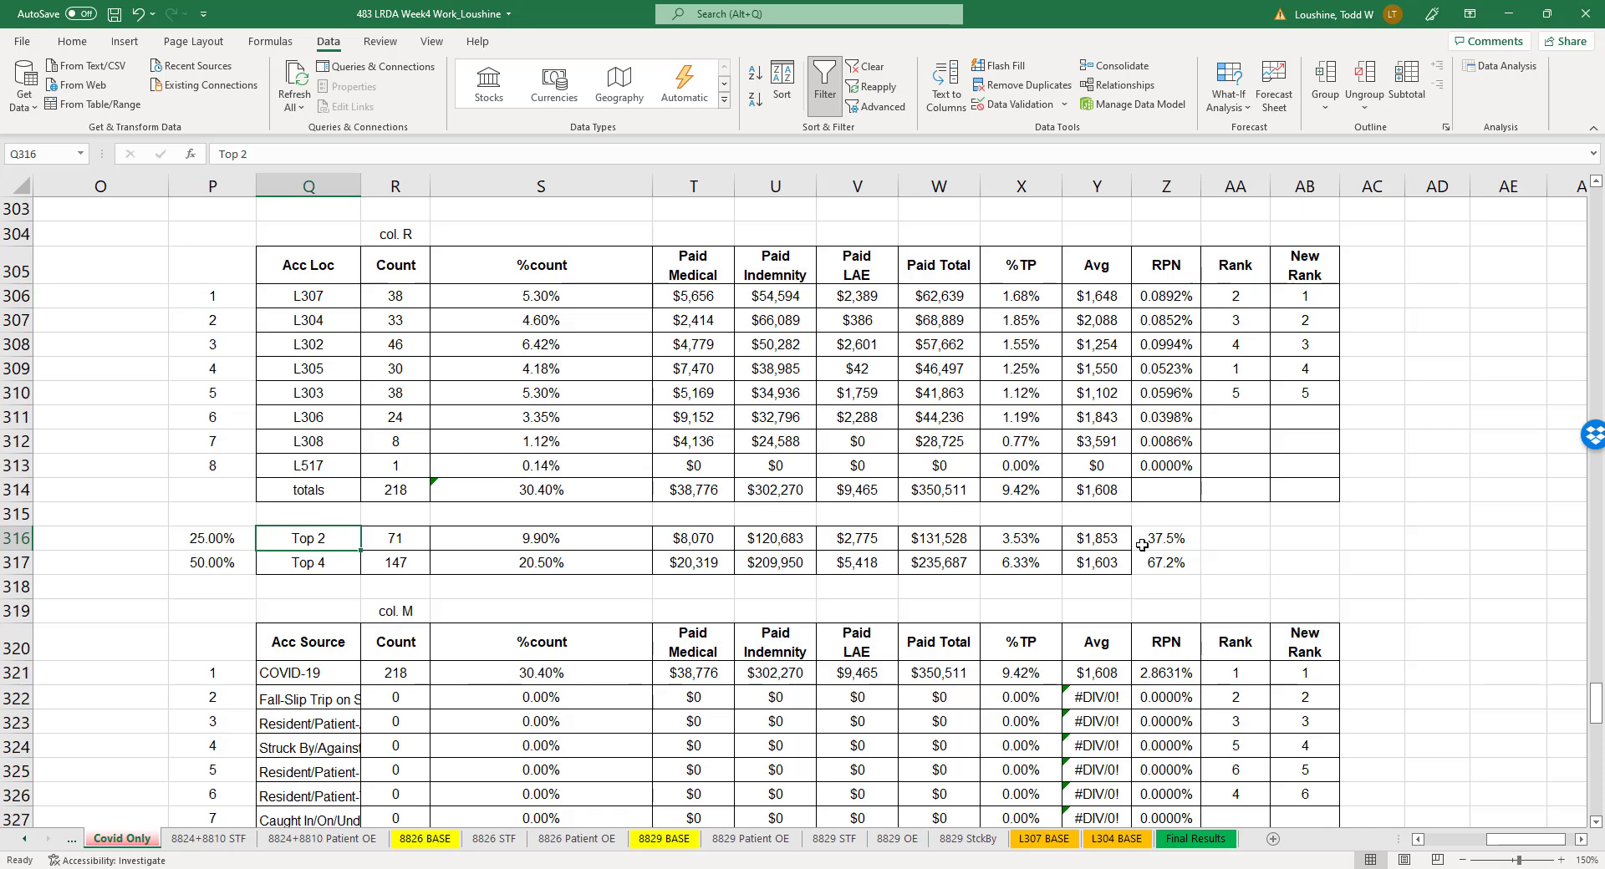
pyautogui.click(1188, 541)
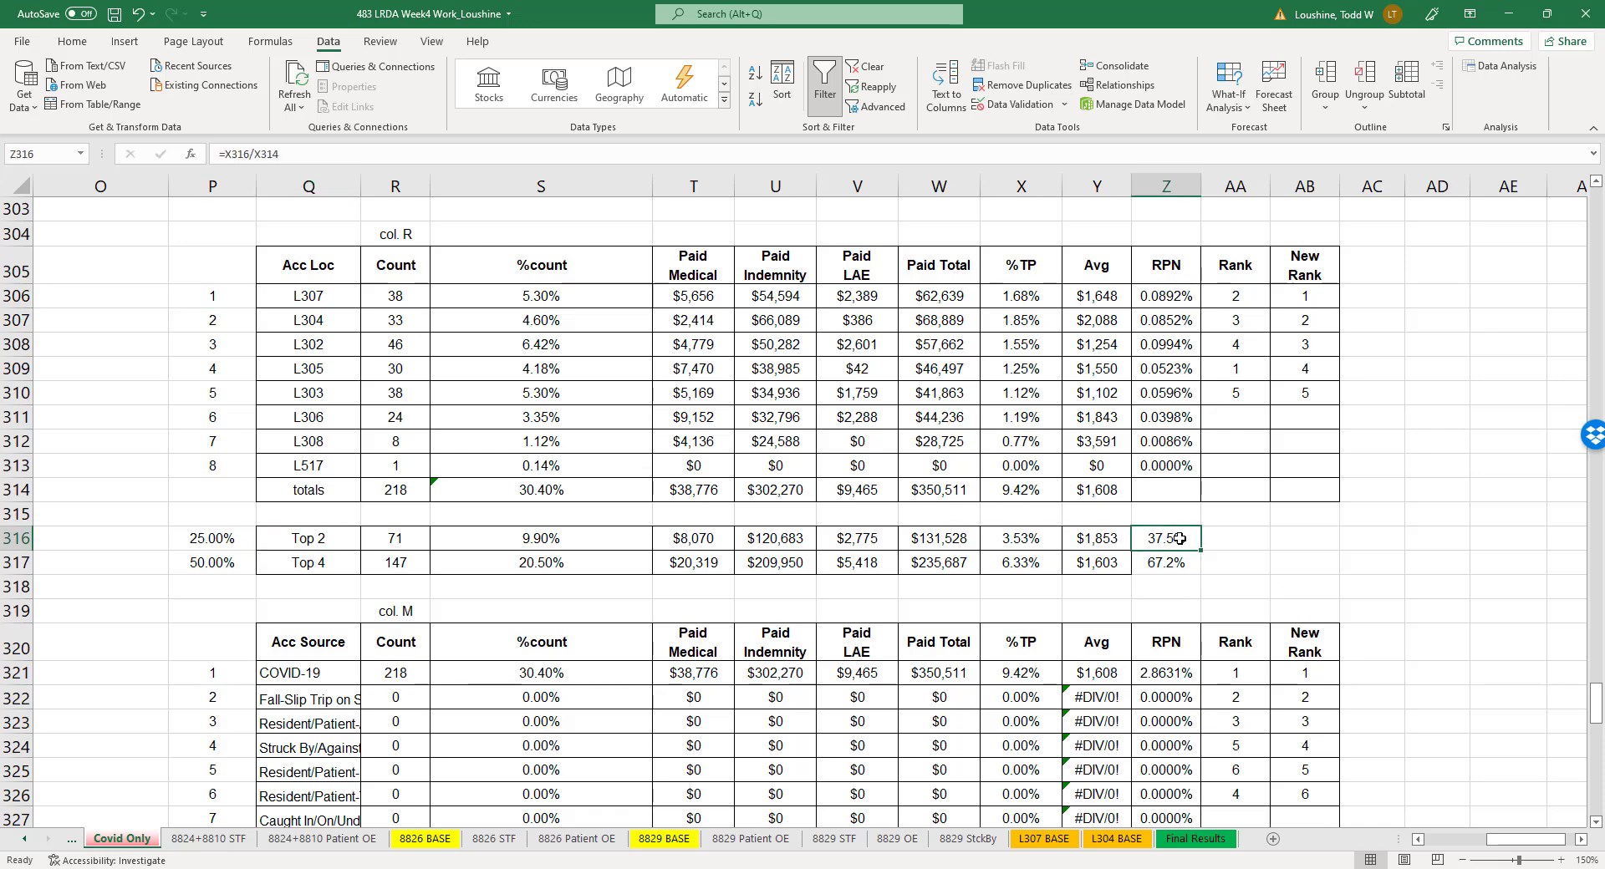
pyautogui.doubleClick(1179, 538)
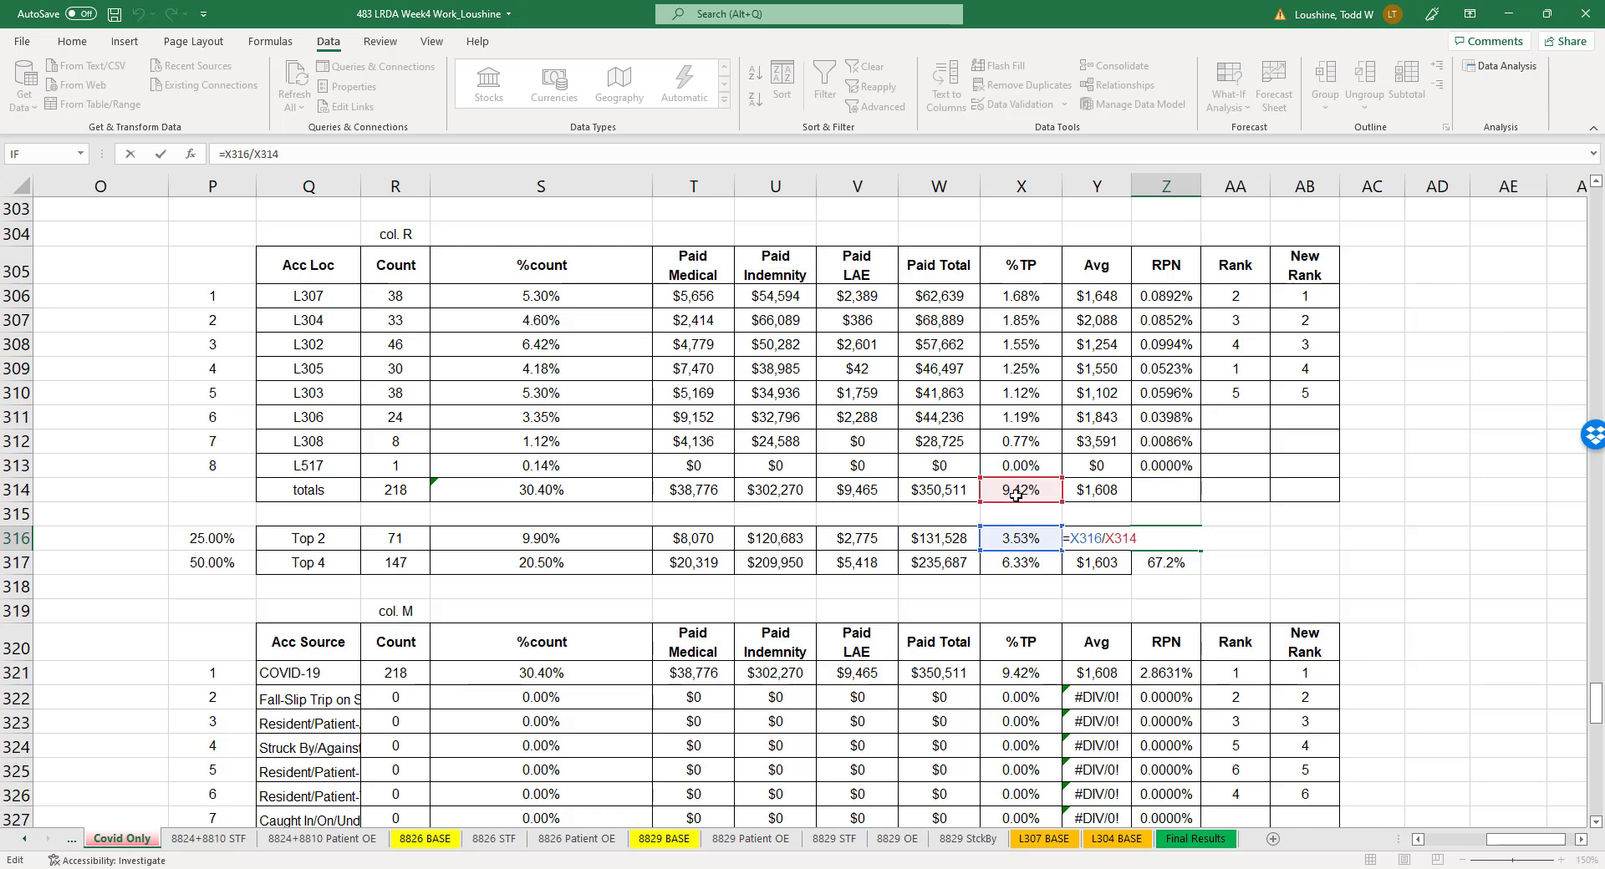
pyautogui.press('Return')
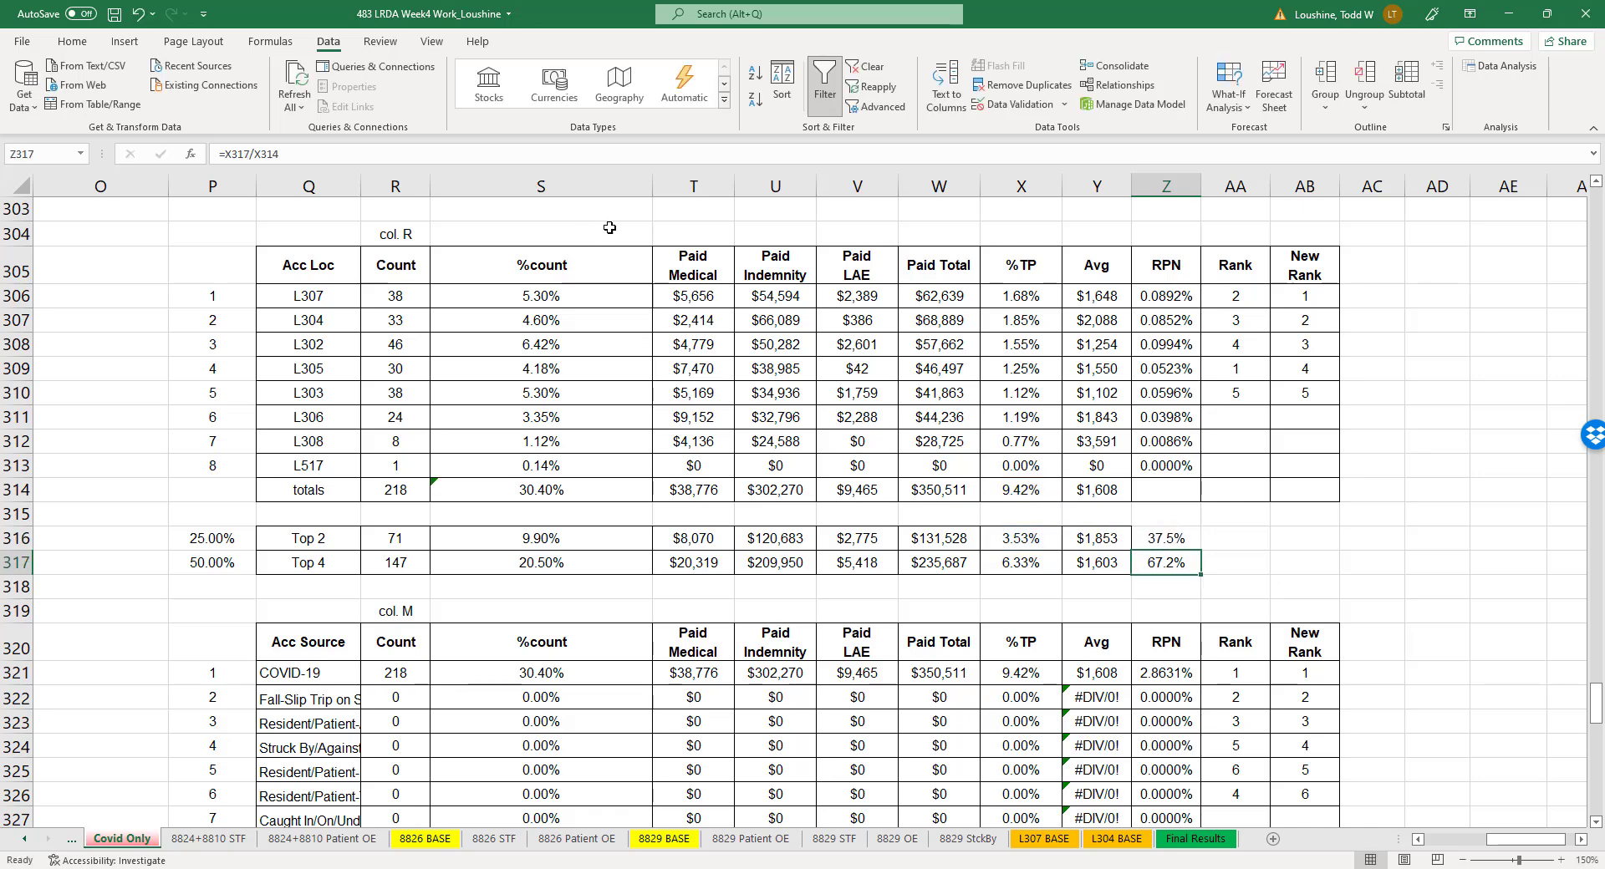
# - Narrow the %count column on the Covid Only sheet to fit its percentages, and select the Top 4 locations' RPN share
pyautogui.moveTo(652, 186); pyautogui.dragTo(505, 186)
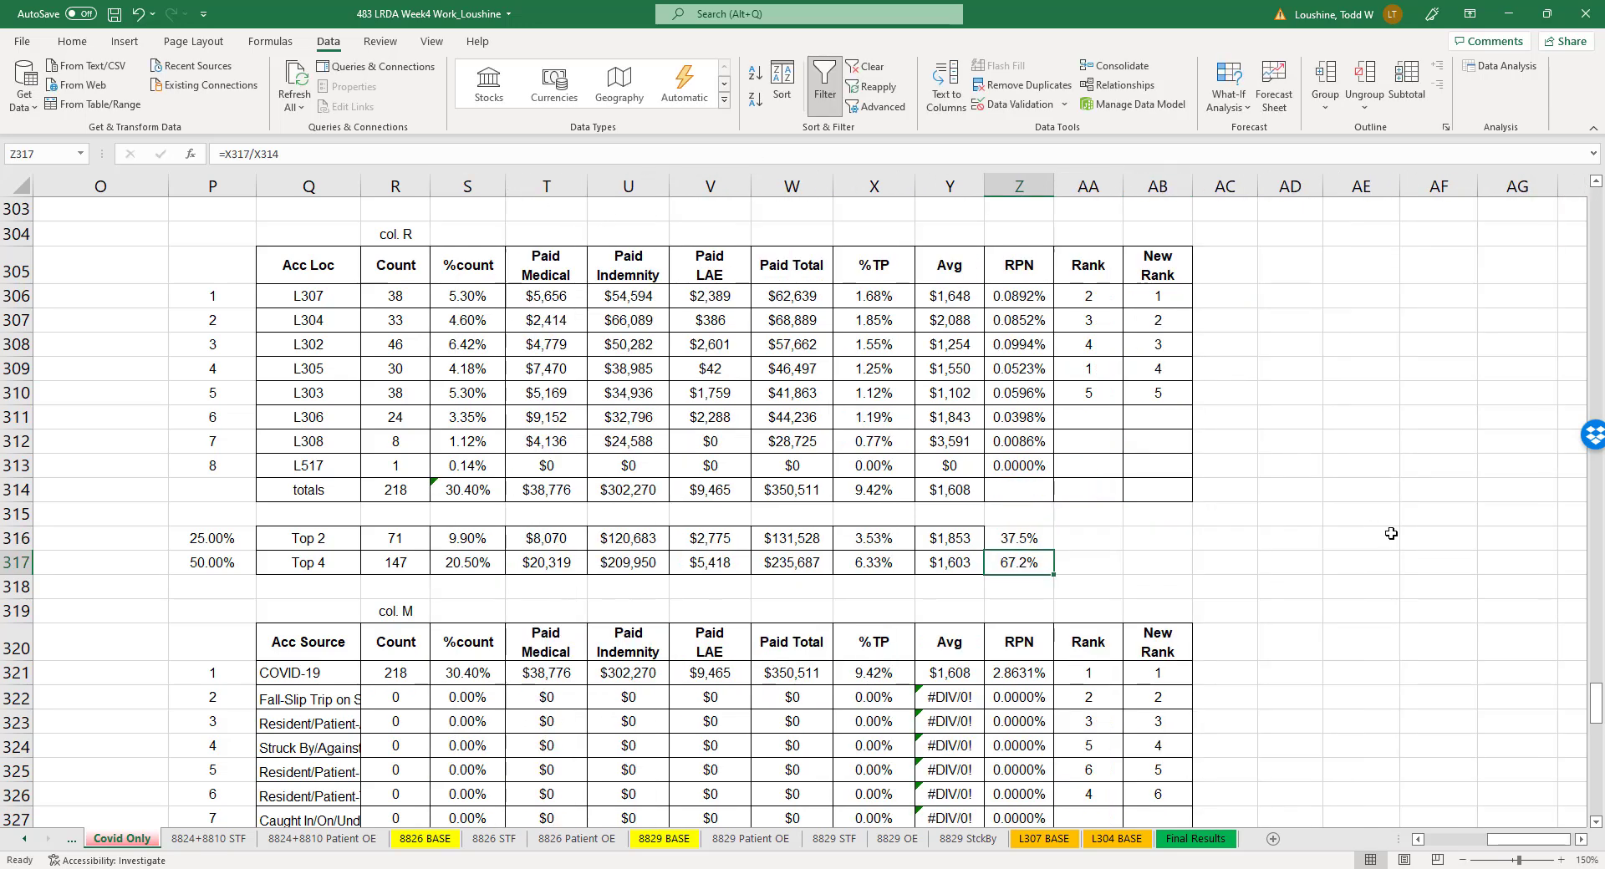
pyautogui.click(1297, 536)
pyautogui.click(1012, 563)
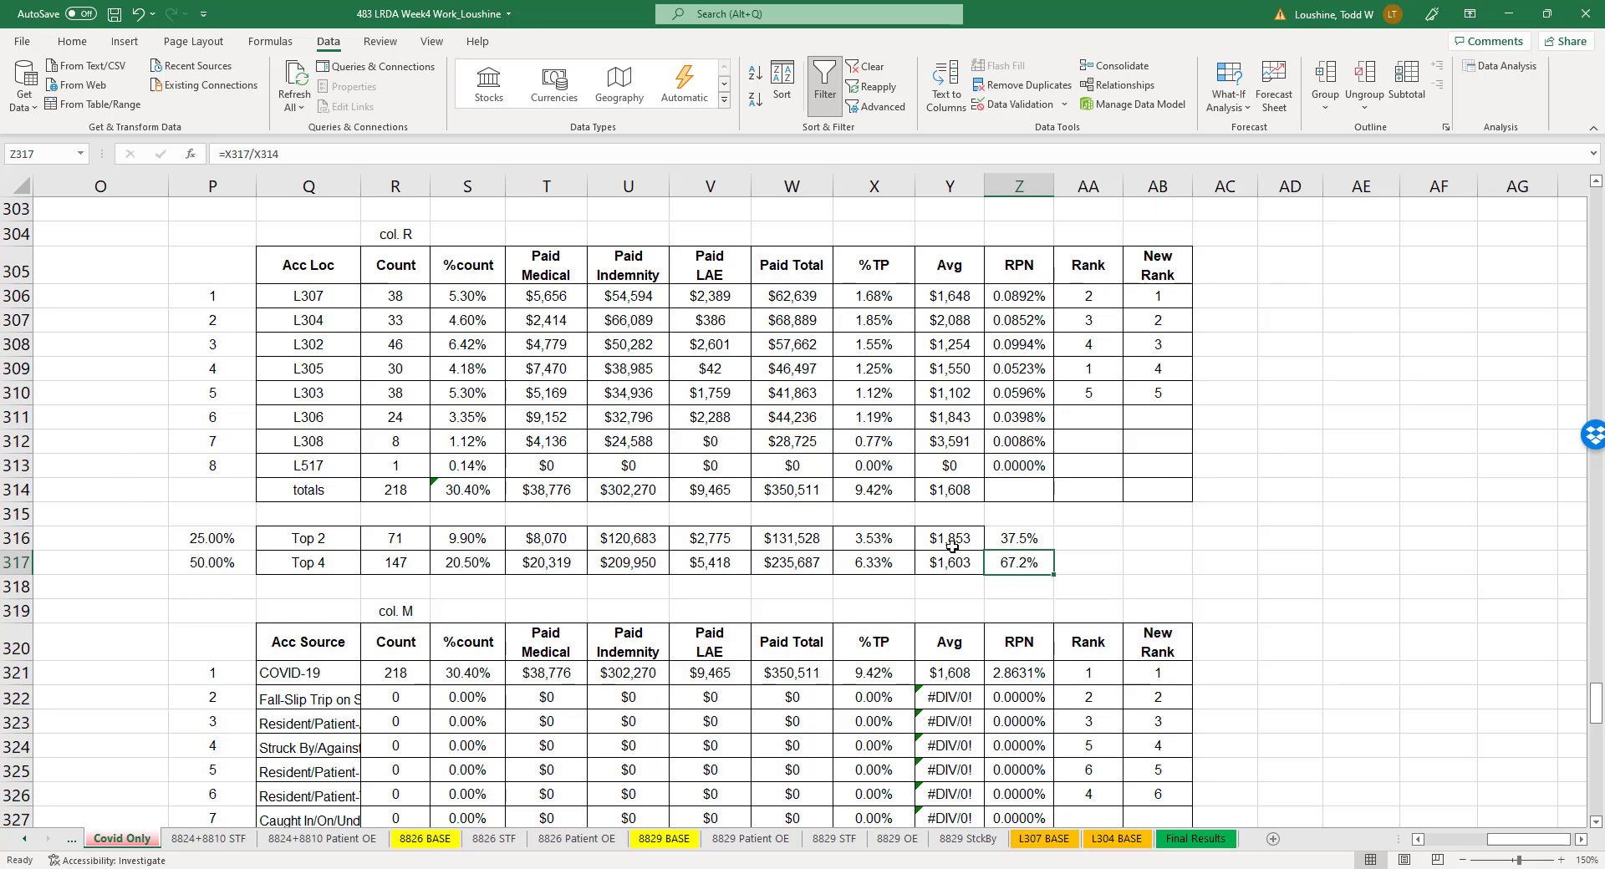
# - Look through the Covid Only sheet's accident source, new cause code, outlier claim and yearly tables
pyautogui.click(1161, 464)
pyautogui.scroll(-4, 604, 617)
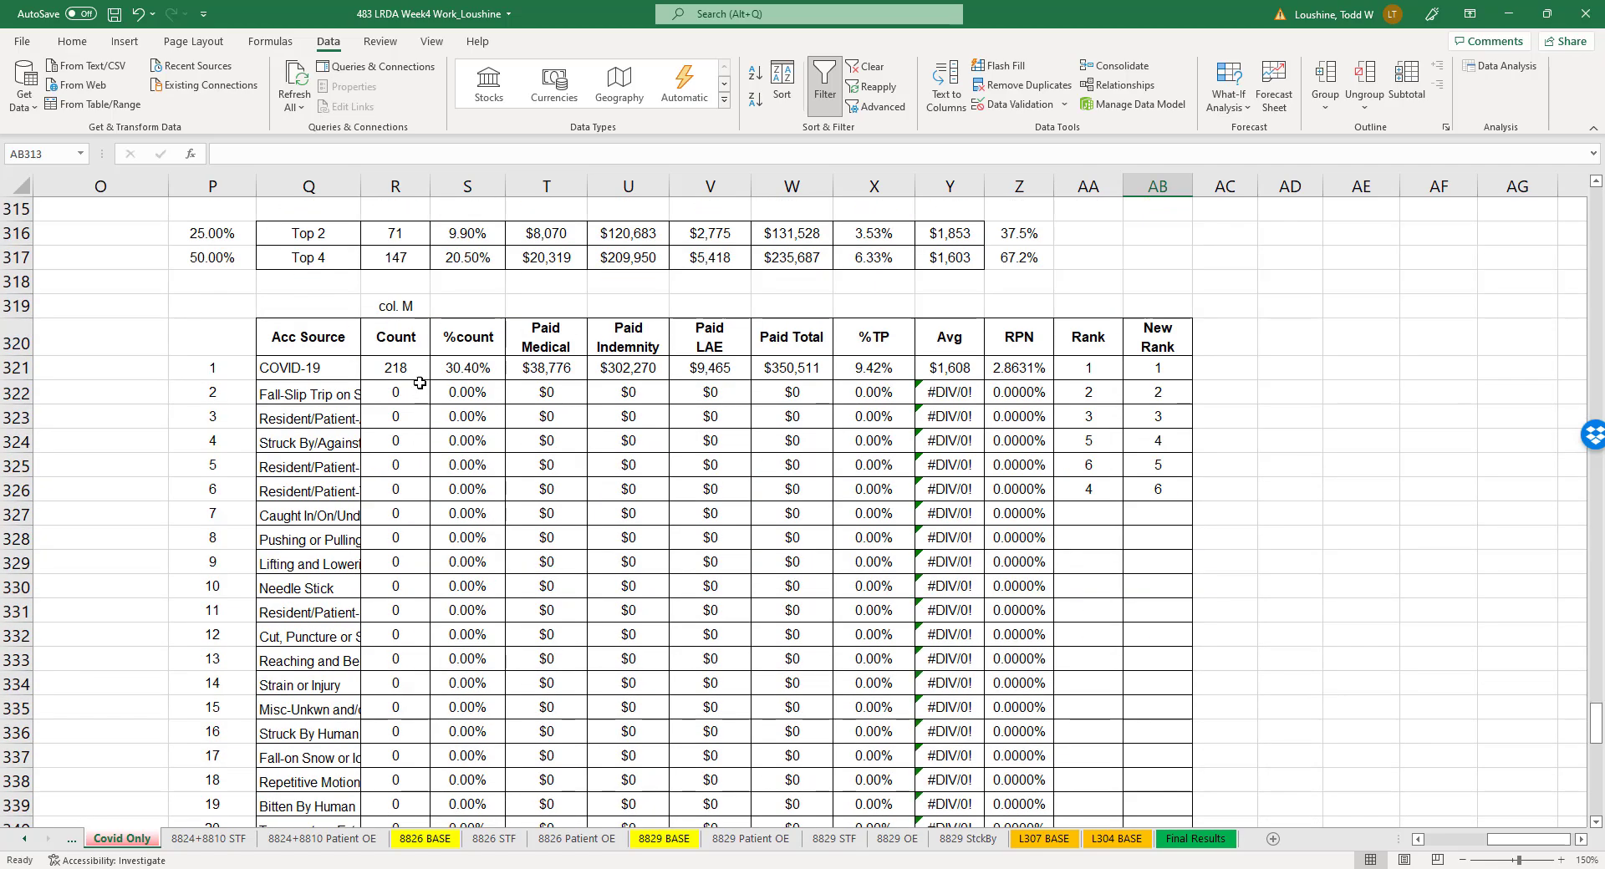
pyautogui.scroll(-14, 542, 651)
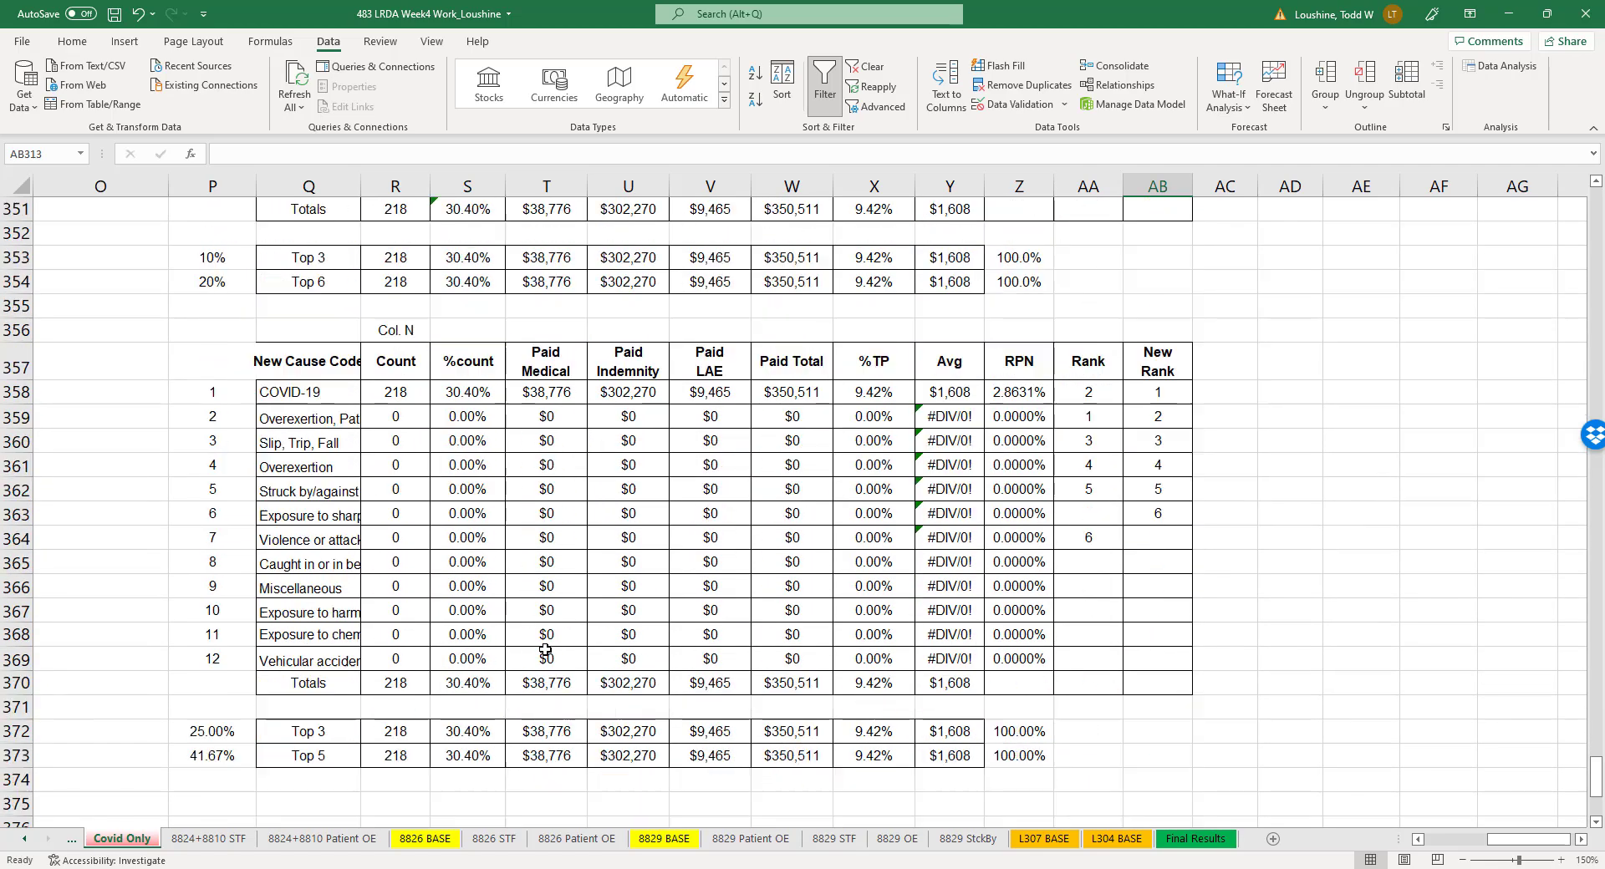
pyautogui.scroll(-3, 482, 640)
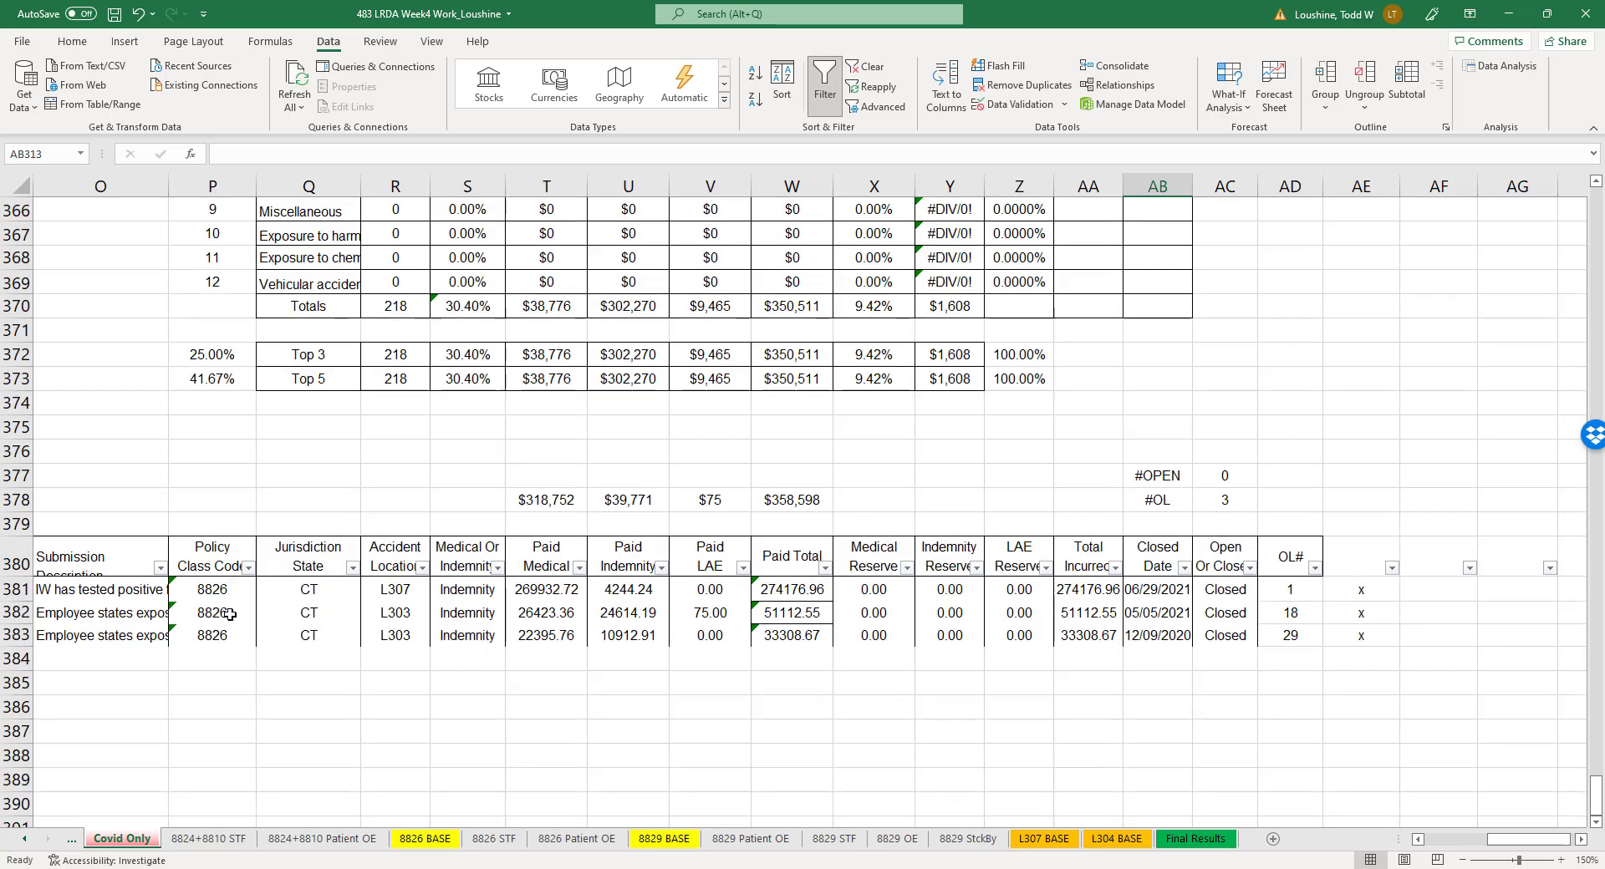
pyautogui.scroll(10, 351, 616)
pyautogui.scroll(16, 371, 602)
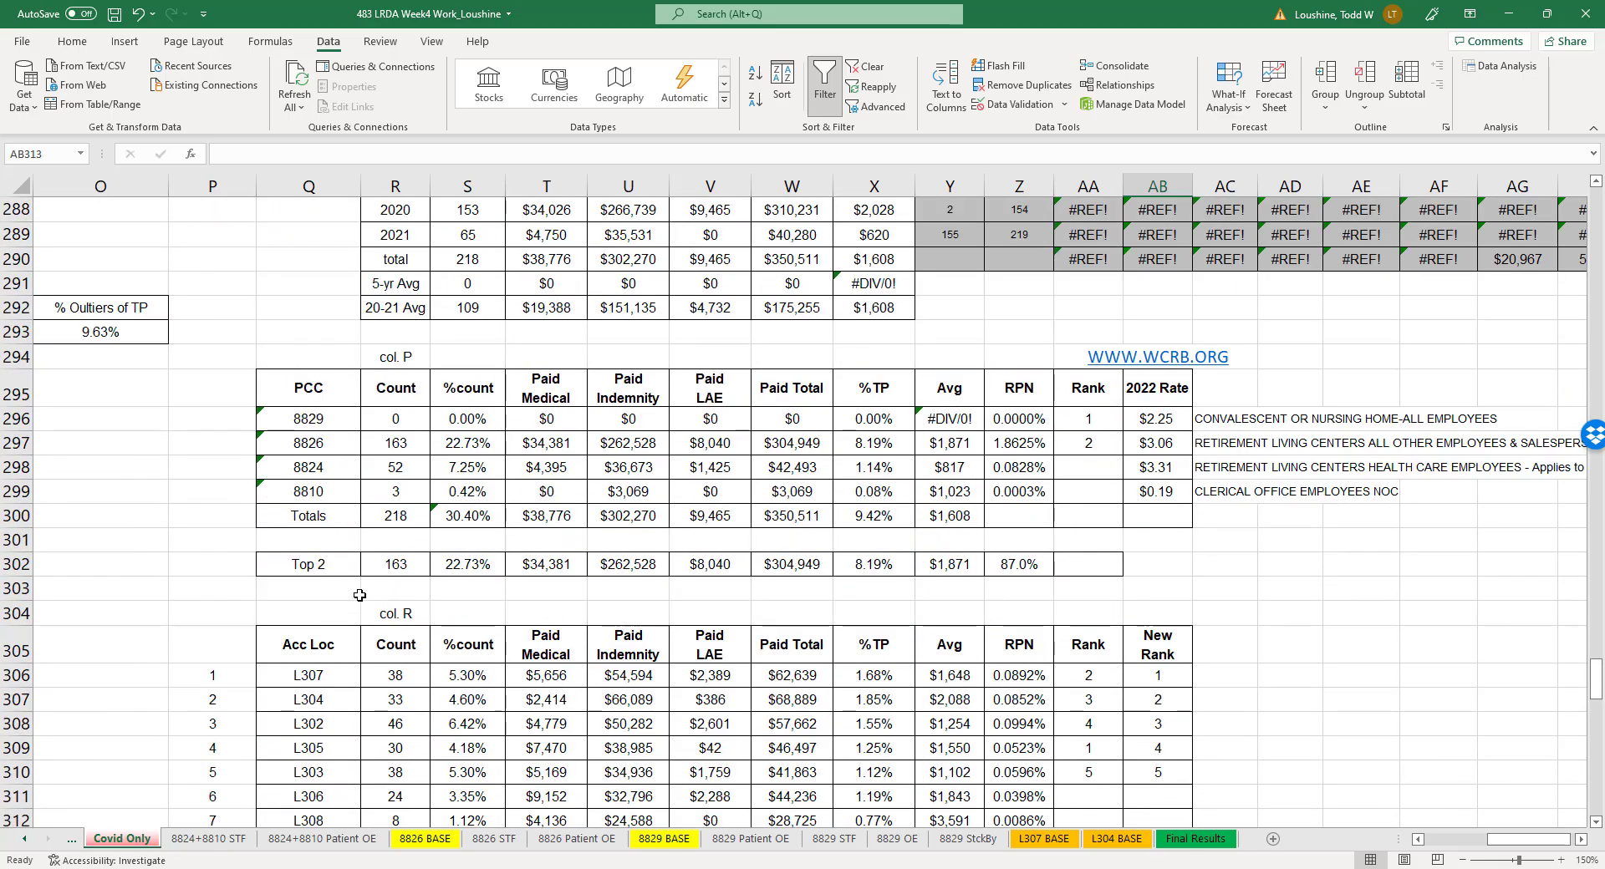
pyautogui.scroll(-2, 360, 595)
pyautogui.scroll(6, 468, 552)
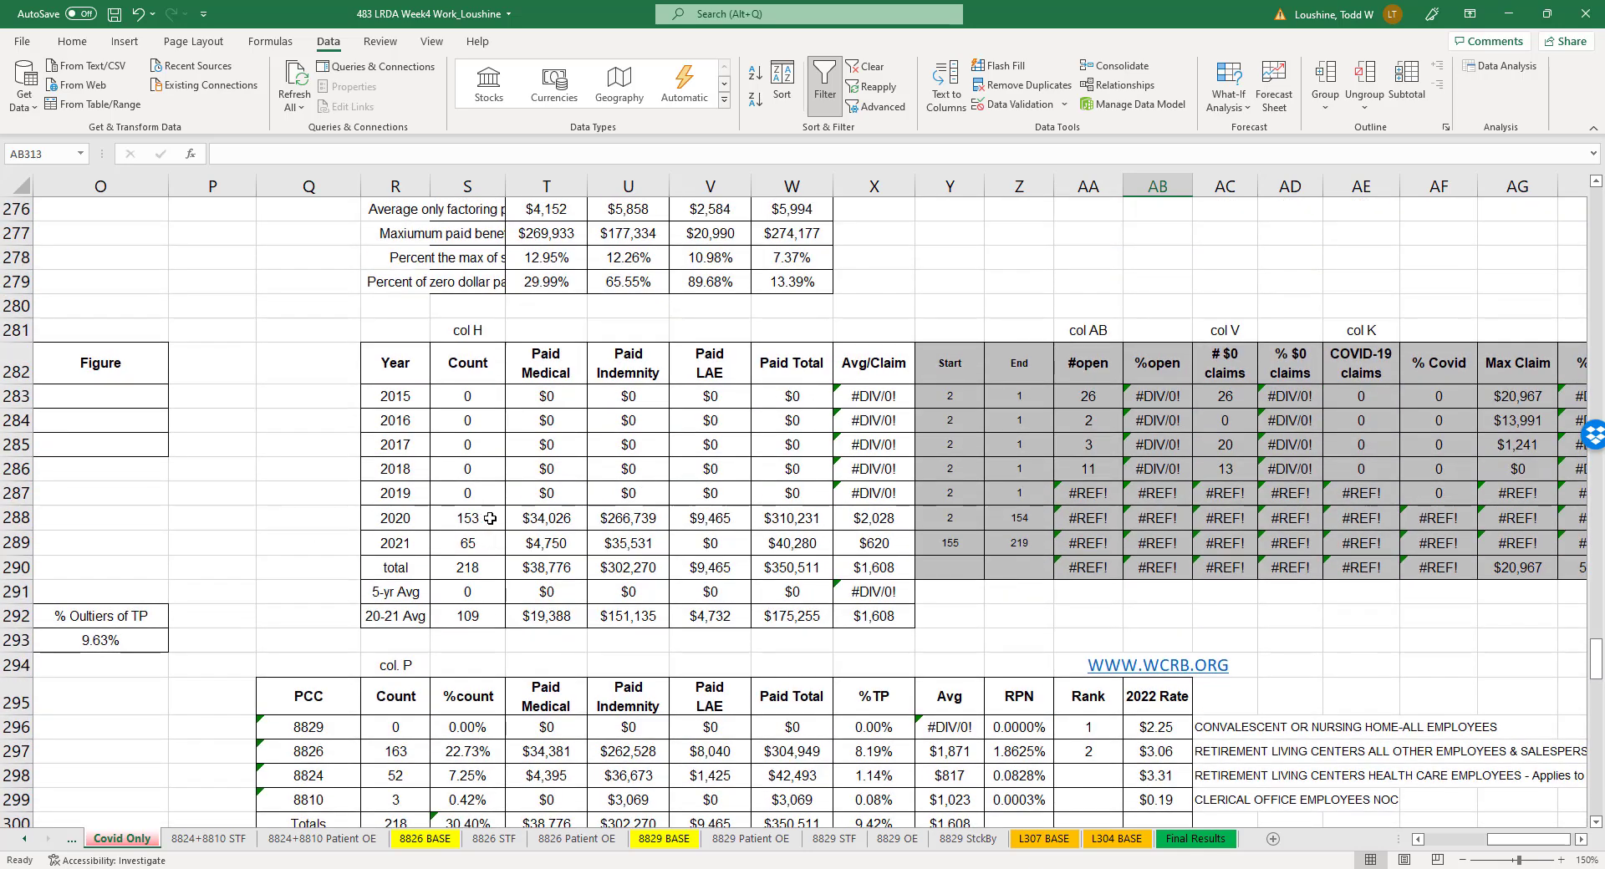
# - Examine the 2020 and 2021 claim counts and paid totals in the Covid Only sheet's yearly table
pyautogui.click(490, 518)
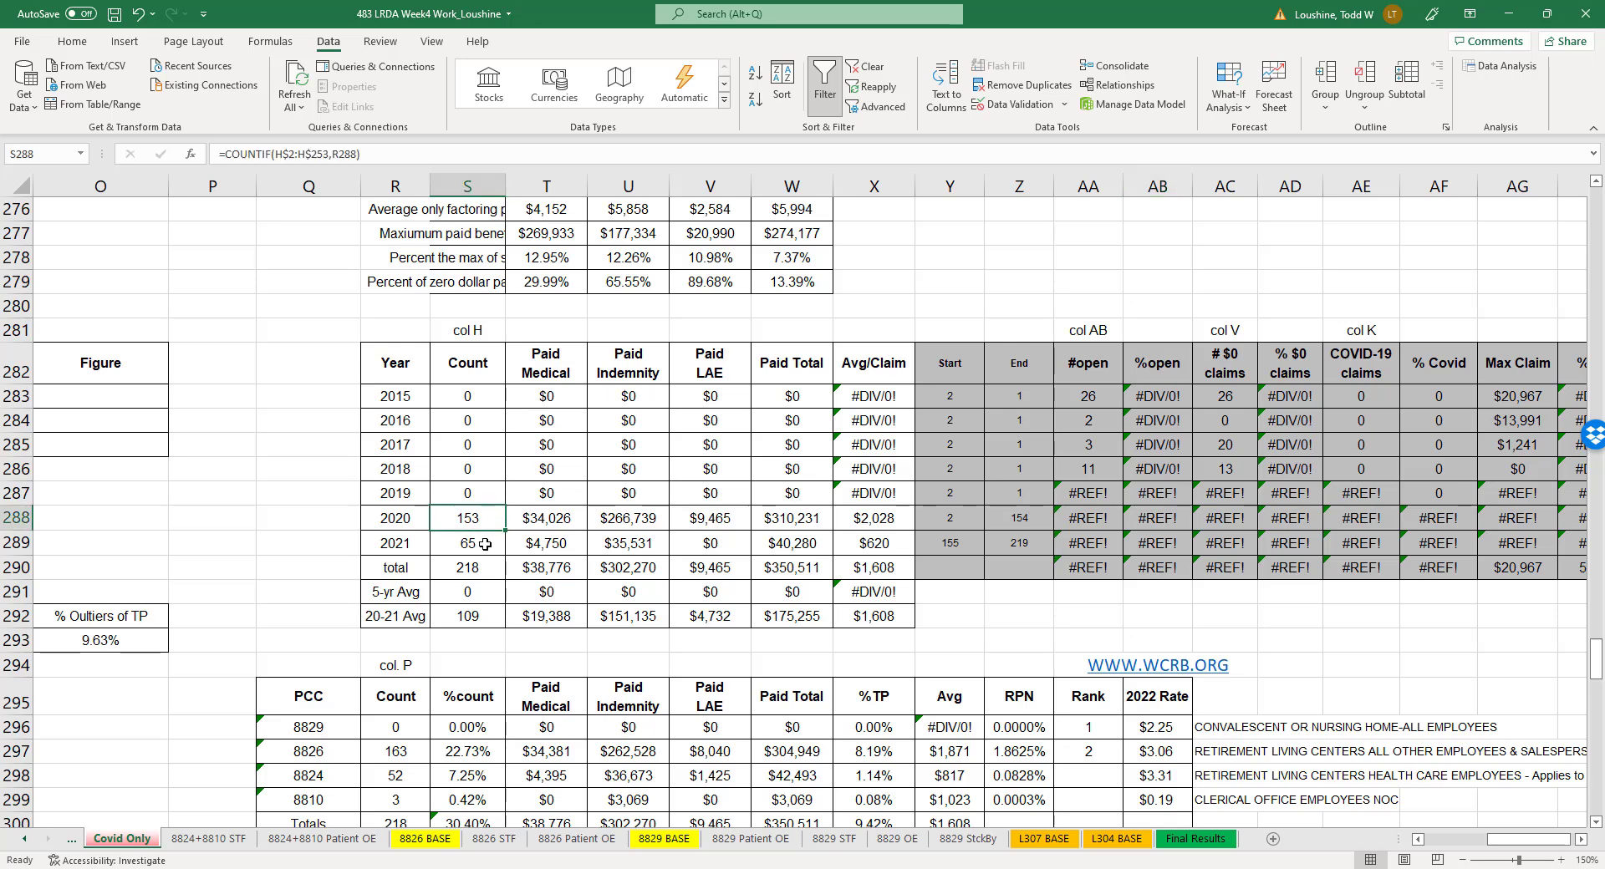
pyautogui.click(485, 544)
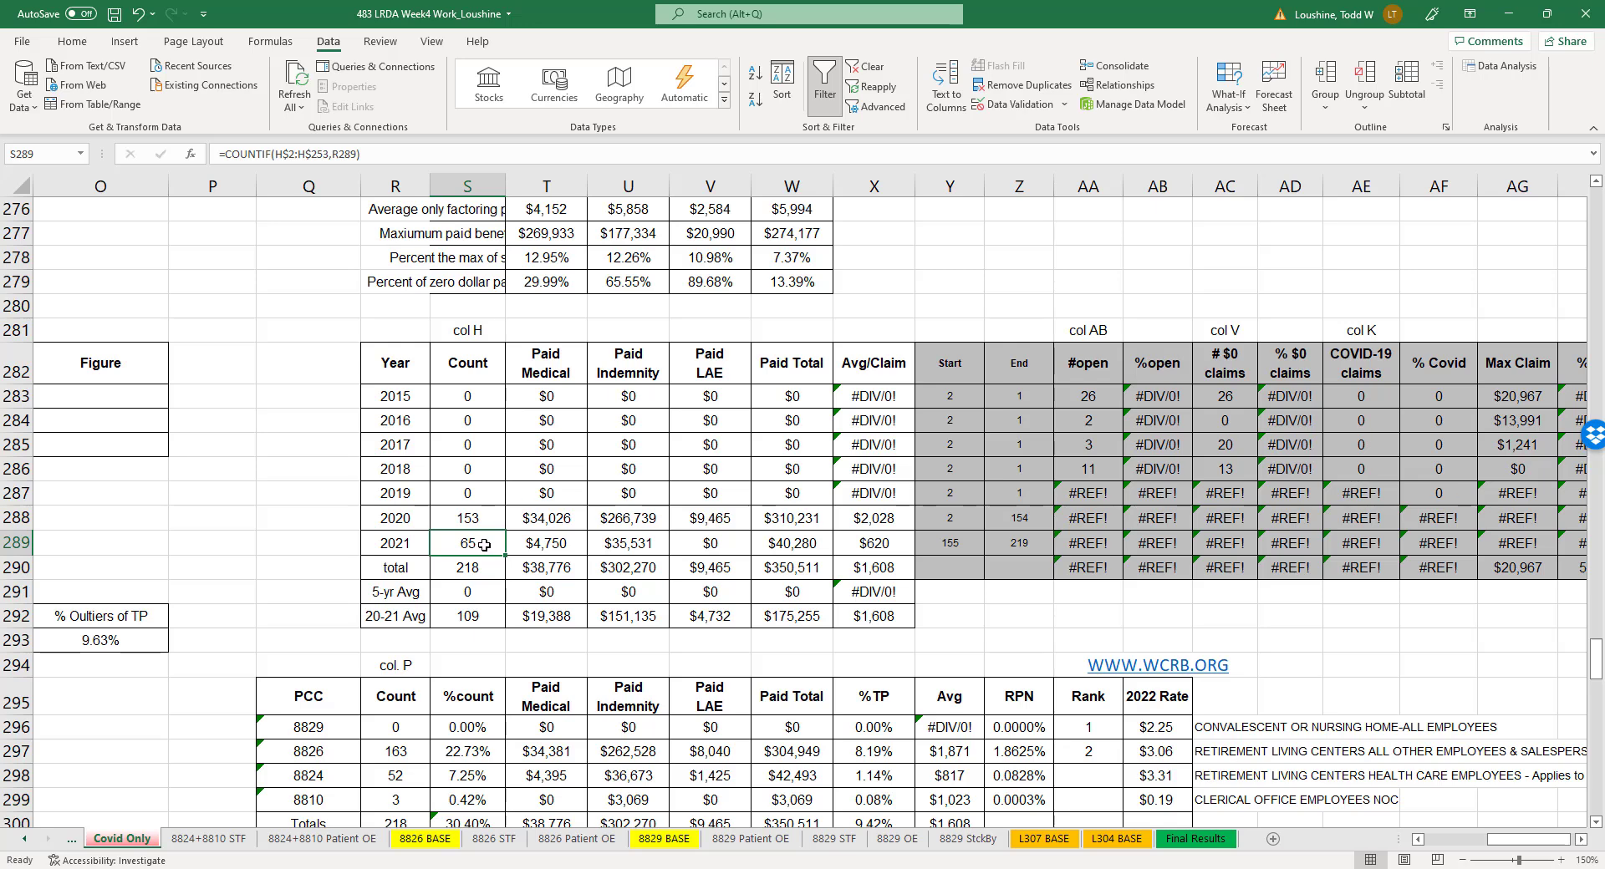
pyautogui.click(801, 519)
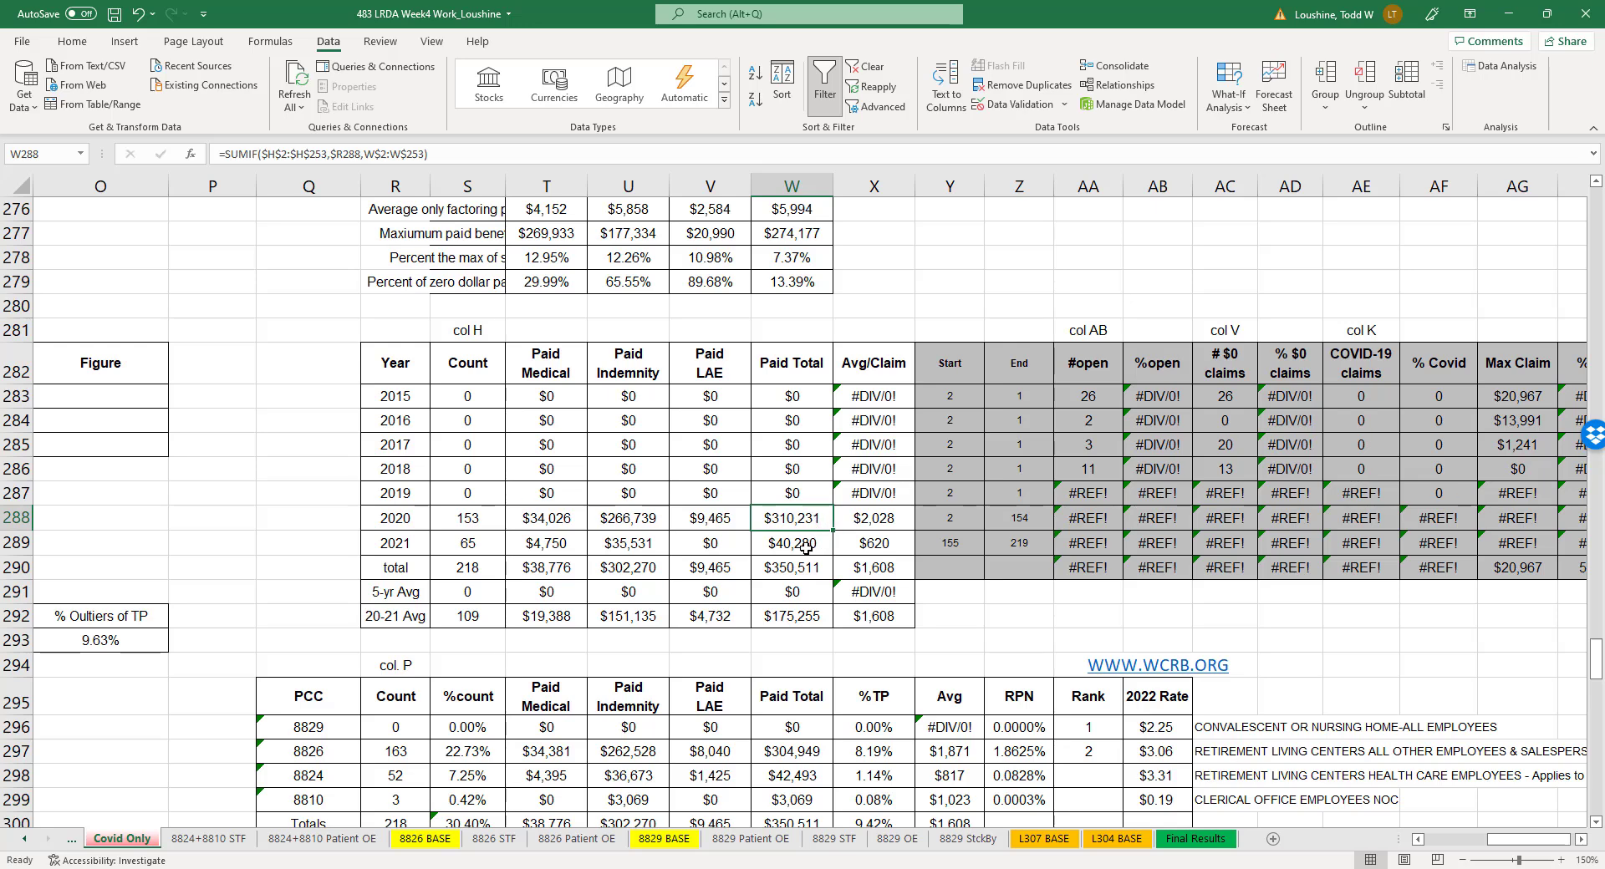
pyautogui.click(805, 547)
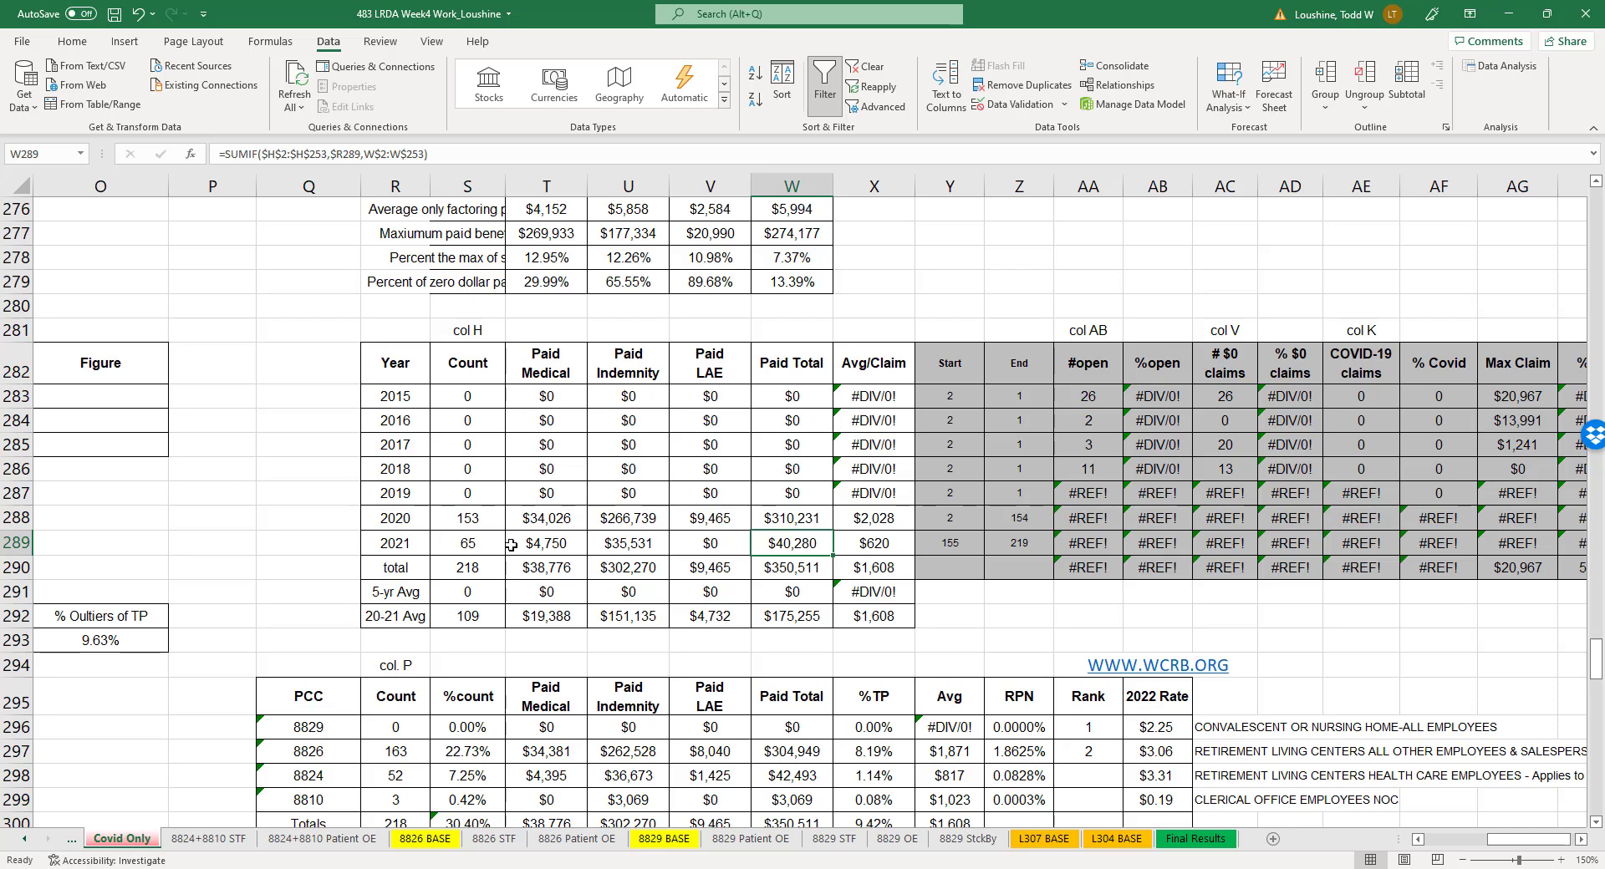
pyautogui.click(331, 589)
pyautogui.scroll(-4, 485, 627)
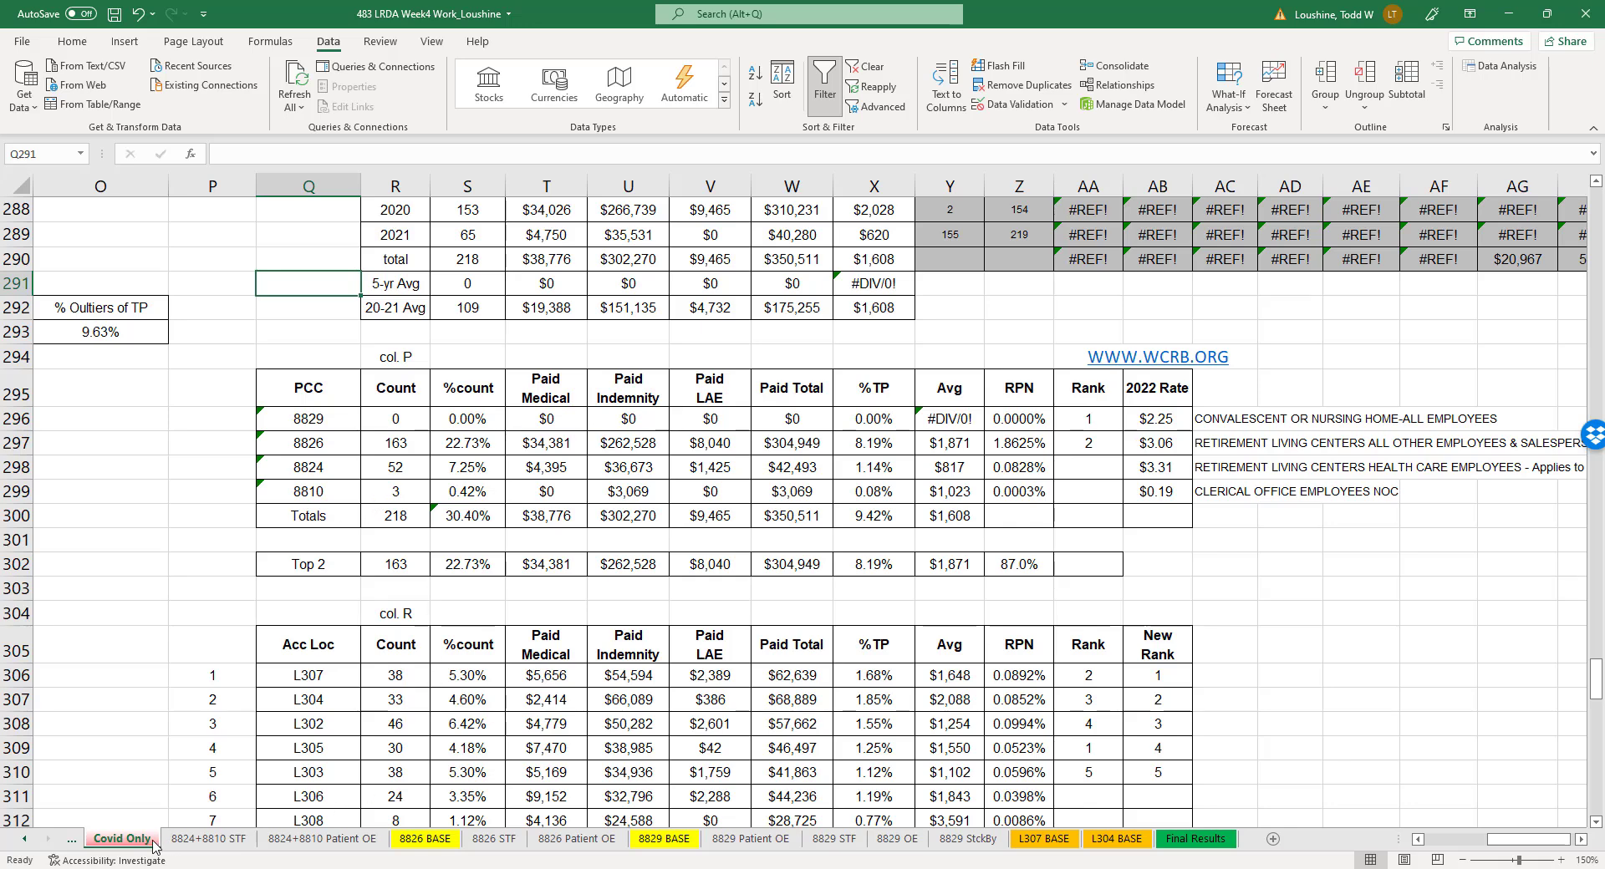
# - Open the FORECAST BASE sheet and examine the RPN values of the accident locations
pyautogui.click(24, 839)
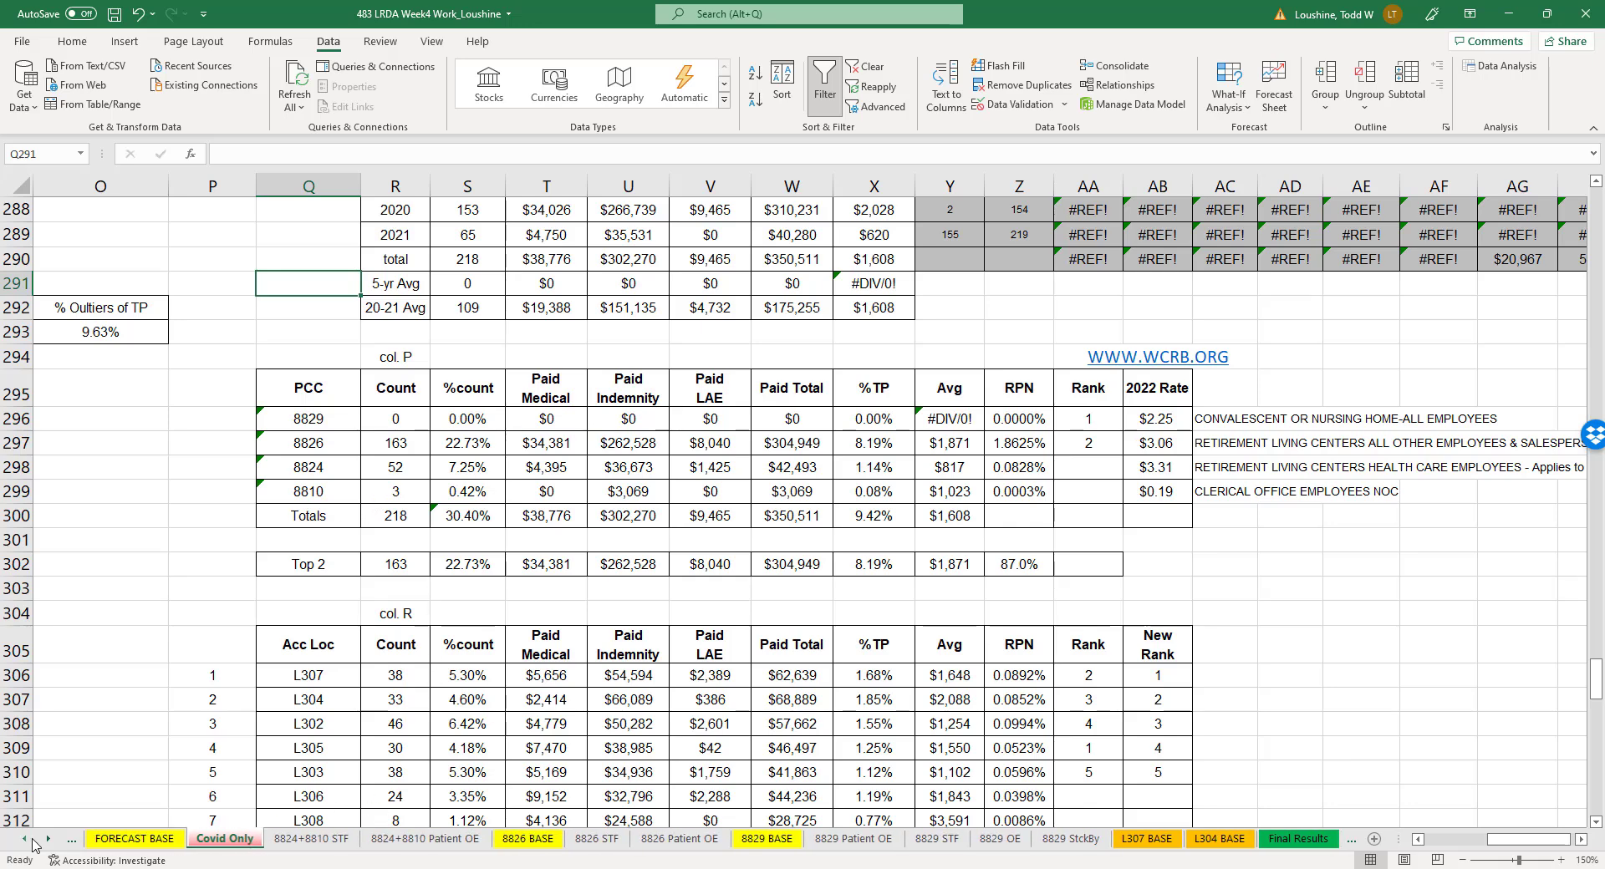
pyautogui.click(133, 838)
pyautogui.click(1203, 664)
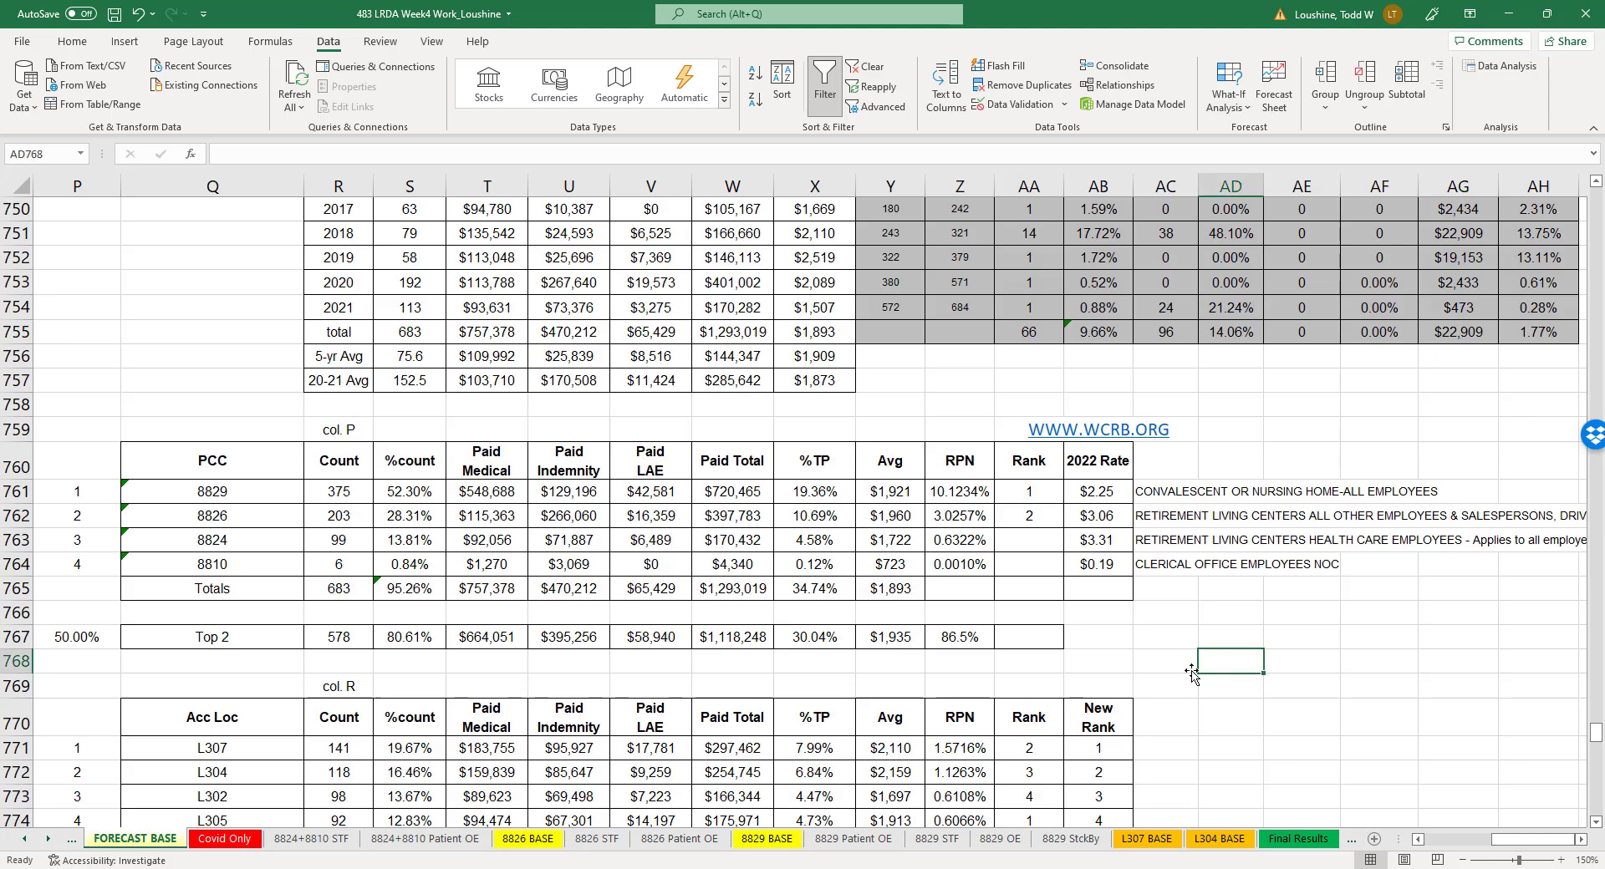
pyautogui.scroll(-6, 827, 656)
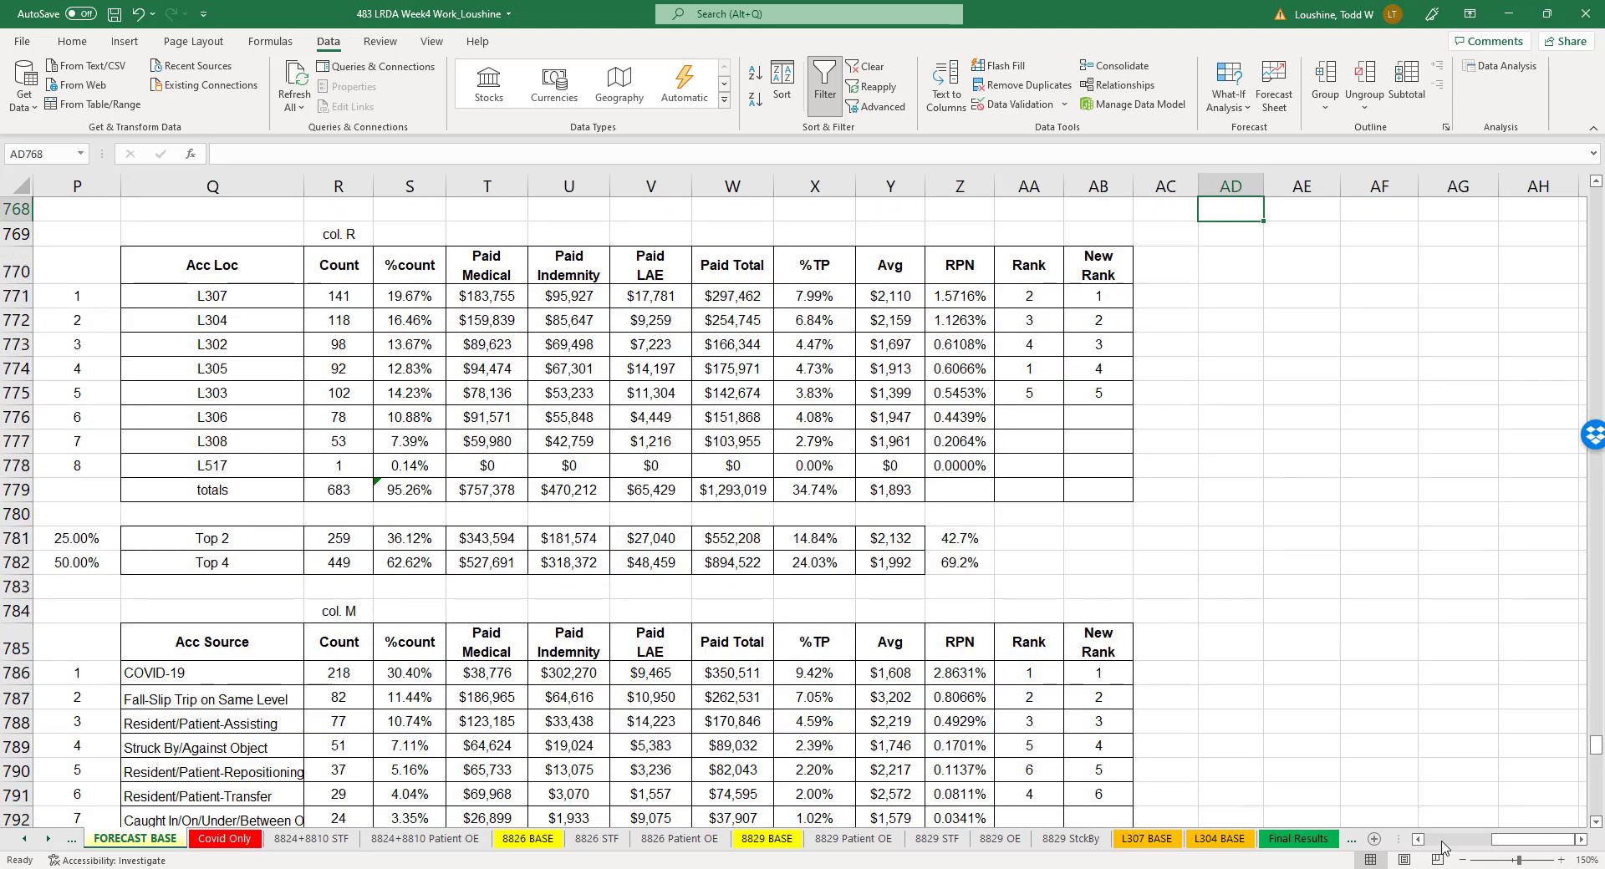
pyautogui.click(1418, 839)
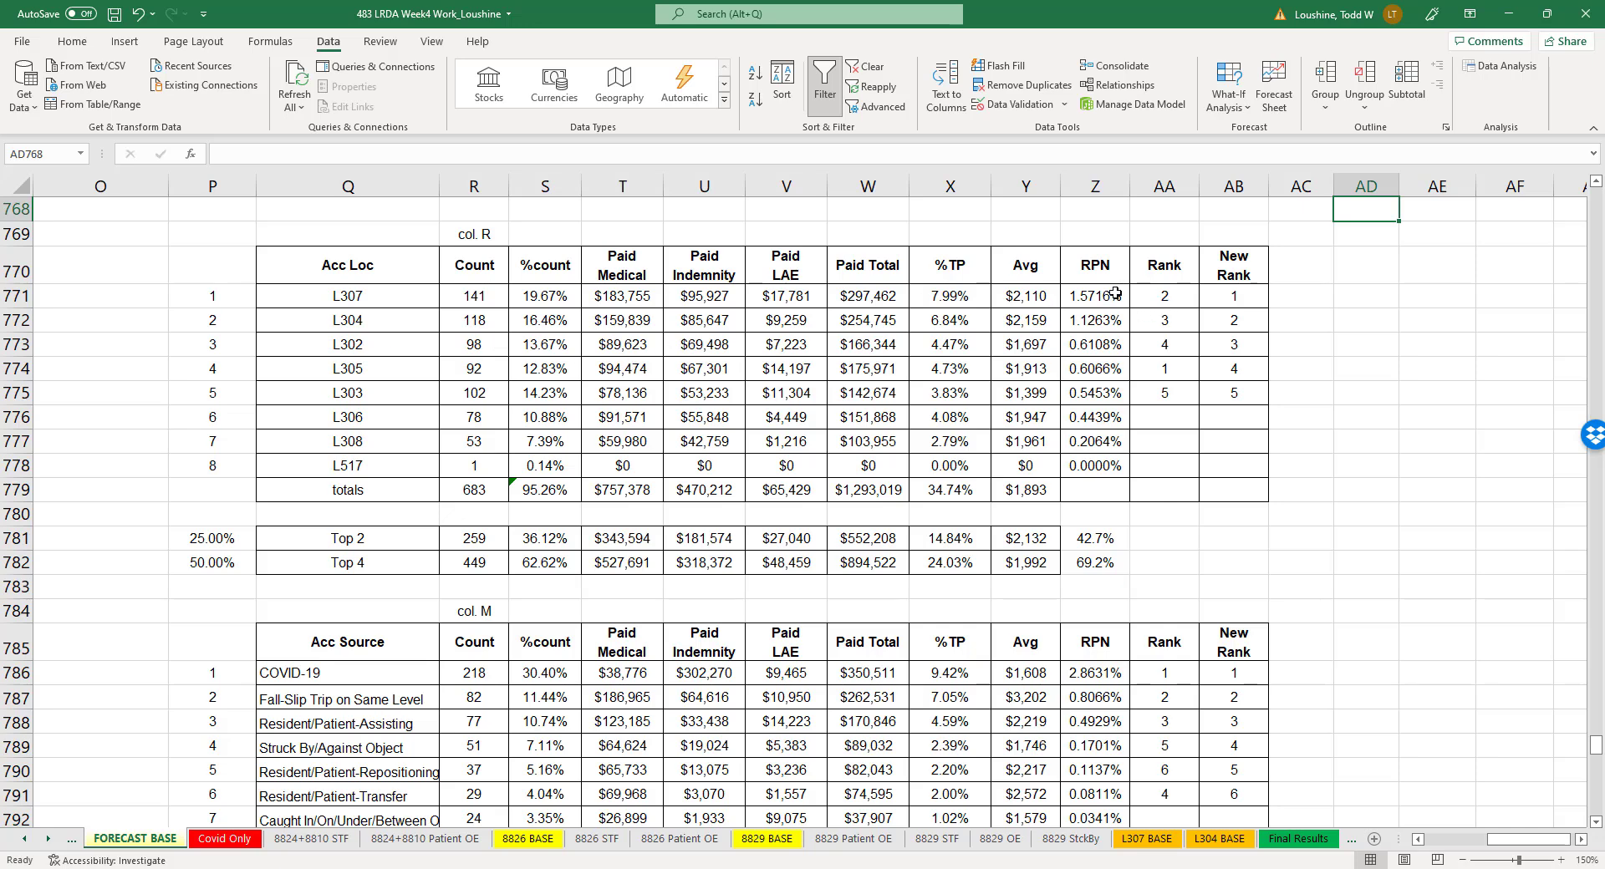
pyautogui.moveTo(1116, 294); pyautogui.dragTo(1101, 316)
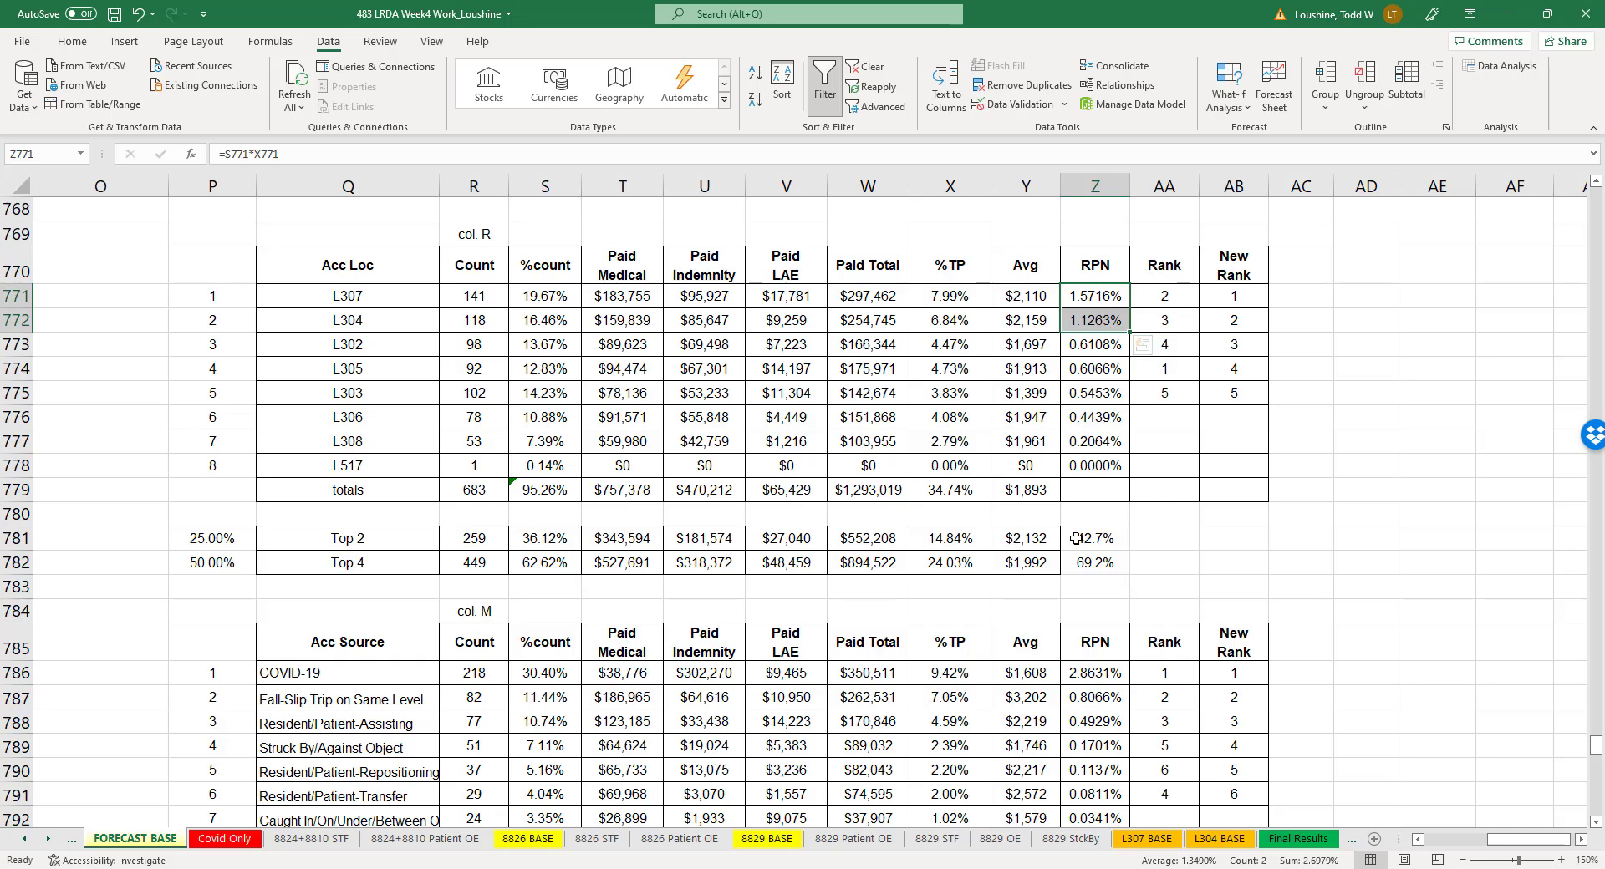
pyautogui.moveTo(1112, 351); pyautogui.dragTo(1102, 416)
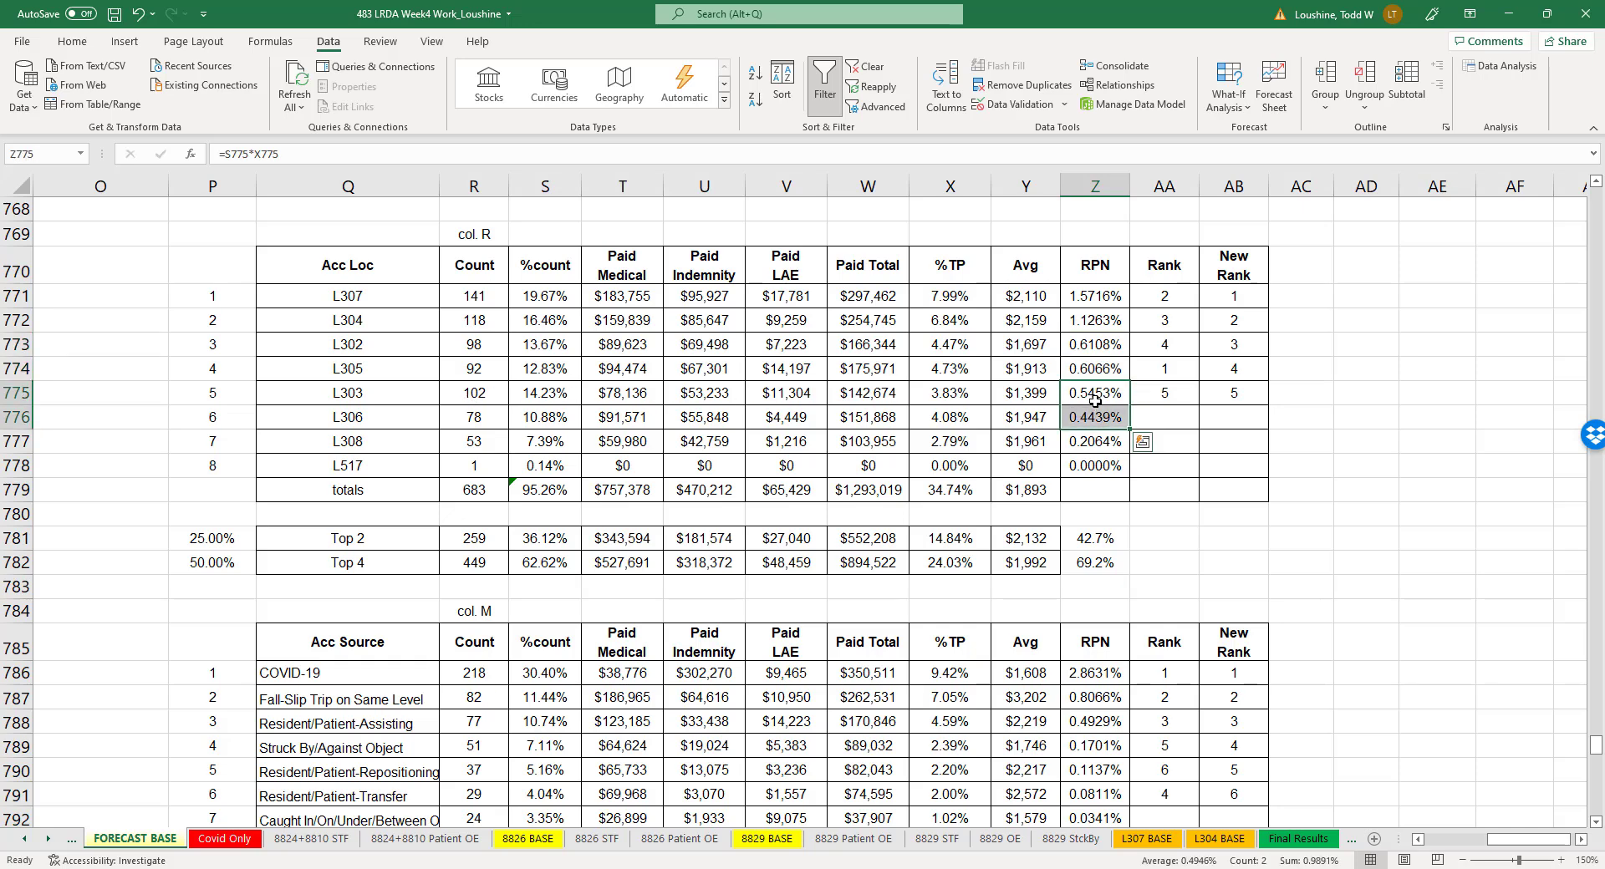
pyautogui.click(1224, 421)
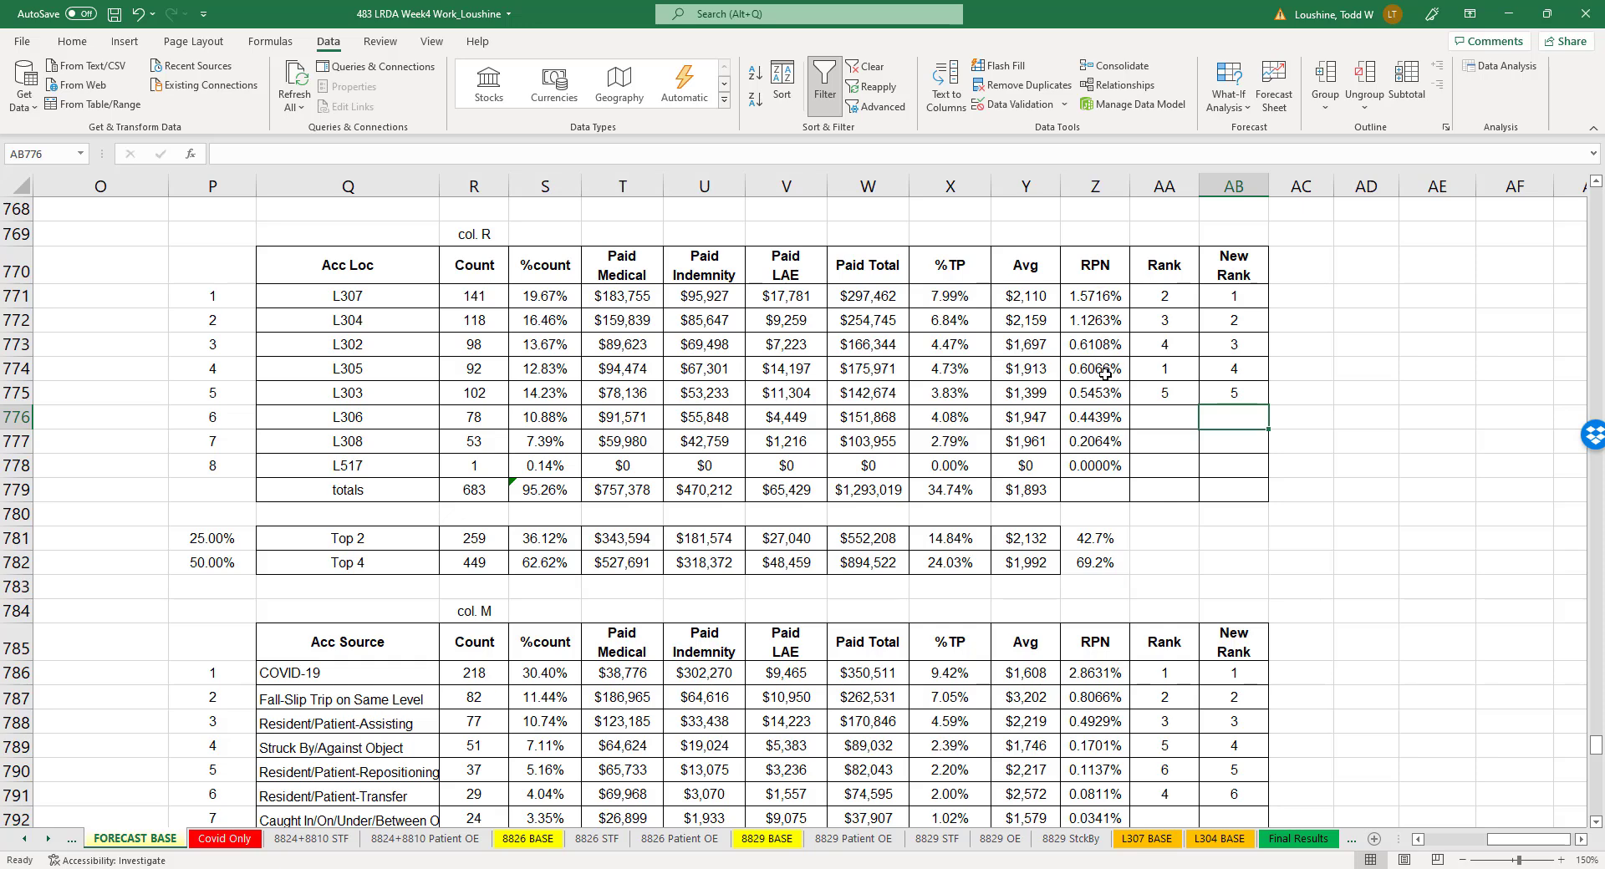
# - Open the L307 BASE sheet and compare its Overexertion, Patient Related cause with the plain Overexertion cause
pyautogui.click(1162, 840)
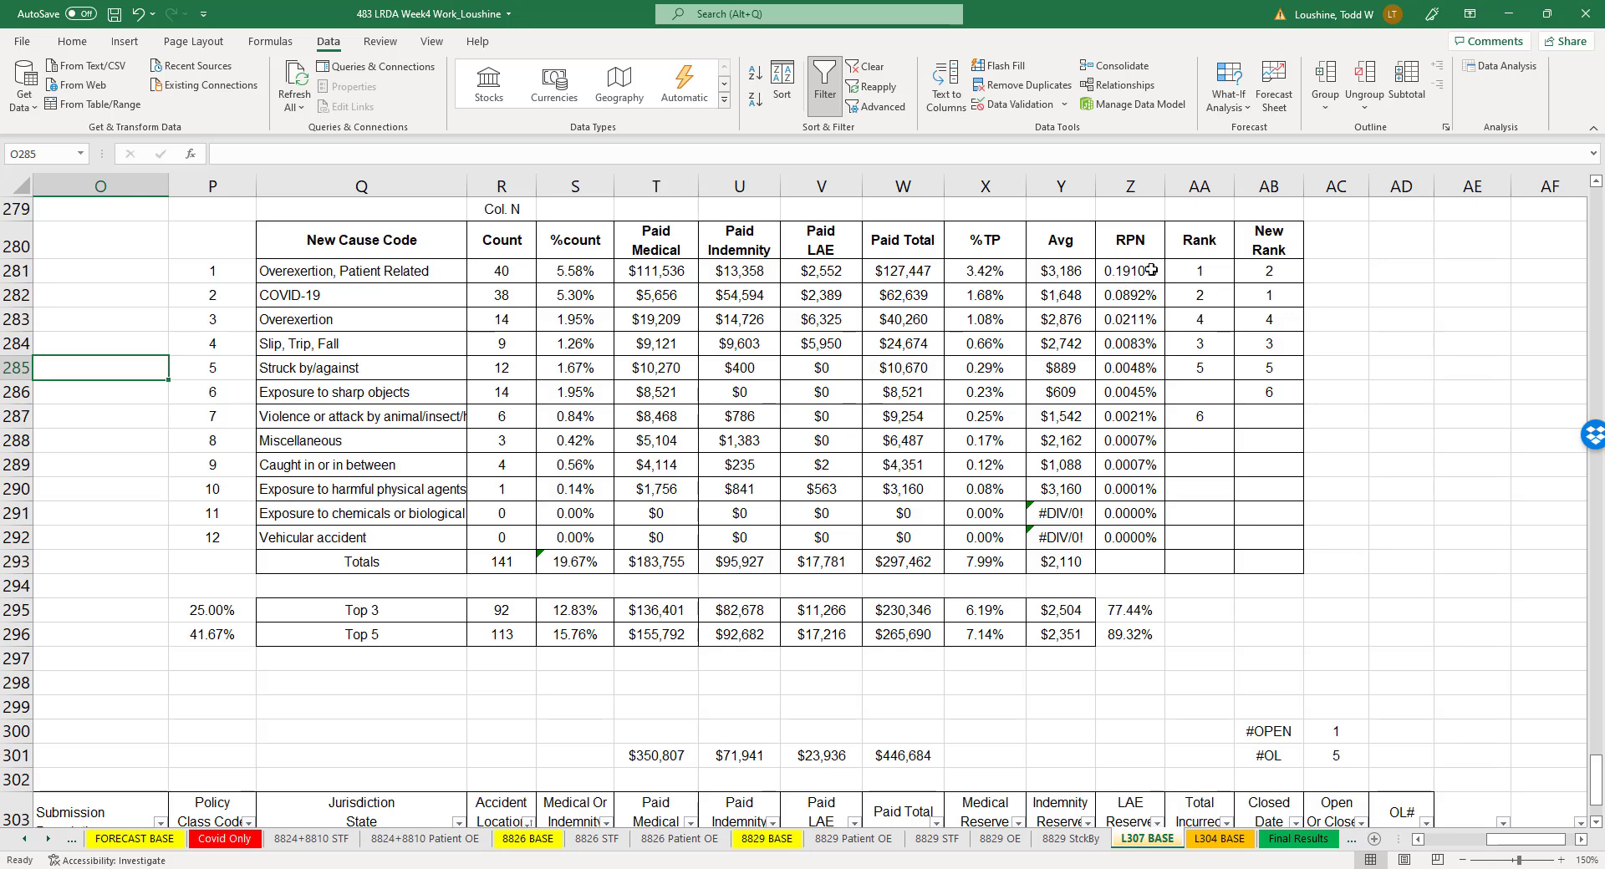
pyautogui.click(438, 279)
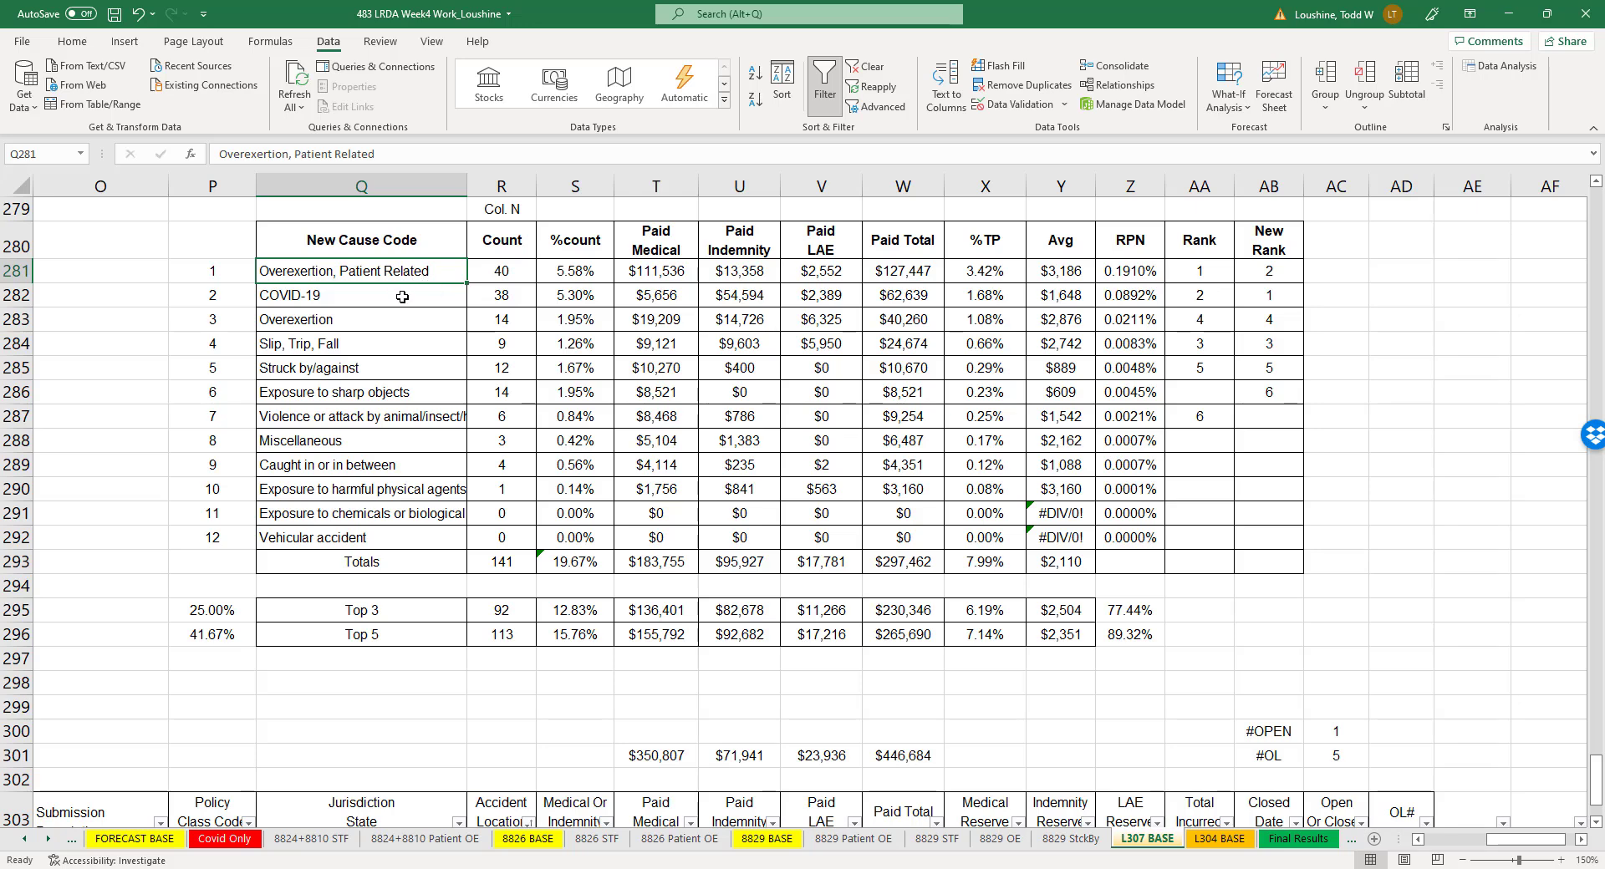
pyautogui.click(400, 323)
pyautogui.click(394, 270)
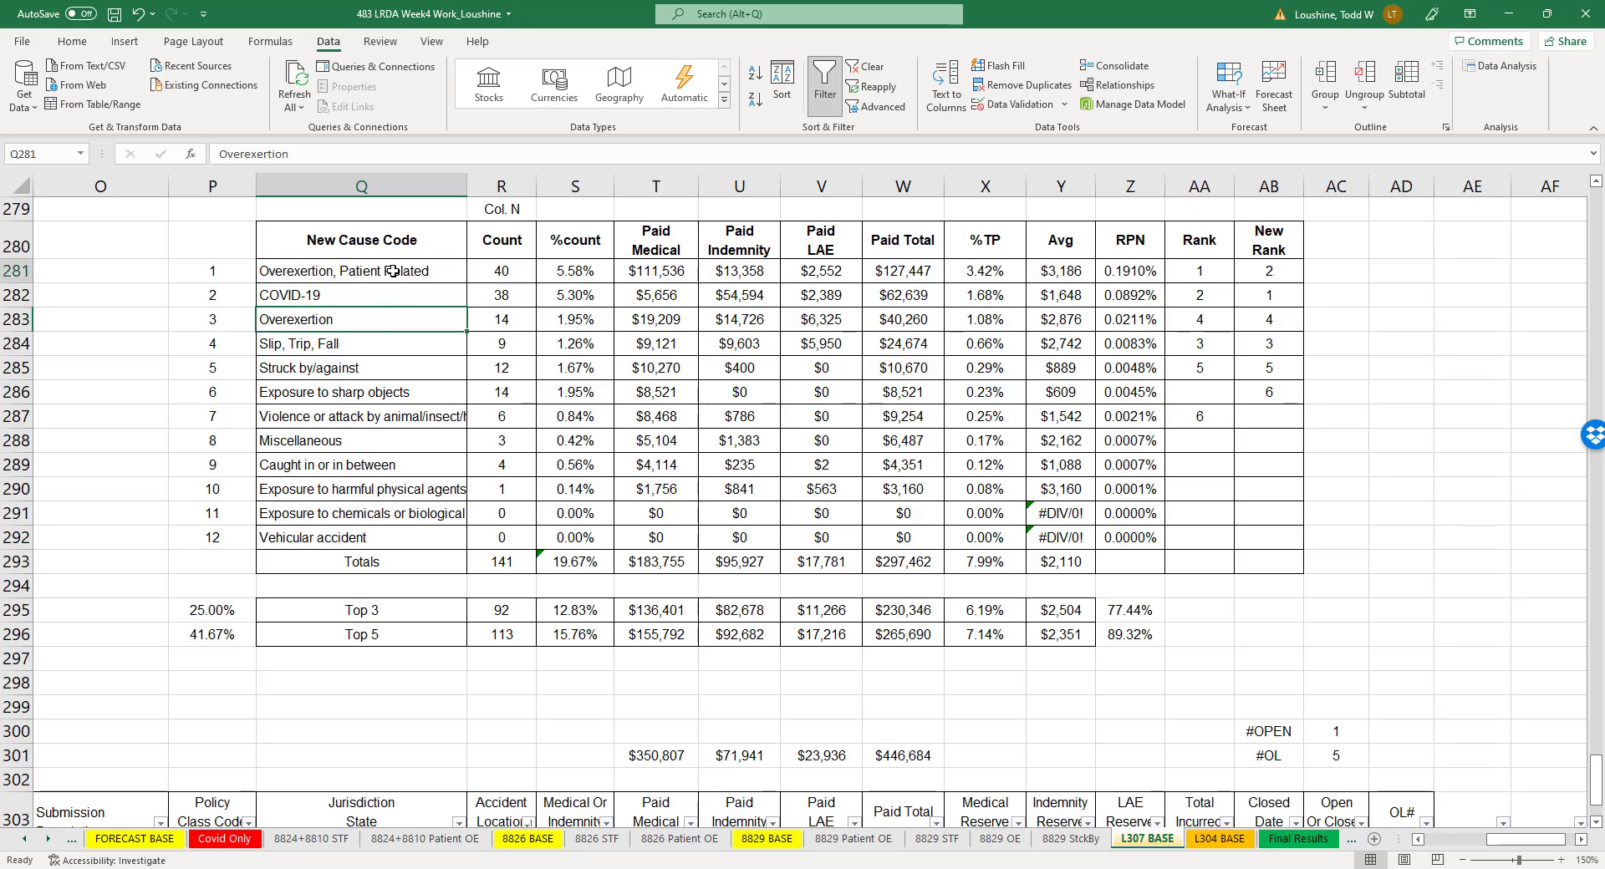
pyautogui.click(394, 325)
pyautogui.click(407, 267)
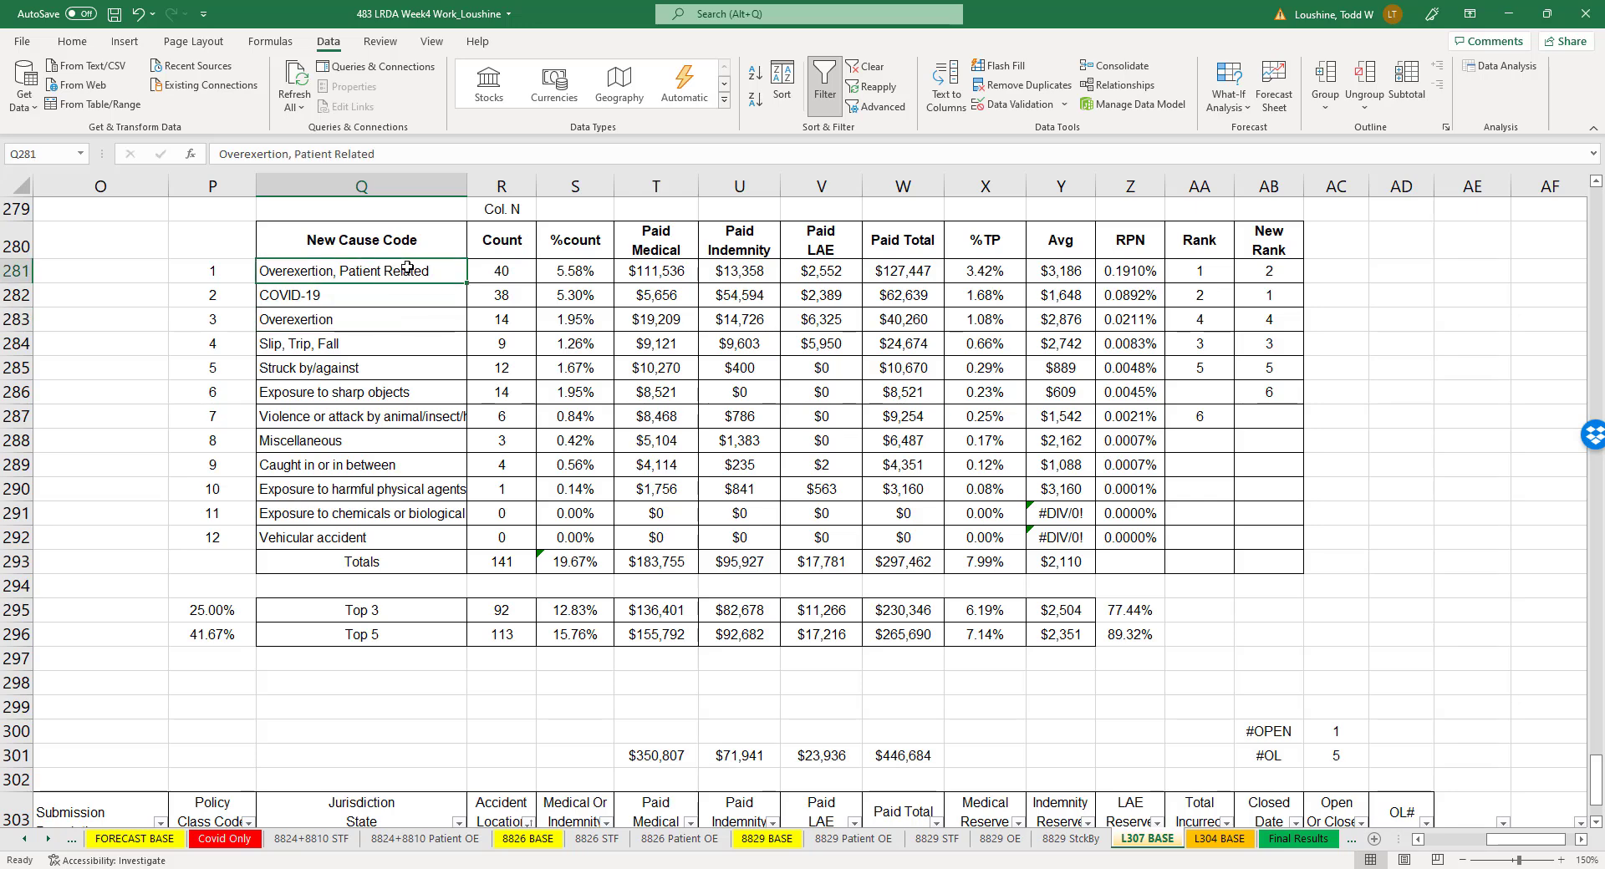
pyautogui.click(396, 317)
pyautogui.click(406, 271)
# - Copy the entire contents of the L307 BASE sheet into a new sheet at A1
pyautogui.click(20, 185)
pyautogui.hotkey('ctrl', 'c')
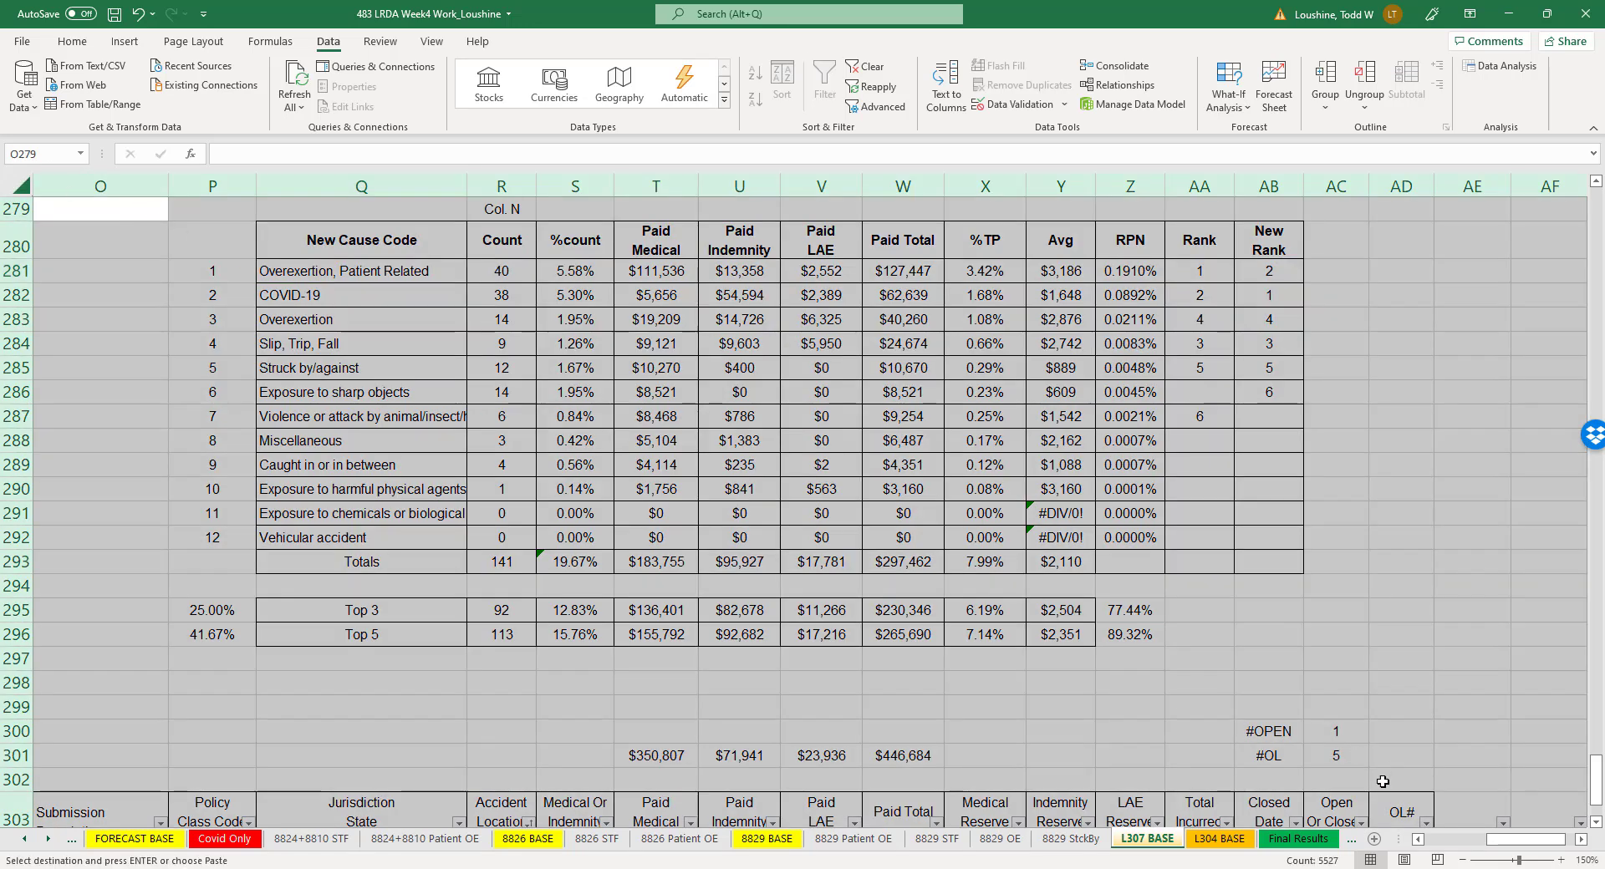
pyautogui.click(1373, 840)
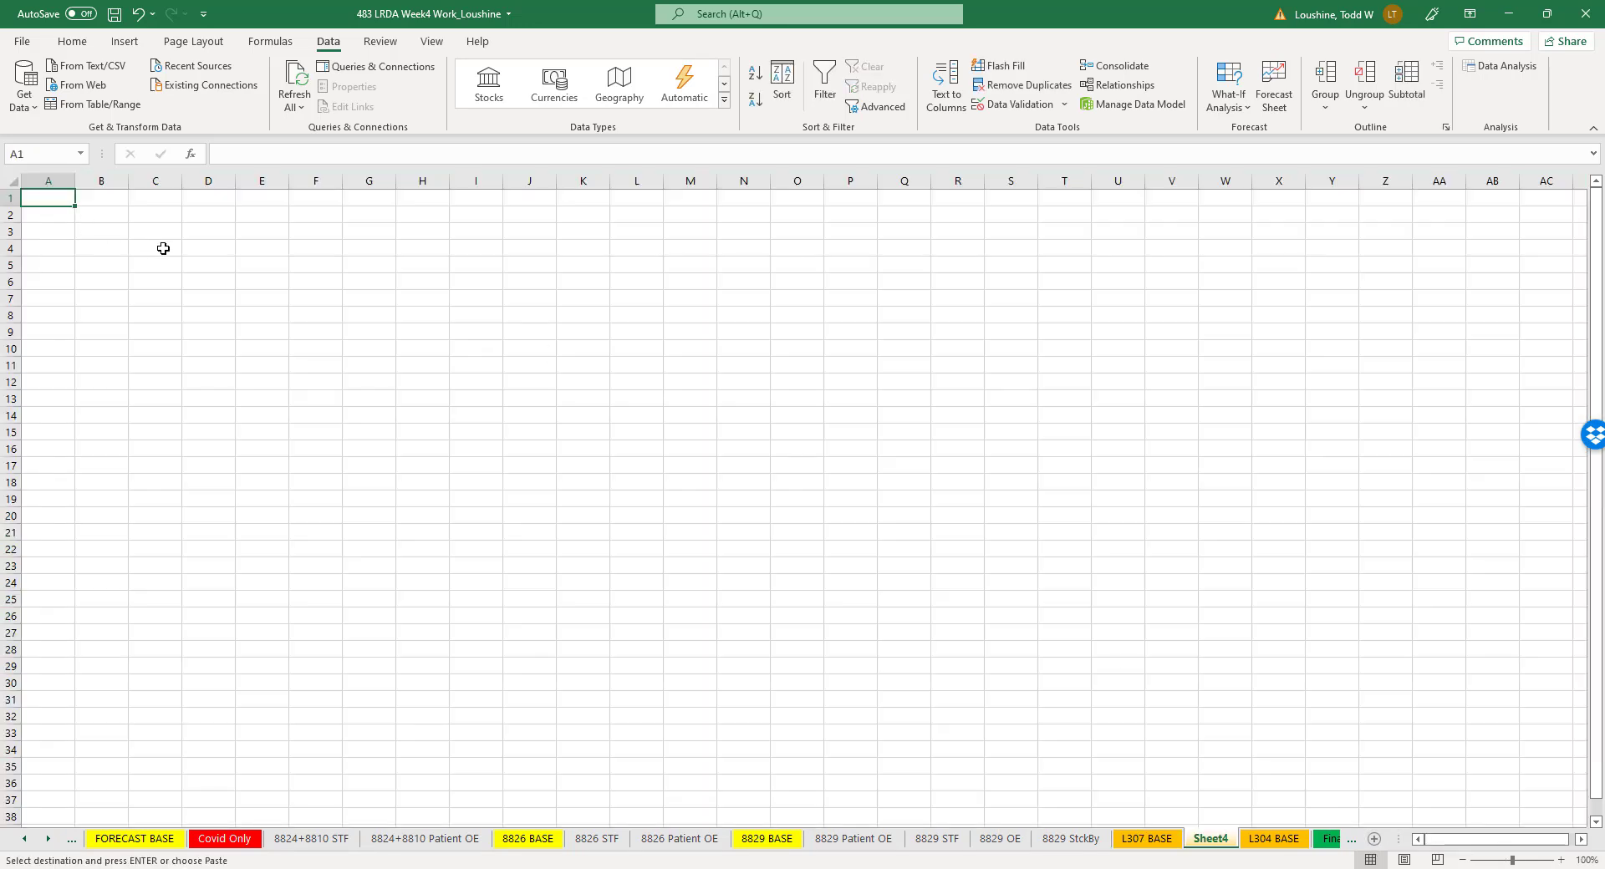
pyautogui.hotkey('ctrl', 'v')
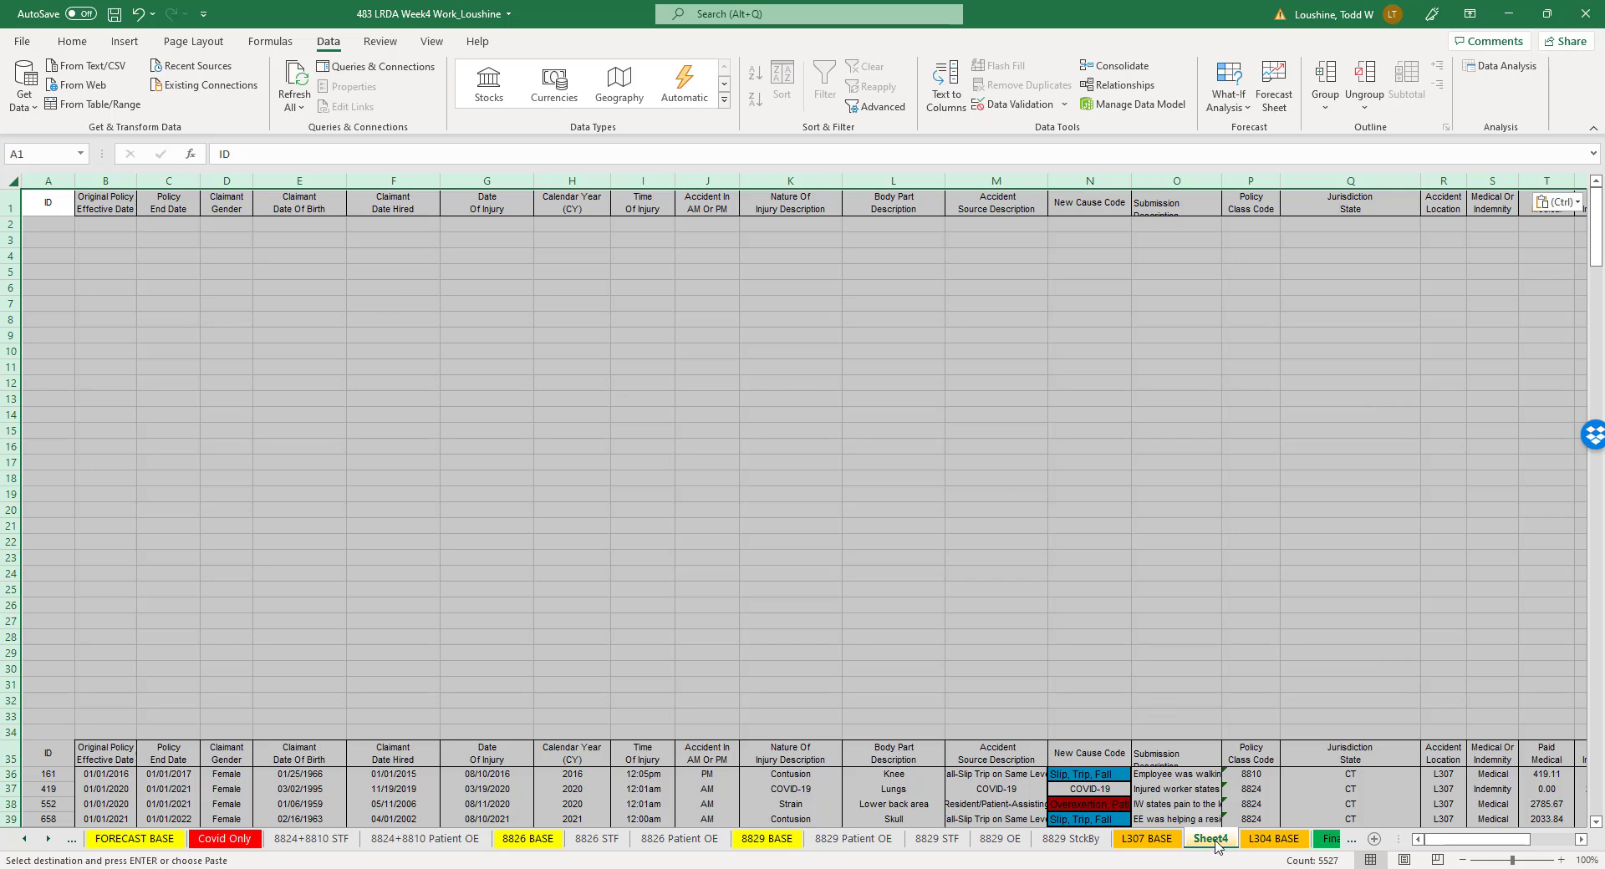
# - Rename the new sheet as L307 OE
pyautogui.hotkey('alt', 'h')
pyautogui.write('orL')
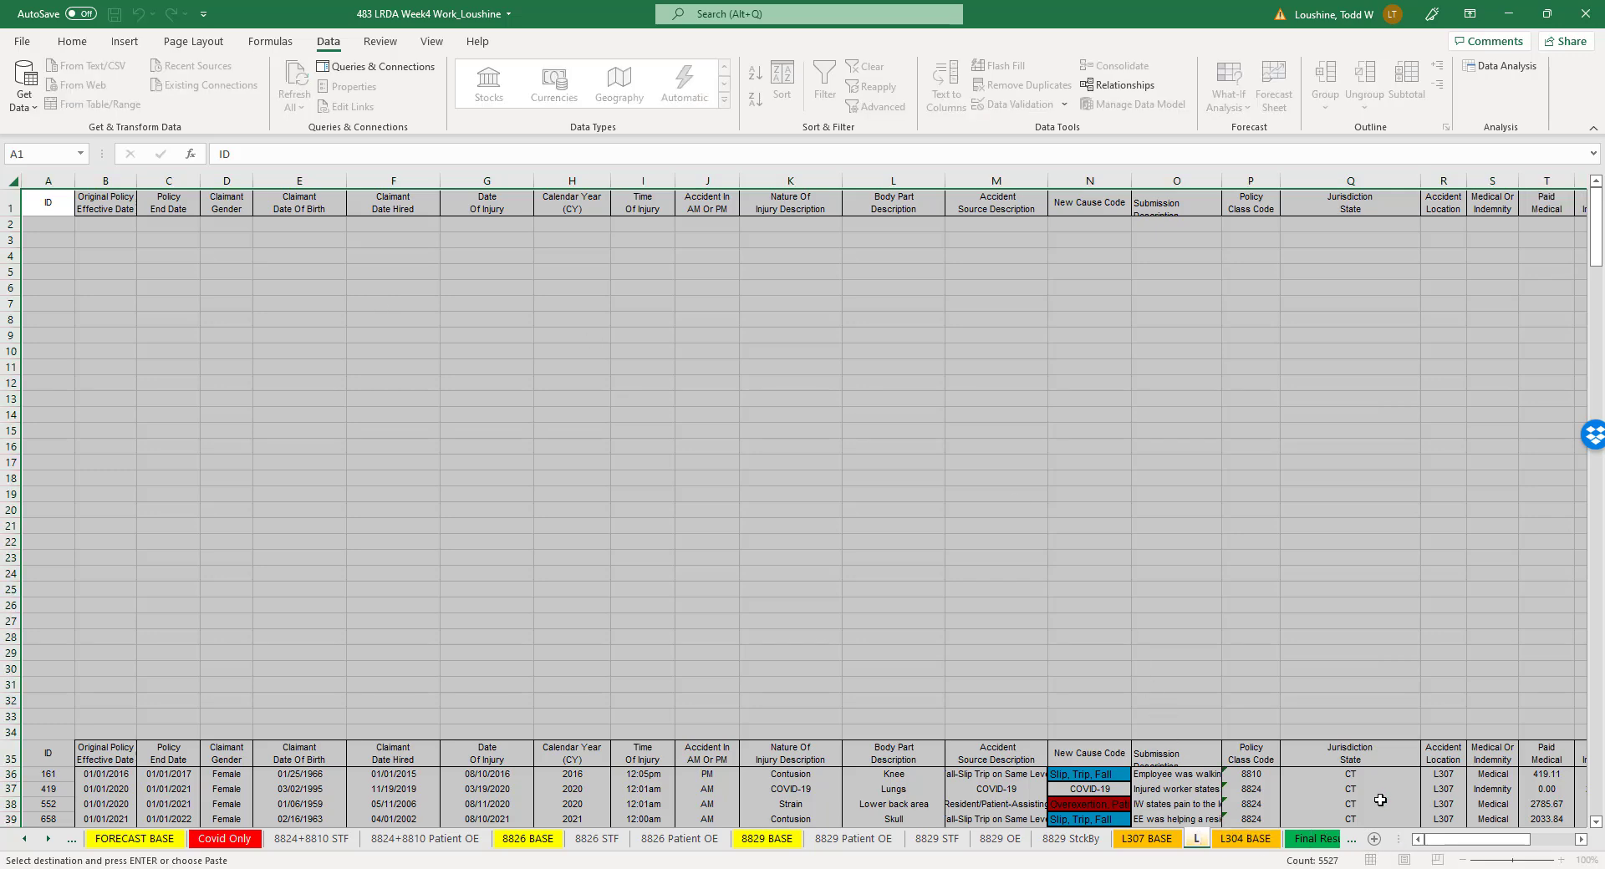
pyautogui.write('307')
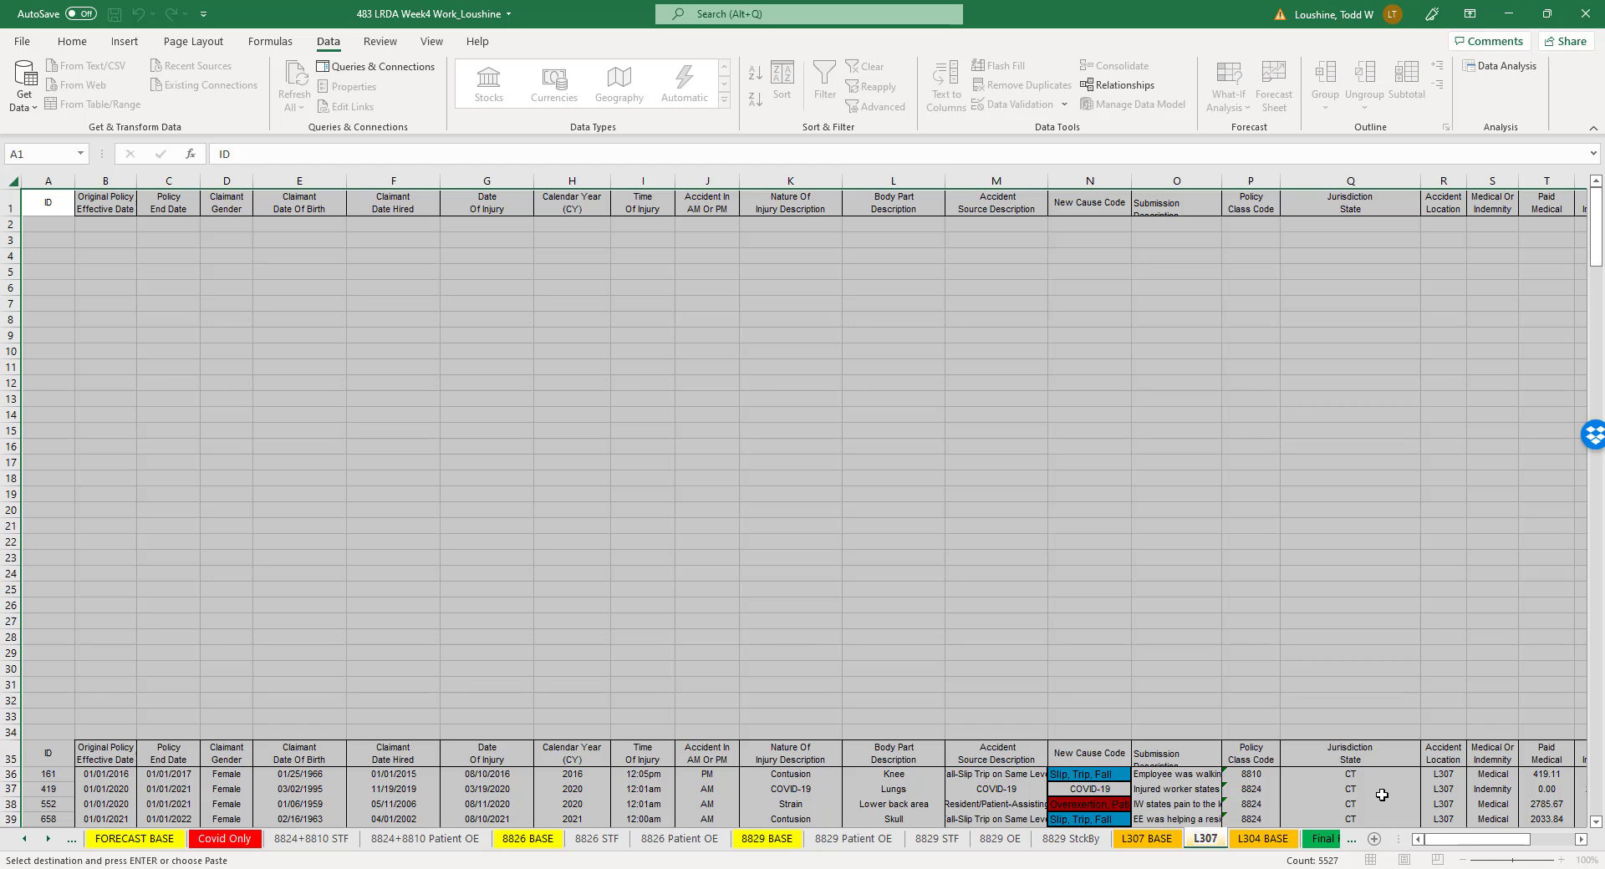
pyautogui.write('OE')
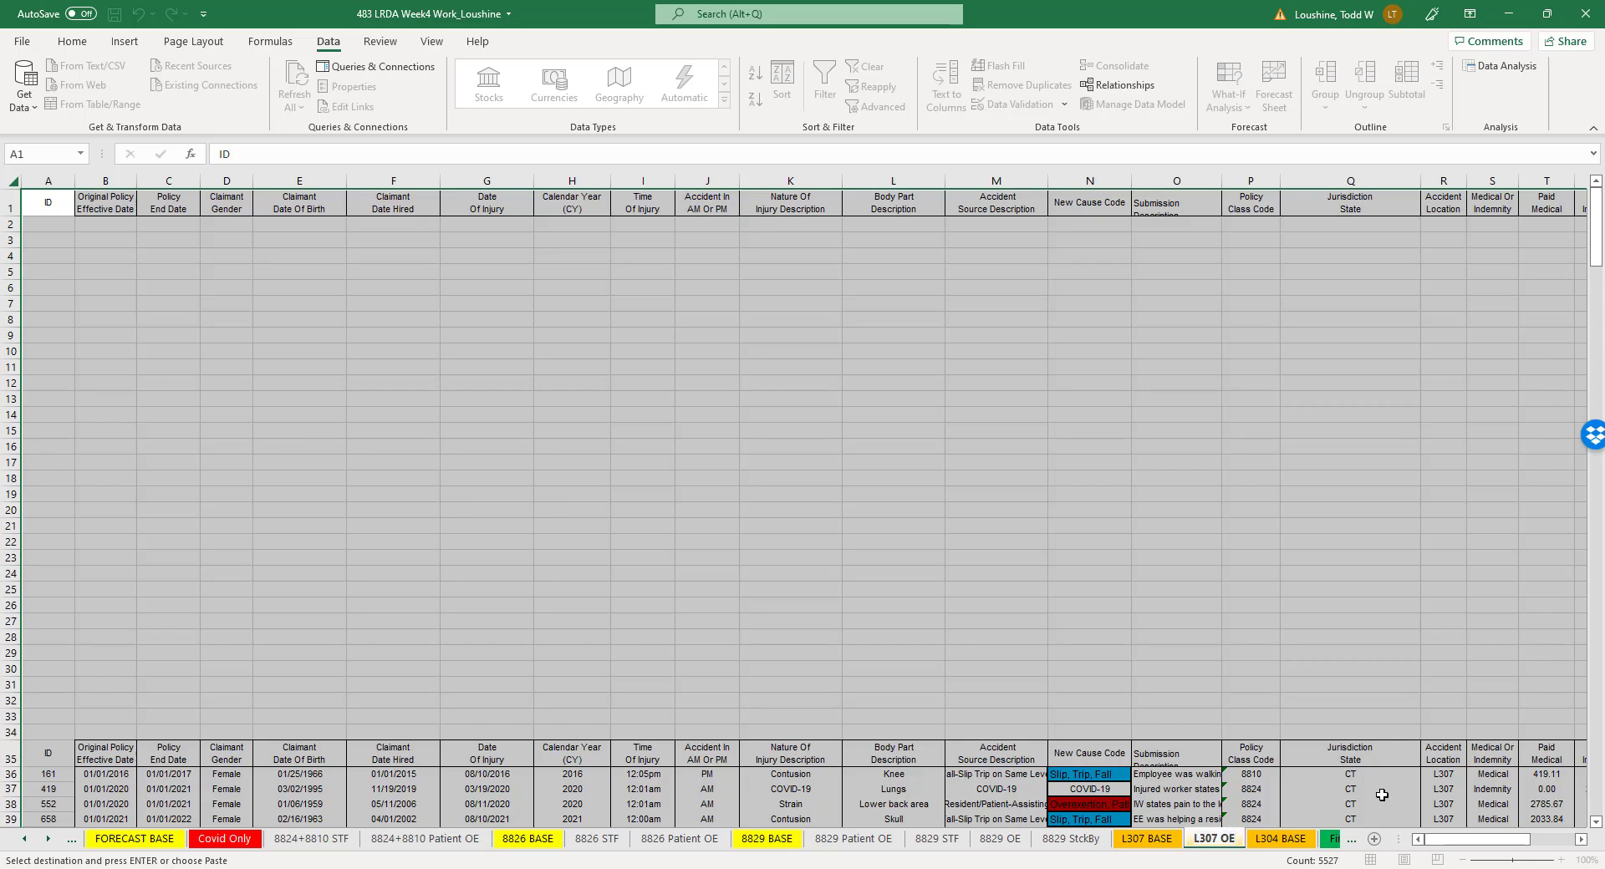
pyautogui.click(841, 644)
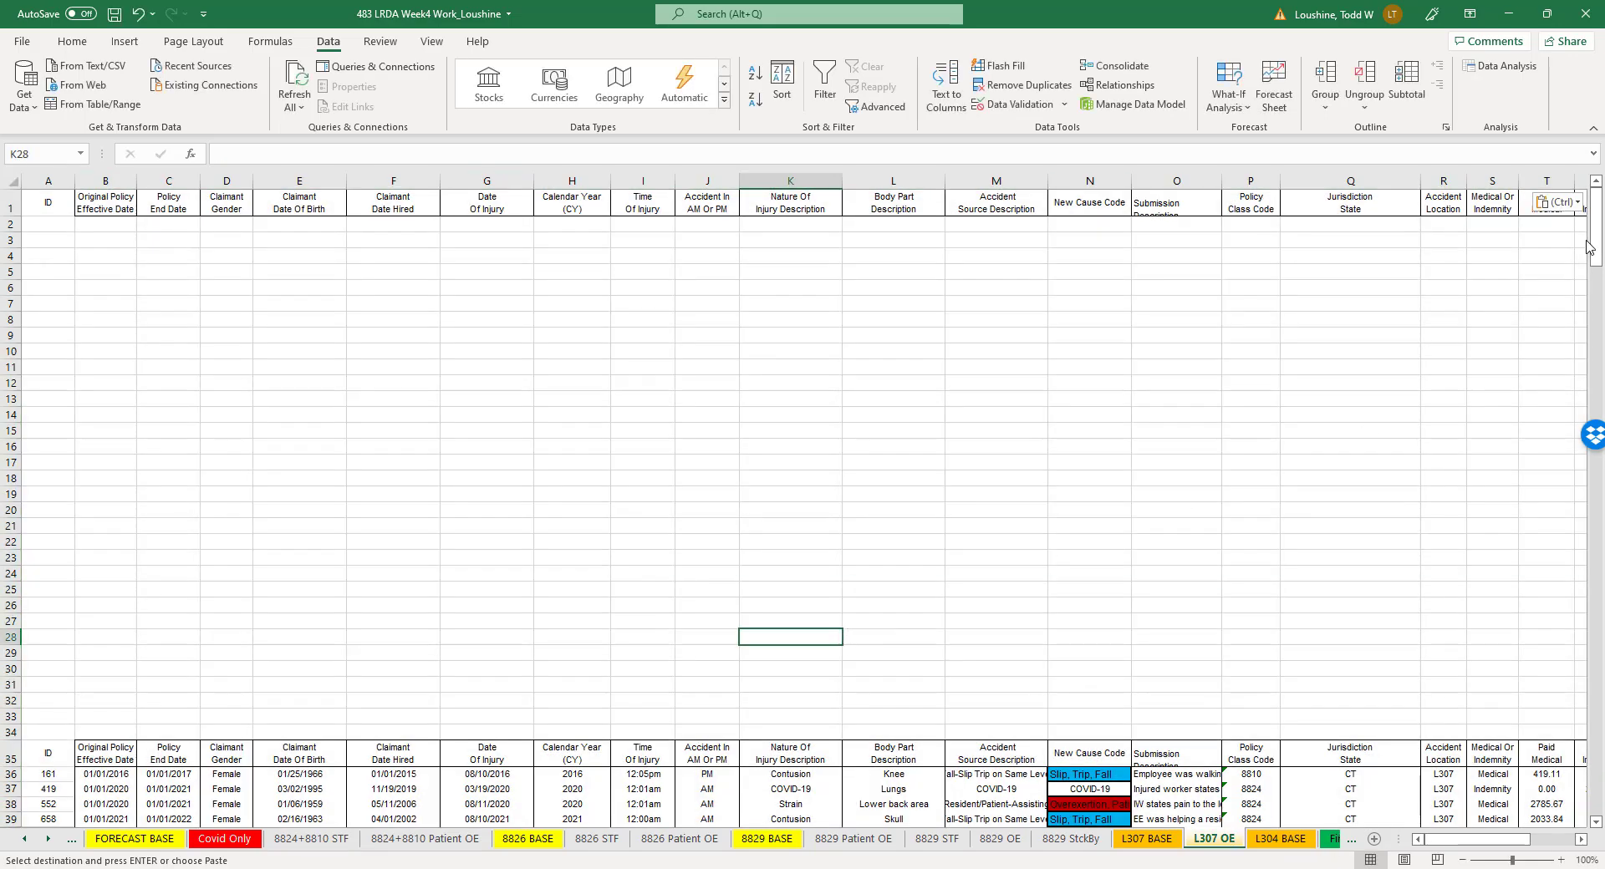
# - Bring the New Cause Code table on the L307 OE sheet into view and enlarge the sheet to 150%
pyautogui.moveTo(1589, 248); pyautogui.dragTo(1590, 782)
pyautogui.click(1580, 839)
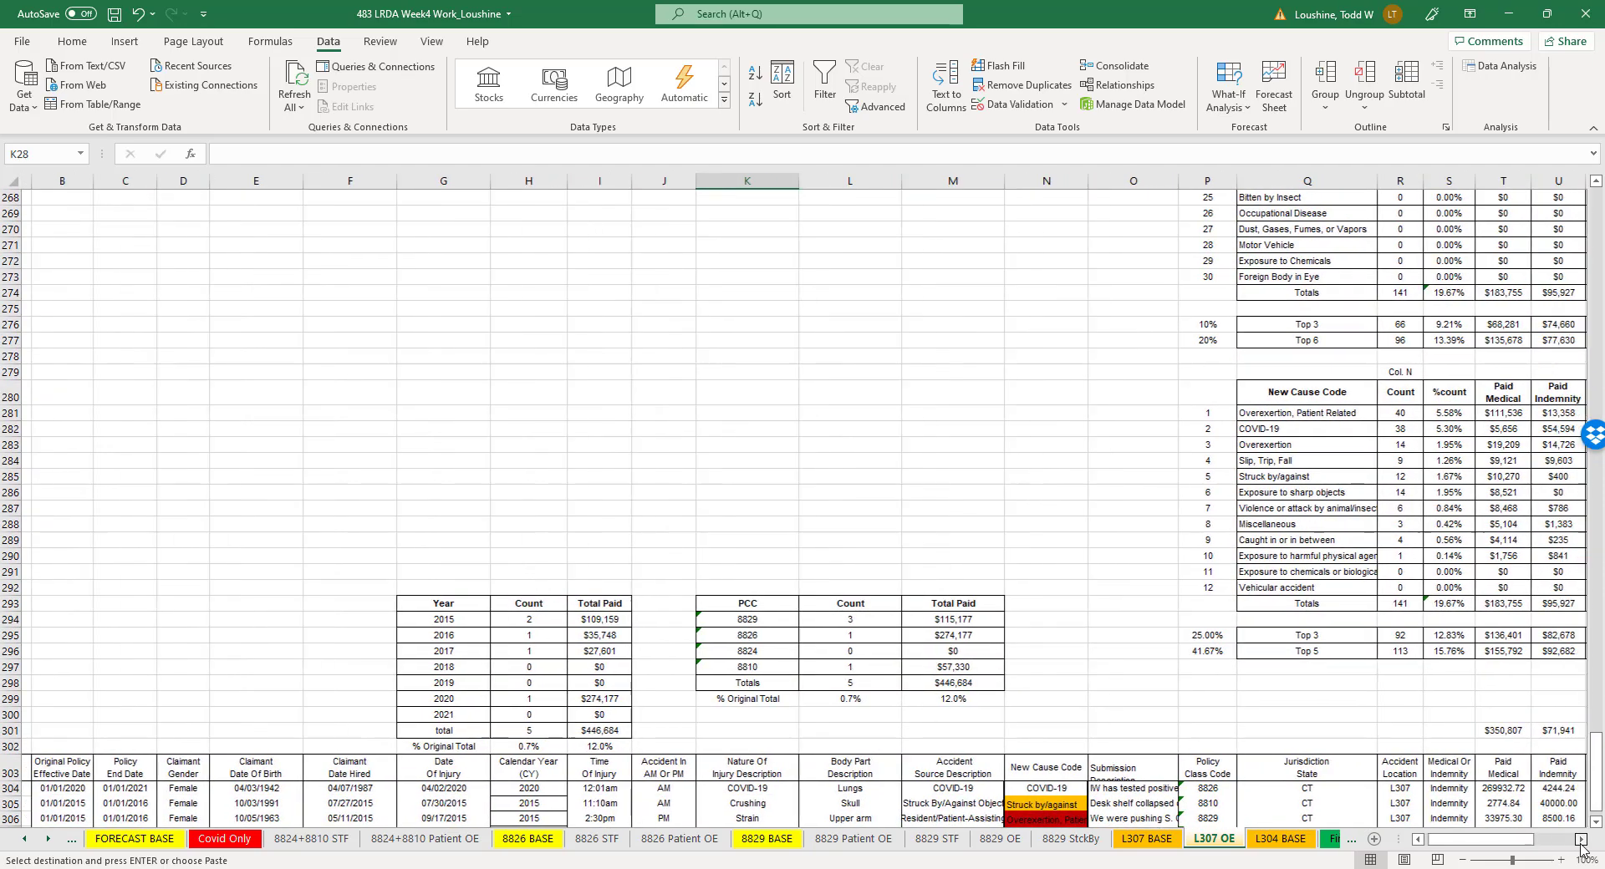
pyautogui.click(1580, 839)
pyautogui.click(1580, 839)
pyautogui.click(1581, 839)
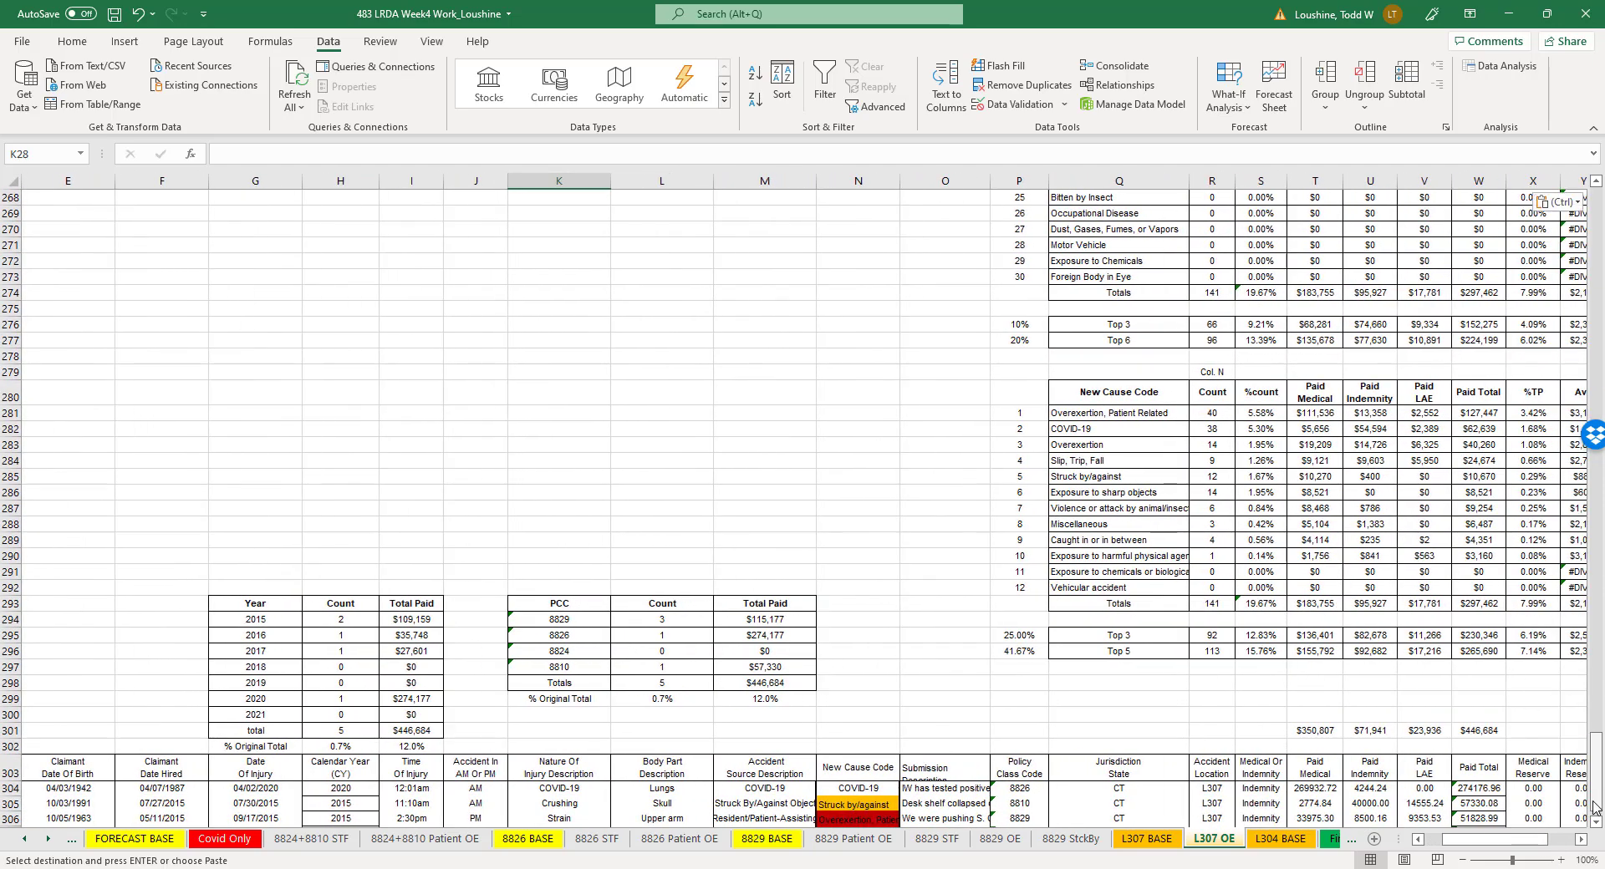
pyautogui.click(1560, 860)
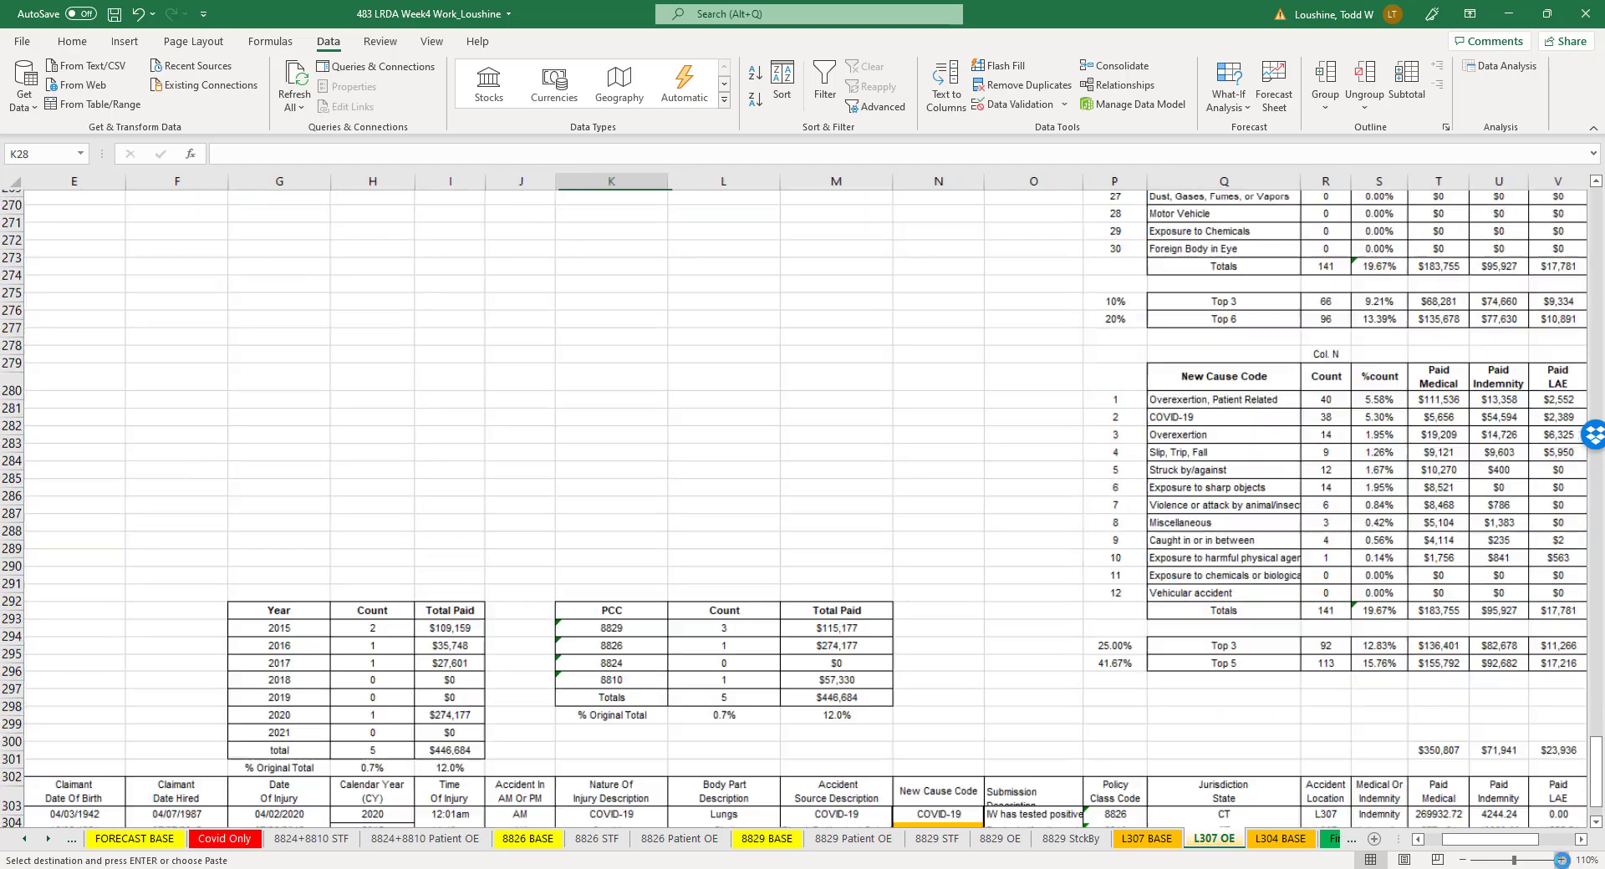
pyautogui.click(1561, 860)
pyautogui.click(1560, 860)
pyautogui.click(1560, 860)
pyautogui.click(1561, 860)
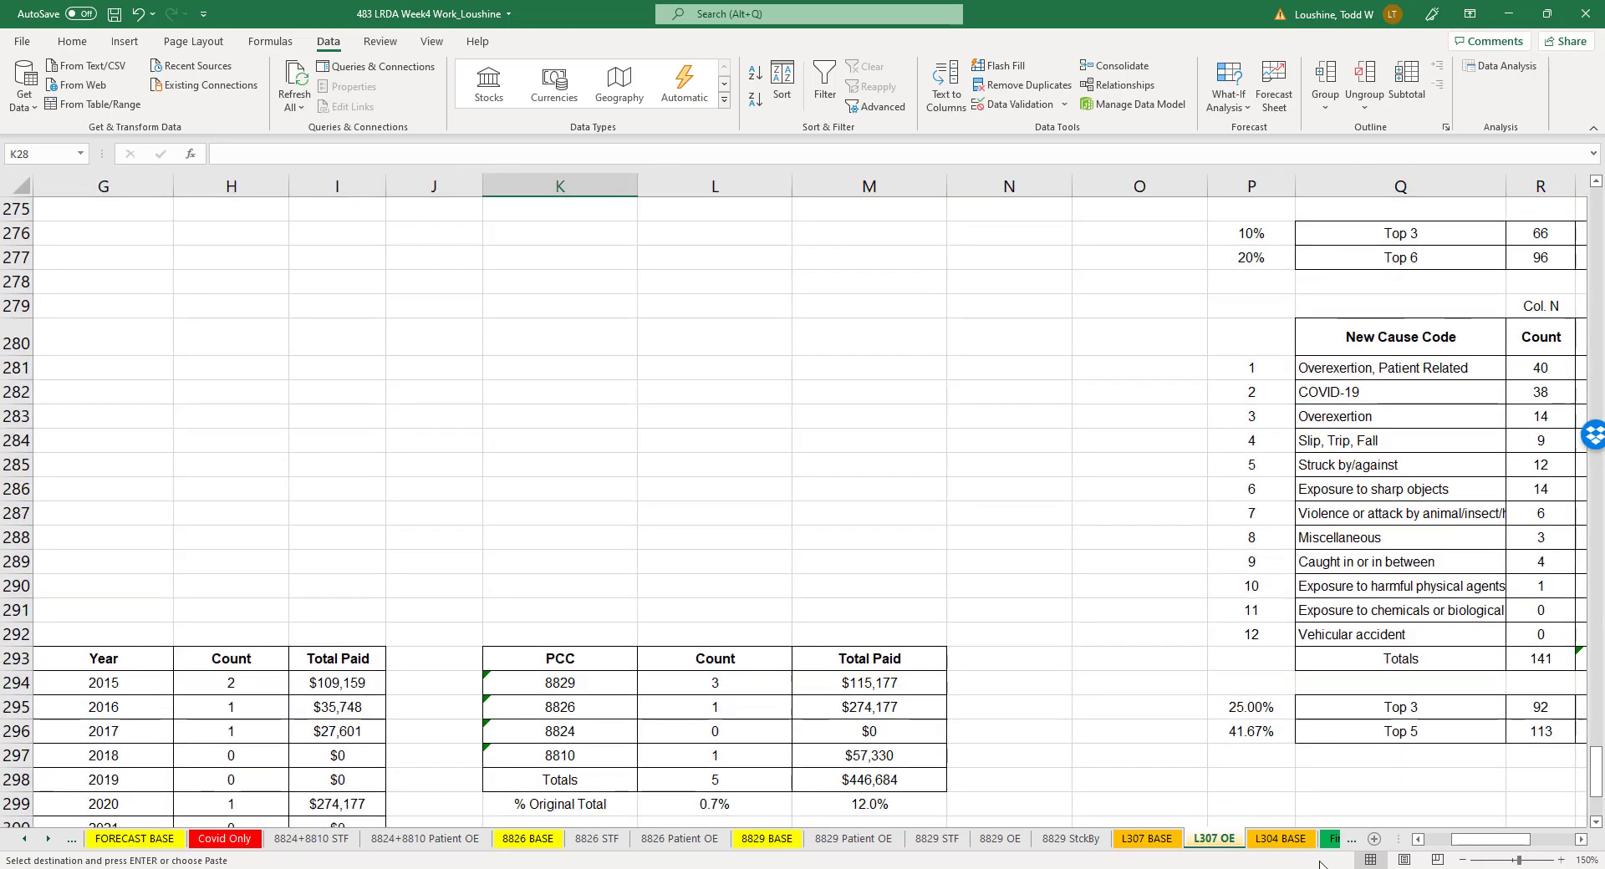
# - Extend the copied sheet's name to L307 Patient OE
pyautogui.doubleClick(1222, 841)
pyautogui.click(1221, 840)
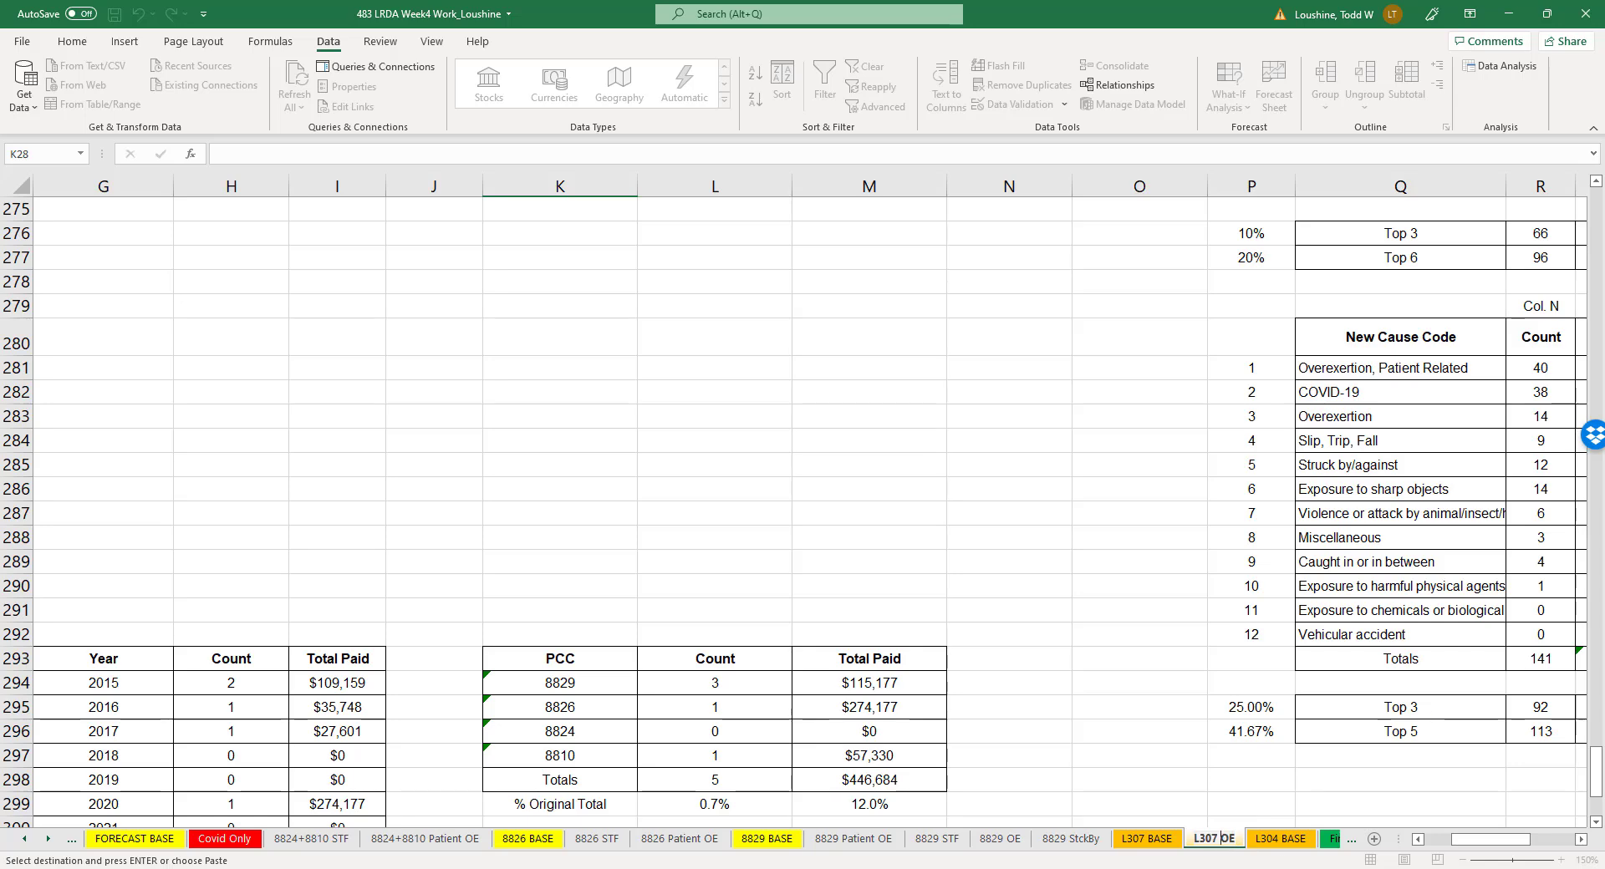
pyautogui.write('Patient')
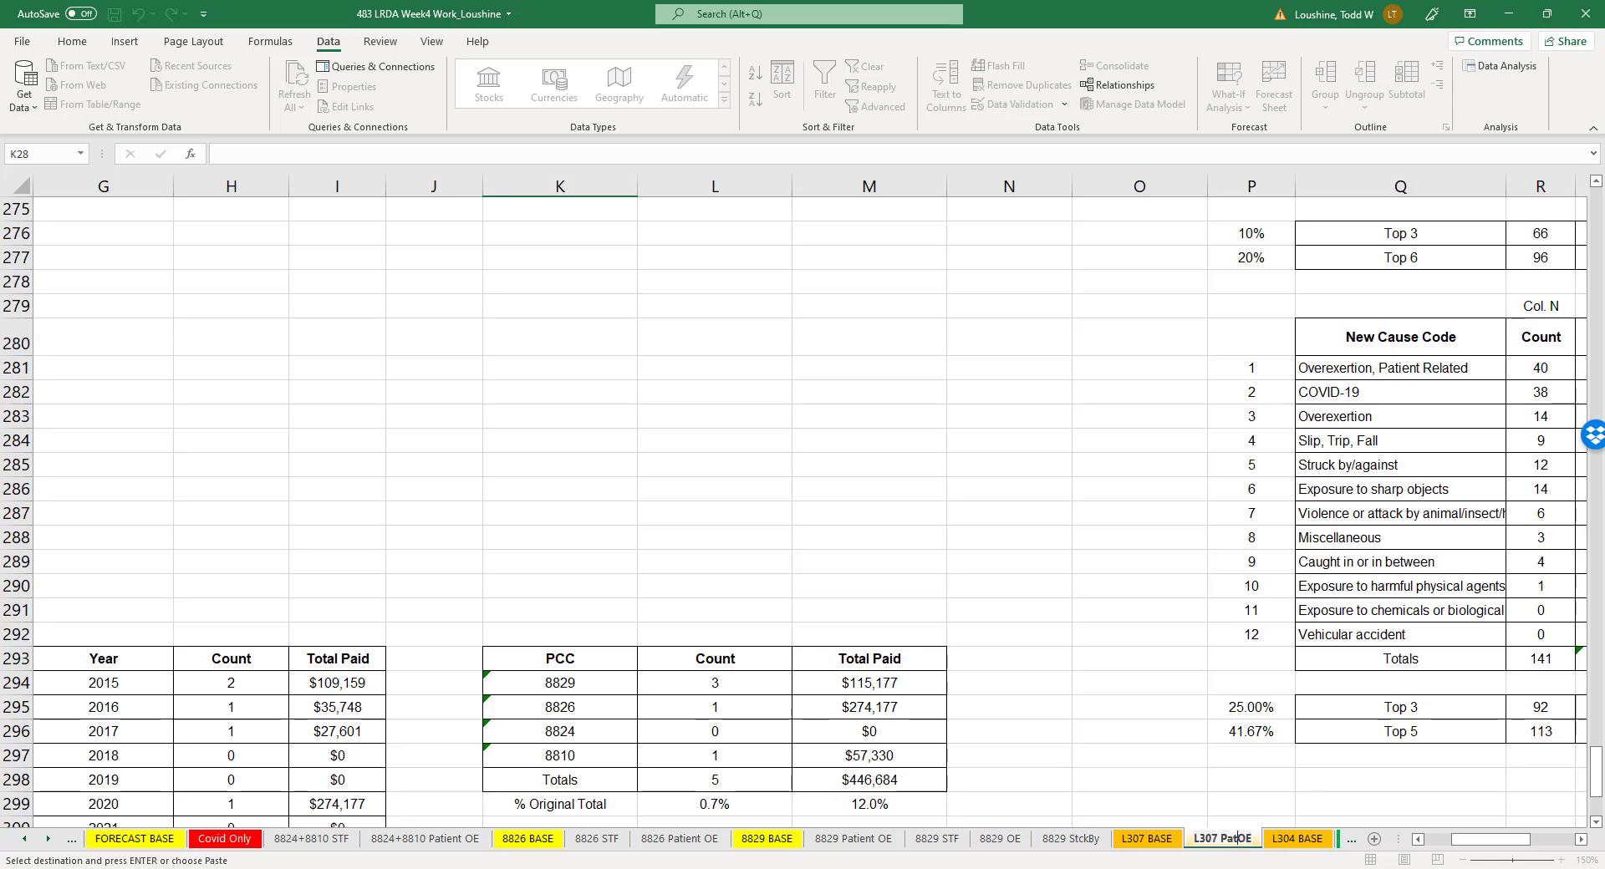
pyautogui.click(1129, 535)
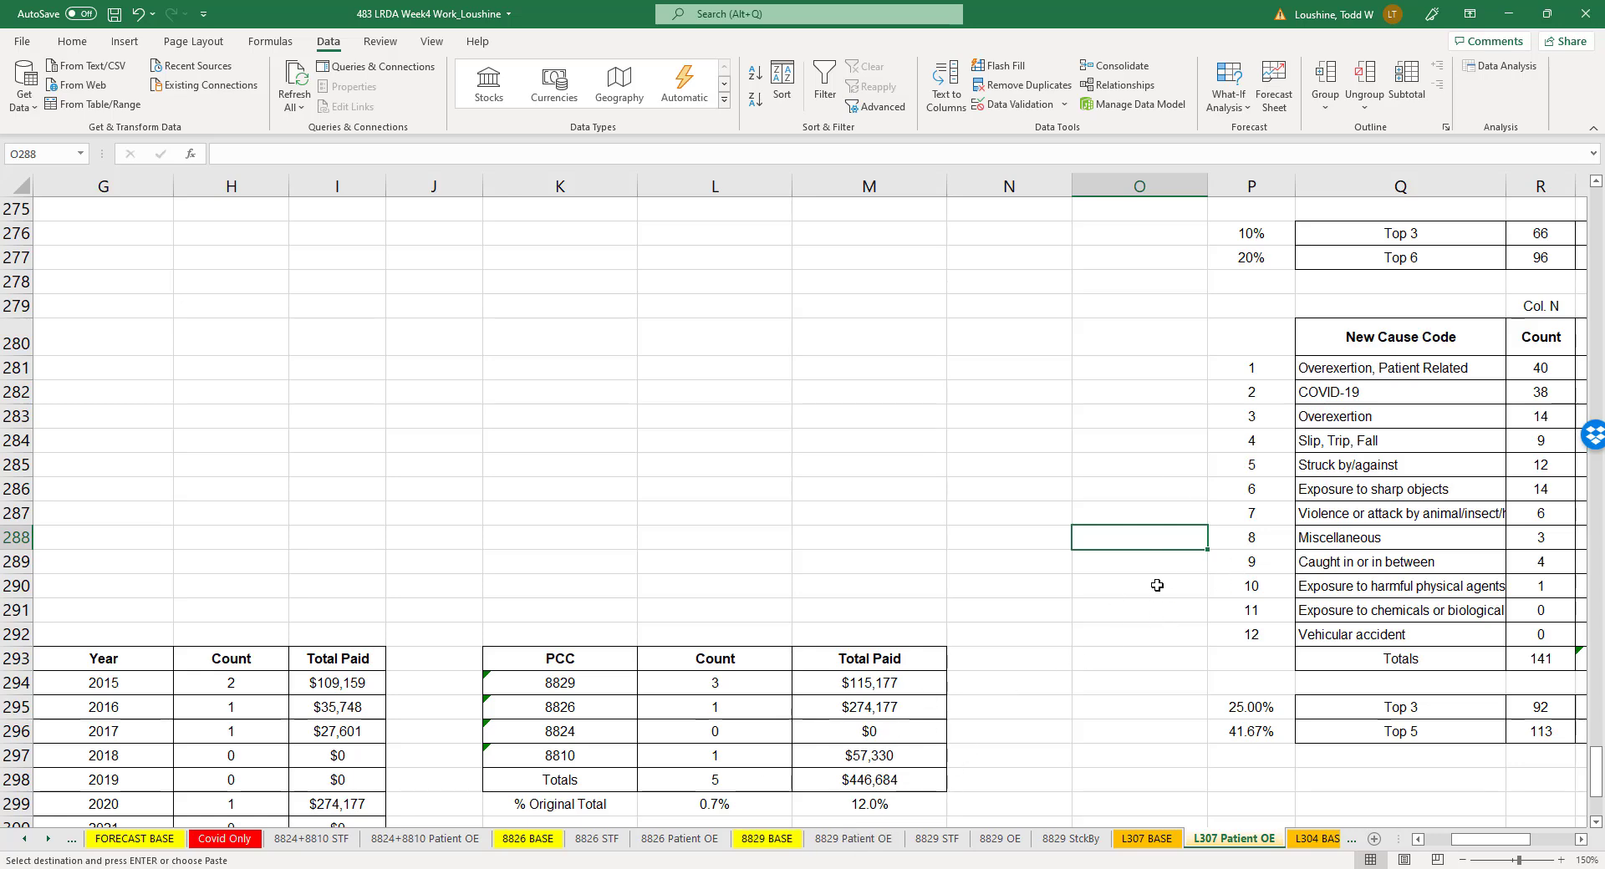
# - Turn on filtering for the claims header row 35 and sort the claims by New Cause Code from A to Z
pyautogui.scroll(20, 1156, 585)
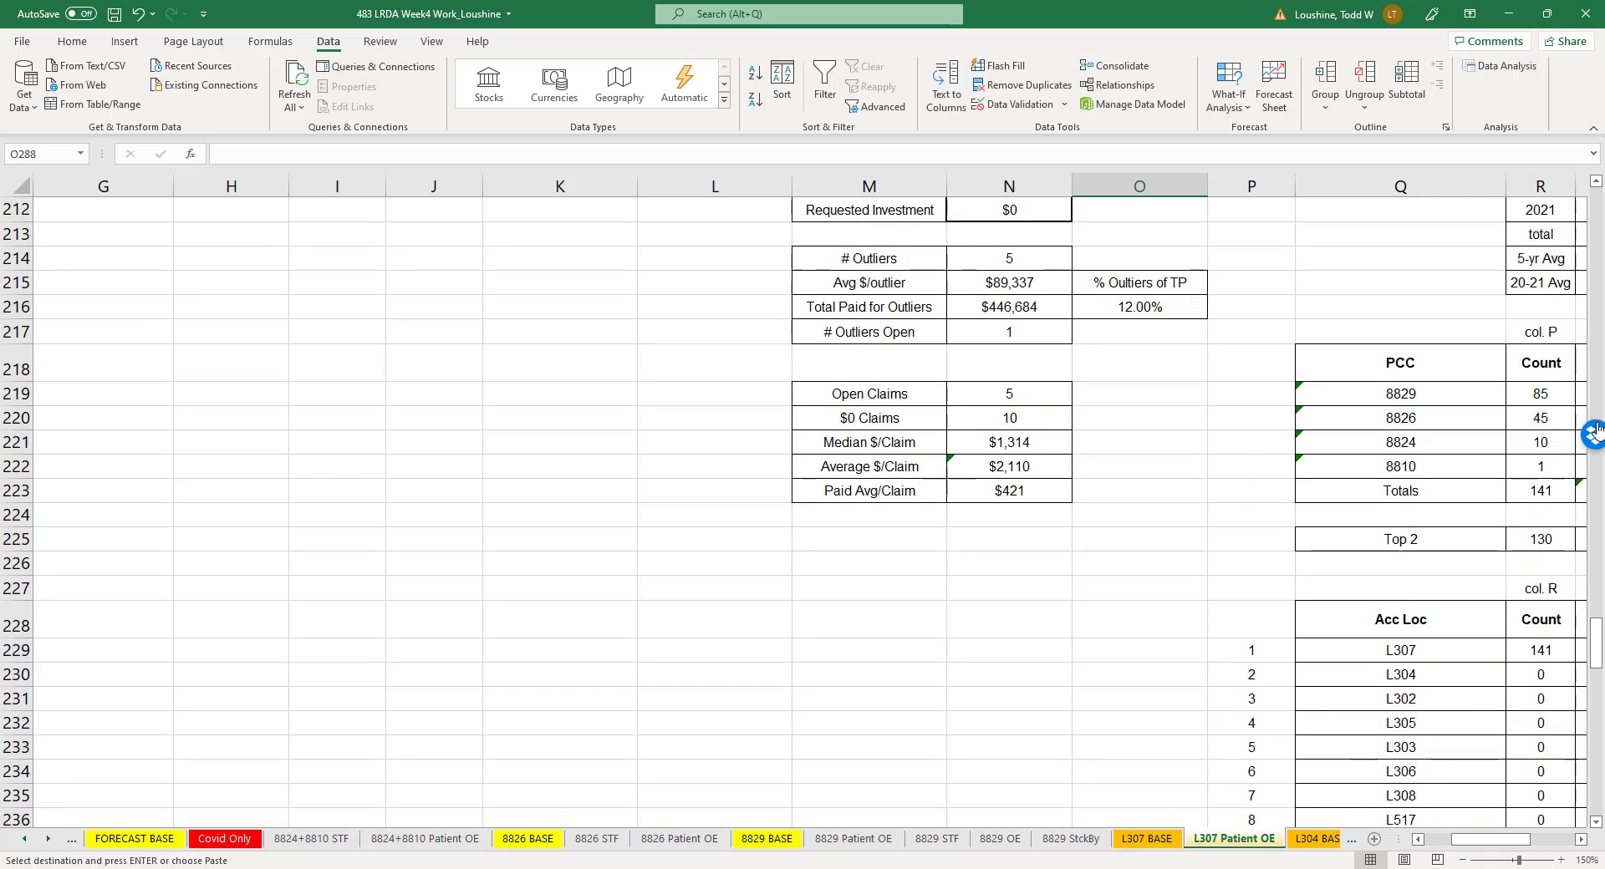
pyautogui.scroll(20, 1590, 204)
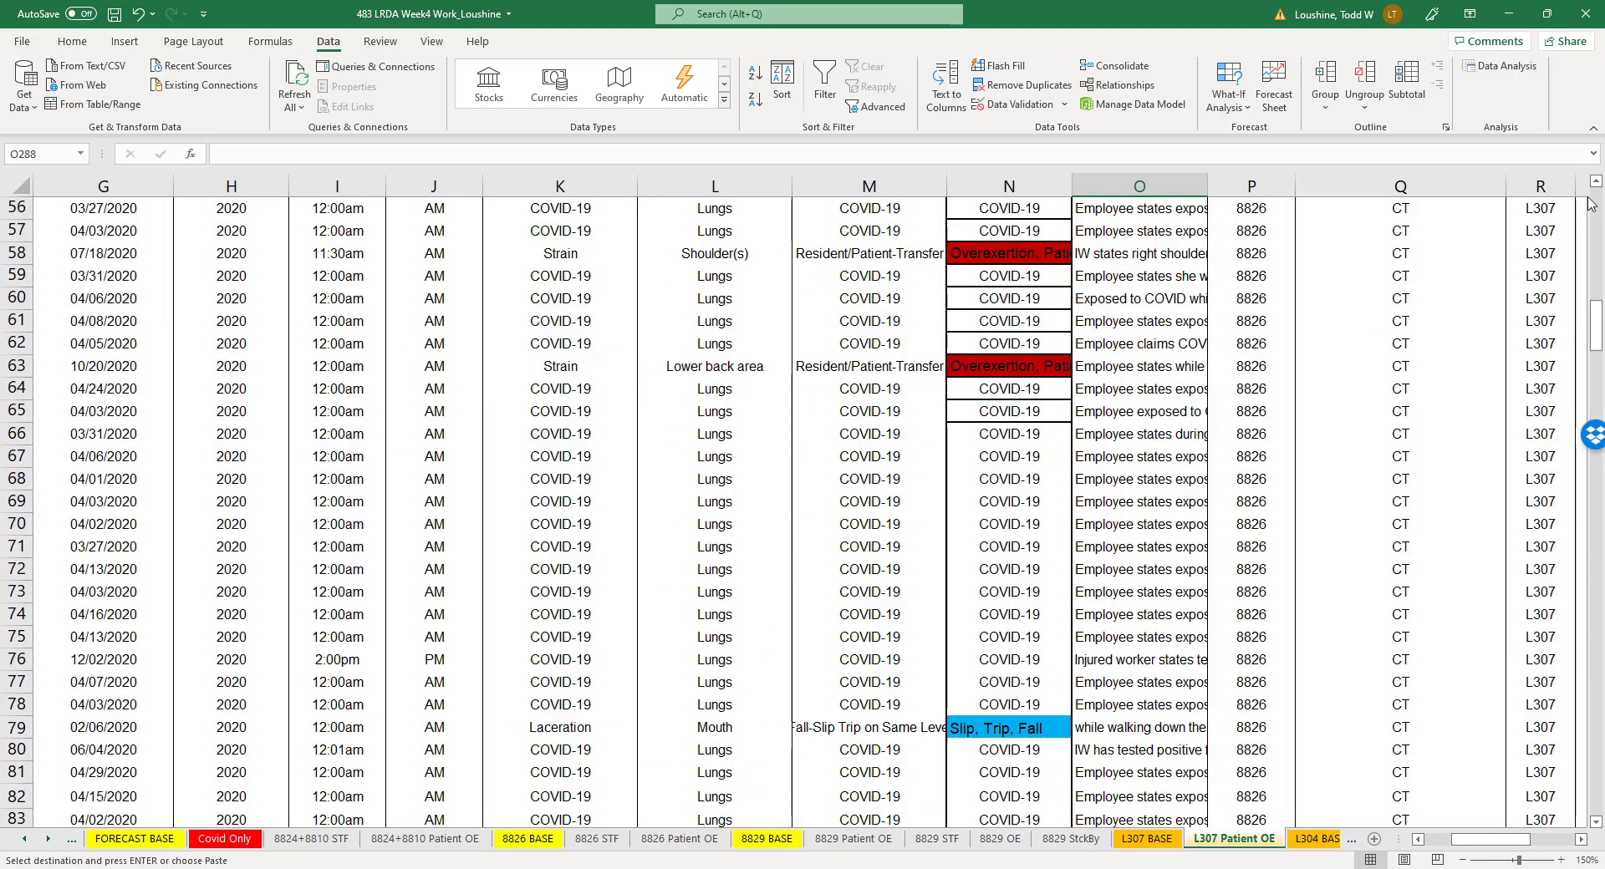
pyautogui.scroll(15, 1021, 415)
pyautogui.scroll(-4, 1031, 424)
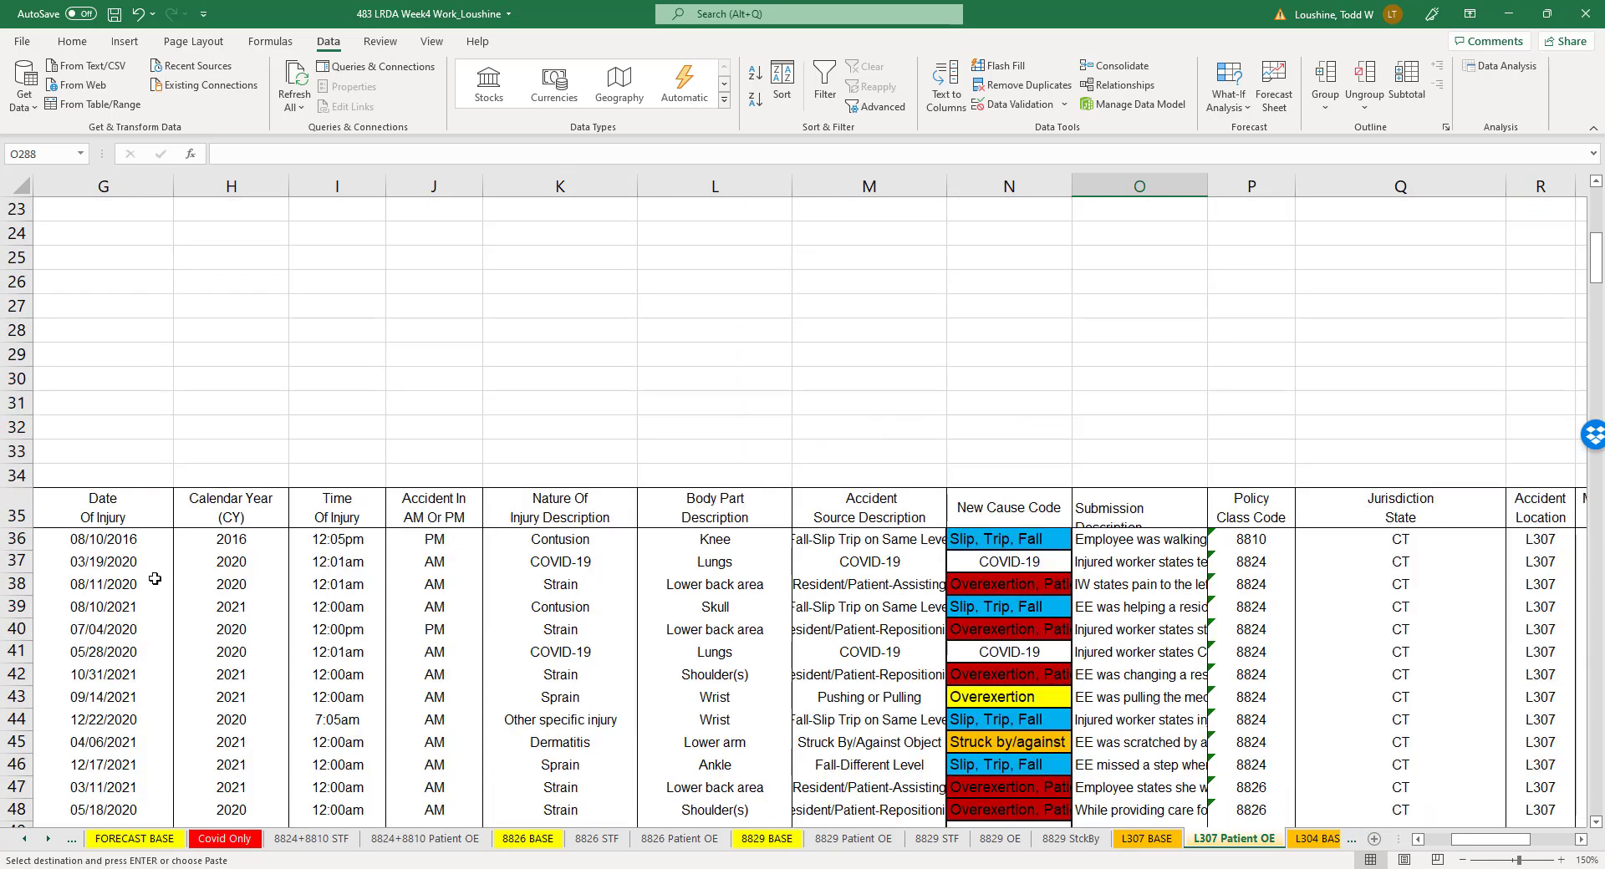
pyautogui.click(17, 507)
pyautogui.hotkey('ctrl', 'shift', 'l')
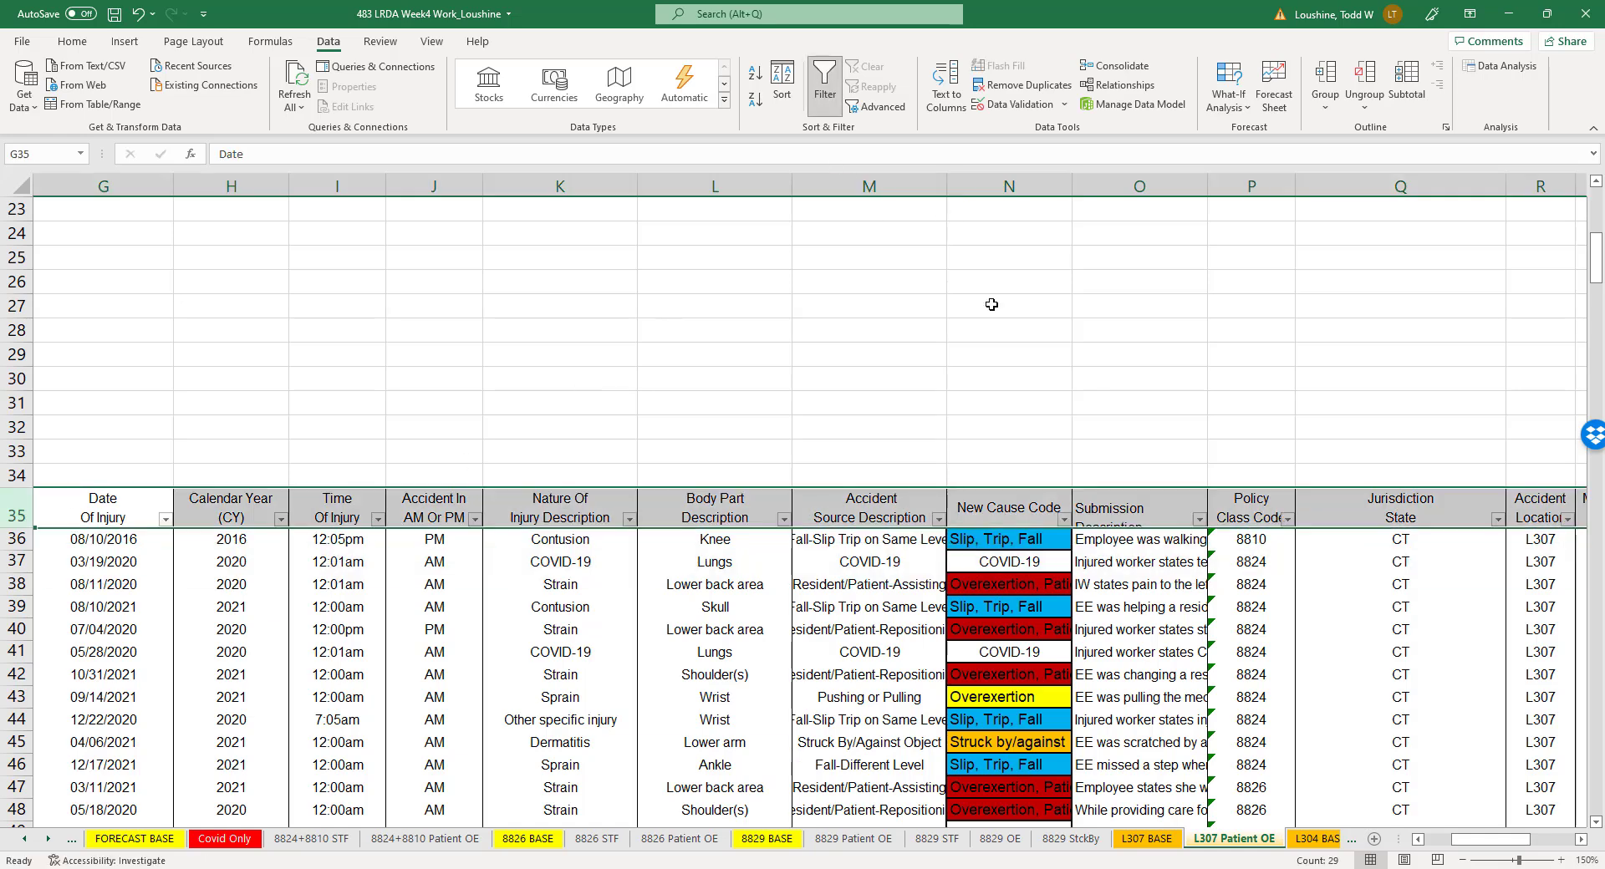
pyautogui.click(1064, 519)
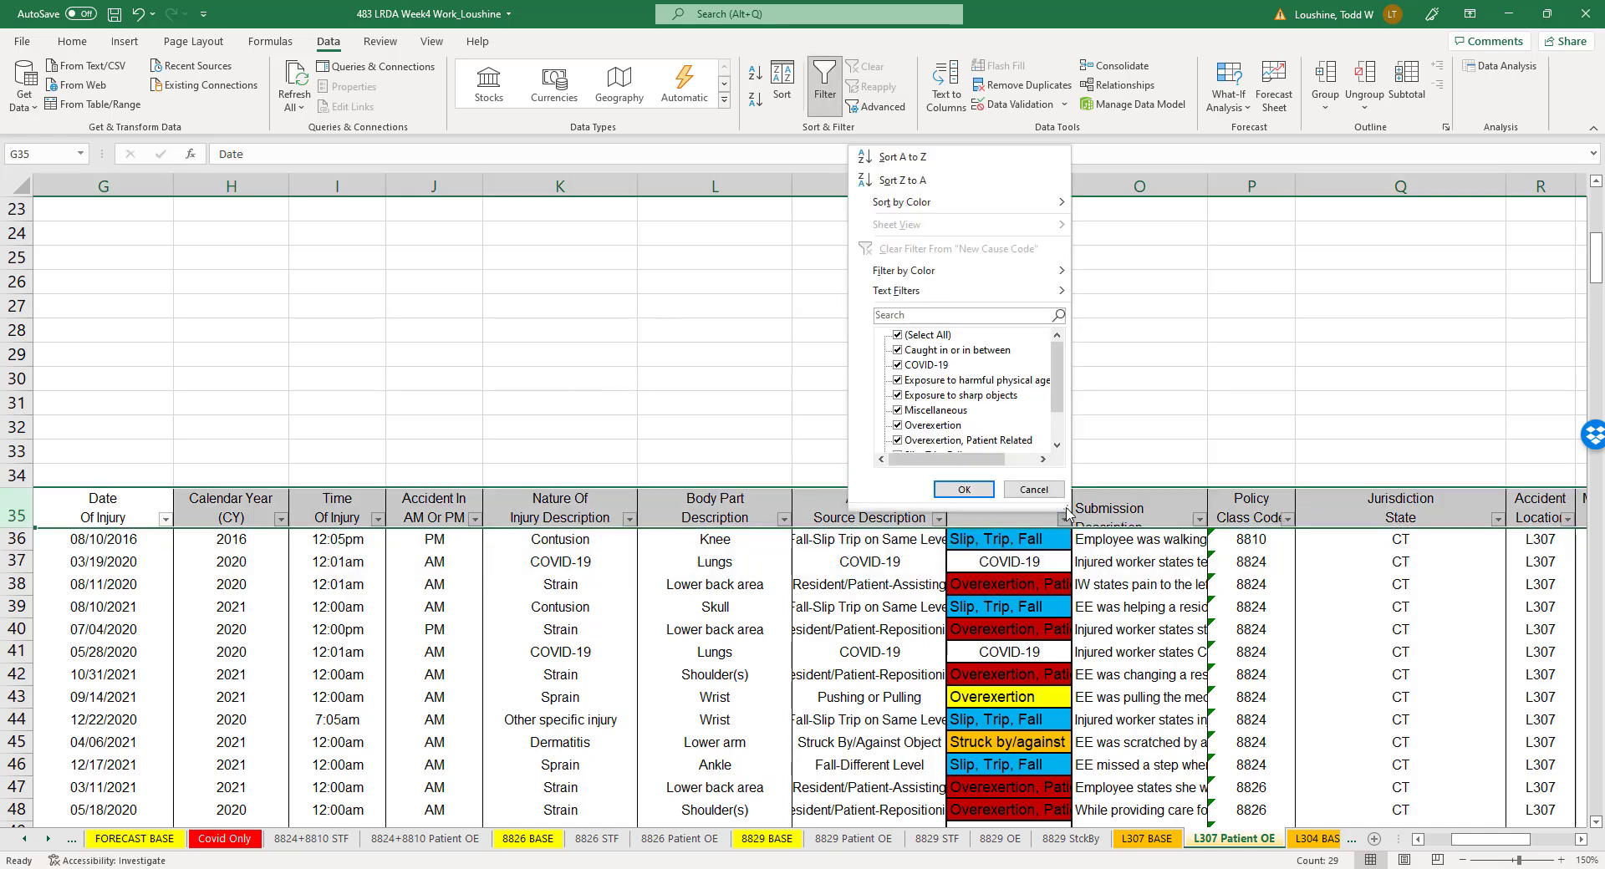
pyautogui.click(907, 158)
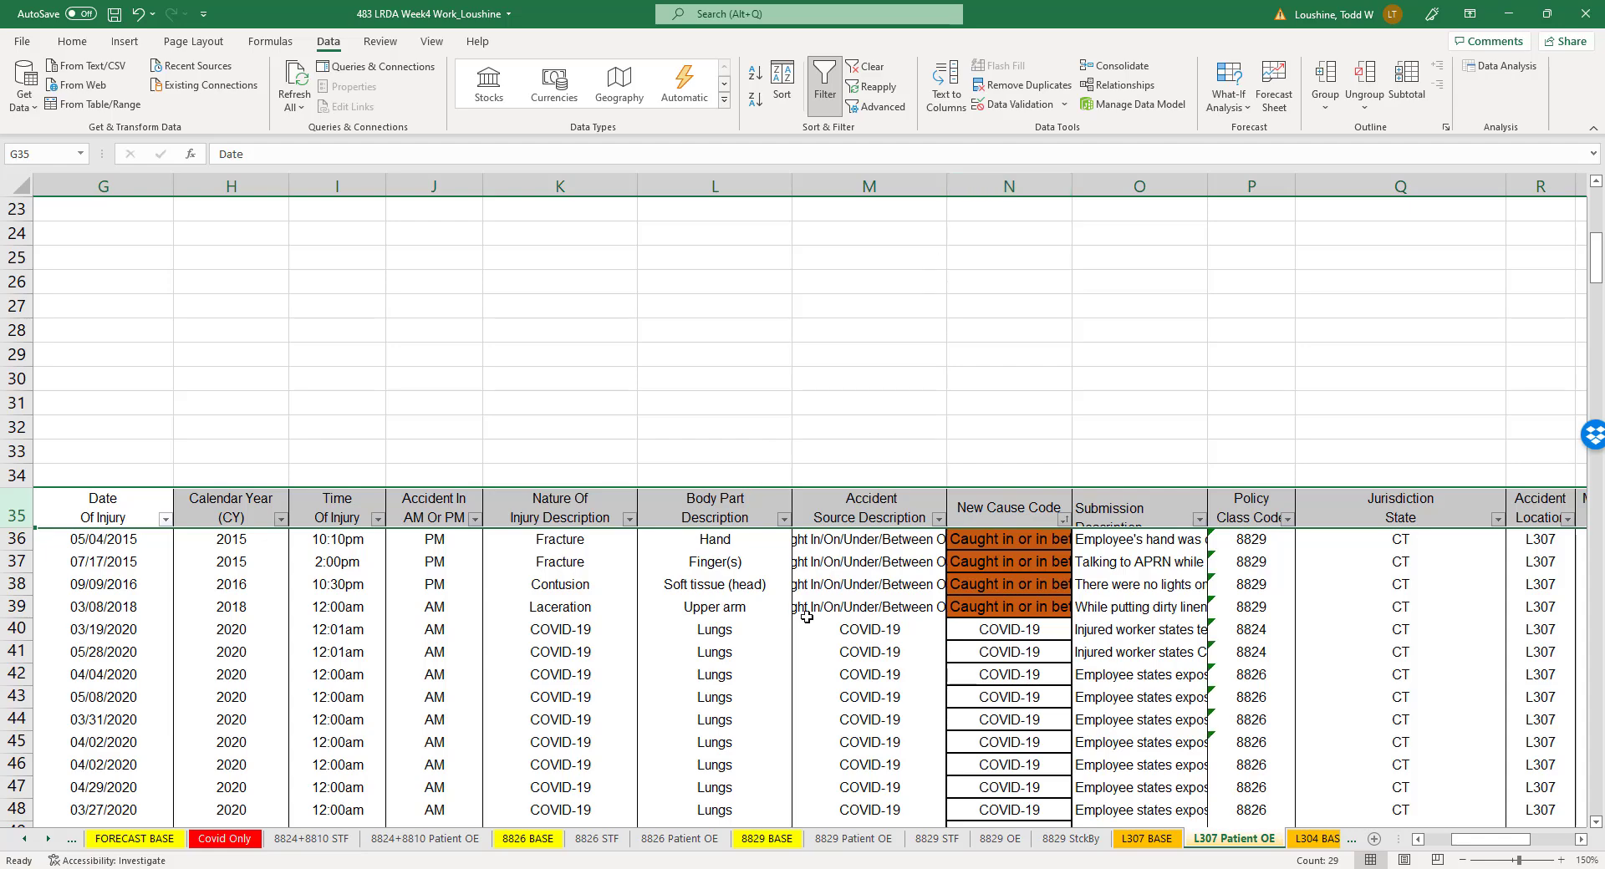
# - Delete claim rows 36 to 109, which precede the Overexertion, Patient Related claims
pyautogui.scroll(-3, 806, 667)
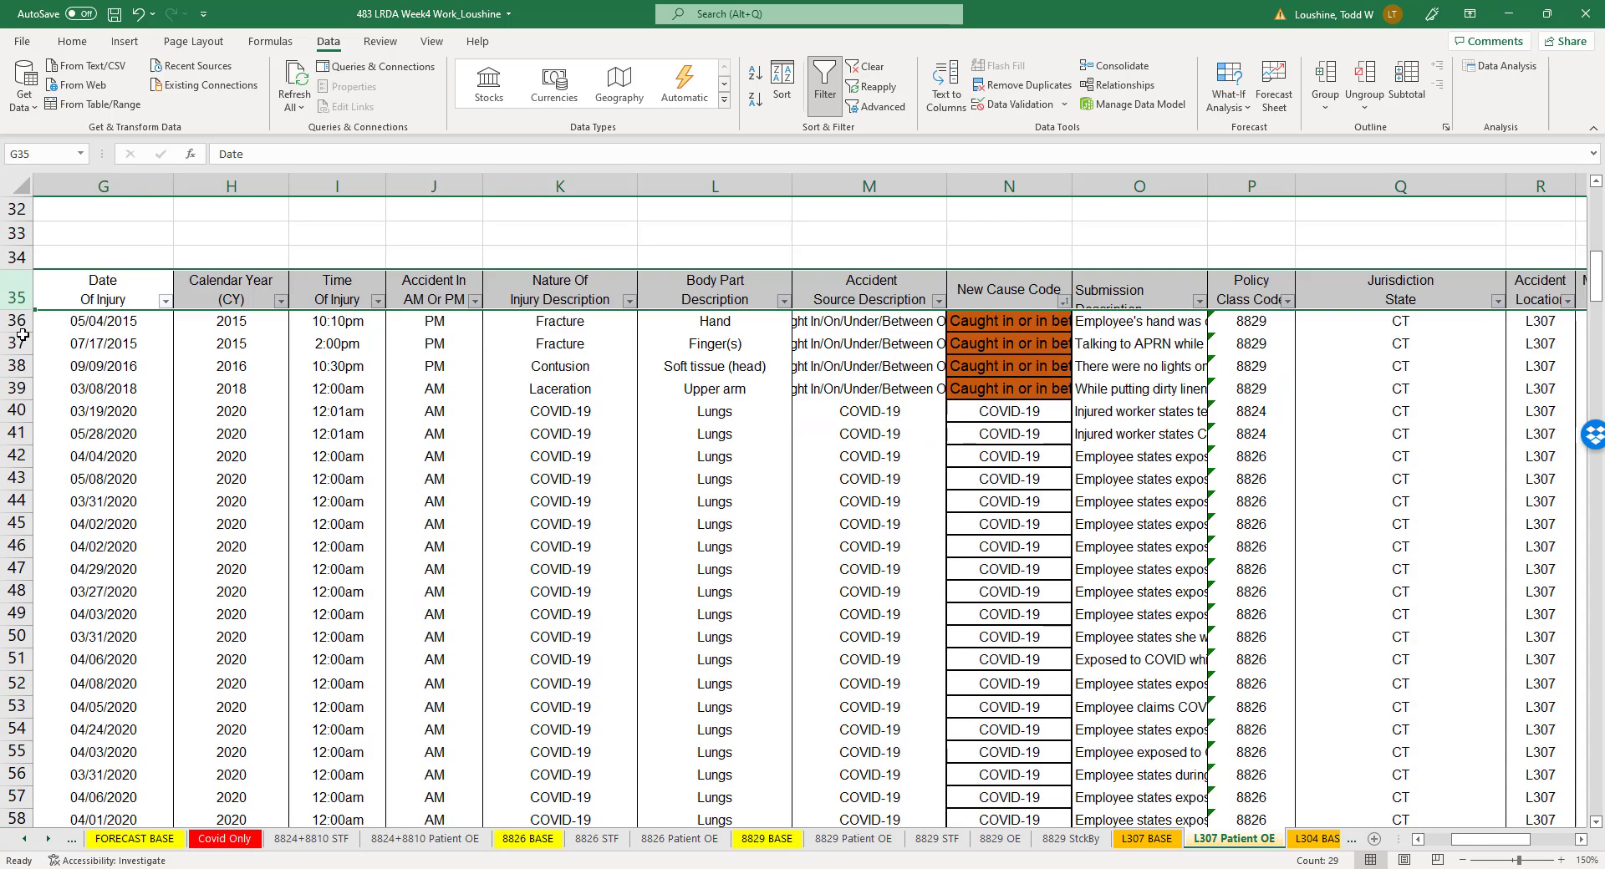
pyautogui.moveTo(19, 321)
pyautogui.mouseDown()
pyautogui.moveTo(17, 828)
pyautogui.moveTo(18, 455)
pyautogui.moveTo(56, 172)
pyautogui.moveTo(21, 372)
pyautogui.moveTo(17, 347)
pyautogui.mouseUp()
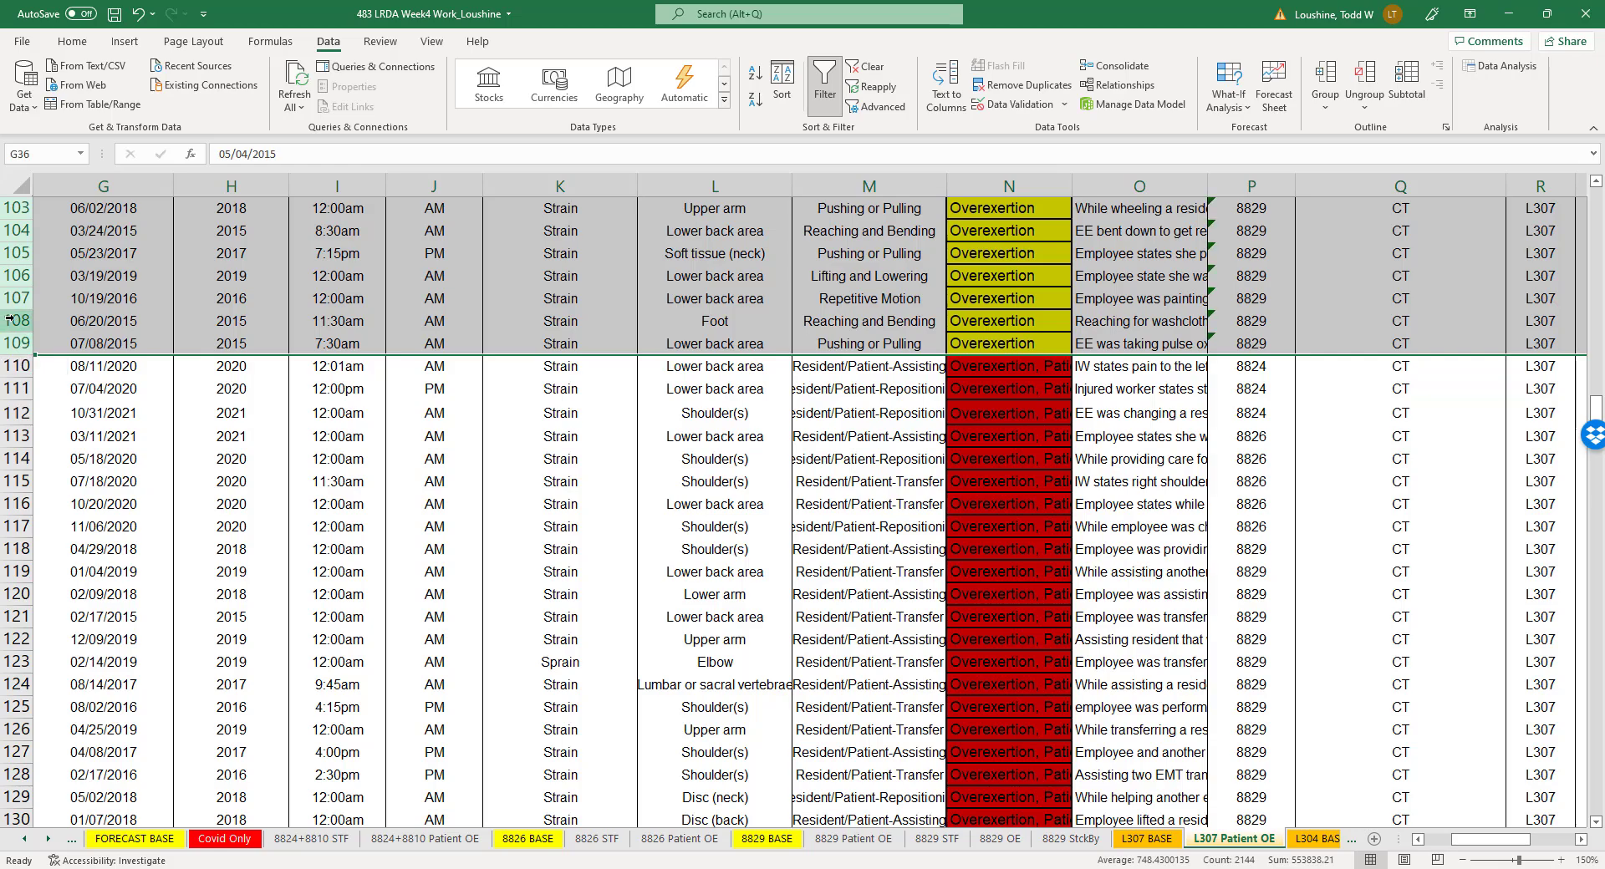
pyautogui.rightClick(12, 320)
pyautogui.click(163, 483)
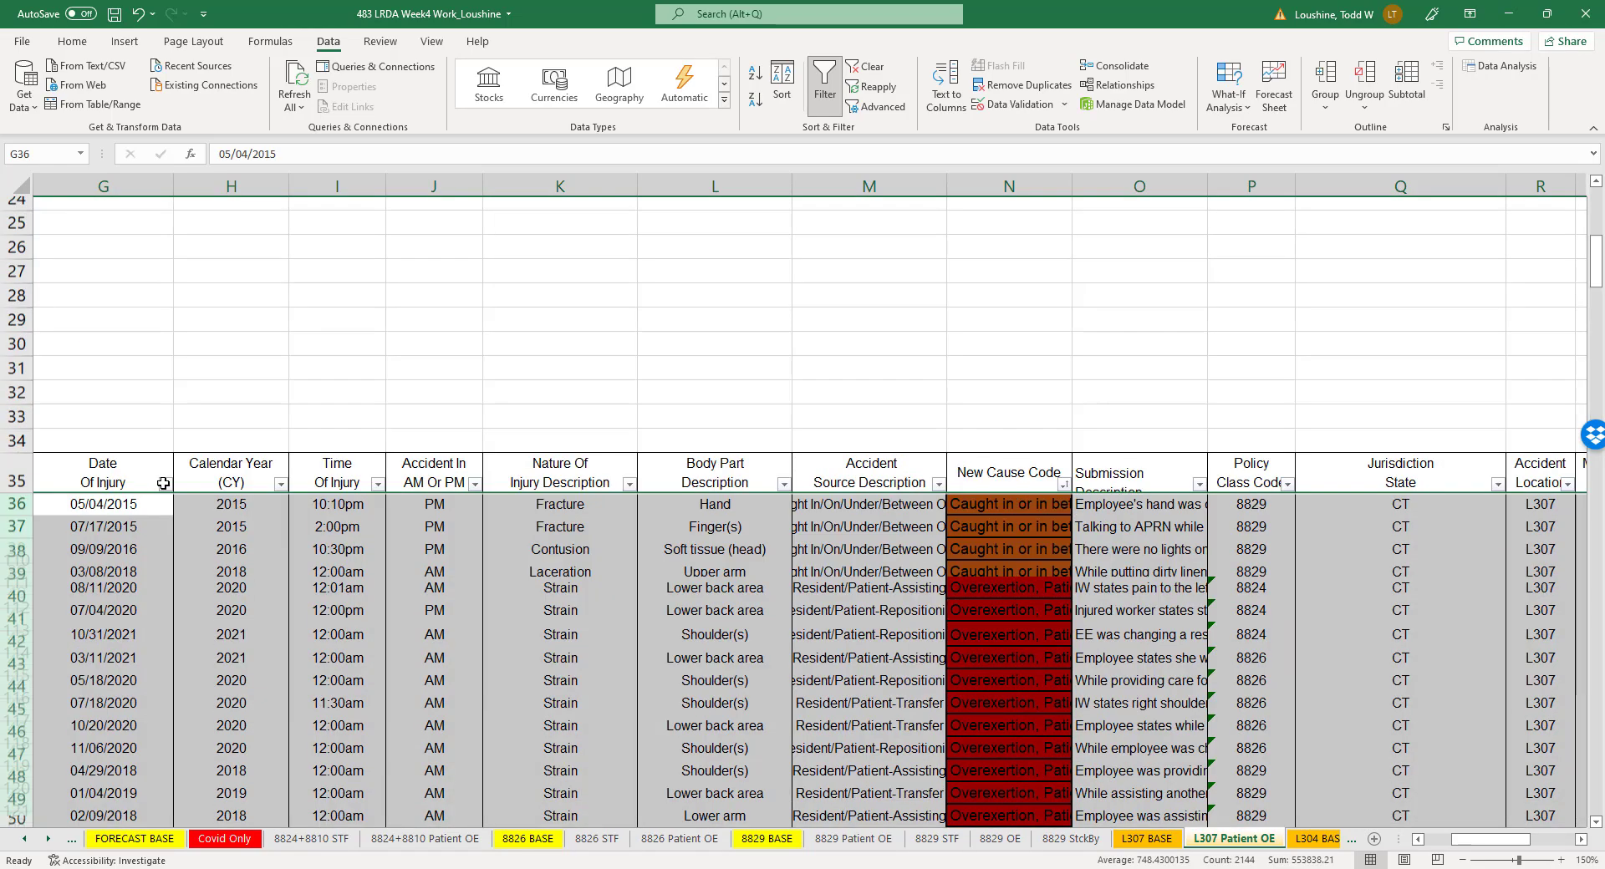
# - Delete claim rows 76 to 102, covering the Slip, Trip, Fall, Struck by/against and Violence or attack claims
pyautogui.scroll(-18, 279, 601)
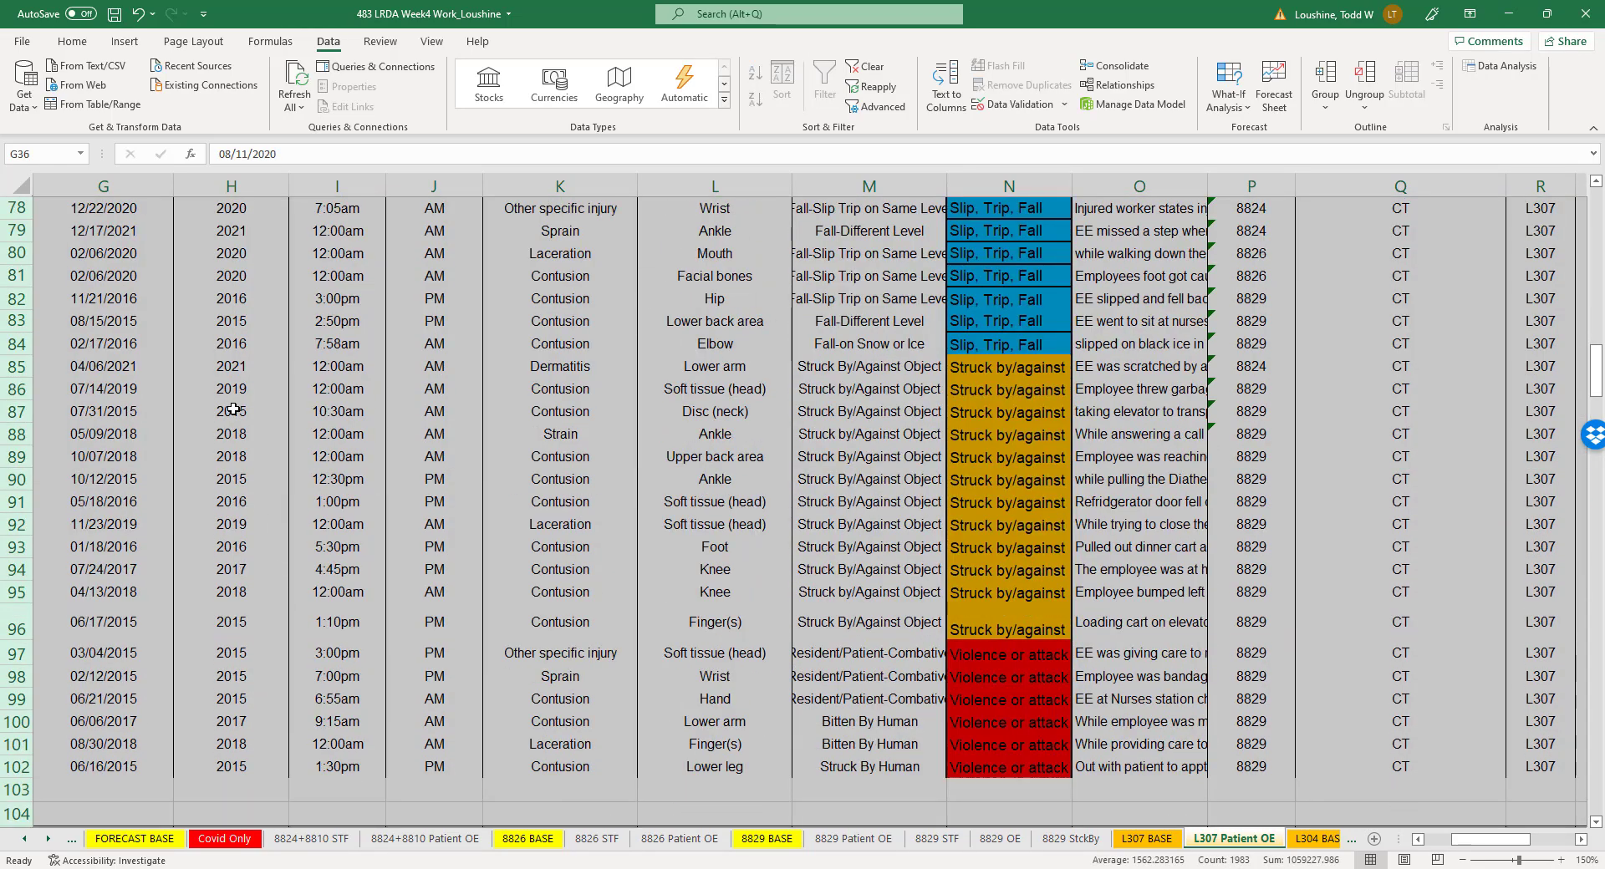
pyautogui.scroll(2, 232, 408)
pyautogui.click(18, 320)
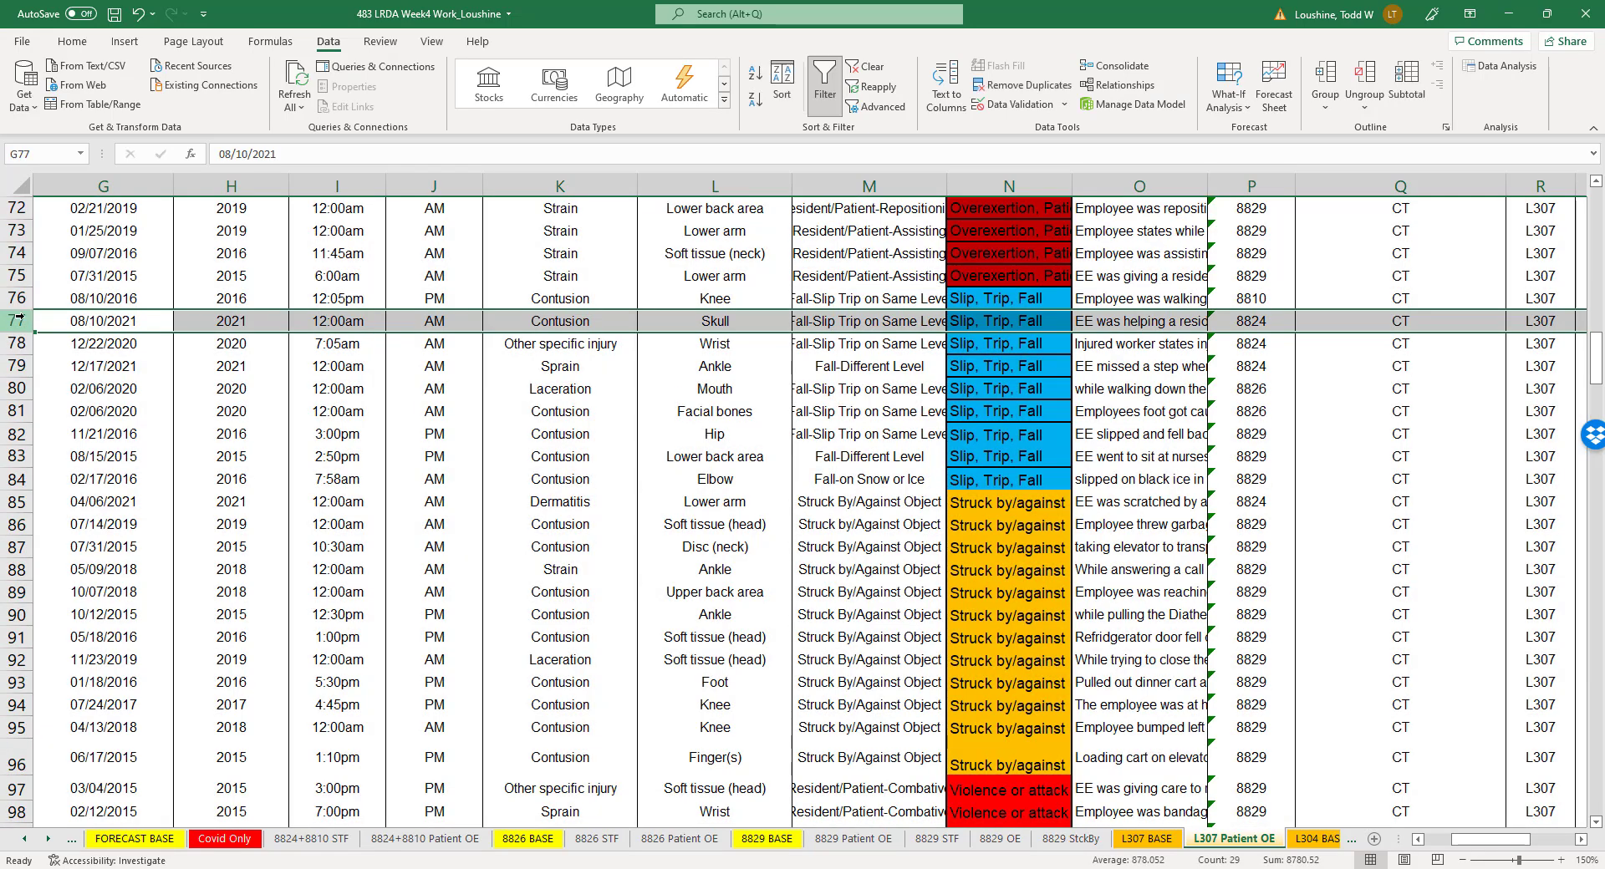
pyautogui.moveTo(17, 298); pyautogui.dragTo(58, 842)
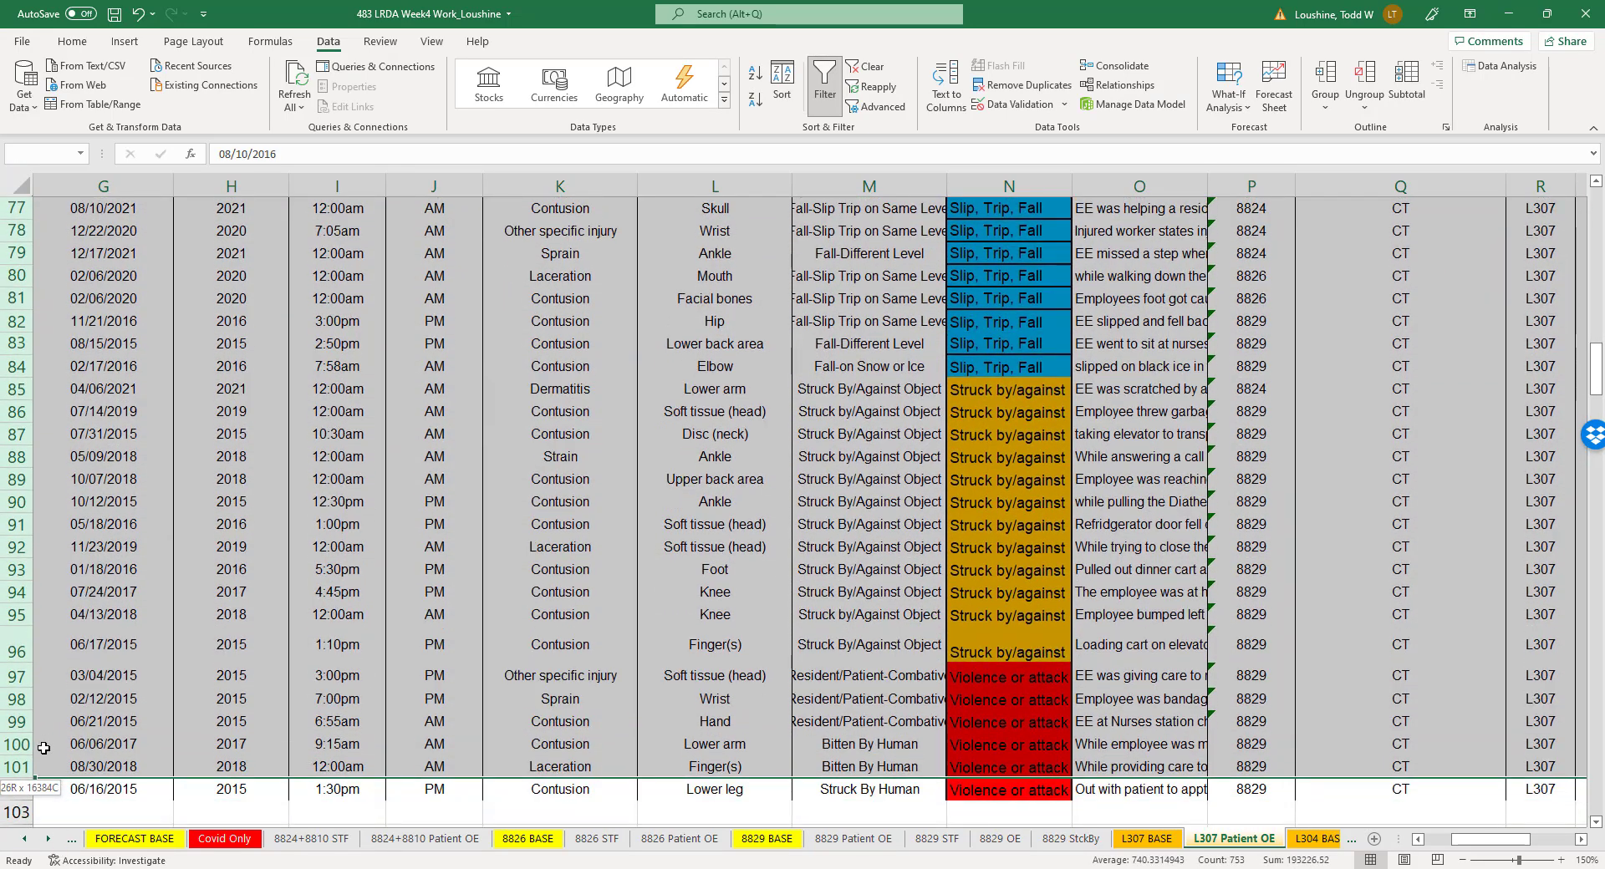
pyautogui.rightClick(10, 705)
pyautogui.click(50, 575)
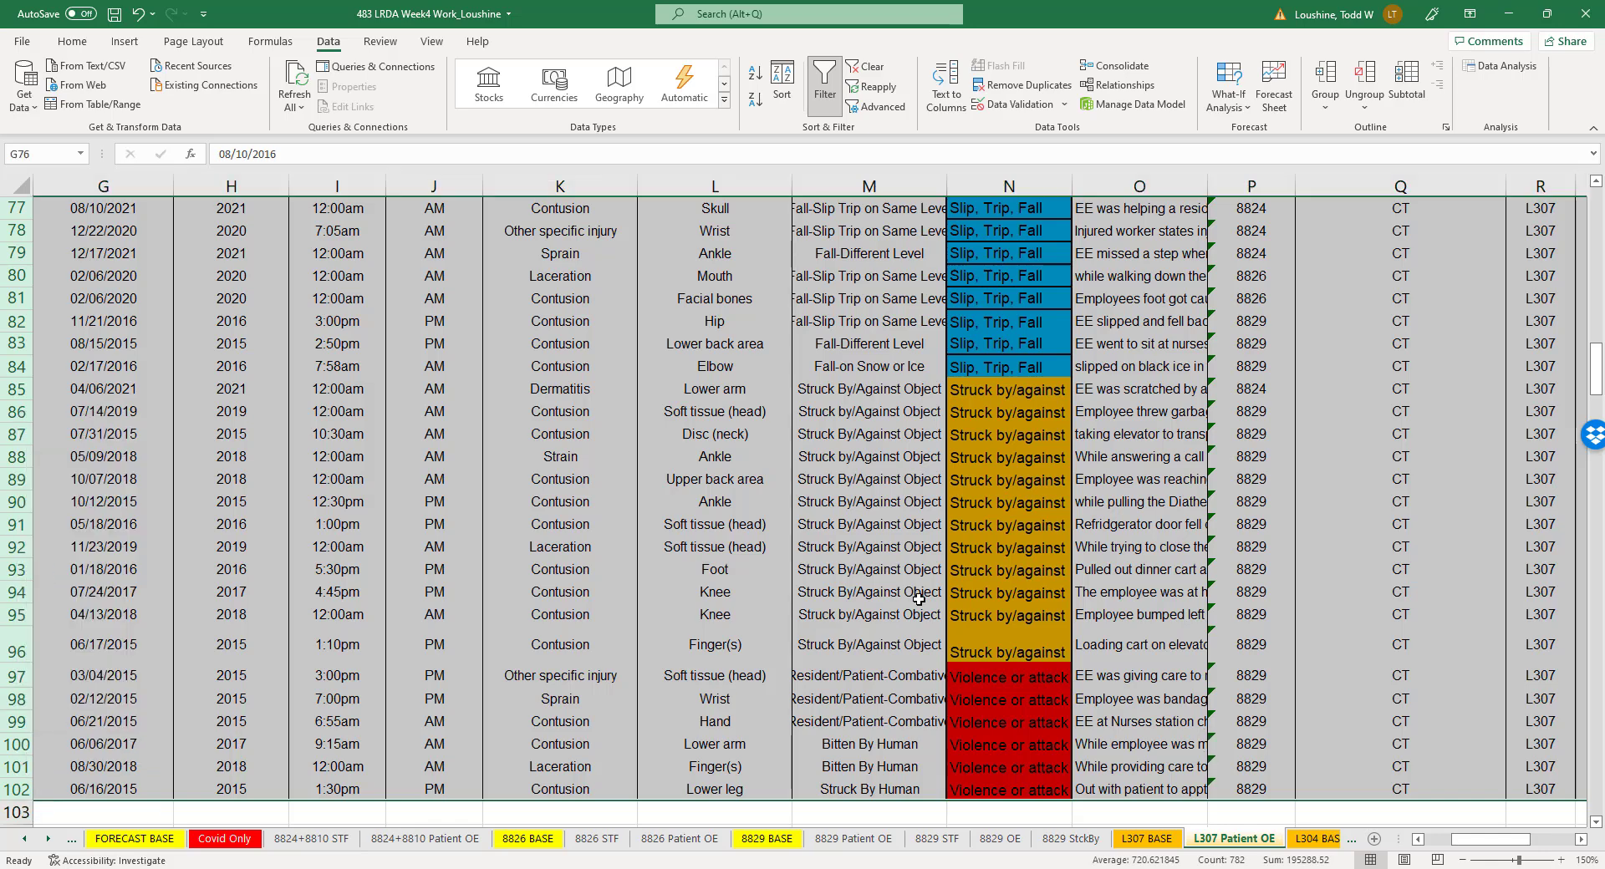
pyautogui.click(935, 598)
# - Delete the COVID-19 and Struck by/against rows from the outlier claims table, keeping only the patient-related overexertion outliers
pyautogui.scroll(-5, 976, 631)
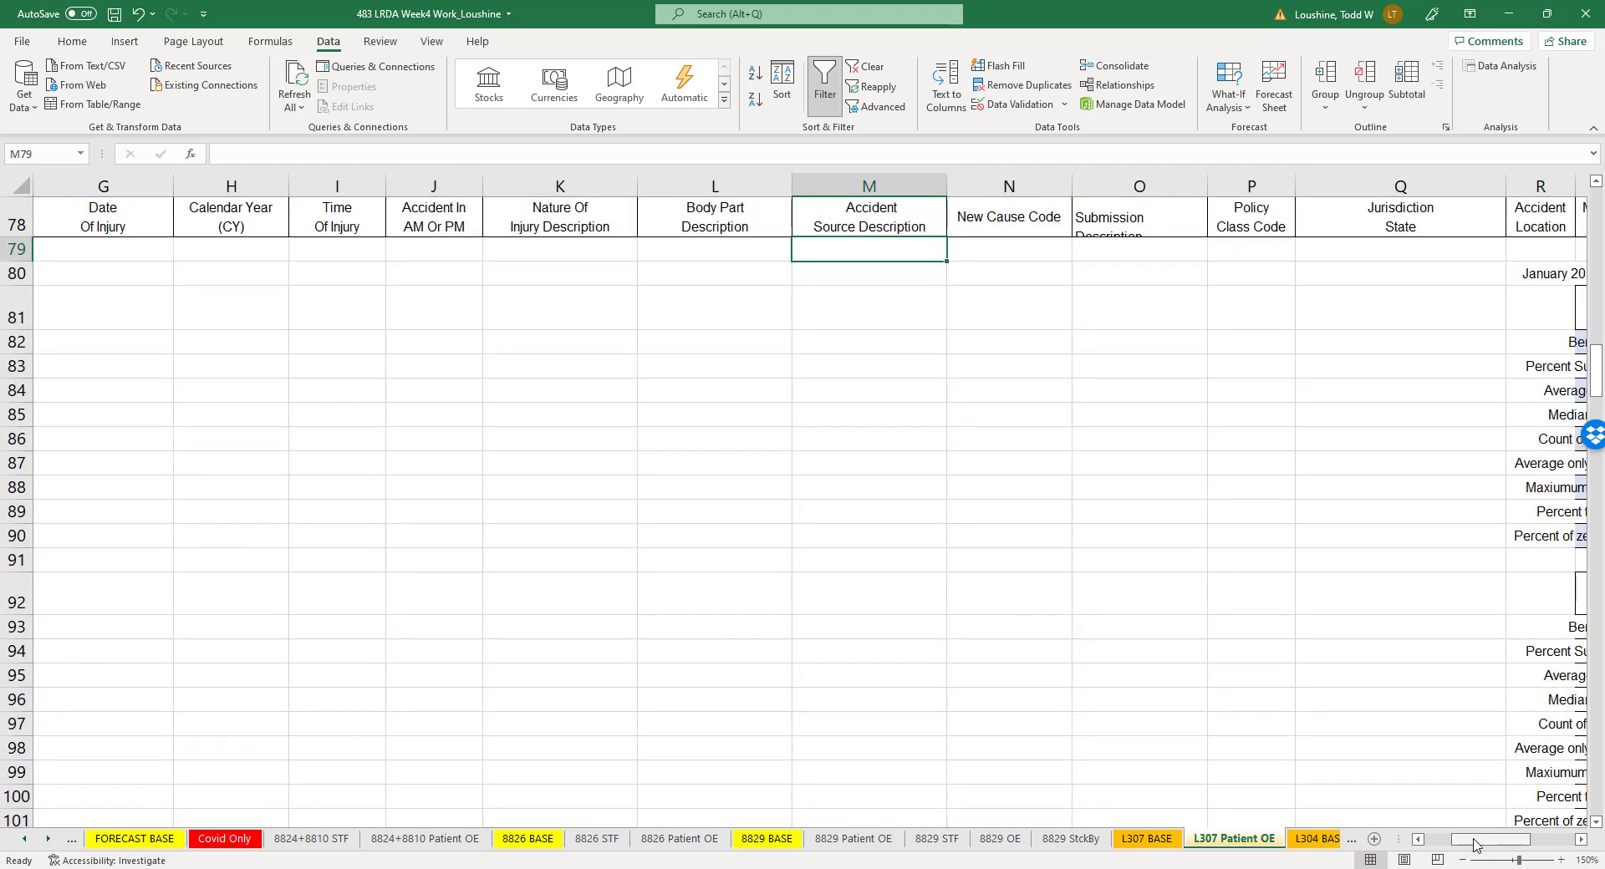
pyautogui.moveTo(1473, 843); pyautogui.dragTo(1491, 845)
pyautogui.scroll(-4, 1306, 735)
pyautogui.scroll(-20, 1306, 736)
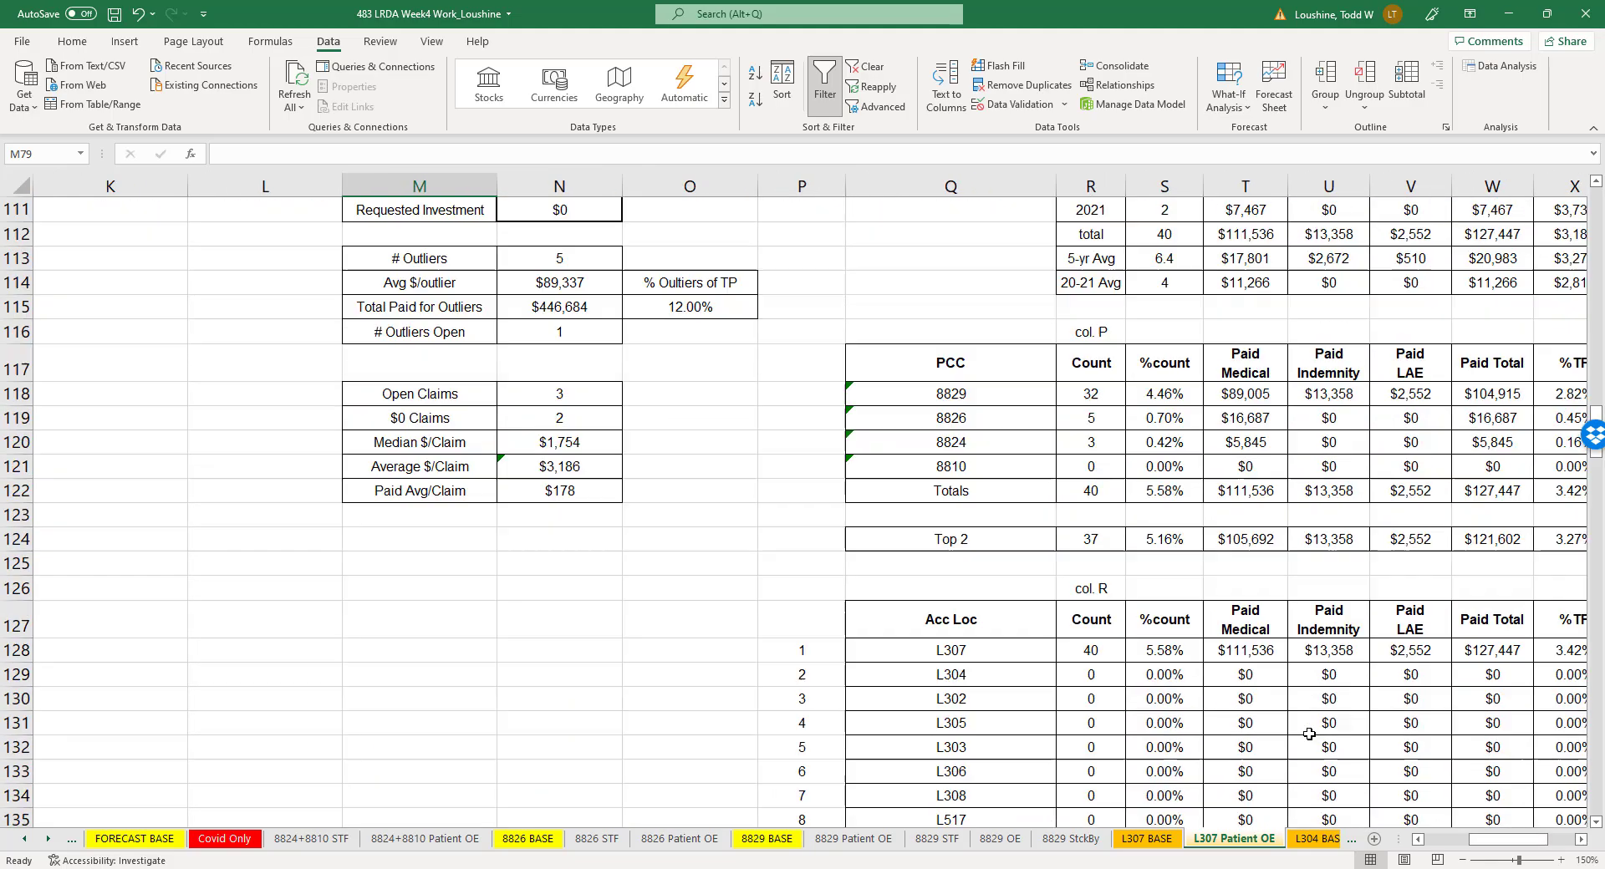
pyautogui.scroll(-8, 1315, 729)
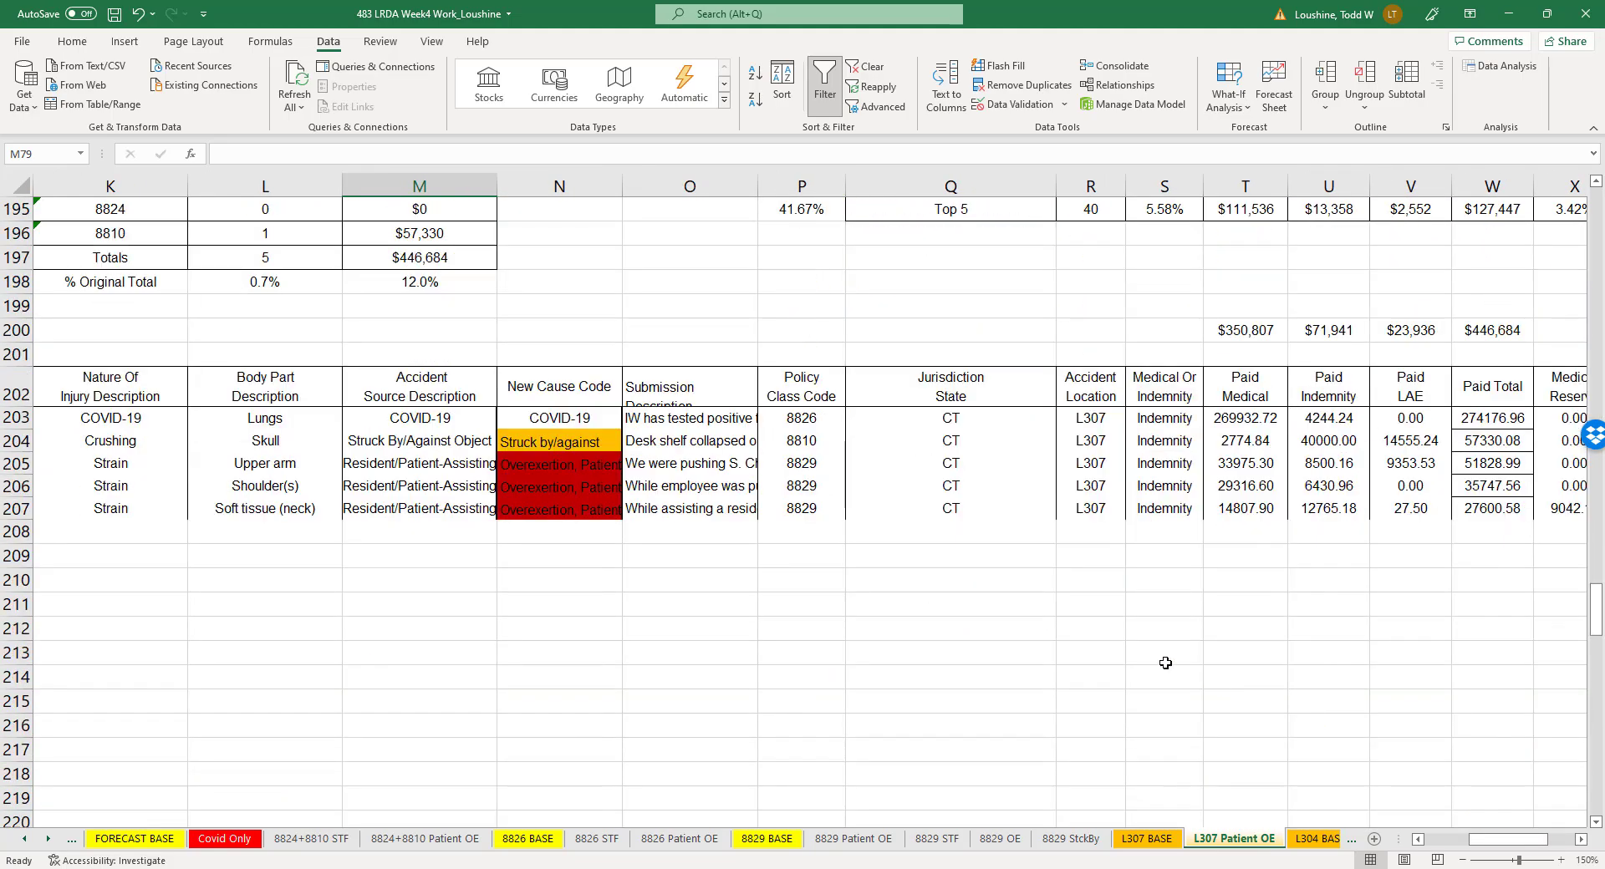
pyautogui.moveTo(15, 417); pyautogui.dragTo(12, 435)
pyautogui.rightClick(13, 435)
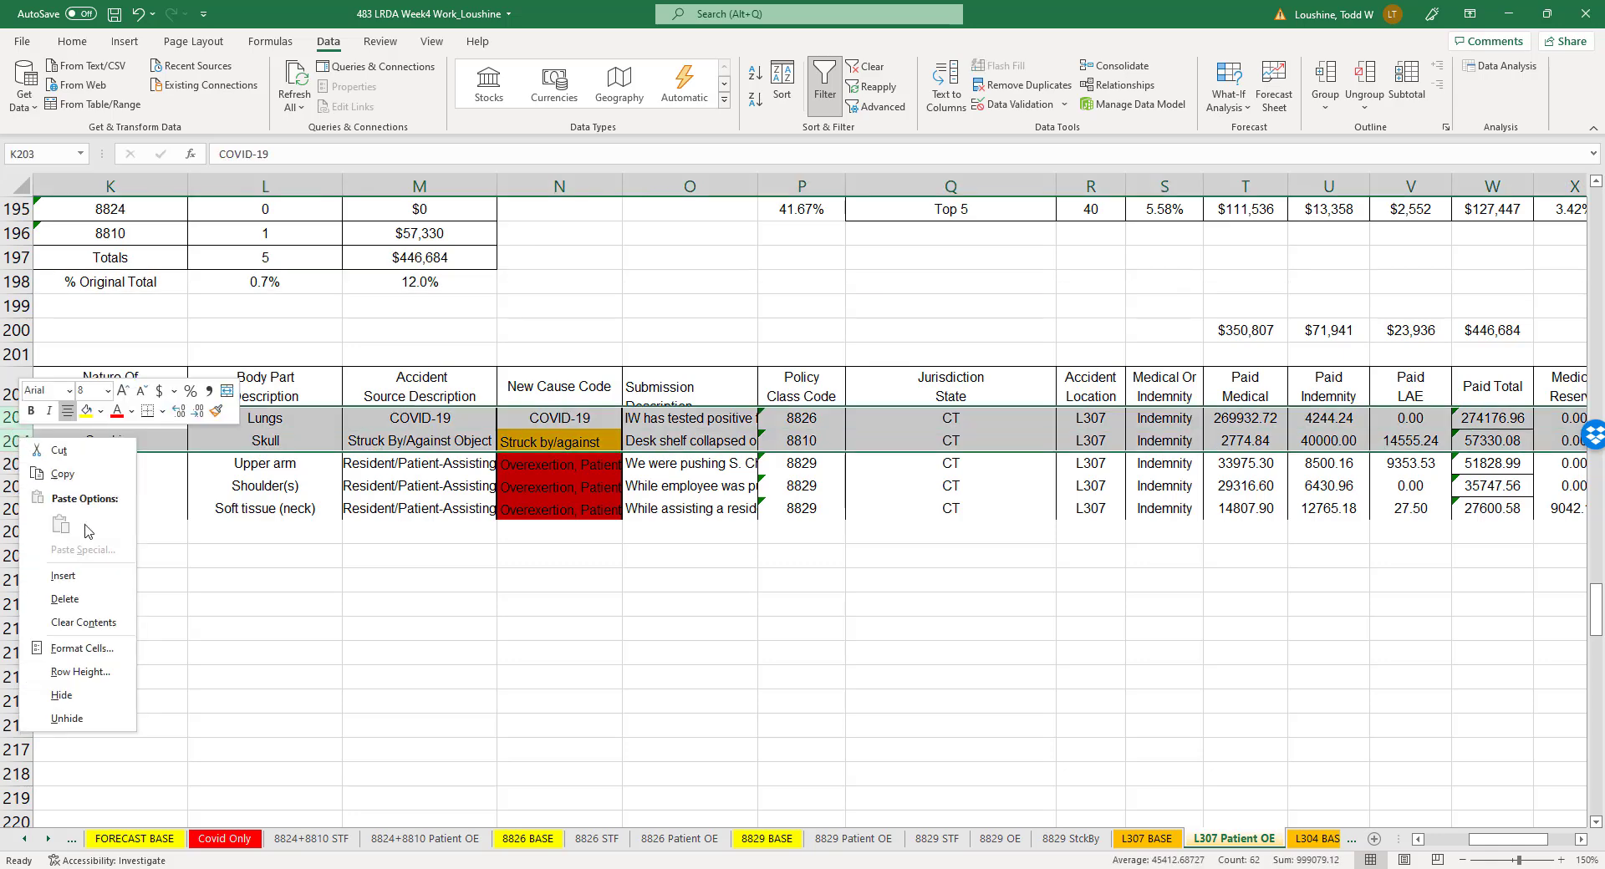
pyautogui.click(83, 597)
pyautogui.click(629, 603)
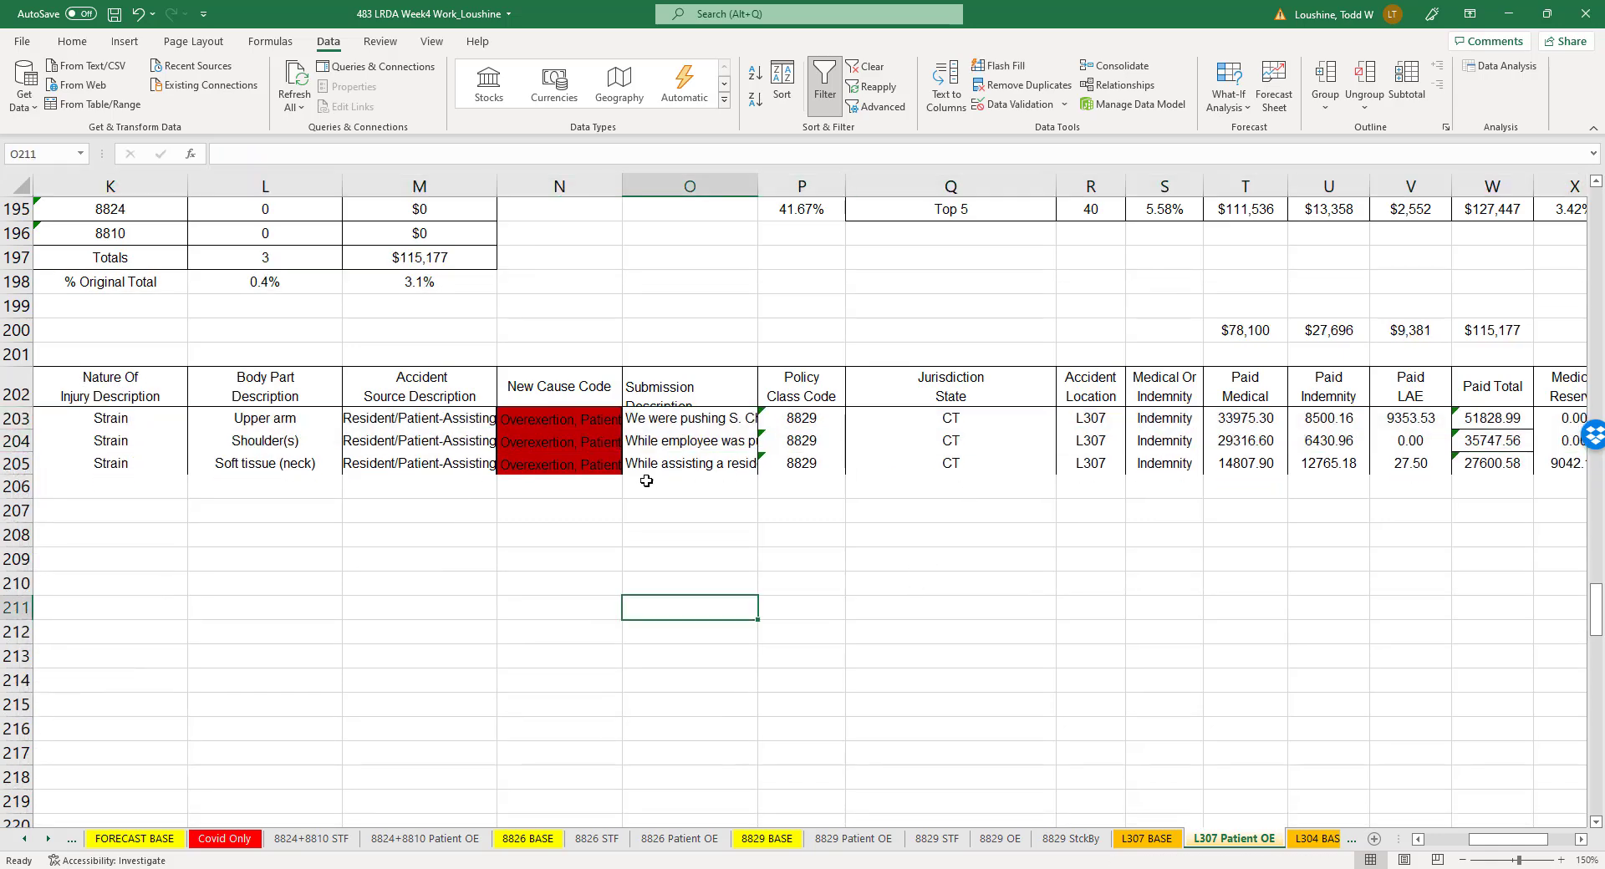
# - Examine the remaining outliers and the PCC, accident location, accident source, New Cause Code and yearly summary tables
pyautogui.click(1109, 419)
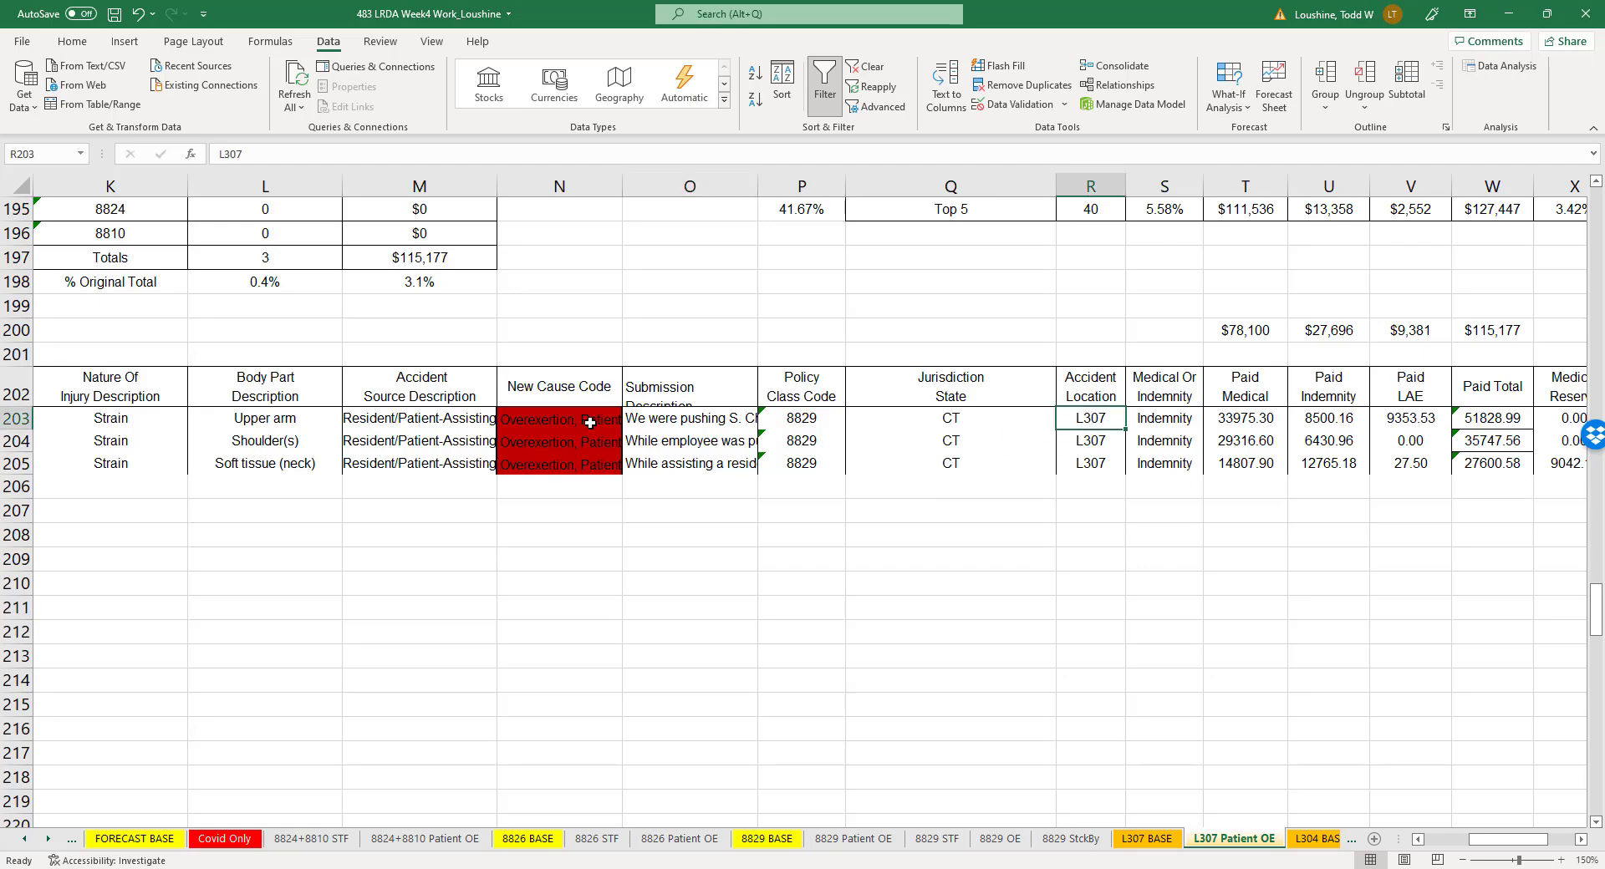
pyautogui.scroll(20, 807, 570)
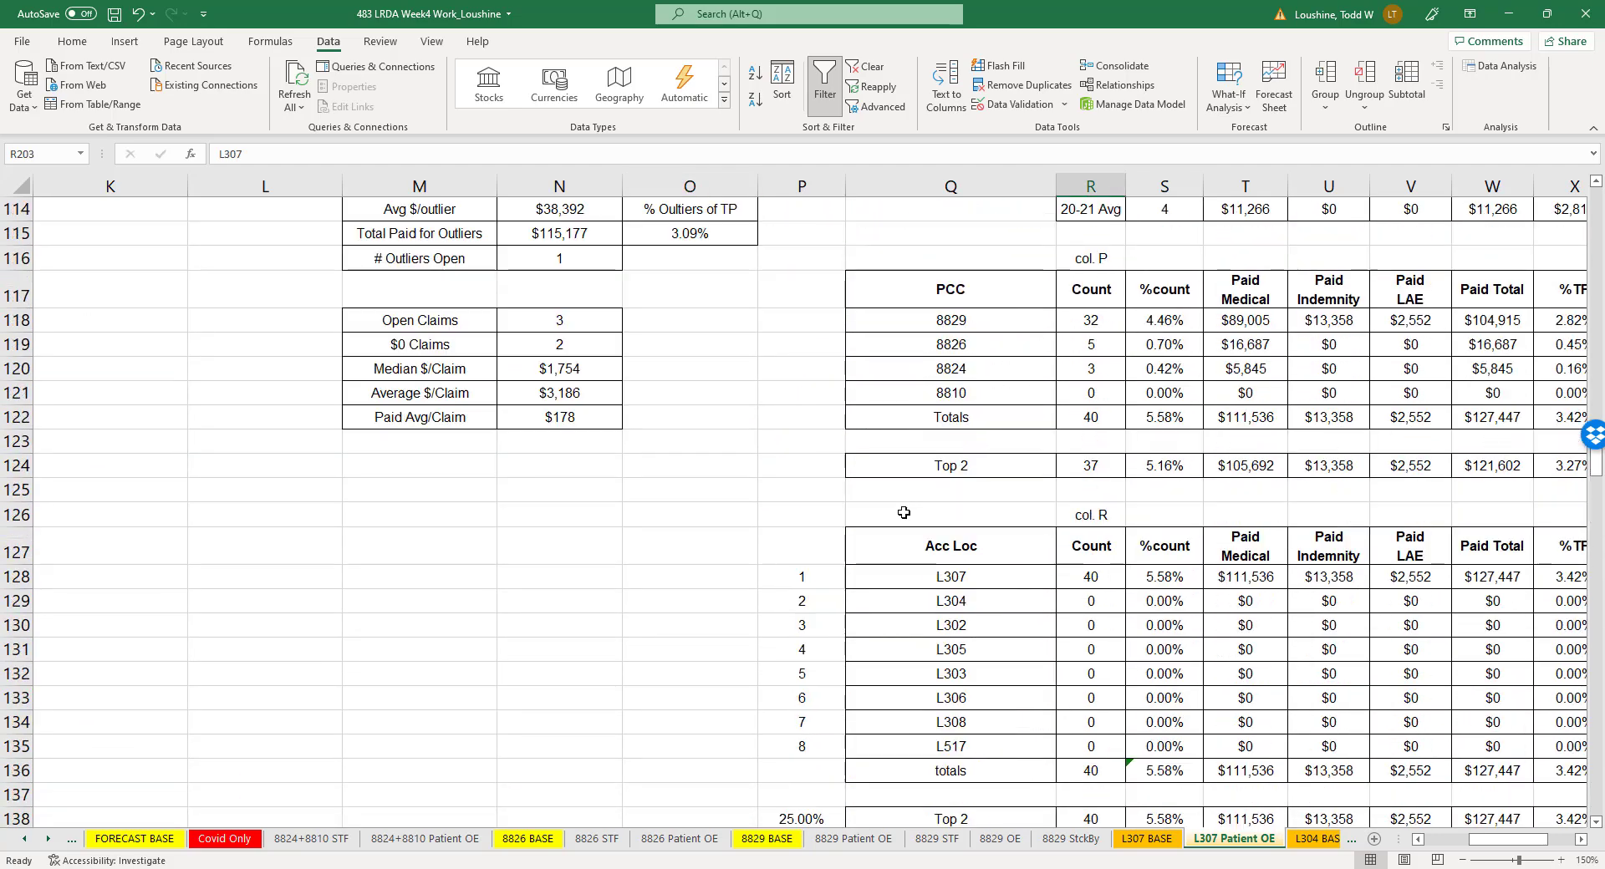
pyautogui.scroll(-1, 903, 512)
pyautogui.click(1111, 512)
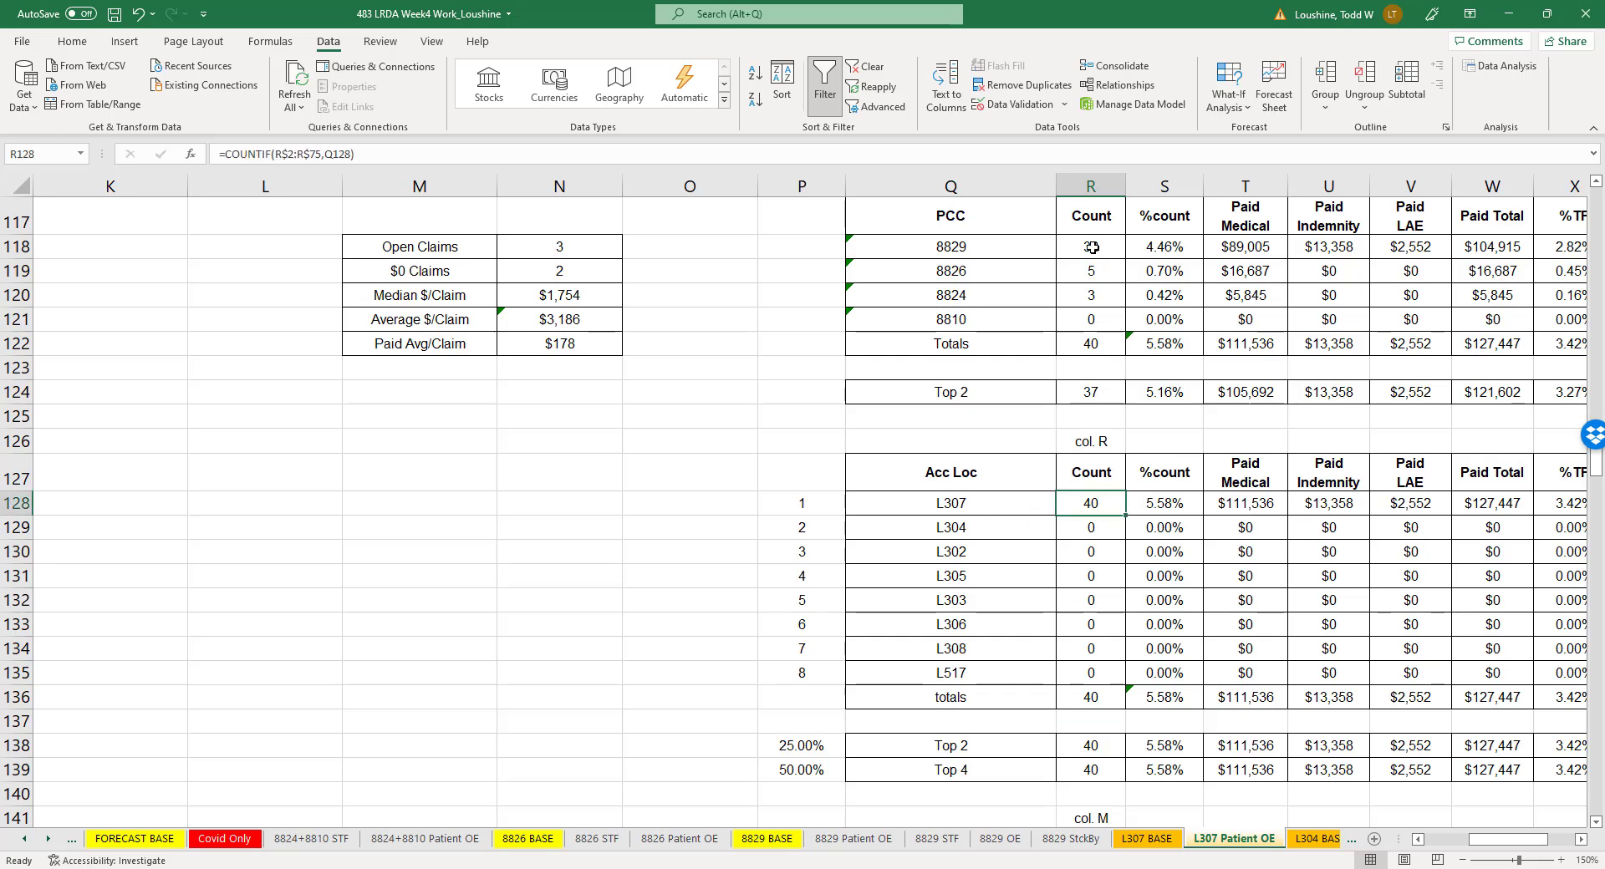
pyautogui.scroll(-6, 1011, 547)
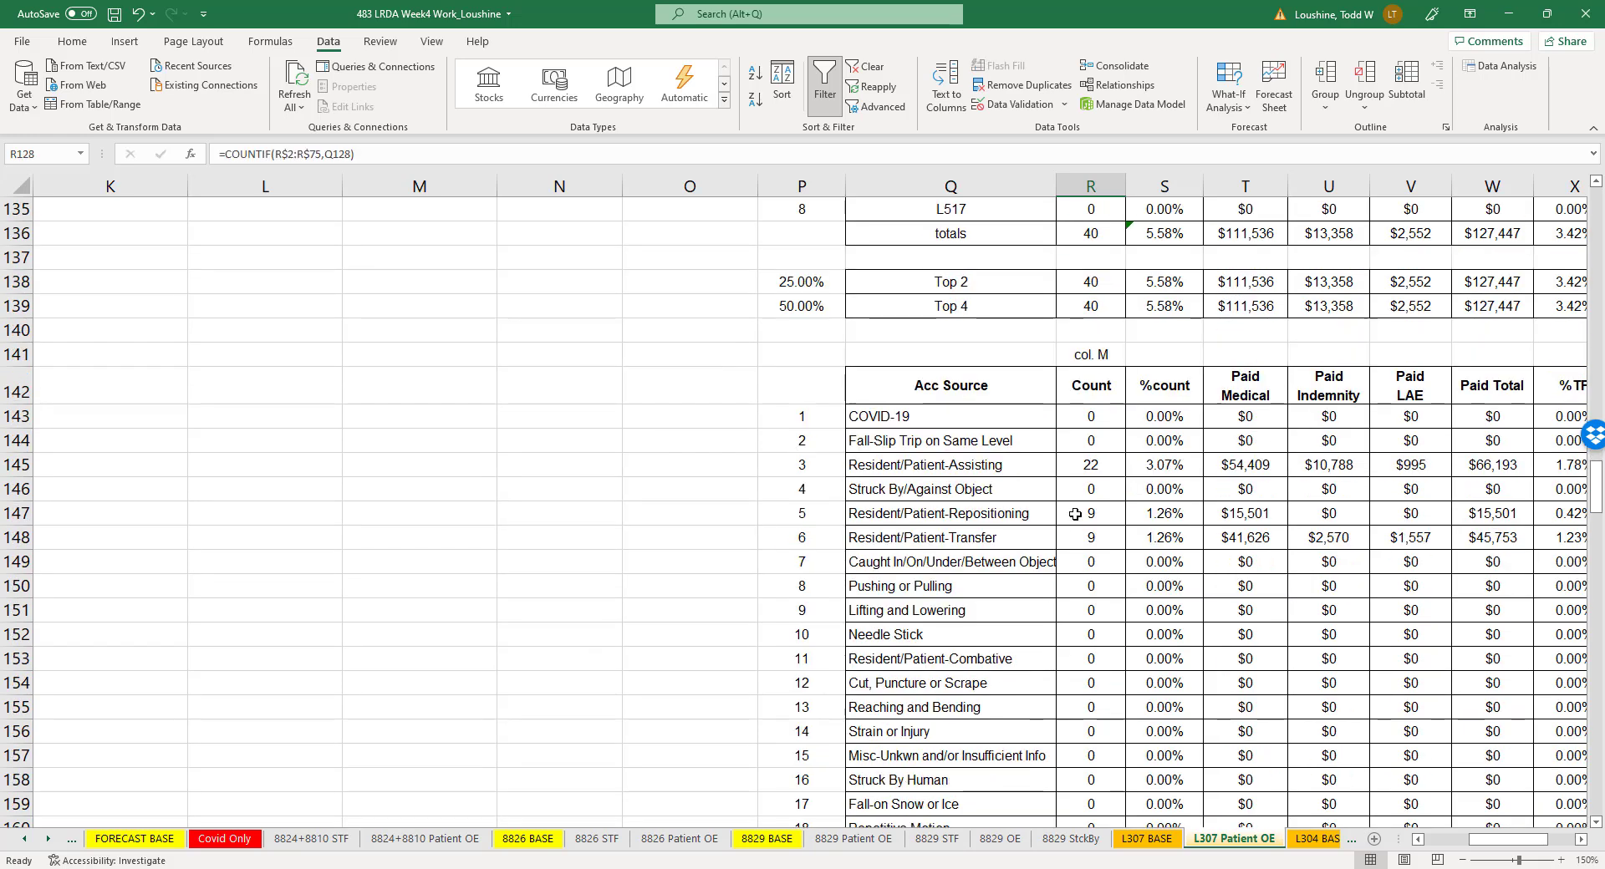
pyautogui.scroll(-8, 1075, 514)
pyautogui.scroll(-5, 1102, 638)
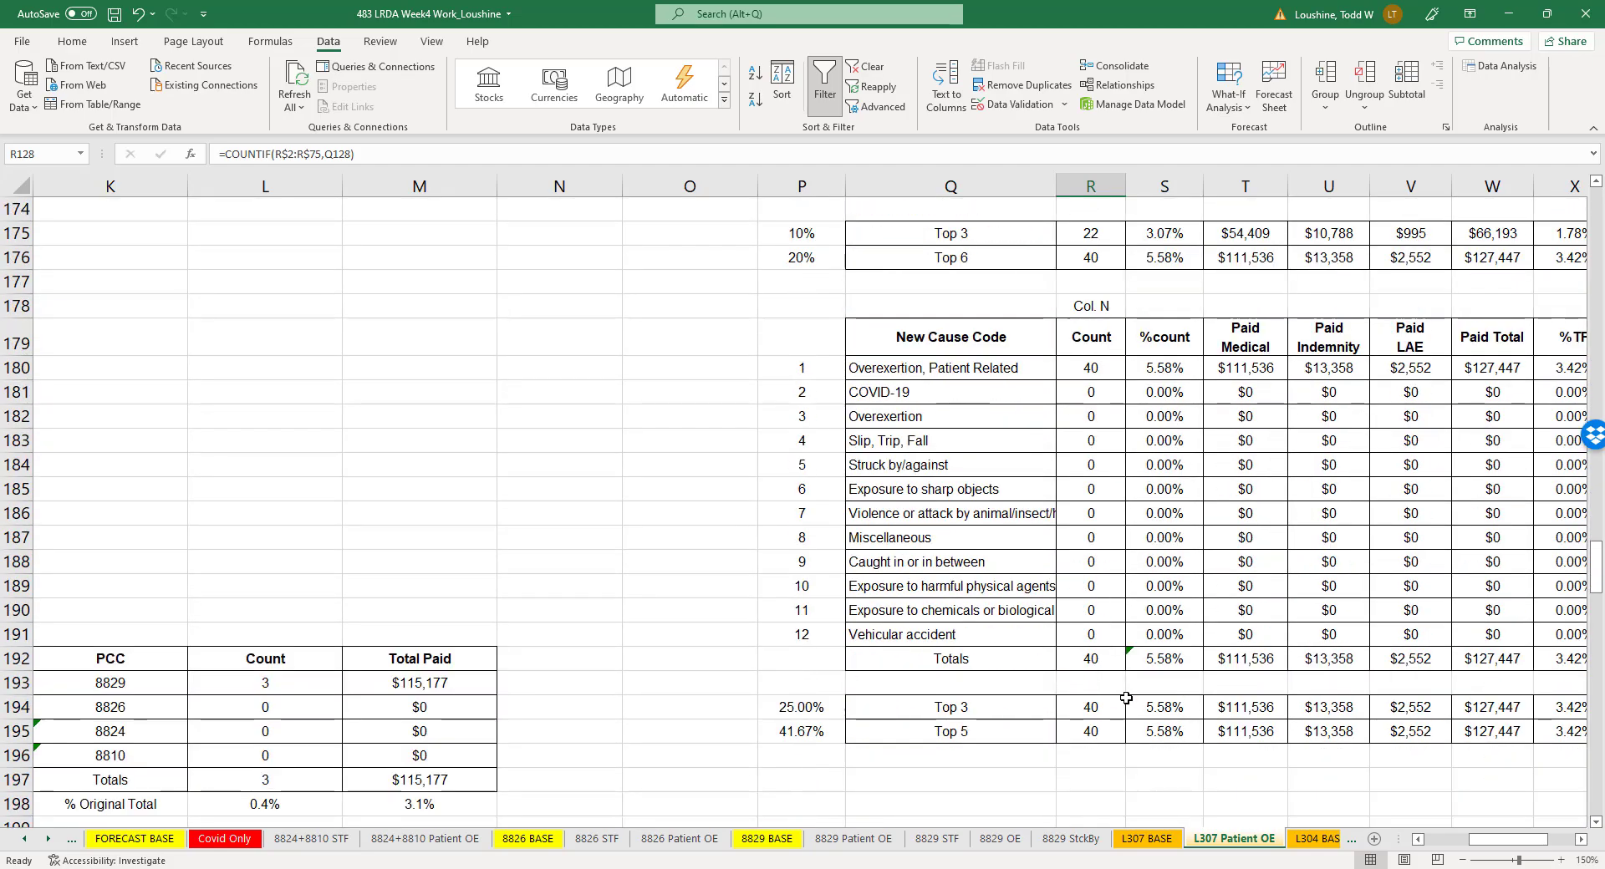
pyautogui.scroll(20, 1016, 621)
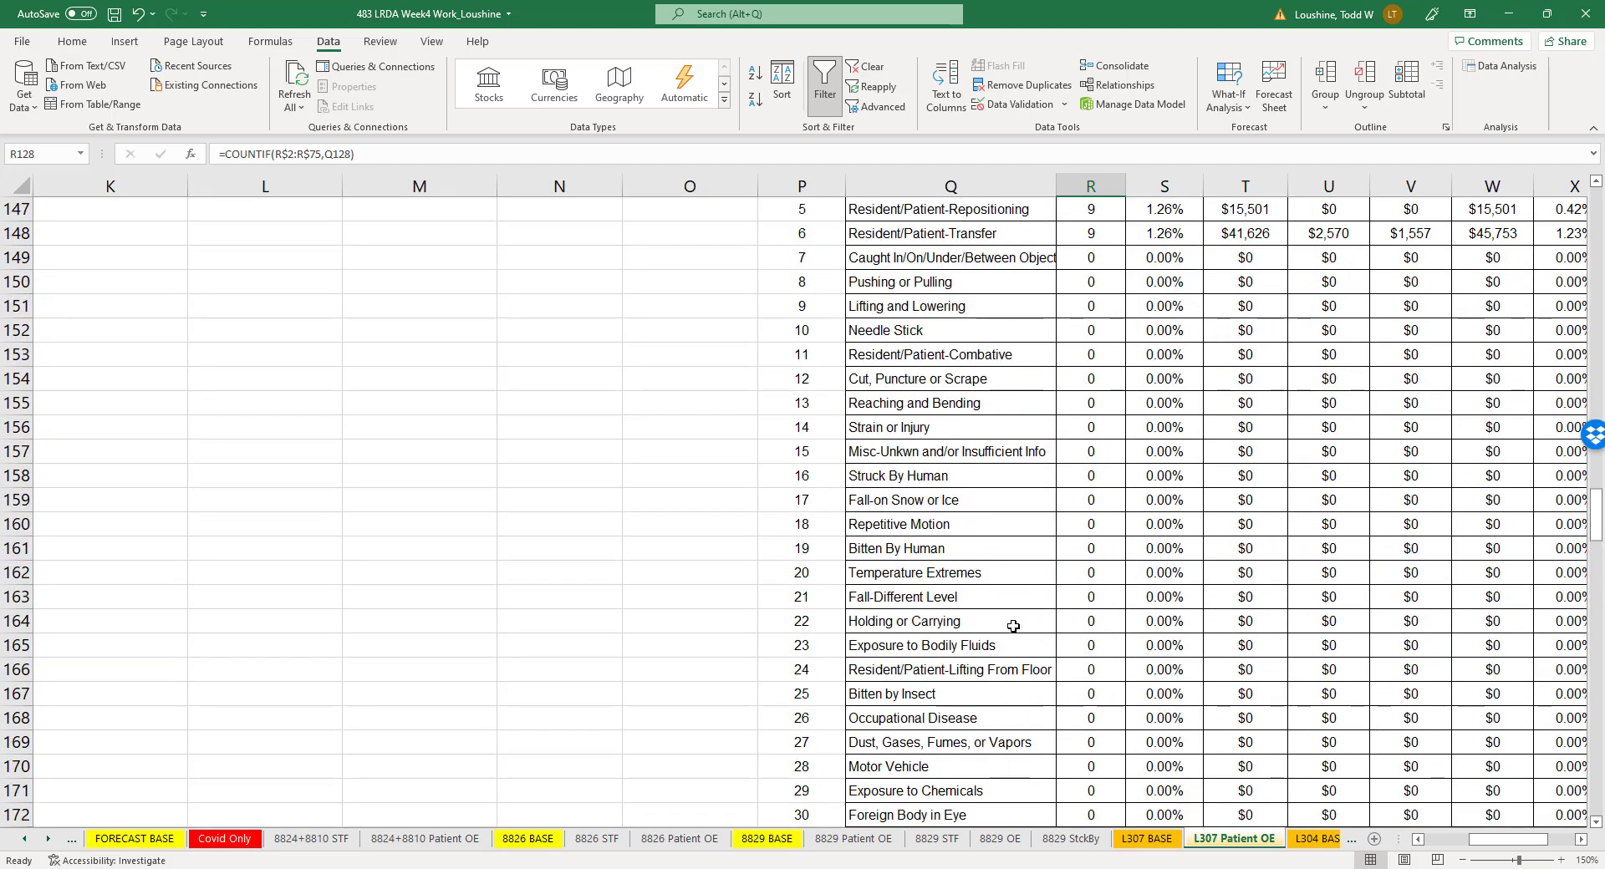
pyautogui.scroll(-5, 1028, 607)
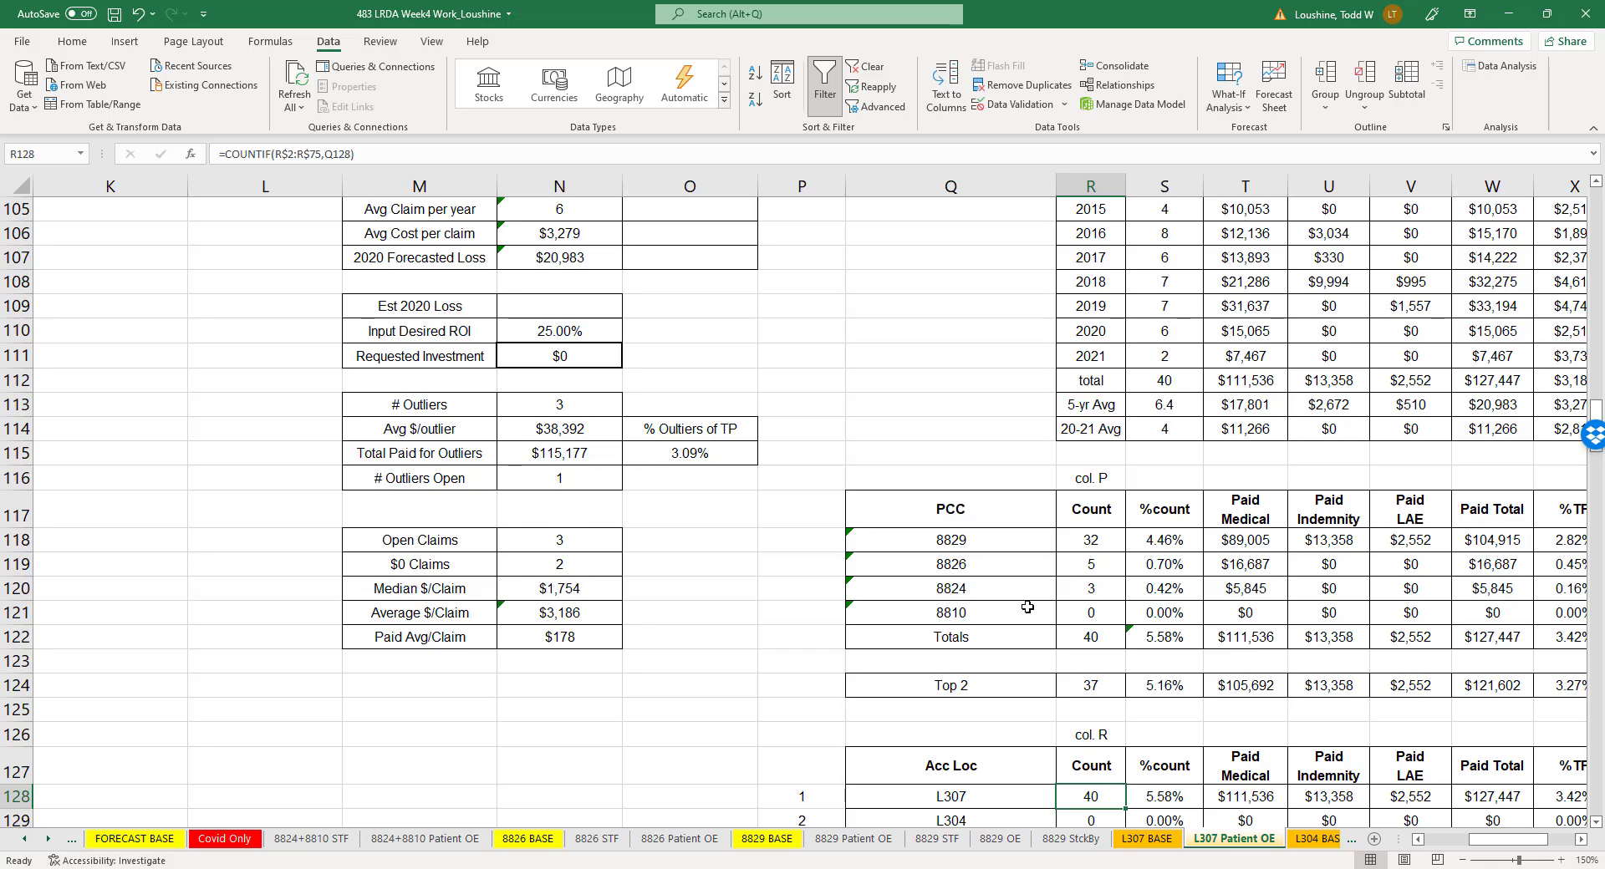
pyautogui.scroll(2, 977, 356)
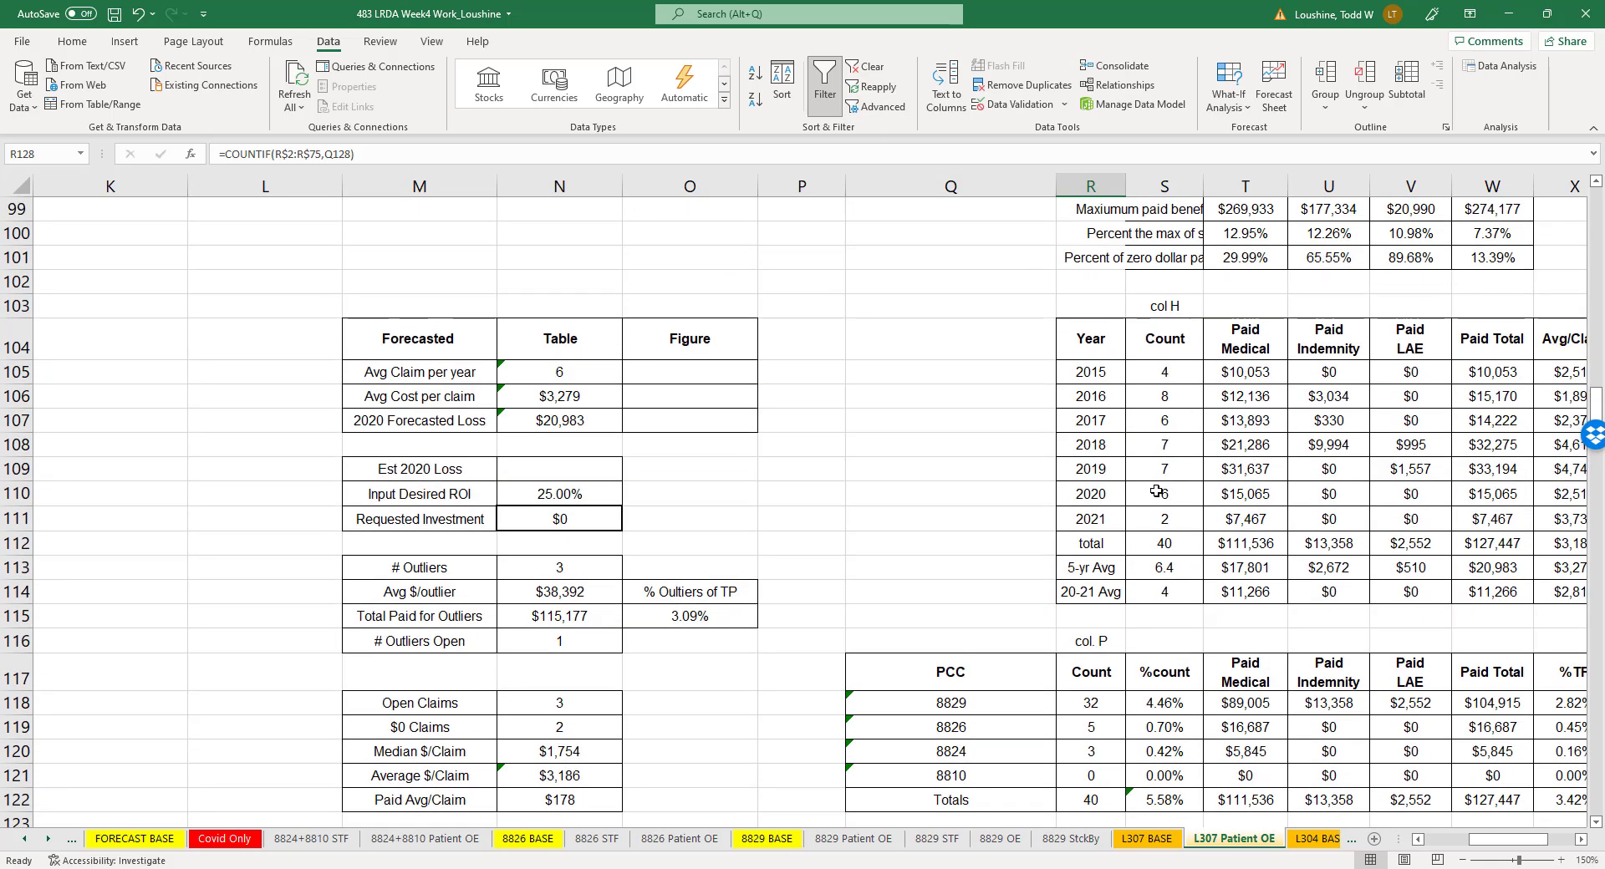
# - Insert a scatter chart of the yearly claim Count for 2015 to 2020 from R104:S110
pyautogui.moveTo(1106, 343); pyautogui.dragTo(1178, 465)
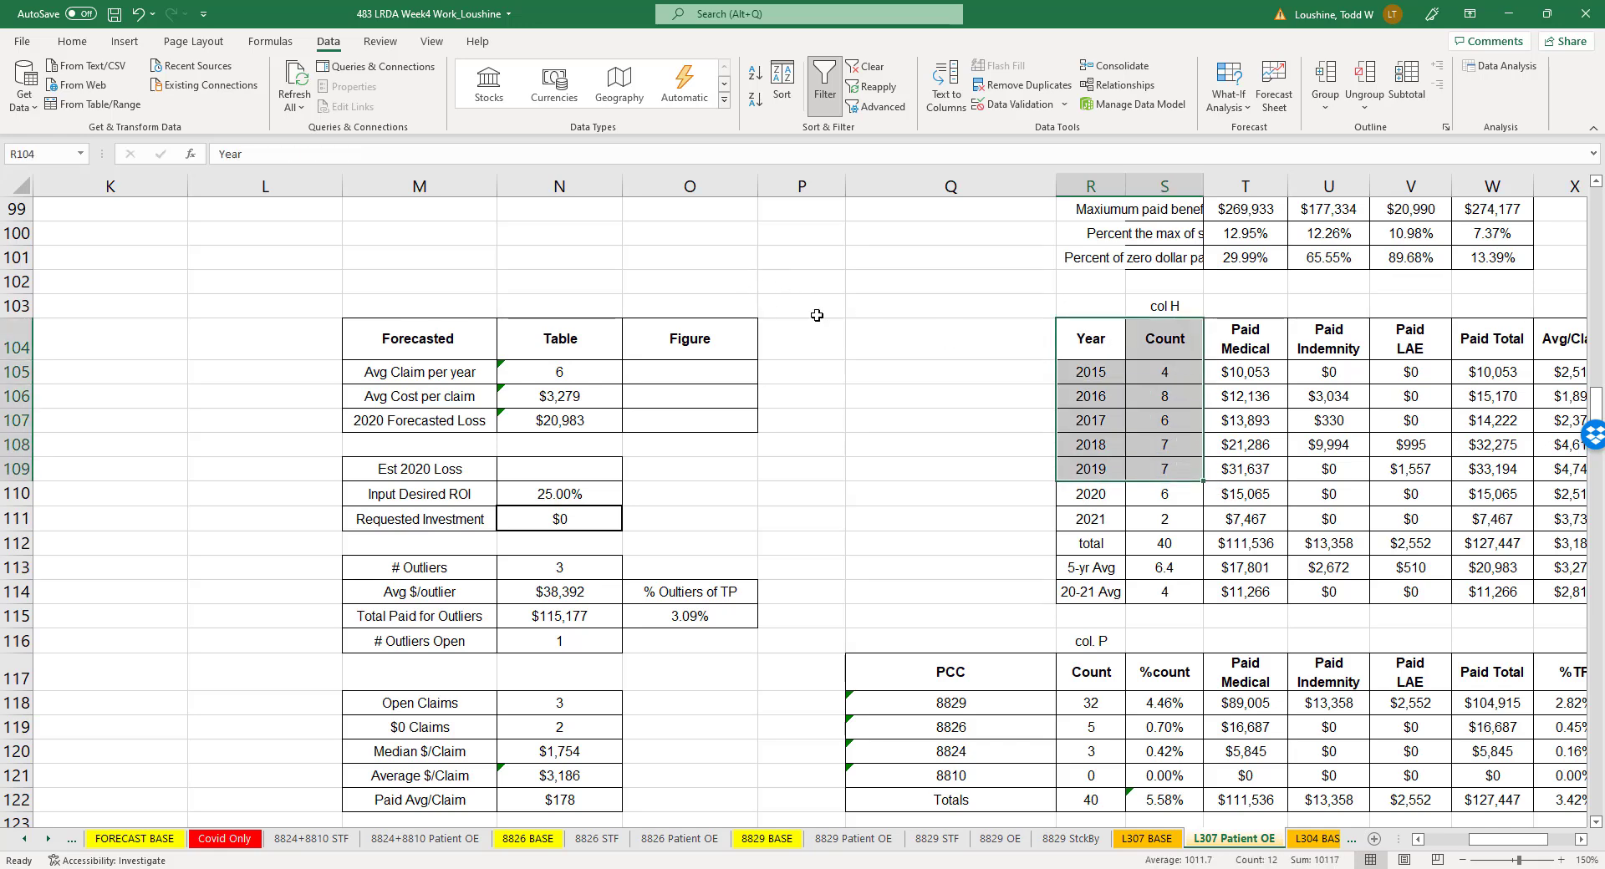
pyautogui.click(974, 539)
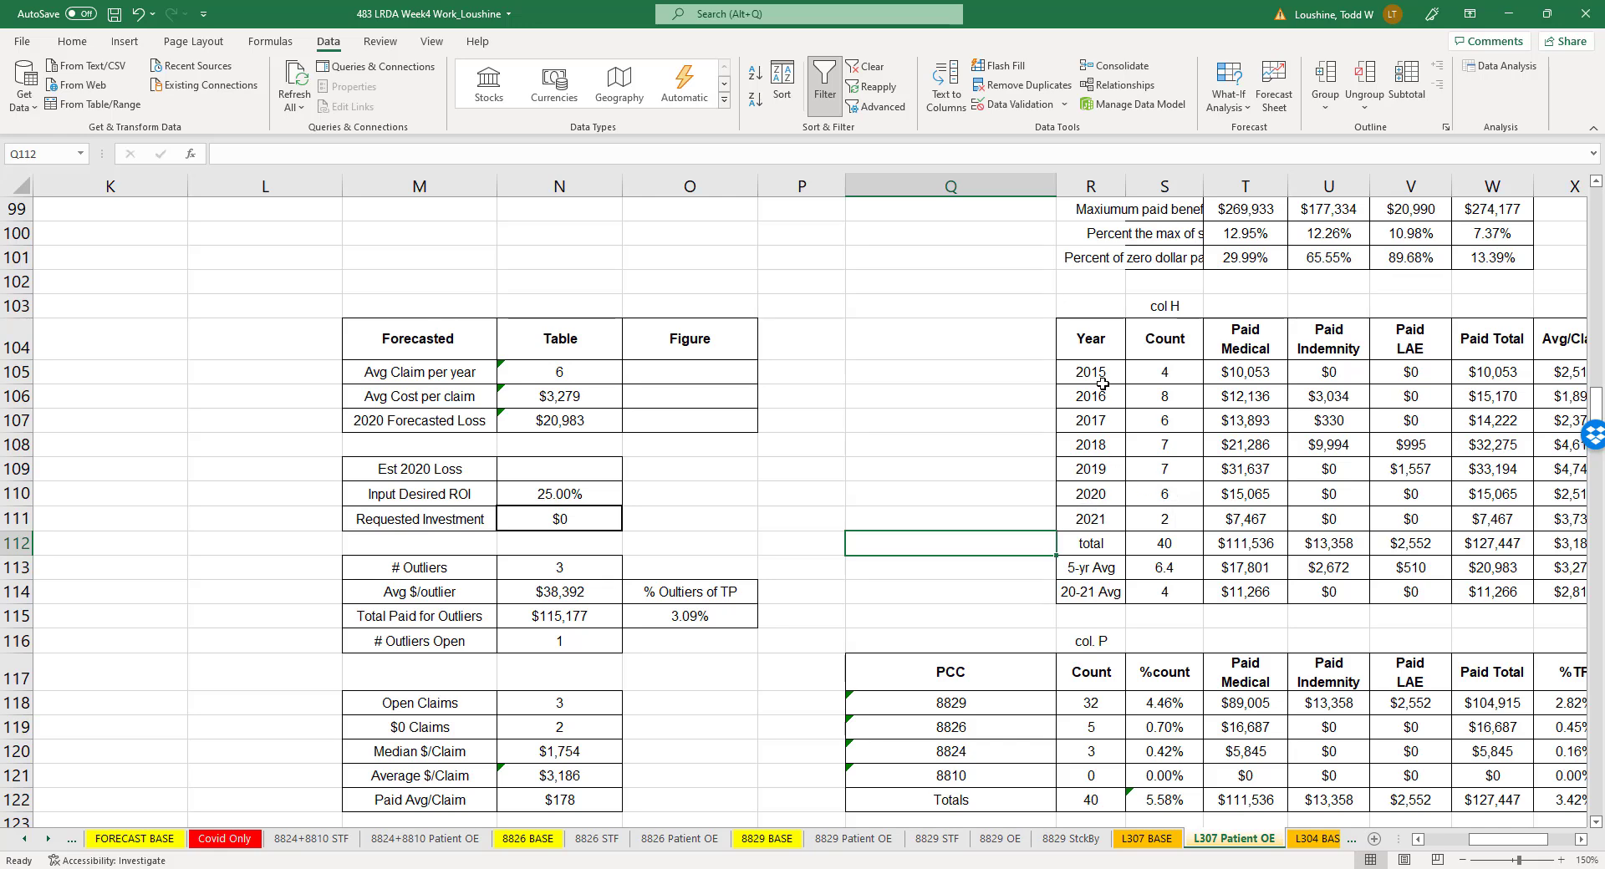
pyautogui.moveTo(1072, 344); pyautogui.dragTo(1183, 497)
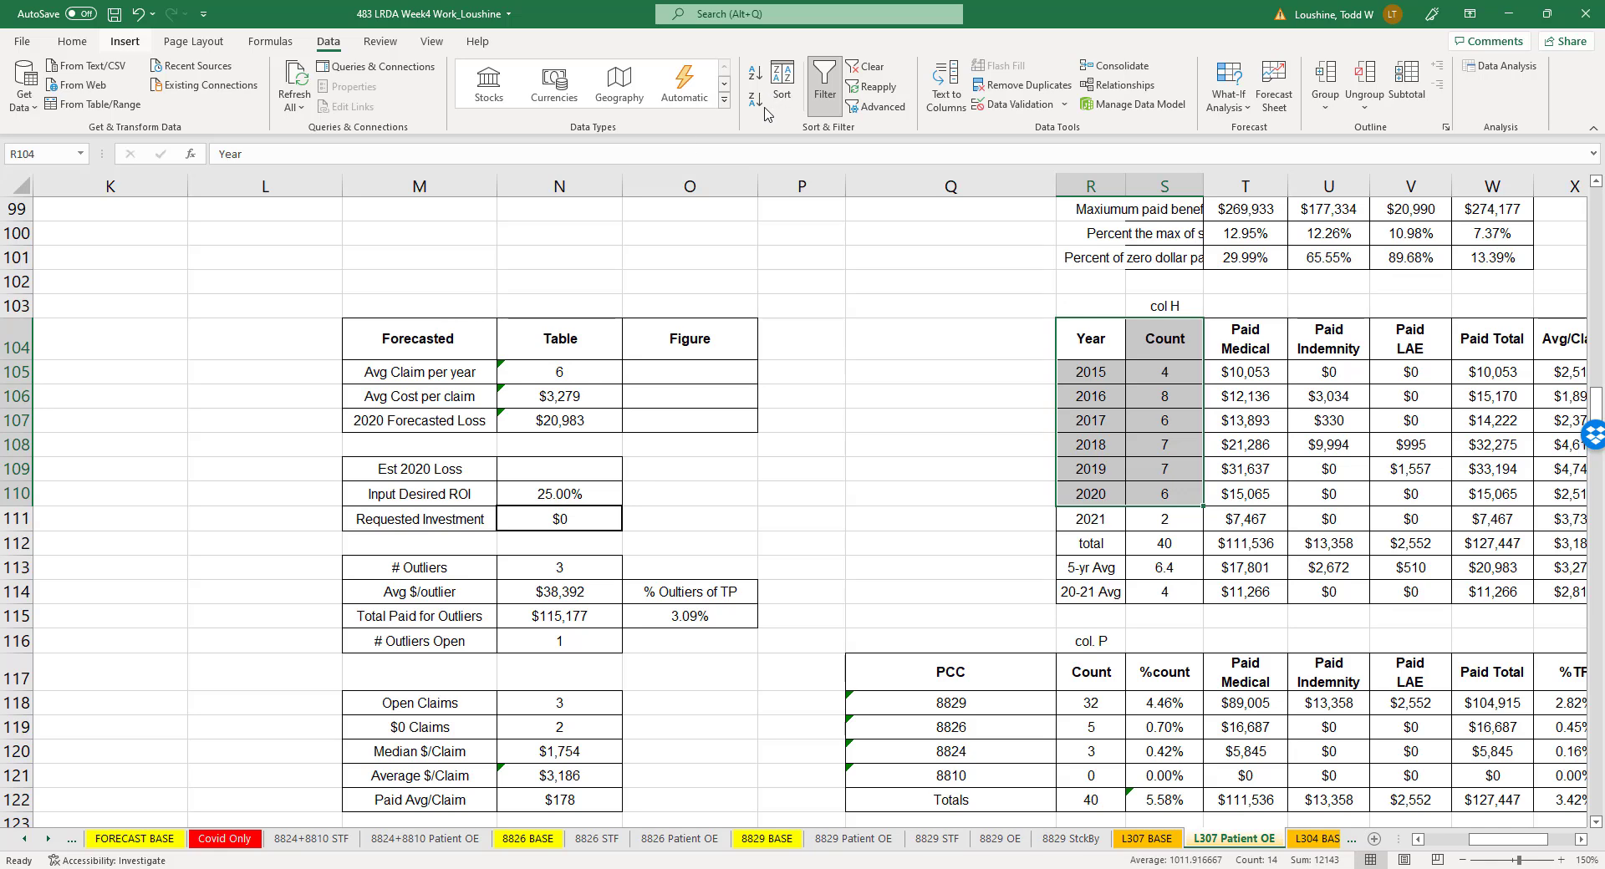
pyautogui.click(137, 47)
pyautogui.click(769, 107)
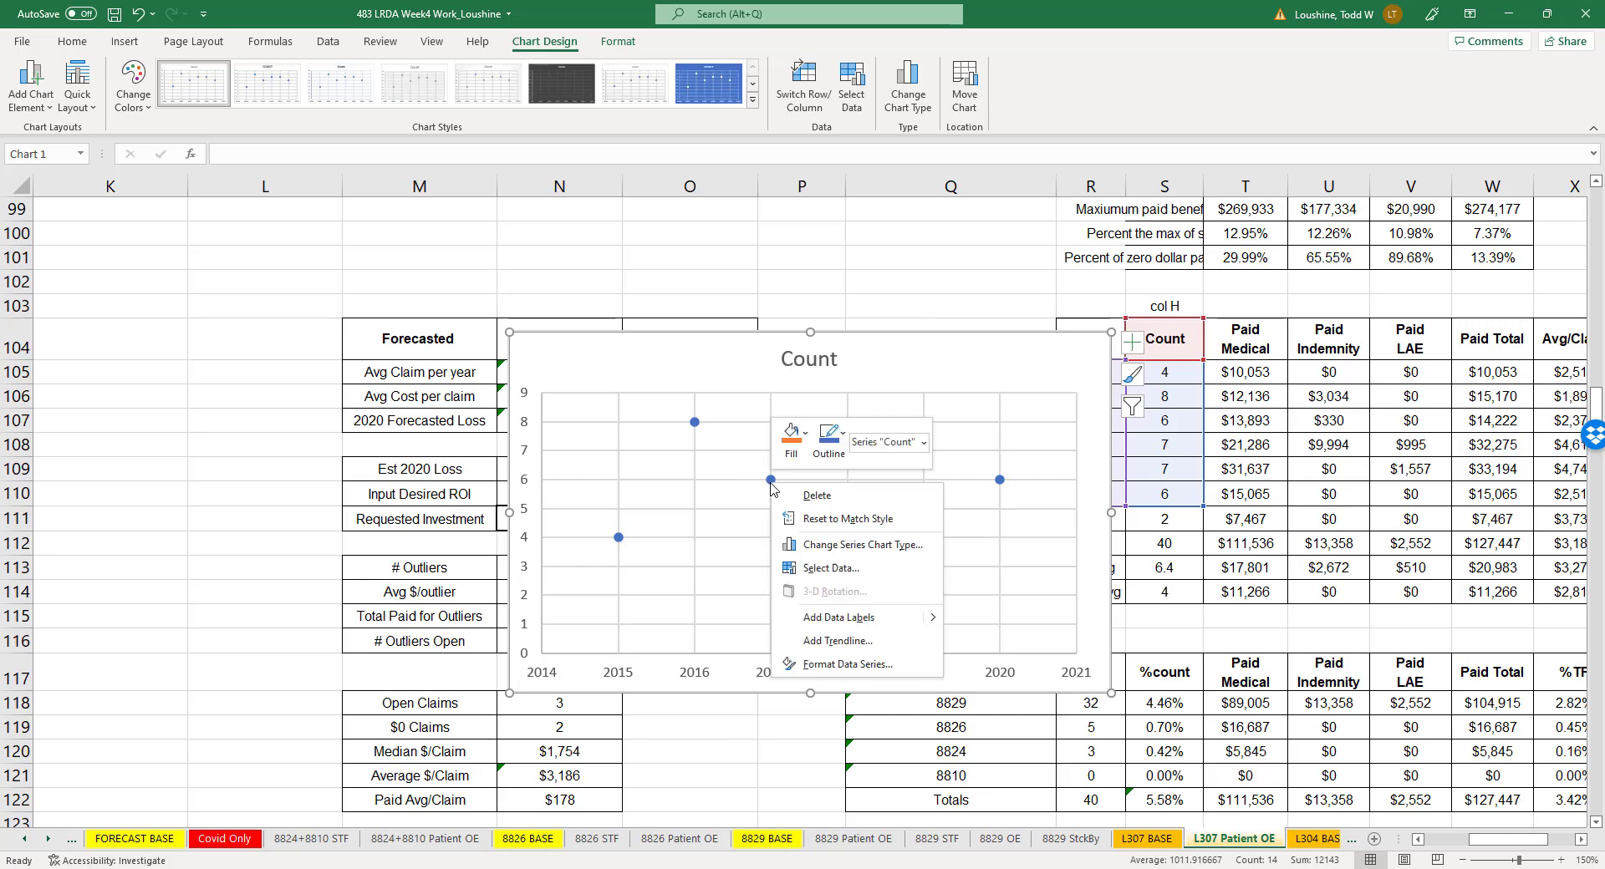
# - Add a linear trendline to the Count series, forecast forward 3 periods, with the R-squared value displayed on the chart
pyautogui.rightClick(770, 480)
pyautogui.click(867, 647)
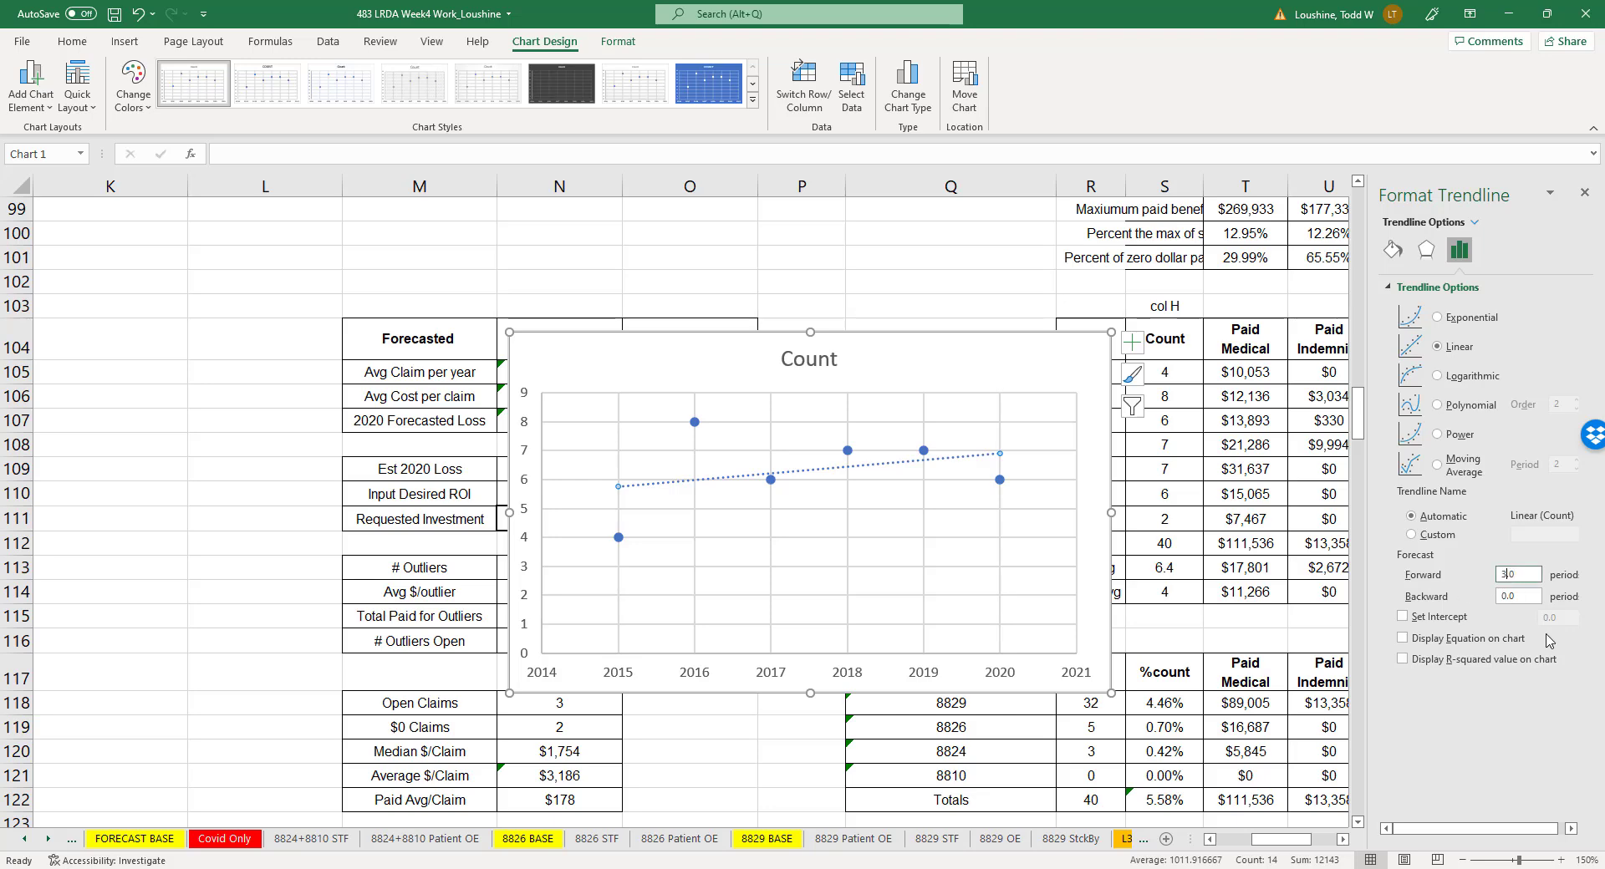
pyautogui.click(1404, 659)
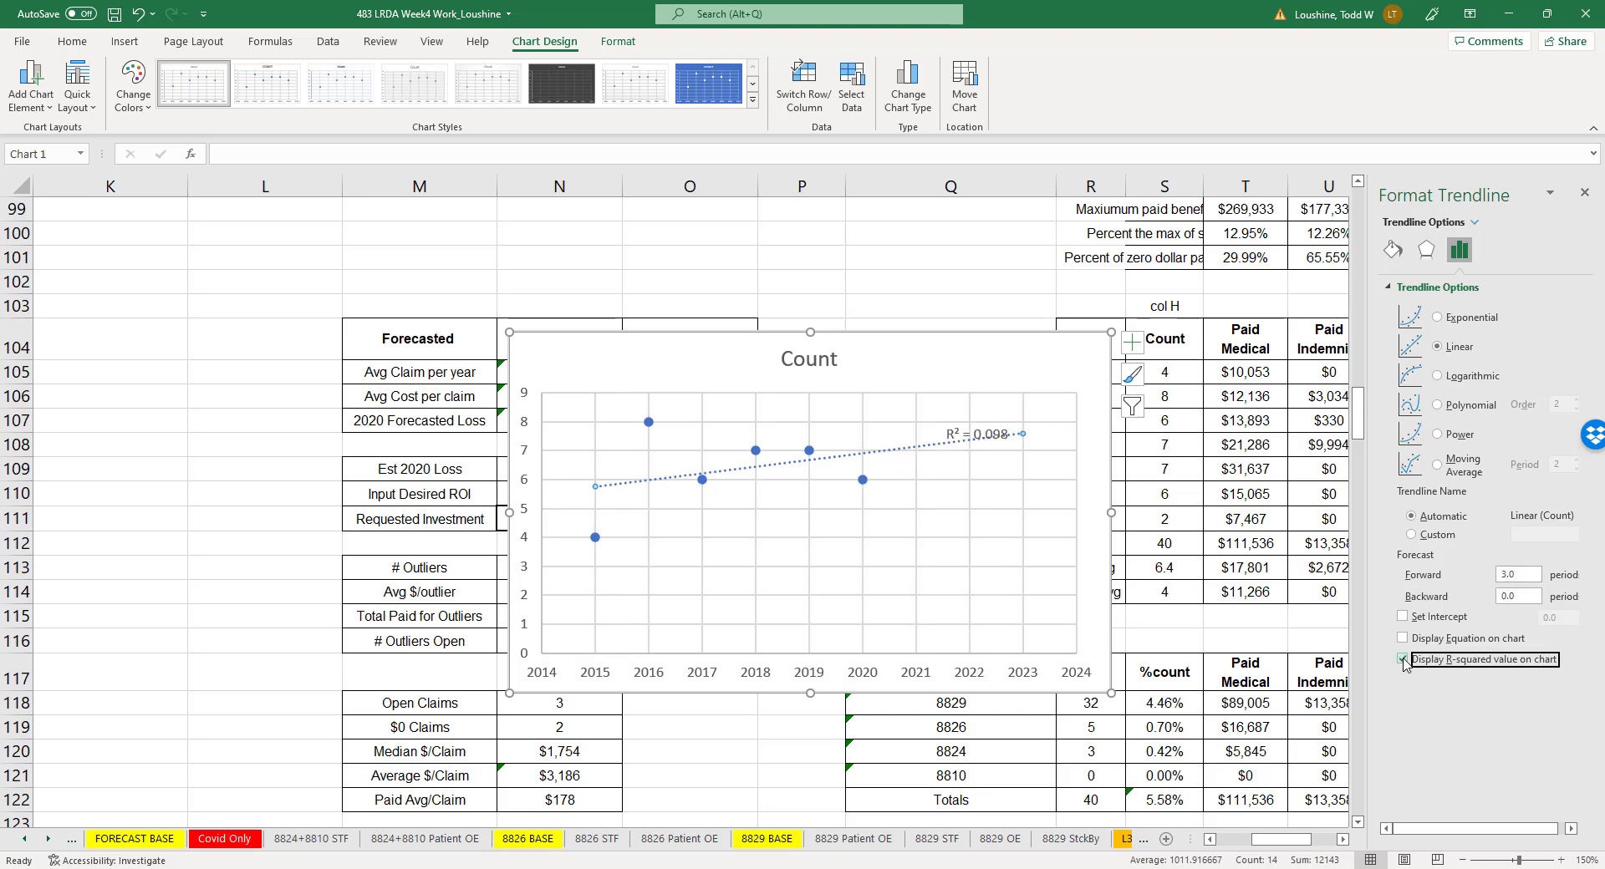
# - Move the Count chart into the empty area left of the Forecasted table and close the formatting pane
pyautogui.moveTo(849, 351); pyautogui.dragTo(74, 232)
pyautogui.click(849, 467)
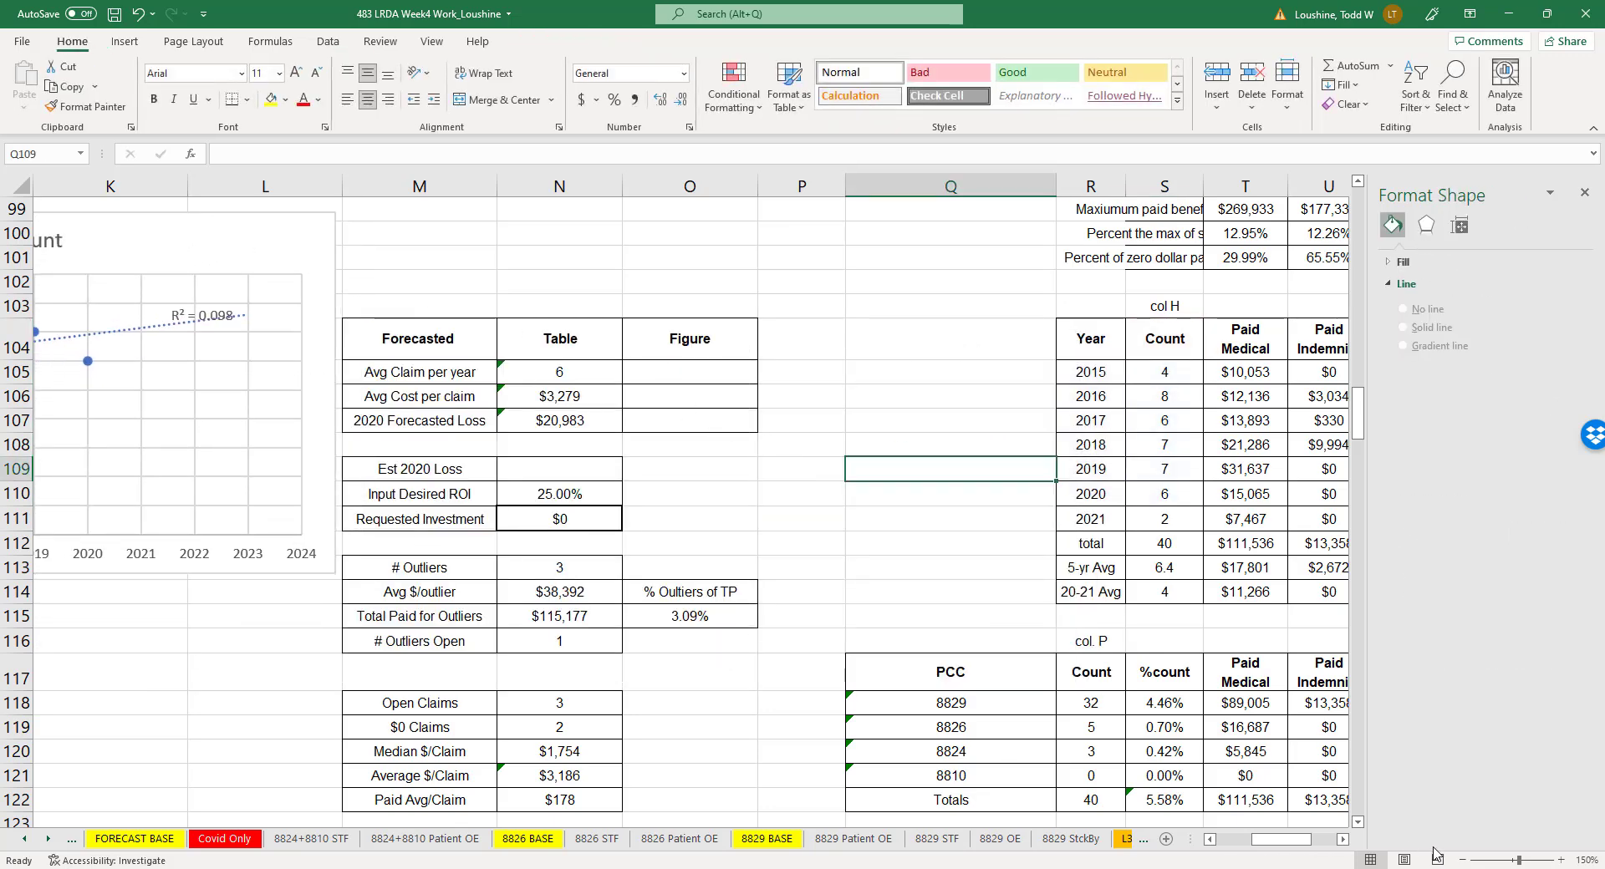
pyautogui.click(1583, 192)
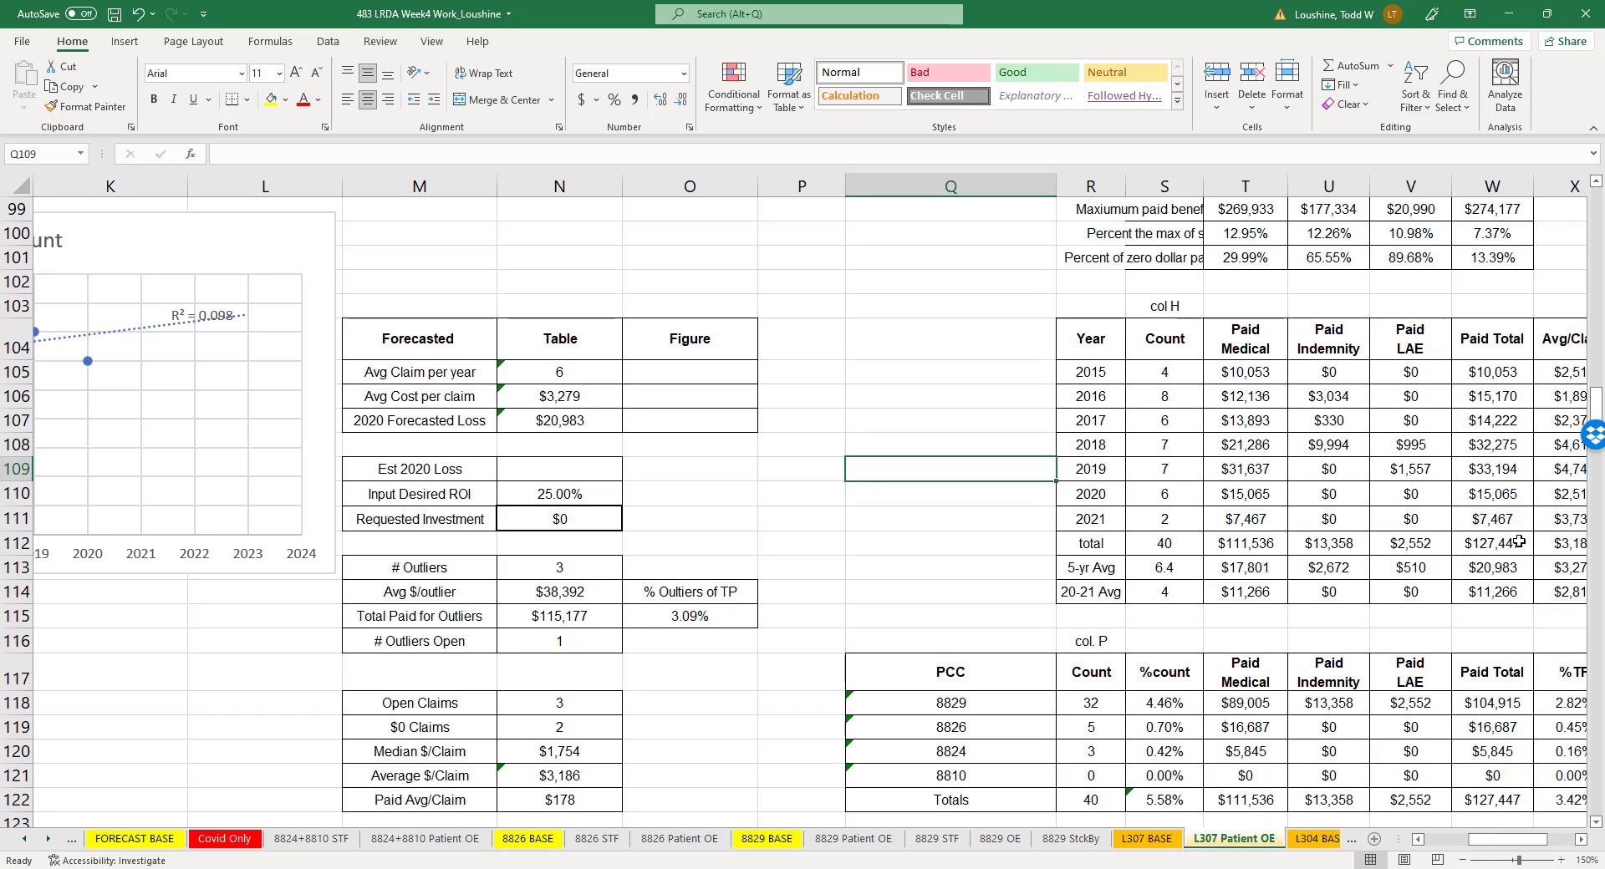
pyautogui.click(1418, 839)
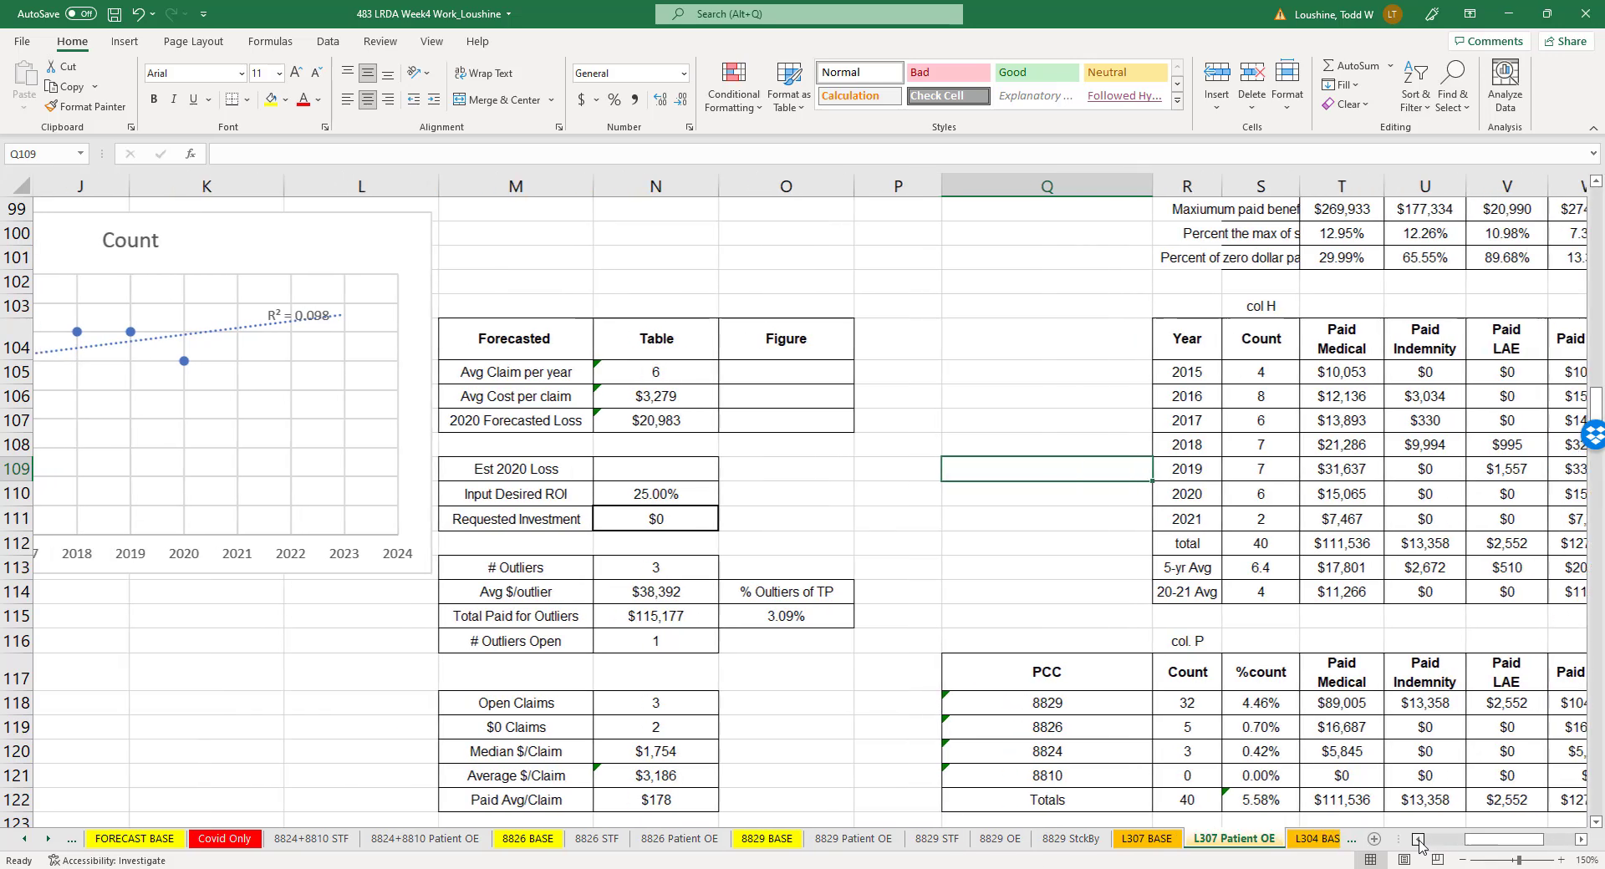
# - Enter 7 as the Figure value for Avg Claim per year in the Forecasted table
pyautogui.click(1418, 839)
pyautogui.click(1417, 839)
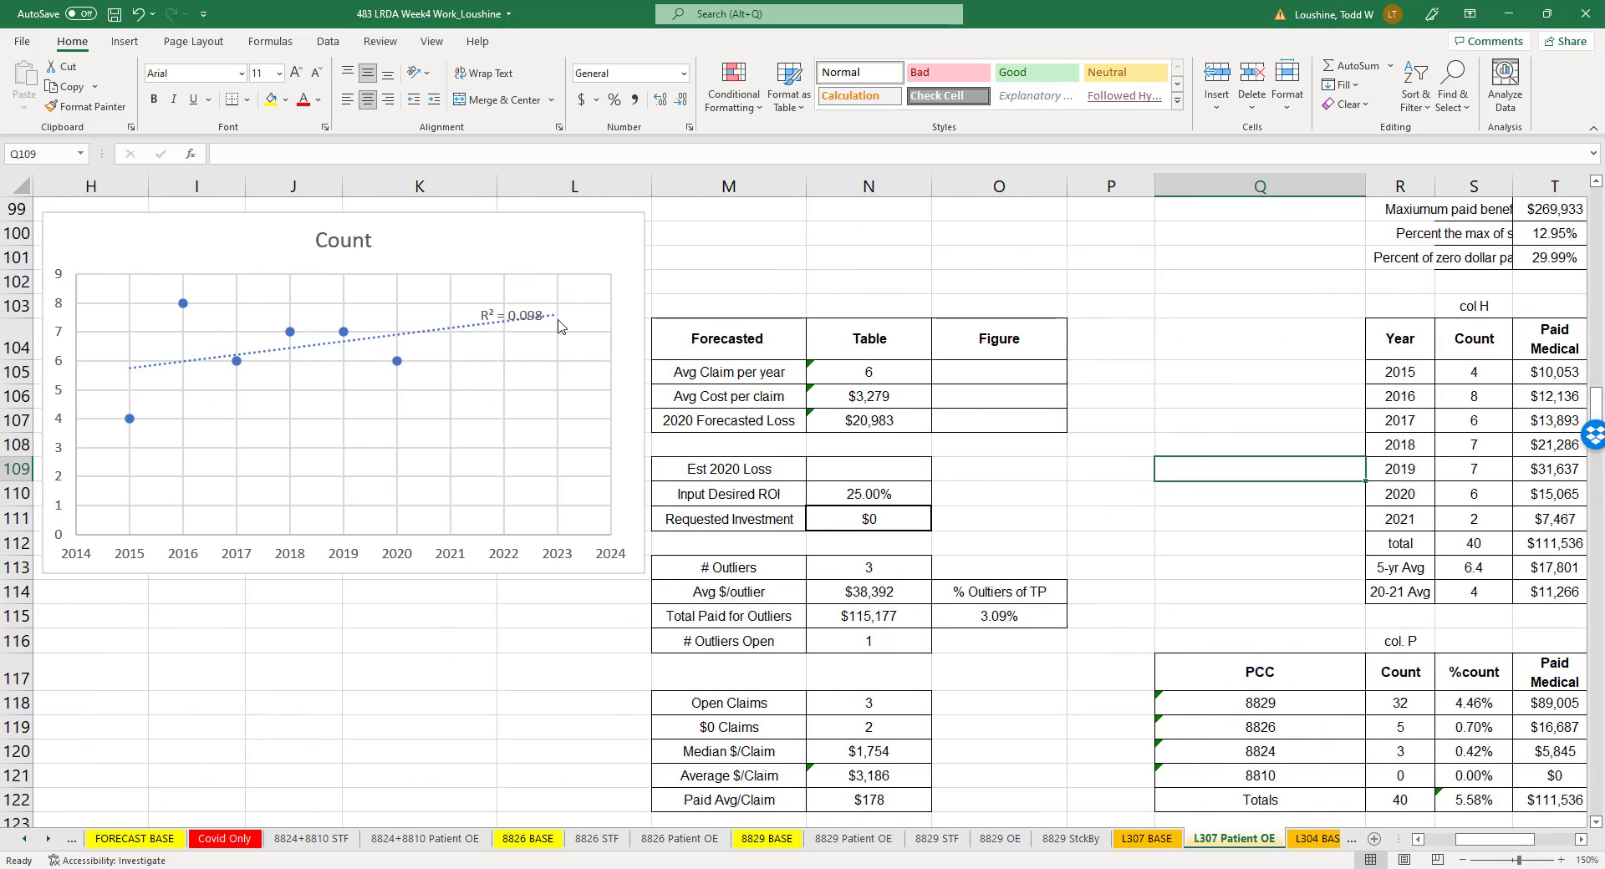
pyautogui.click(1006, 385)
pyautogui.click(1022, 371)
pyautogui.write('7')
pyautogui.click(1206, 398)
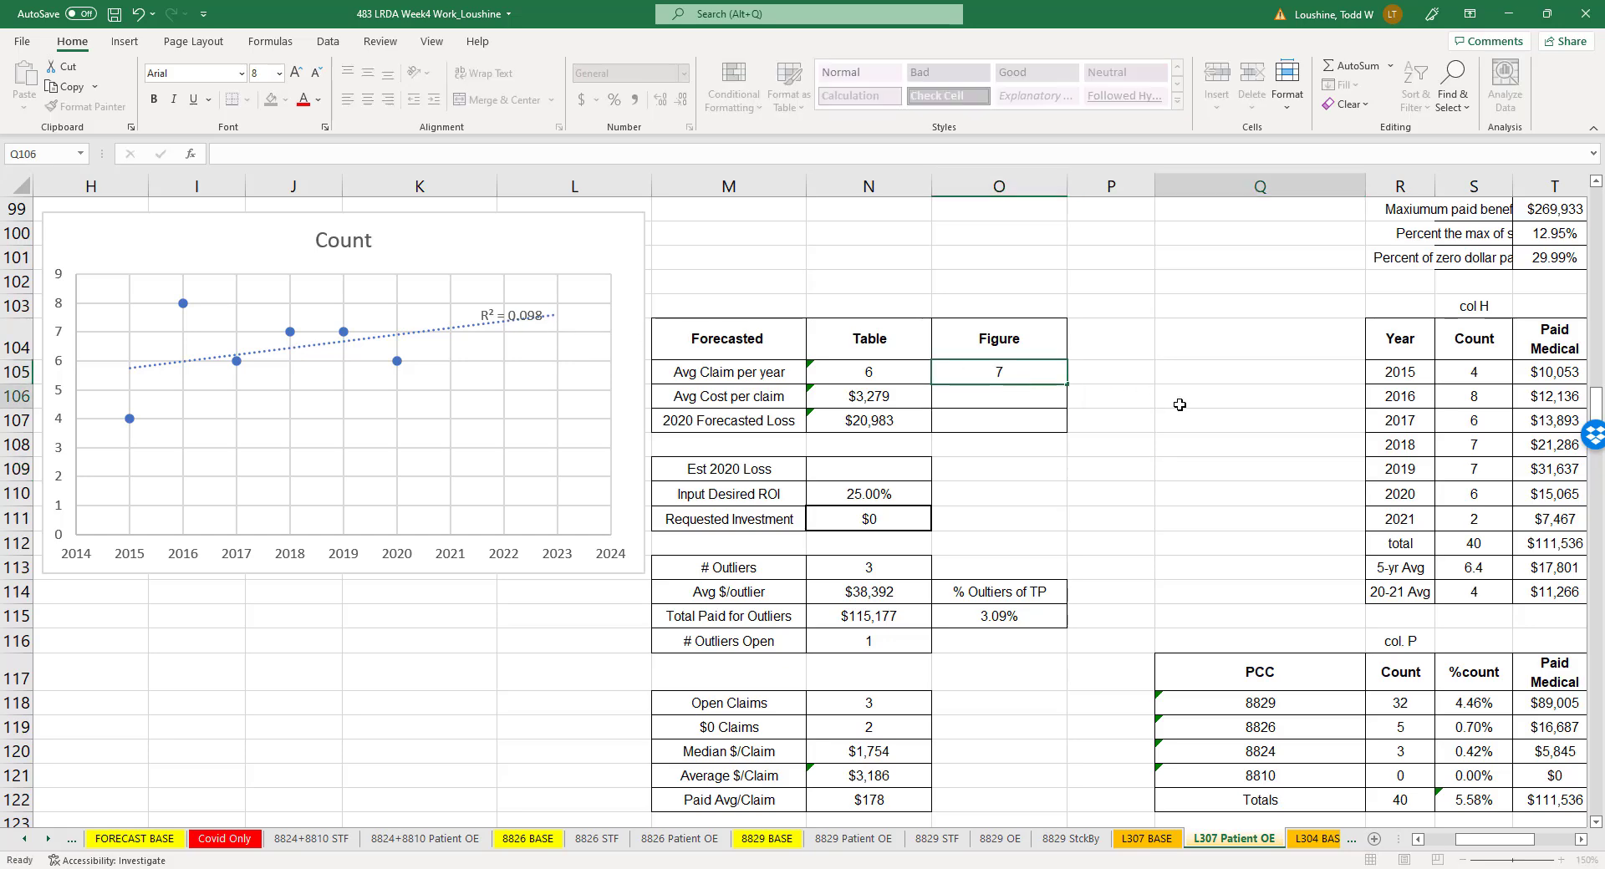
# - Insert a scatter chart of the yearly Paid Total for 2015 to 2020 from W104:W110
pyautogui.moveTo(1521, 846); pyautogui.dragTo(1556, 847)
pyautogui.moveTo(914, 337); pyautogui.dragTo(919, 482)
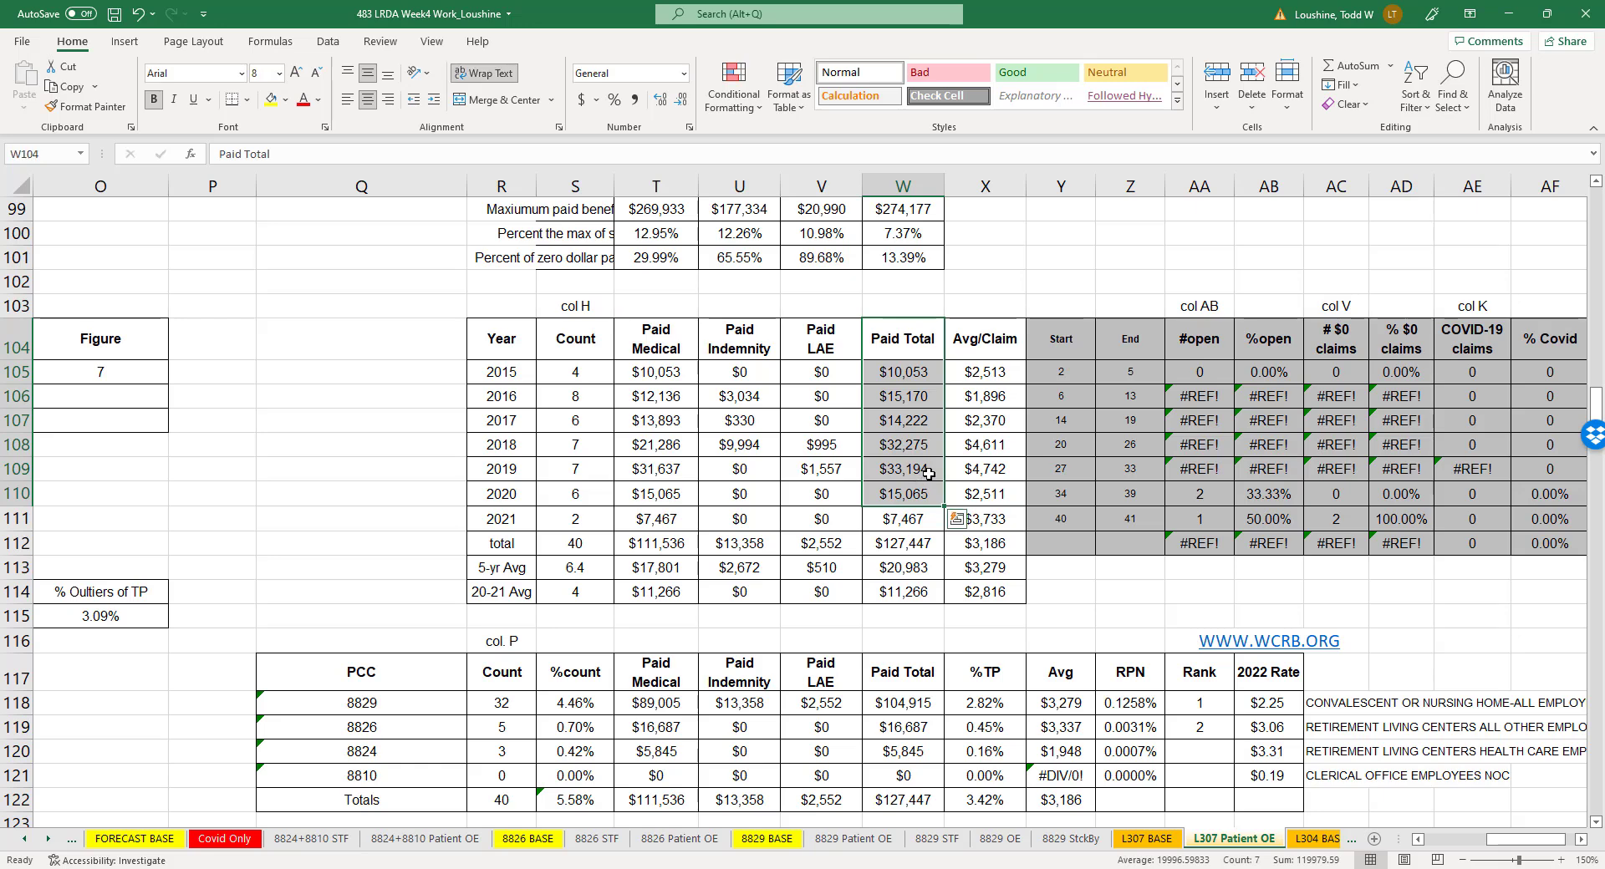
pyautogui.click(124, 42)
pyautogui.click(774, 103)
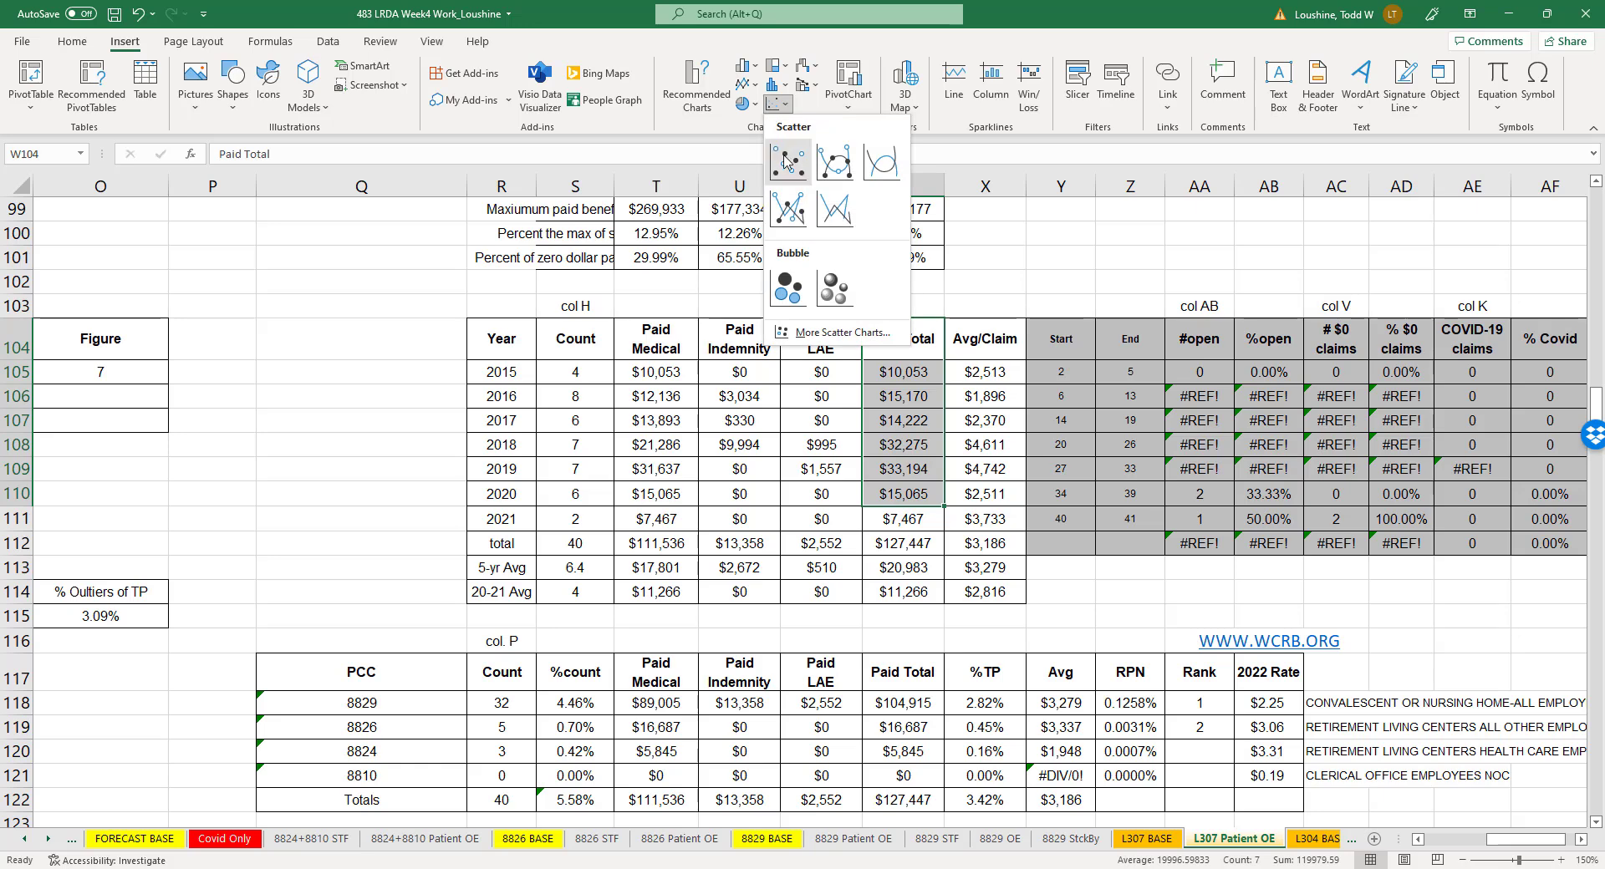
pyautogui.click(805, 172)
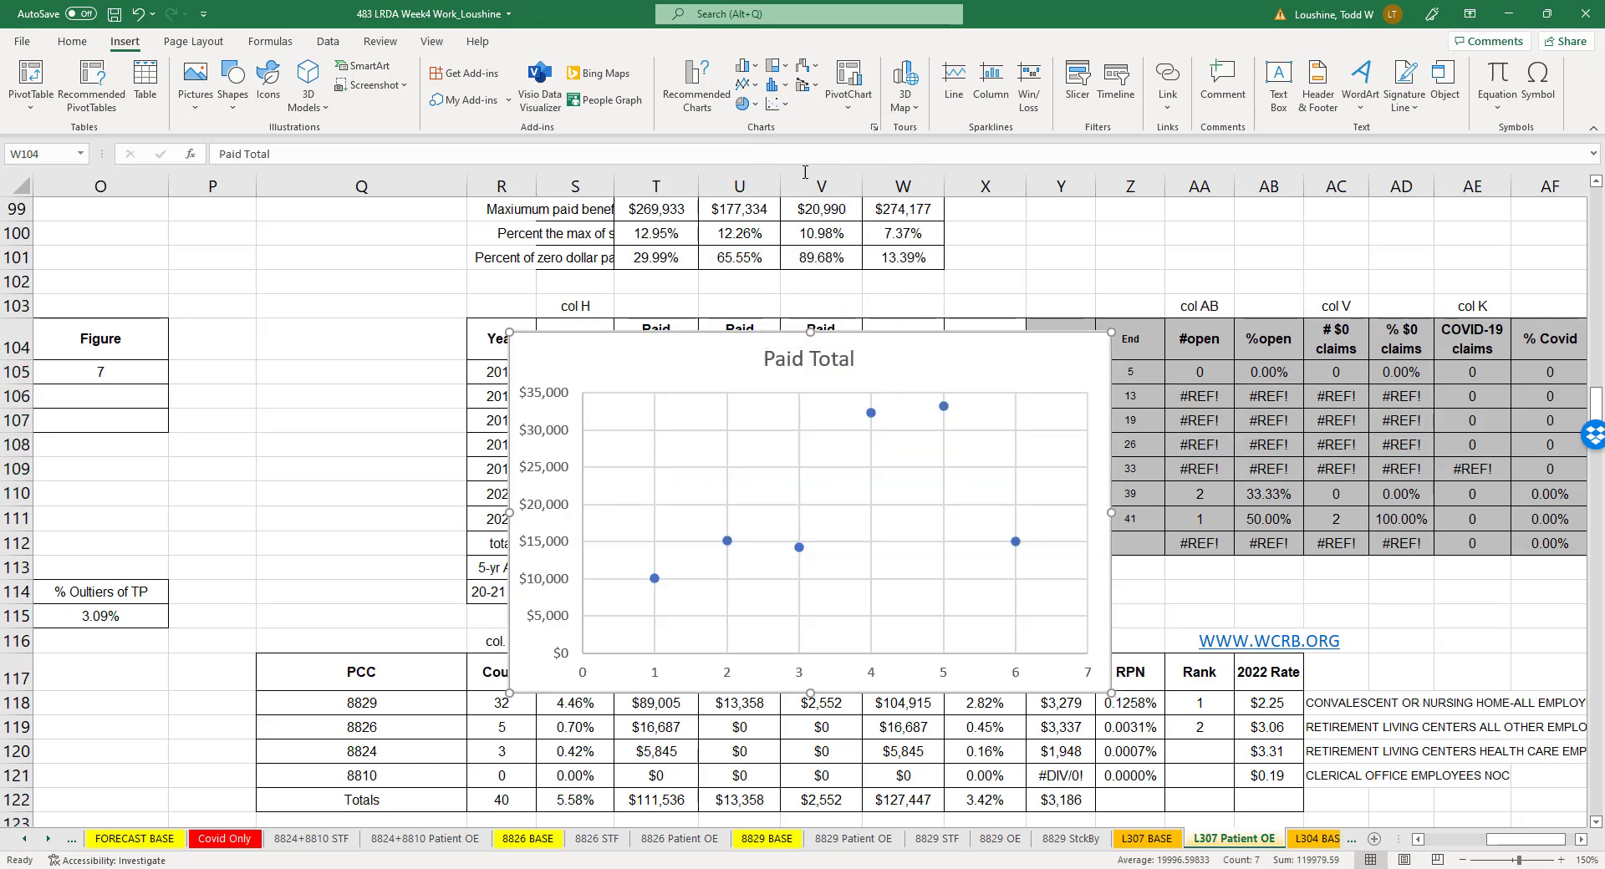
# - Set the Paid Total series' X values to the years 2015 to 2020 in R105:R110
pyautogui.rightClick(800, 550)
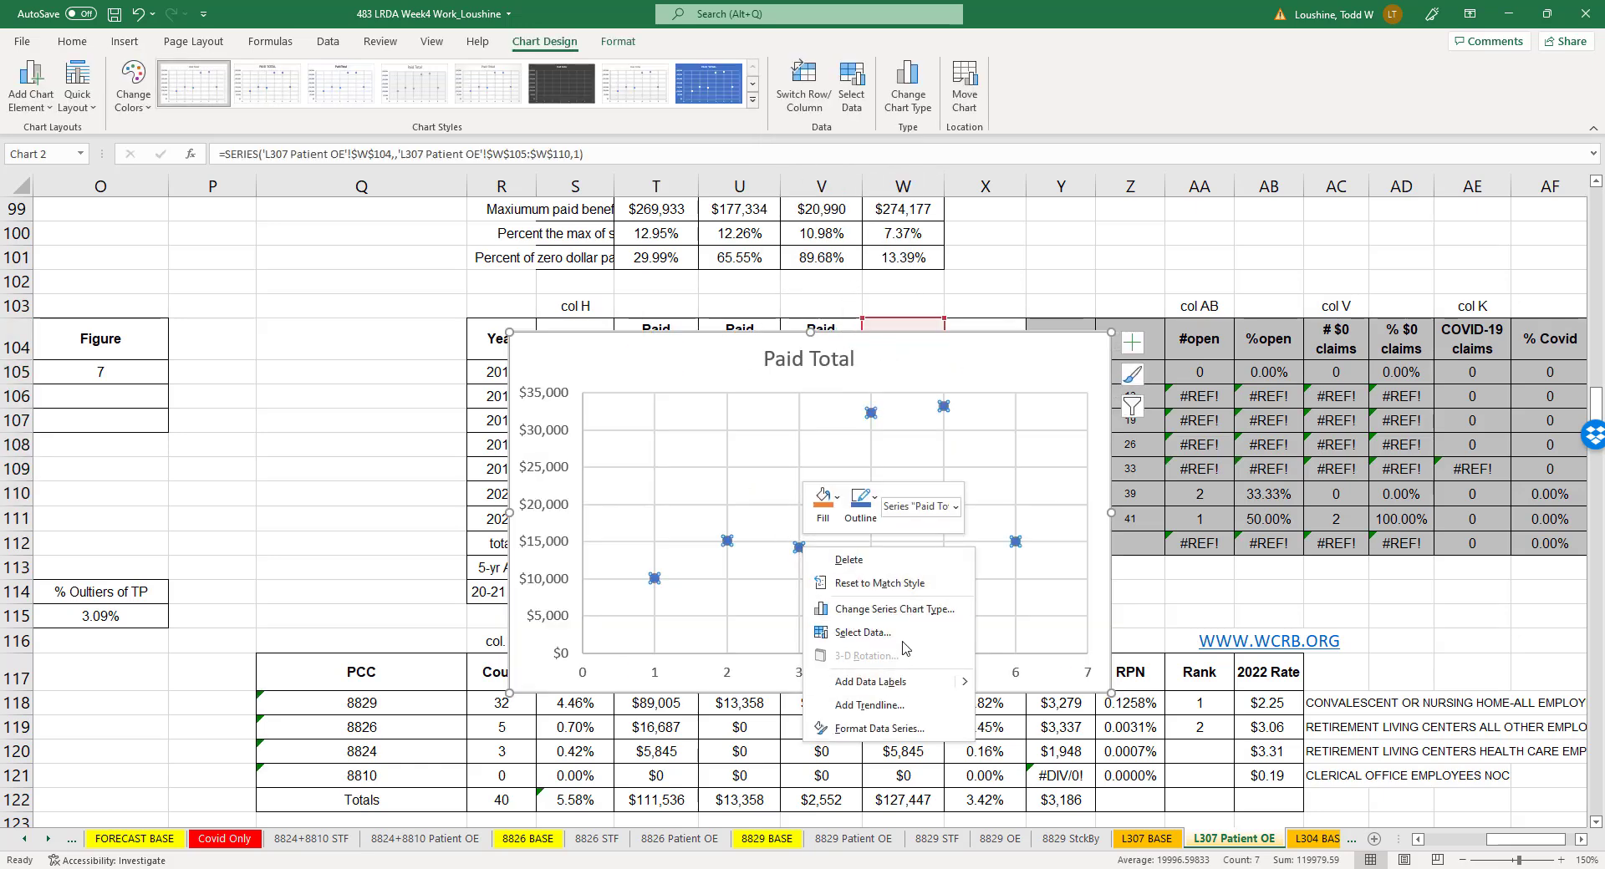
pyautogui.click(869, 632)
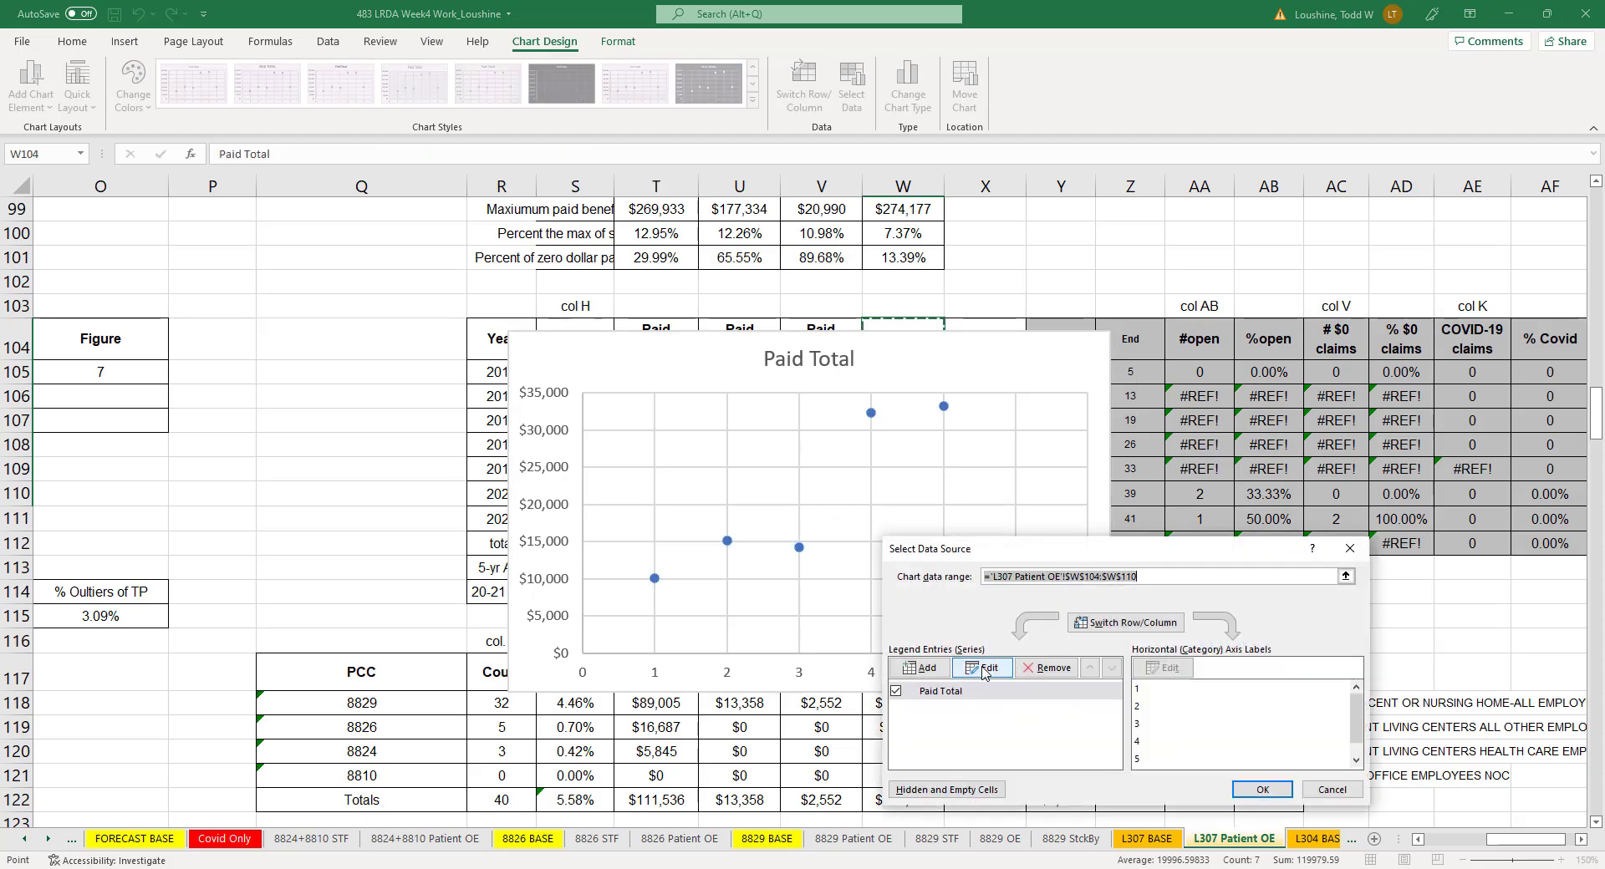
pyautogui.click(984, 672)
pyautogui.click(1157, 677)
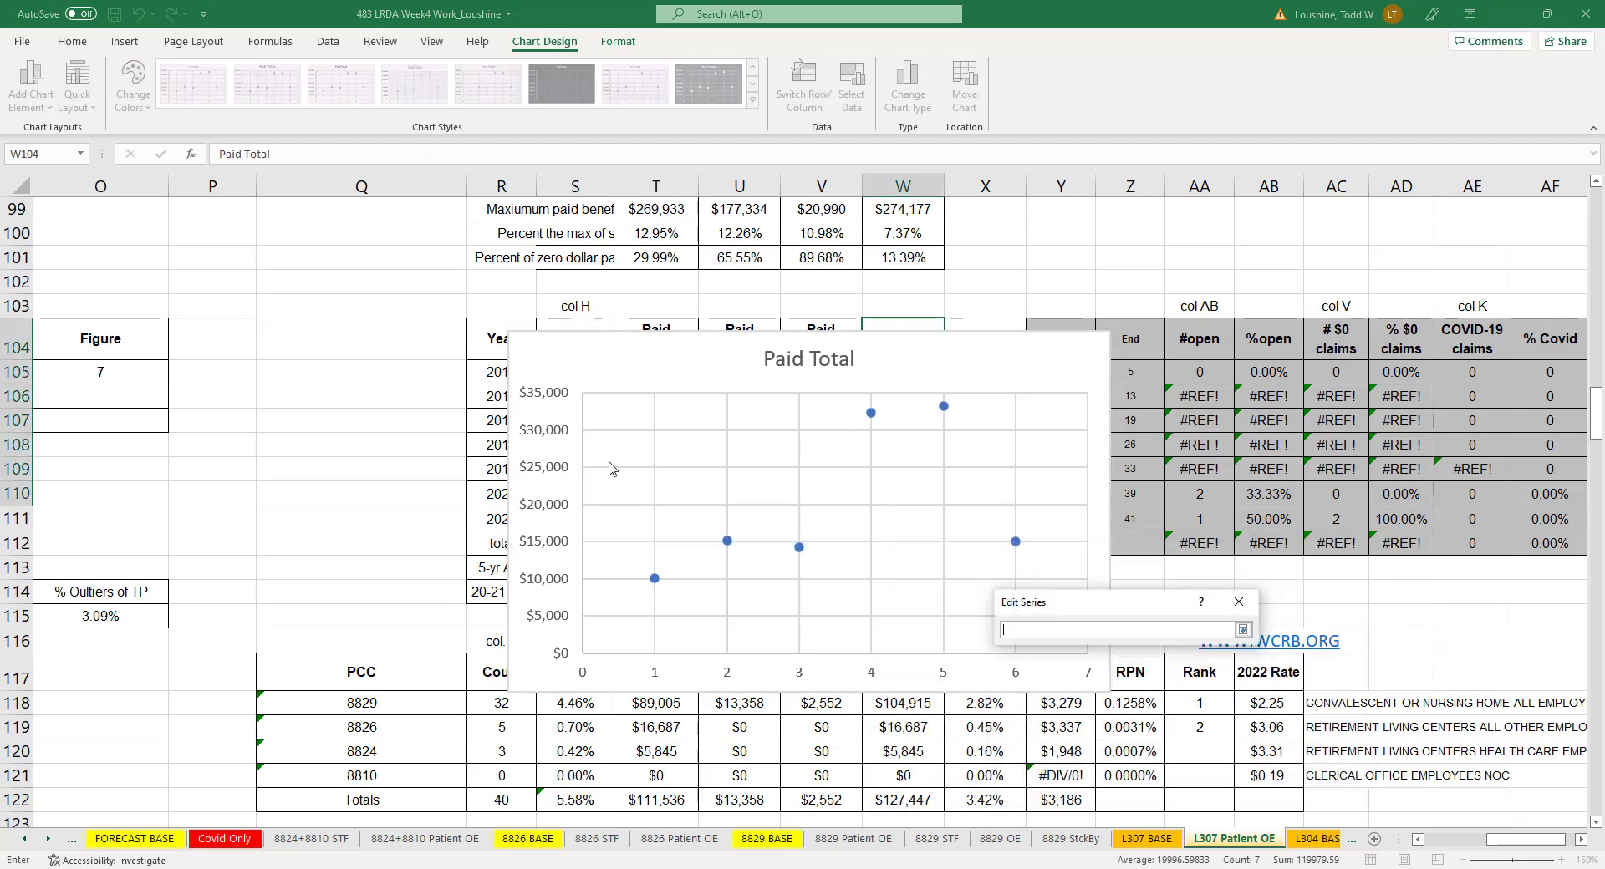
pyautogui.moveTo(492, 377); pyautogui.dragTo(518, 491)
pyautogui.click(1244, 631)
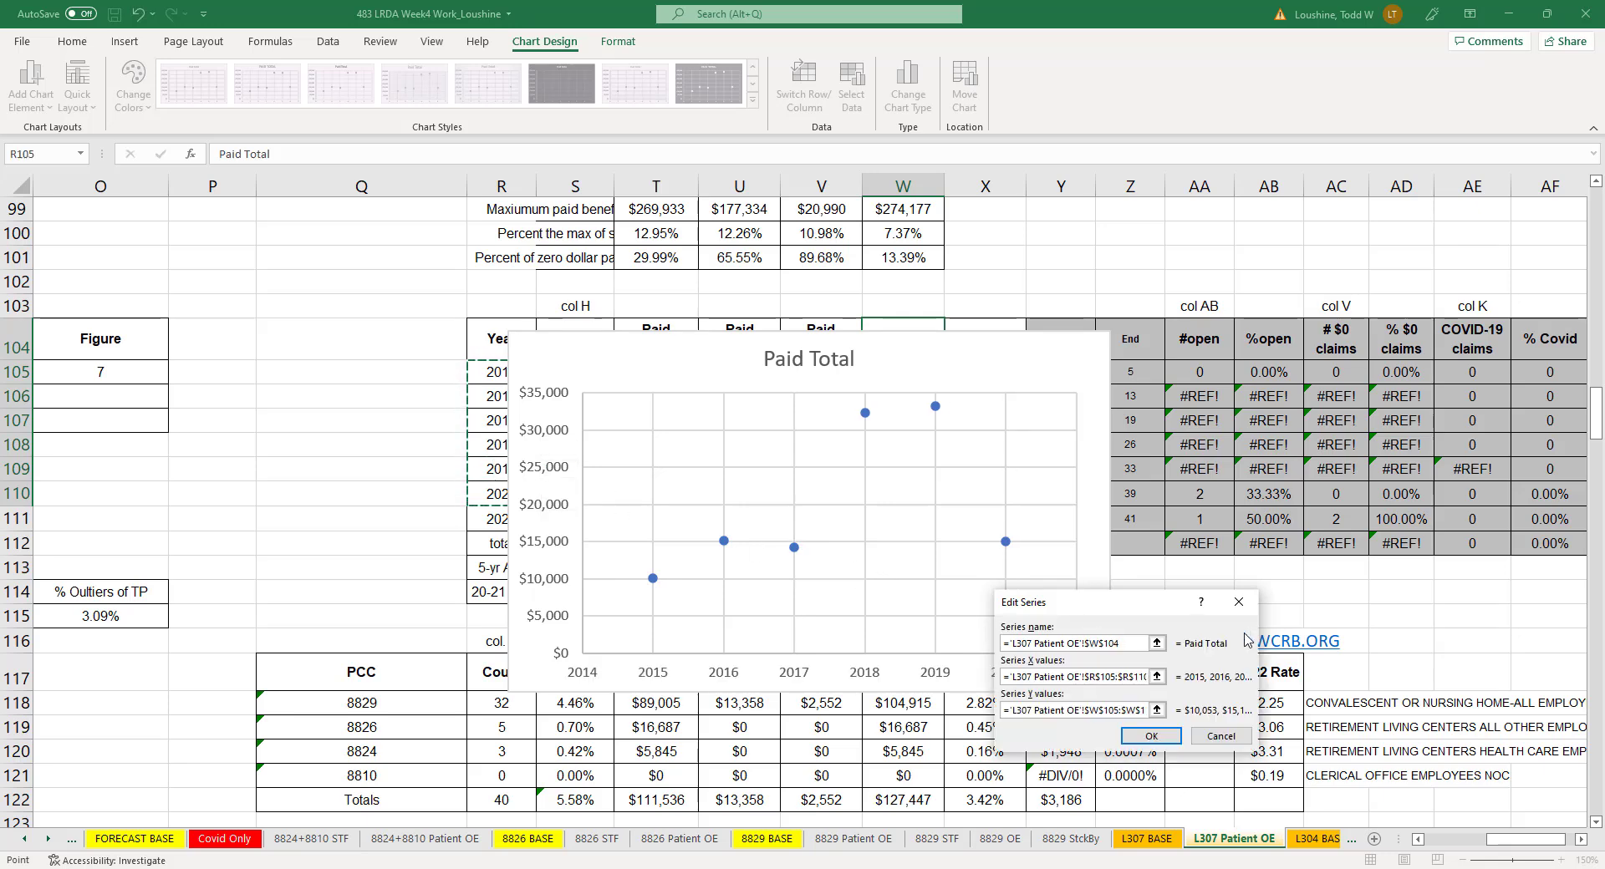
pyautogui.click(1151, 736)
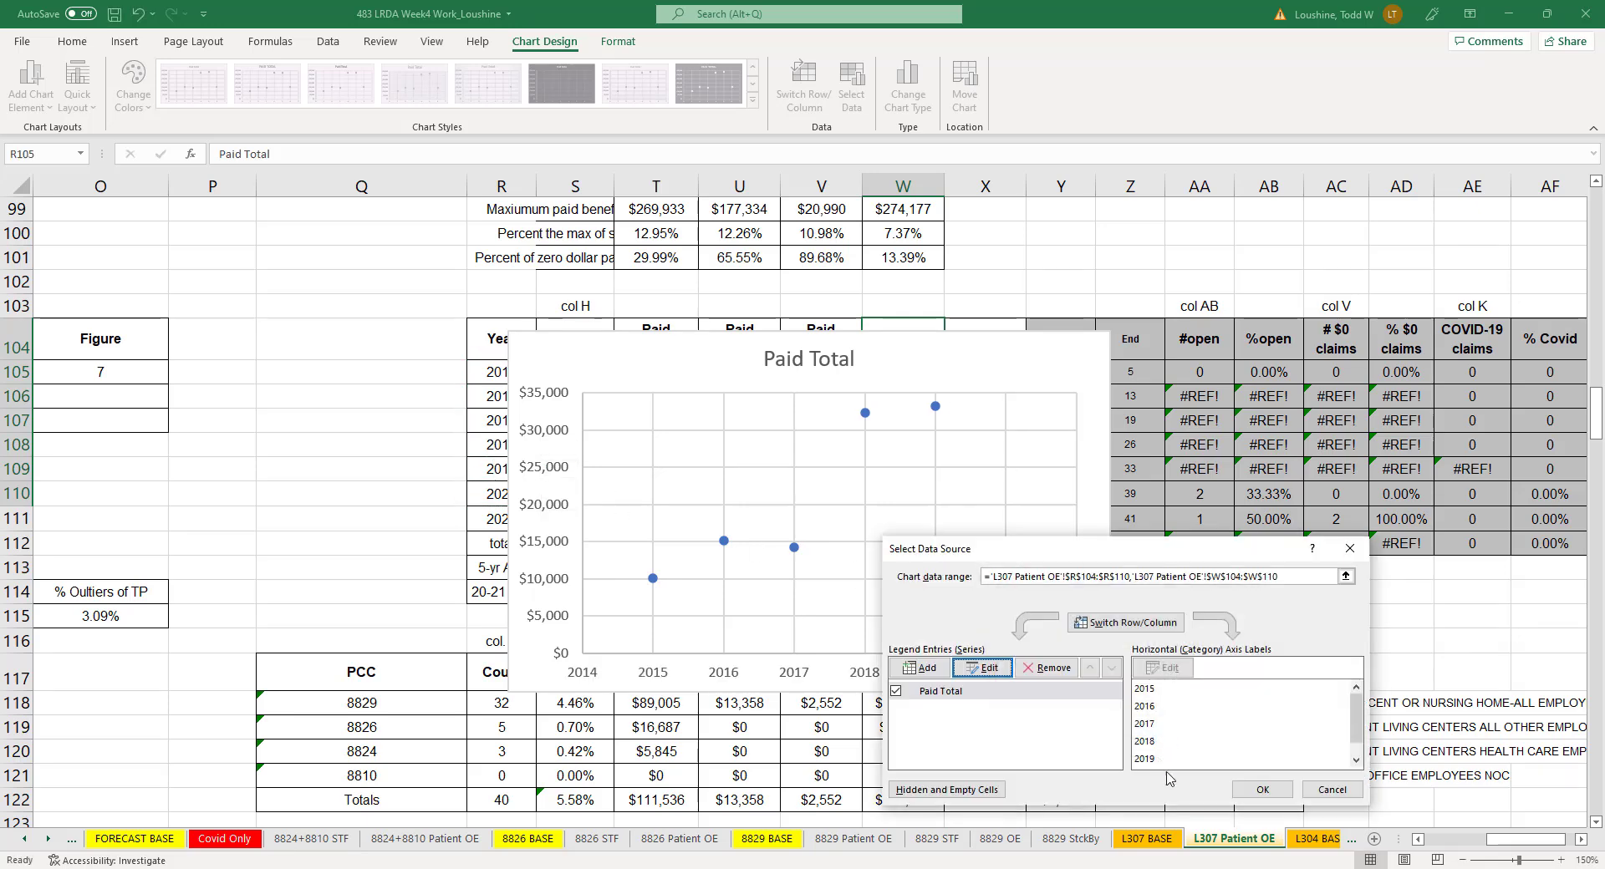
pyautogui.click(1262, 789)
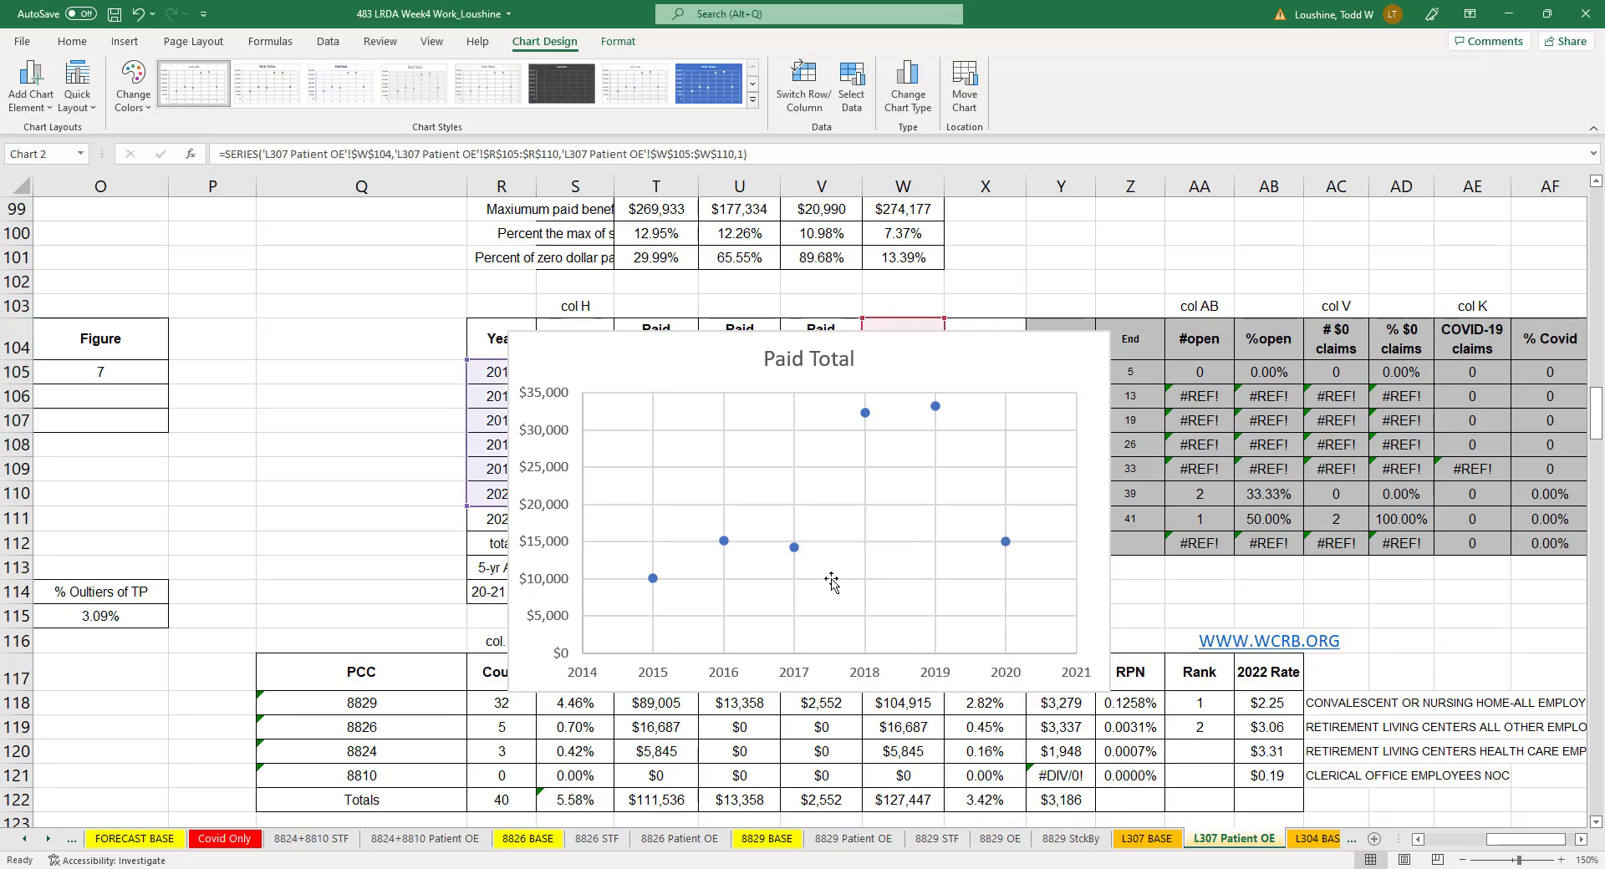
# - Add a linear trendline to the Paid Total series, forecast forward 3 periods, with the R-squared value displayed
pyautogui.rightClick(790, 546)
pyautogui.click(874, 706)
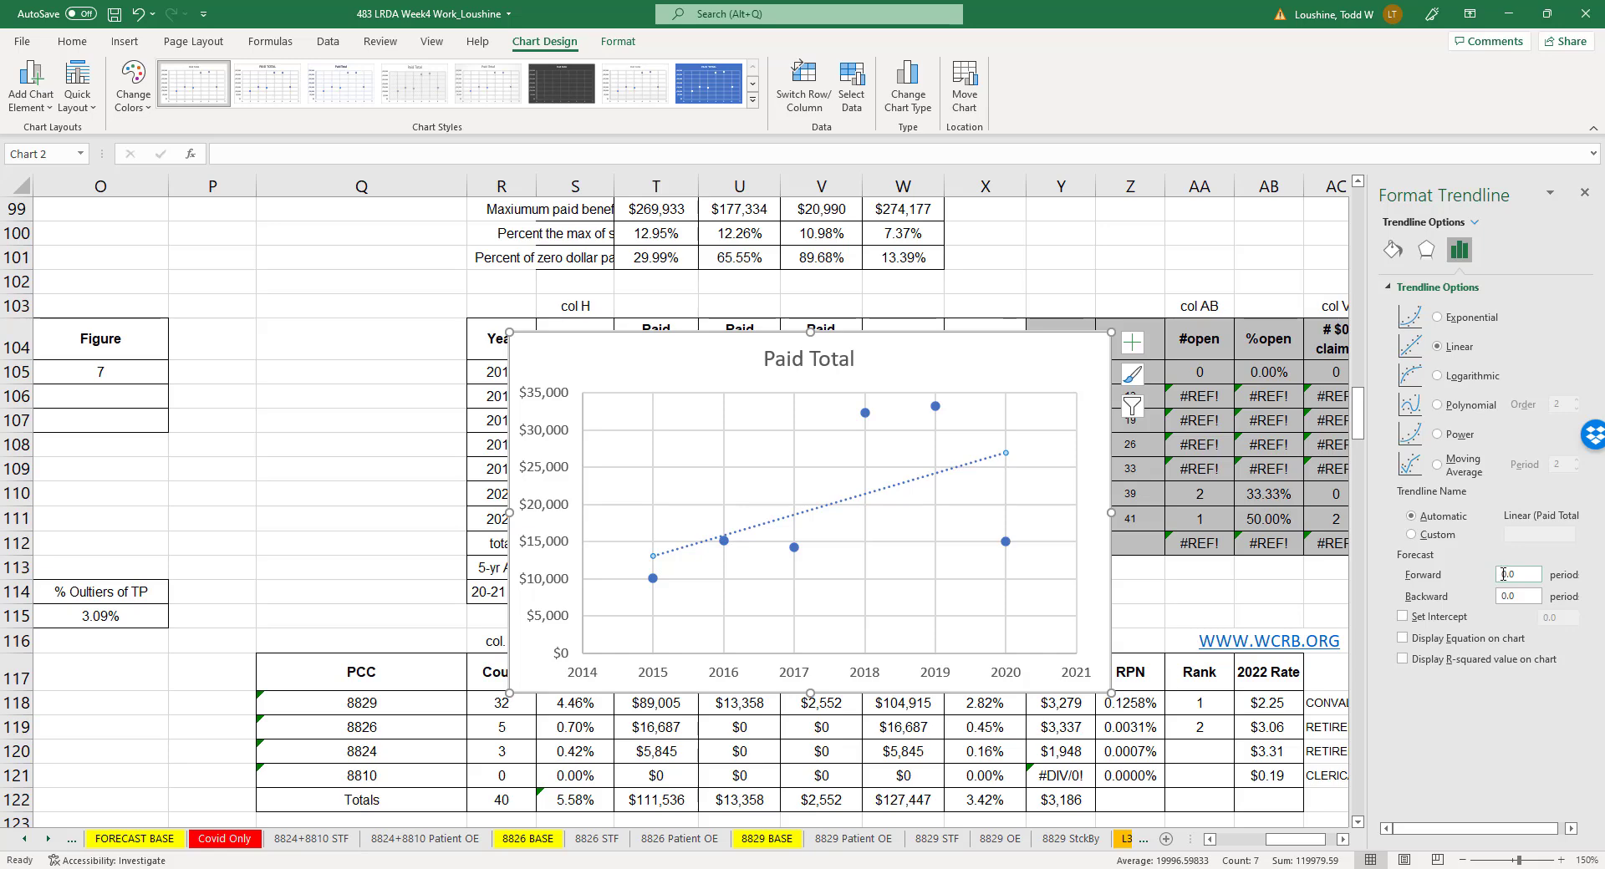
pyautogui.click(1506, 574)
pyautogui.write('3.')
pyautogui.click(1403, 660)
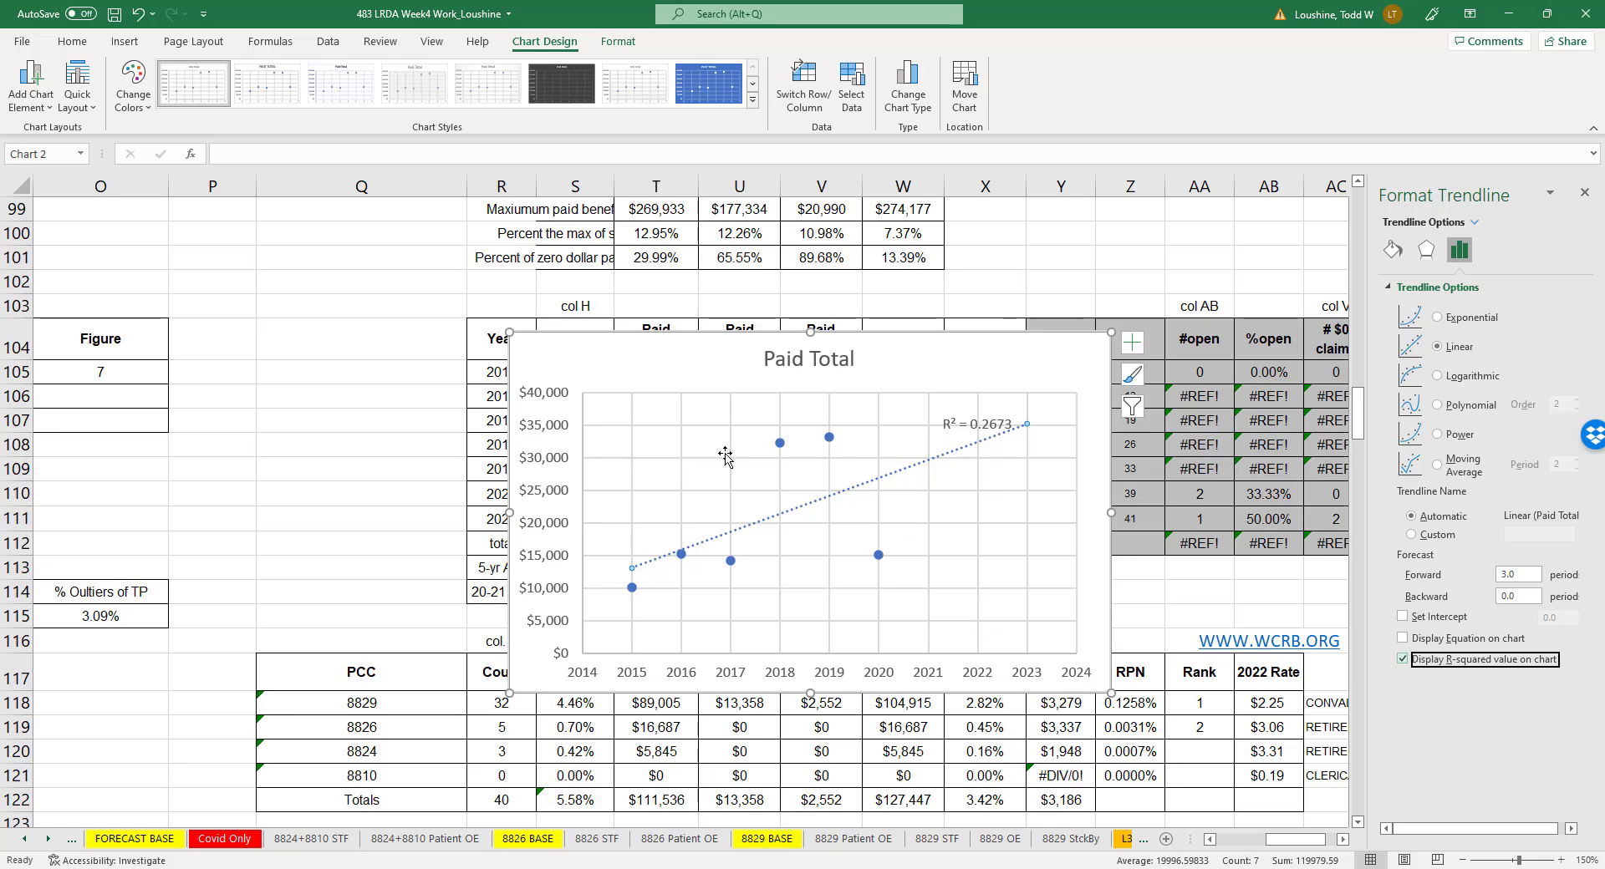
# - Move the Paid Total chart below the Forecasted table and enter 35,000 as the Figure value for 2020 Forecasted Loss
pyautogui.moveTo(989, 365); pyautogui.dragTo(130, 625)
pyautogui.hscroll(-5, 1335, 858)
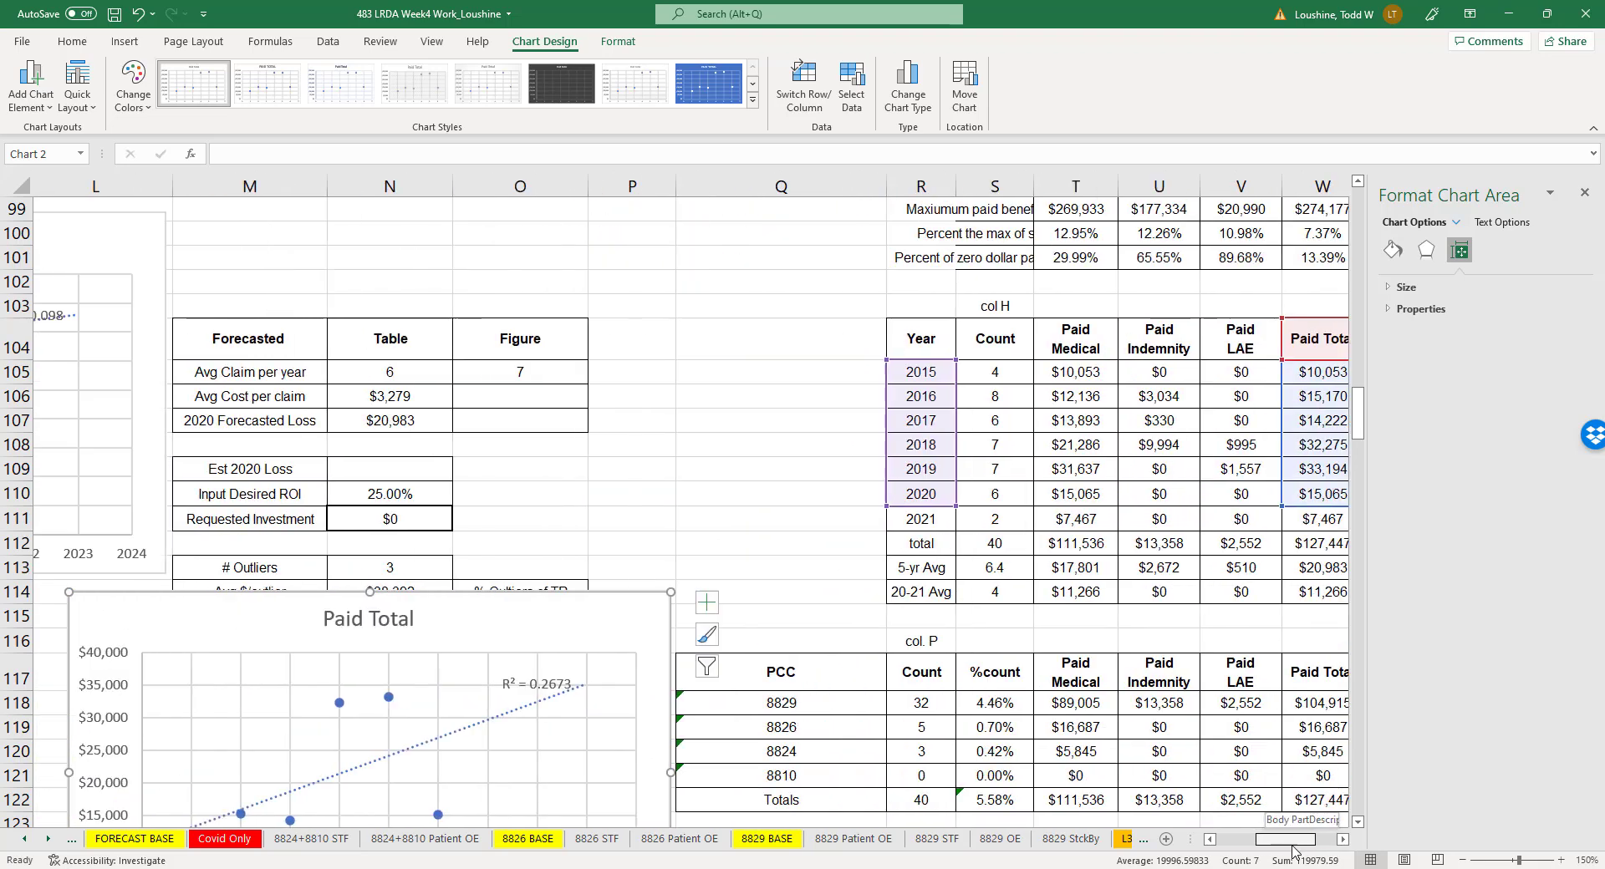
pyautogui.click(790, 431)
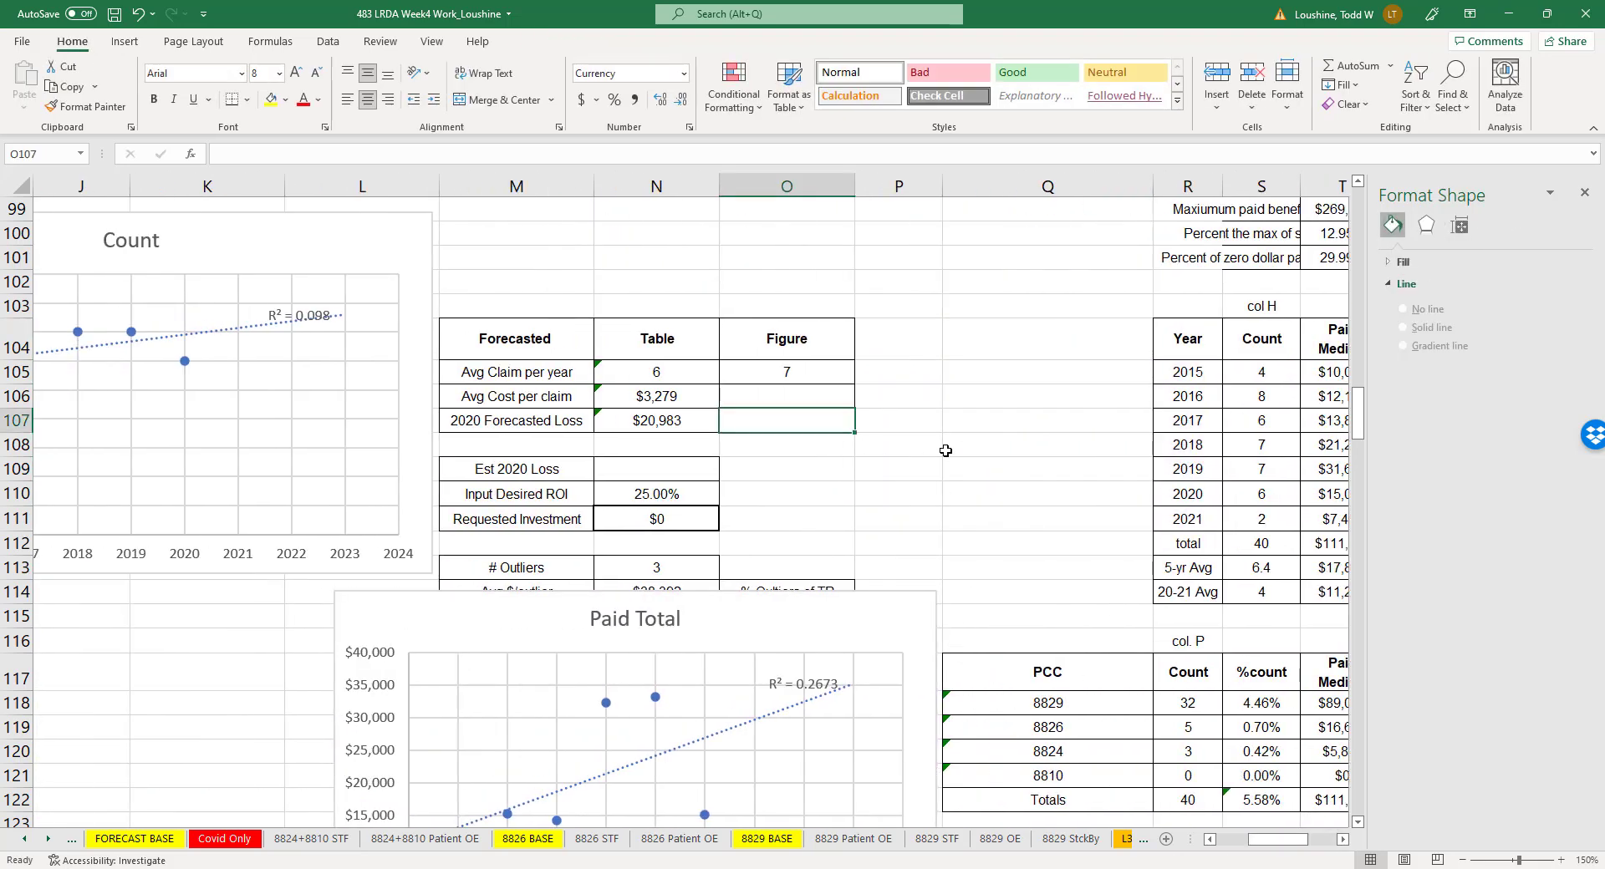
pyautogui.write('35,')
pyautogui.write('000')
pyautogui.press('Return')
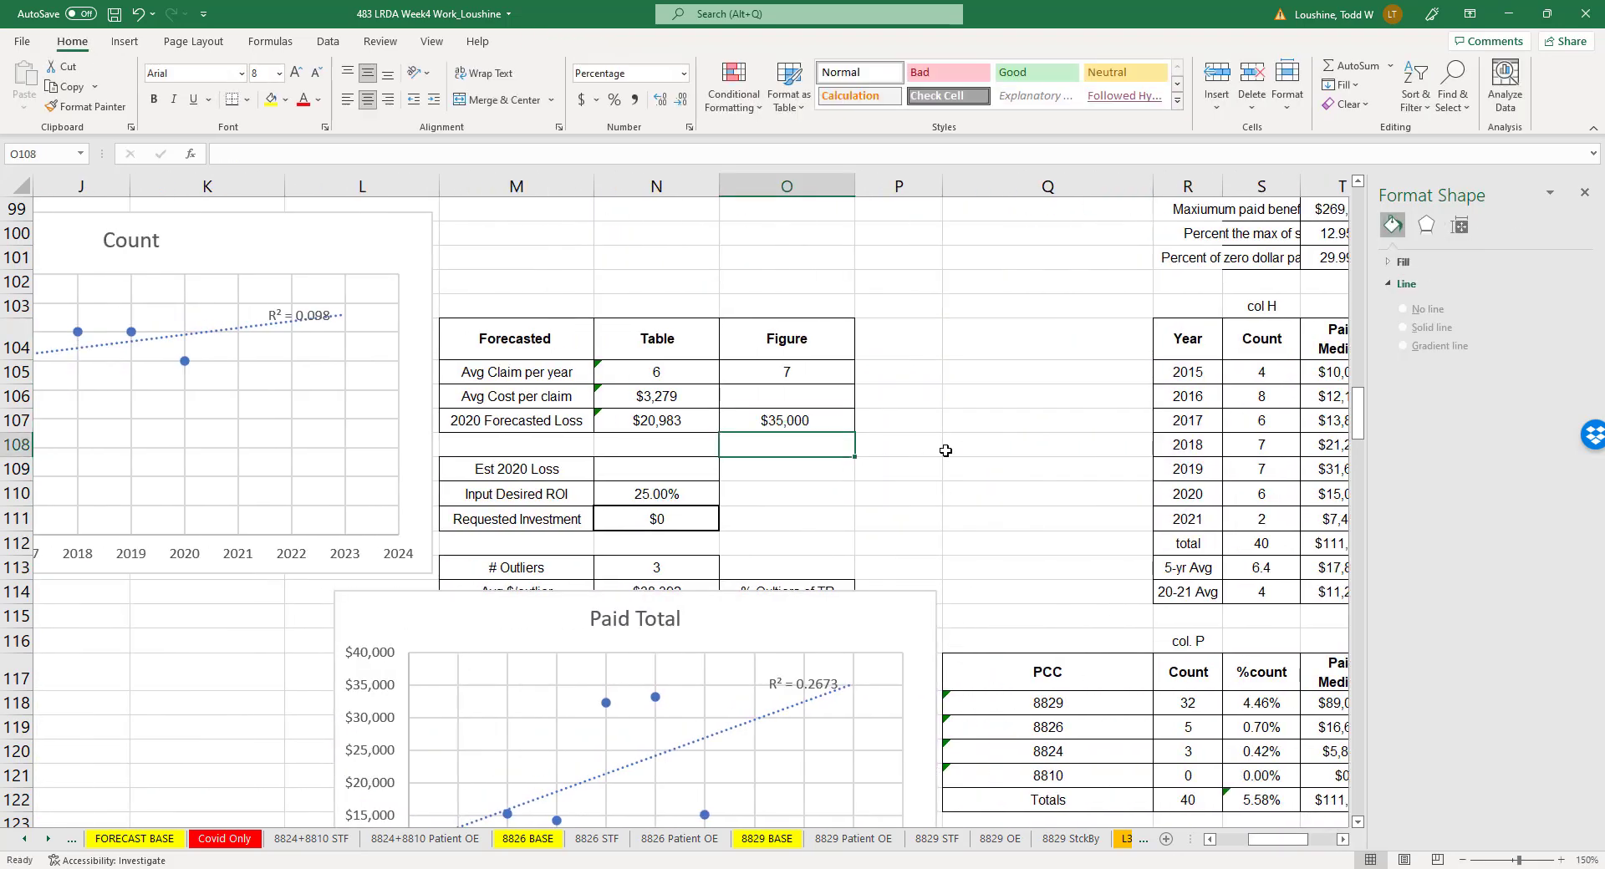
# - Place the Paid Total chart directly beneath the Count chart and close the formatting pane
pyautogui.moveTo(791, 611); pyautogui.dragTo(324, 607)
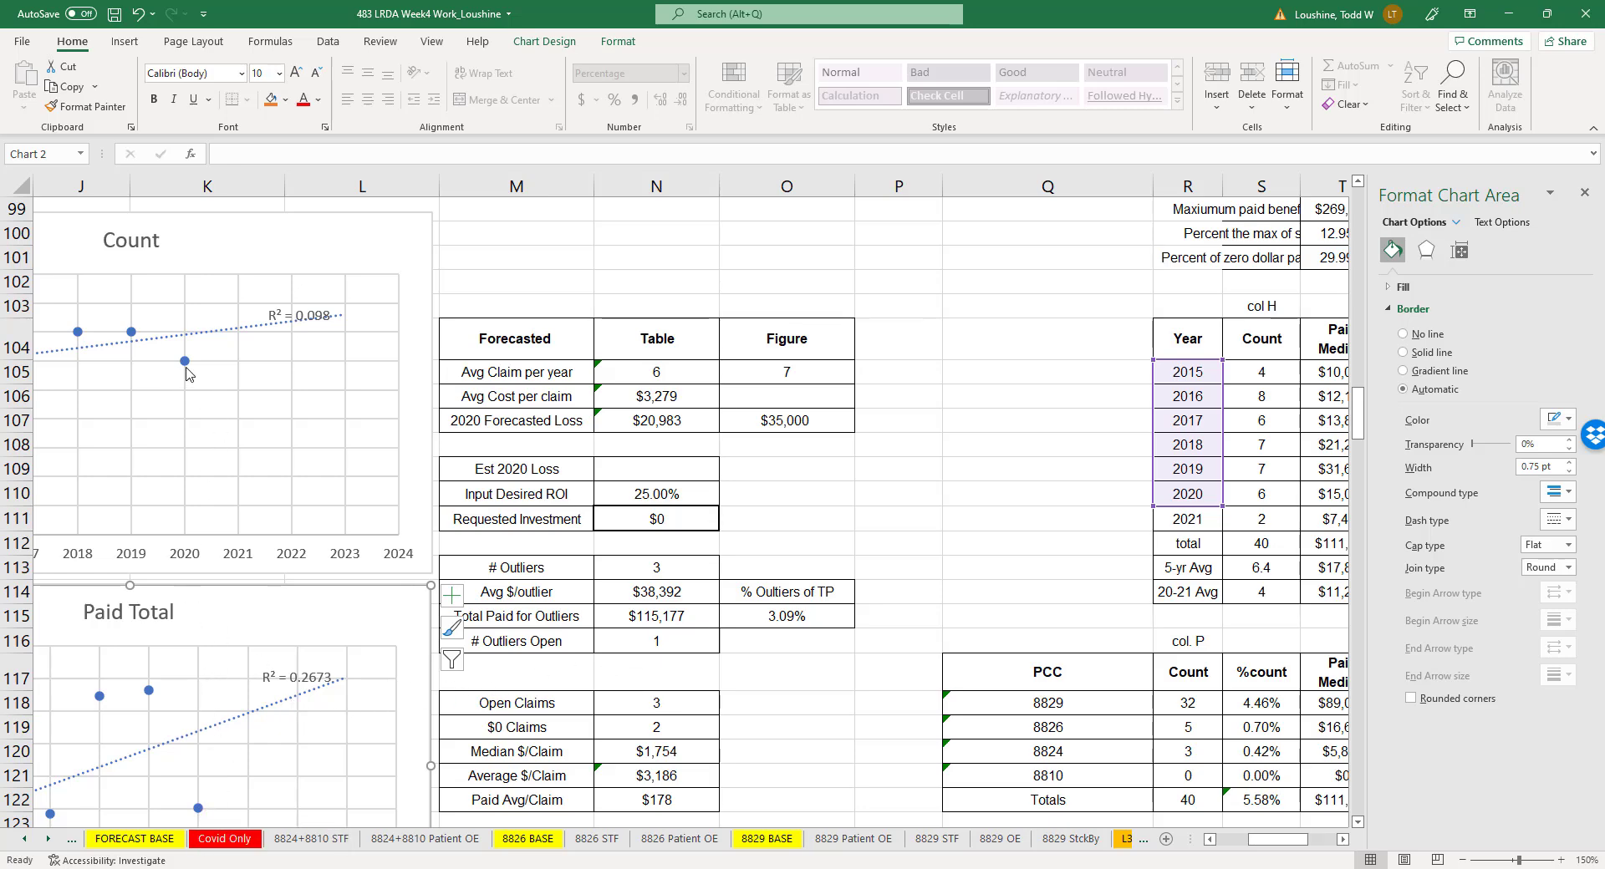
pyautogui.click(942, 551)
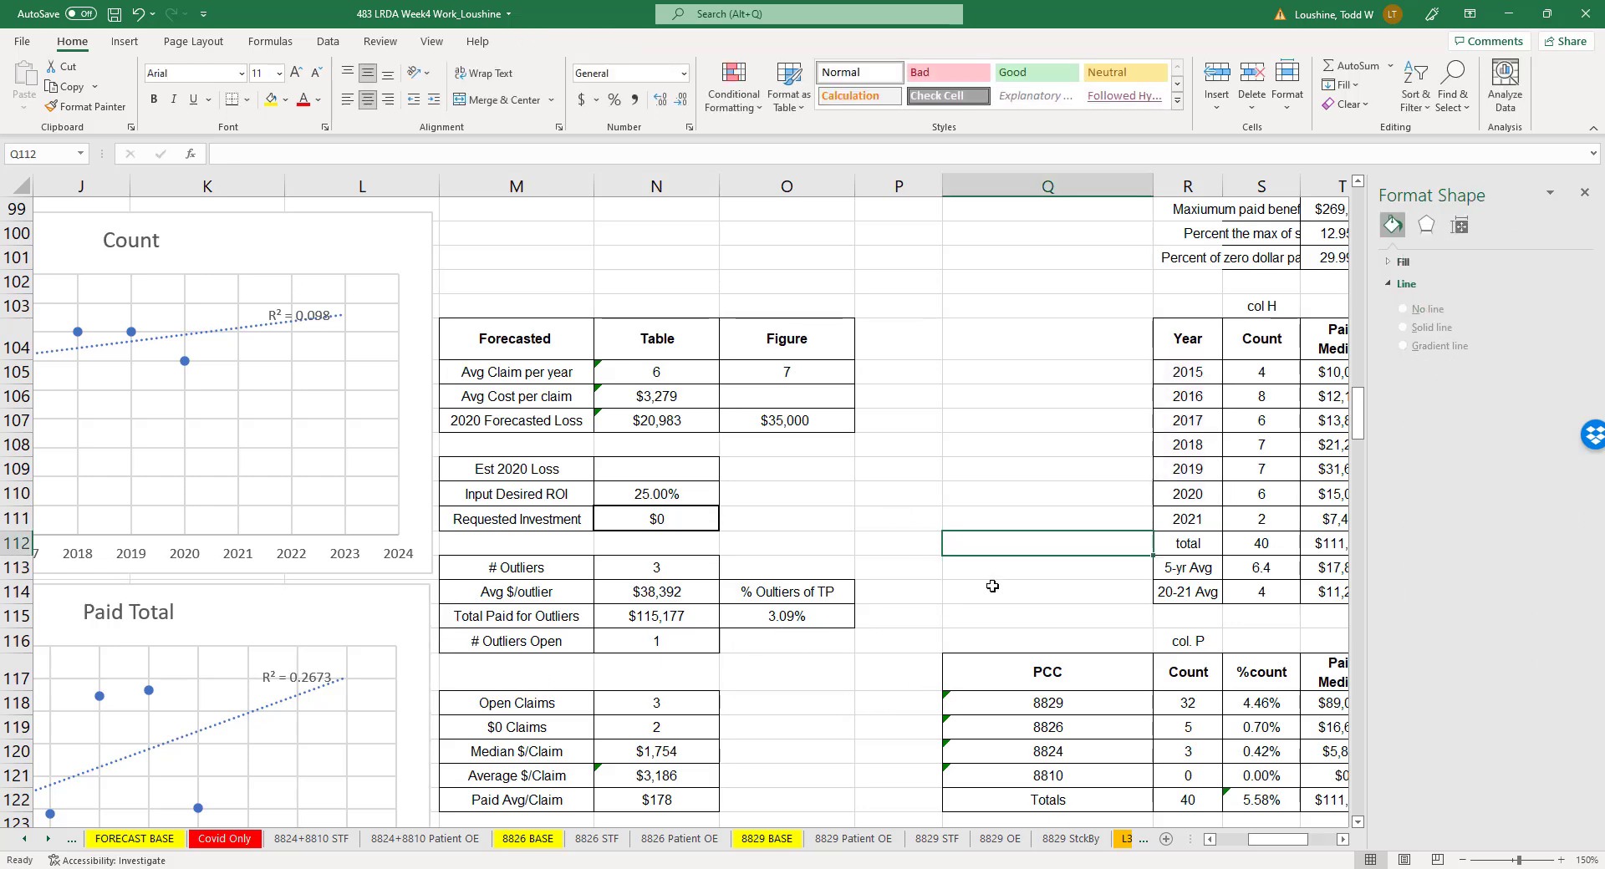
pyautogui.click(1584, 194)
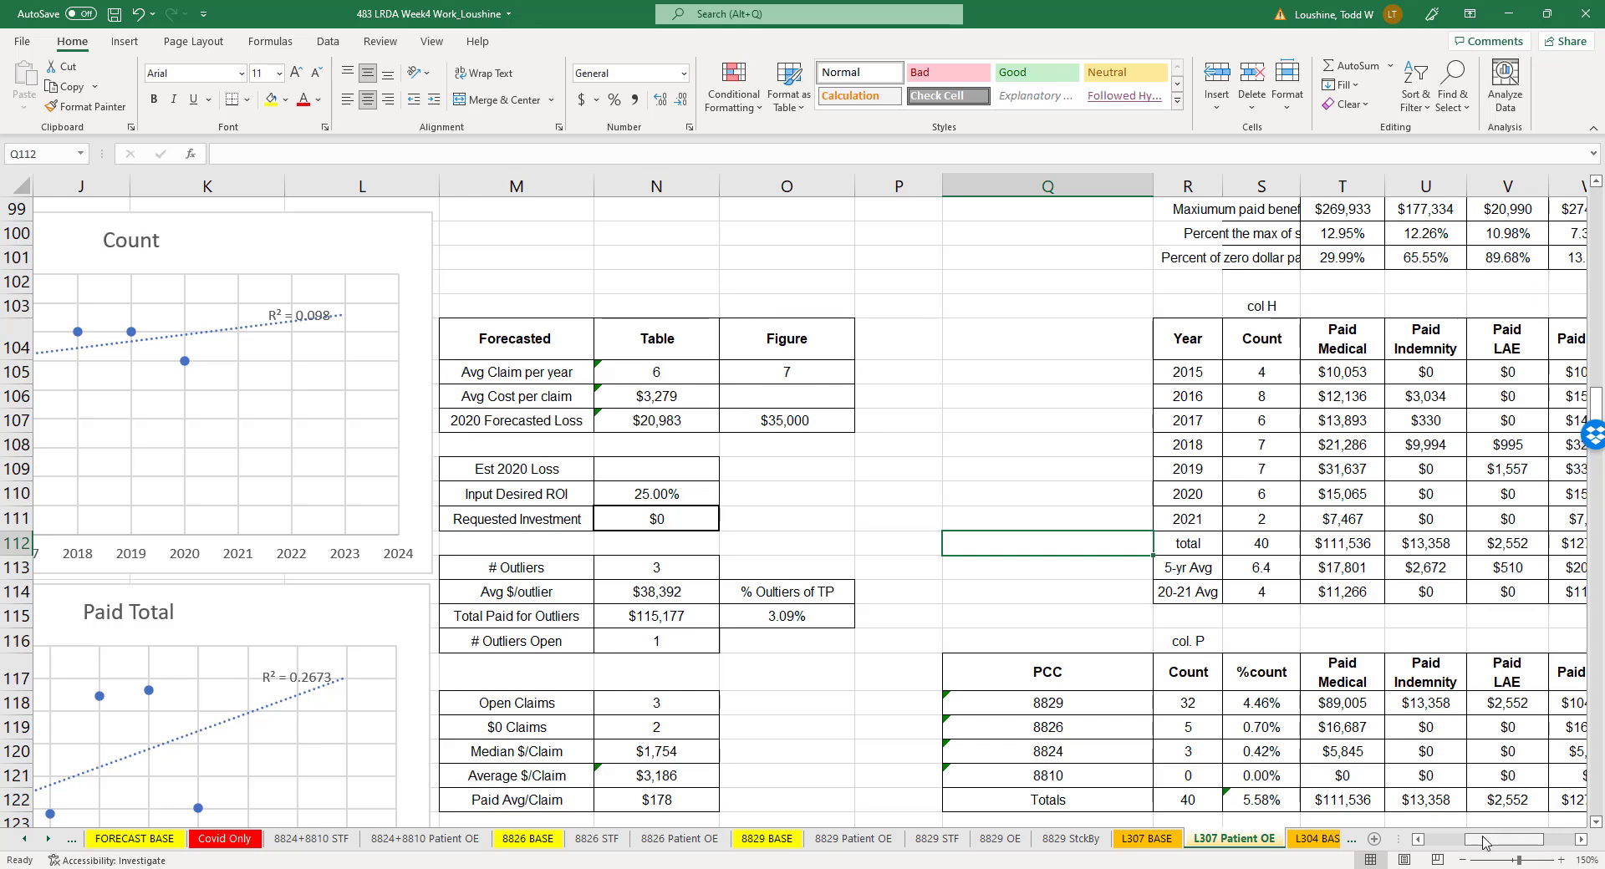
# - Insert a scatter chart of the yearly Avg/Claim for 2015 to 2020 from X104:X110 and move it clear of the Year column
pyautogui.moveTo(1506, 839); pyautogui.dragTo(1525, 840)
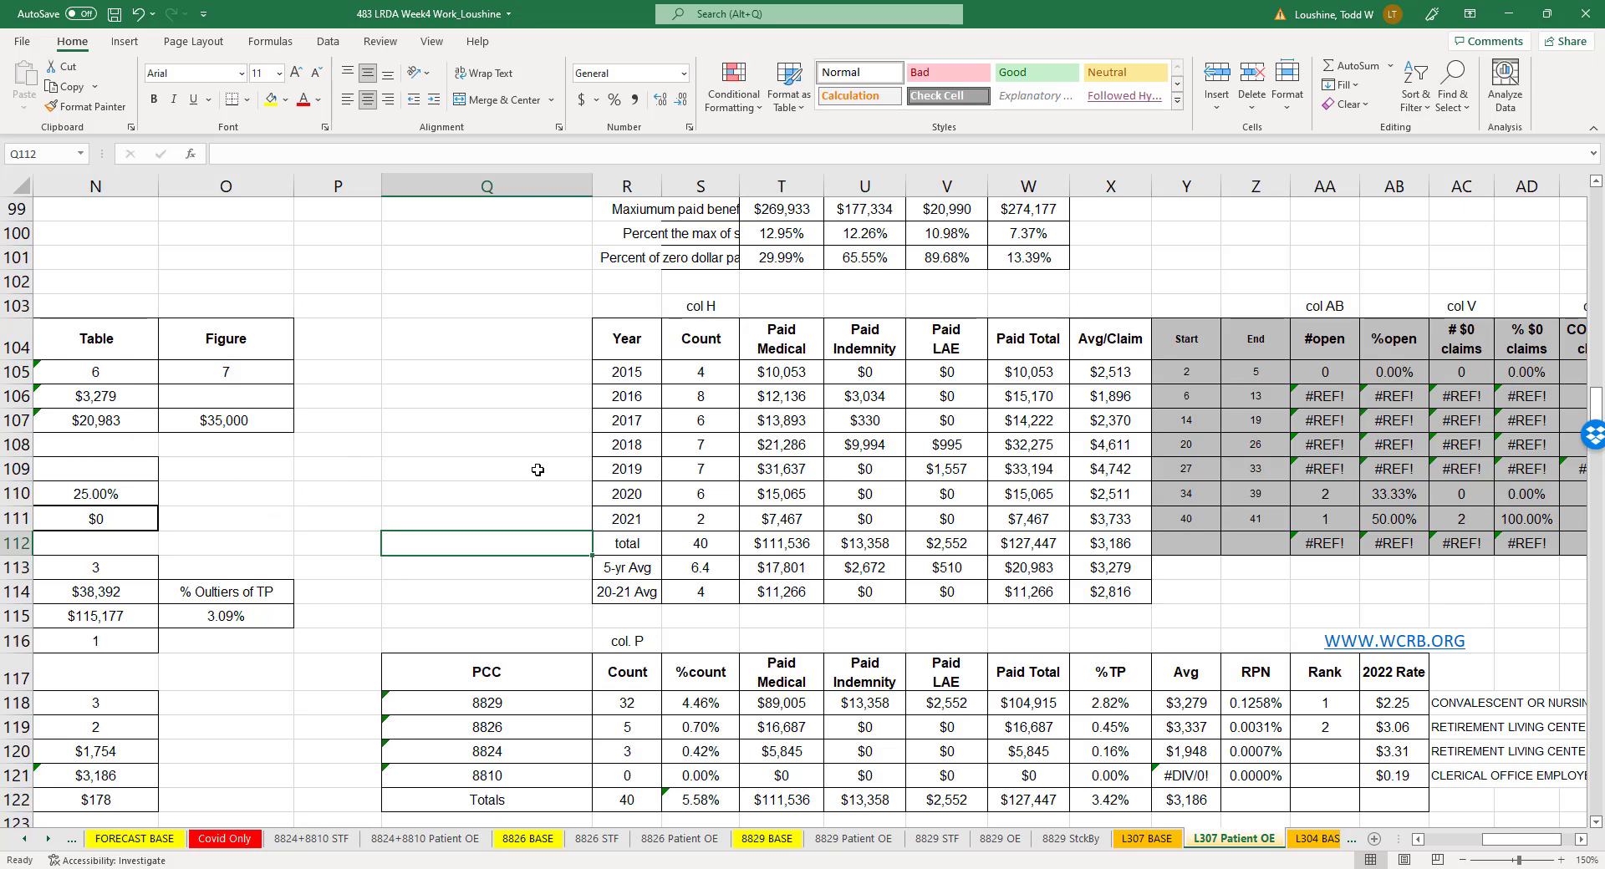
pyautogui.moveTo(1113, 352); pyautogui.dragTo(1113, 495)
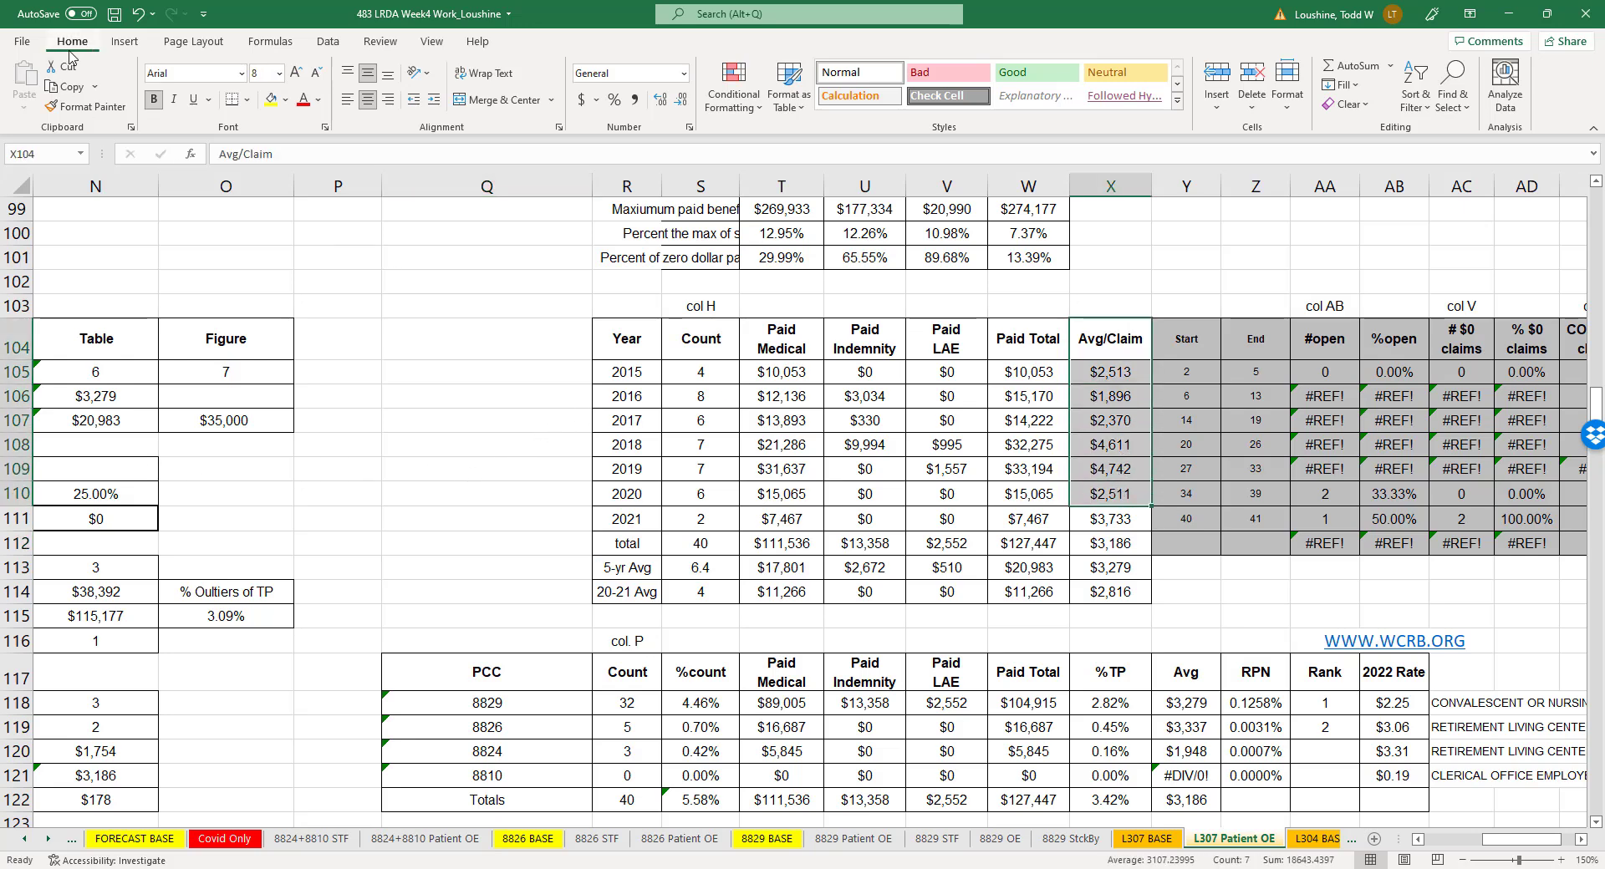
pyautogui.click(124, 41)
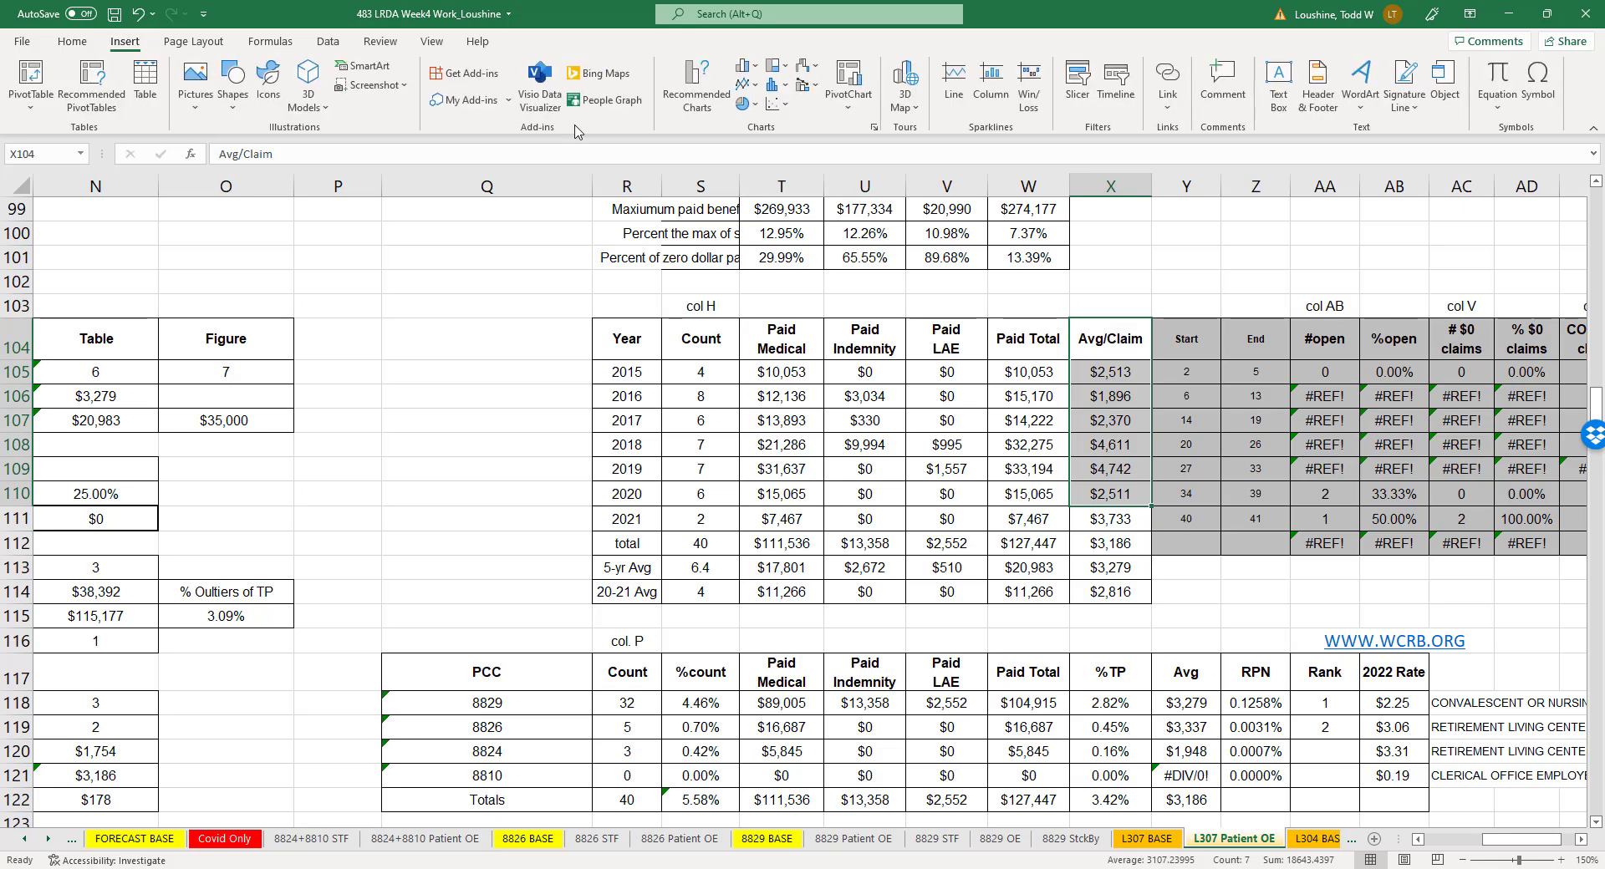
pyautogui.click(774, 103)
pyautogui.click(788, 162)
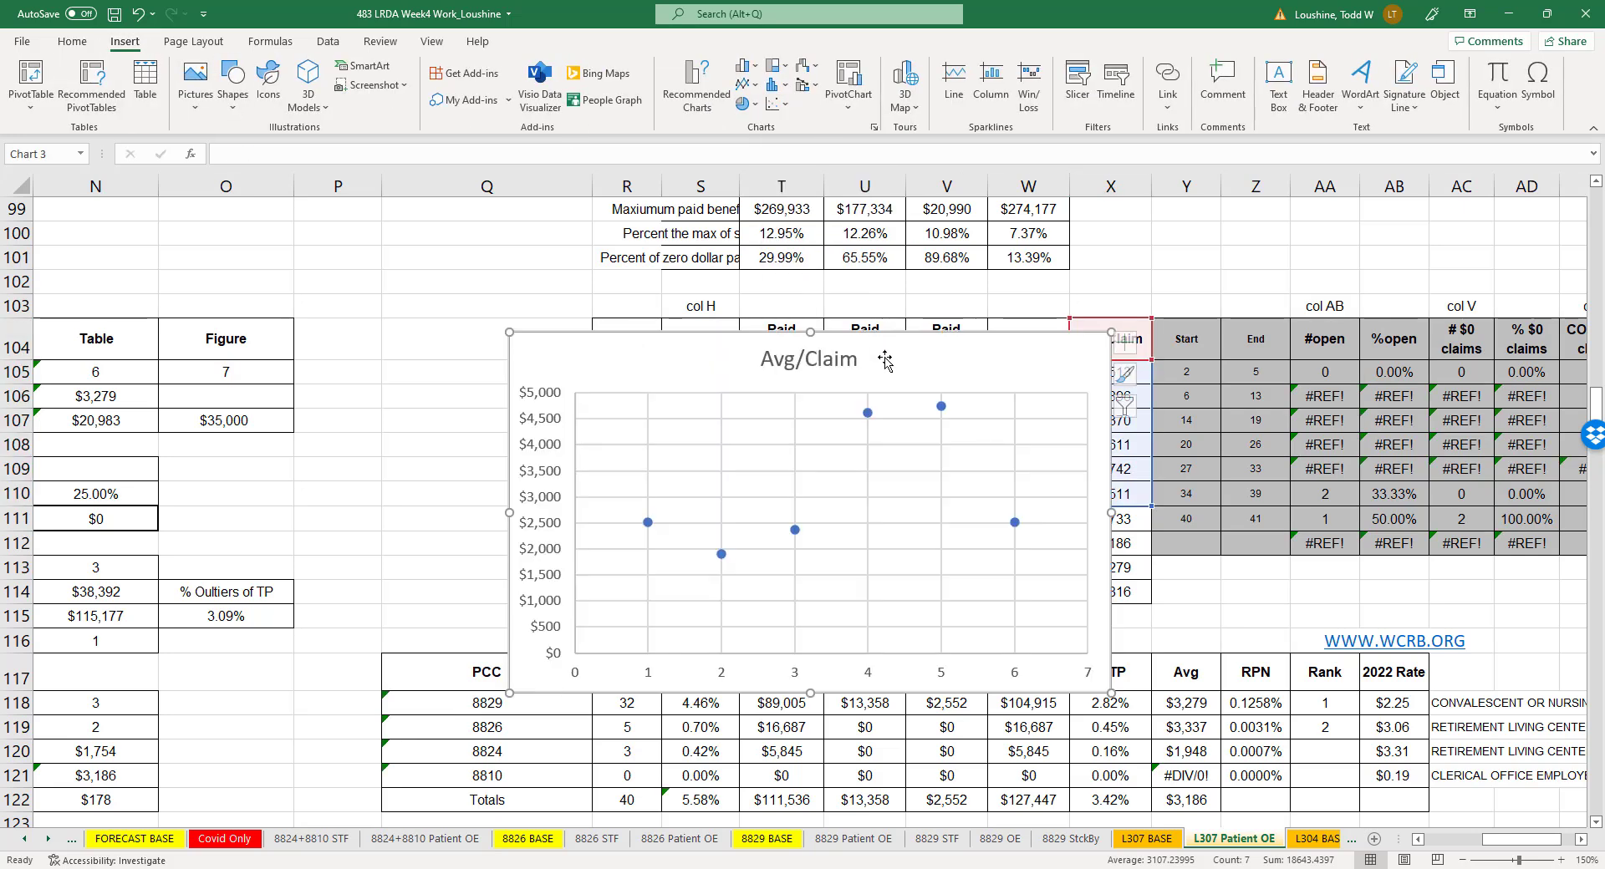
pyautogui.moveTo(975, 368); pyautogui.dragTo(1190, 404)
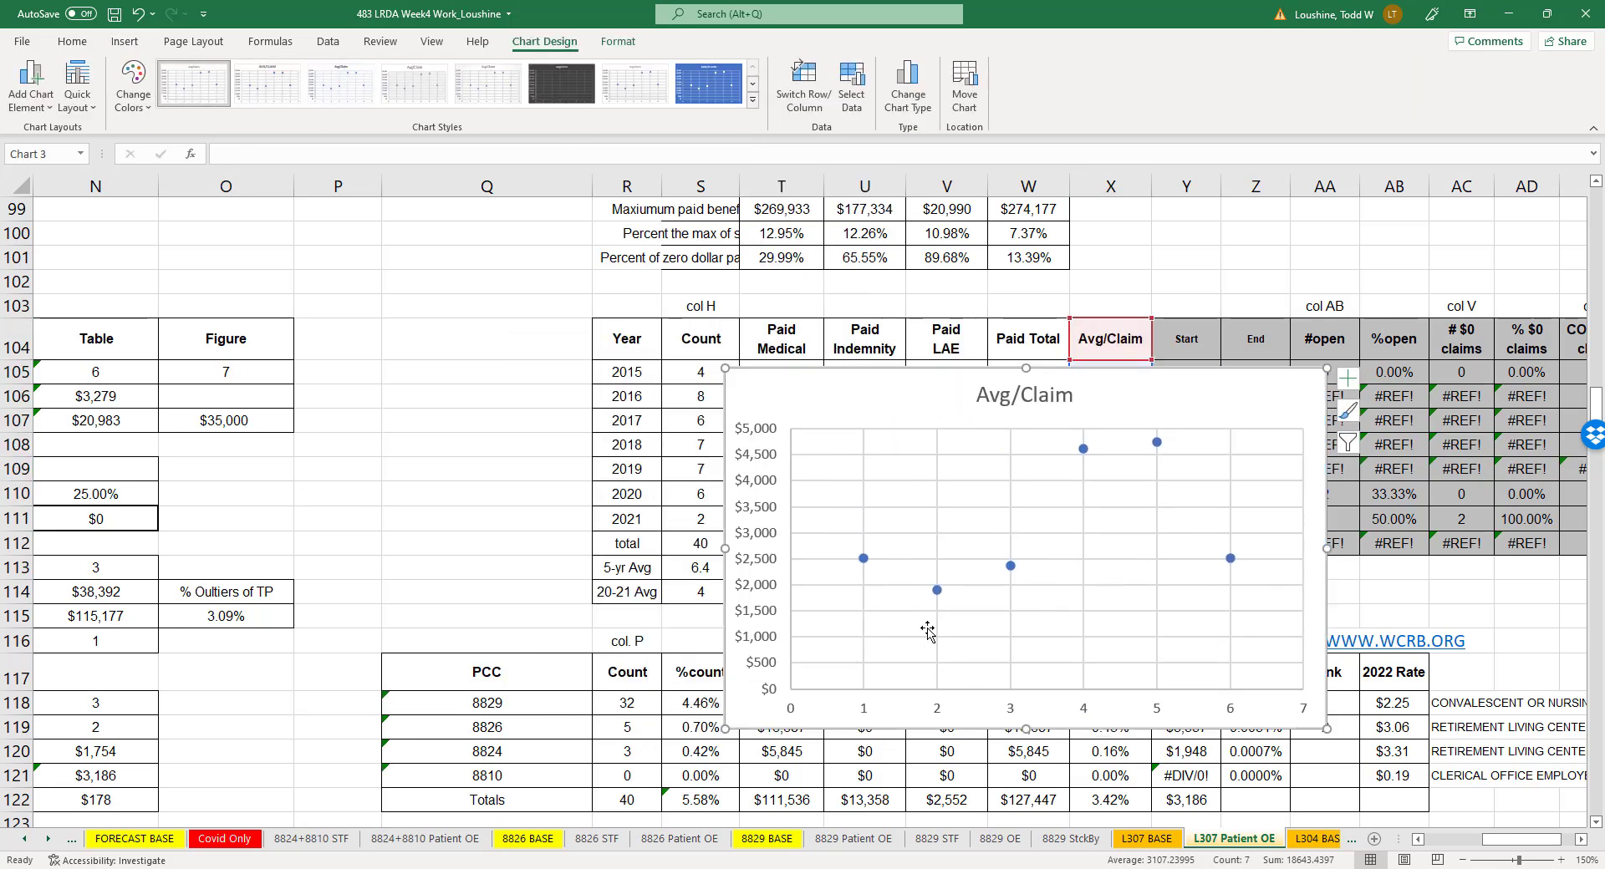
# - Set the Avg/Claim series' X values to the years 2015 to 2020 in R105:R110
pyautogui.rightClick(936, 590)
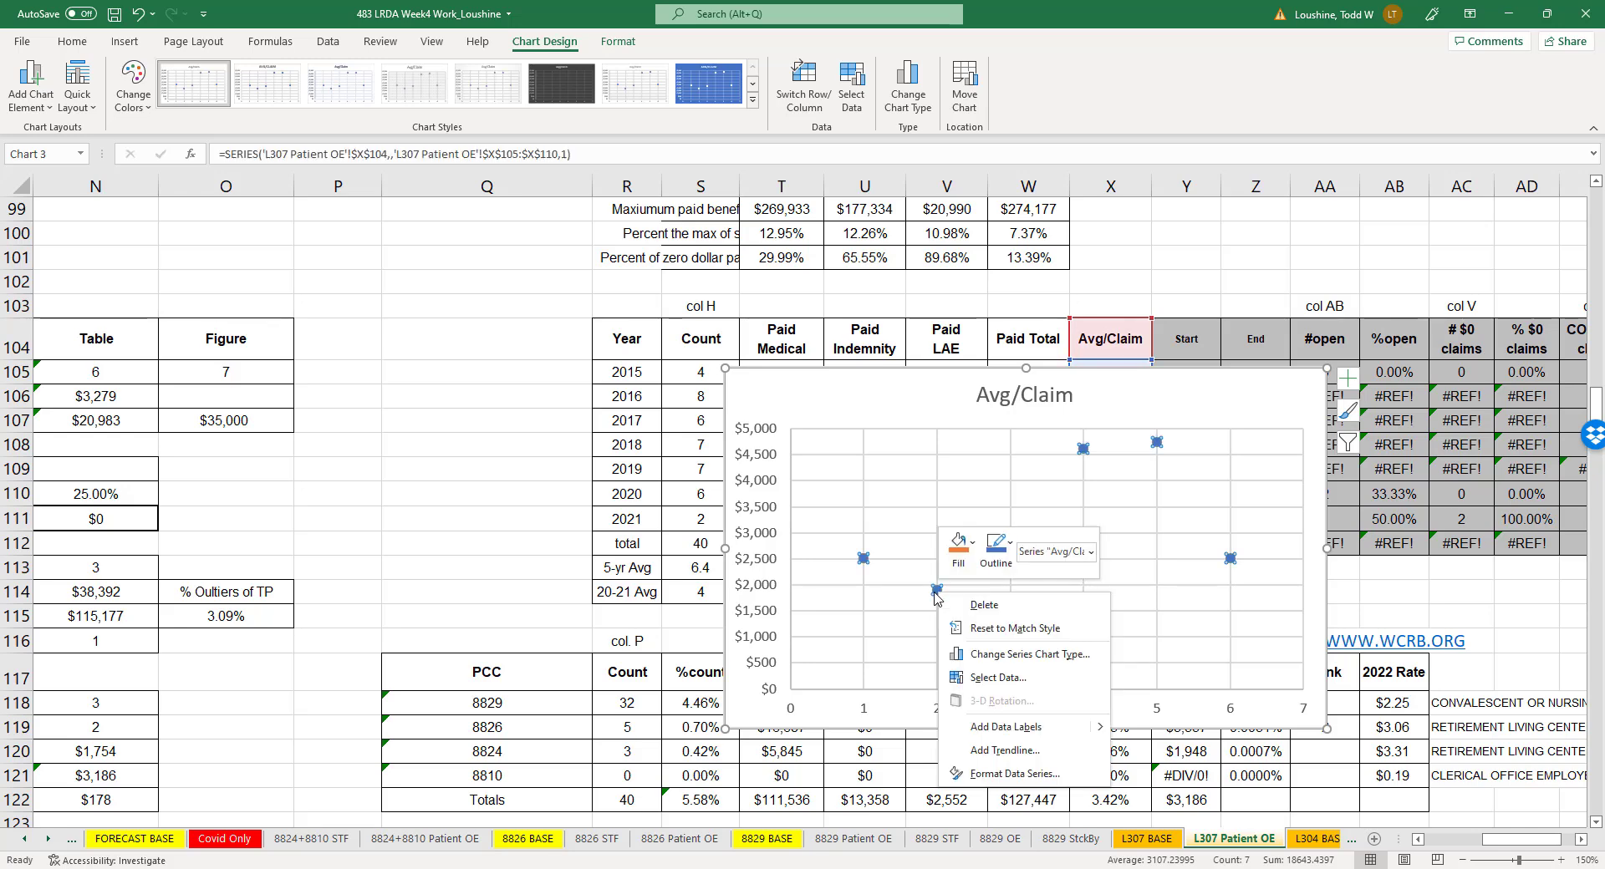
pyautogui.click(1005, 678)
pyautogui.click(988, 667)
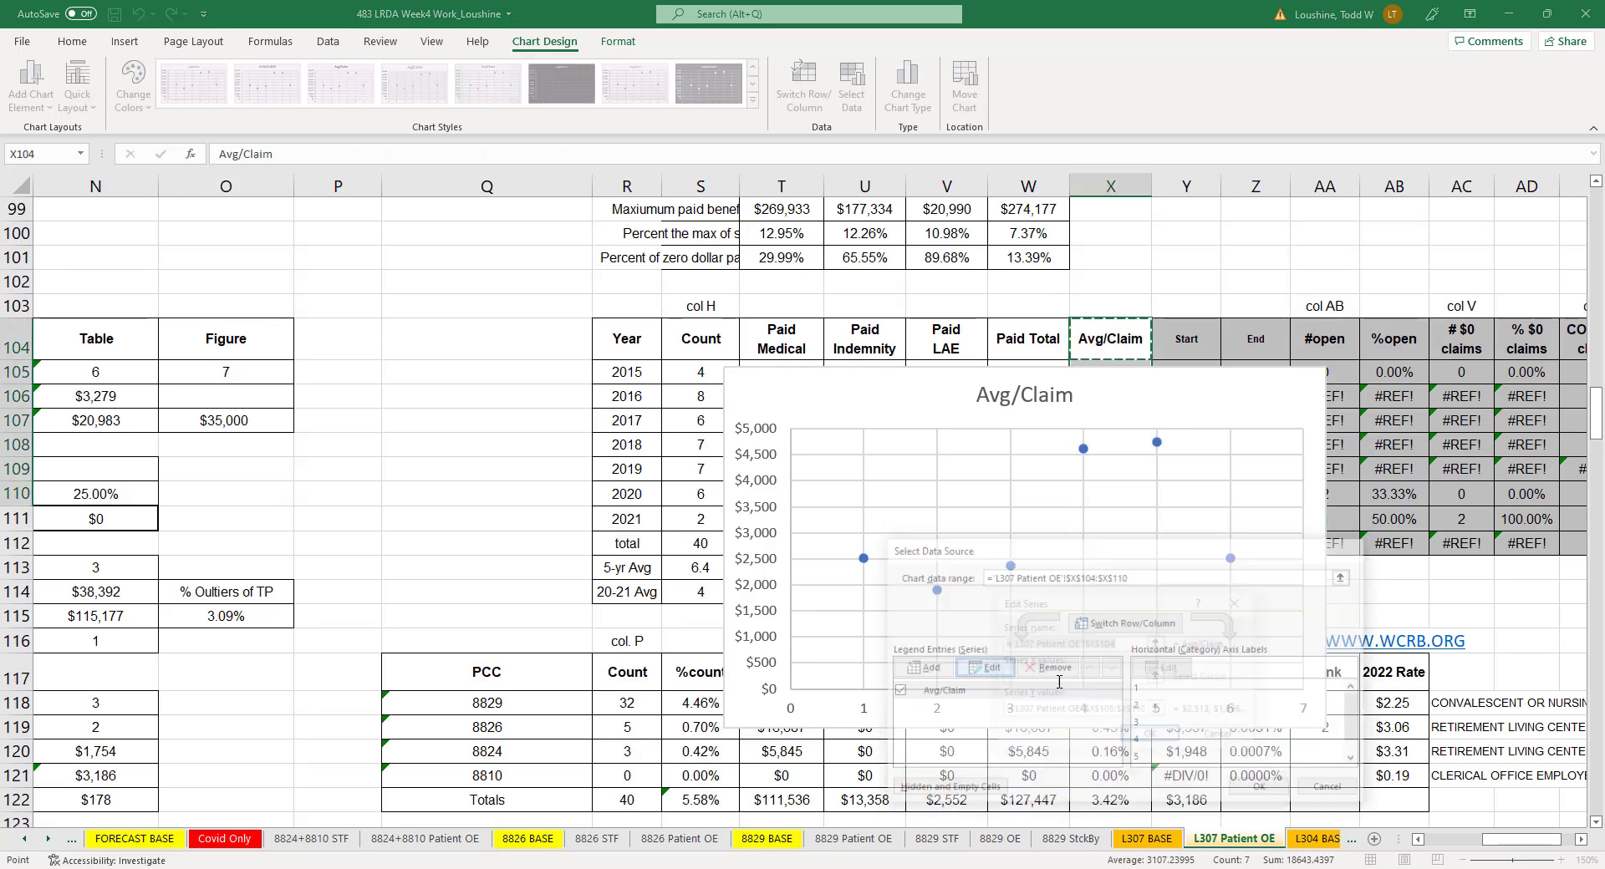
pyautogui.click(1158, 676)
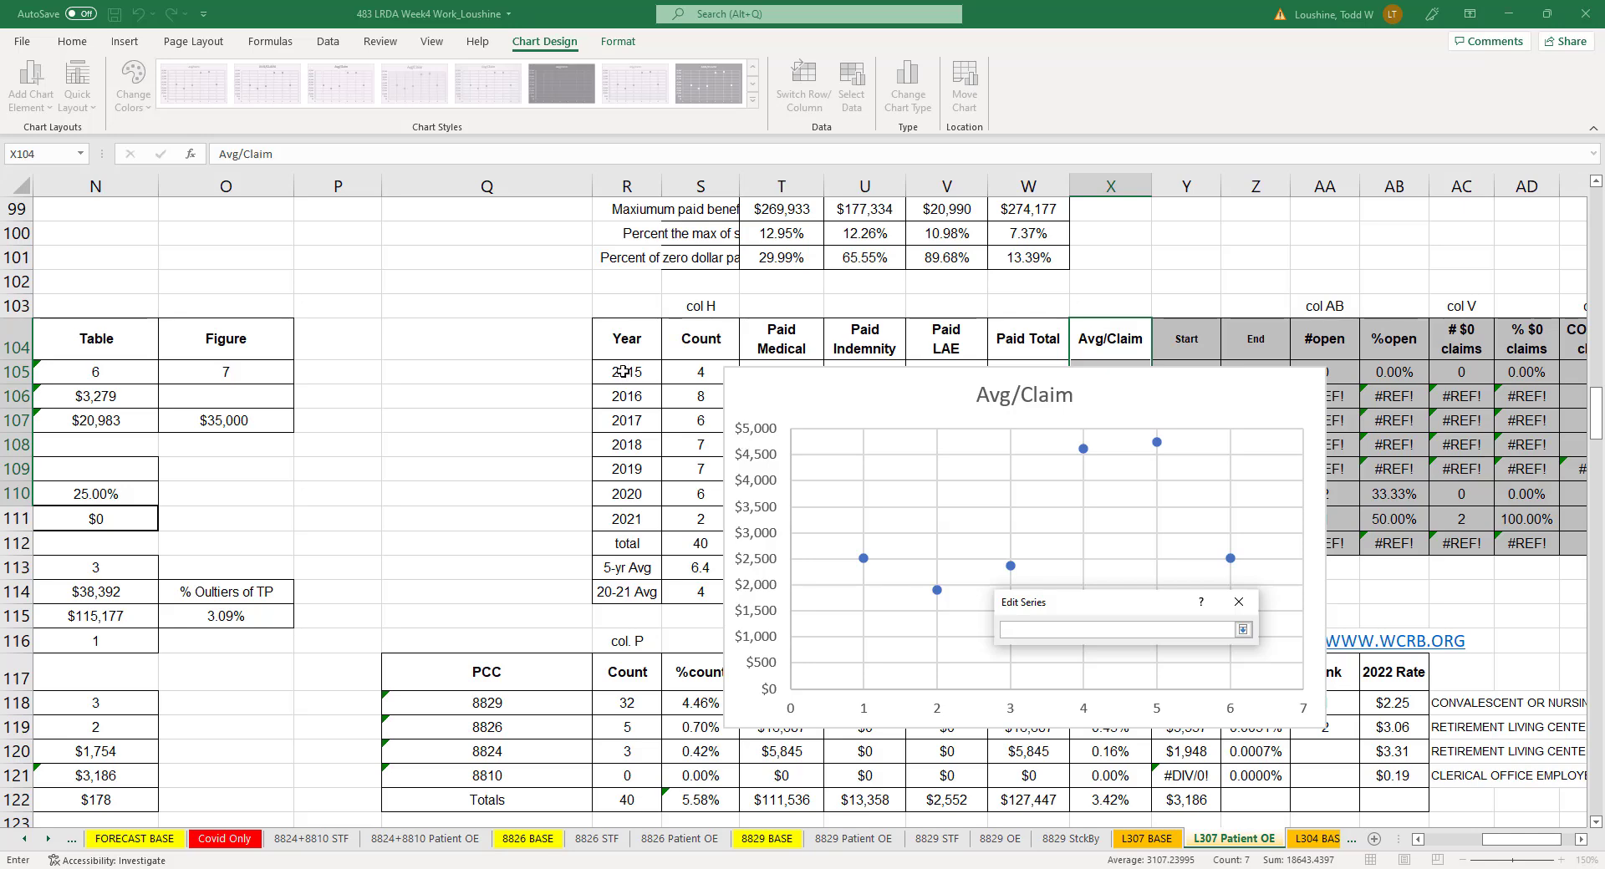
pyautogui.moveTo(624, 372); pyautogui.dragTo(627, 497)
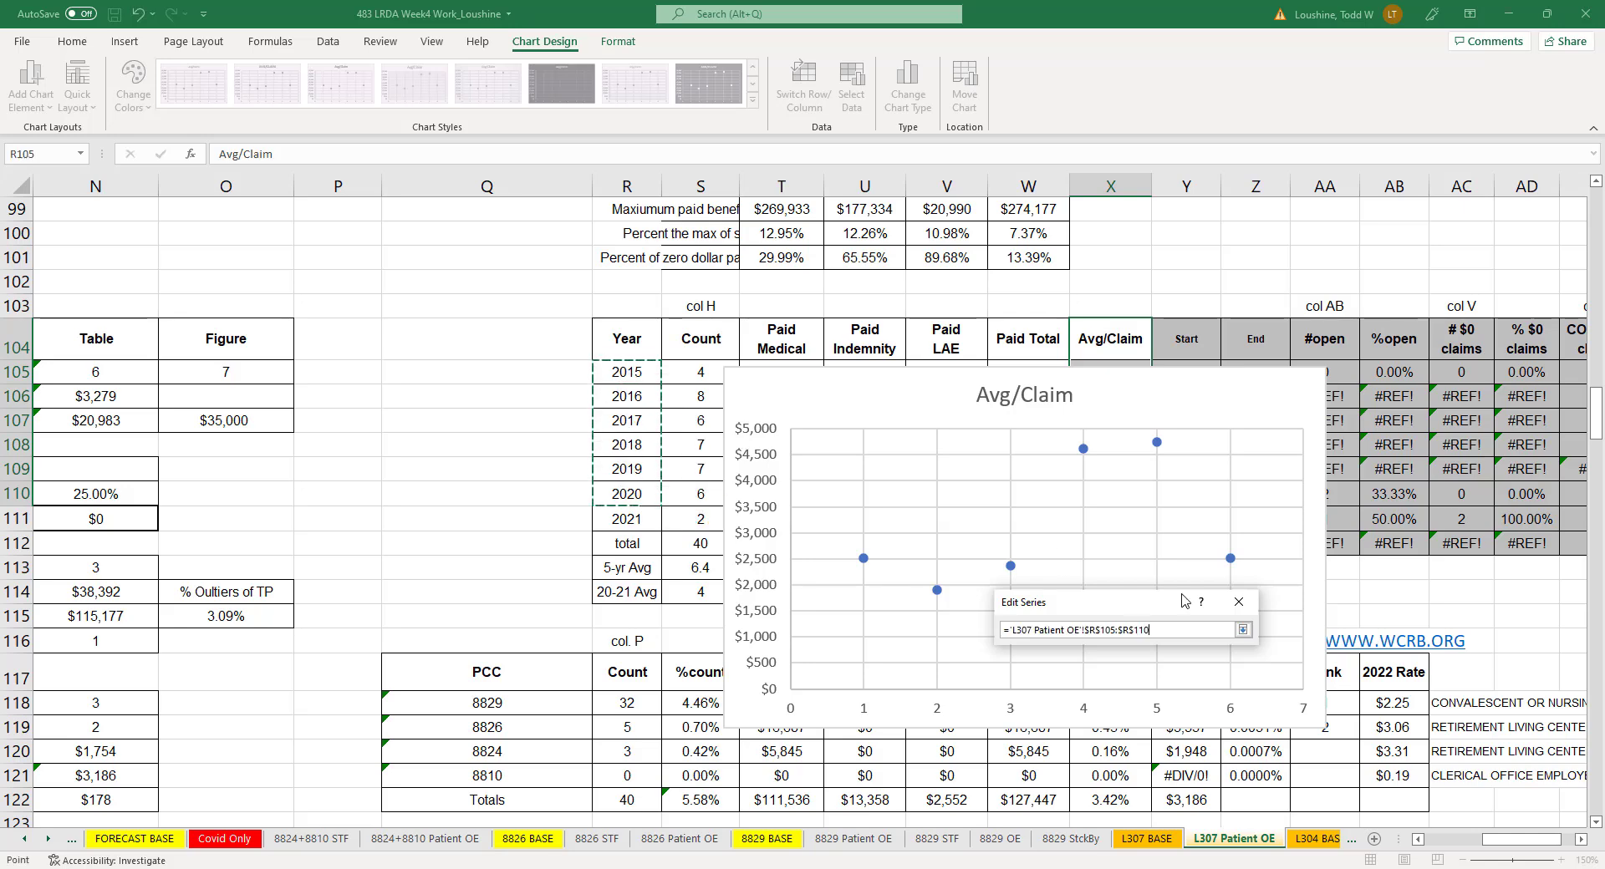
pyautogui.click(1243, 632)
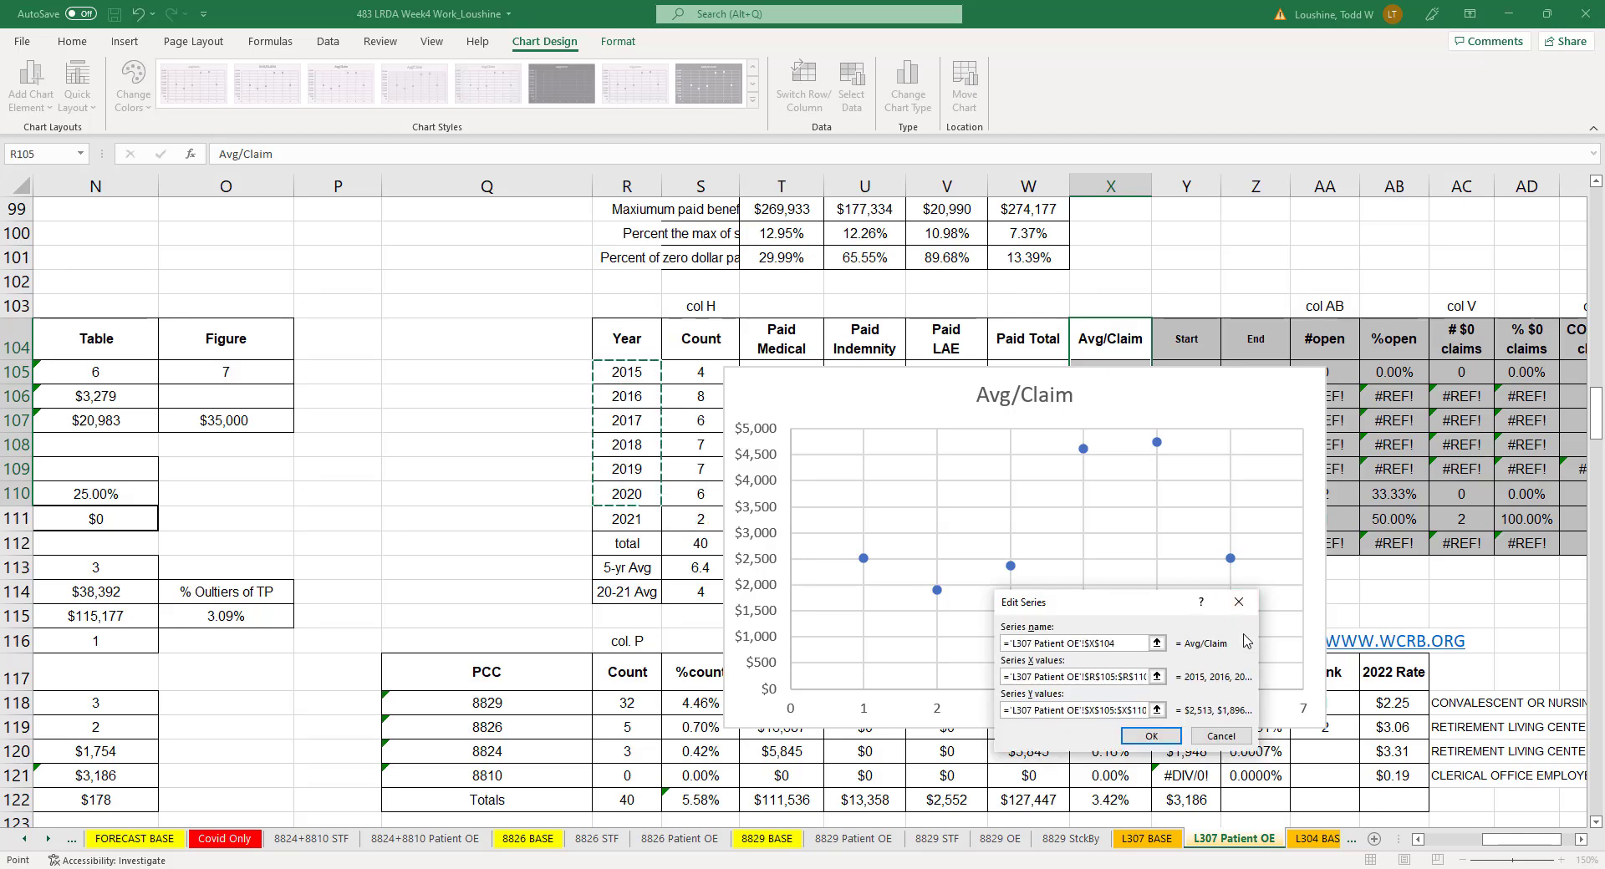
pyautogui.click(1151, 735)
pyautogui.click(1262, 789)
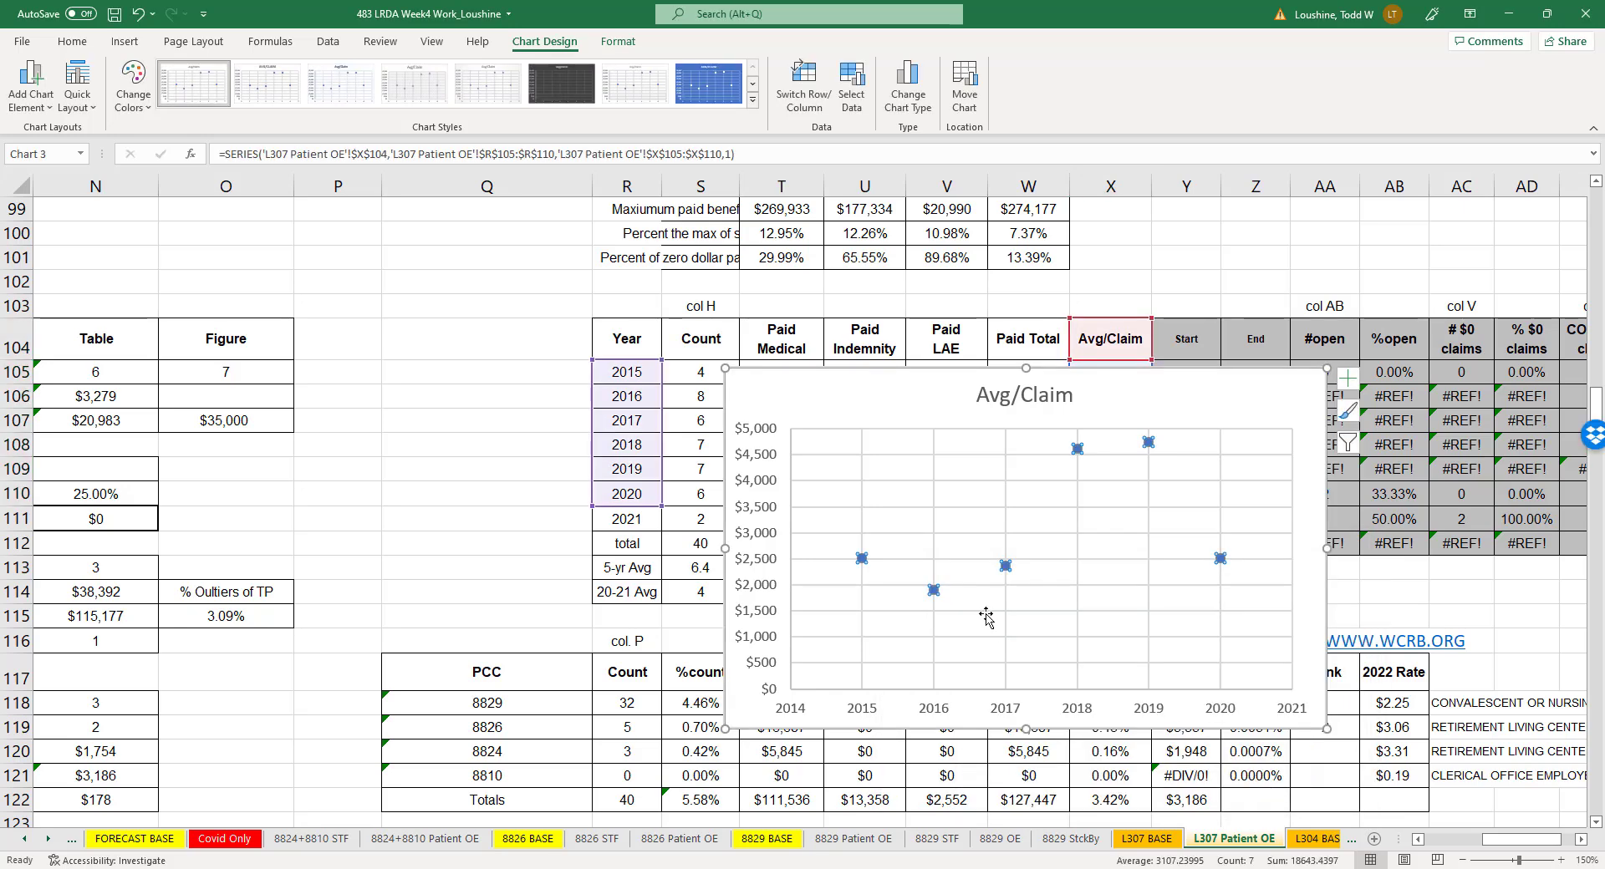
# - Add a linear trendline to the Avg/Claim series, forecast forward 3 periods, with the R-squared value displayed
pyautogui.rightClick(1006, 566)
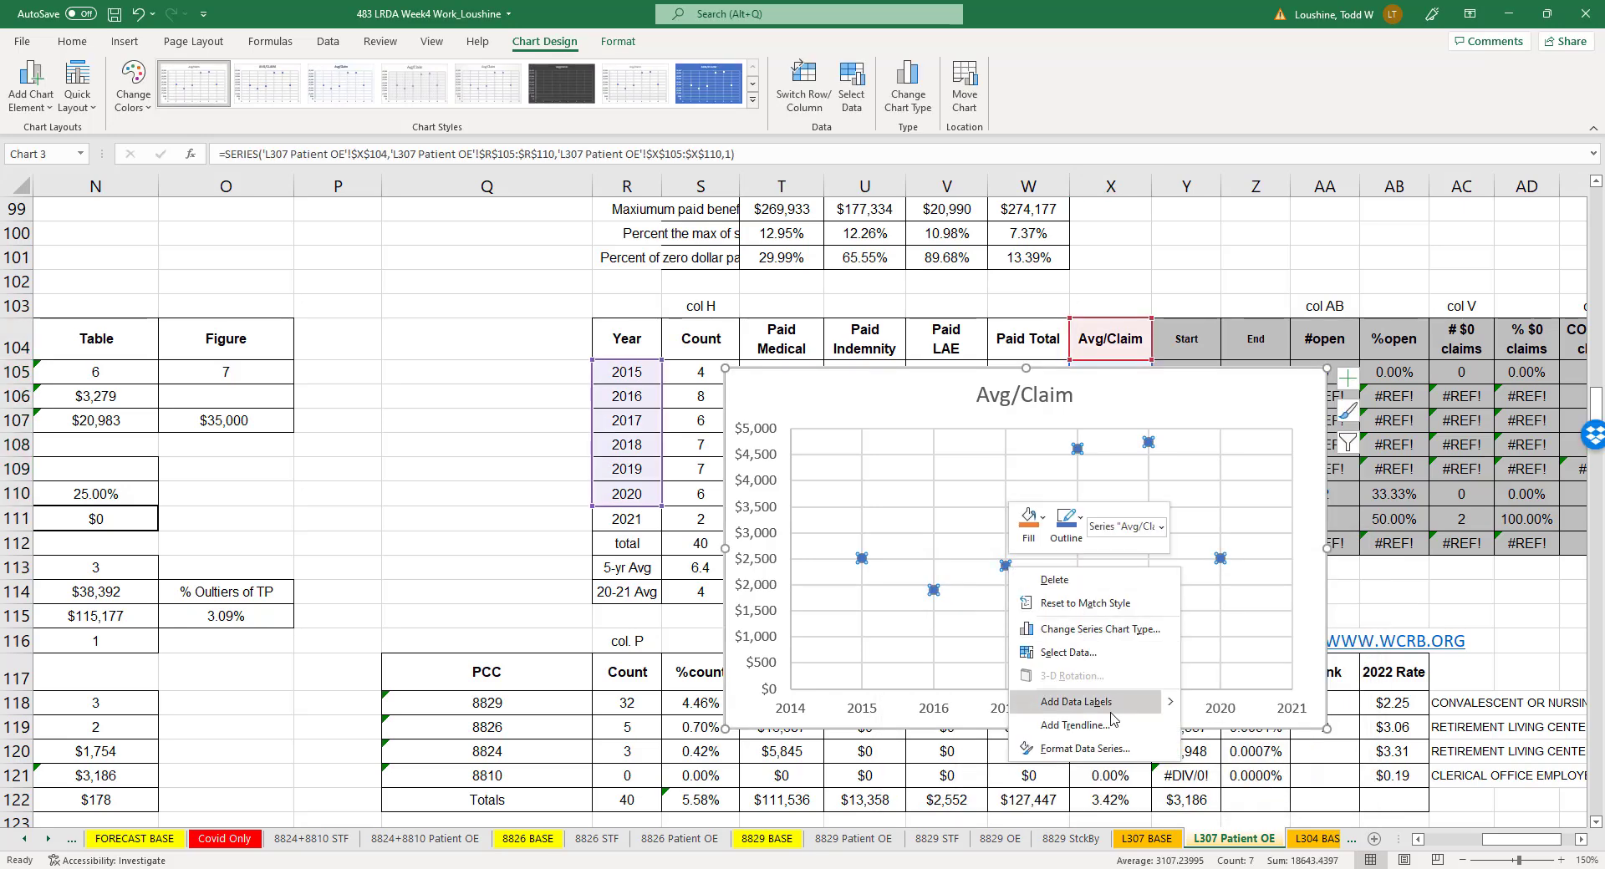
pyautogui.click(1113, 724)
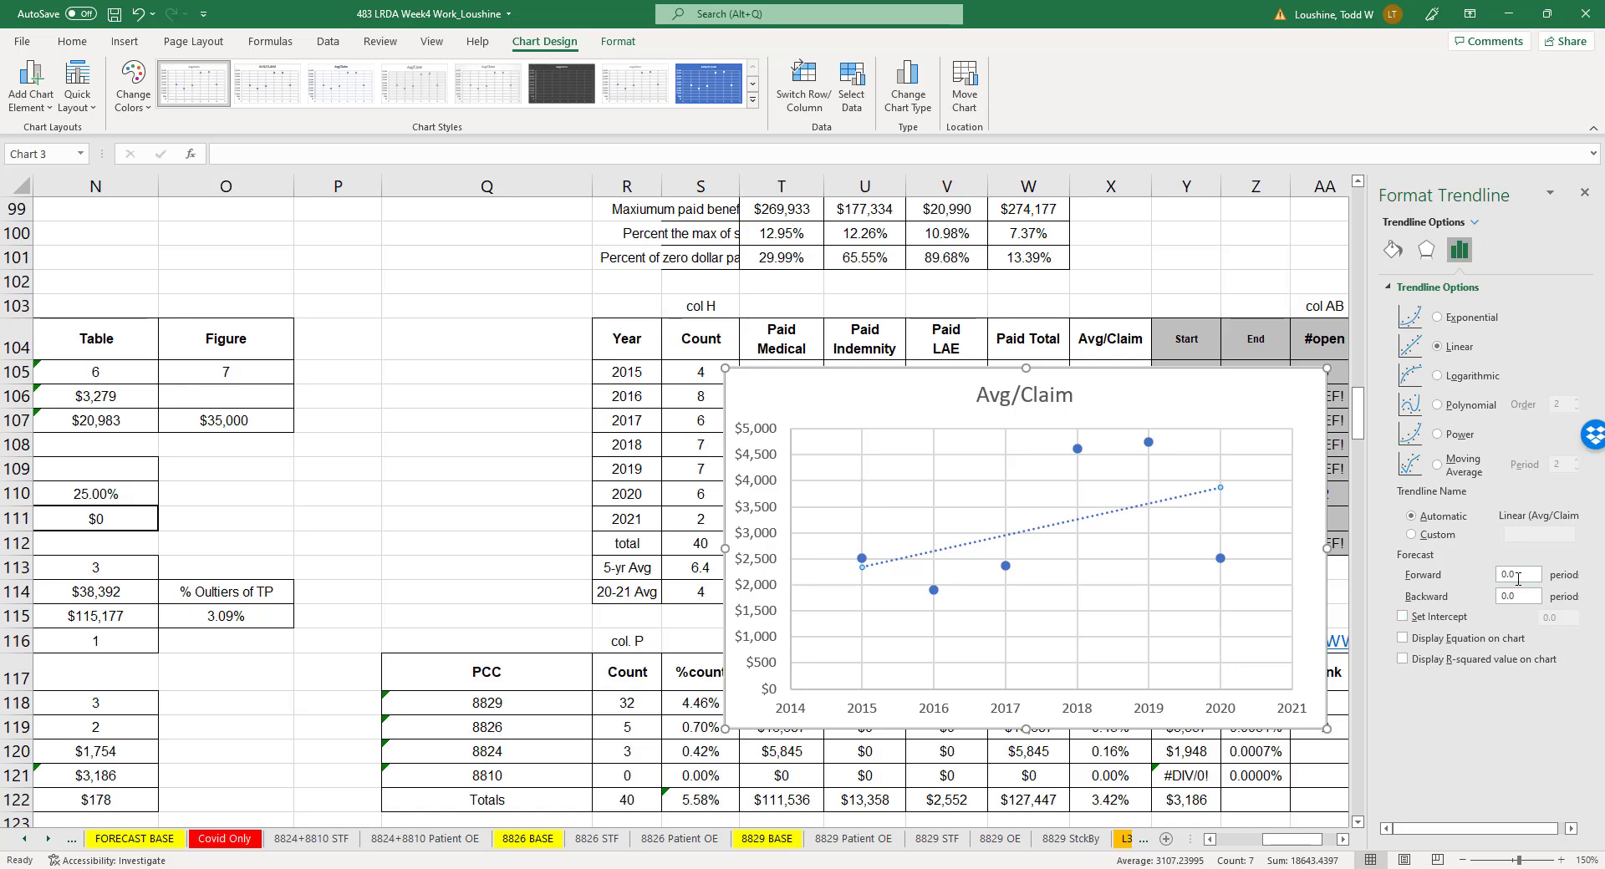
pyautogui.click(1506, 575)
pyautogui.click(1403, 658)
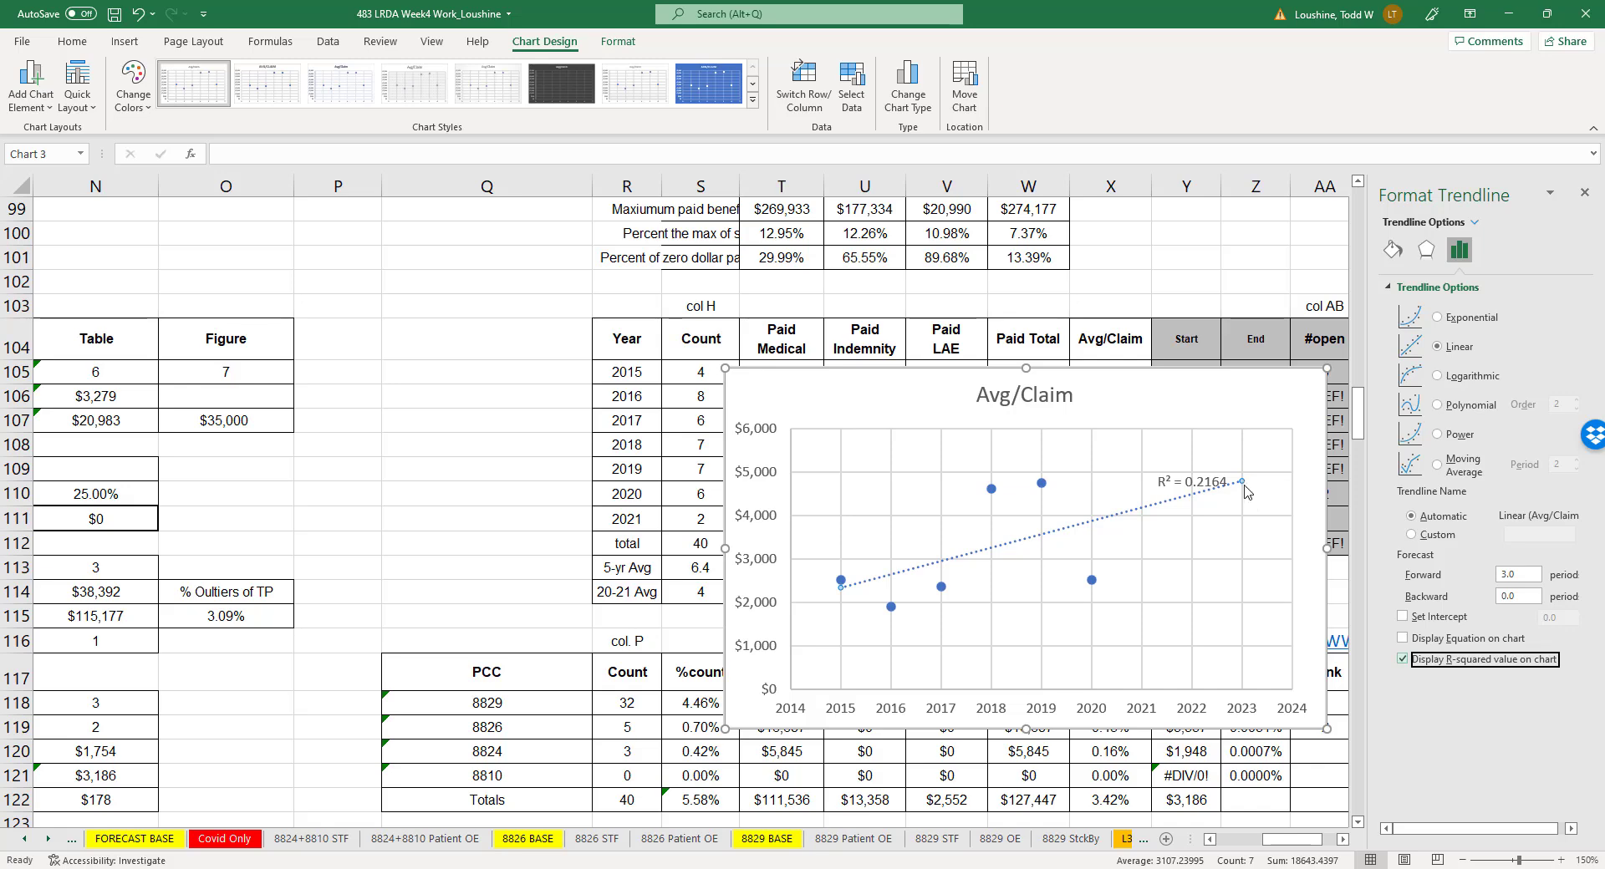
# - Move the Avg/Claim chart below the summary tables and enter 4800 as the Figure value for Avg Cost per claim
pyautogui.moveTo(1176, 411); pyautogui.dragTo(195, 804)
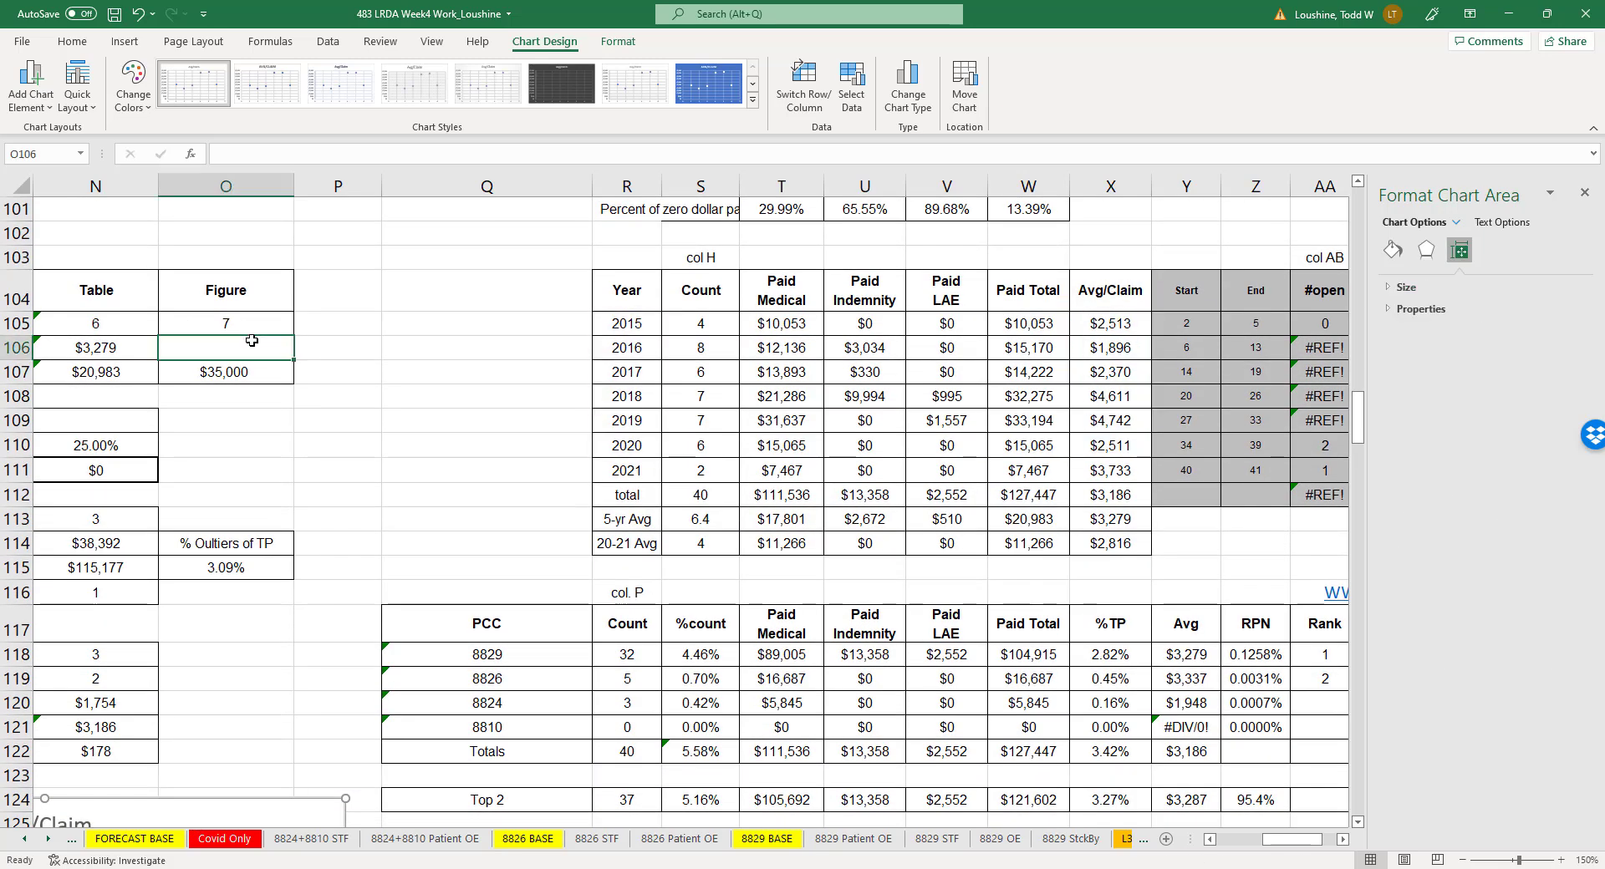
pyautogui.click(255, 338)
pyautogui.write('4 ')
pyautogui.write('00')
pyautogui.press('Return')
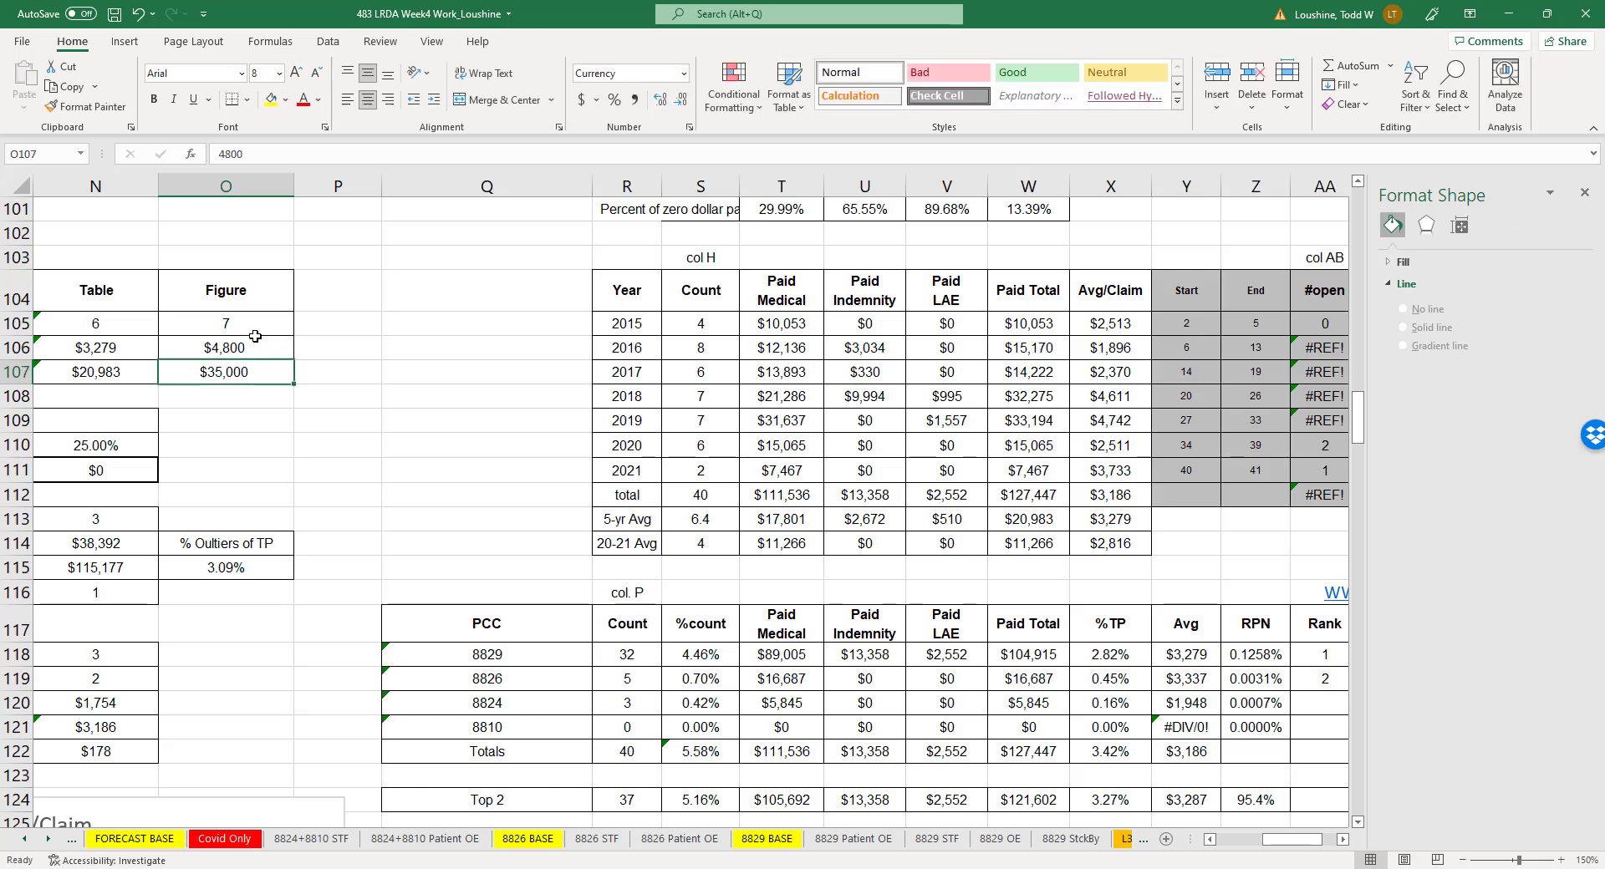
# - Enter 21000 as the Est 2020 Loss in N109
pyautogui.moveTo(1309, 846); pyautogui.dragTo(1295, 846)
pyautogui.click(1585, 194)
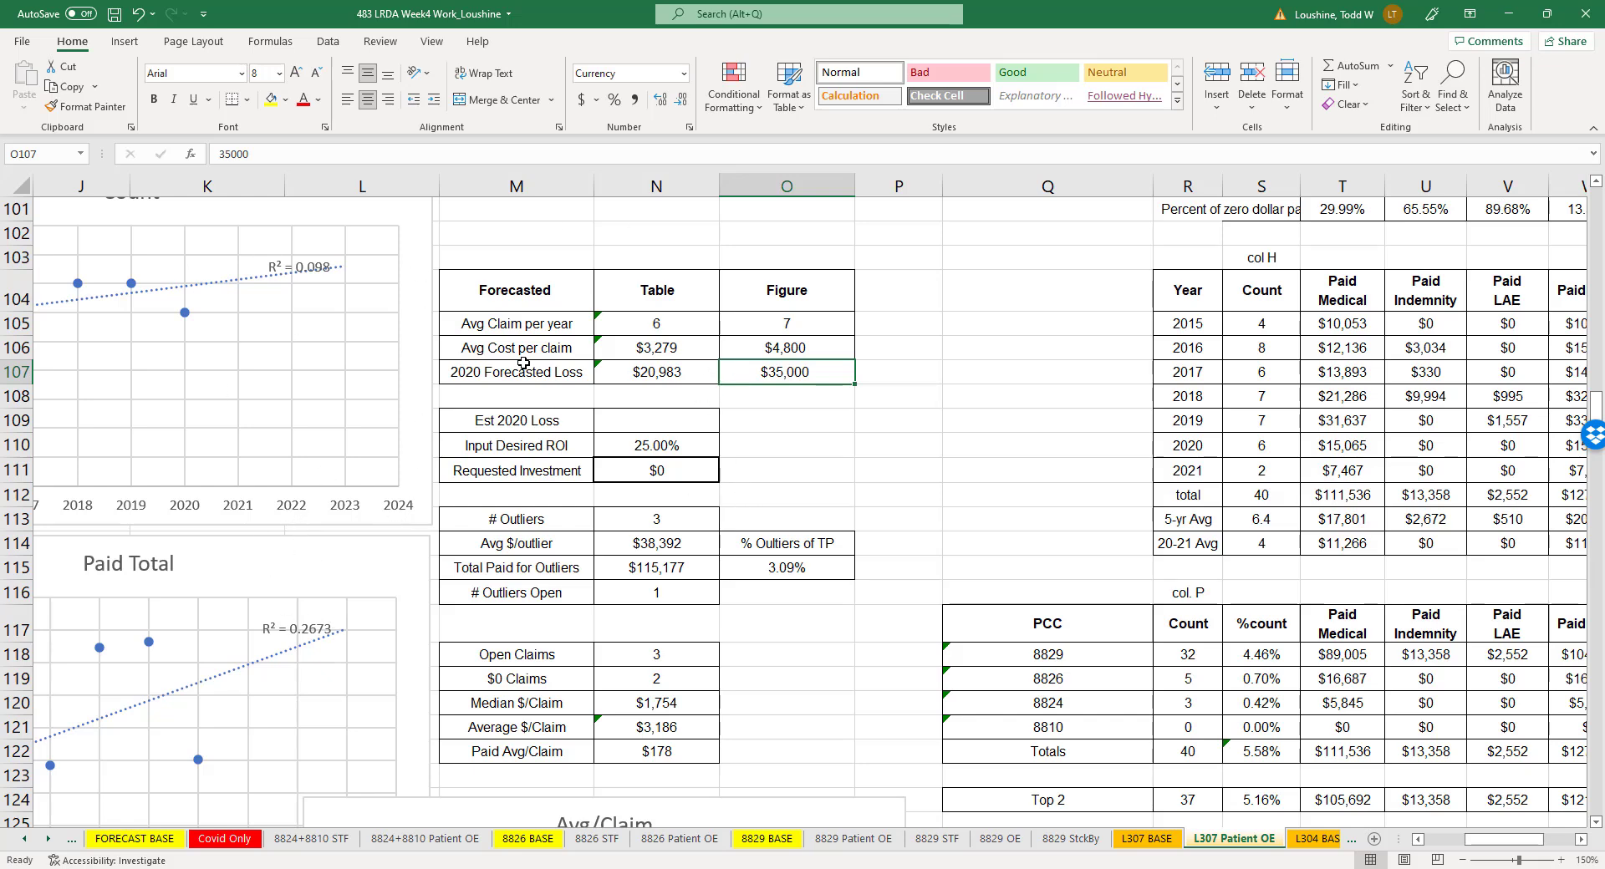
pyautogui.click(690, 422)
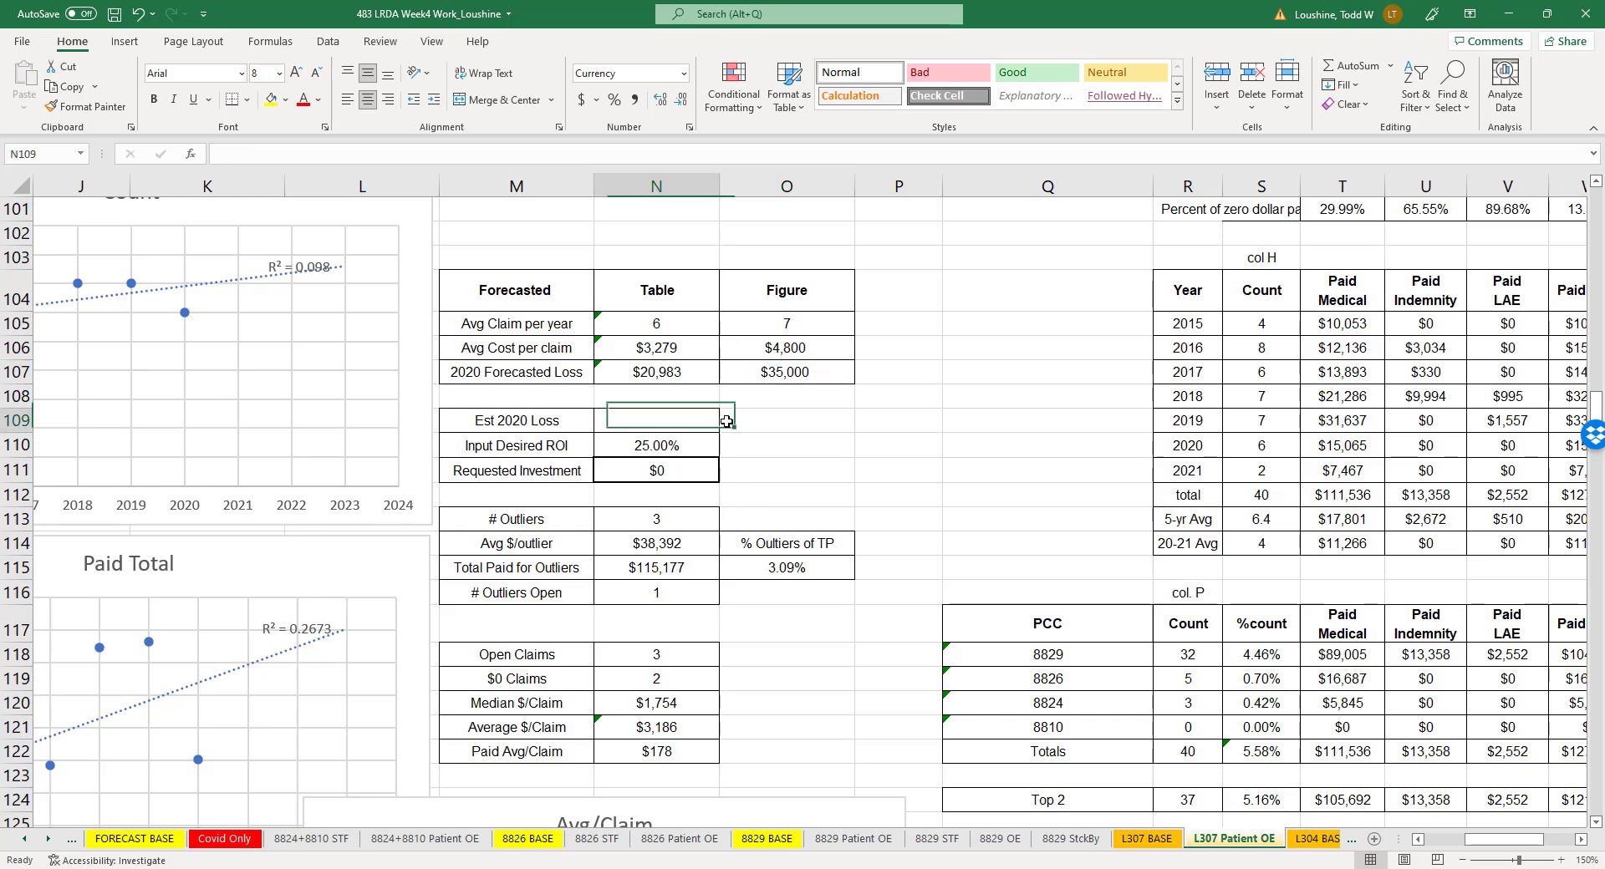
pyautogui.write('21000')
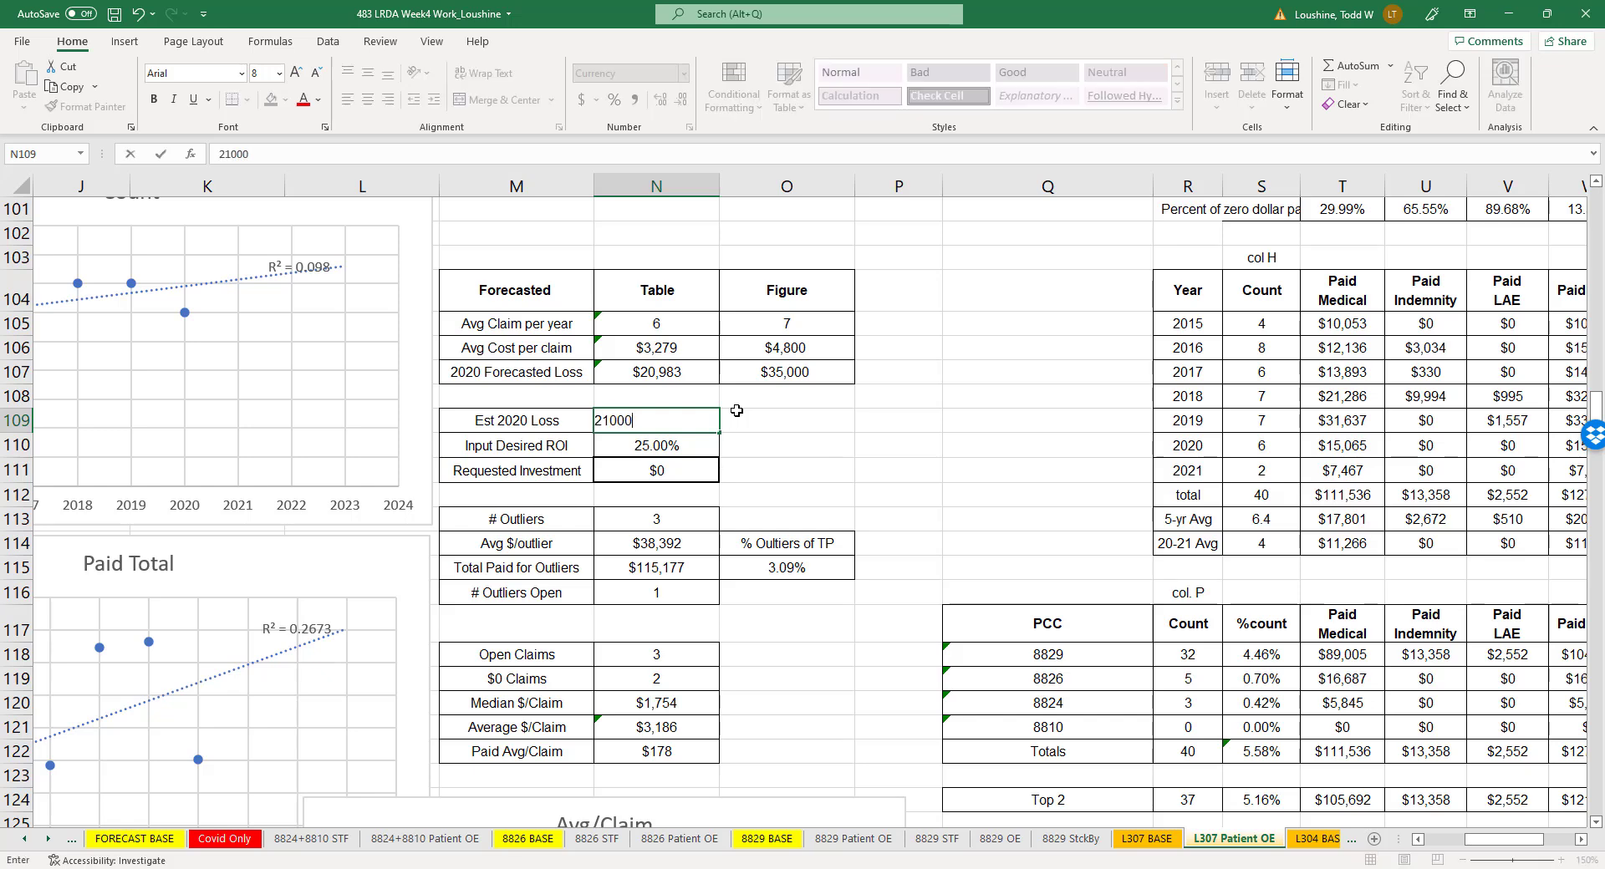
pyautogui.click(815, 424)
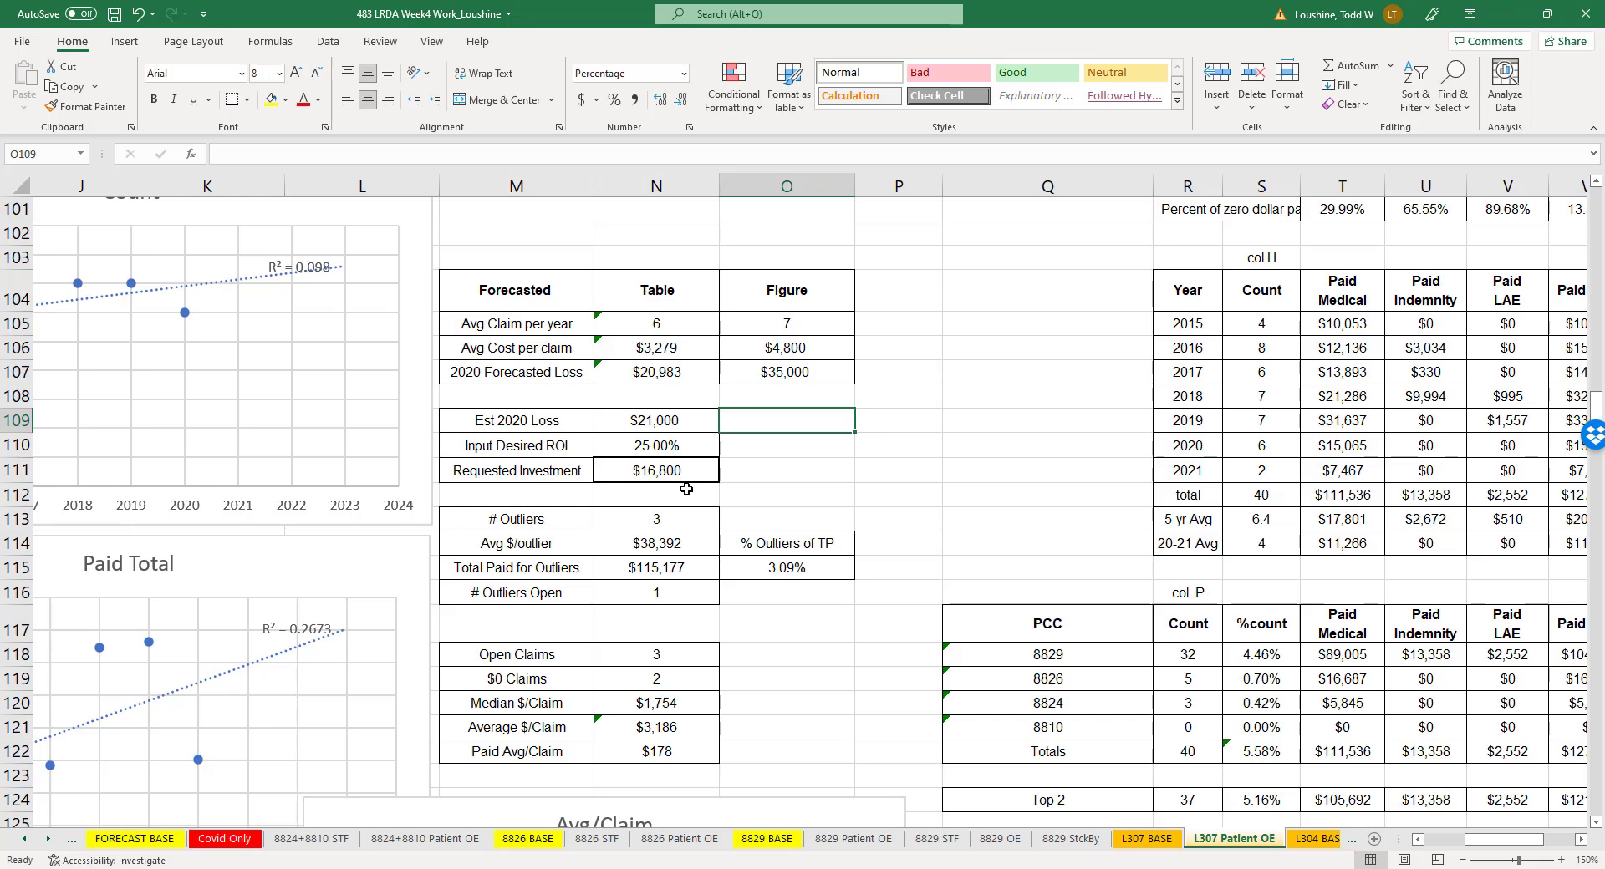
pyautogui.click(819, 468)
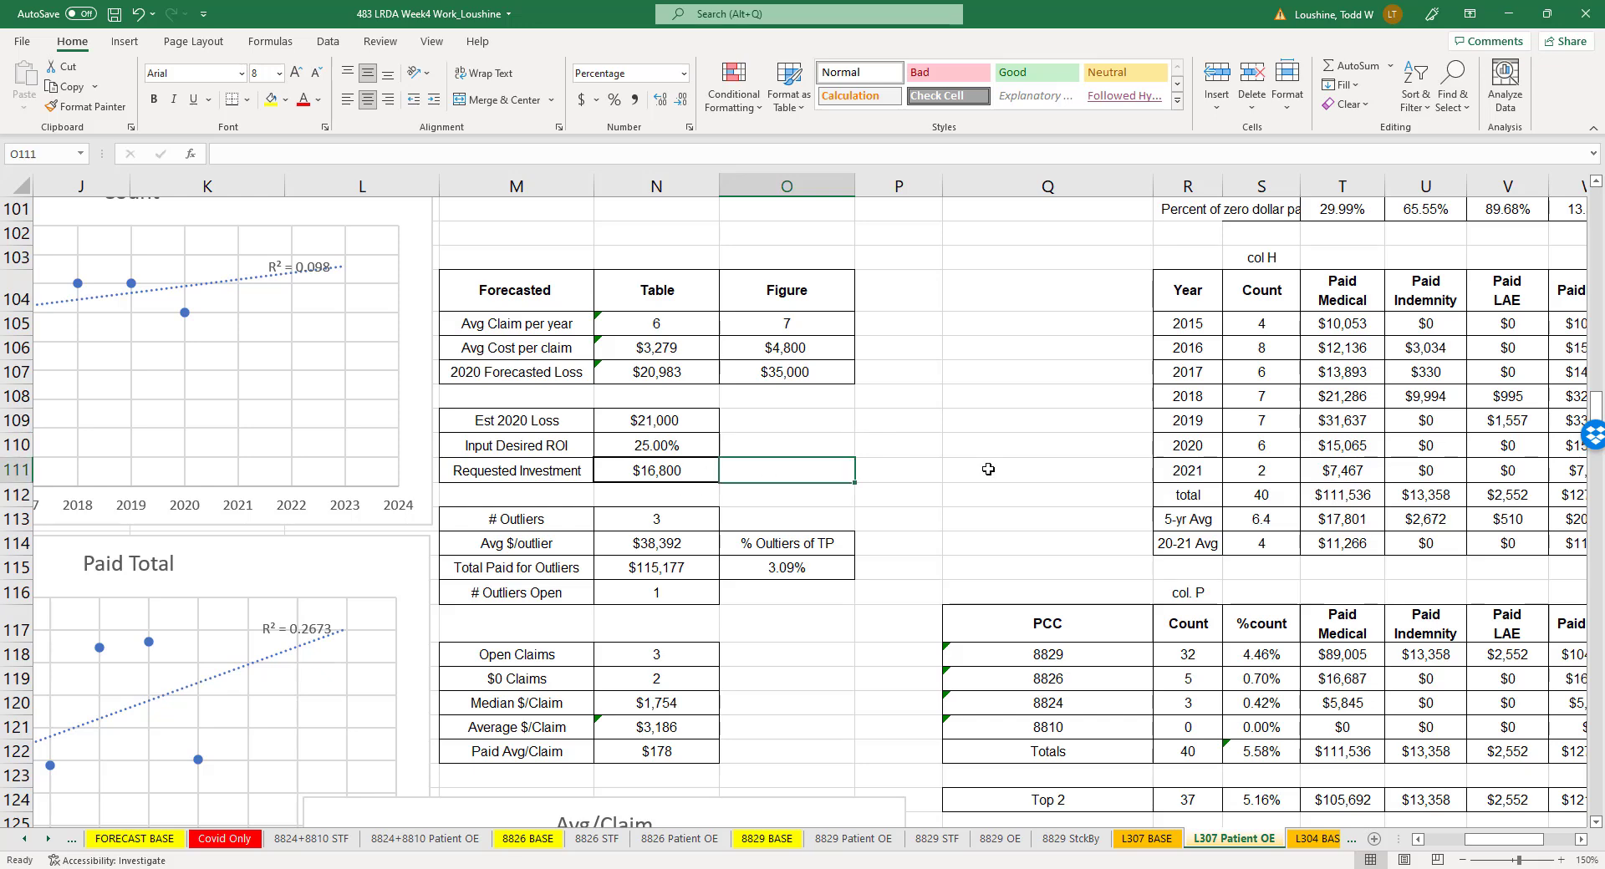
# - Copy the entire L307 BASE sheet into a new worksheet and name that worksheet L307 OE
pyautogui.click(1149, 840)
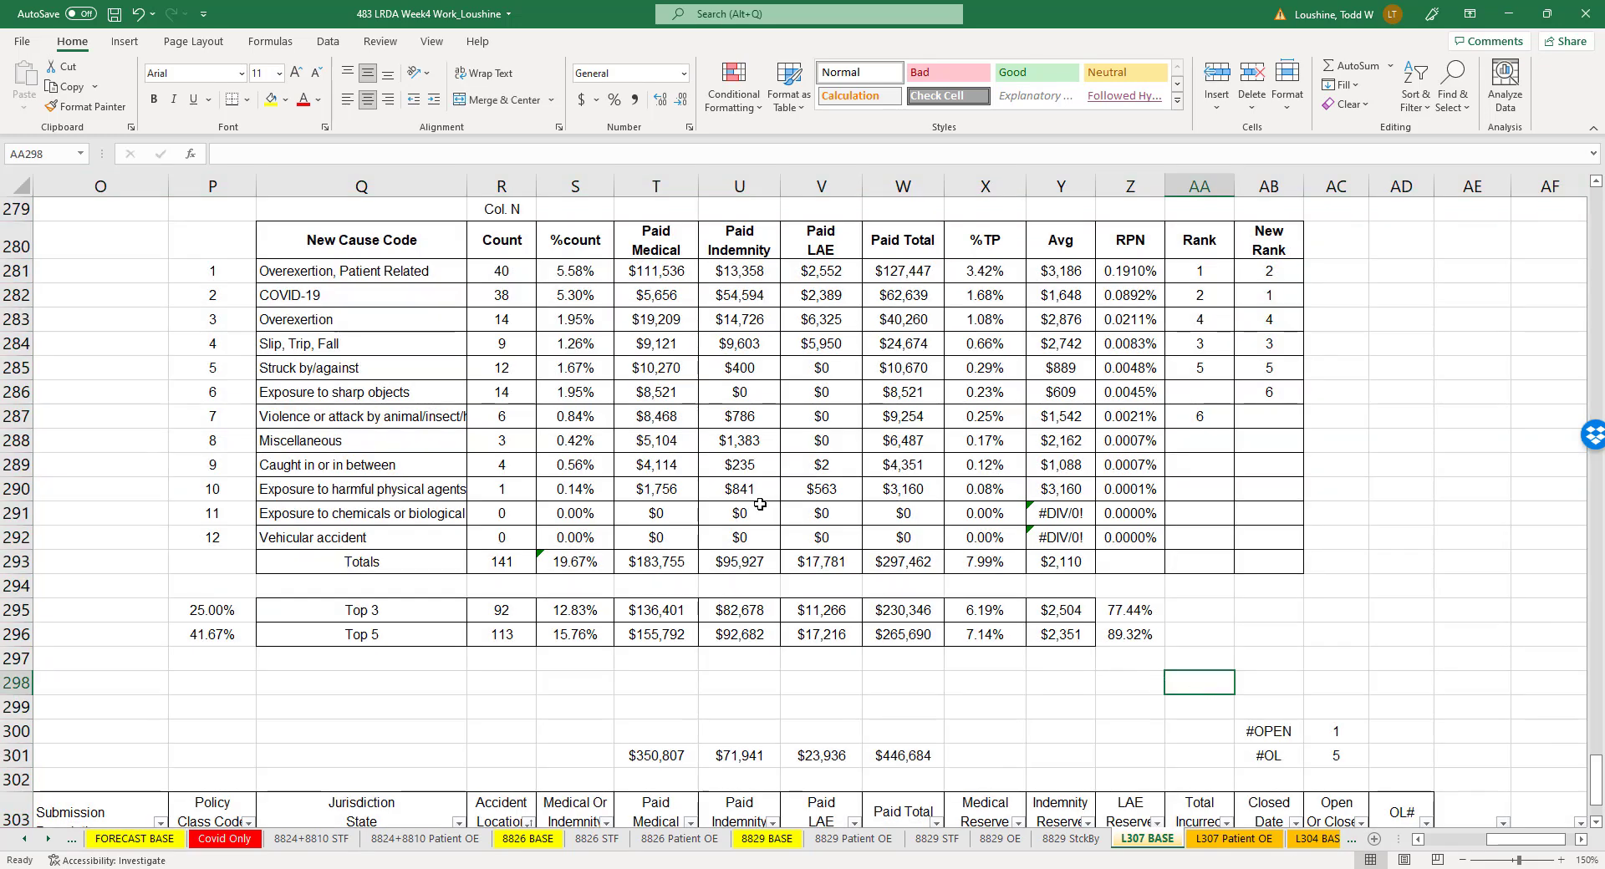
pyautogui.click(435, 270)
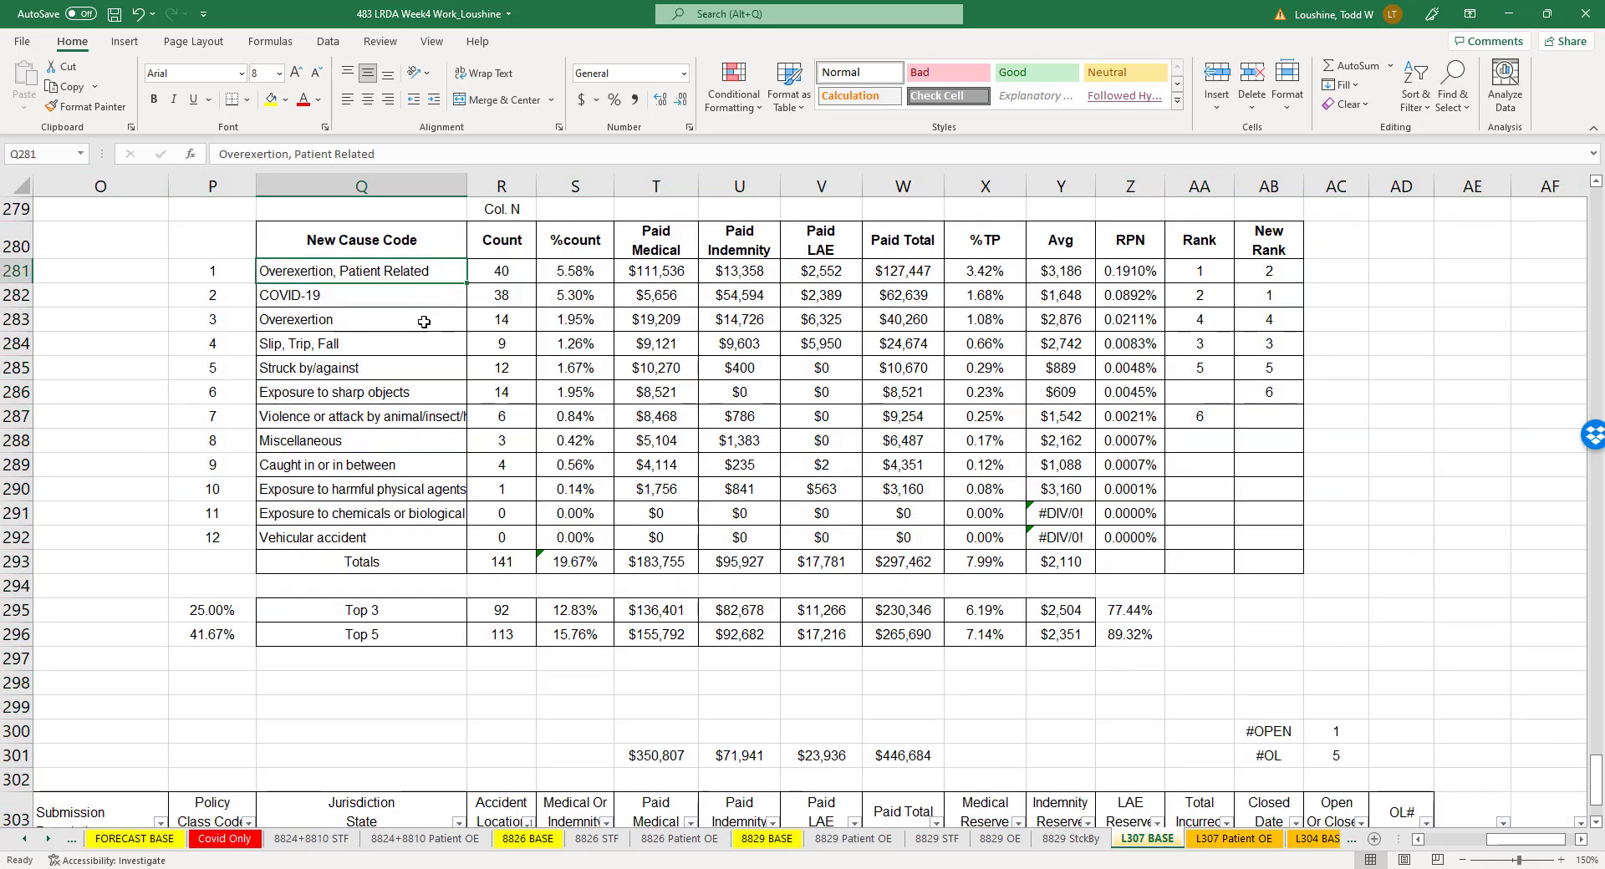
pyautogui.click(430, 320)
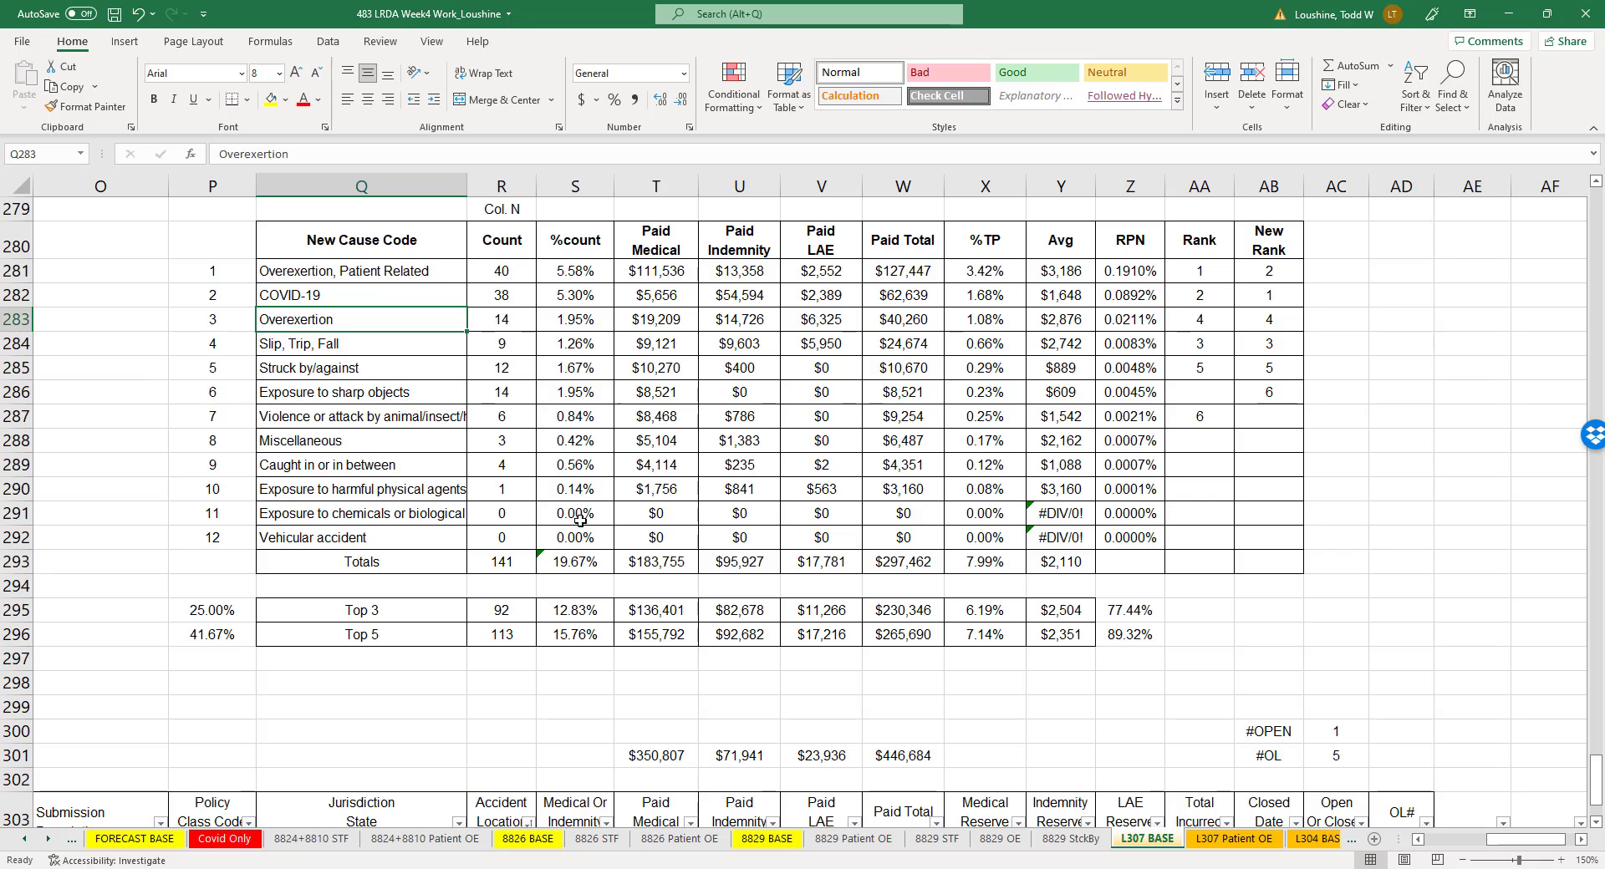
pyautogui.click(20, 185)
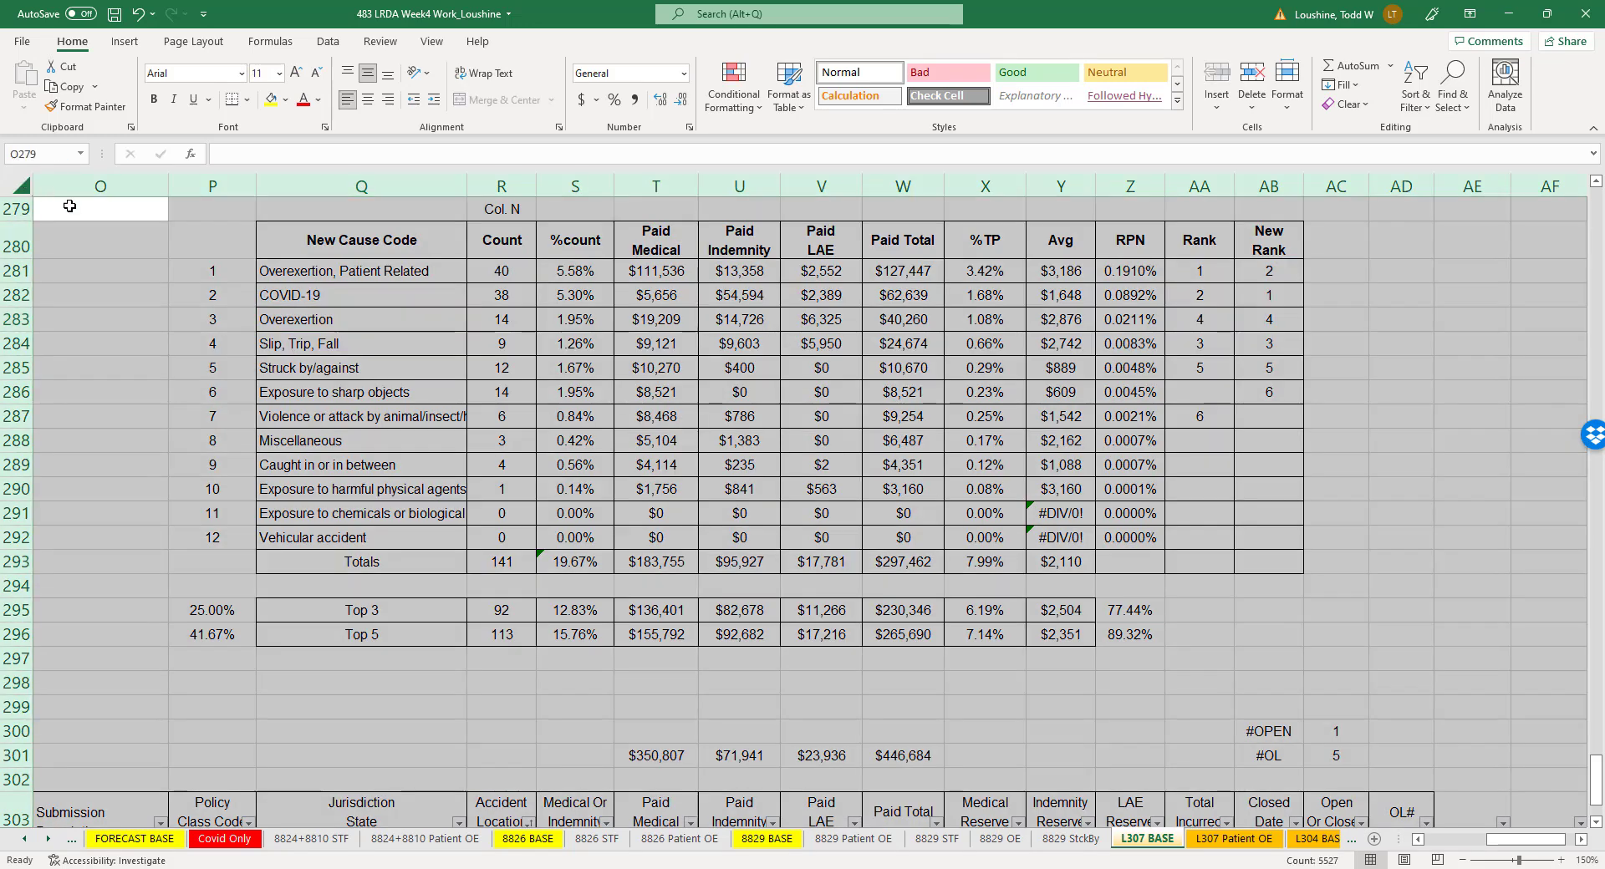
pyautogui.hotkey('ctrl', 'c')
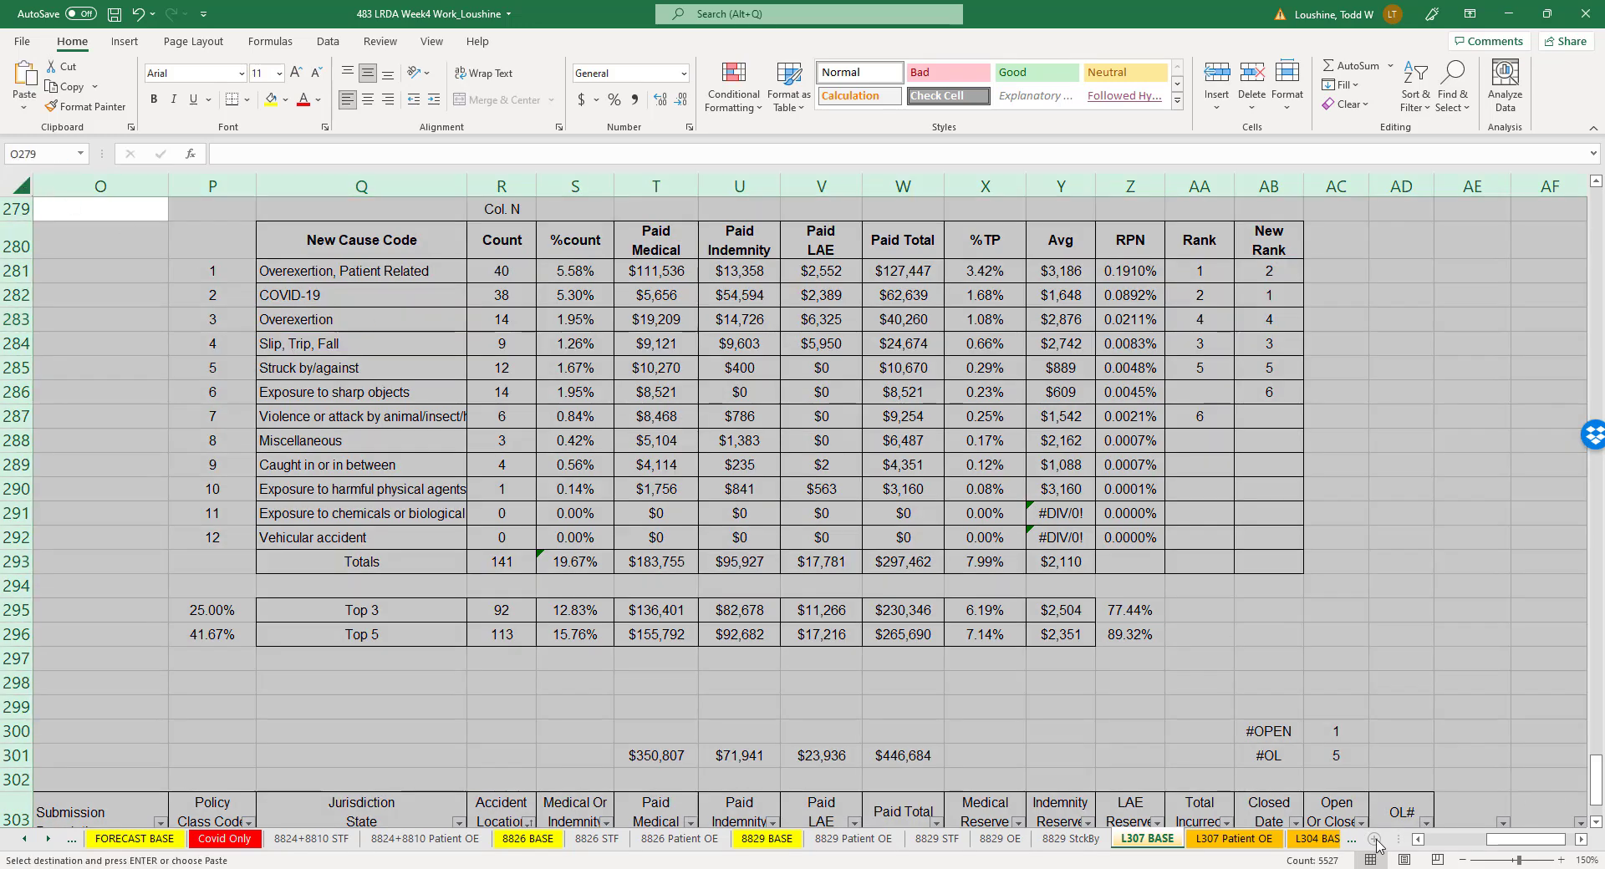
pyautogui.click(1373, 840)
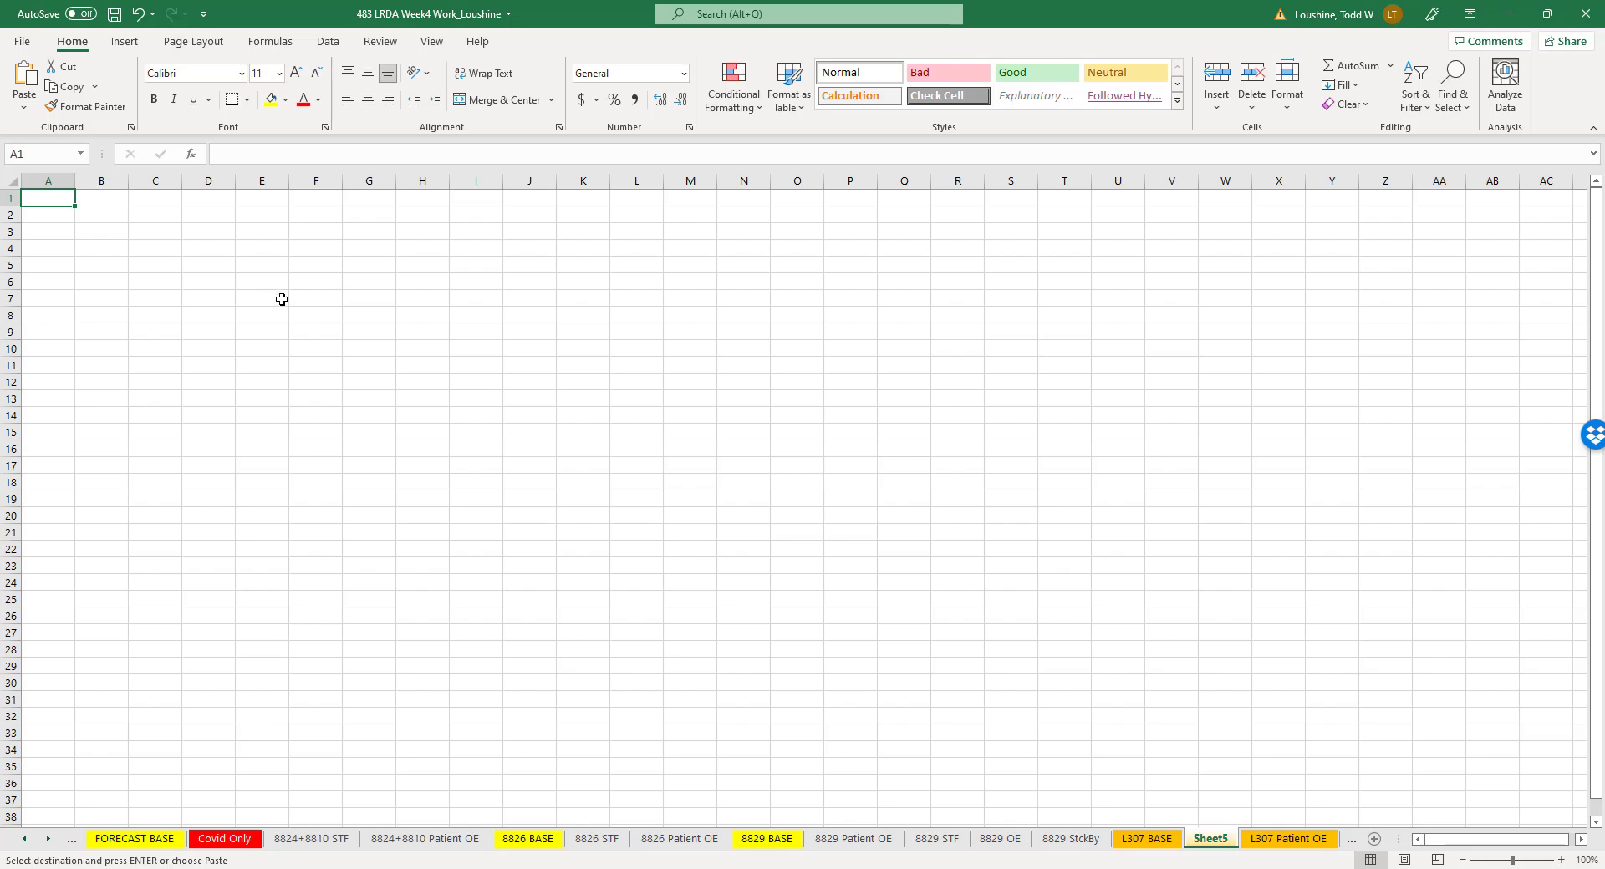
pyautogui.hotkey('ctrl', 'v')
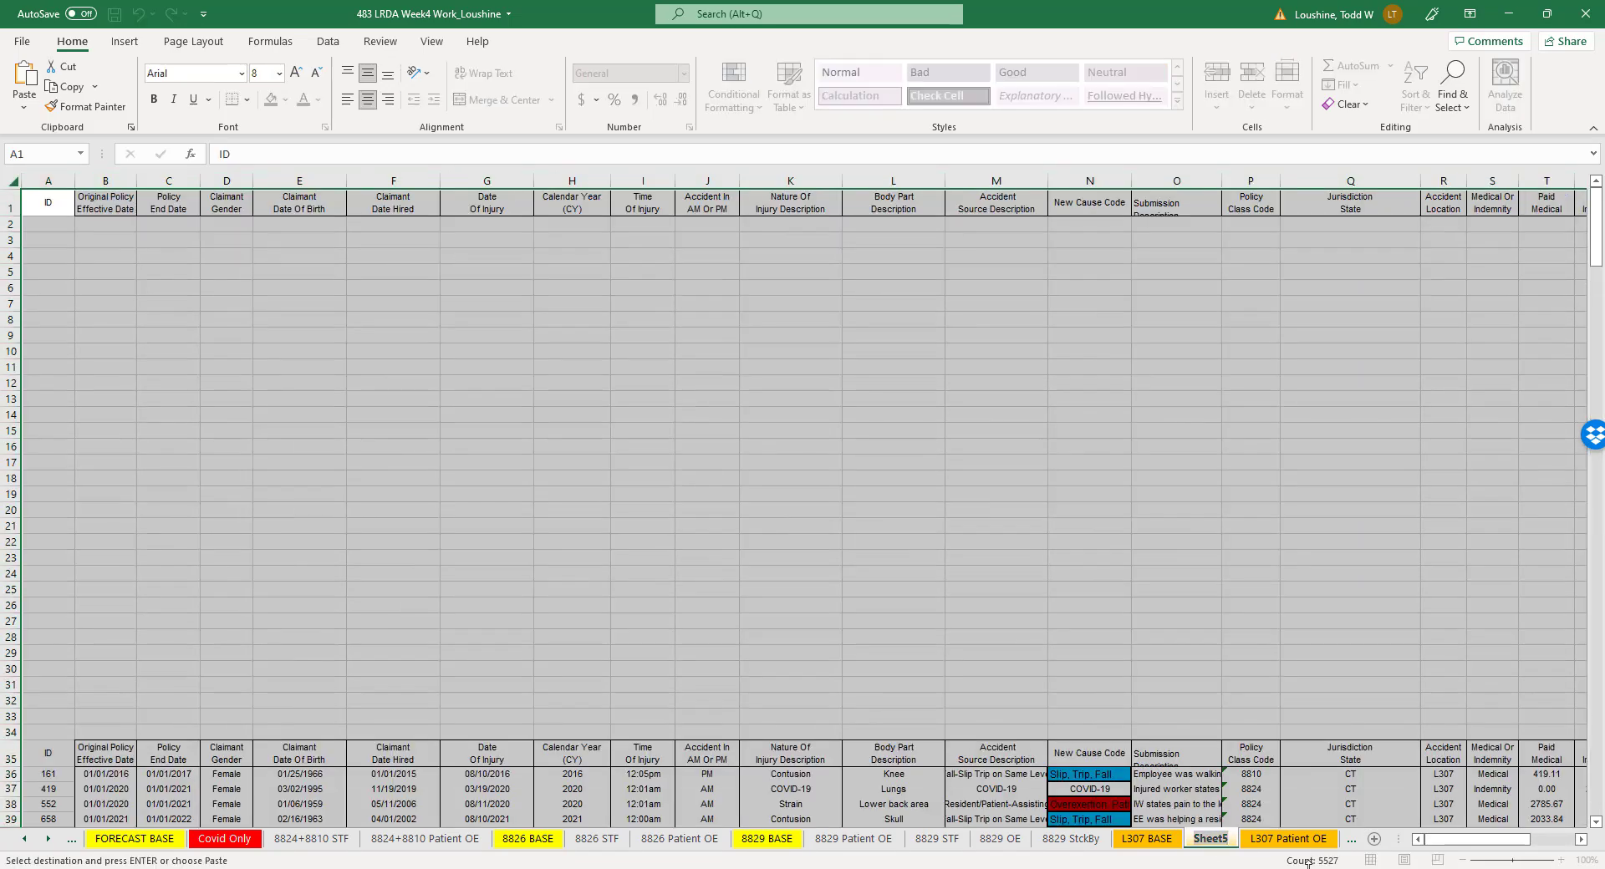
pyautogui.write('L307')
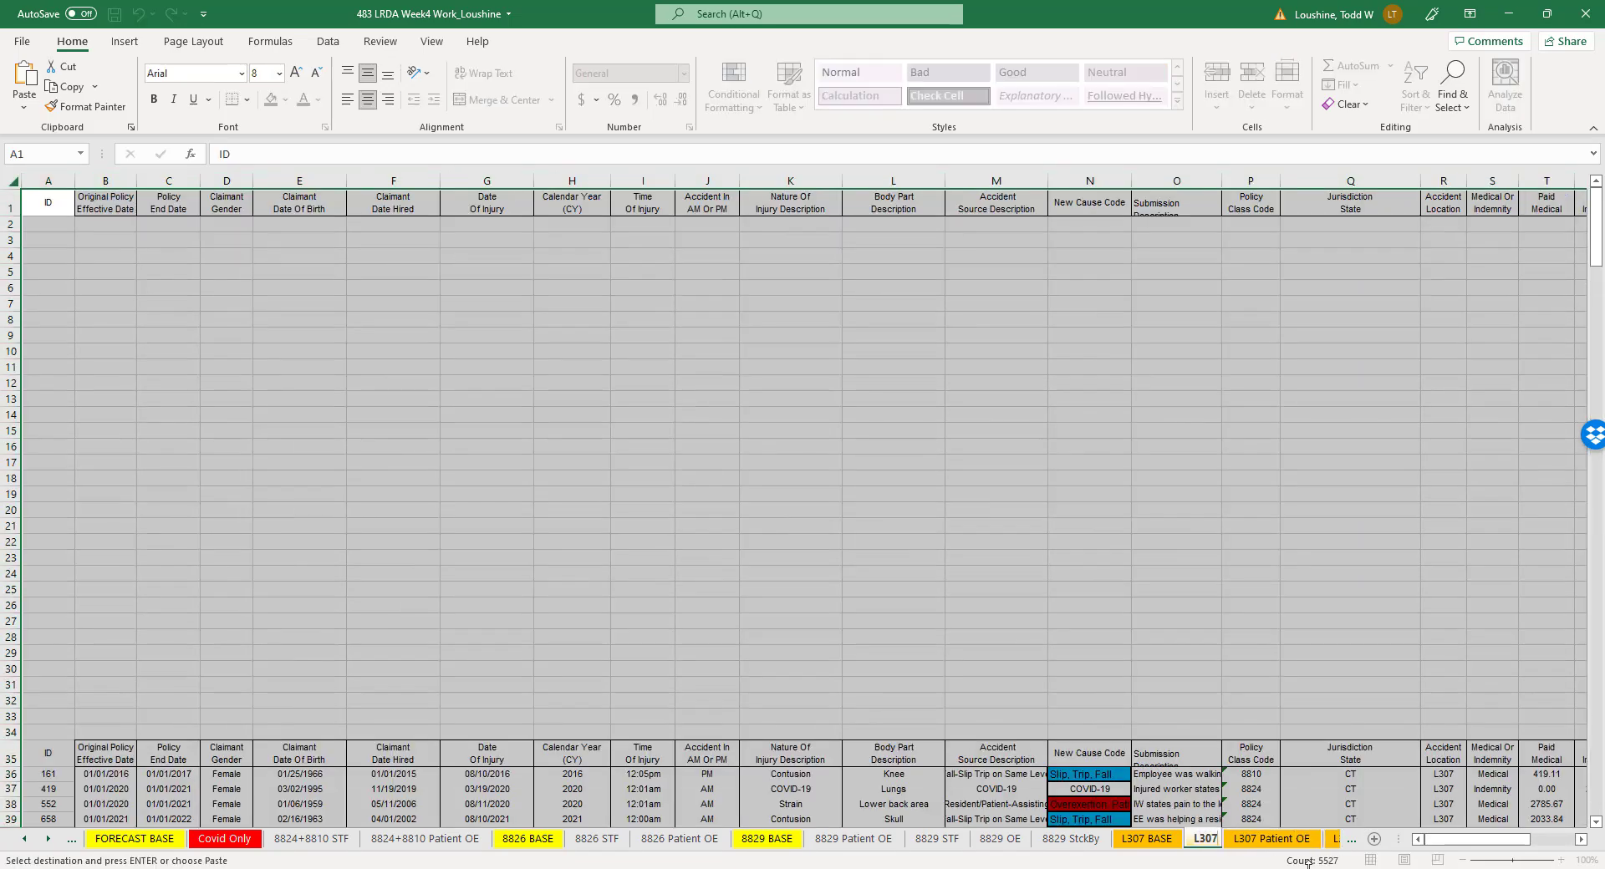
pyautogui.write(' OE')
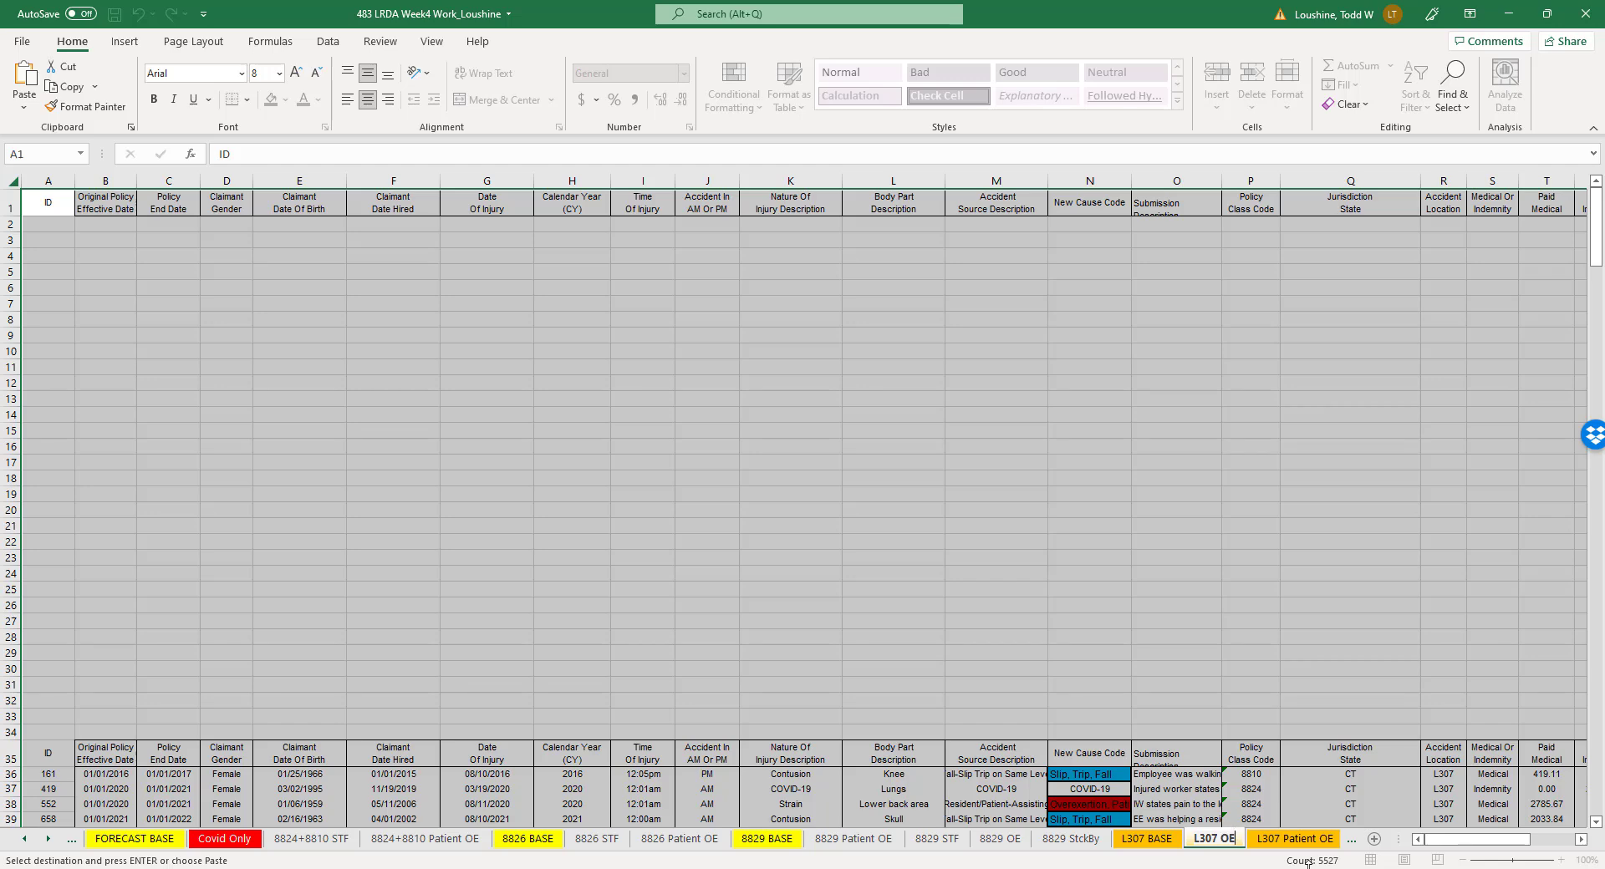
pyautogui.click(911, 656)
# - Add filters to the claims header in row 35 and sort the records by New Cause Code from A to Z
pyautogui.scroll(-4, 353, 508)
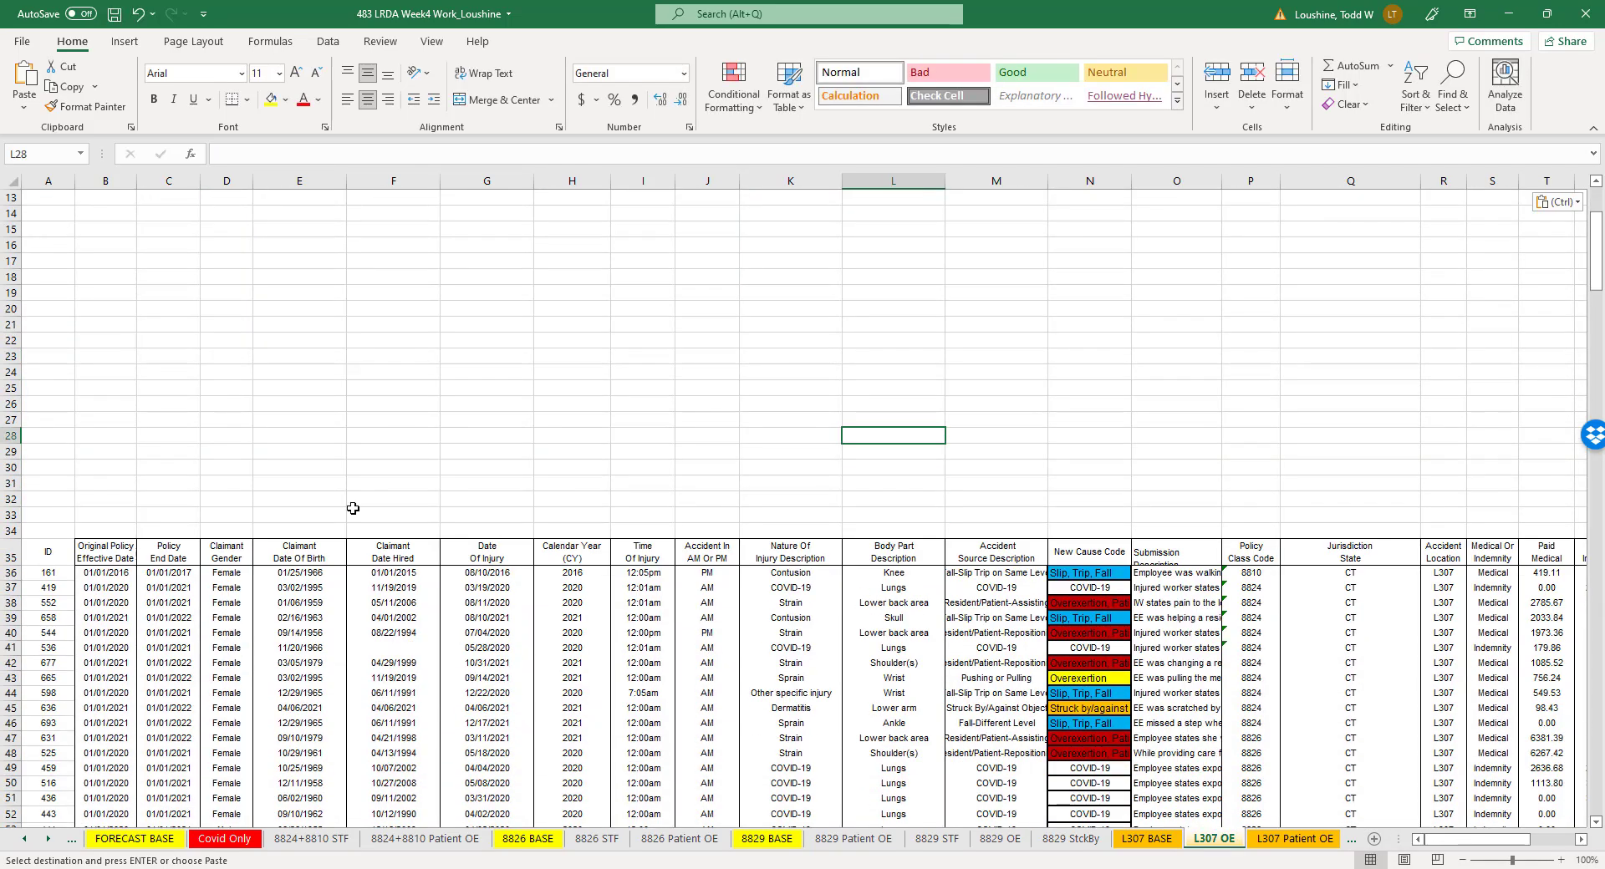
pyautogui.click(34, 555)
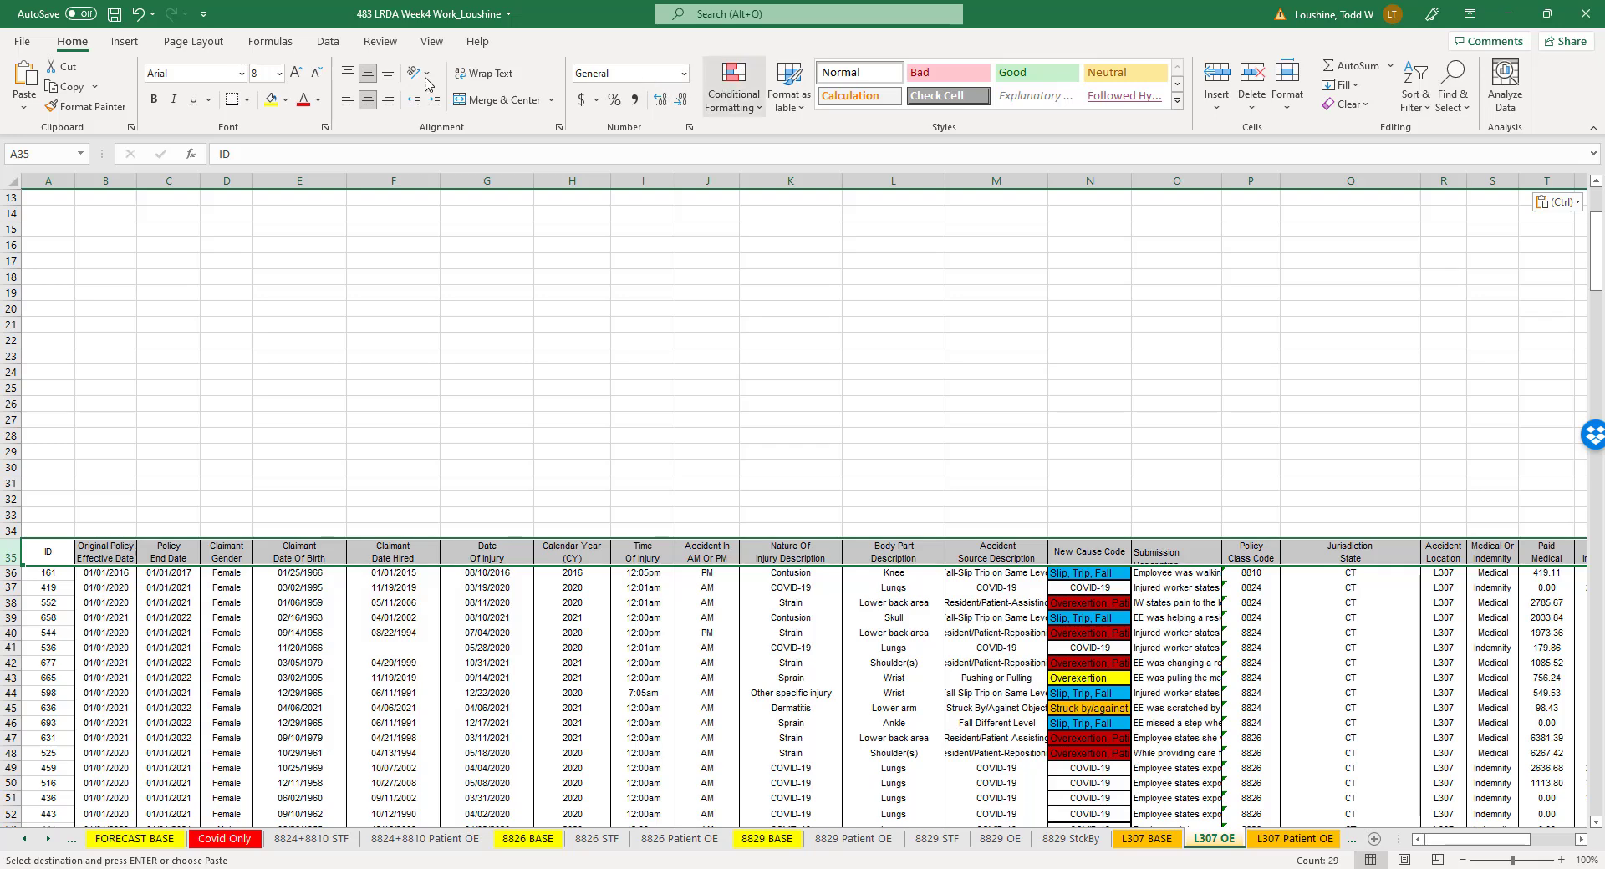
pyautogui.click(328, 41)
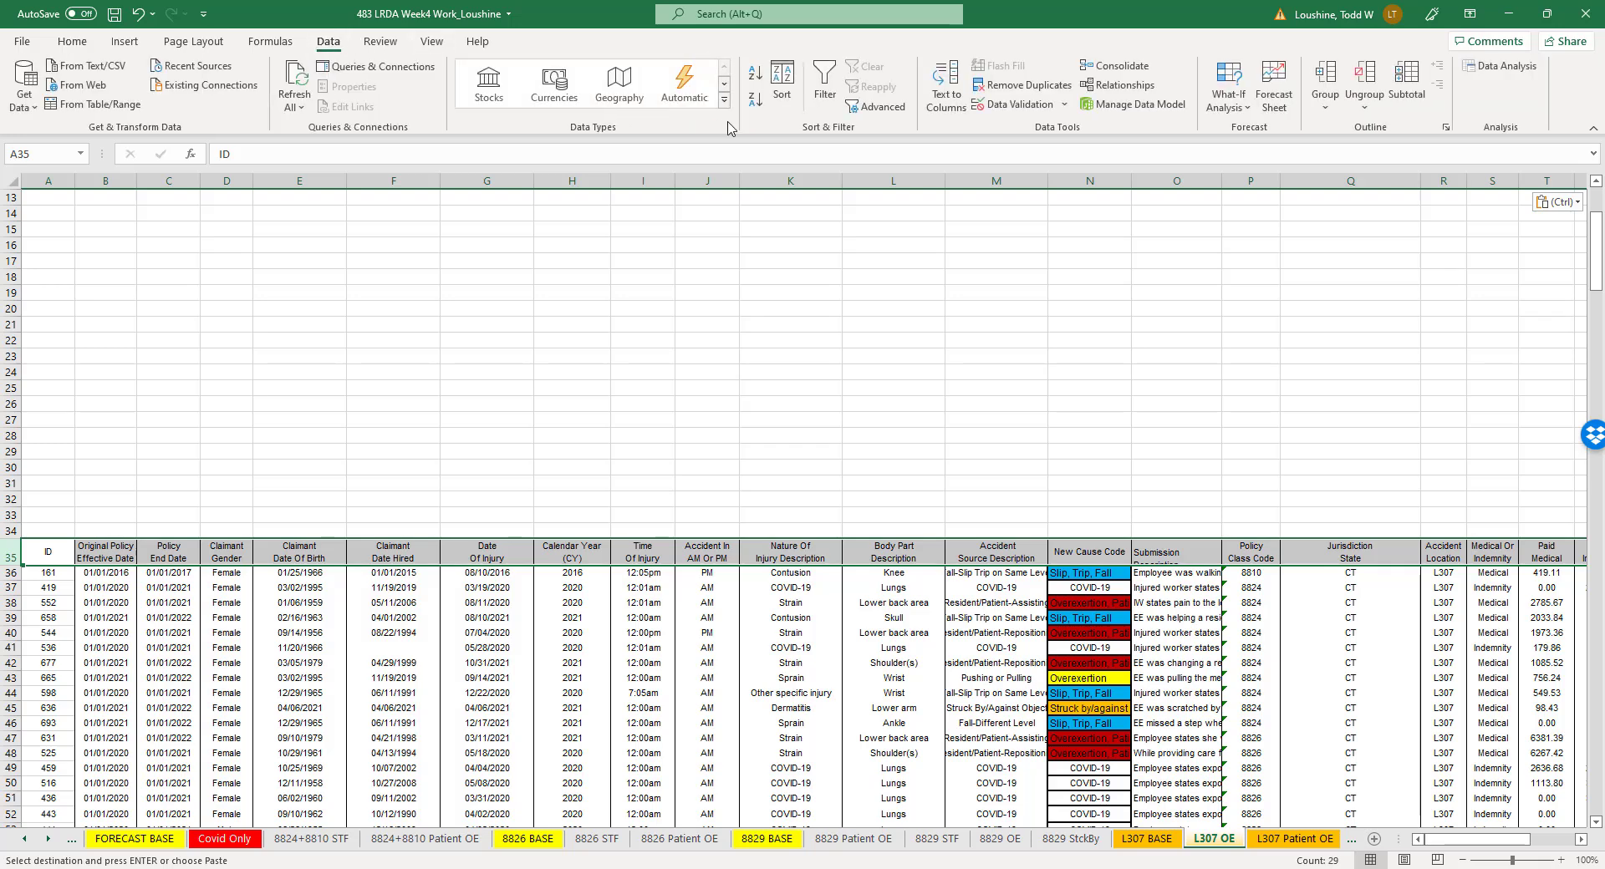
pyautogui.click(786, 88)
pyautogui.click(1263, 585)
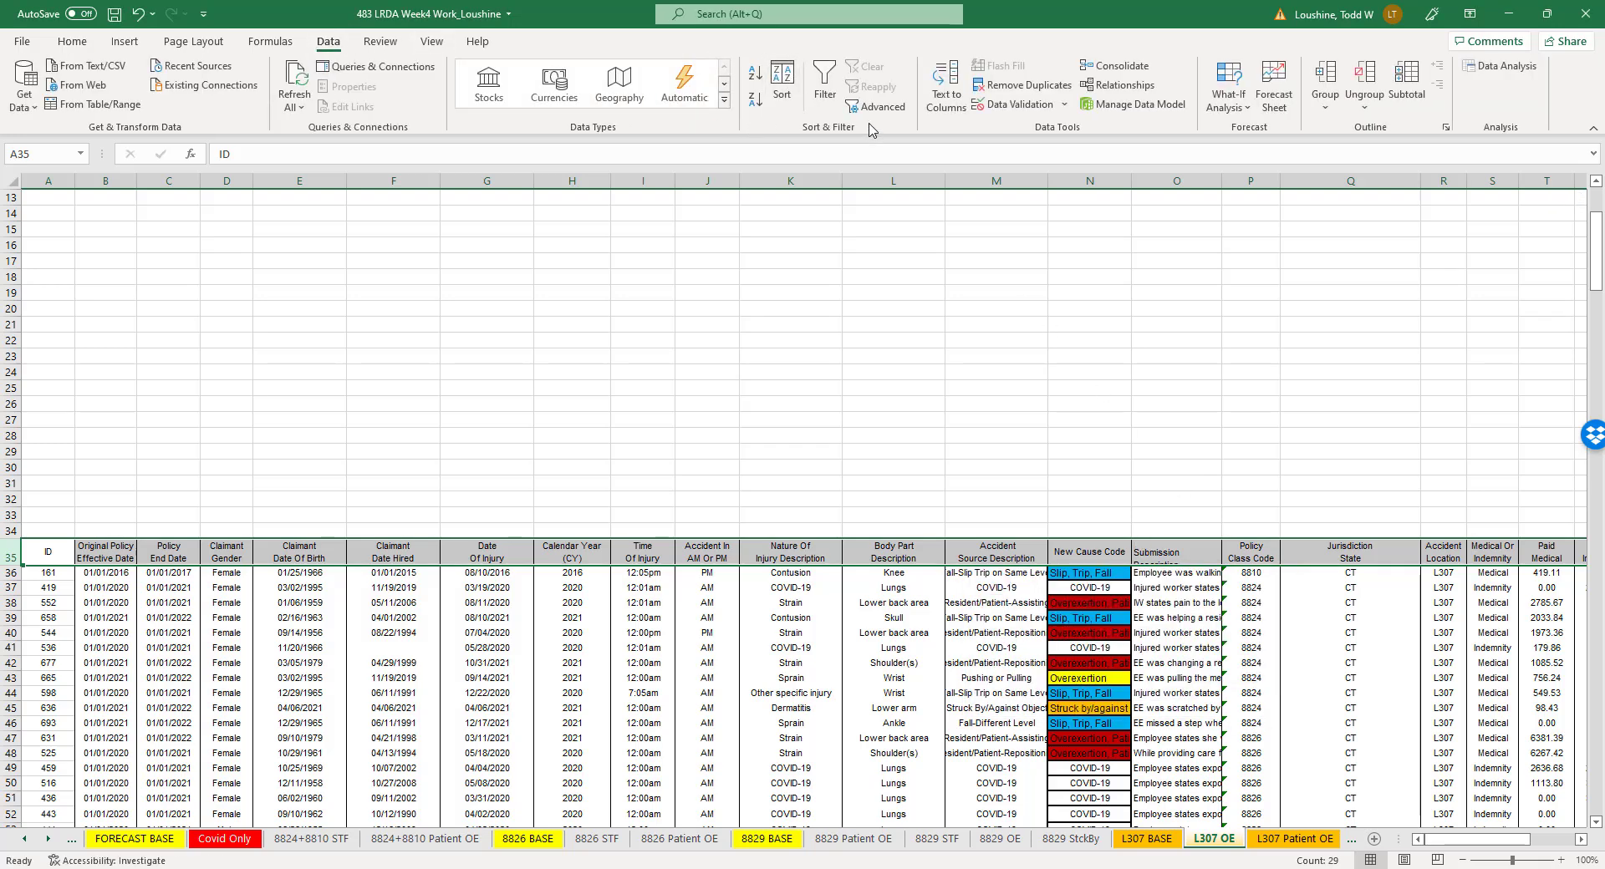
pyautogui.click(824, 84)
pyautogui.click(1122, 559)
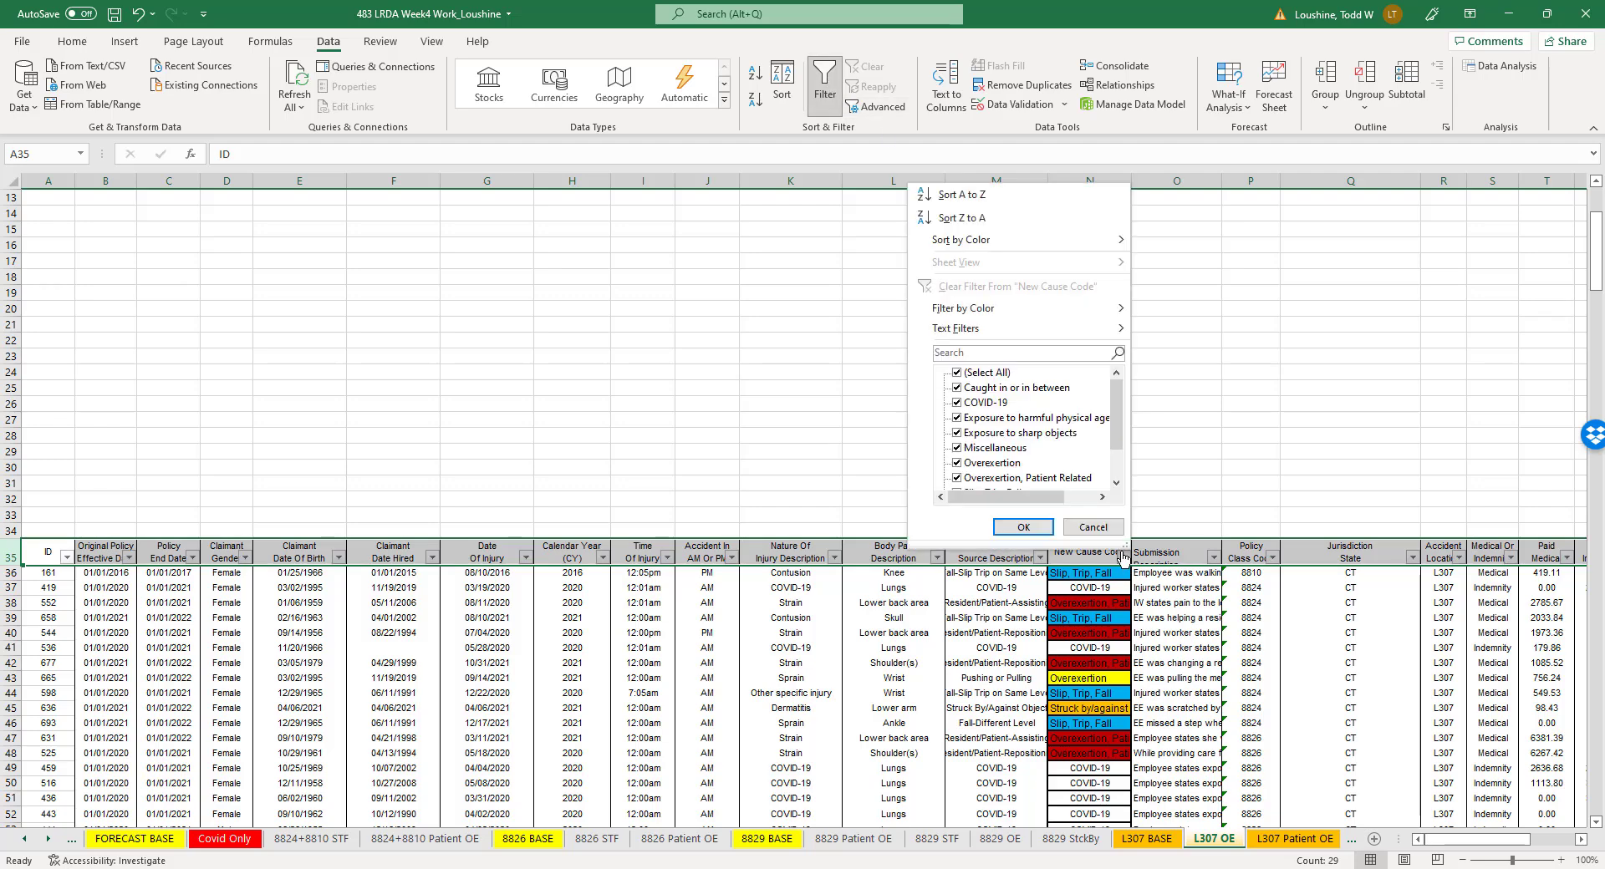
pyautogui.click(961, 193)
# - Delete every claim row above and below the Overexertion group so that only plain Overexertion records remain in the main claims list
pyautogui.scroll(-4, 499, 656)
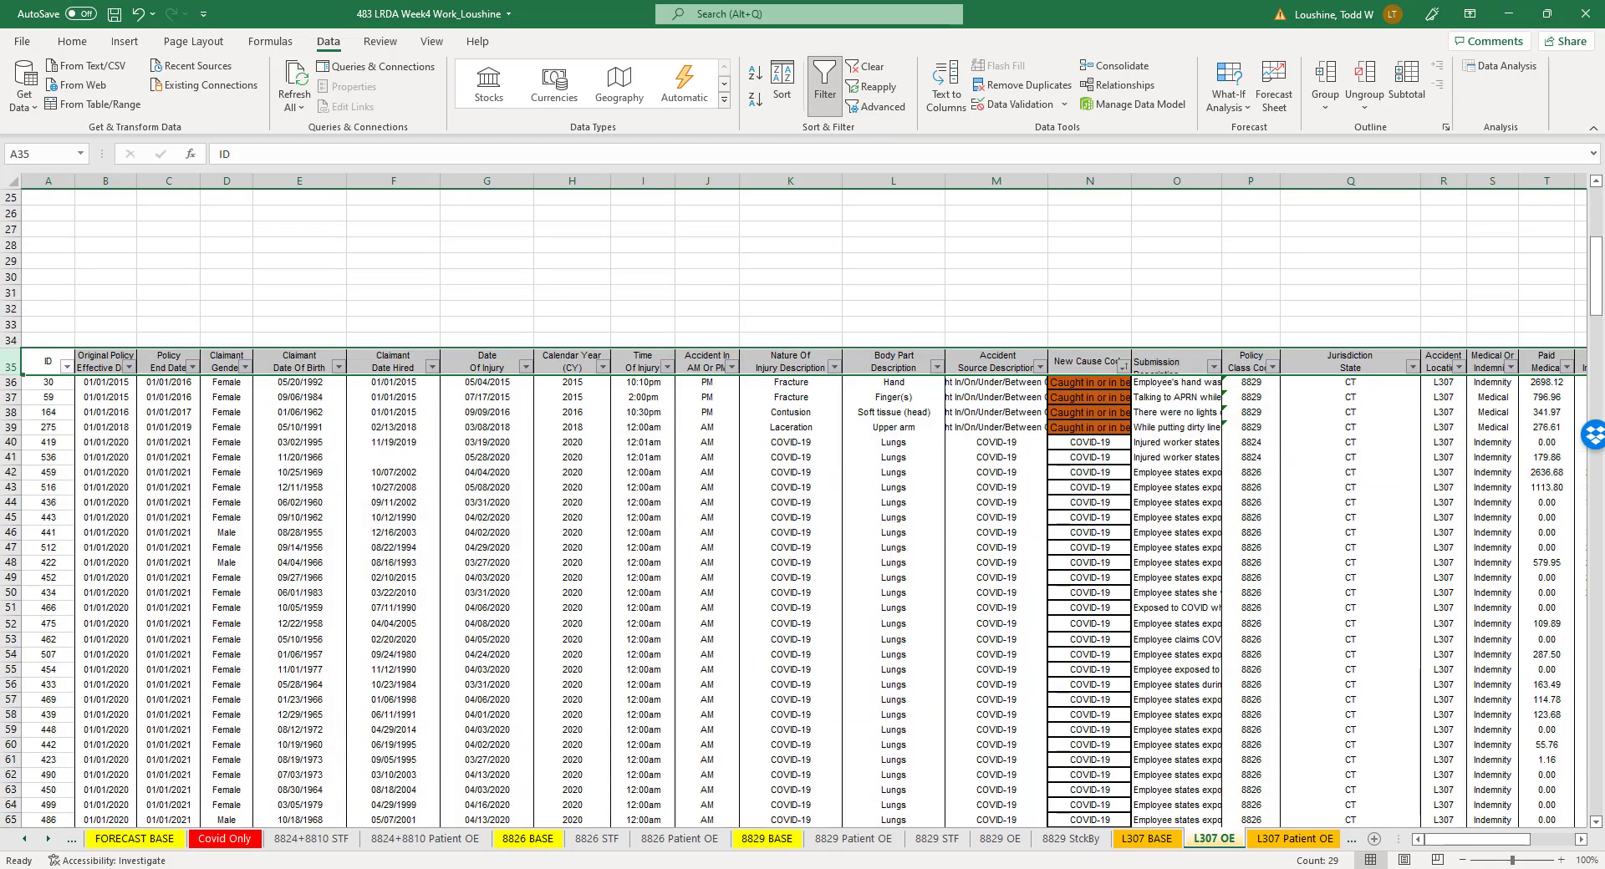
pyautogui.moveTo(31, 840); pyautogui.dragTo(4, 577)
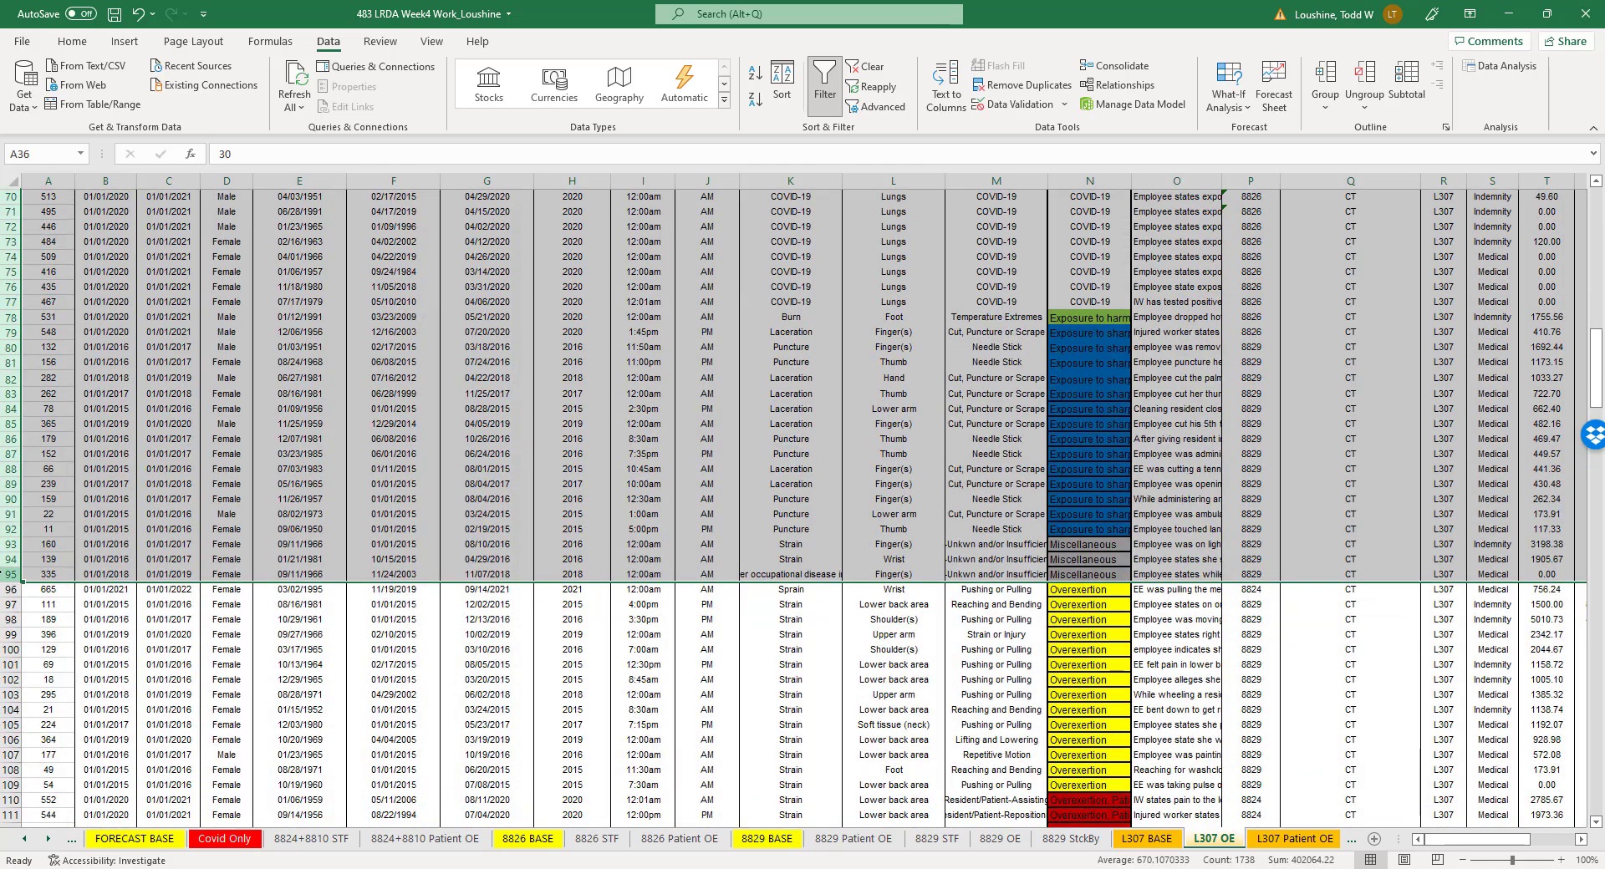
pyautogui.click(52, 722)
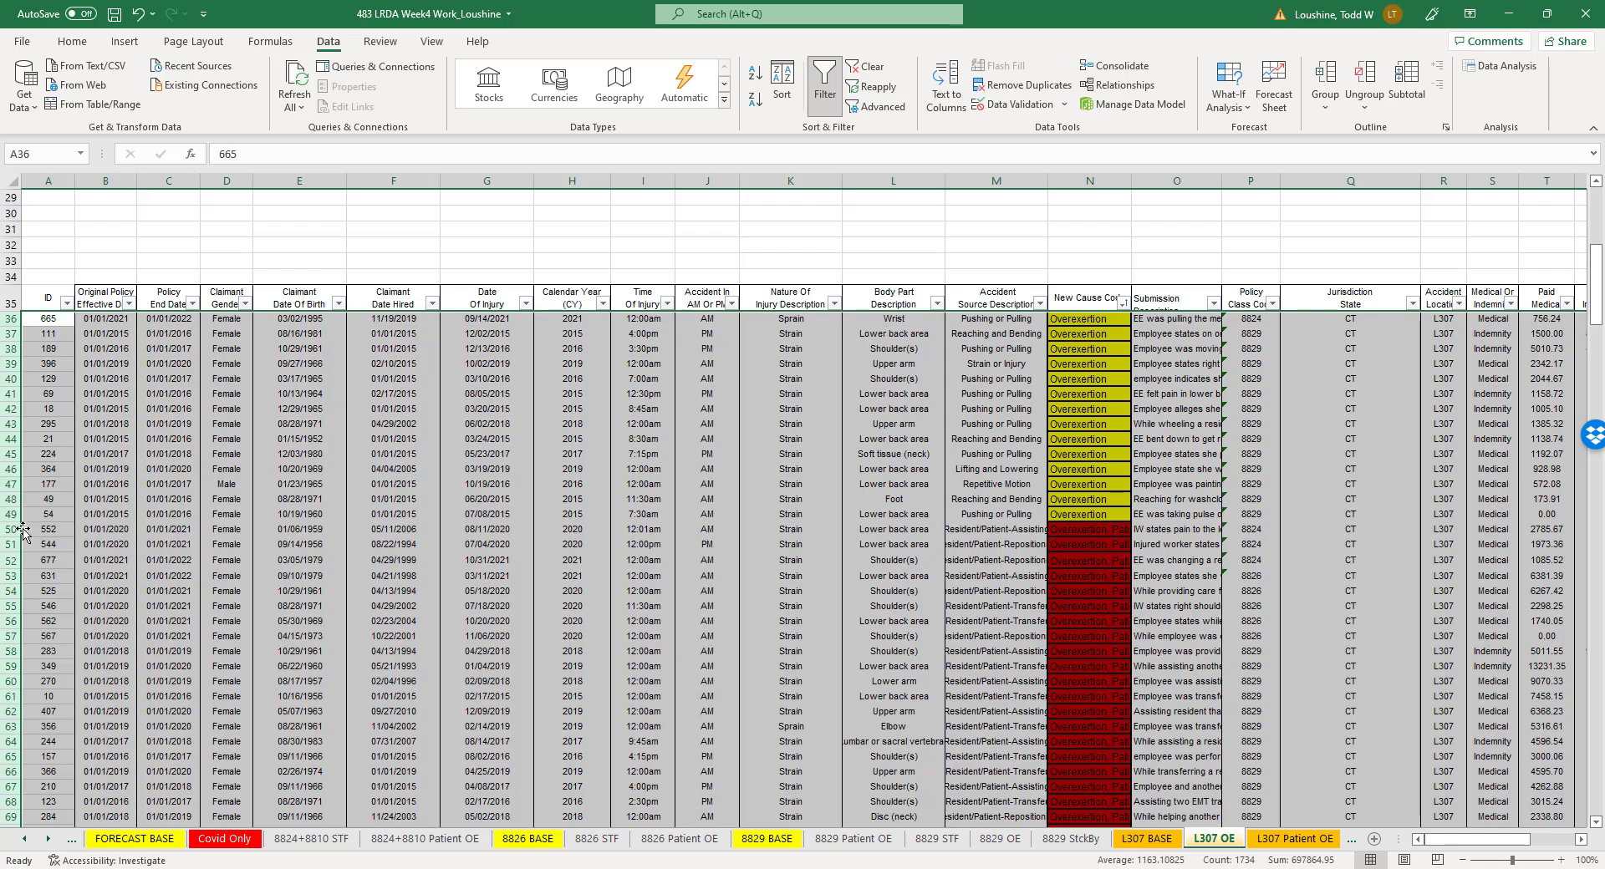
pyautogui.moveTo(10, 529); pyautogui.dragTo(4, 796)
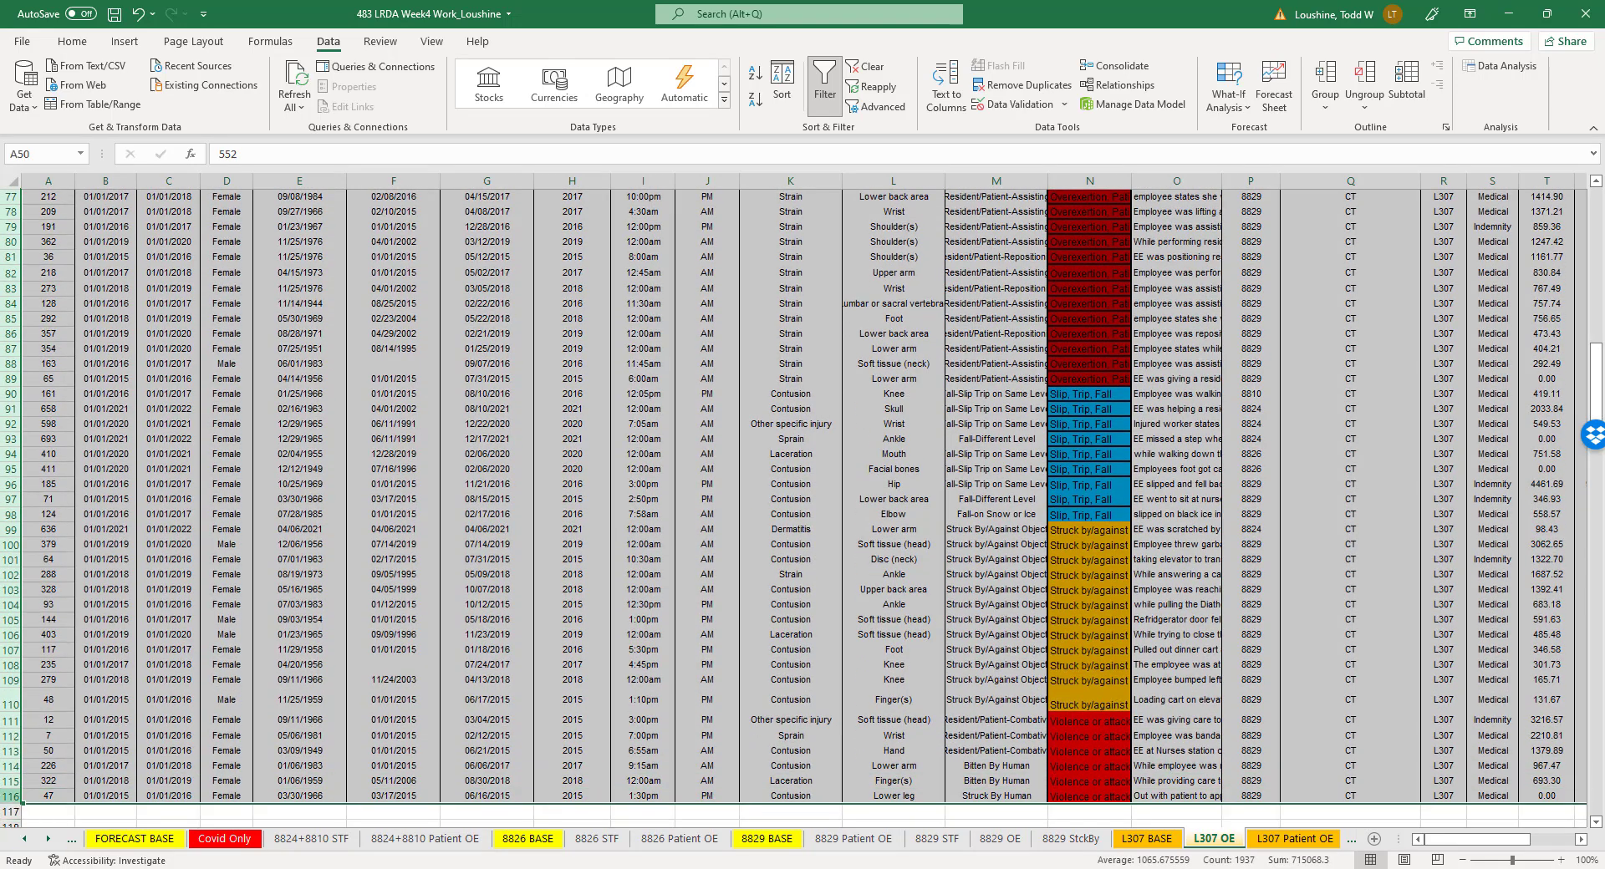
pyautogui.rightClick(11, 750)
pyautogui.click(50, 719)
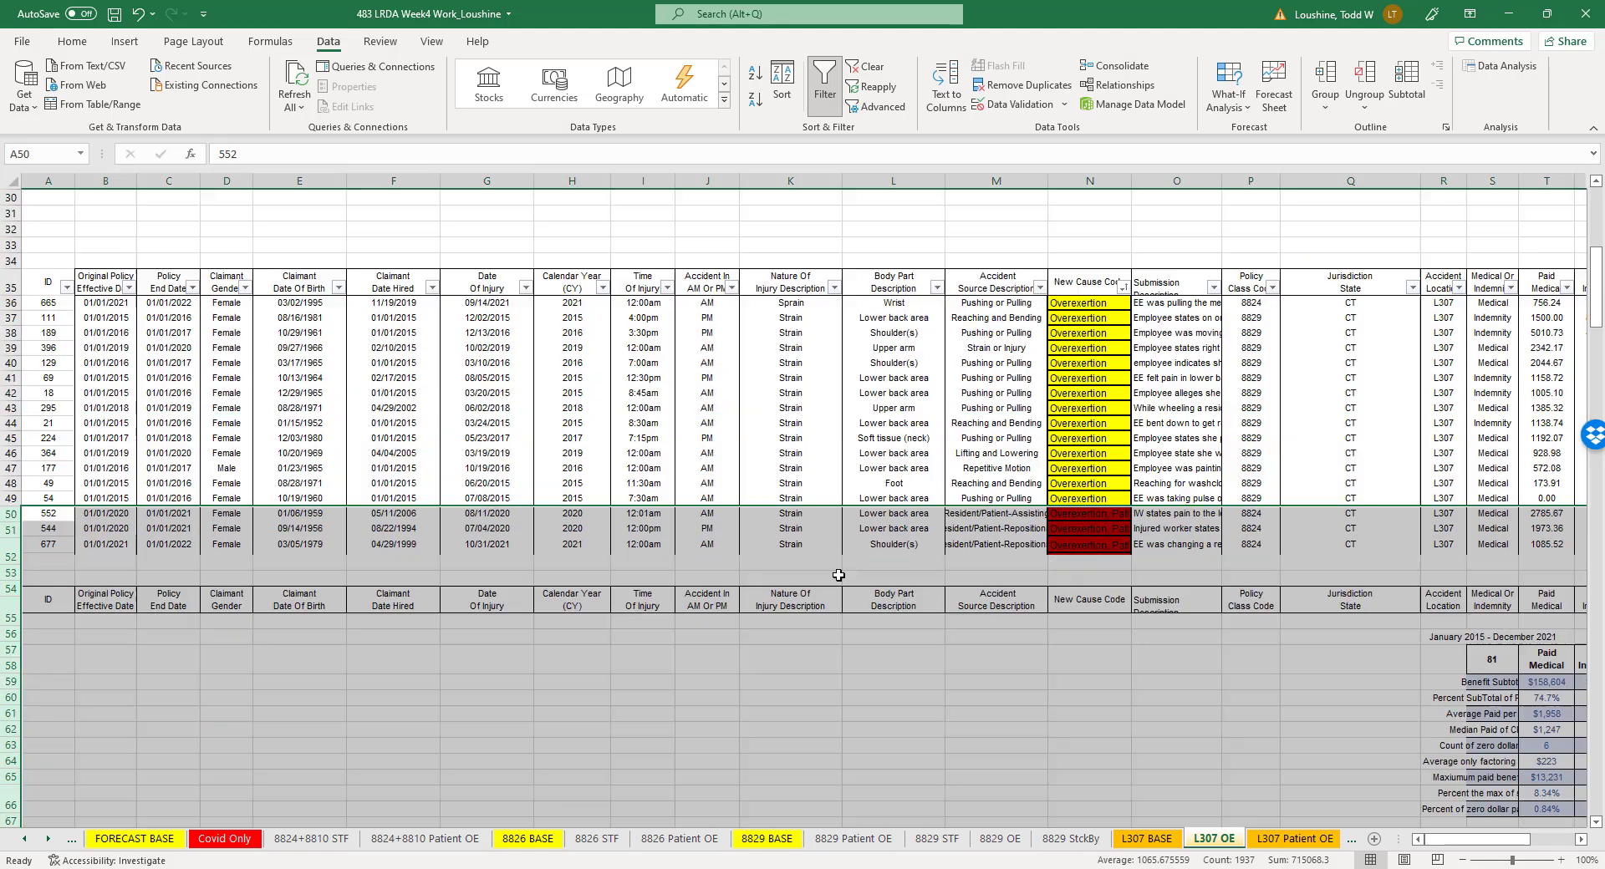
# - Delete the five outlier claim records in rows 177 to 181 below the summary tables
pyautogui.click(1003, 619)
pyautogui.scroll(-14, 1103, 660)
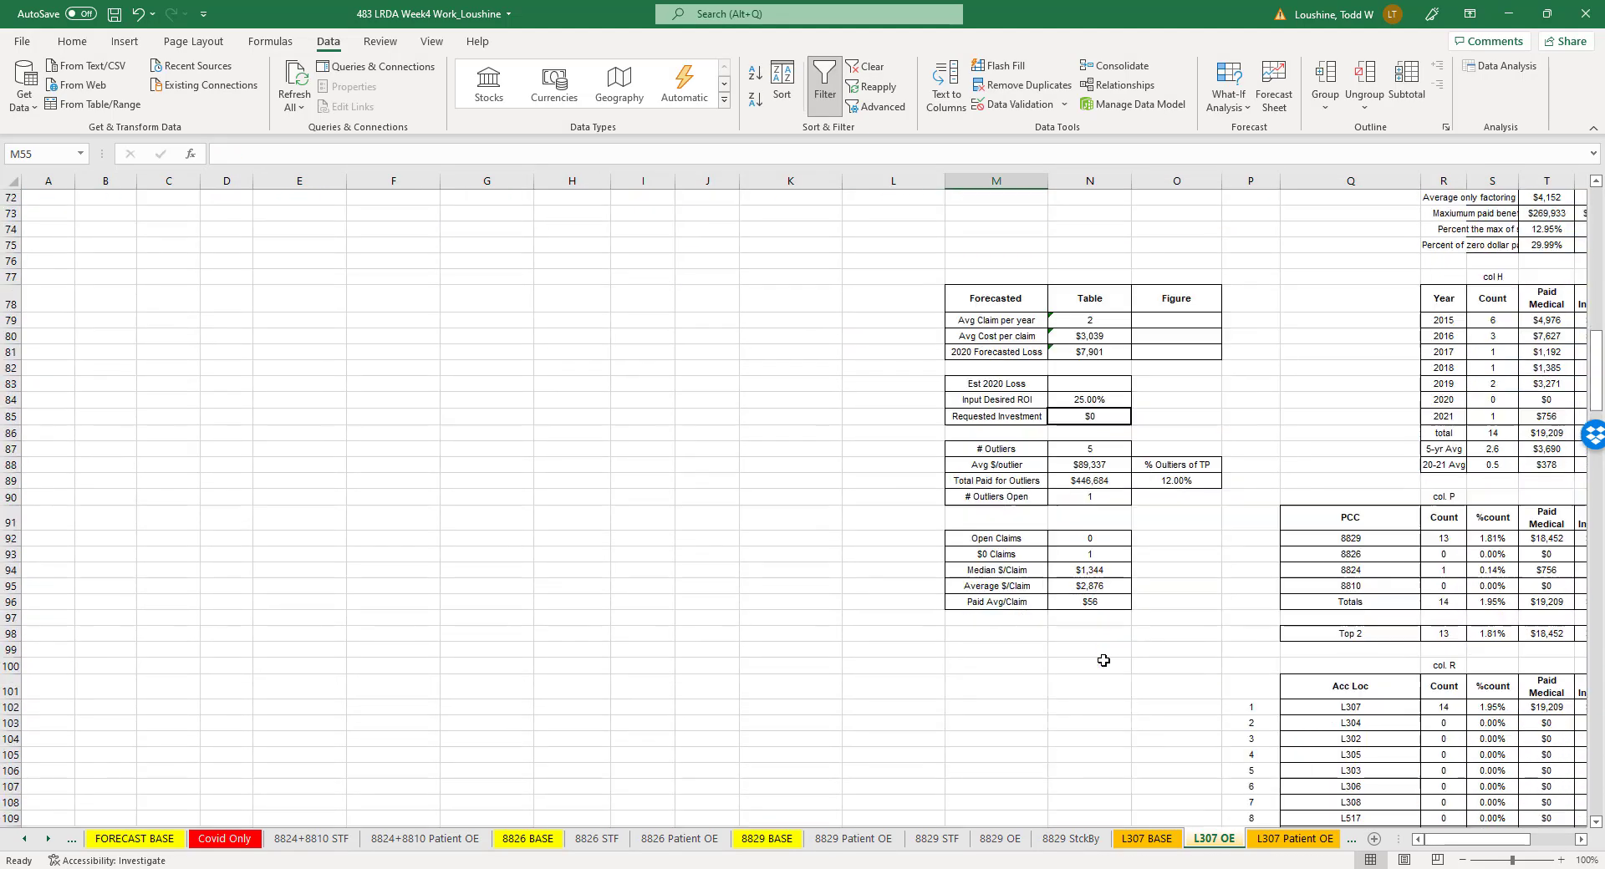
pyautogui.scroll(-20, 1103, 660)
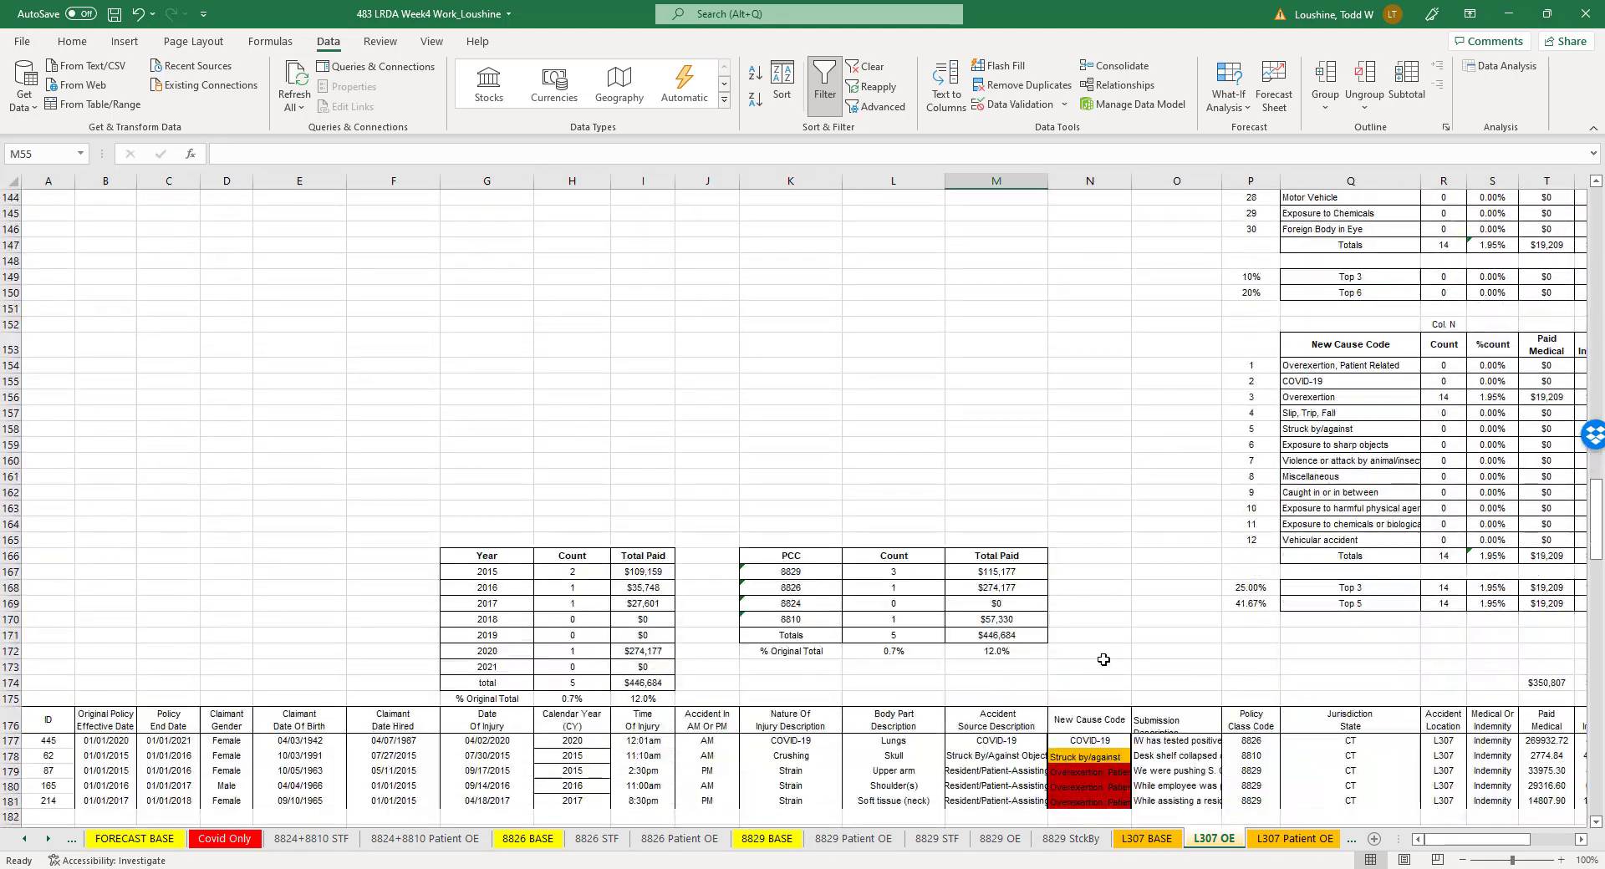
pyautogui.scroll(-3, 1104, 660)
pyautogui.moveTo(11, 598); pyautogui.dragTo(11, 658)
pyautogui.rightClick(11, 650)
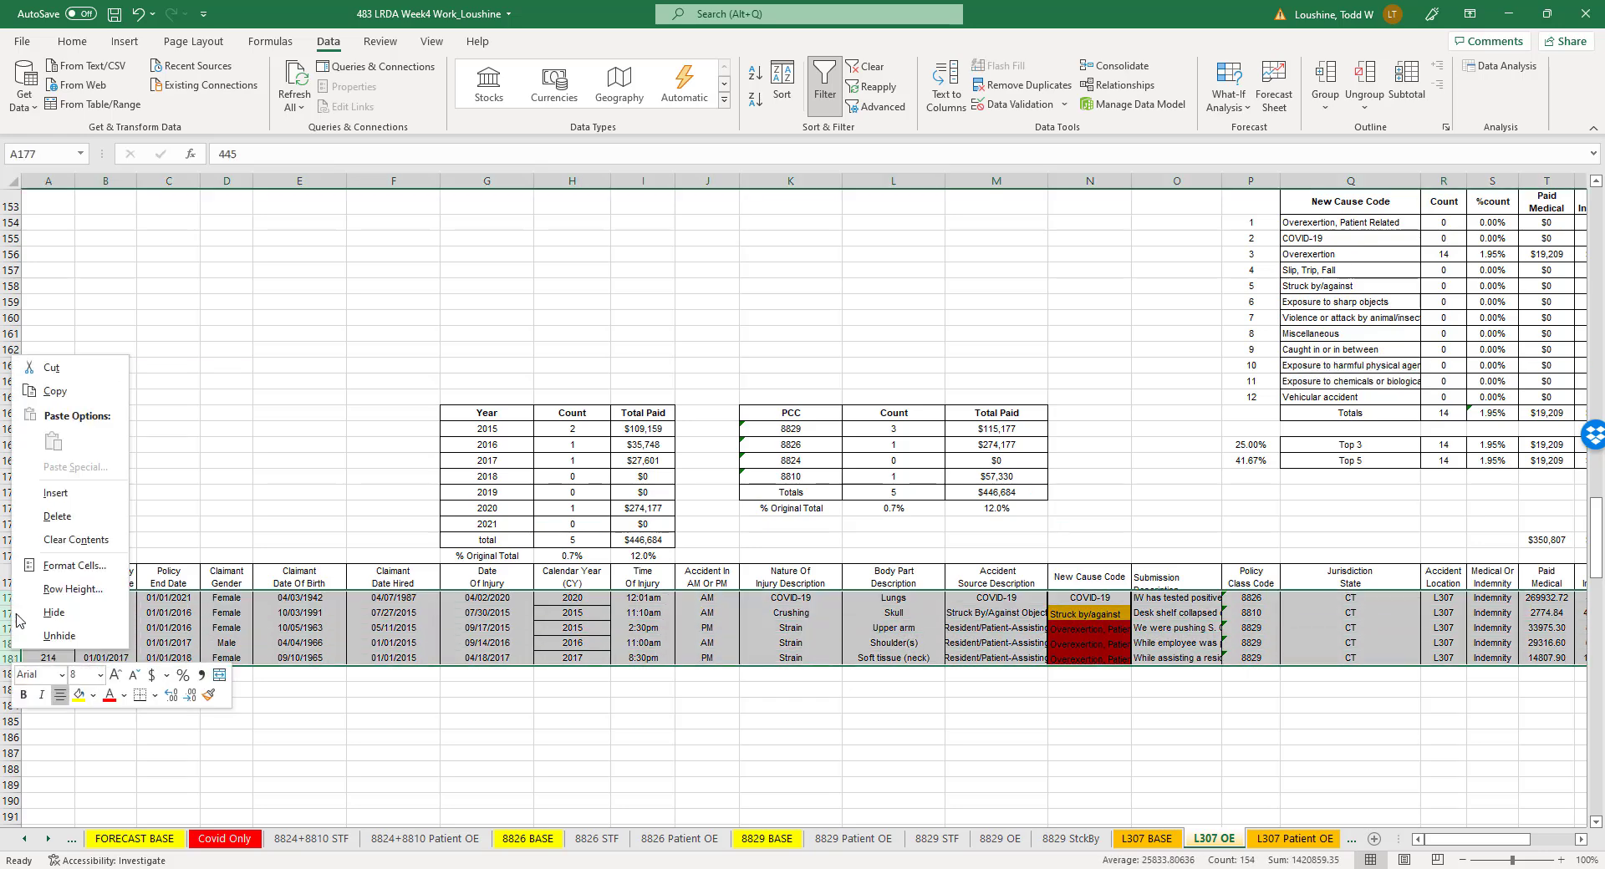
pyautogui.click(54, 518)
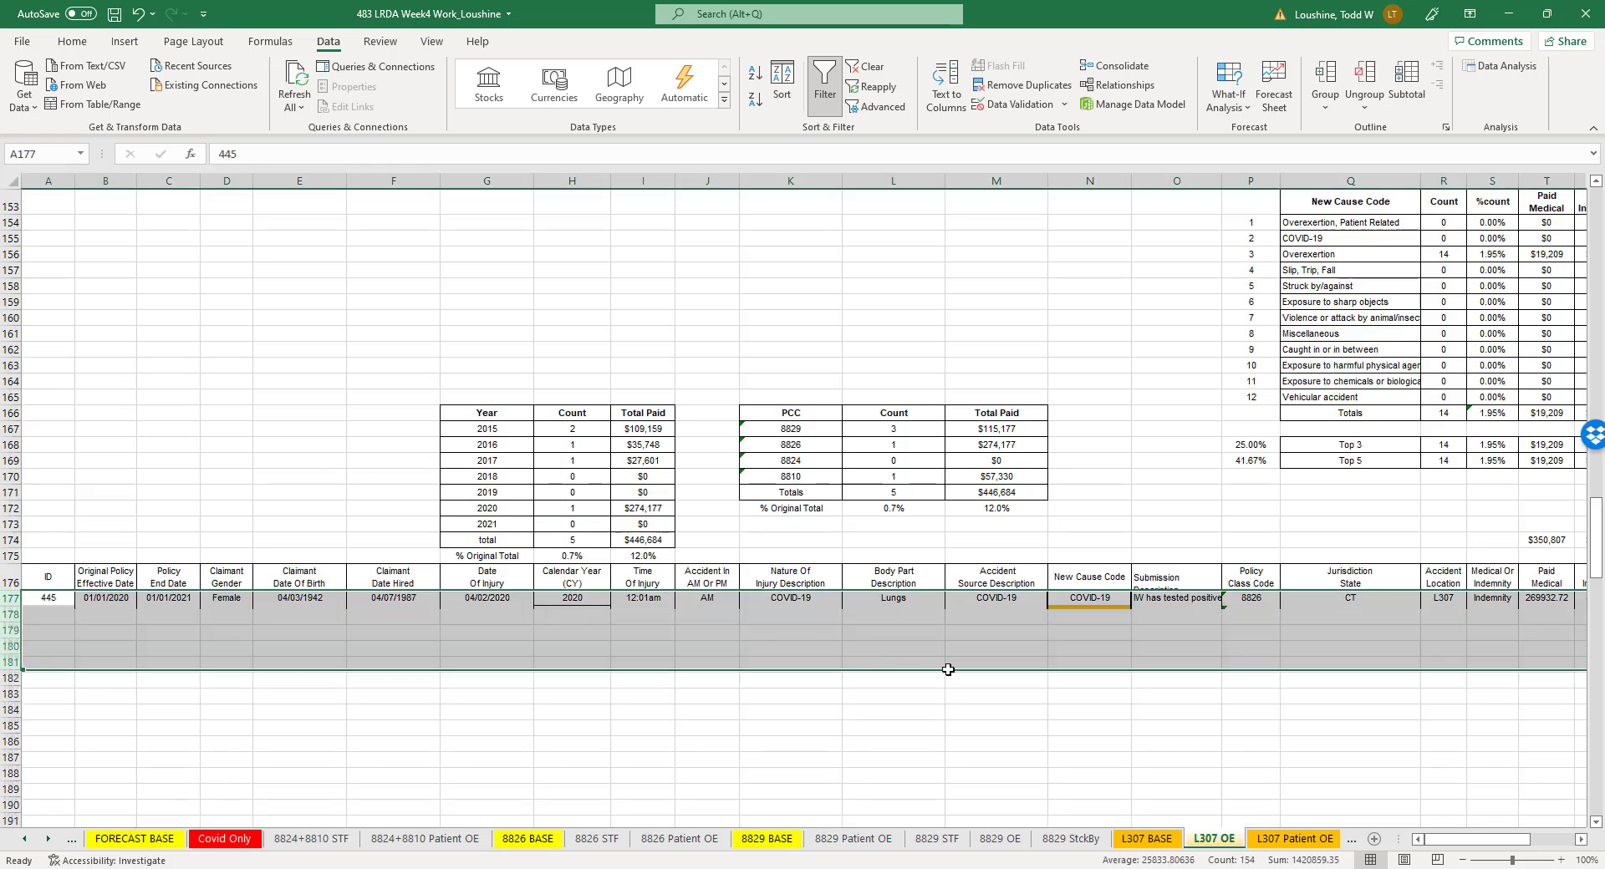
pyautogui.click(1200, 411)
# - Insert a scatter chart of the yearly claim Count for 2015 to 2020 from R78:S84
pyautogui.click(1560, 859)
pyautogui.click(1561, 860)
pyautogui.click(1561, 860)
pyautogui.click(1561, 859)
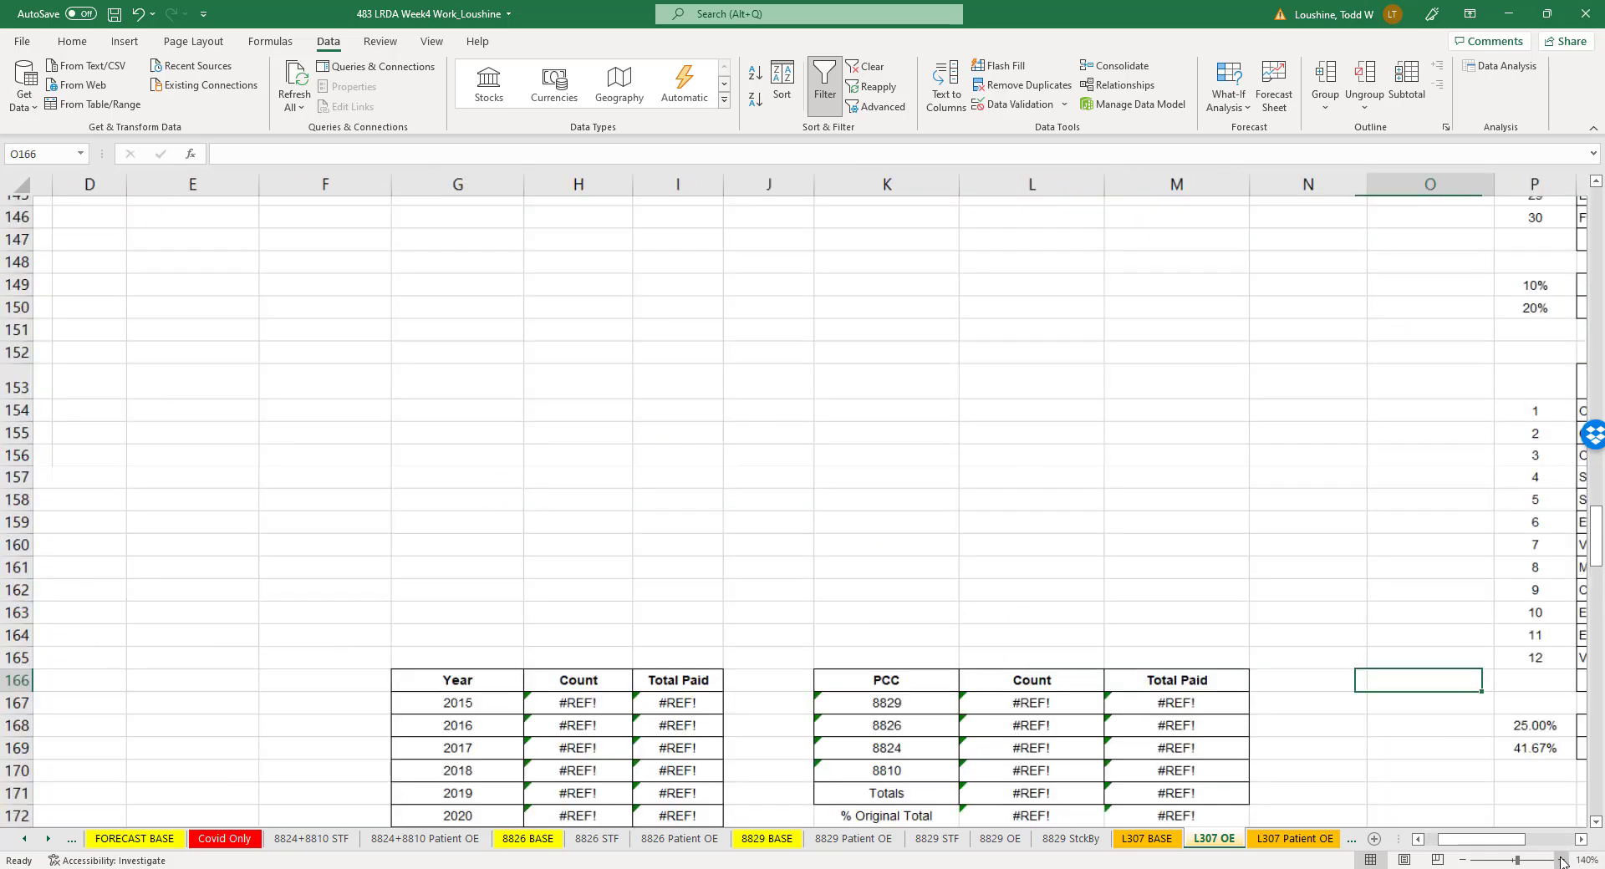
pyautogui.click(1560, 859)
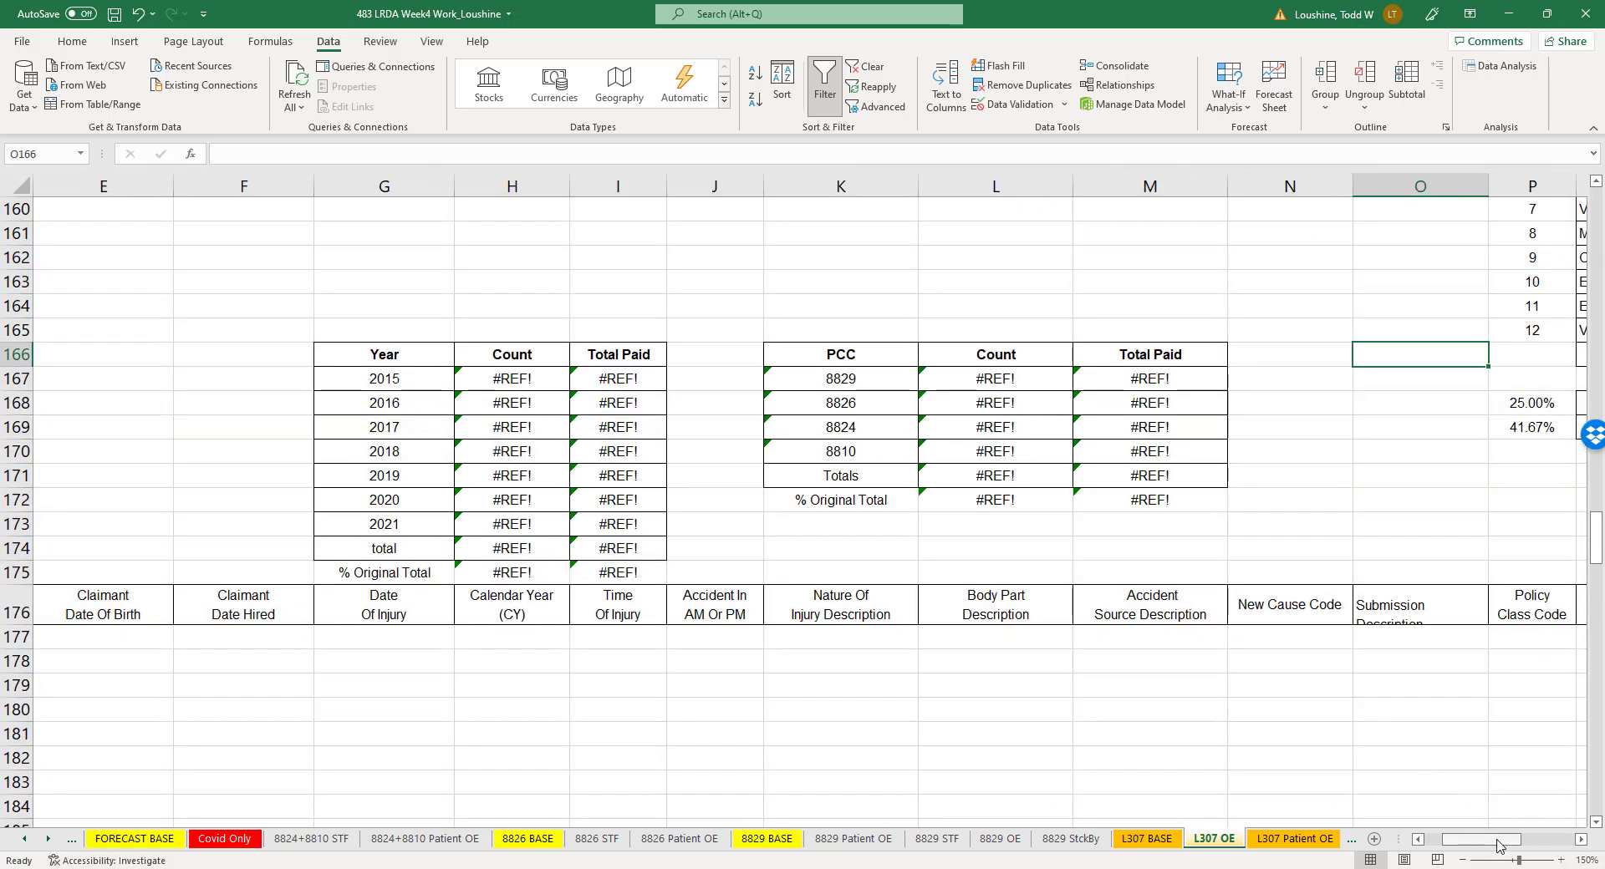
pyautogui.moveTo(1496, 839); pyautogui.dragTo(1527, 839)
pyautogui.scroll(8, 948, 532)
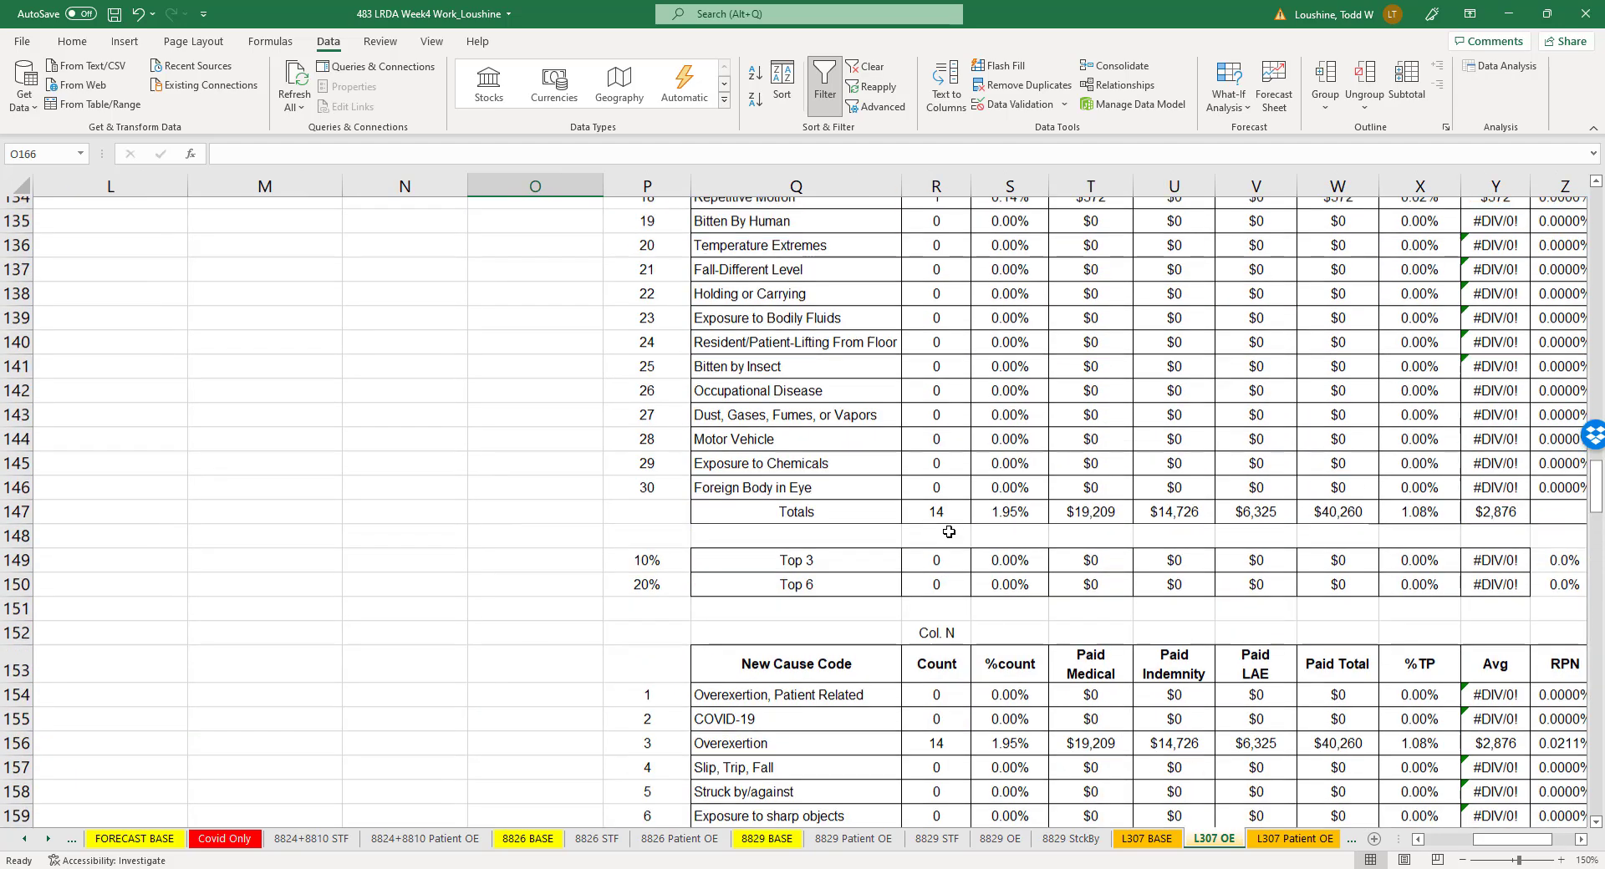
pyautogui.scroll(2, 949, 532)
pyautogui.scroll(17, 933, 687)
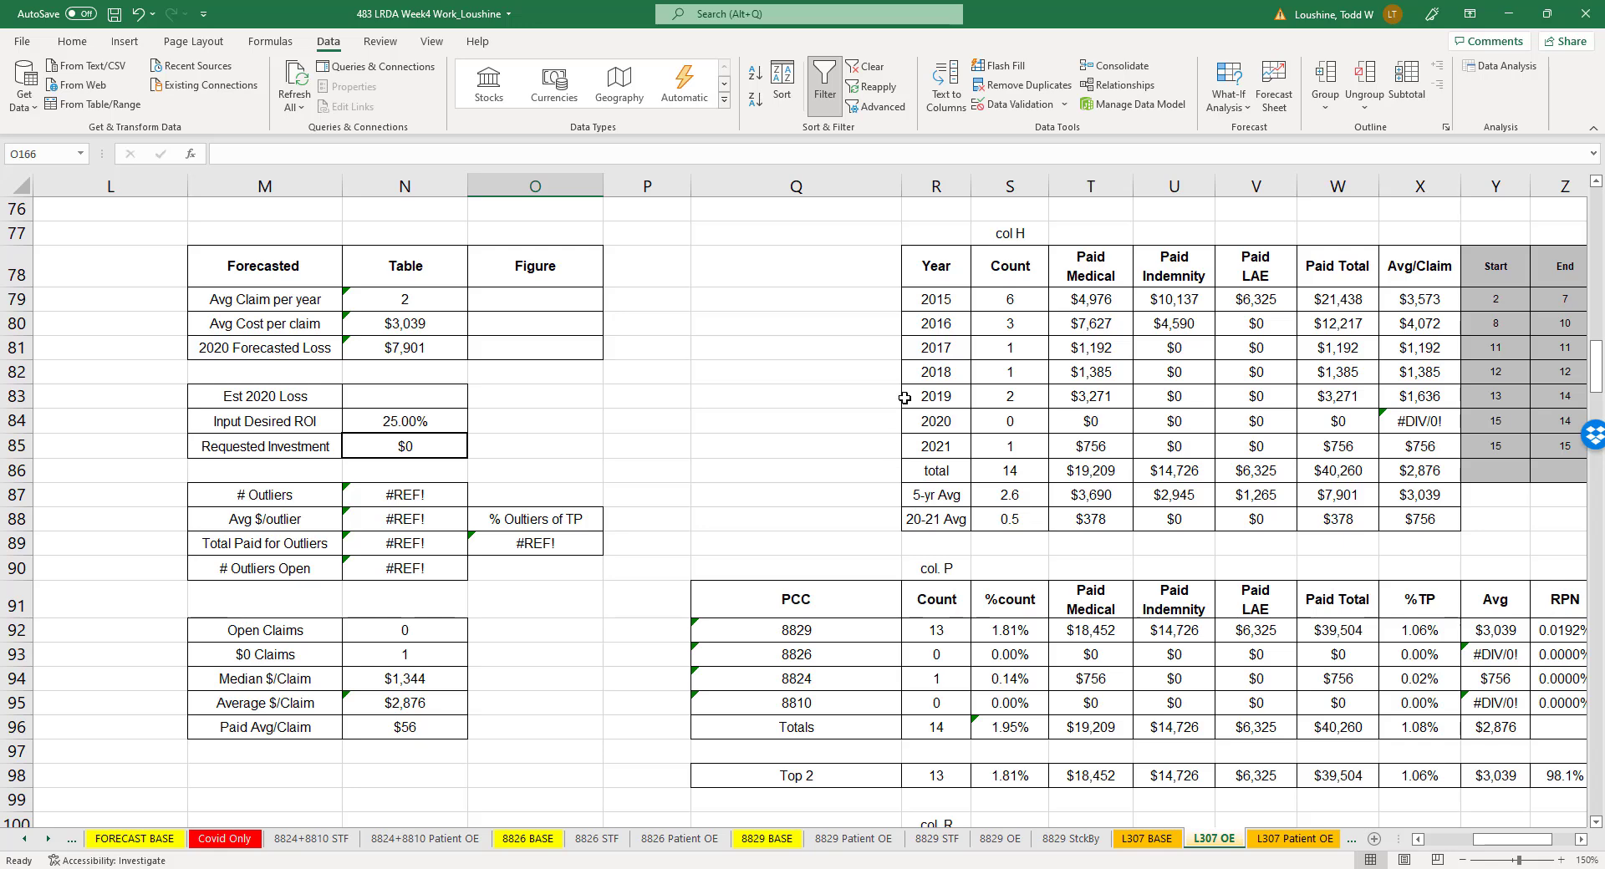
pyautogui.moveTo(936, 265); pyautogui.dragTo(1041, 431)
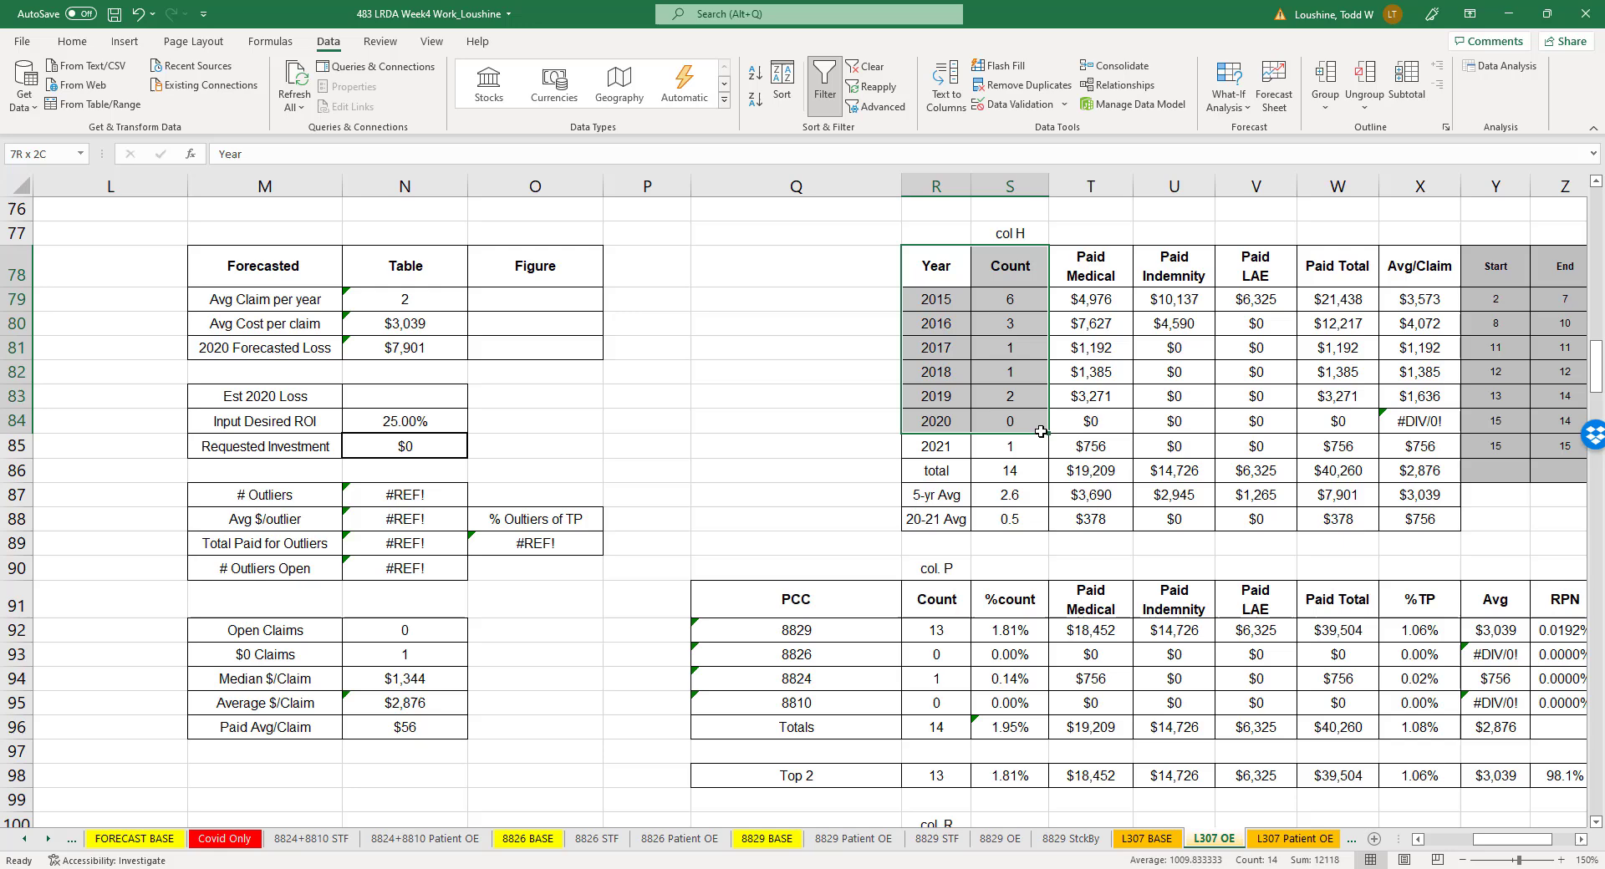
pyautogui.click(125, 42)
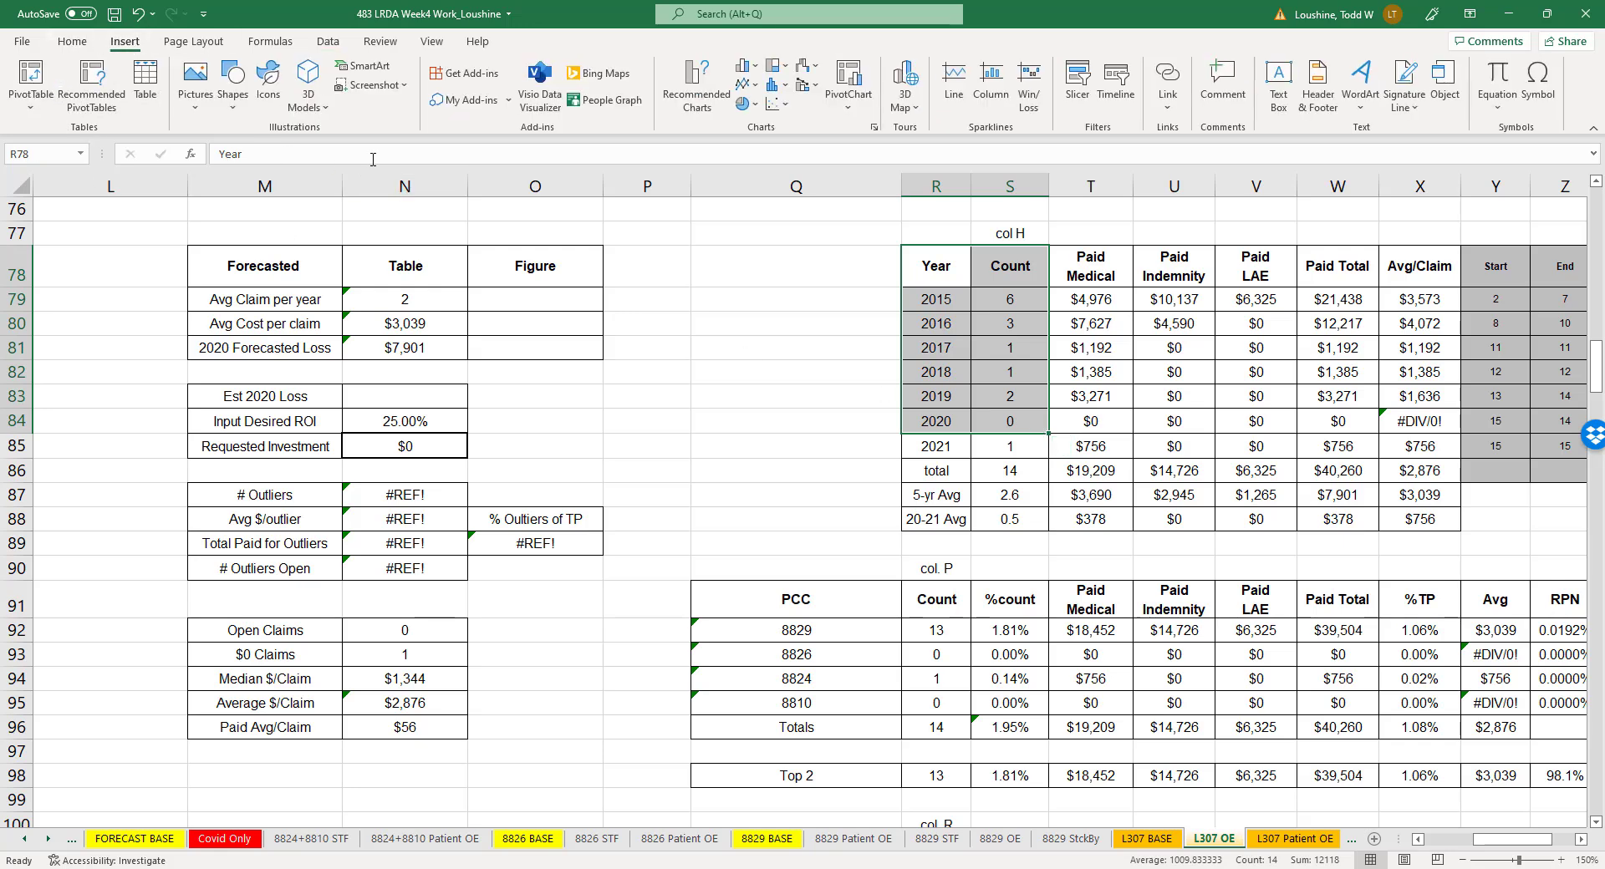
pyautogui.click(773, 103)
pyautogui.click(781, 161)
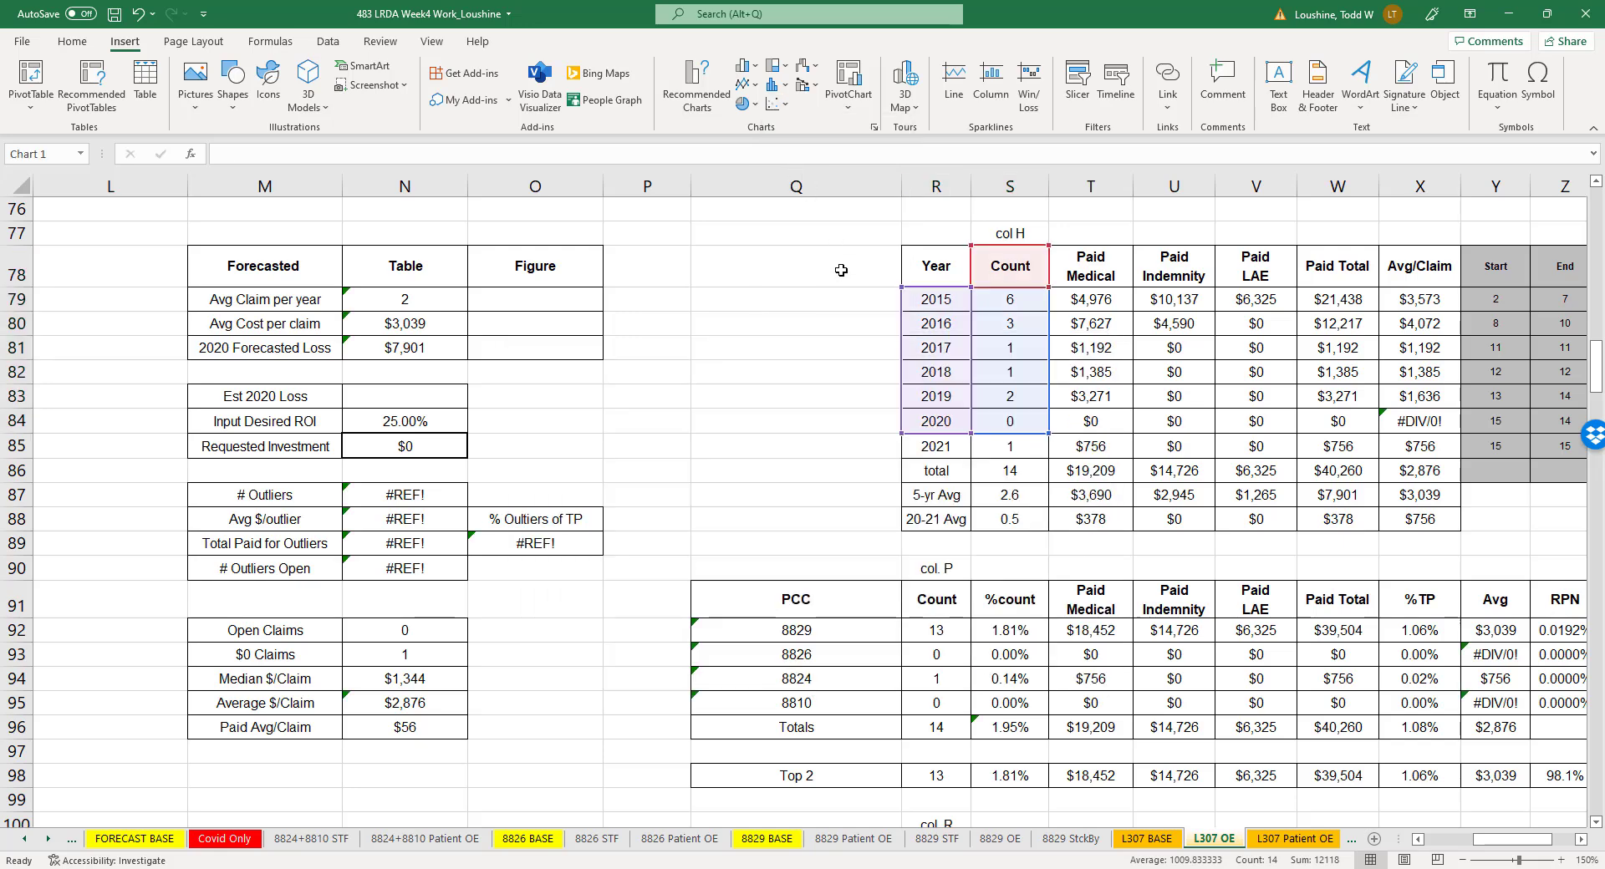
# - Add a linear trendline with R-squared to the Count chart, forecast it 3 periods forward, and place the chart beside the forecast table
pyautogui.moveTo(886, 362); pyautogui.dragTo(737, 362)
pyautogui.rightClick(771, 585)
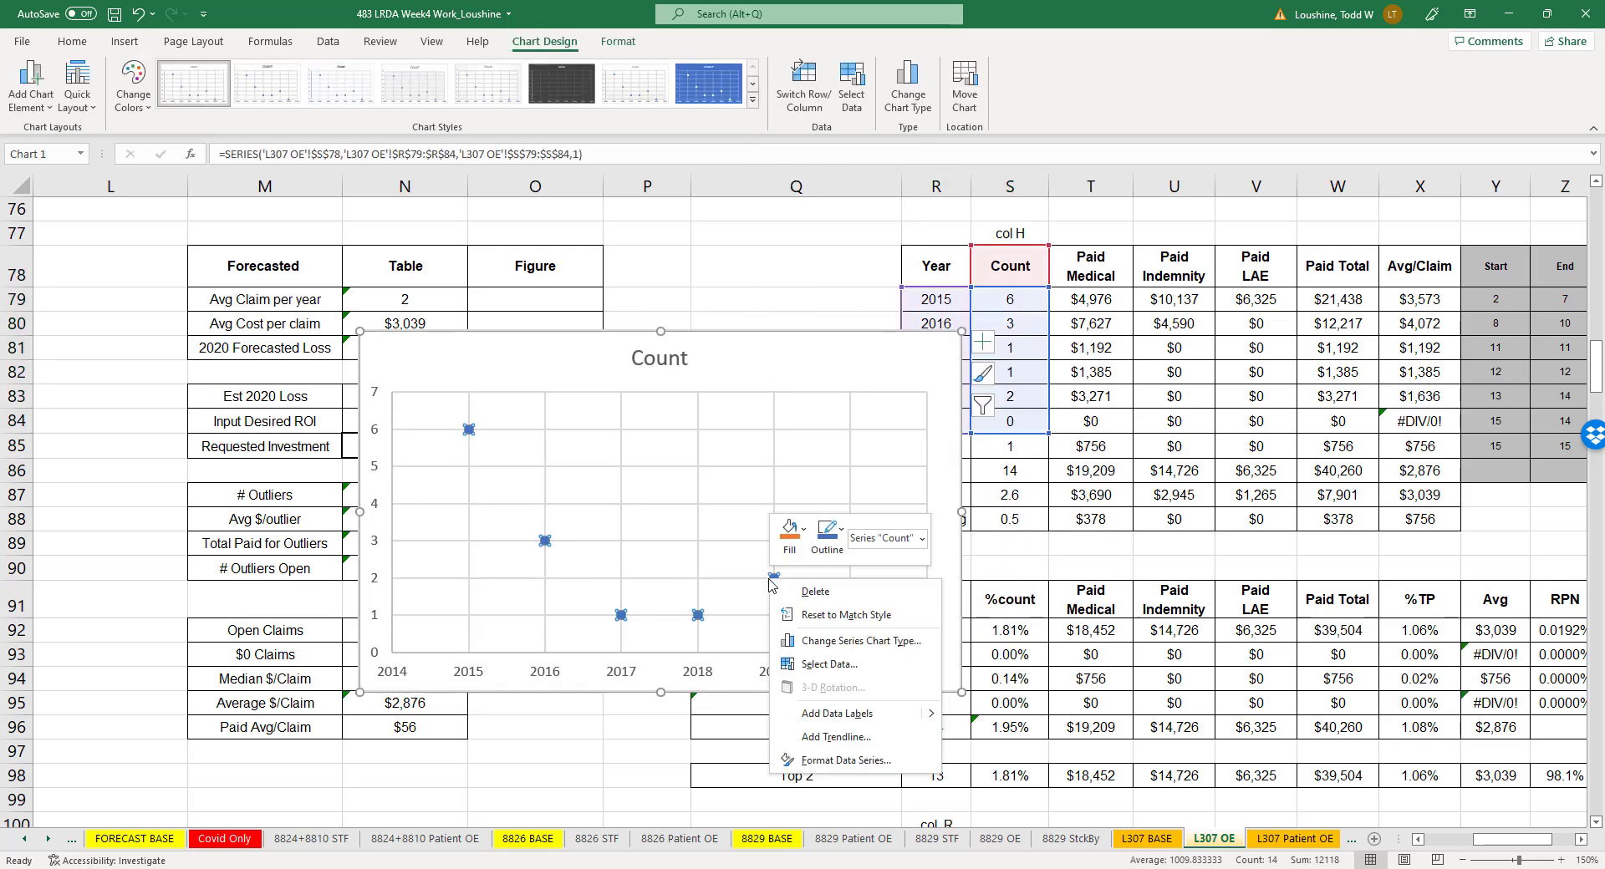
pyautogui.click(838, 737)
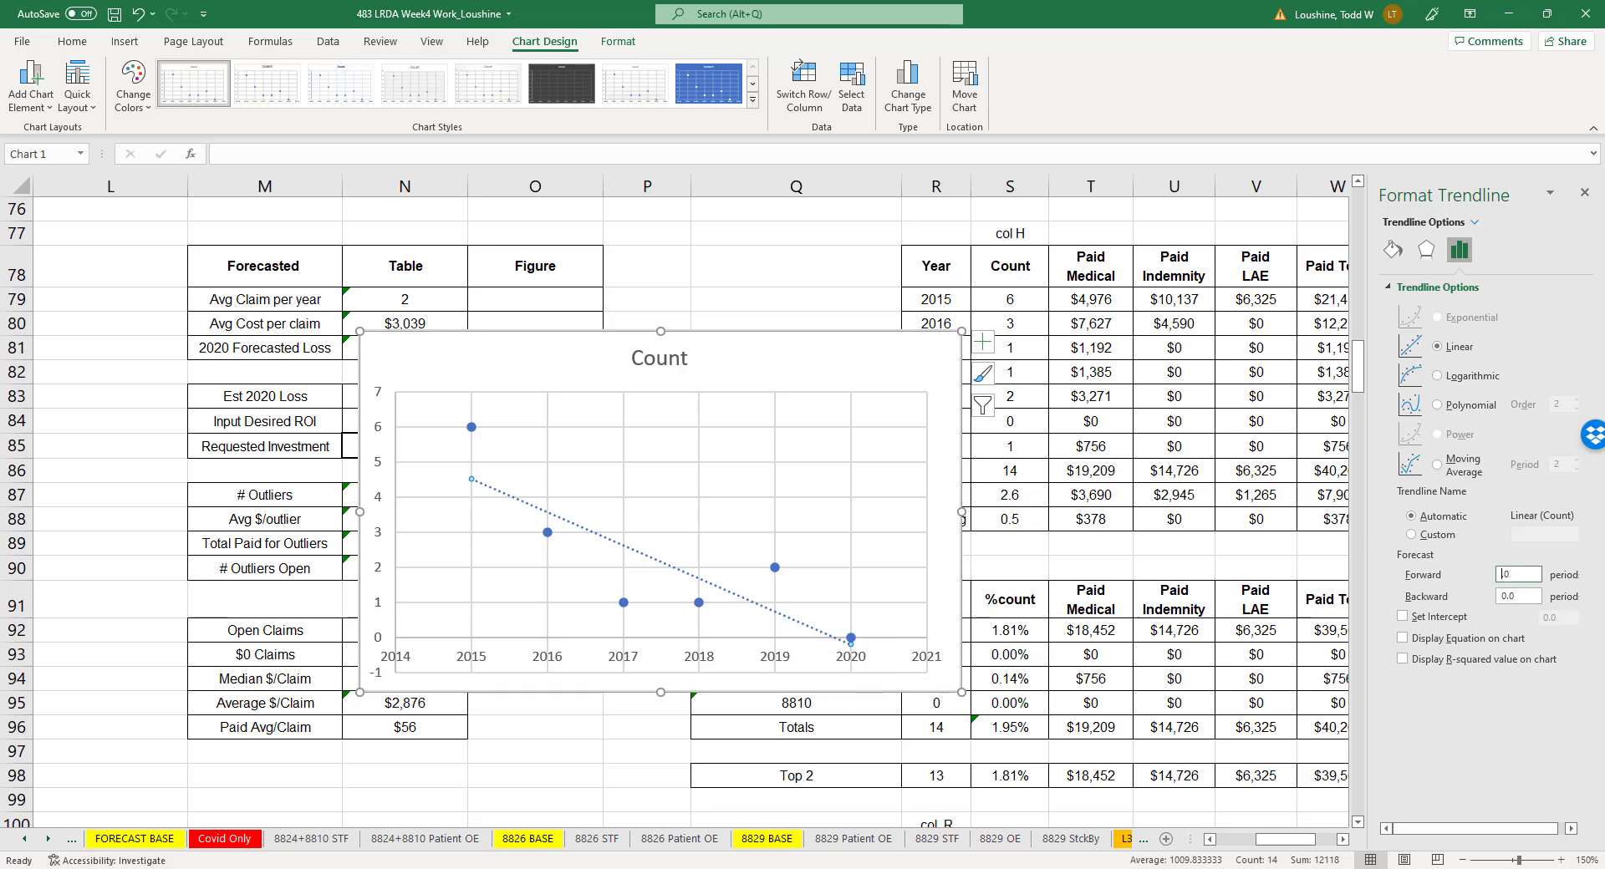
pyautogui.click(1403, 659)
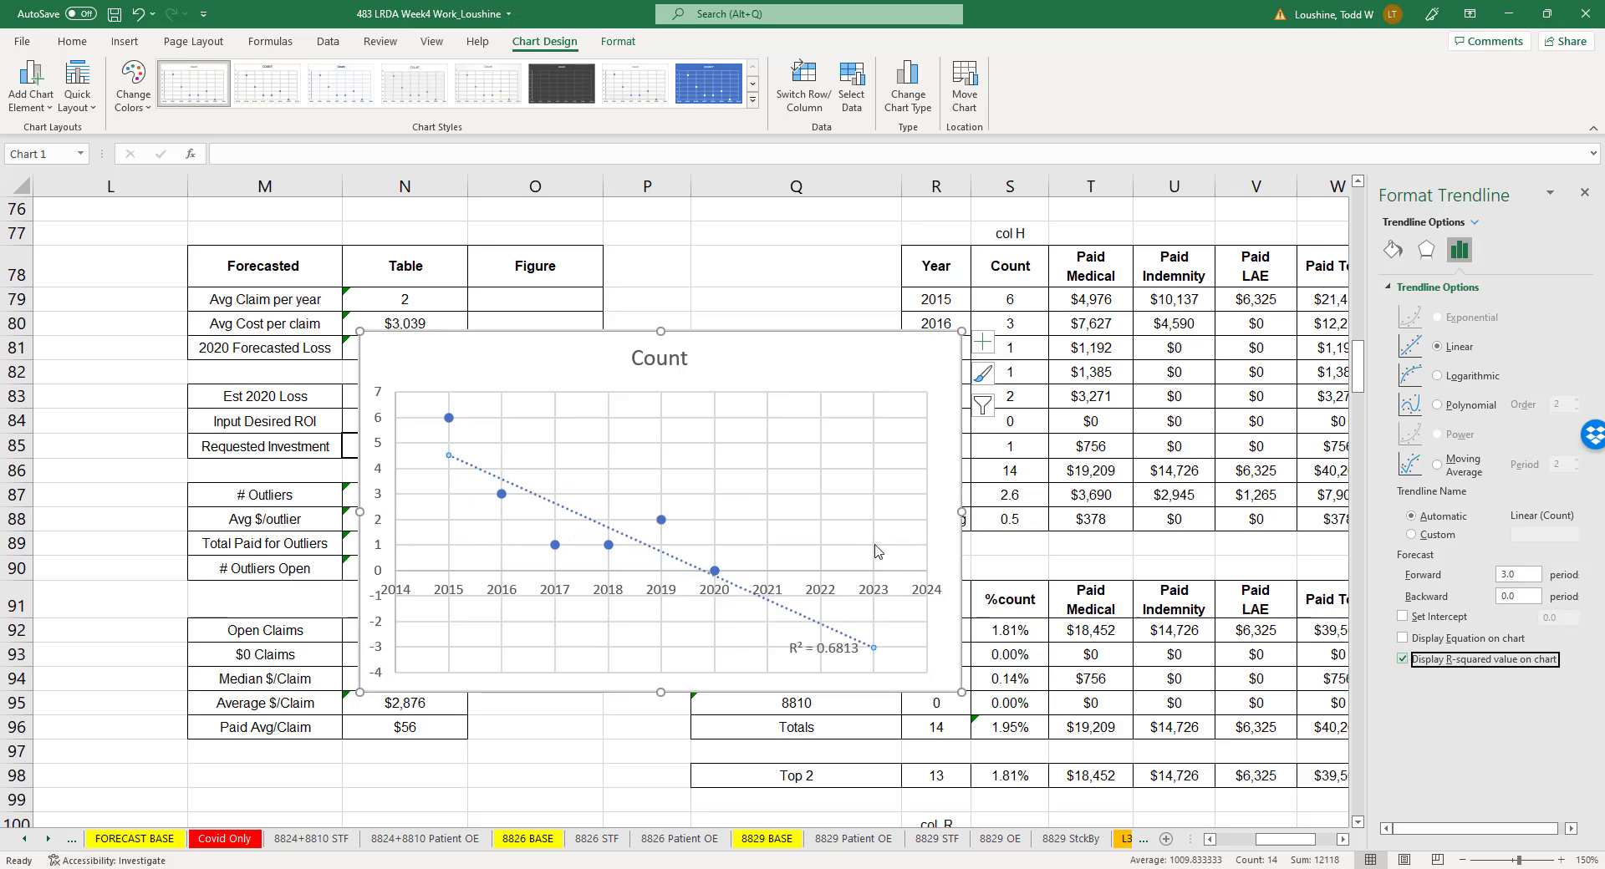
pyautogui.moveTo(886, 358); pyautogui.dragTo(105, 267)
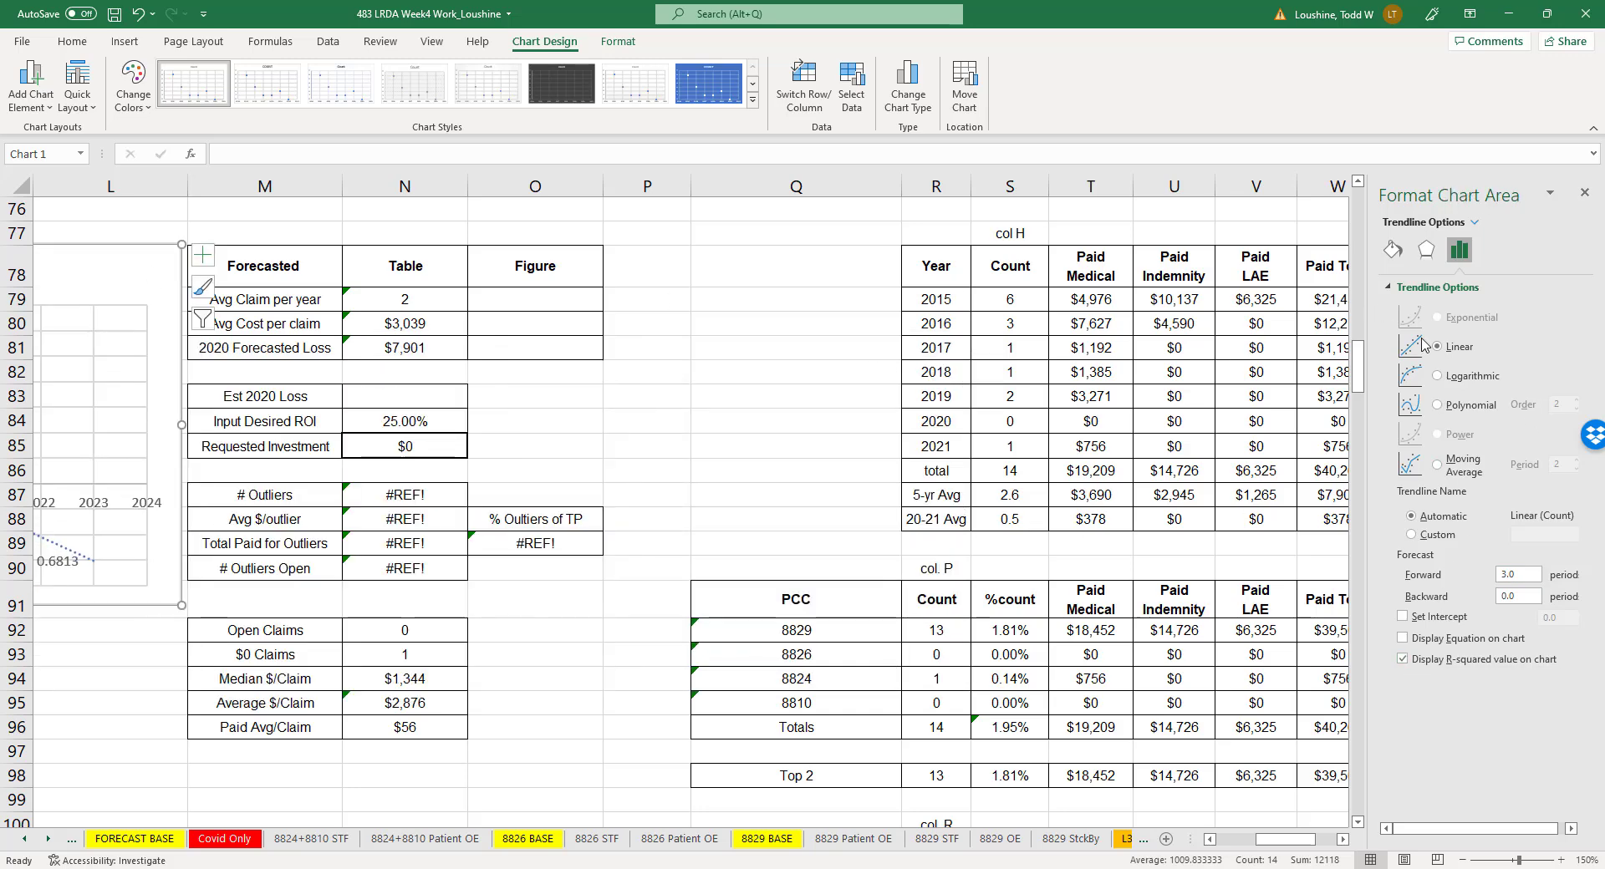
pyautogui.click(1586, 193)
# - Insert a scatter chart of the yearly Paid Total for 2015 to 2020 from W78:W84
pyautogui.moveTo(1337, 266); pyautogui.dragTo(1345, 428)
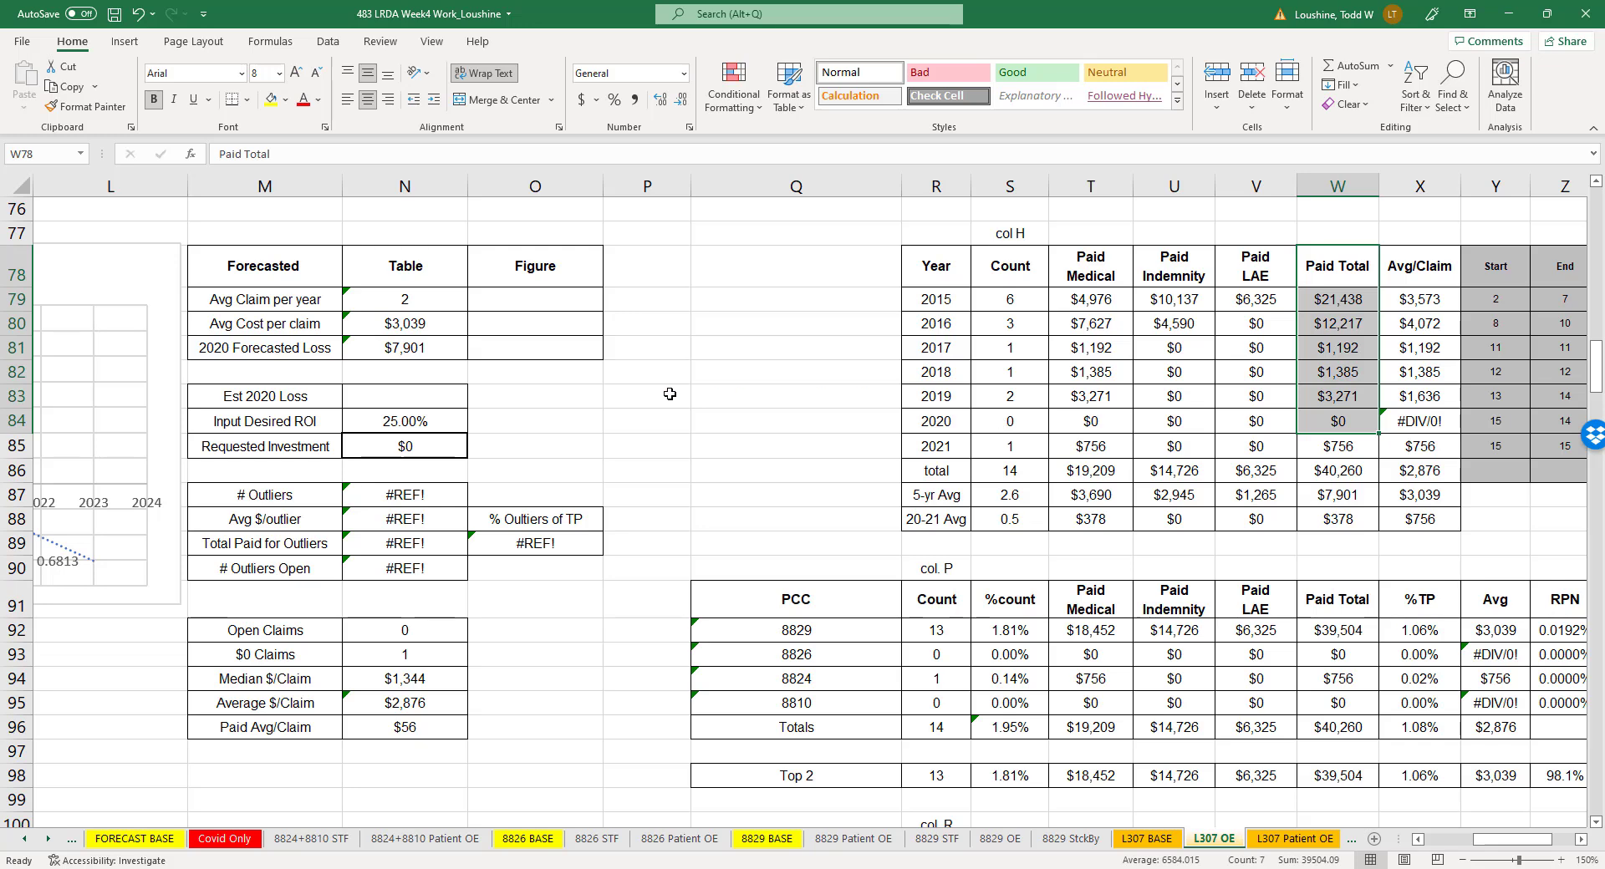
pyautogui.click(125, 42)
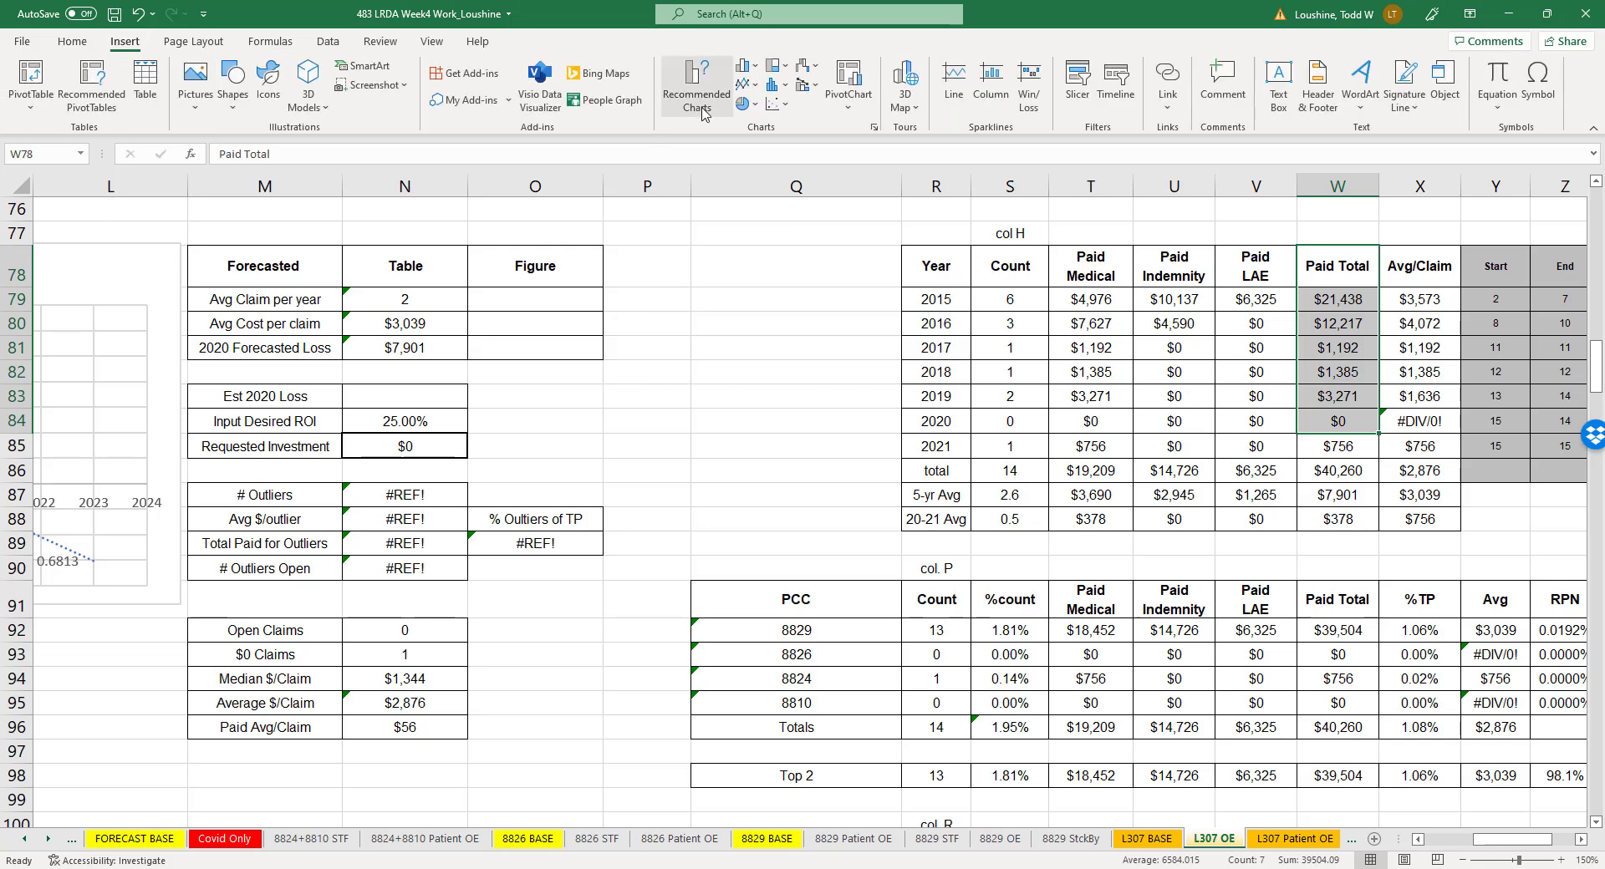
pyautogui.click(784, 103)
pyautogui.click(788, 162)
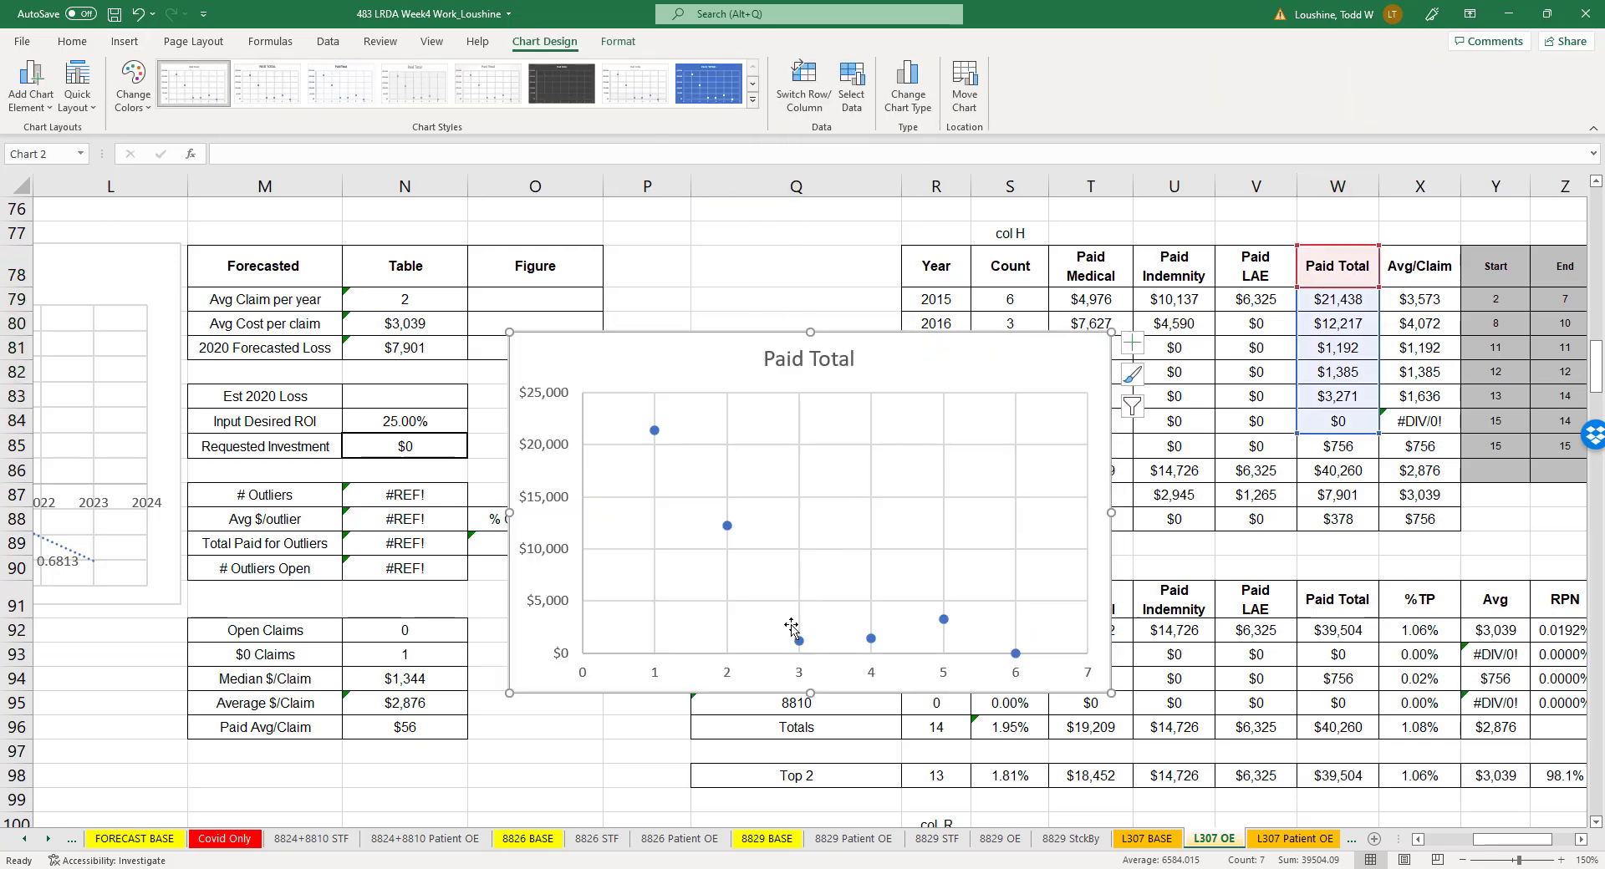
pyautogui.rightClick(727, 526)
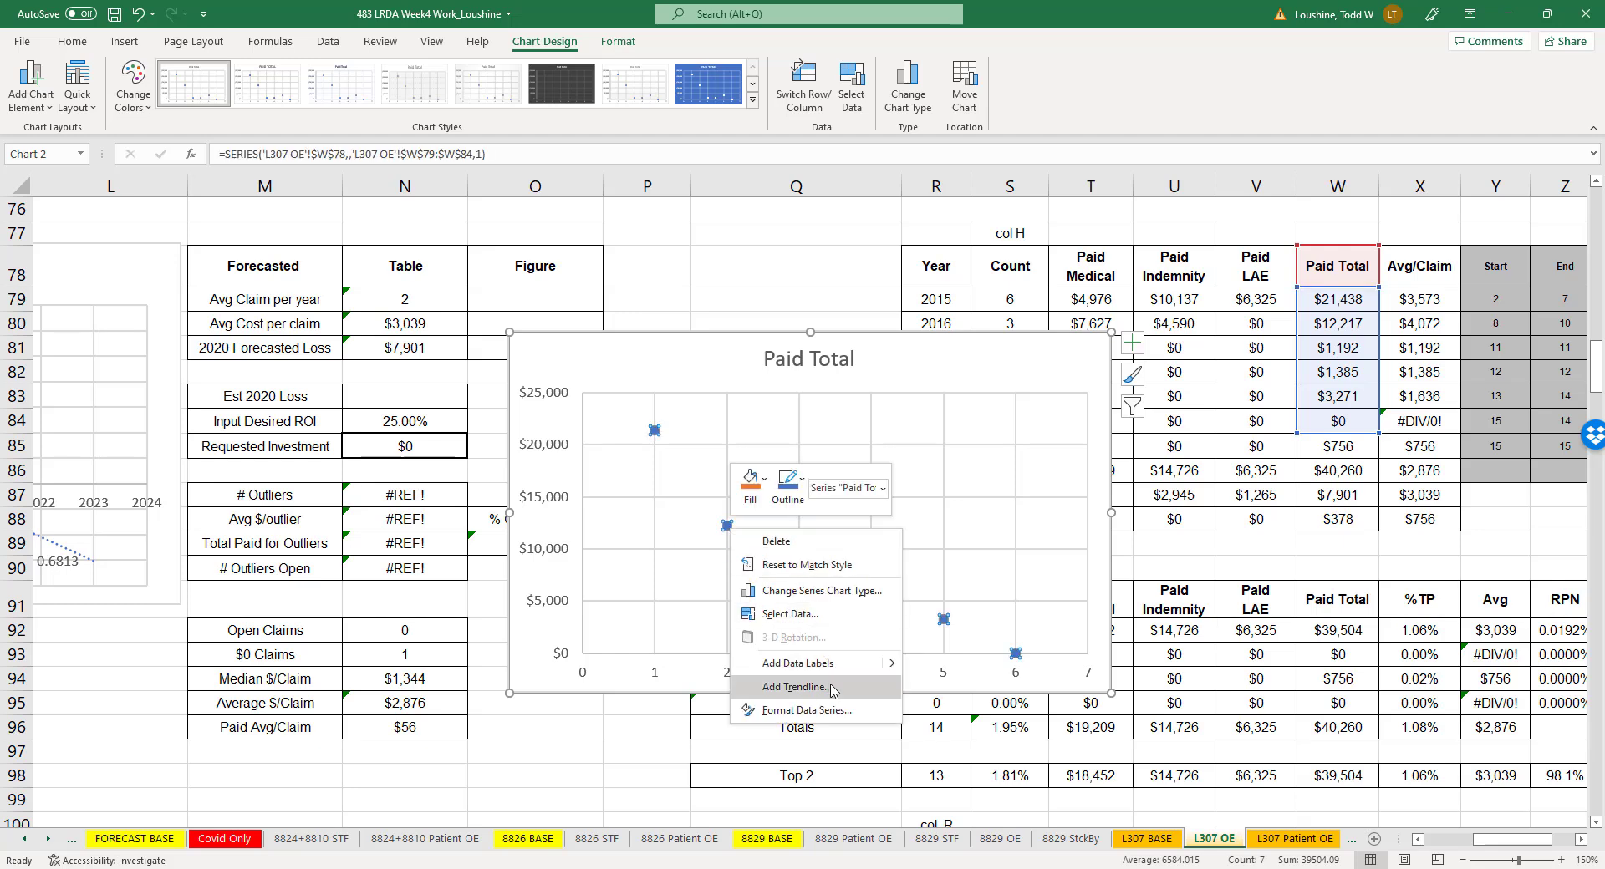
pyautogui.click(824, 615)
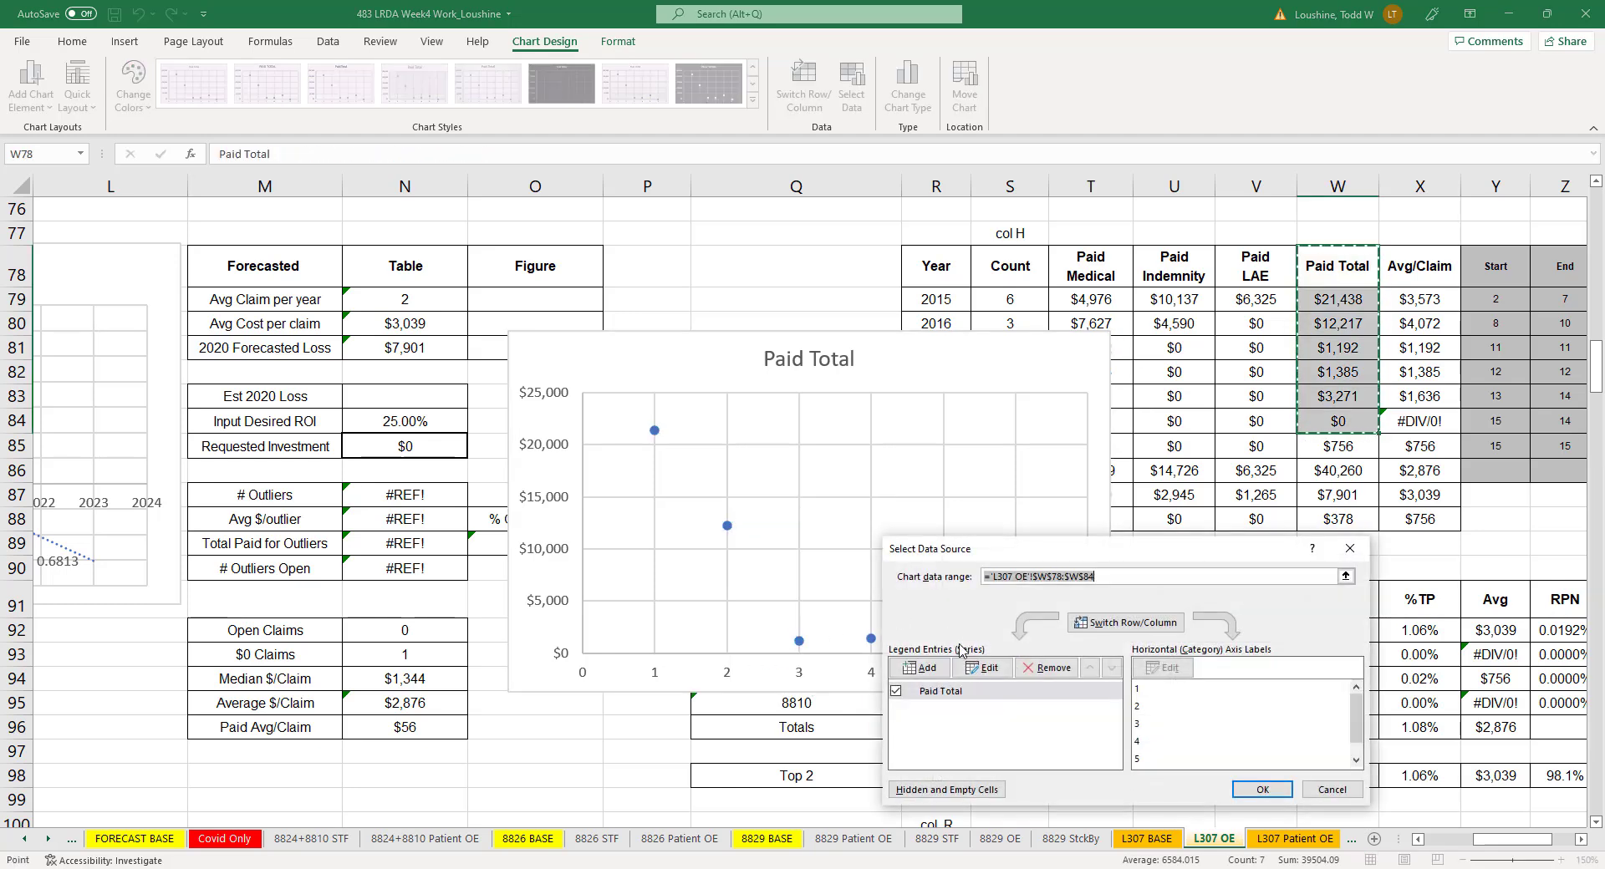
pyautogui.click(969, 663)
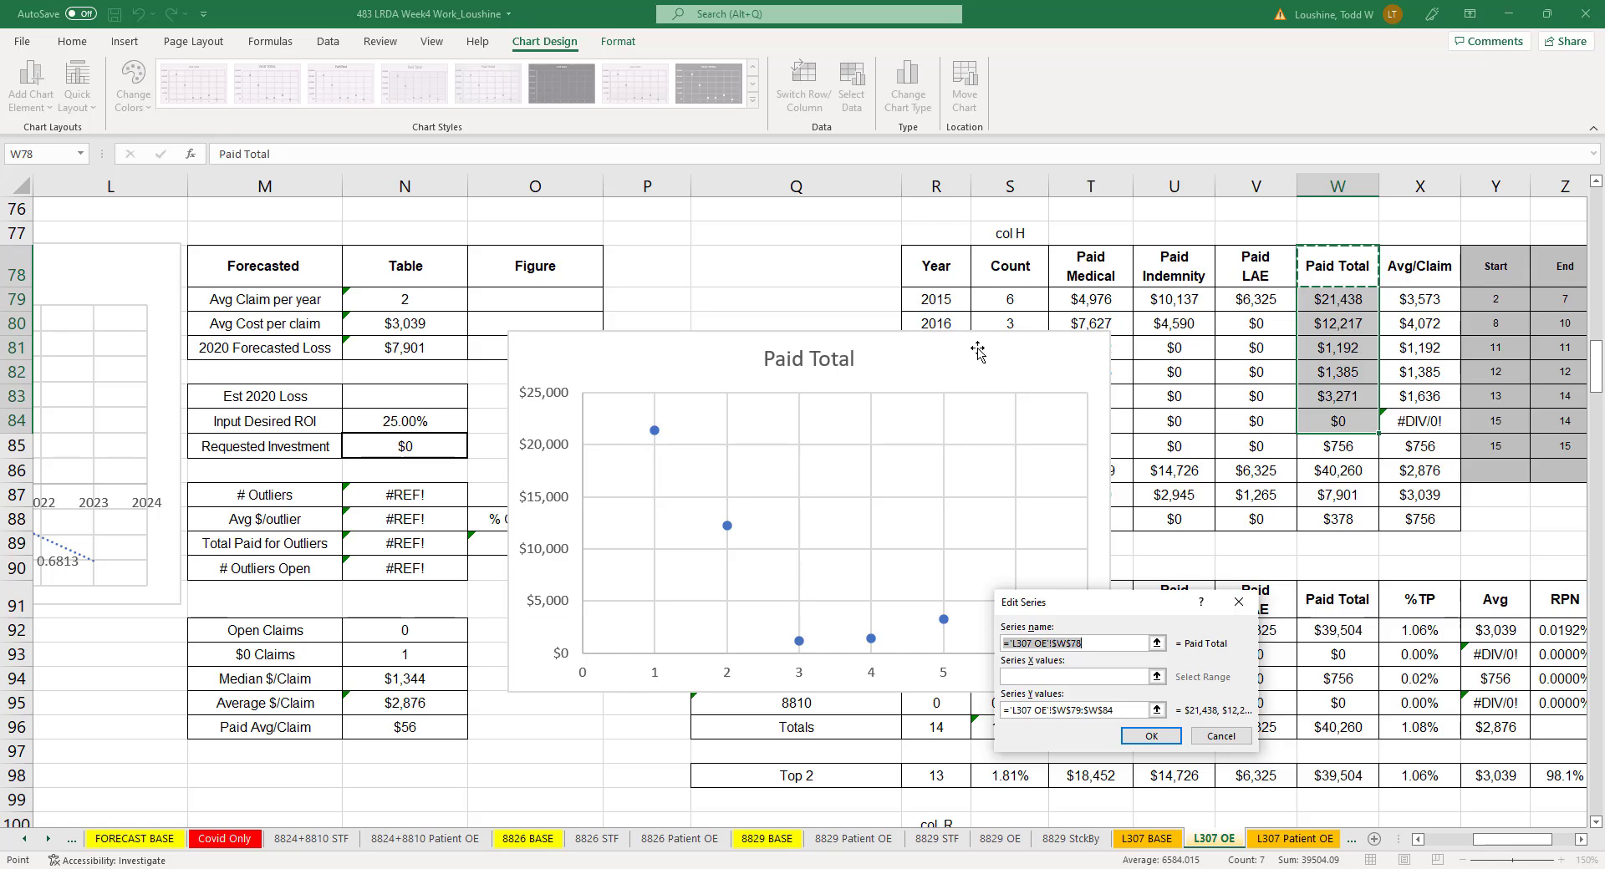
pyautogui.click(1220, 736)
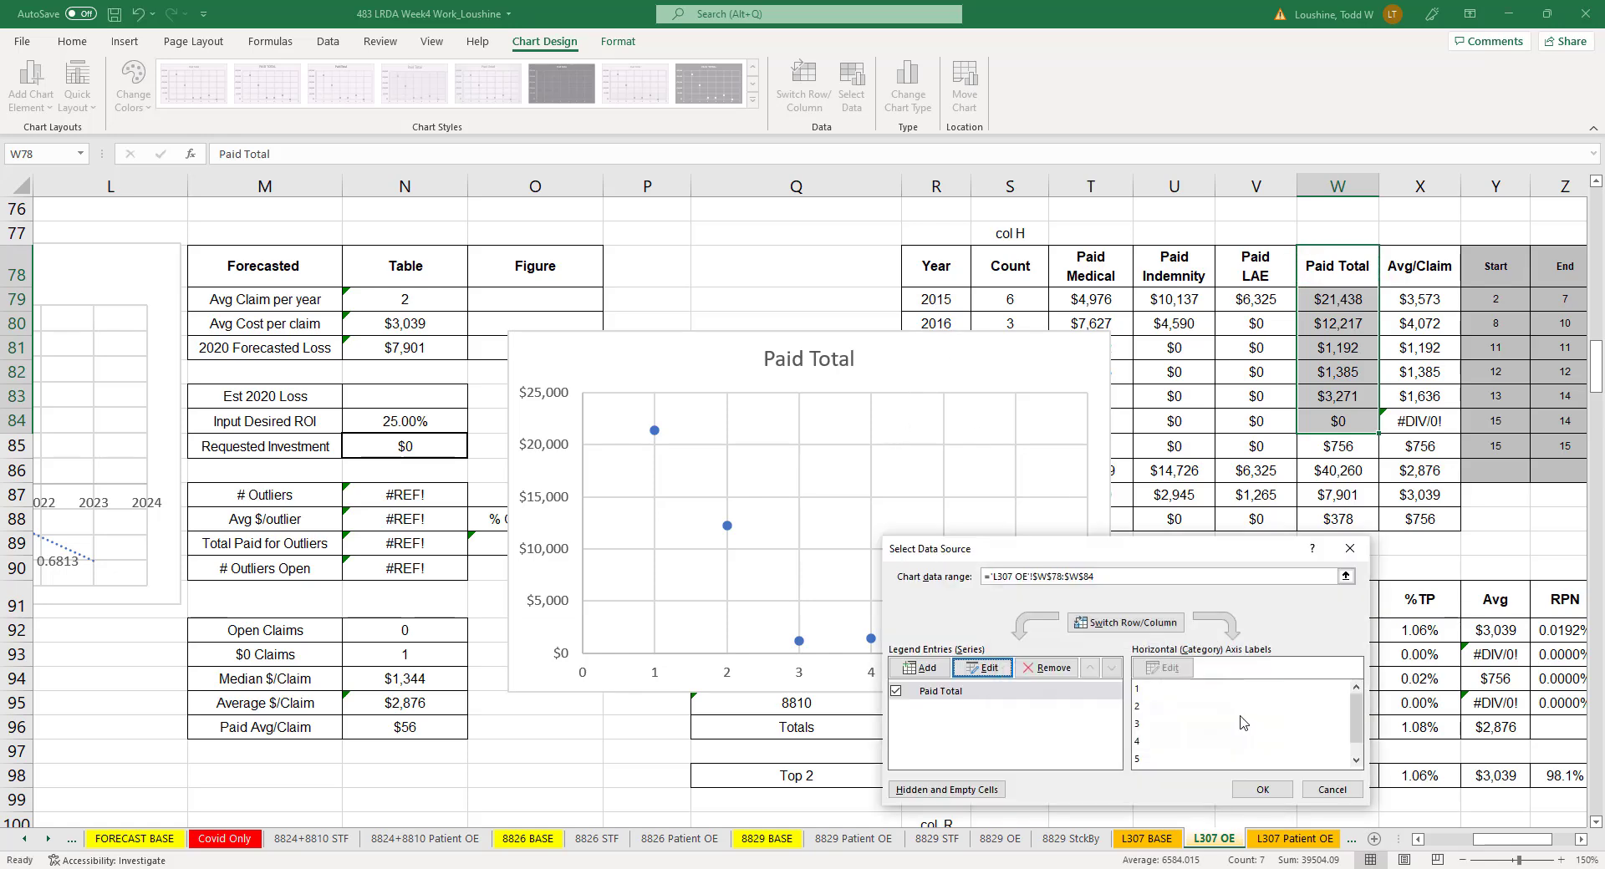
pyautogui.click(1349, 549)
# - Move the Paid Total chart clear of the yearly table and set its series X values to the years in R79:R84
pyautogui.moveTo(1021, 359); pyautogui.dragTo(978, 525)
pyautogui.click(786, 651)
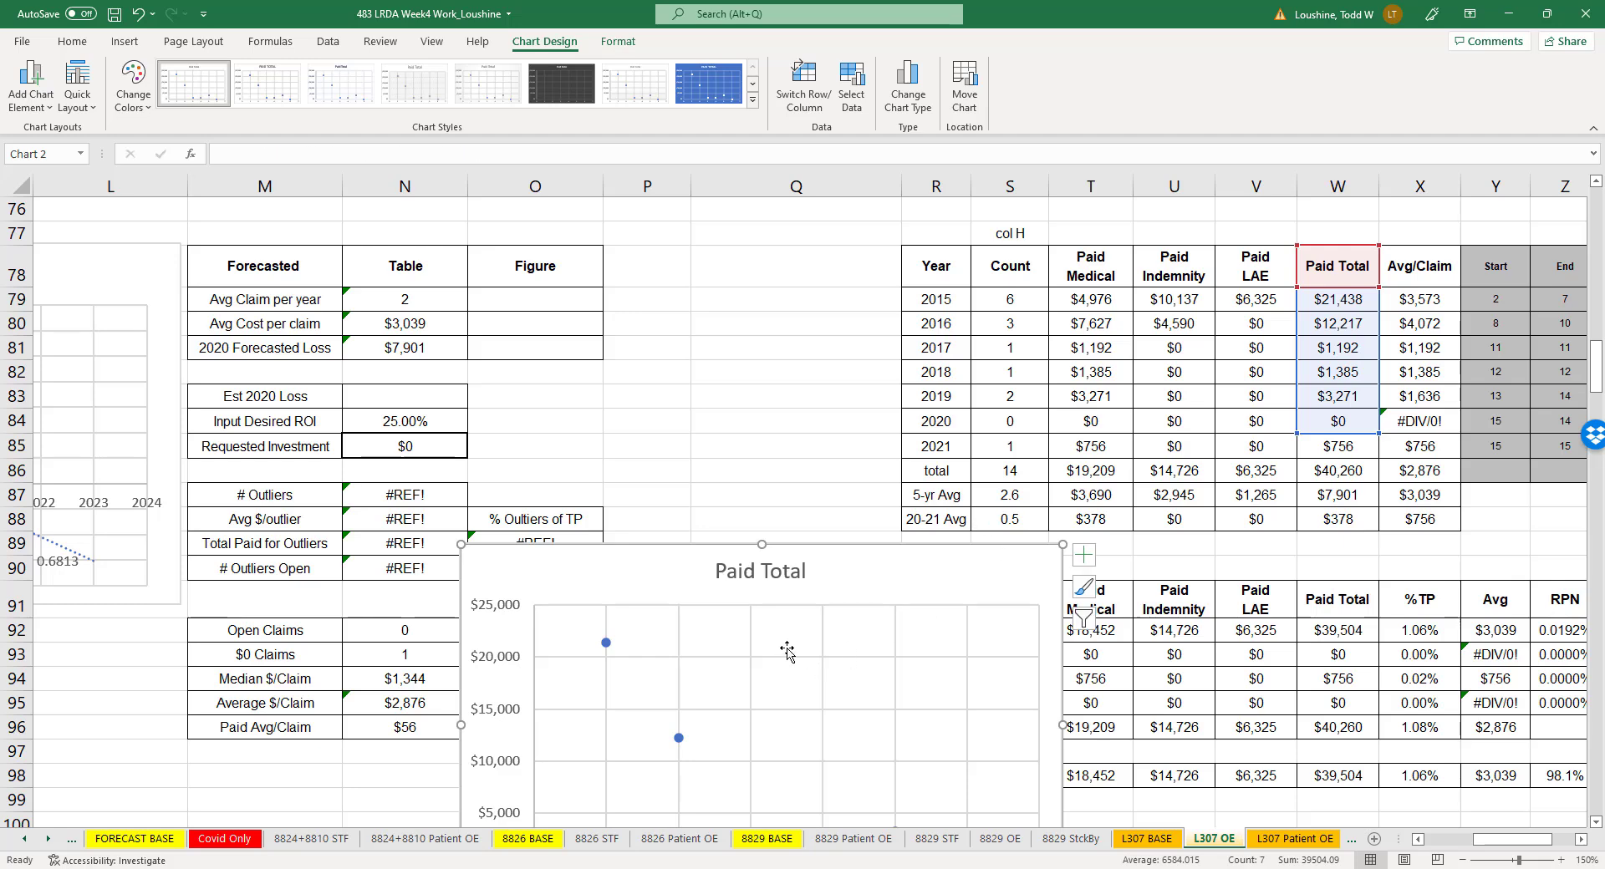
pyautogui.rightClick(606, 652)
pyautogui.click(665, 734)
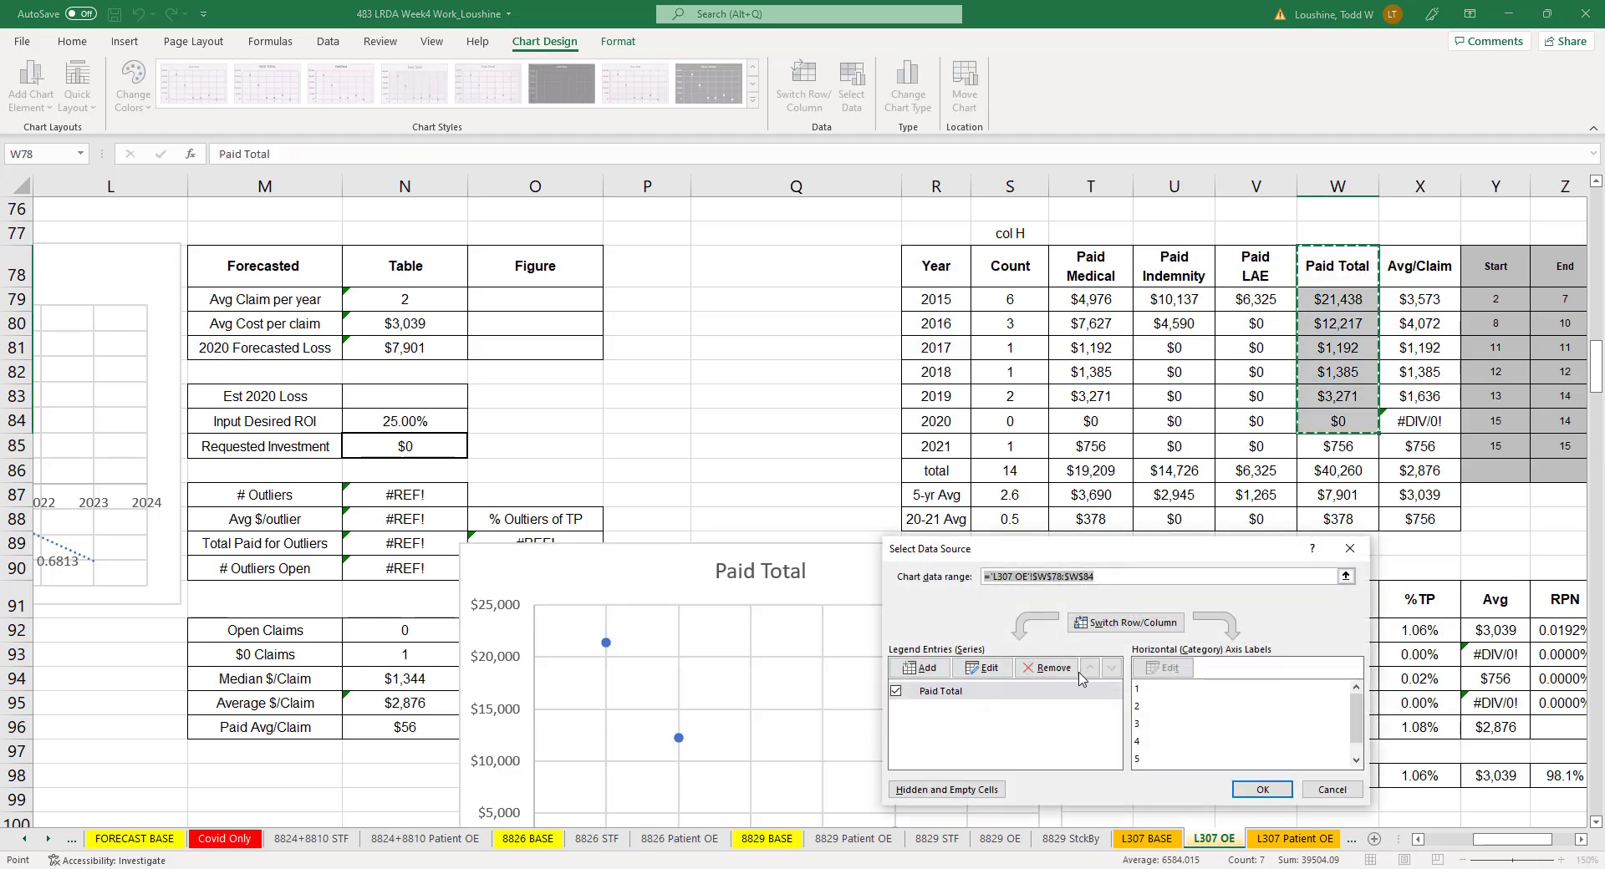
pyautogui.click(984, 667)
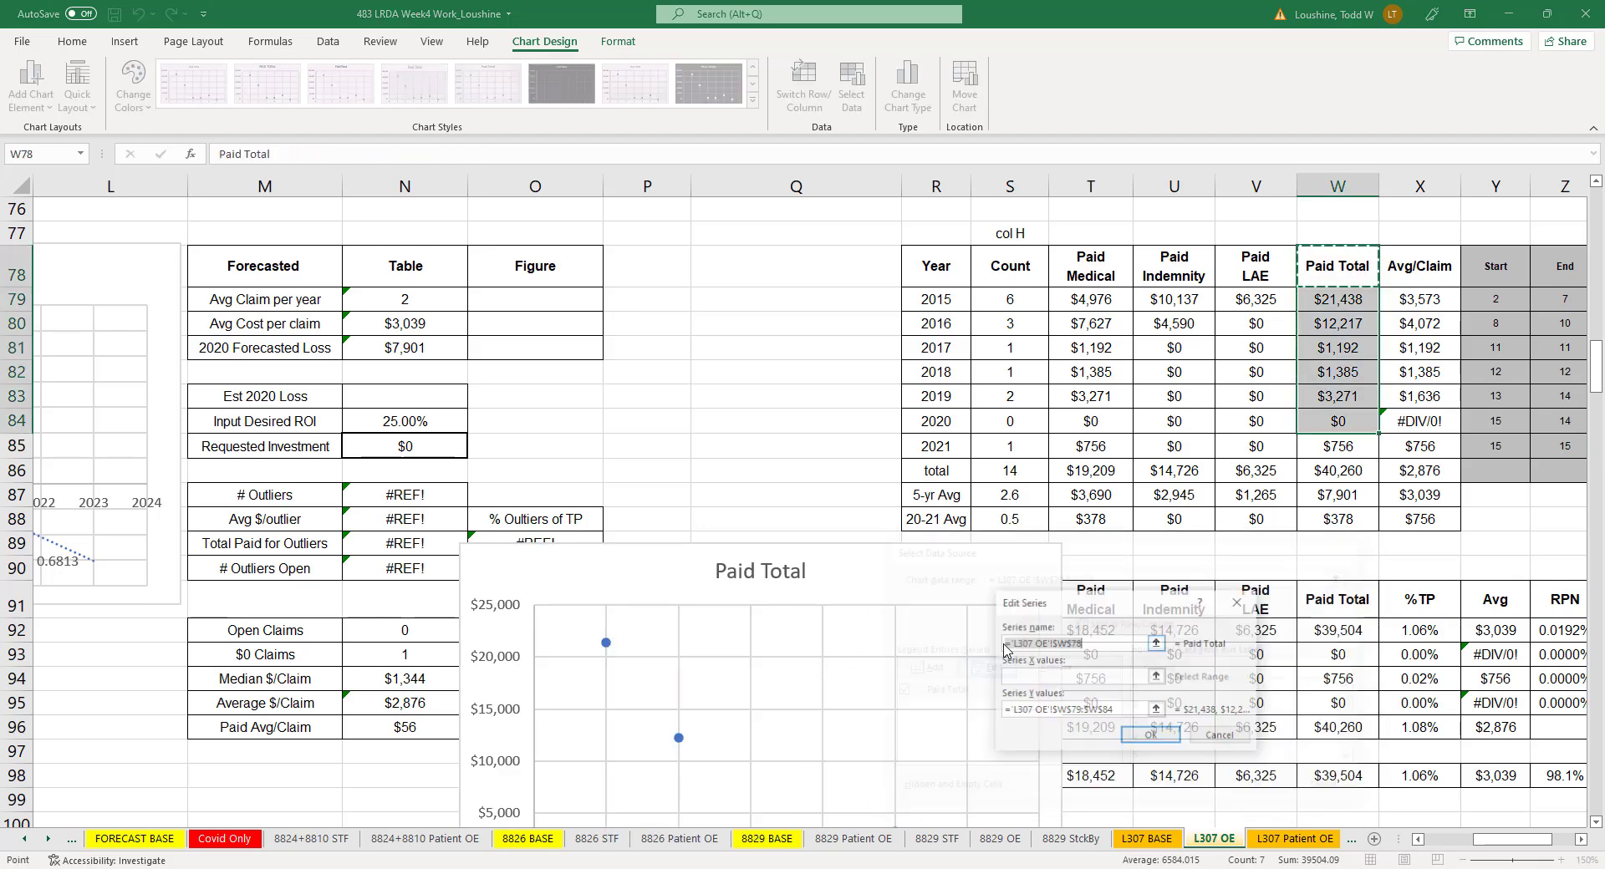
pyautogui.click(1157, 676)
pyautogui.moveTo(951, 300); pyautogui.dragTo(979, 421)
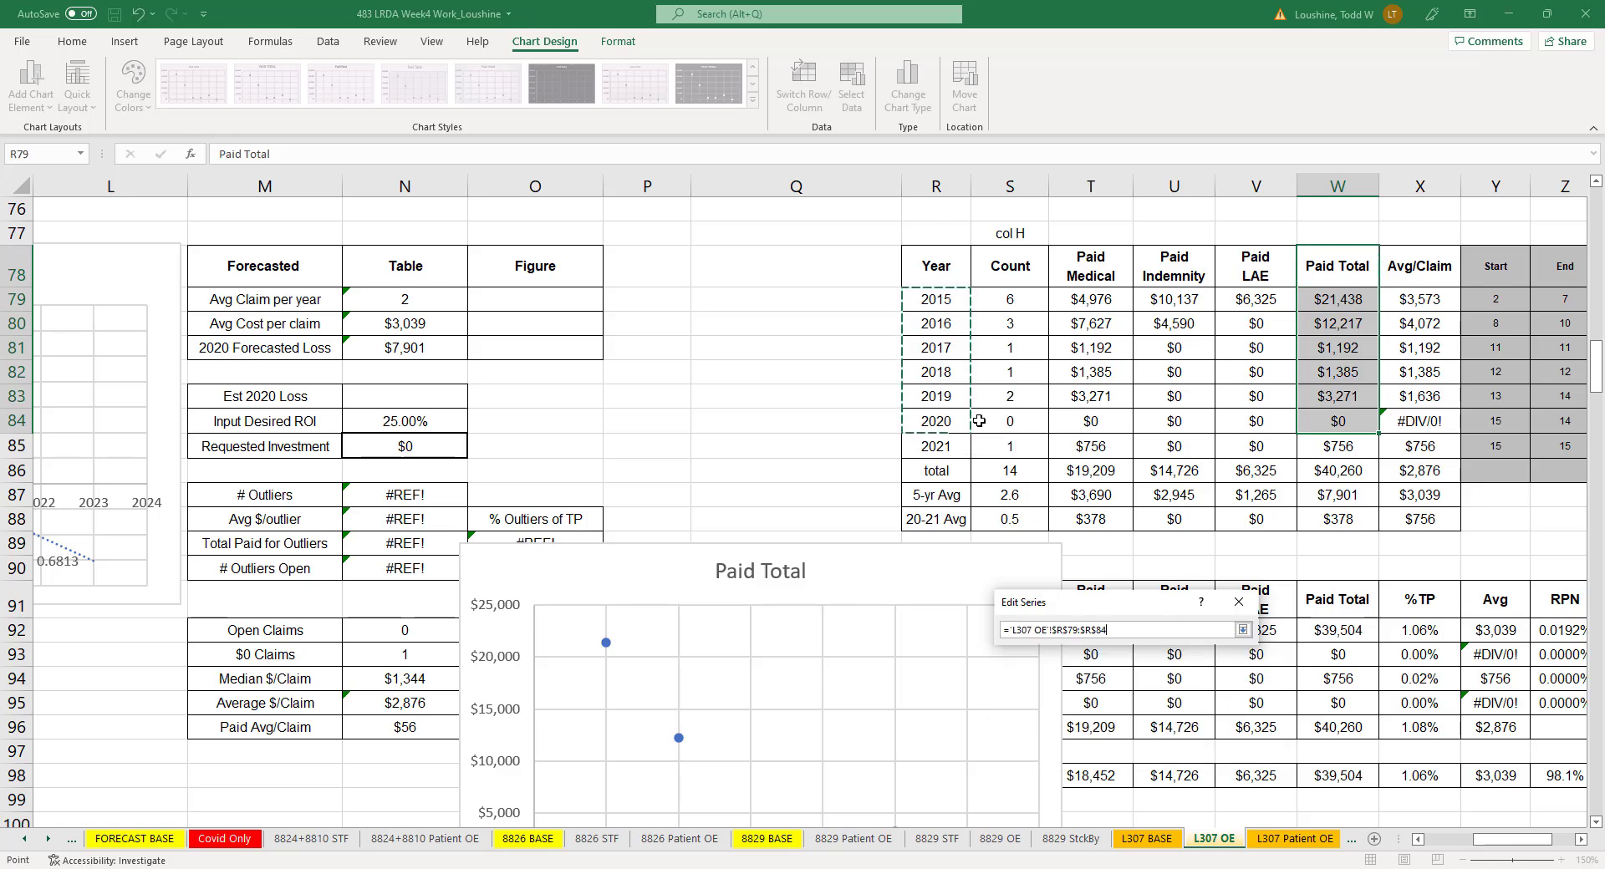
pyautogui.click(1242, 630)
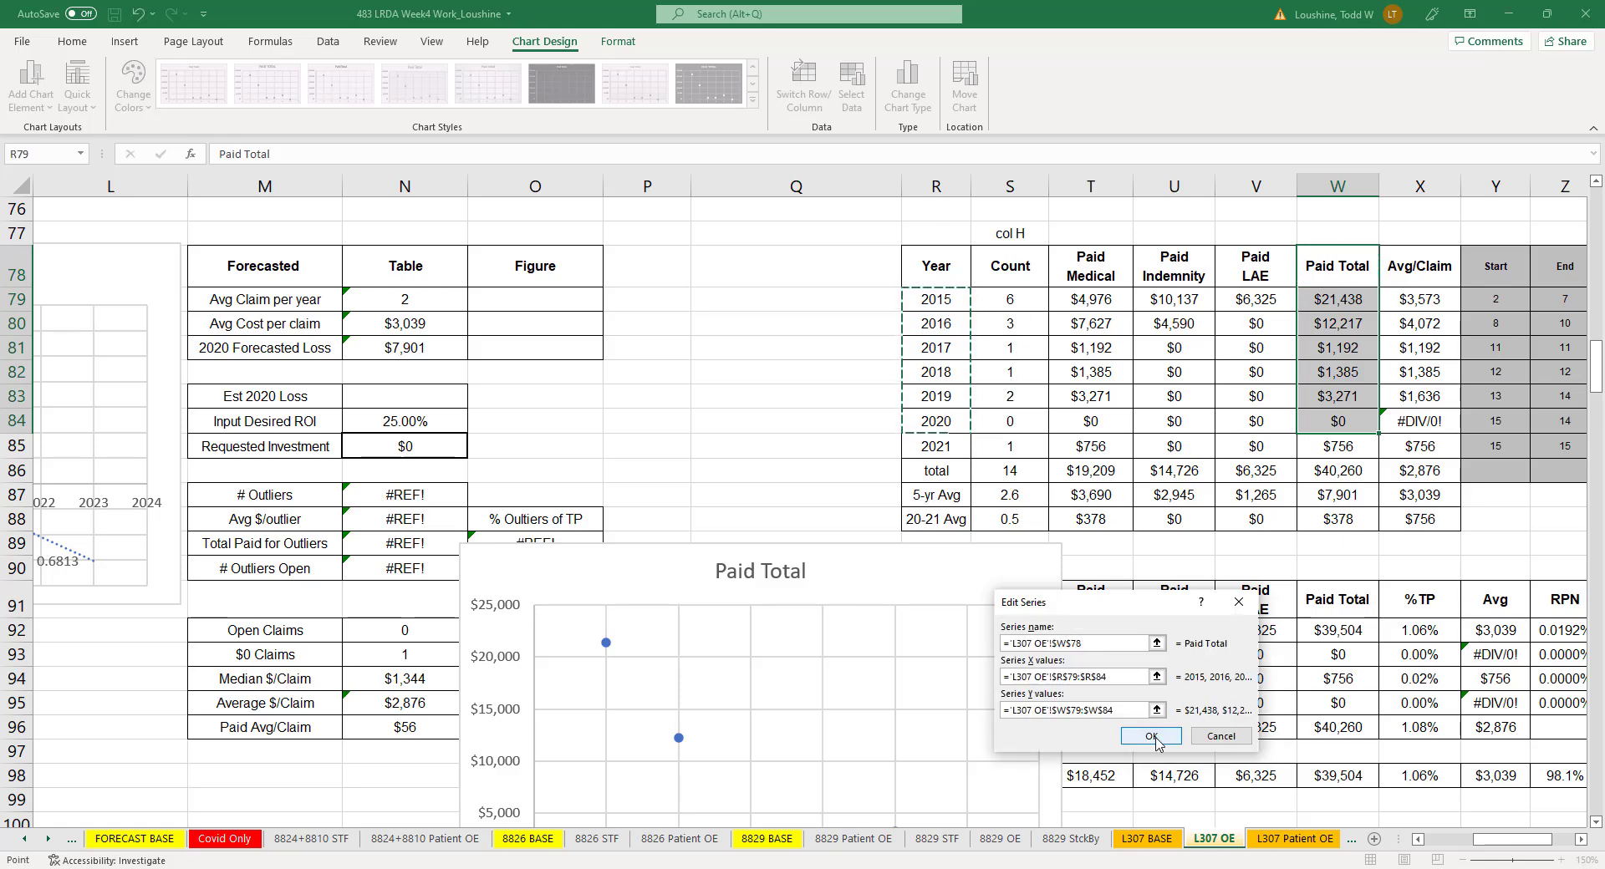
pyautogui.click(1151, 736)
pyautogui.click(1261, 794)
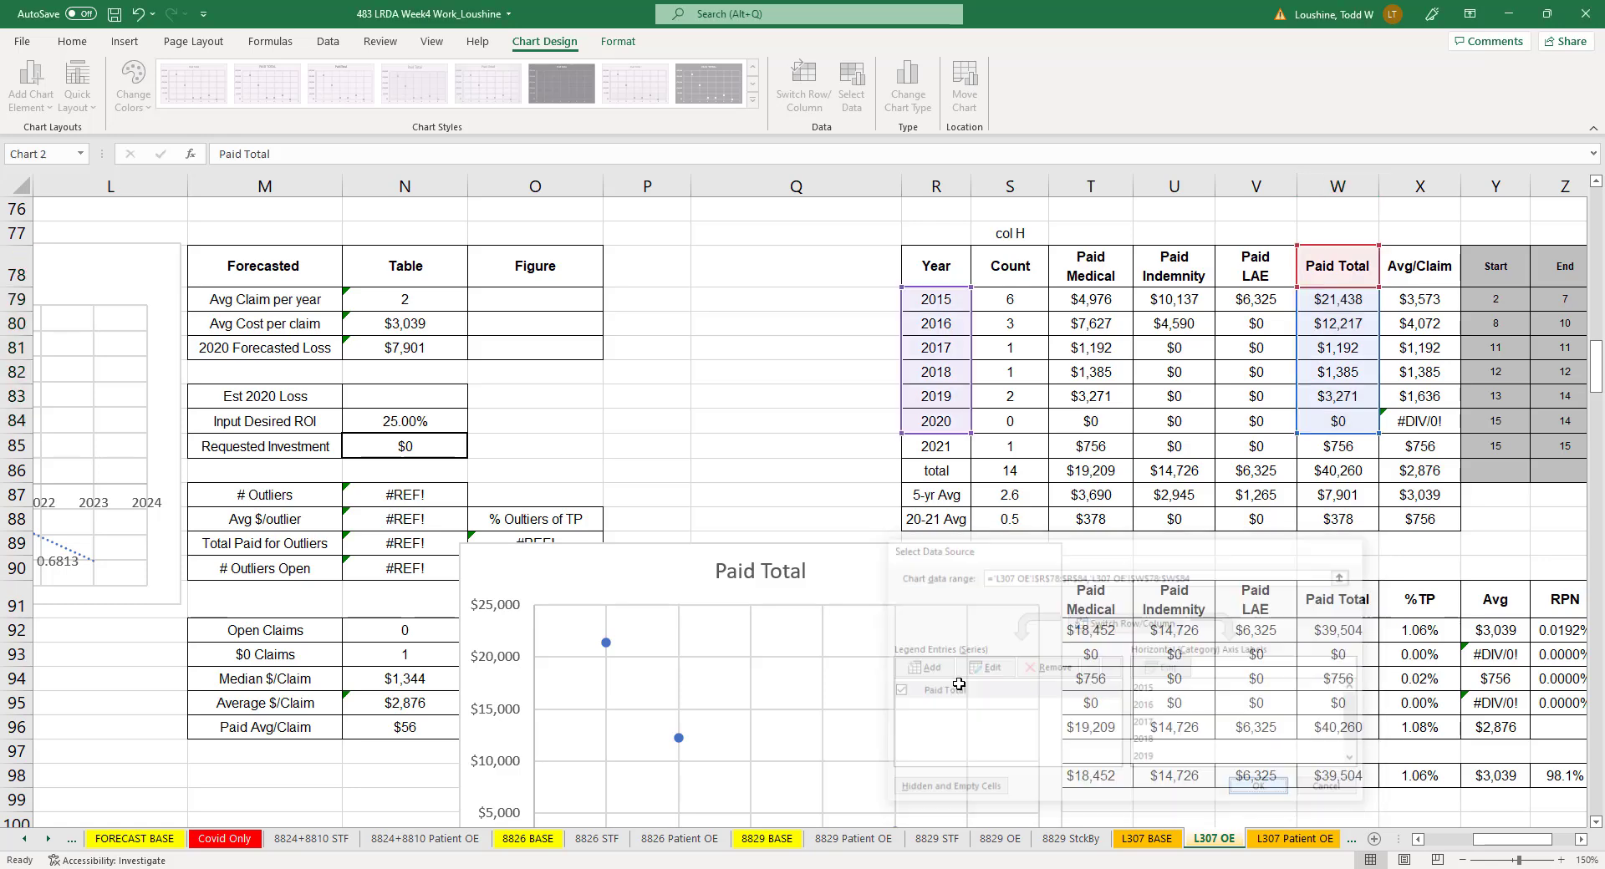
# - Add a linear trendline to the Paid Total chart, forecast 3 periods forward, with its R-squared value displayed
pyautogui.rightClick(677, 739)
pyautogui.click(727, 690)
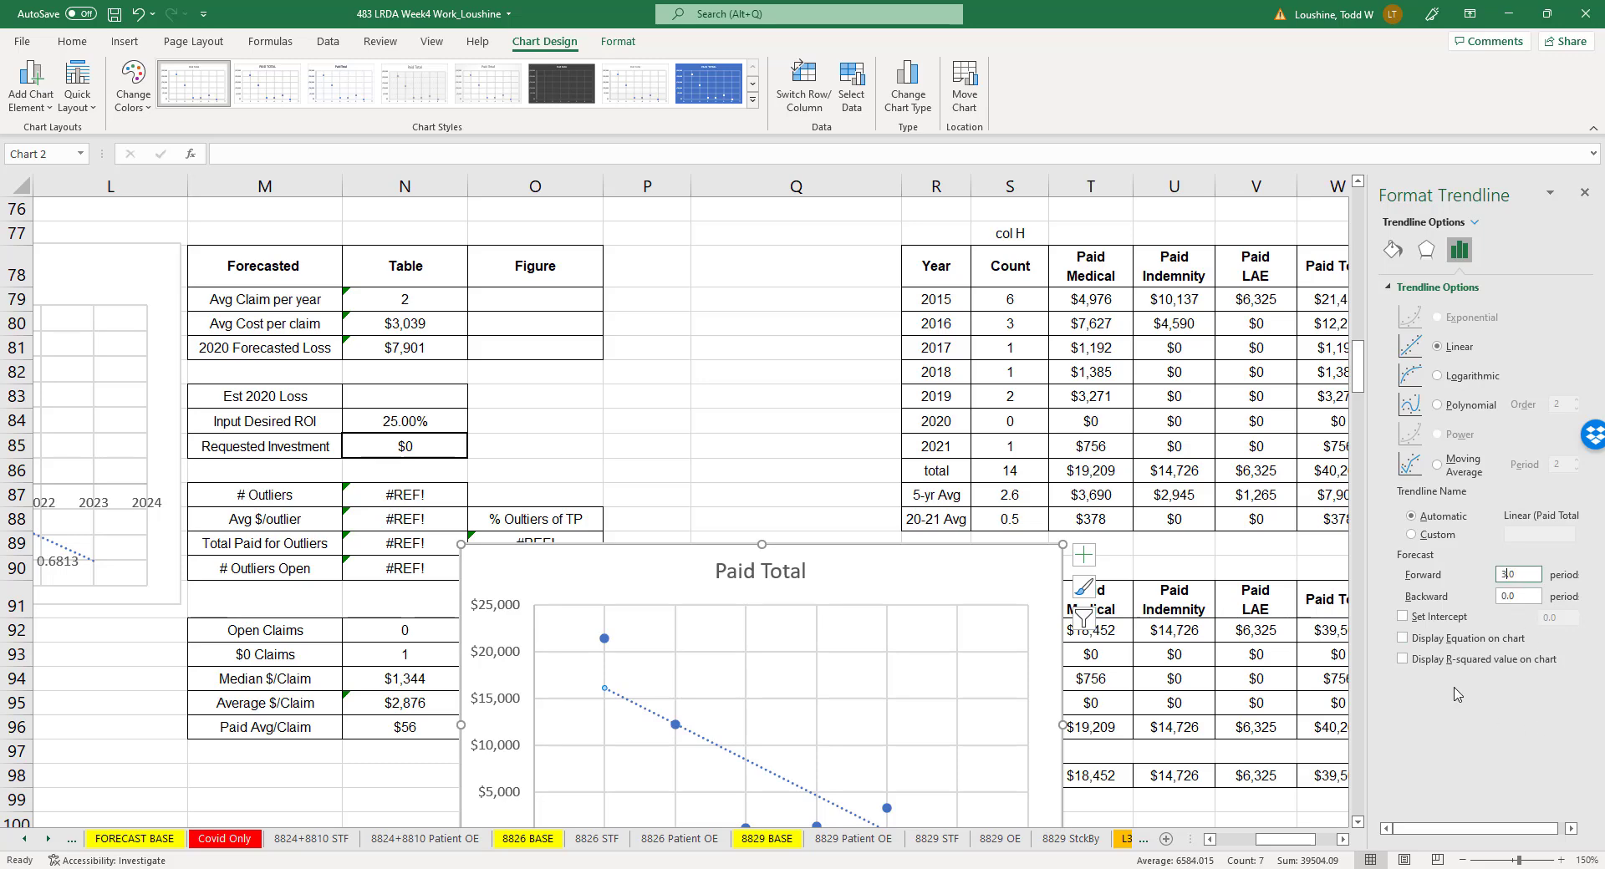
pyautogui.click(1403, 659)
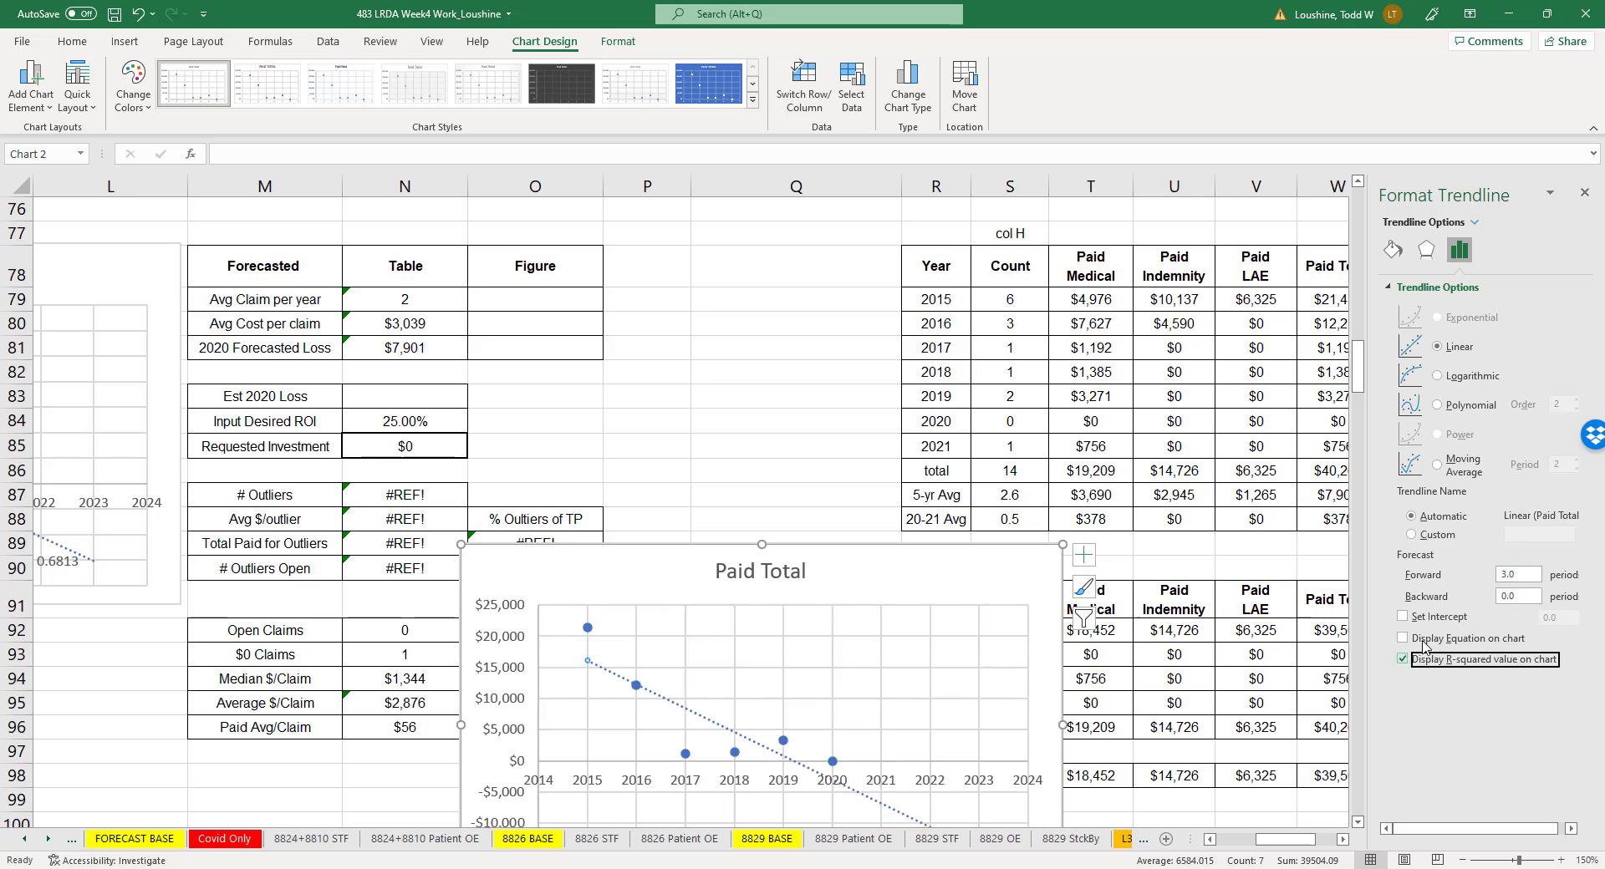
pyautogui.click(1584, 192)
pyautogui.click(790, 348)
# - Place the Paid Total chart directly below the Count chart, beside the forecast and claim summary tables
pyautogui.scroll(-3, 799, 363)
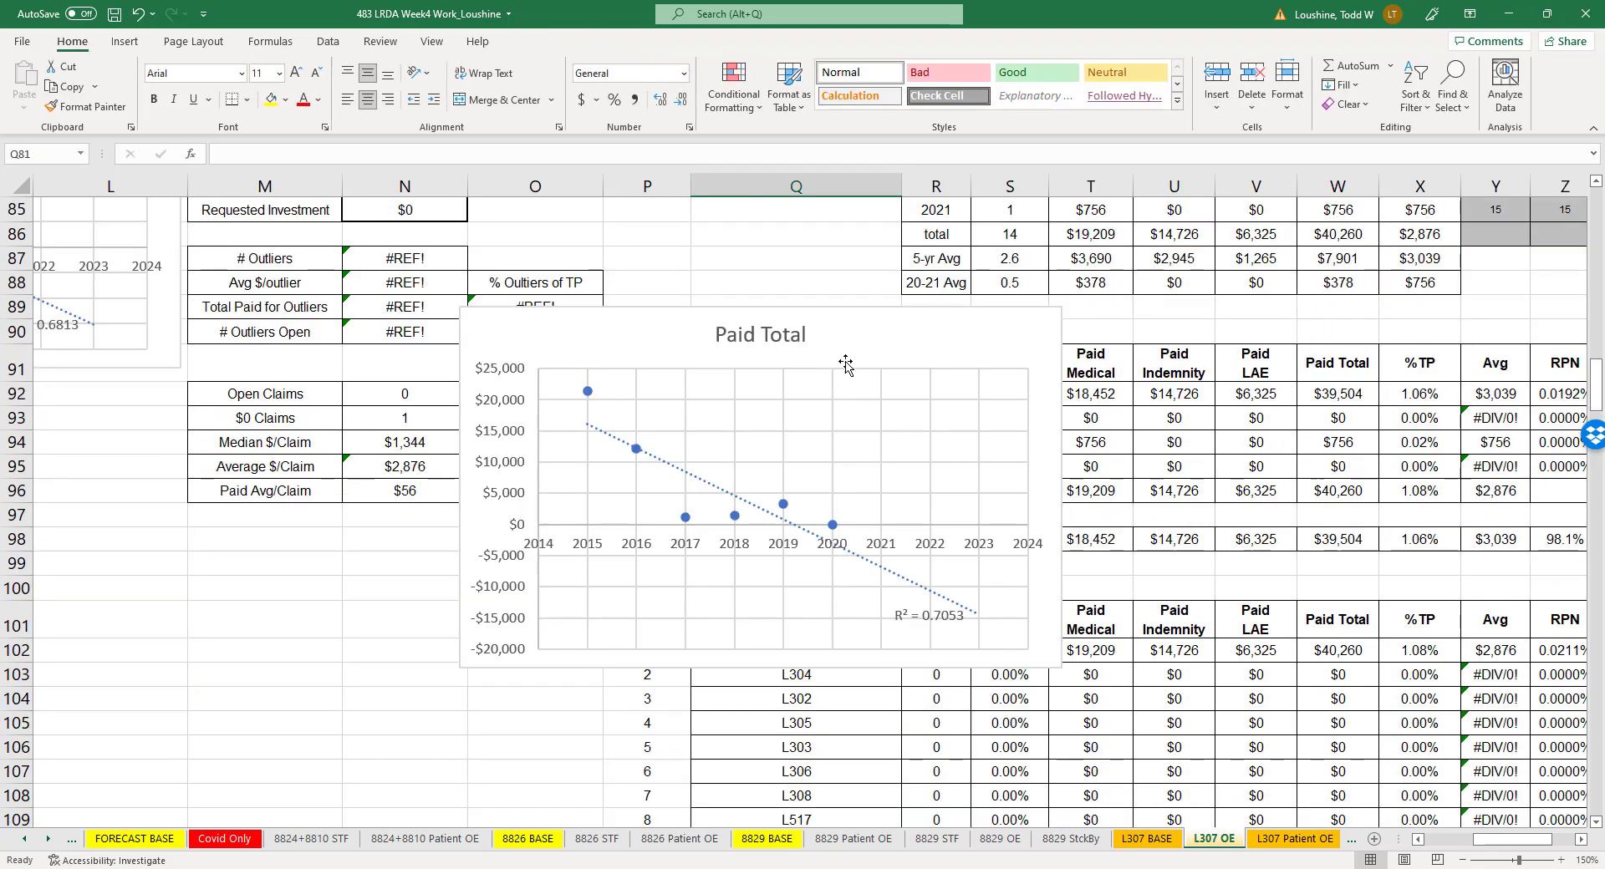
pyautogui.moveTo(845, 363); pyautogui.dragTo(8, 457)
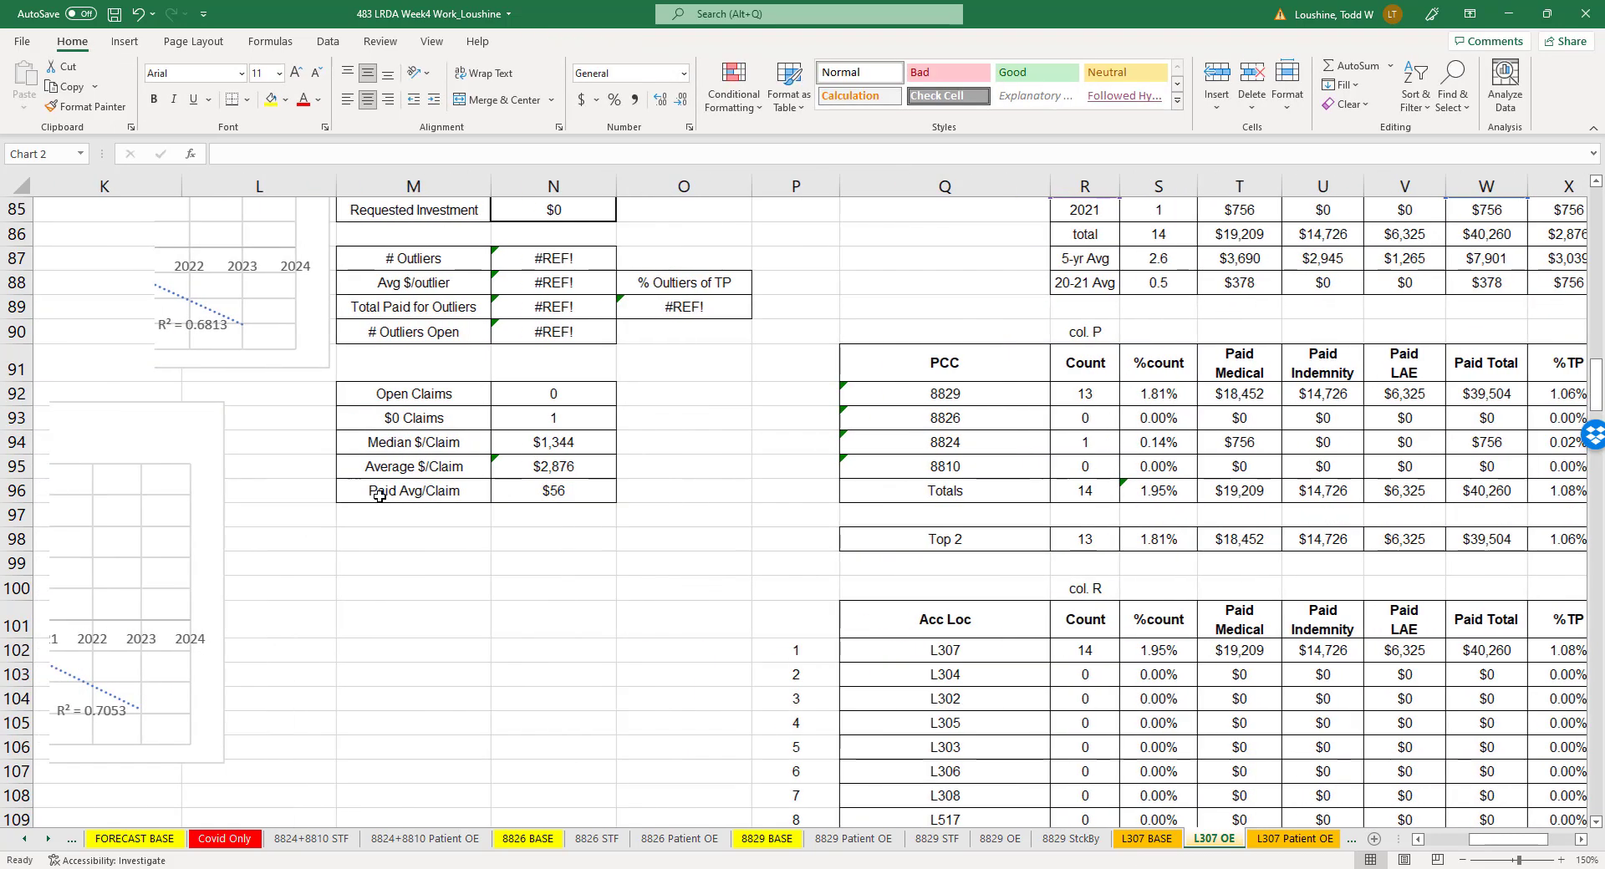
pyautogui.moveTo(192, 424); pyautogui.dragTo(609, 402)
pyautogui.click(949, 517)
# - Enter 0 as the Est 2020 Loss in N83
pyautogui.scroll(4, 978, 460)
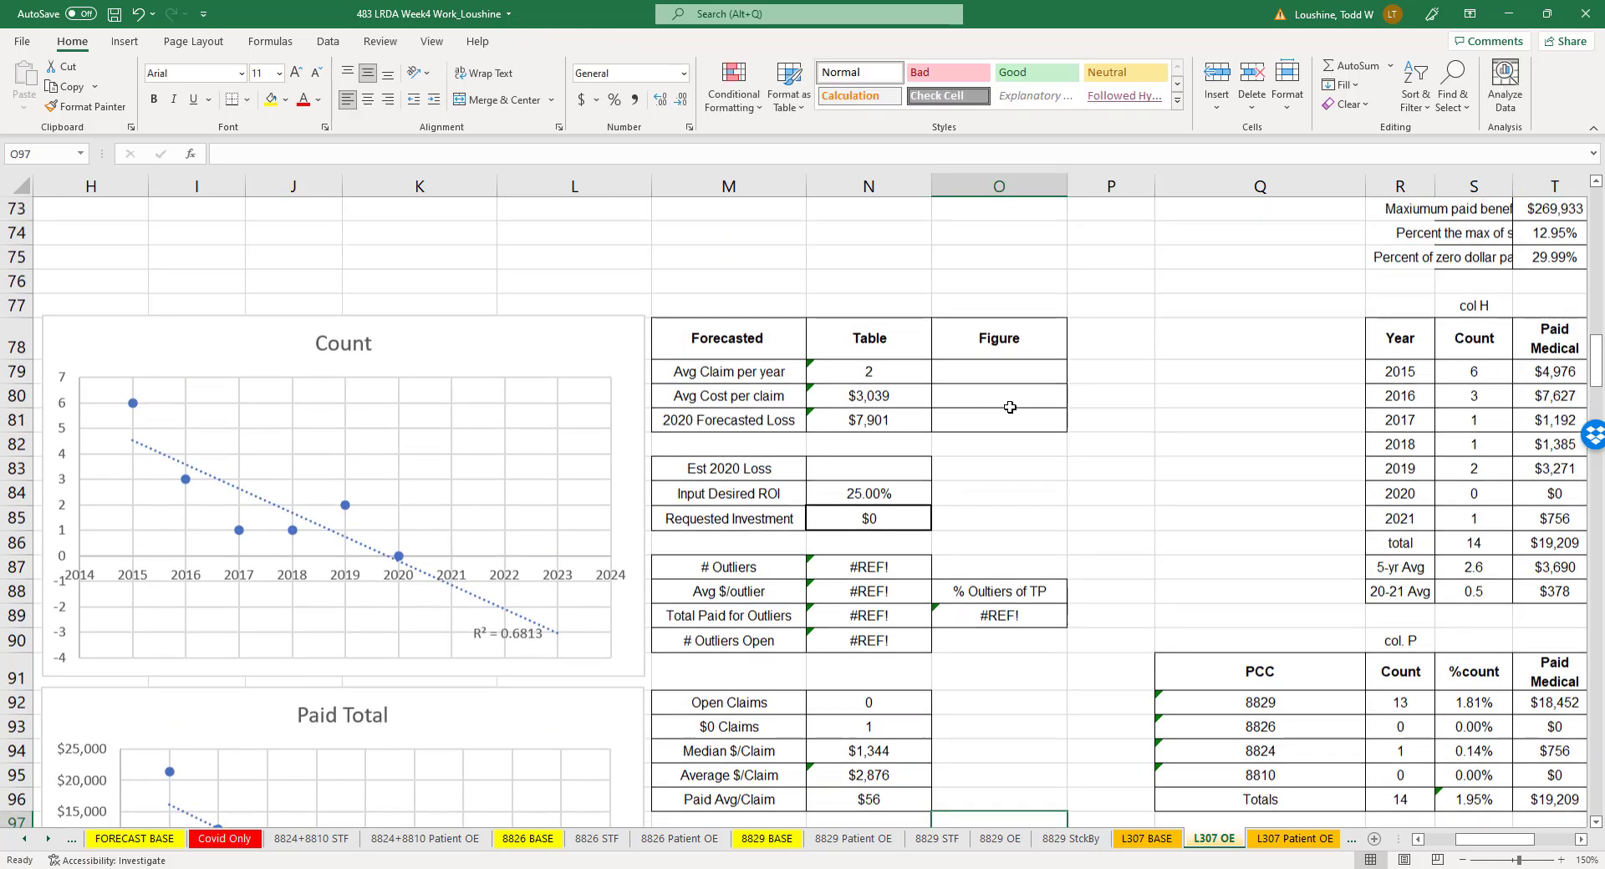
pyautogui.click(913, 464)
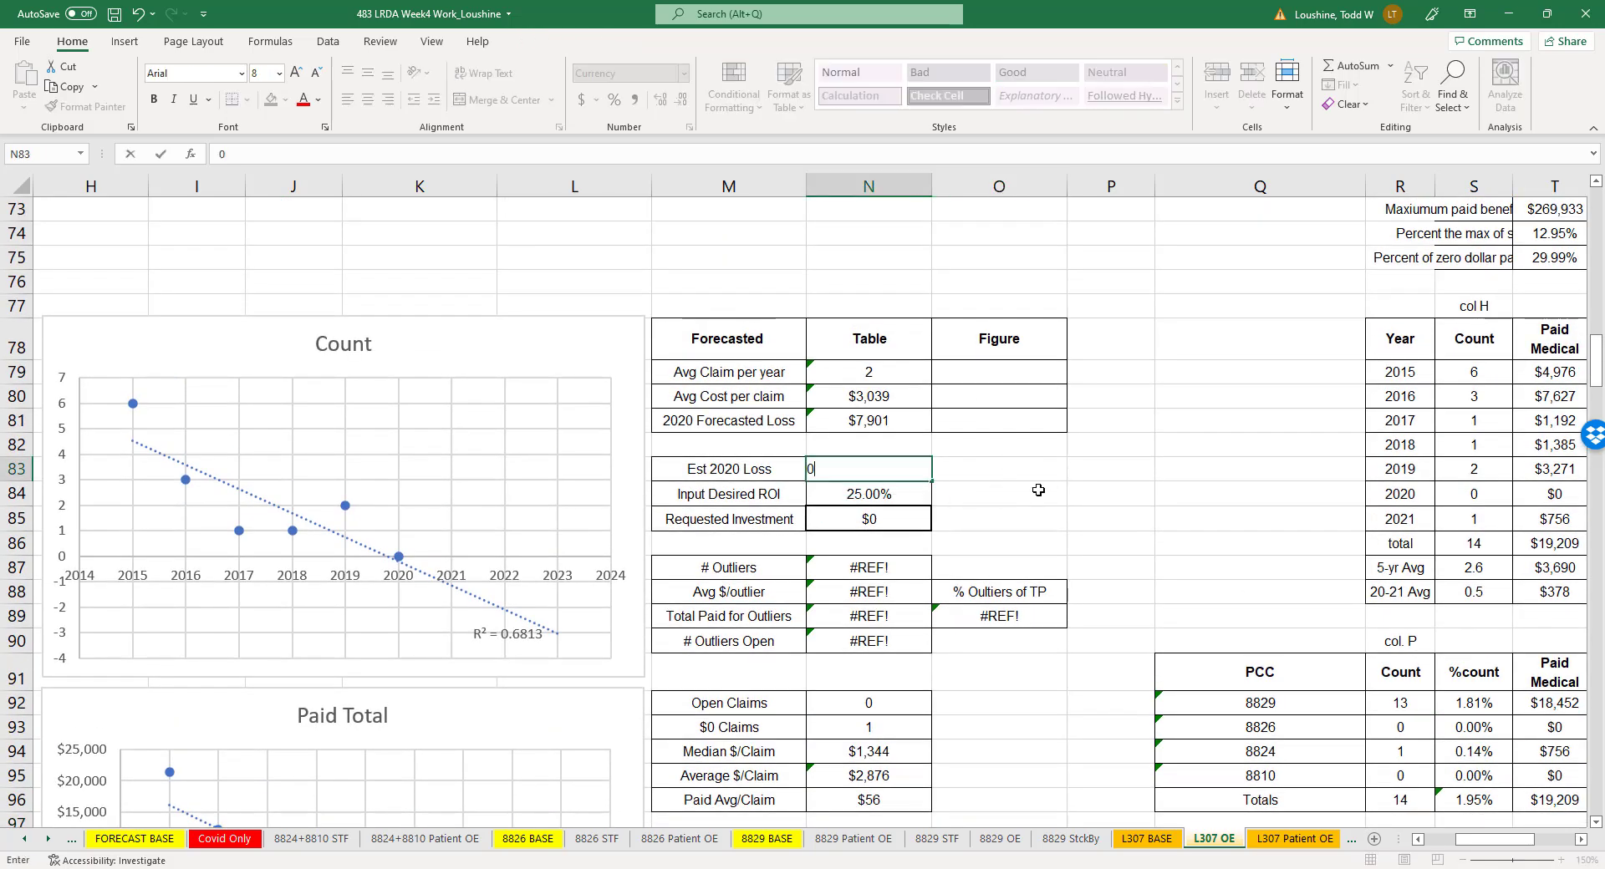
pyautogui.click(1036, 491)
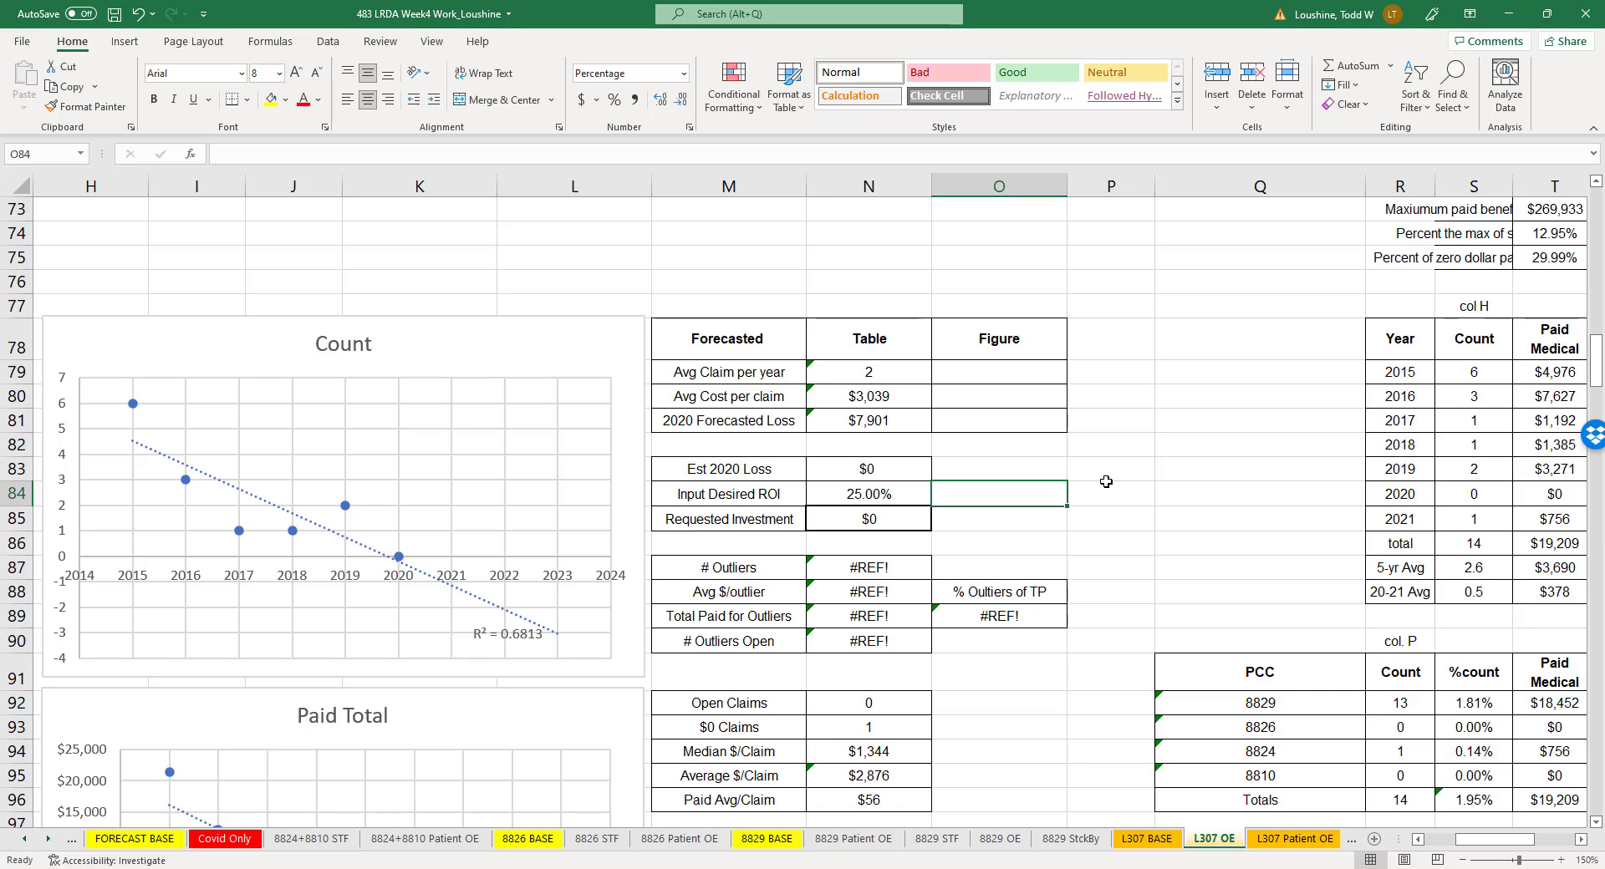
pyautogui.click(1194, 485)
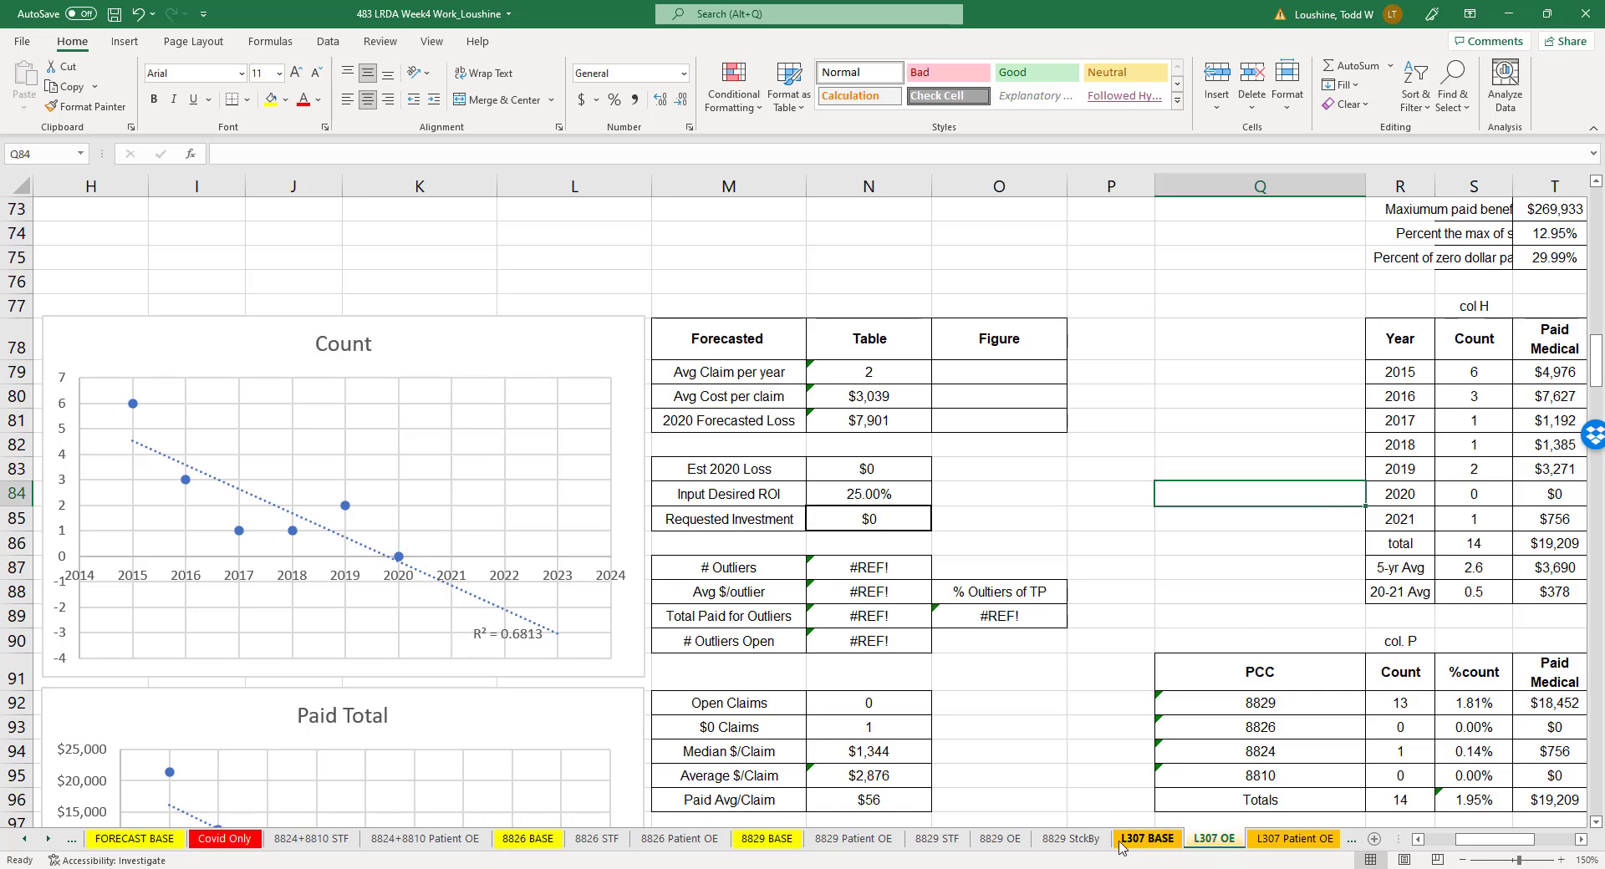
# - Reorder the sheets so that L307 OE comes after L307 Patient OE and before L304 BASE
pyautogui.click(1119, 745)
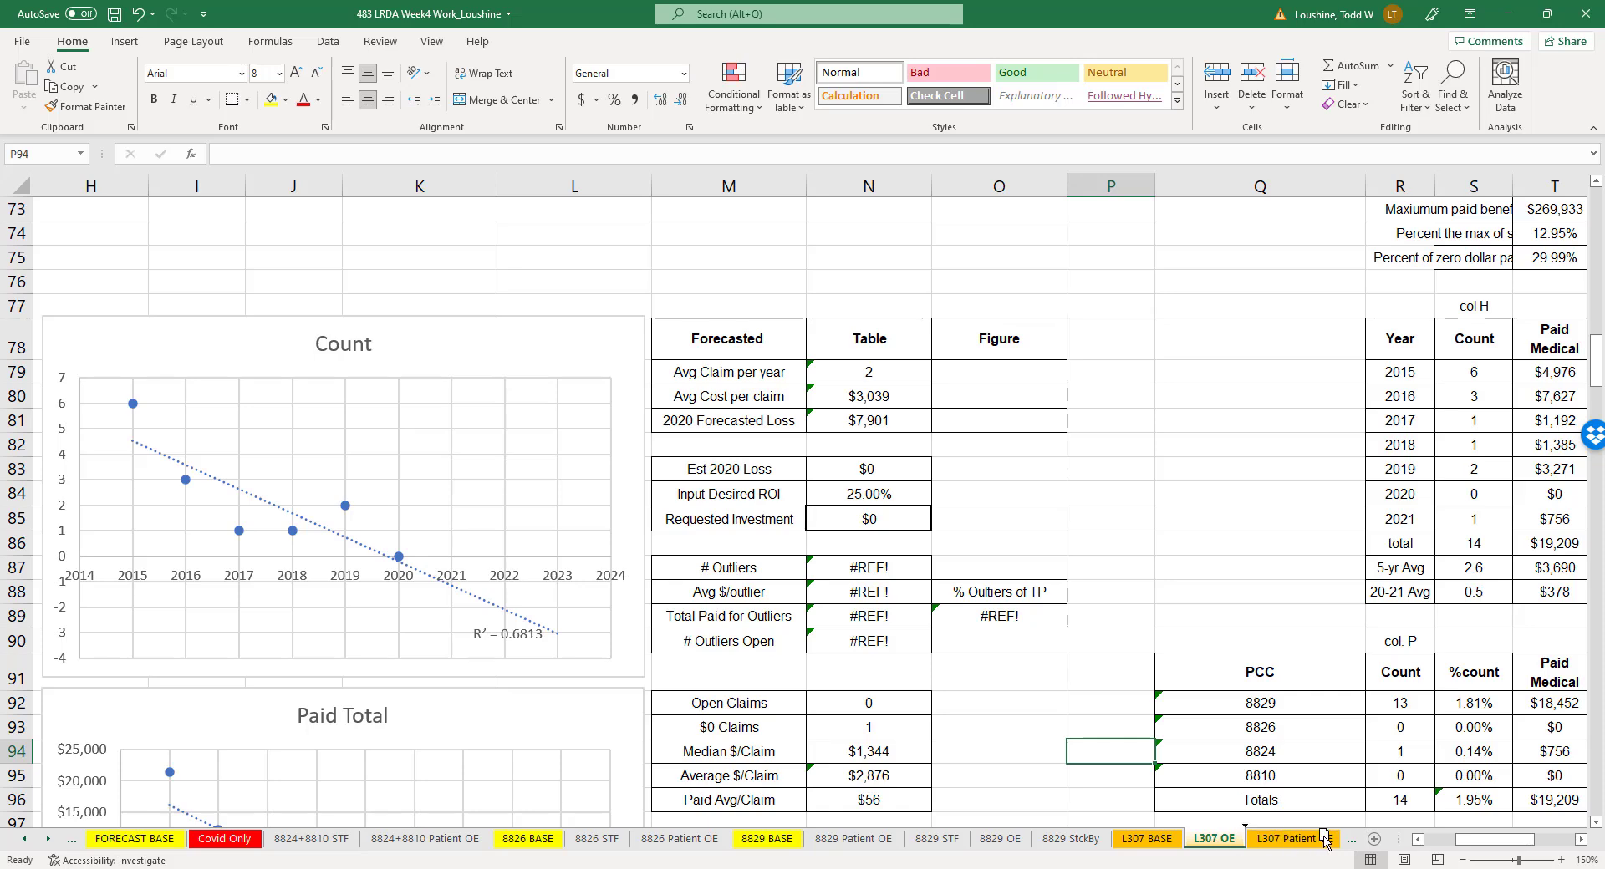
pyautogui.click(1346, 837)
pyautogui.moveTo(1190, 848); pyautogui.dragTo(1201, 868)
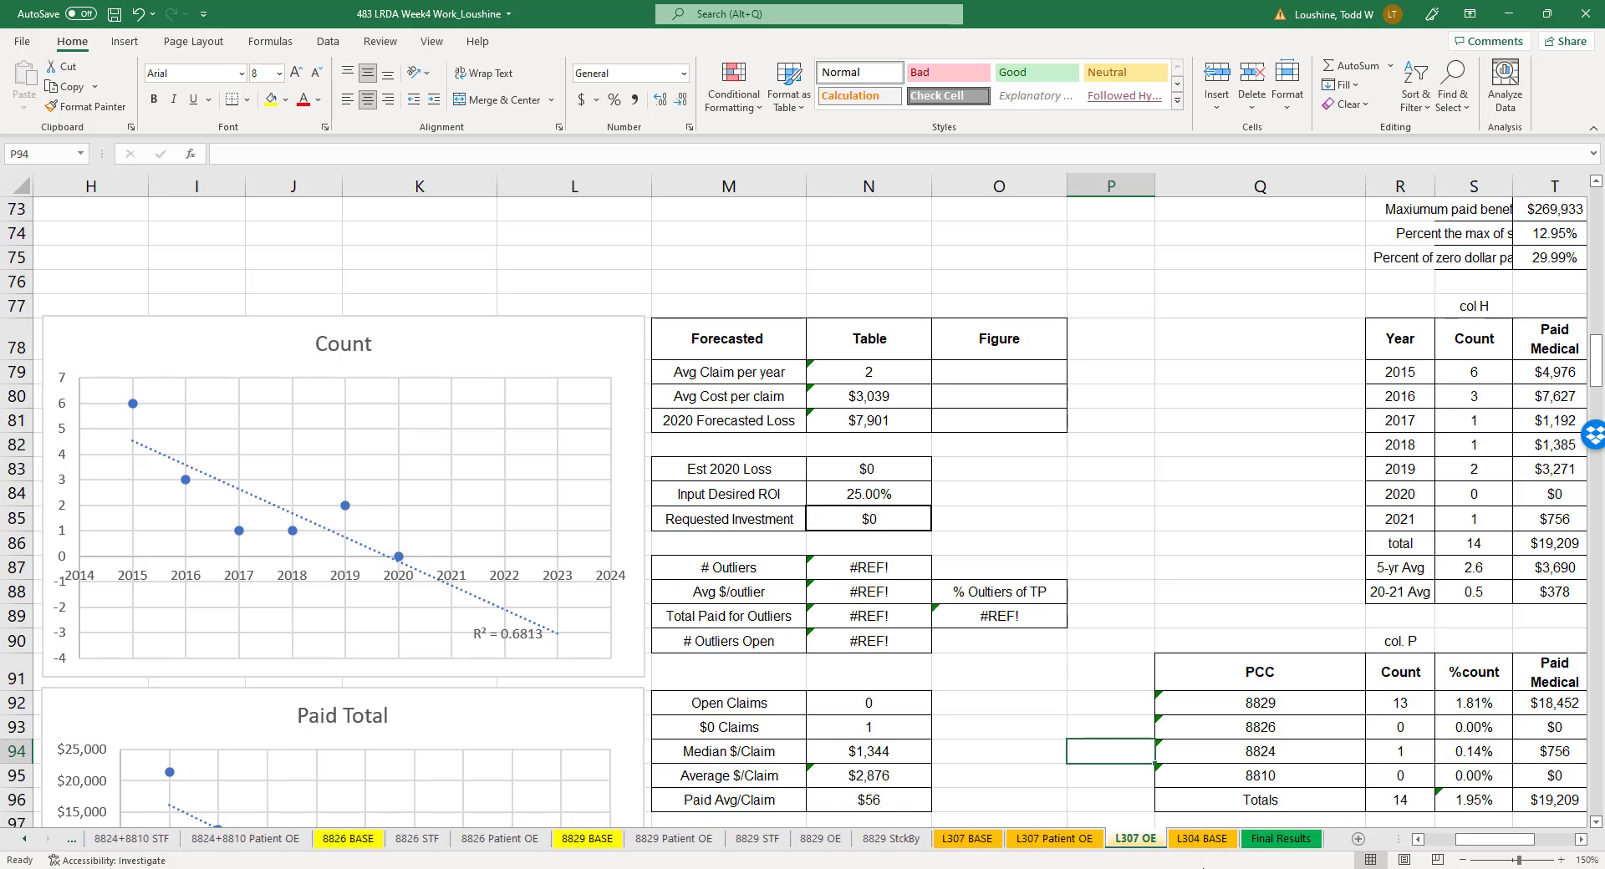
# - Copy the entire L304 BASE sheet, including its claims and cause code tables, and paste it into a new worksheet
pyautogui.click(1200, 839)
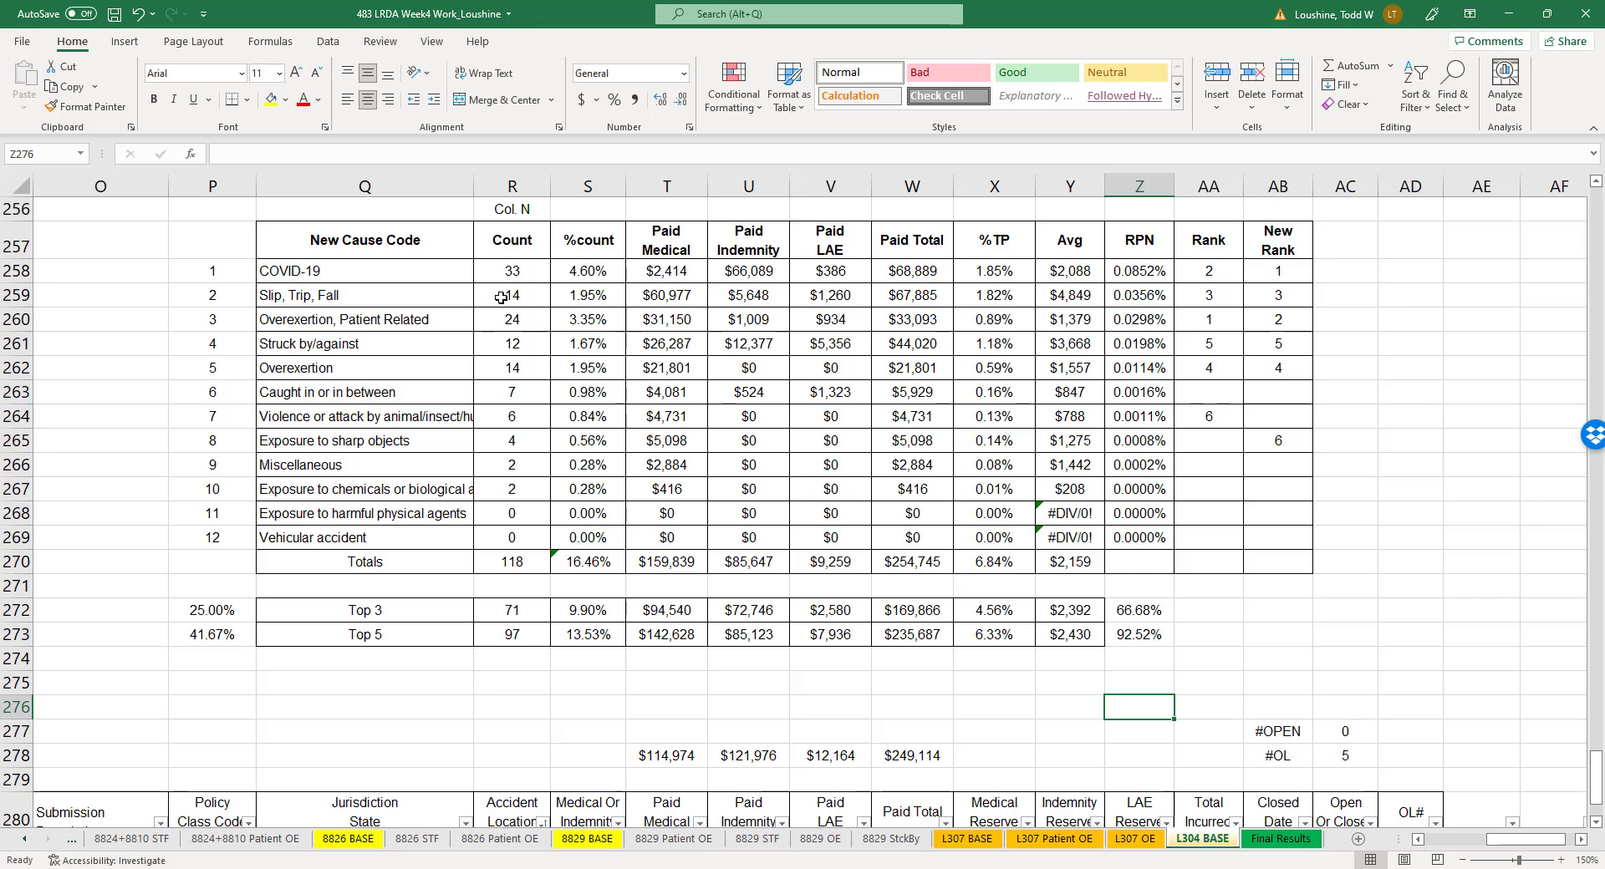
pyautogui.moveTo(361, 297); pyautogui.dragTo(433, 316)
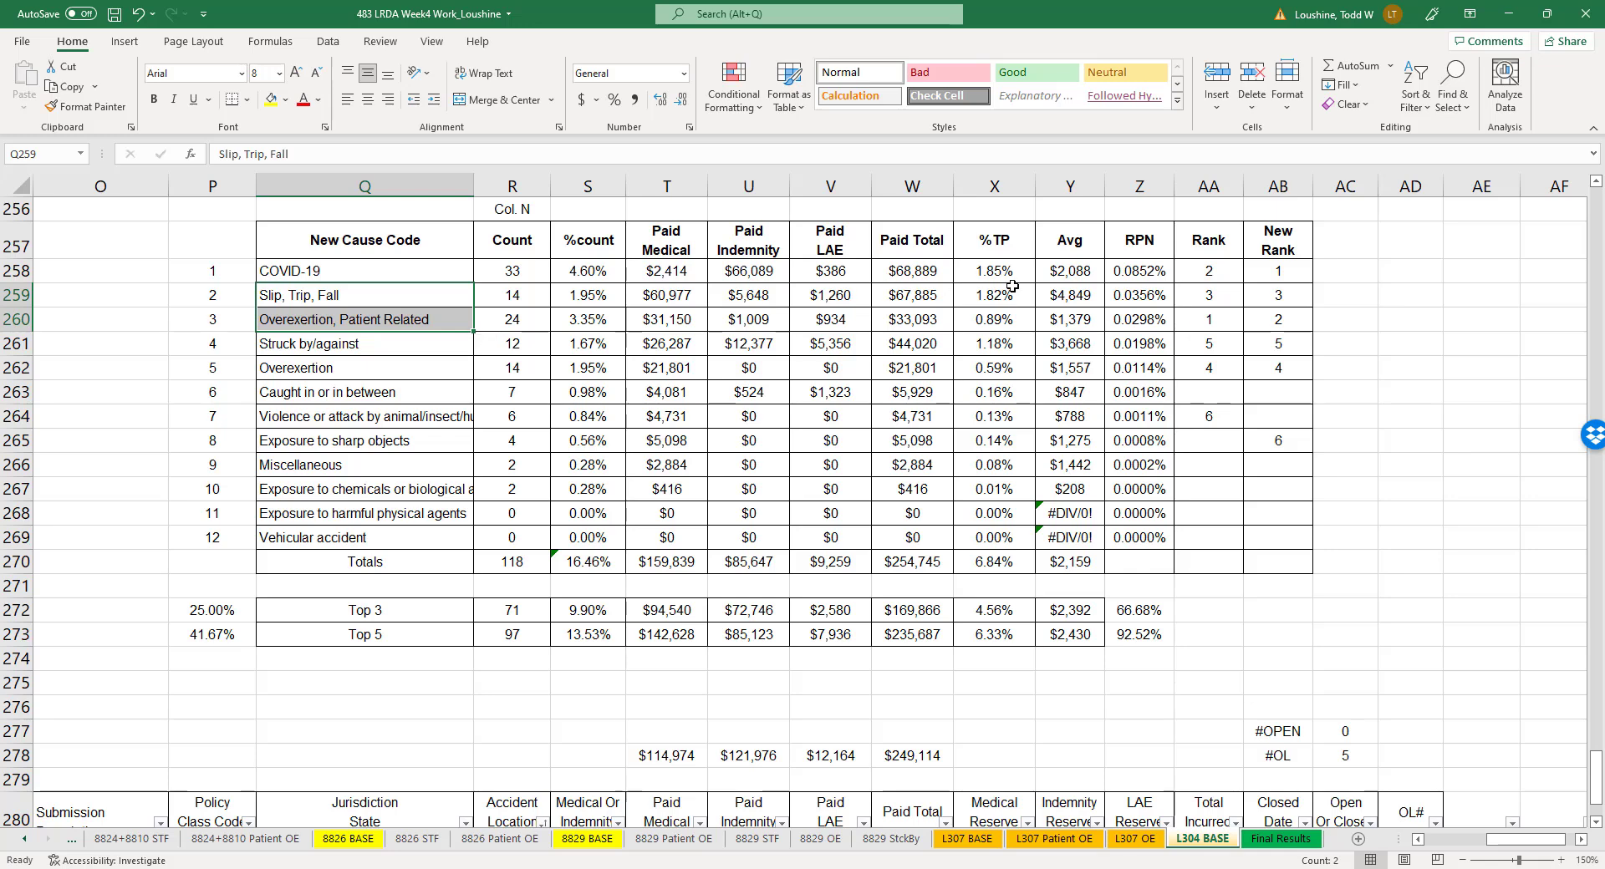
pyautogui.click(383, 290)
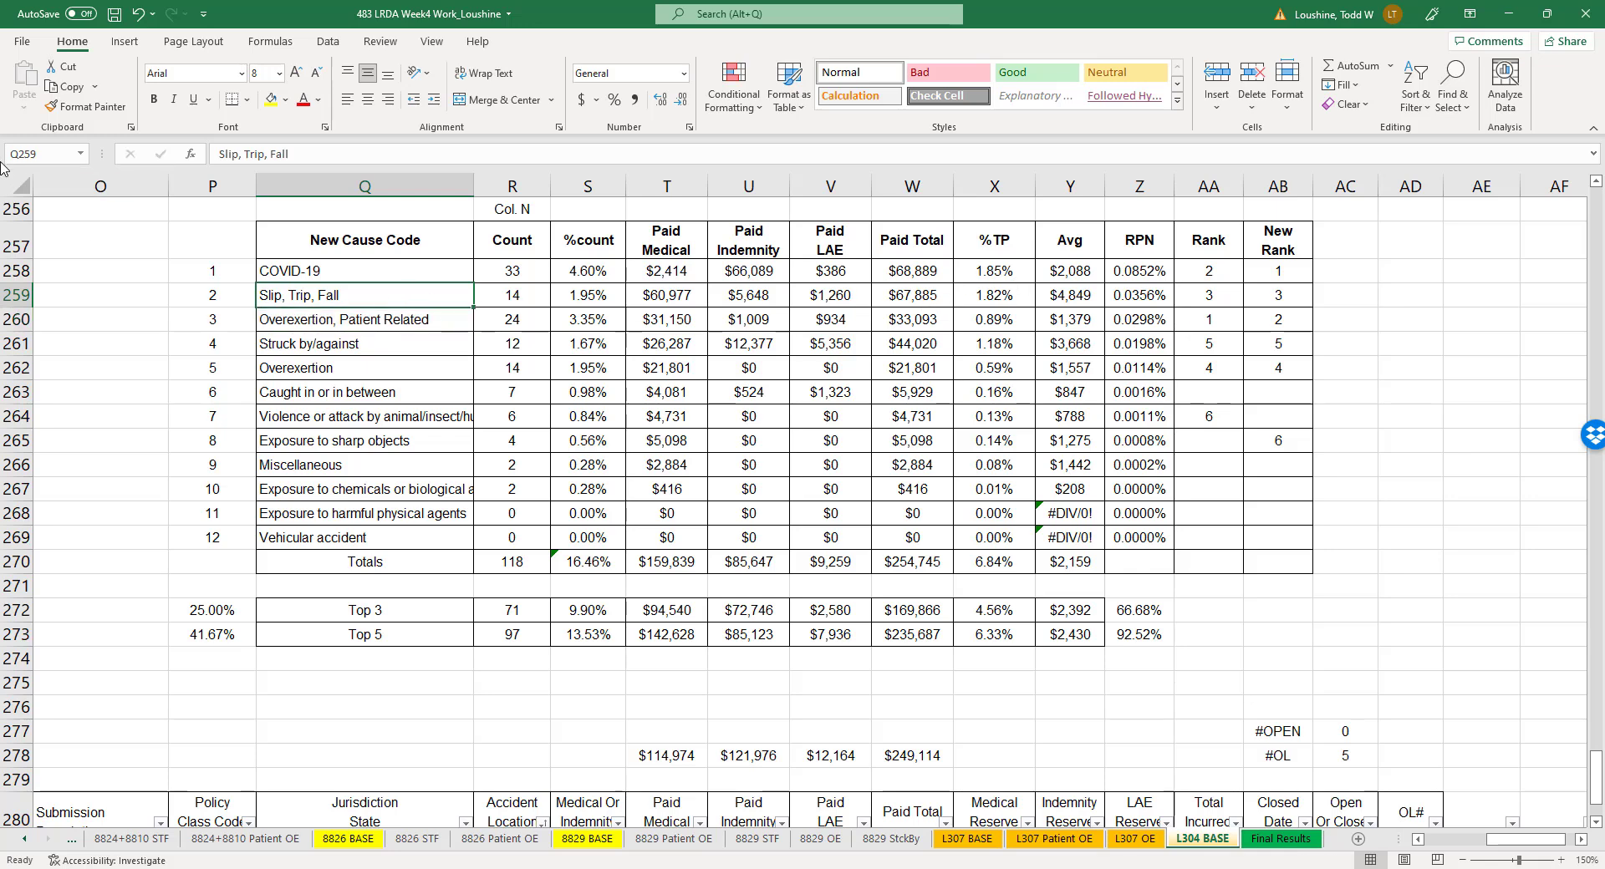
pyautogui.click(22, 186)
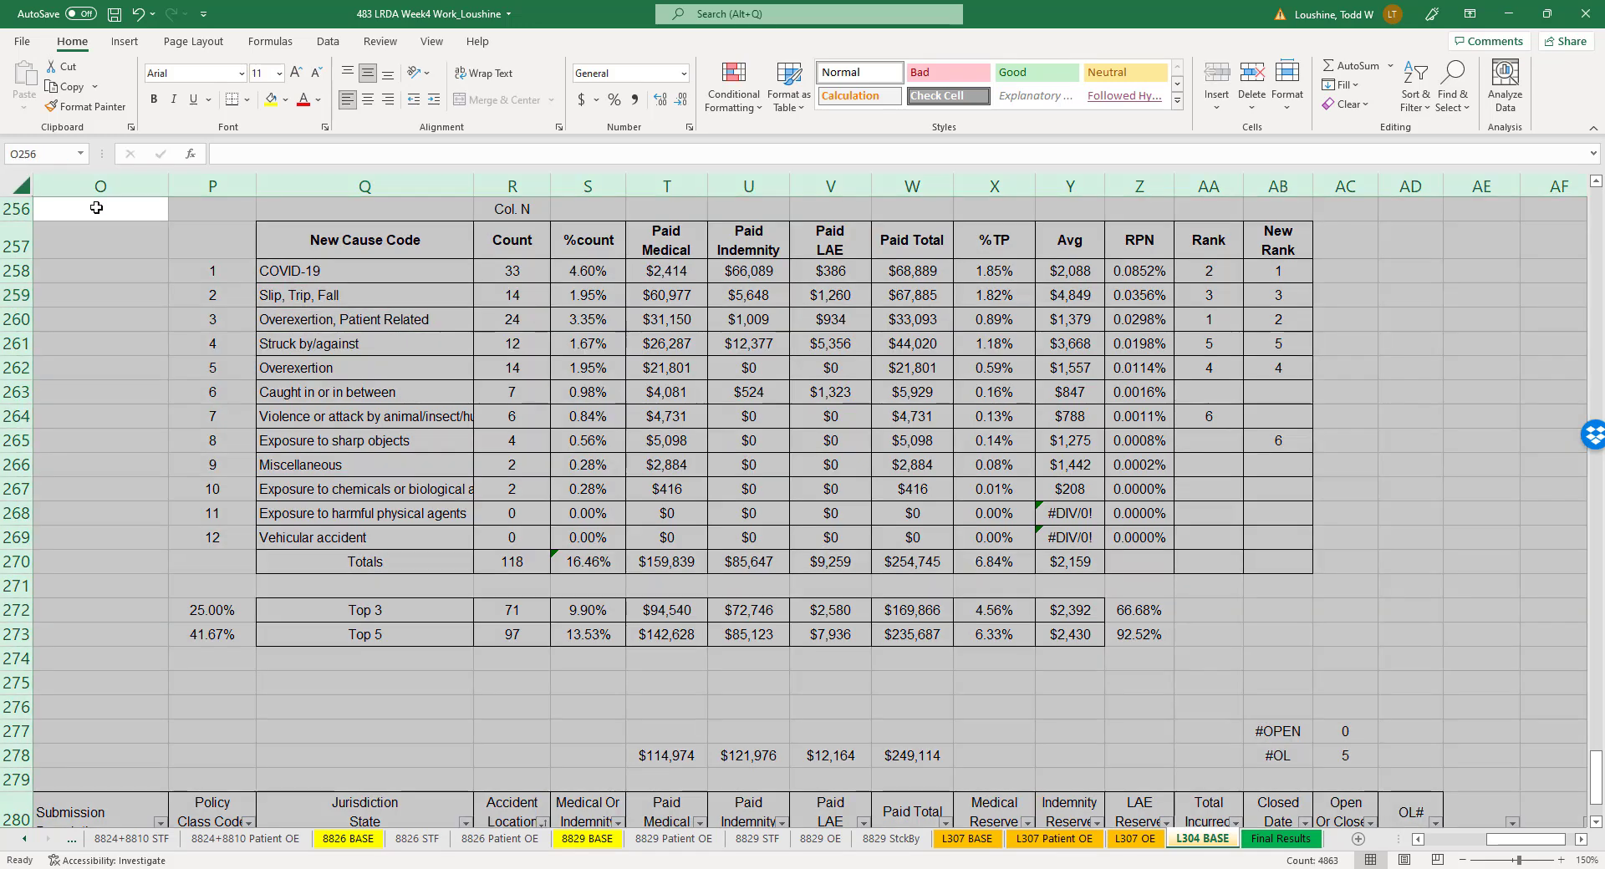
pyautogui.hotkey('ctrl', 'c')
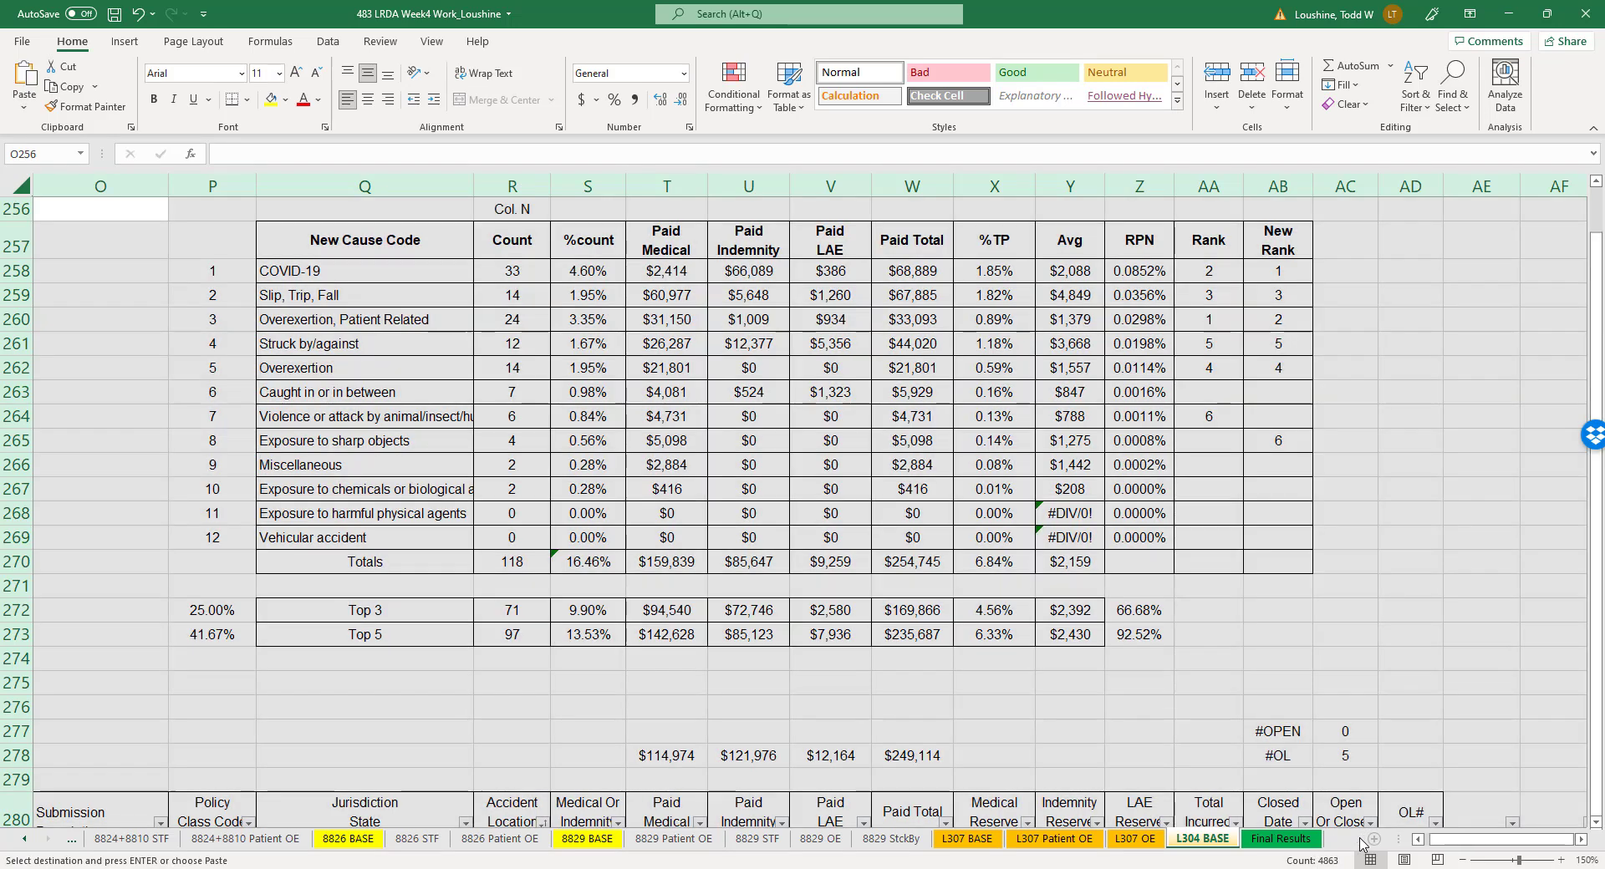
pyautogui.click(1357, 838)
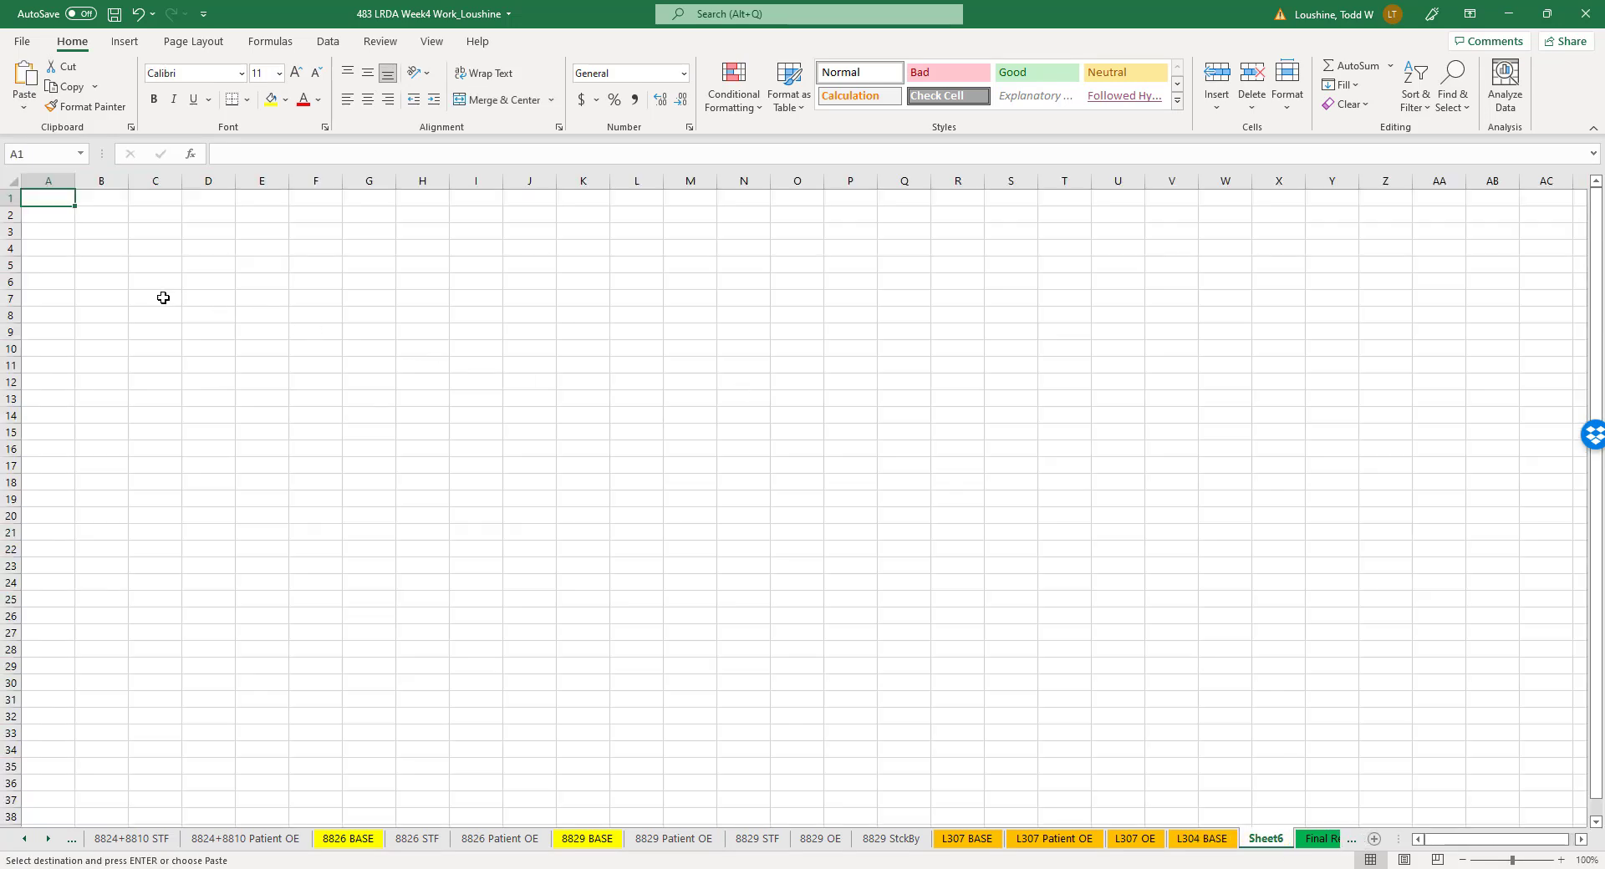
pyautogui.hotkey('ctrl', 'a')
pyautogui.hotkey('ctrl', 'v')
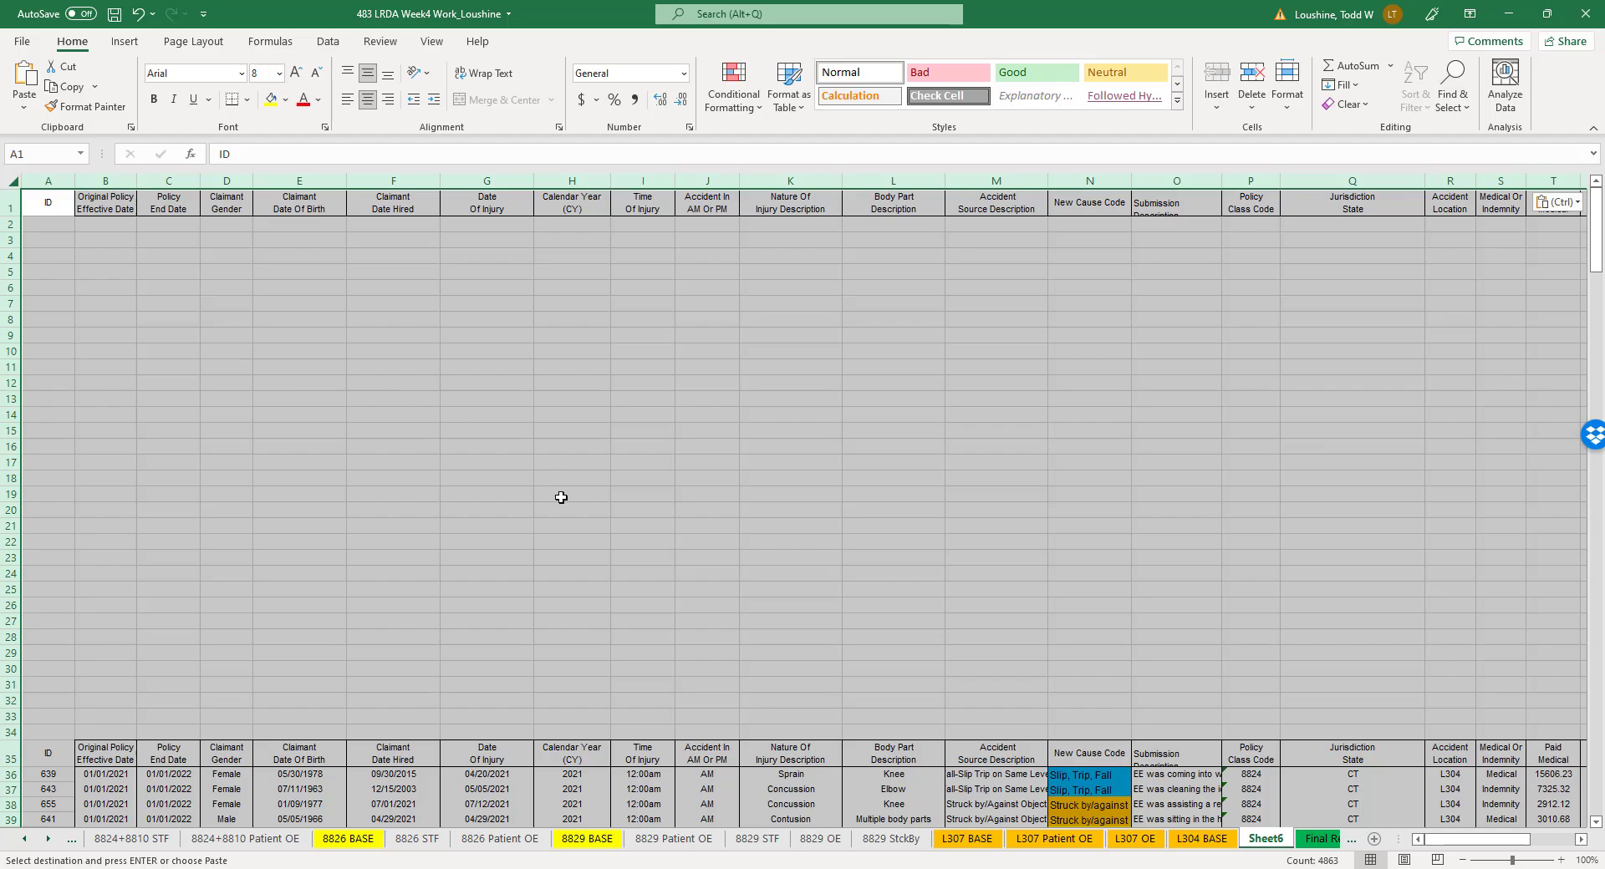
pyautogui.scroll(-5, 564, 497)
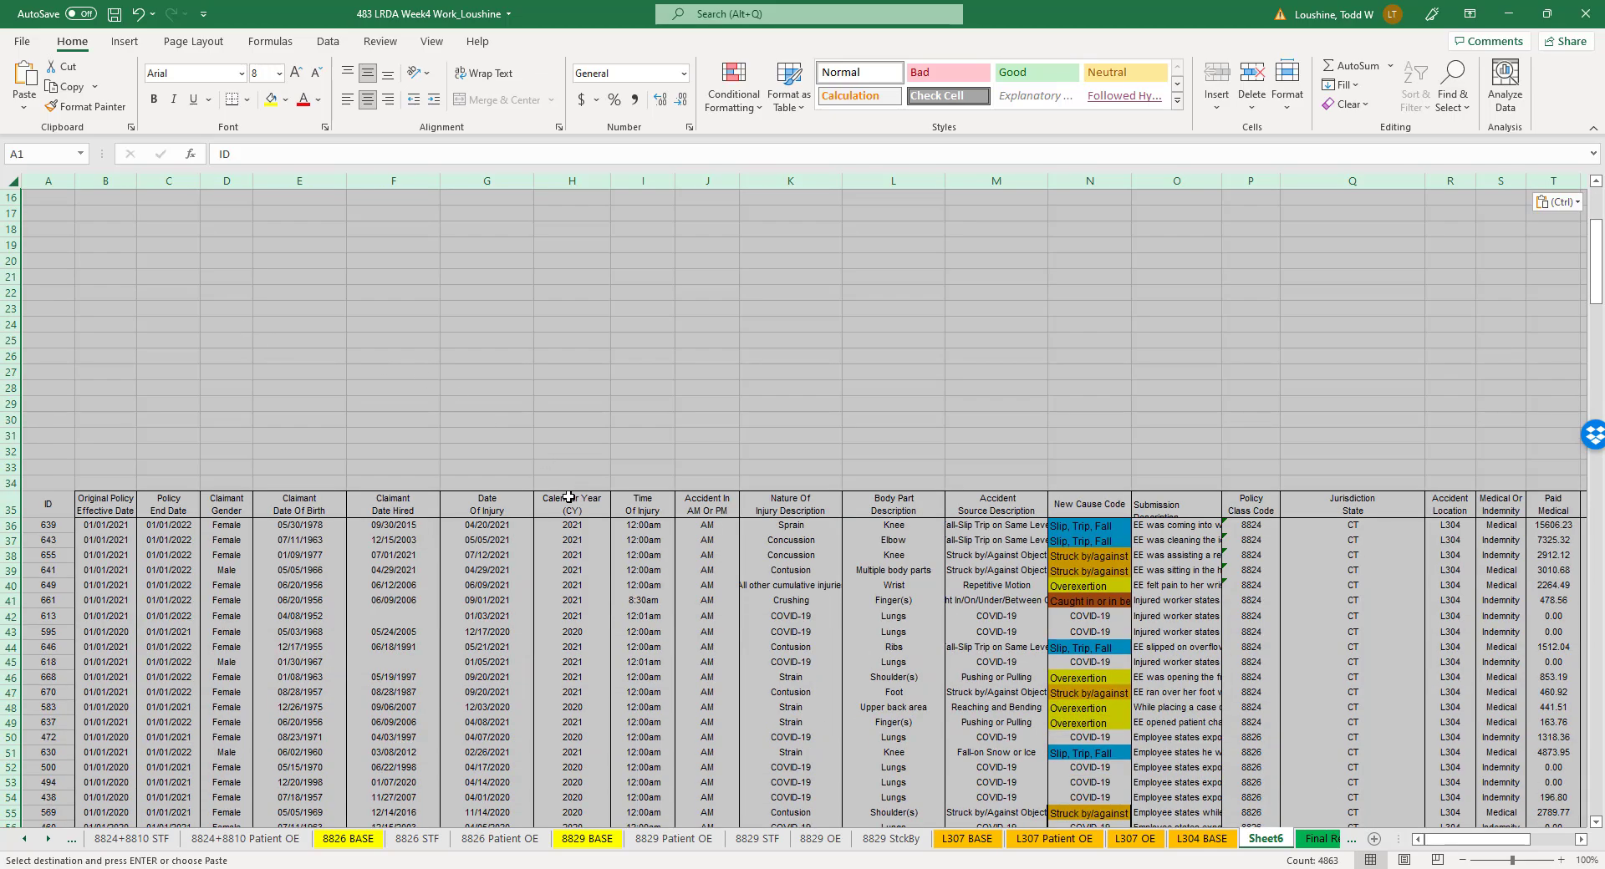
# - Add filters to header row 35 of the copied claims table and sort it A to Z by New Cause Code
pyautogui.click(1560, 860)
pyautogui.click(1560, 860)
pyautogui.click(1560, 860)
pyautogui.click(1560, 860)
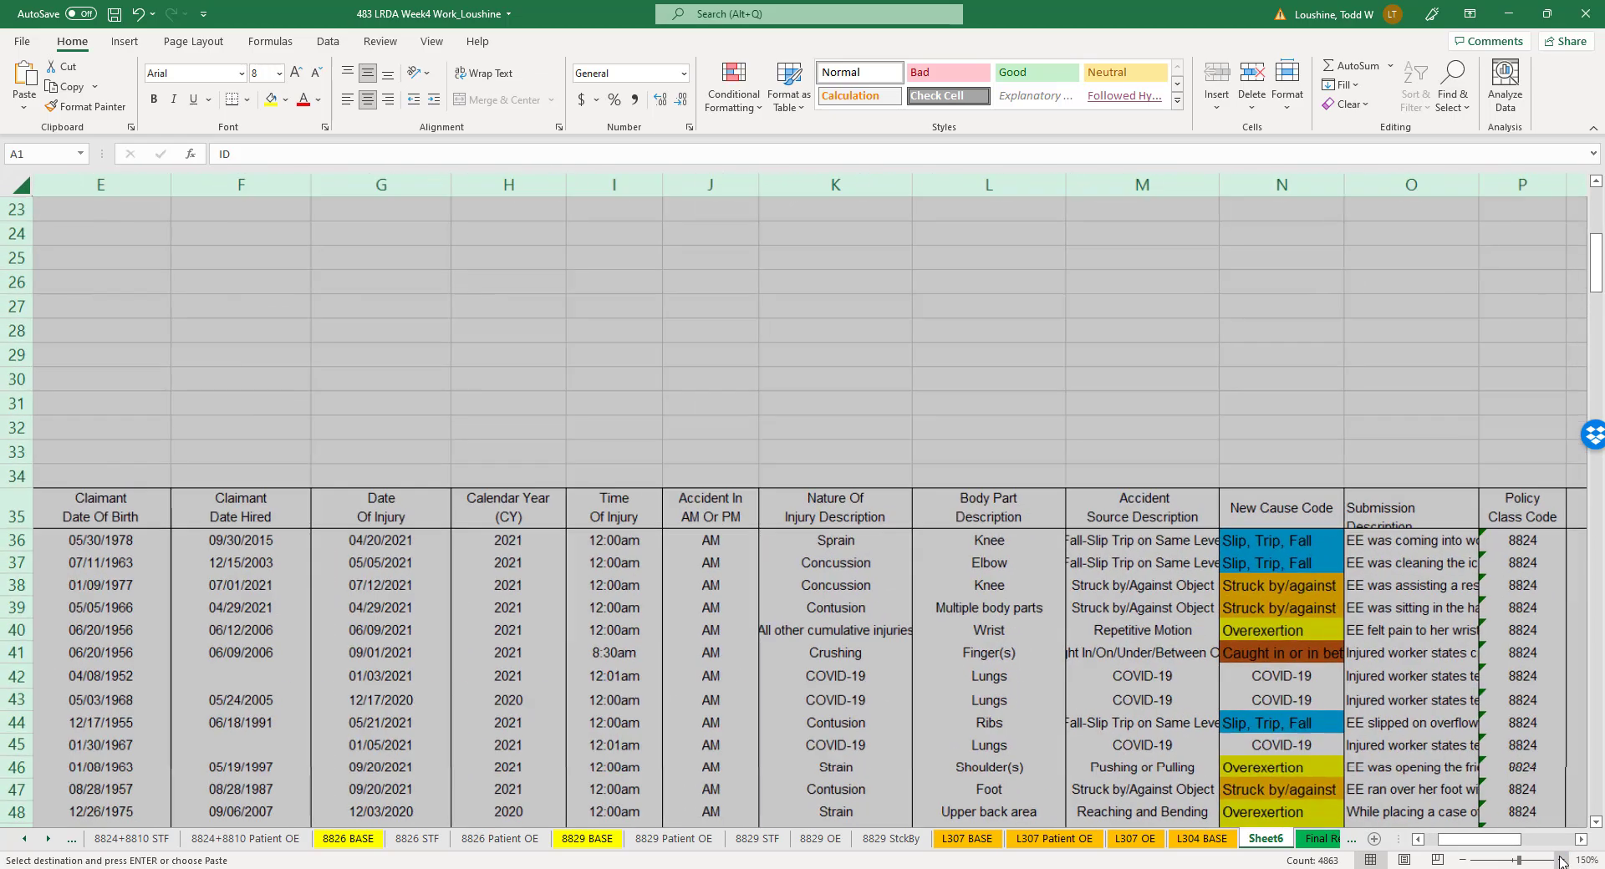
pyautogui.click(16, 508)
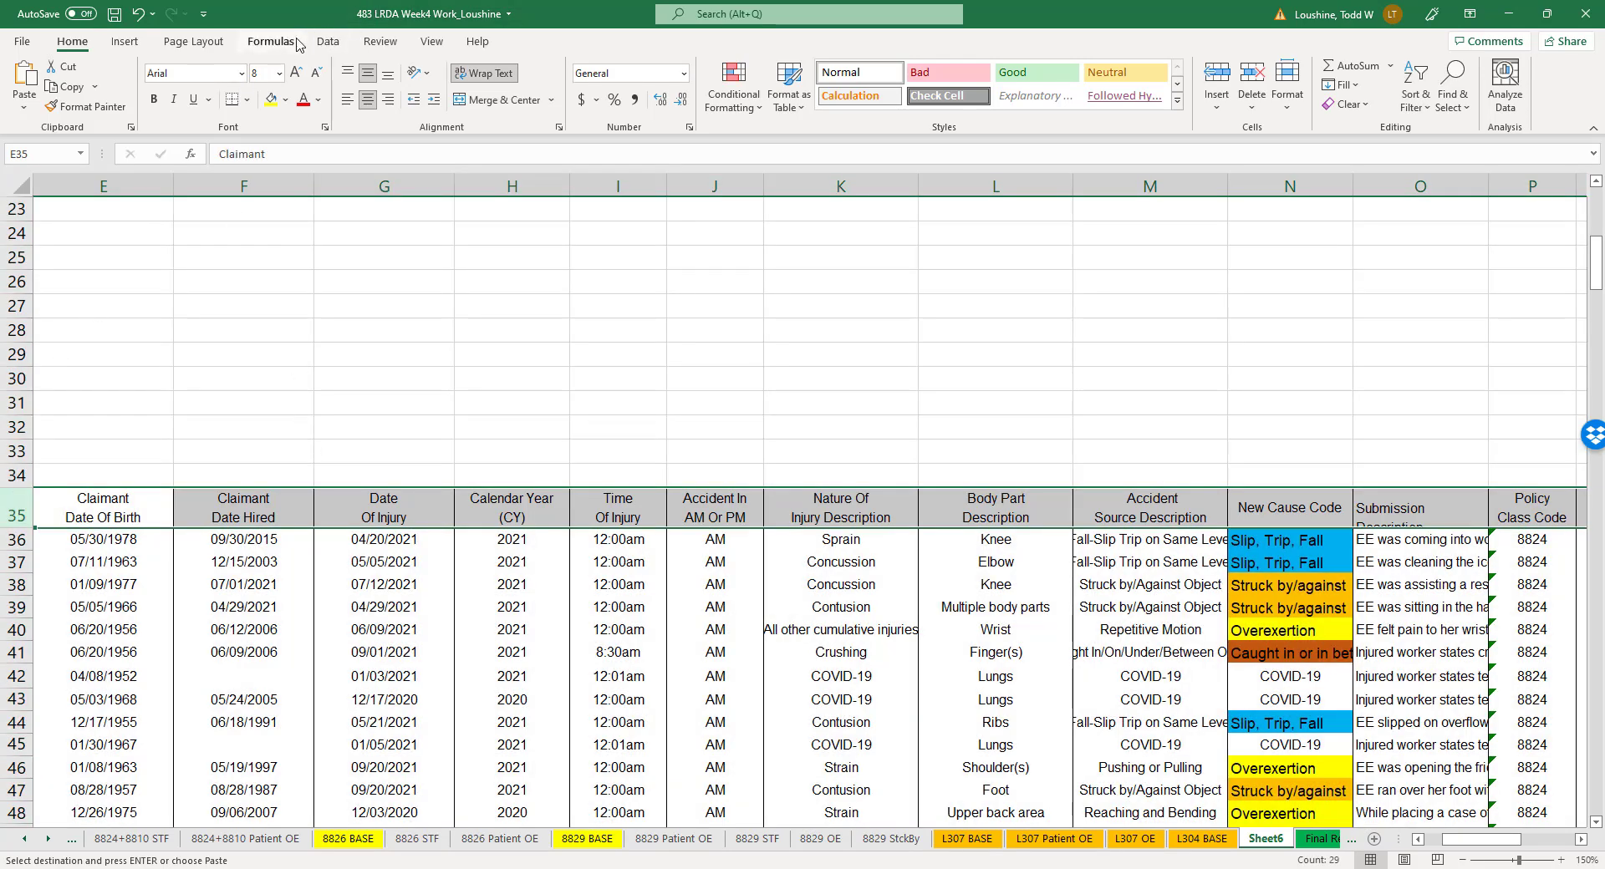
pyautogui.click(326, 43)
pyautogui.click(824, 84)
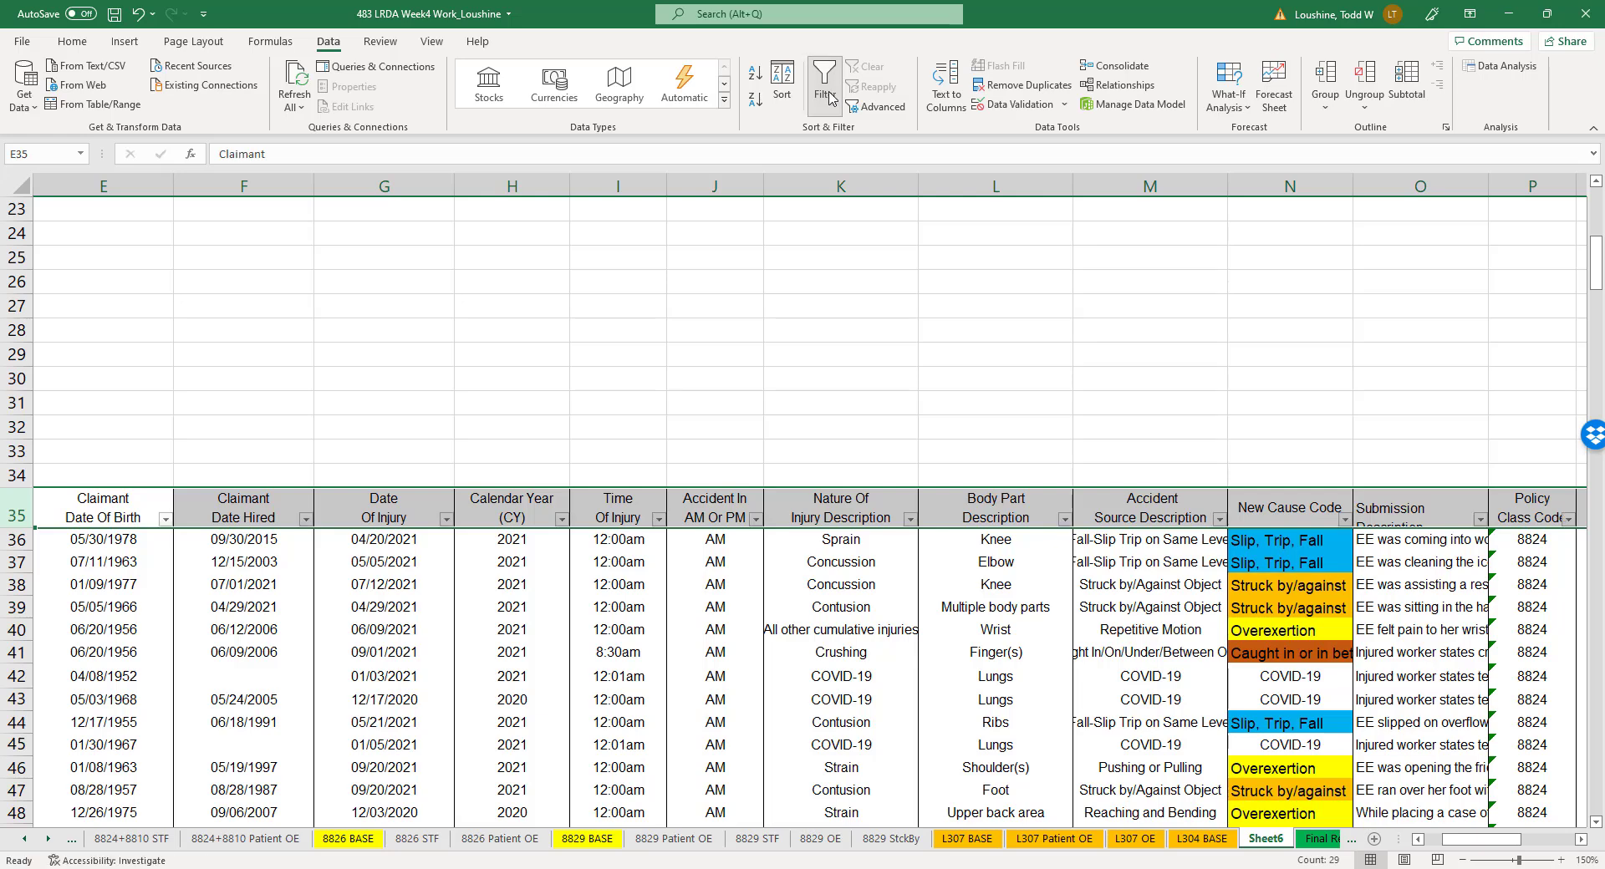
pyautogui.click(1346, 519)
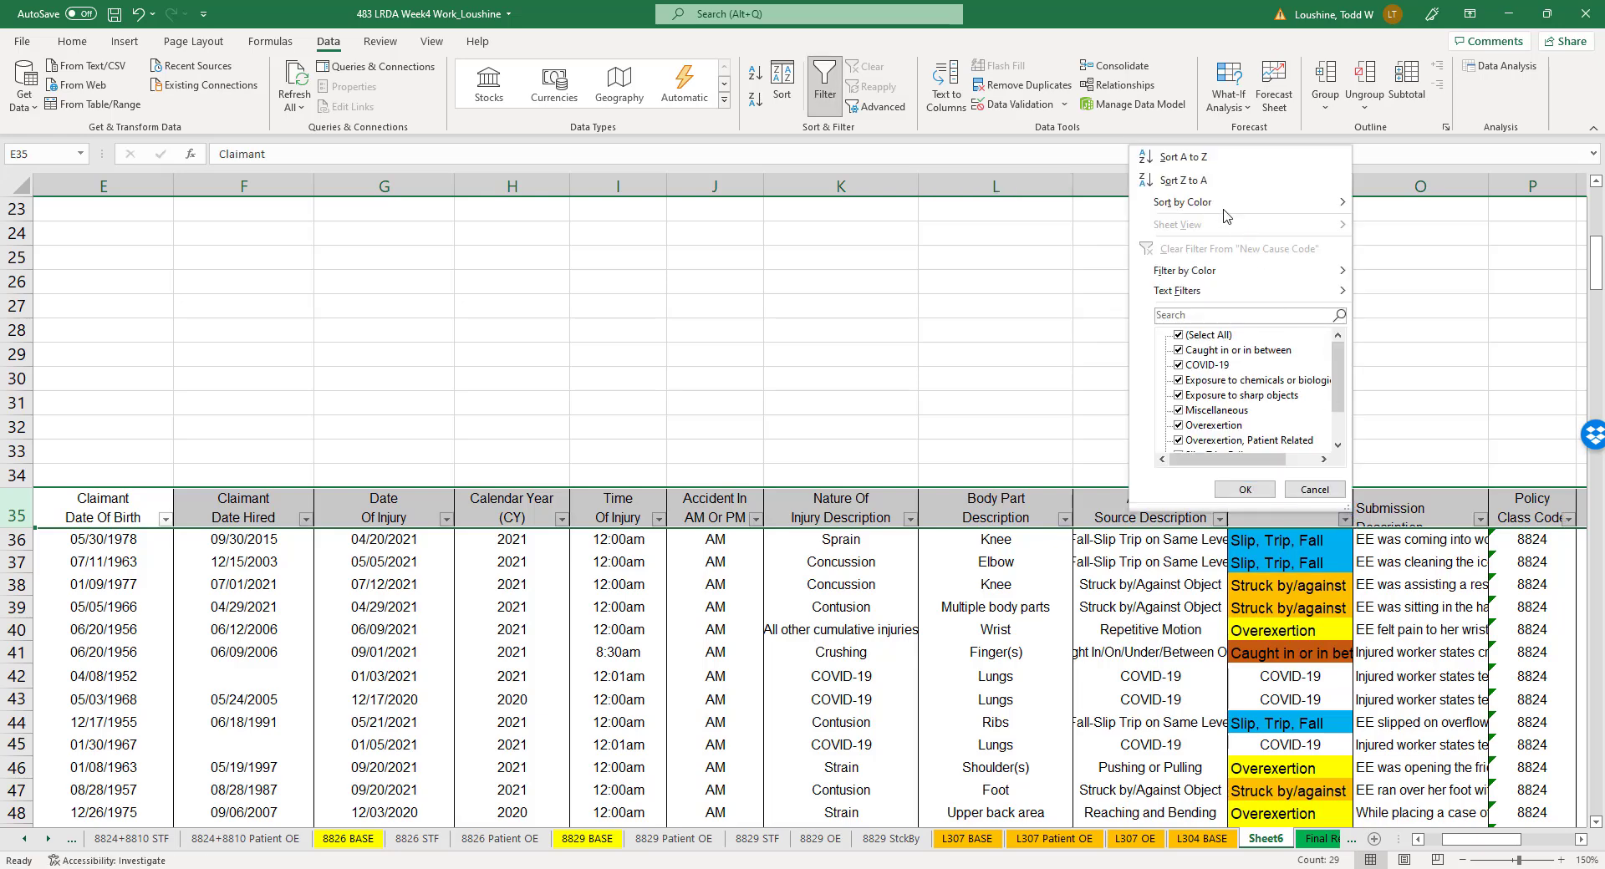
pyautogui.click(1212, 163)
# - Delete the claim rows sorted above Slip, Trip, Fall, from Caught in or in between through Overexertion, Patient Related
pyautogui.scroll(-3, 638, 559)
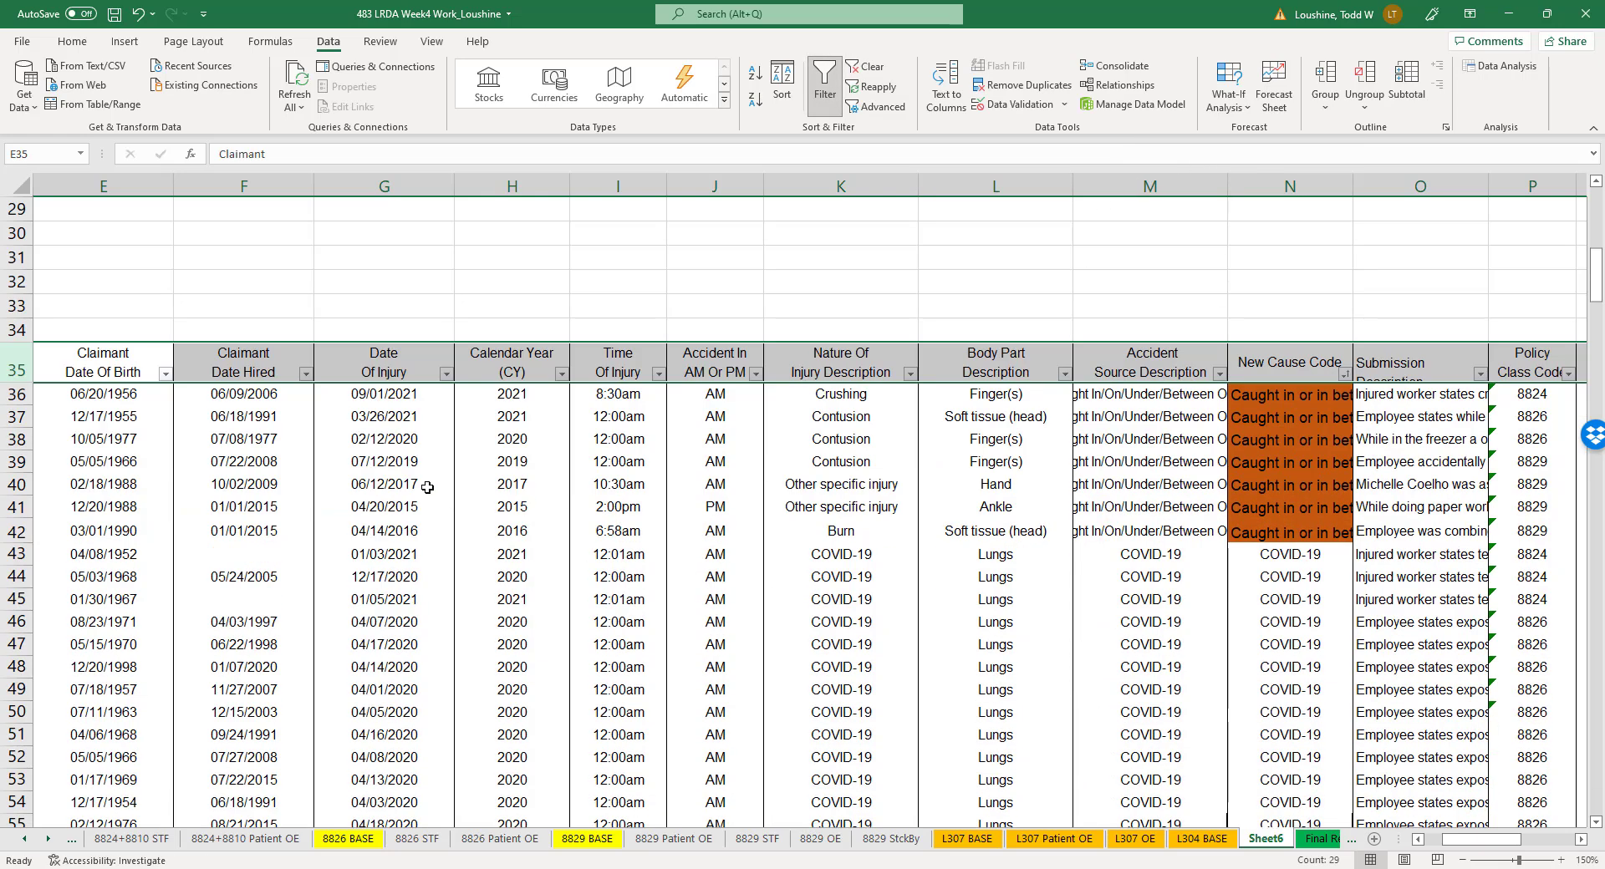
pyautogui.moveTo(16, 321); pyautogui.dragTo(3, 363)
pyautogui.rightClick(10, 318)
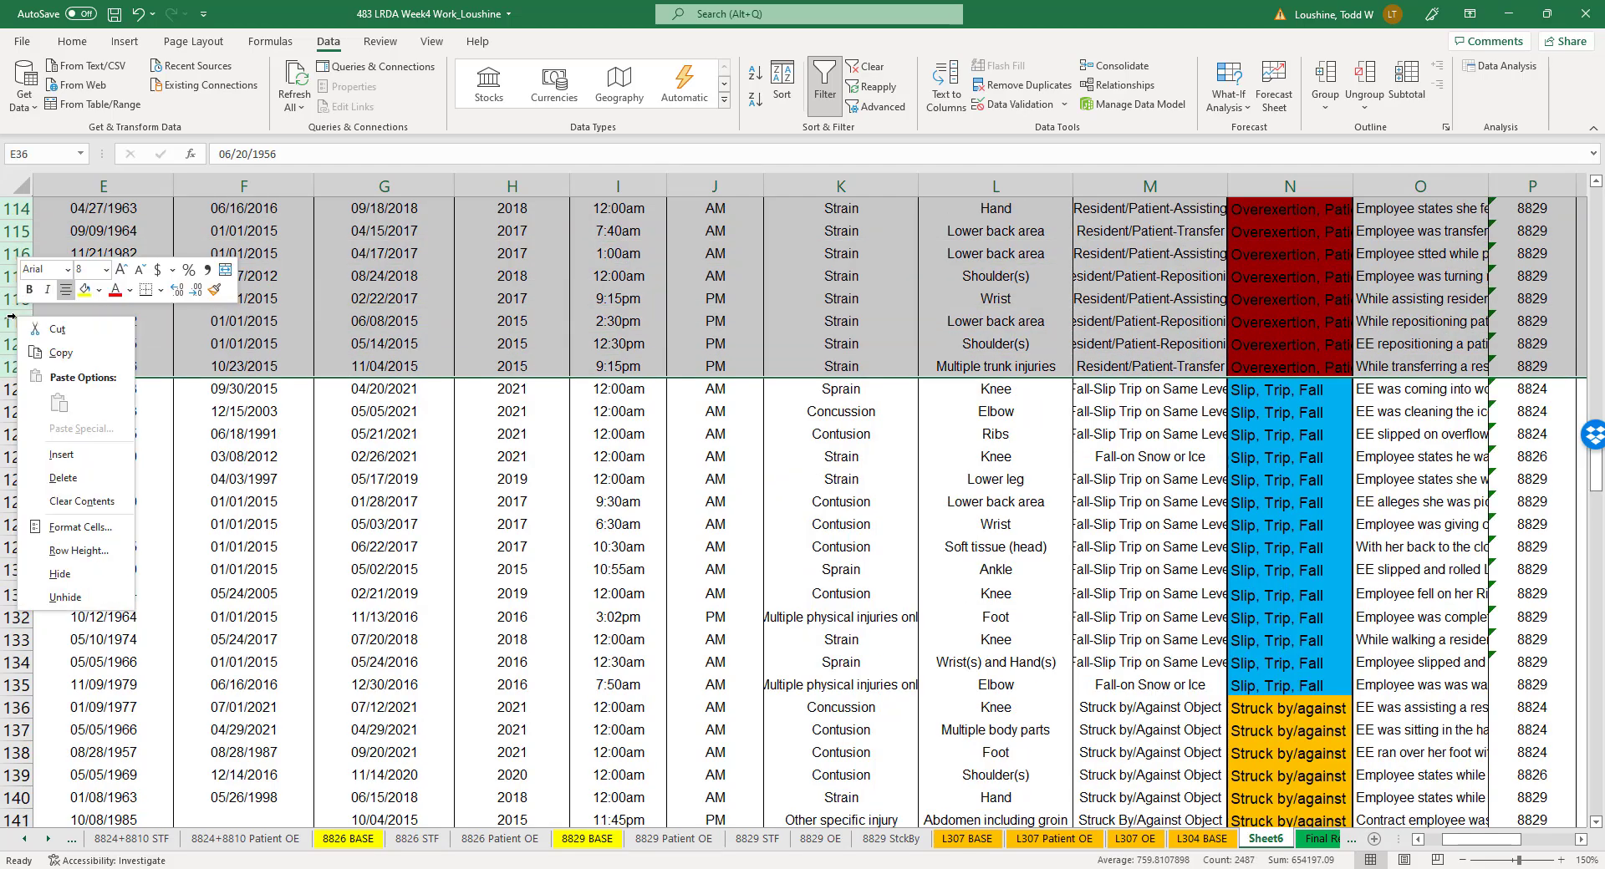
pyautogui.click(67, 478)
# - Delete the Struck by/against and Violence or attack claim rows 50 to 67, below the Slip, Trip, Fall claims
pyautogui.scroll(-7, 251, 585)
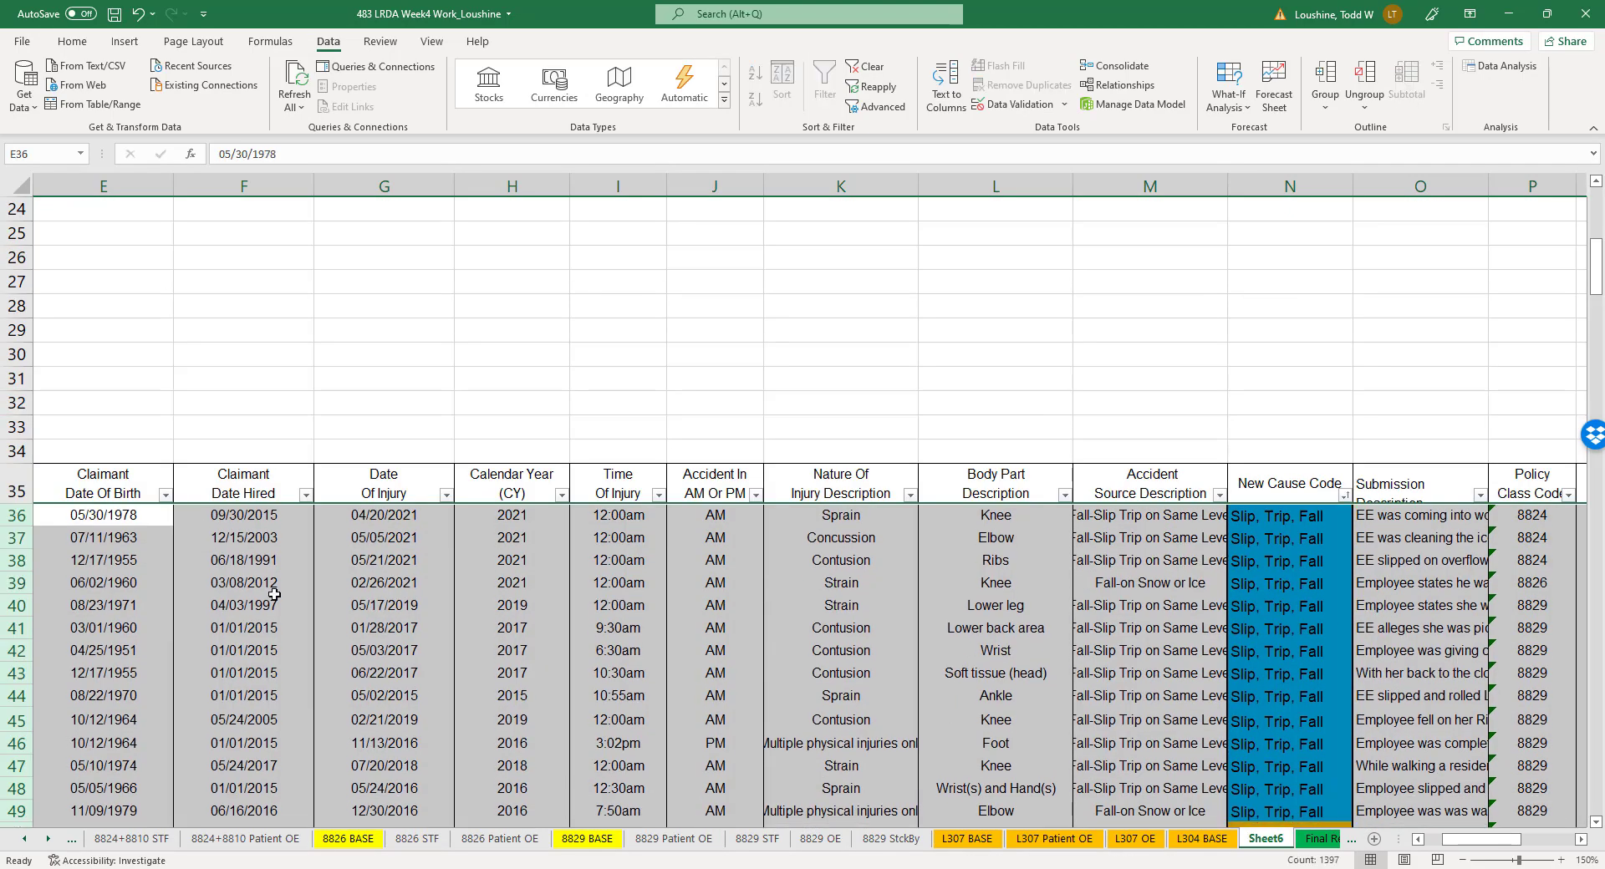
pyautogui.scroll(1, 309, 589)
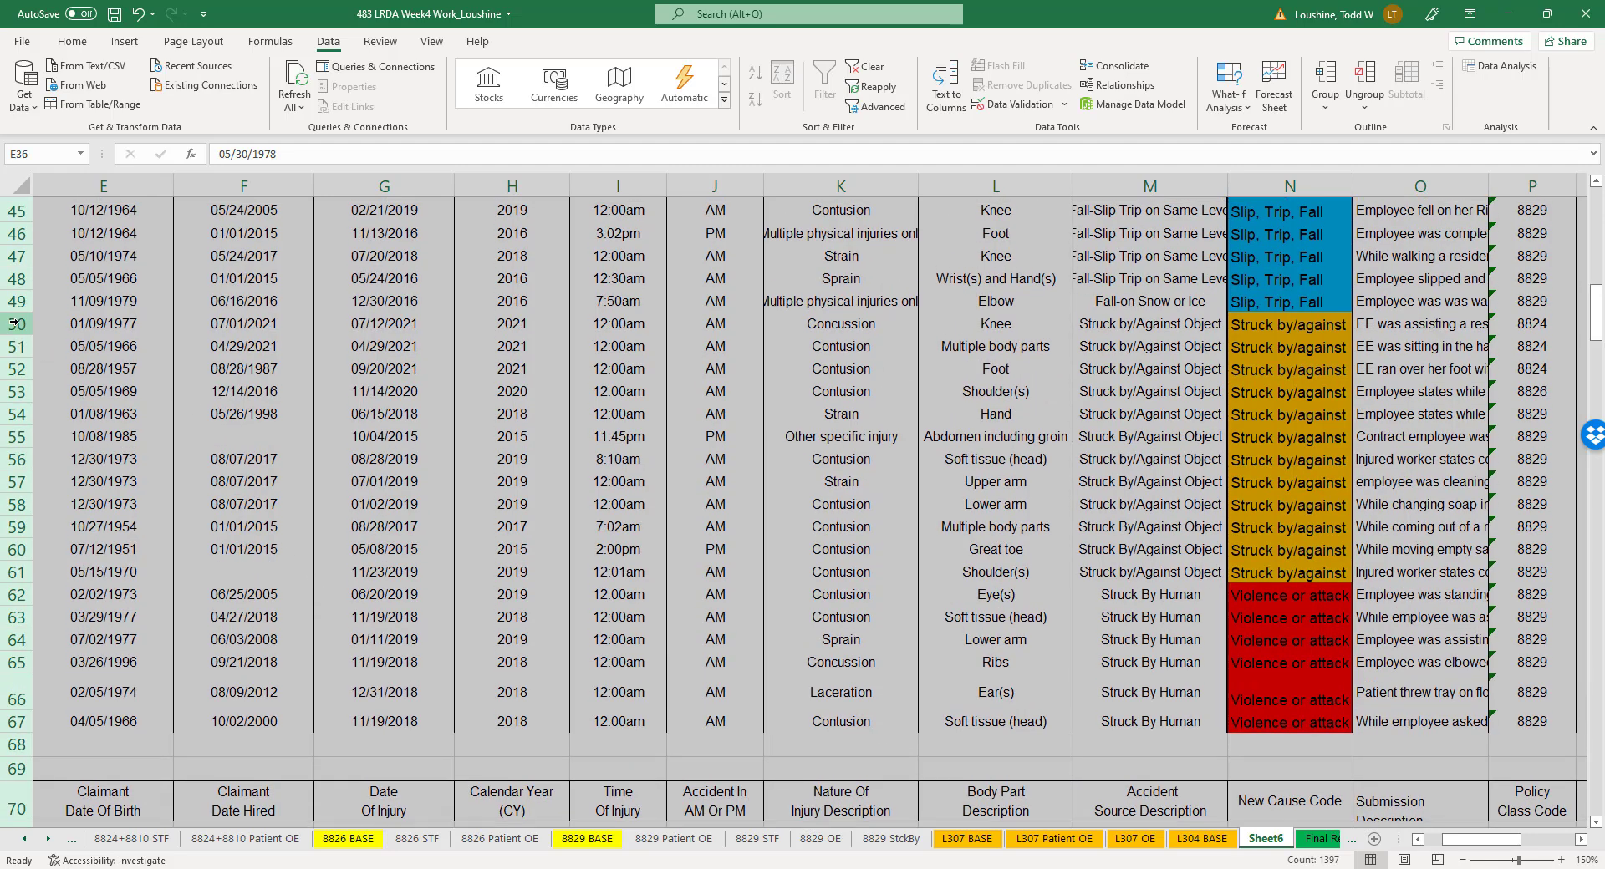
pyautogui.moveTo(17, 324); pyautogui.dragTo(45, 686)
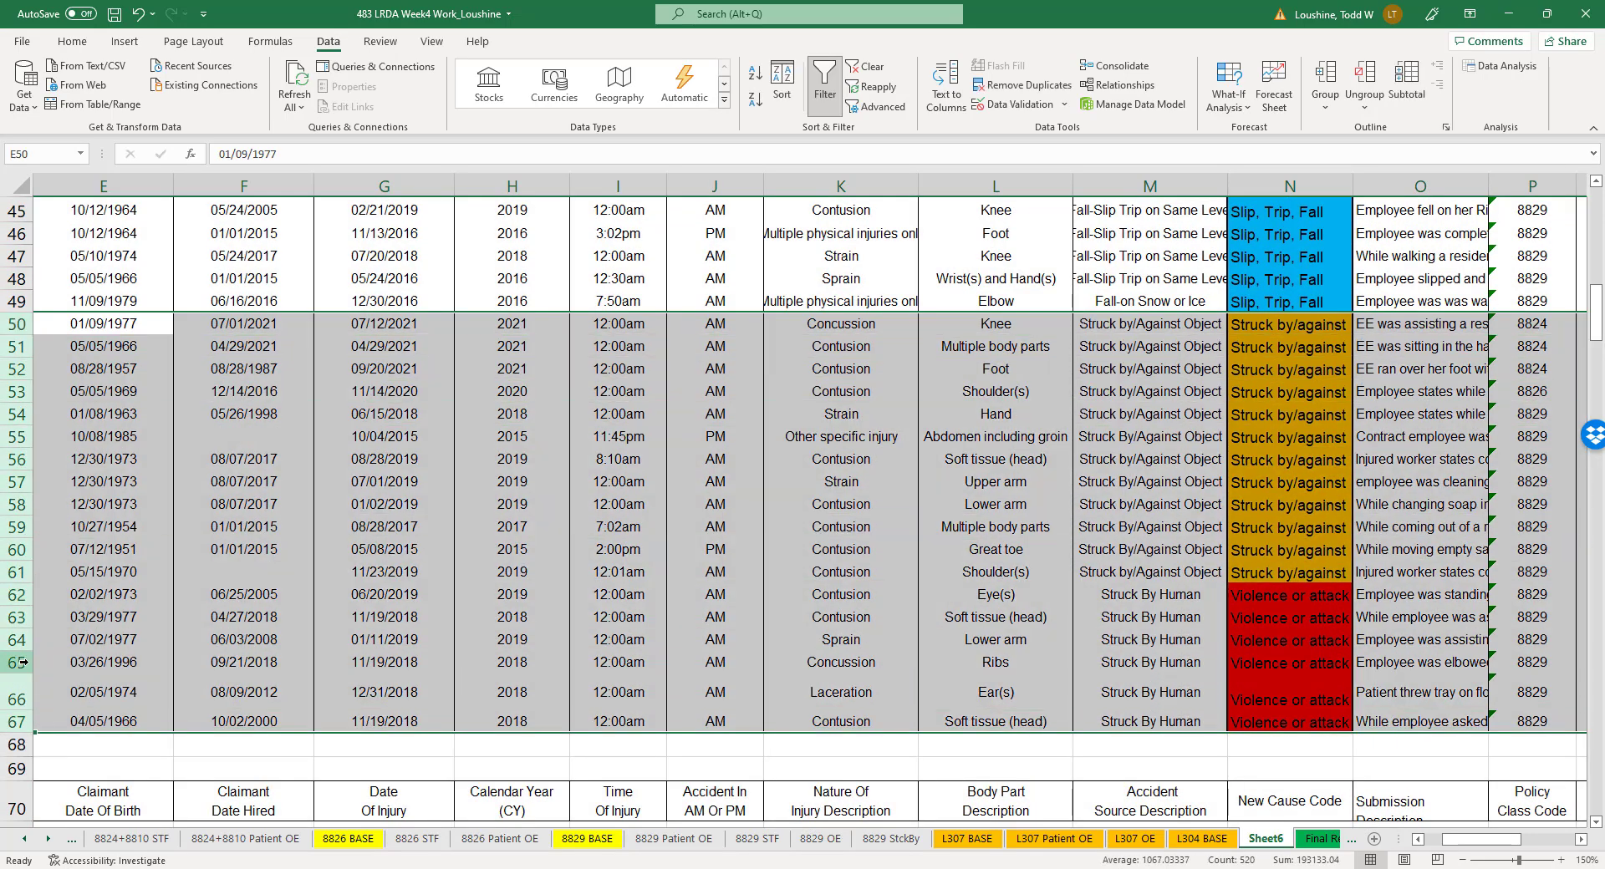
pyautogui.rightClick(22, 662)
pyautogui.click(102, 529)
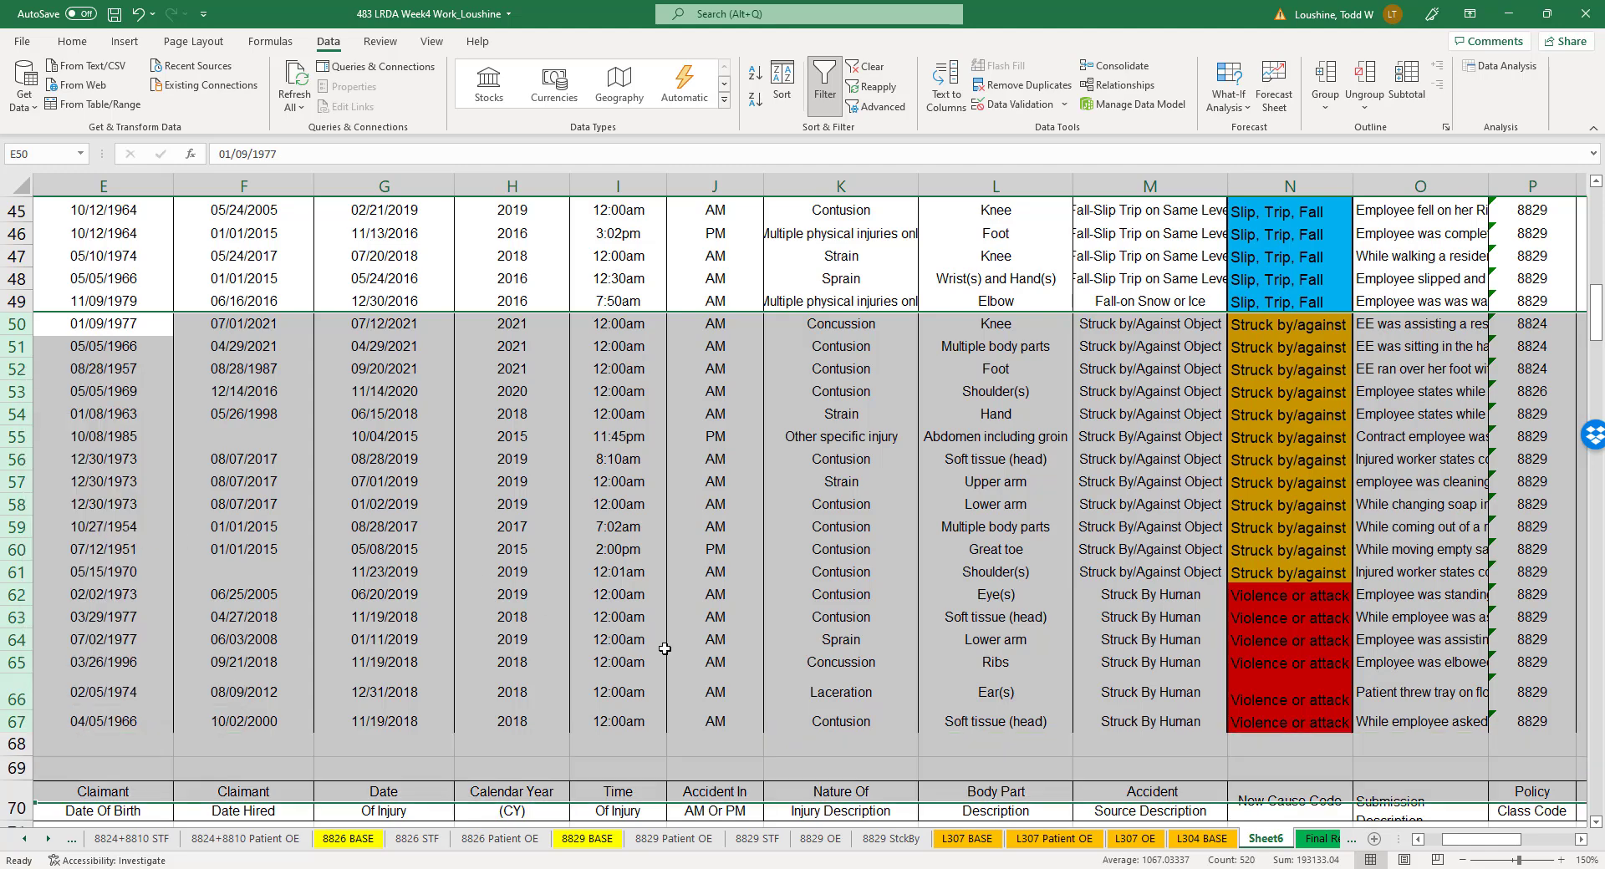
pyautogui.click(985, 674)
# - Delete the three Overexertion claim rows from the outlier list under header row 176, keeping the Slip, Trip, Fall claims
pyautogui.scroll(-10, 983, 660)
pyautogui.scroll(-20, 982, 658)
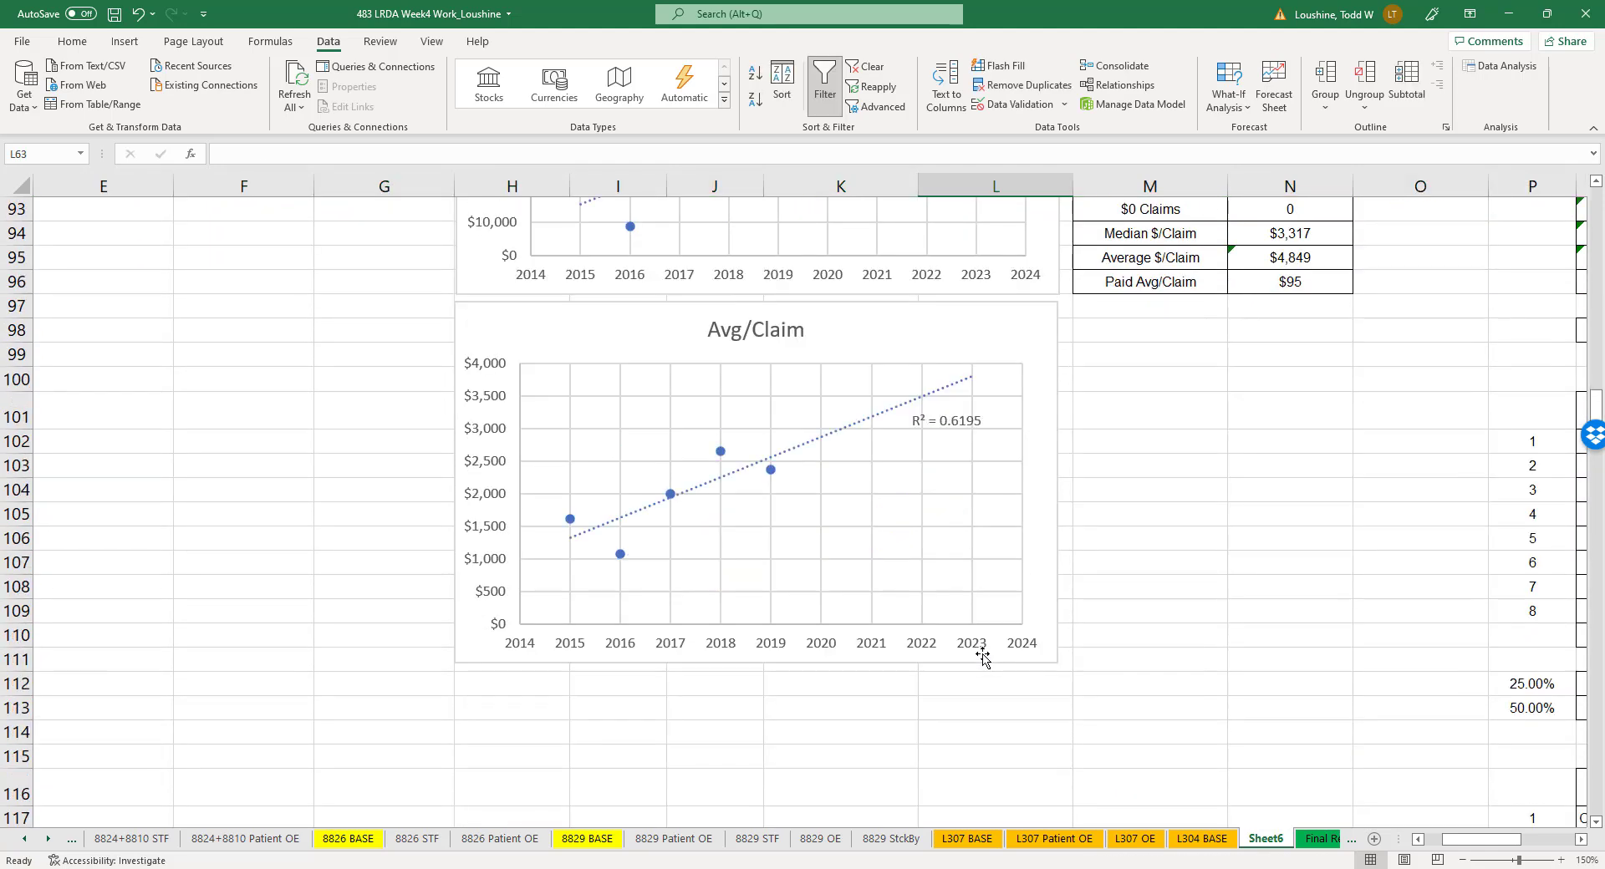
pyautogui.scroll(-6, 983, 655)
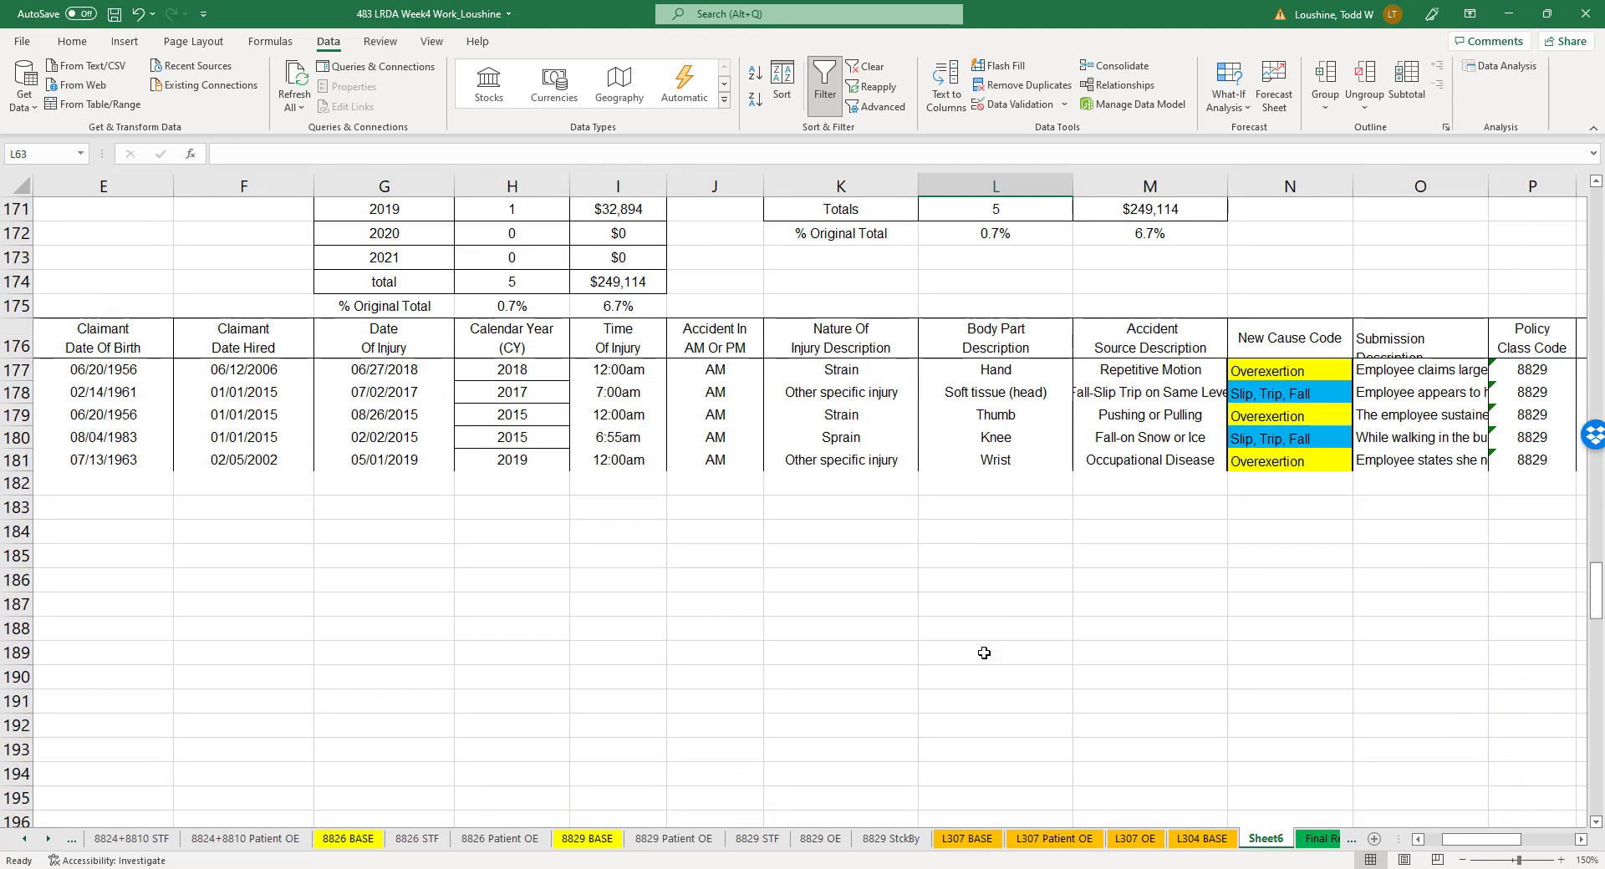
pyautogui.click(17, 371)
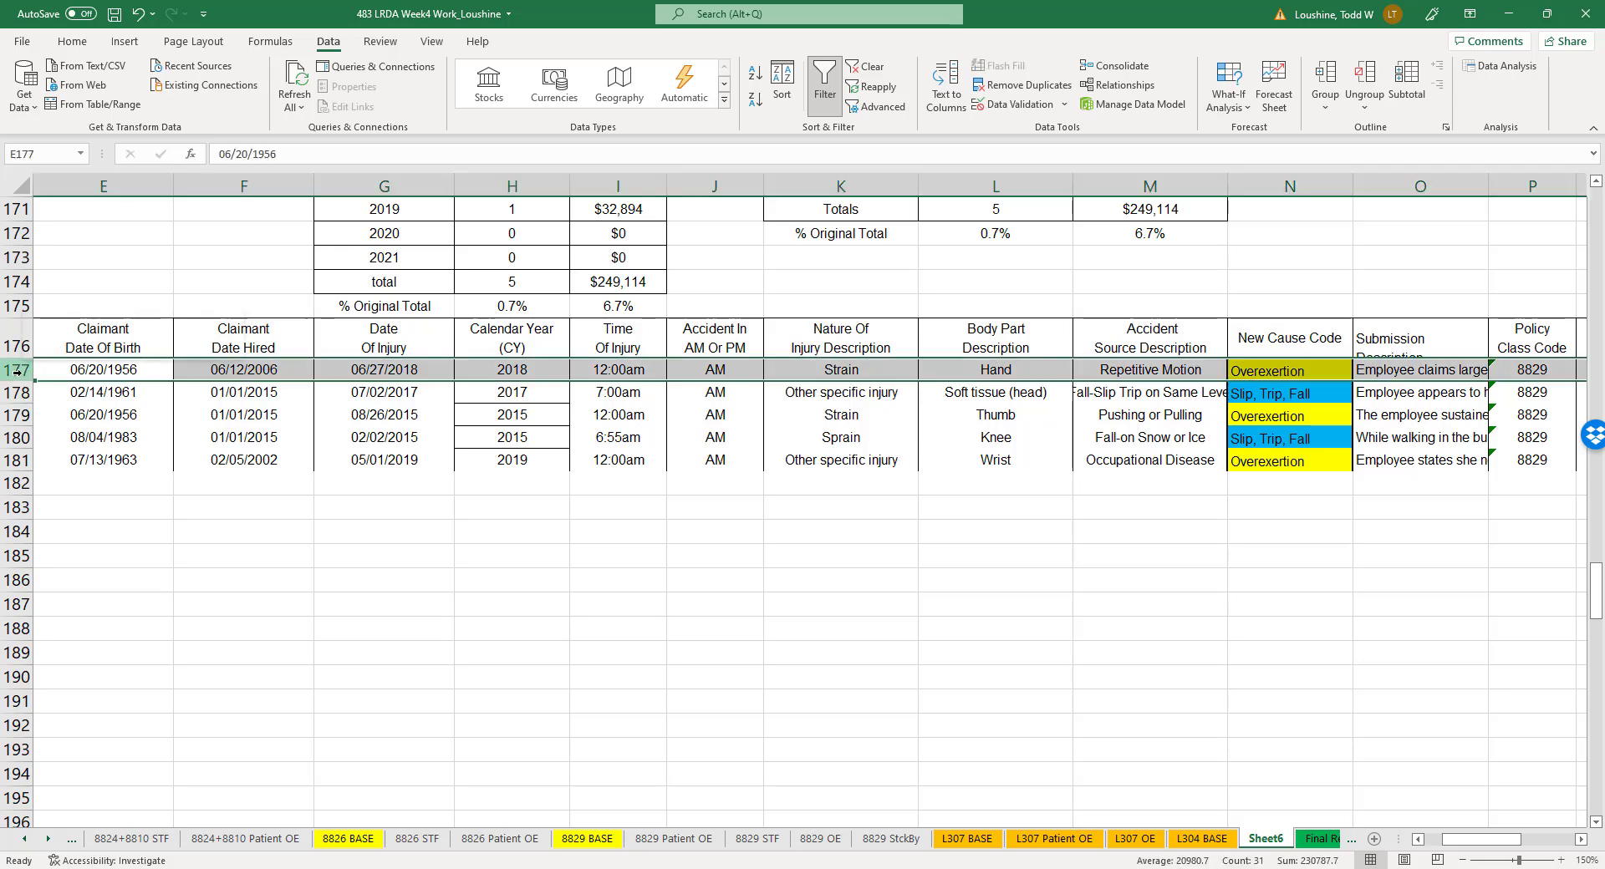
pyautogui.rightClick(18, 371)
pyautogui.click(88, 538)
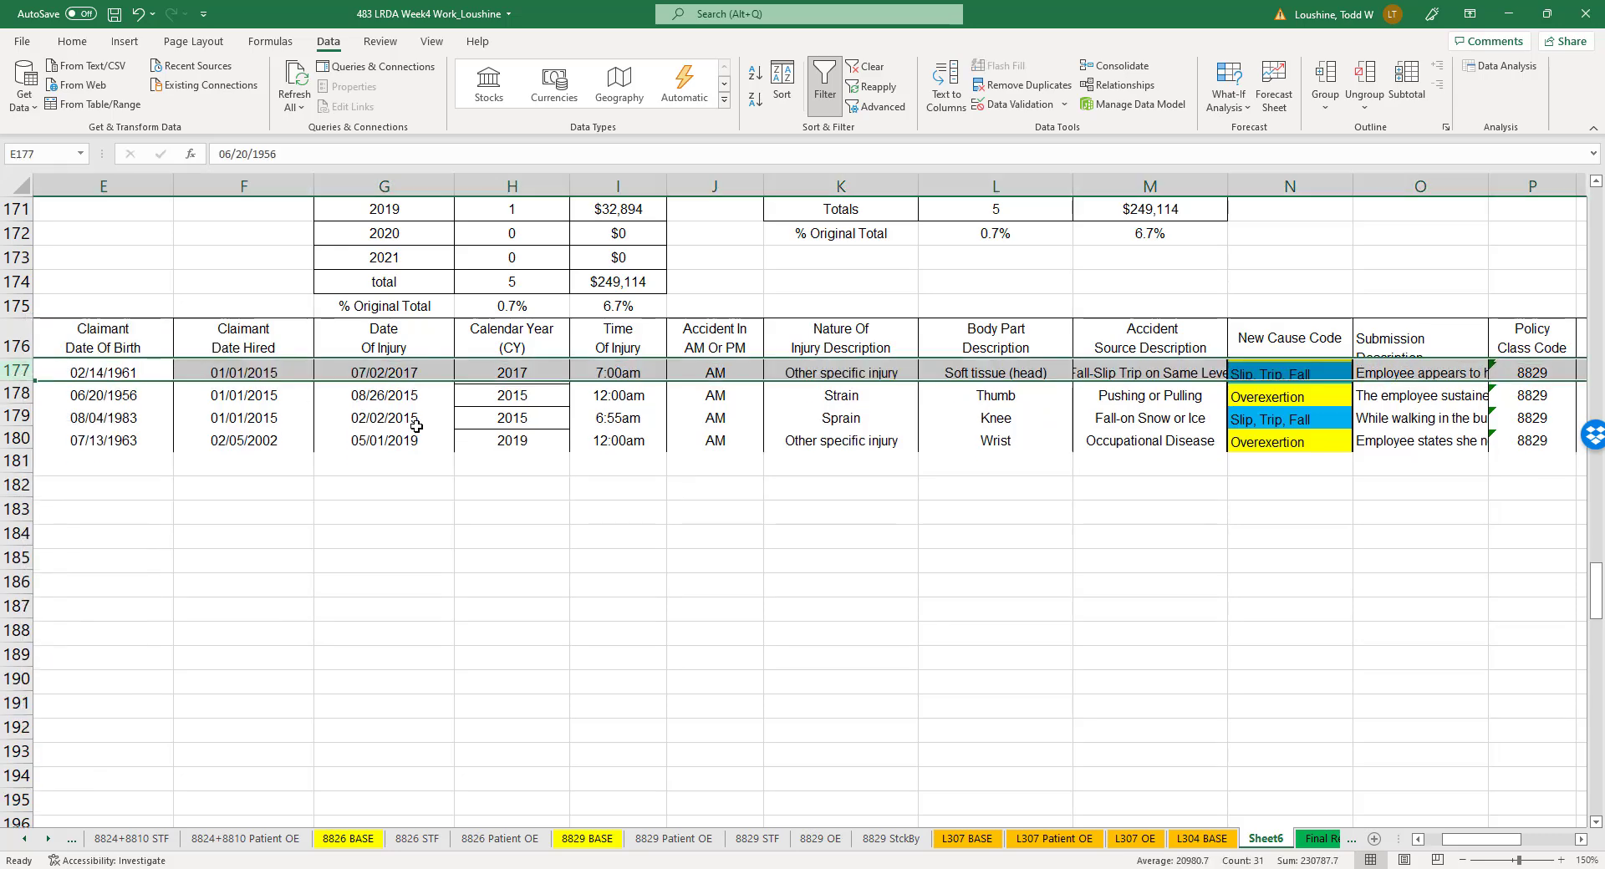
pyautogui.click(16, 393)
pyautogui.rightClick(17, 392)
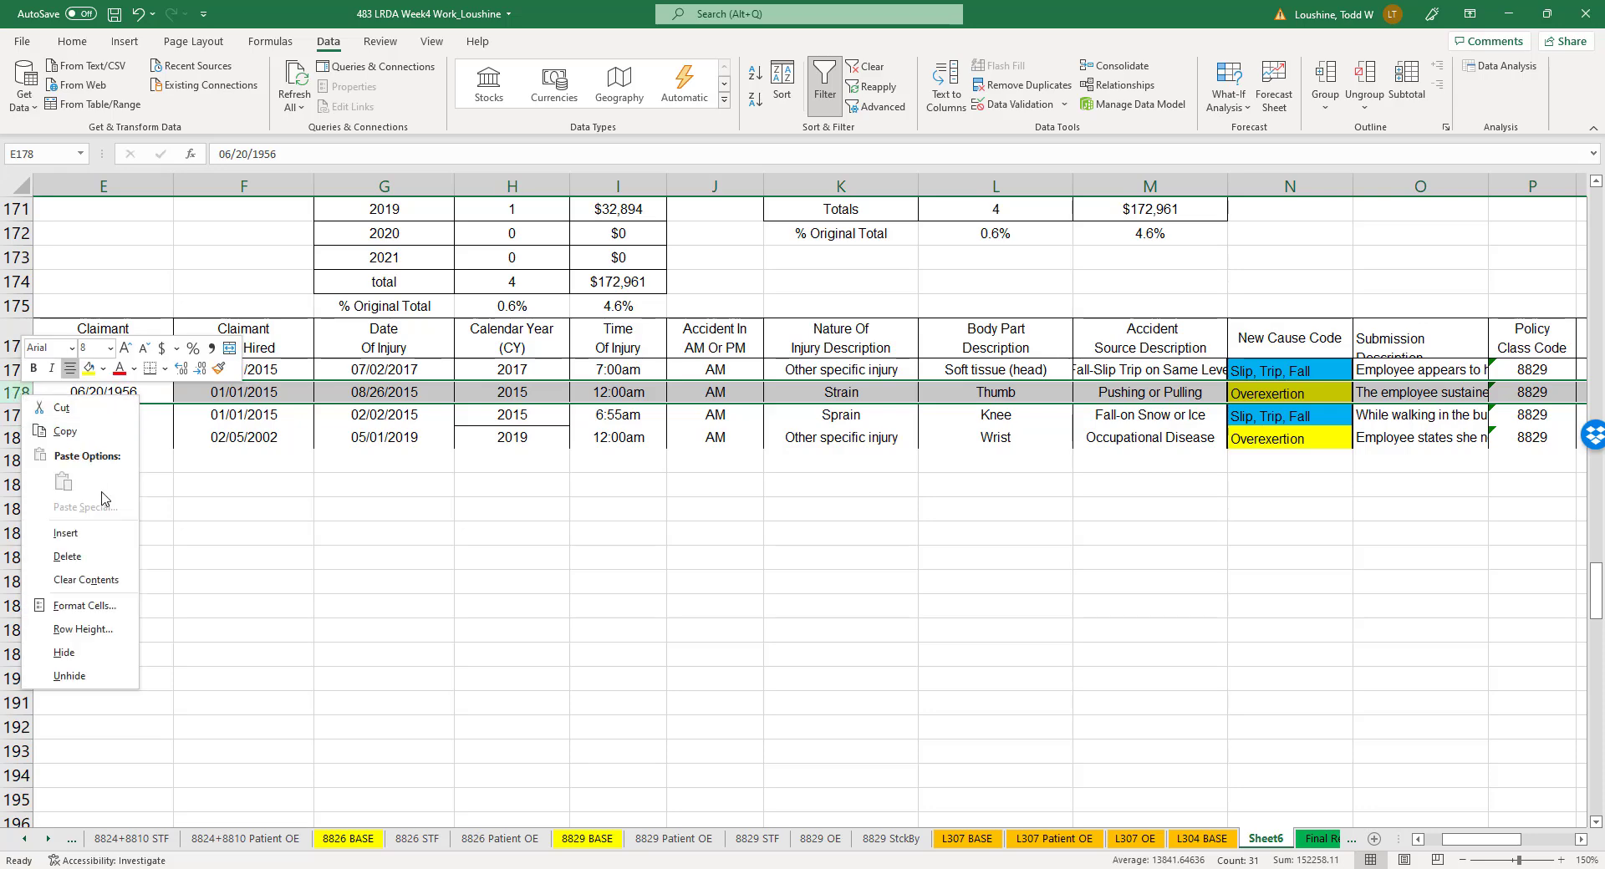
pyautogui.press('Escape')
pyautogui.click(17, 415)
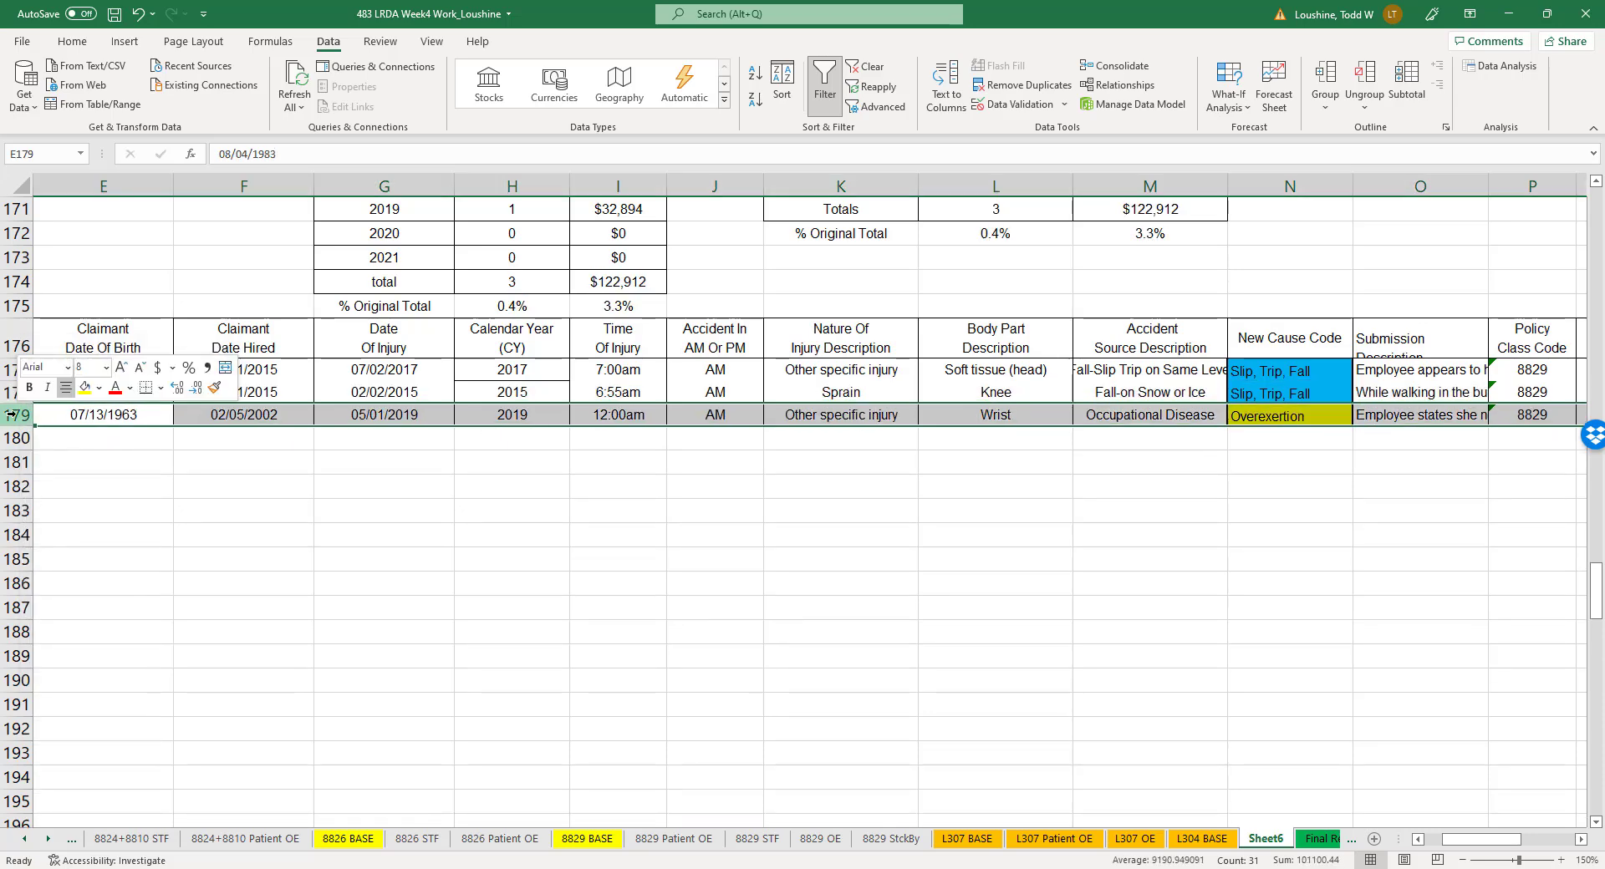
pyautogui.rightClick(17, 415)
pyautogui.click(84, 575)
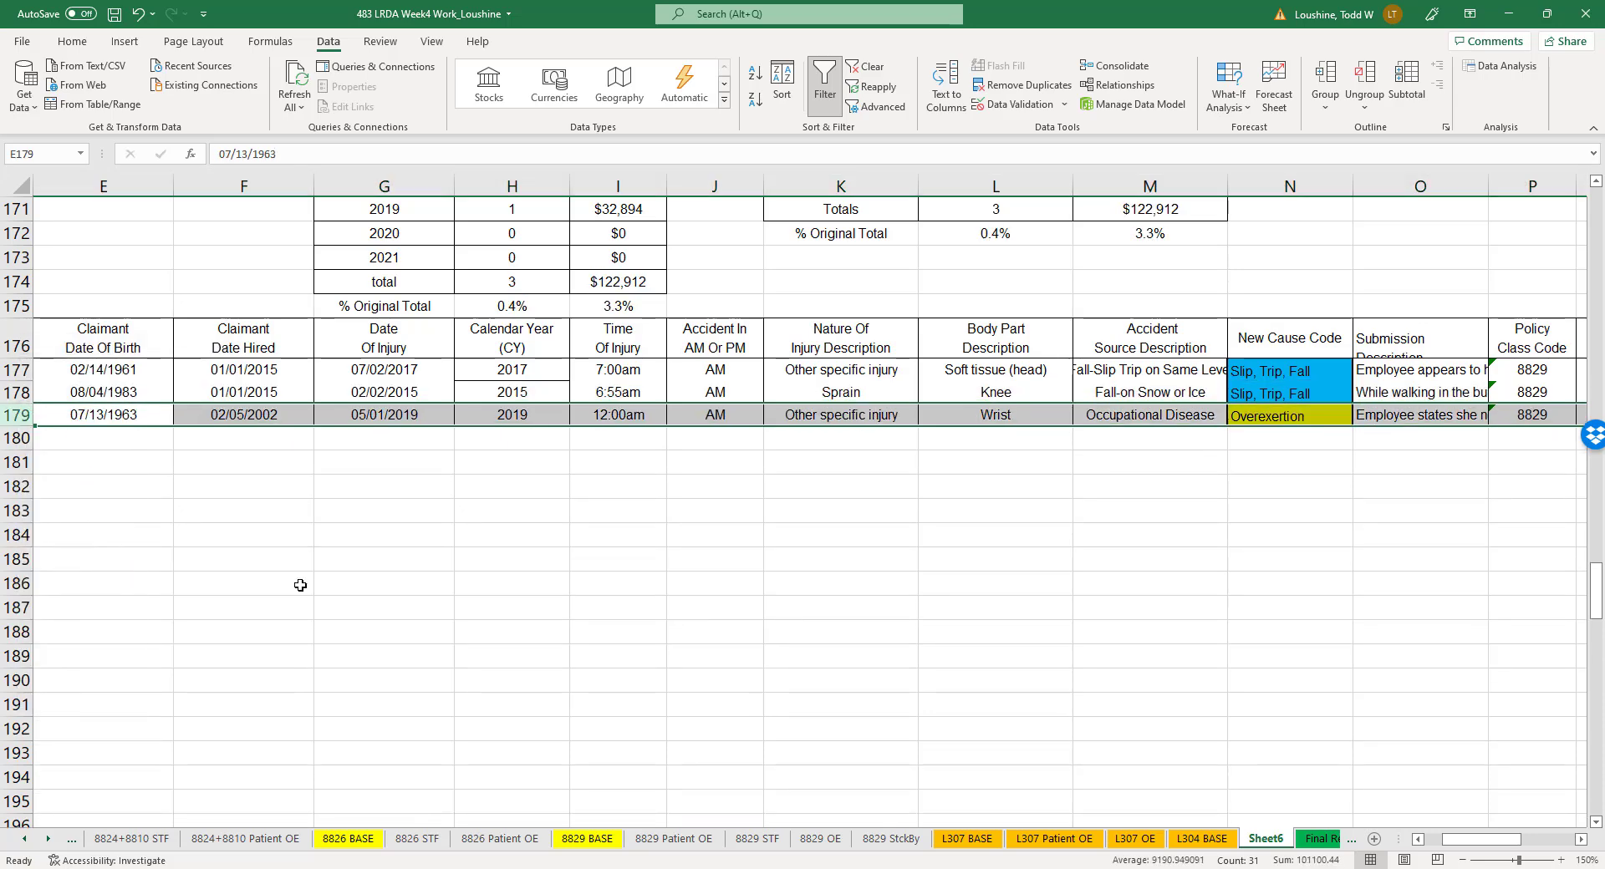
pyautogui.click(986, 606)
# - Examine the Count chart's series source and the yearly, PCC, accident location and accident source summary tables
pyautogui.scroll(5, 1061, 506)
pyautogui.scroll(20, 1062, 506)
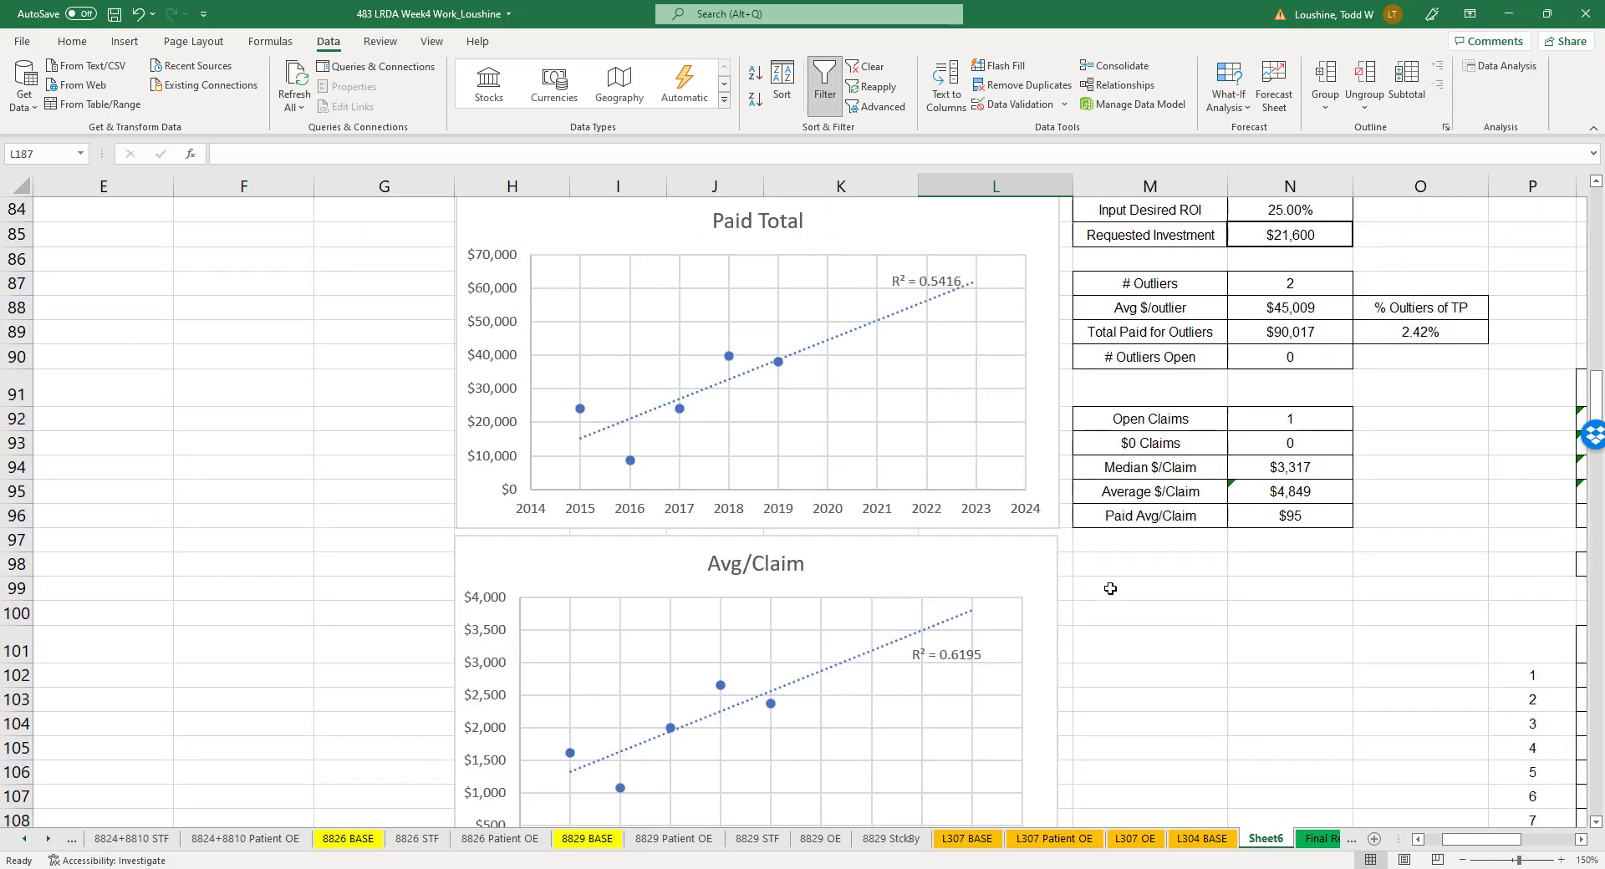
pyautogui.scroll(6, 1180, 601)
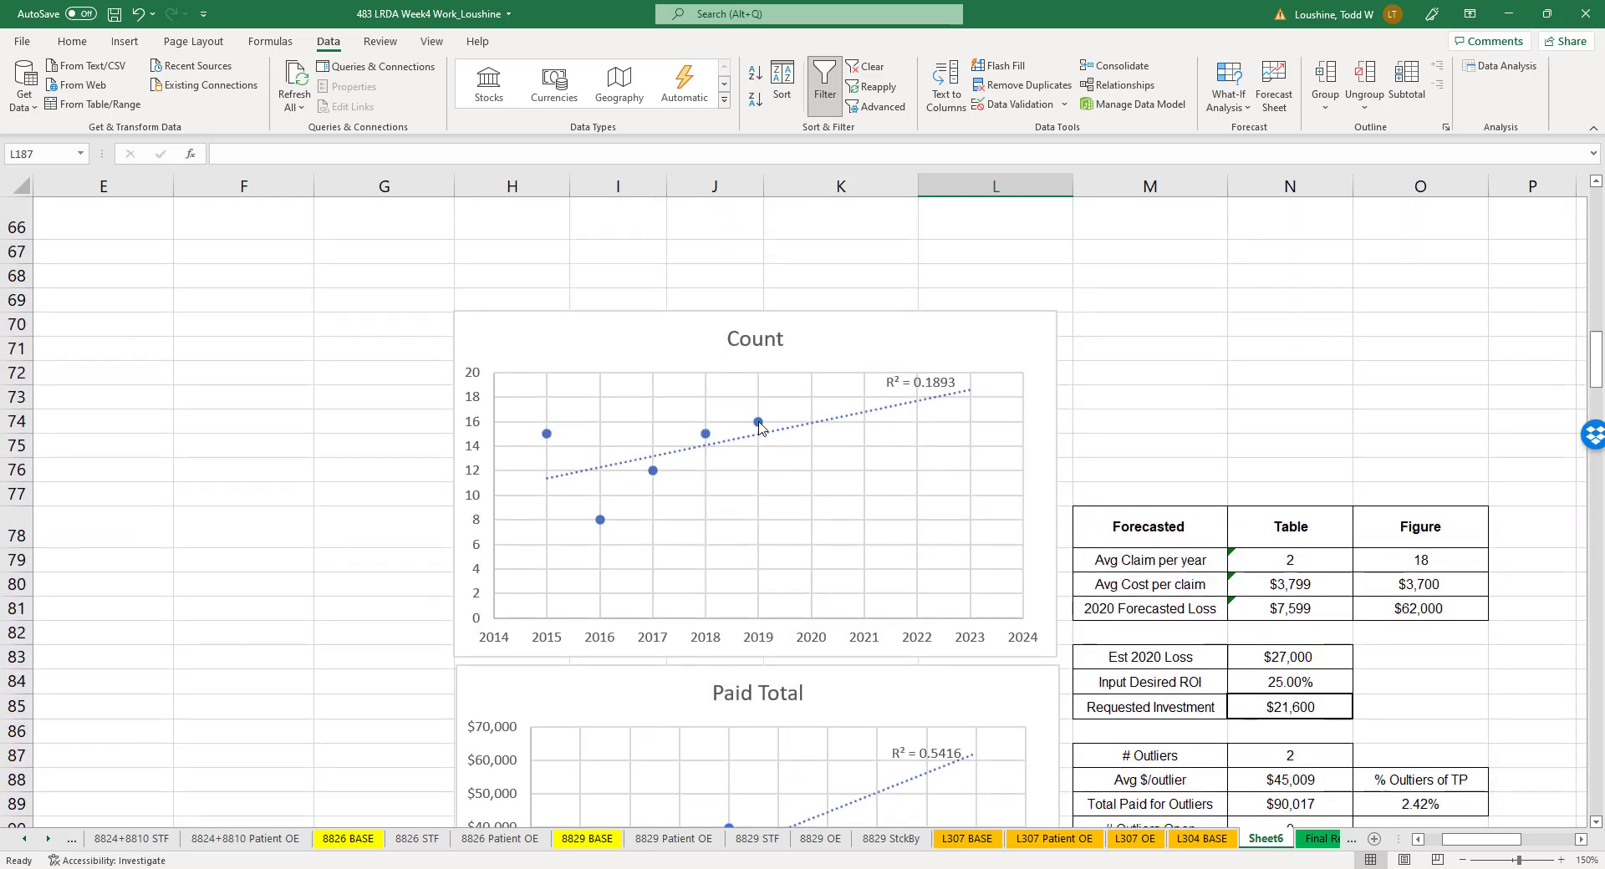
pyautogui.rightClick(759, 424)
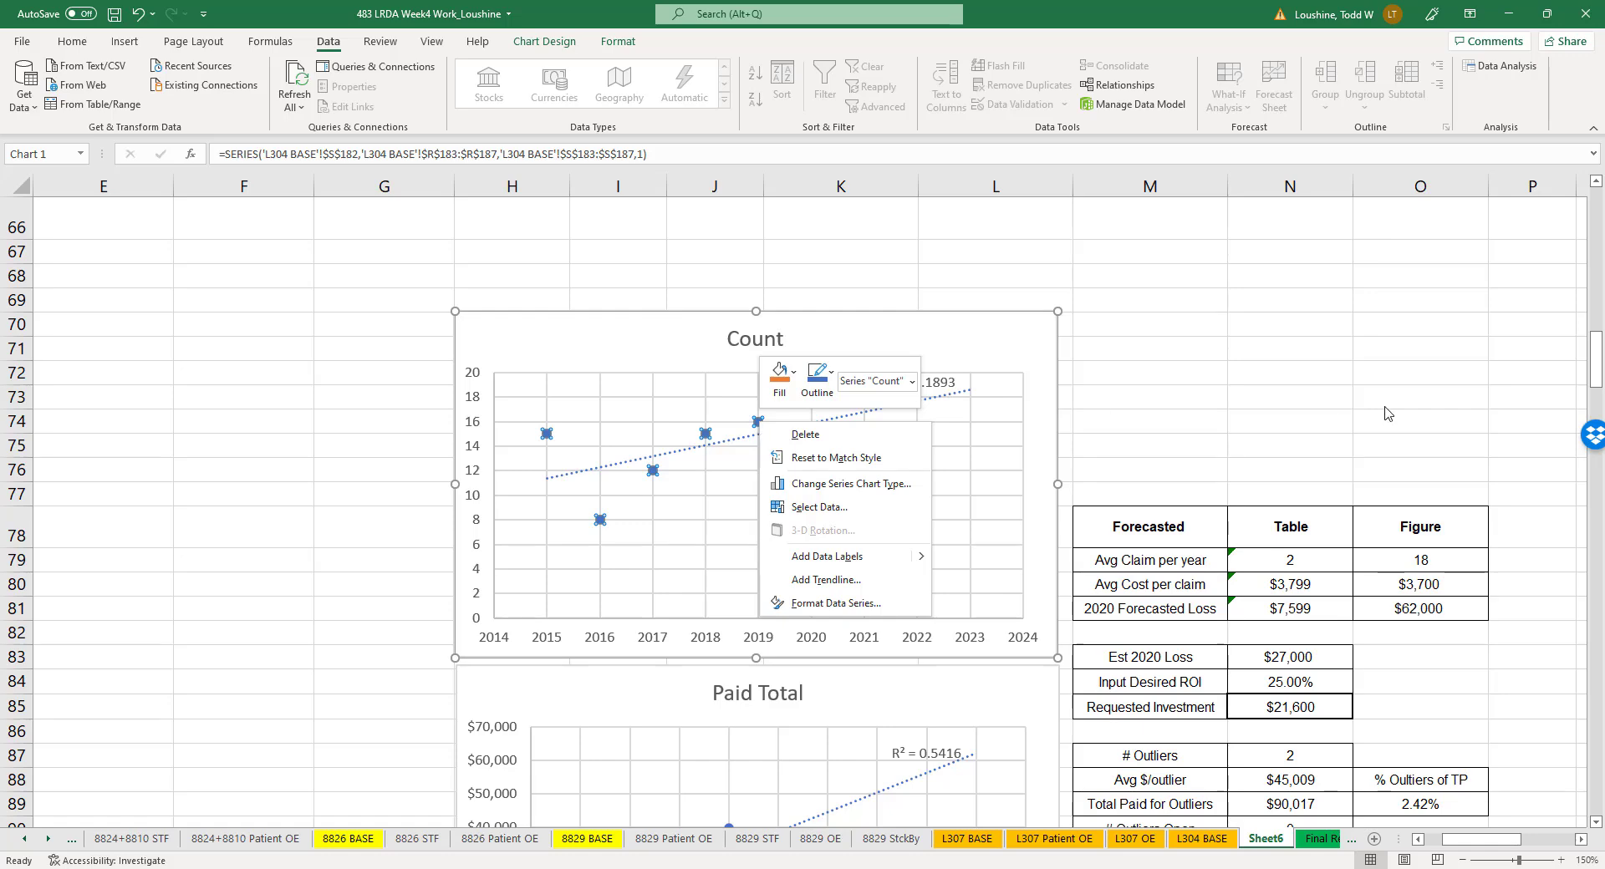
pyautogui.press('Escape')
pyautogui.moveTo(1471, 840); pyautogui.dragTo(1504, 840)
pyautogui.scroll(-2, 1038, 564)
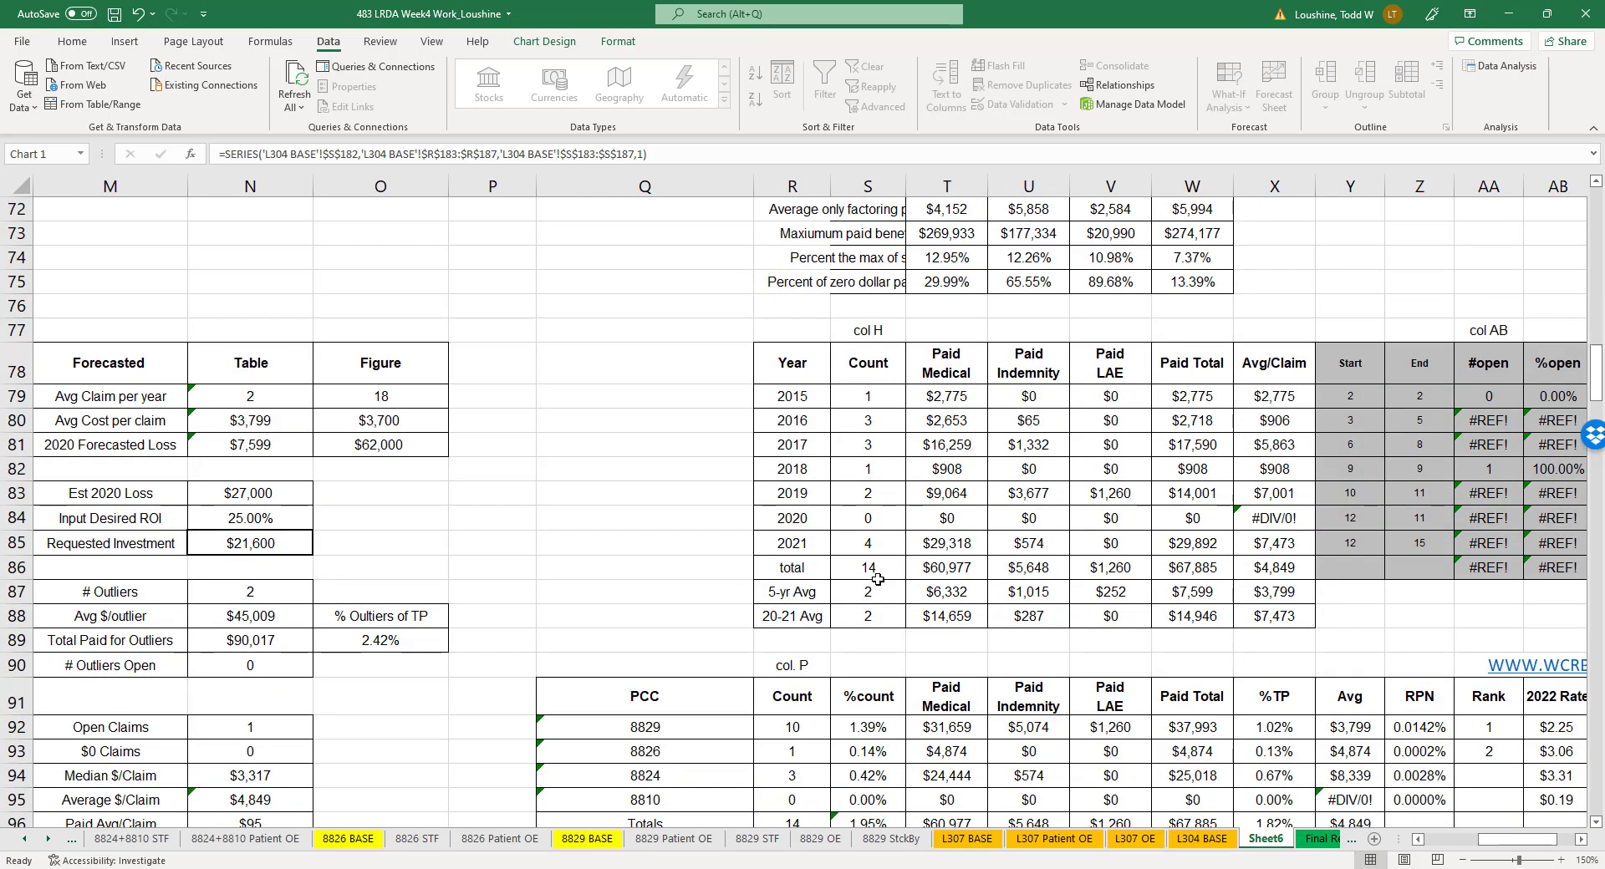
pyautogui.scroll(-5, 878, 578)
pyautogui.scroll(-4, 782, 458)
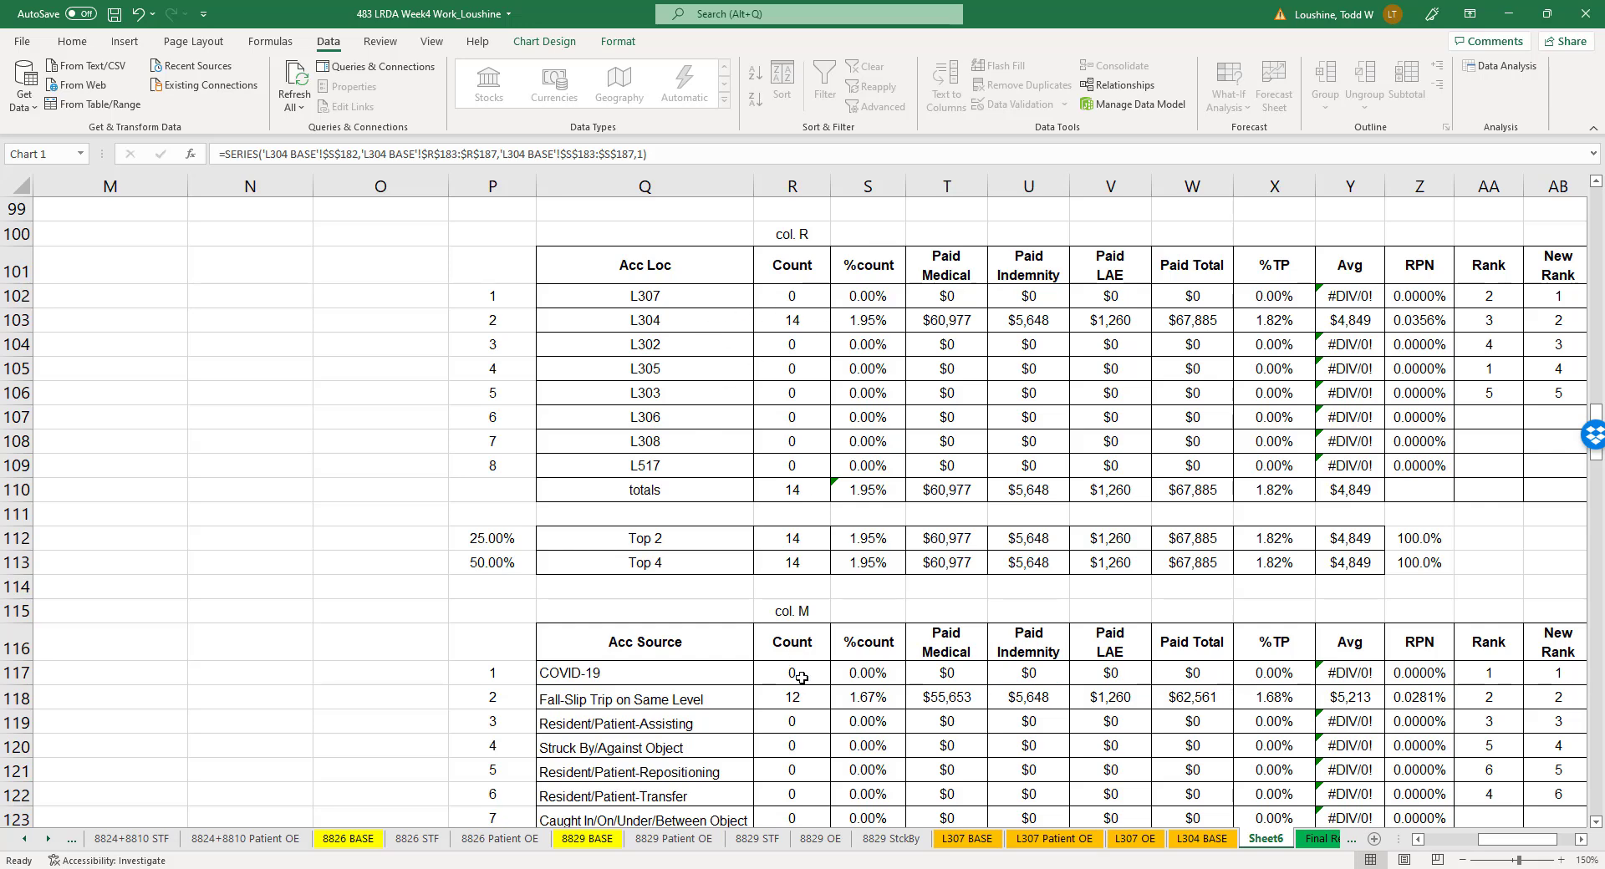
# - Rename the new worksheet as L304 STF
pyautogui.click(1268, 839)
pyautogui.write('3')
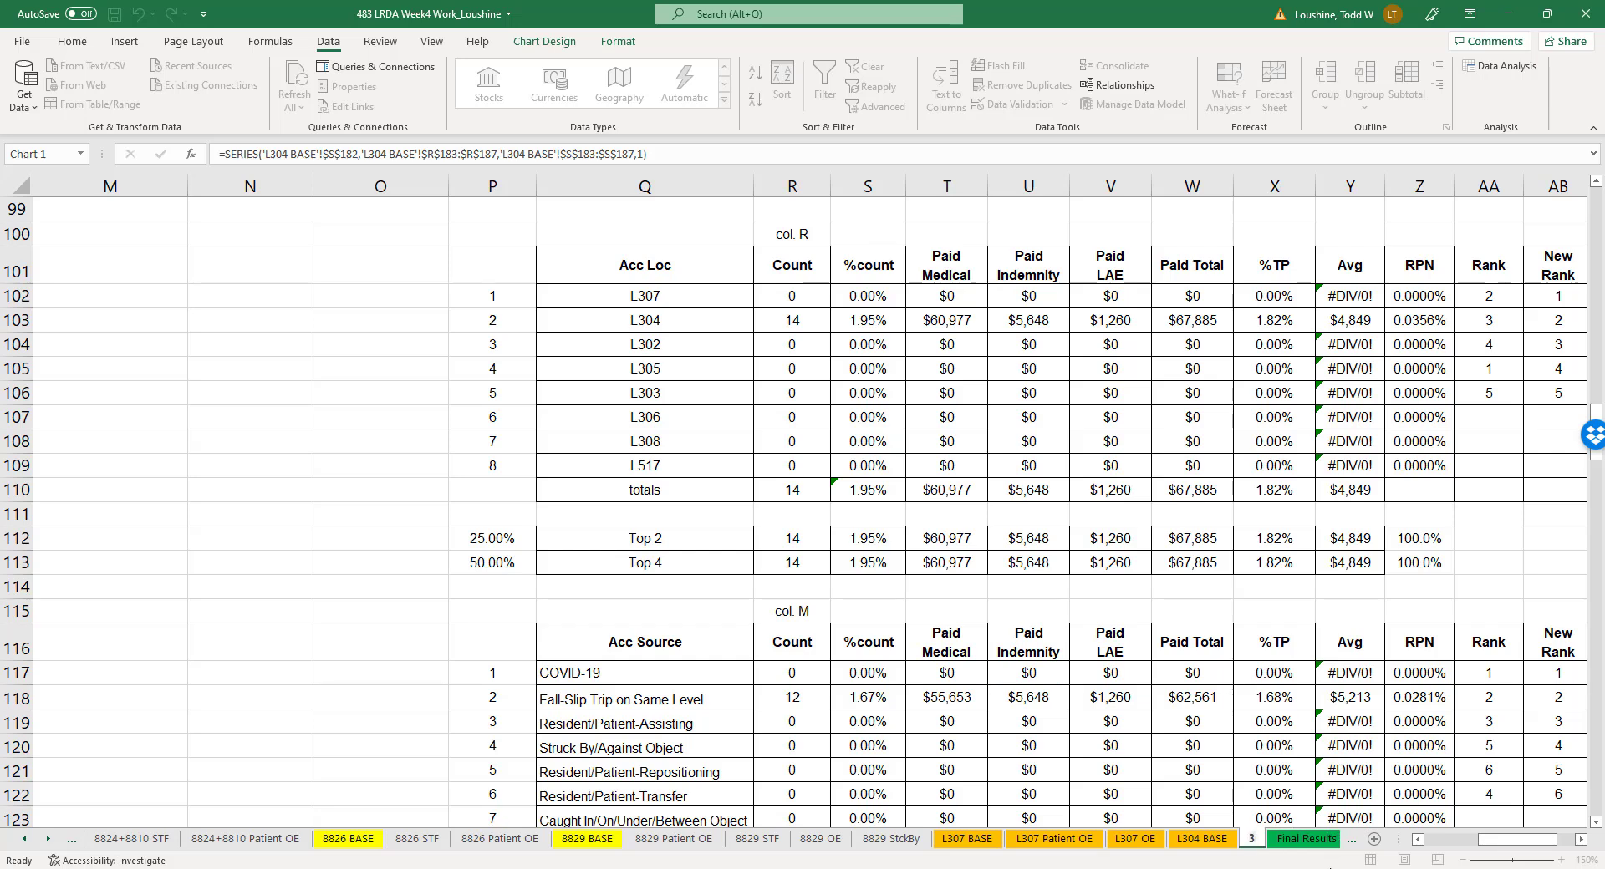
pyautogui.write('04 S')
pyautogui.press('BackSpace')
pyautogui.press('BackSpace')
pyautogui.press('BackSpace')
pyautogui.press('BackSpace')
pyautogui.press('BackSpace')
pyautogui.write('L304 ST')
pyautogui.click(685, 585)
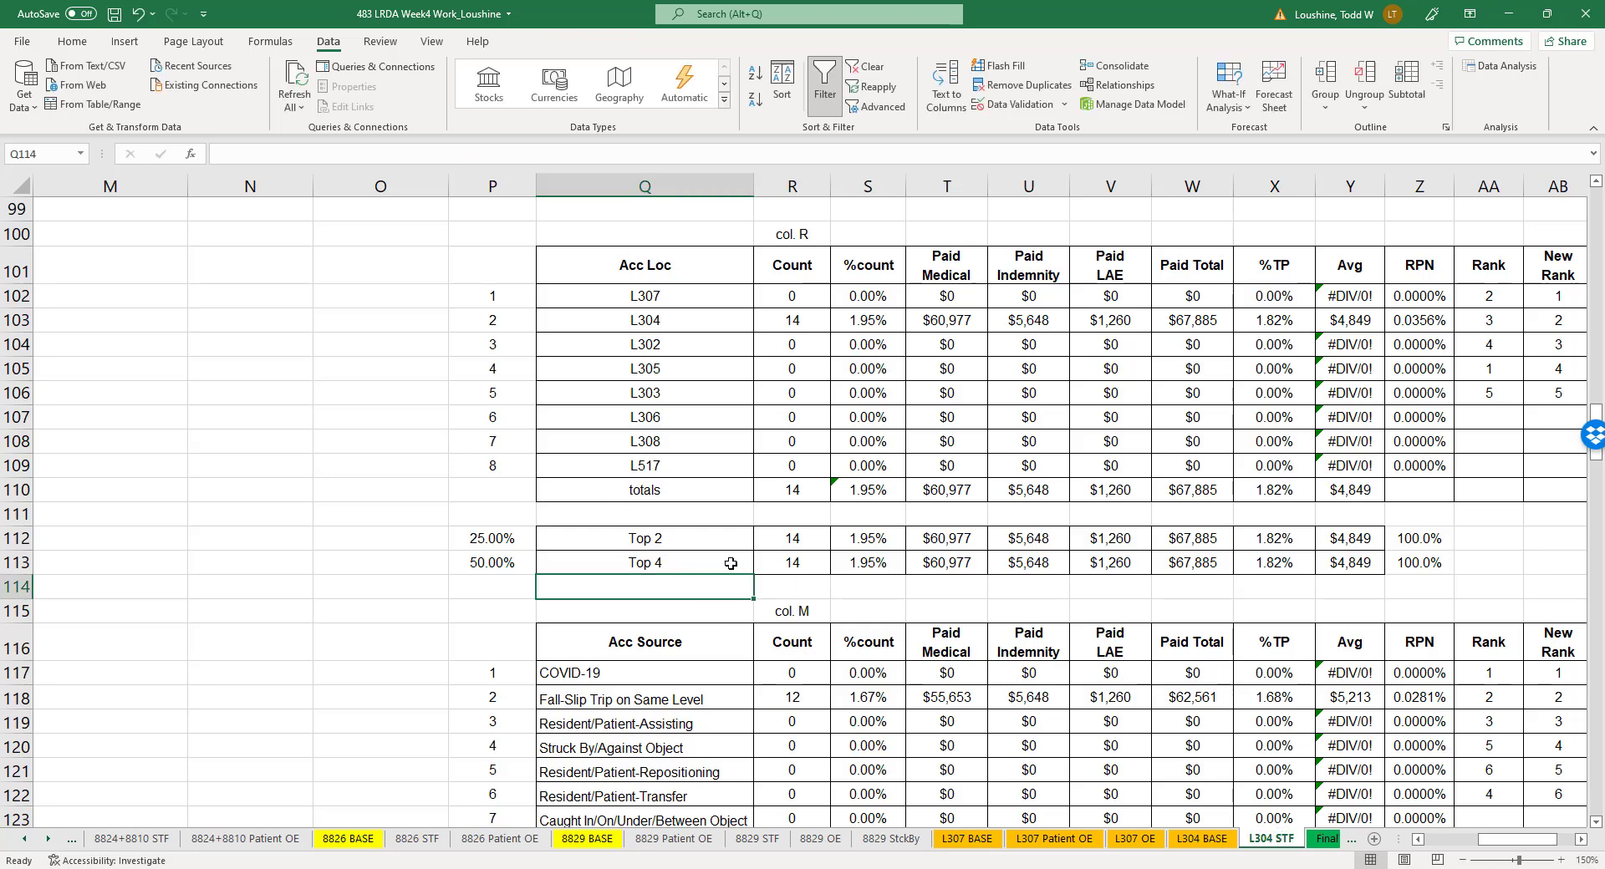
# - Relink the Count chart series' Y values to the yearly counts in S79:S84 on the L304 STF sheet
pyautogui.scroll(-9, 849, 494)
pyautogui.scroll(-7, 848, 494)
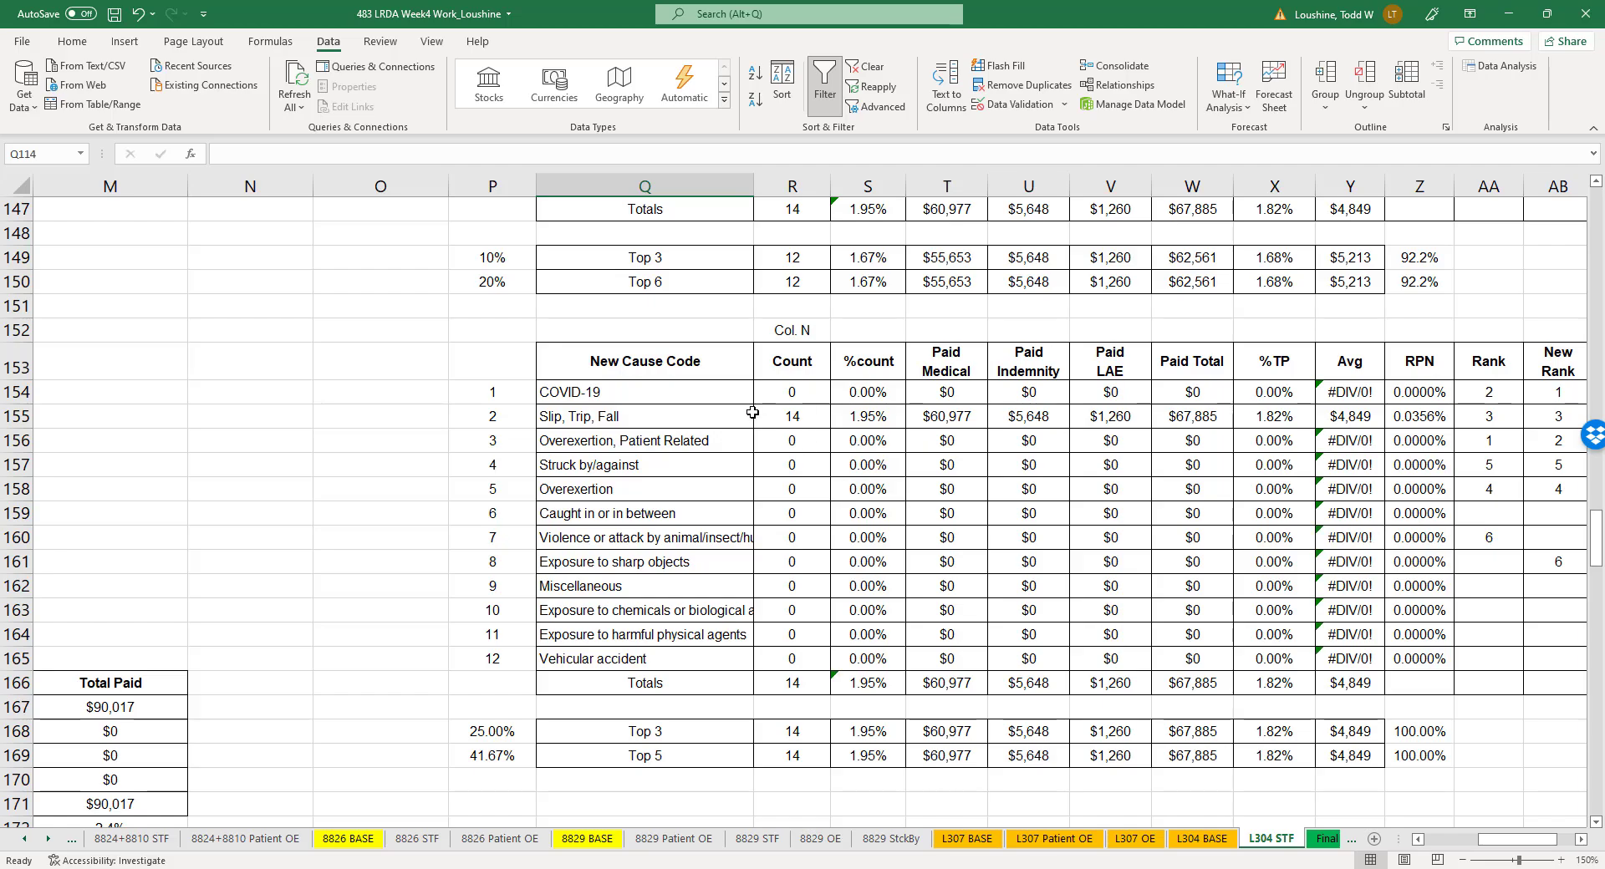
pyautogui.scroll(-5, 777, 484)
pyautogui.scroll(20, 454, 562)
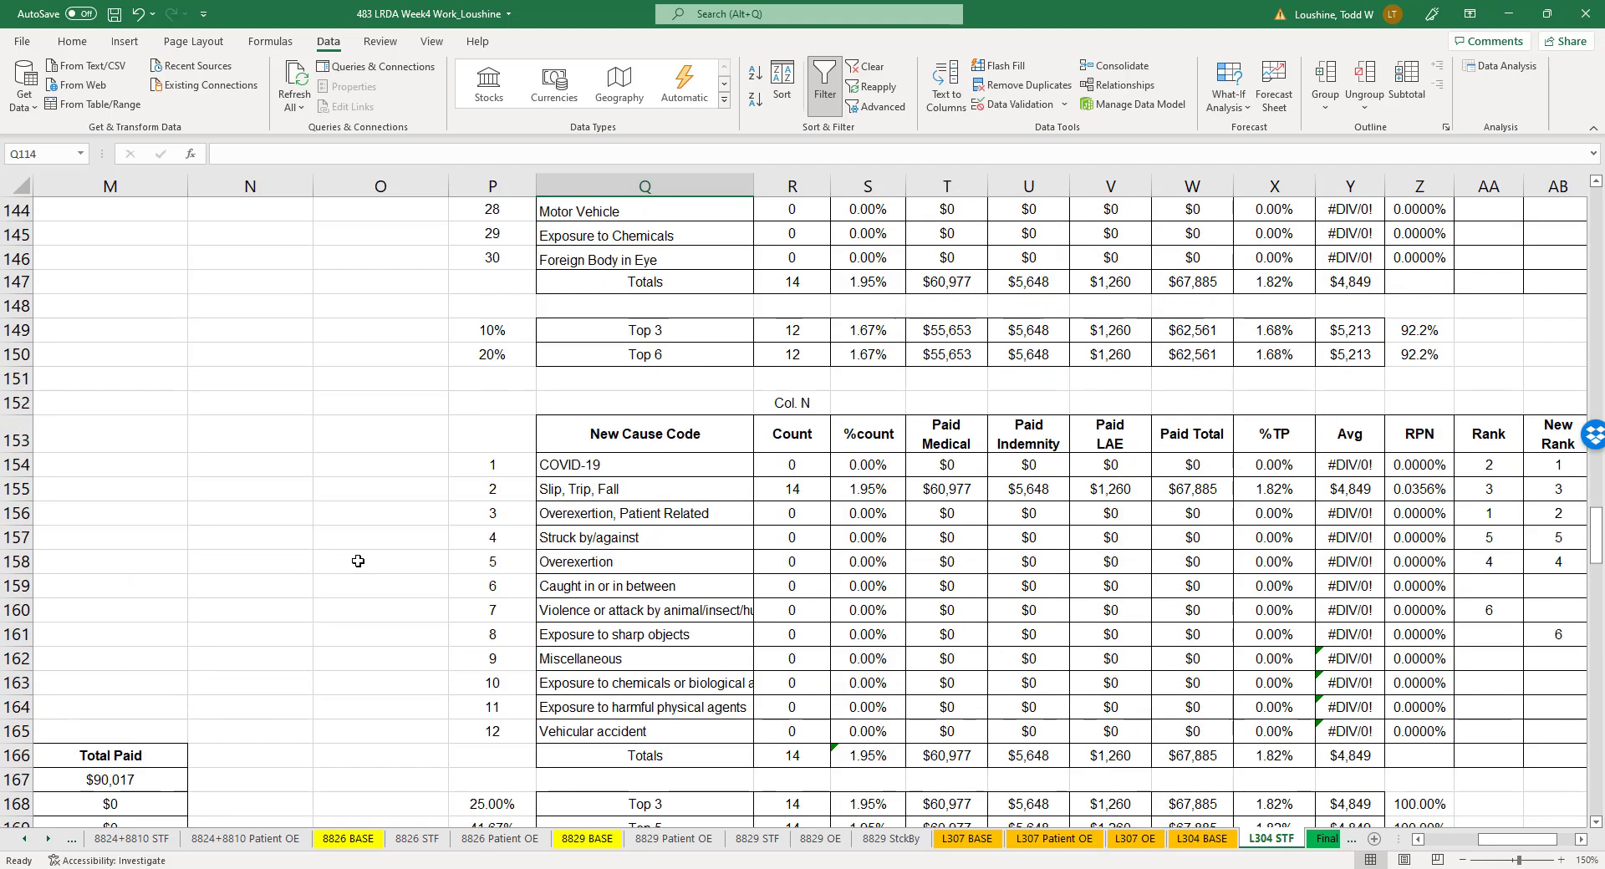
pyautogui.scroll(1, 457, 606)
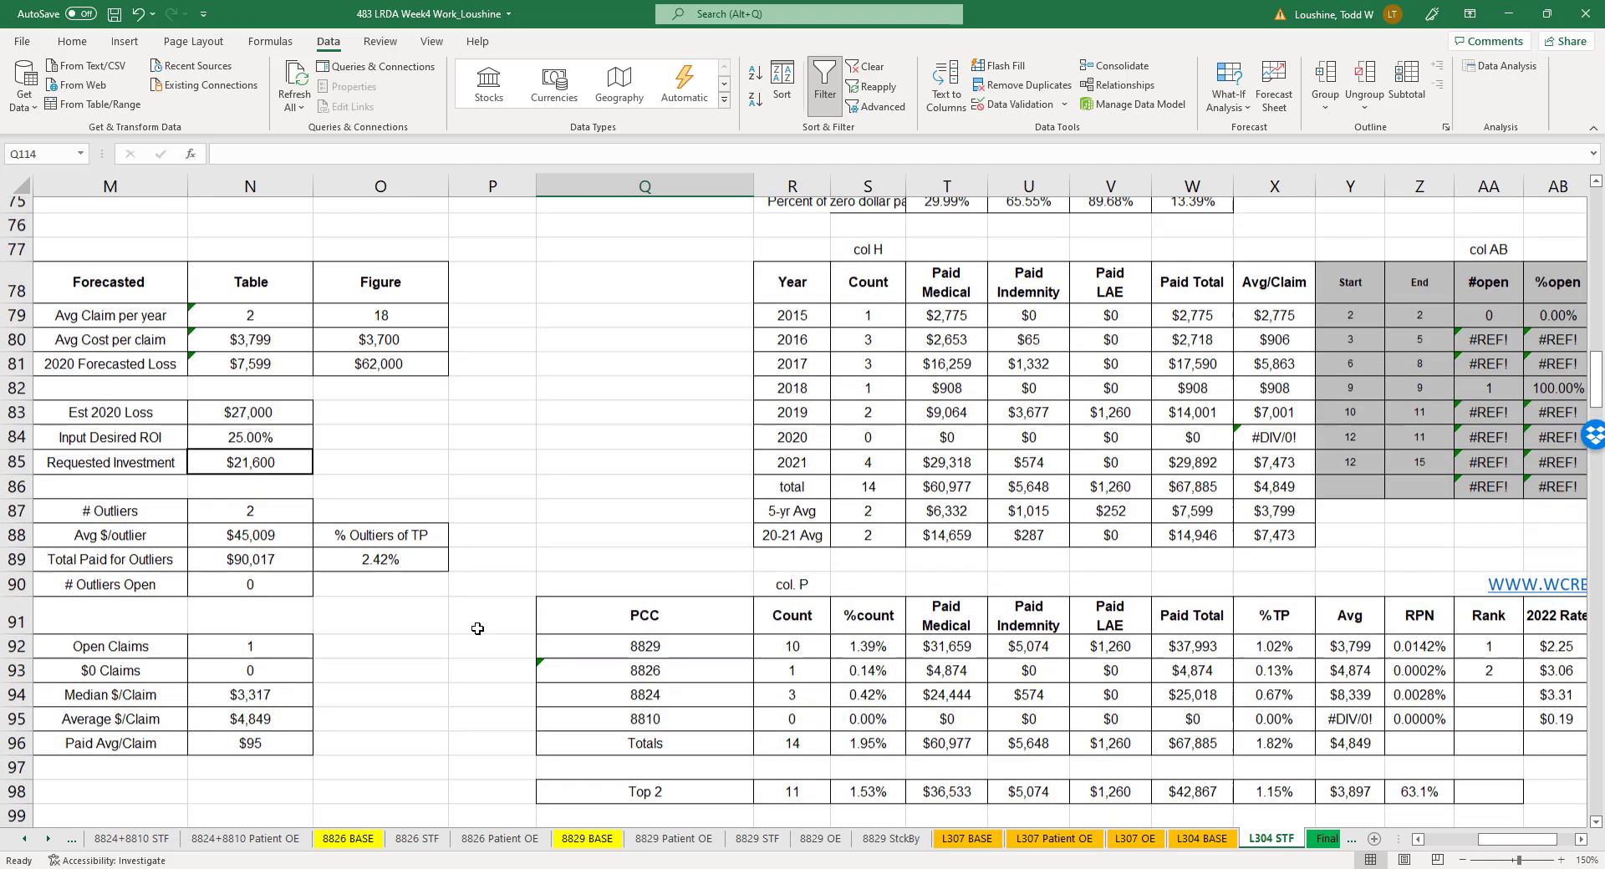
pyautogui.moveTo(1506, 845); pyautogui.dragTo(1488, 846)
pyautogui.scroll(3, 410, 499)
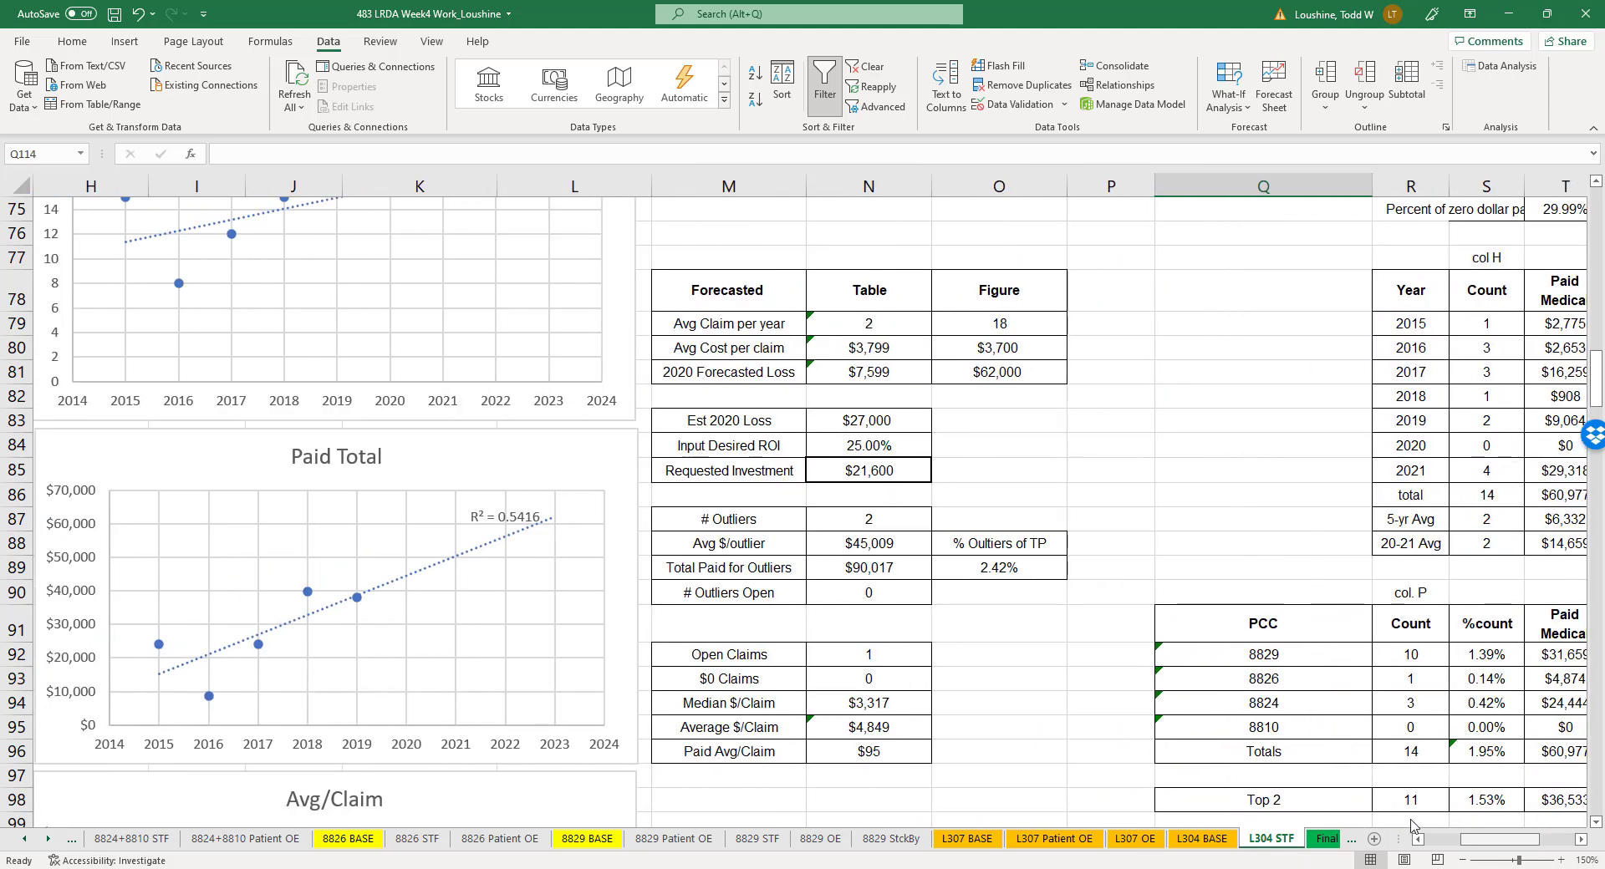
pyautogui.rightClick(220, 423)
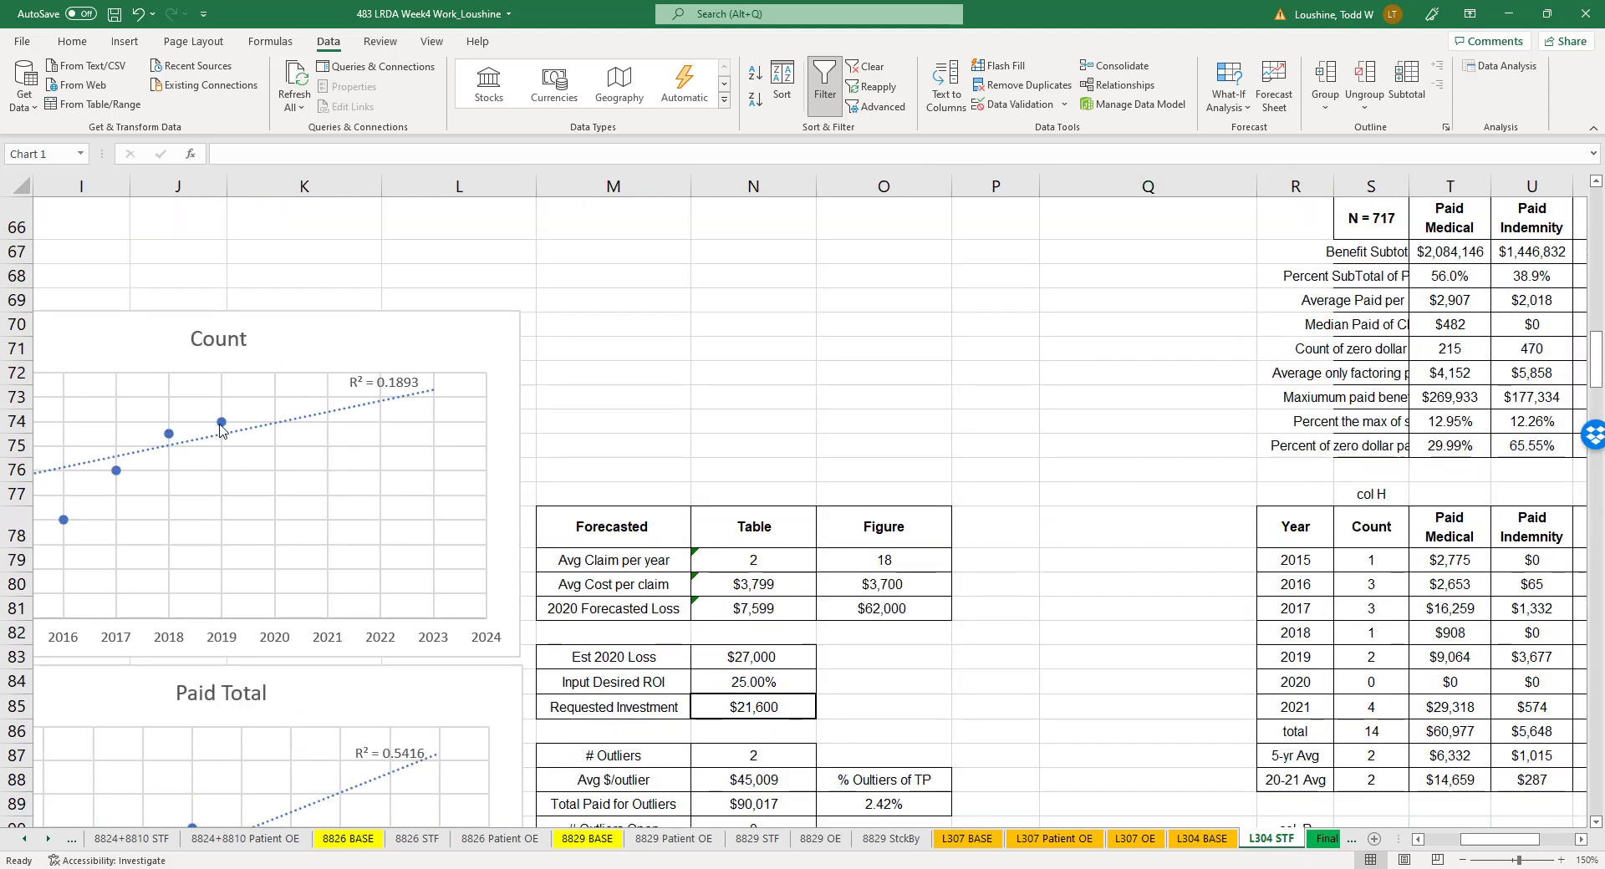
pyautogui.click(288, 511)
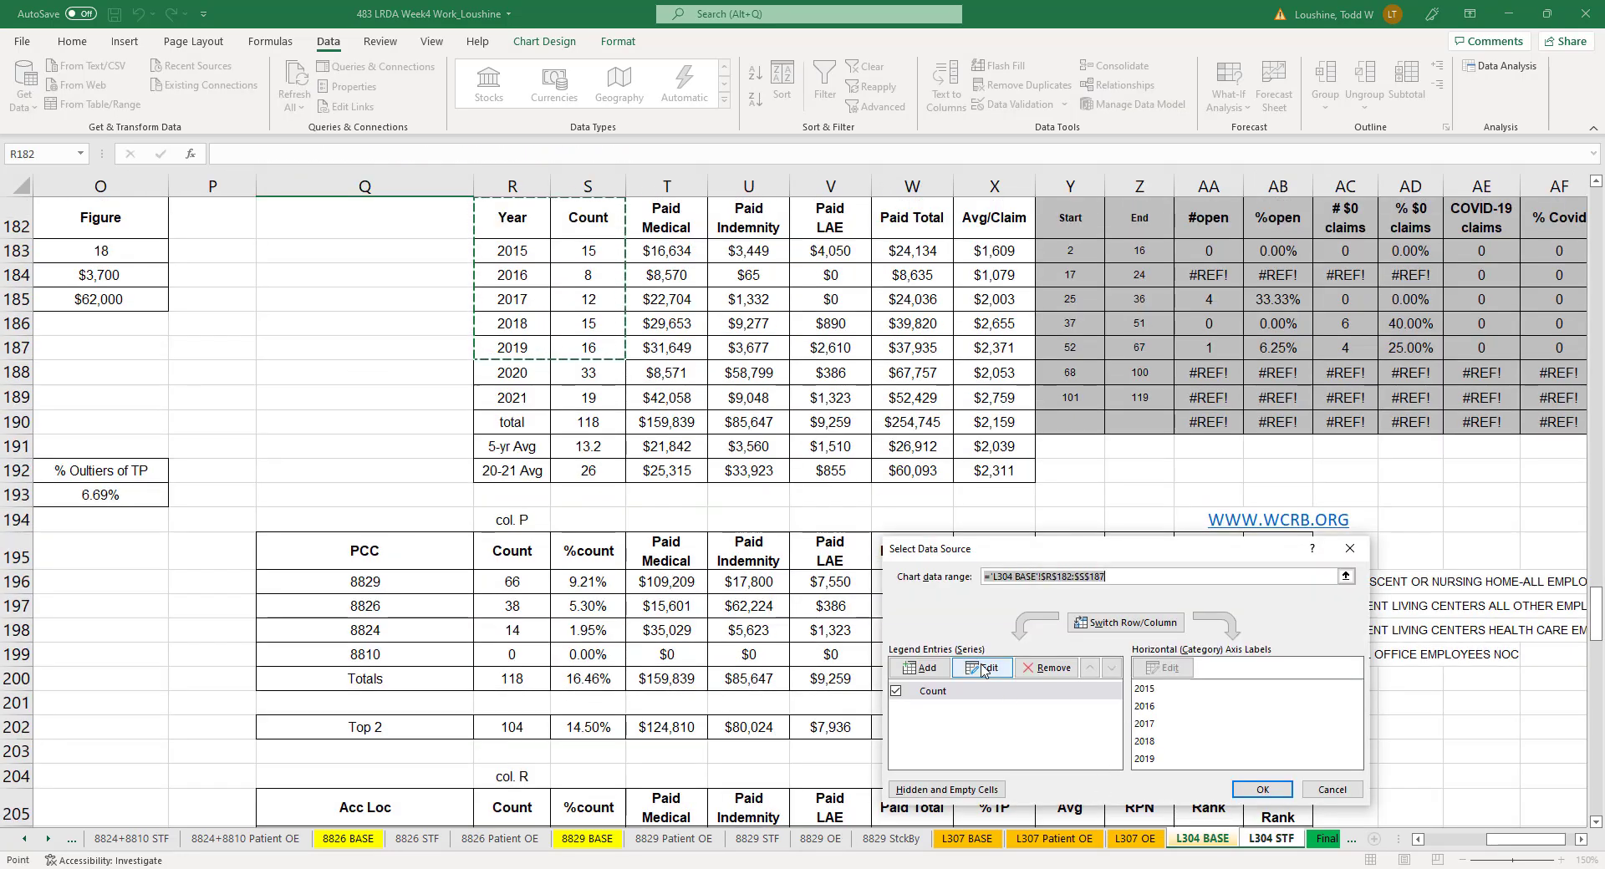
pyautogui.click(984, 669)
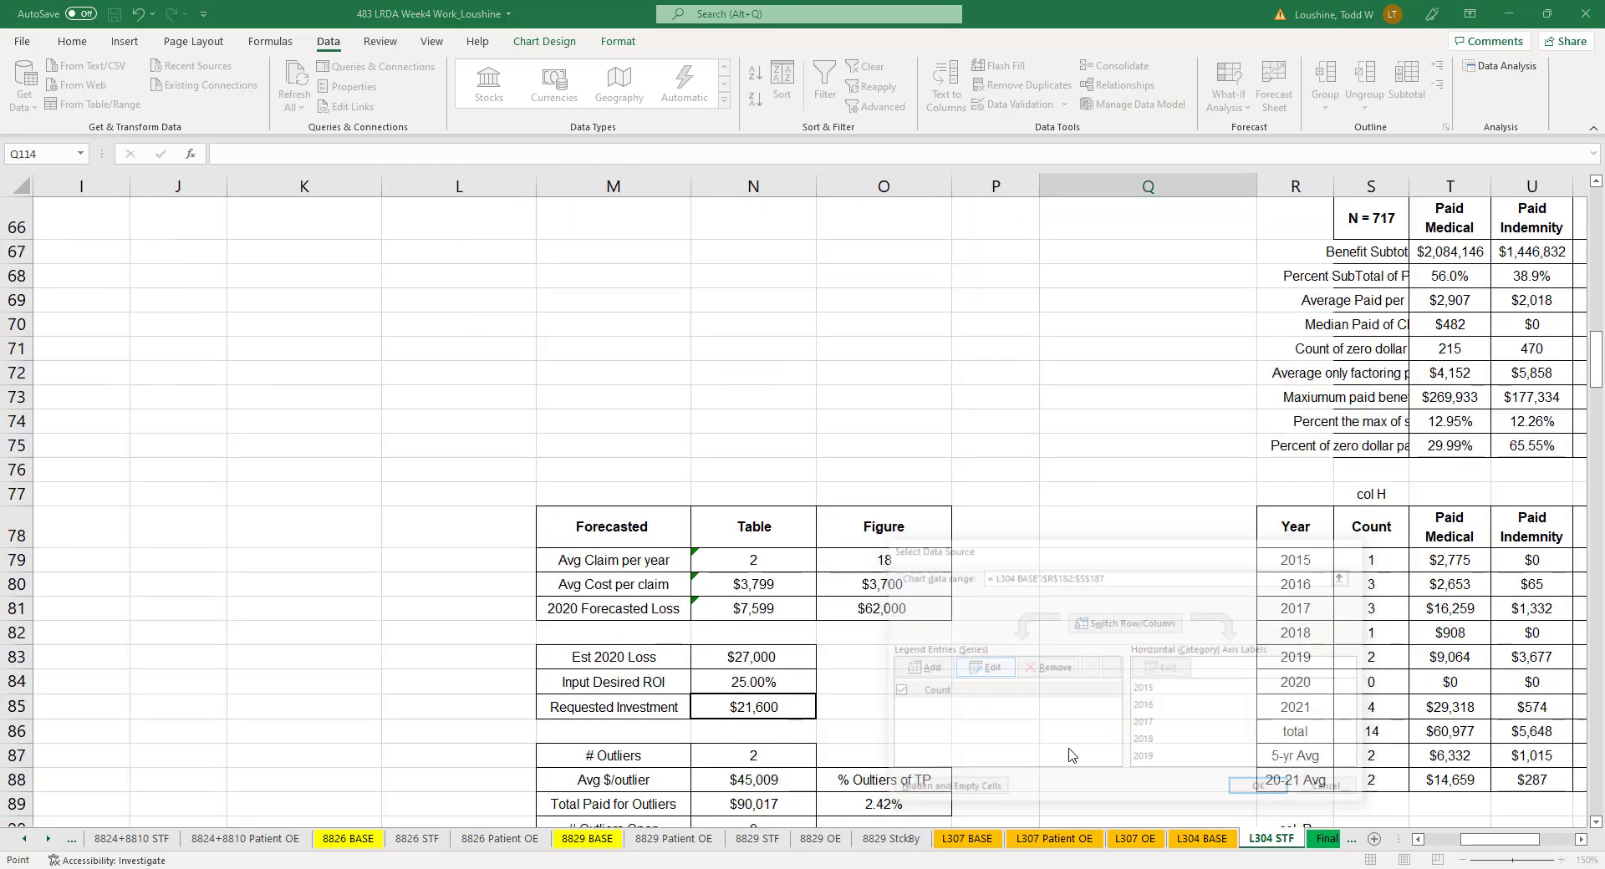
pyautogui.click(1157, 711)
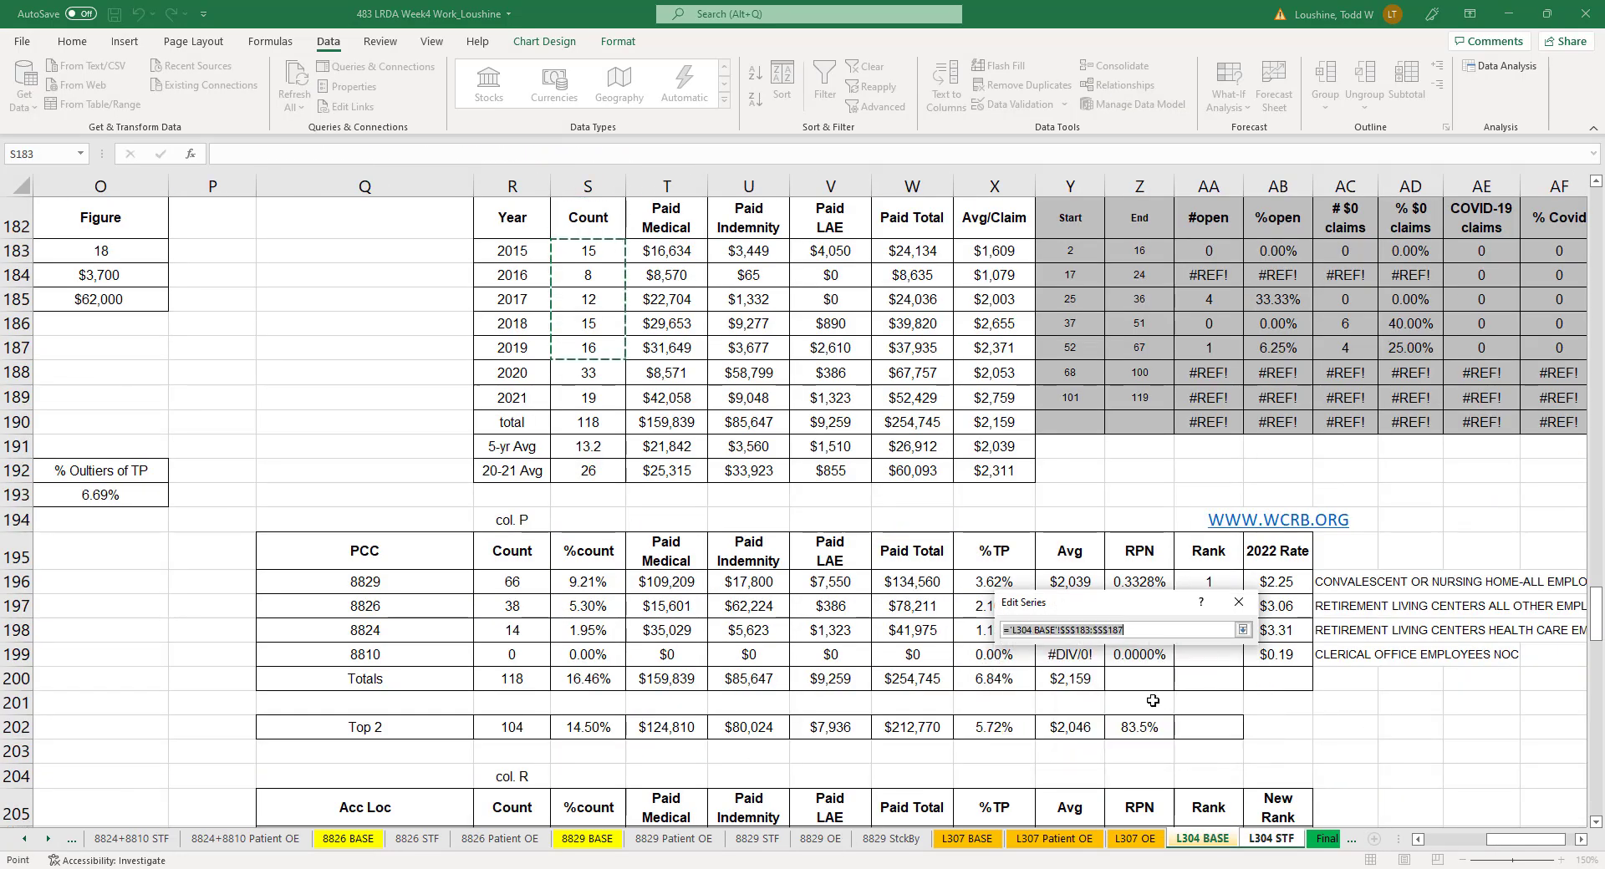
pyautogui.click(1287, 842)
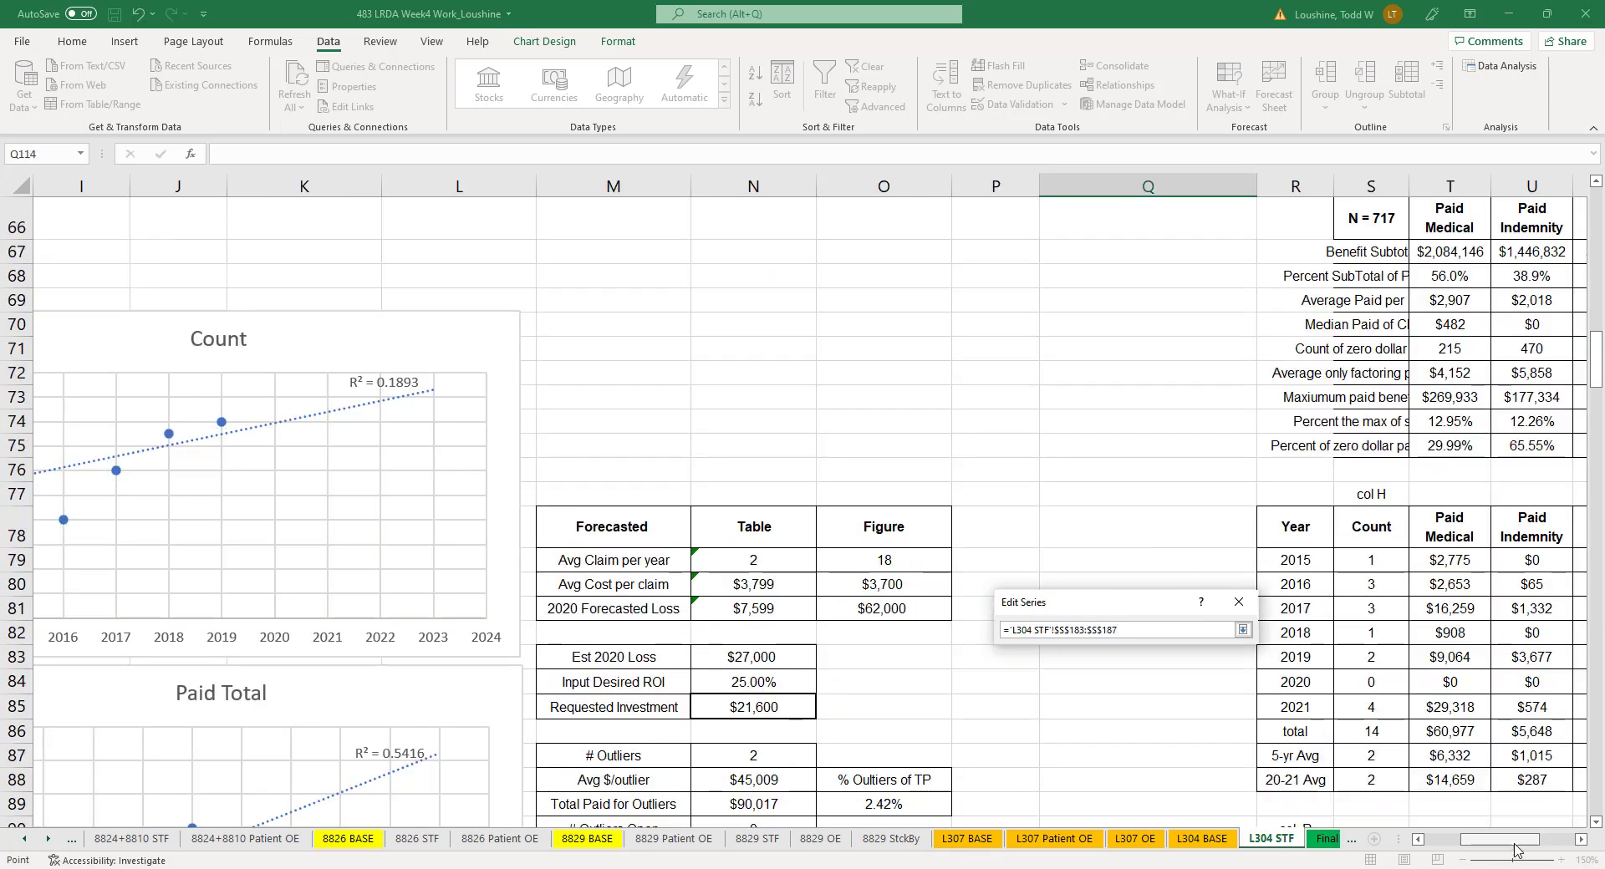
pyautogui.moveTo(1515, 842); pyautogui.dragTo(1513, 849)
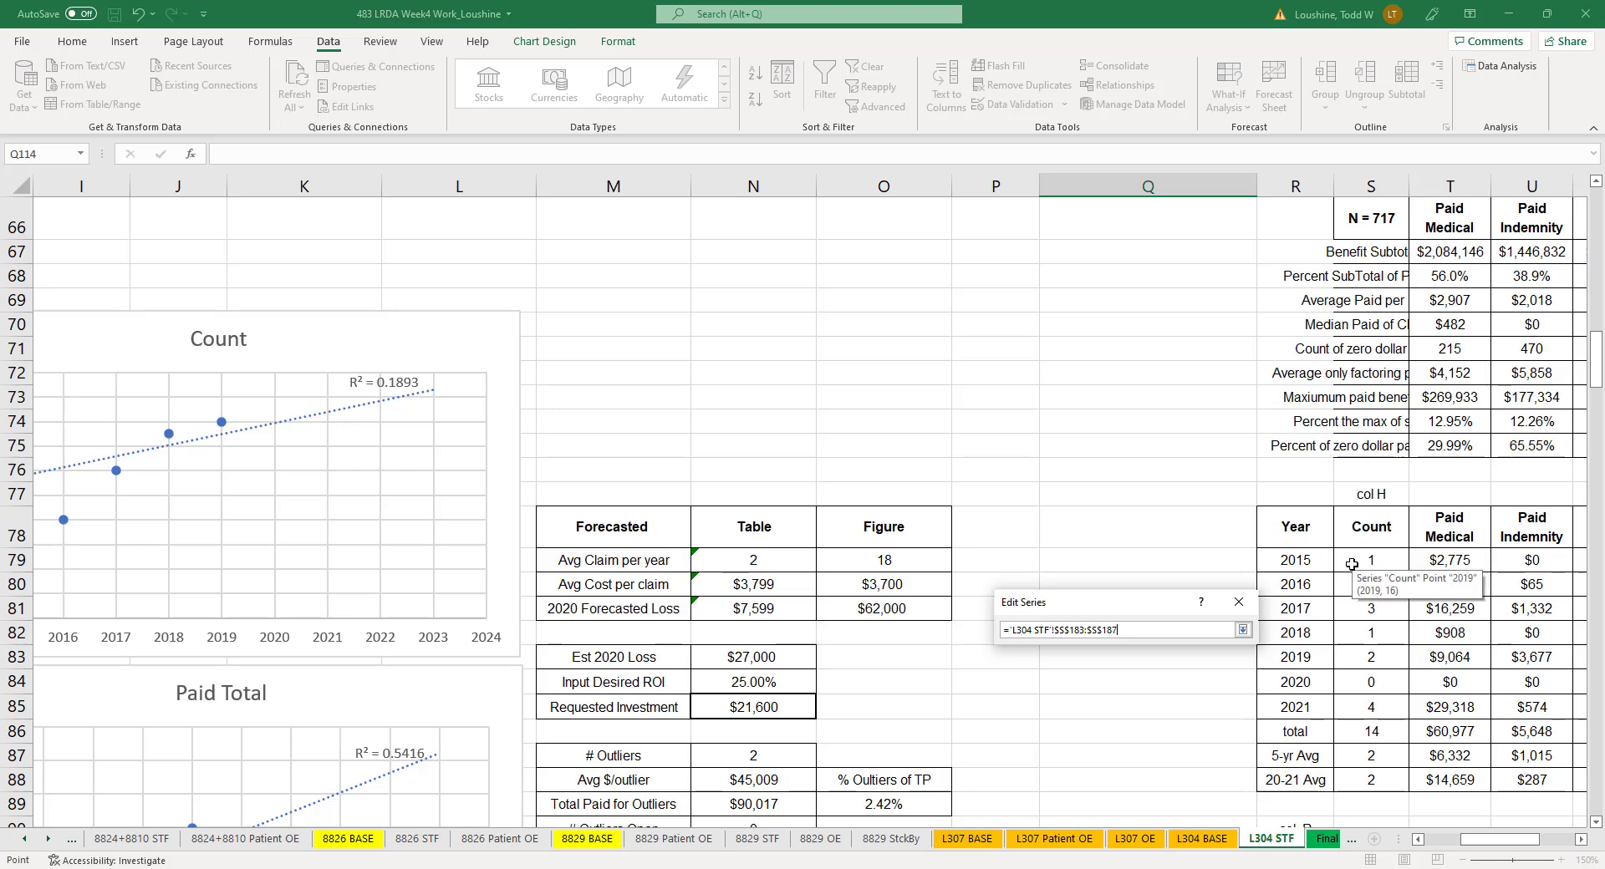
pyautogui.moveTo(1370, 560); pyautogui.dragTo(1373, 679)
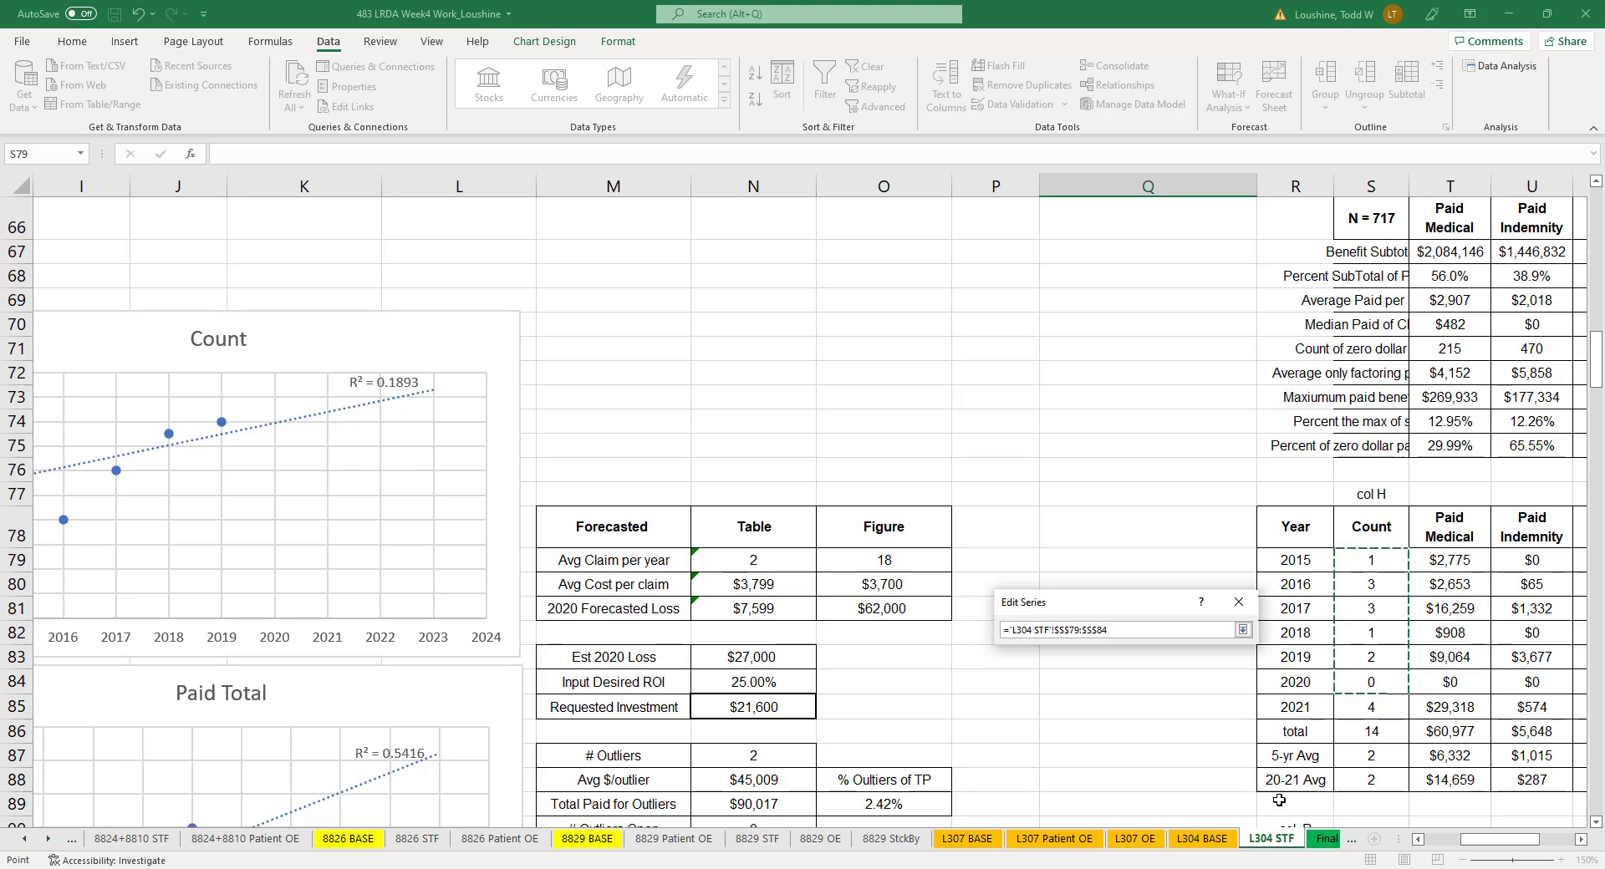
pyautogui.click(1245, 633)
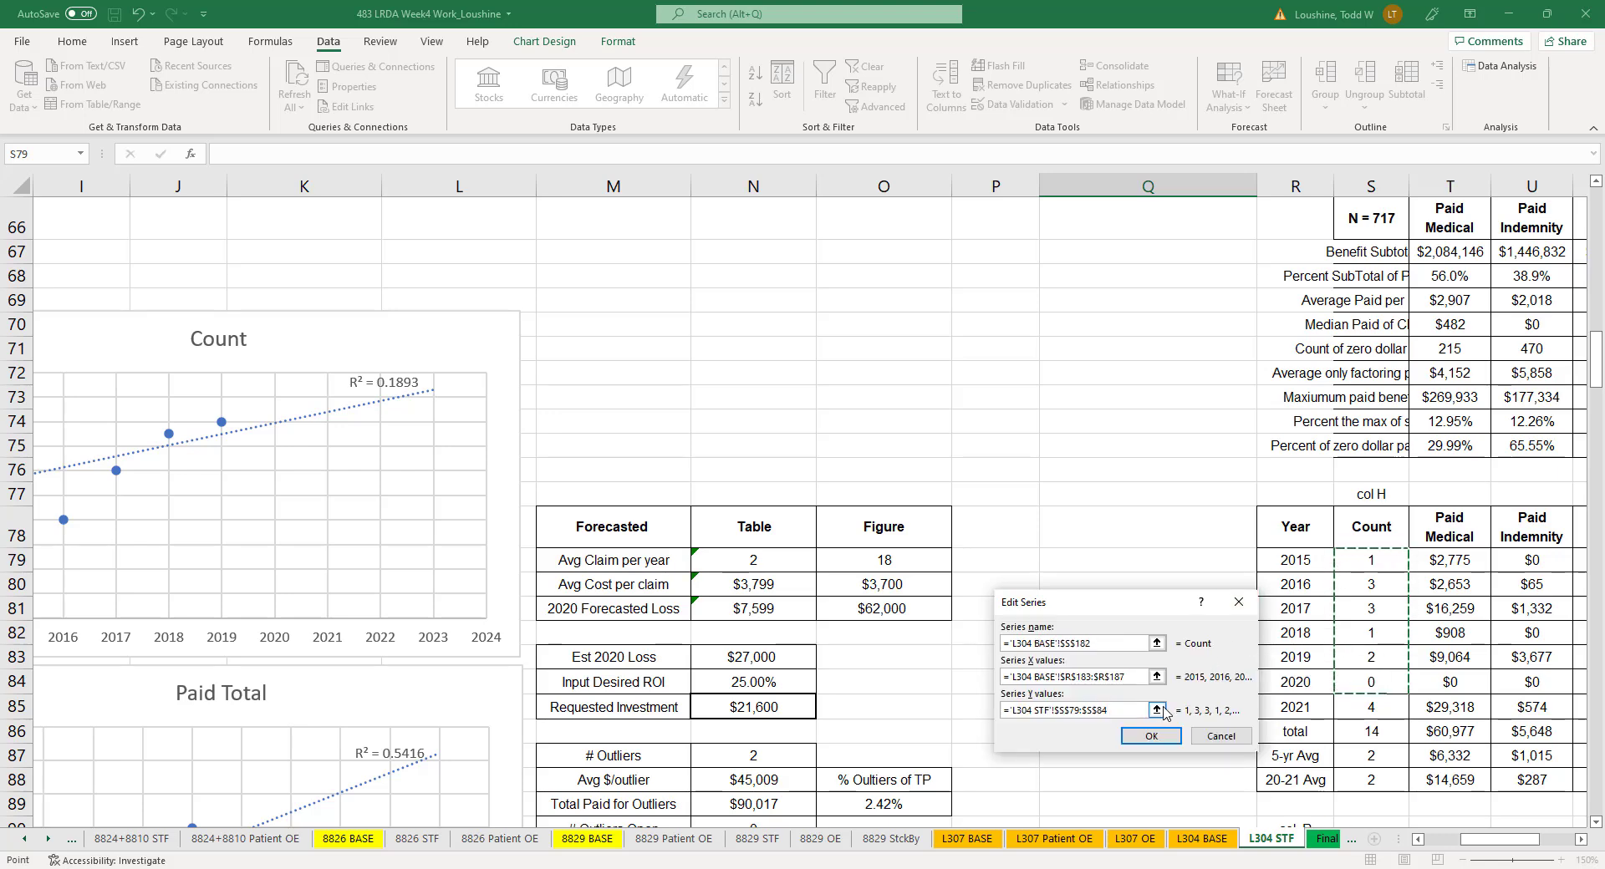
# - Try to relink the Count chart series' X values to S79:S84 on the L304 STF sheet
pyautogui.click(1157, 678)
pyautogui.click(1157, 676)
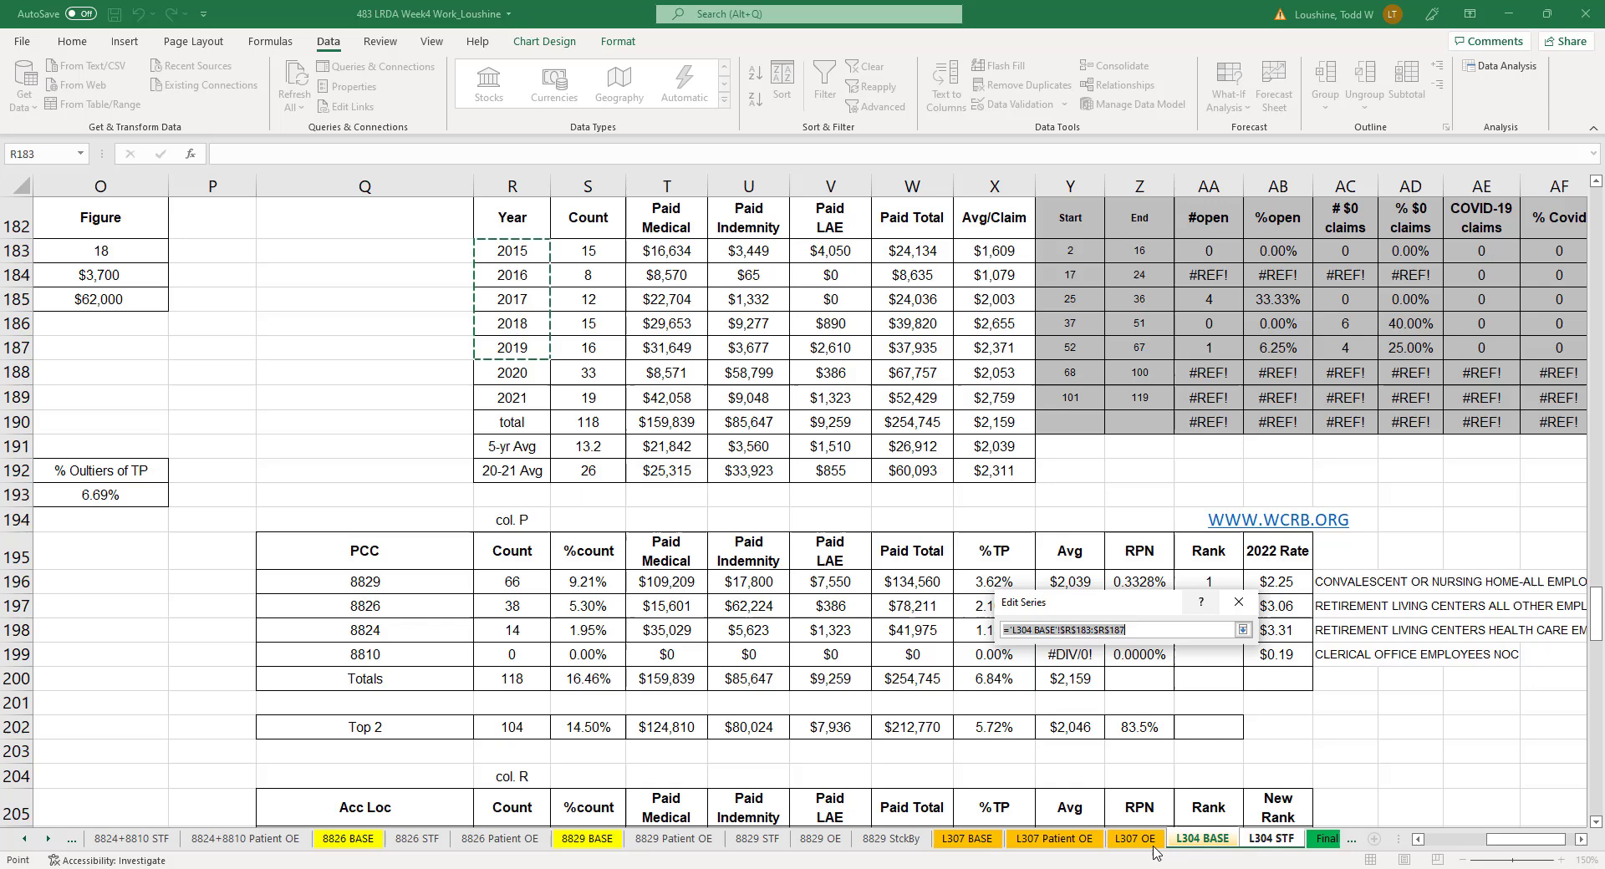
pyautogui.click(1282, 844)
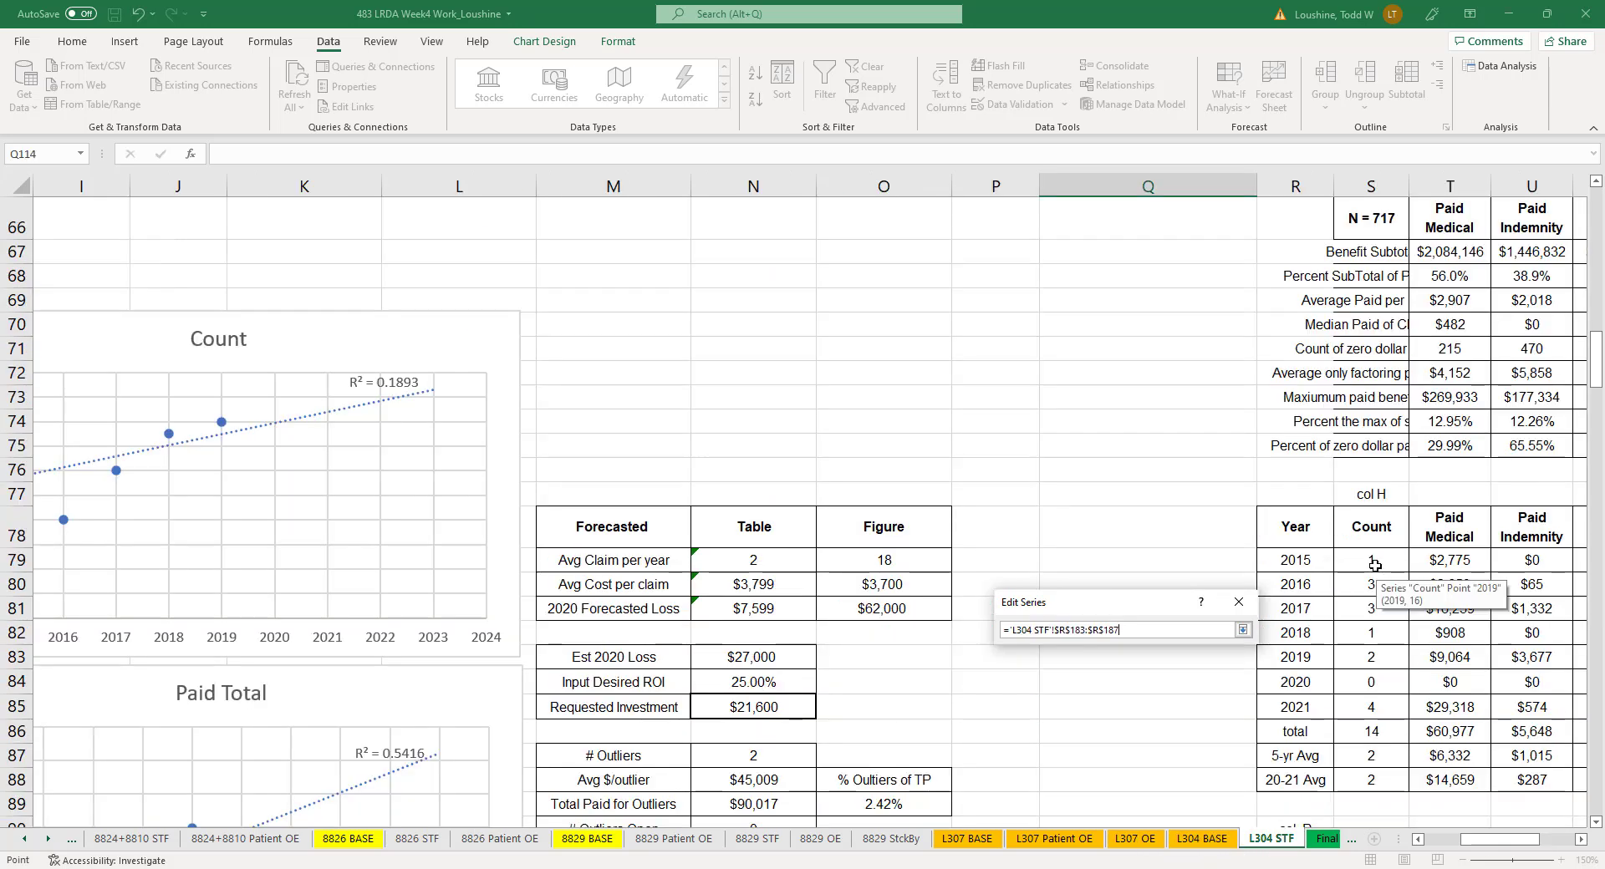
pyautogui.moveTo(1371, 559); pyautogui.dragTo(1376, 677)
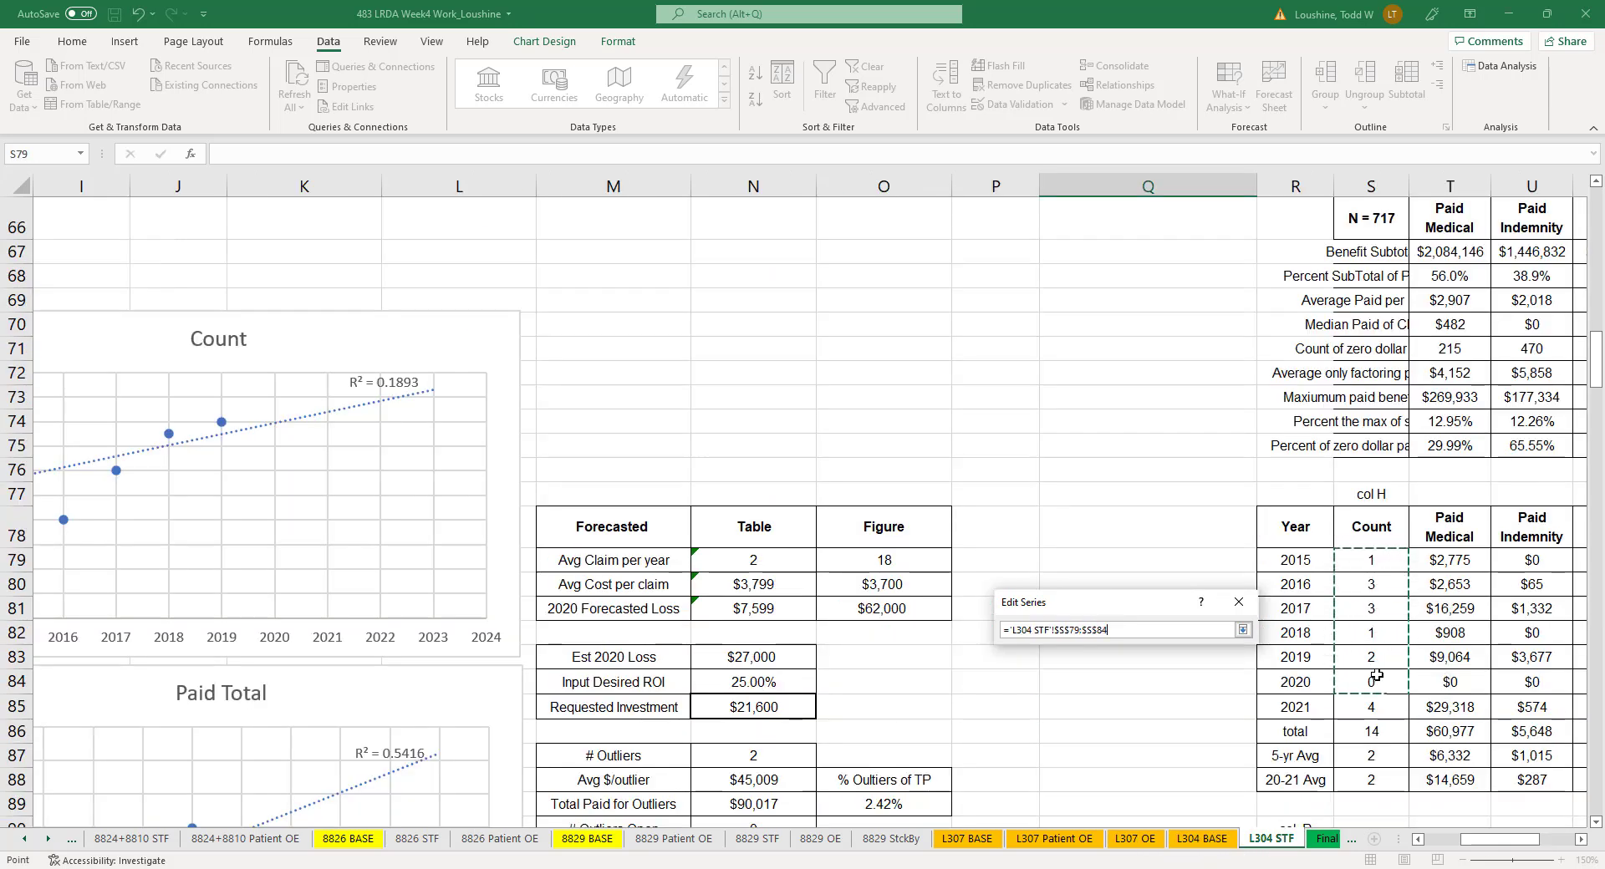
pyautogui.click(1243, 629)
pyautogui.click(1151, 736)
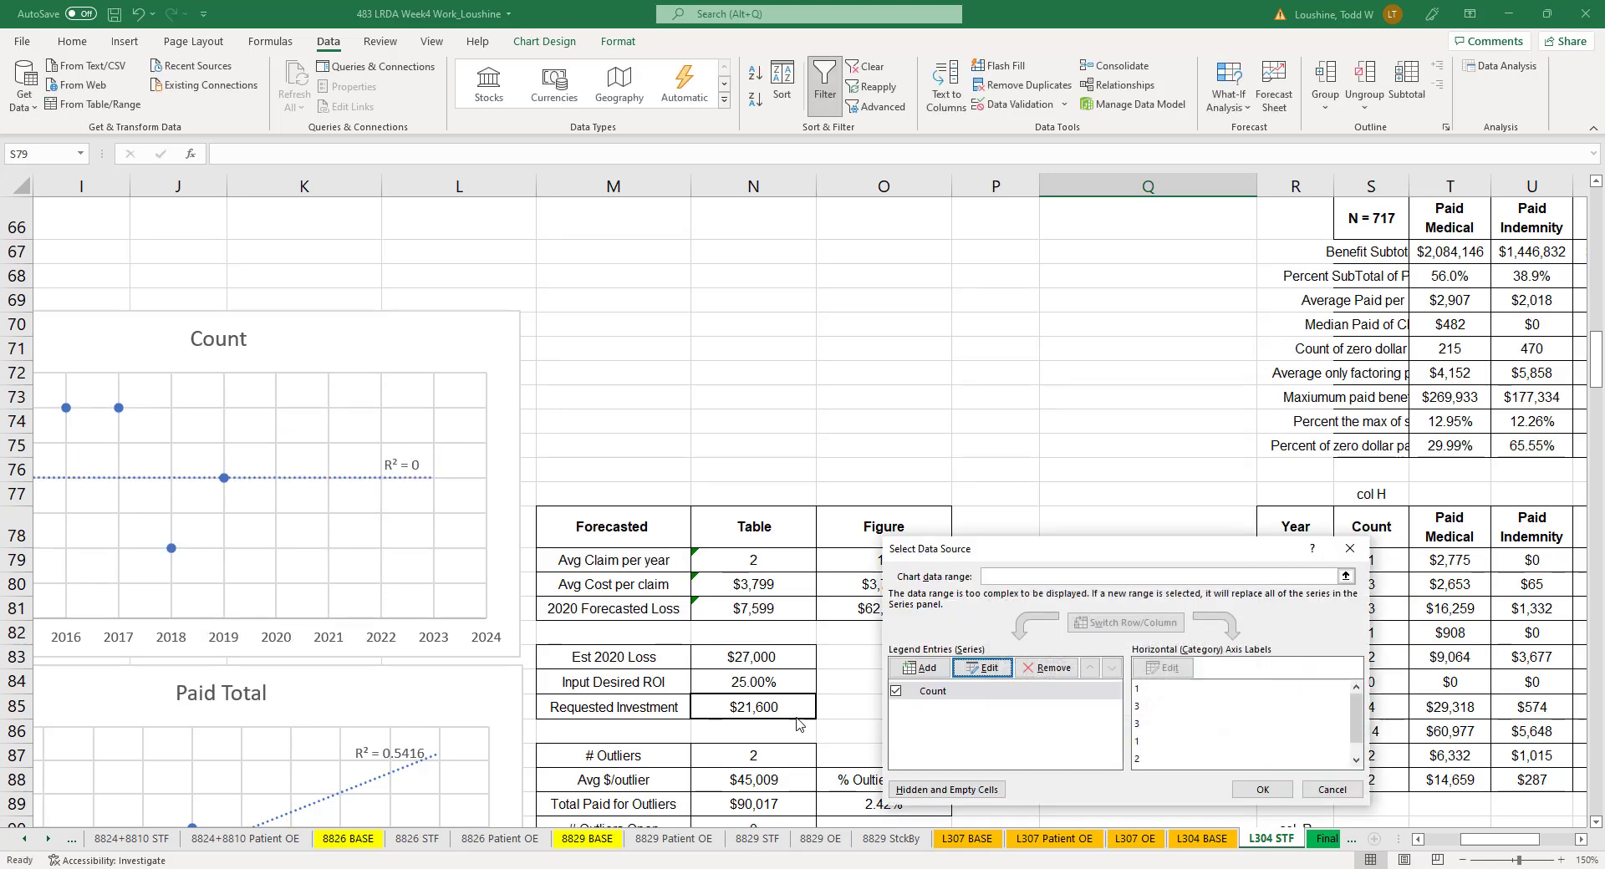
pyautogui.click(1262, 788)
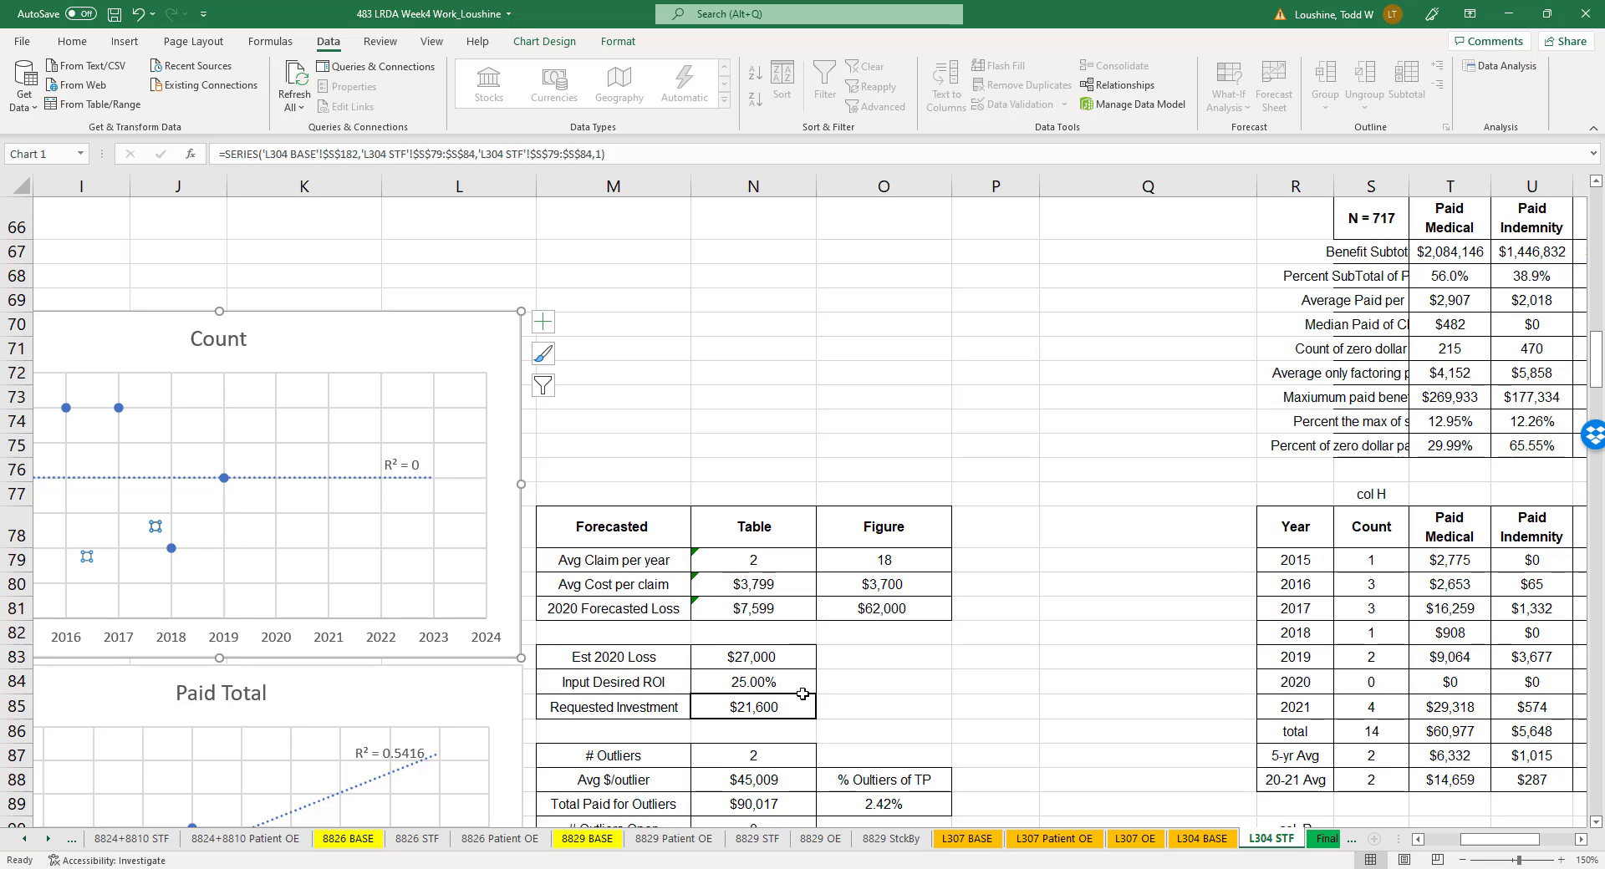
# - Set the Count chart series' X values to the years in R79:R84 on the L304 STF sheet
pyautogui.moveTo(1488, 840); pyautogui.dragTo(1475, 840)
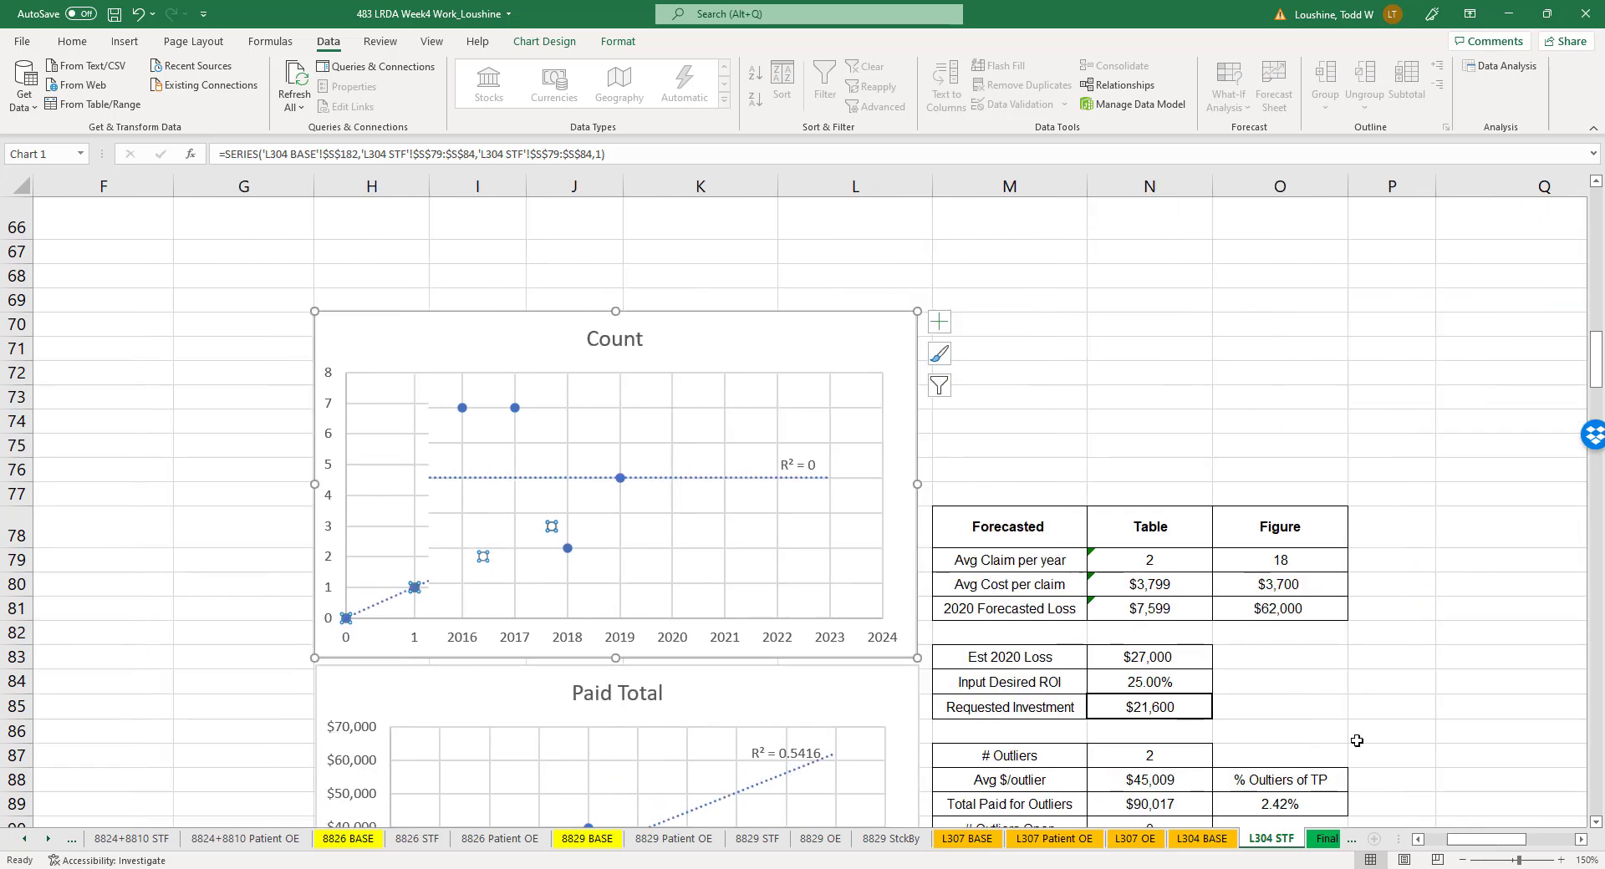
pyautogui.click(1254, 468)
pyautogui.scroll(-11, 828, 660)
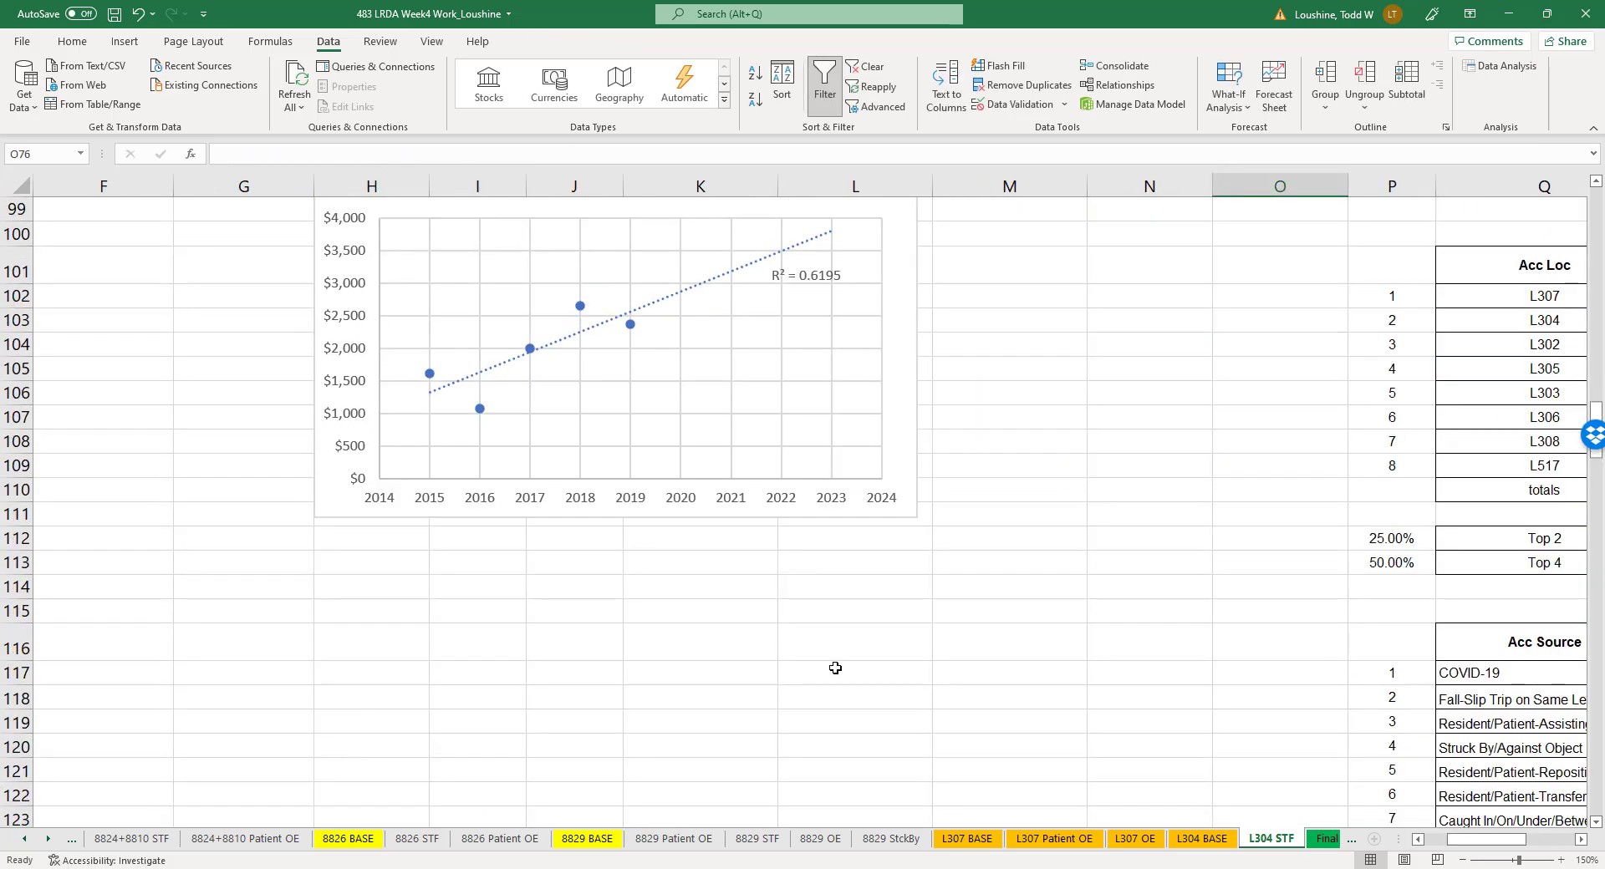
pyautogui.scroll(5, 837, 671)
pyautogui.scroll(5, 838, 671)
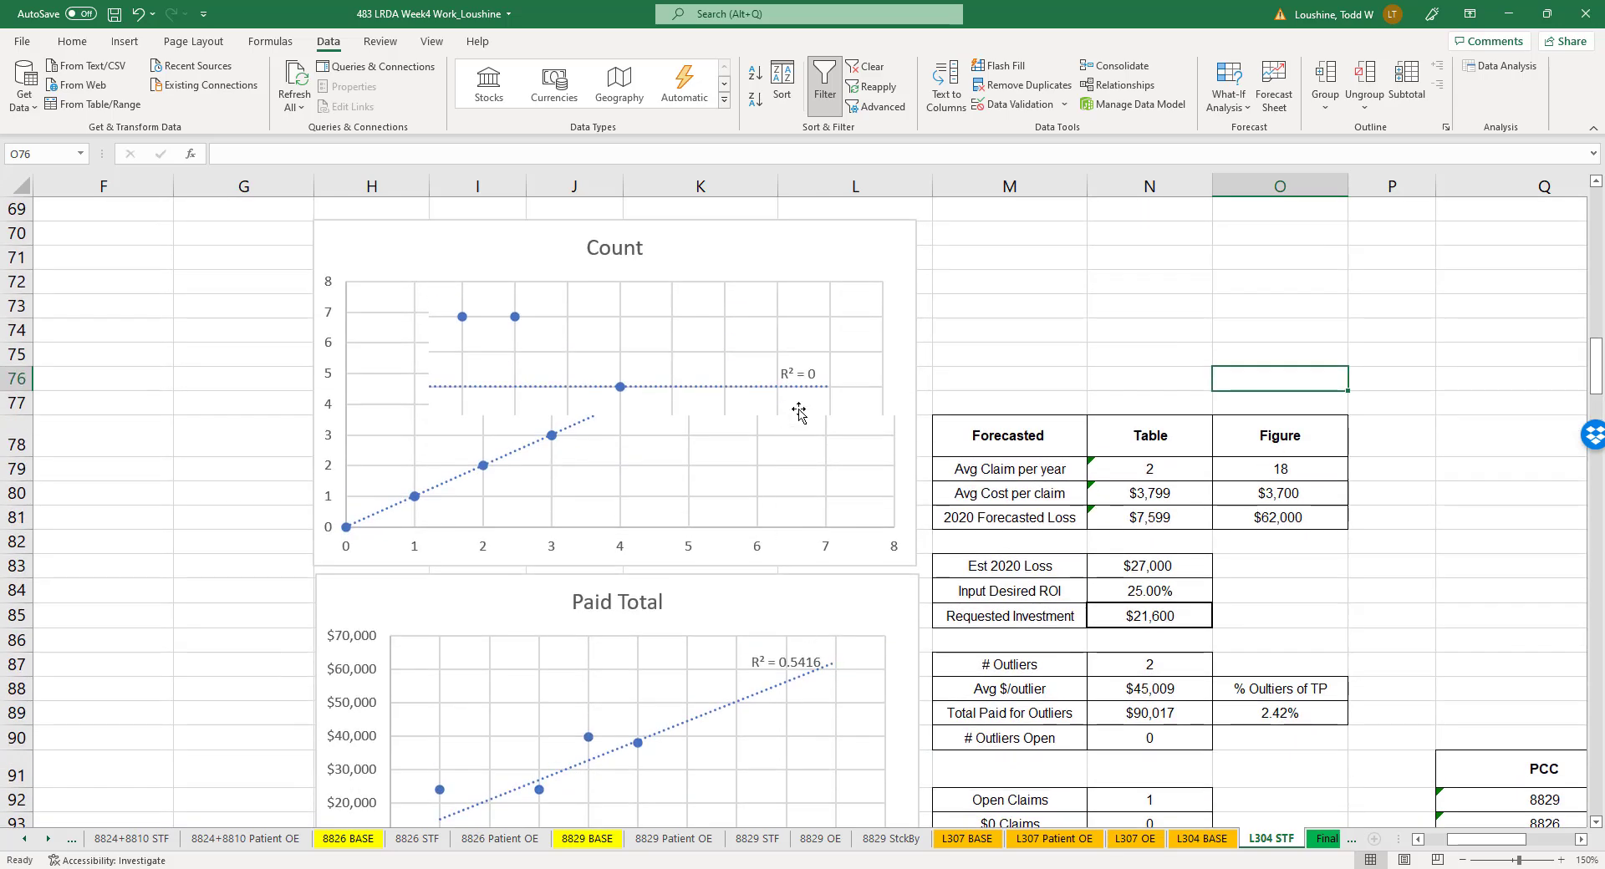
pyautogui.click(851, 342)
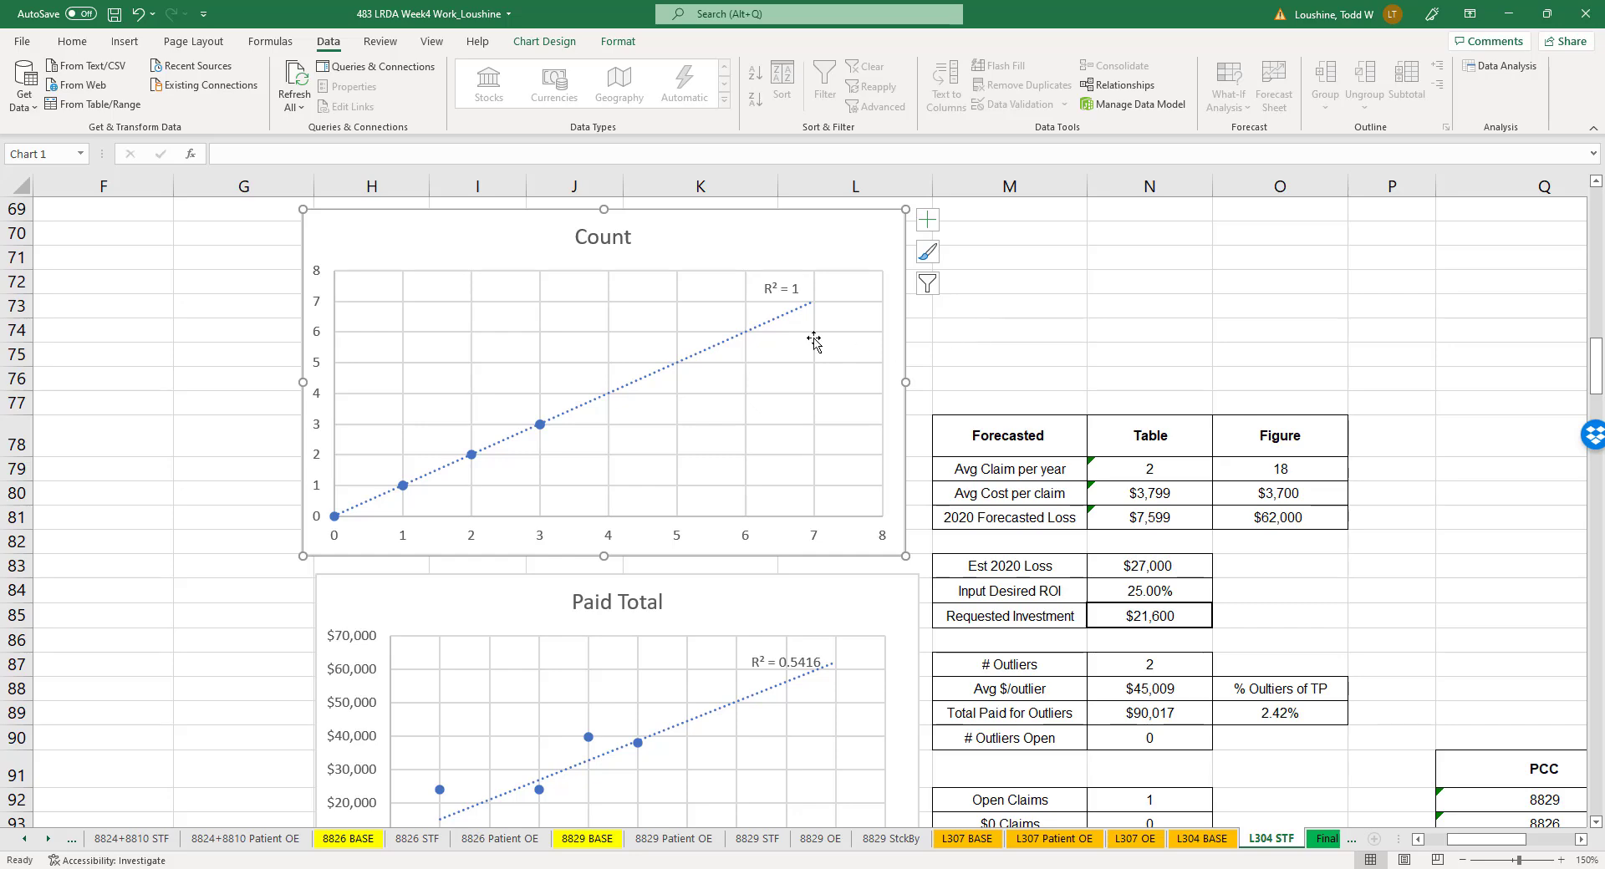
pyautogui.rightClick(541, 426)
pyautogui.click(595, 505)
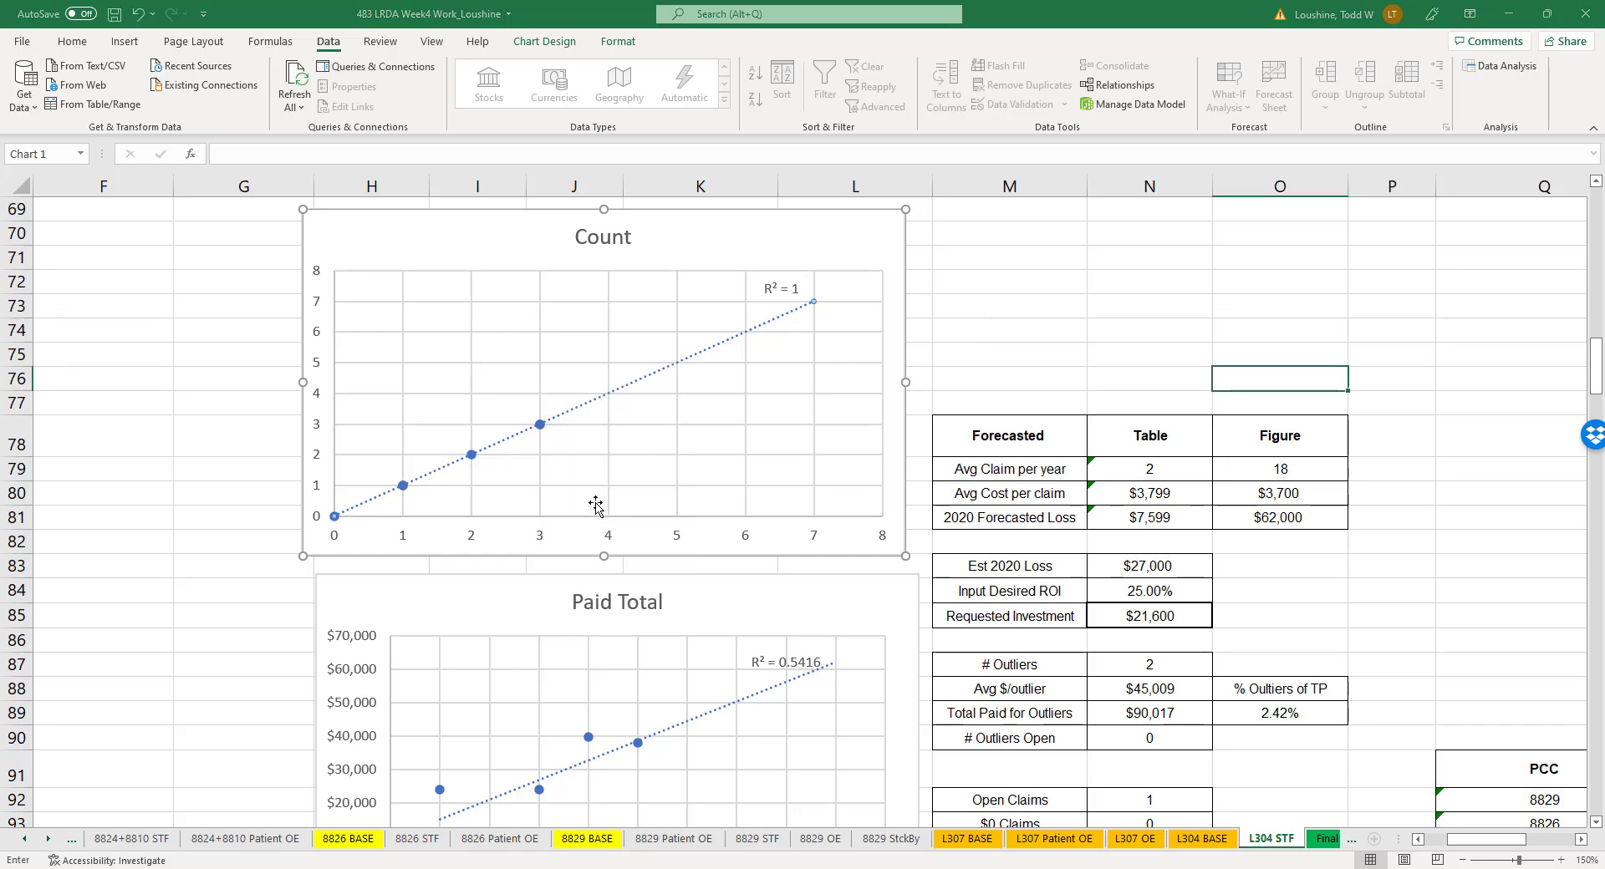
pyautogui.click(1007, 666)
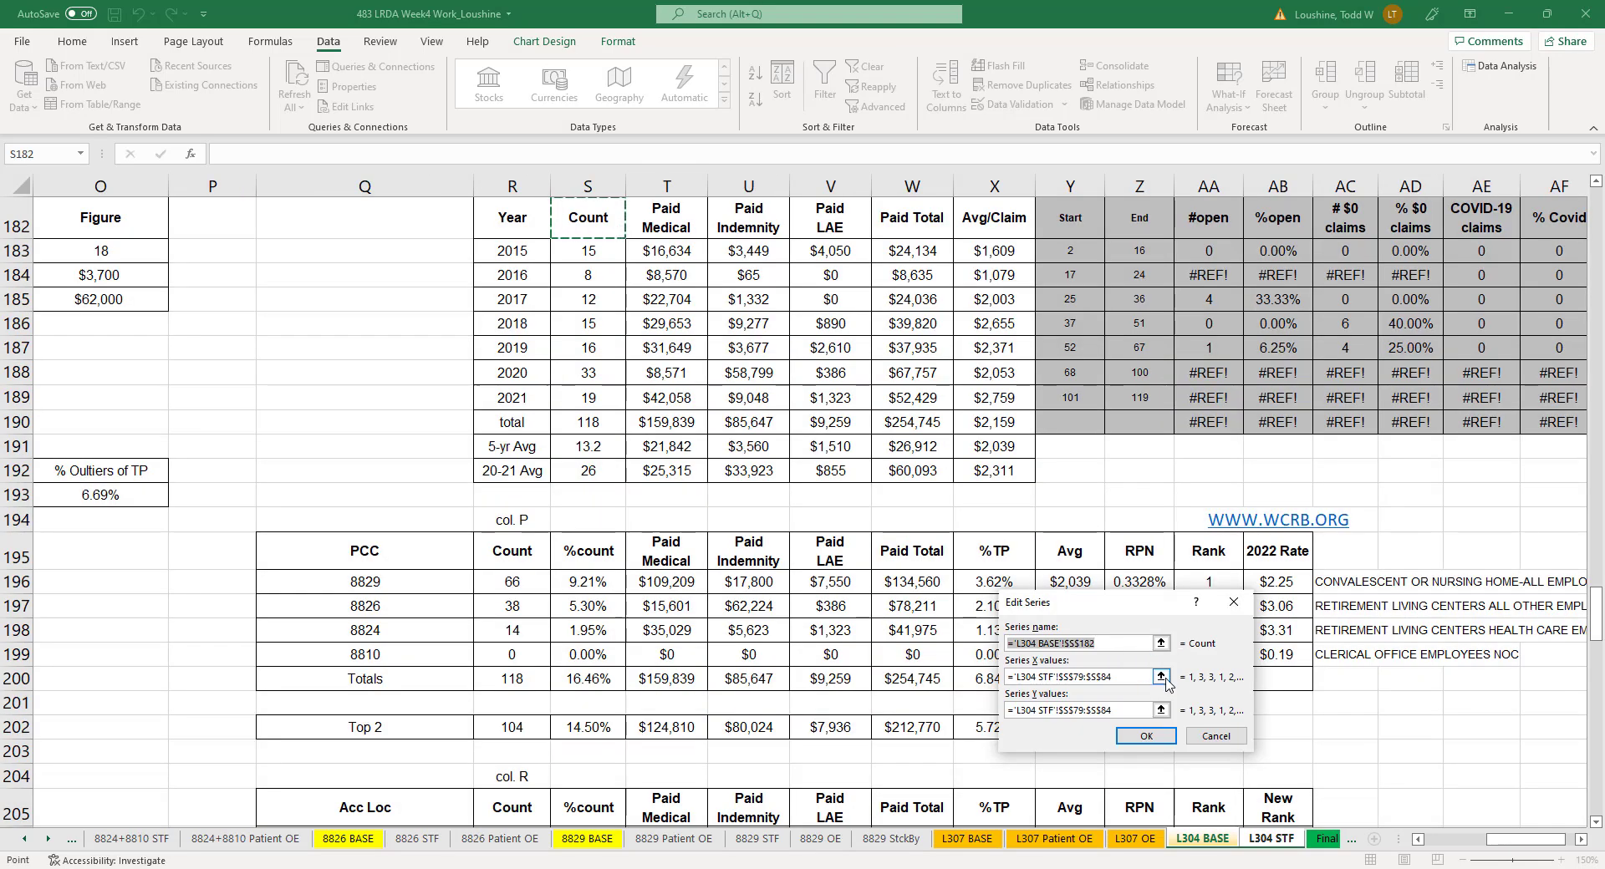
pyautogui.click(1161, 677)
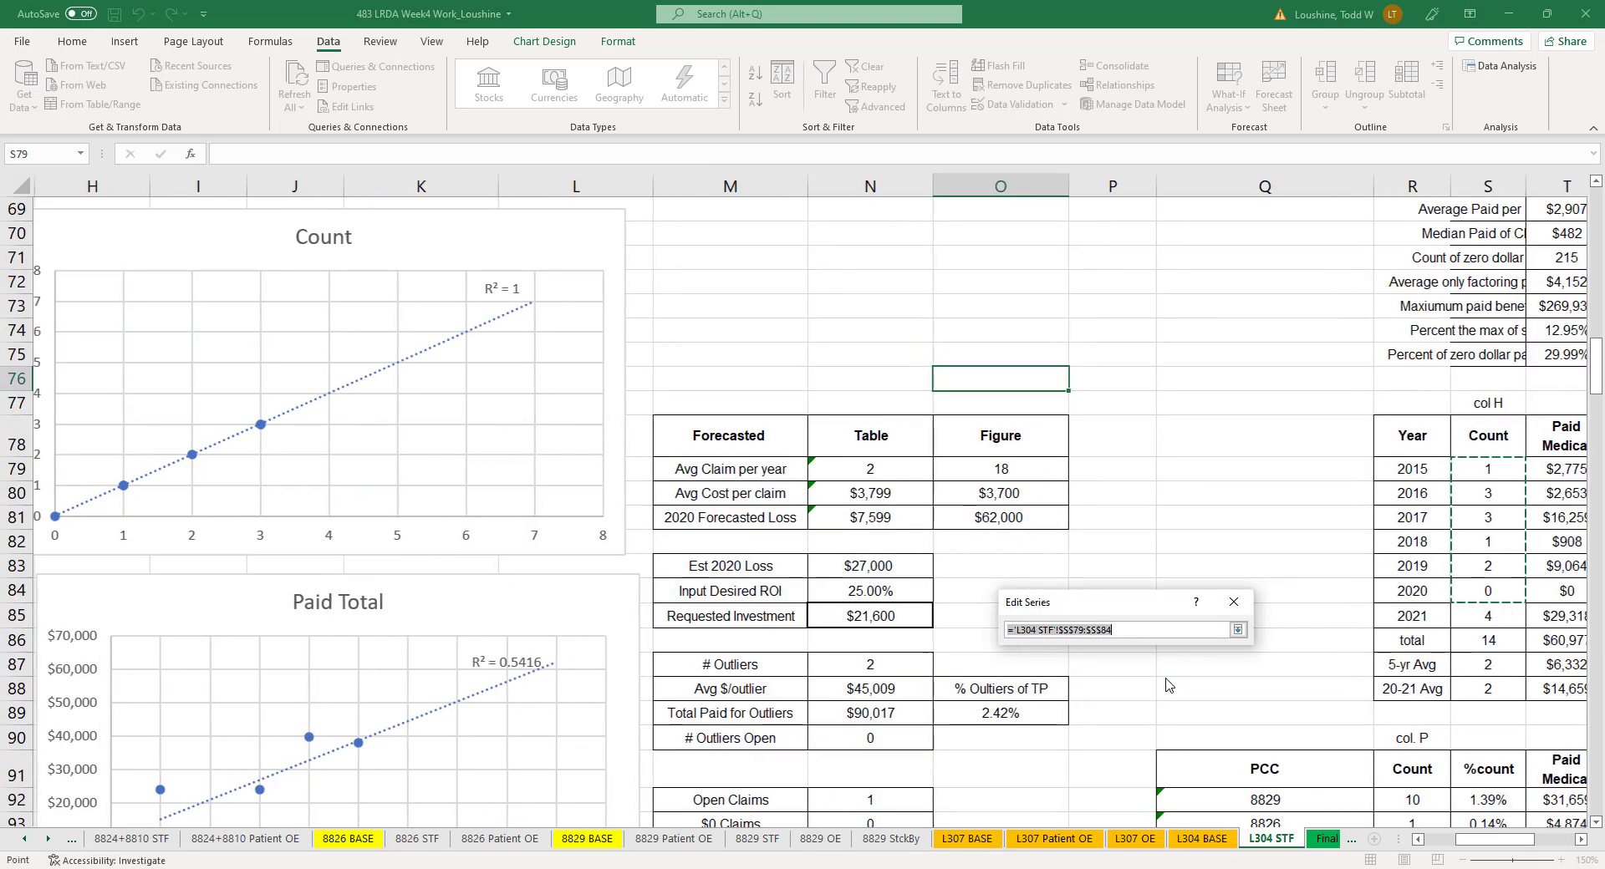
pyautogui.click(1271, 845)
pyautogui.moveTo(1425, 469); pyautogui.dragTo(1424, 593)
pyautogui.click(1238, 631)
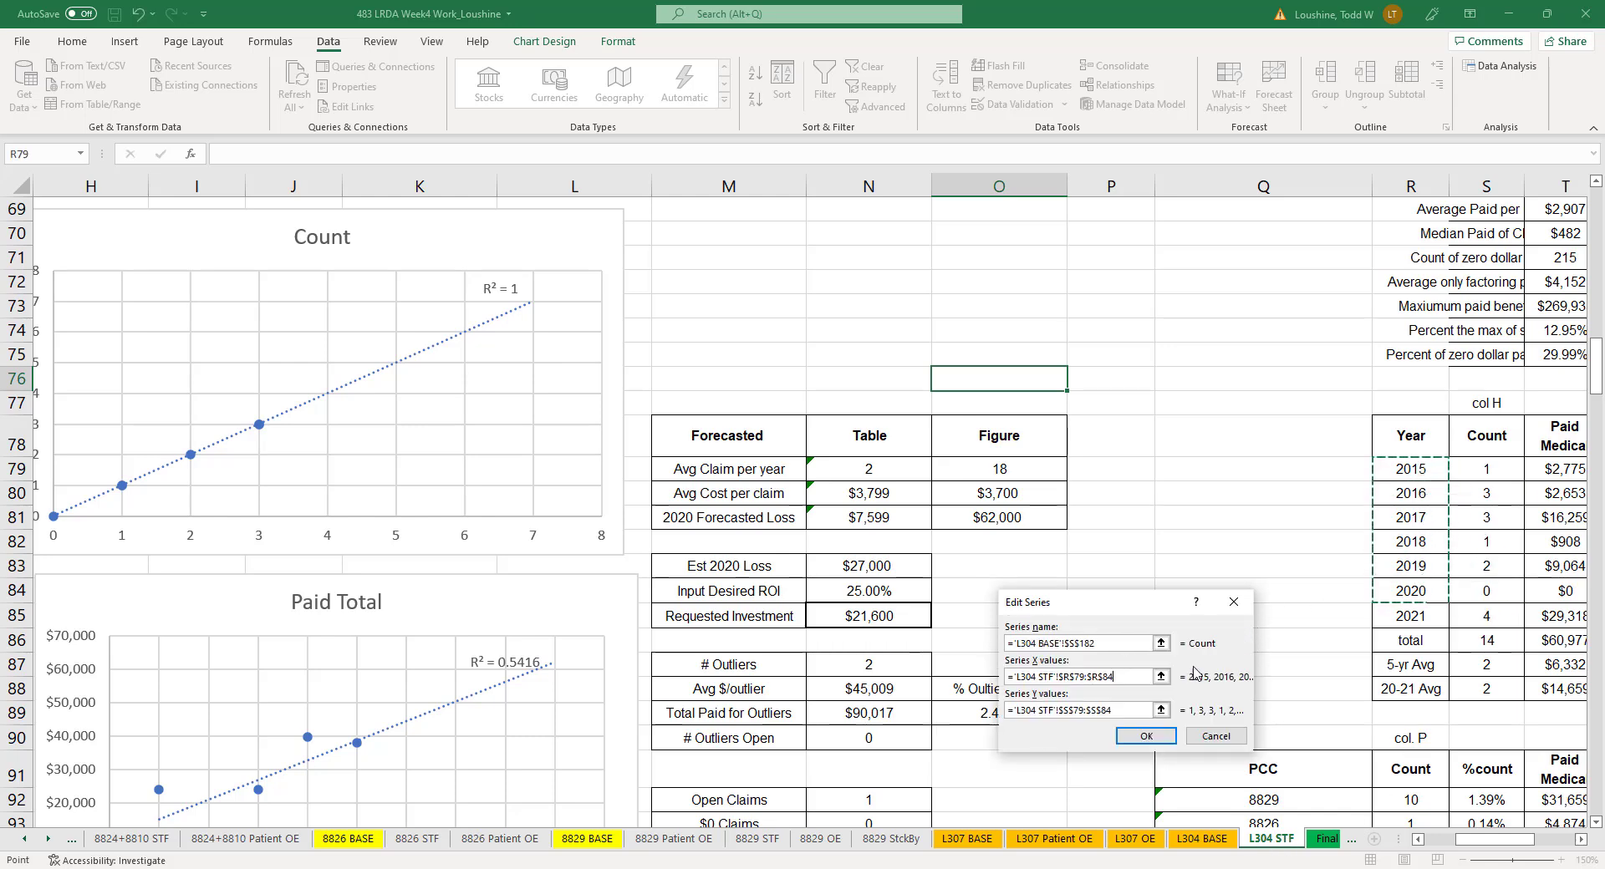
# - Reselect S79:S84 on the L304 STF sheet as the Count series' Y values and apply the chart's data source changes
pyautogui.click(1169, 720)
pyautogui.click(1271, 840)
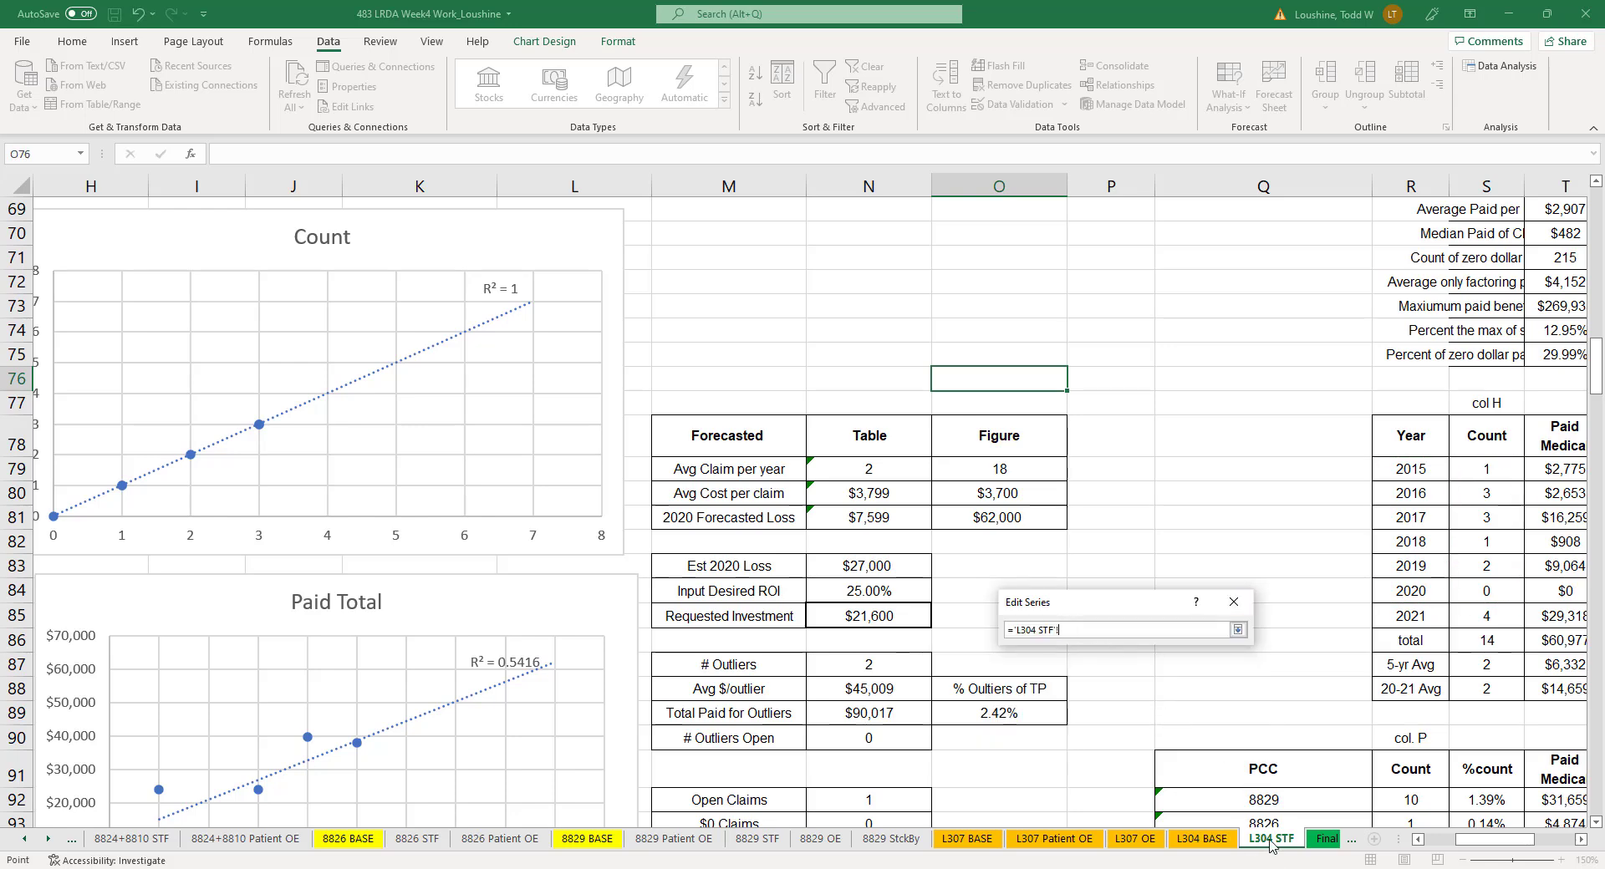
pyautogui.moveTo(1475, 476); pyautogui.dragTo(1481, 591)
pyautogui.click(1238, 629)
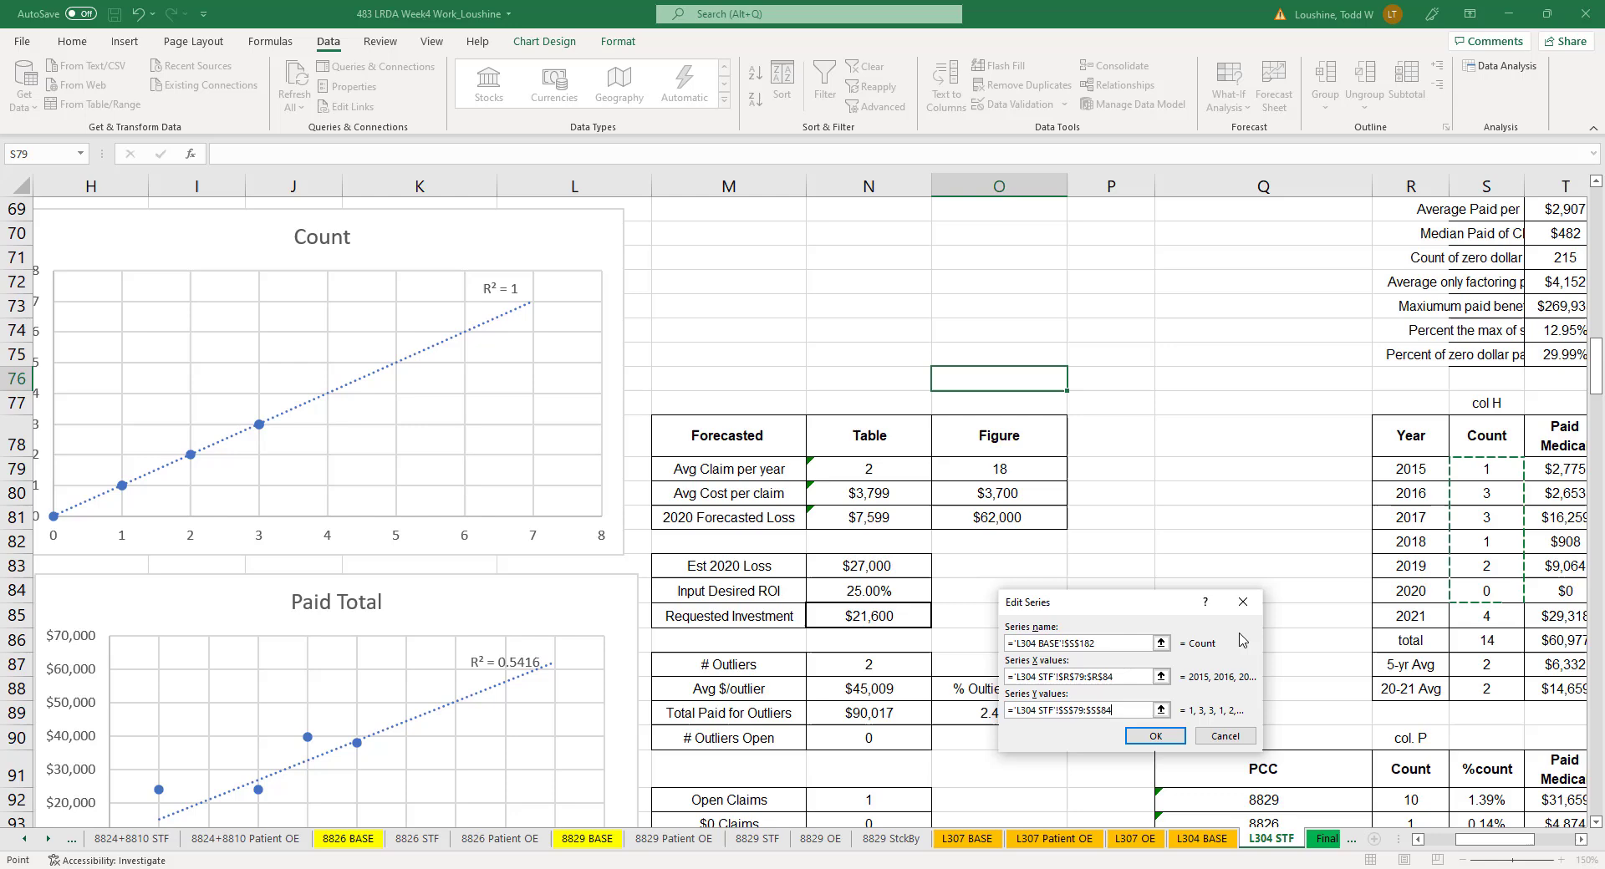
pyautogui.click(1157, 737)
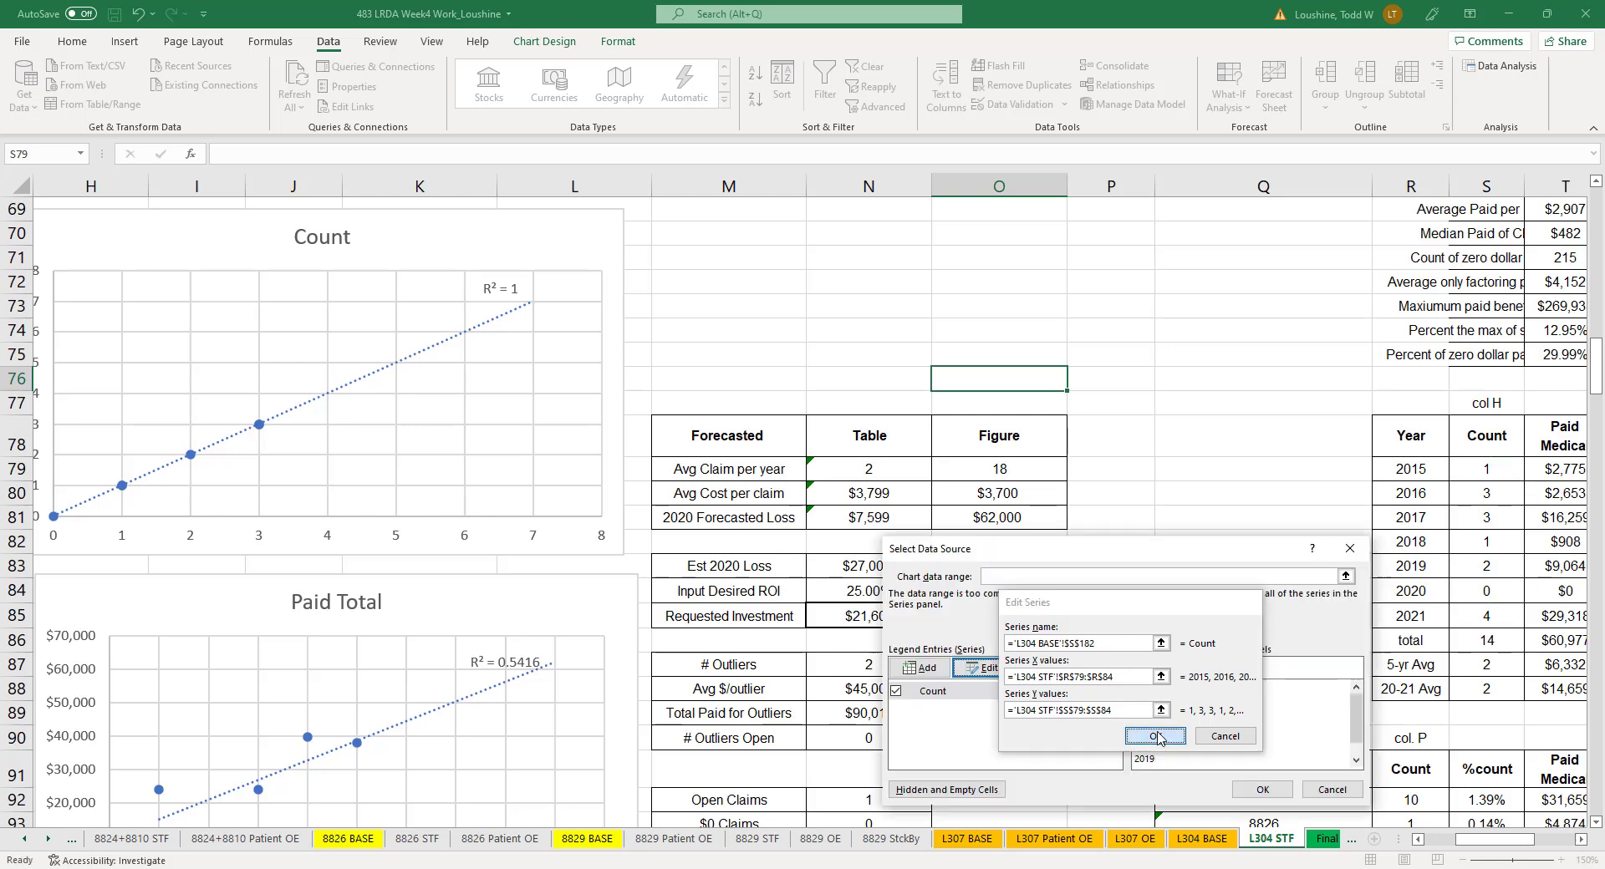
pyautogui.click(1263, 789)
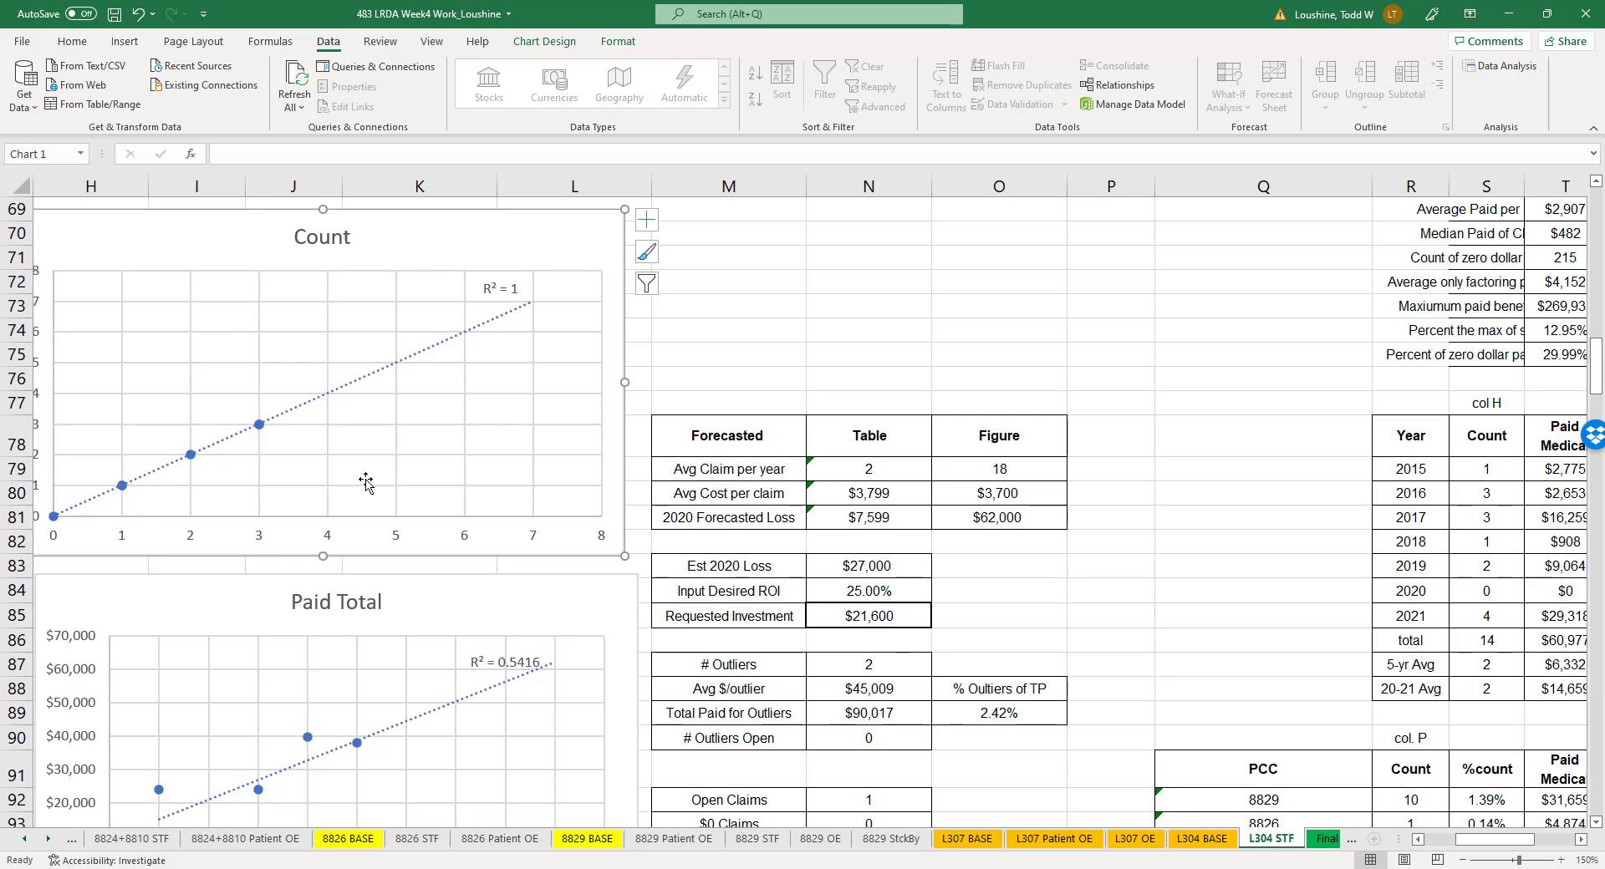
# - Move the R² label on the Count chart up, clear of the horizontal axis labels
pyautogui.click(364, 532)
pyautogui.scroll(-5, 452, 543)
pyautogui.scroll(5, 454, 508)
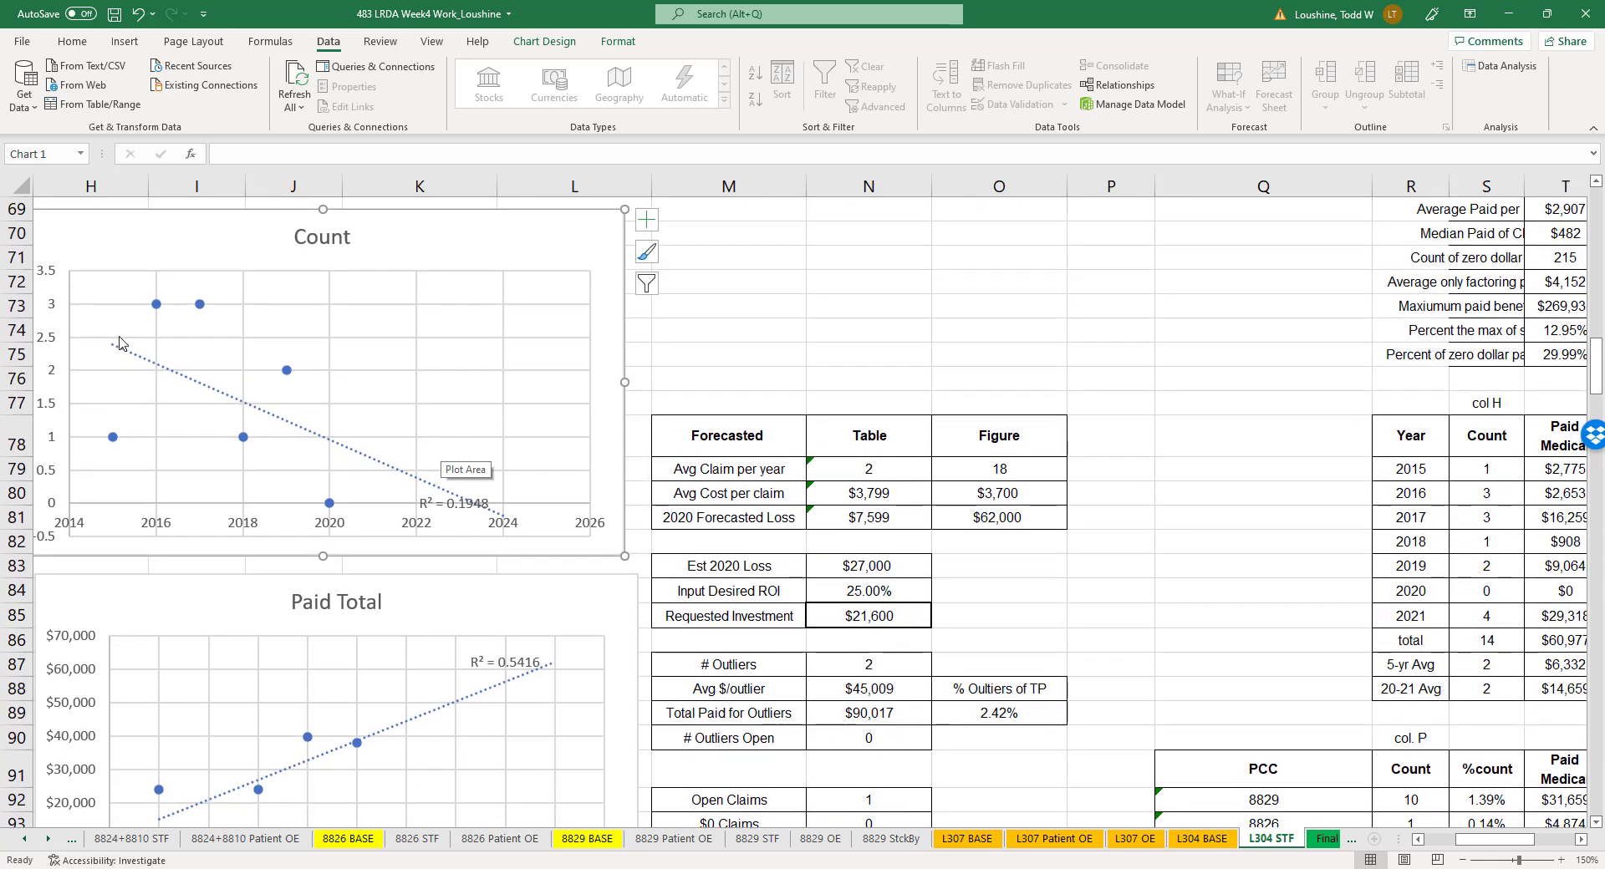
pyautogui.click(467, 504)
pyautogui.moveTo(466, 503); pyautogui.dragTo(483, 475)
# - Set the Count chart trendline's forward forecast to 3.0 periods
pyautogui.scroll(-2, 483, 501)
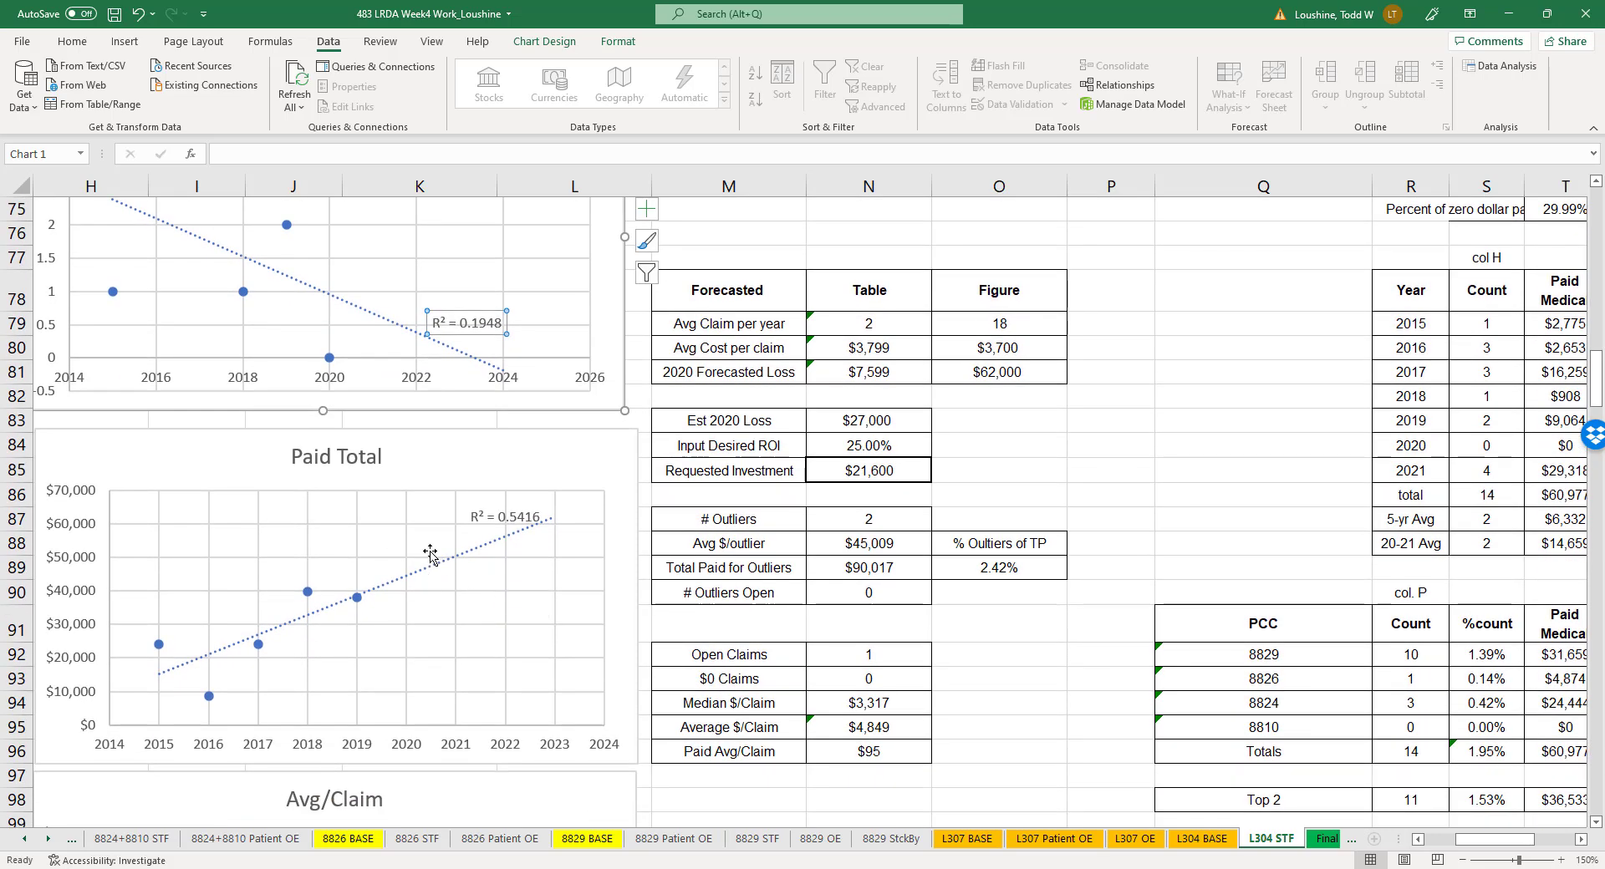
pyautogui.click(485, 367)
pyautogui.rightClick(473, 363)
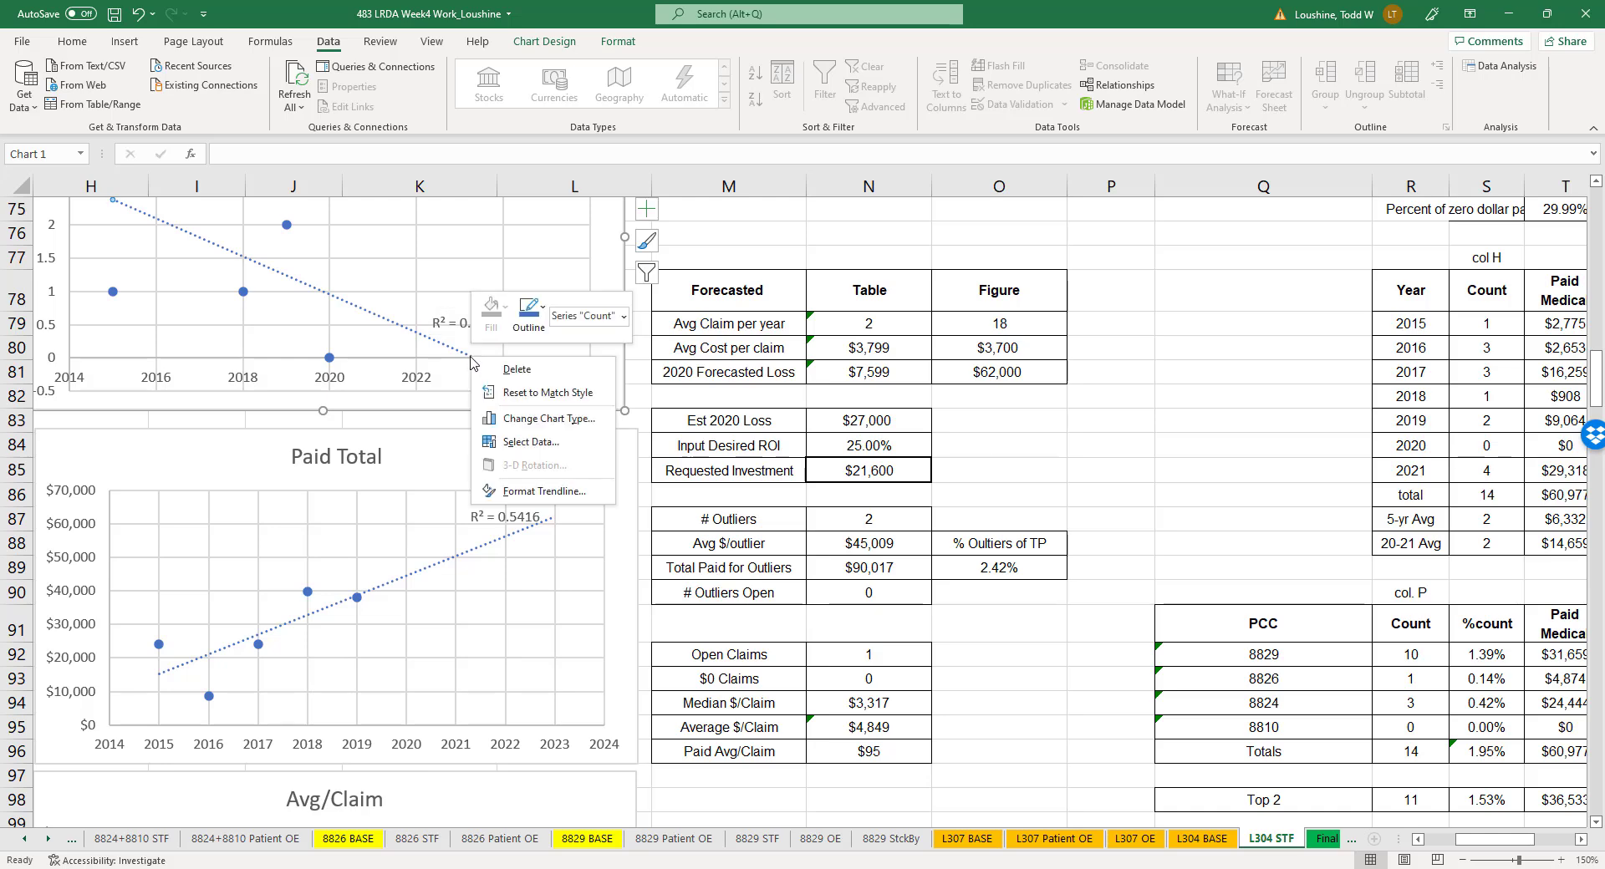
pyautogui.click(530, 493)
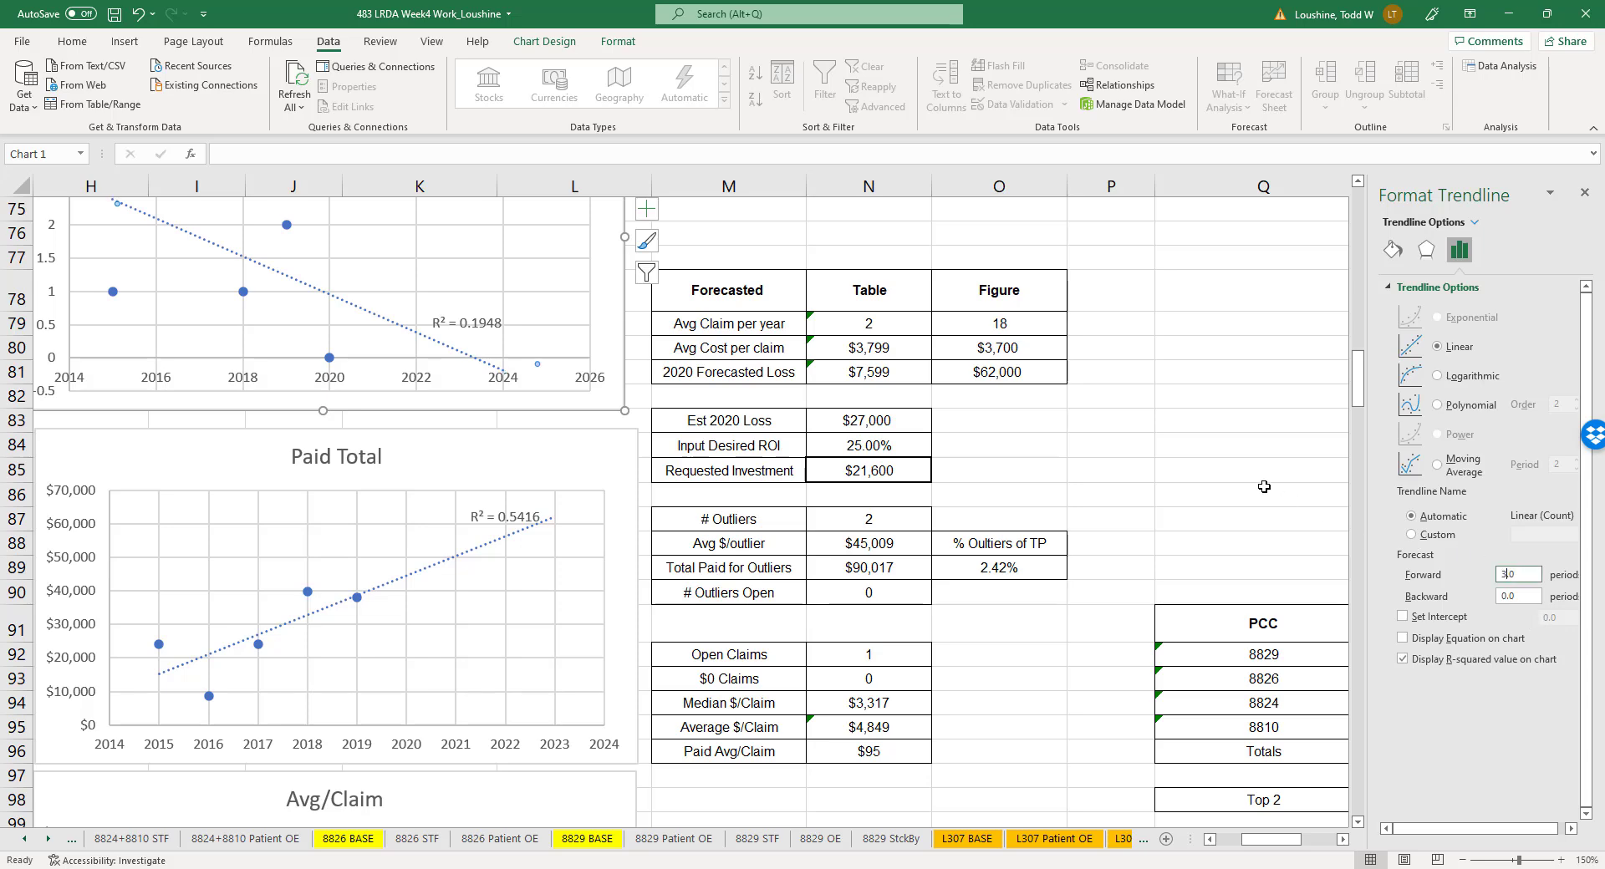
pyautogui.click(1585, 197)
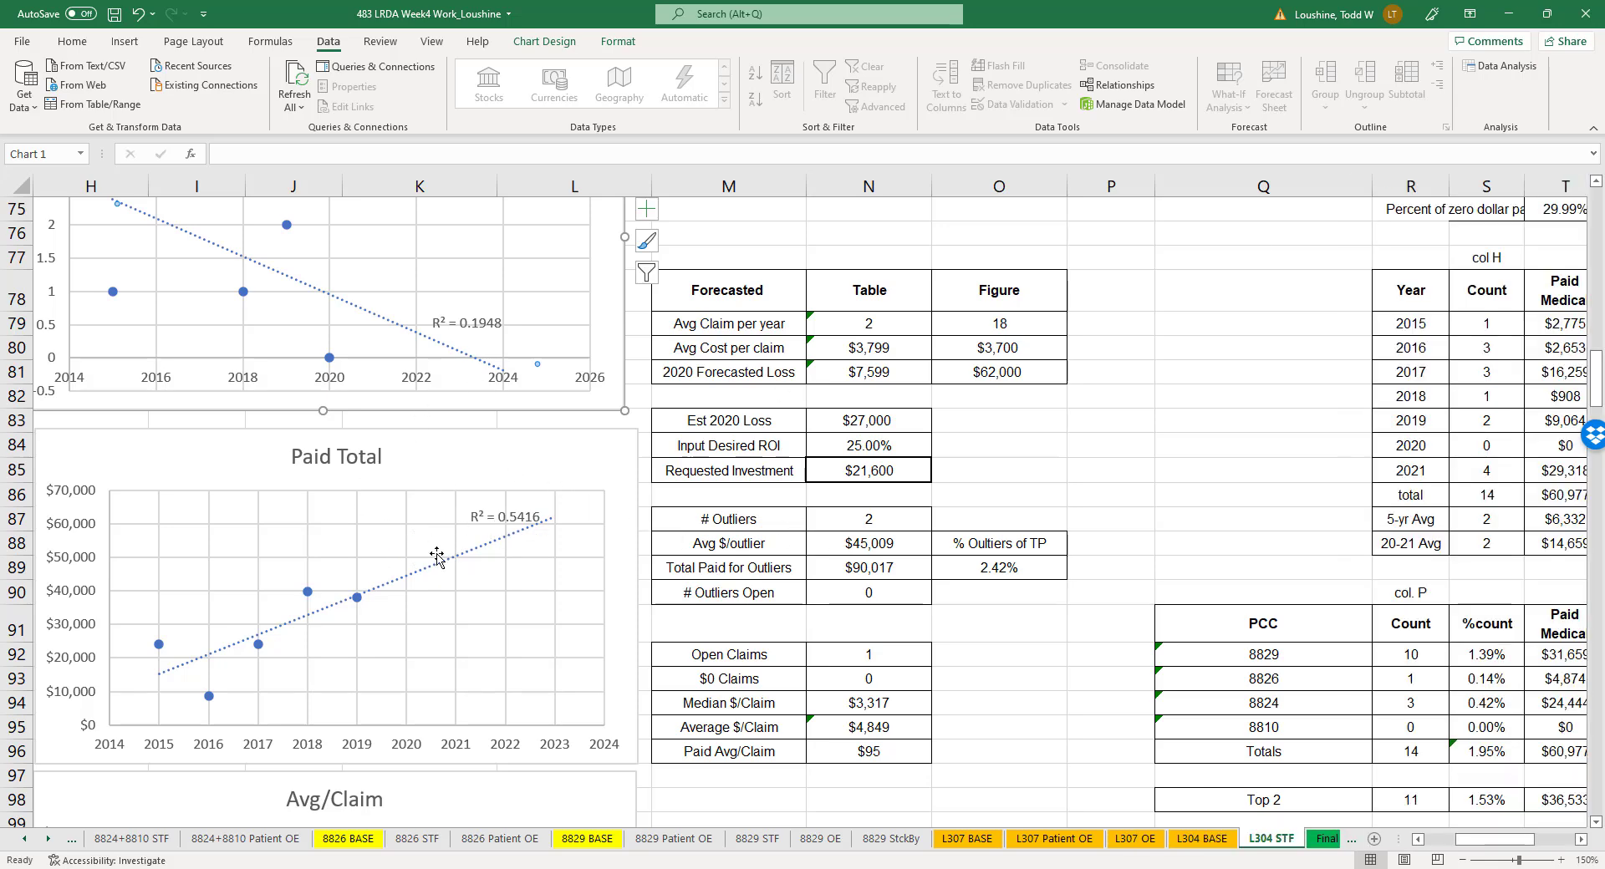
# - Set the Paid Total chart series' X values to the years in R79:R84 on the L304 STF sheet
pyautogui.rightClick(355, 603)
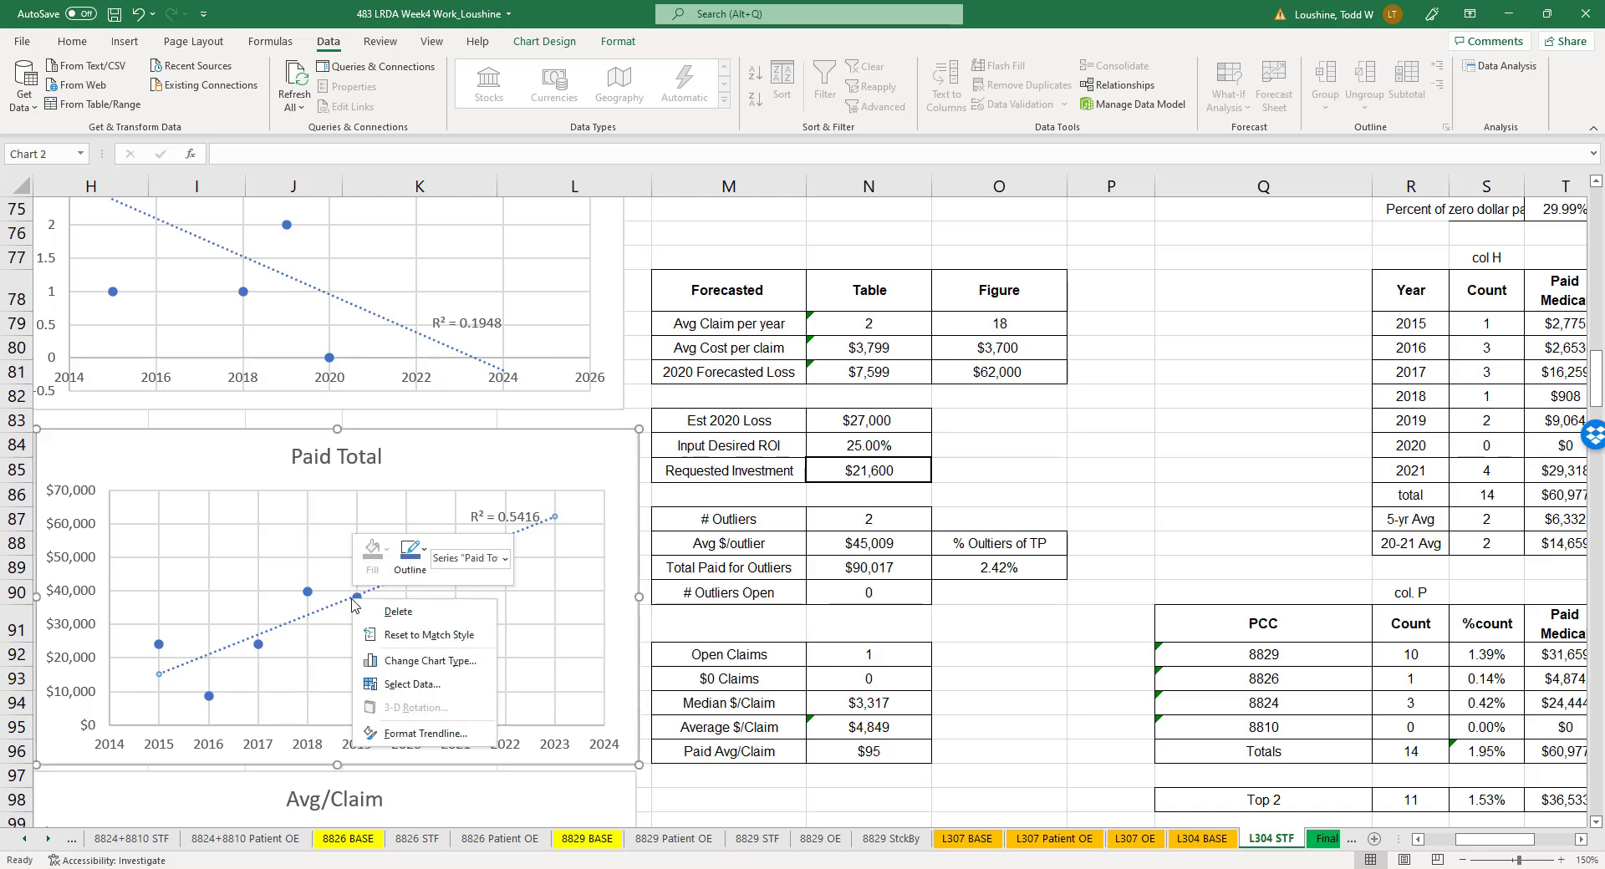
pyautogui.rightClick(360, 601)
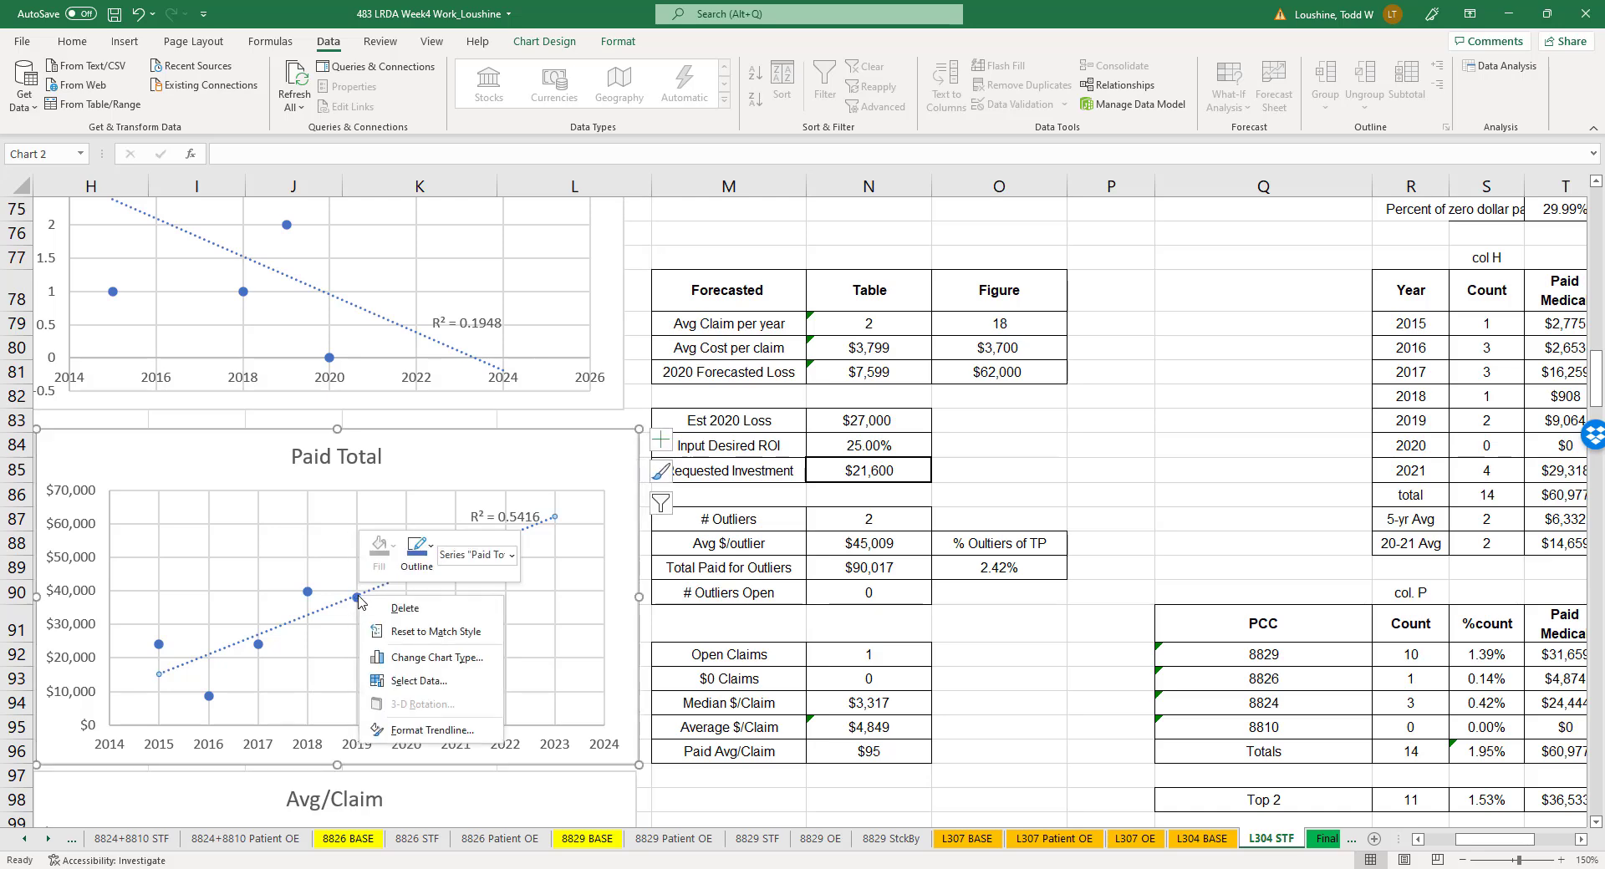
pyautogui.click(419, 680)
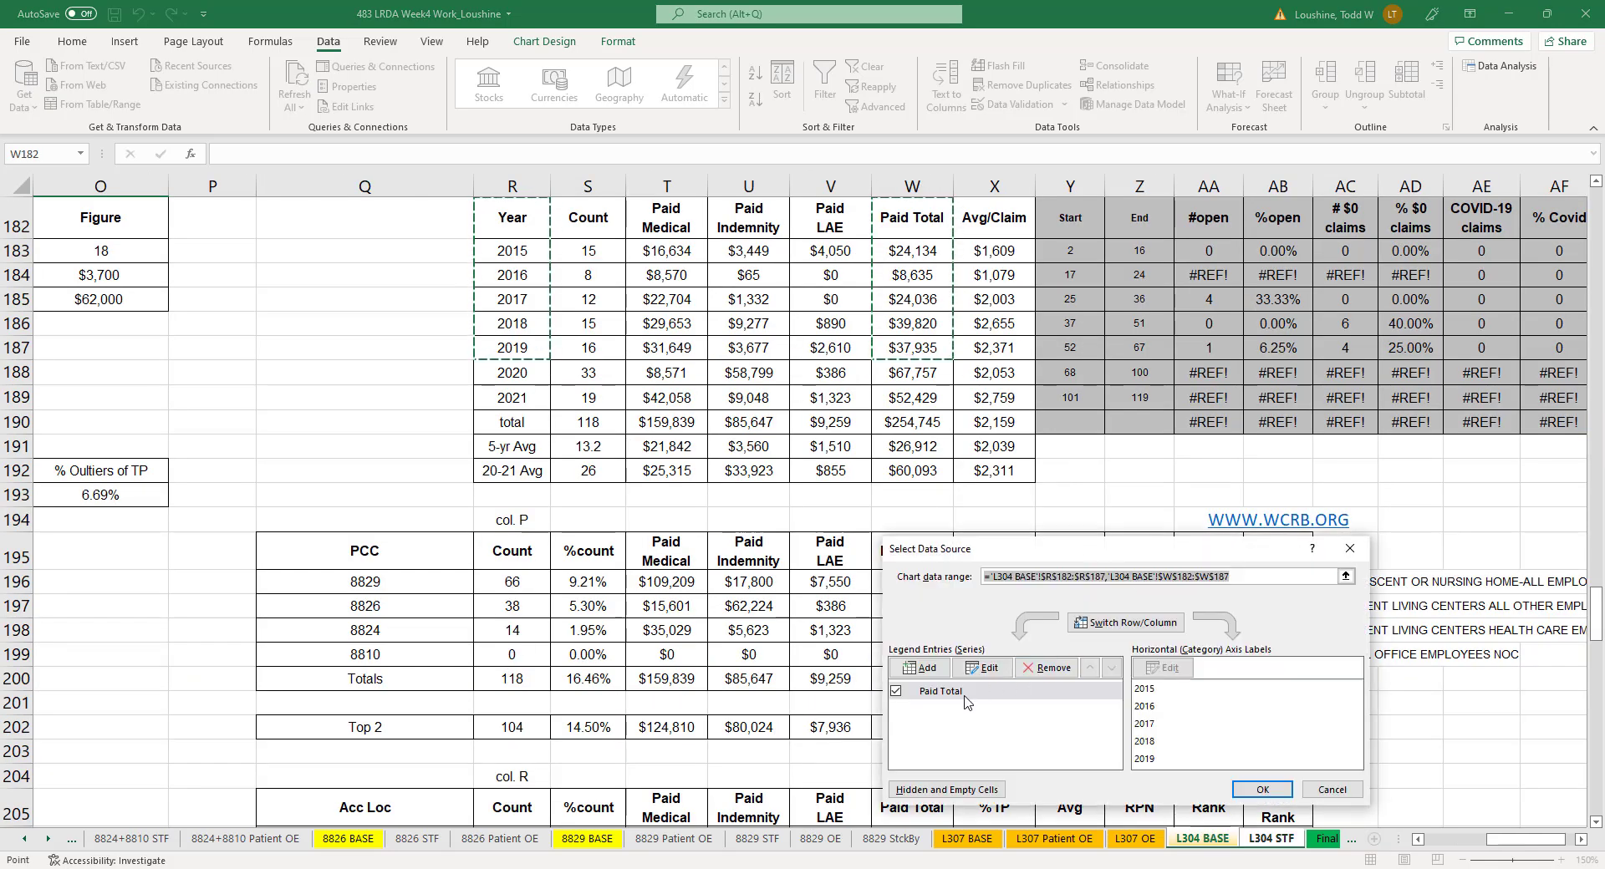
pyautogui.click(957, 692)
pyautogui.click(983, 667)
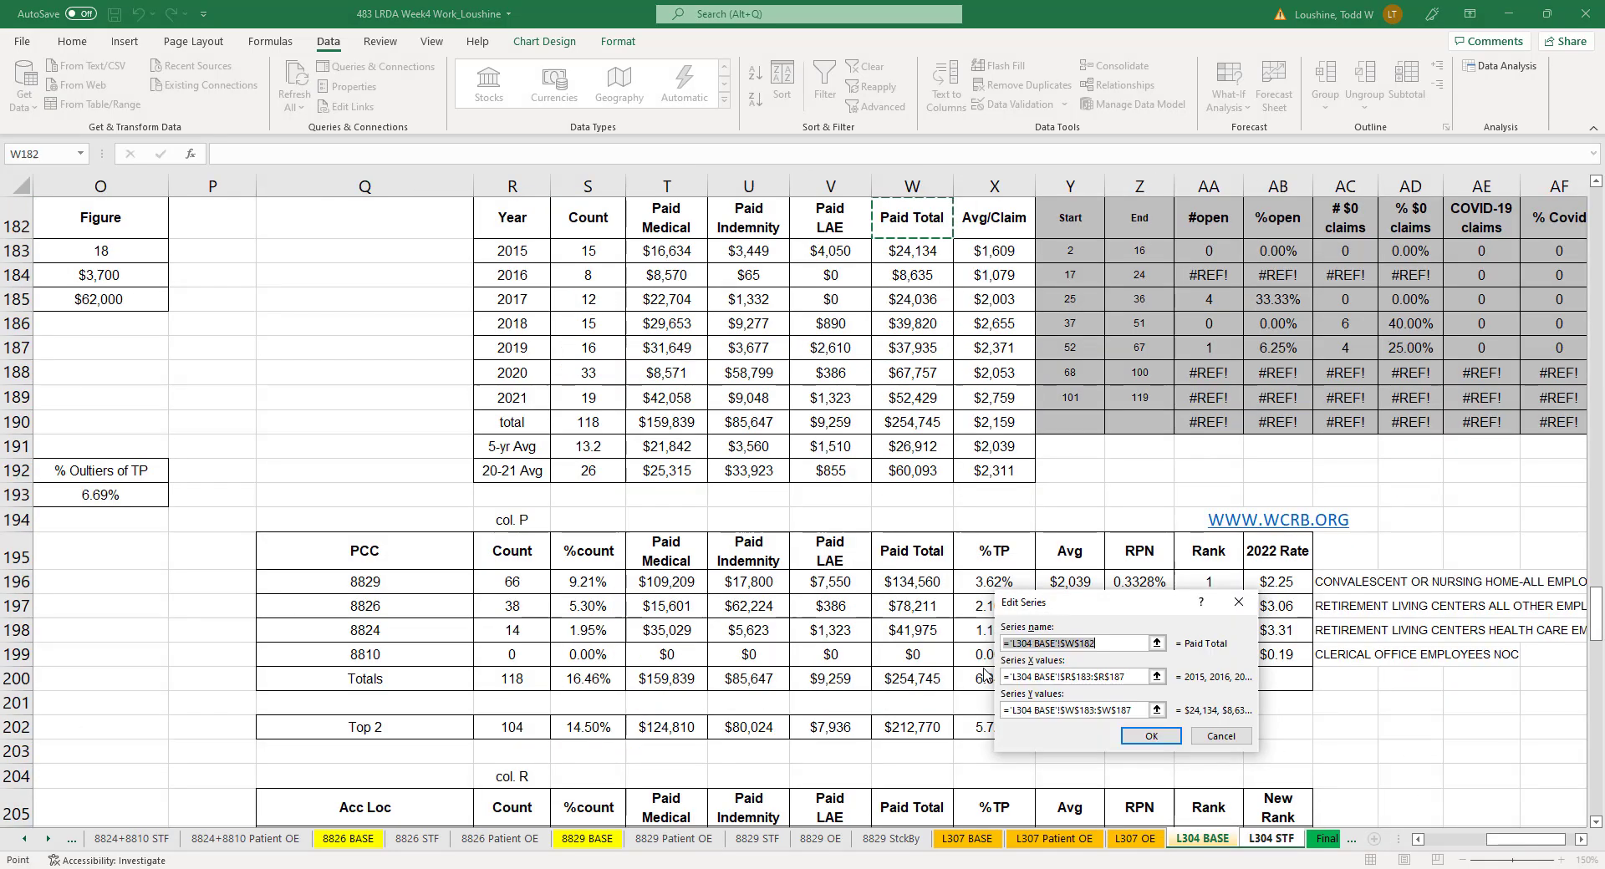
pyautogui.click(1156, 676)
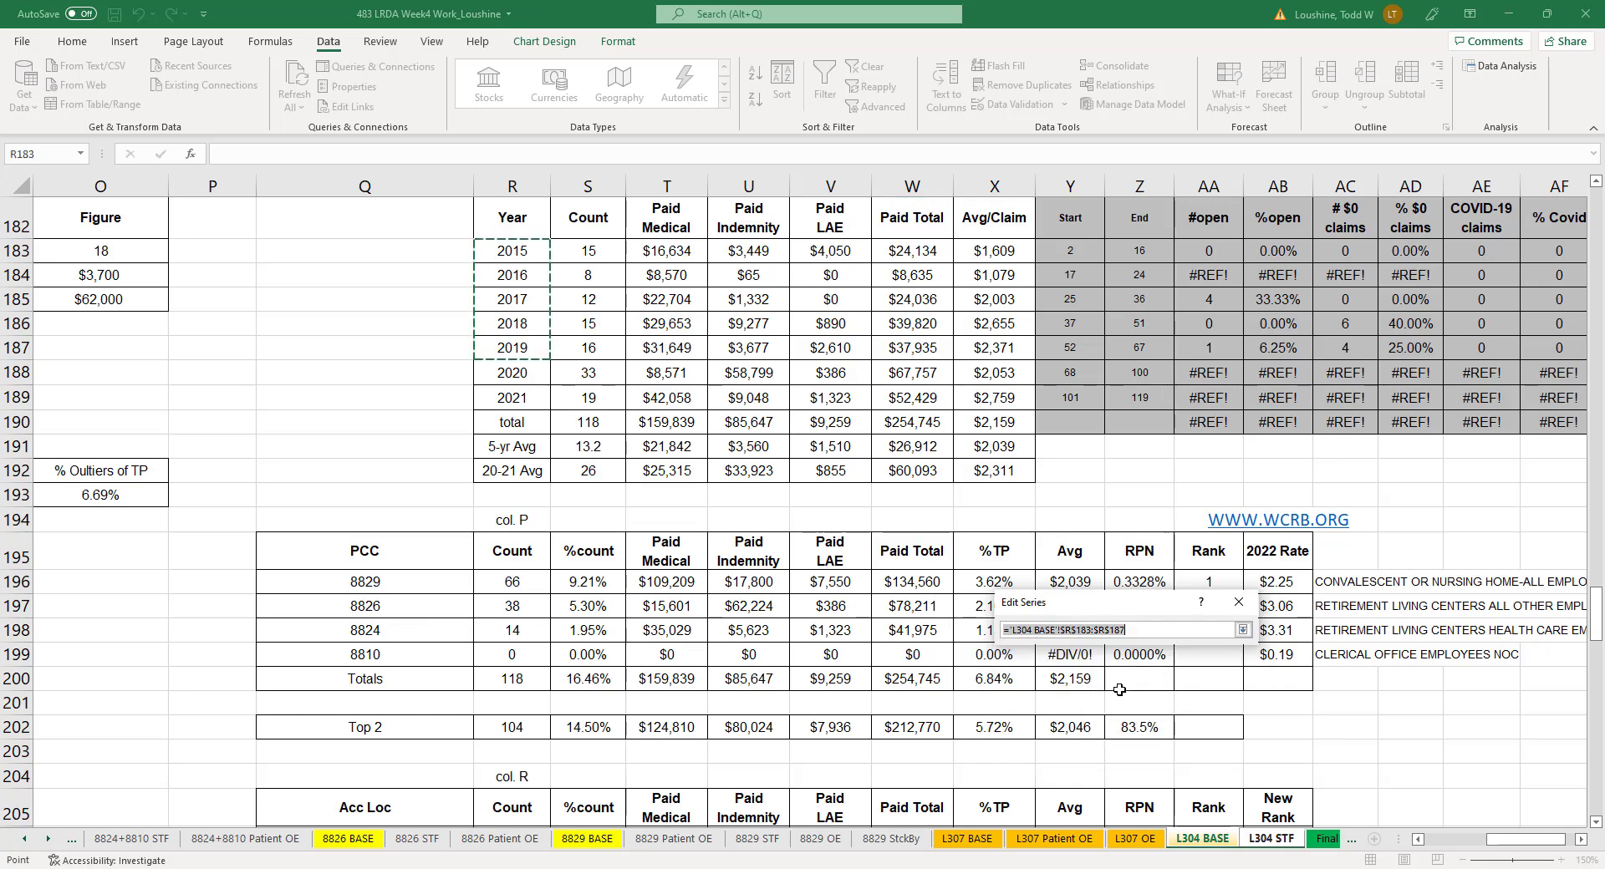
pyautogui.click(1271, 839)
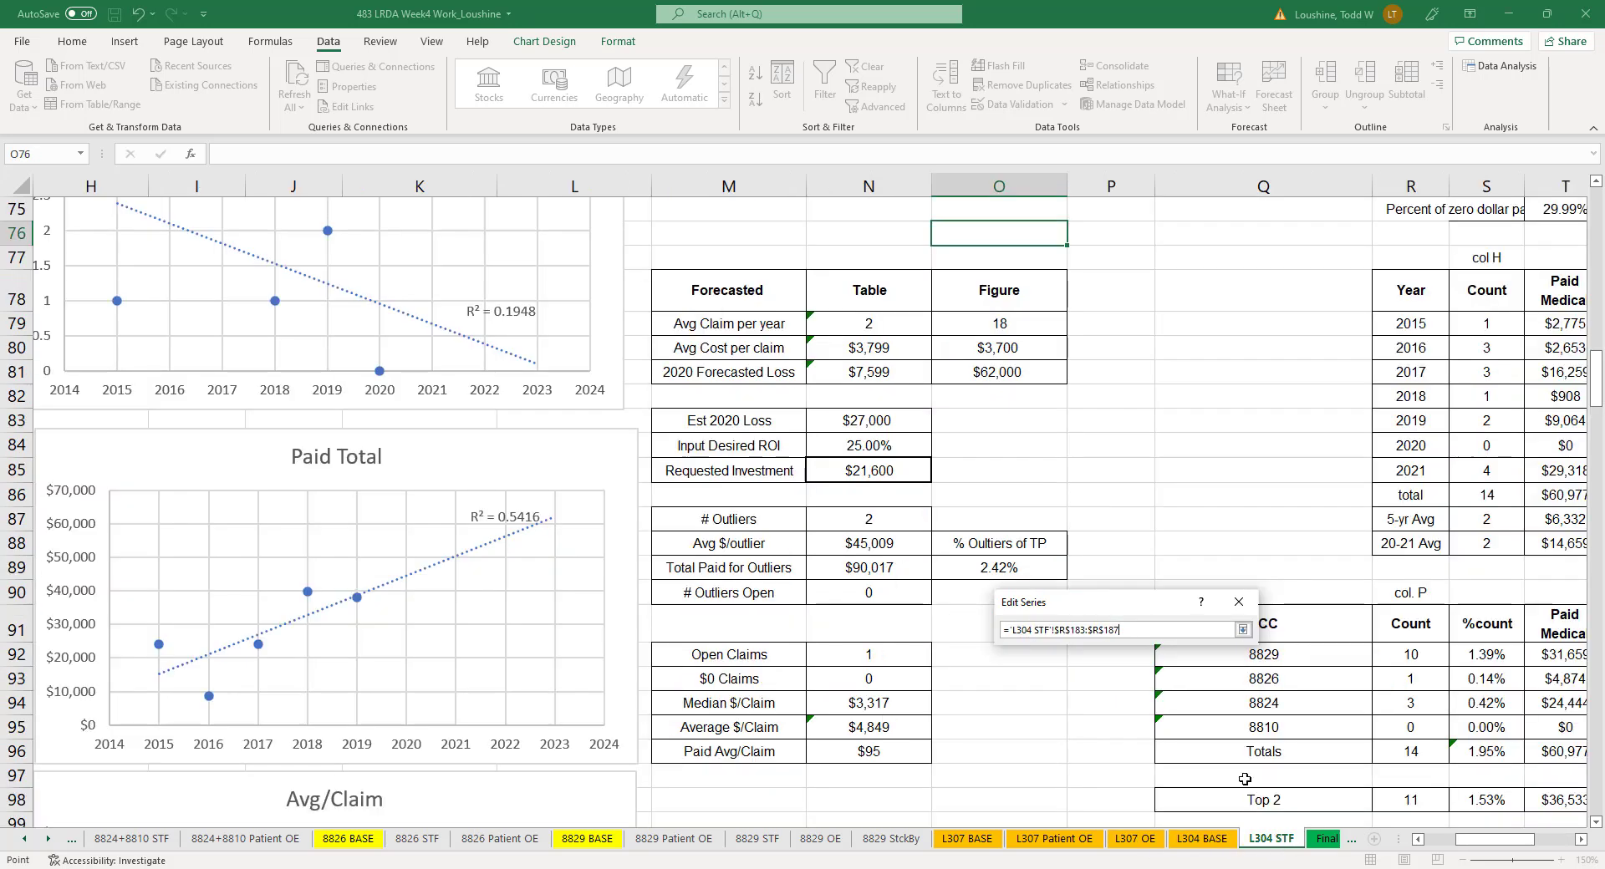
pyautogui.moveTo(1412, 325); pyautogui.dragTo(1424, 446)
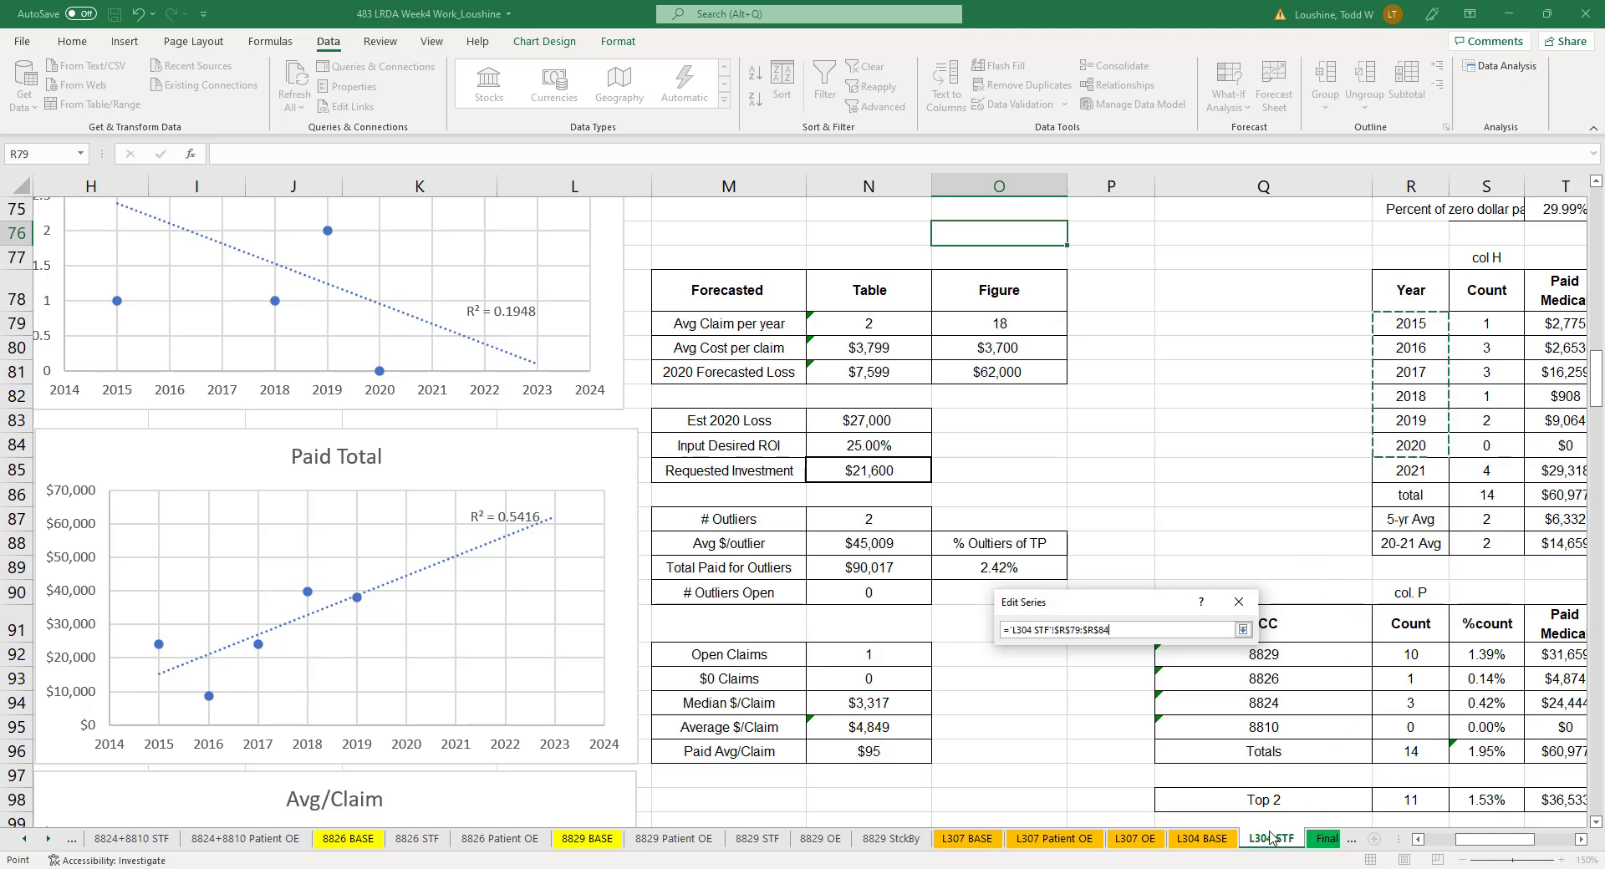
pyautogui.click(1242, 629)
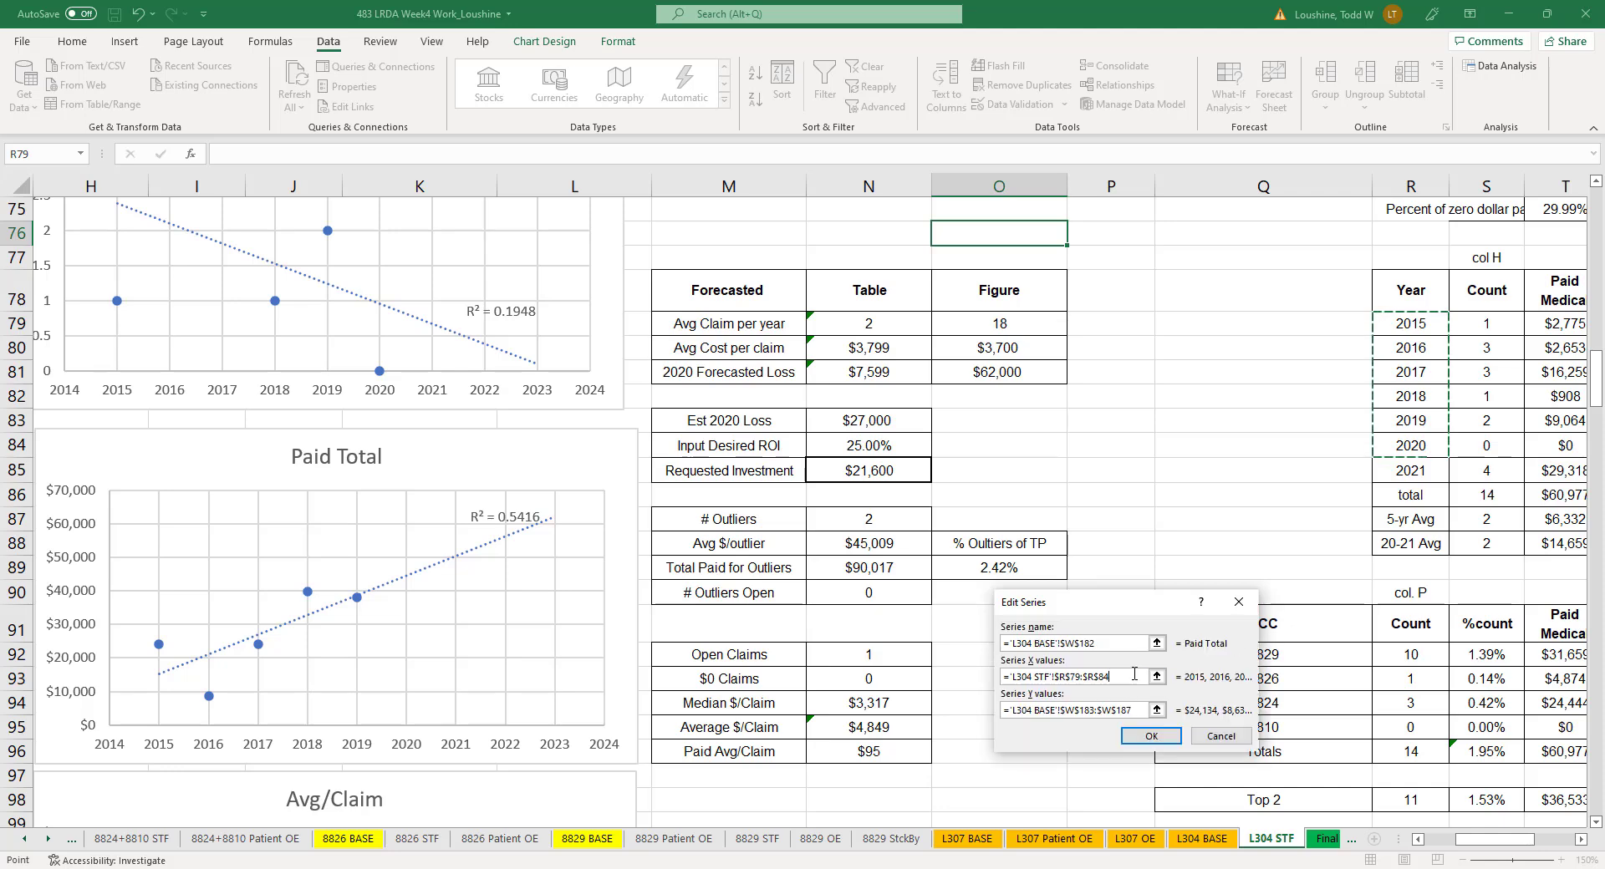
# - Set the Paid Total series' Y values to W79:W84 on the L304 STF sheet and apply the chart's data source changes
pyautogui.click(1156, 710)
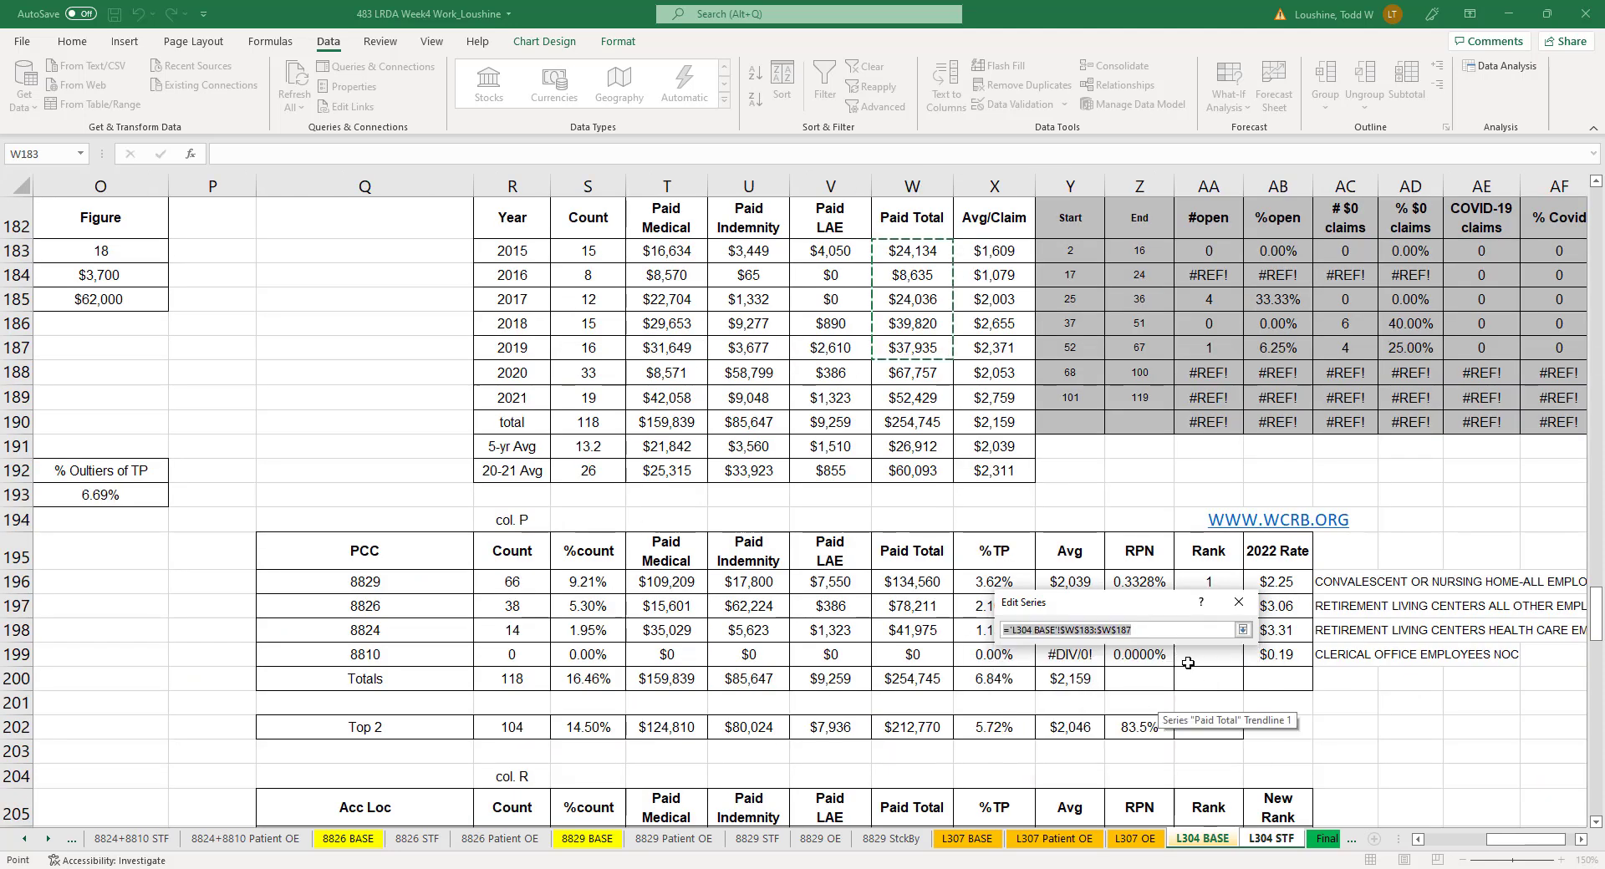
pyautogui.moveTo(1520, 838); pyautogui.dragTo(1518, 838)
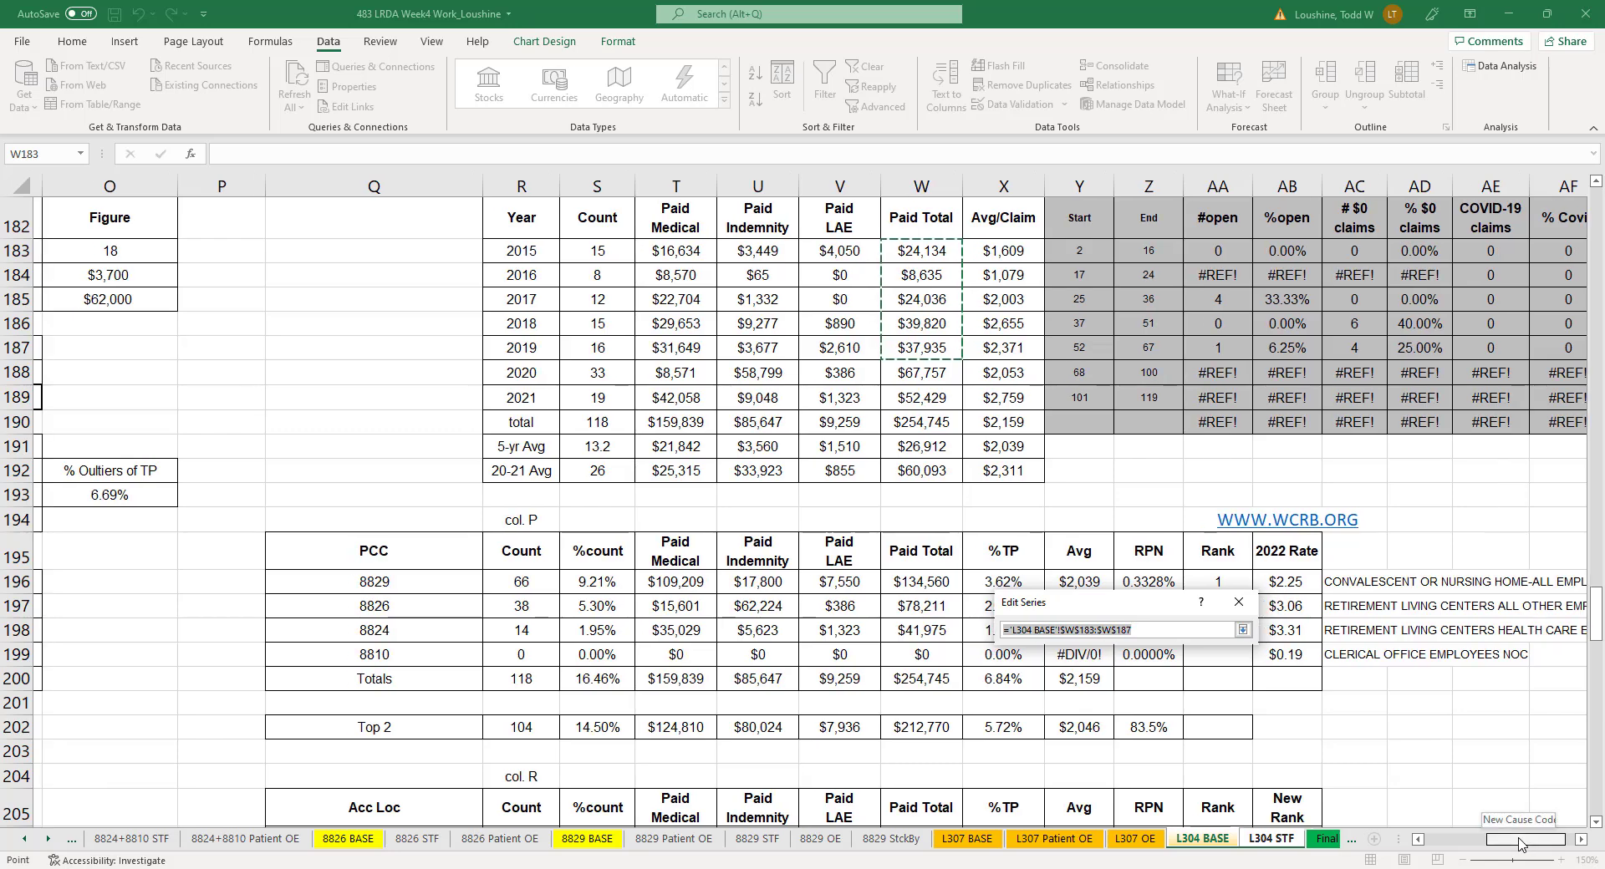
pyautogui.click(1270, 838)
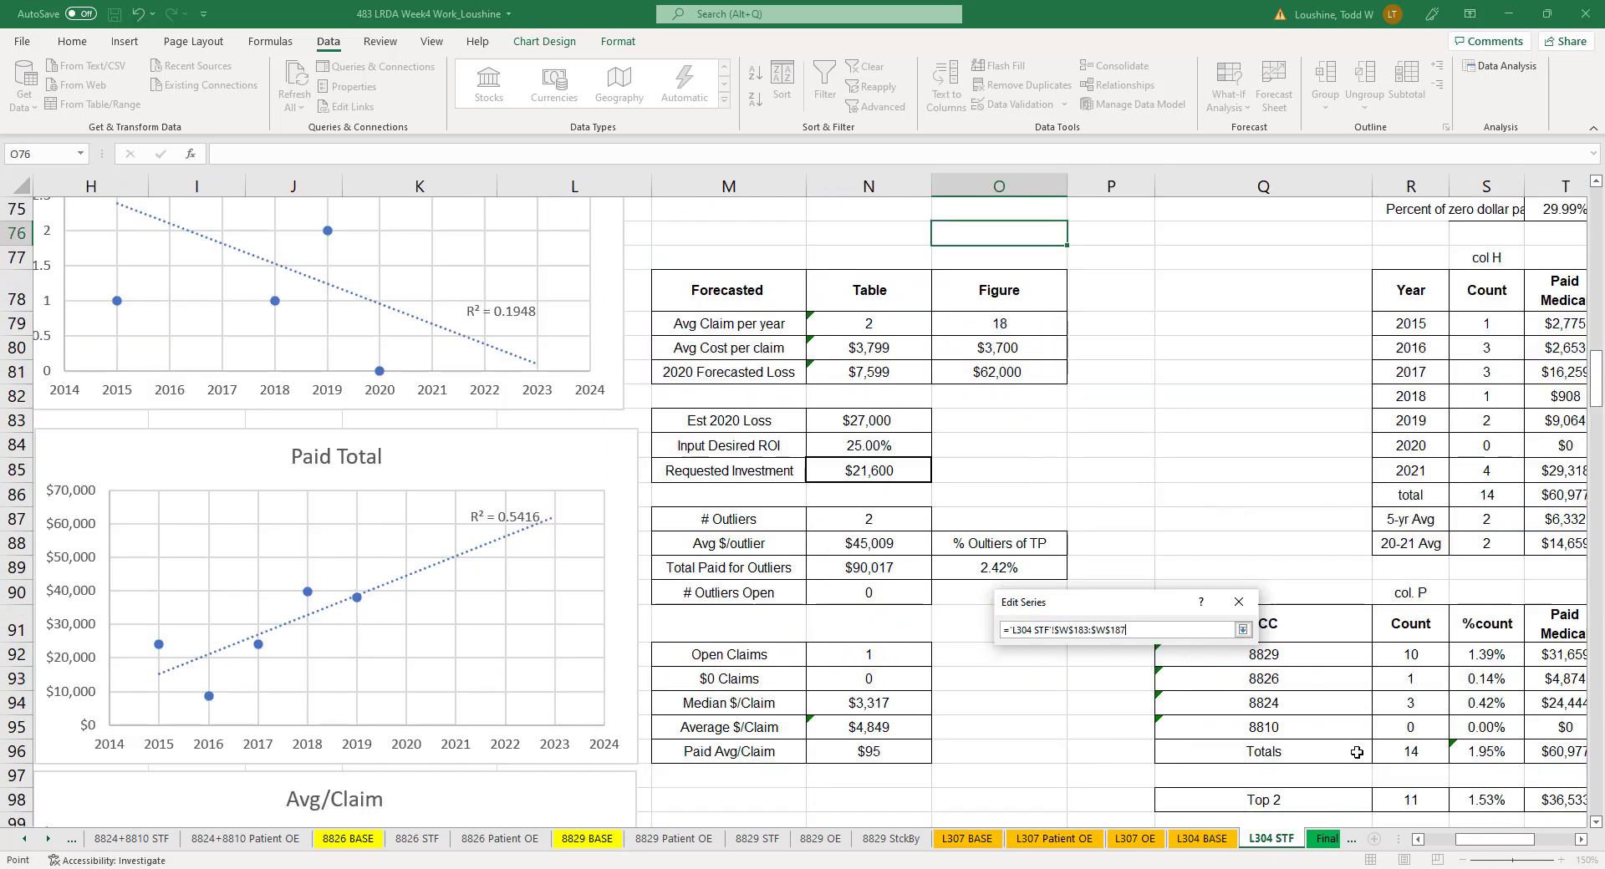
pyautogui.hscroll(5, 1347, 326)
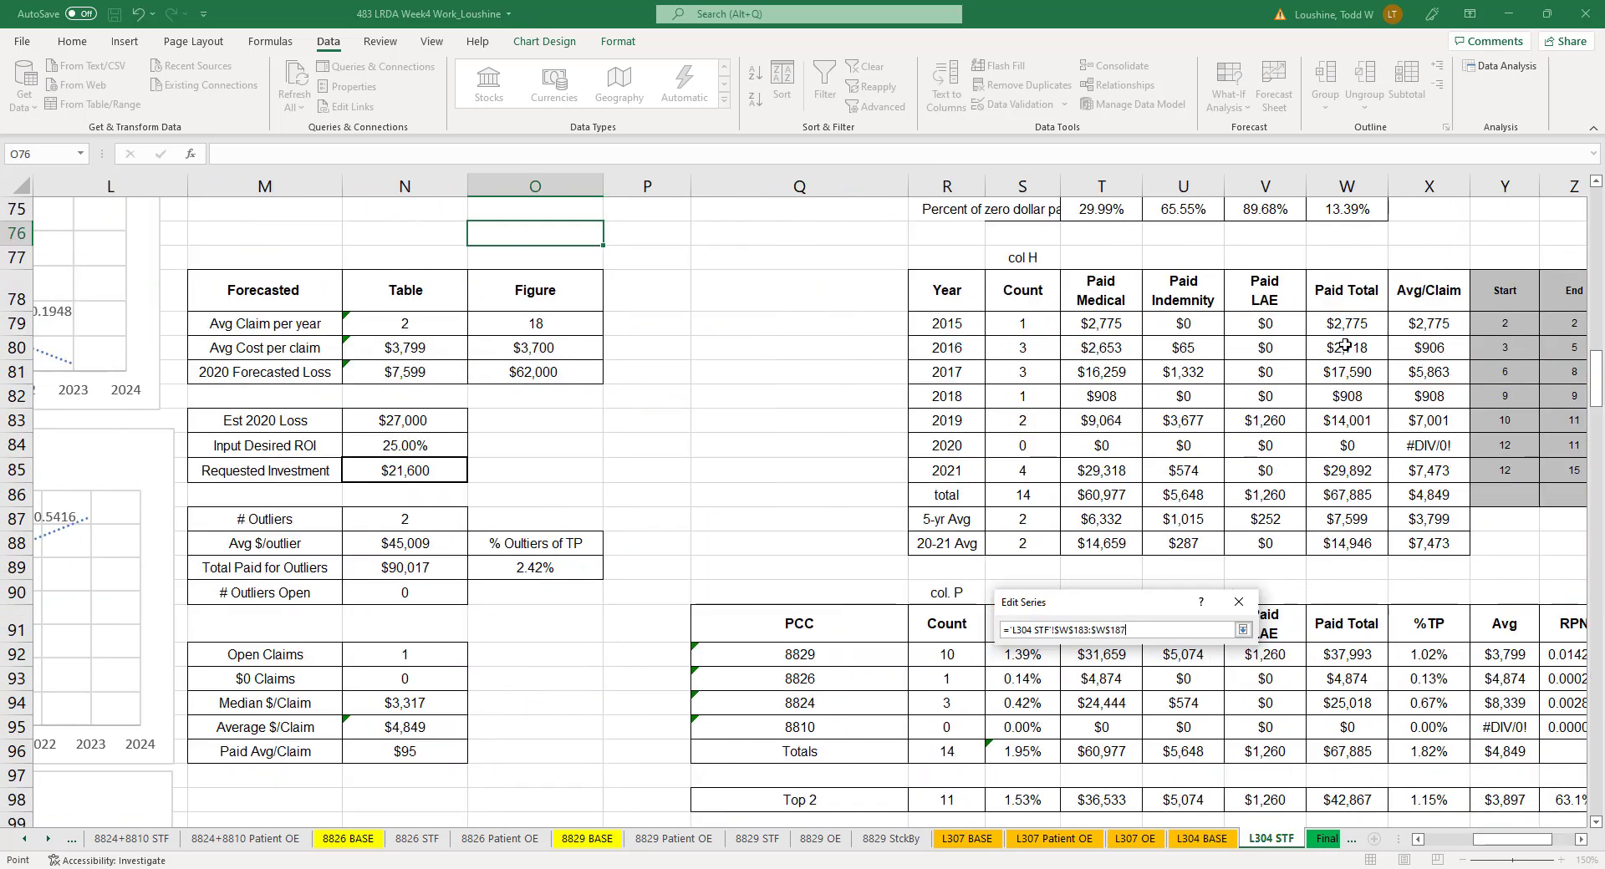
pyautogui.moveTo(1347, 325); pyautogui.dragTo(1351, 444)
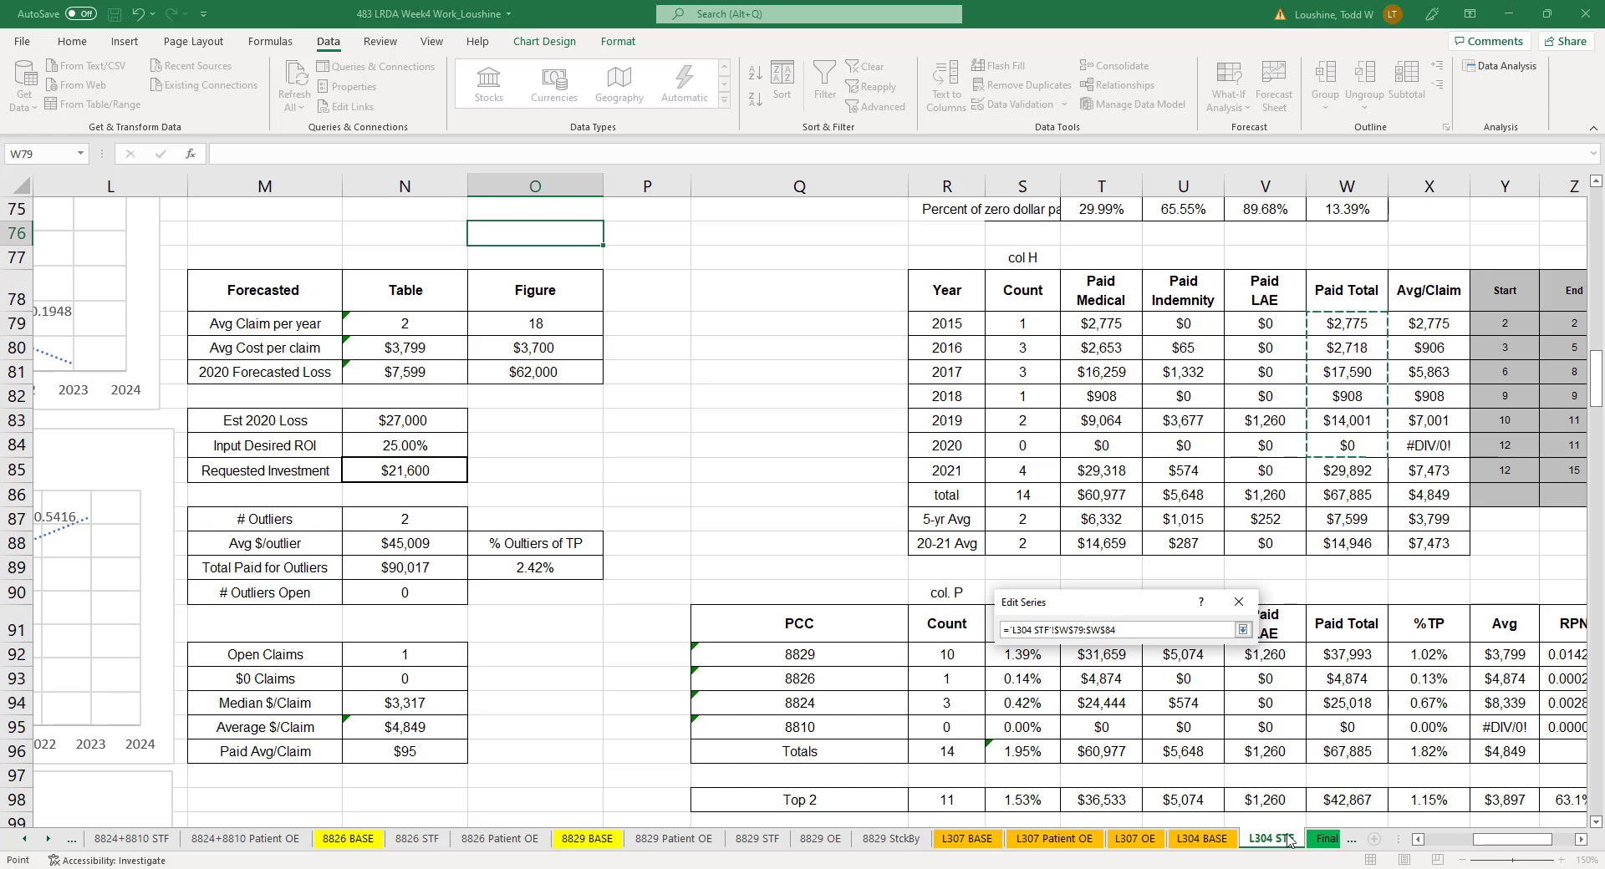
pyautogui.click(1243, 629)
pyautogui.click(1151, 736)
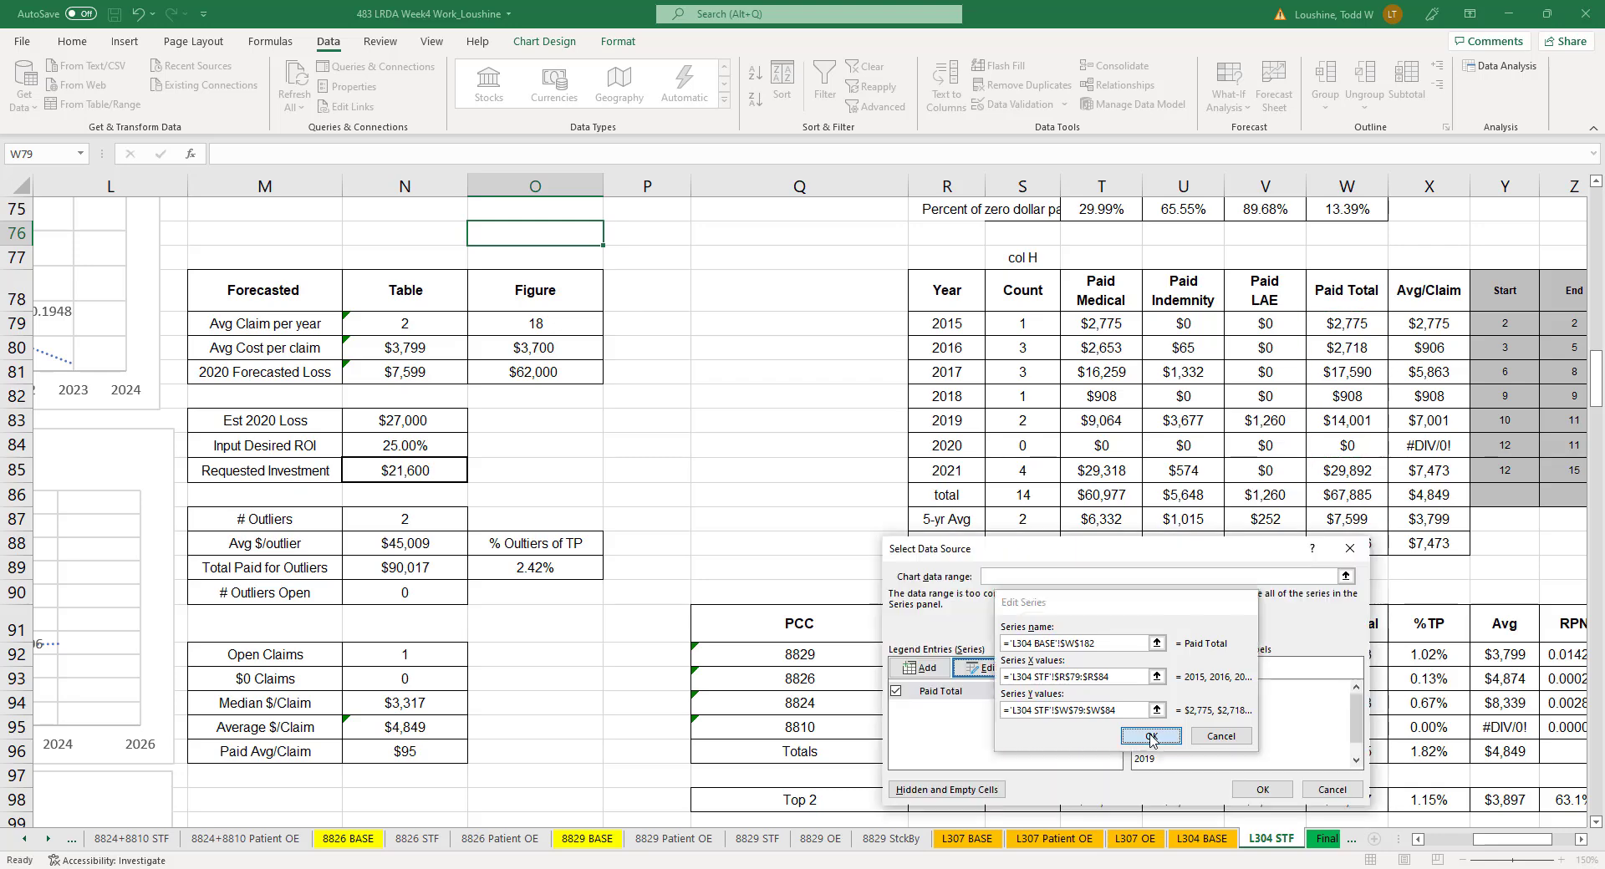
pyautogui.click(1262, 789)
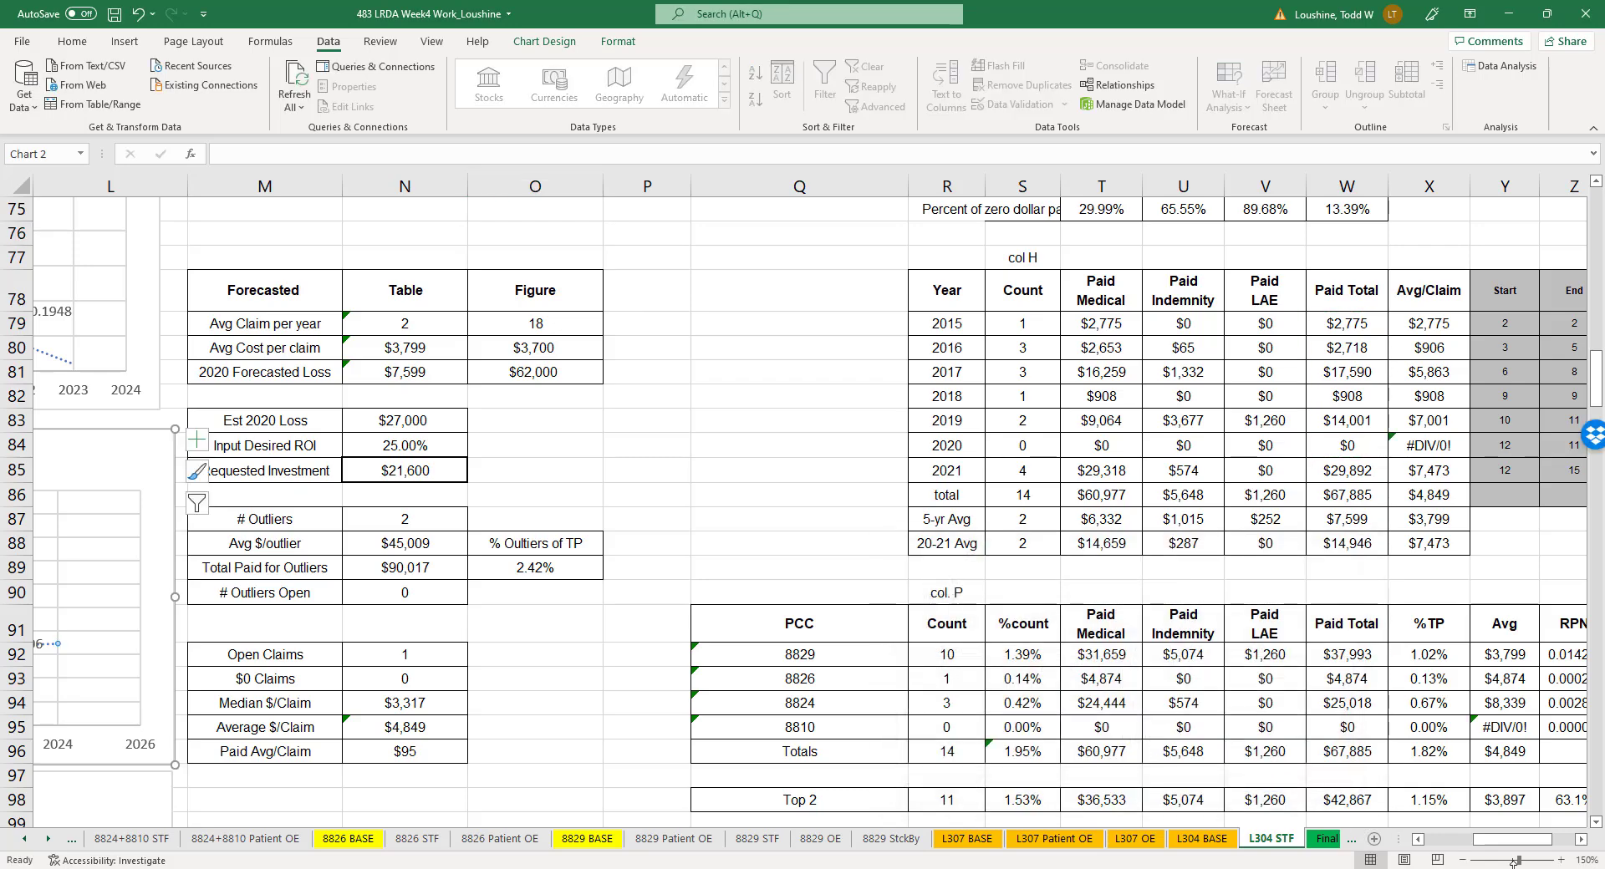
# - Clear the Figure value for Avg Cost per claim and set the Avg Claim per year figure to 0
pyautogui.moveTo(1509, 839); pyautogui.dragTo(1480, 850)
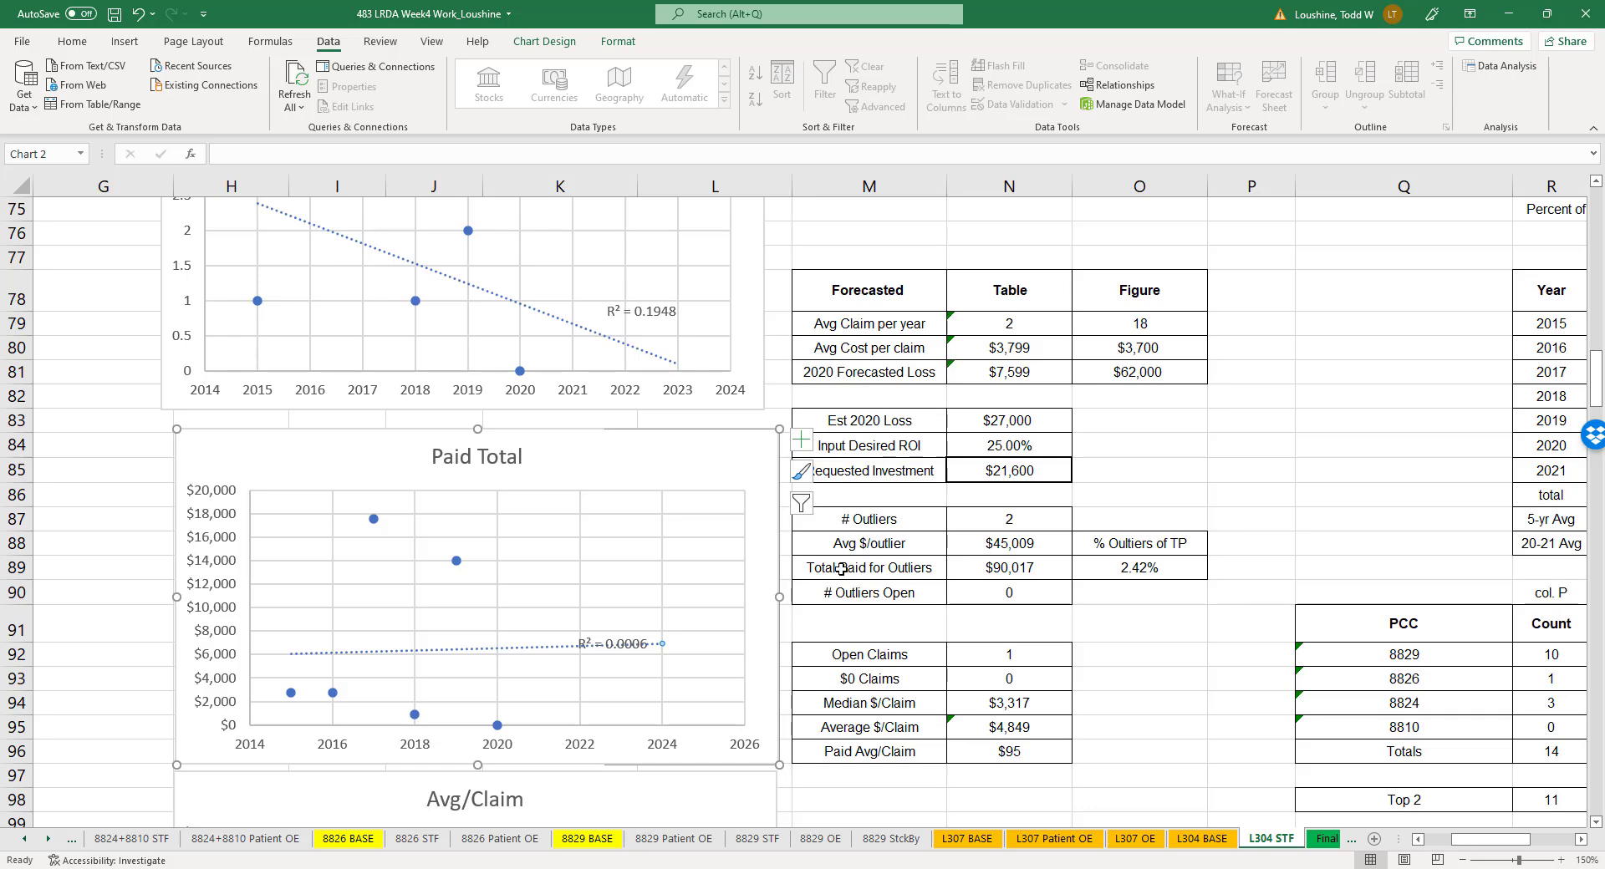
pyautogui.scroll(2, 1107, 670)
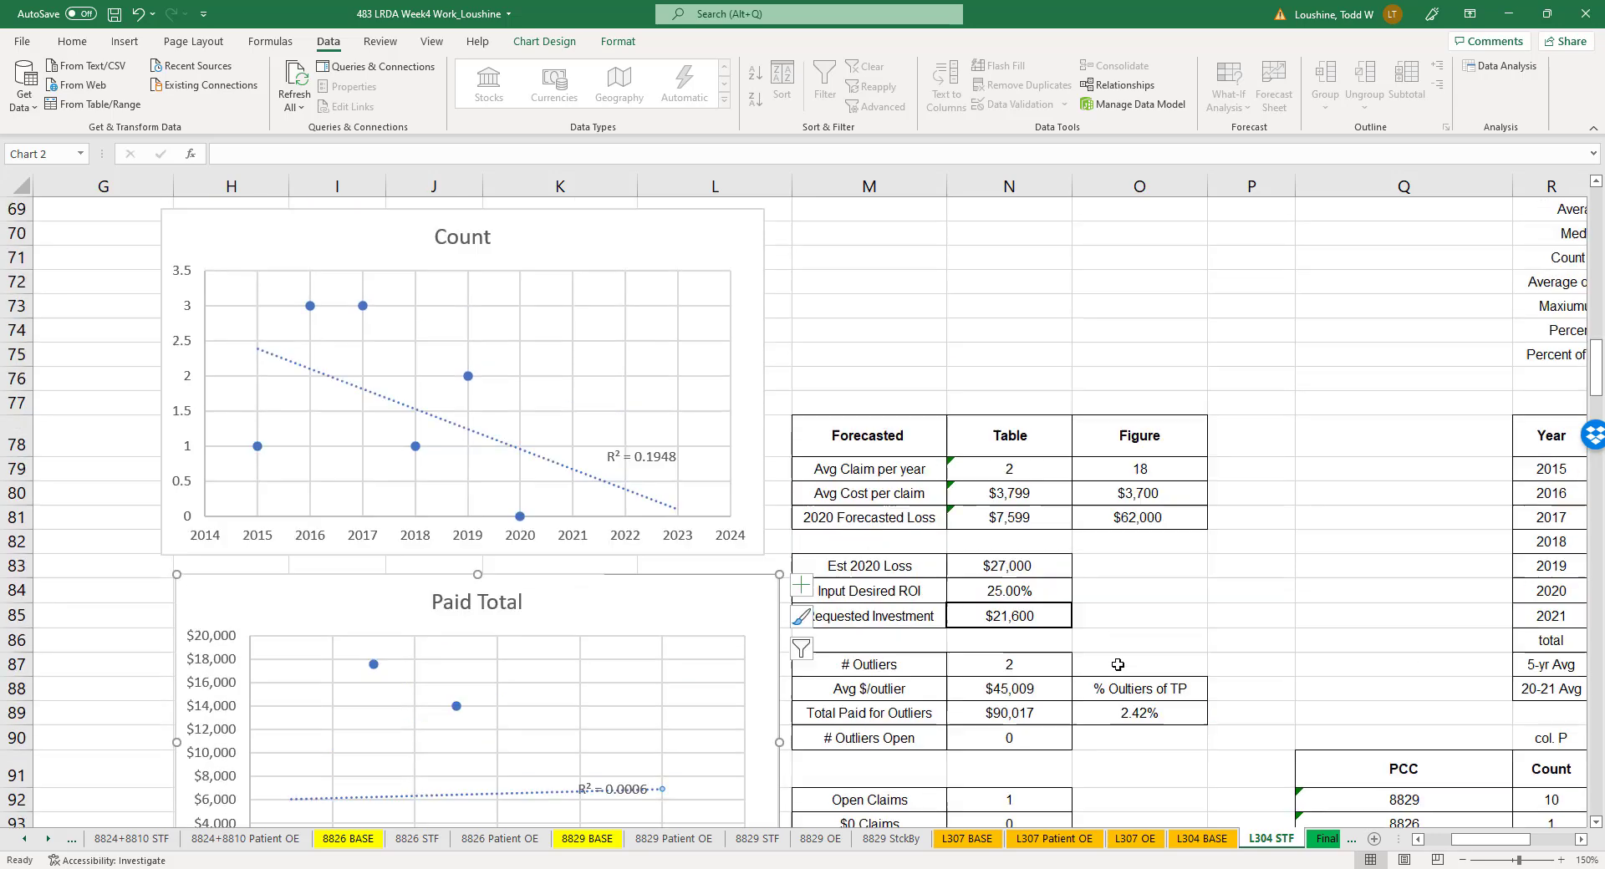
pyautogui.click(1170, 493)
pyautogui.press('Delete')
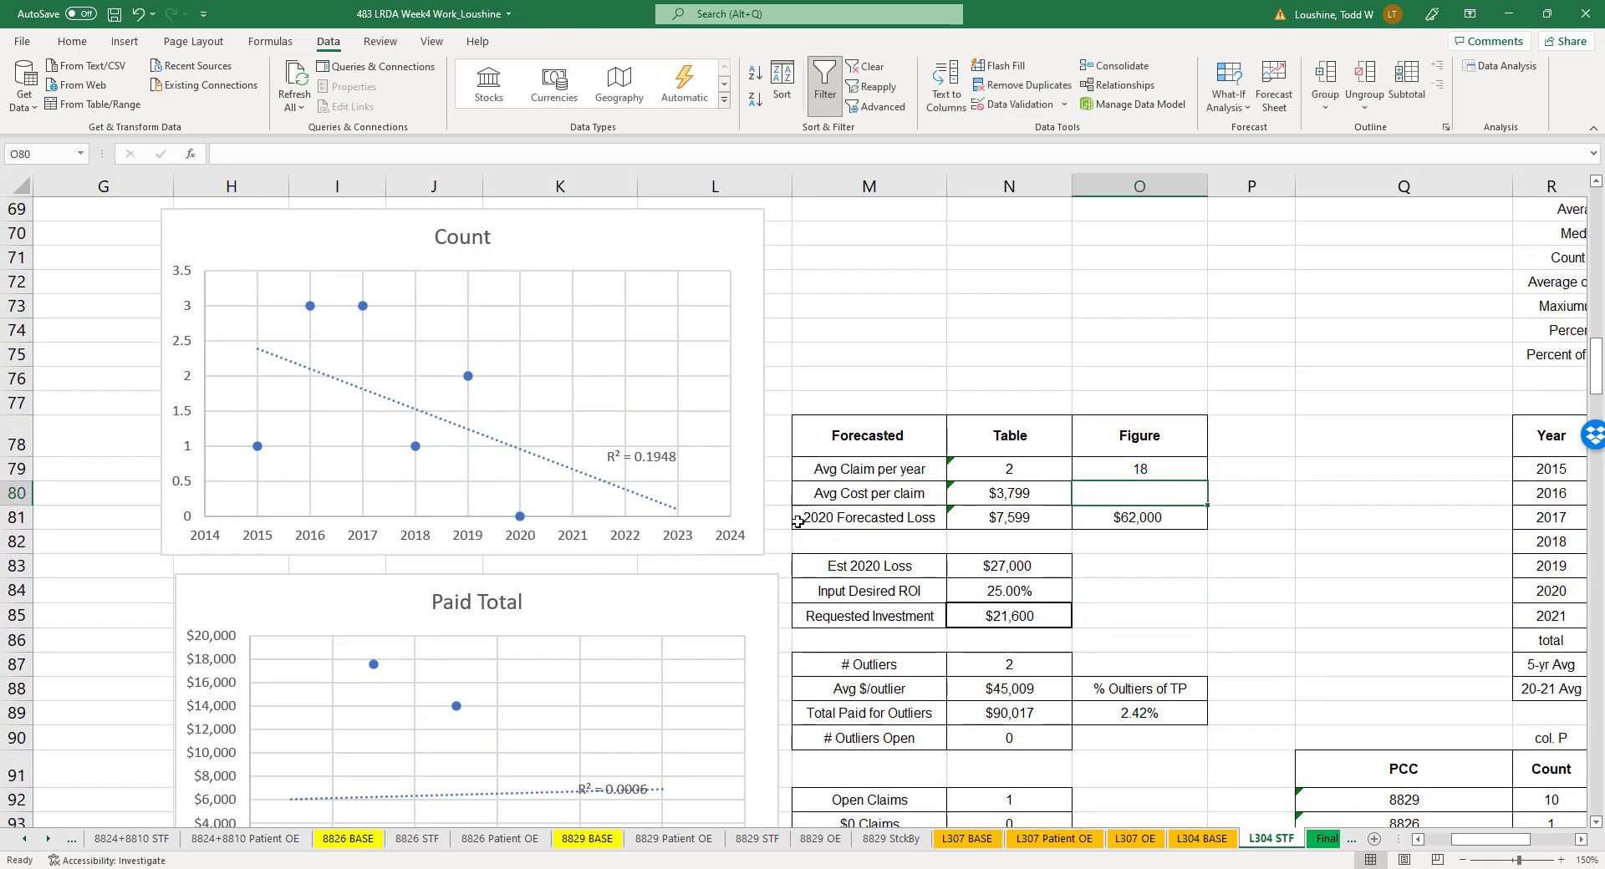
pyautogui.click(1182, 470)
pyautogui.write('0')
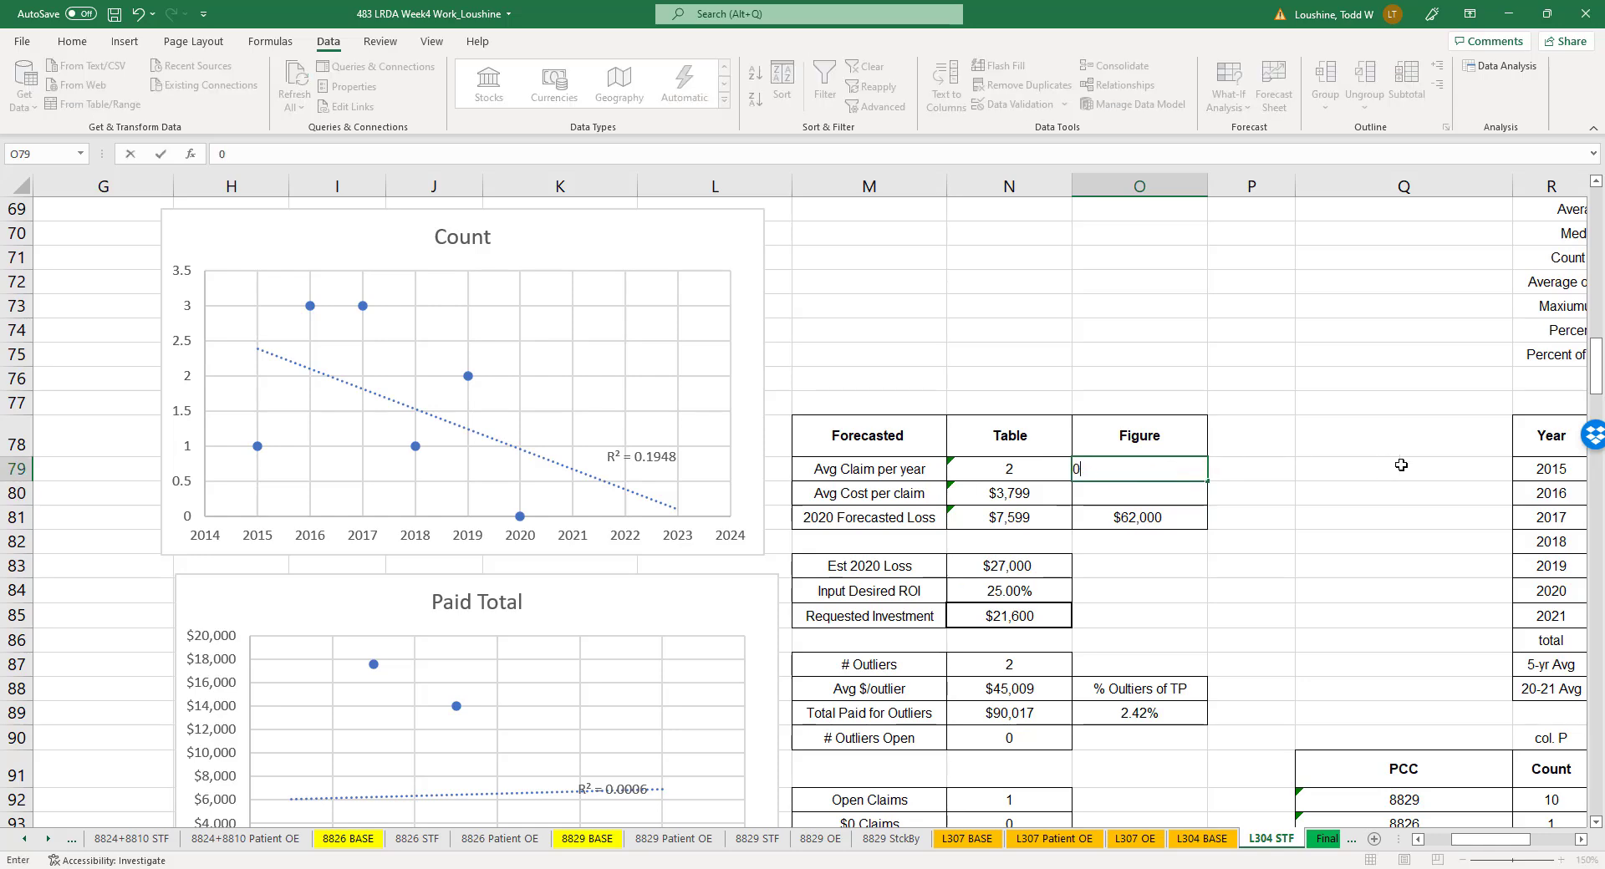
pyautogui.click(1382, 472)
pyautogui.scroll(-2, 1383, 508)
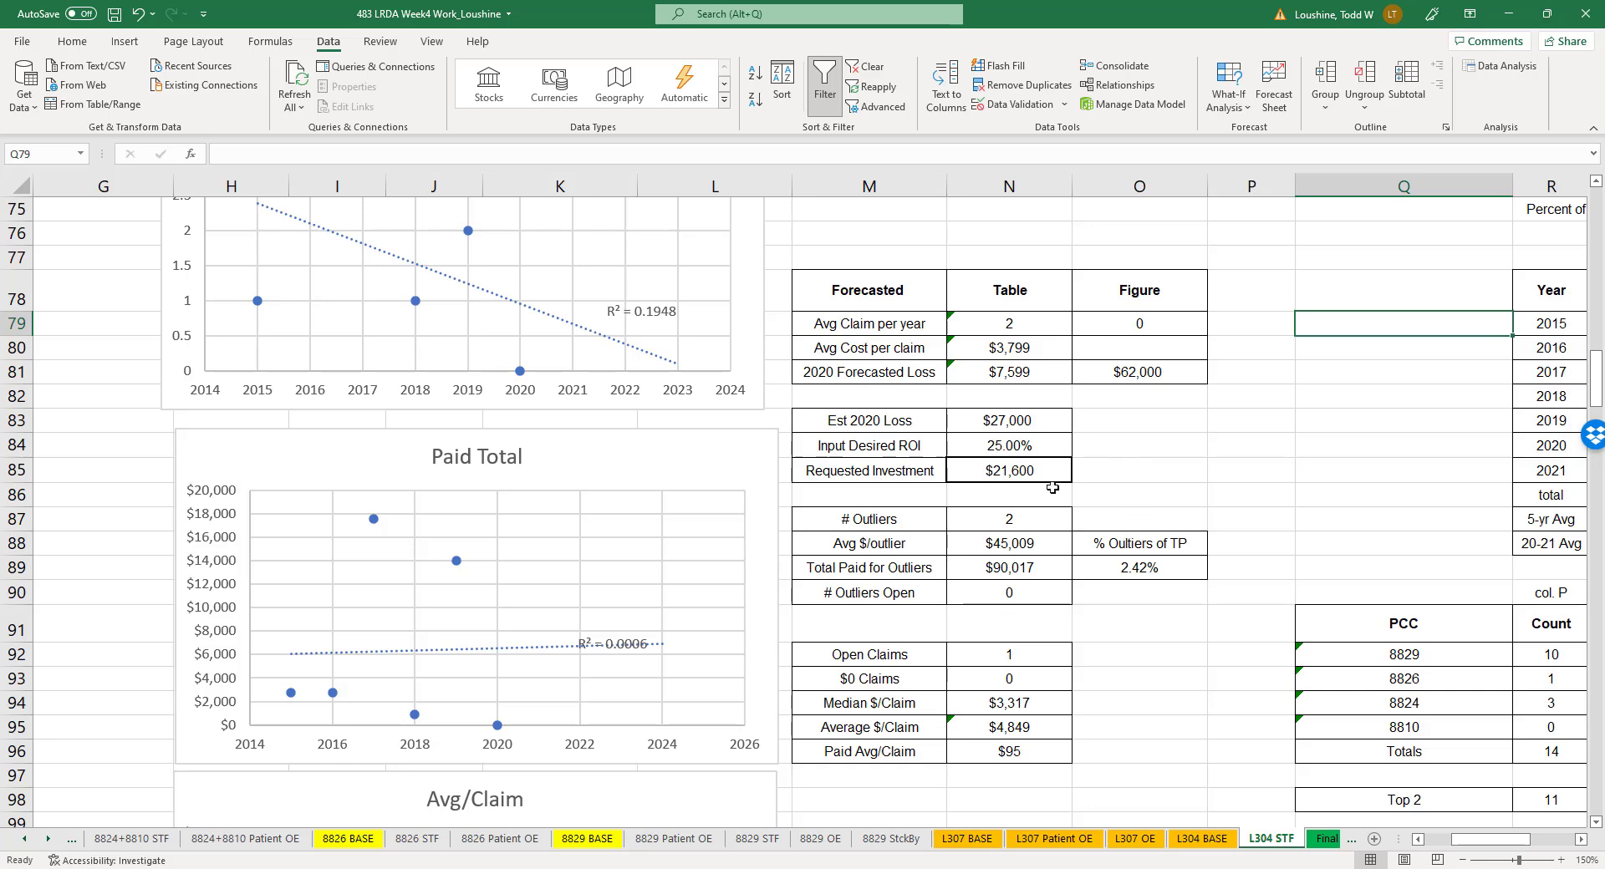
# - Set the 2020 Forecasted Loss figure to $7,000 and the Est 2020 Loss to $7,000
pyautogui.click(1128, 374)
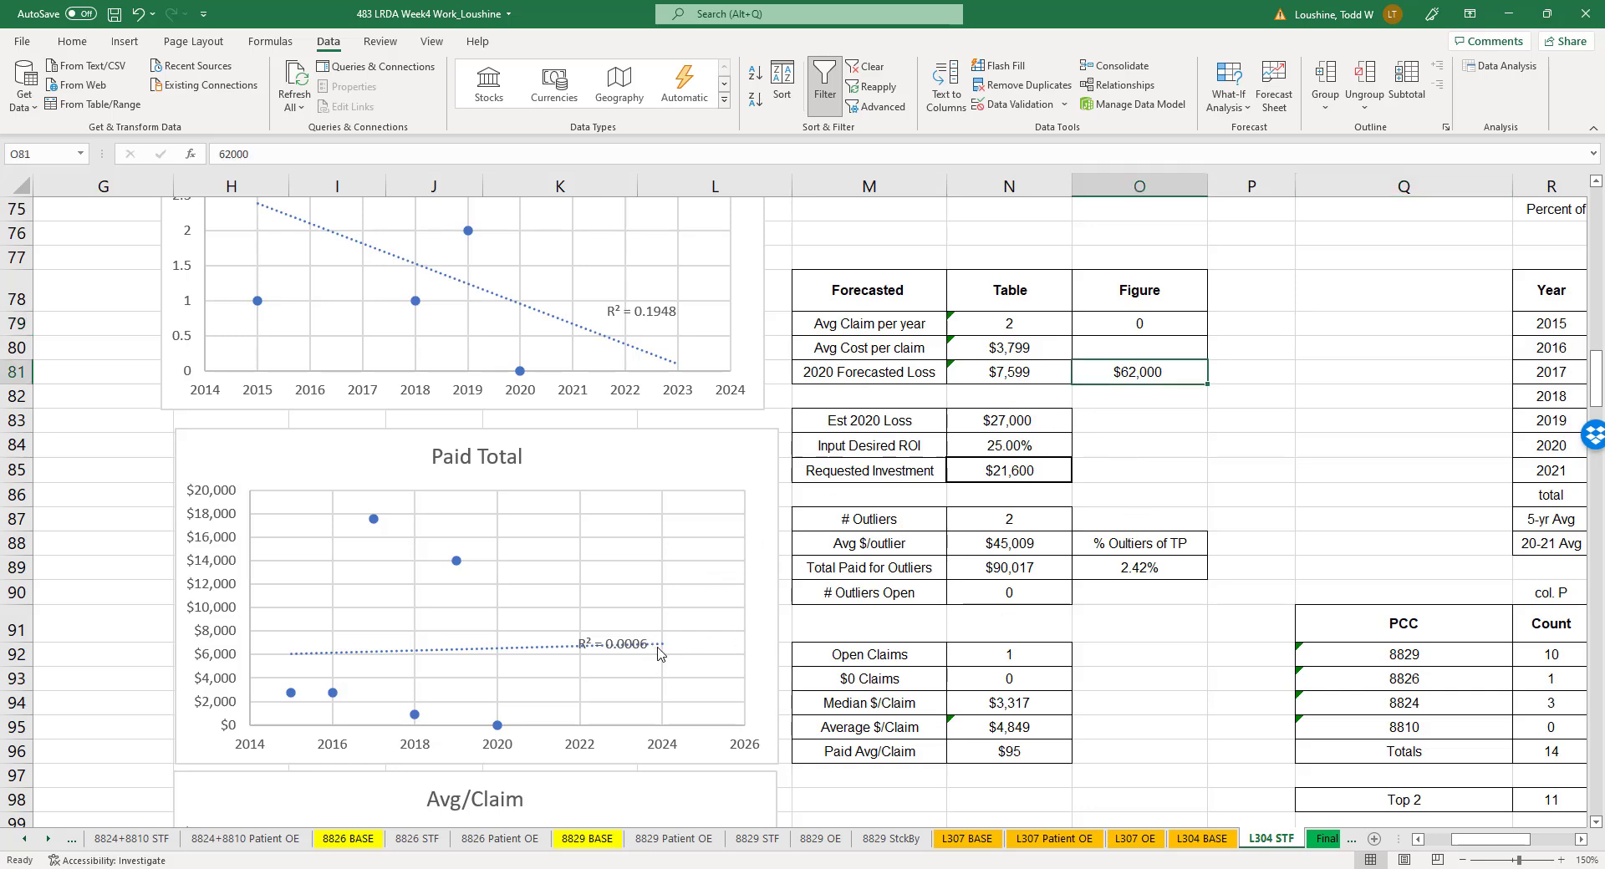
pyautogui.write('7000')
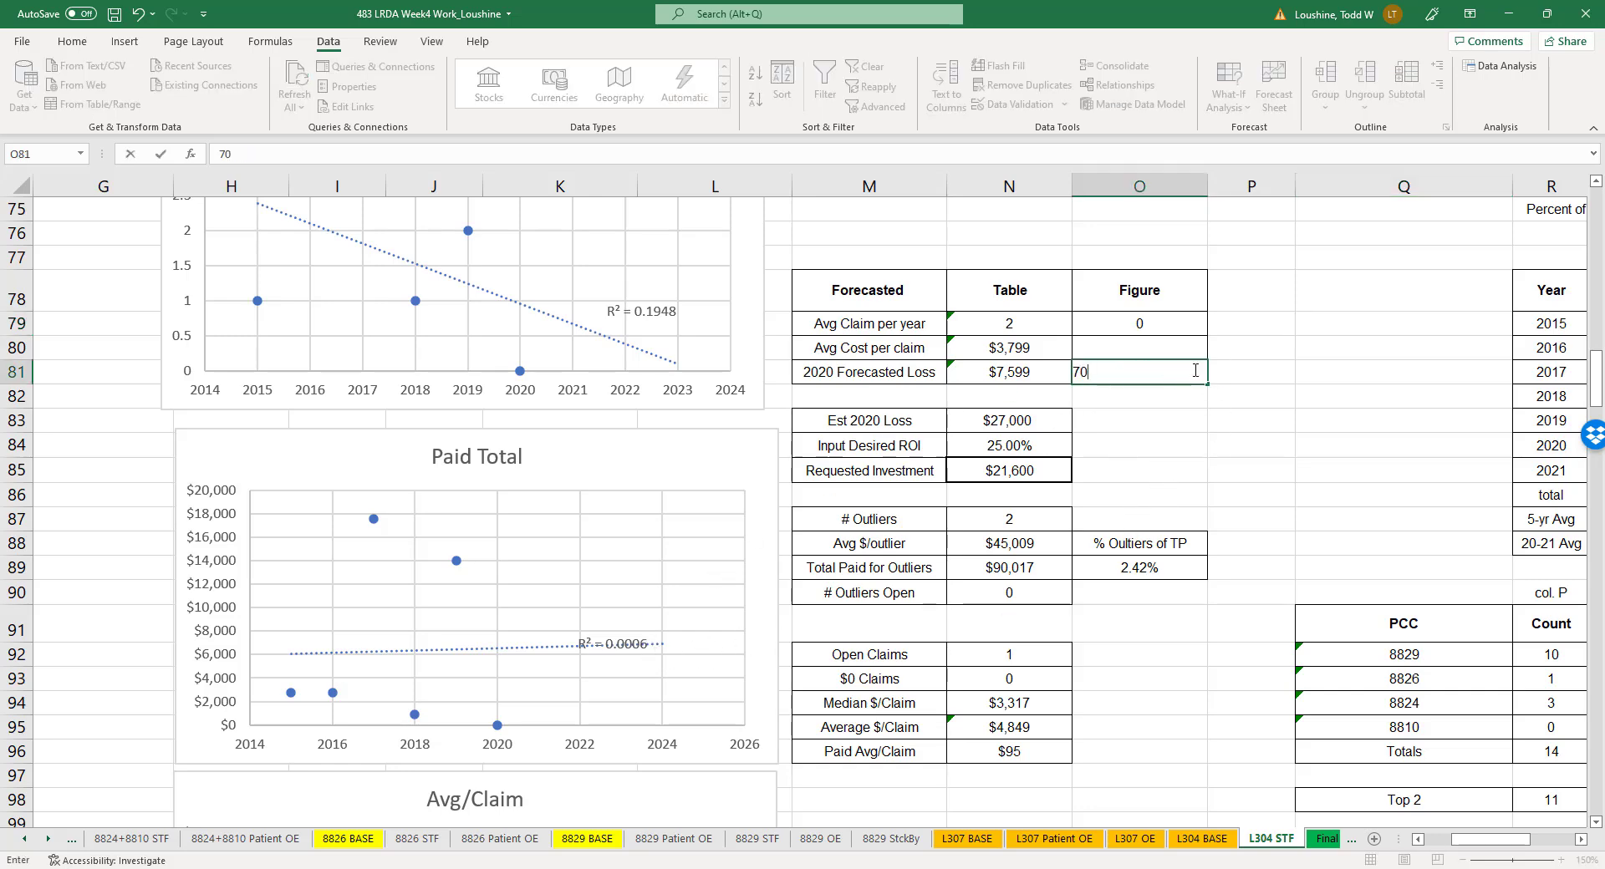
pyautogui.click(1228, 448)
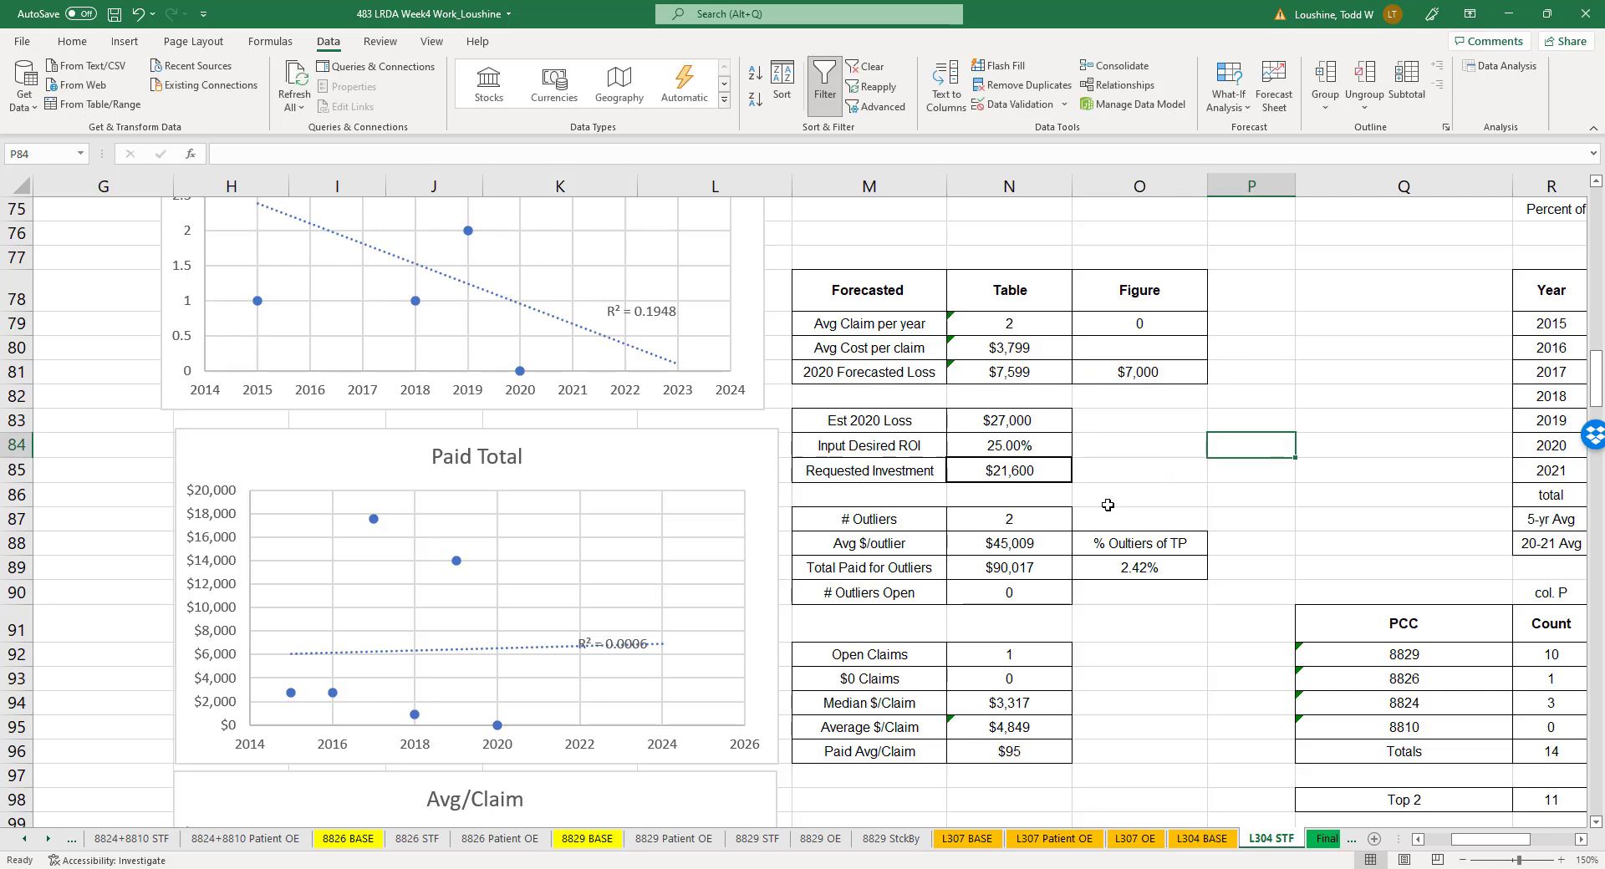
pyautogui.click(1043, 414)
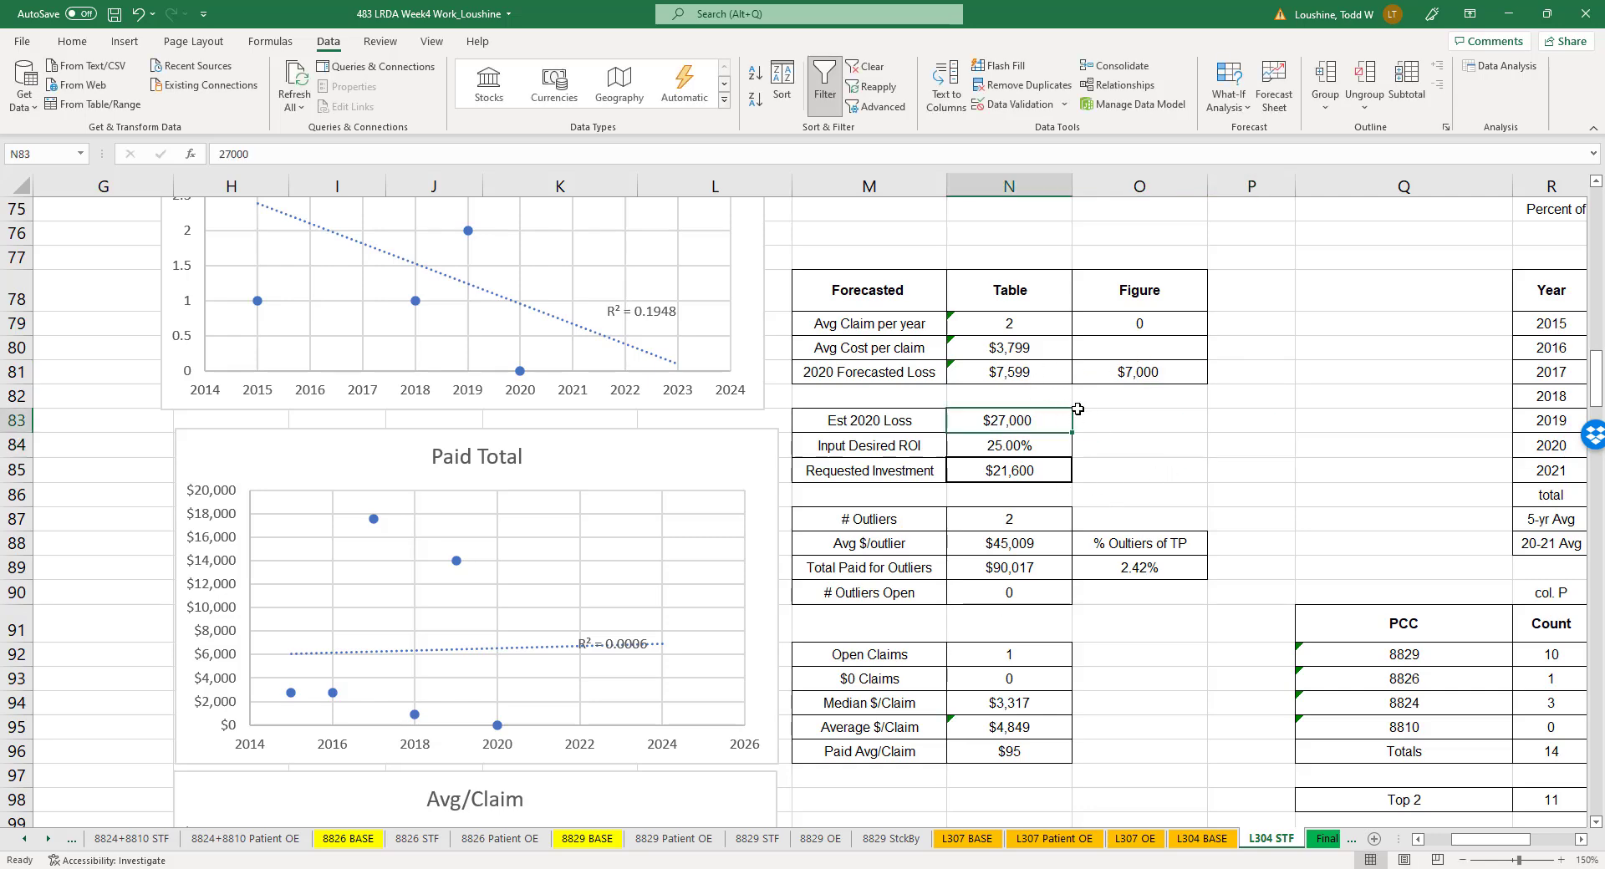
pyautogui.write('700')
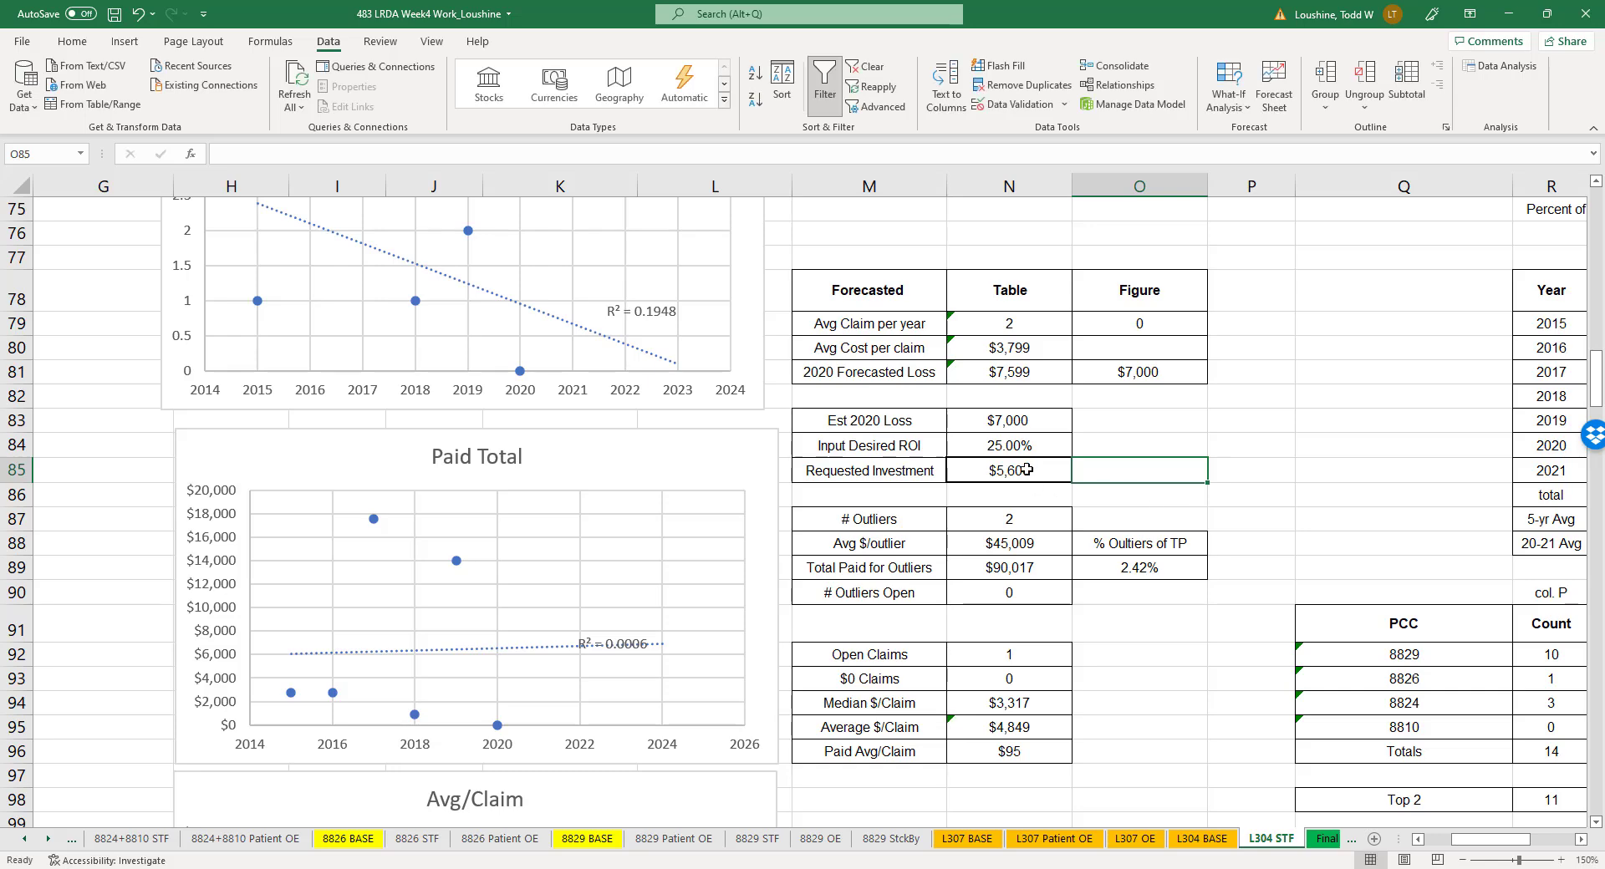
pyautogui.click(1281, 430)
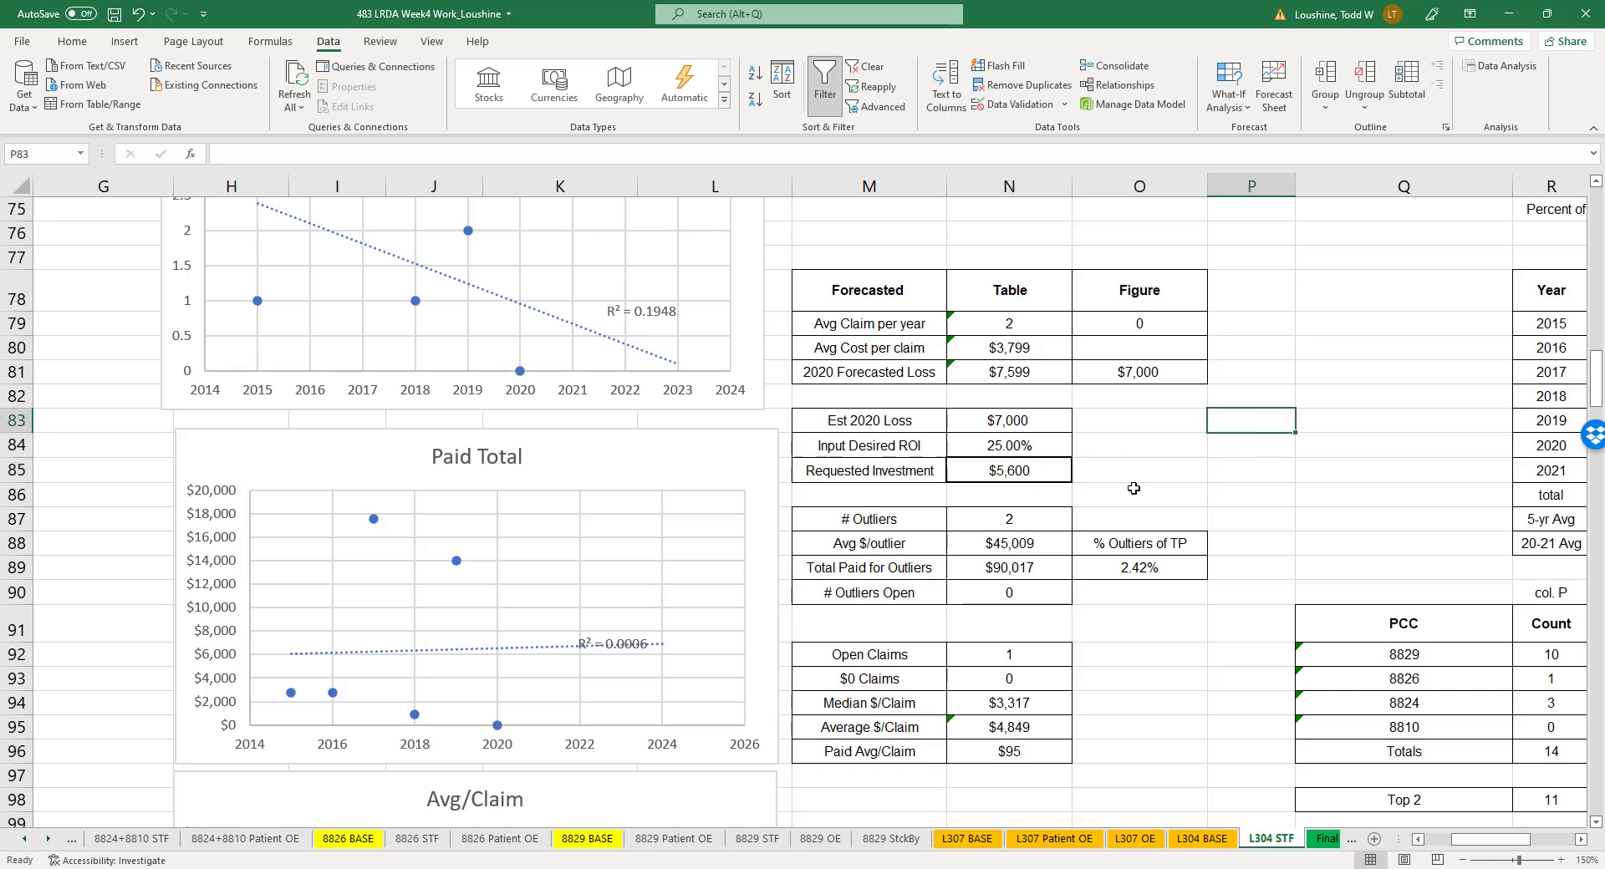
pyautogui.click(1162, 351)
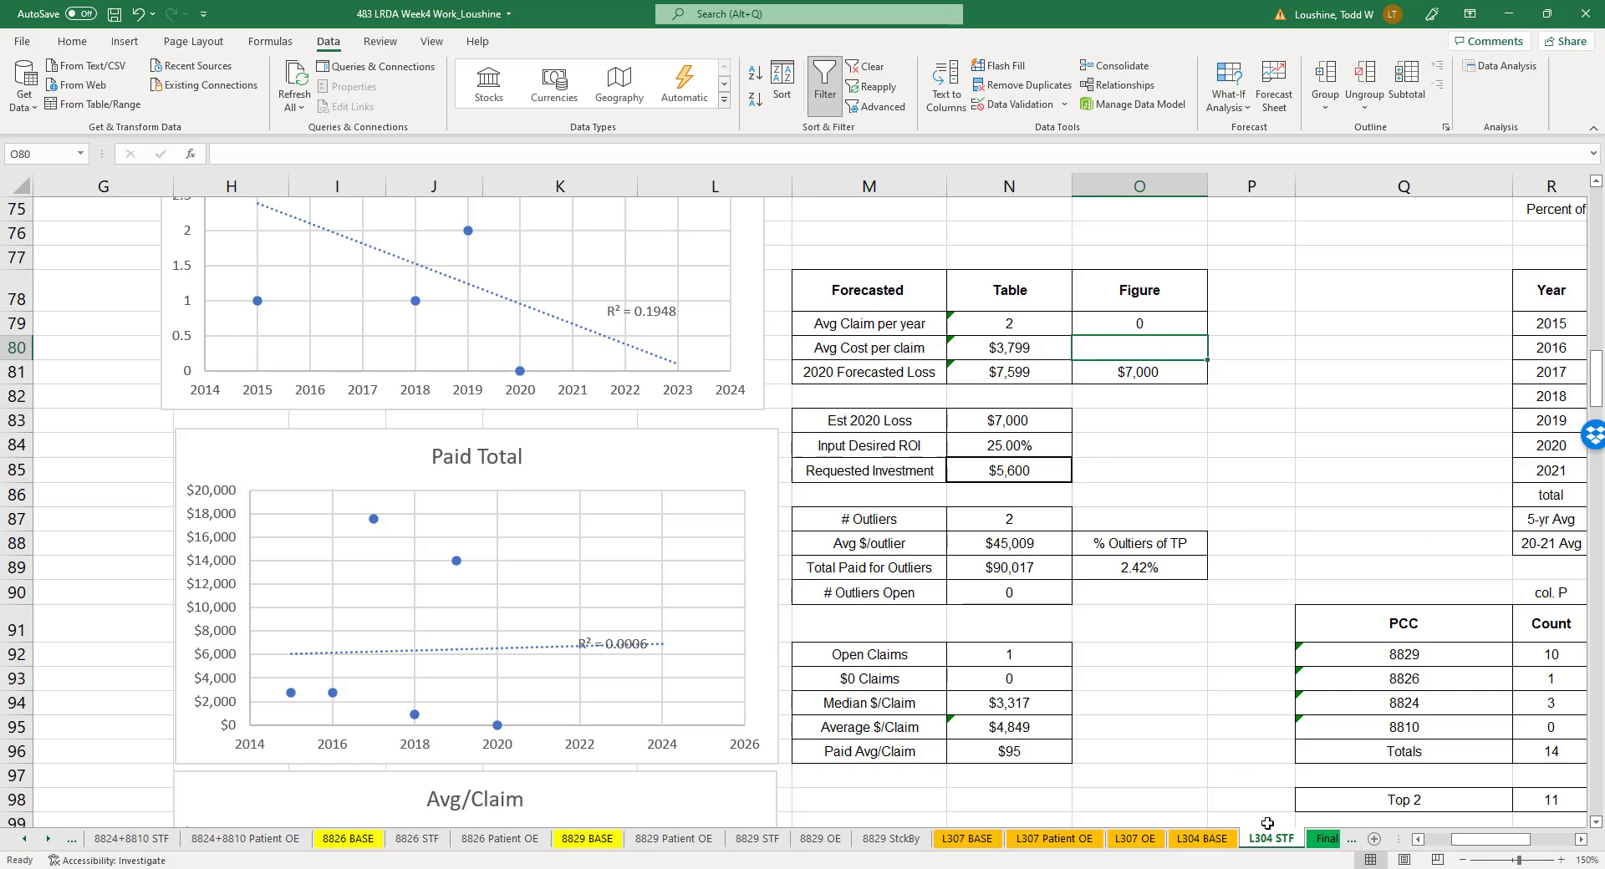
# - Examine the New Cause Code table on the L304 BASE sheet, comparing Overexertion, Patient Related with Slip, Trip, Fall and COVID-19 by count and paid total
pyautogui.click(1202, 839)
pyautogui.click(1270, 838)
pyautogui.click(1202, 839)
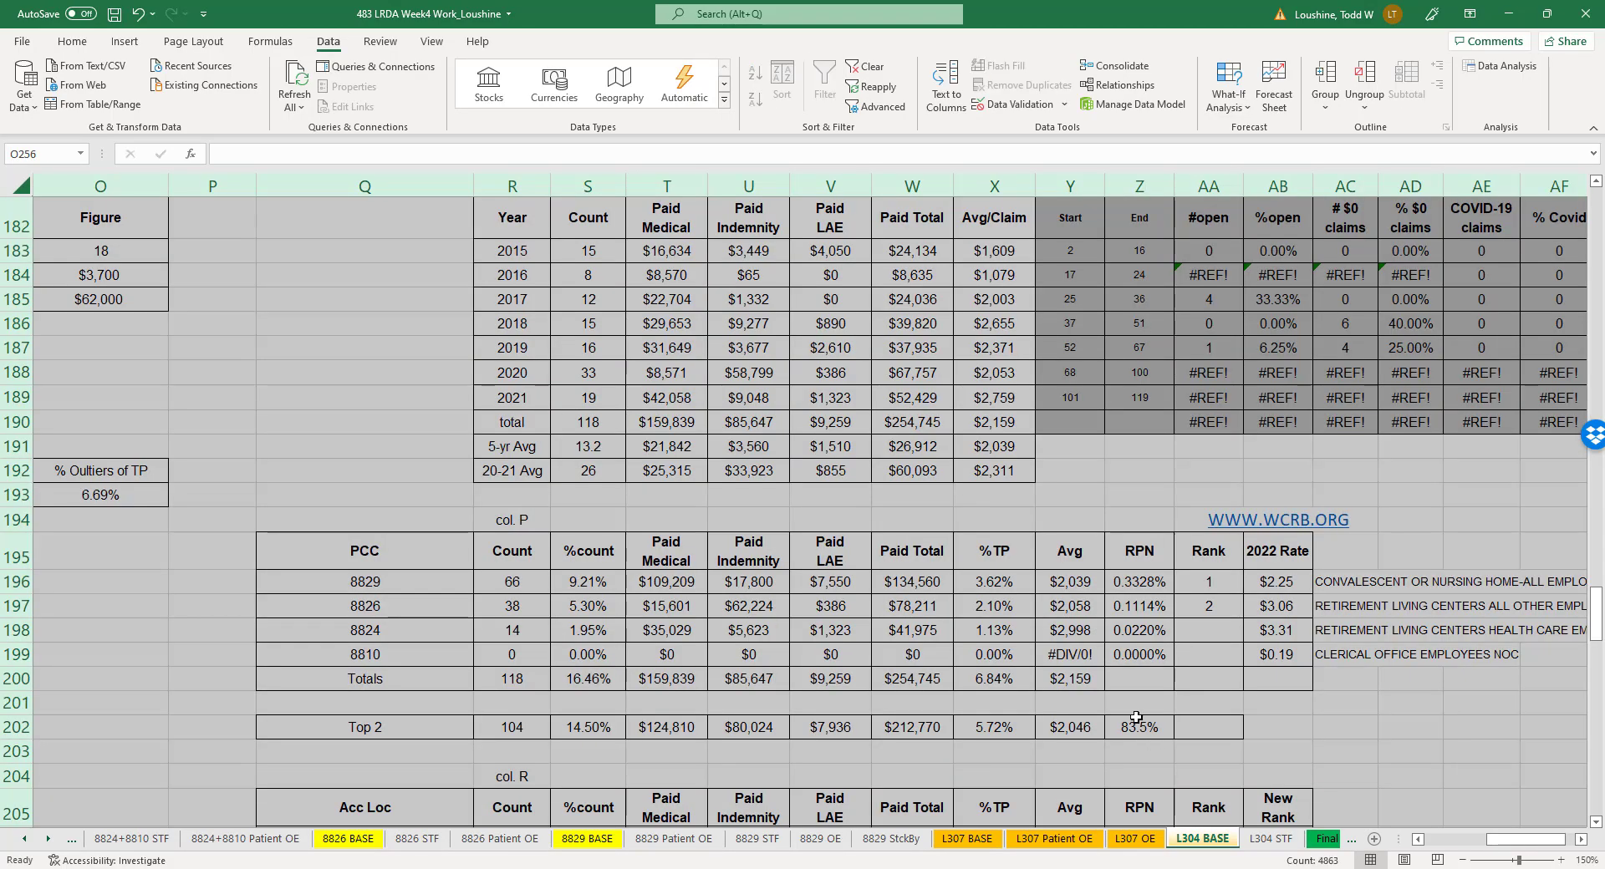
pyautogui.scroll(-18, 962, 655)
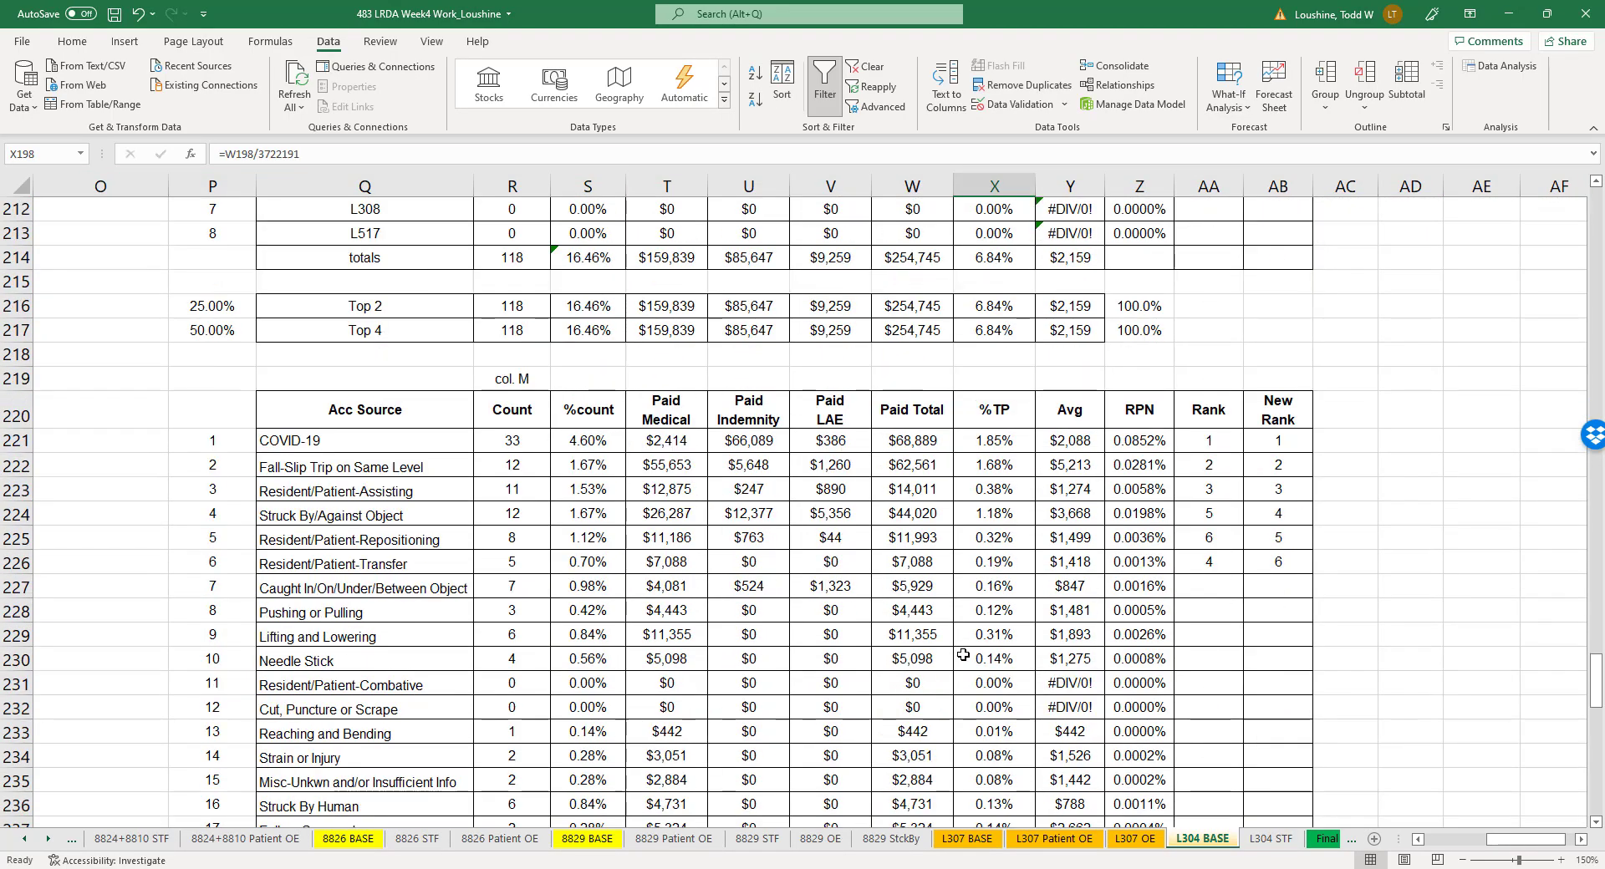
pyautogui.scroll(-1, 941, 654)
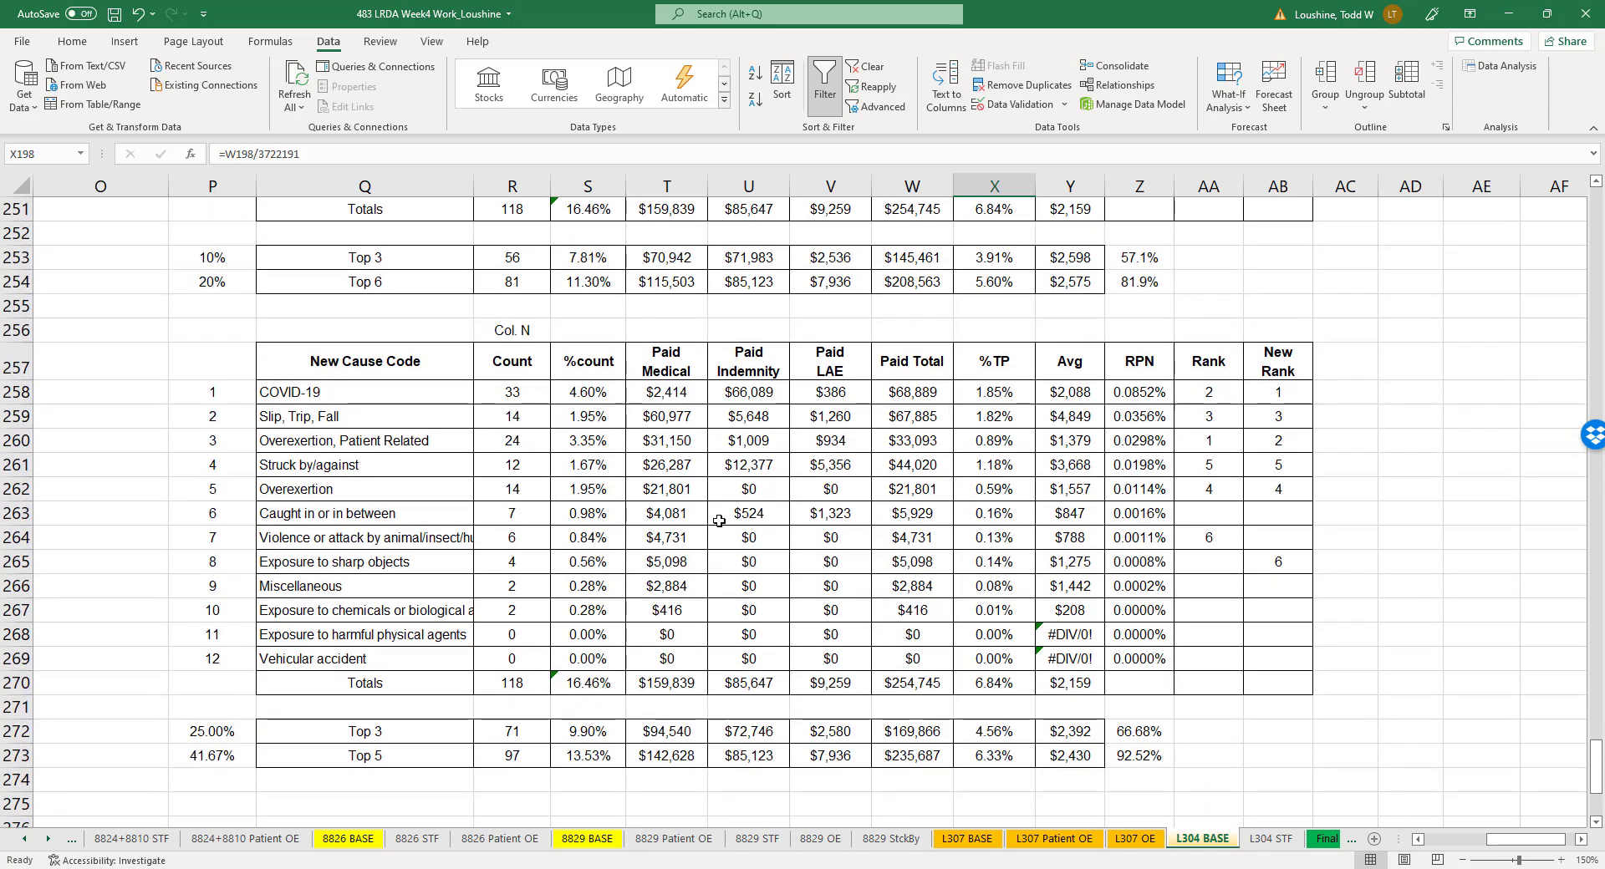
pyautogui.moveTo(377, 440); pyautogui.dragTo(1270, 441)
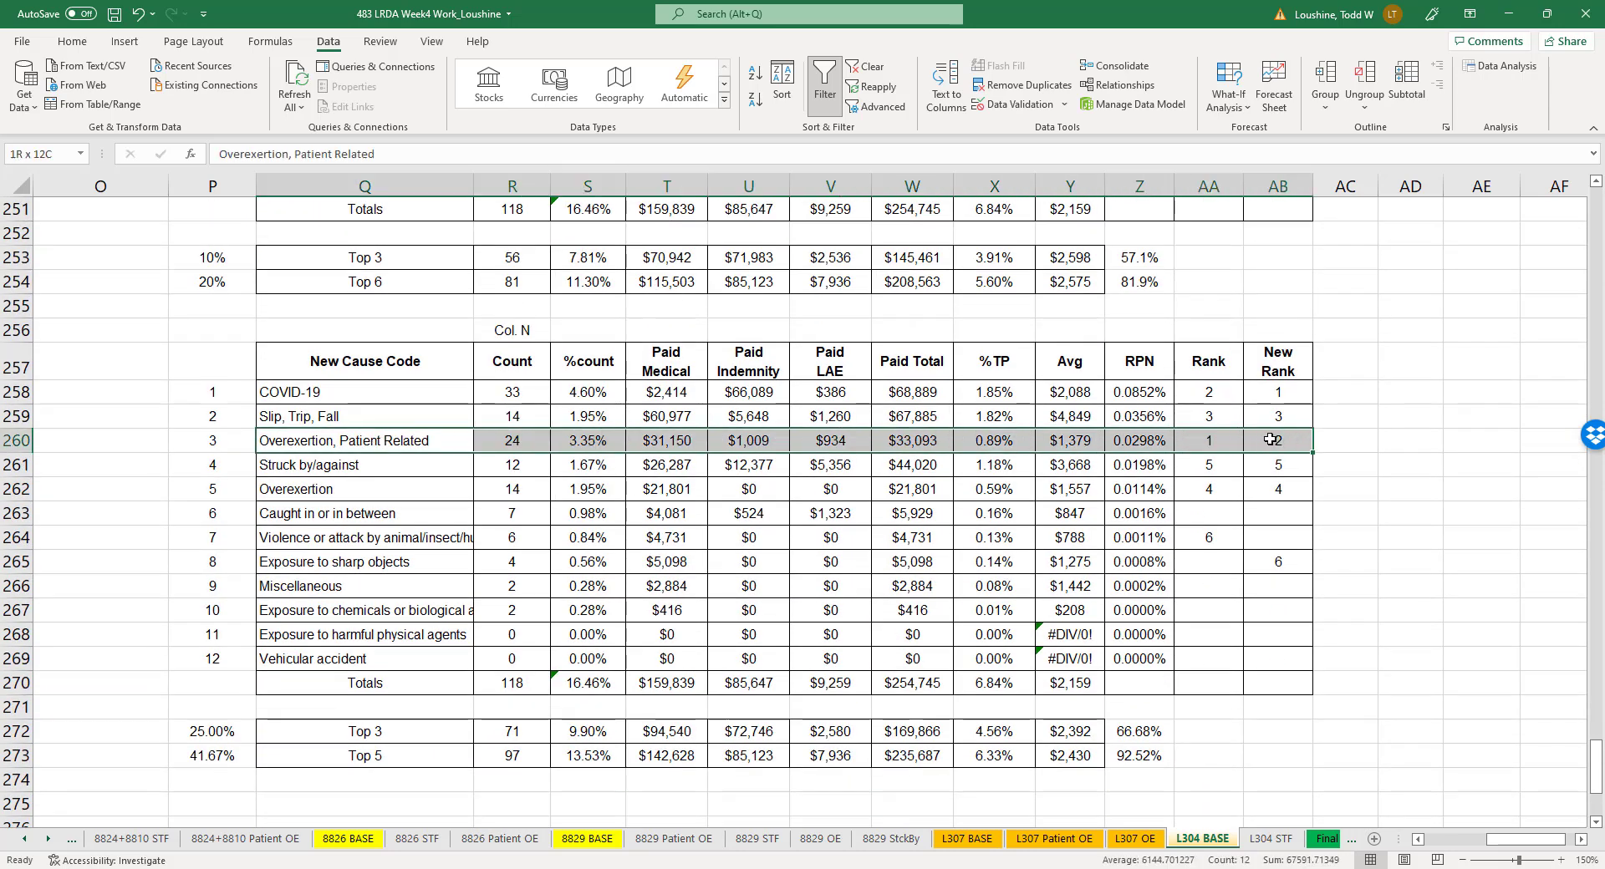
pyautogui.click(930, 442)
pyautogui.click(497, 440)
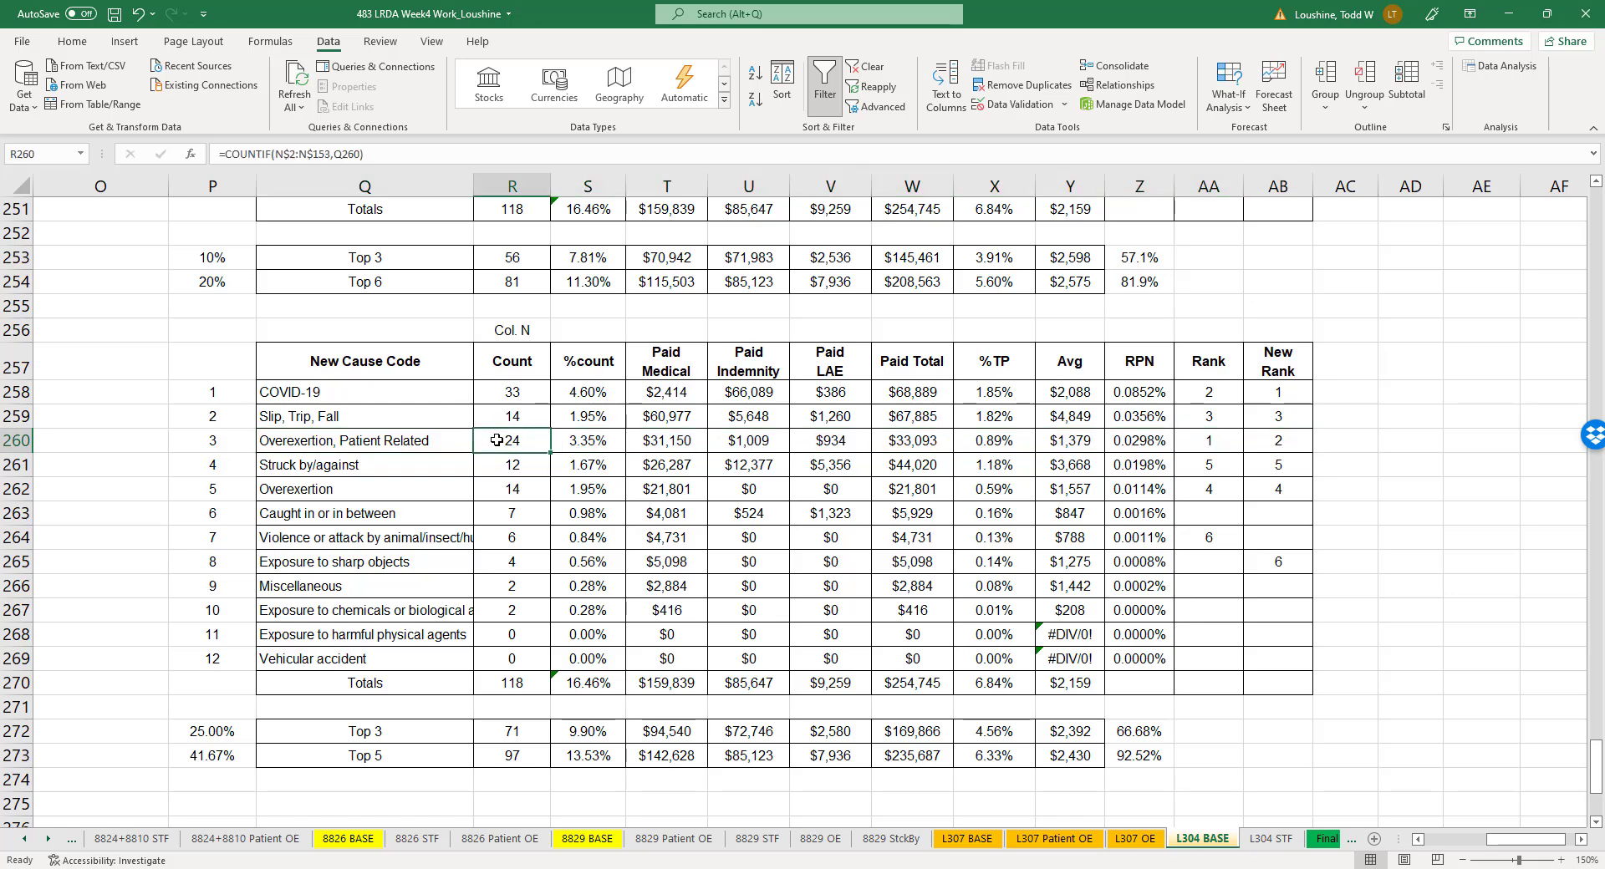
pyautogui.click(928, 440)
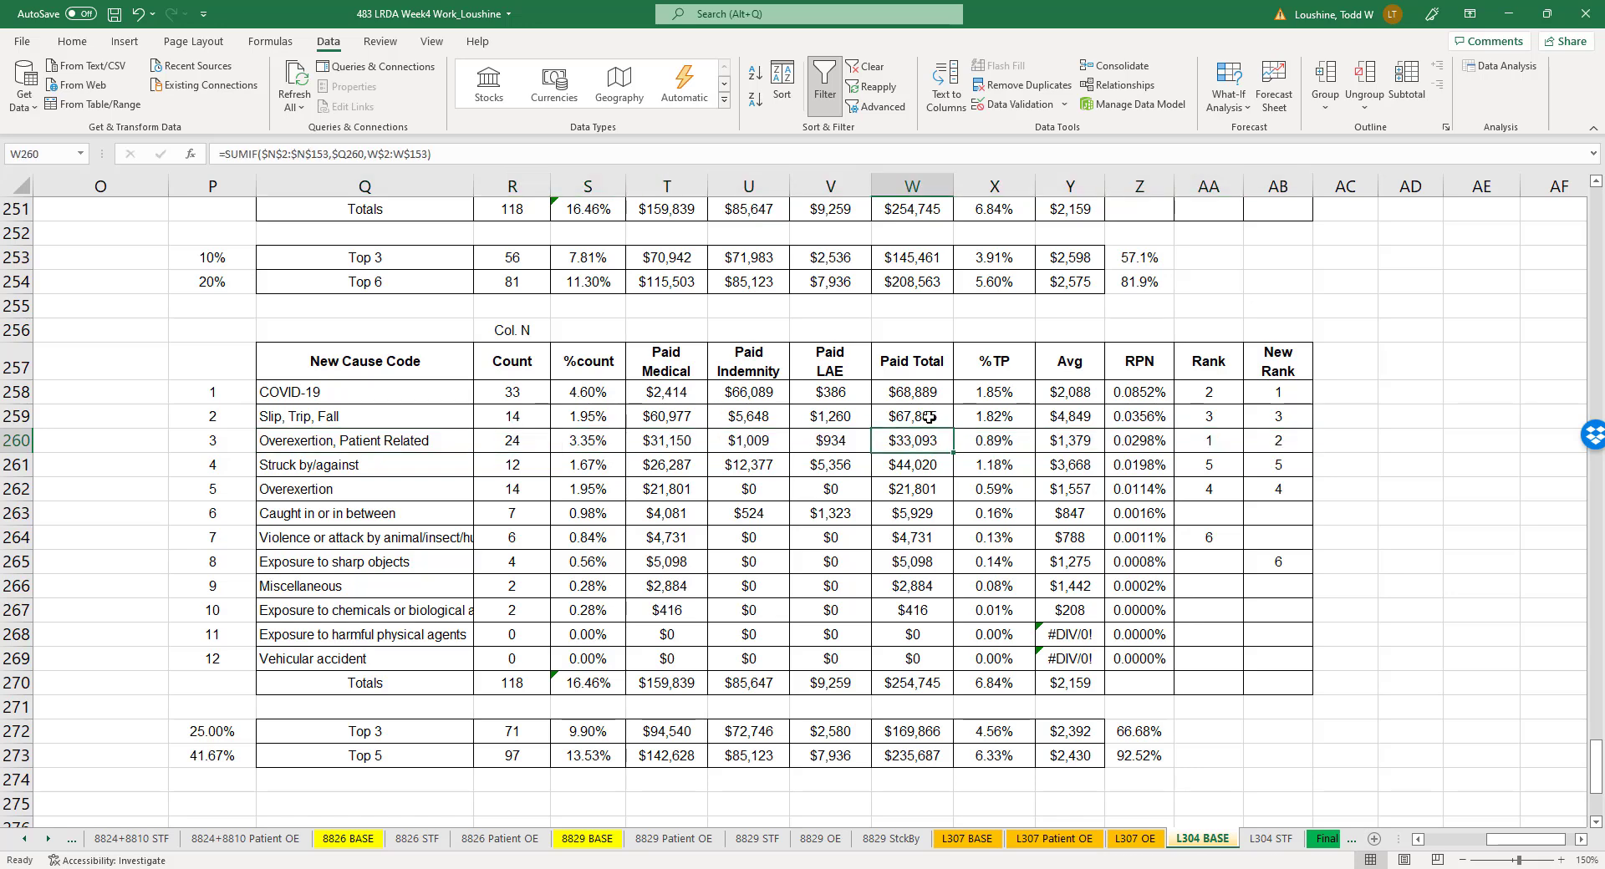
pyautogui.click(929, 416)
pyautogui.click(931, 392)
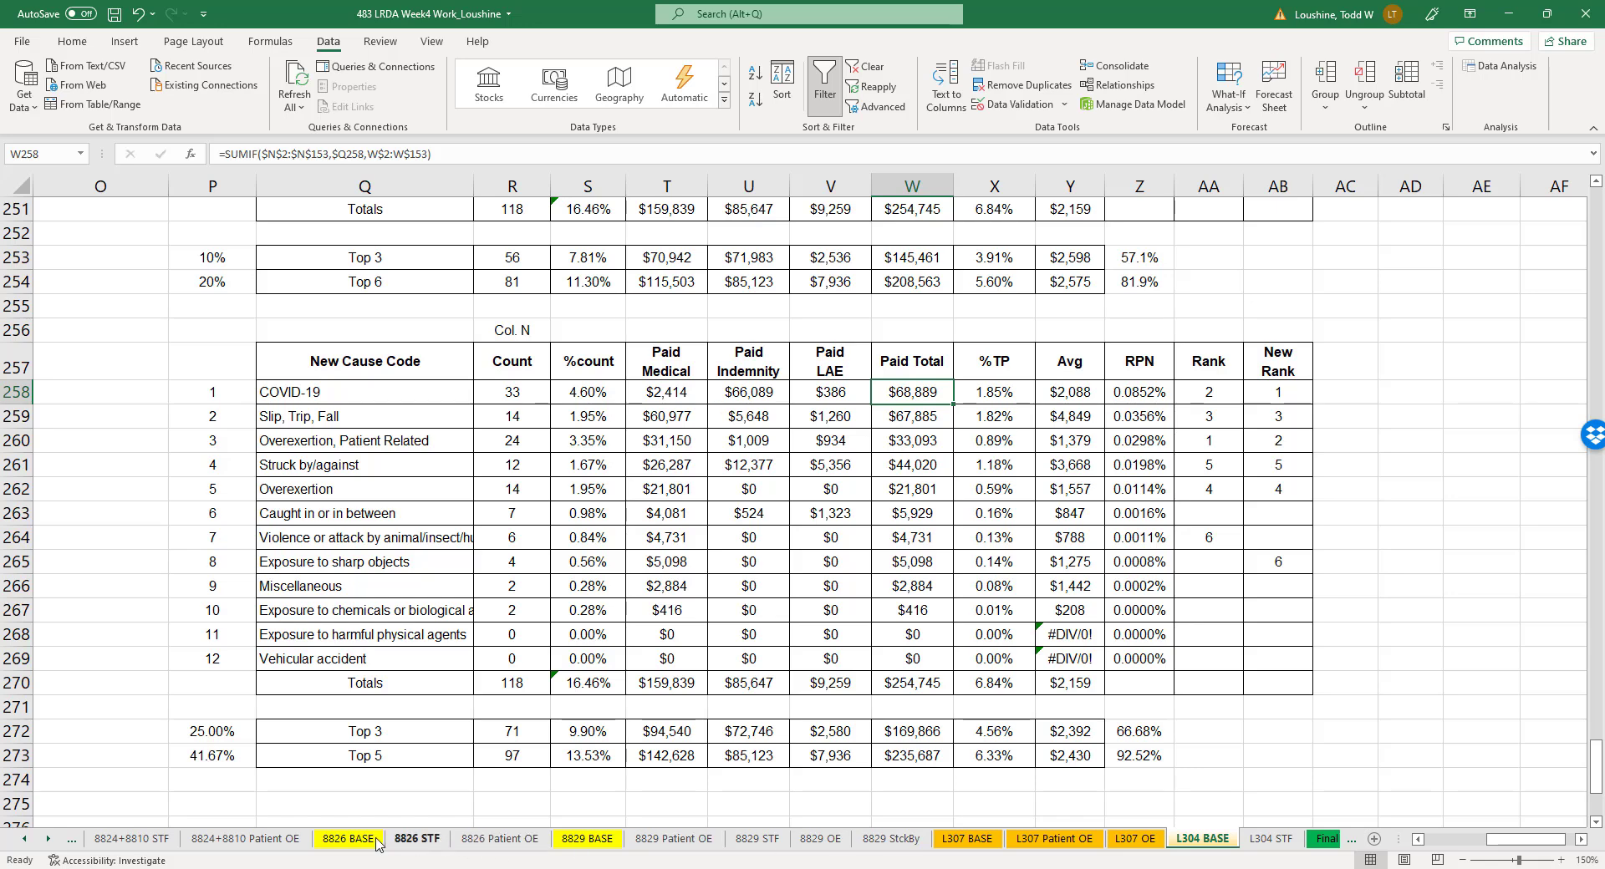
pyautogui.click(23, 839)
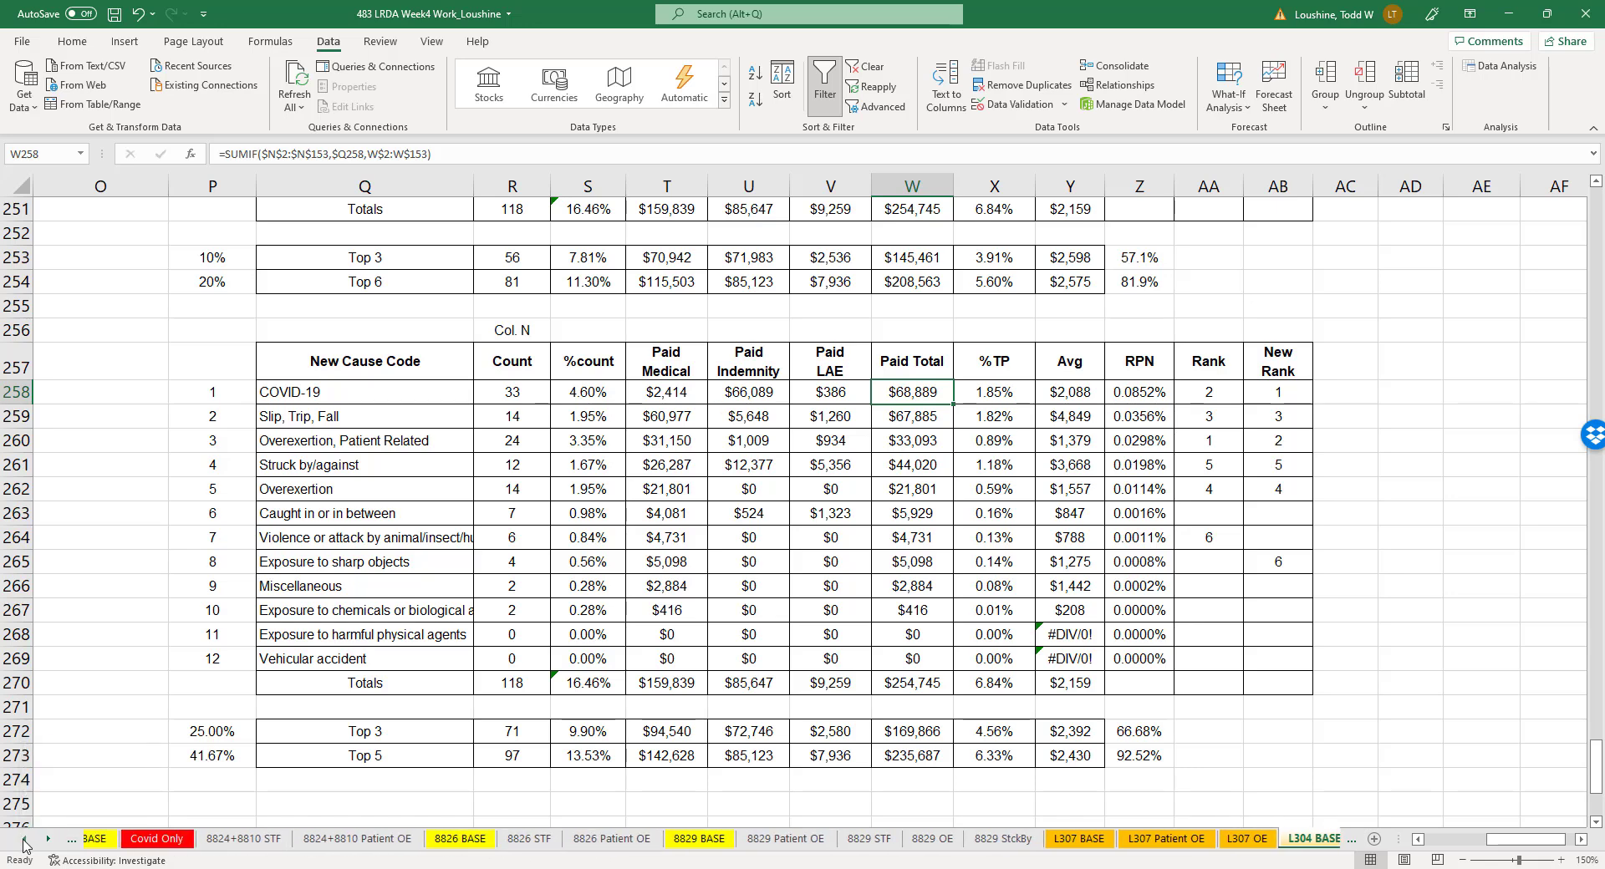
# - Examine the Acc Loc table on the FORECAST BASE sheet, comparing L302 and L305 by count and paid total among the top four locations
pyautogui.click(24, 839)
pyautogui.click(23, 839)
pyautogui.click(281, 840)
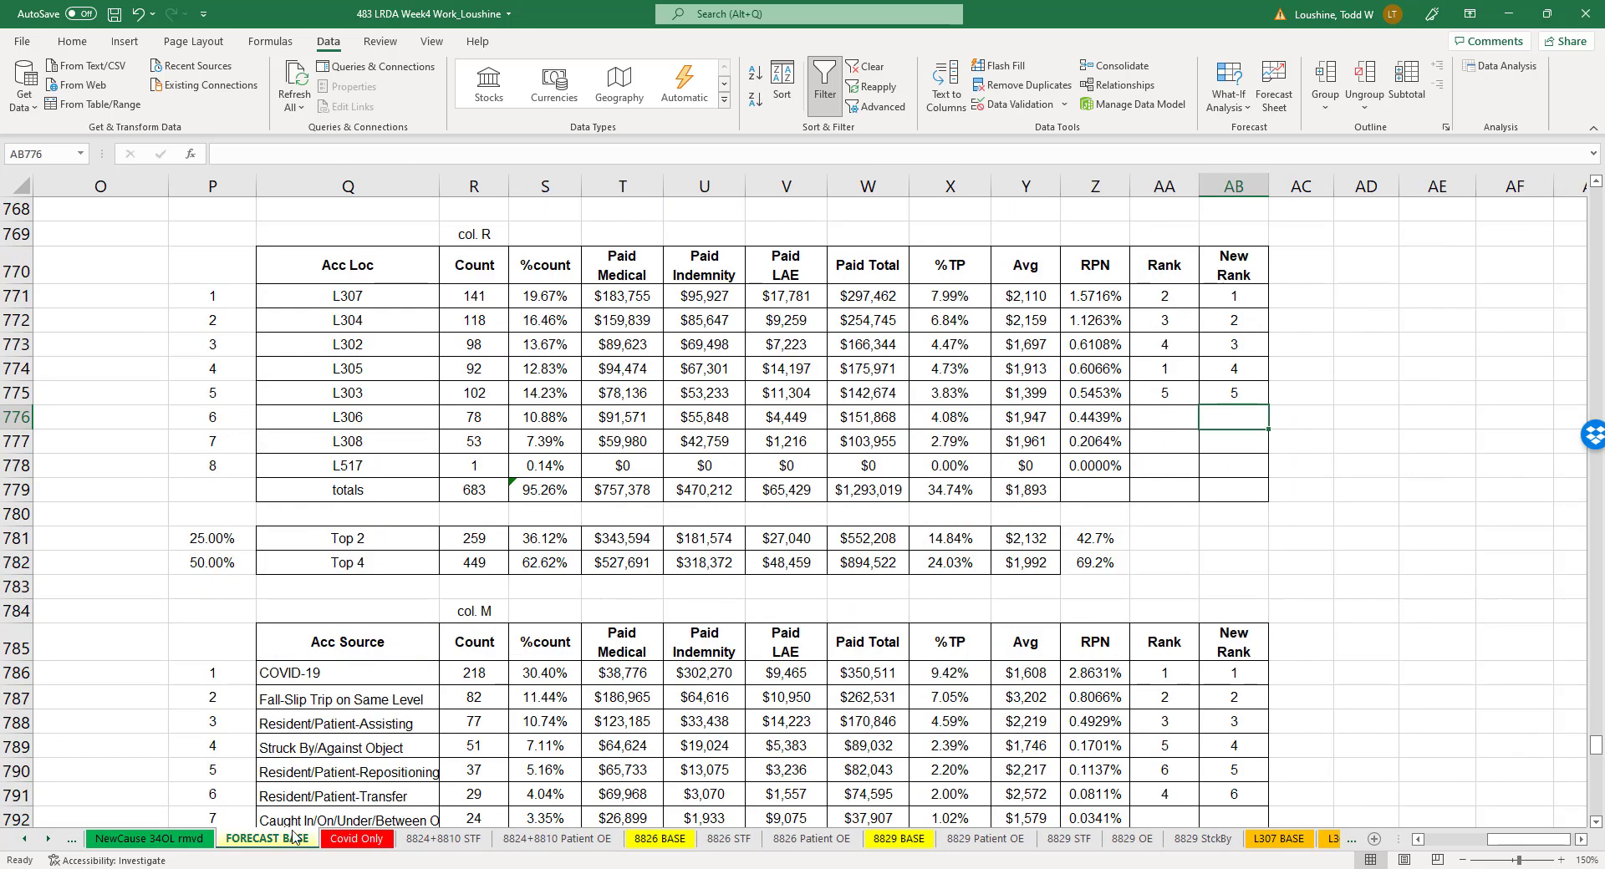
pyautogui.click(1366, 562)
pyautogui.click(423, 320)
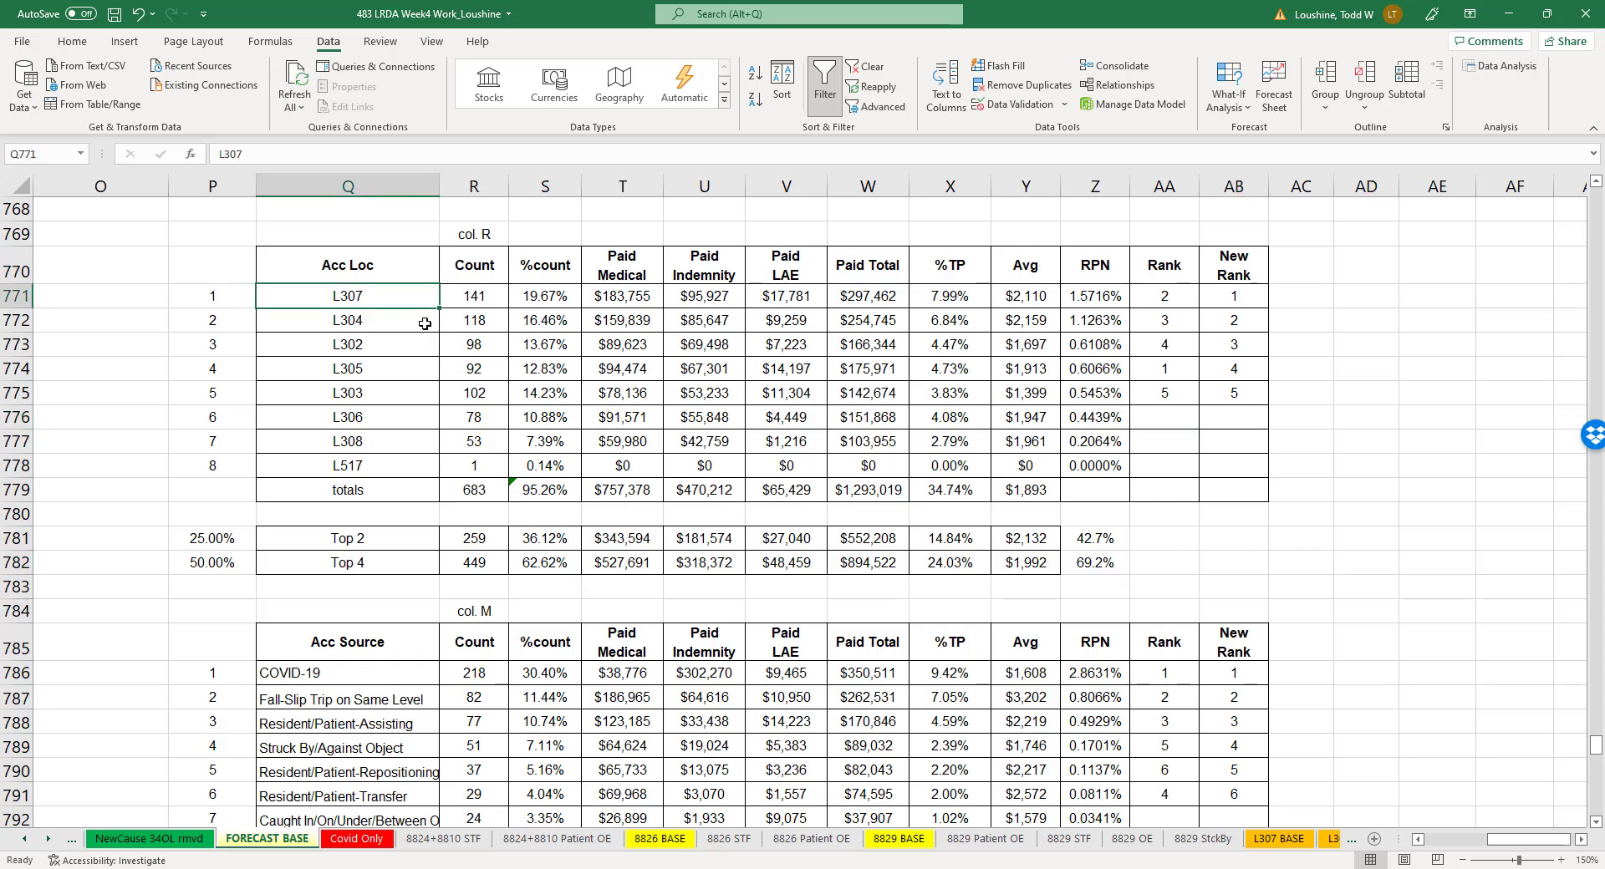
pyautogui.moveTo(430, 346); pyautogui.dragTo(494, 369)
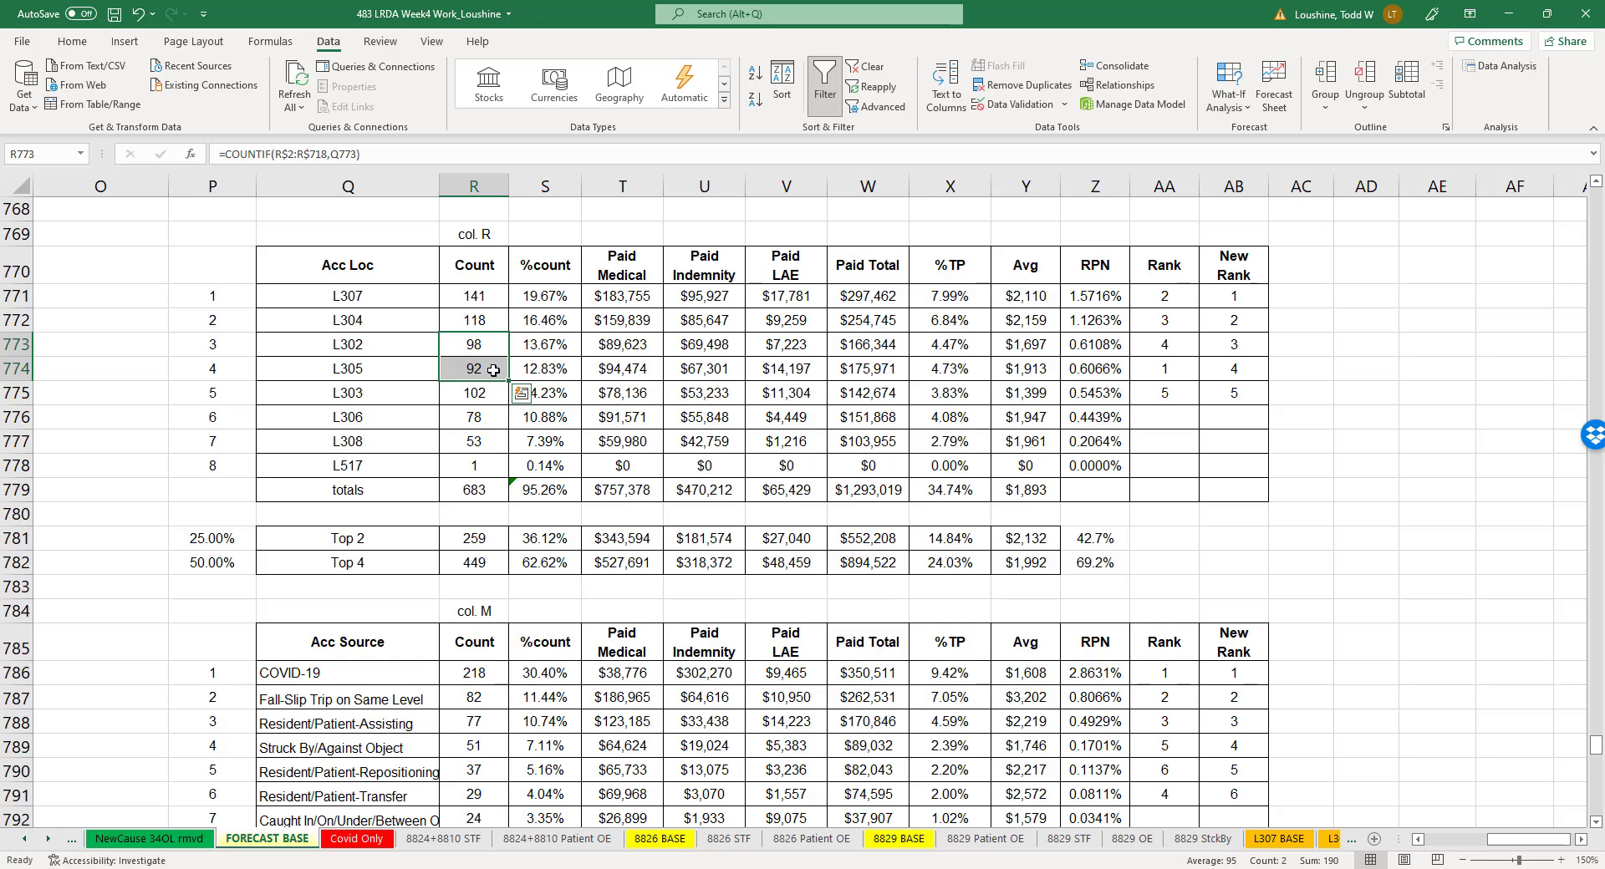
pyautogui.moveTo(892, 344); pyautogui.dragTo(890, 371)
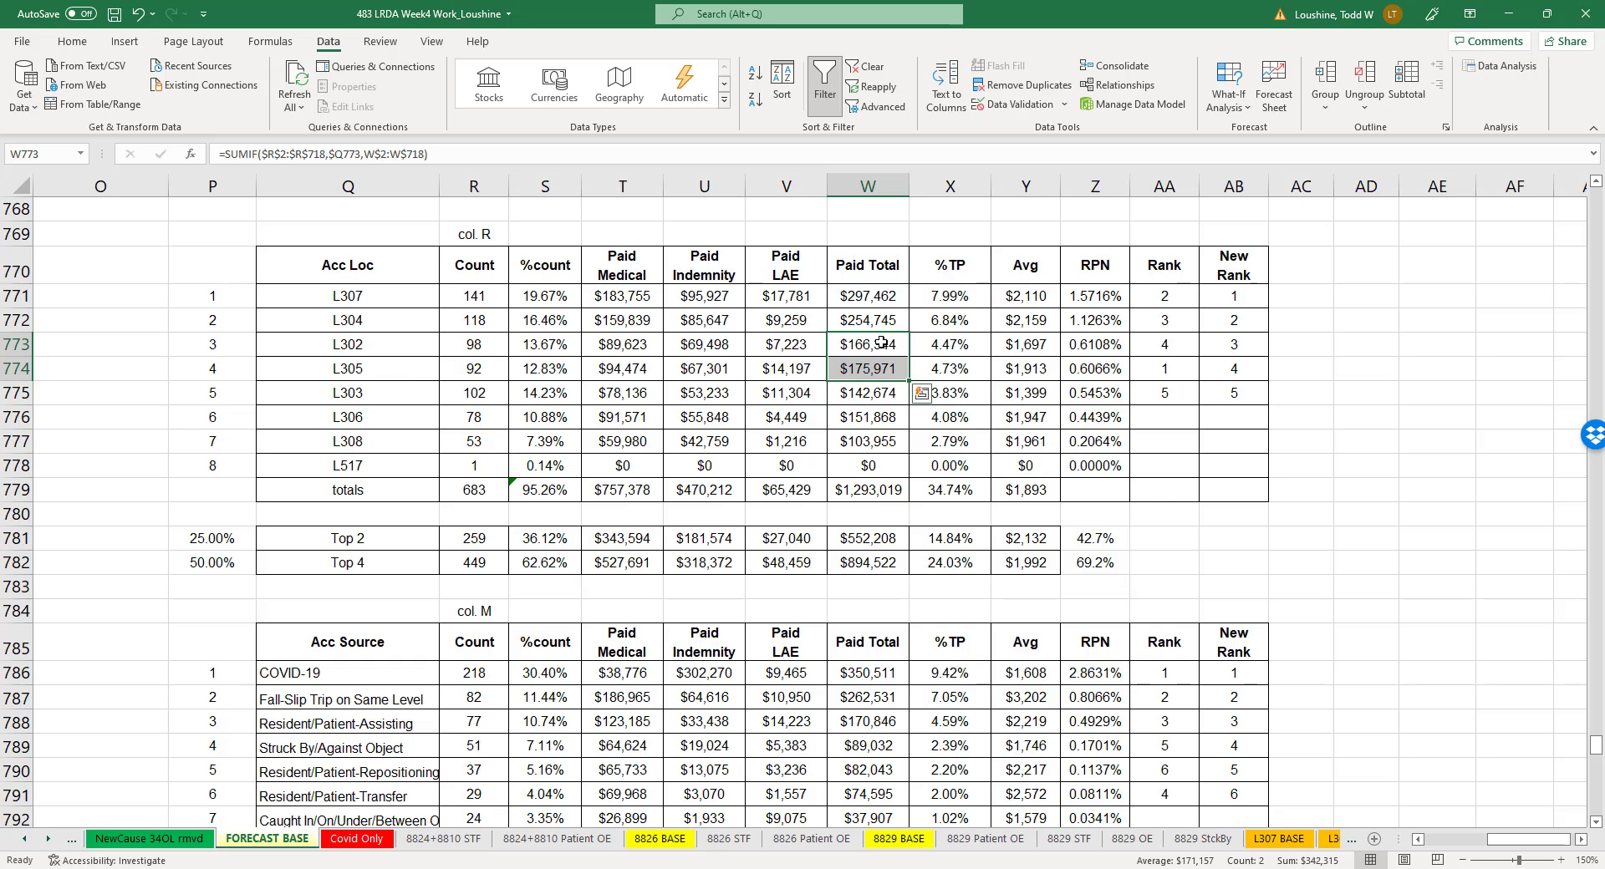
pyautogui.moveTo(376, 297); pyautogui.dragTo(393, 368)
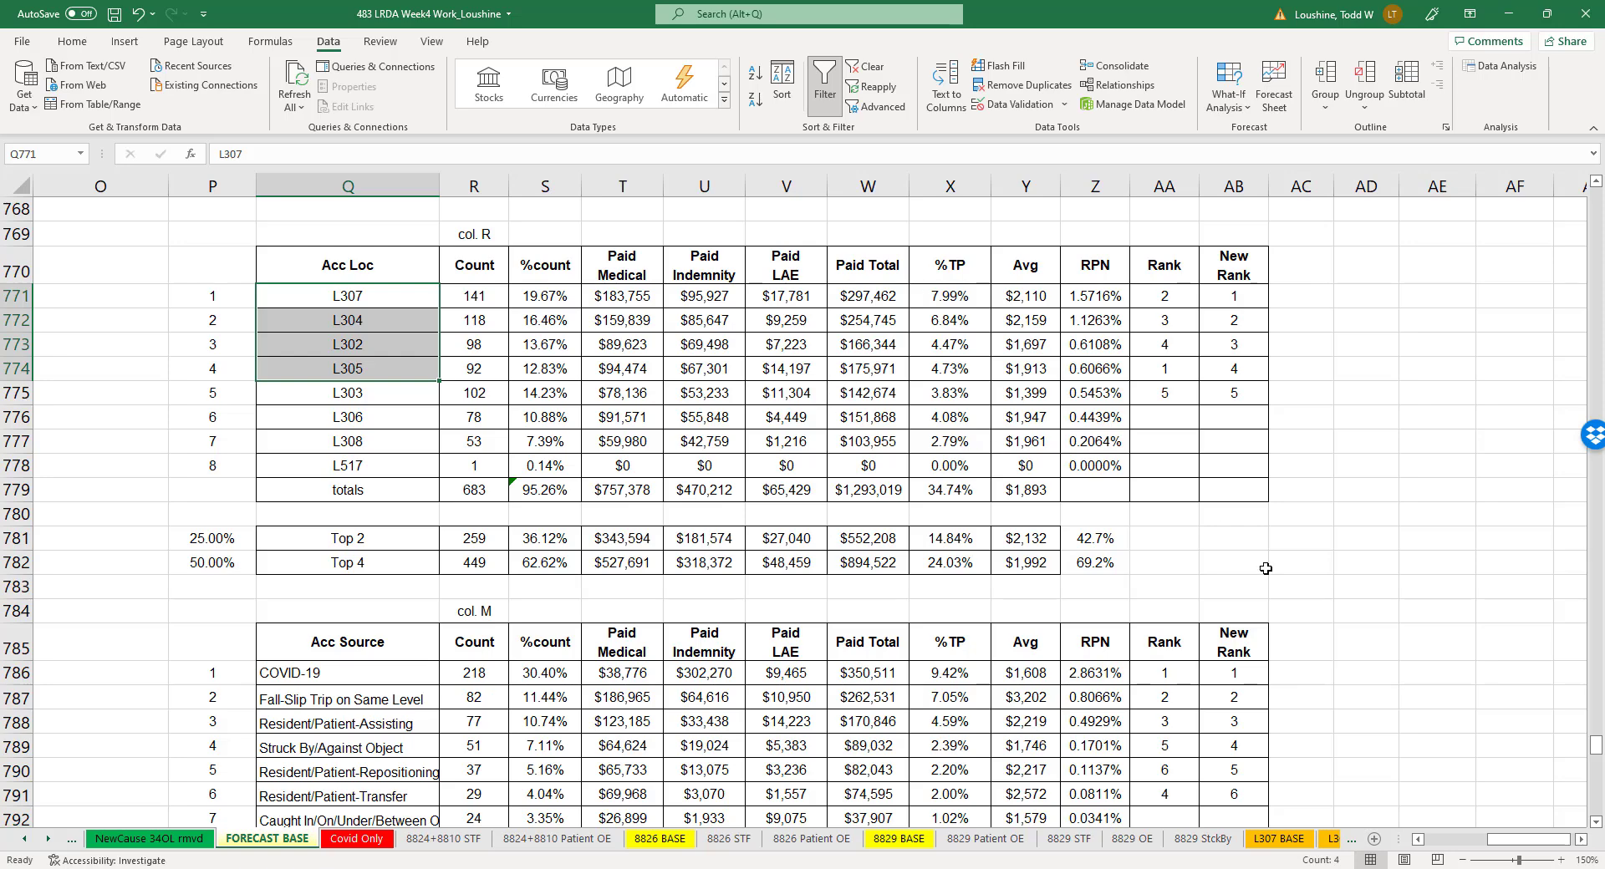
# - Bring up the Final Results sheet at the end of the workbook
pyautogui.click(1295, 843)
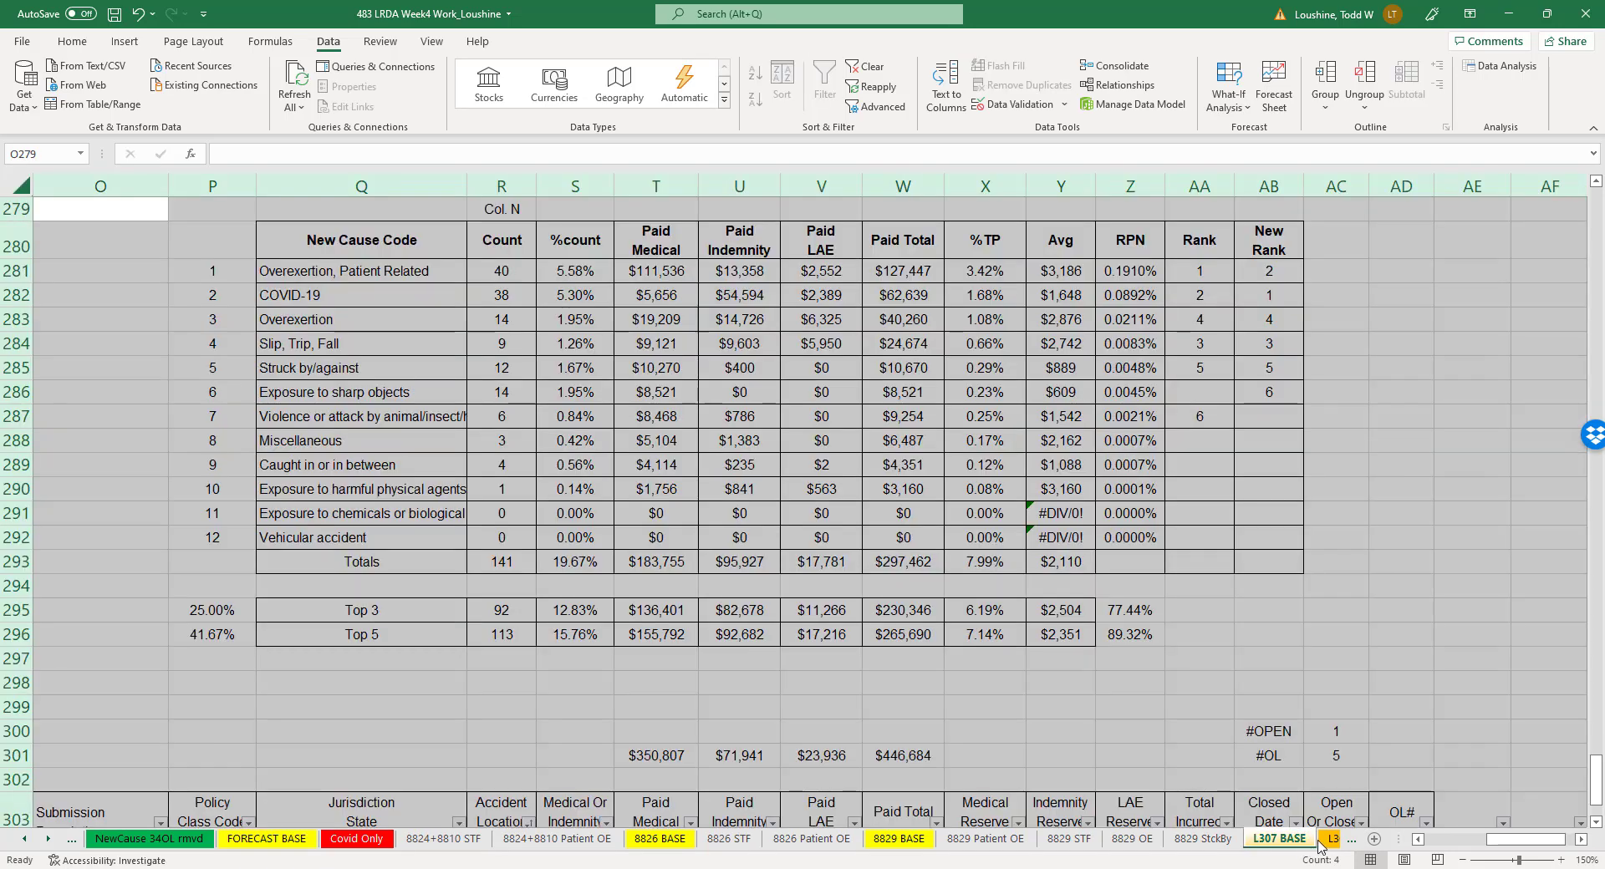
pyautogui.click(1327, 842)
pyautogui.click(1325, 843)
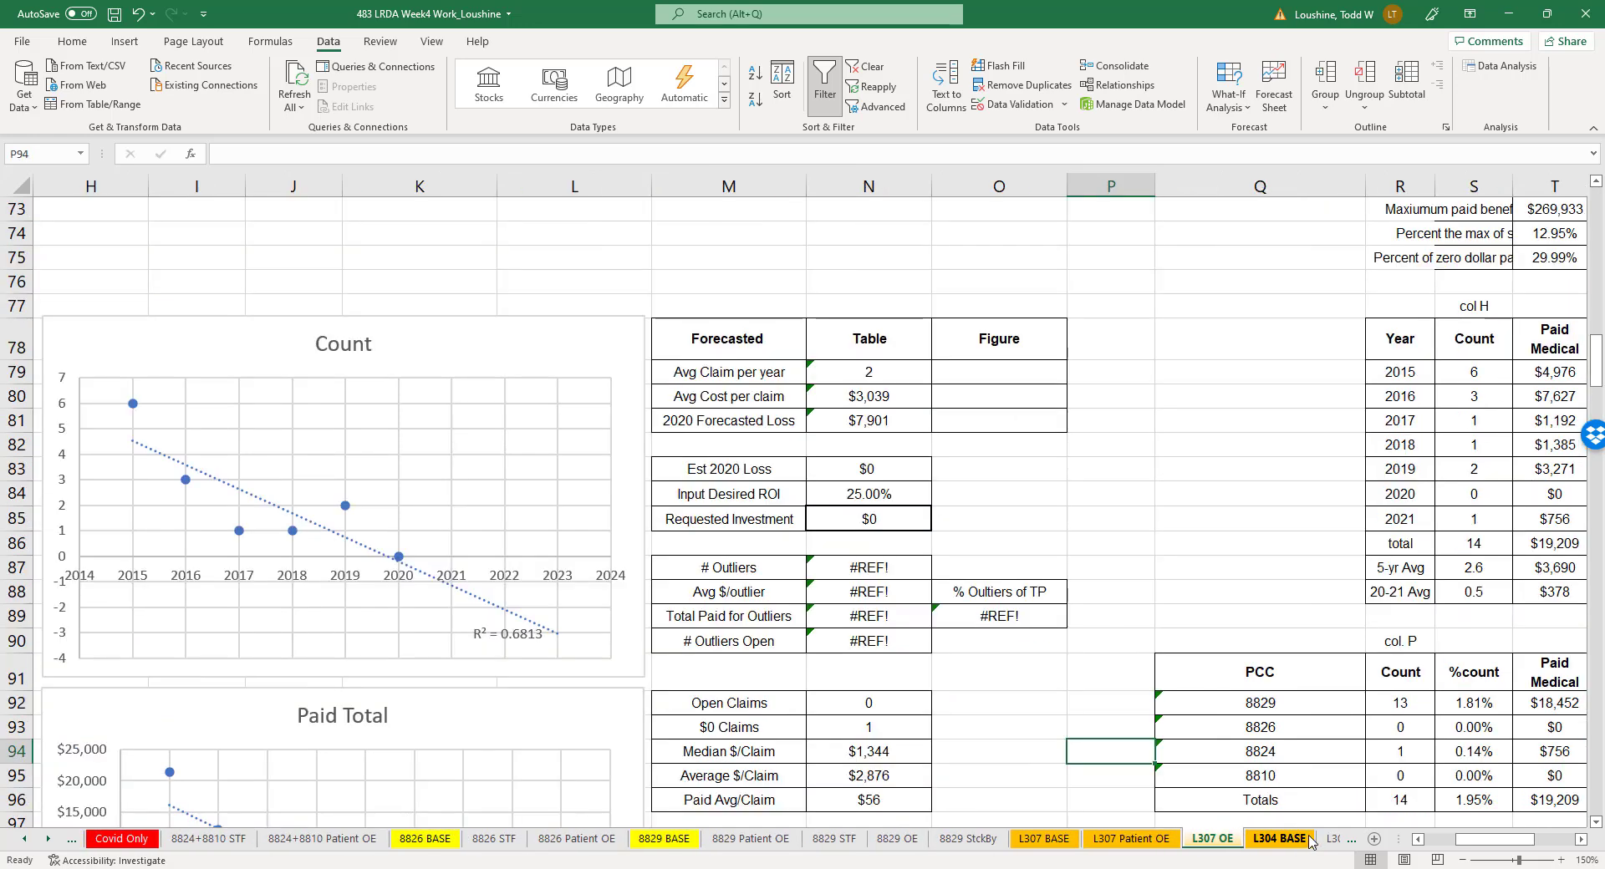
pyautogui.click(1324, 843)
pyautogui.click(1250, 840)
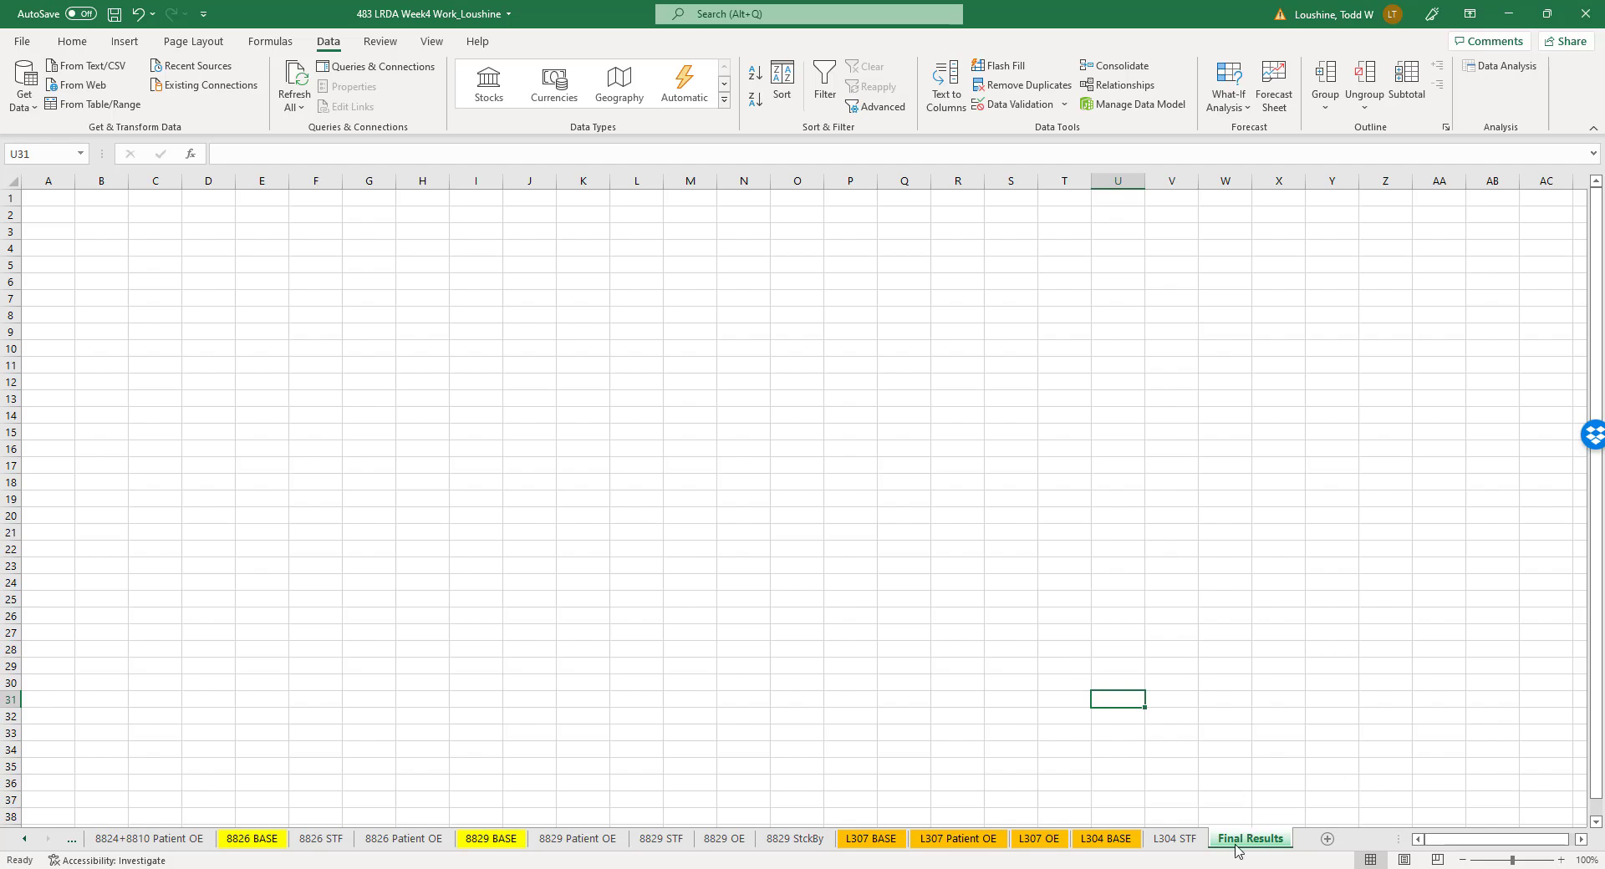
# - Review the forecast and requested investment tables on the L304 STF and 8829 StckBy sheets
pyautogui.click(1195, 843)
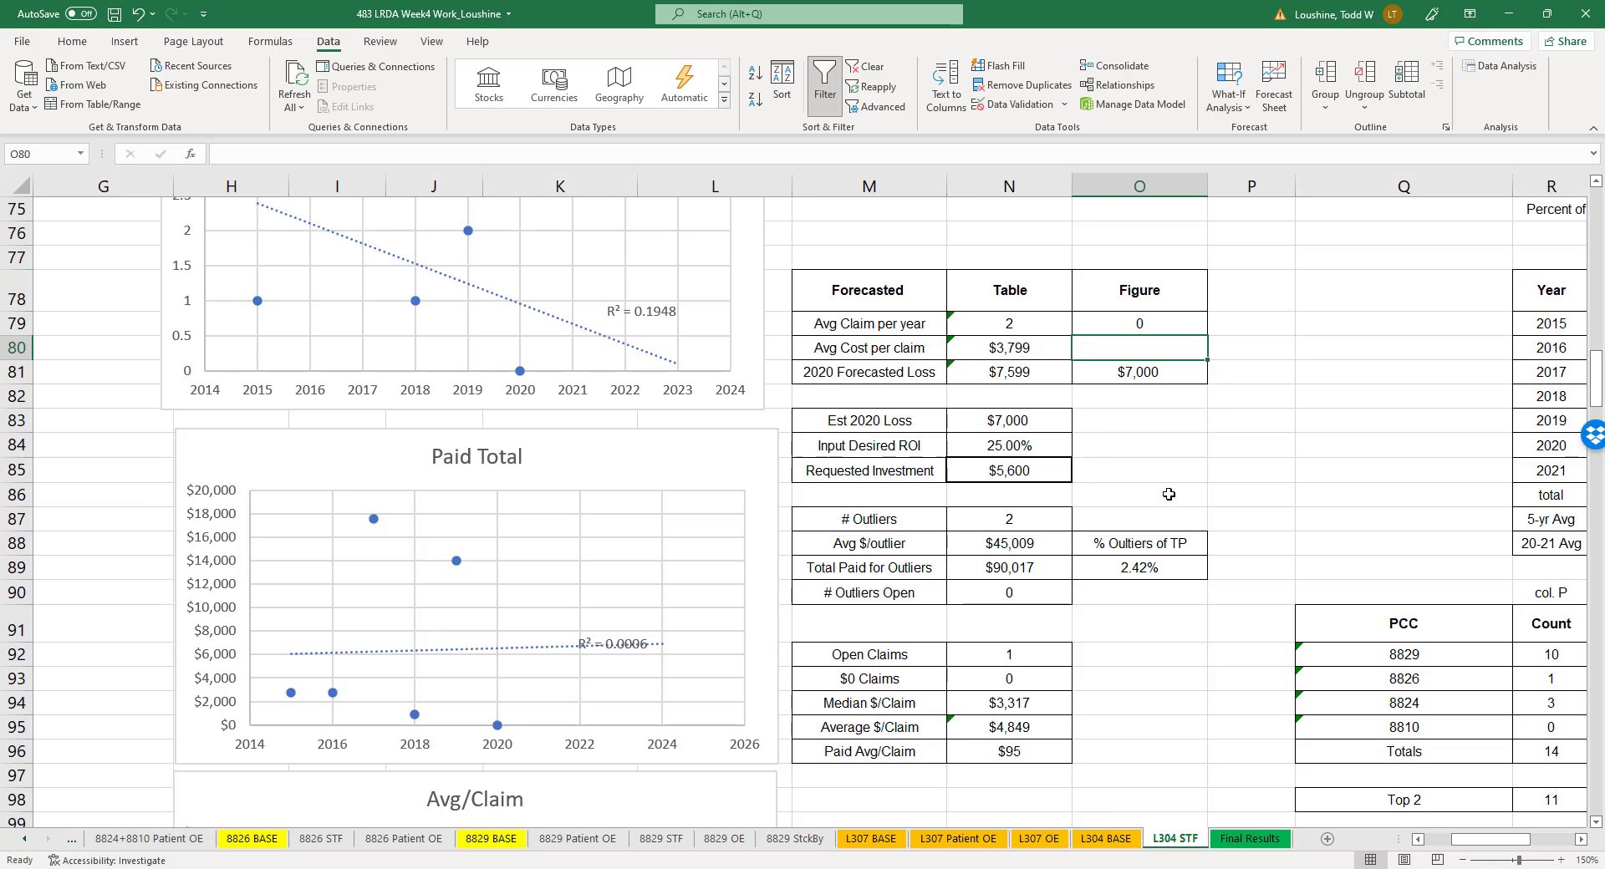
pyautogui.click(1254, 424)
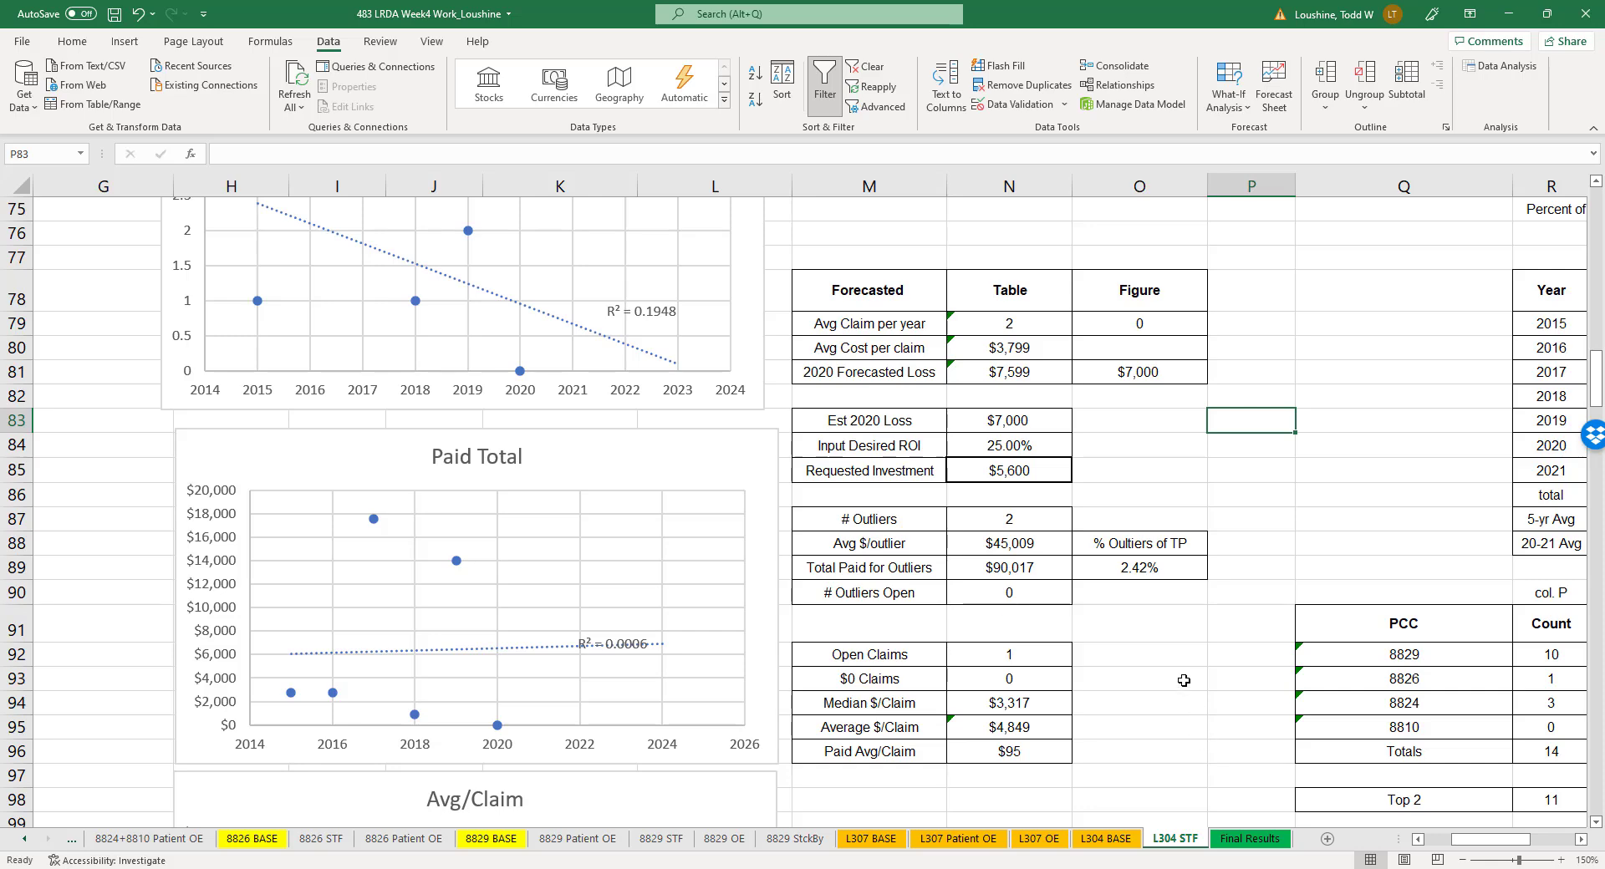
pyautogui.click(794, 840)
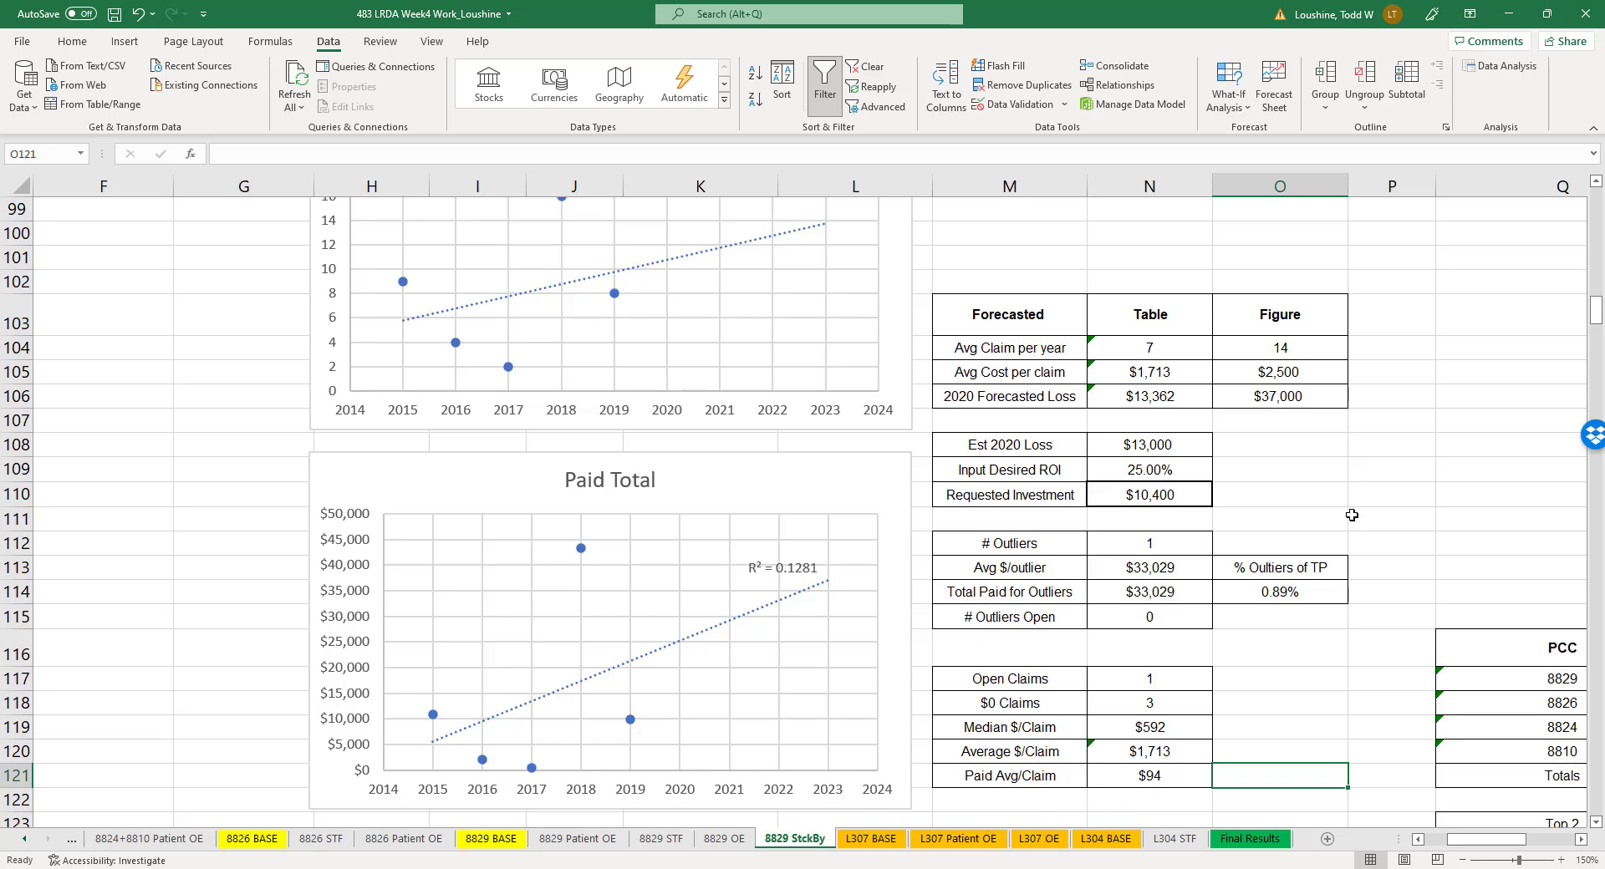